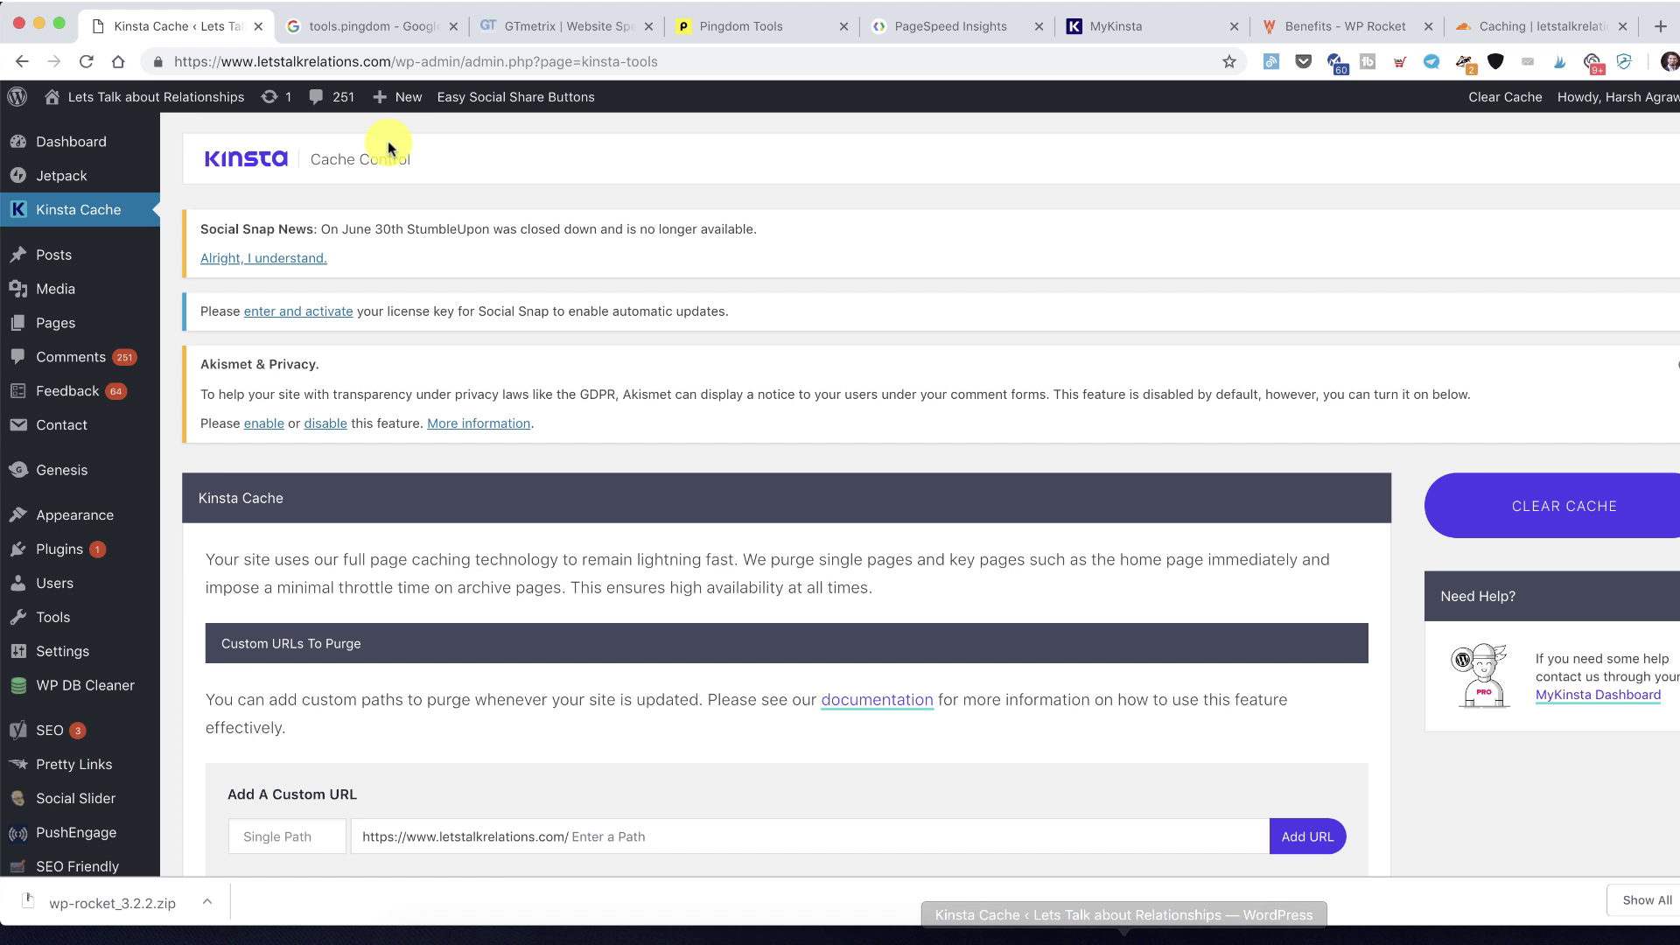
Copy the site's home page address and submit it to the GTmetrix, Pingdom and PageSpeed Insights speed tests
right_click(191, 107)
click(262, 193)
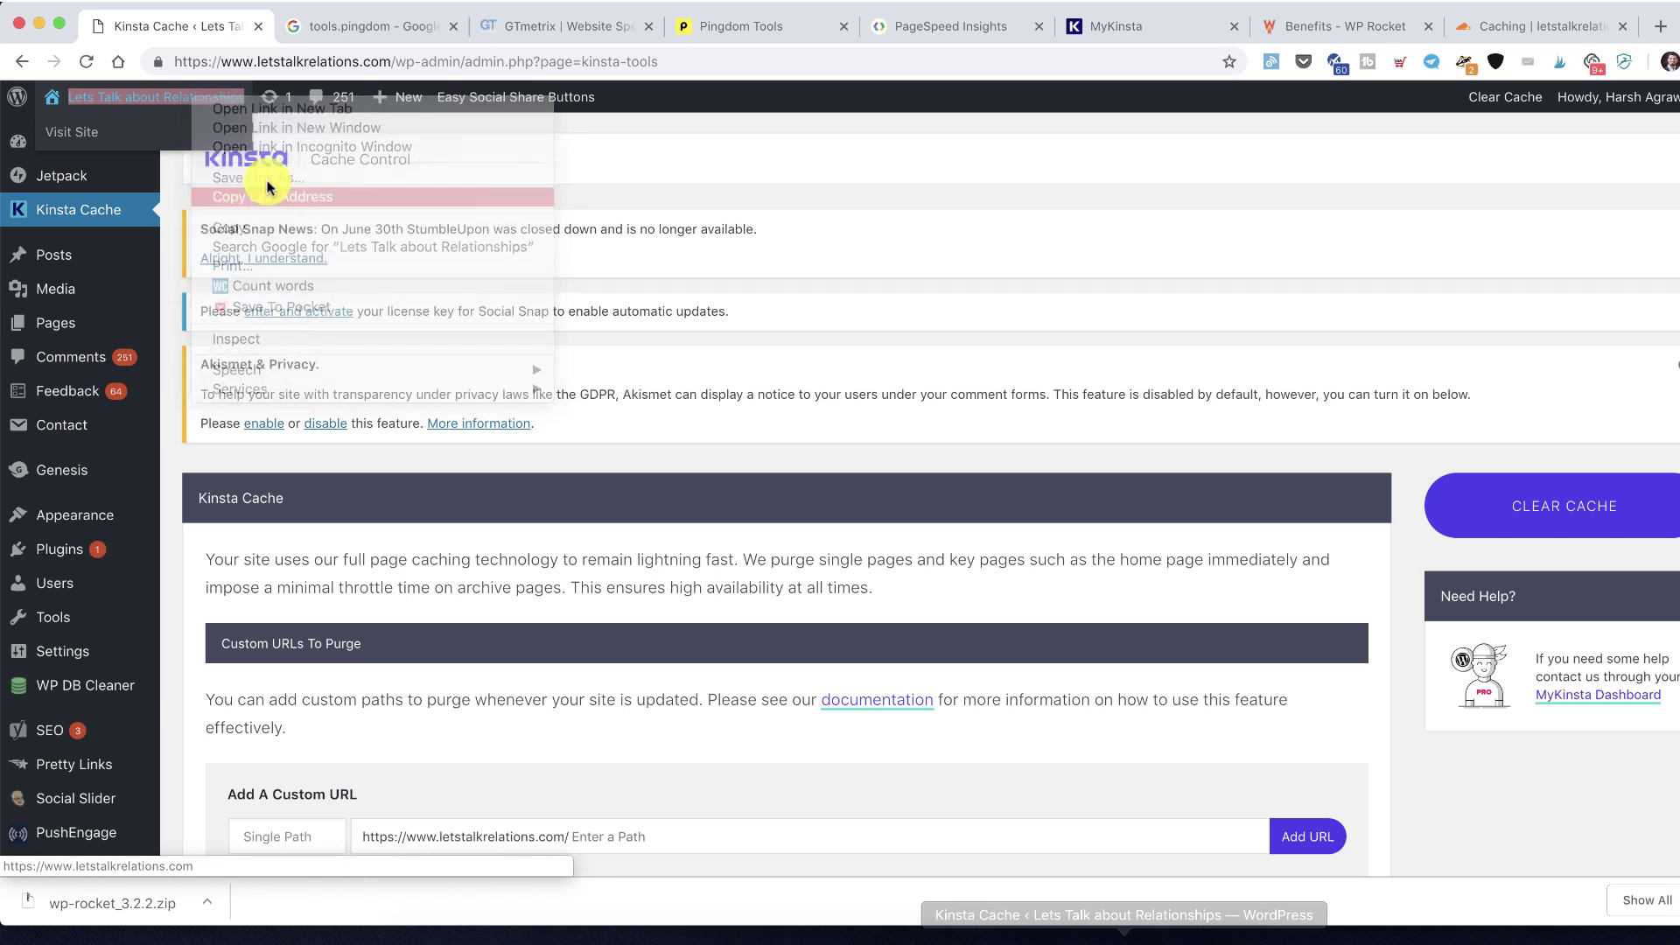
click(367, 27)
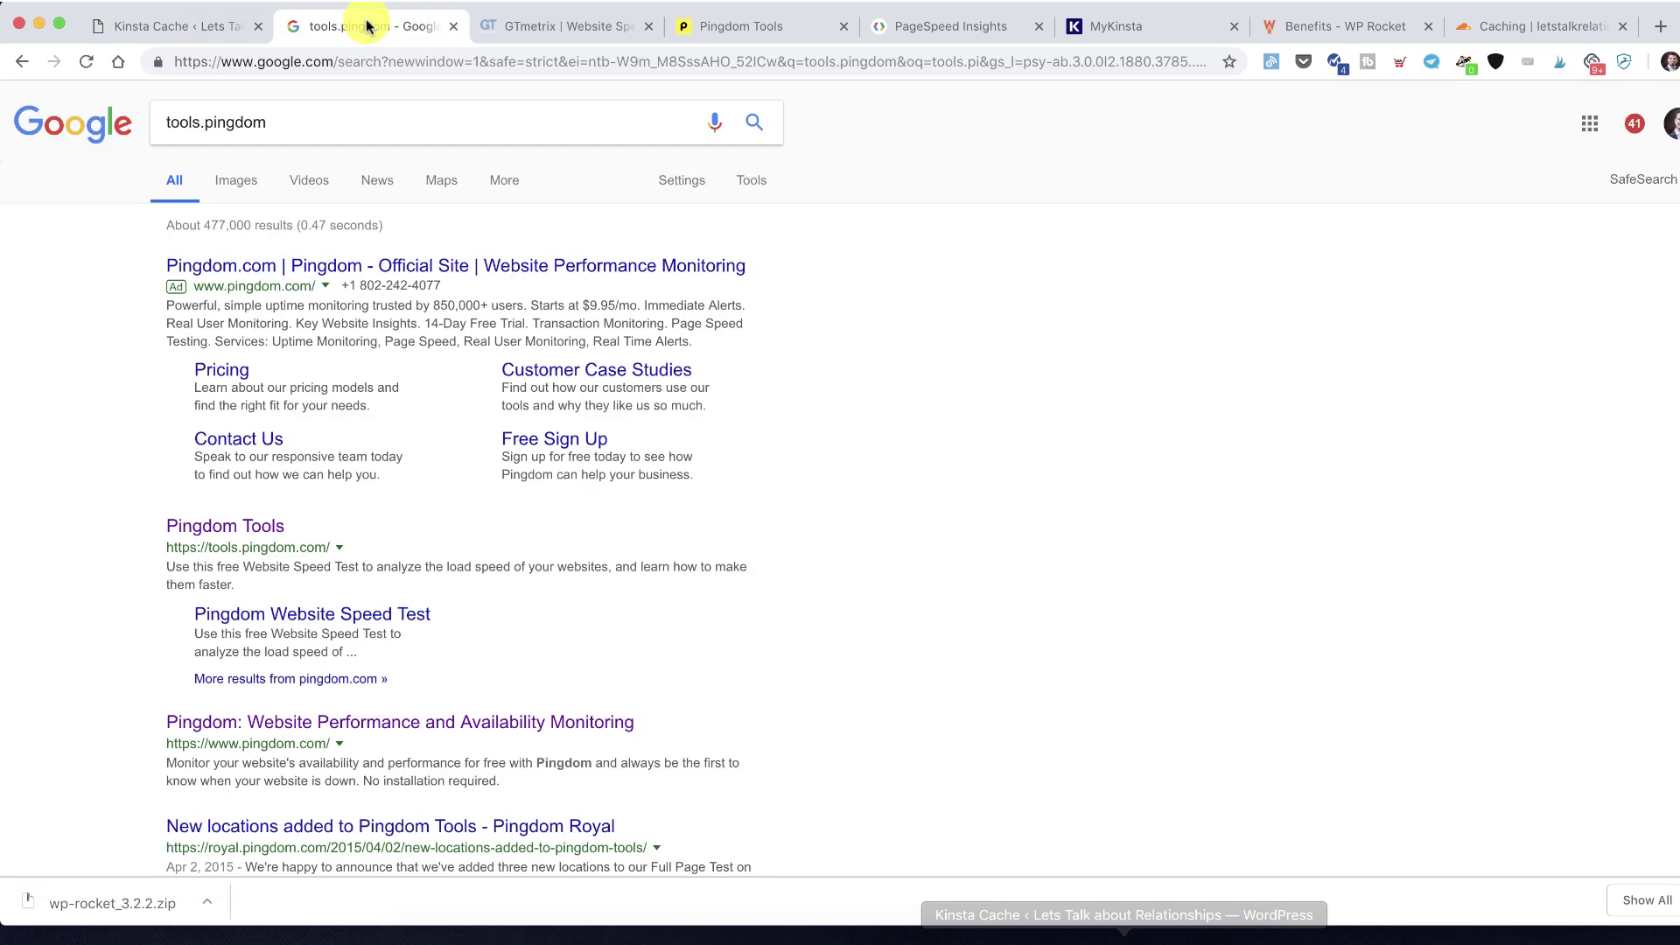
click(487, 28)
key(Return)
click(746, 26)
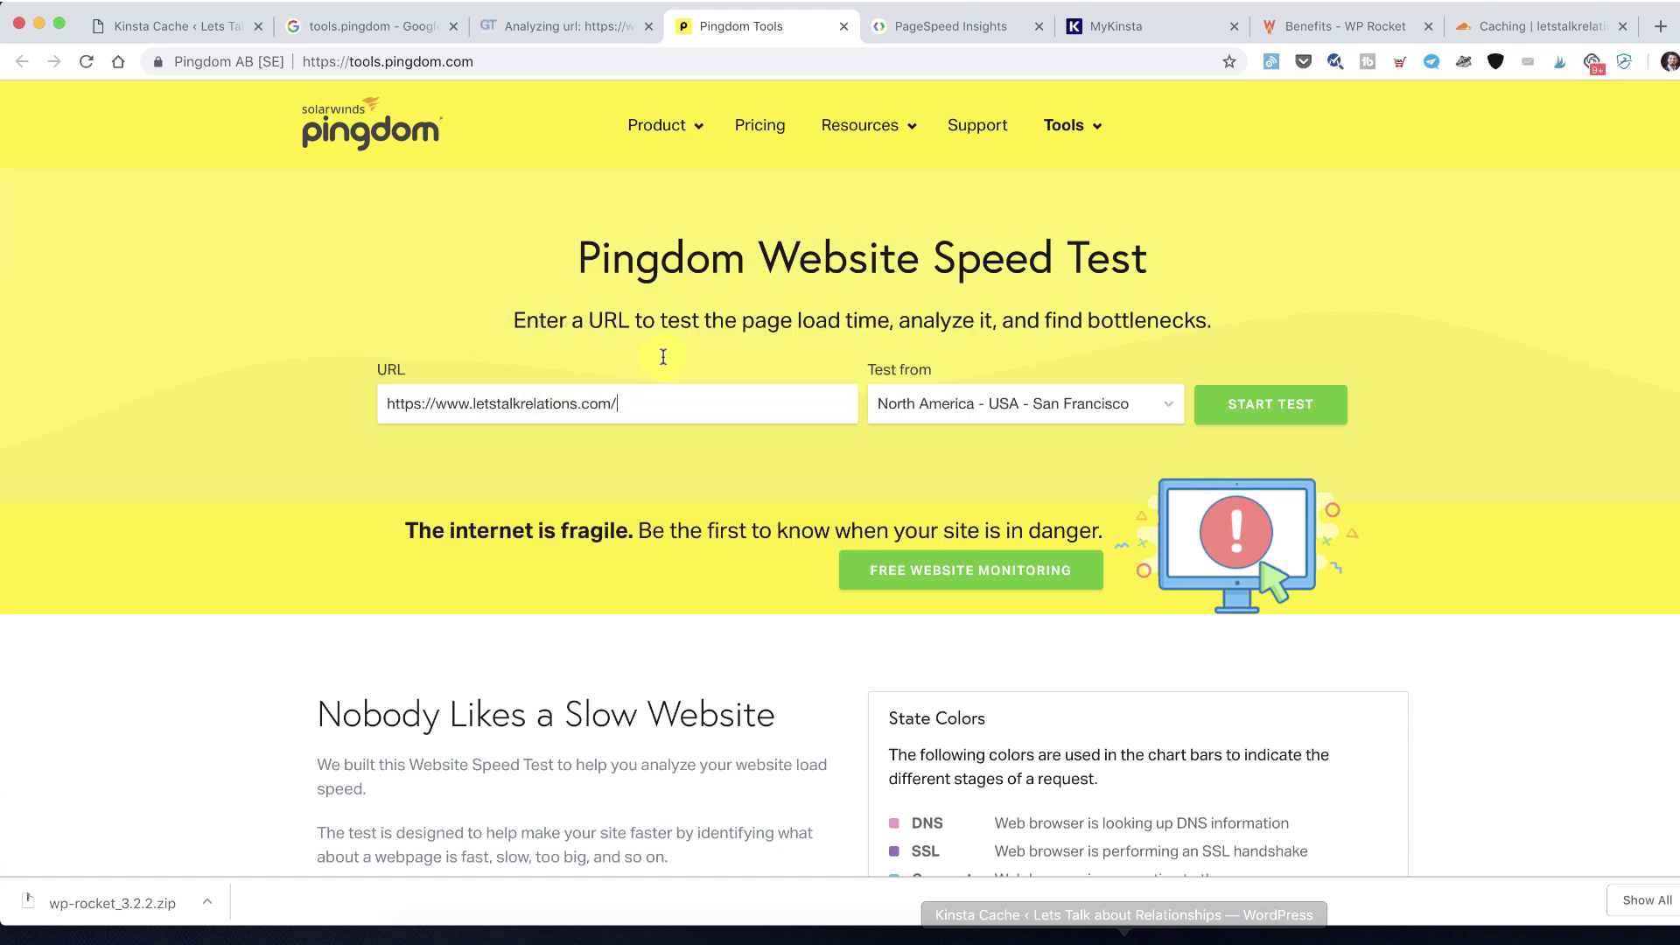
key(ctrl+Tab)
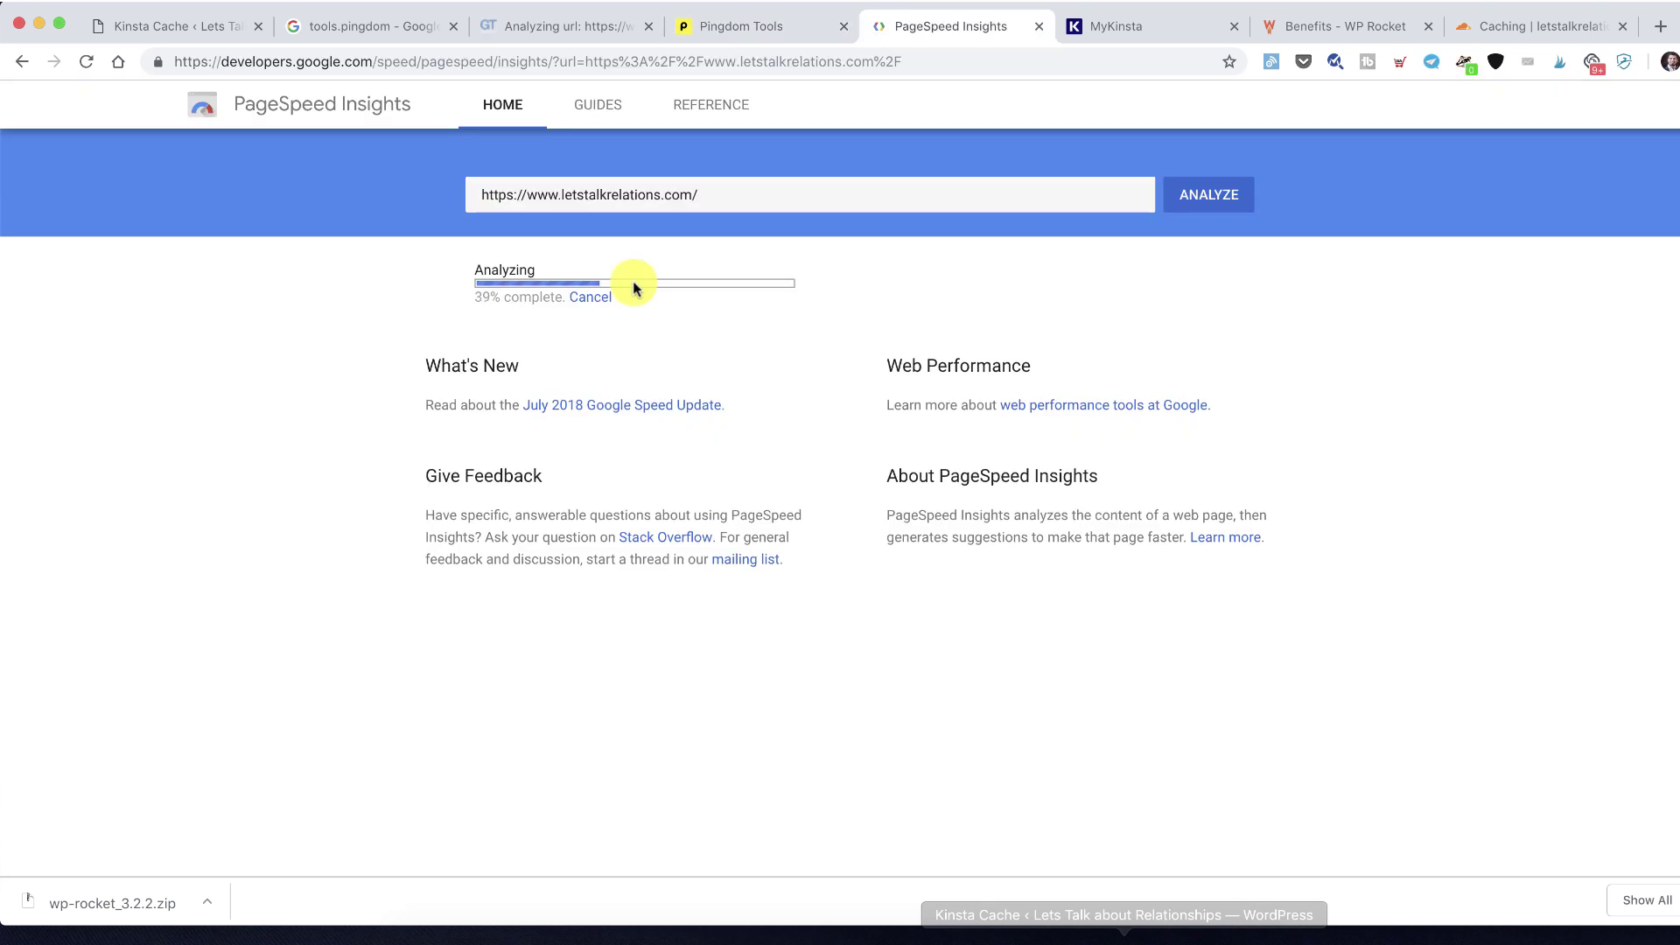
Close the Google search results page and check the progress of the GTmetrix analysis
click(375, 26)
click(453, 26)
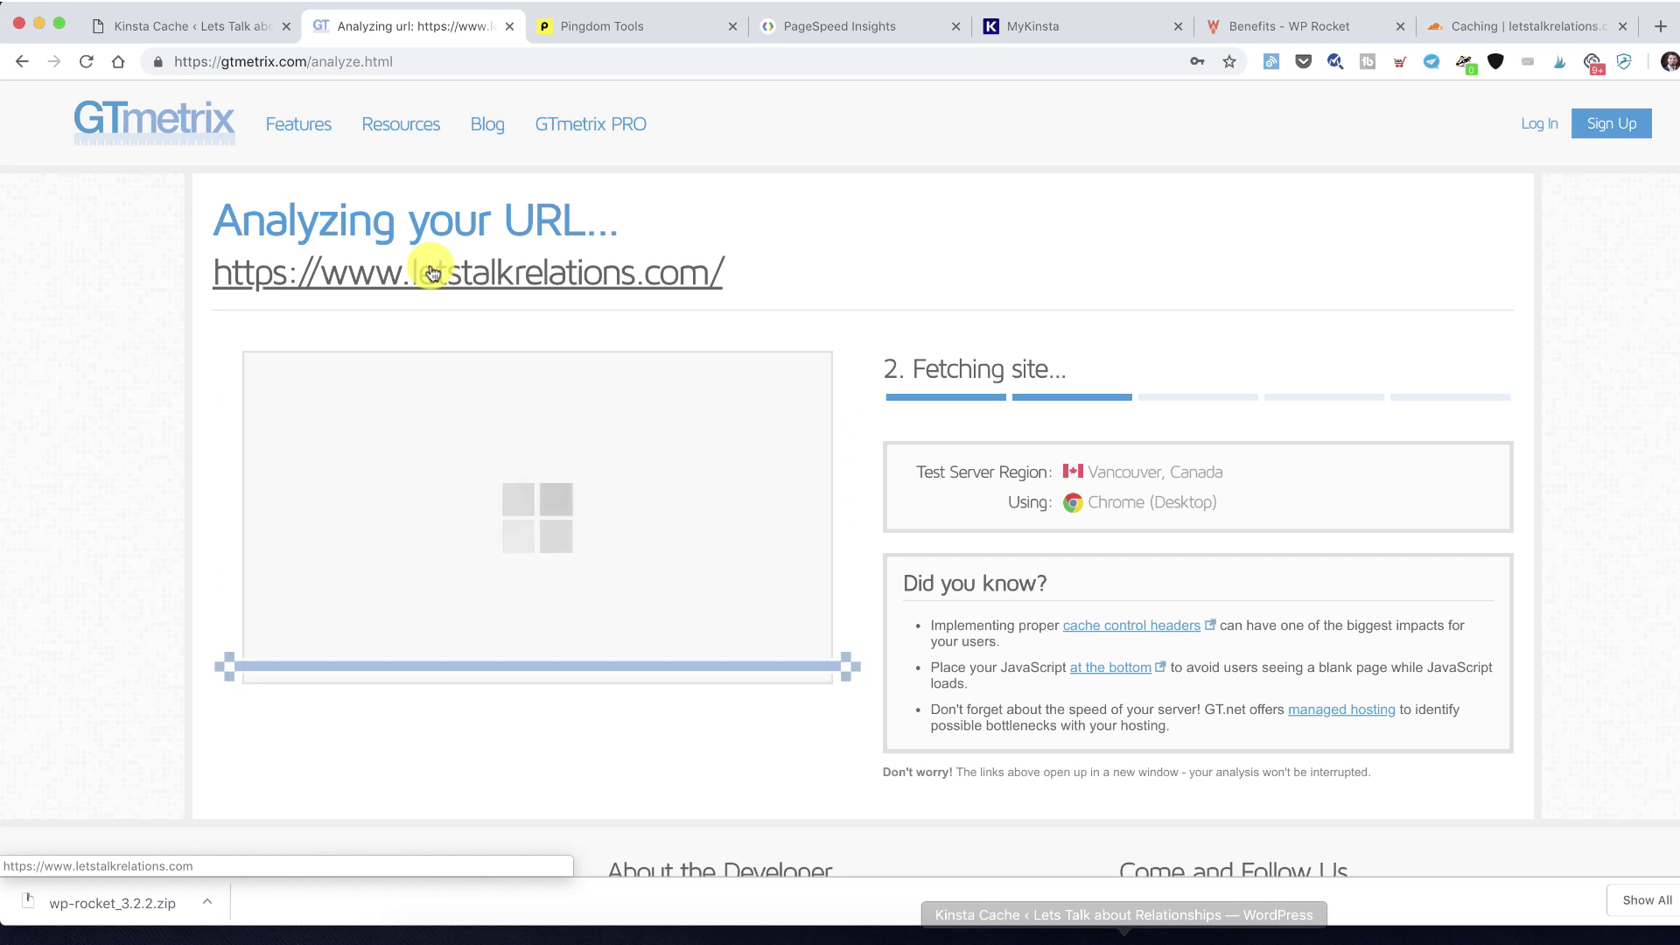
key(ctrl+Tab)
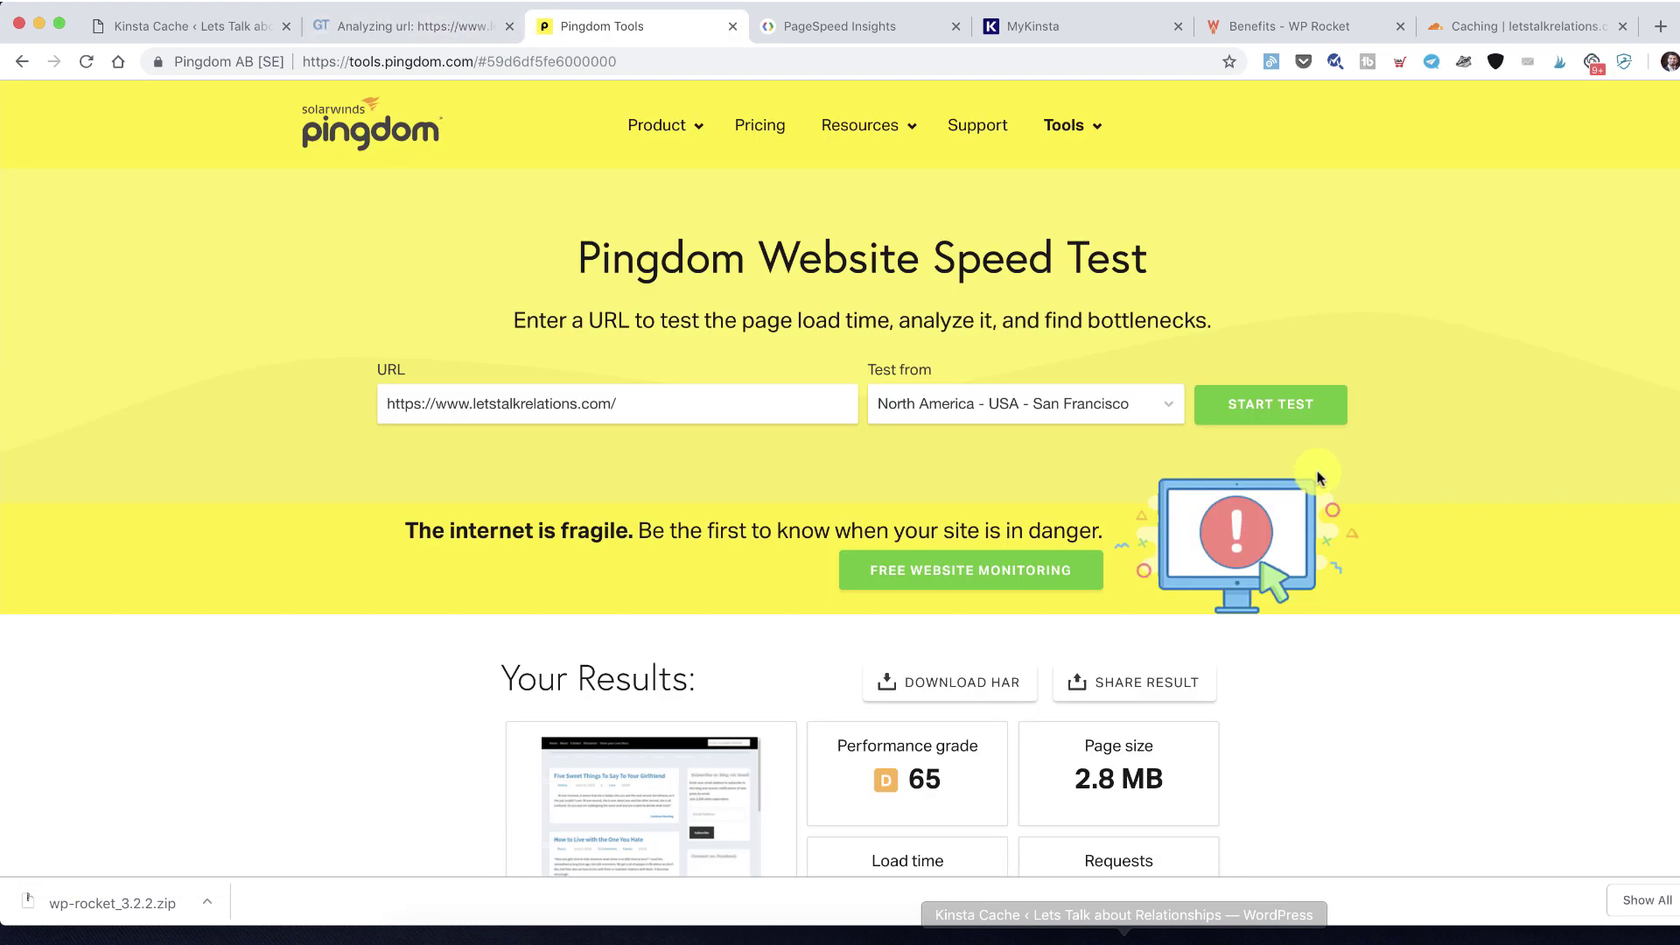
Set the Pingdom test location to North America - USA - San Francisco and start the speed test
click(998, 413)
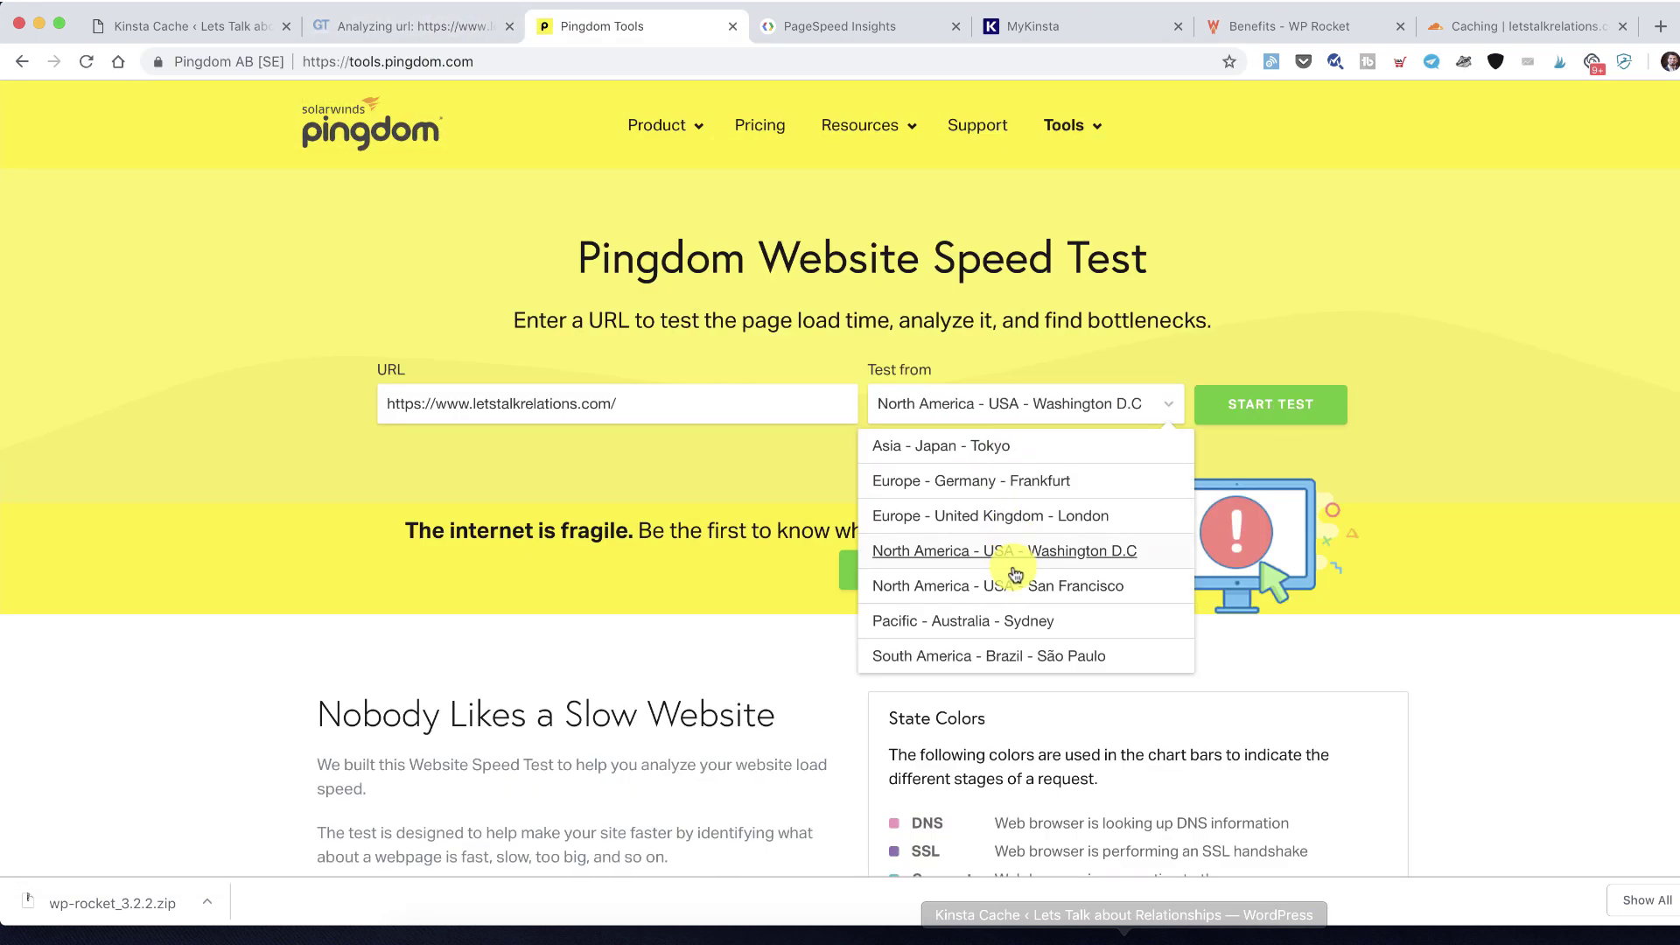
click(1009, 584)
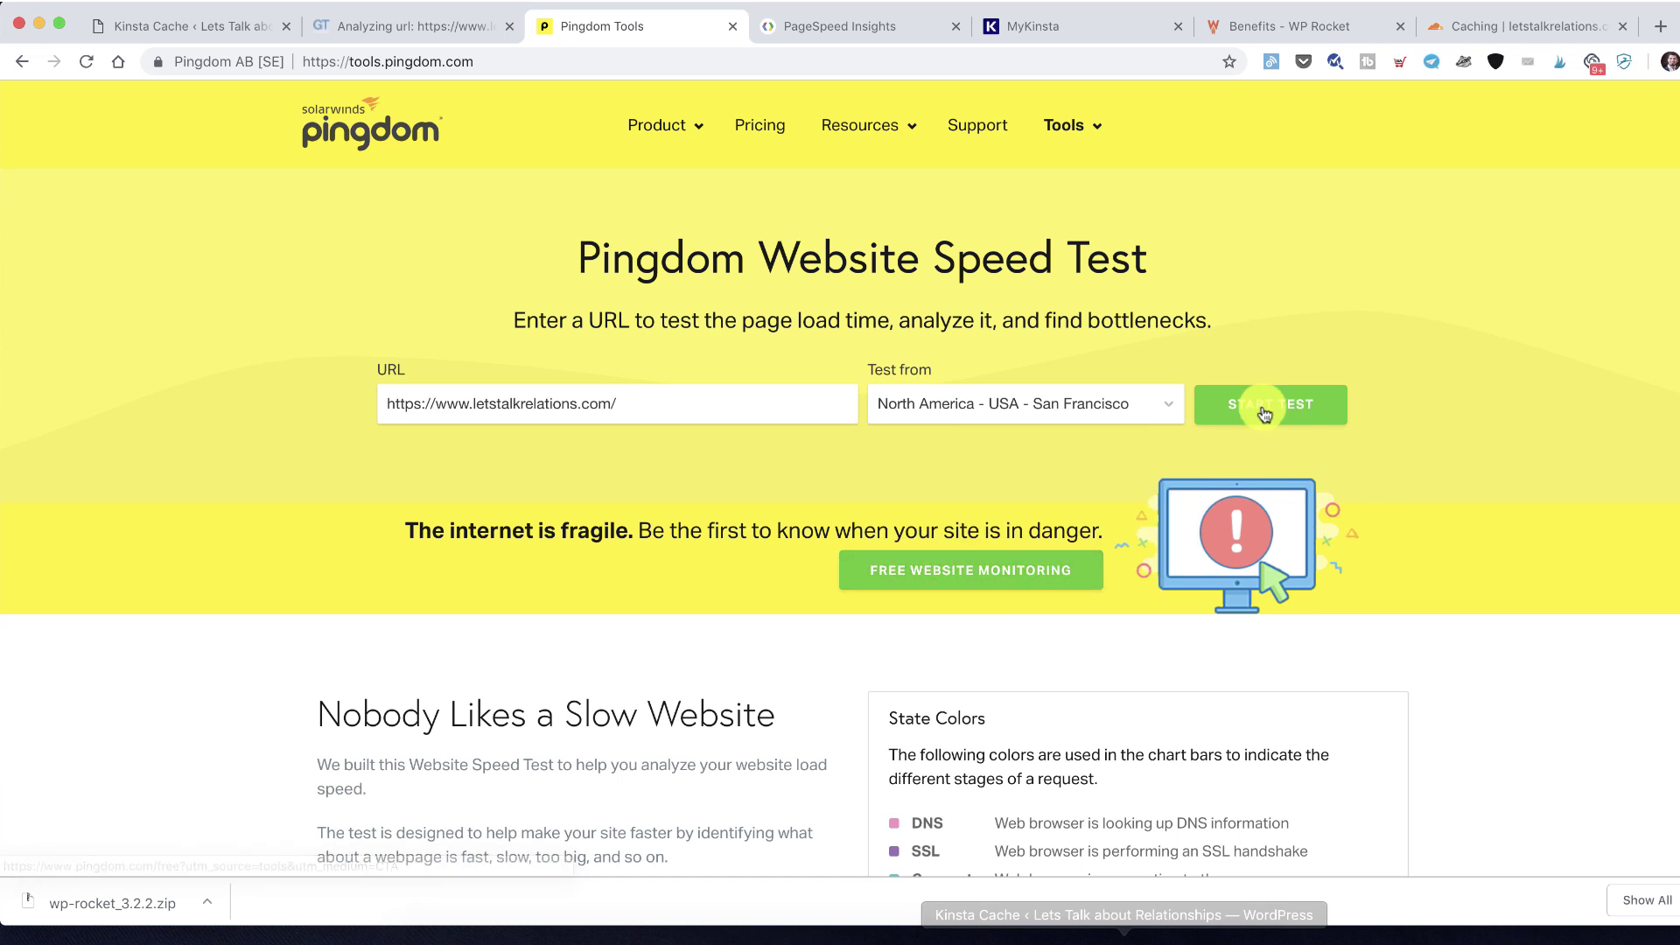
click(1218, 400)
Check whether the PageSpeed Insights and GTmetrix analyses of the site have finished
click(822, 29)
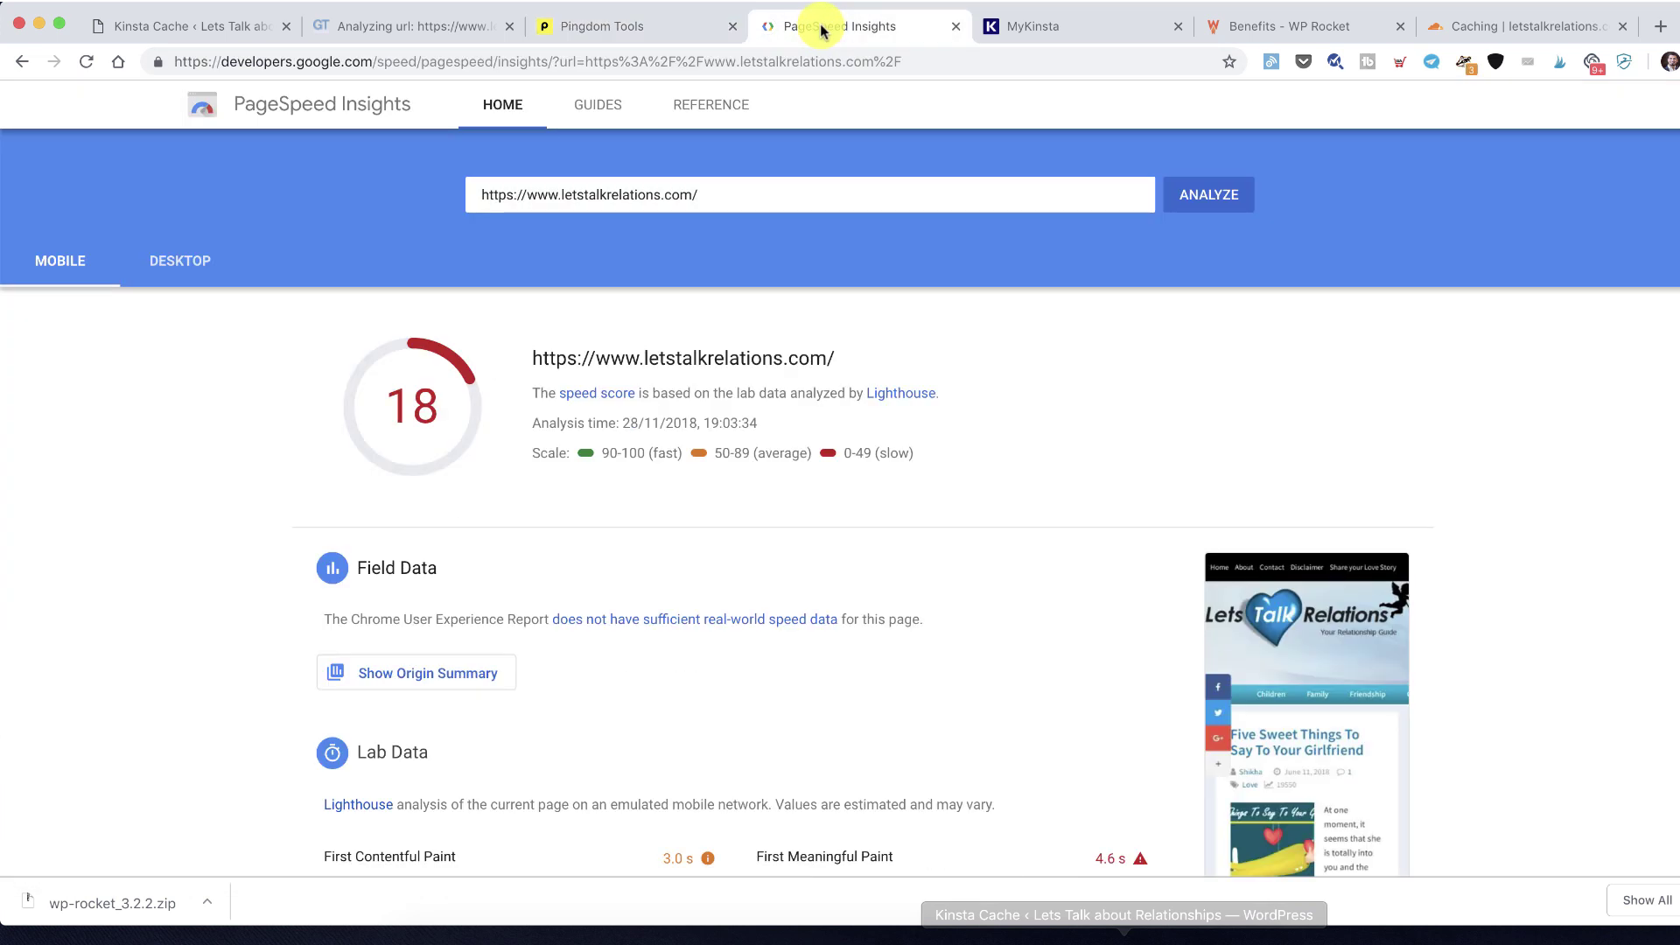
scroll(711, 191, down, 2)
click(446, 29)
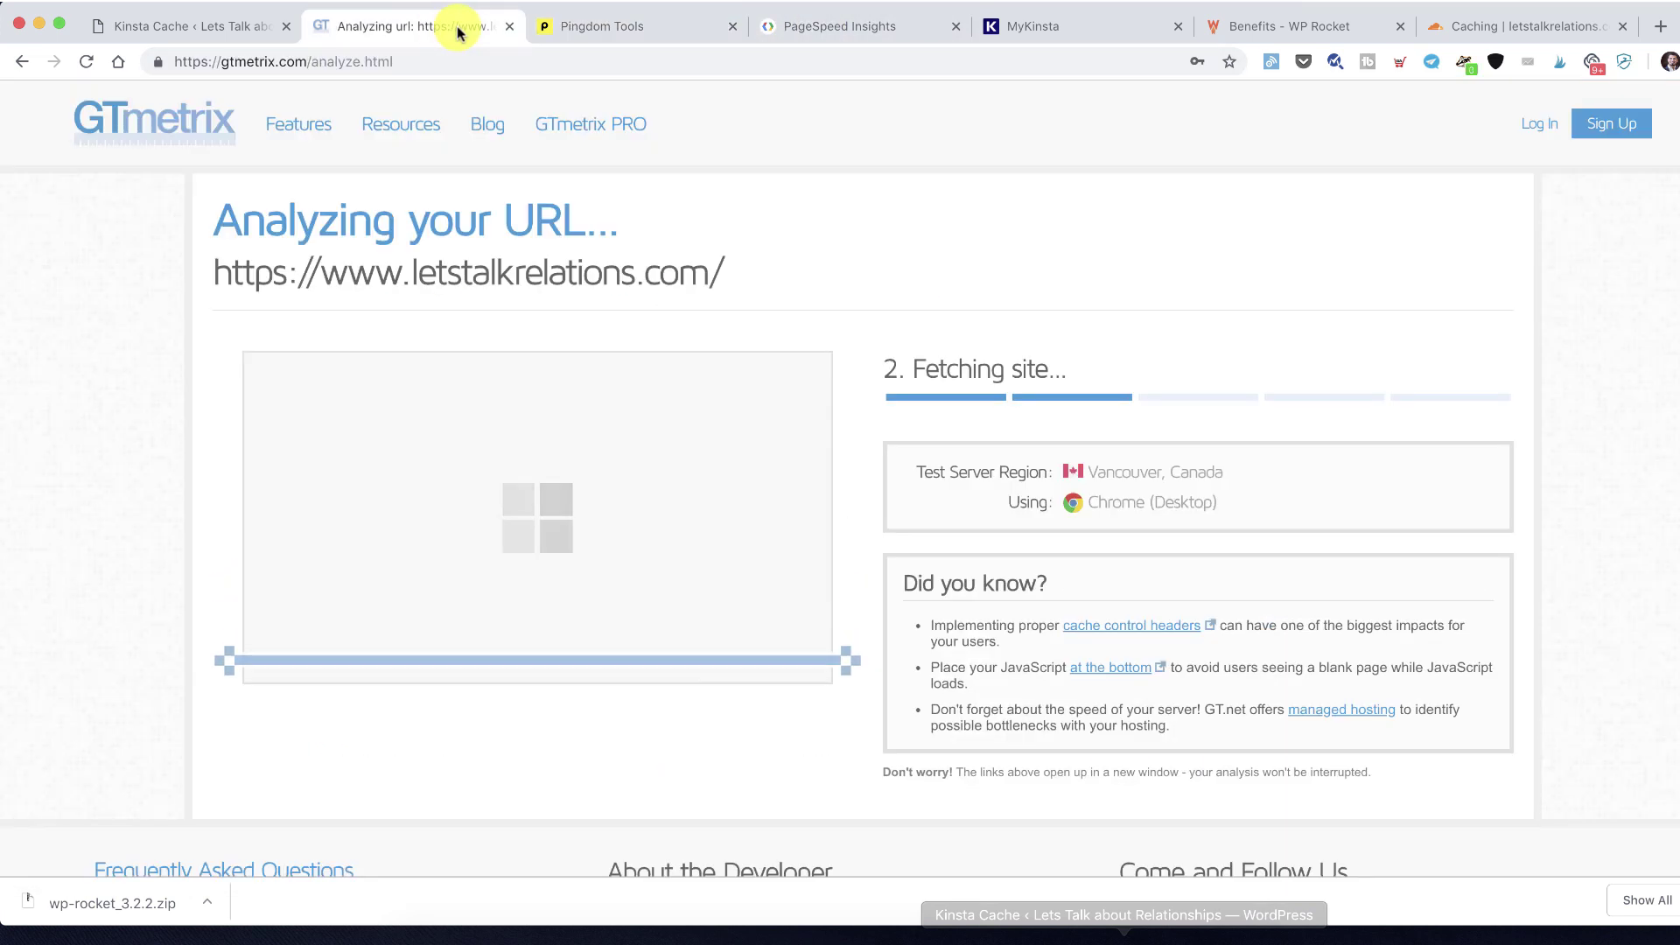
Review the Pingdom performance grade, page size, load time, requests and the page improvement suggestions
click(658, 29)
scroll(694, 368, down, 5)
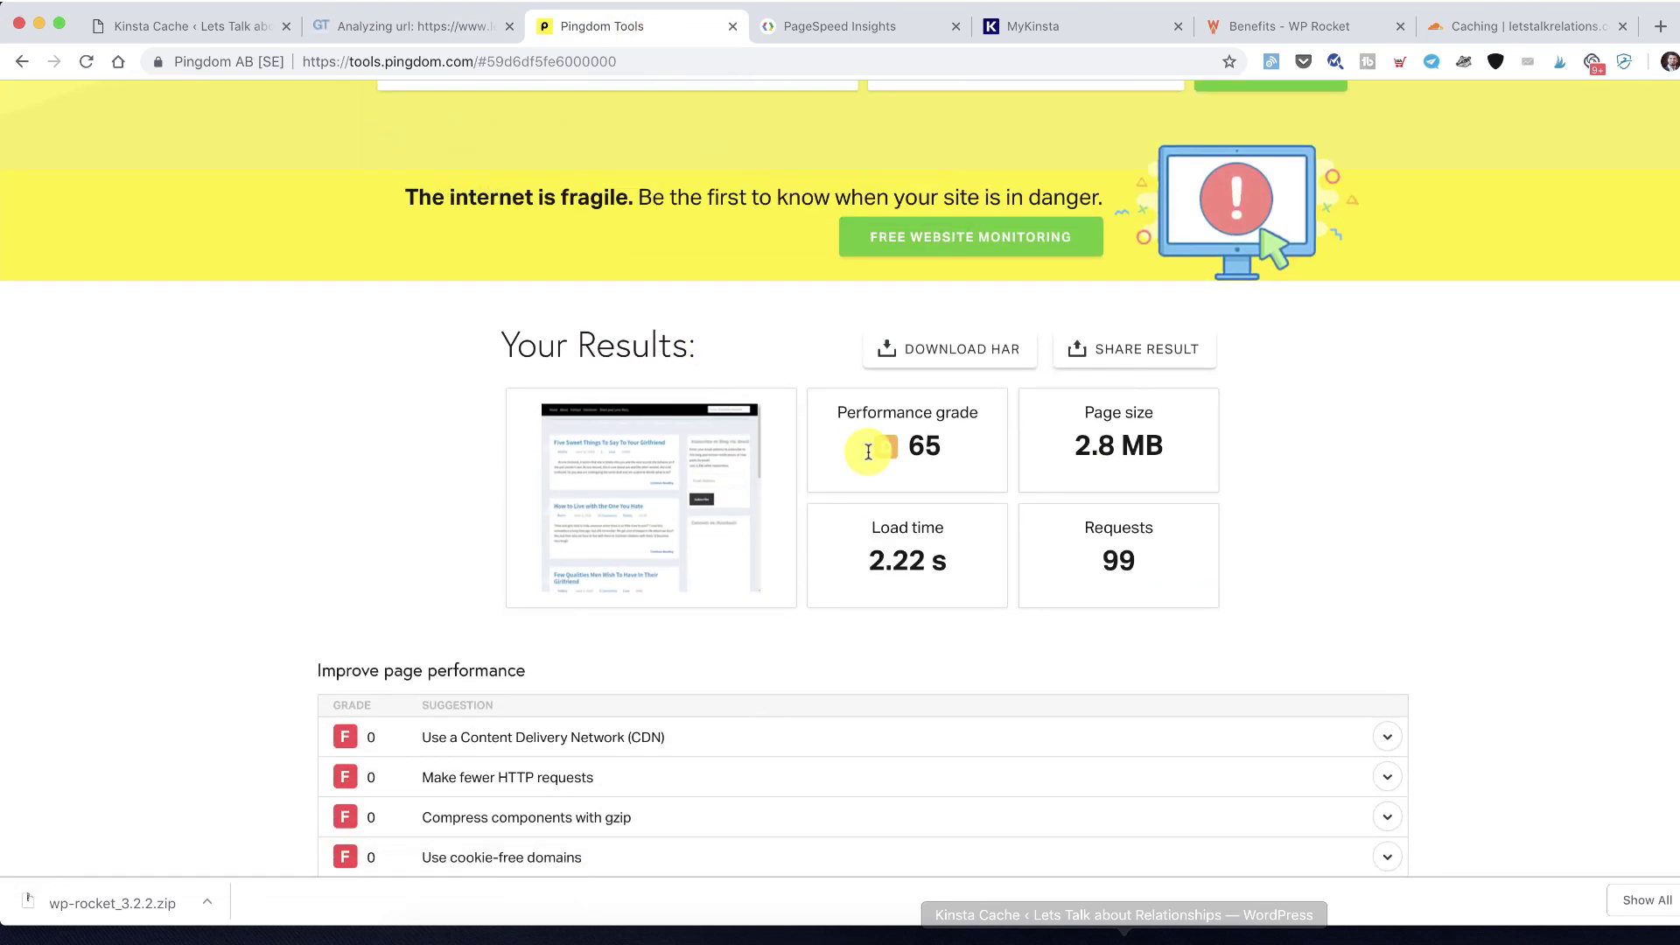
scroll(914, 450, down, 2)
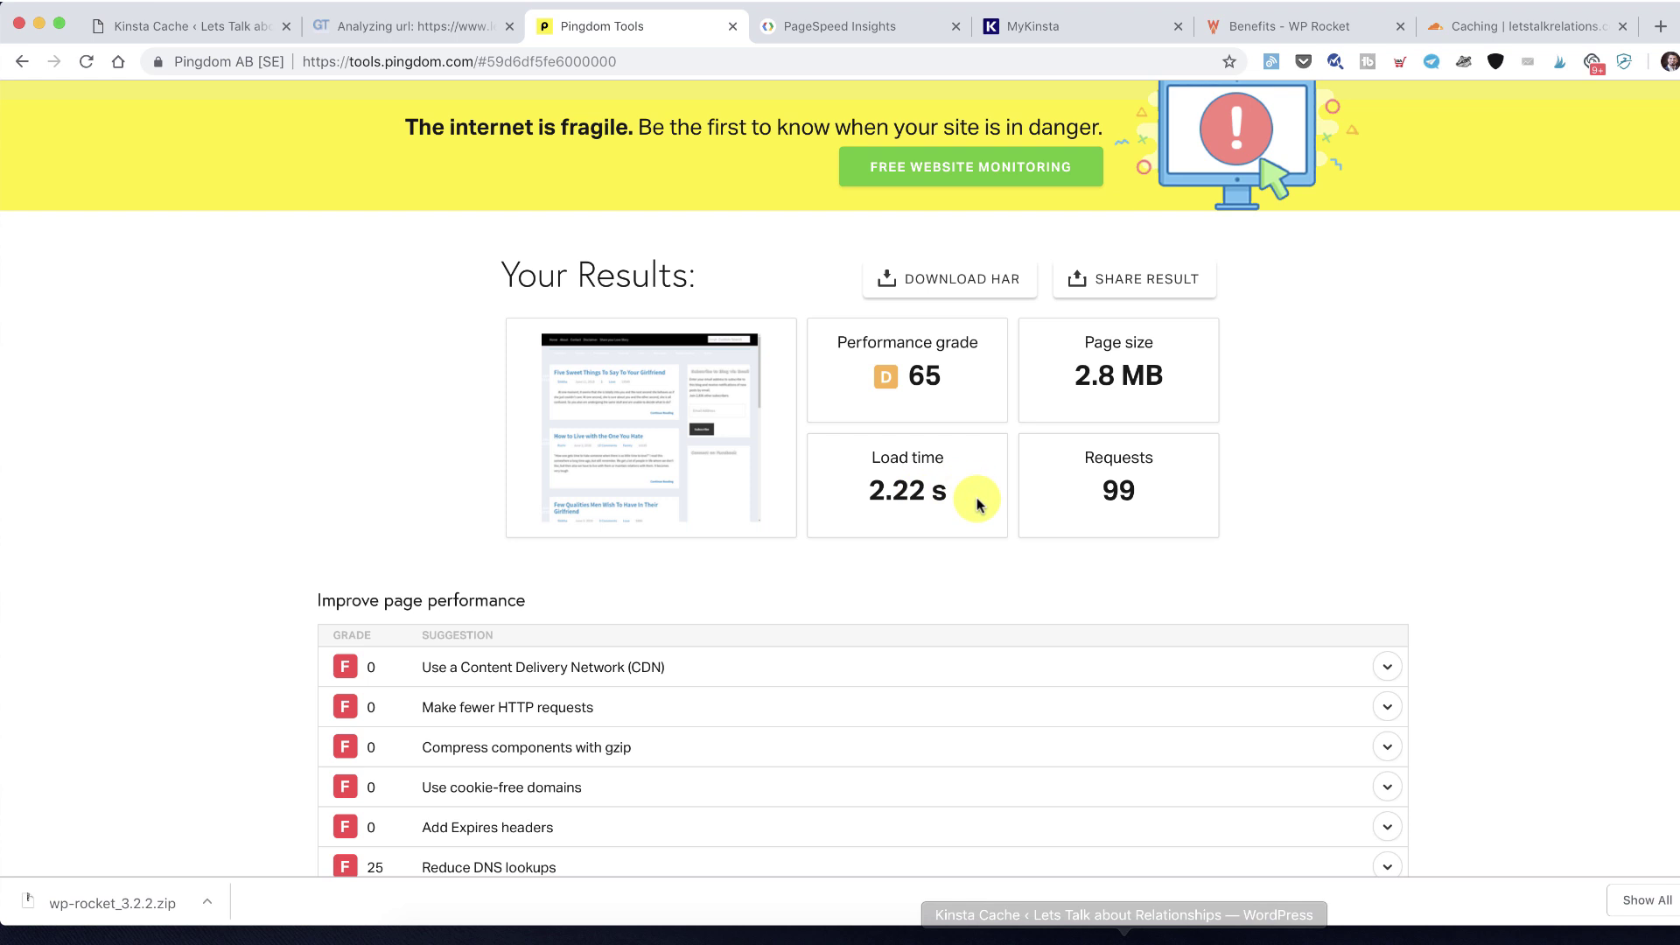
scroll(977, 504, down, 15)
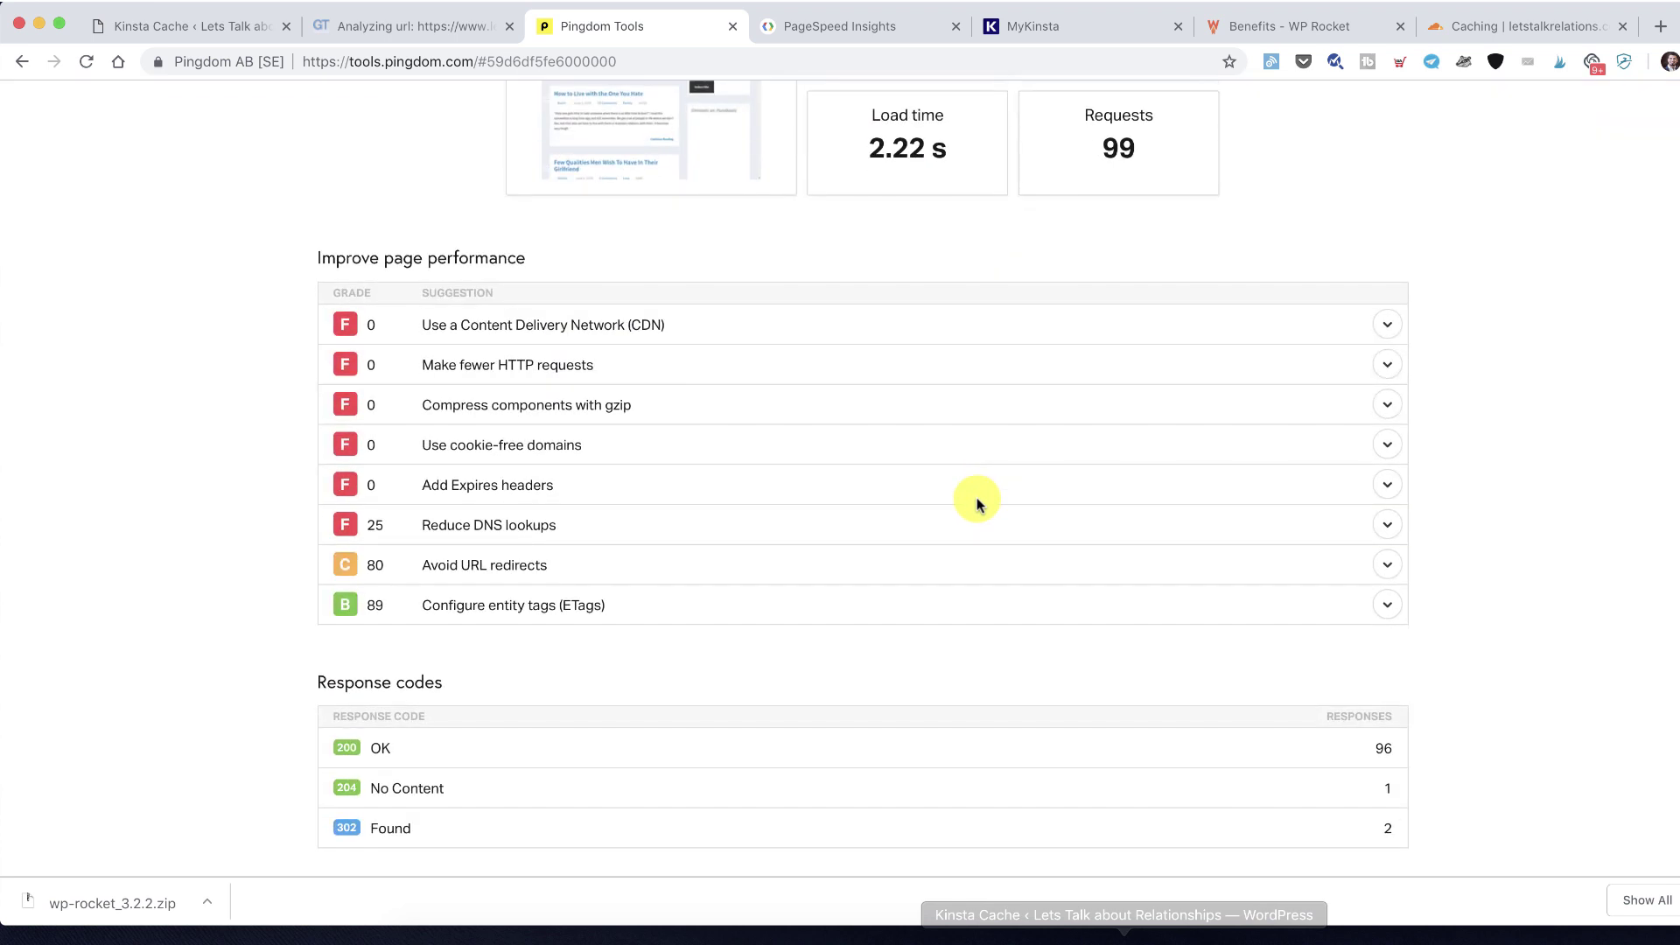
scroll(976, 497, up, 15)
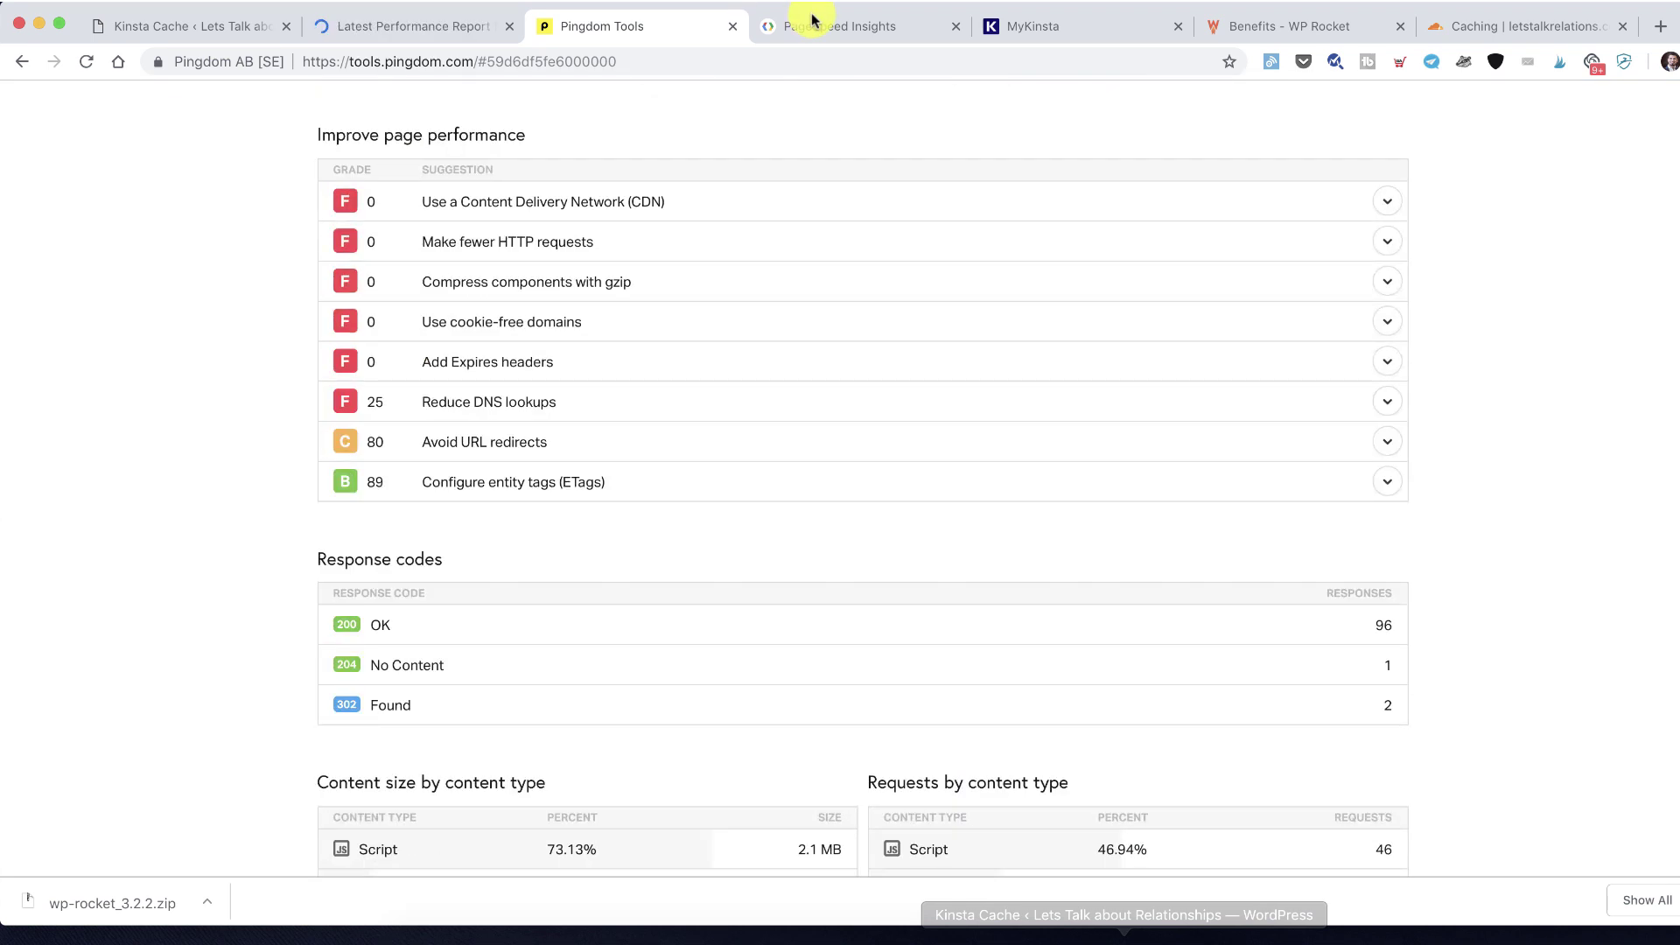
Compare the desktop and mobile scores in PageSpeed Insights and examine the mobile lab data, opportunities and diagnostics
click(818, 26)
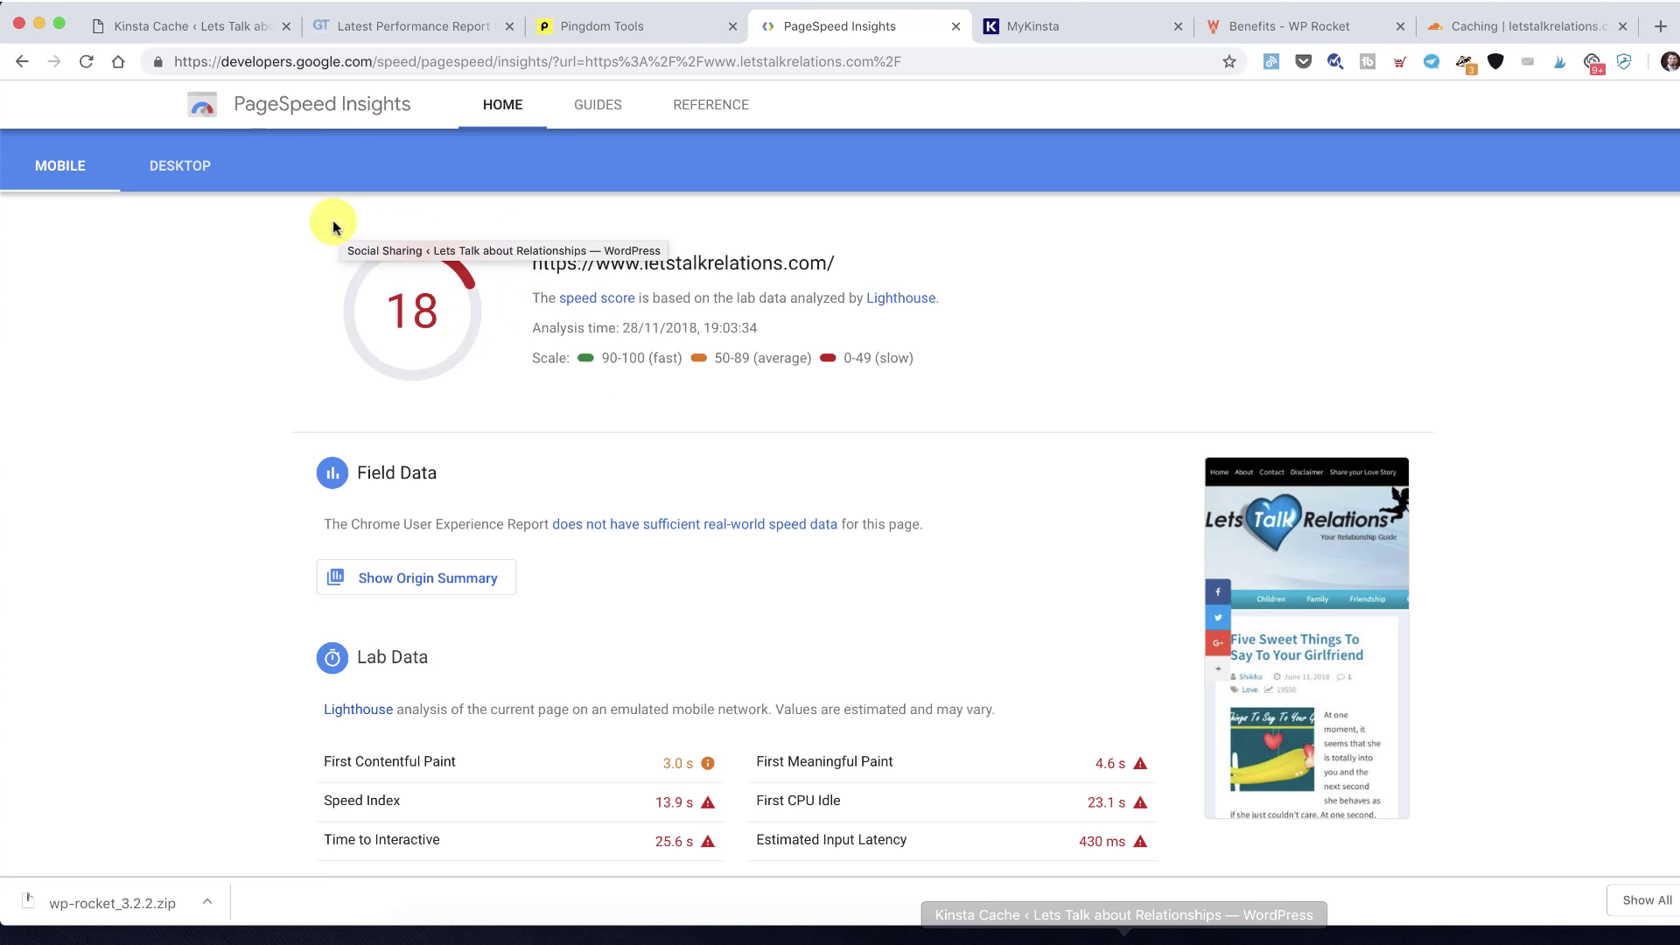
click(174, 172)
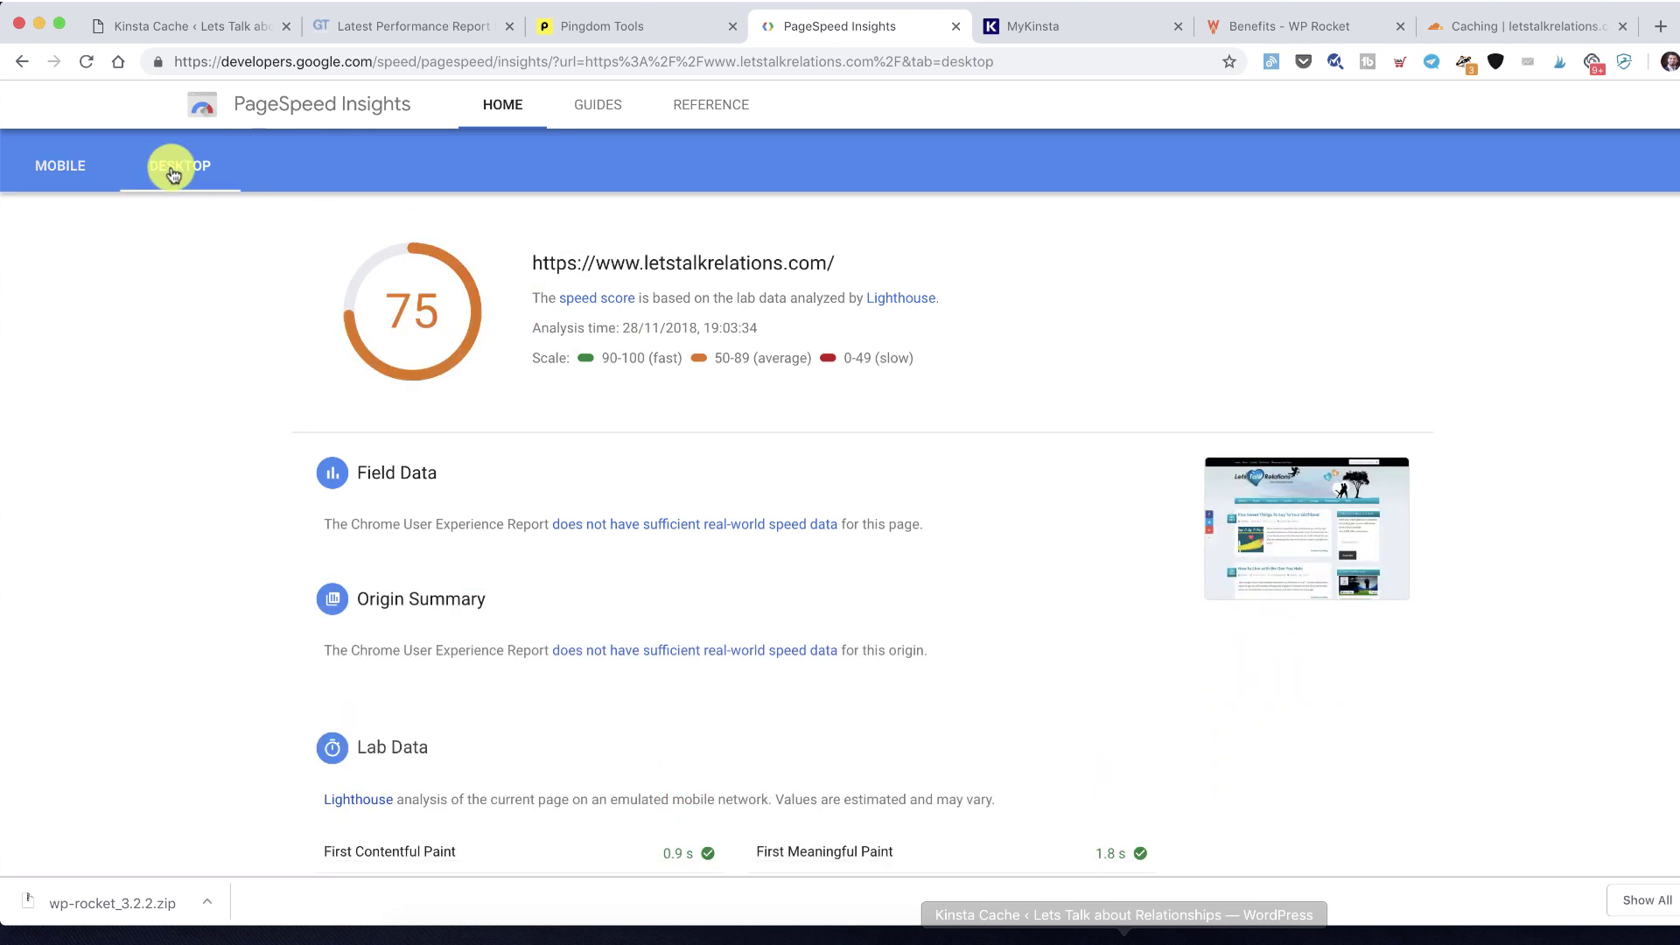
click(74, 181)
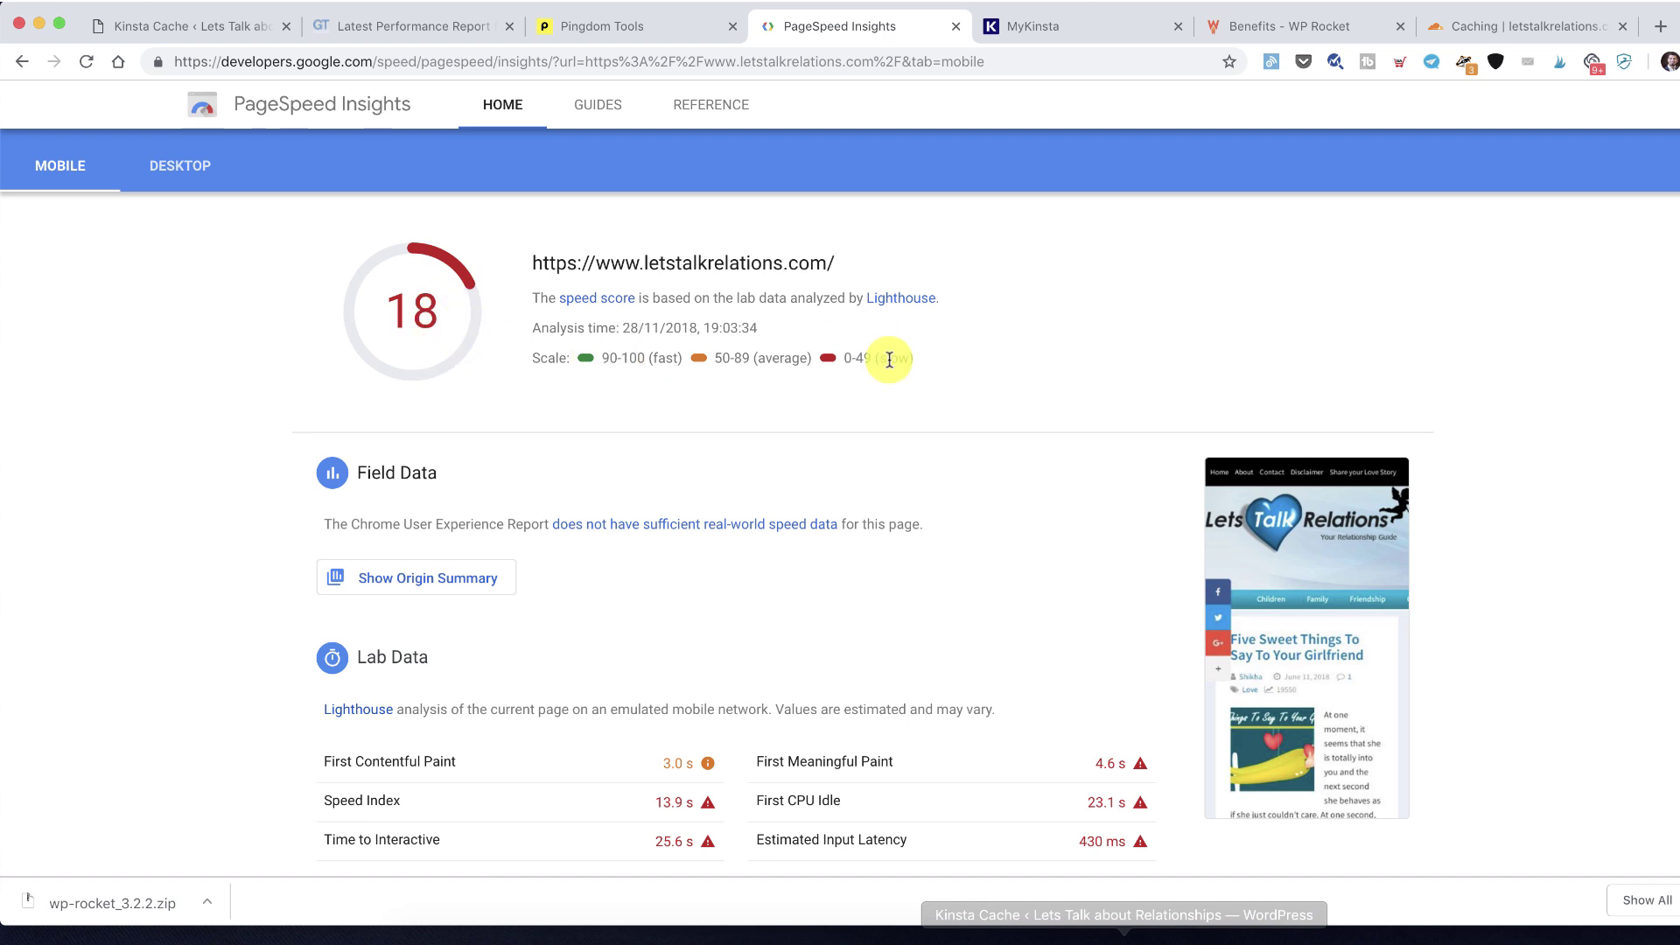
scroll(647, 464, down, 4)
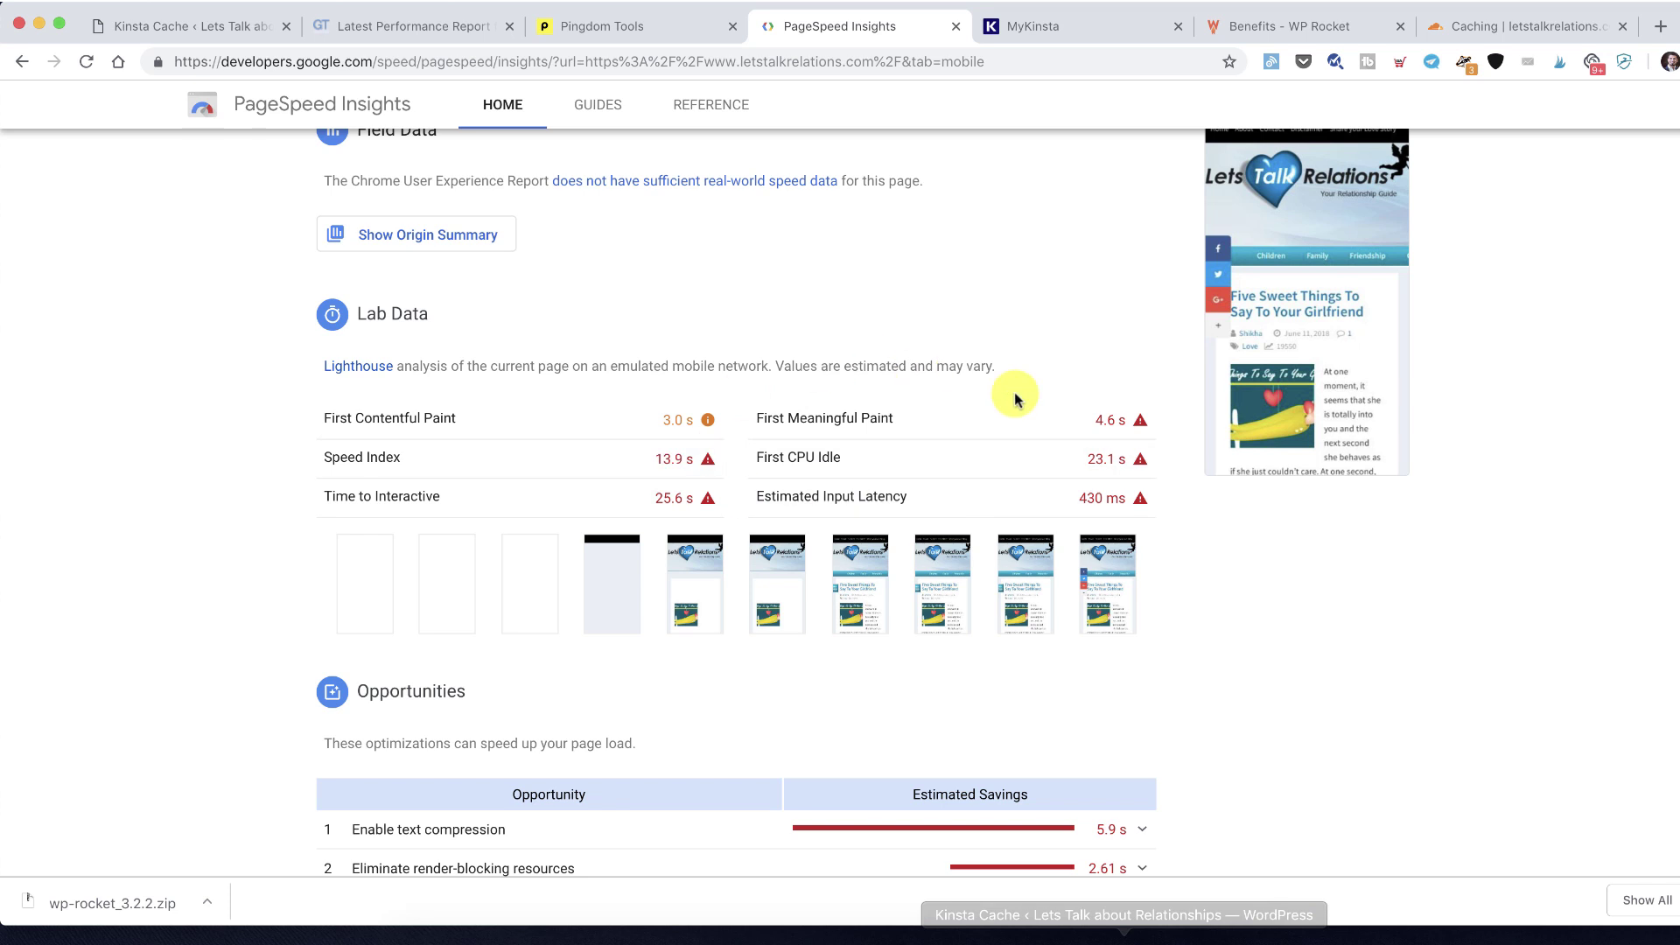
scroll(720, 531, down, 5)
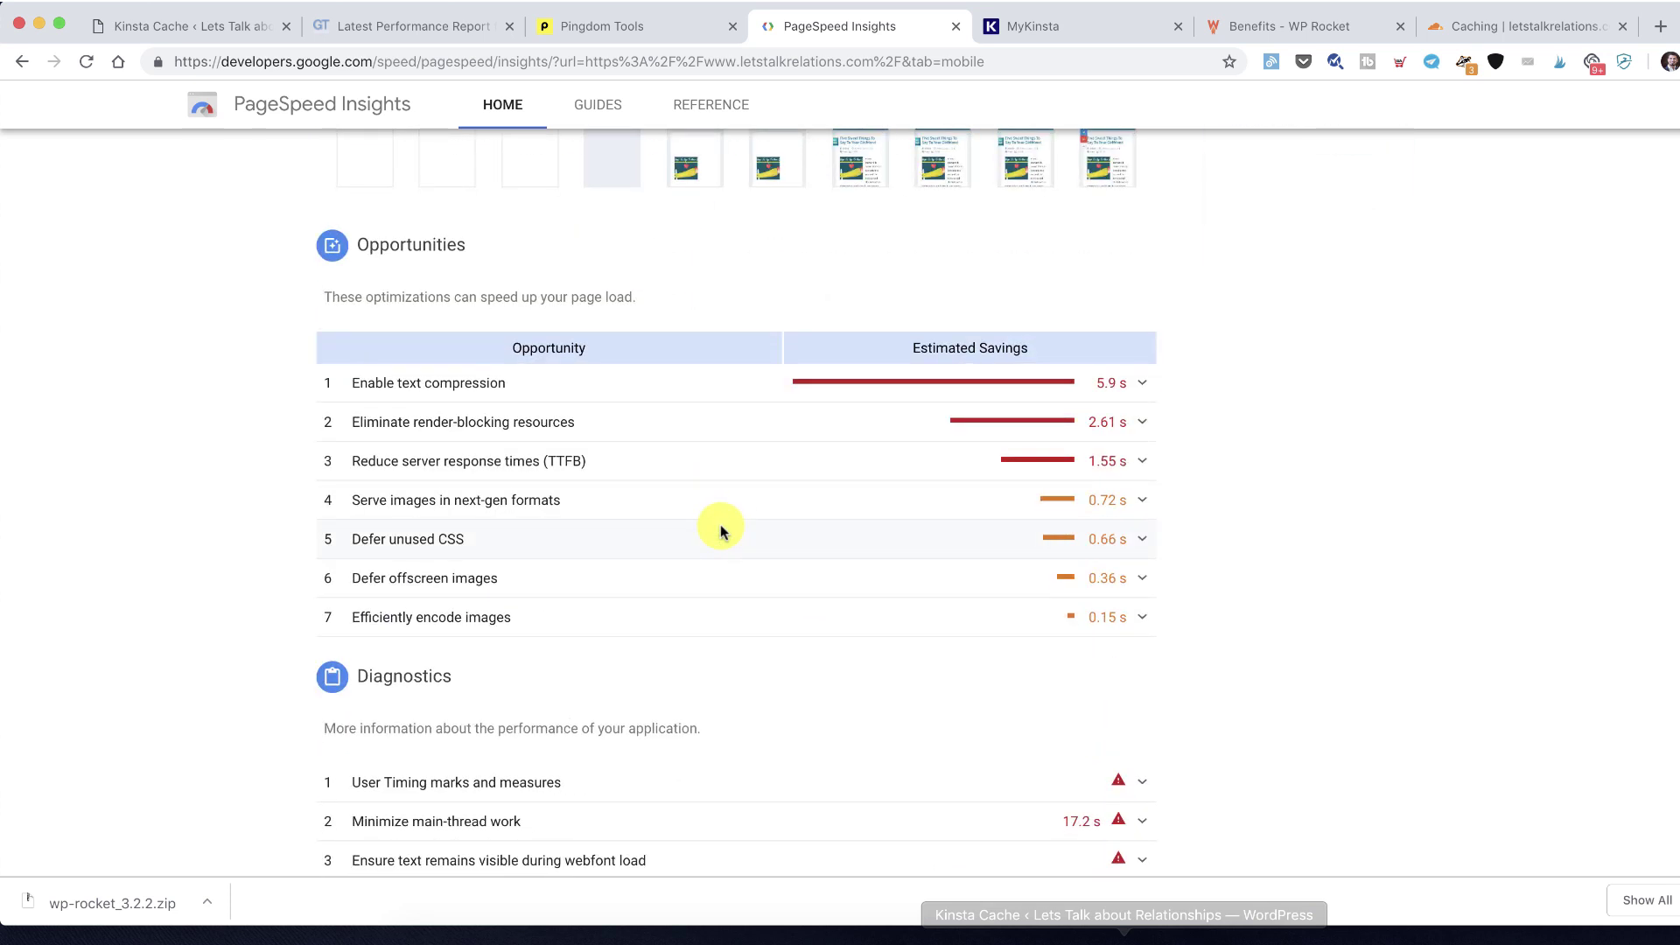
scroll(720, 531, down, 8)
scroll(589, 480, up, 20)
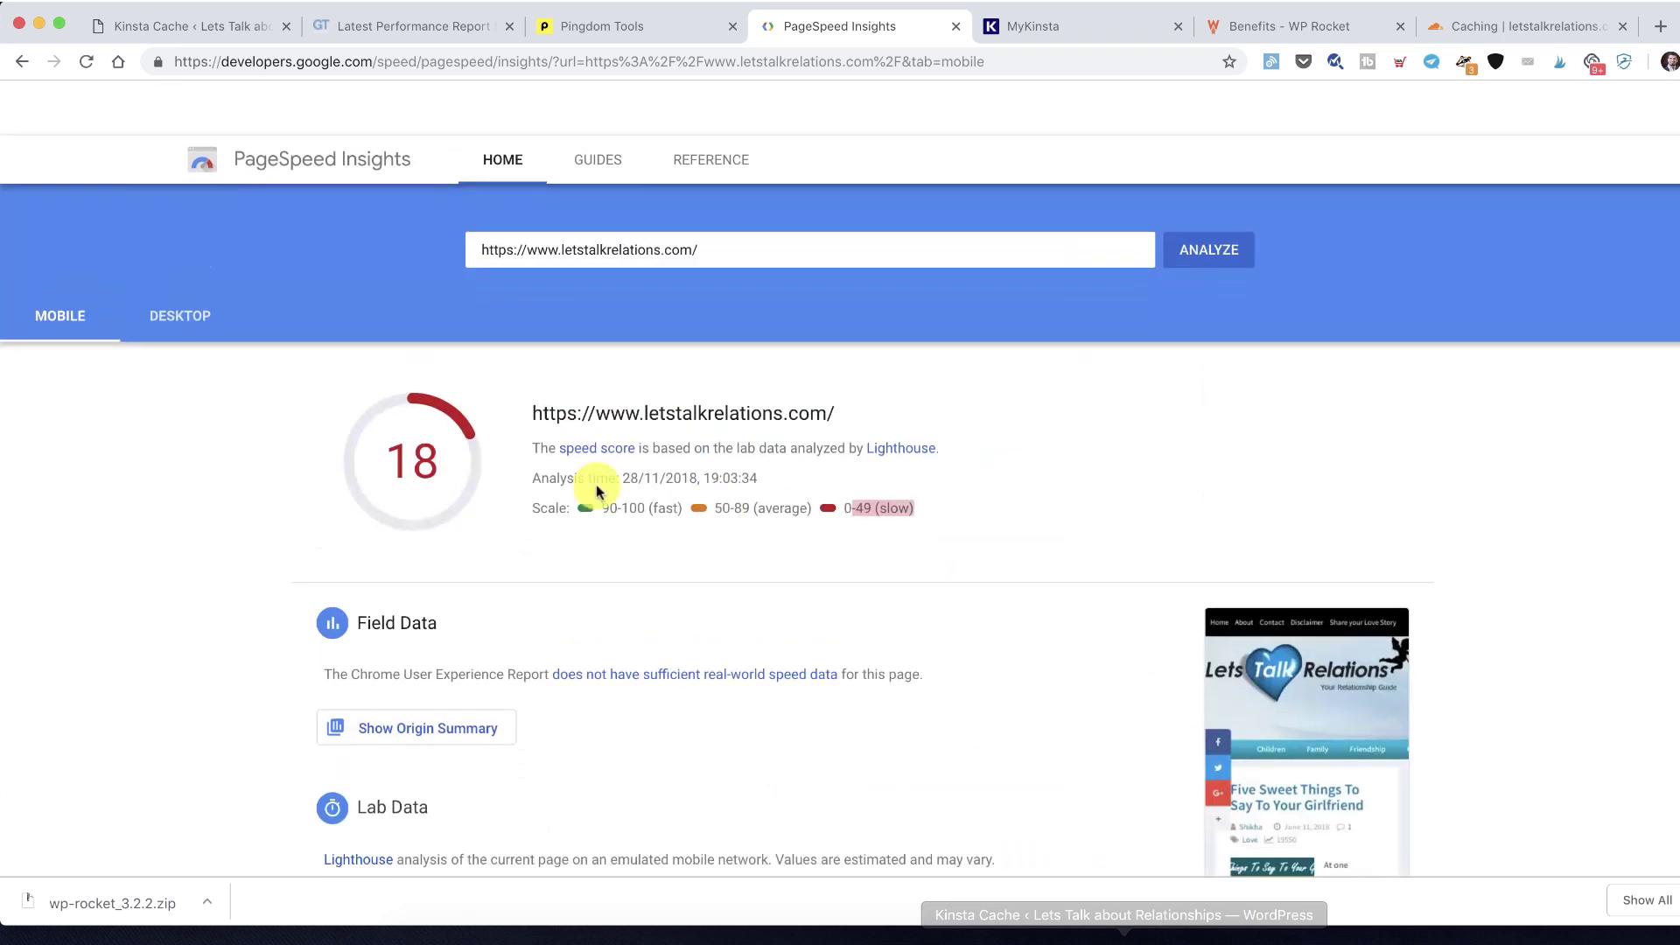
Examine the desktop report in PageSpeed Insights, including its Speed Index, Time to Interactive and First CPU Idle
click(196, 281)
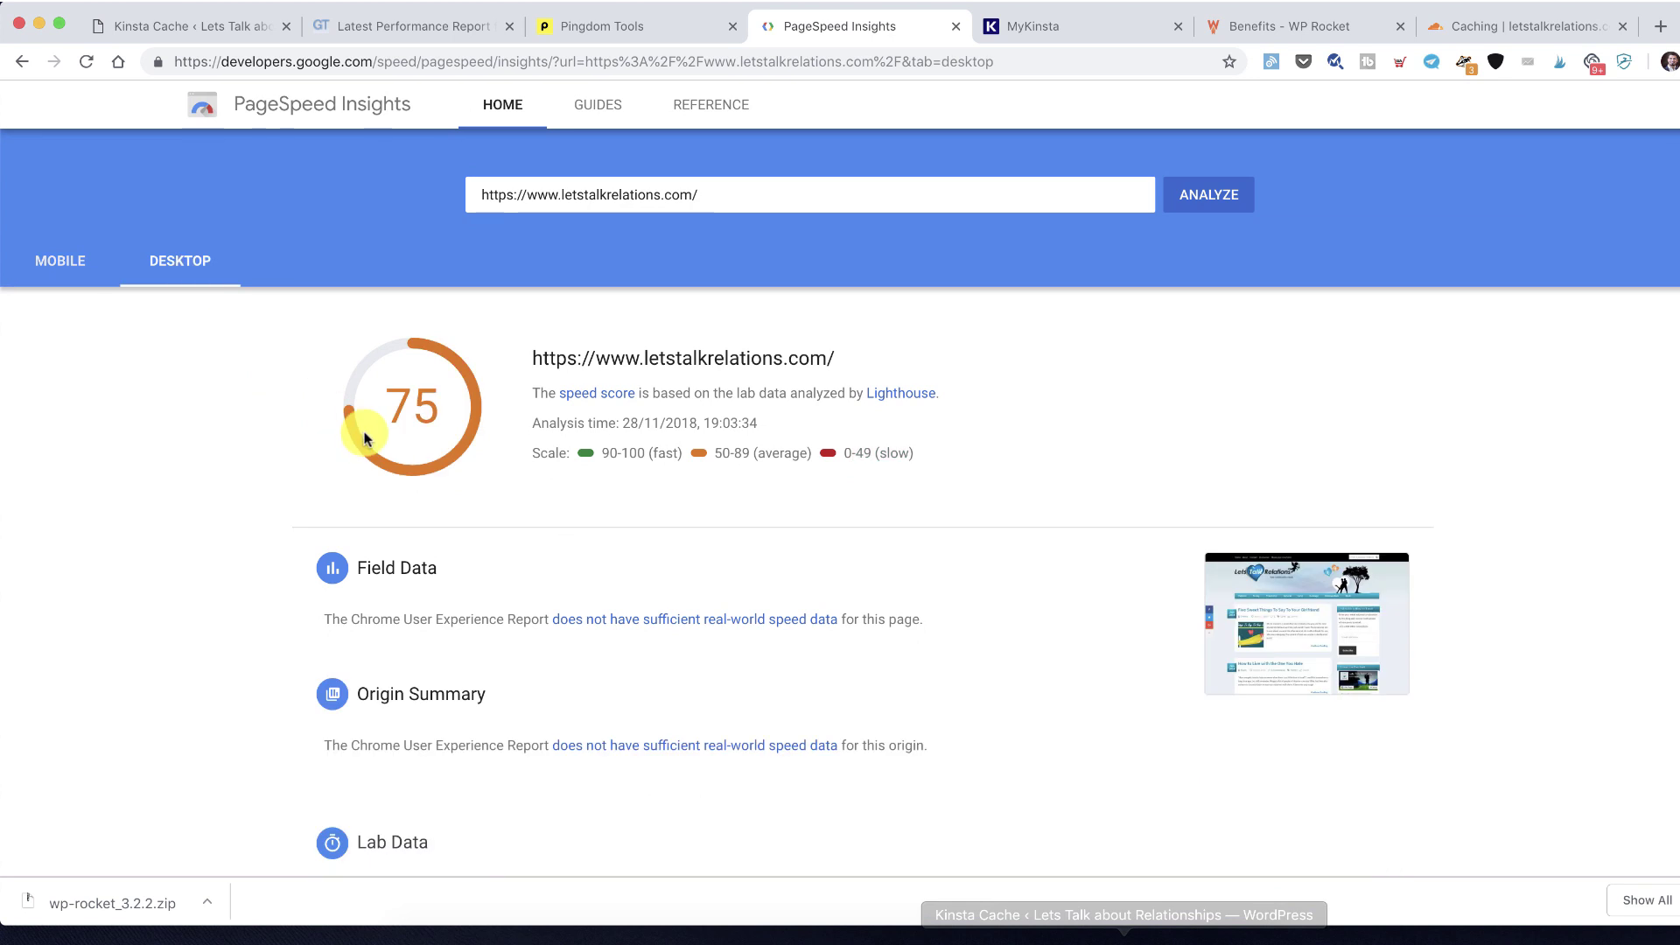
scroll(364, 438, down, 6)
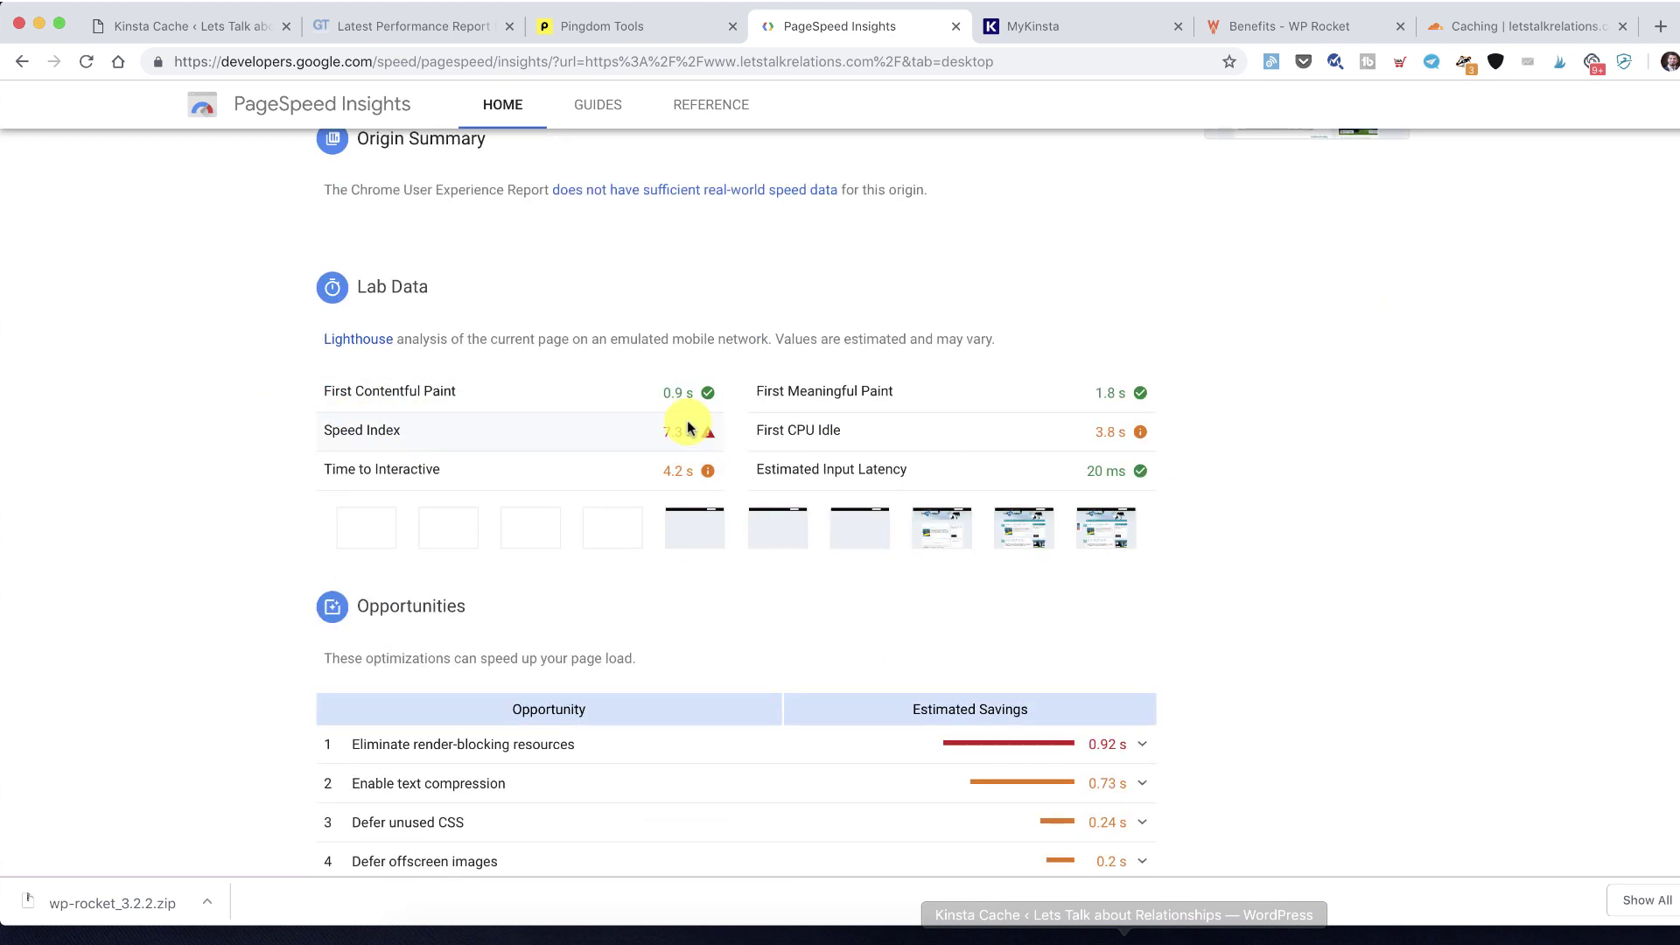
mouse_move(708, 435)
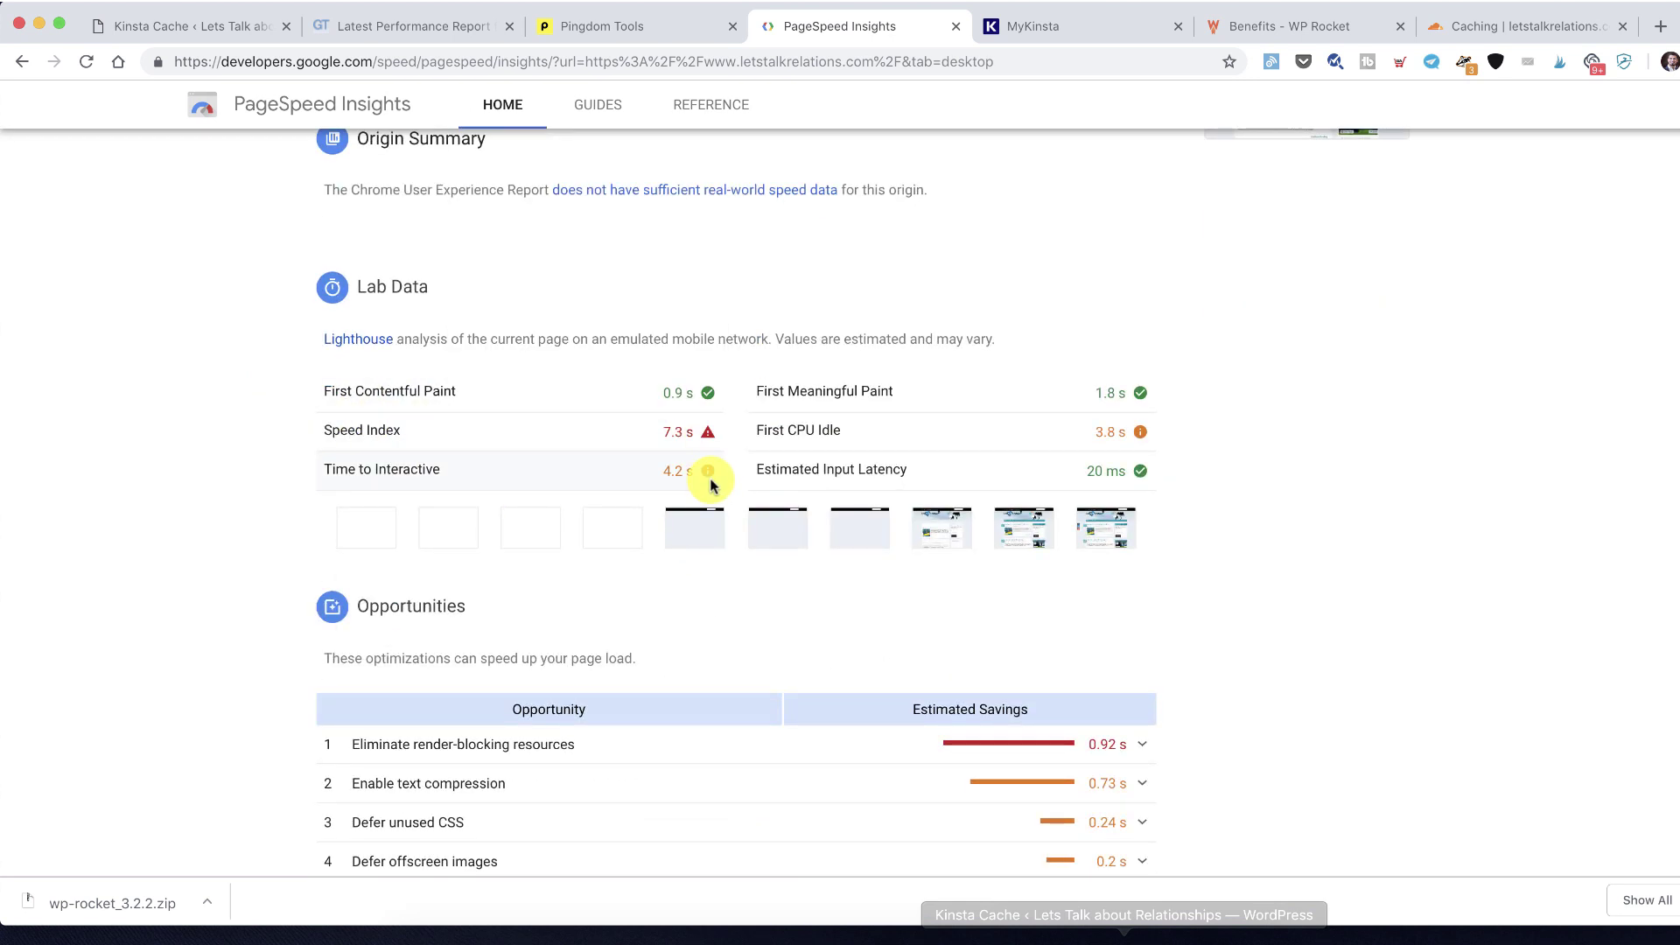
mouse_move(1141, 434)
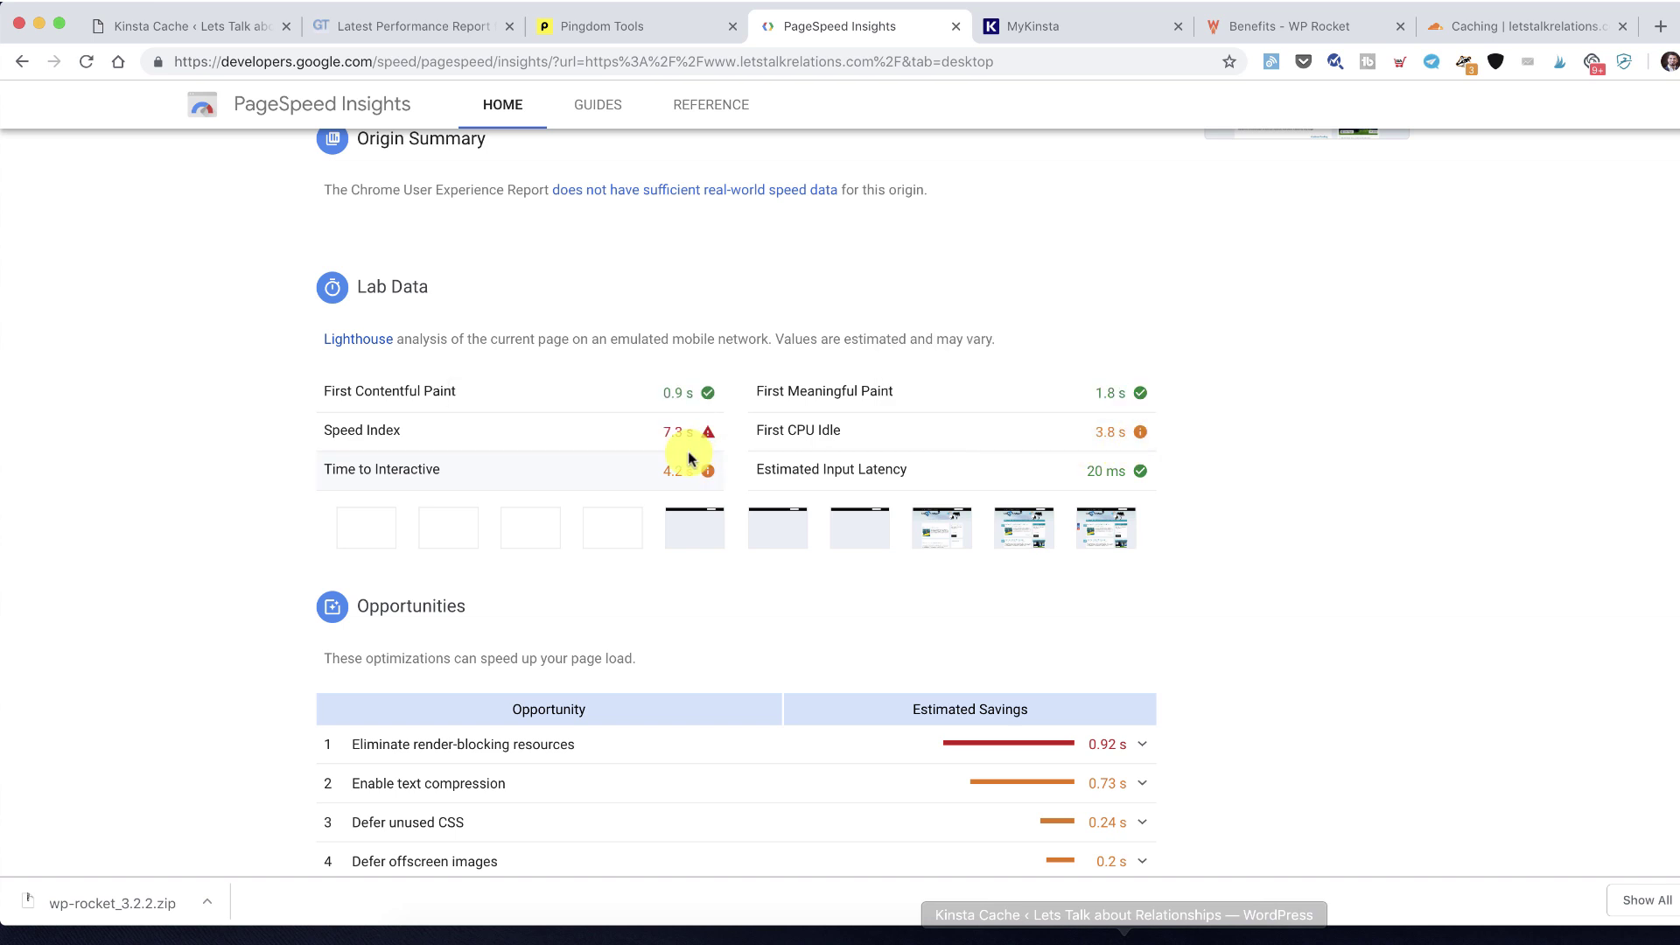
scroll(686, 451, down, 10)
scroll(688, 455, up, 10)
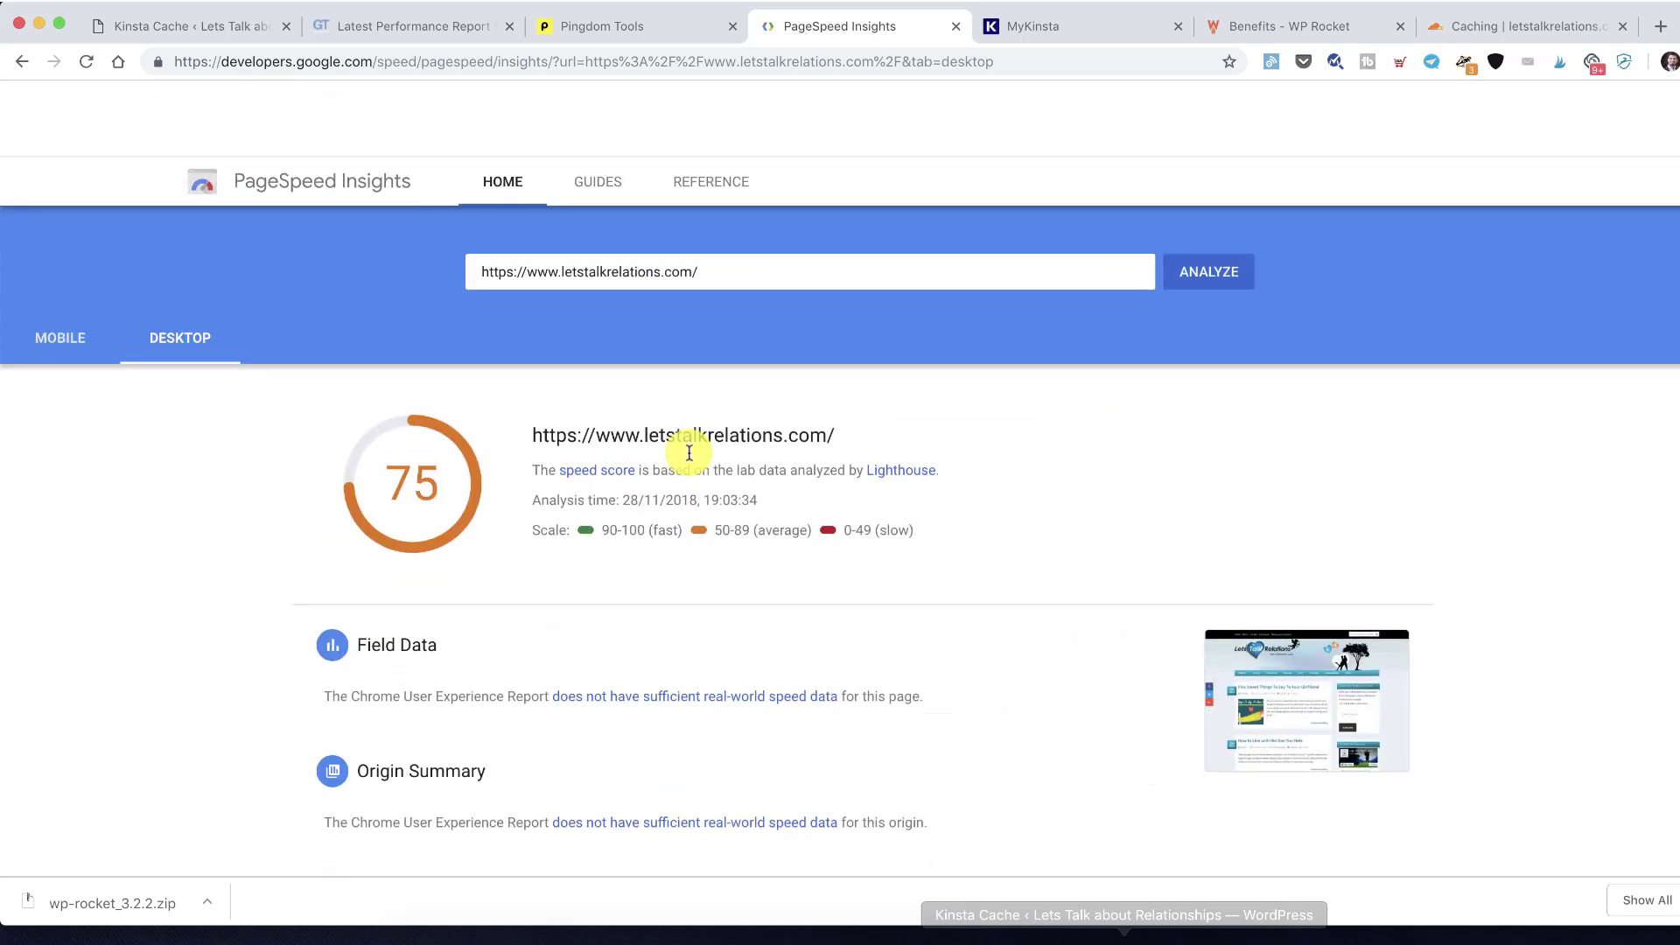
Return to the Pingdom results and recheck the site's load time
click(612, 27)
scroll(540, 382, up, 10)
scroll(540, 382, down, 6)
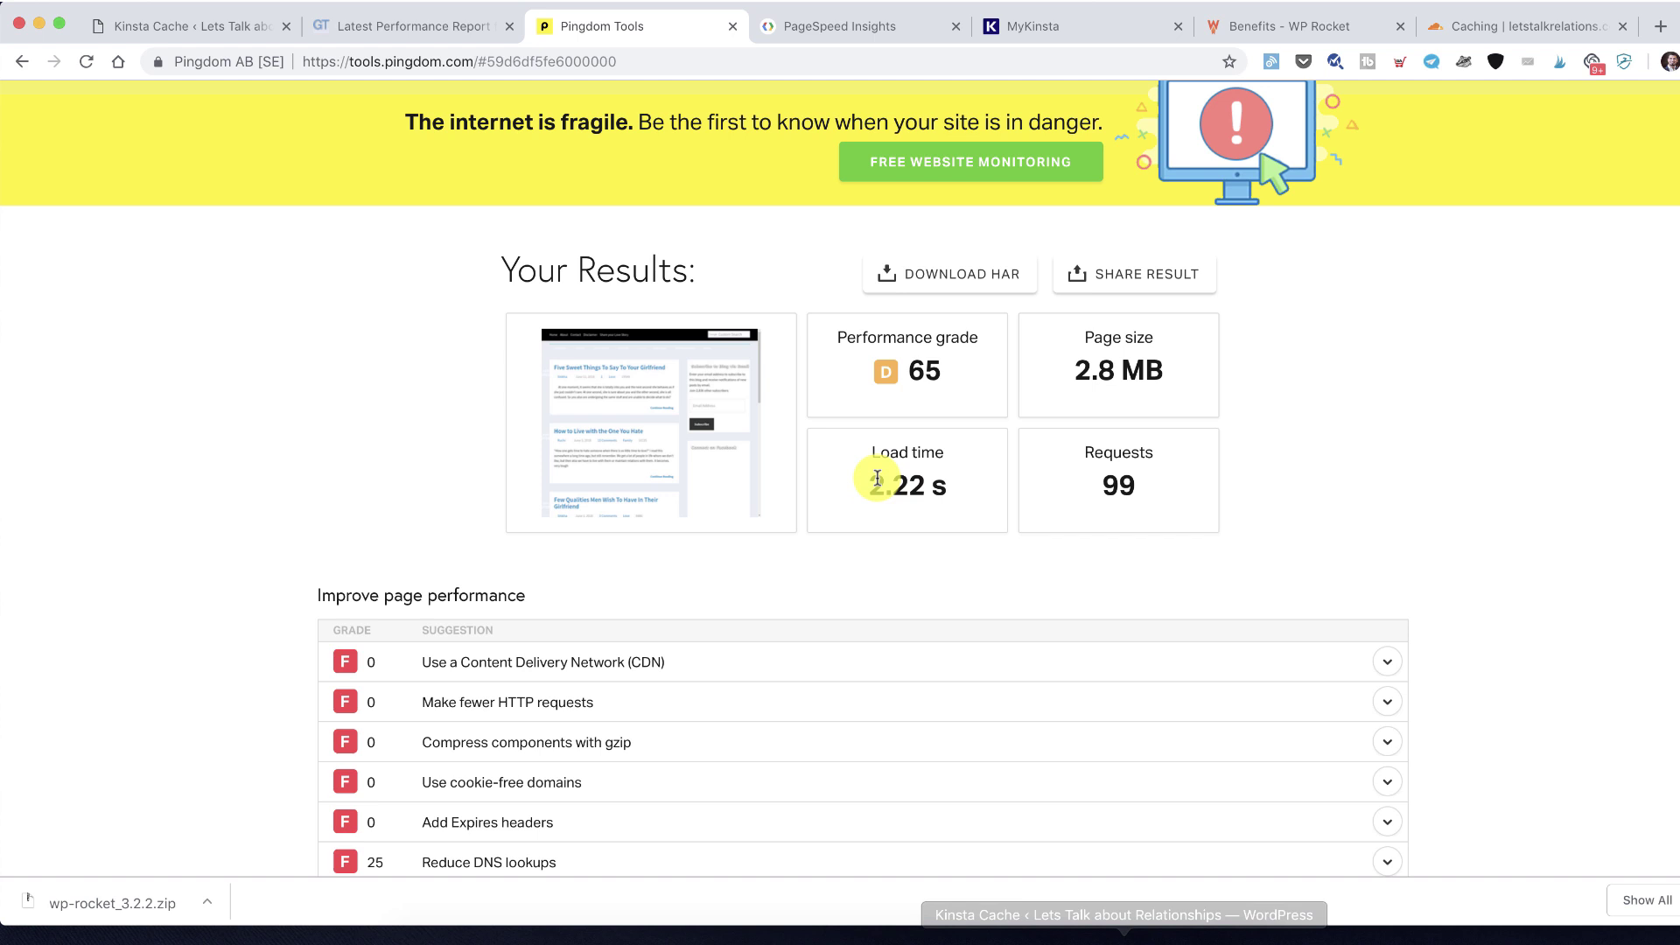
scroll(871, 473, up, 5)
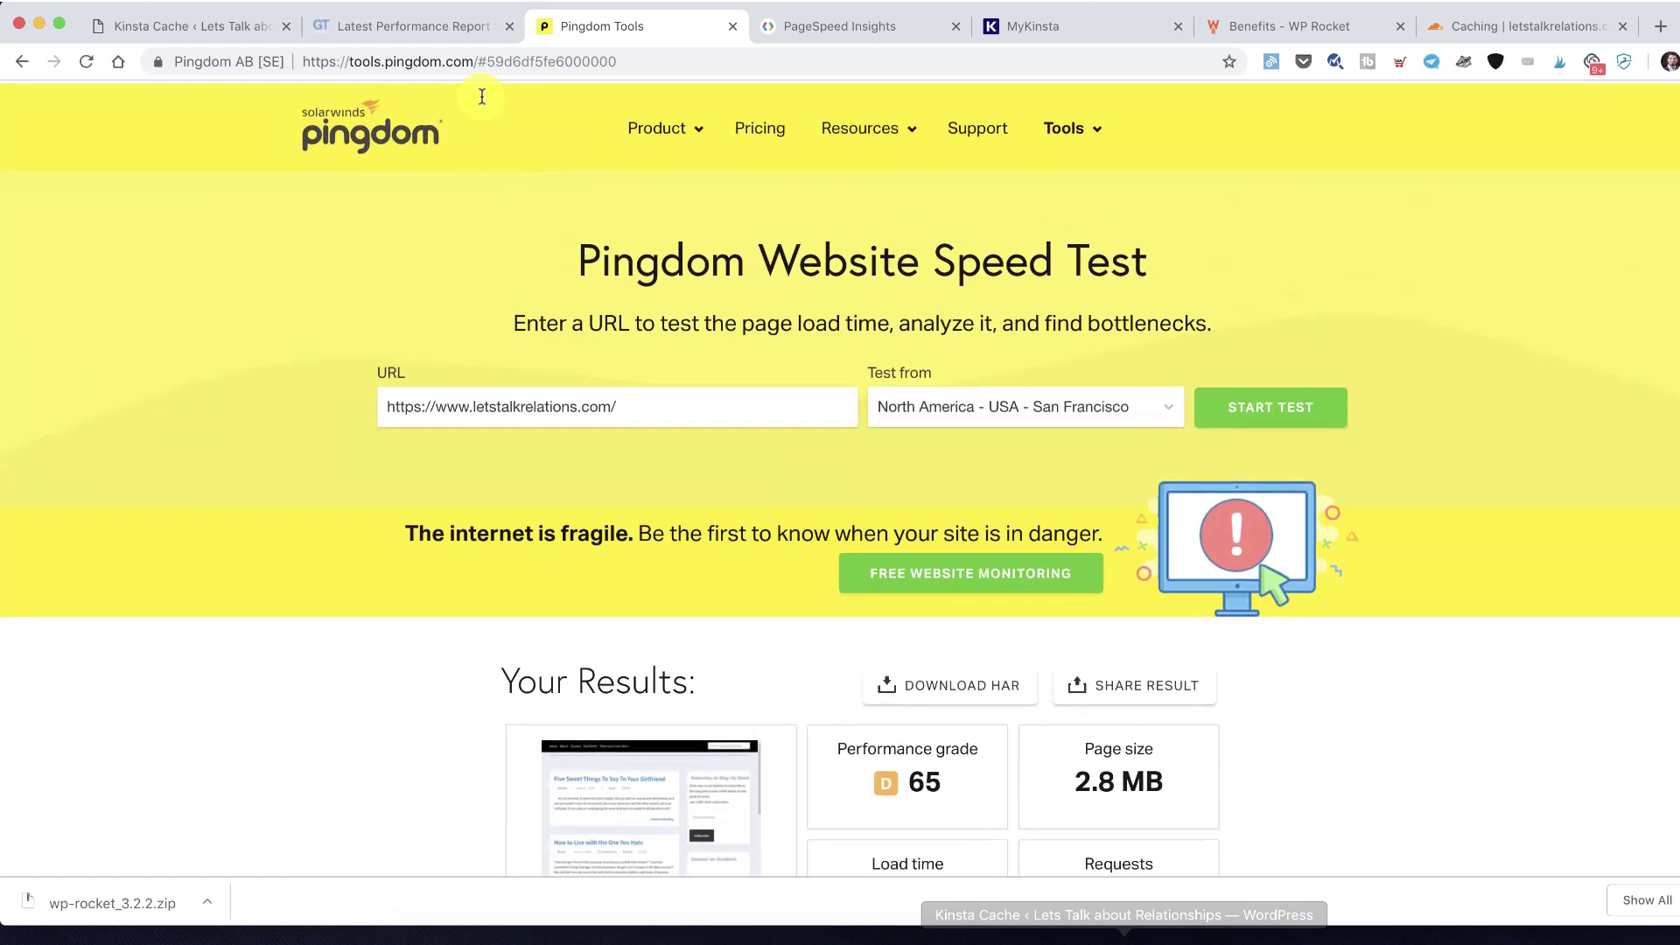
Review the GTmetrix report's performance scores, test server region, fully loaded time and PageSpeed recommendations
click(423, 26)
scroll(615, 368, down, 3)
scroll(619, 356, up, 3)
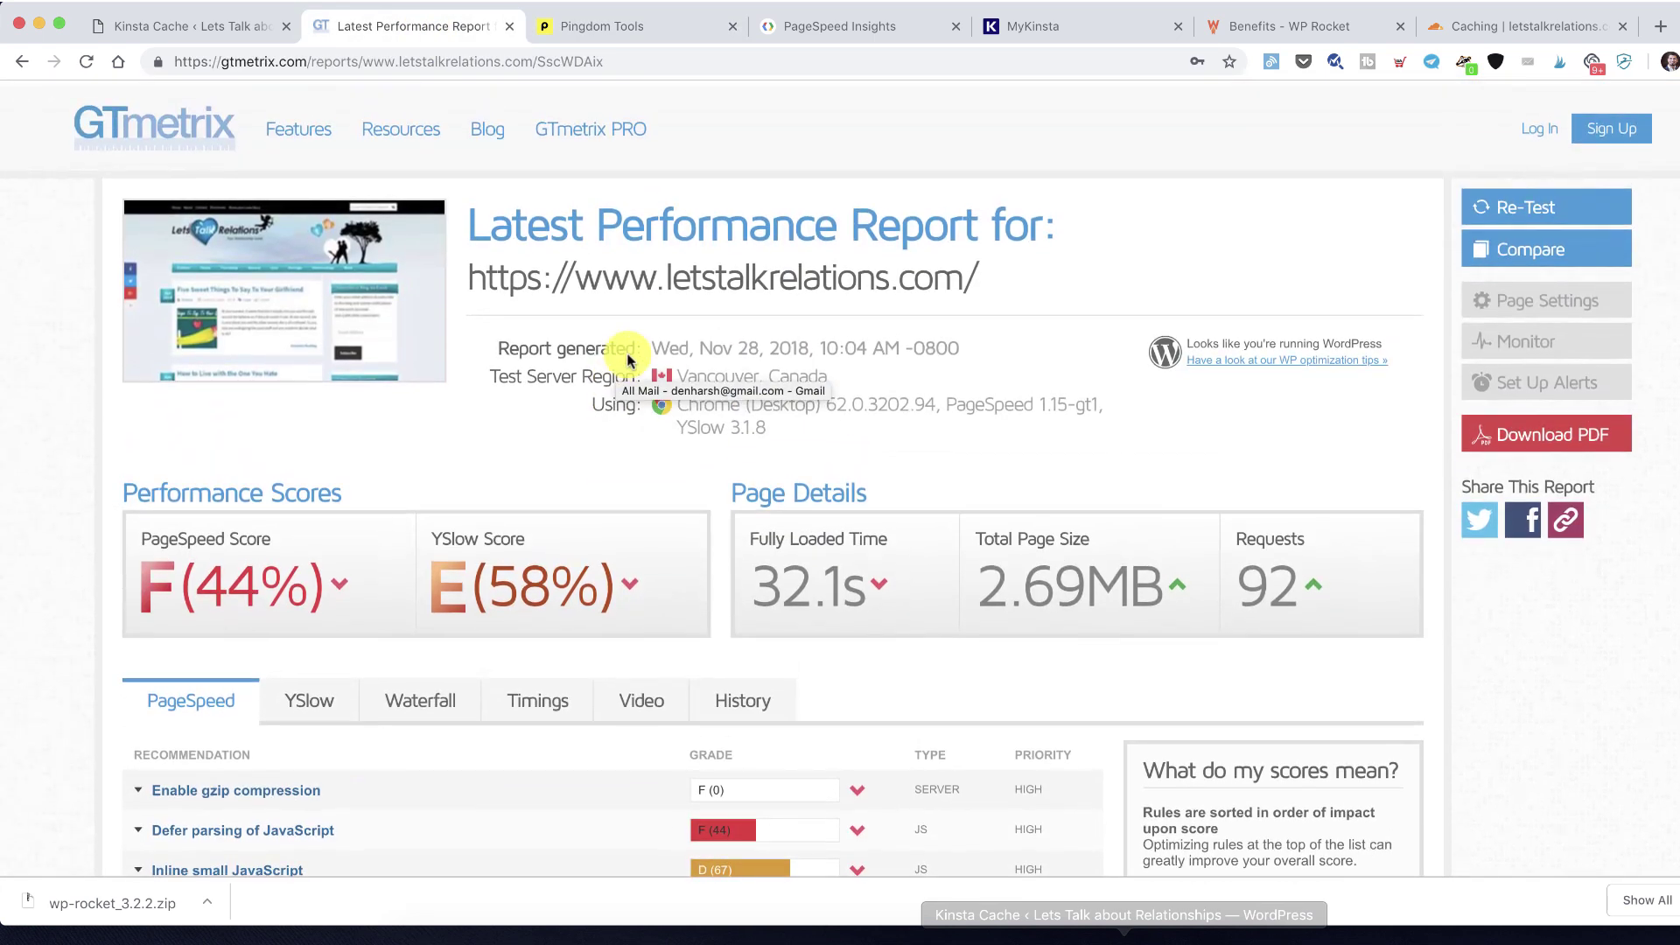
drag(754, 369, 850, 385)
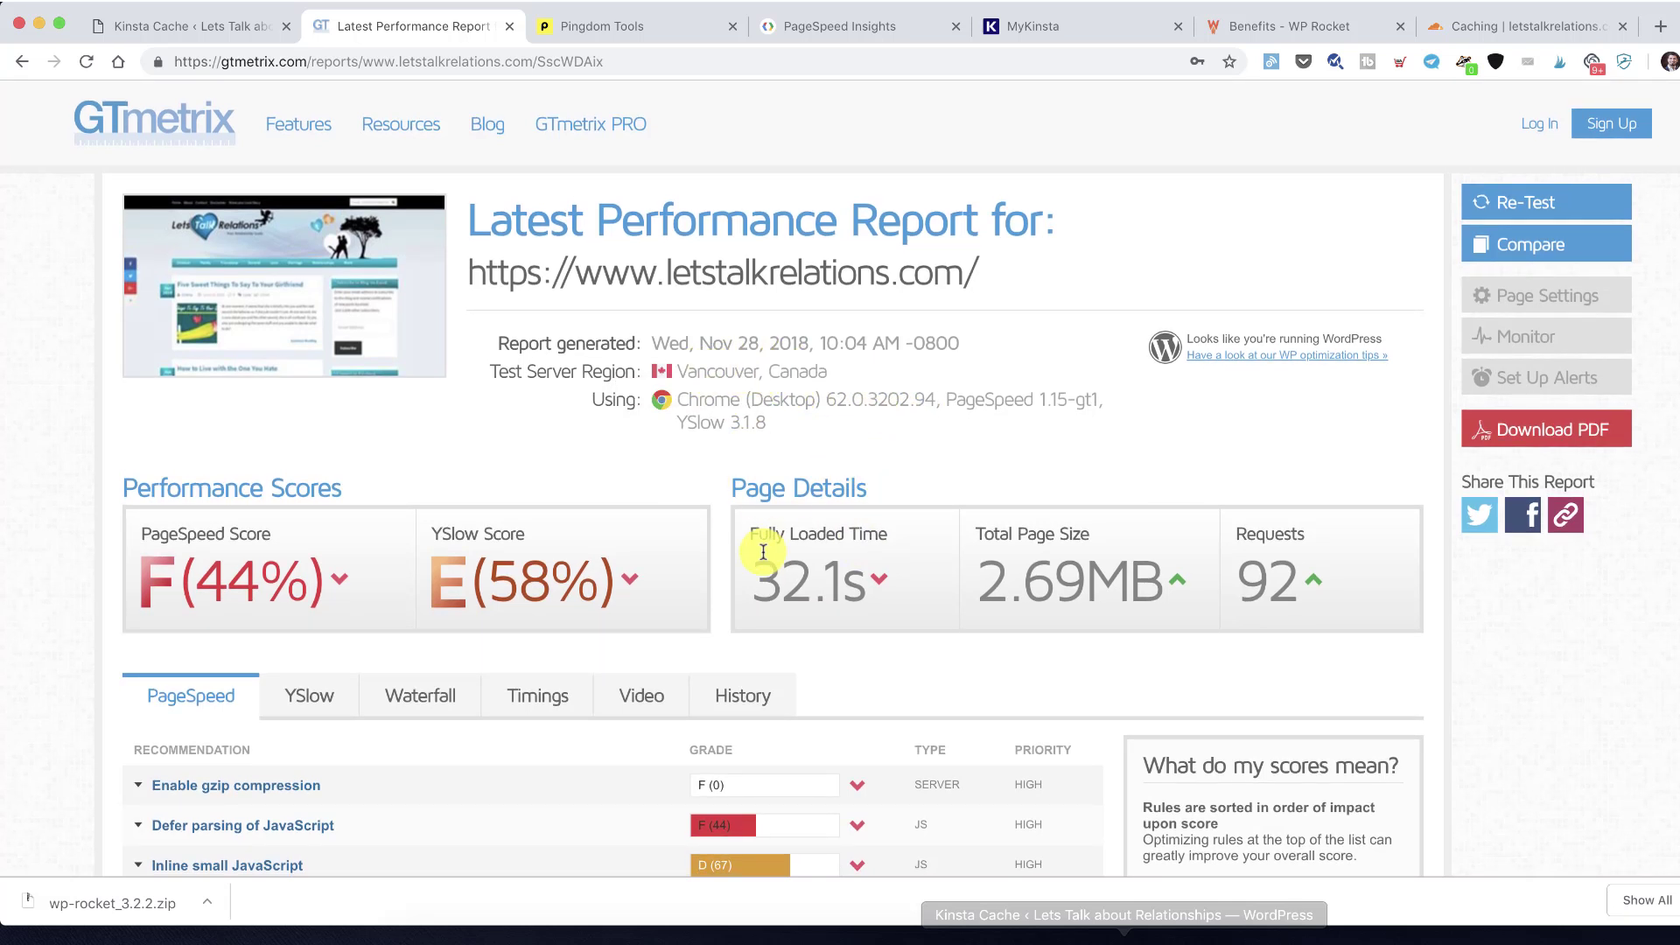
mouse_move(882, 584)
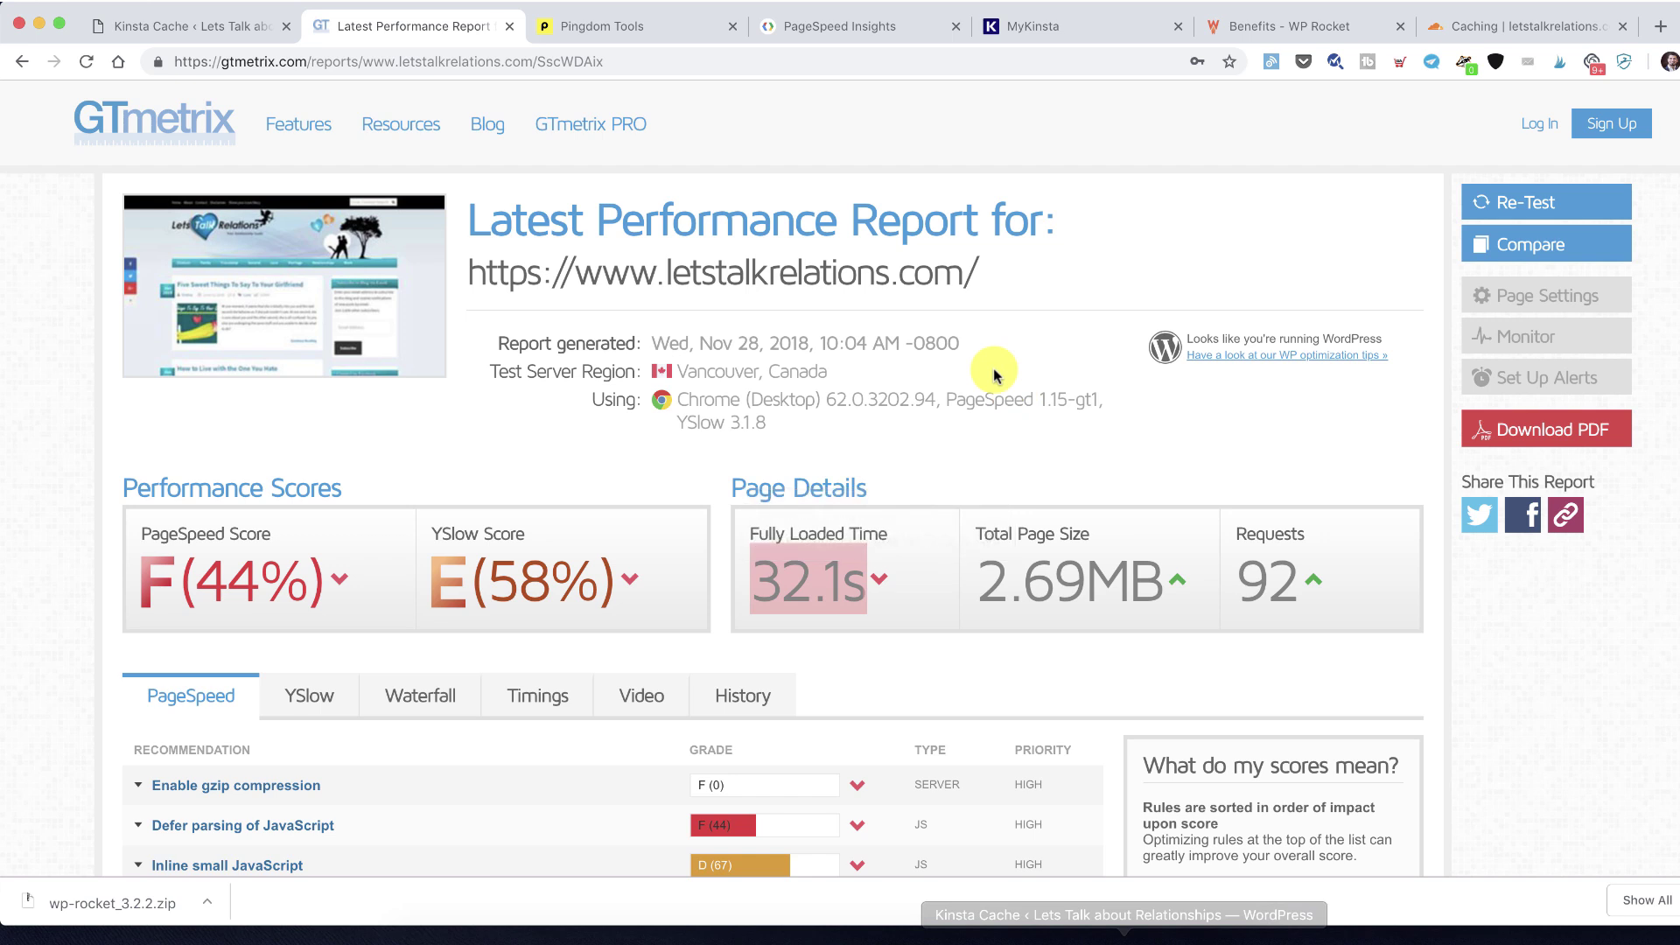
scroll(920, 427, down, 15)
scroll(923, 433, up, 10)
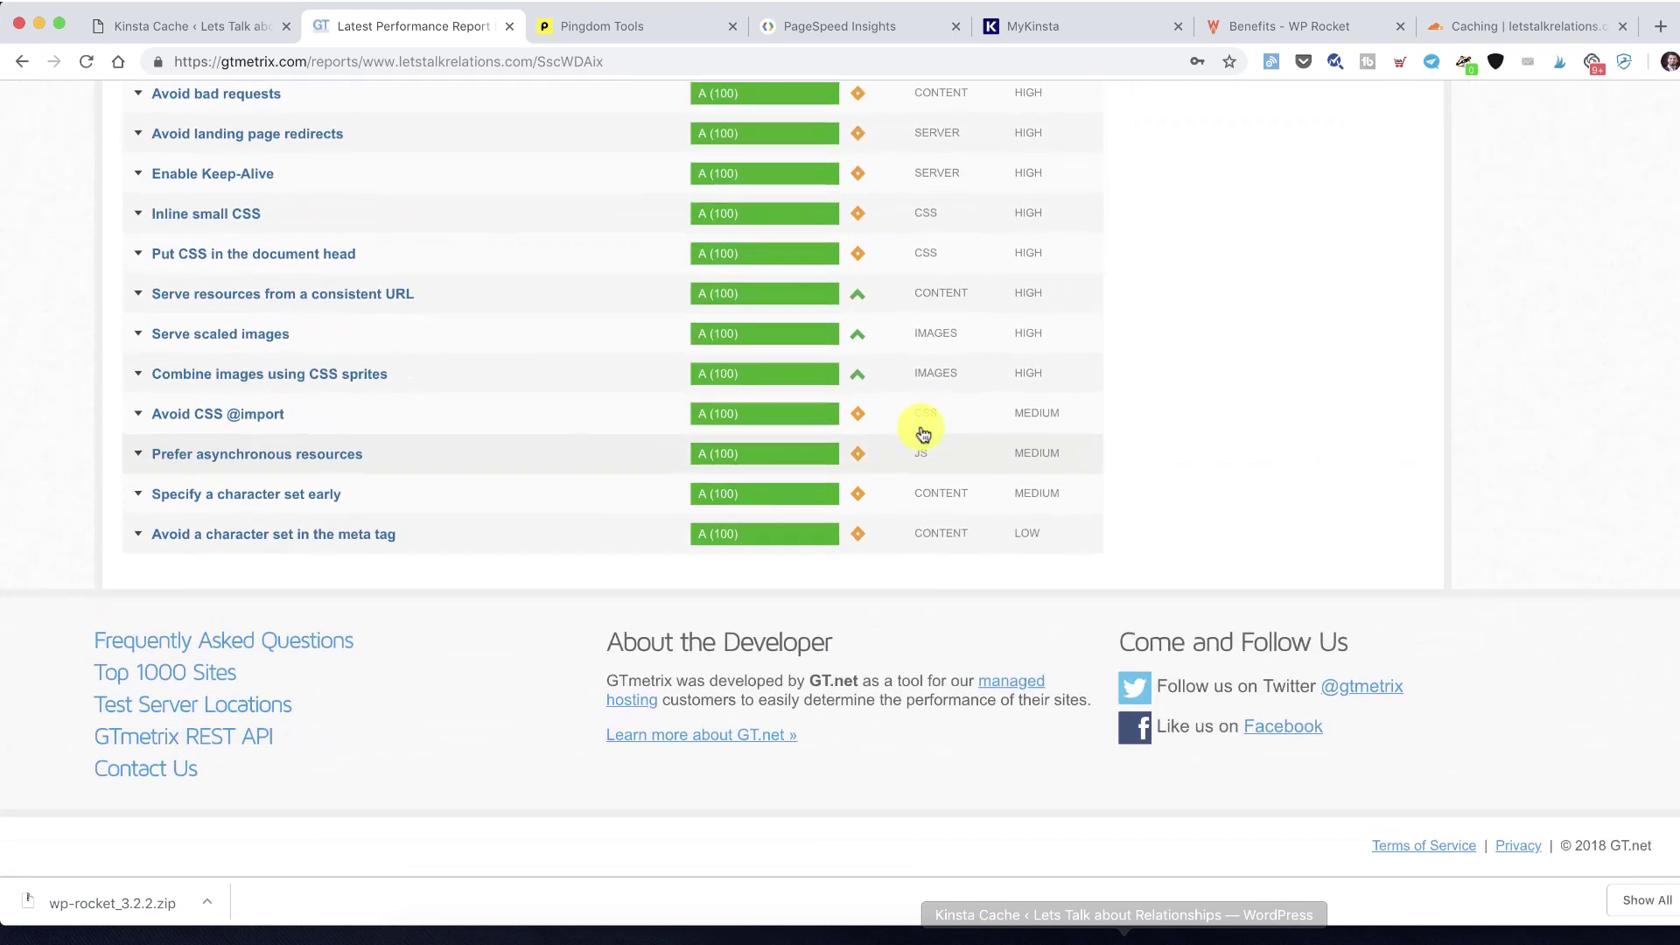
Open the GTmetrix waterfall chart and examine the individual requests down to the end of the list
click(430, 376)
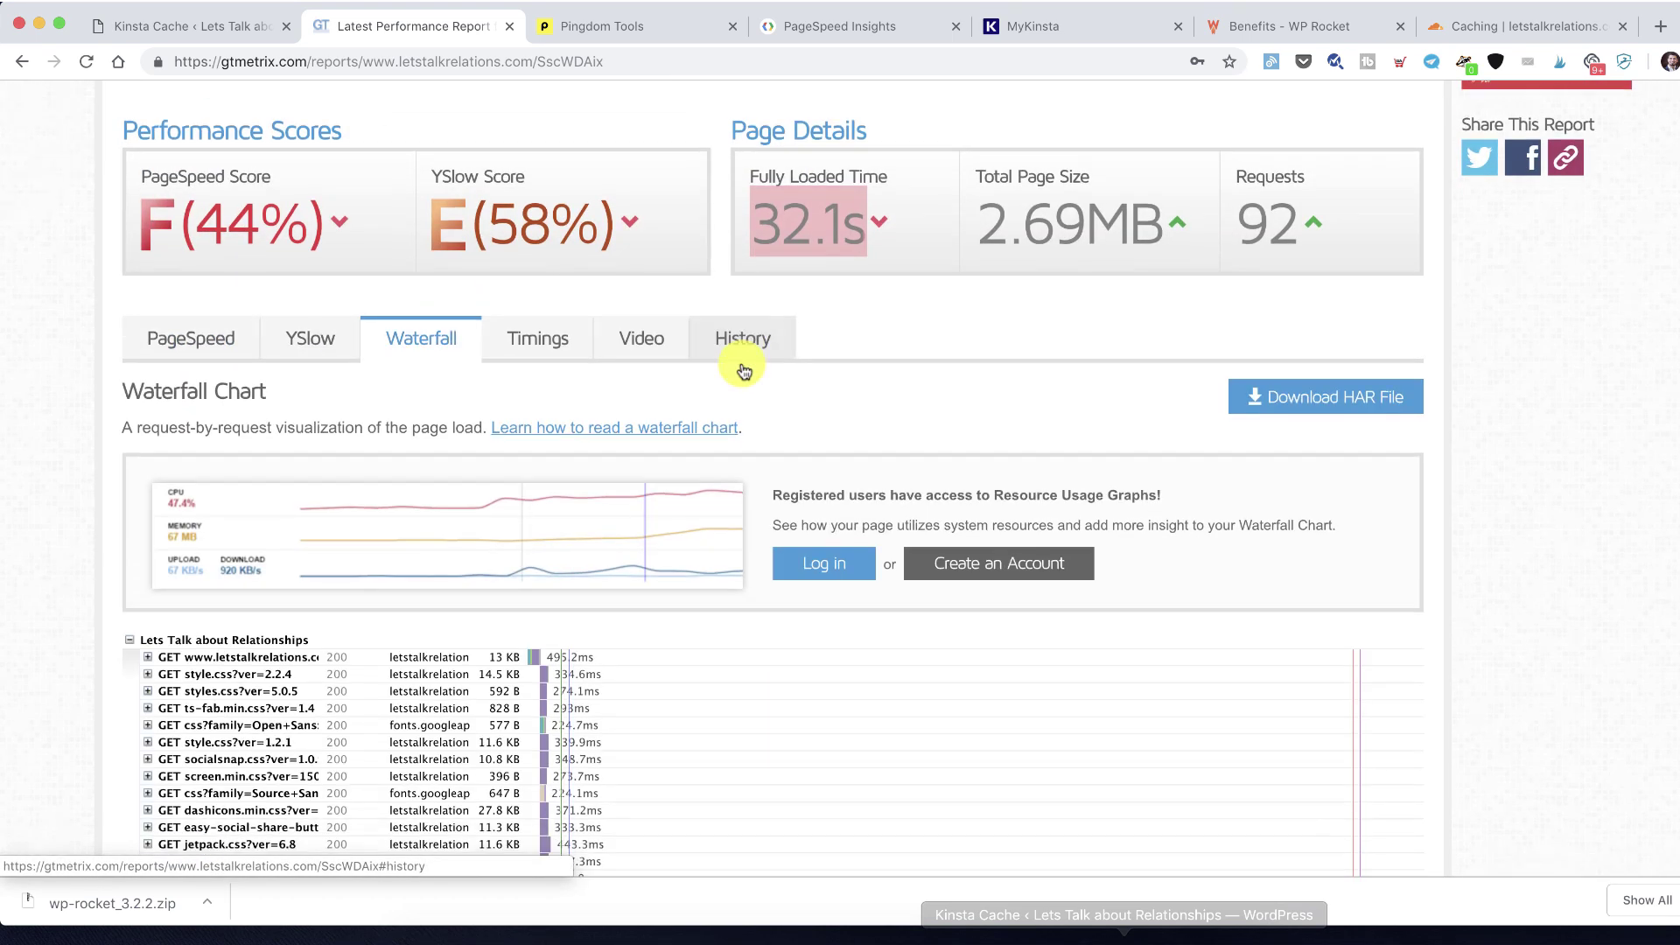
scroll(743, 366, down, 4)
scroll(600, 350, down, 15)
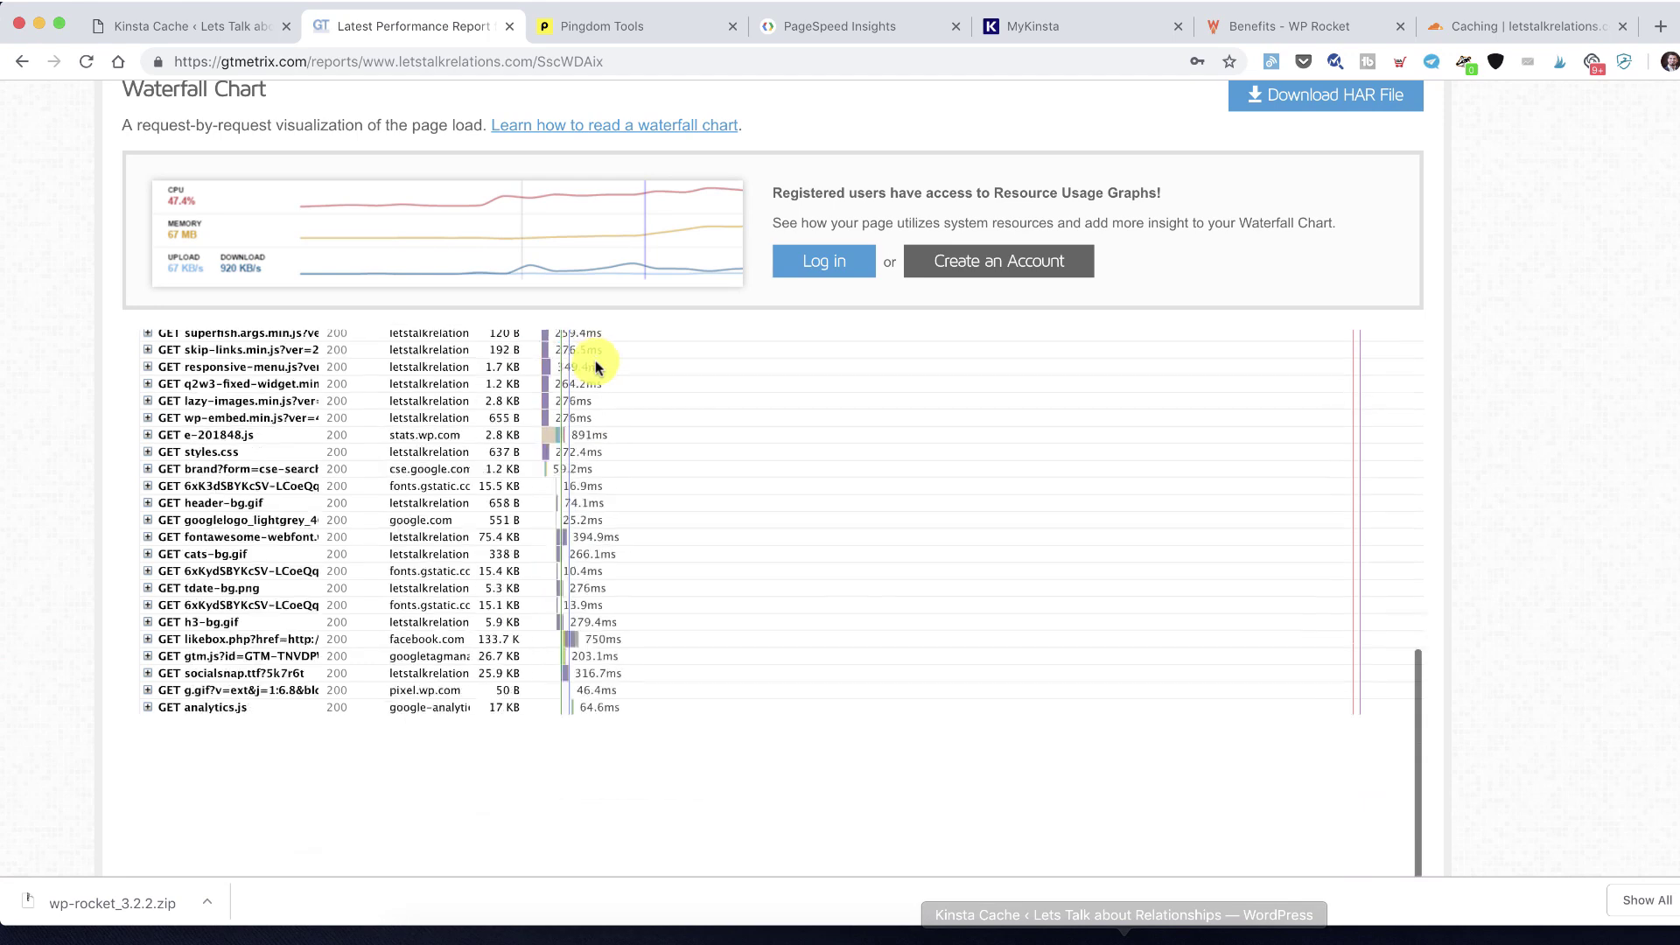
scroll(601, 366, up, 10)
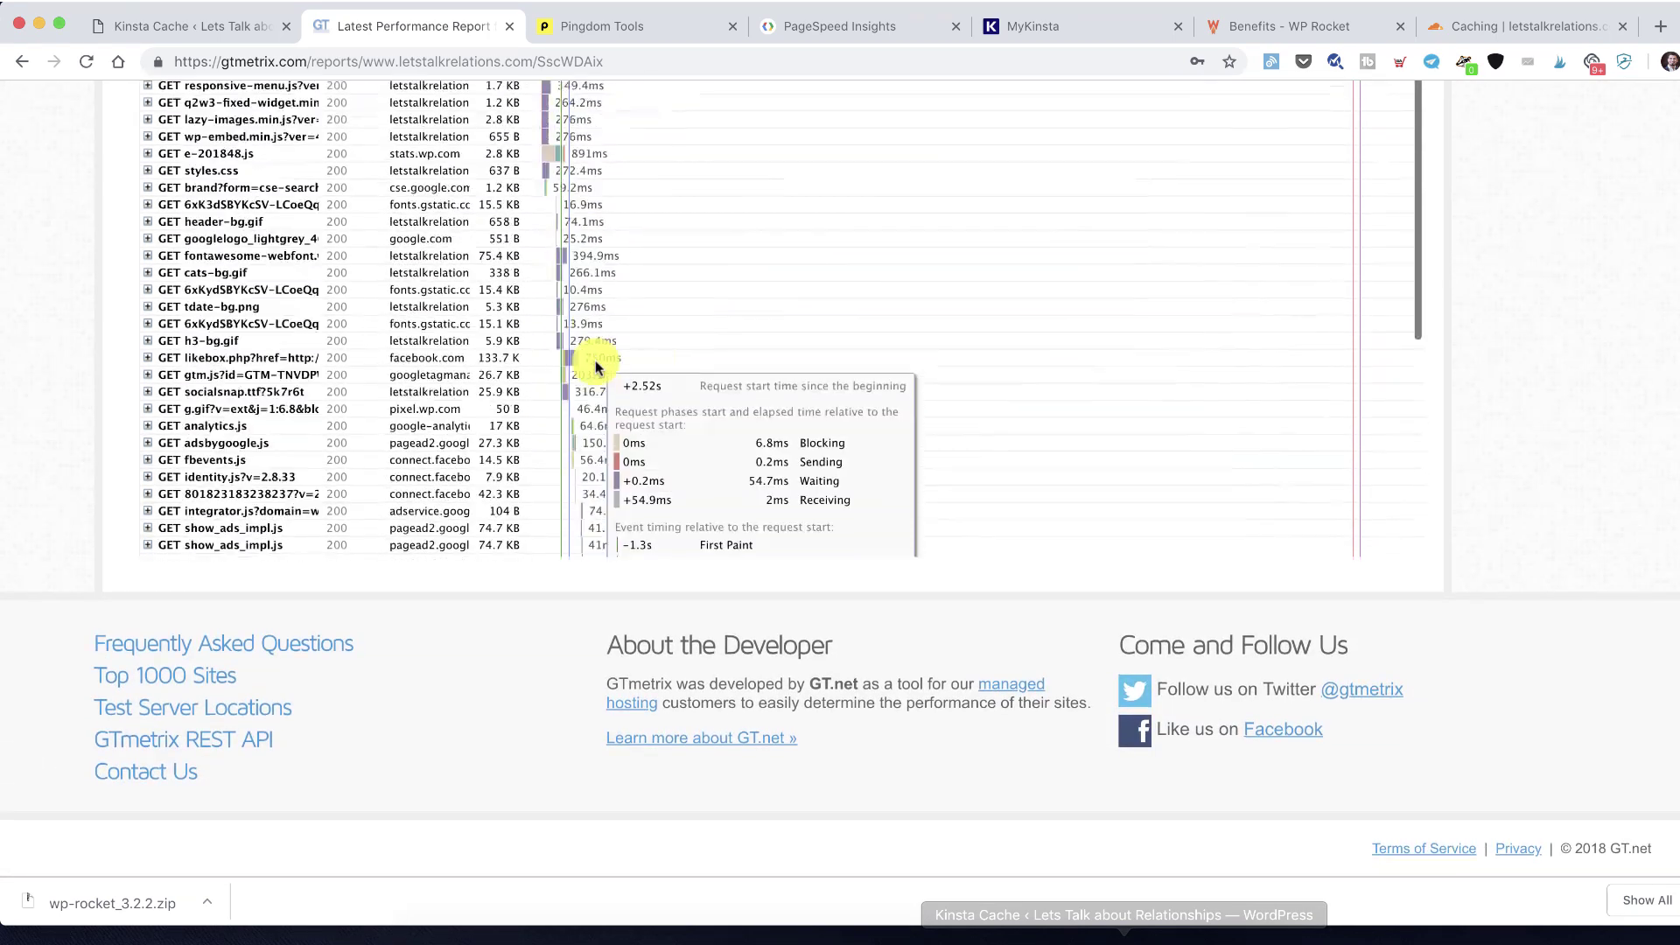
scroll(656, 524, down, 10)
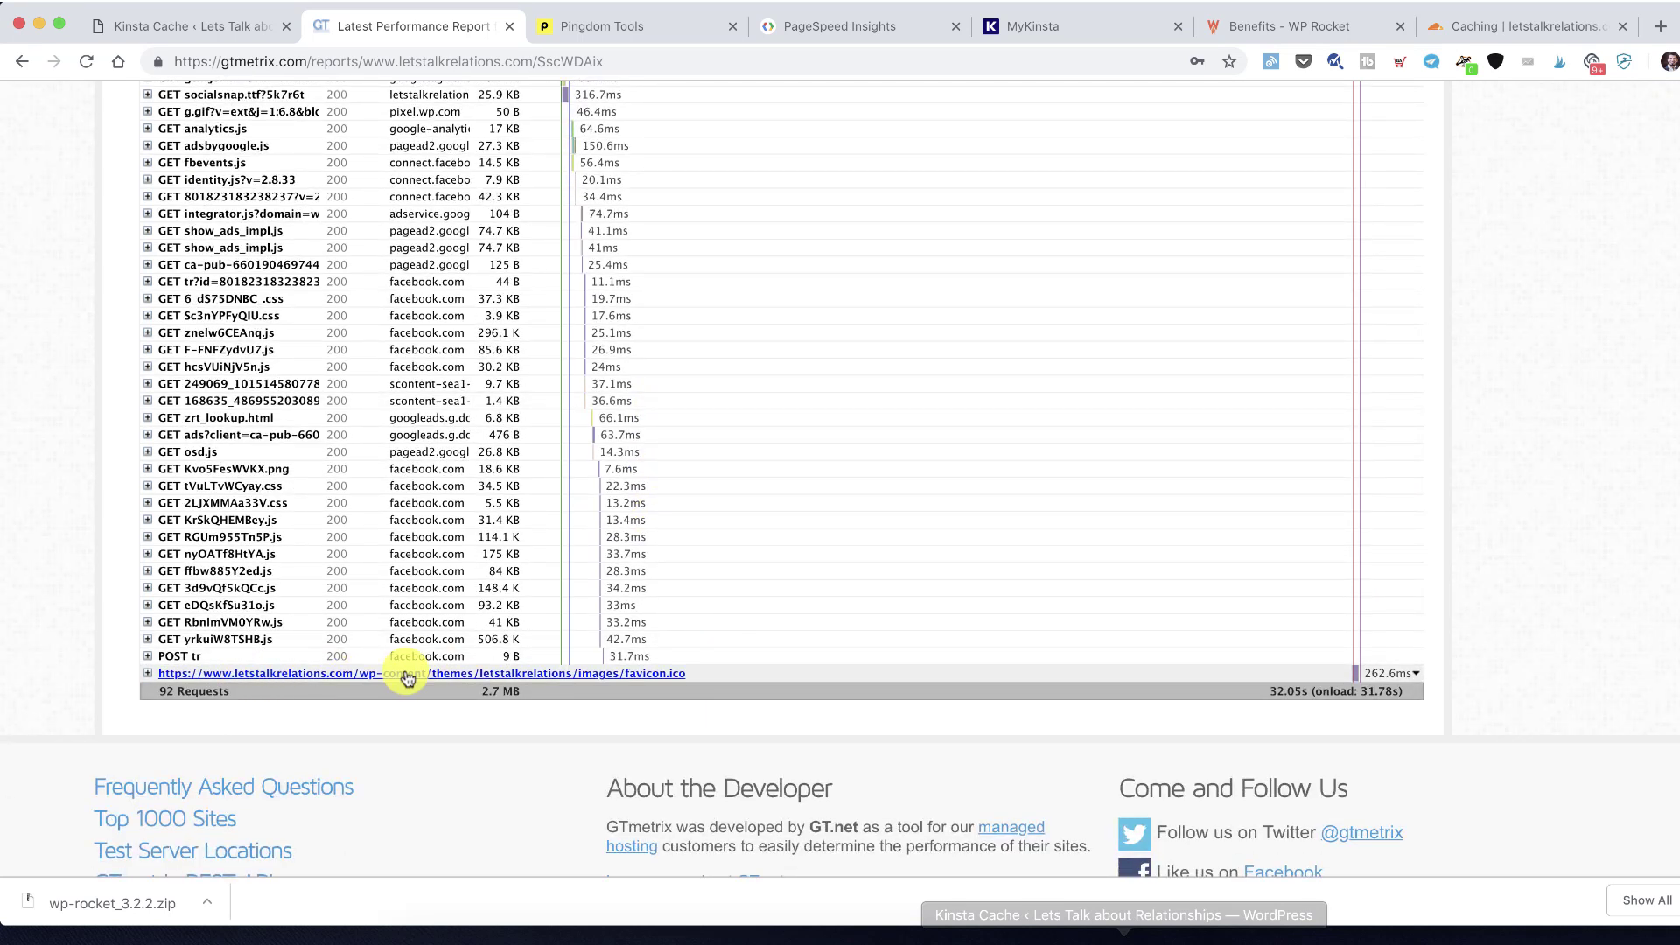
Open the favicon.ico request in a separate tab and inspect the timing breakdown of the e-201848.js request from stats.wp.com
super+click(407, 674)
scroll(423, 430, up, 15)
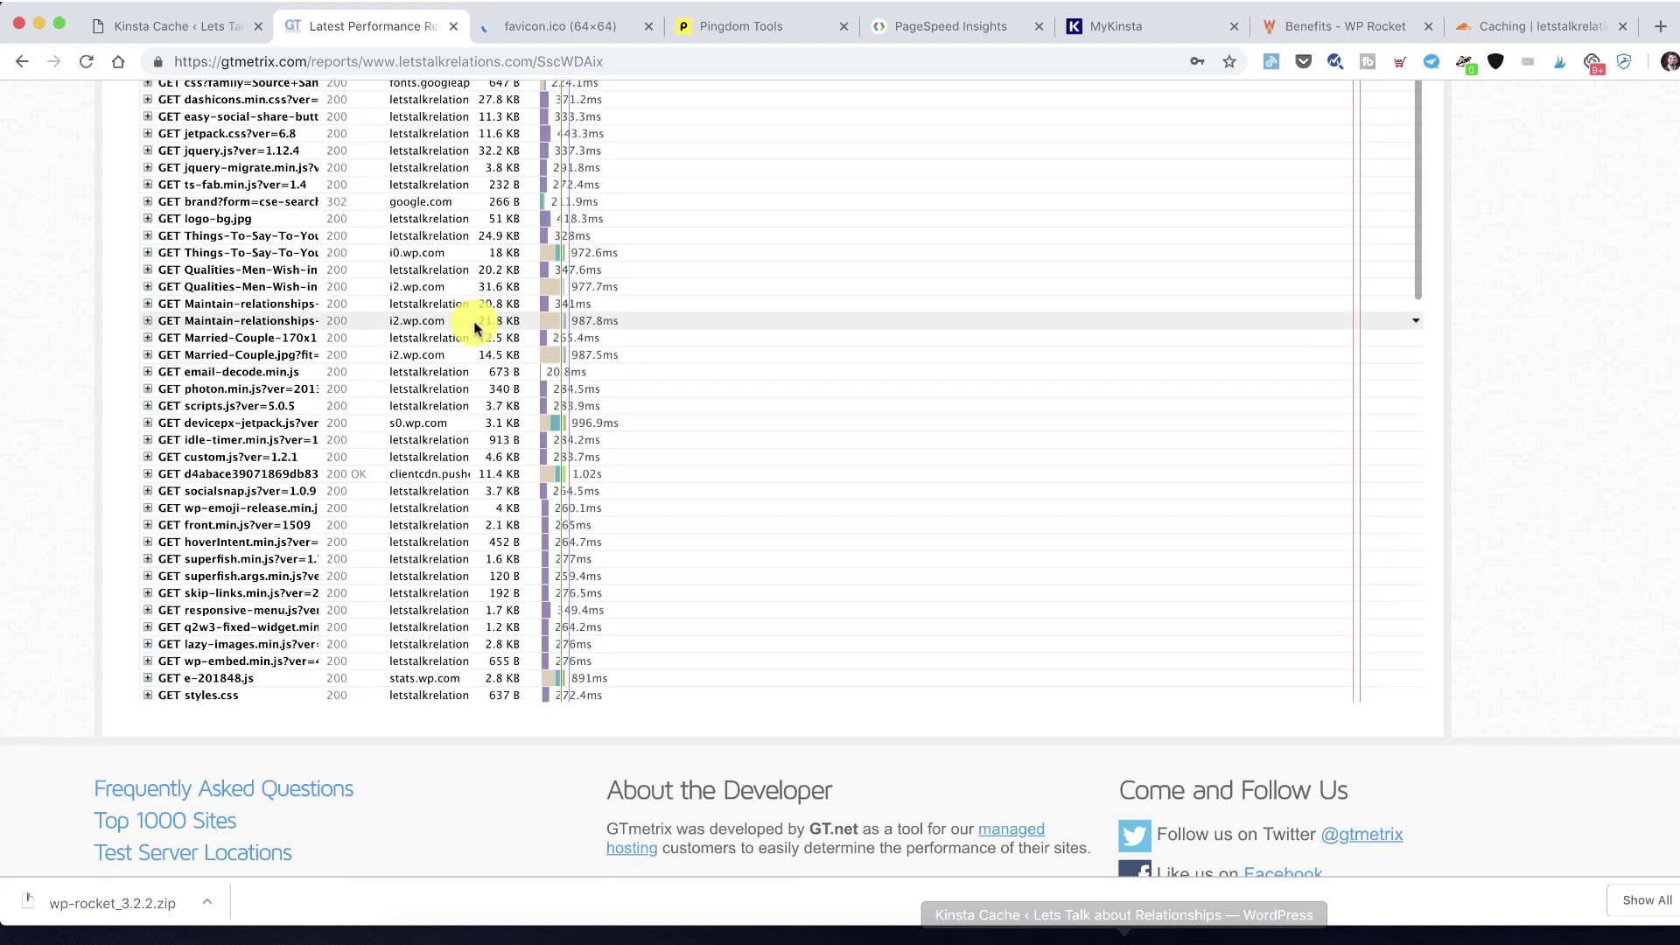
scroll(1103, 543, down, 6)
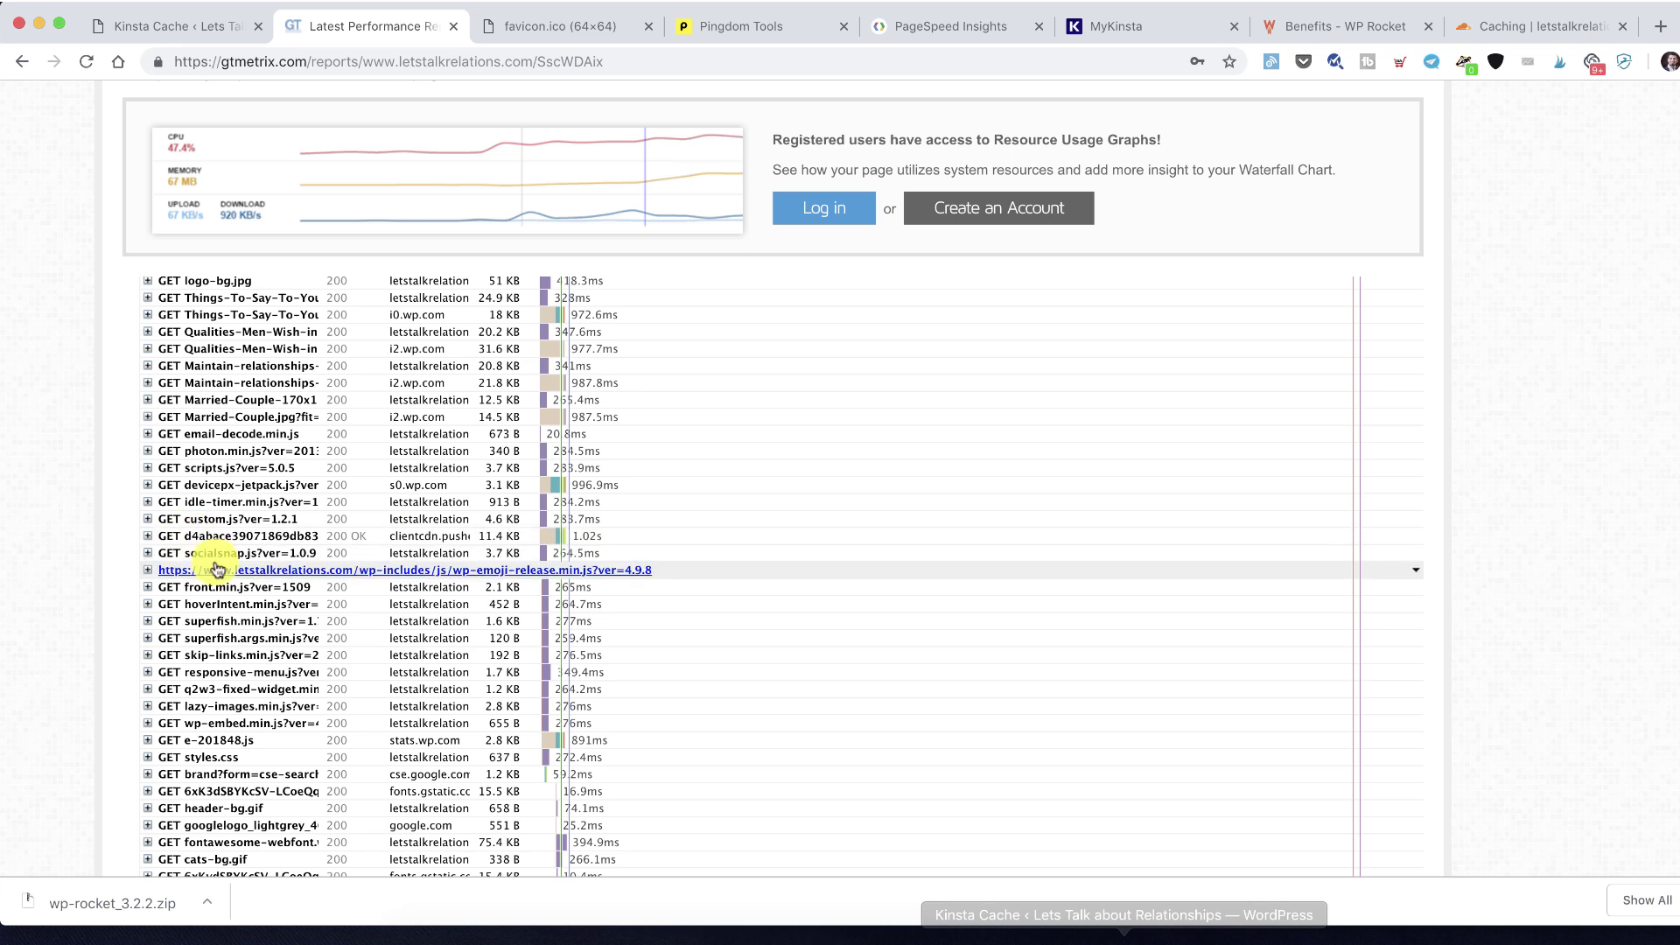
scroll(218, 570, down, 3)
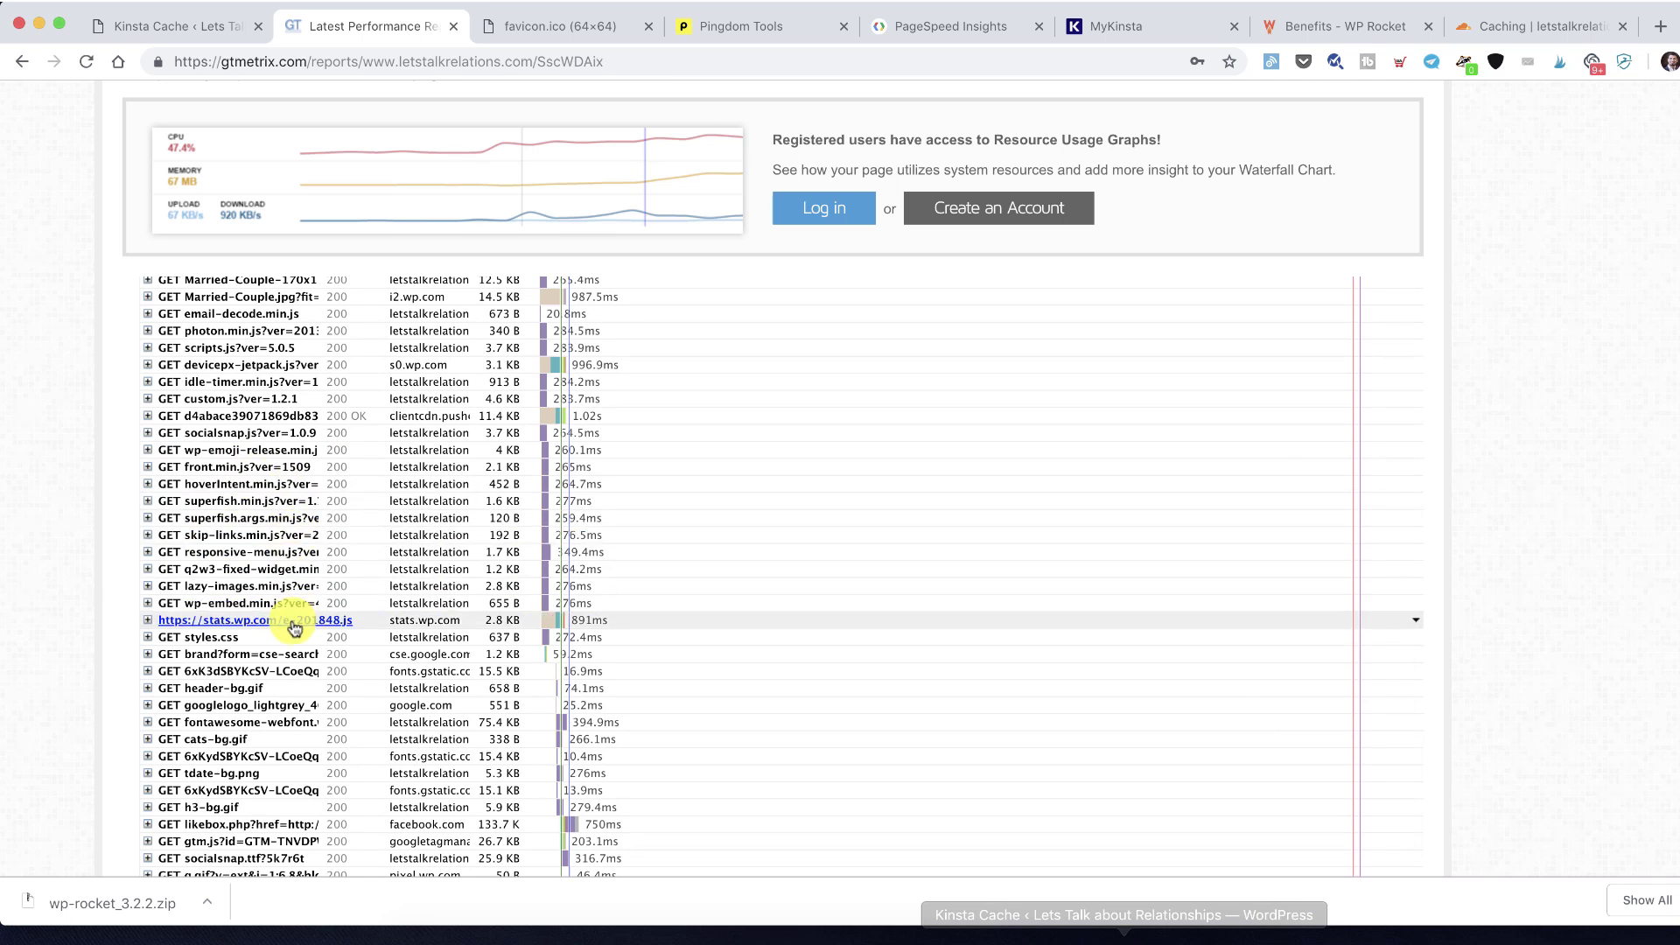
mouse_move(577, 621)
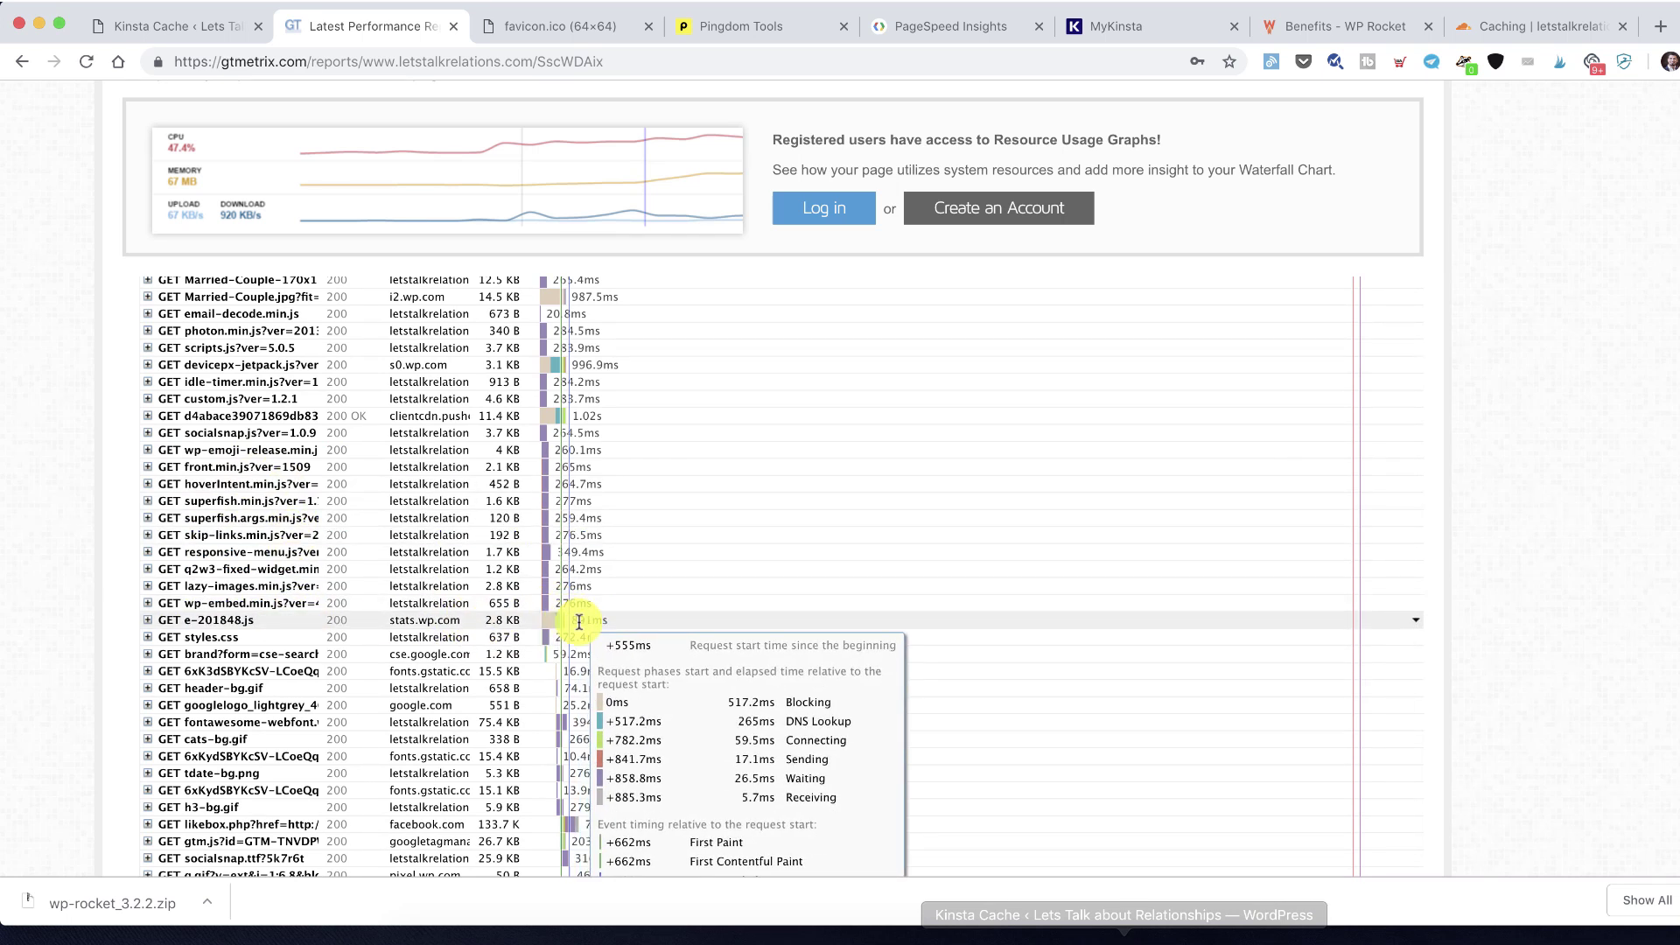
scroll(579, 622, down, 1)
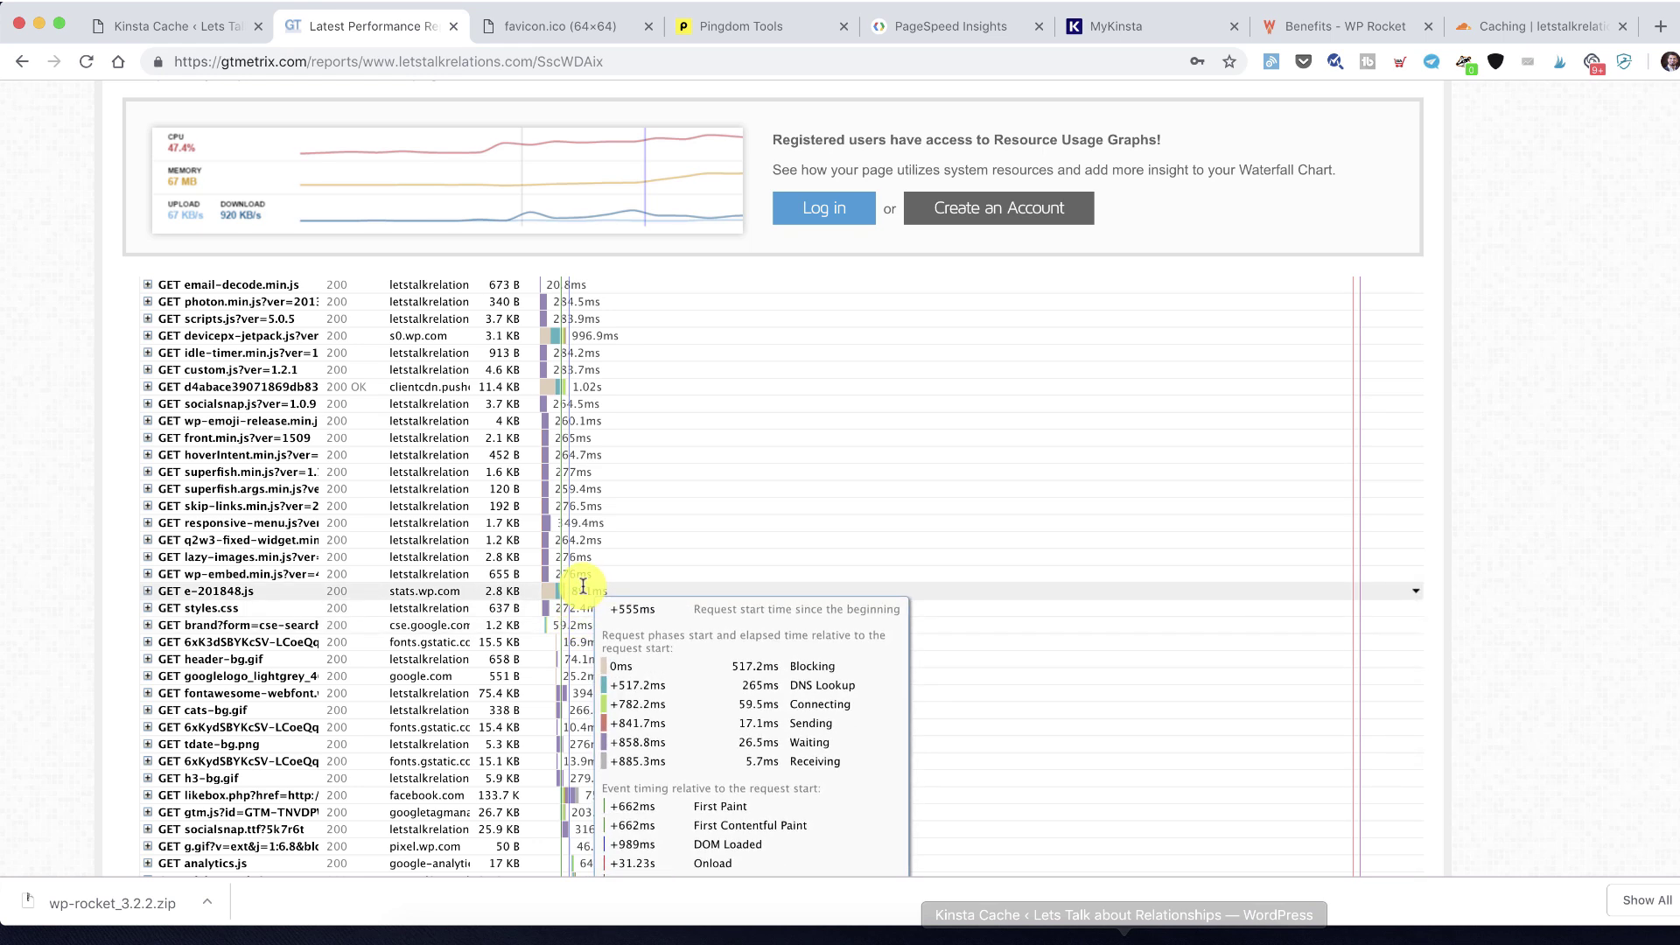
Examine the remaining waterfall requests down to favicon.ico, then recheck the earlier requests and their file sizes
scroll(581, 604, down, 3)
scroll(583, 586, down, 2)
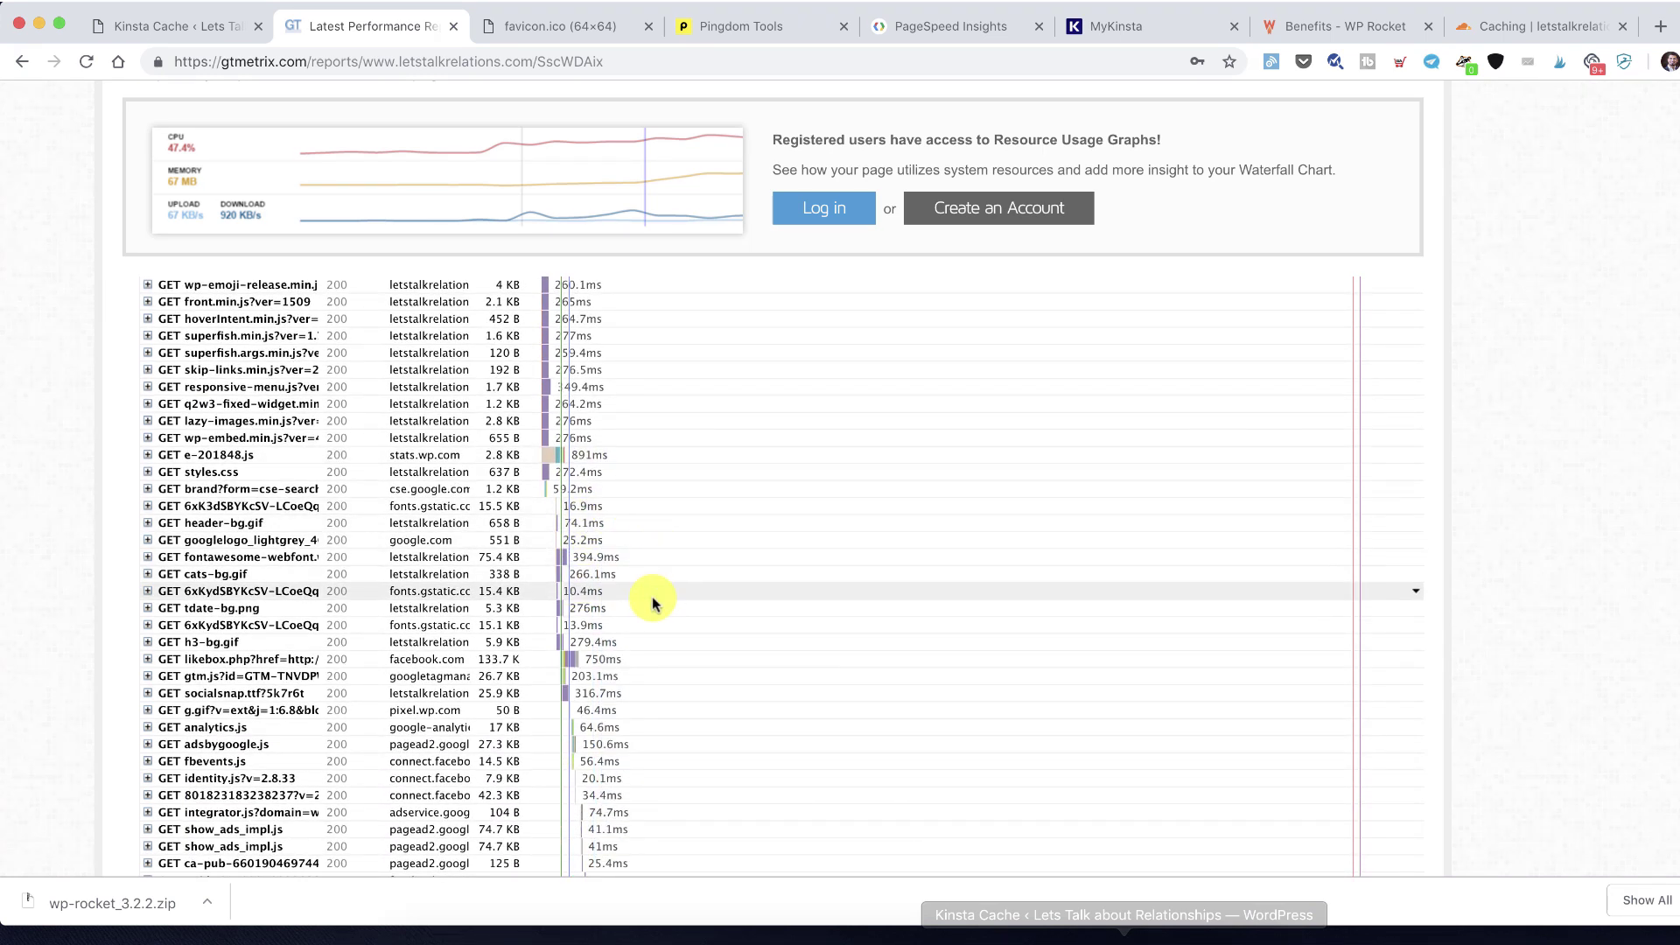
scroll(651, 602, down, 4)
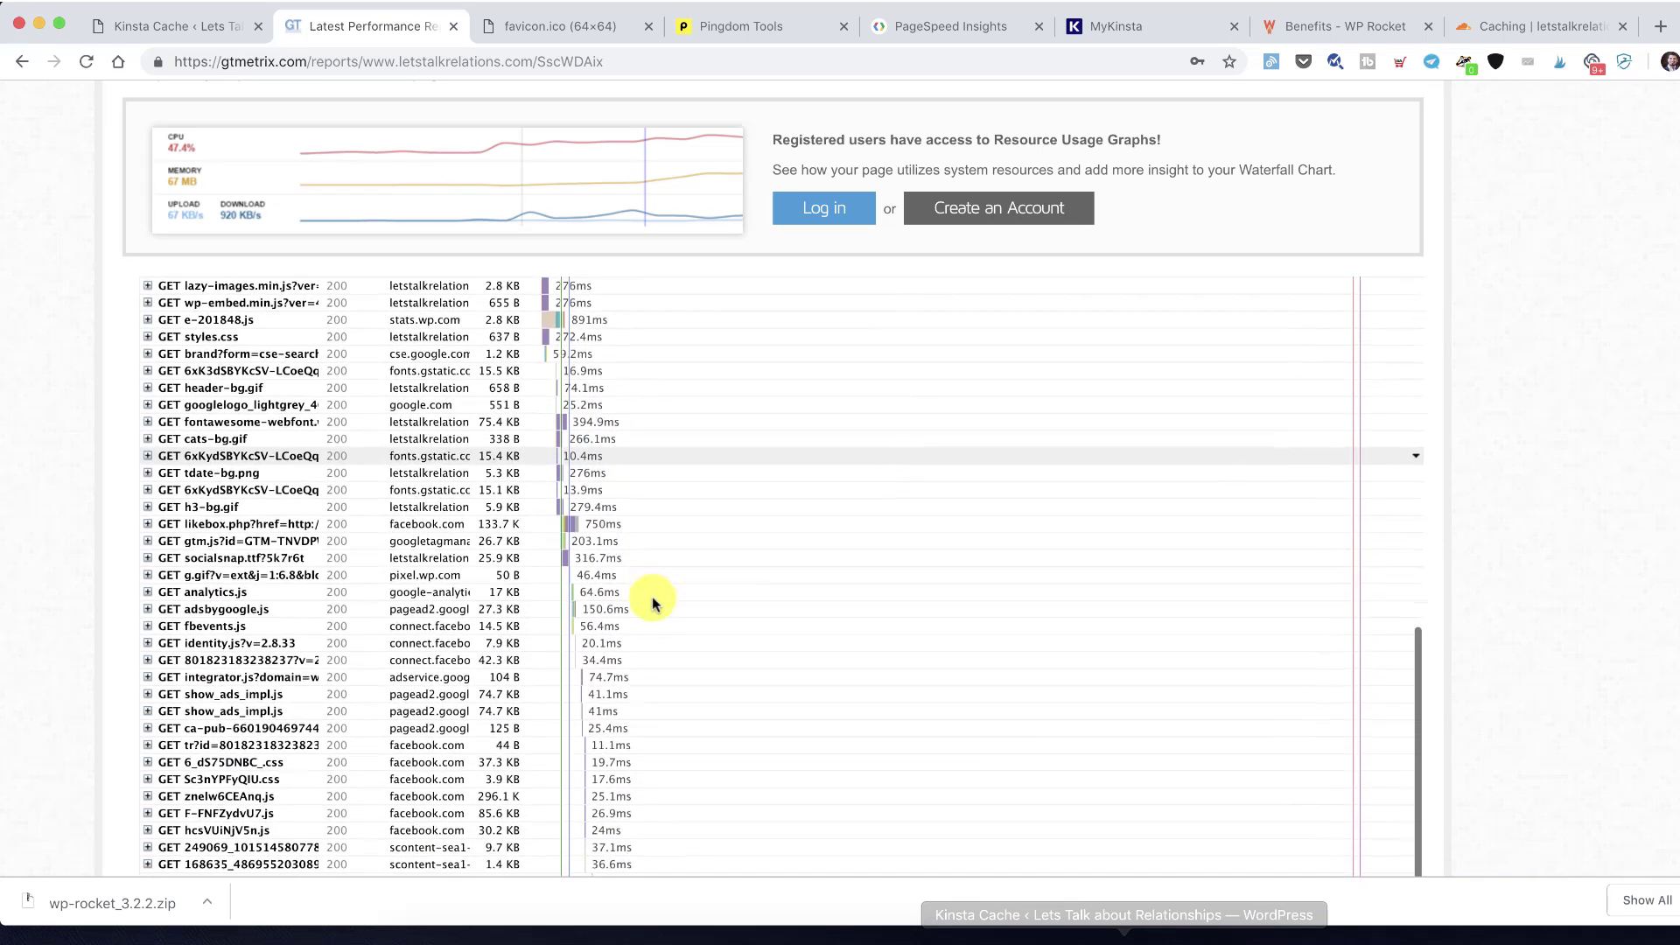
scroll(652, 602, down, 3)
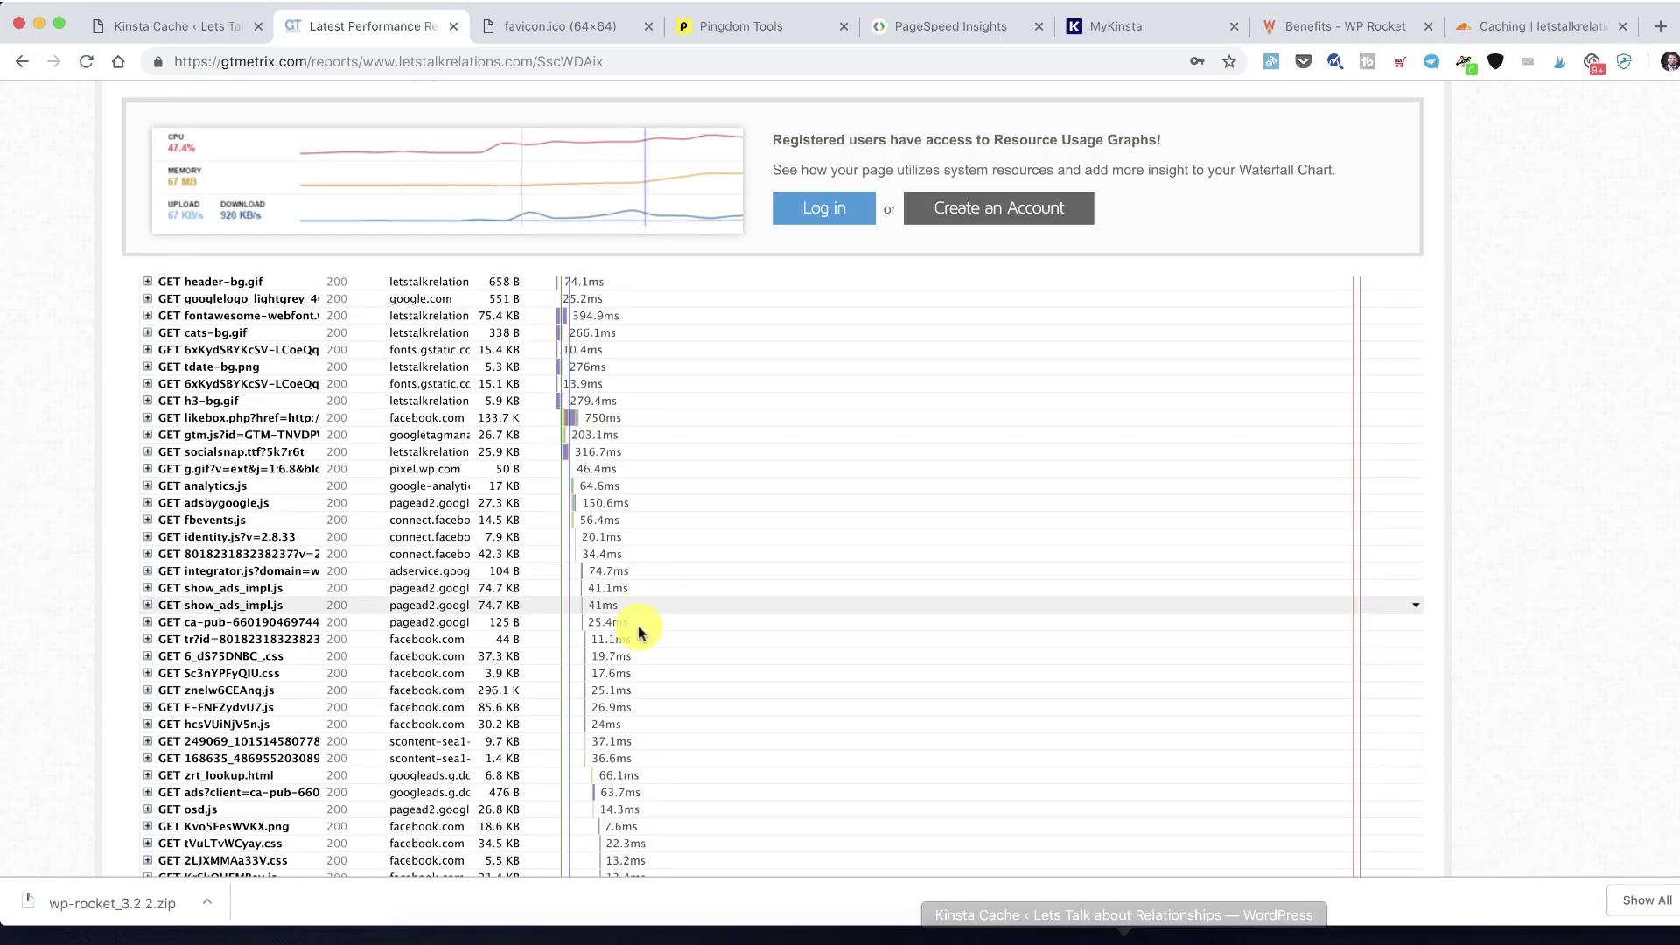
scroll(689, 790, down, 3)
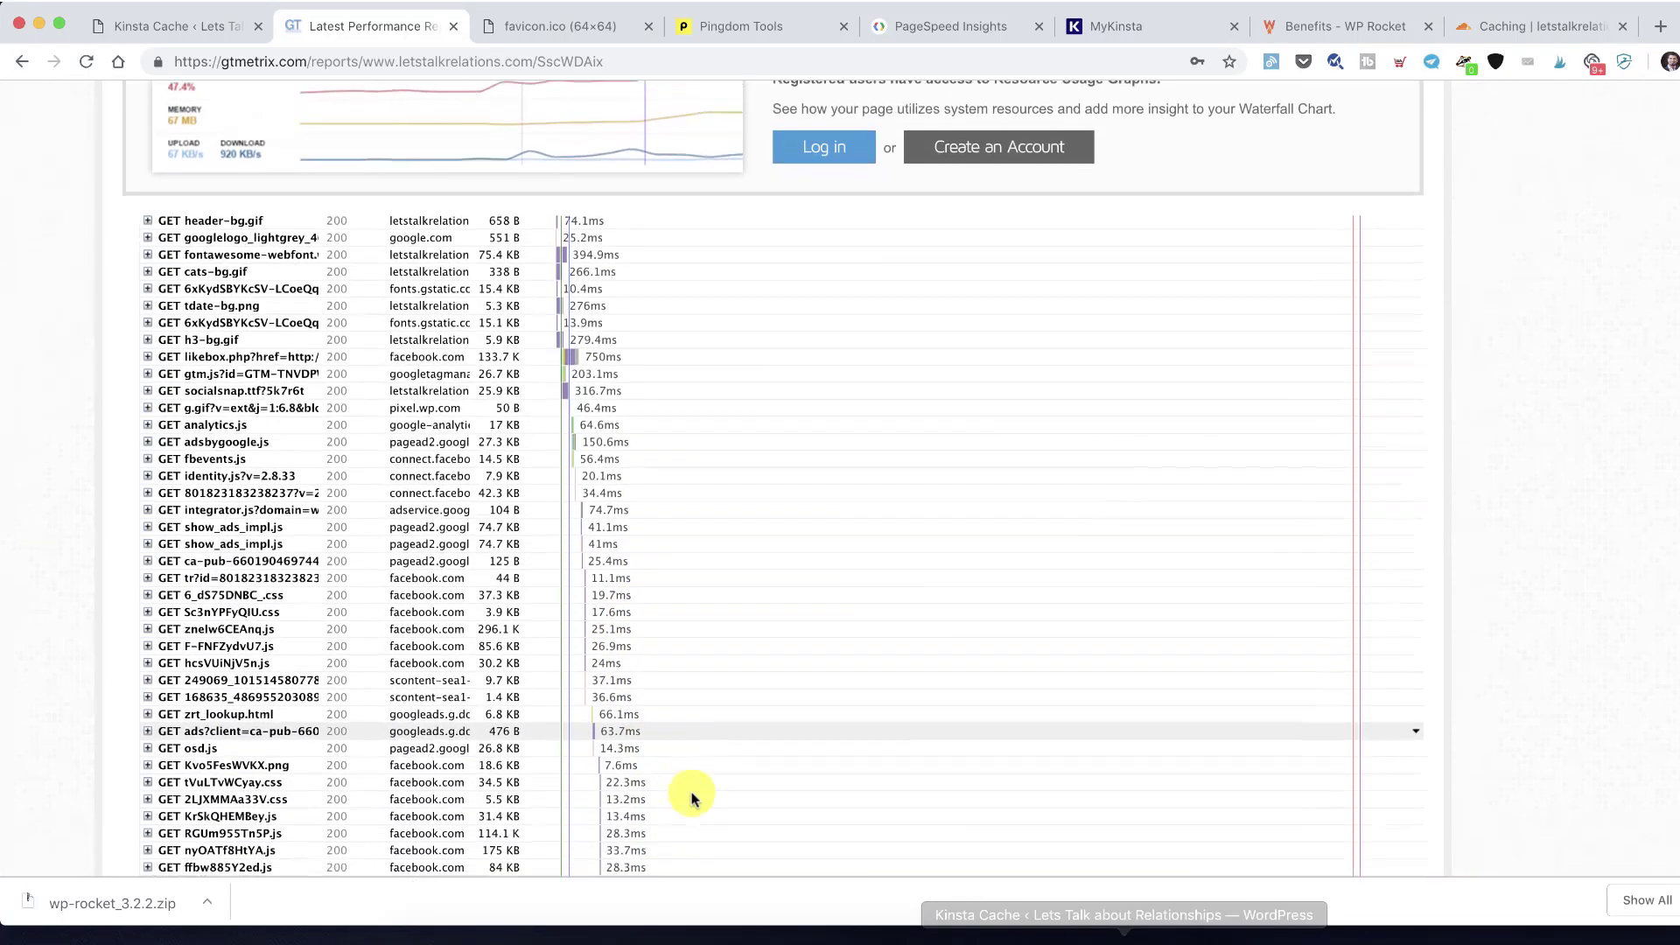
scroll(691, 798, down, 3)
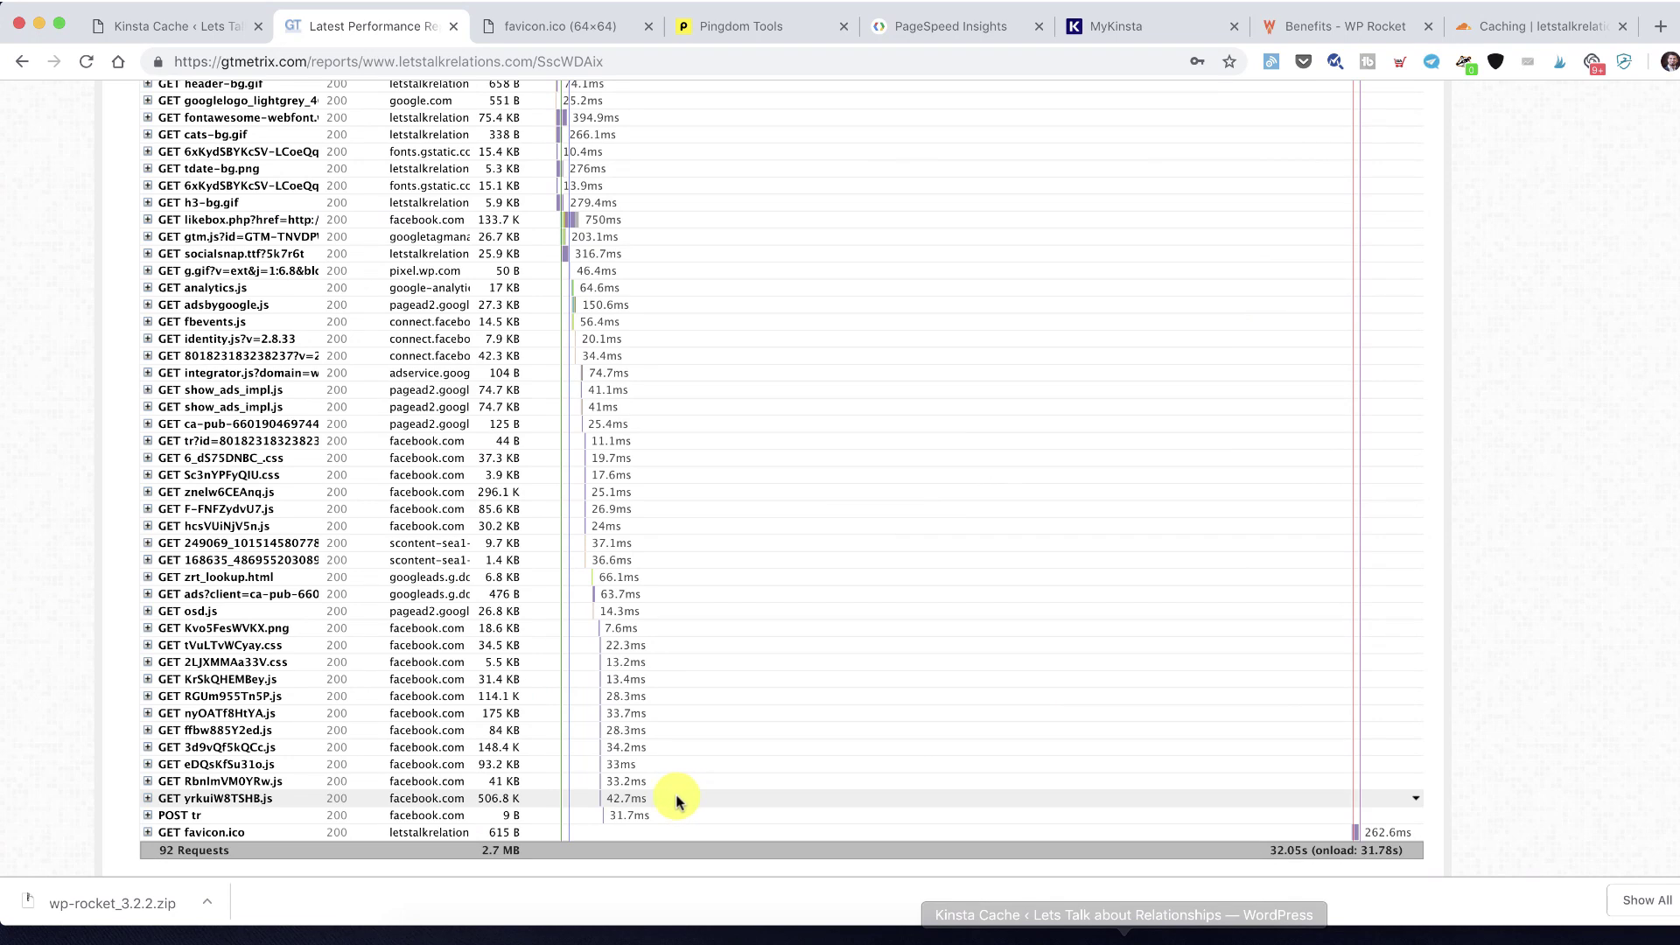
scroll(606, 521, up, 15)
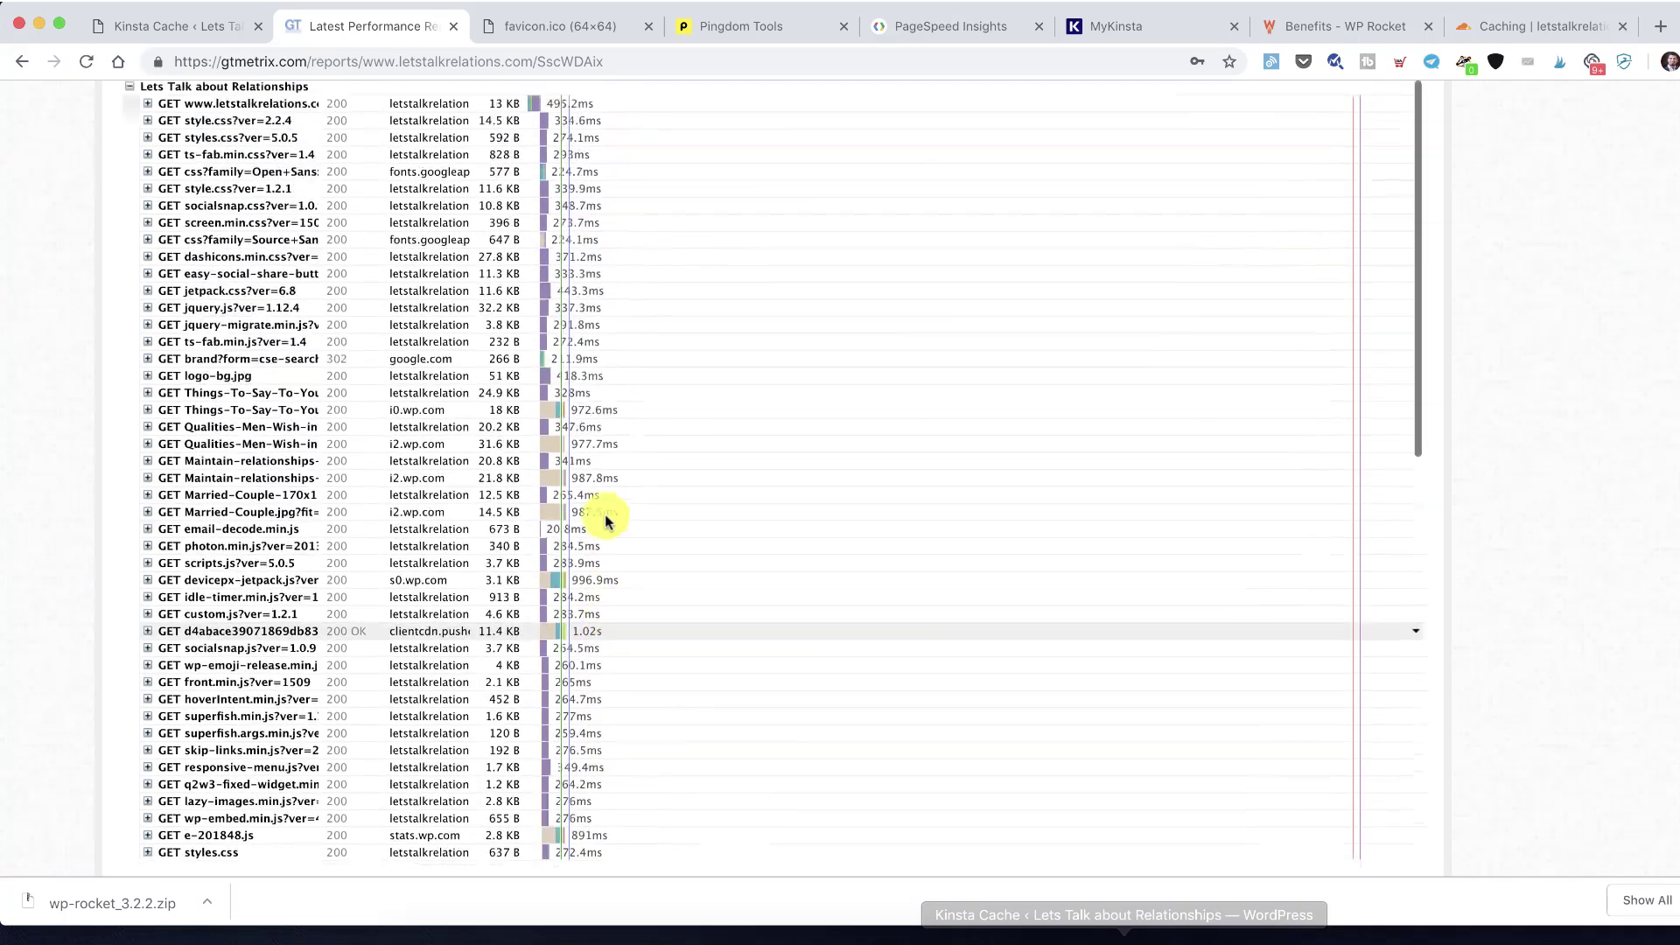
scroll(525, 376, up, 2)
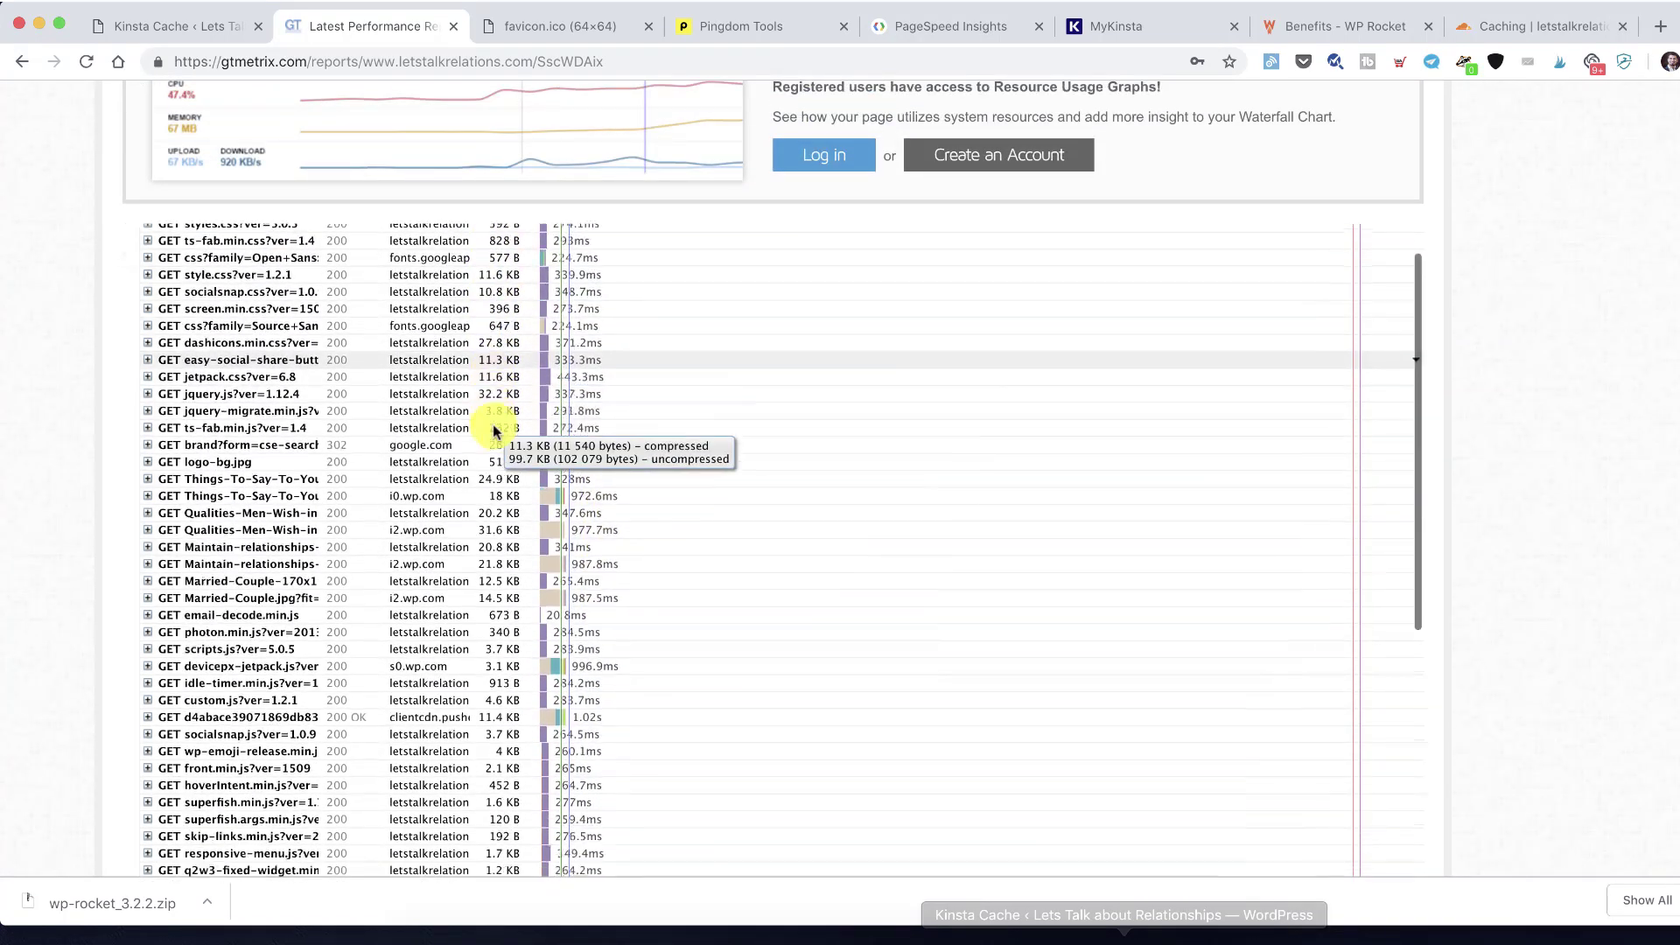
scroll(495, 430, up, 7)
Look through the report's Timings, History, Waterfall and PageSpeed sections, ending on the page load timings
click(580, 438)
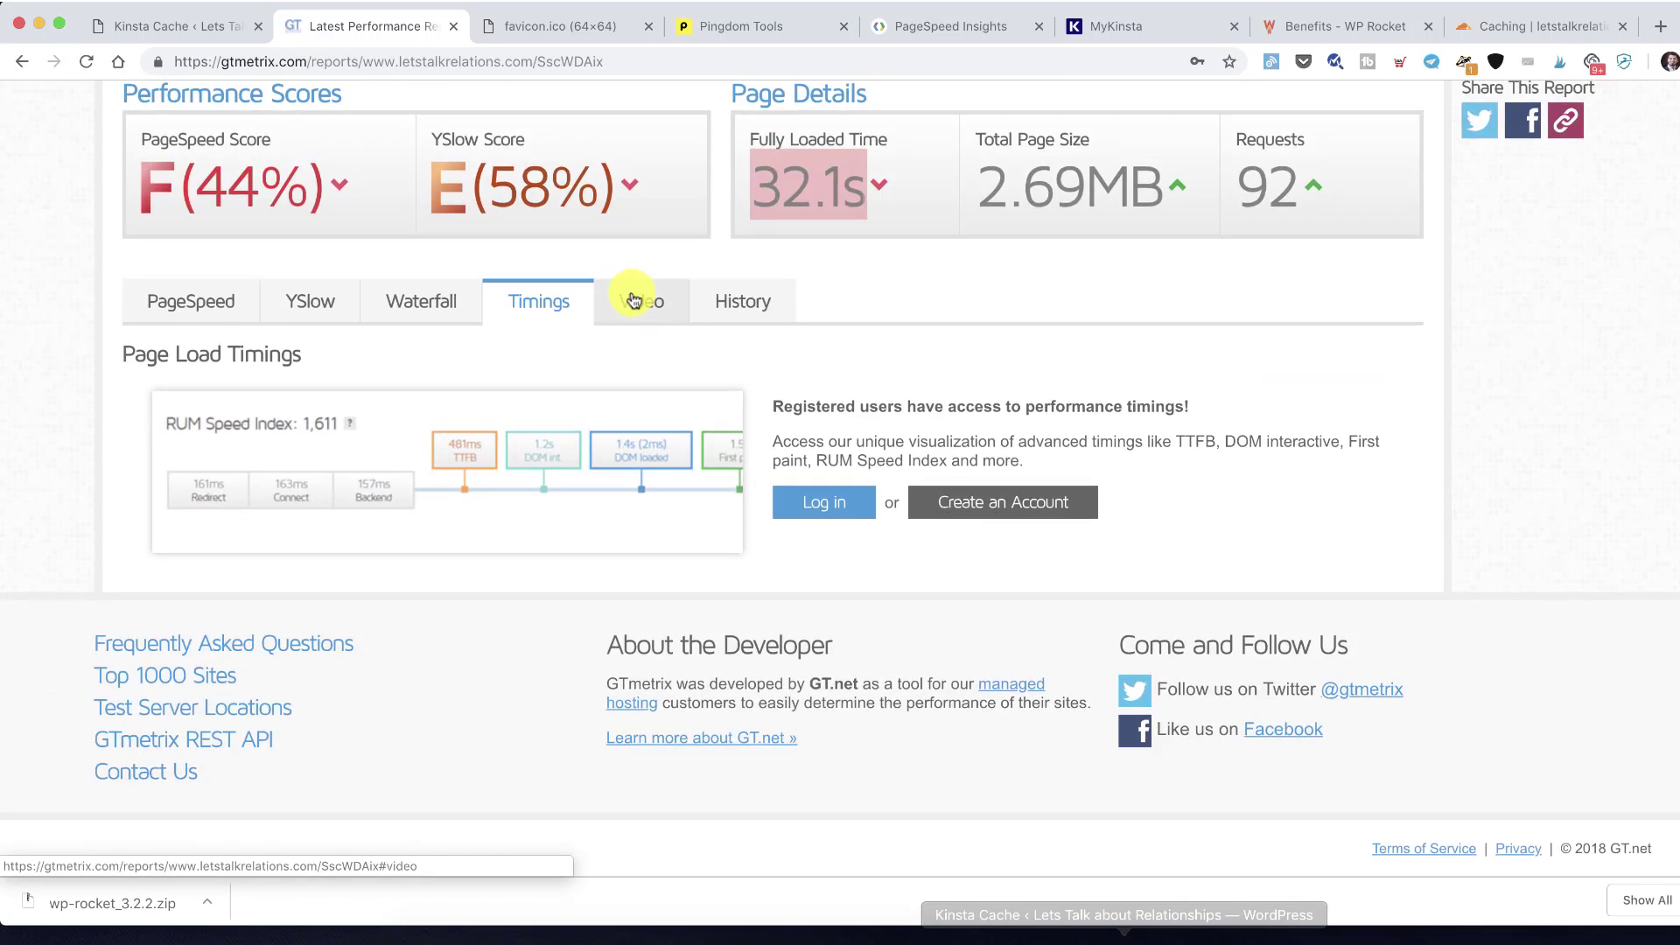
click(743, 301)
click(385, 300)
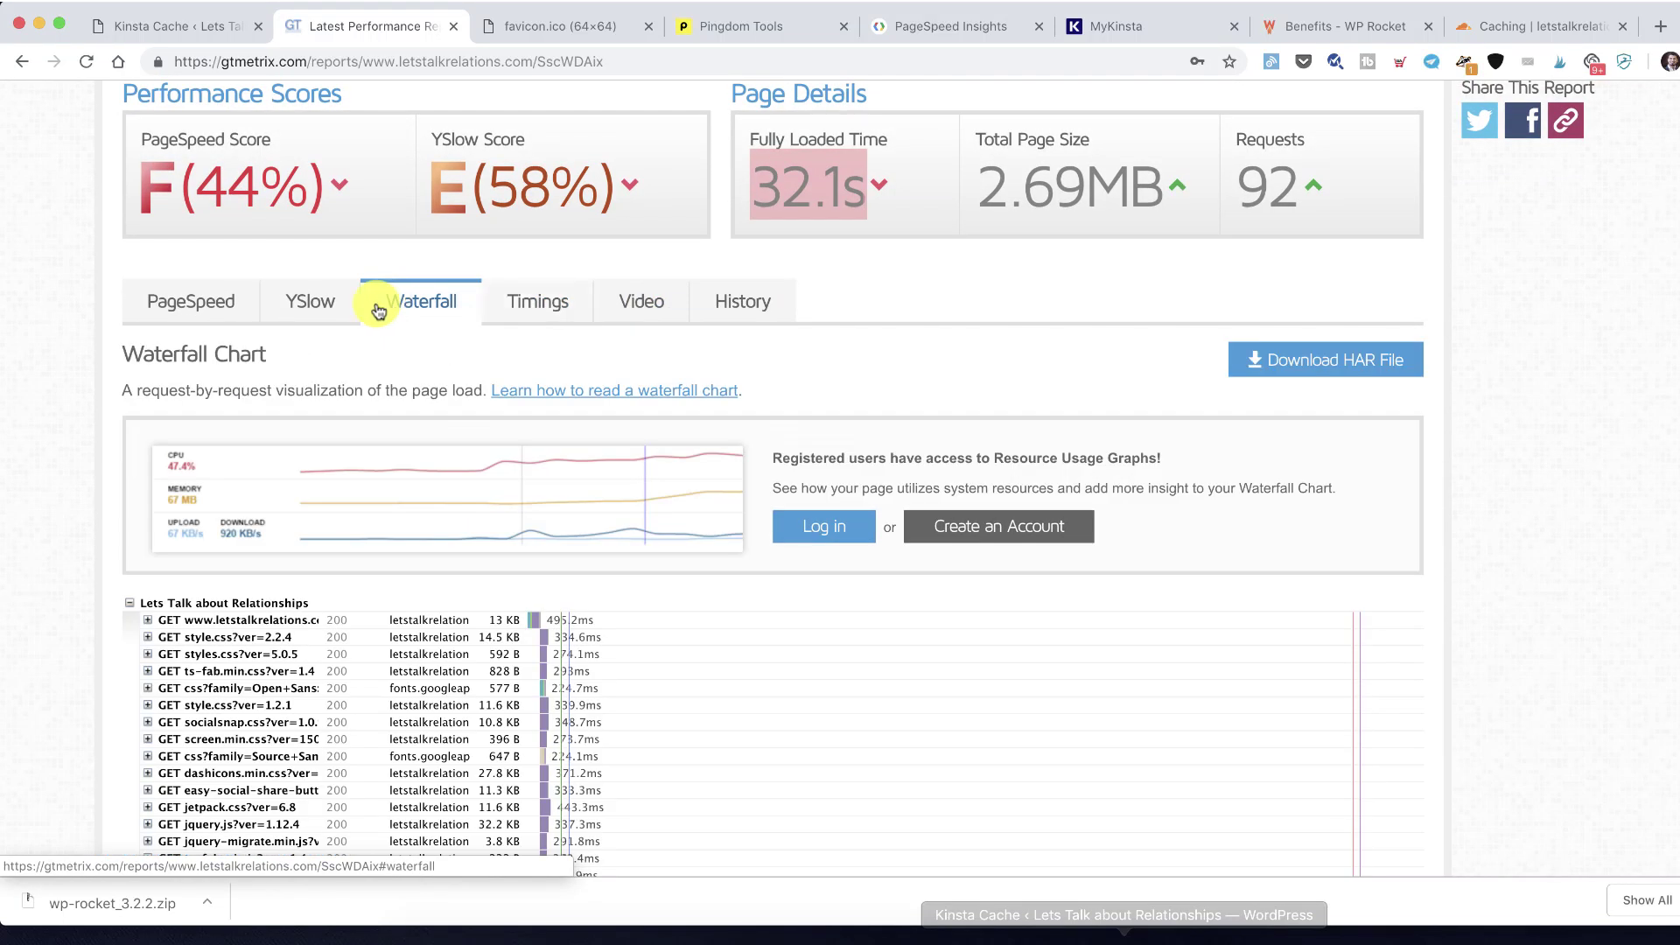
click(204, 306)
click(504, 310)
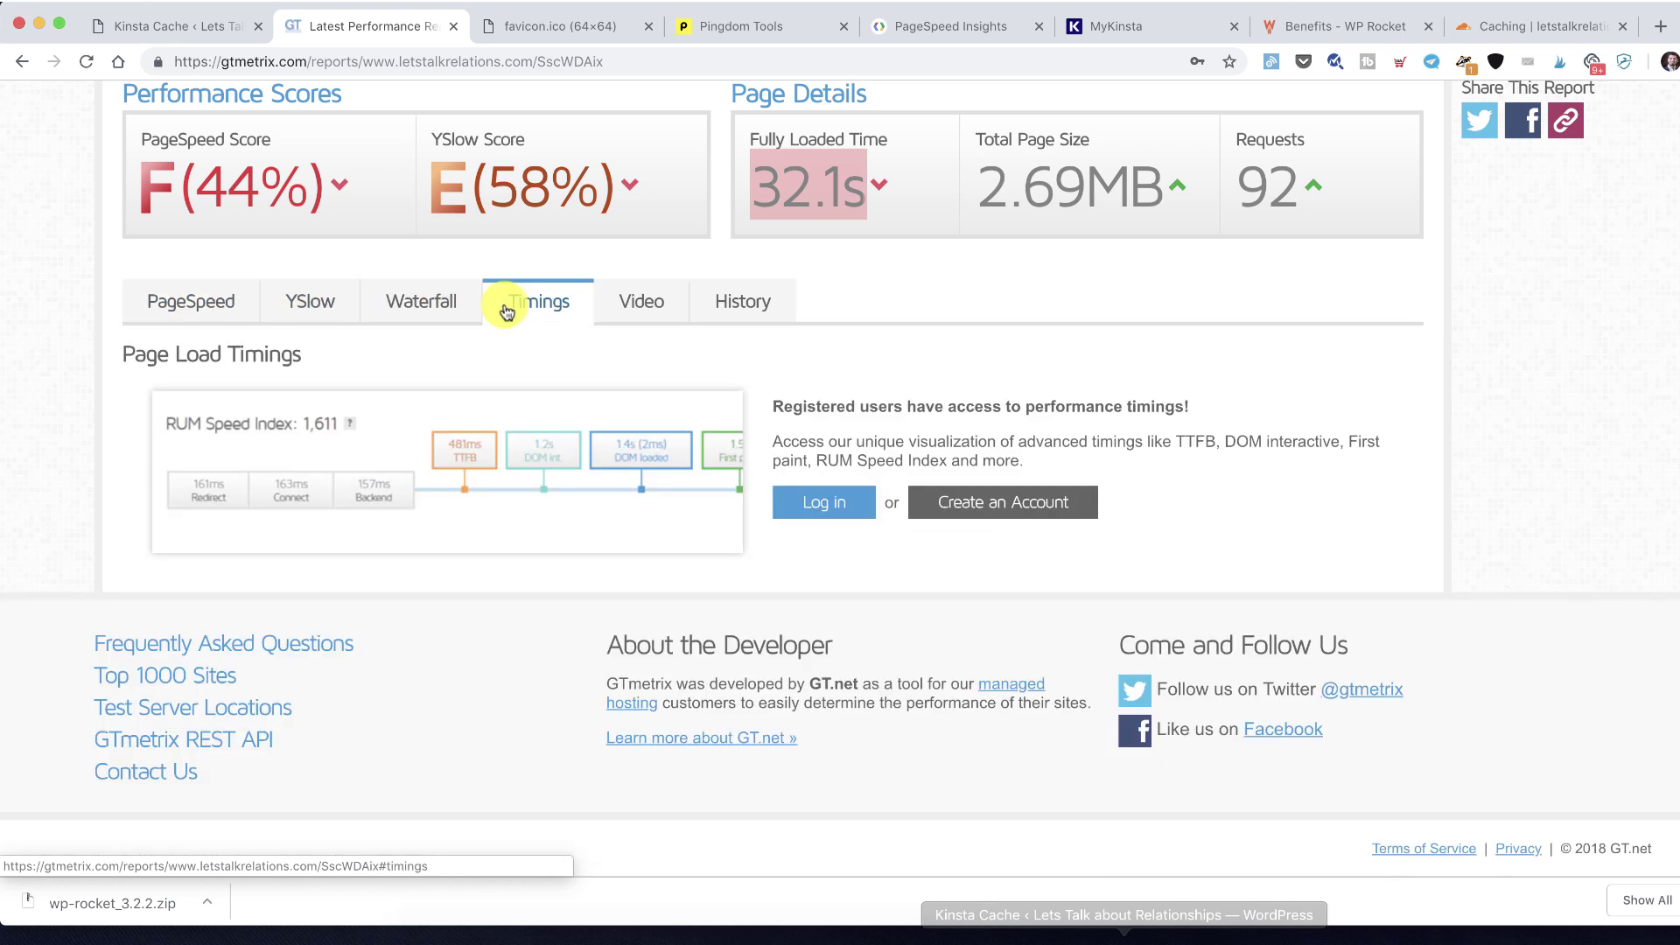
Log in to GTmetrix with the saved account credentials and retest the page
click(819, 505)
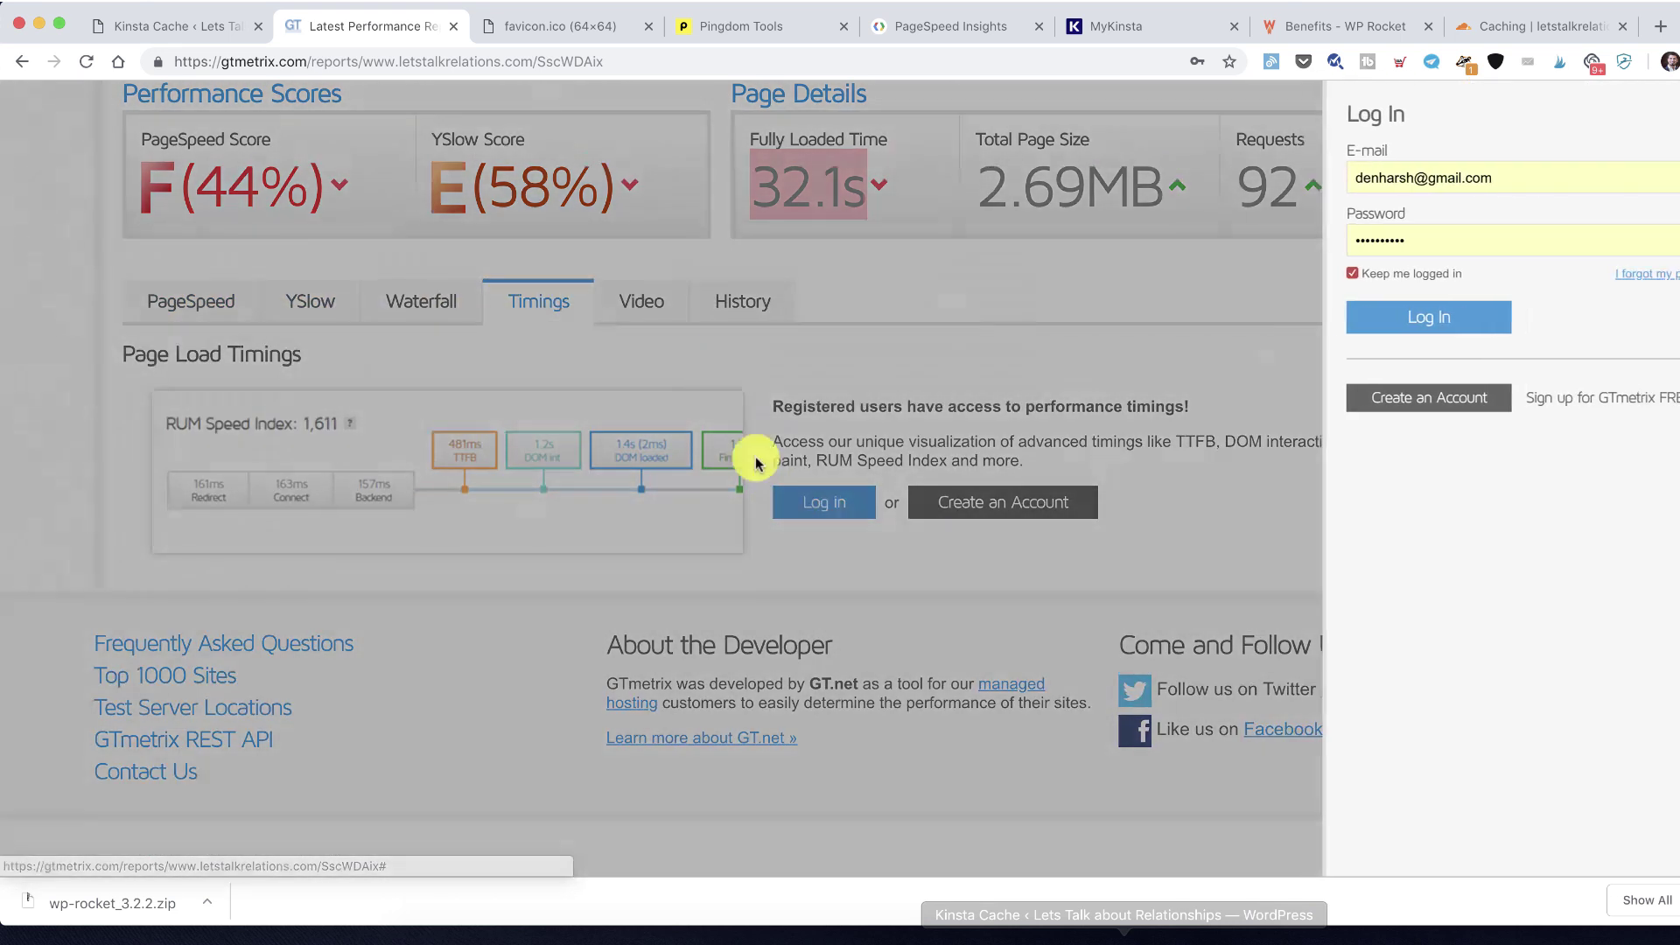
click(1393, 316)
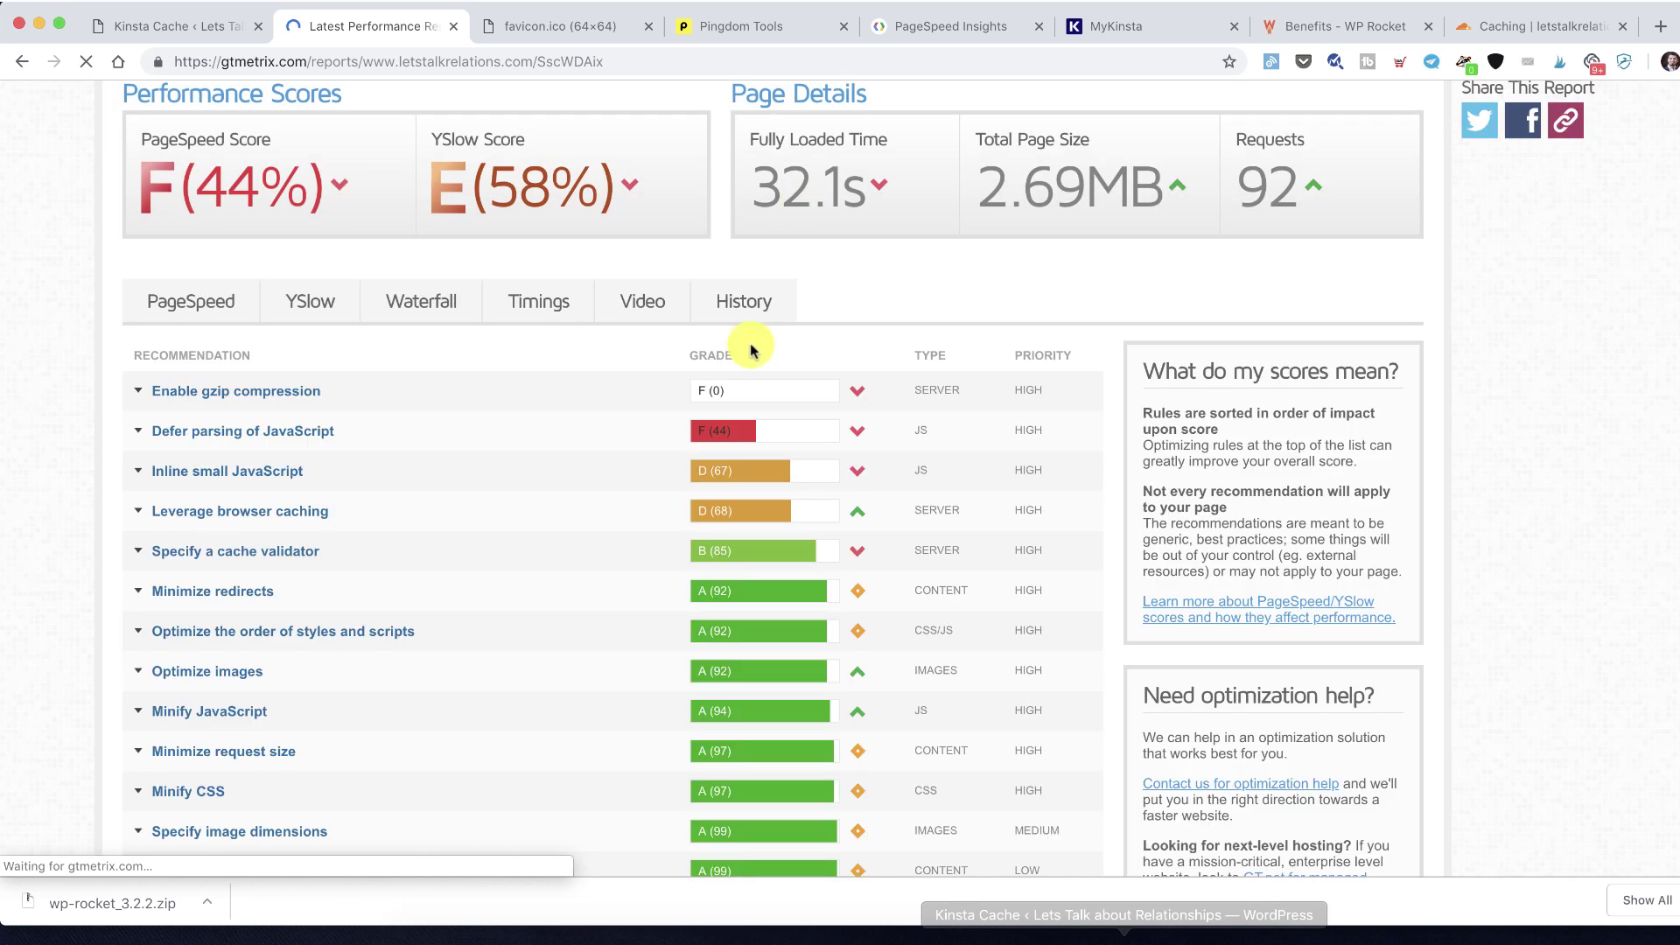
click(564, 309)
scroll(537, 308, up, 5)
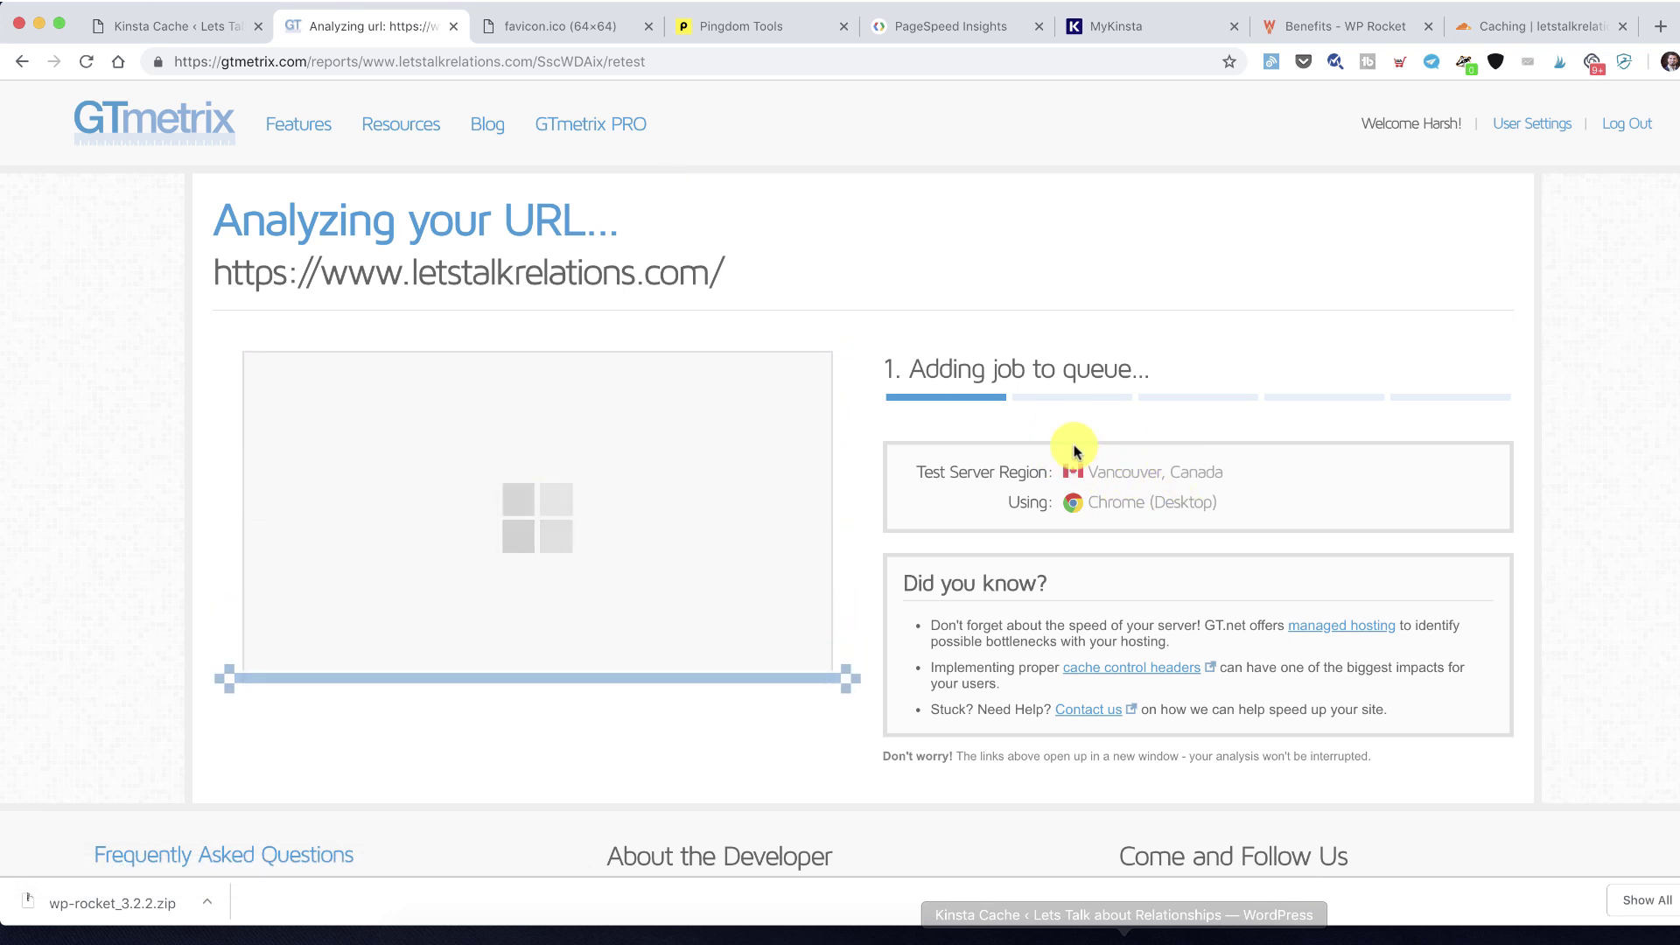
click(316, 63)
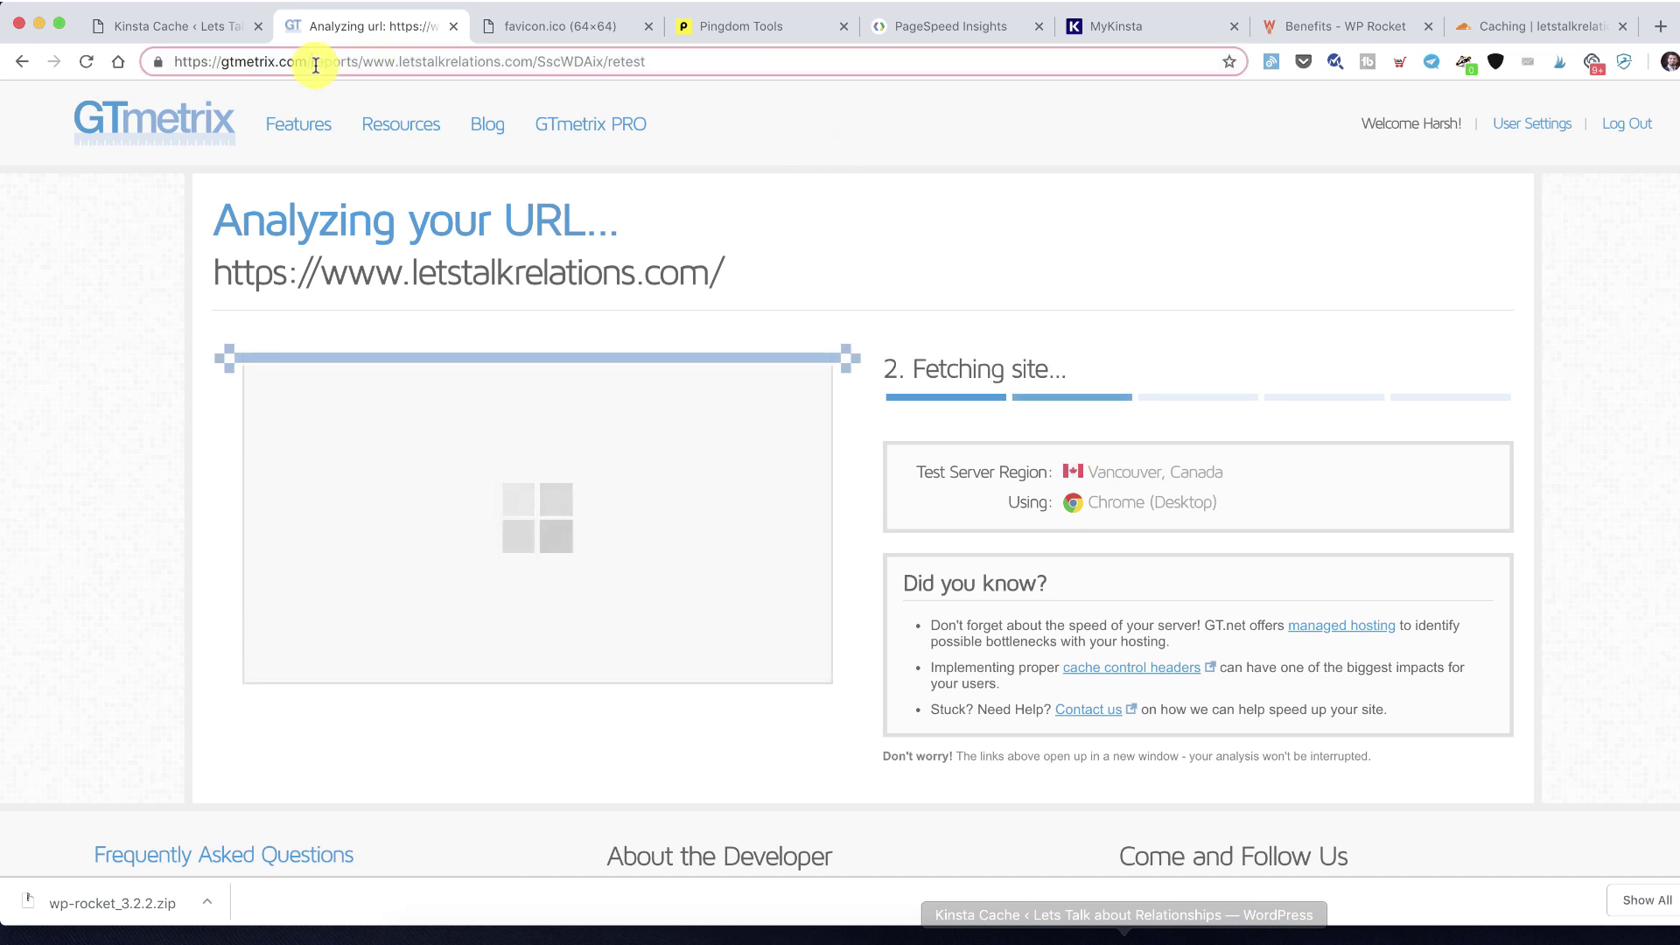
click(1033, 172)
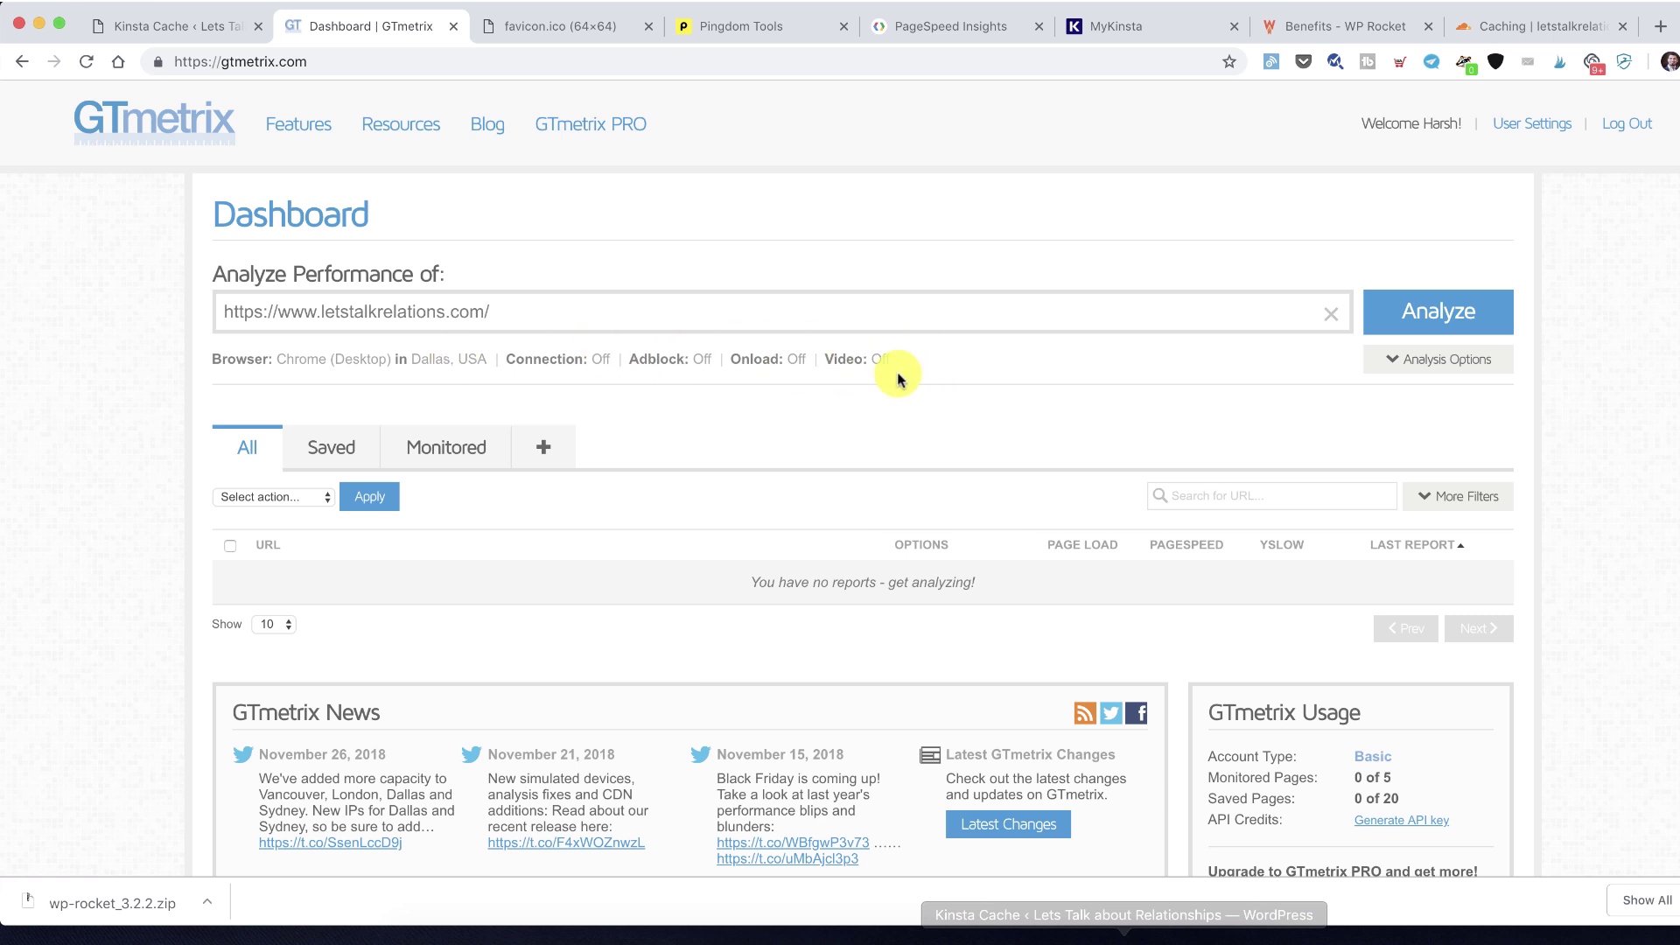
scroll(875, 376, down, 1)
click(1459, 267)
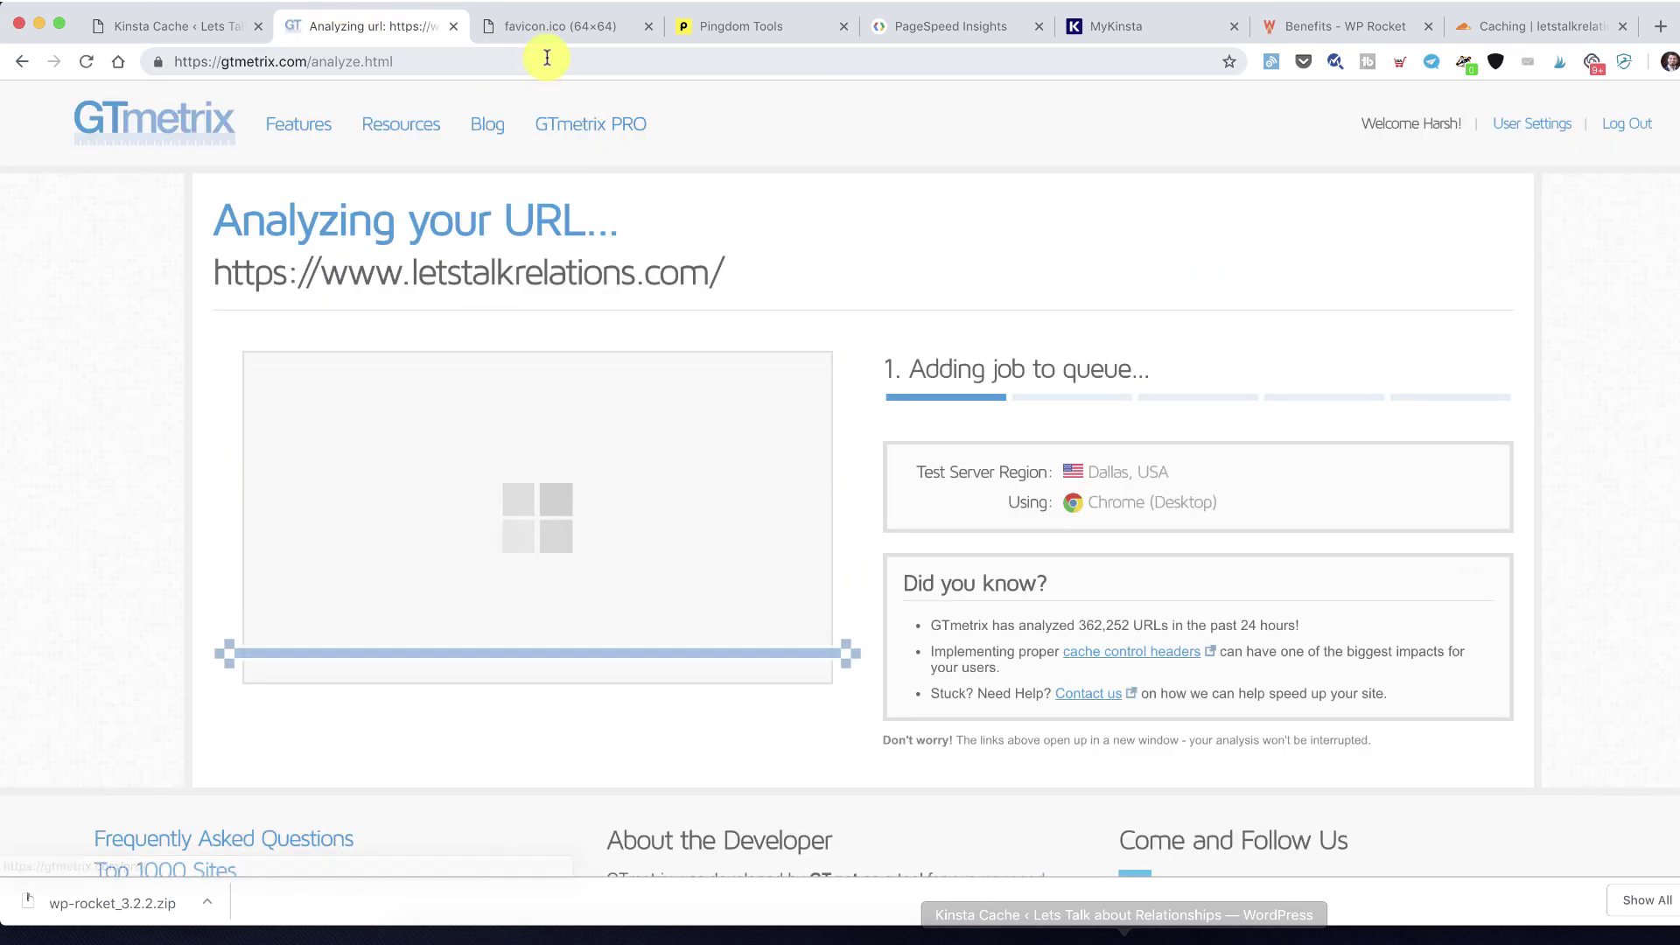
View the favicon.ico image, then return to the site's WordPress admin and list only its active plugins
click(547, 28)
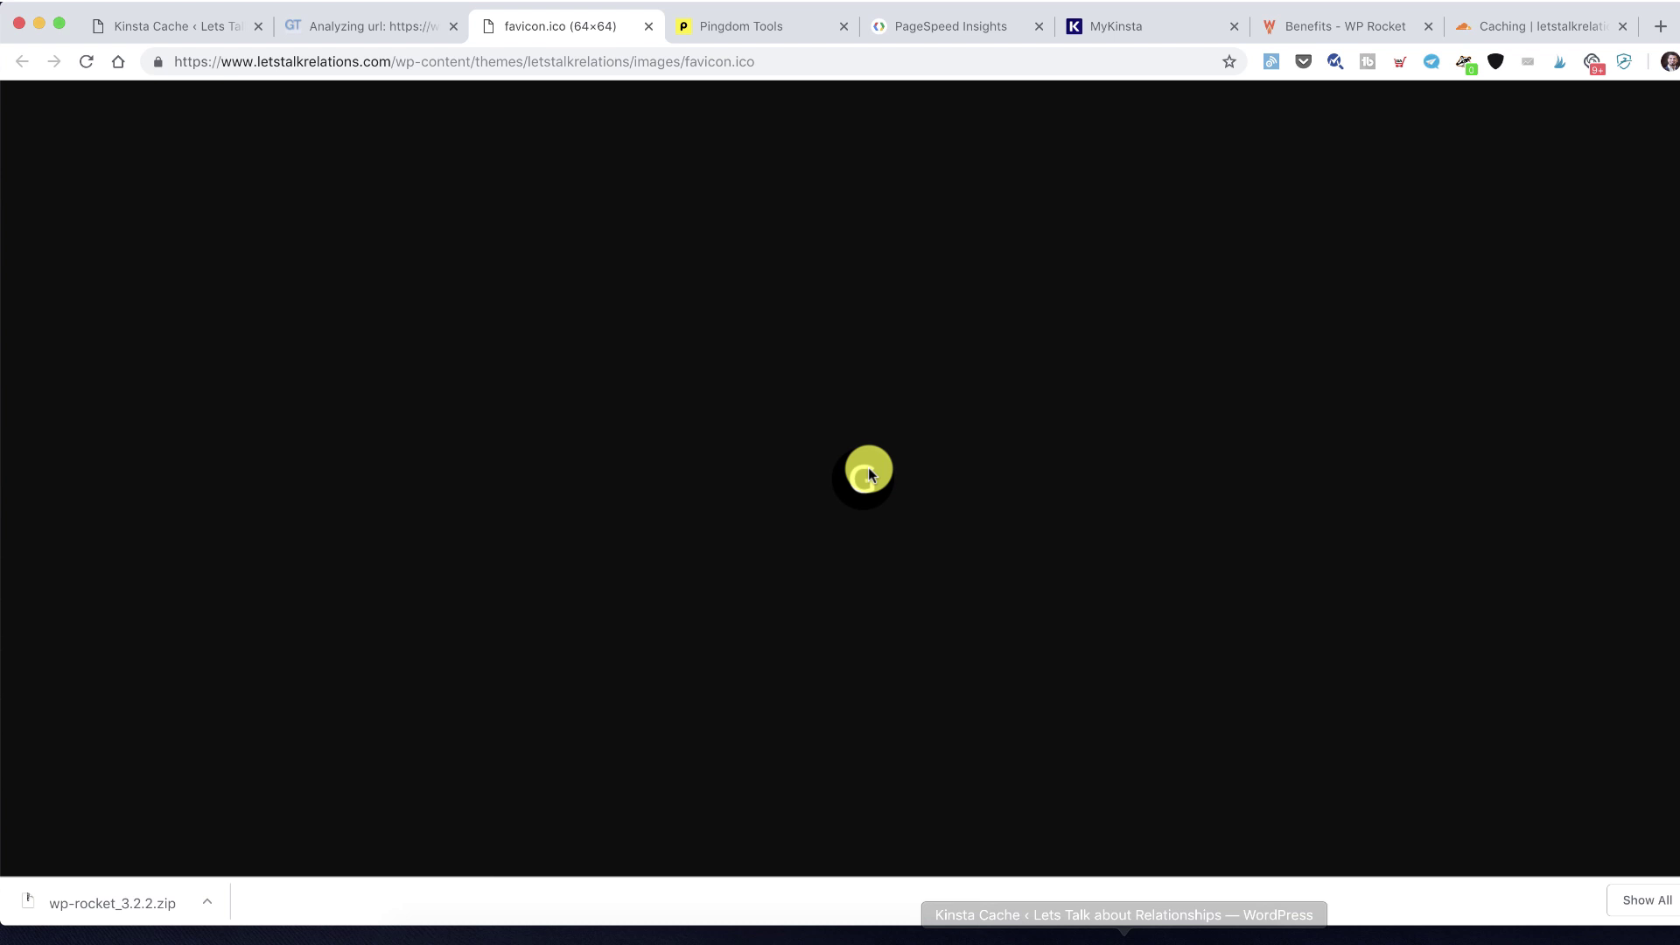
click(166, 26)
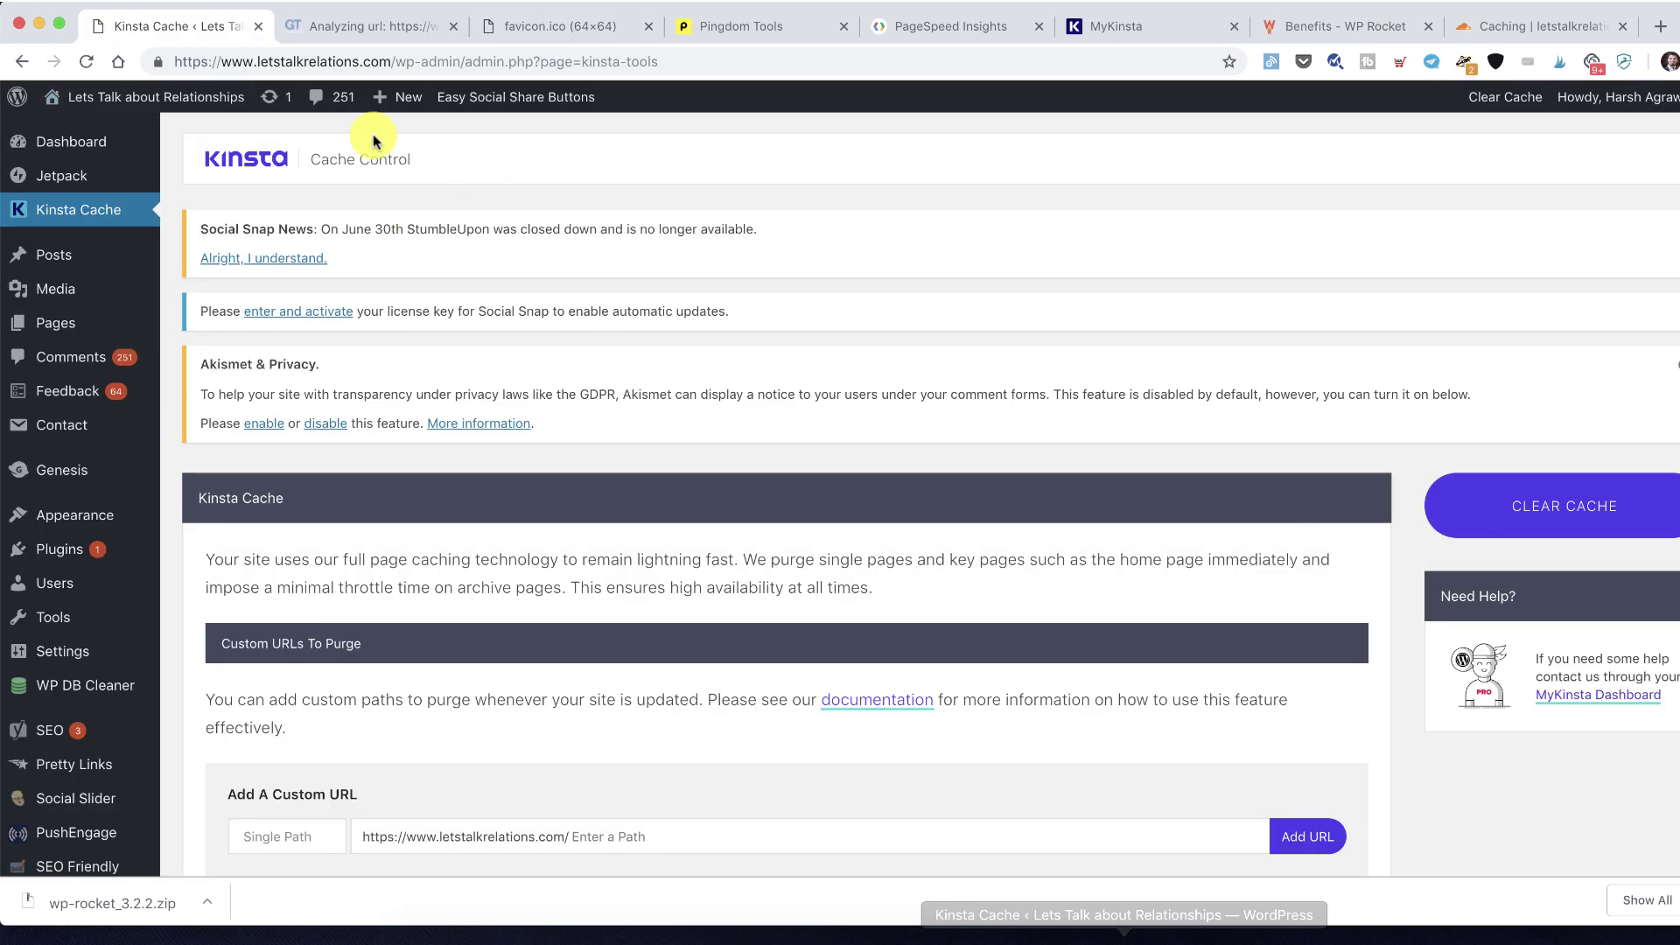
scroll(319, 225, down, 3)
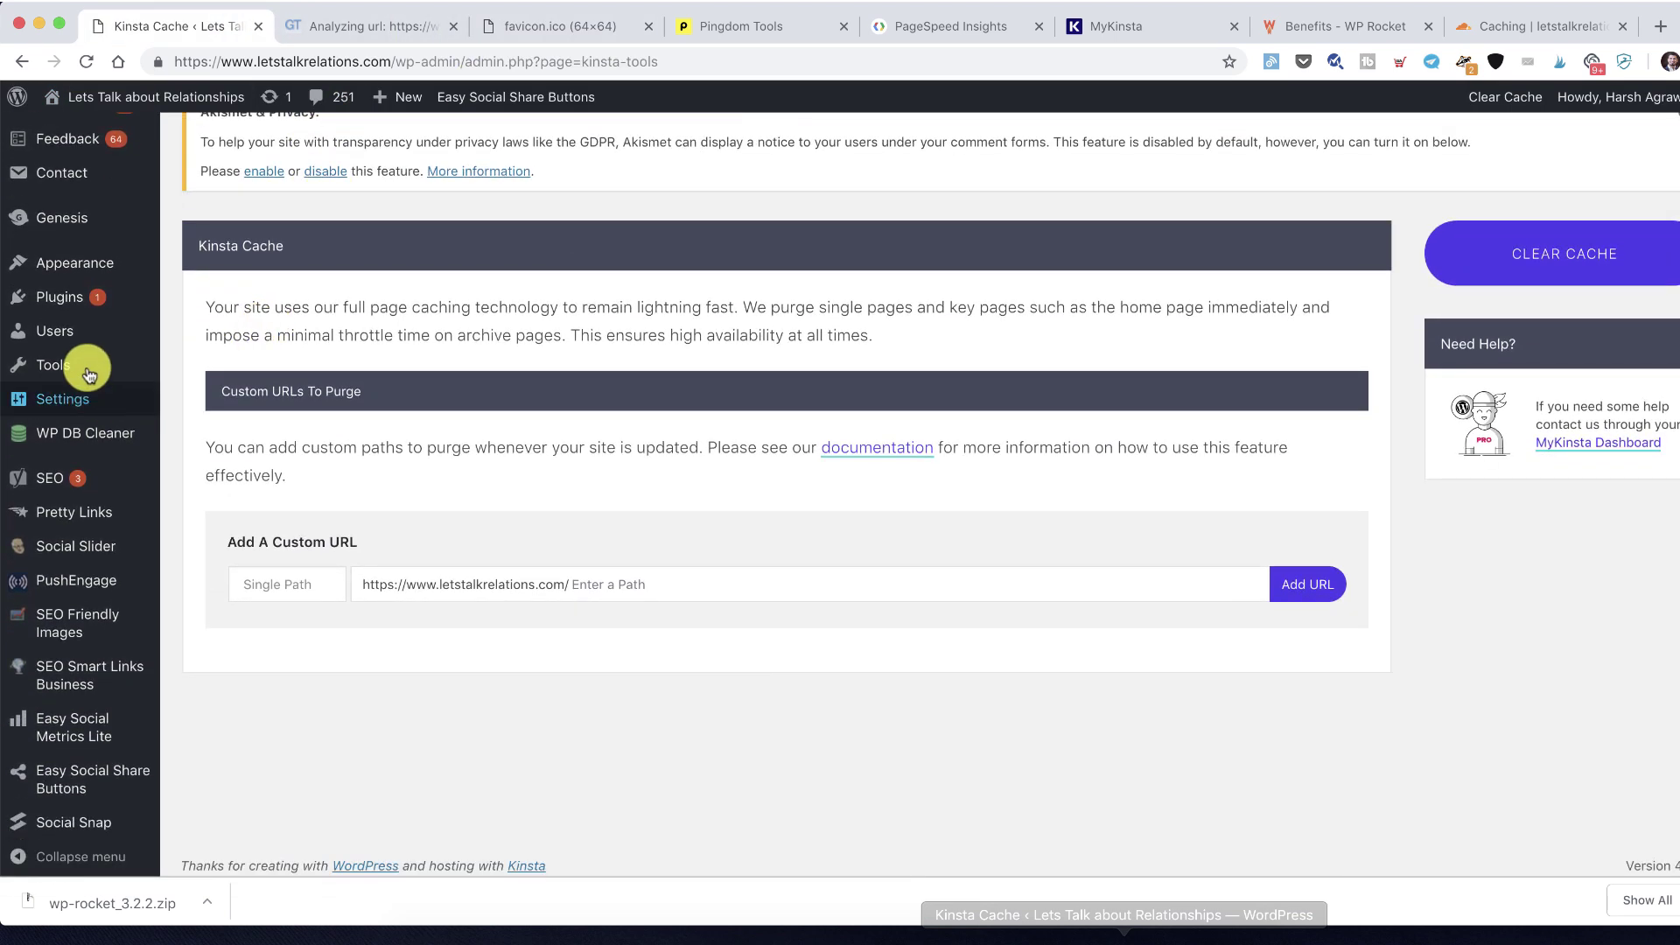
click(204, 306)
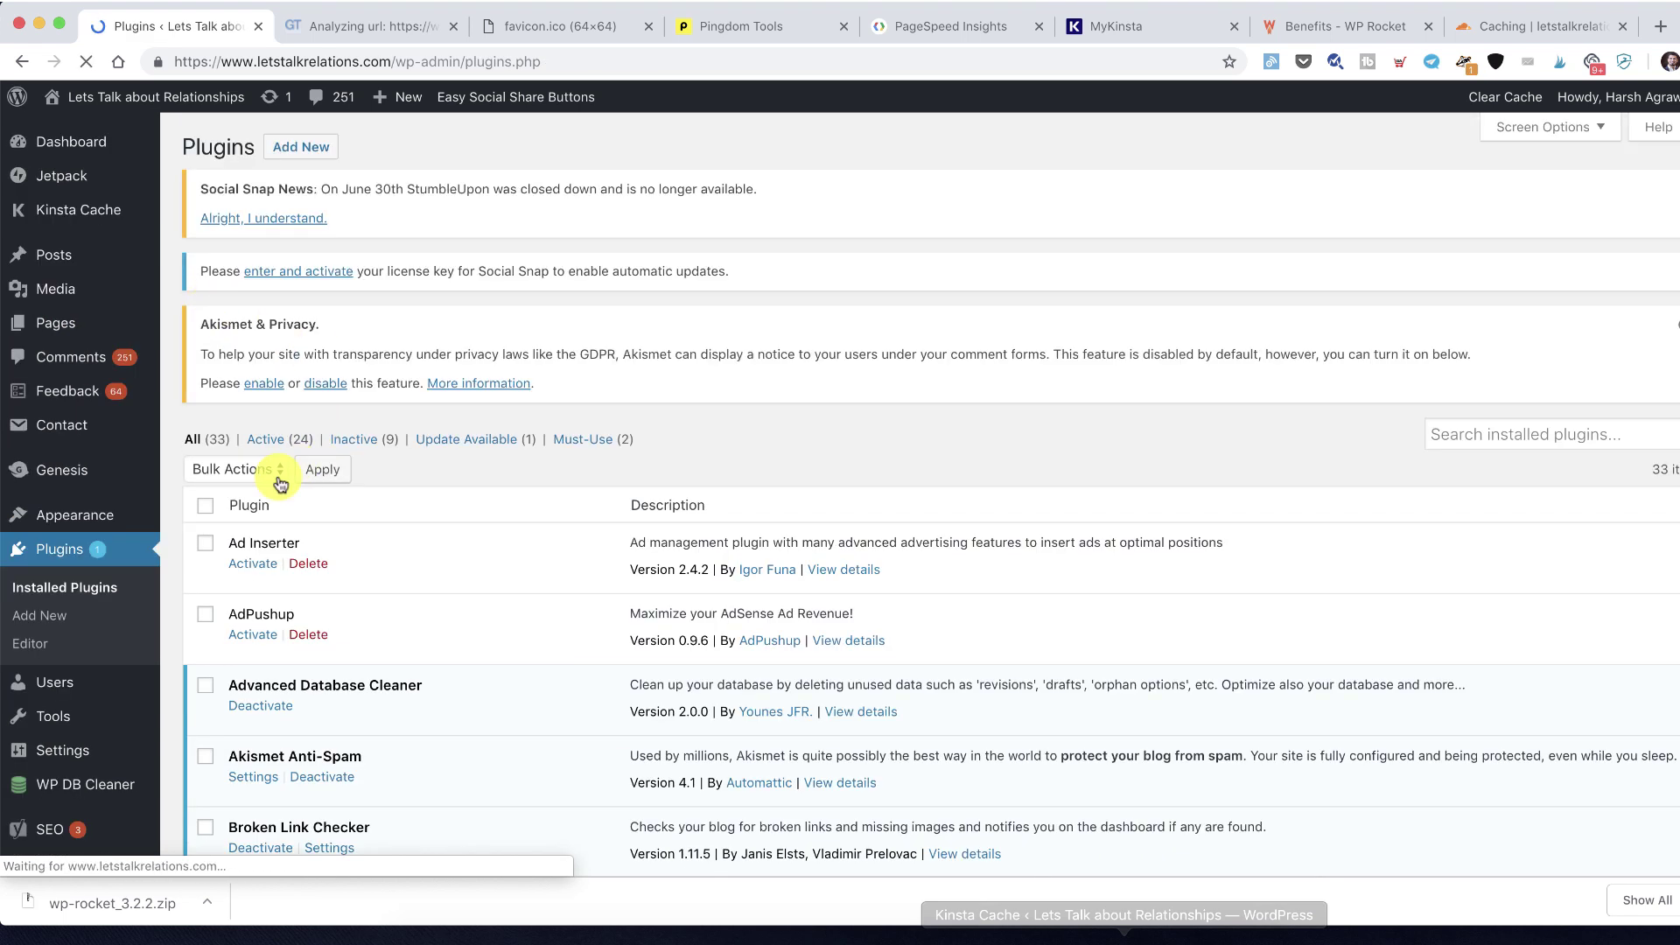
click(278, 441)
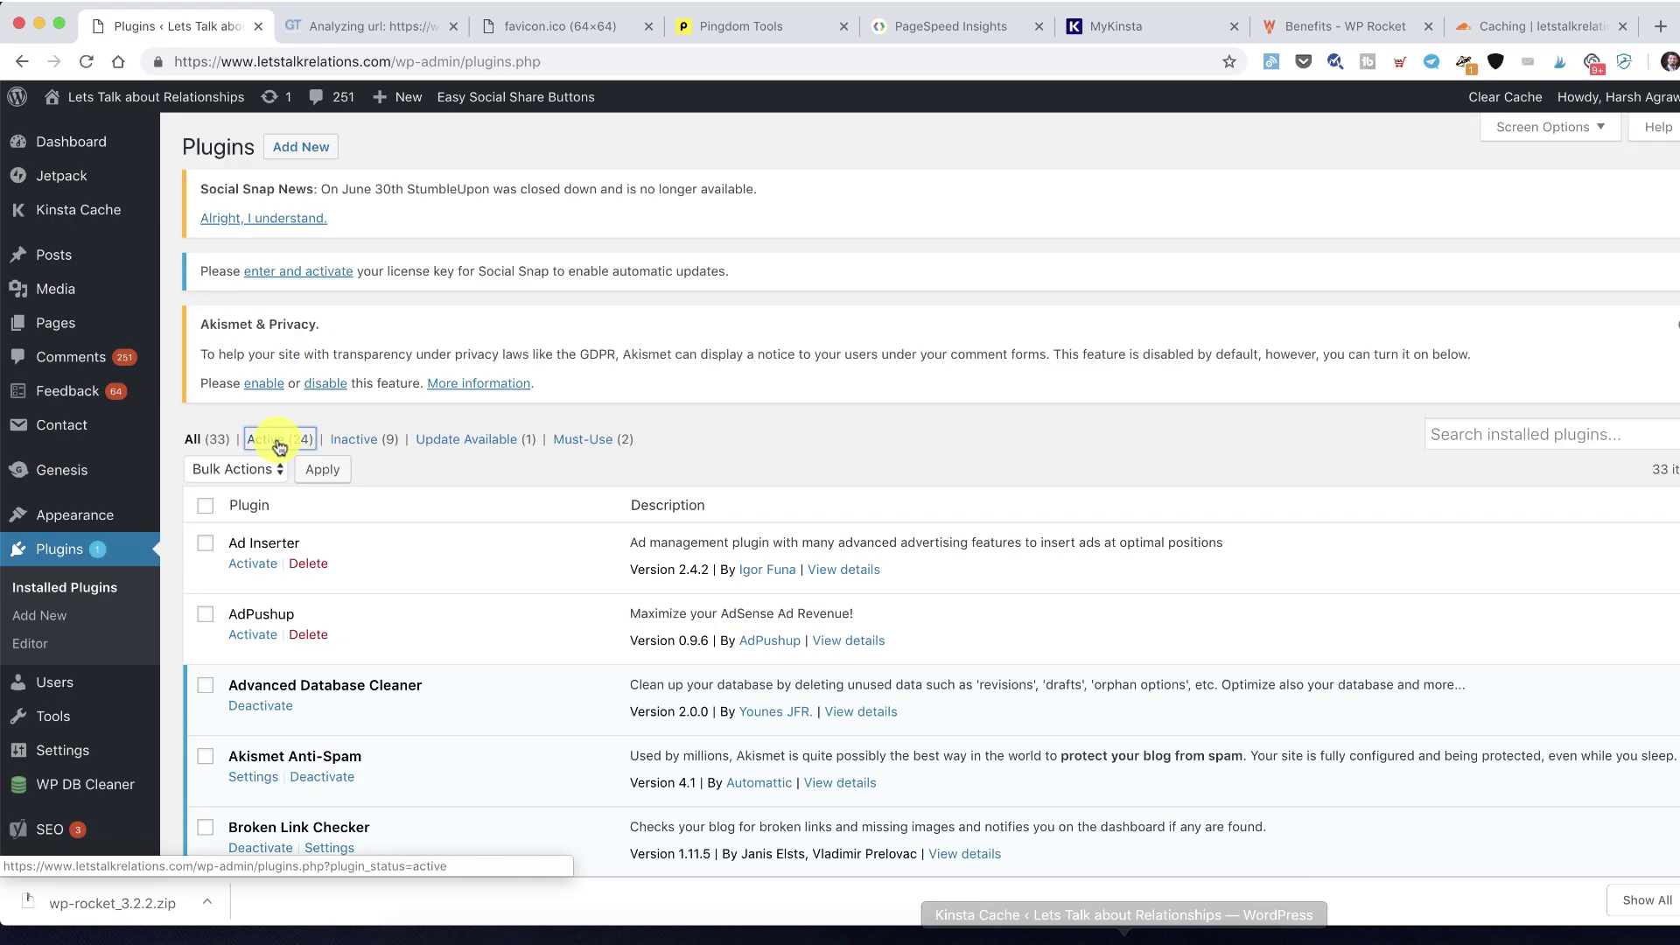
scroll(262, 385, down, 5)
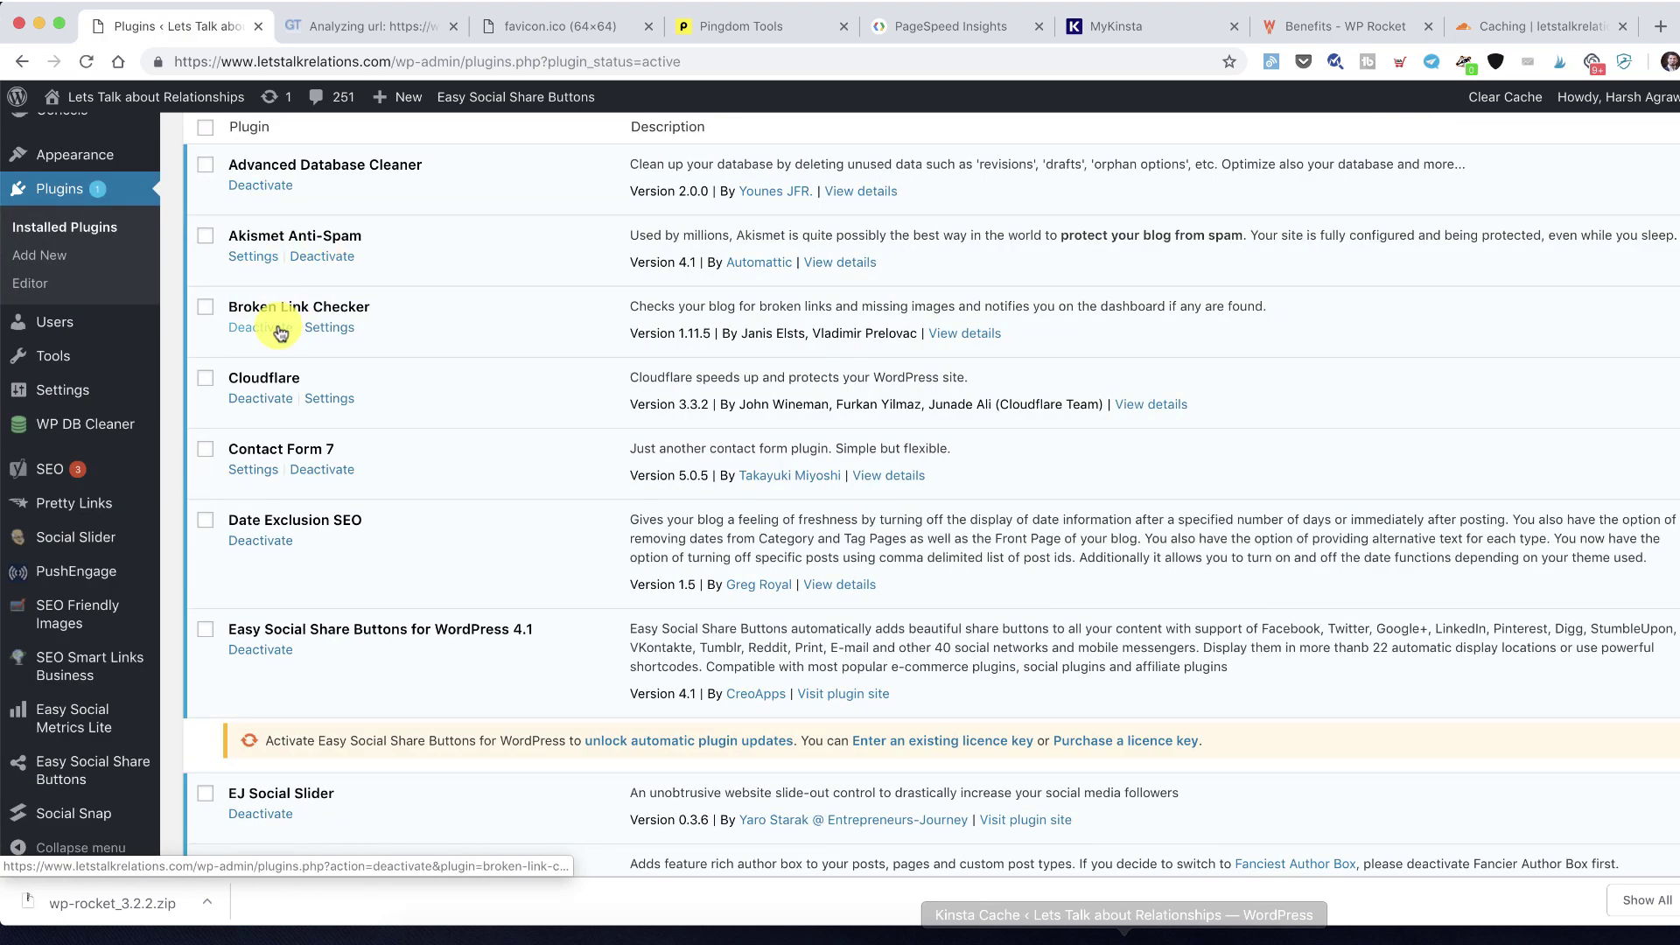
Deactivate the Broken Link Checker plugin in a separate tab, keeping the active plugins list open
super+click(264, 336)
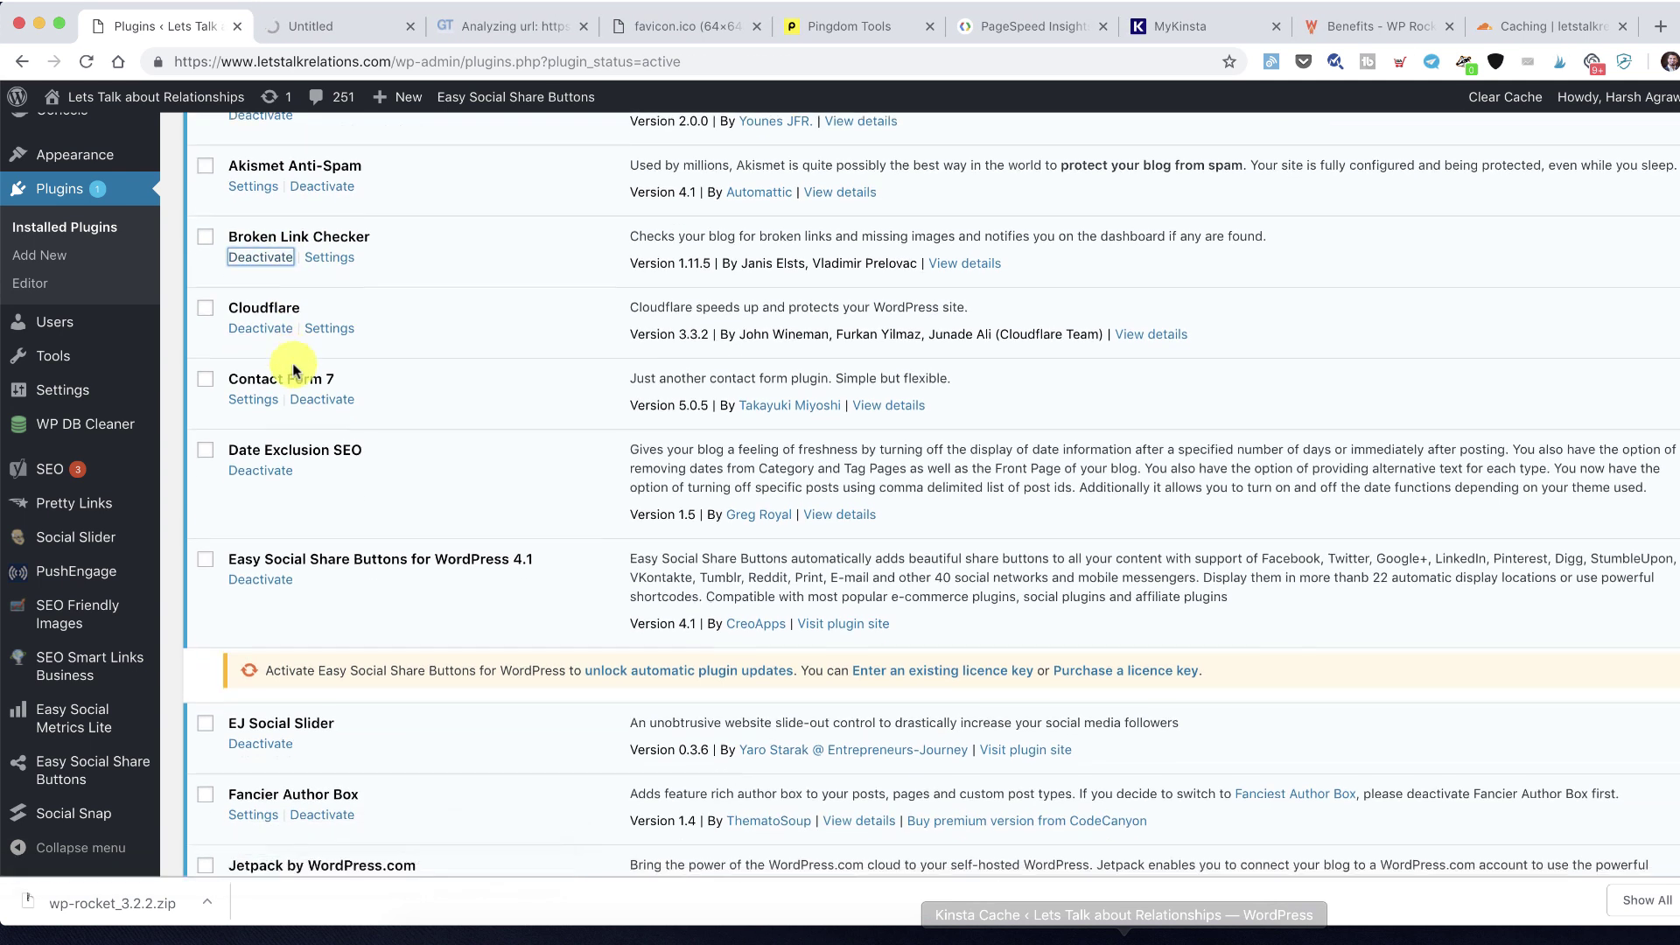
scroll(288, 359, down, 2)
scroll(280, 267, down, 1)
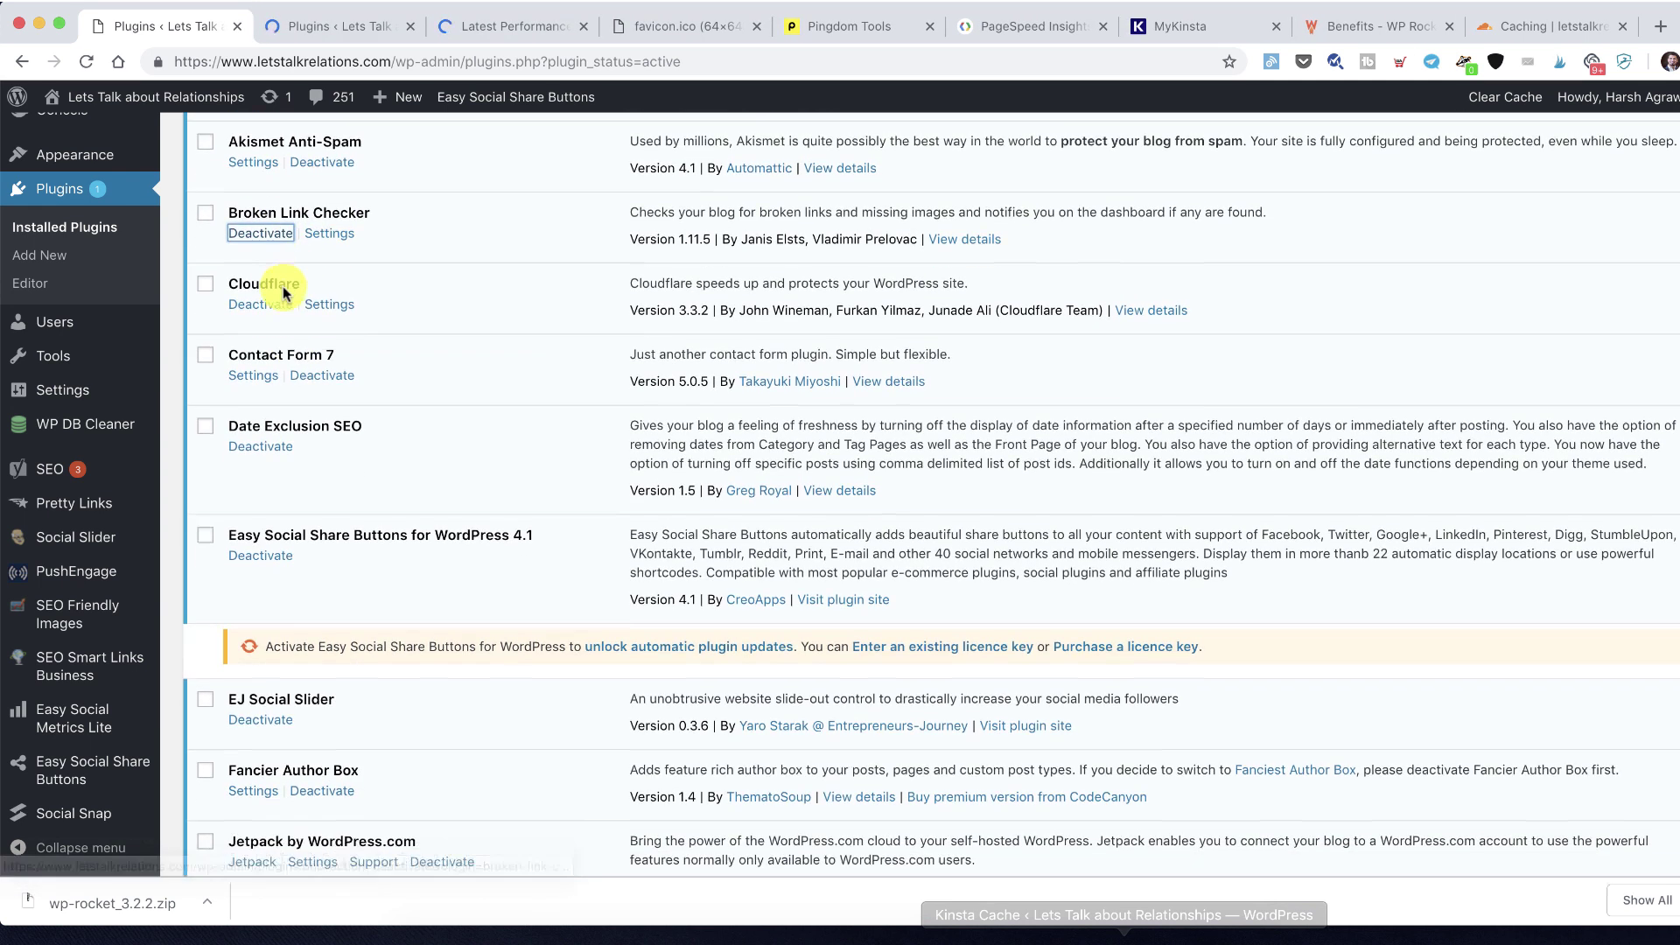
Review the active plugins from Date Exclusion SEO onward and deactivate EJ Social Slider in a separate tab
scroll(271, 341, down, 3)
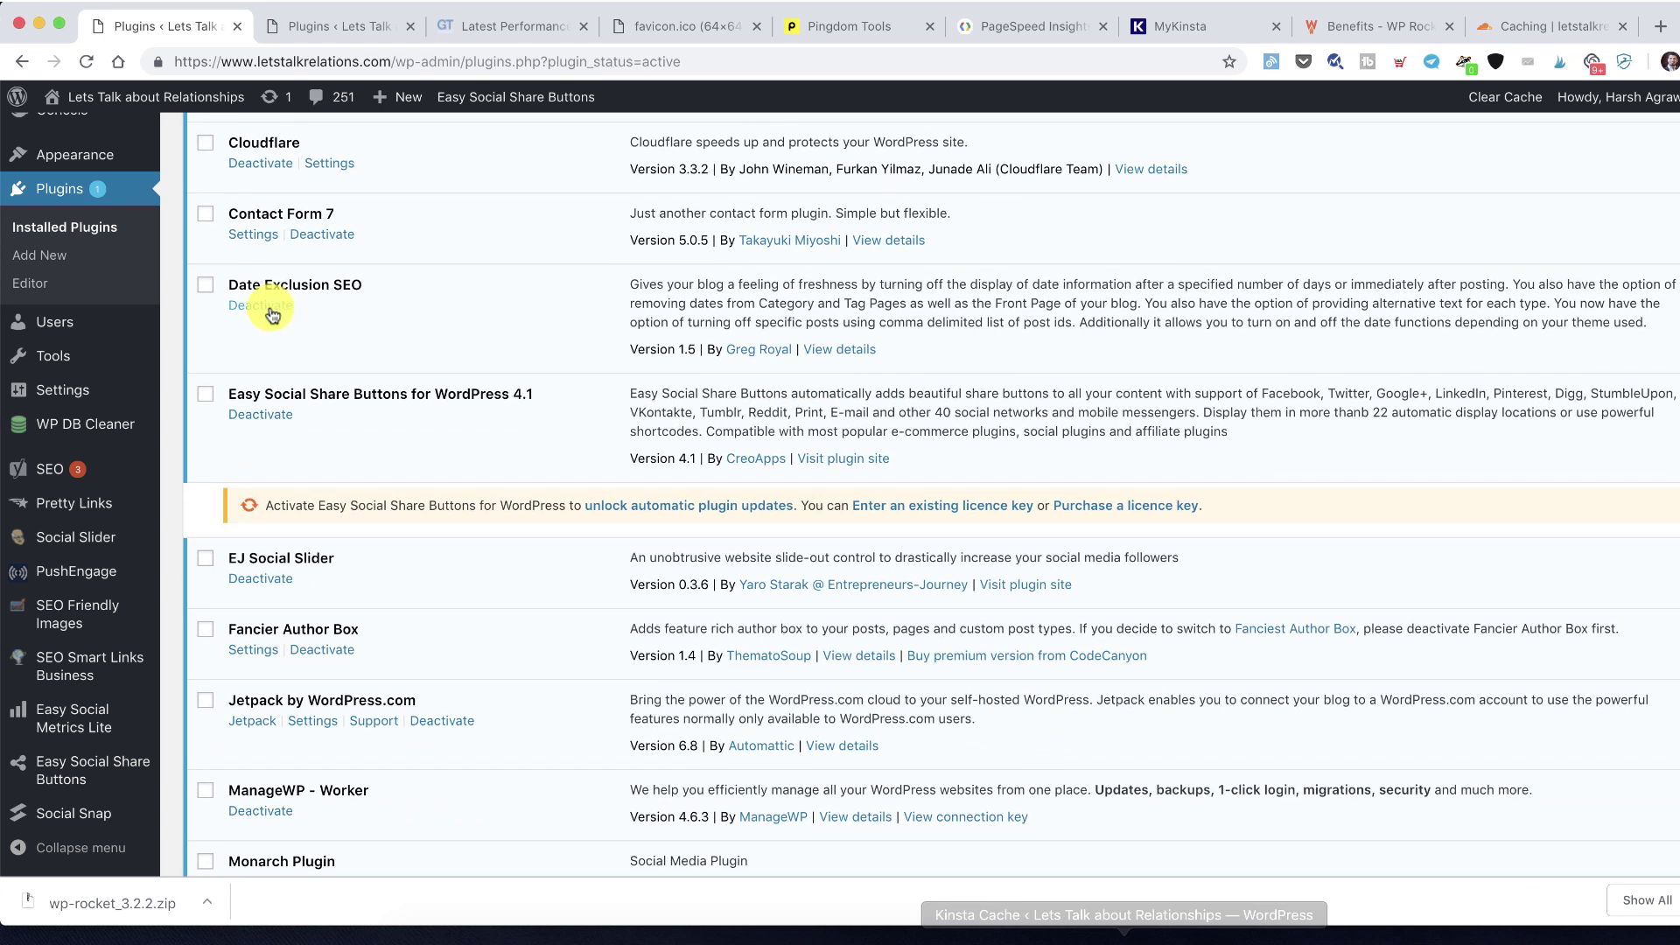
scroll(271, 313, down, 2)
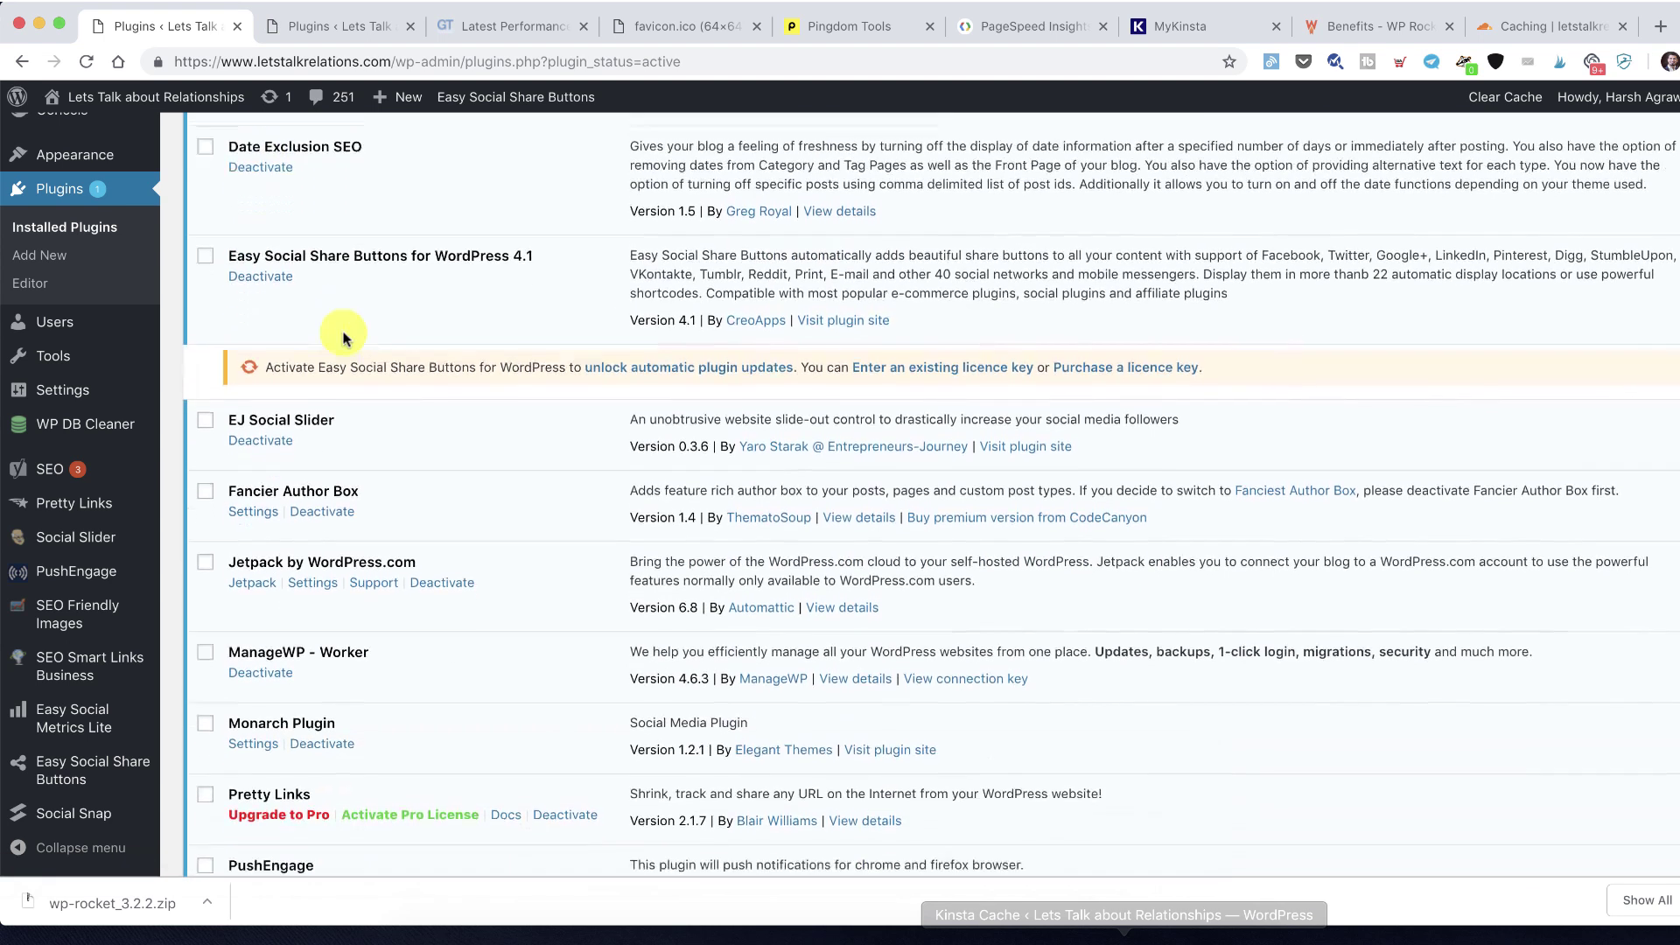
drag(318, 249, 561, 249)
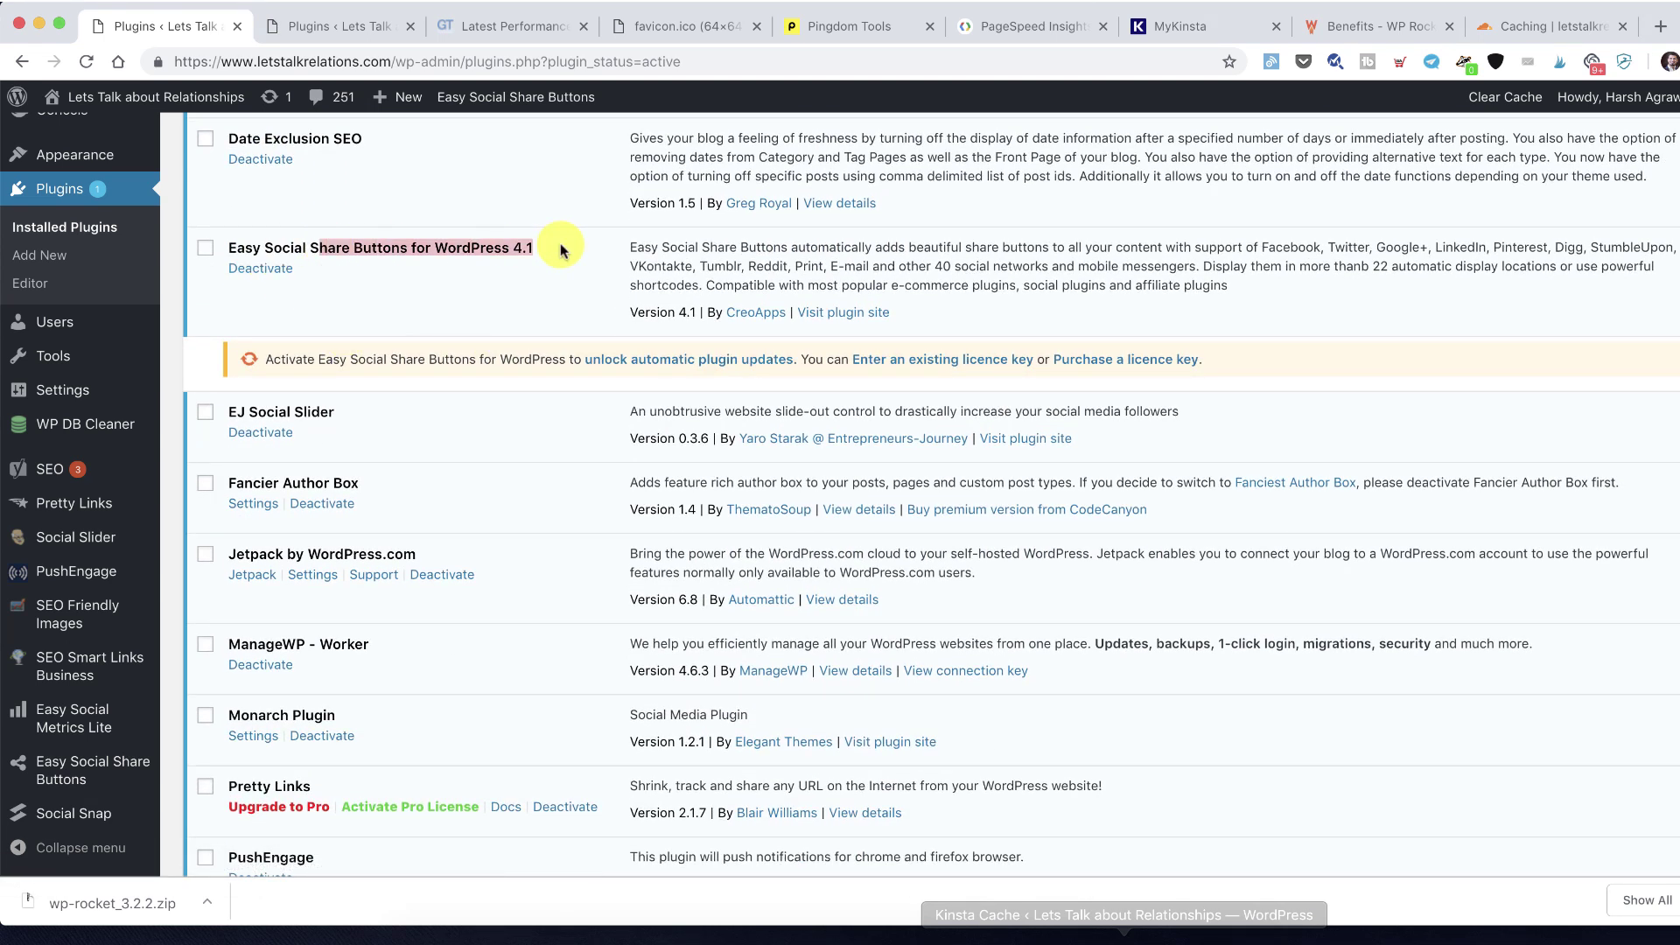
click(560, 249)
scroll(327, 240, down, 1)
scroll(326, 240, down, 2)
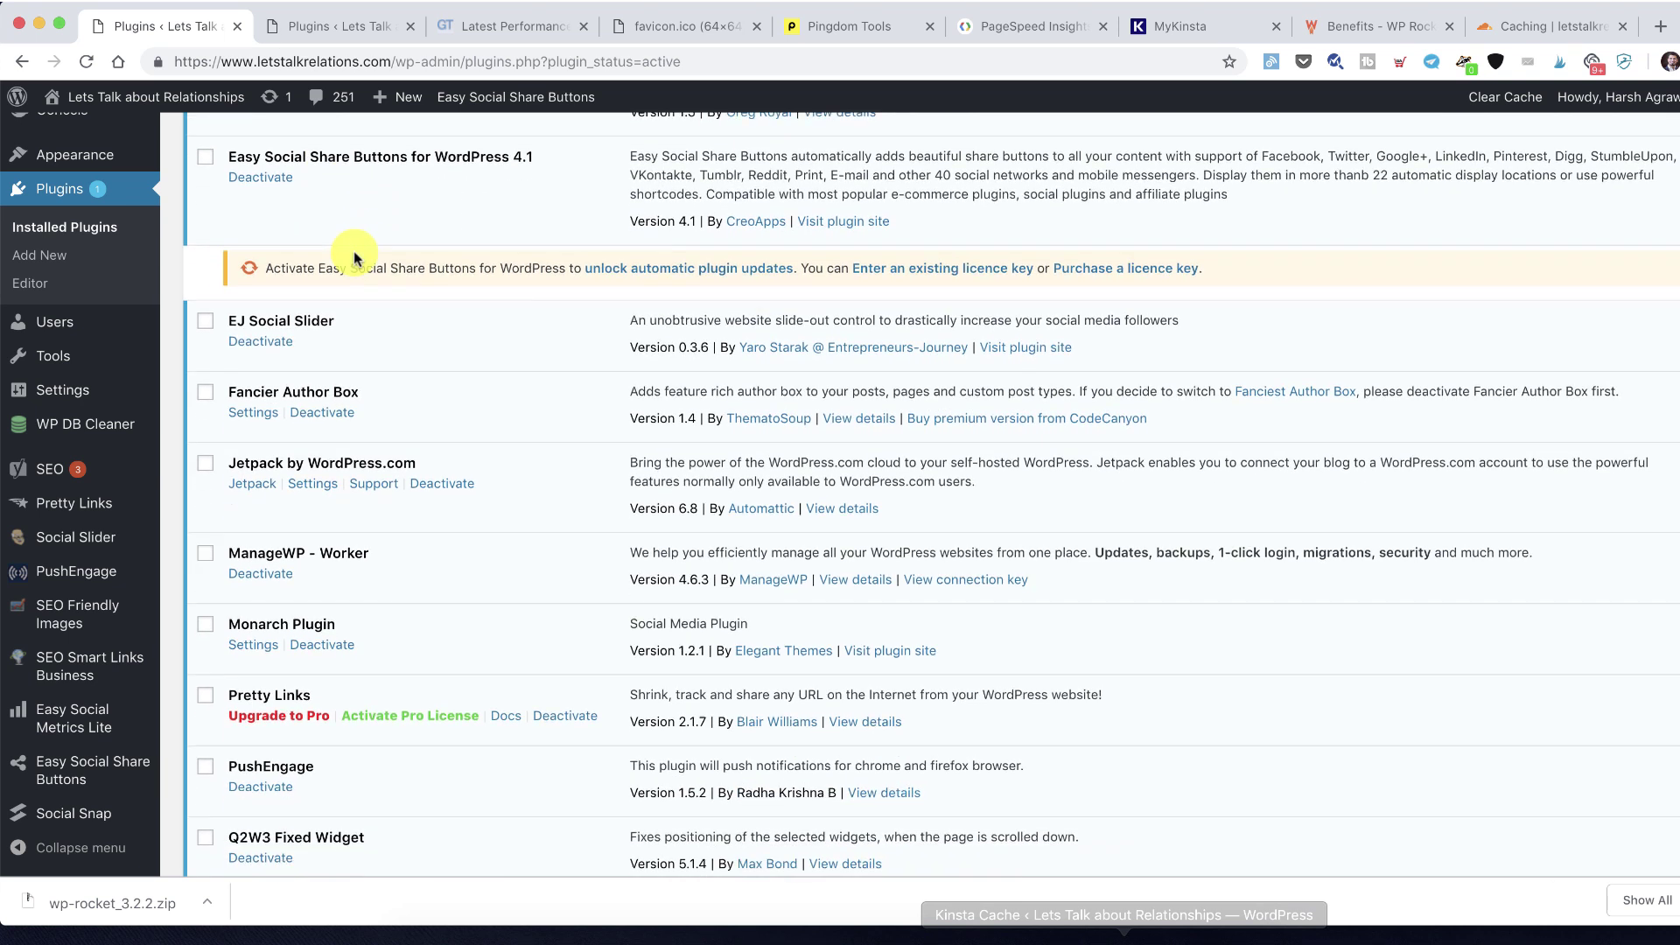
super+click(255, 325)
scroll(293, 304, down, 2)
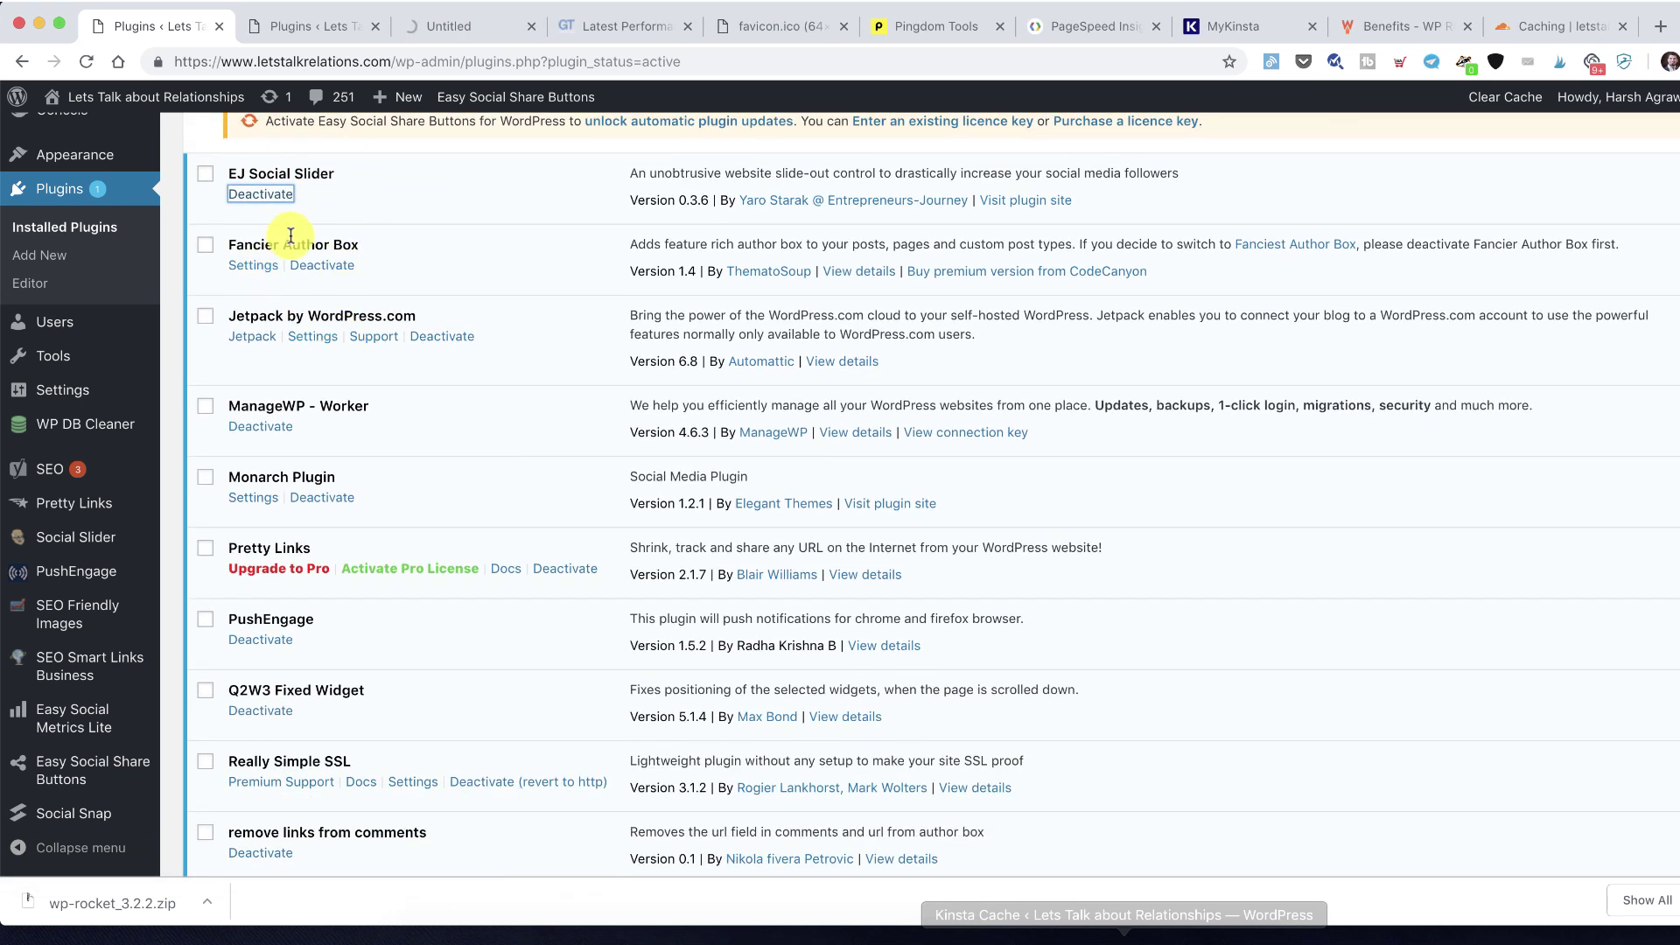
scroll(324, 323, down, 2)
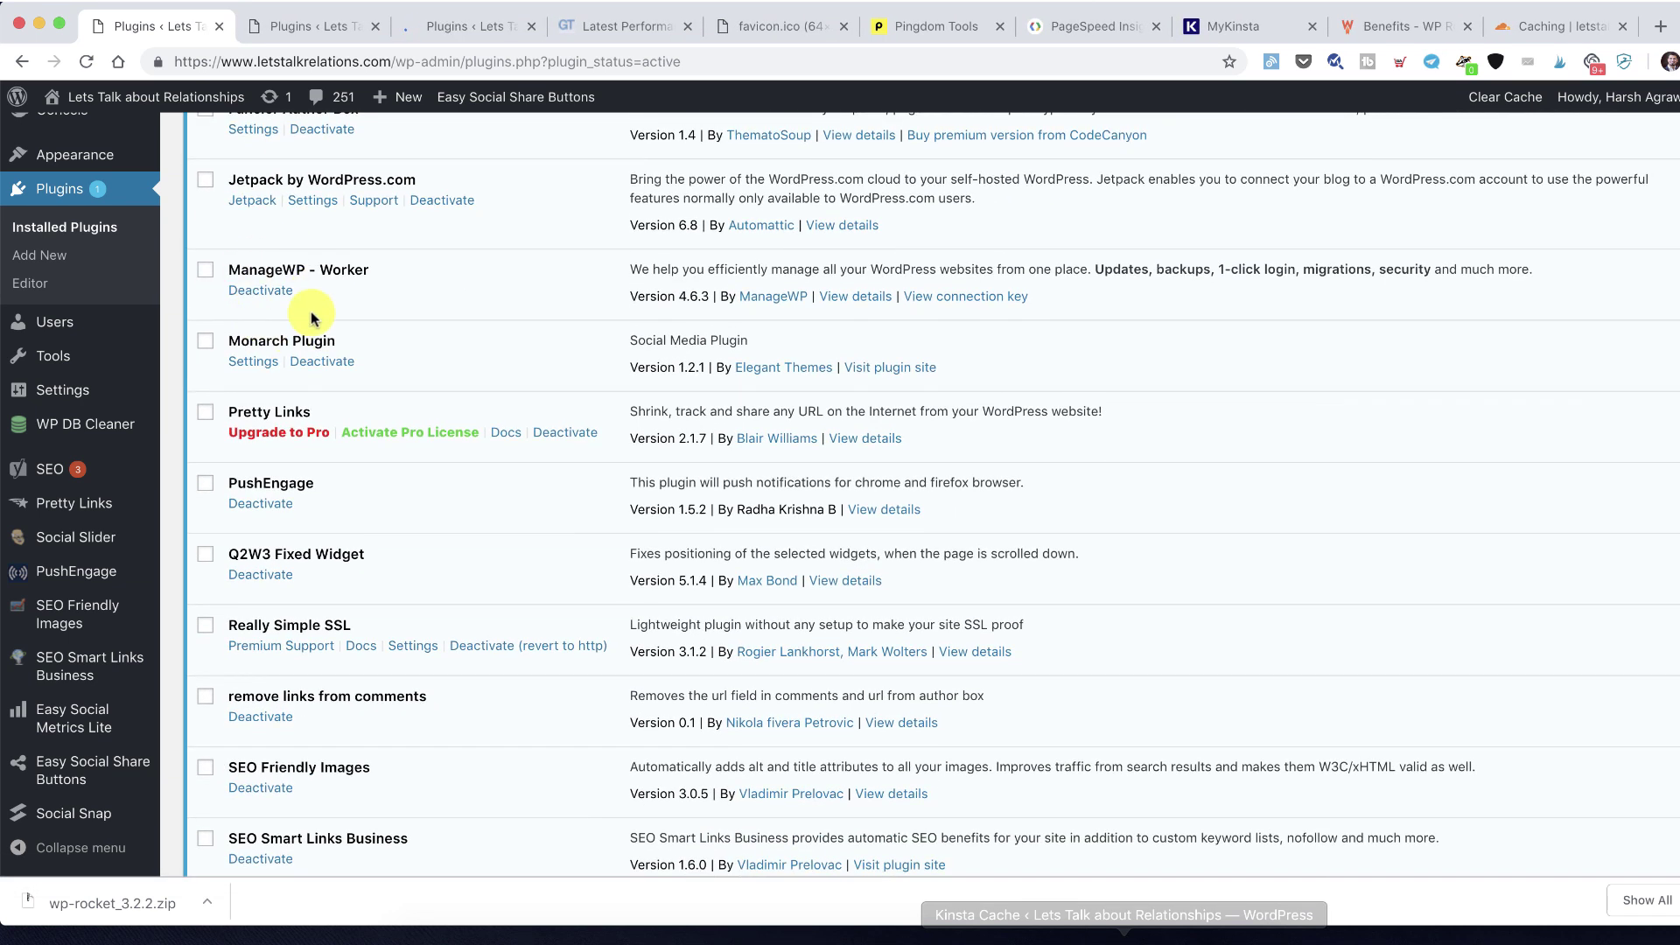
Deactivate the Monarch Plugin in a separate tab and review the remaining active plugins down to Yoast SEO
scroll(283, 360, down, 1)
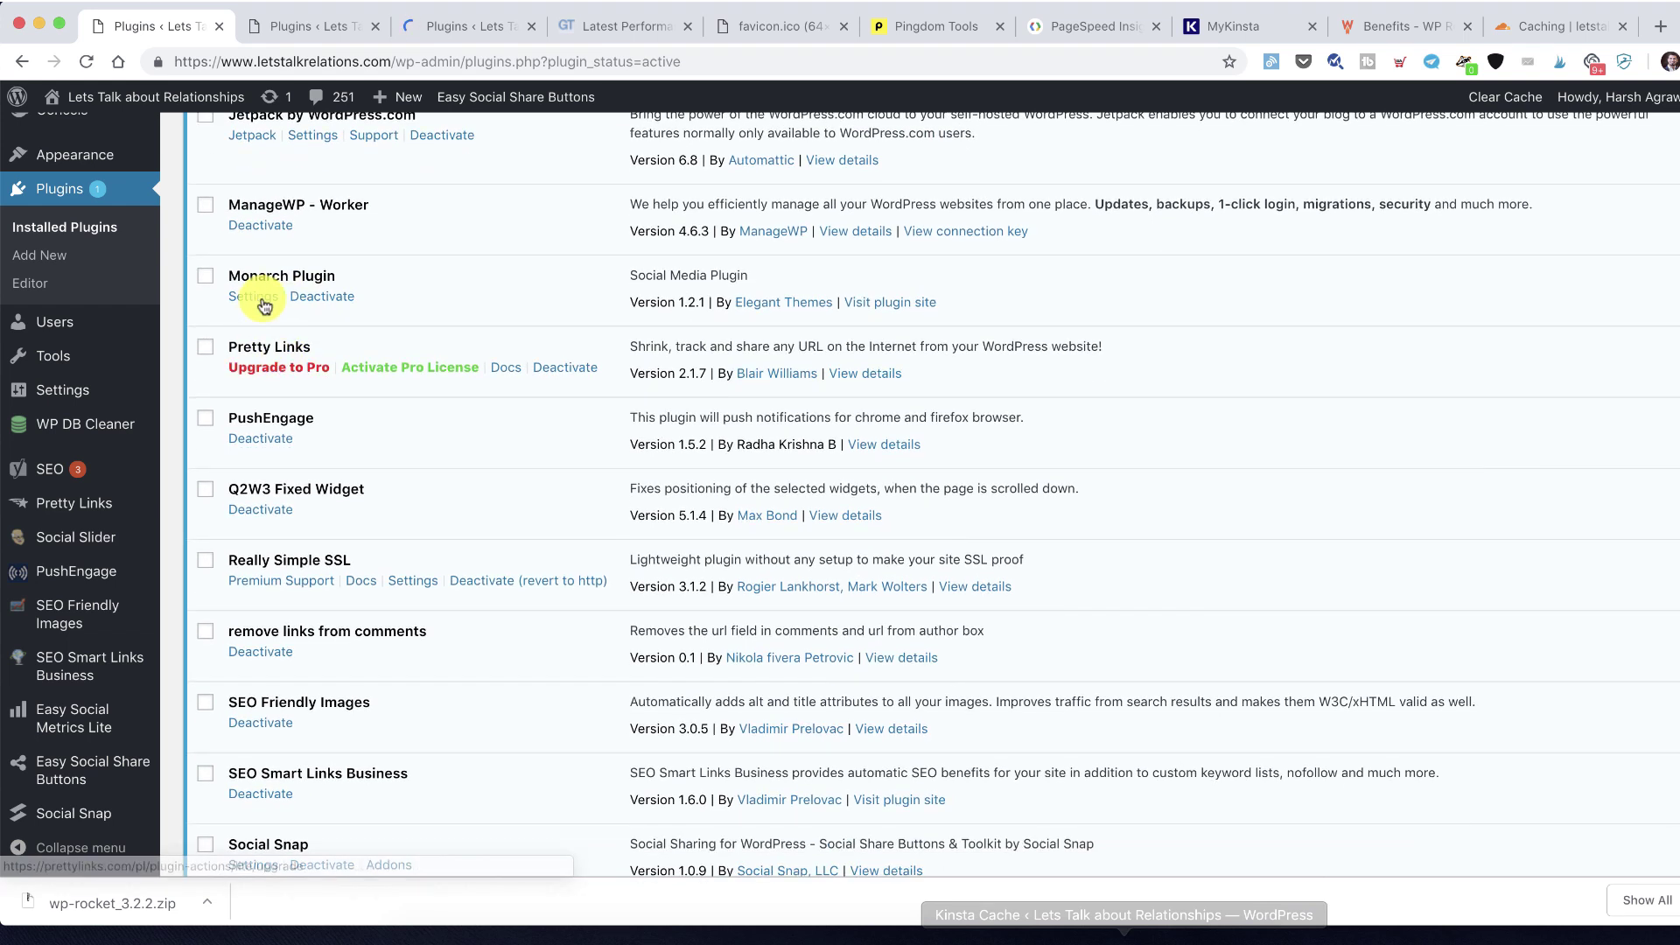
super+click(311, 298)
scroll(338, 343, down, 2)
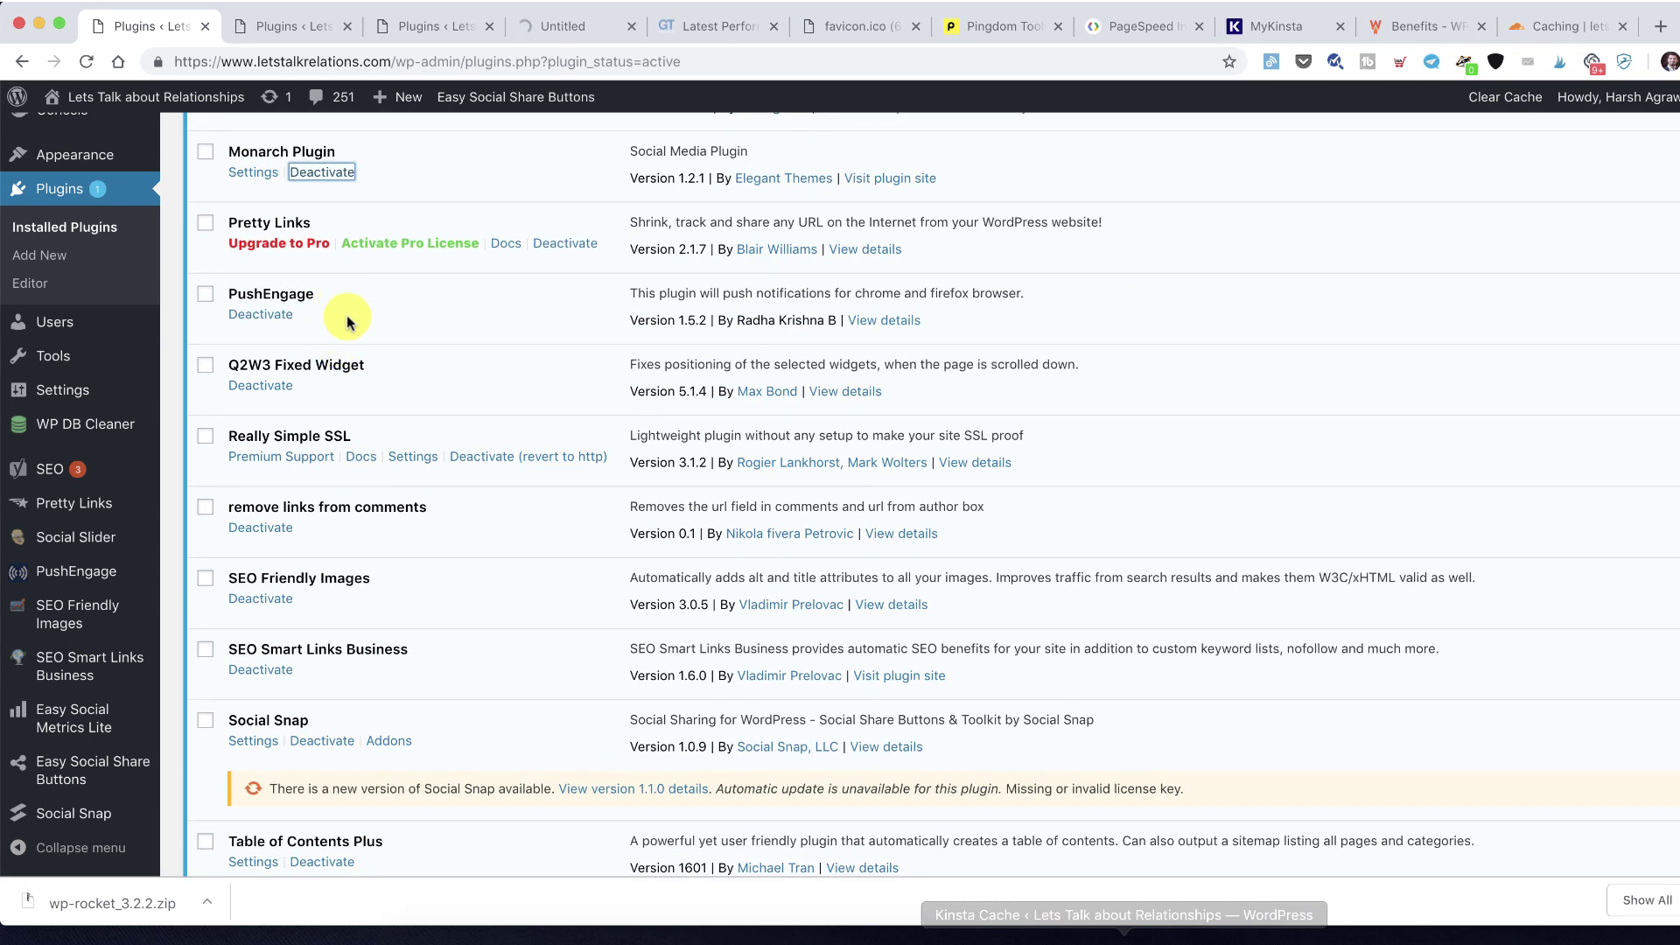
scroll(346, 319, down, 2)
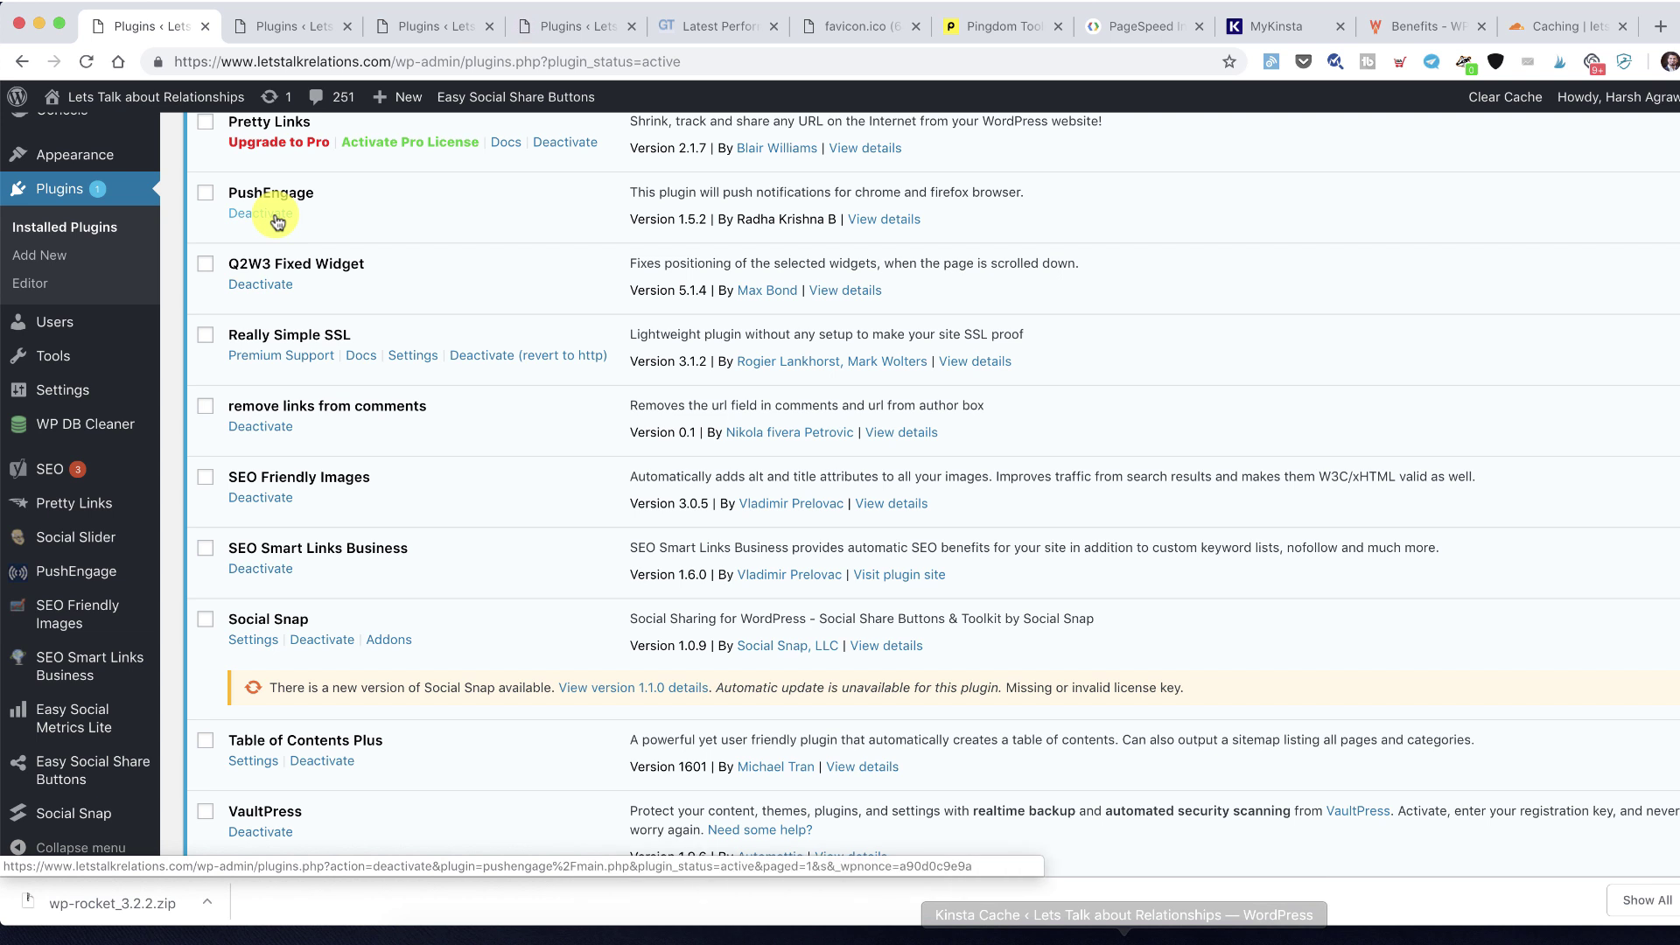
scroll(285, 262, down, 1)
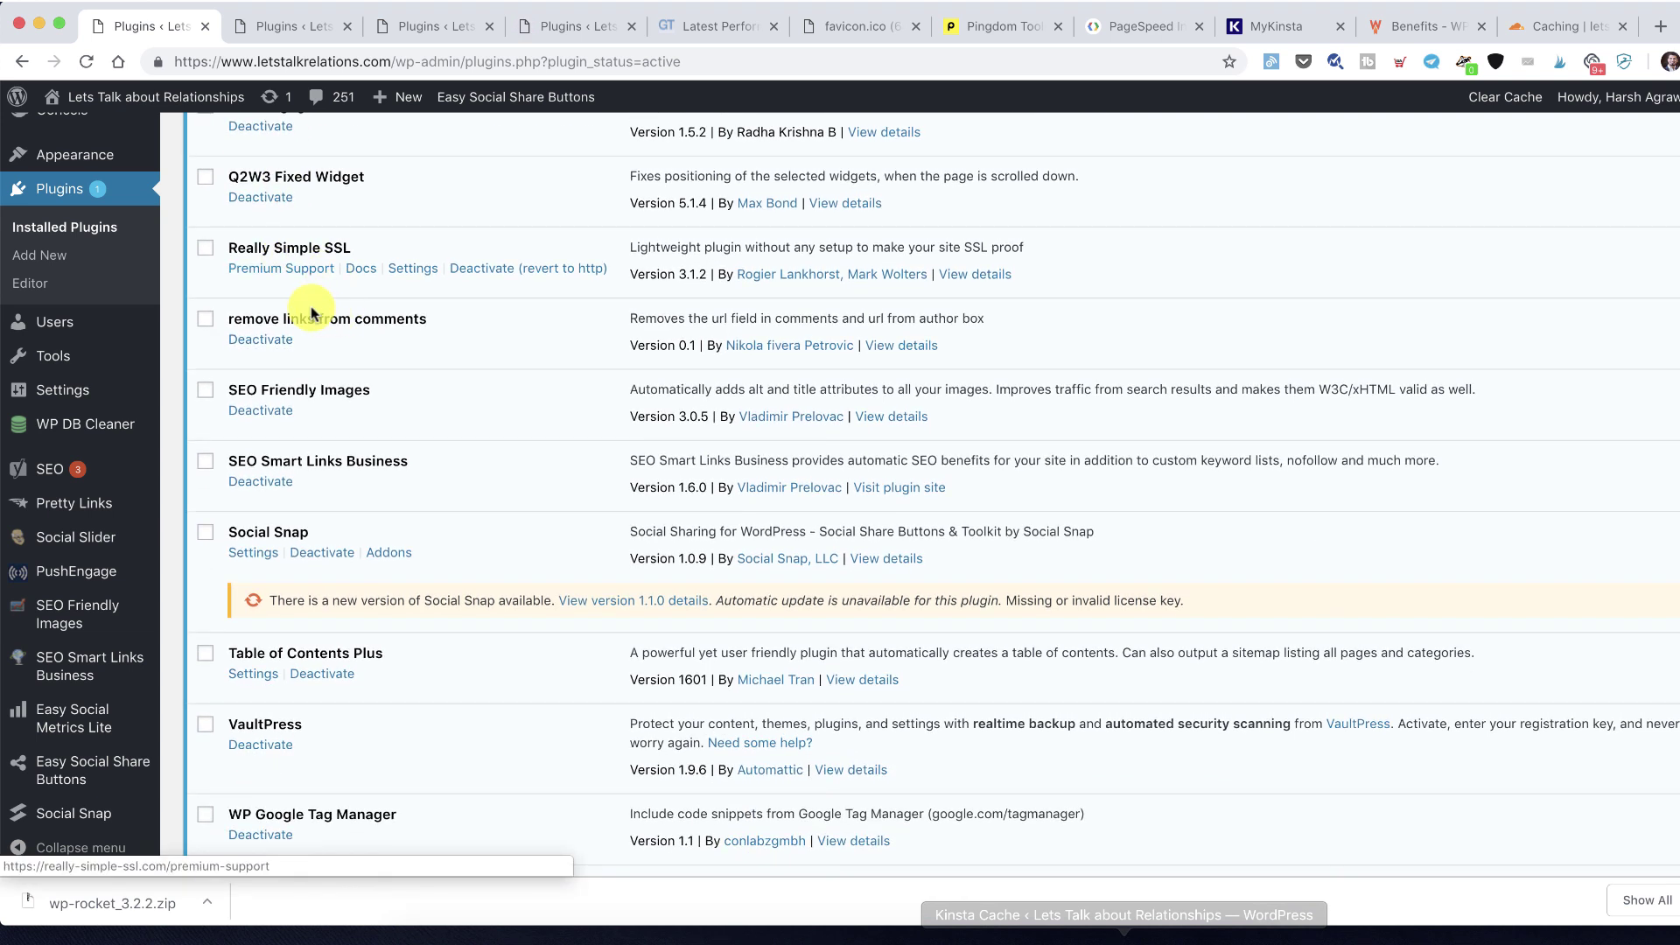
scroll(301, 332, down, 3)
scroll(277, 331, down, 1)
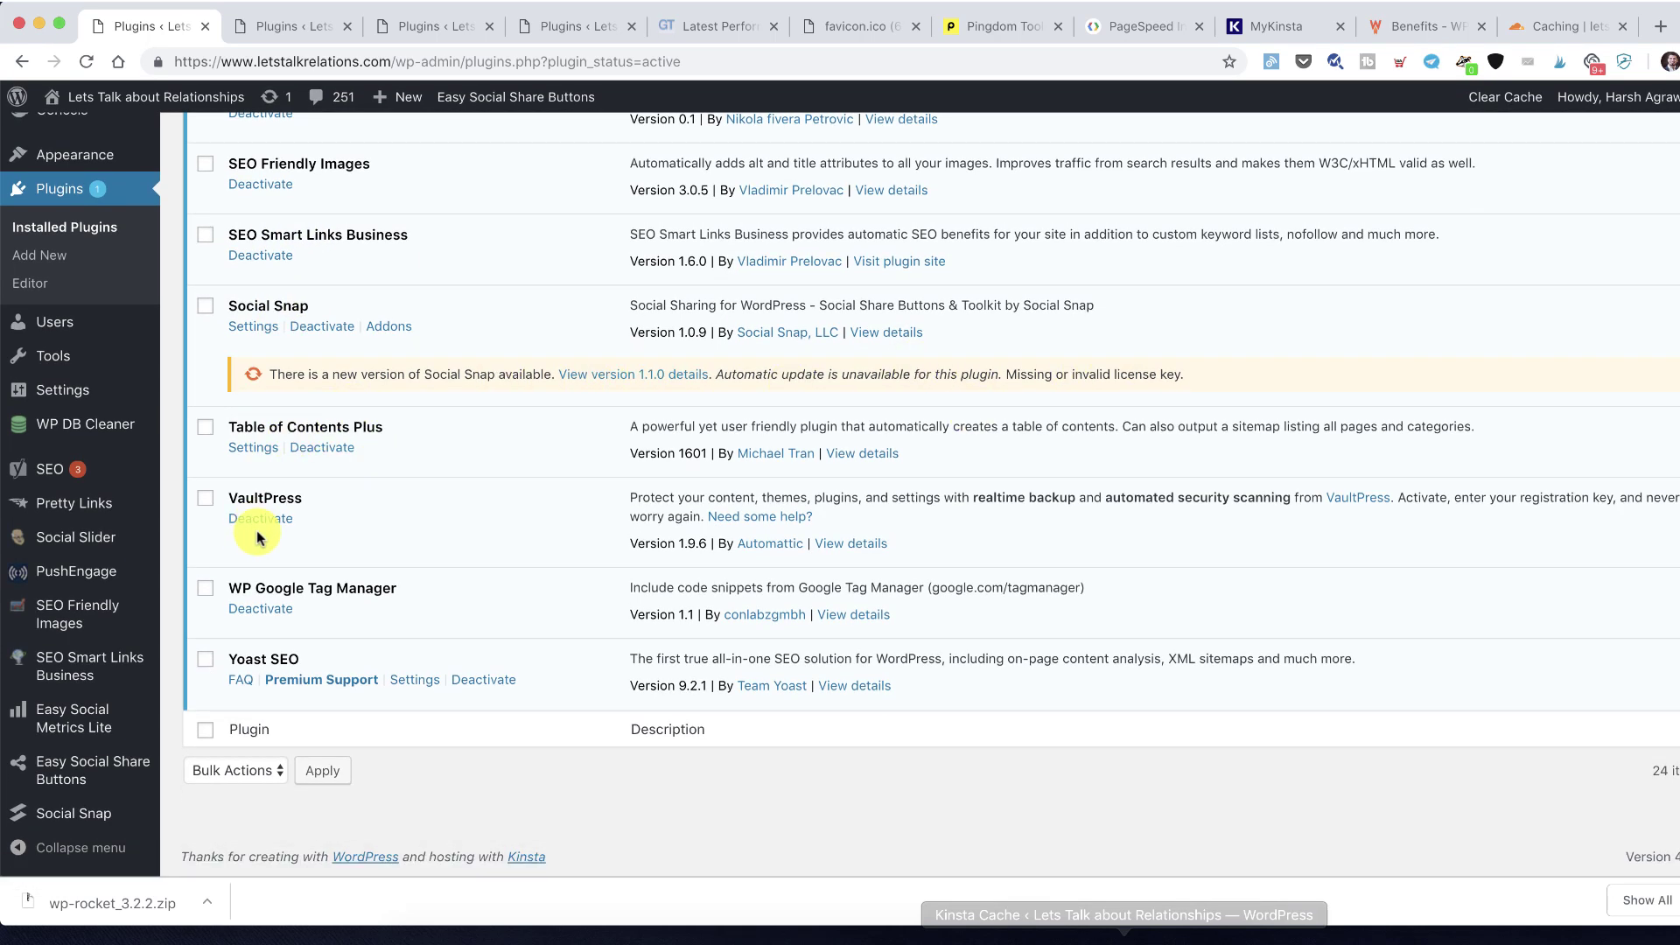
List only the inactive plugins and select all of them except Broken Link Checker and YouTube Viral Subscribe
scroll(372, 456, up, 15)
click(377, 446)
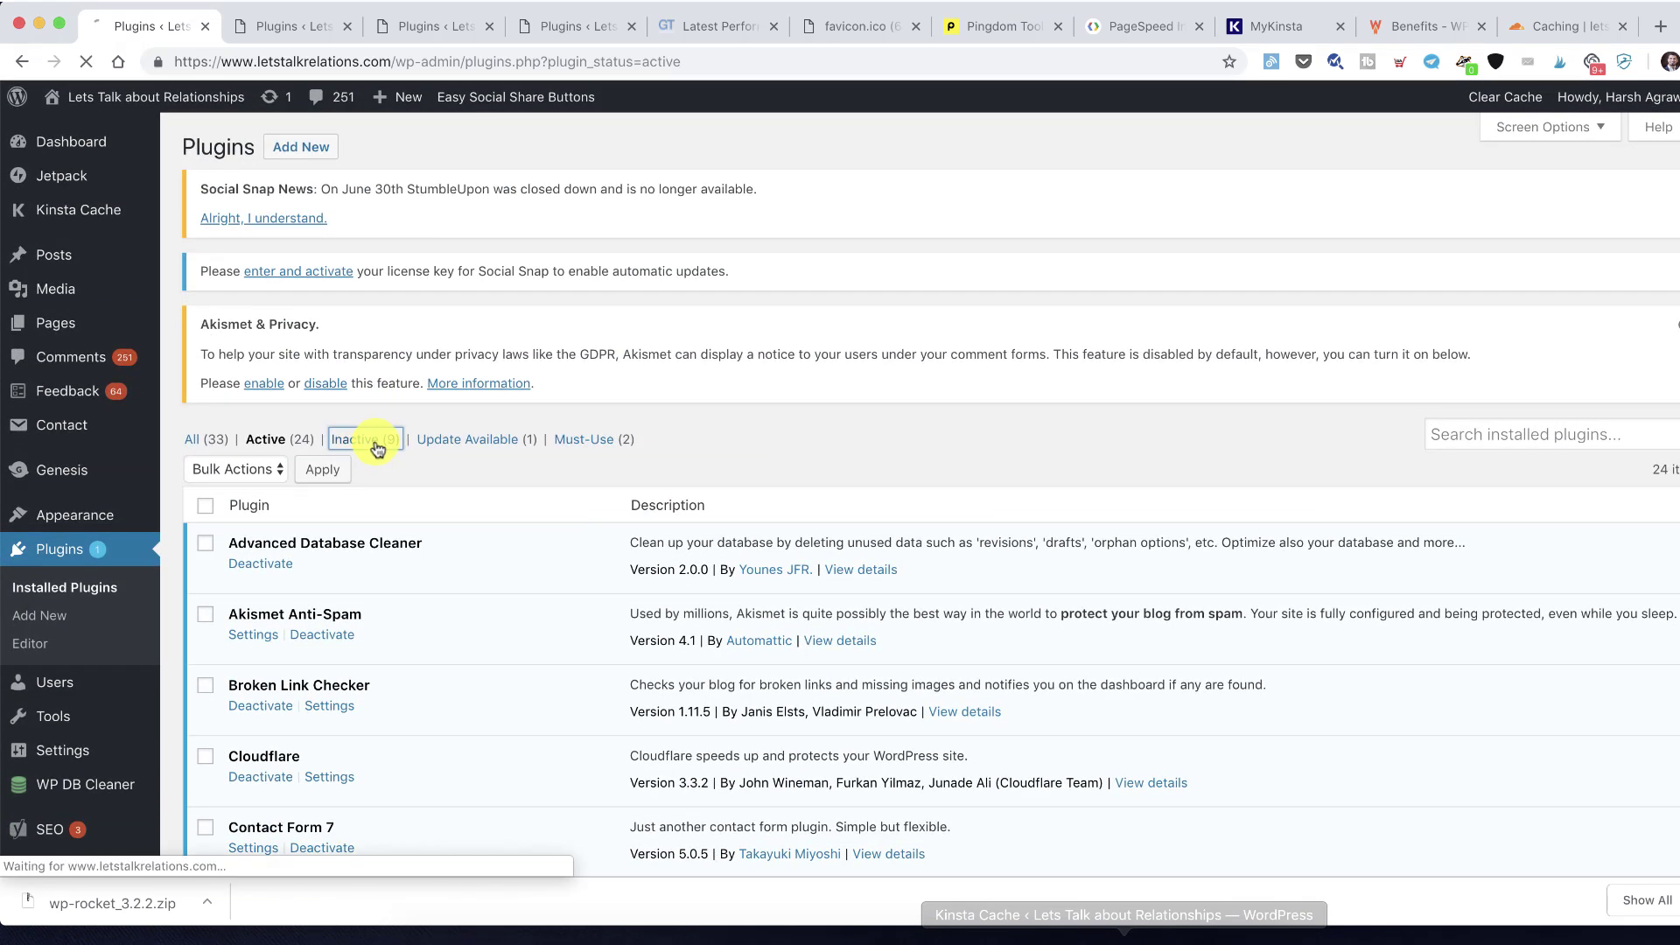
scroll(378, 446, down, 4)
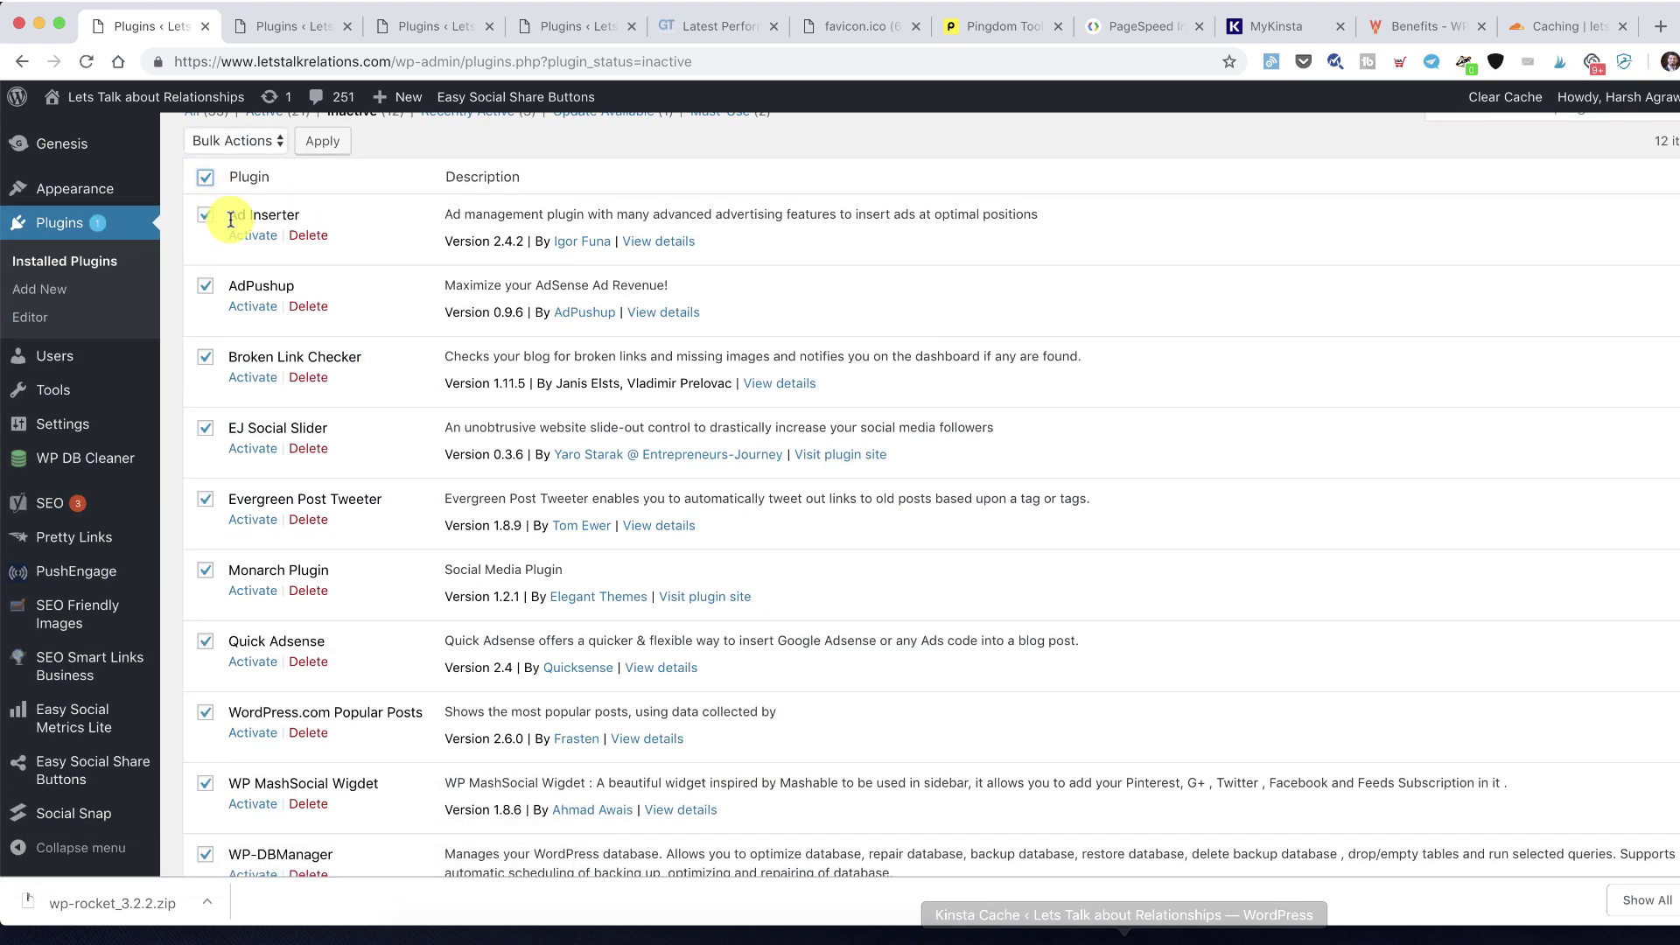
scroll(233, 341, down, 1)
click(205, 321)
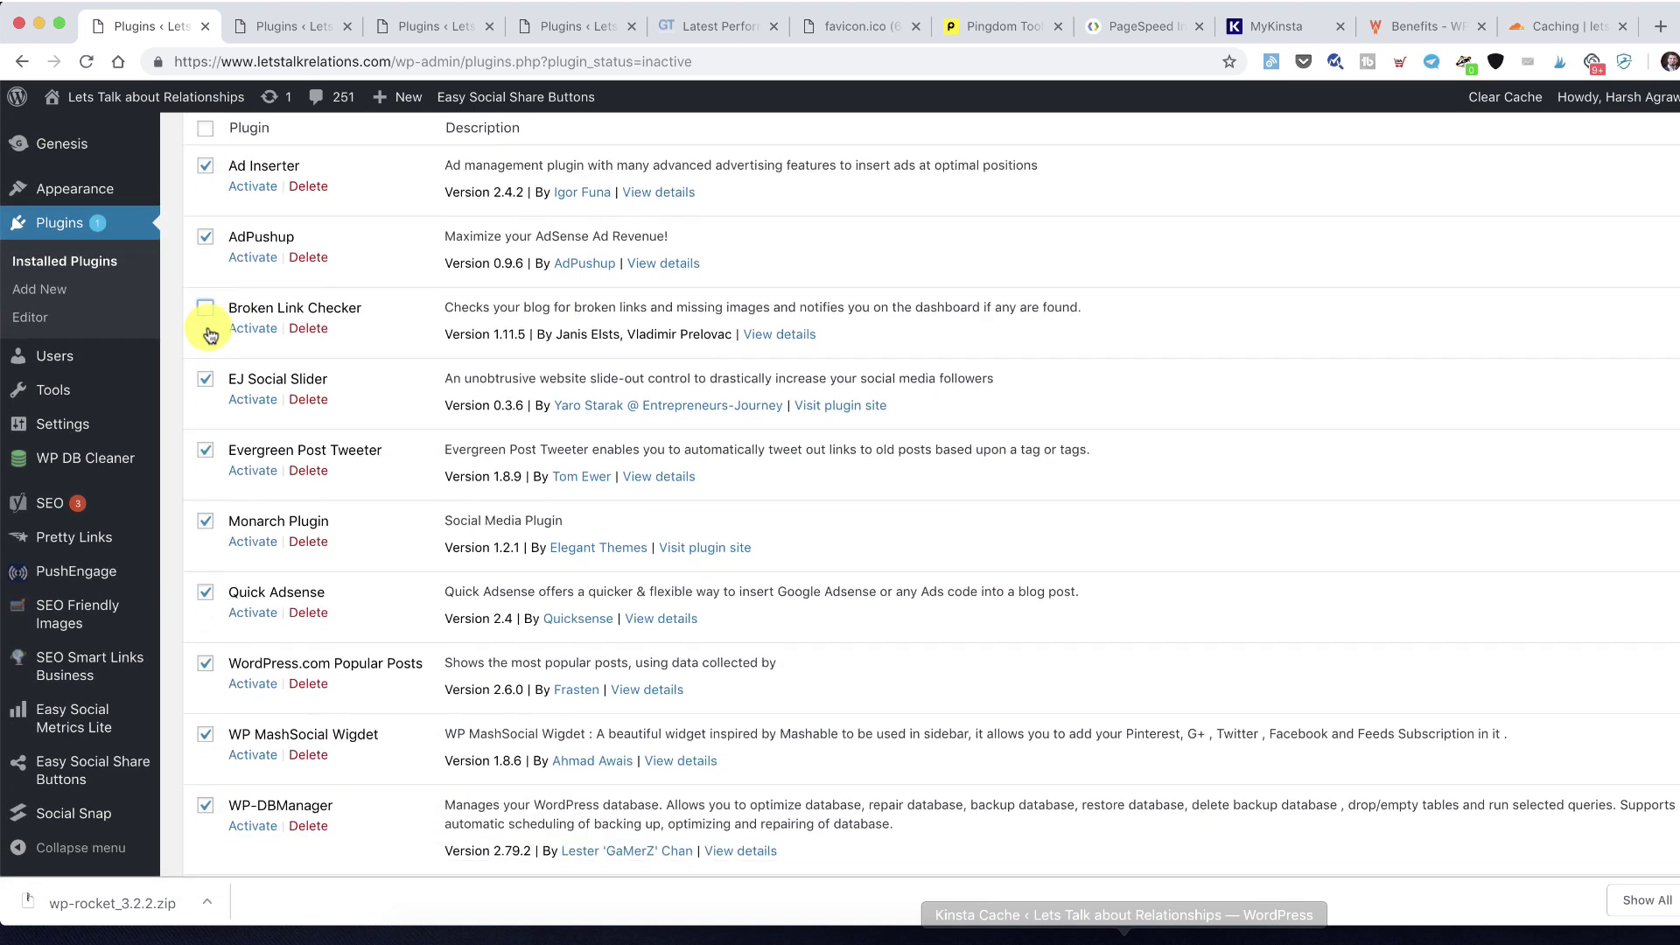
scroll(210, 335, down, 3)
scroll(225, 348, down, 4)
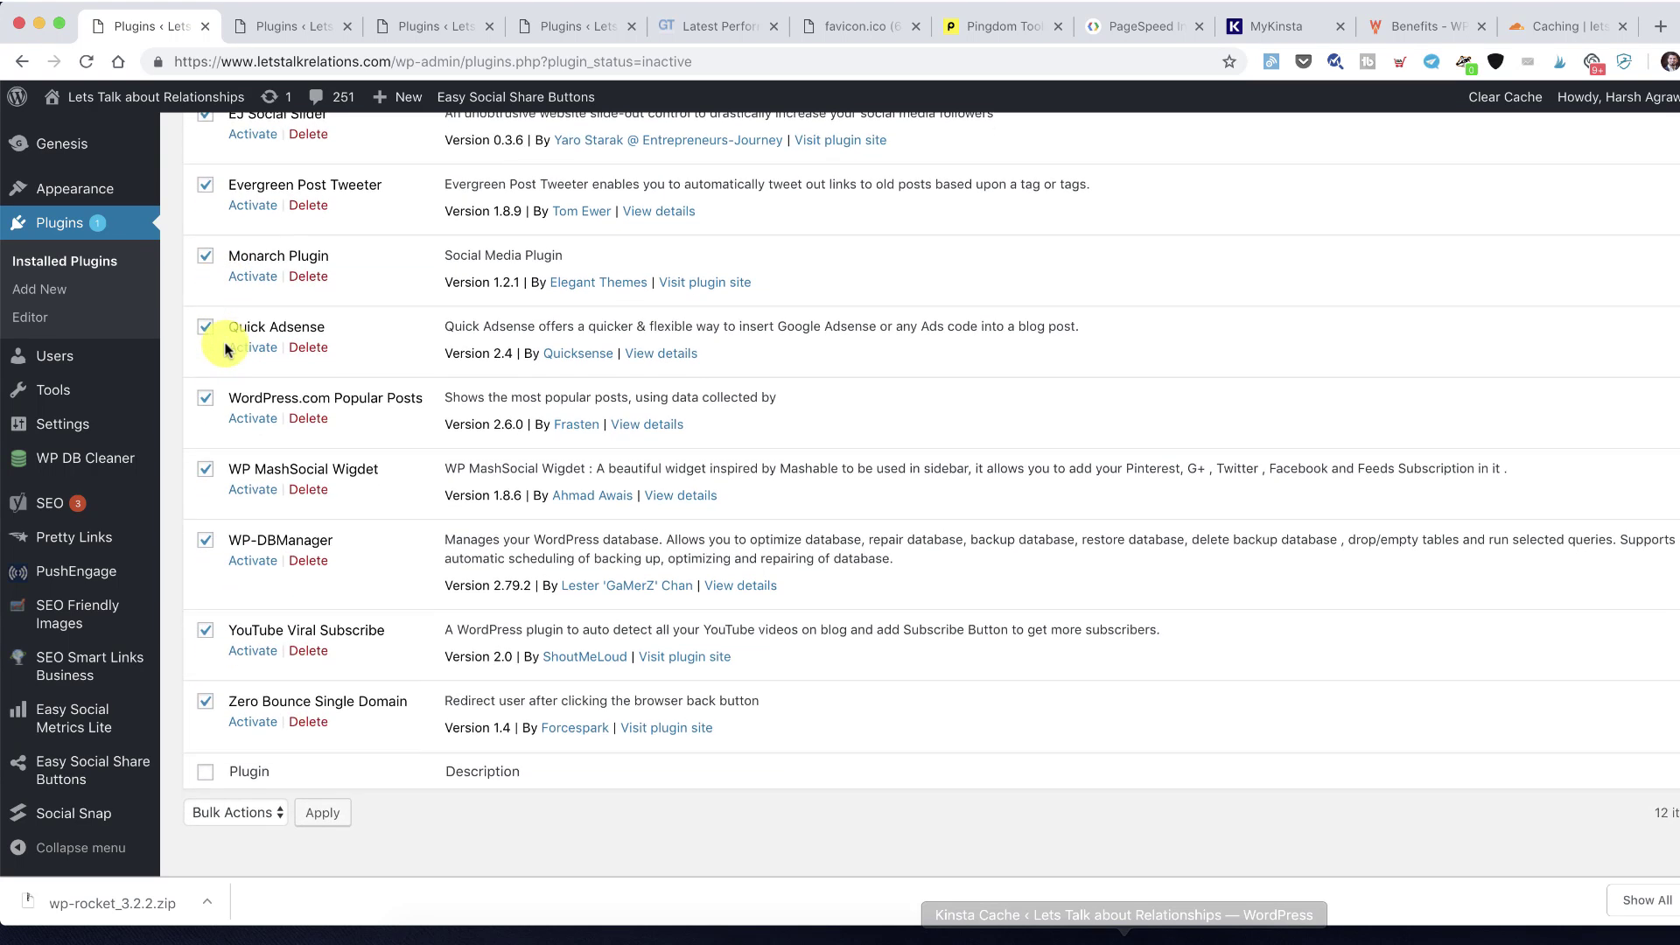
click(205, 612)
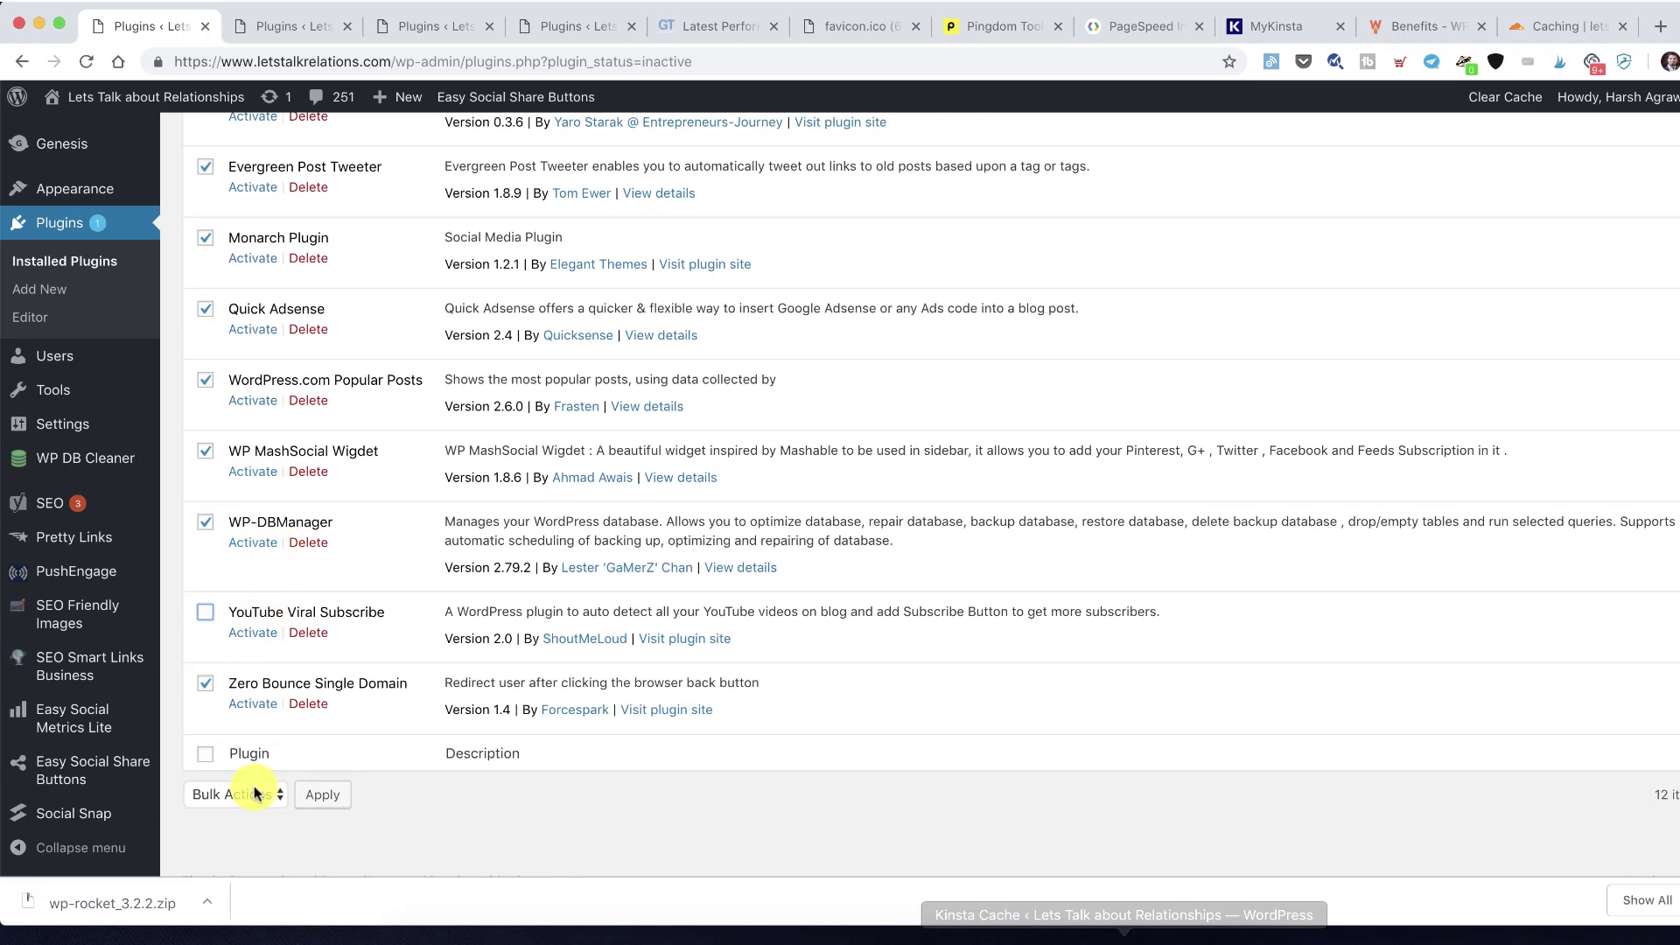
Exclude Zero Bounce Single Domain from the selection and bulk-delete the other selected inactive plugins
click(237, 794)
click(251, 847)
click(204, 683)
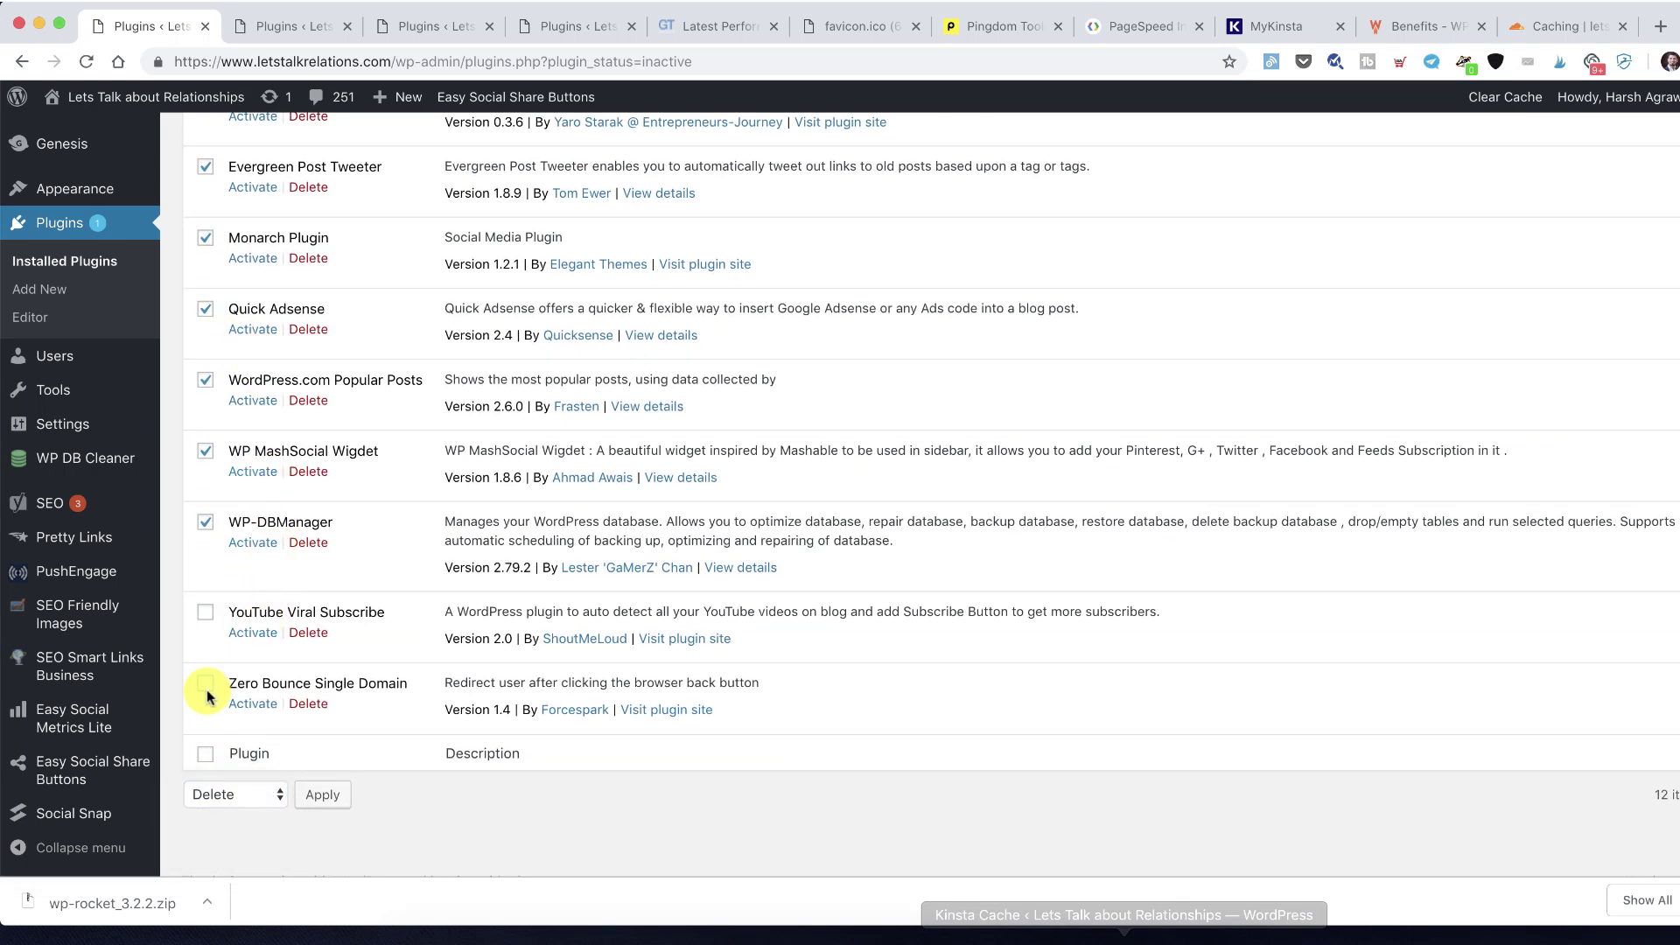
click(322, 794)
click(1015, 195)
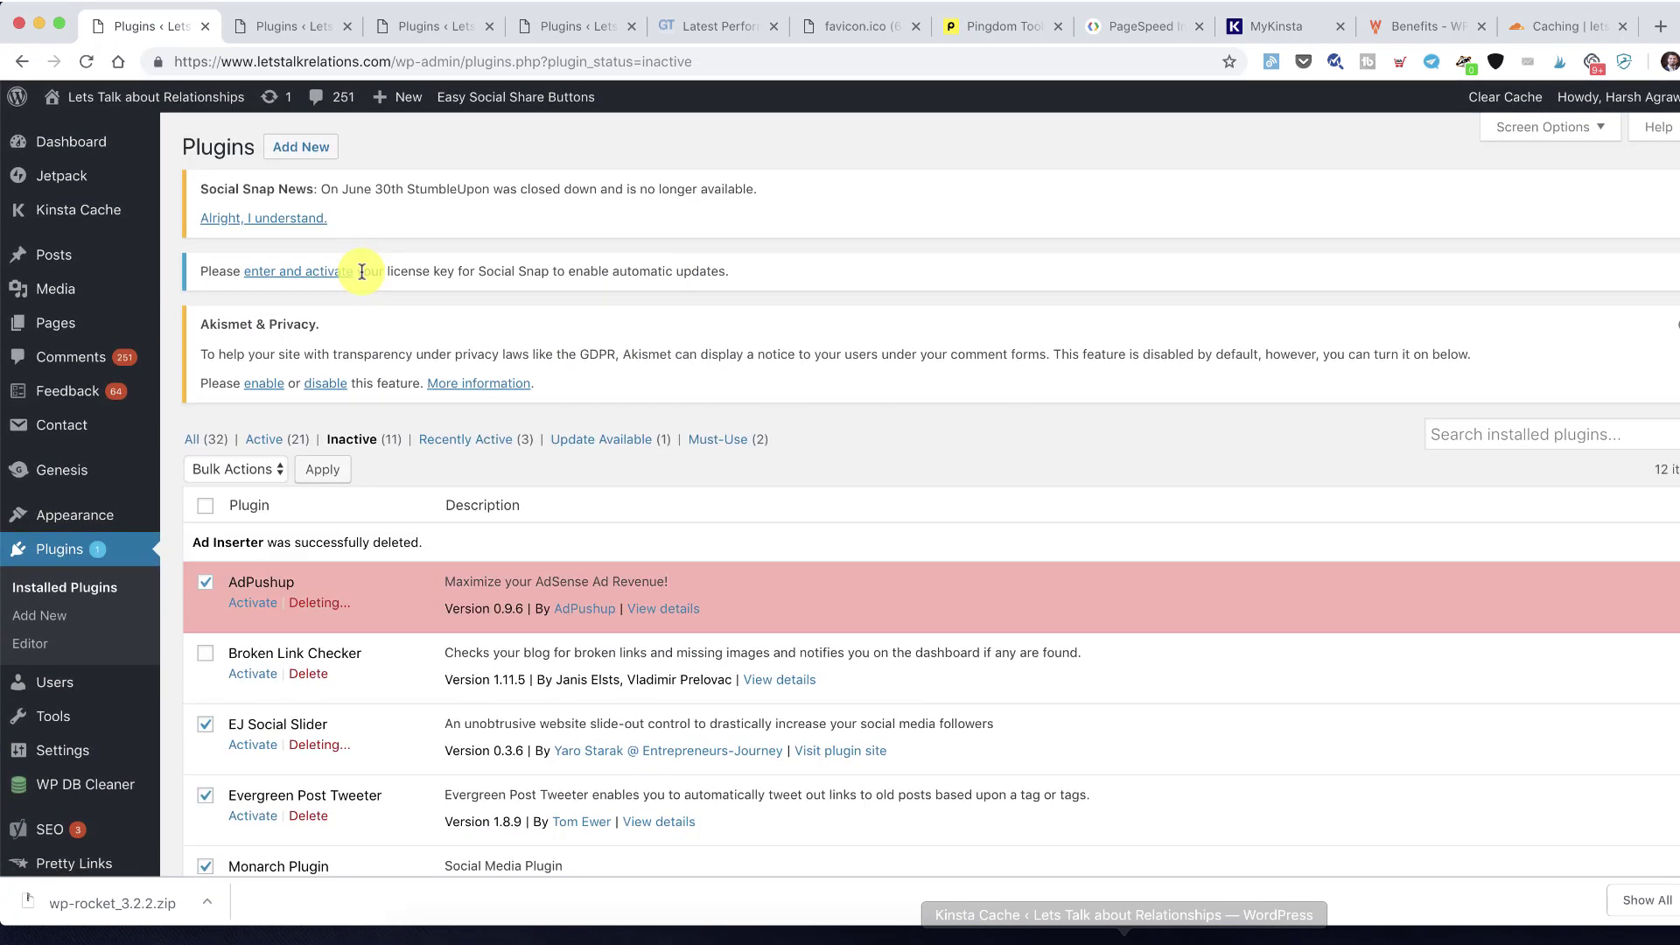
scroll(361, 271, down, 4)
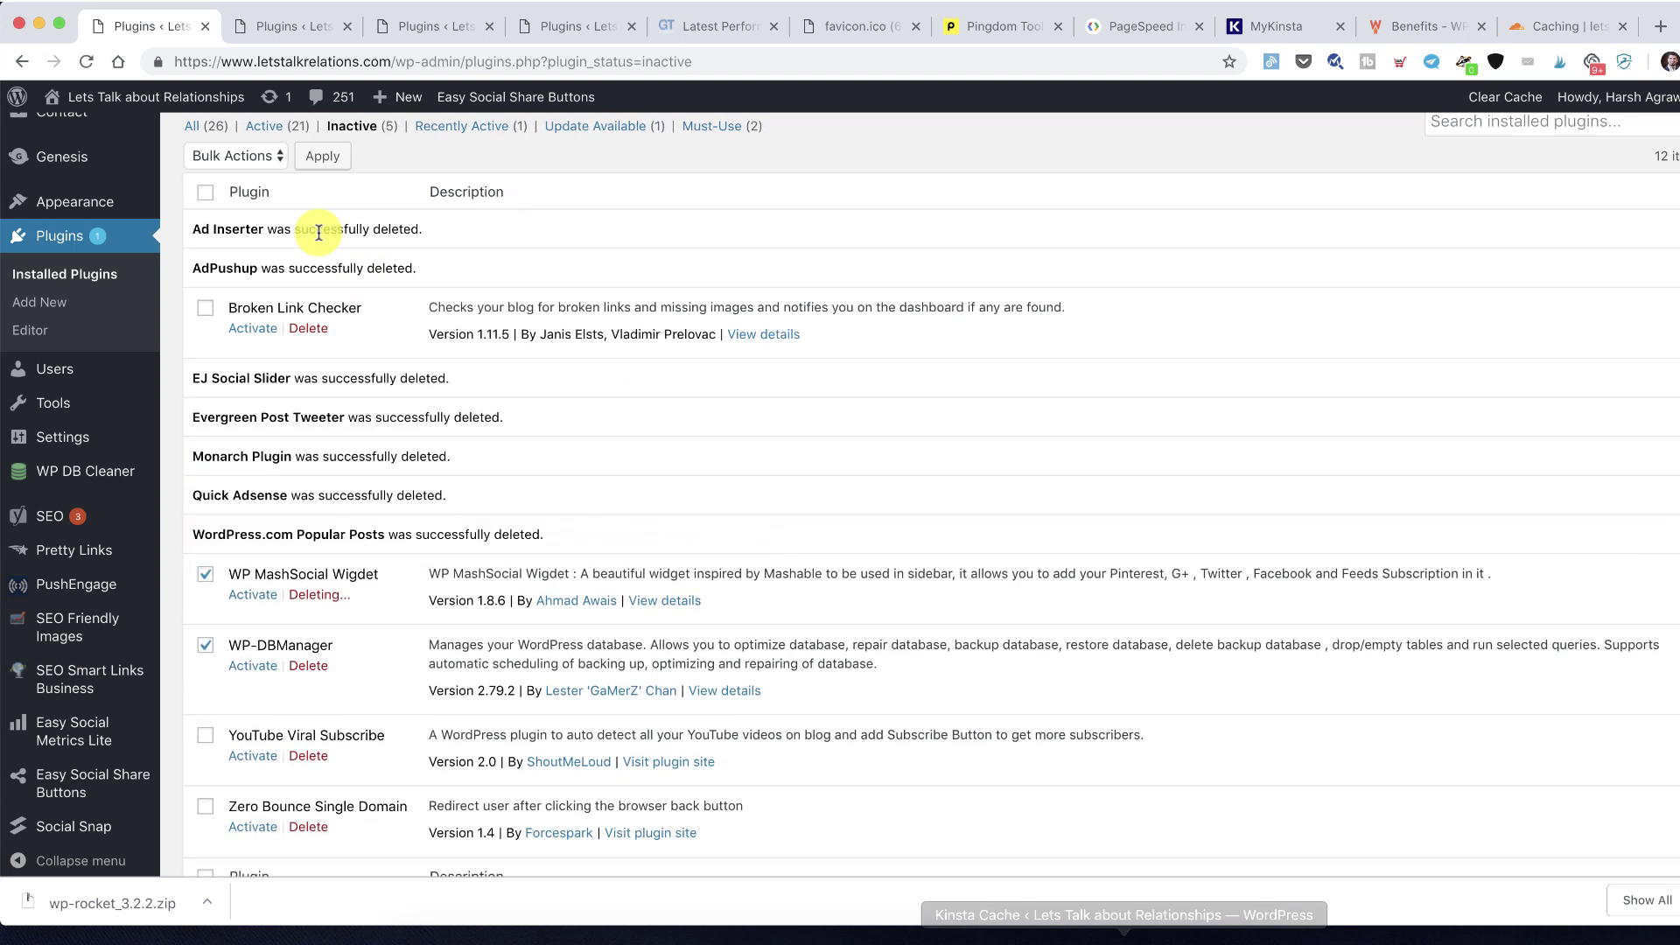
scroll(318, 229, up, 2)
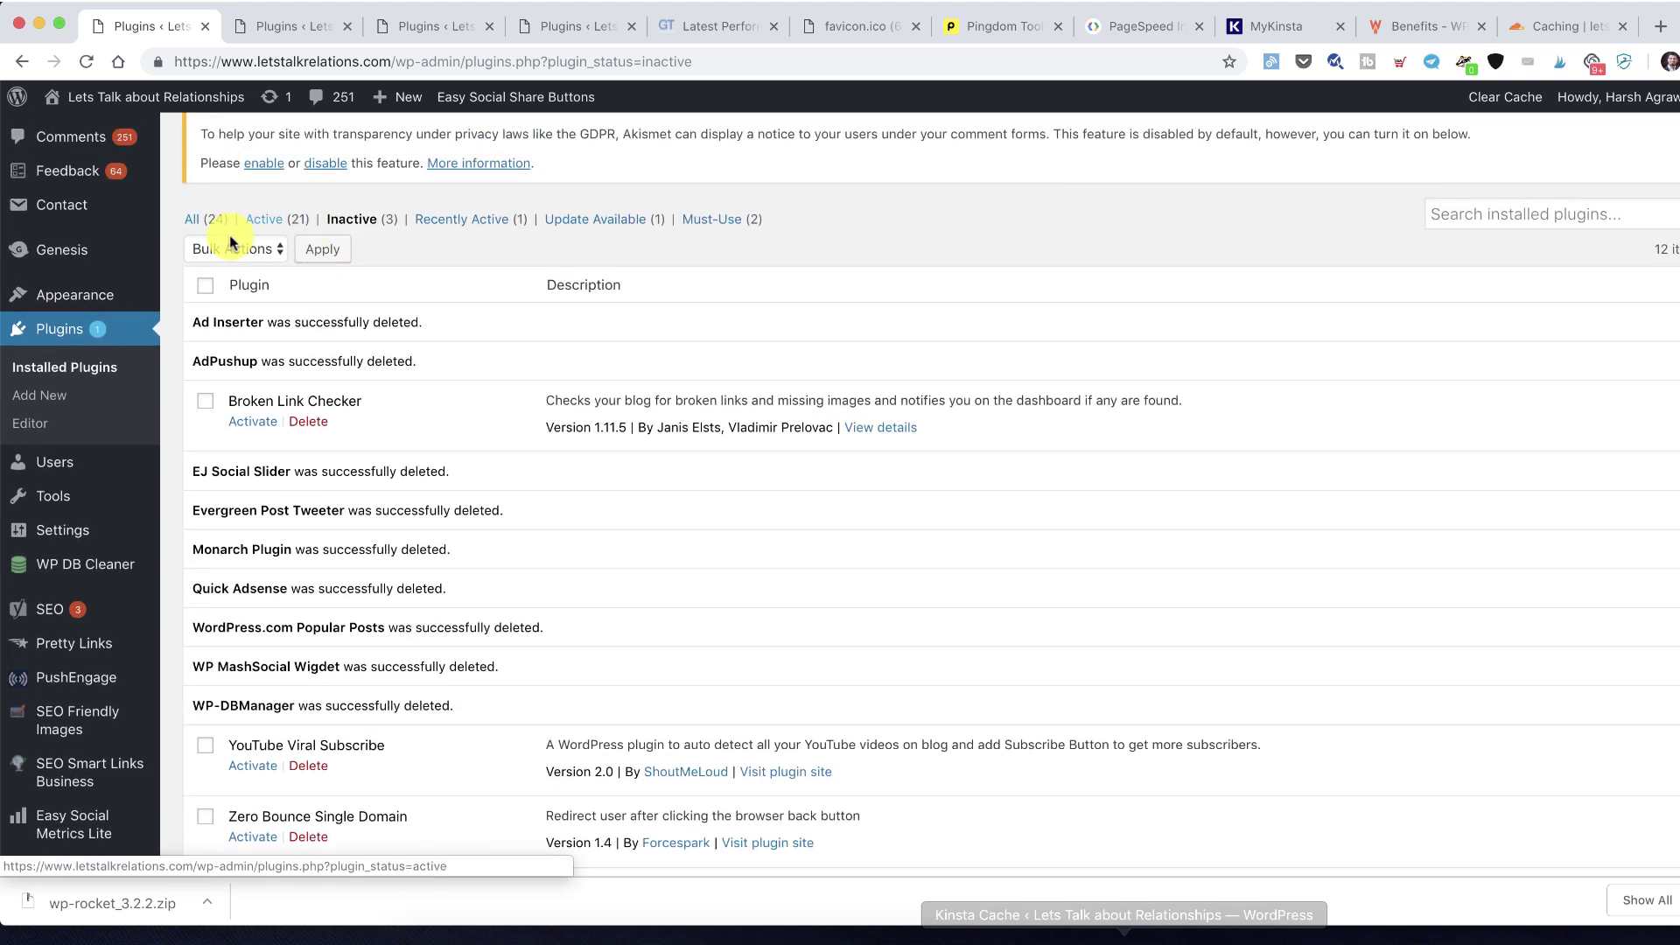
In WP DB Cleaner, select Revisions, Trash posts, Spam Comments, Orphan Commentmeta and Dashboard Transient Feed for general clean-up
click(126, 566)
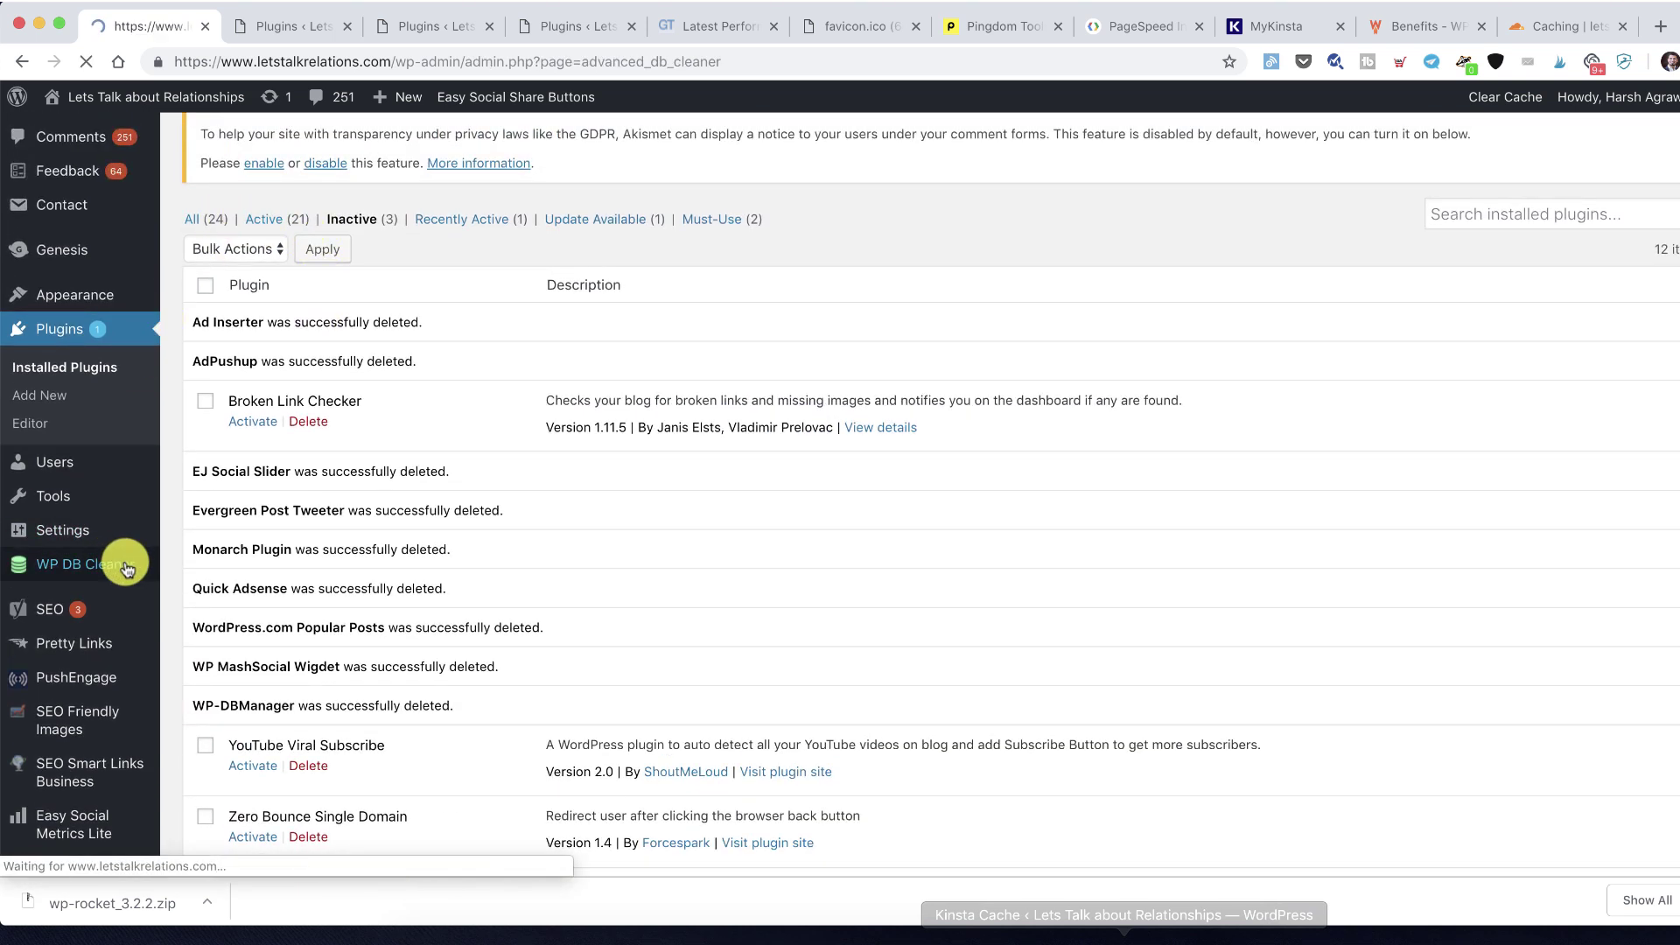
scroll(340, 395, down, 5)
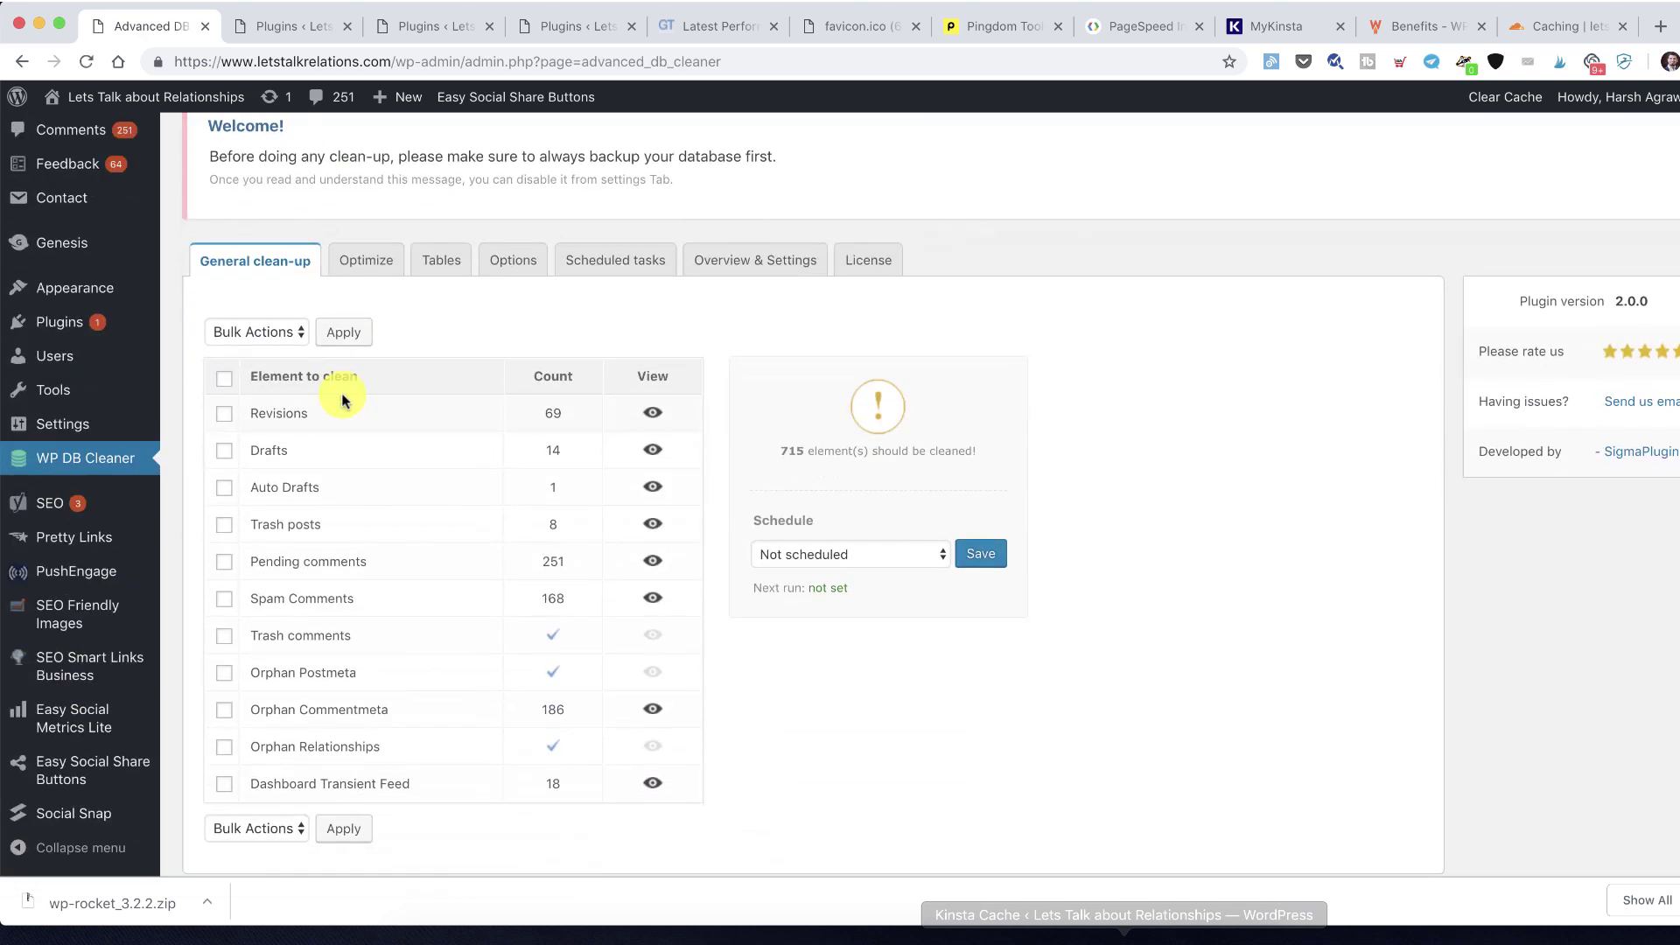
click(225, 416)
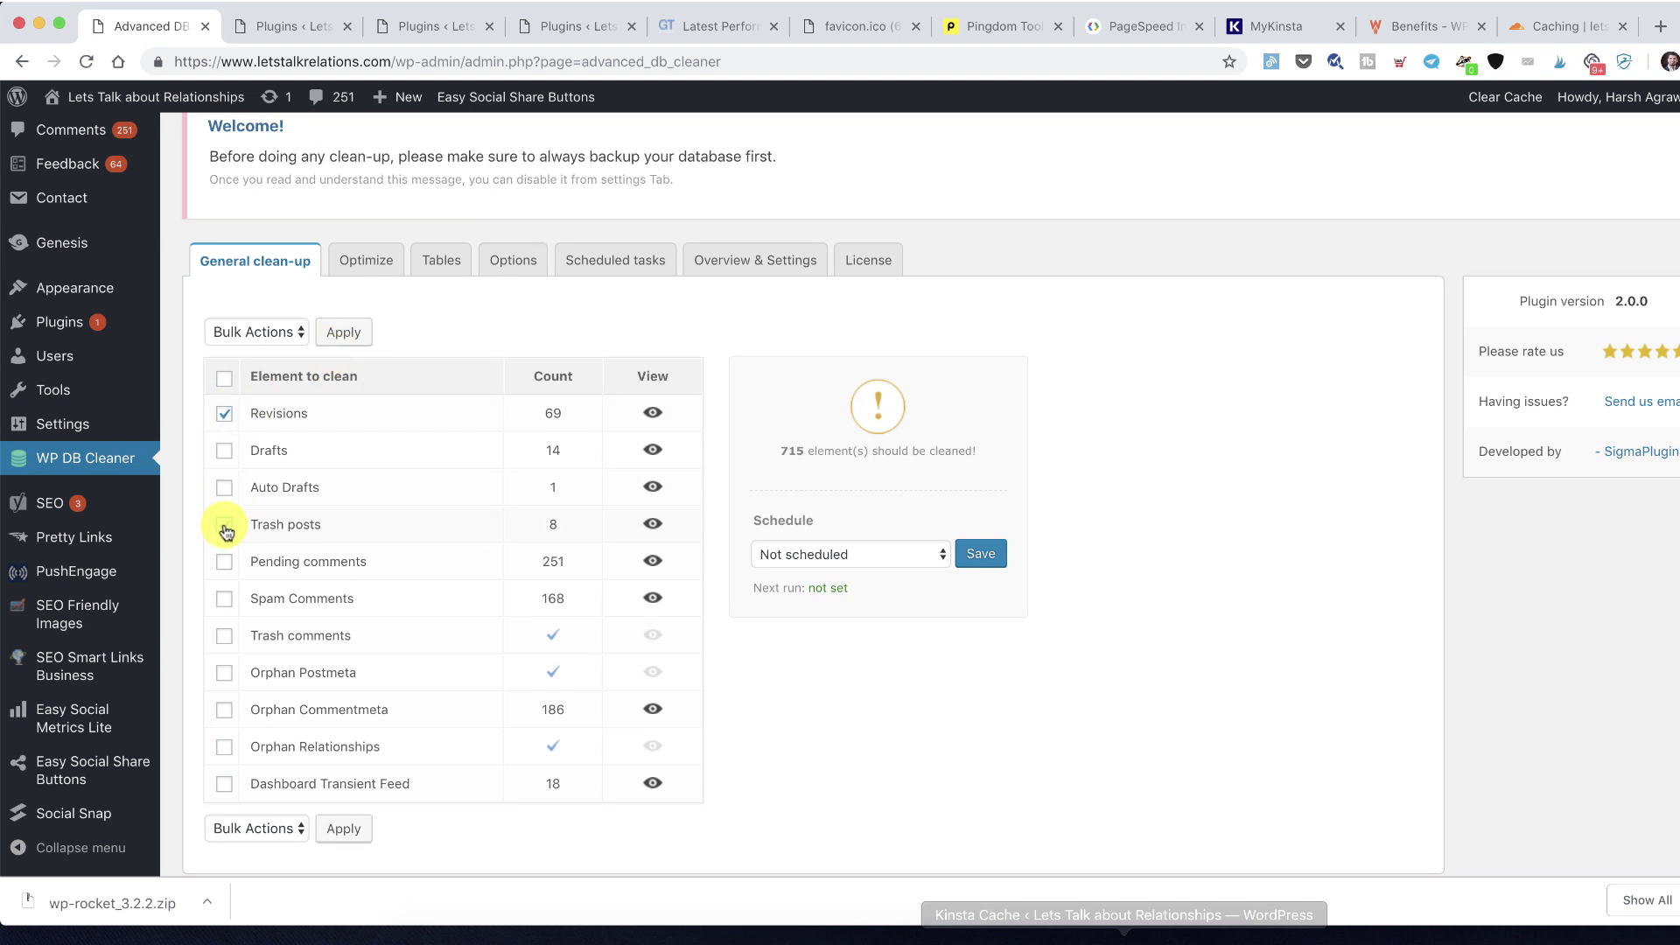
click(224, 525)
click(225, 599)
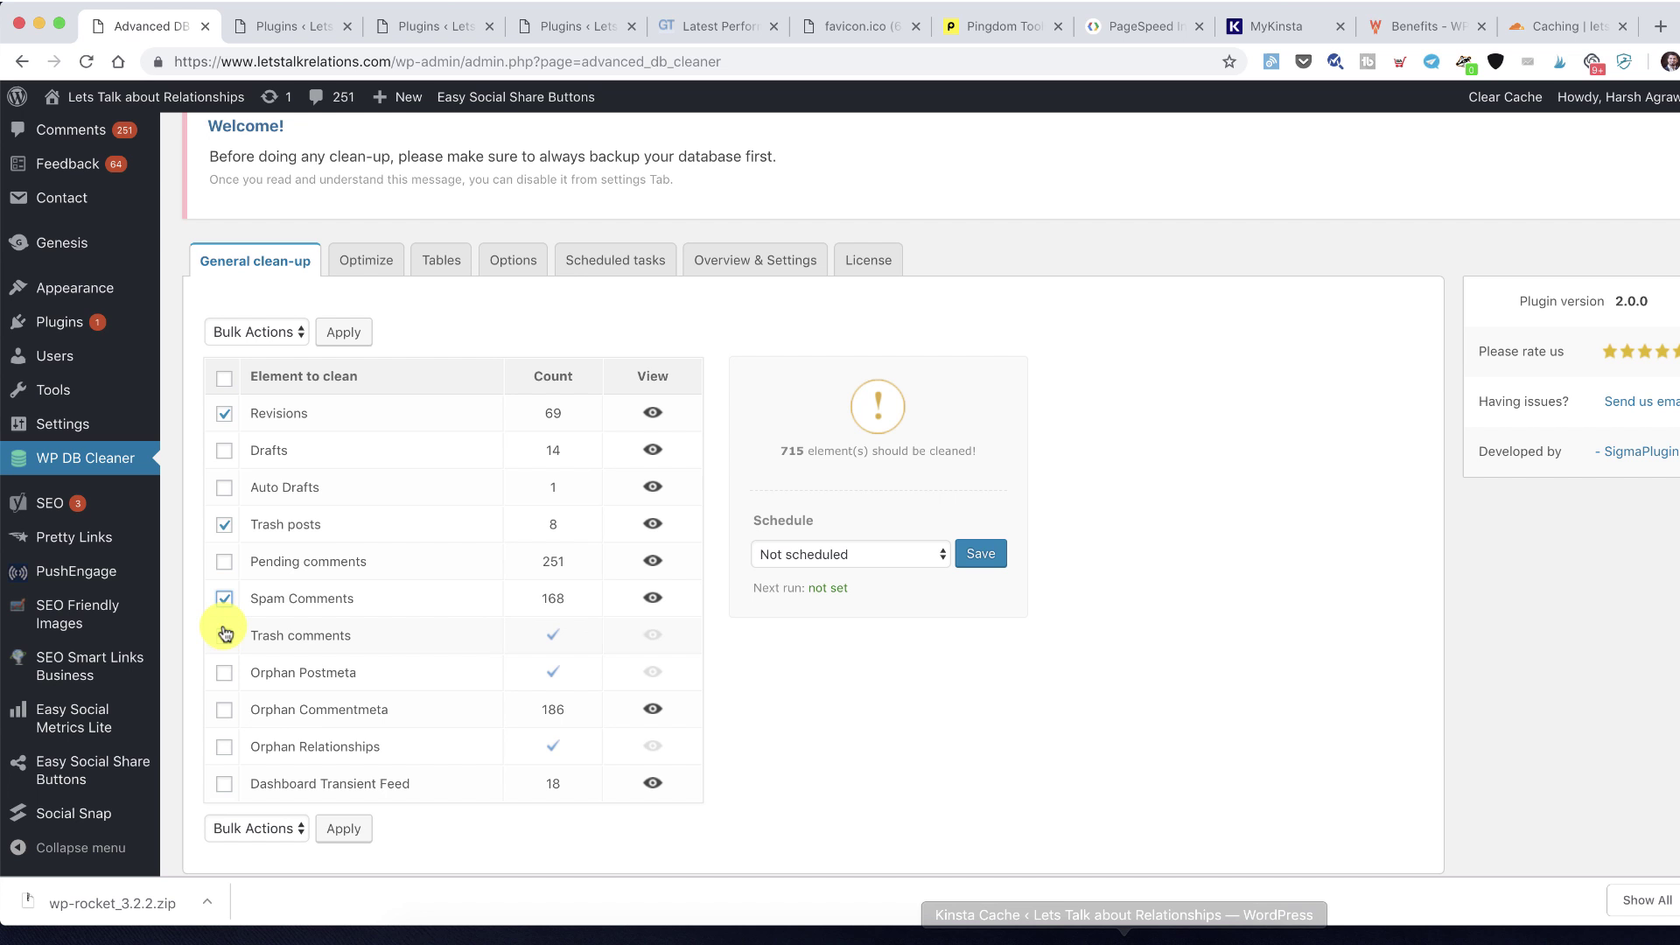
click(224, 711)
scroll(237, 727, down, 2)
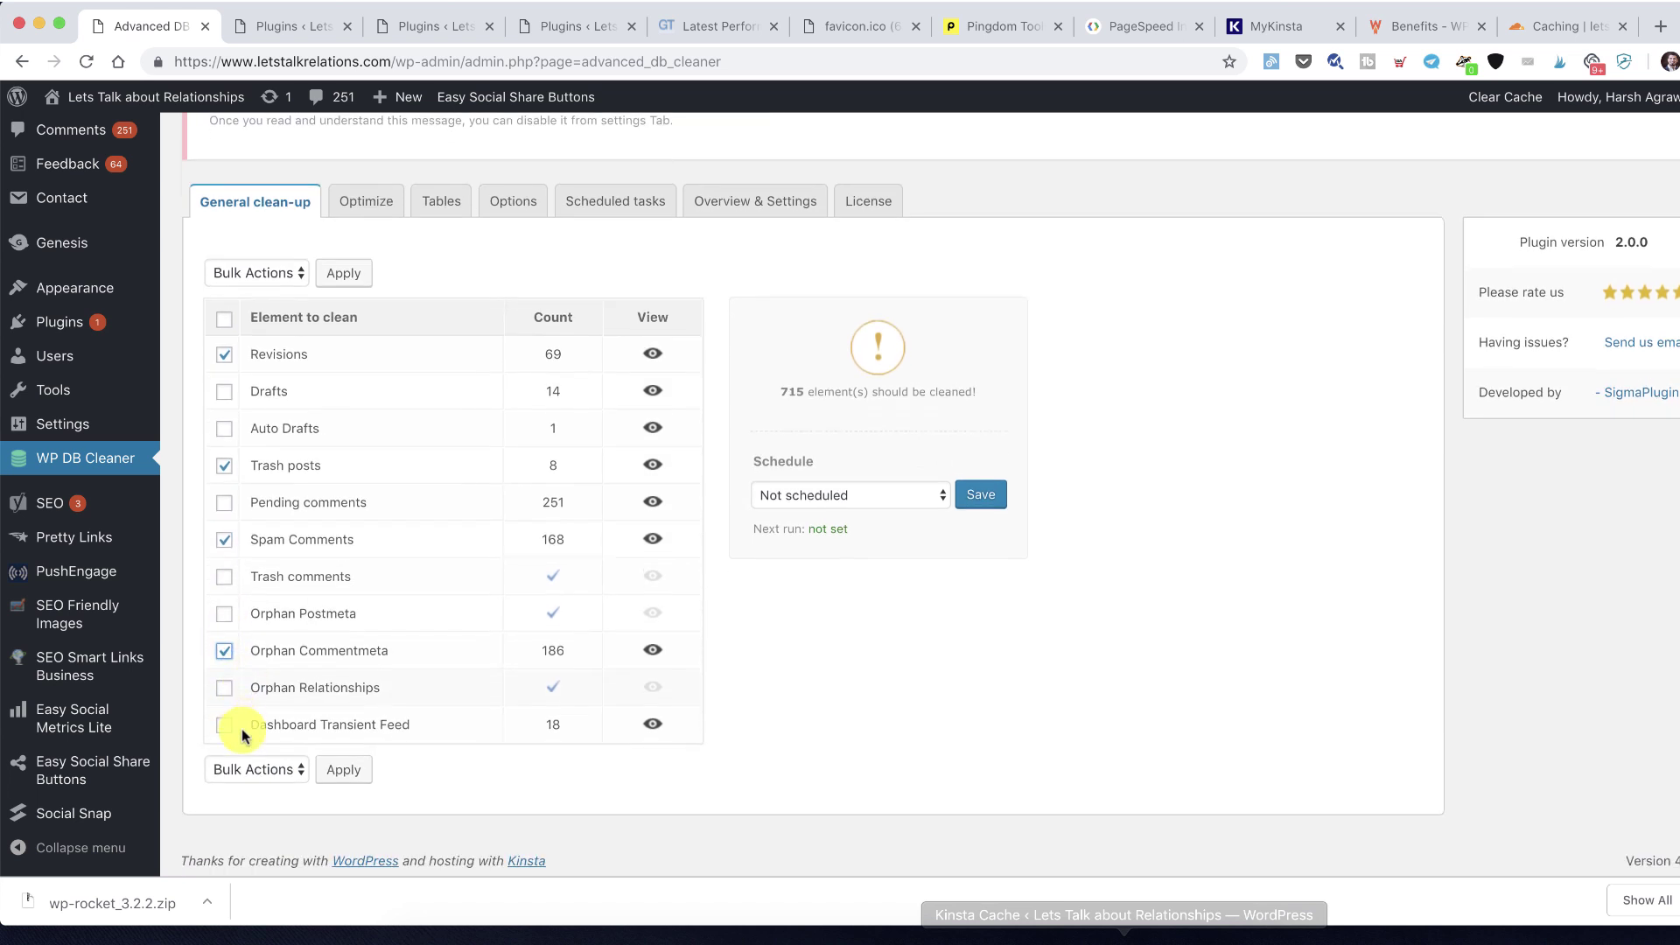
click(226, 724)
Run the Clean bulk action on the selected database elements and confirm the irreversible operation
click(255, 764)
click(249, 781)
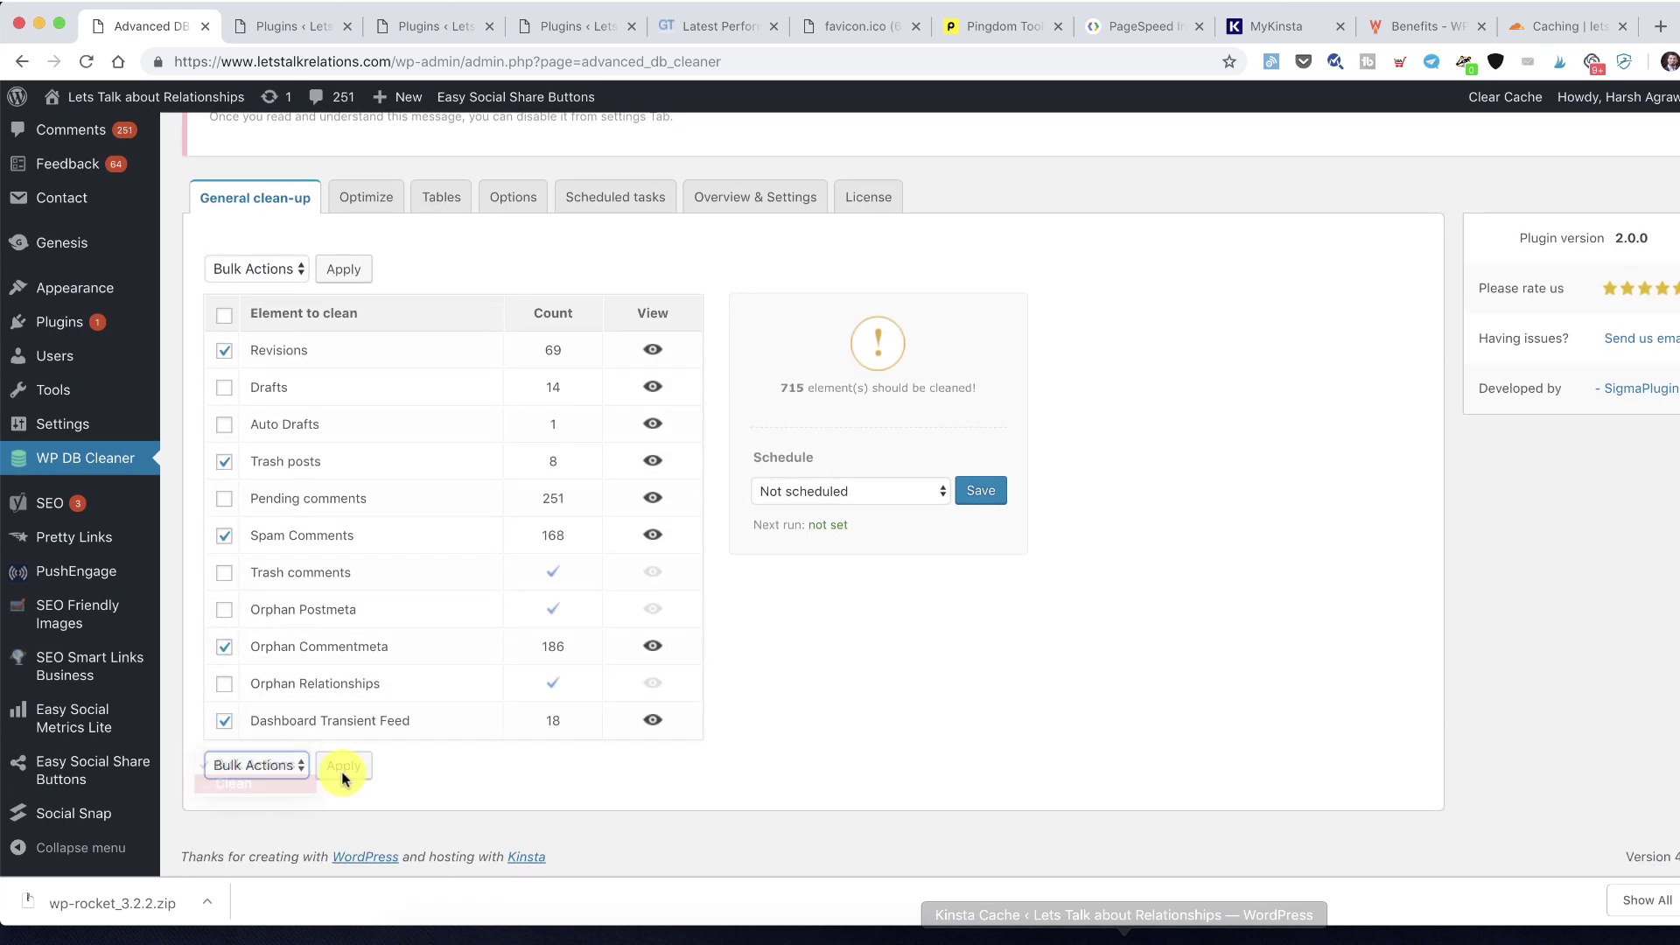
click(342, 768)
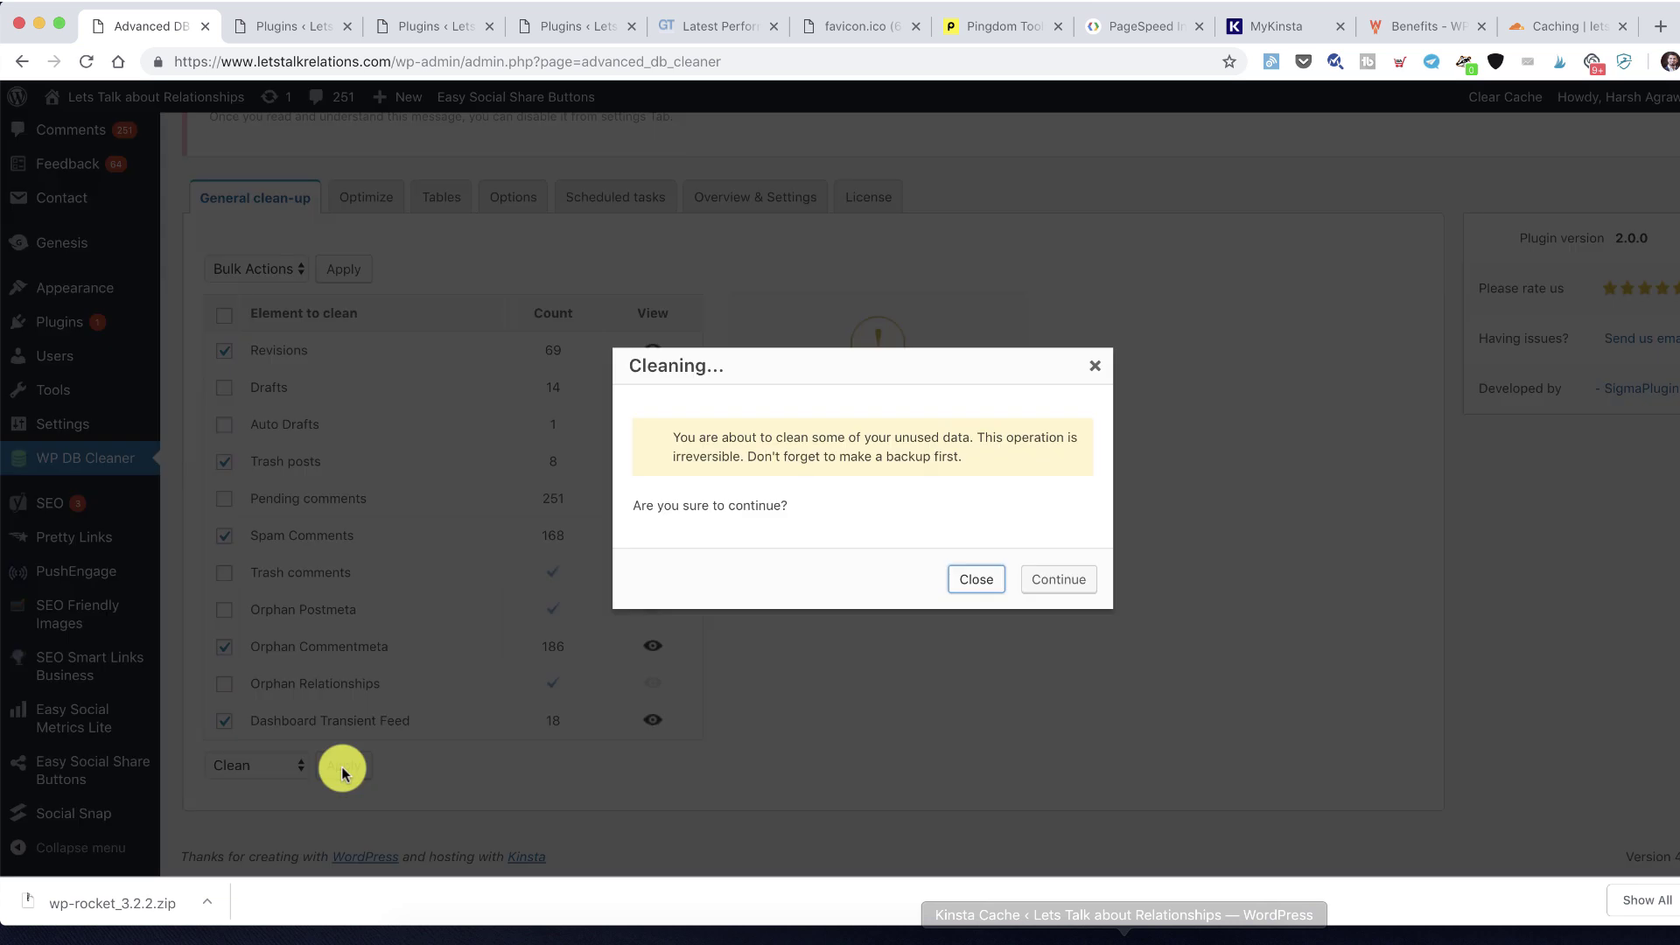
click(1060, 578)
scroll(306, 573, down, 3)
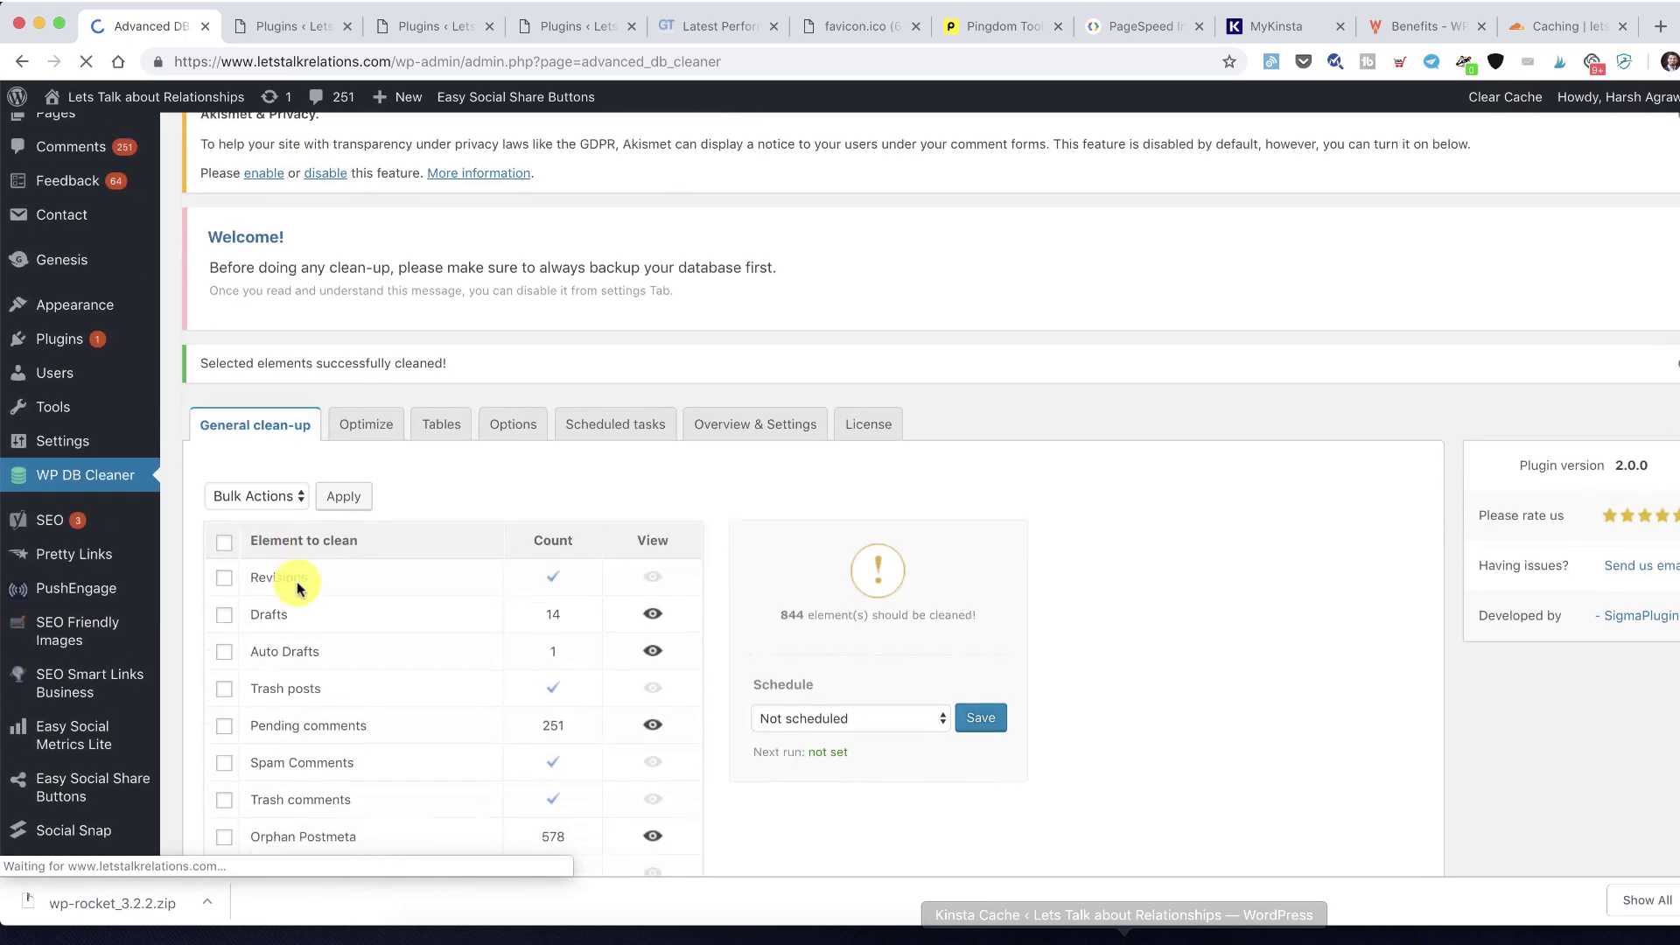
scroll(359, 393, down, 2)
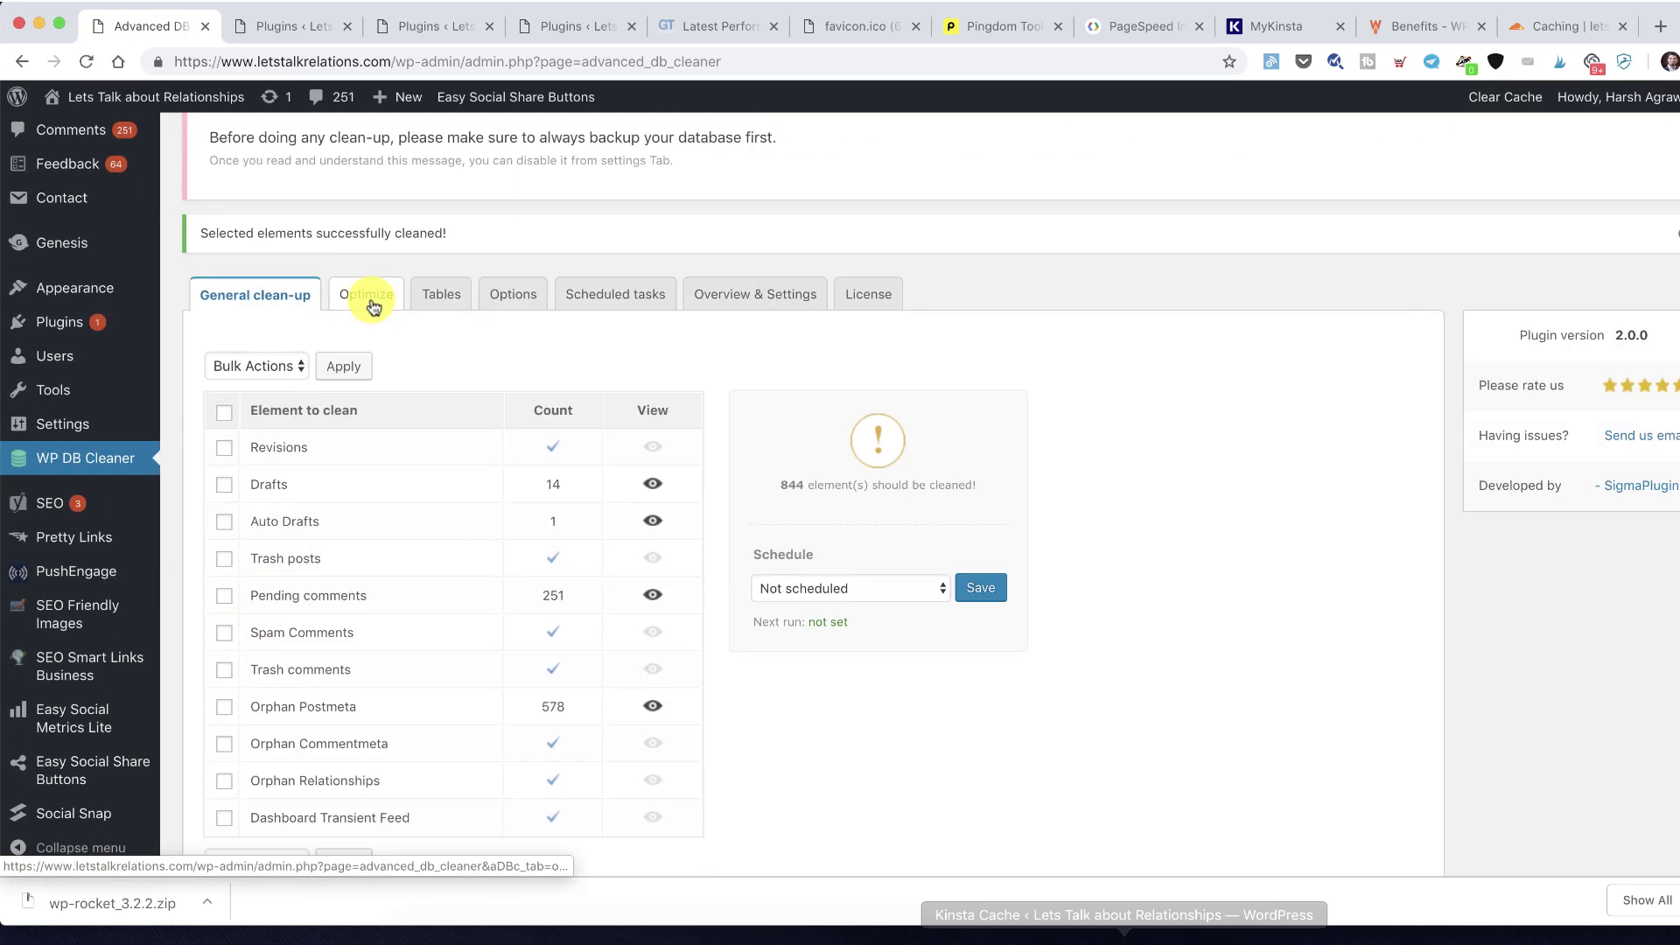
Check the database's table optimization status and start detecting orphan tables
click(372, 306)
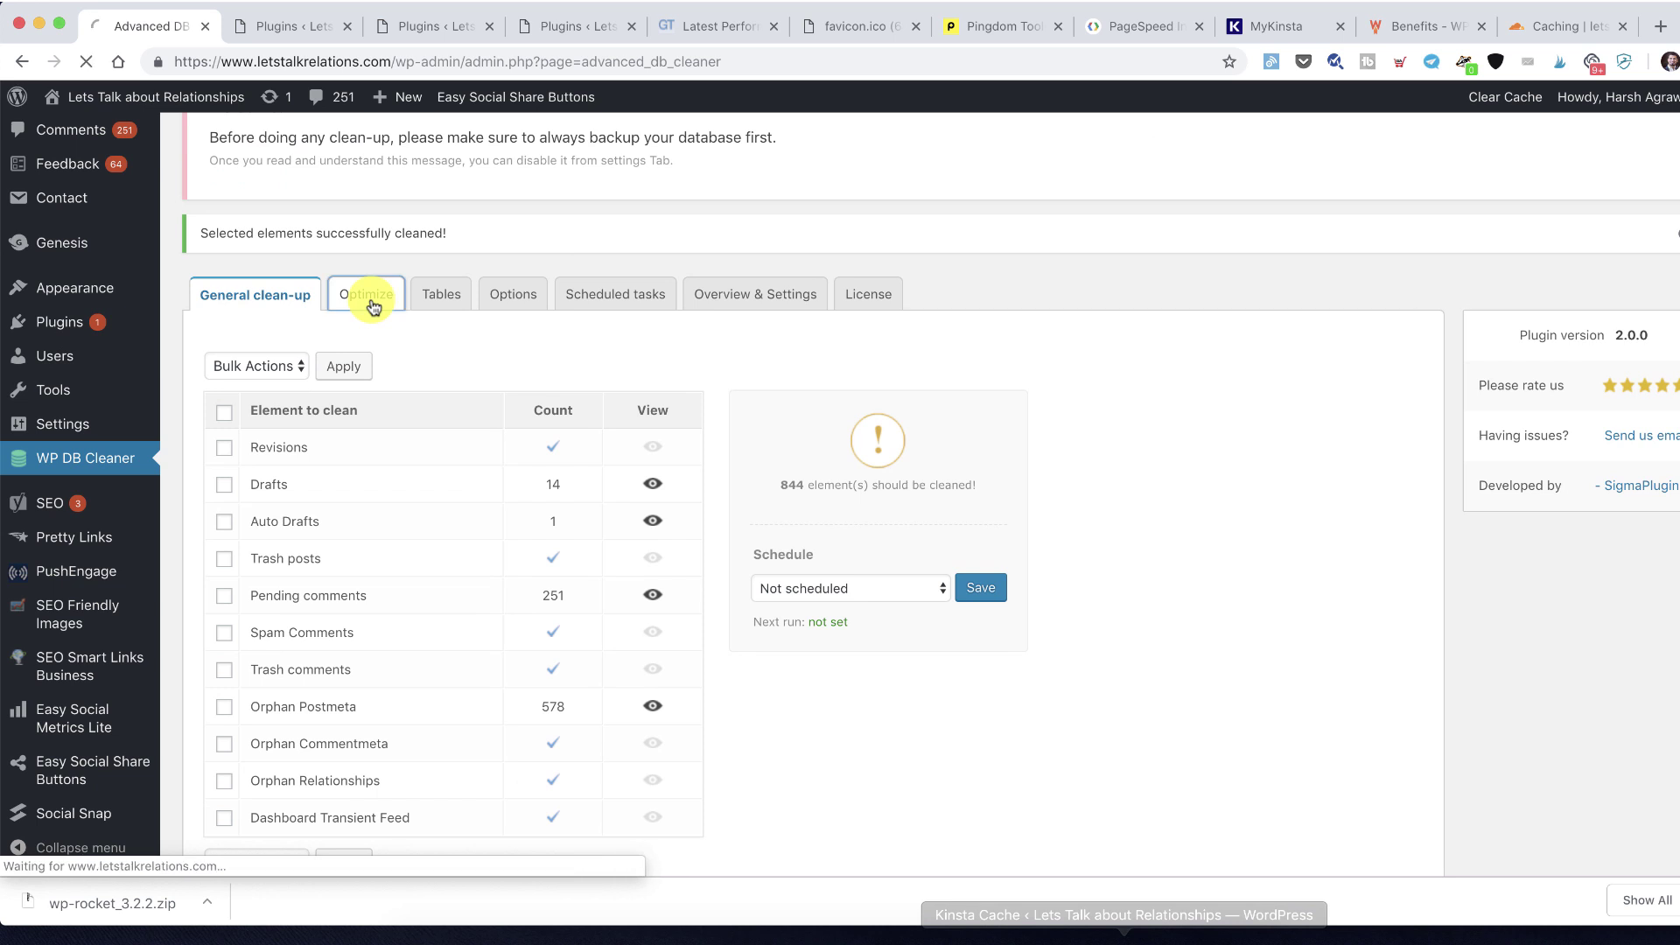
scroll(437, 324, down, 3)
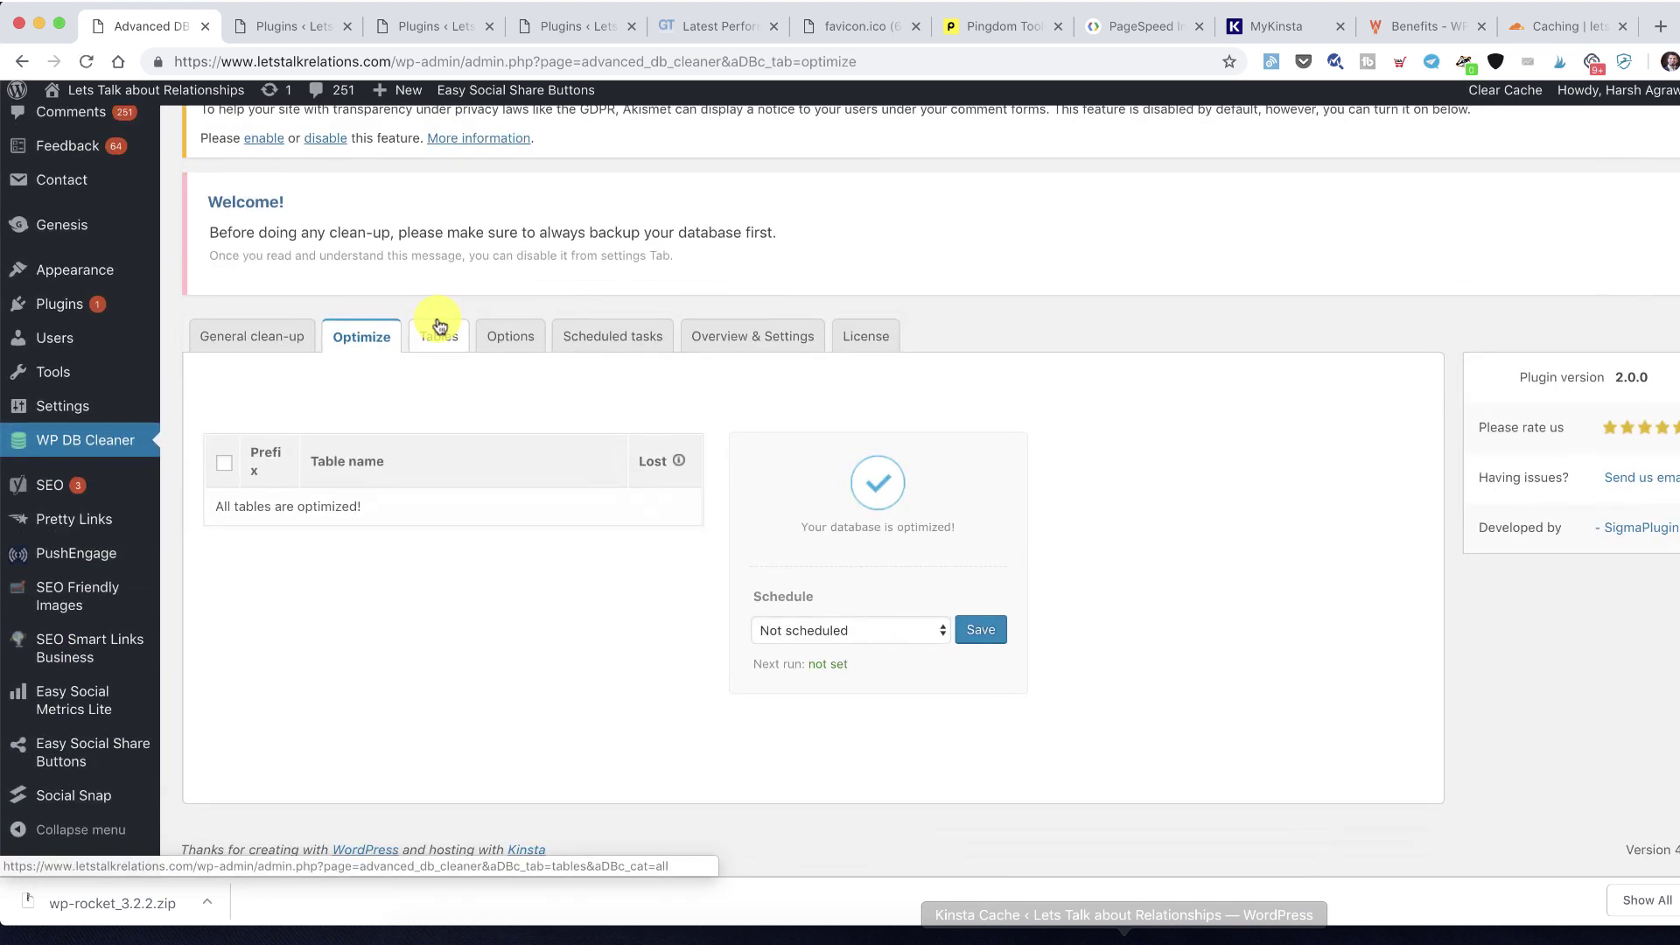
click(441, 345)
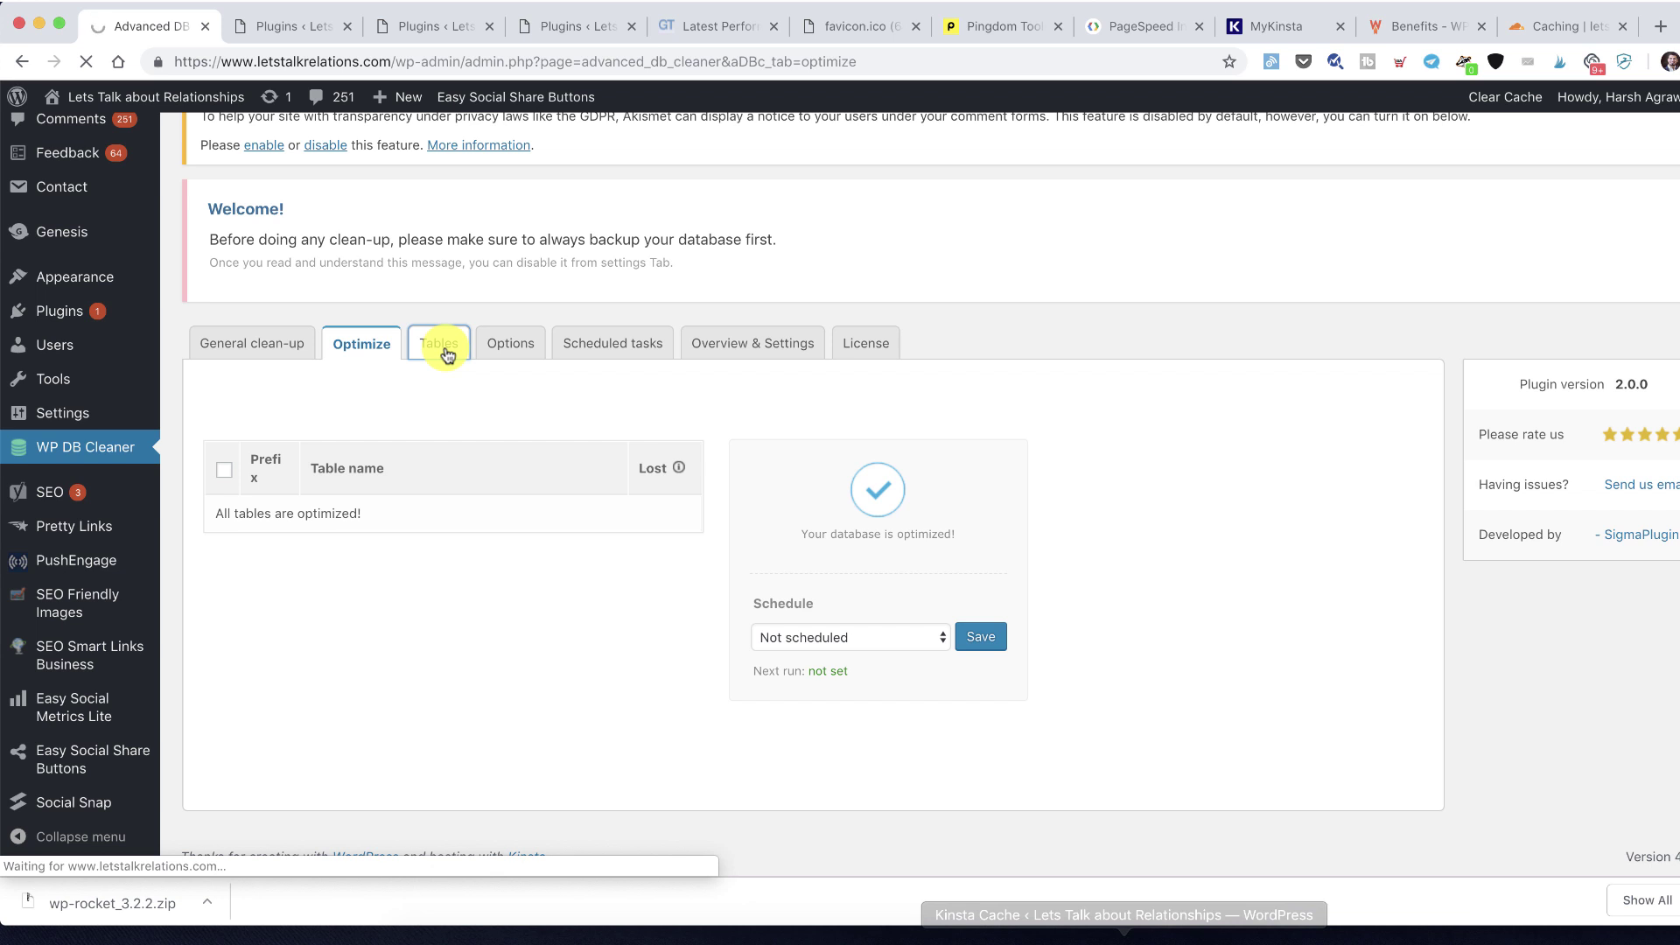
scroll(481, 589, down, 5)
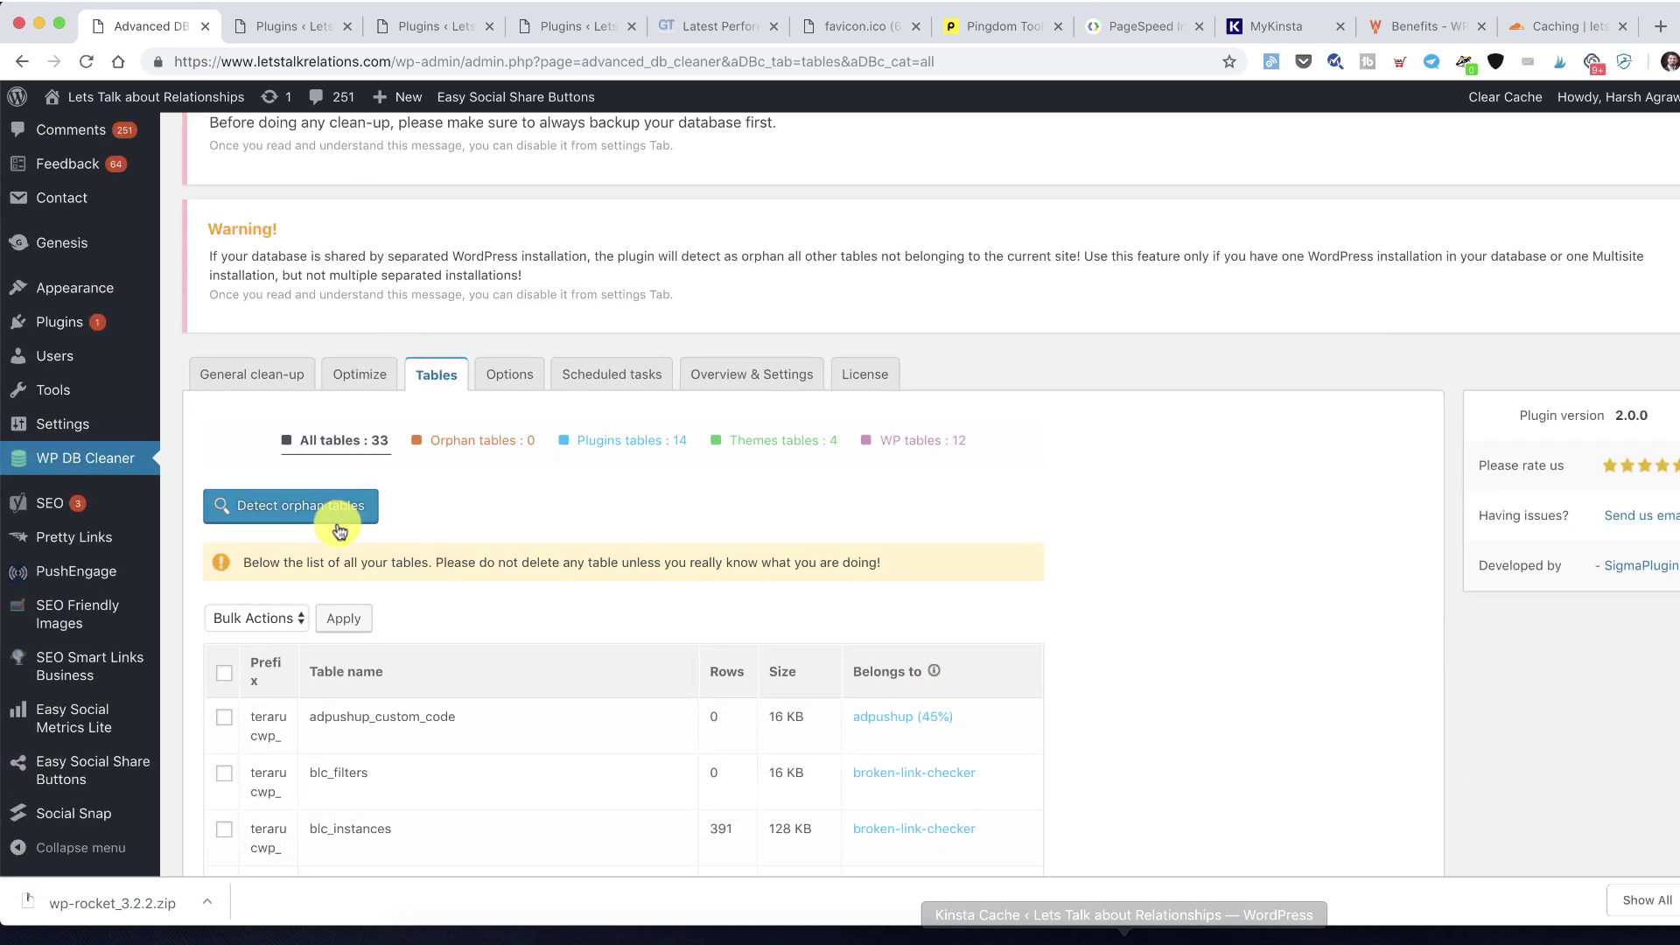
click(337, 522)
scroll(525, 525, down, 3)
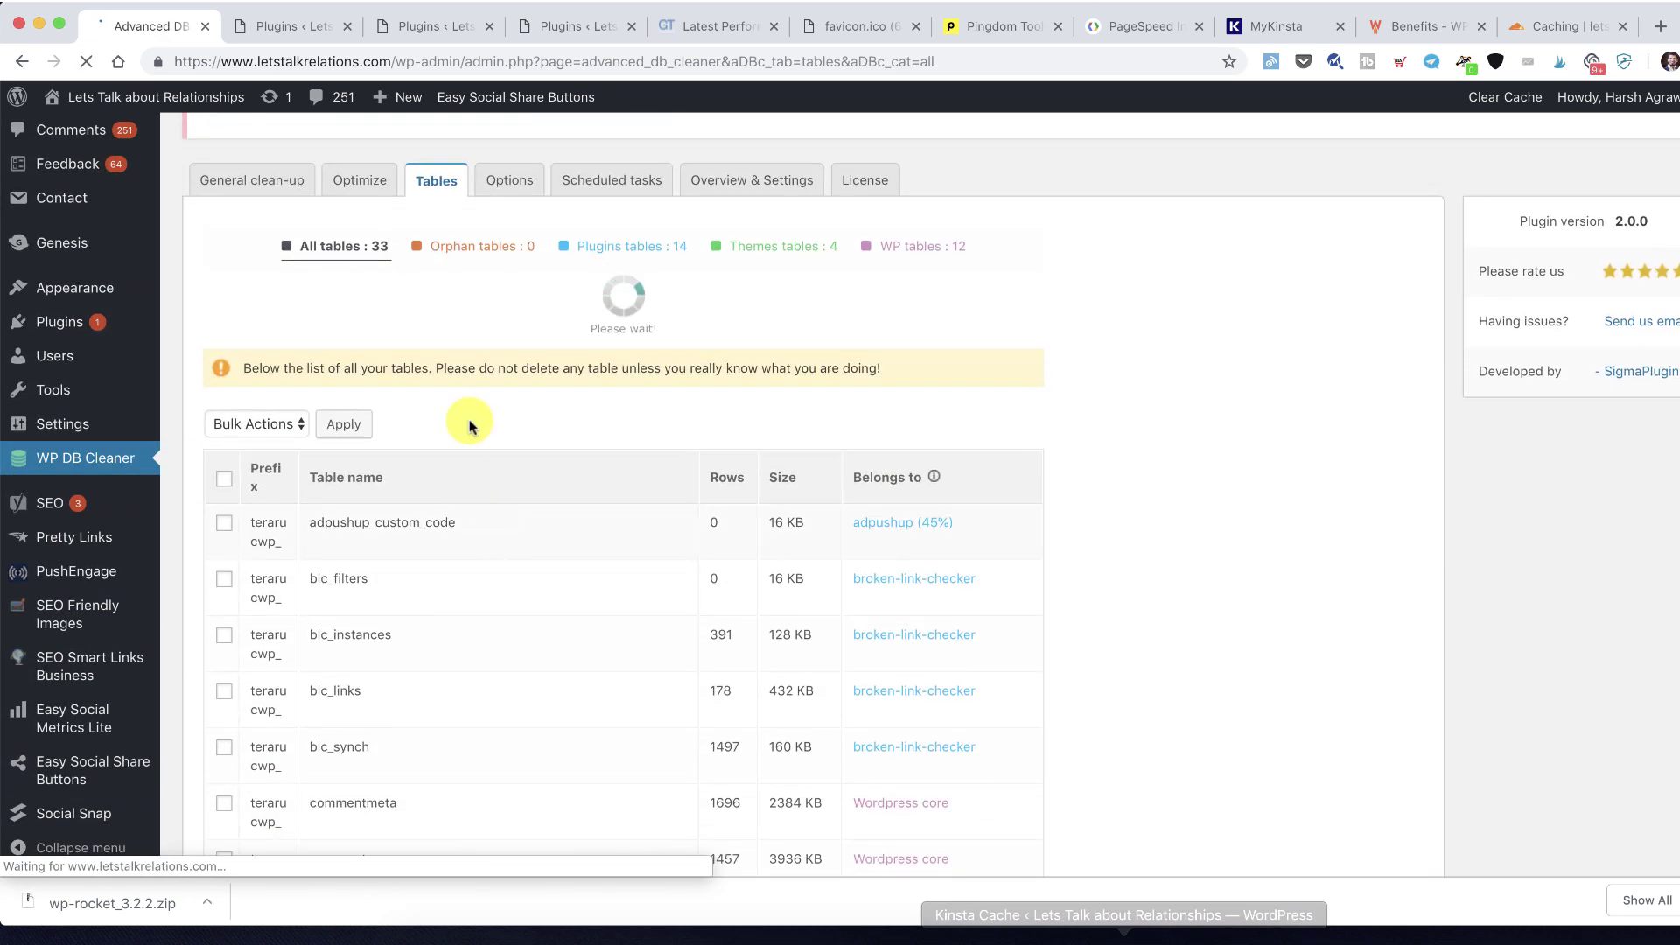
scroll(531, 385, down, 3)
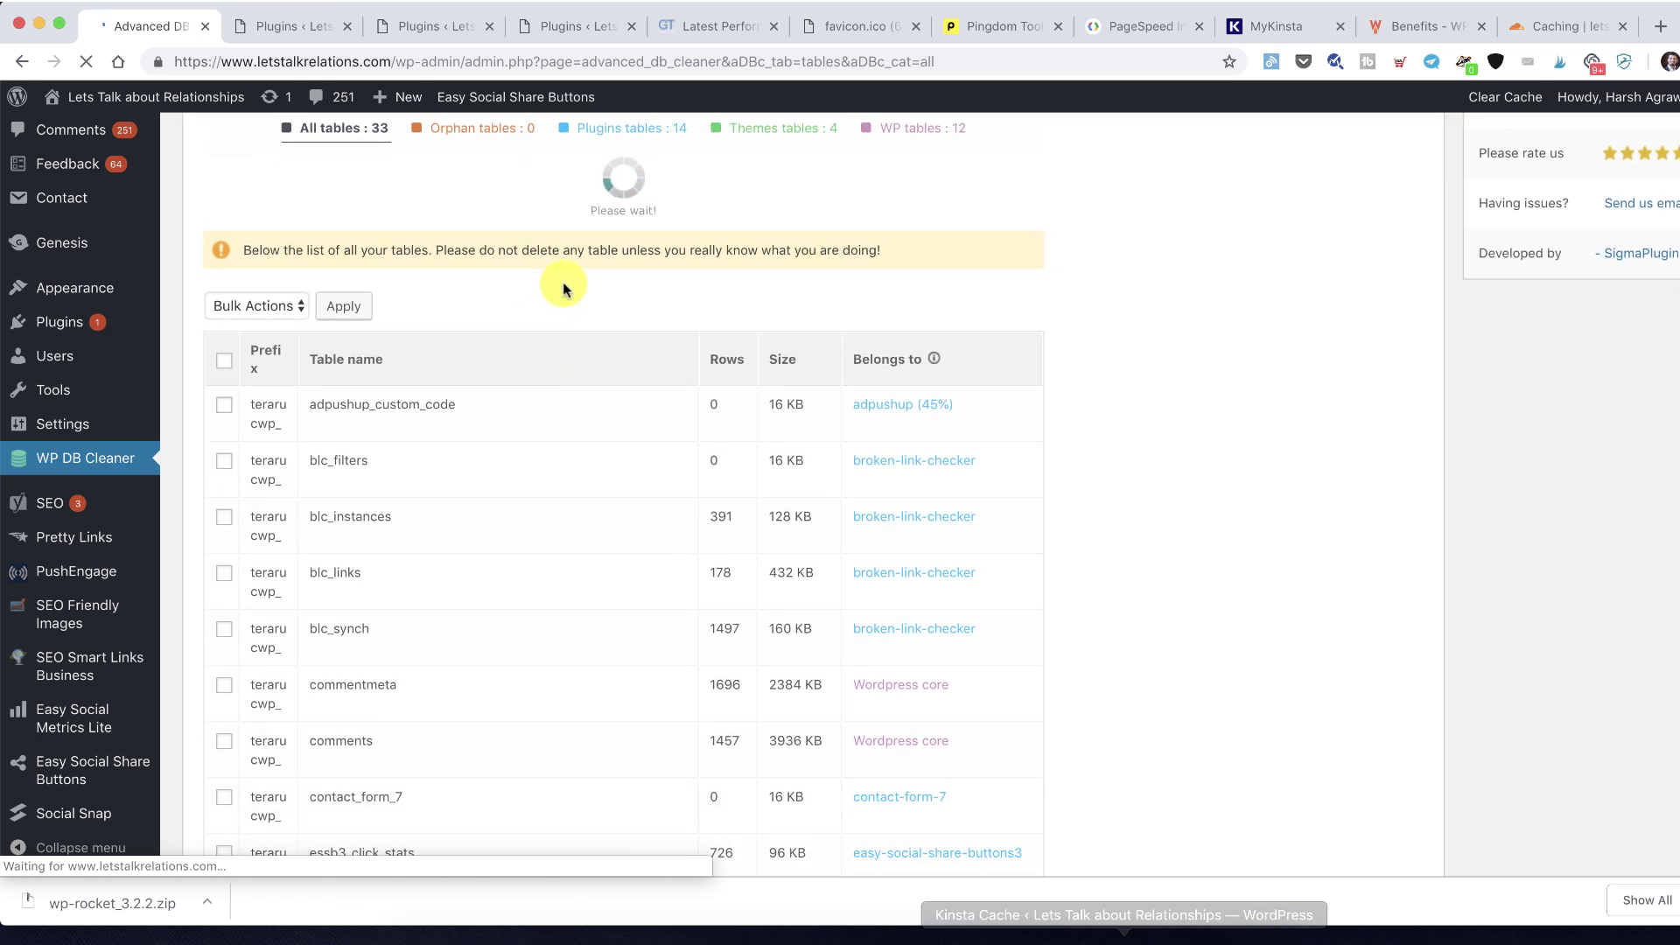
scroll(569, 293, up, 1)
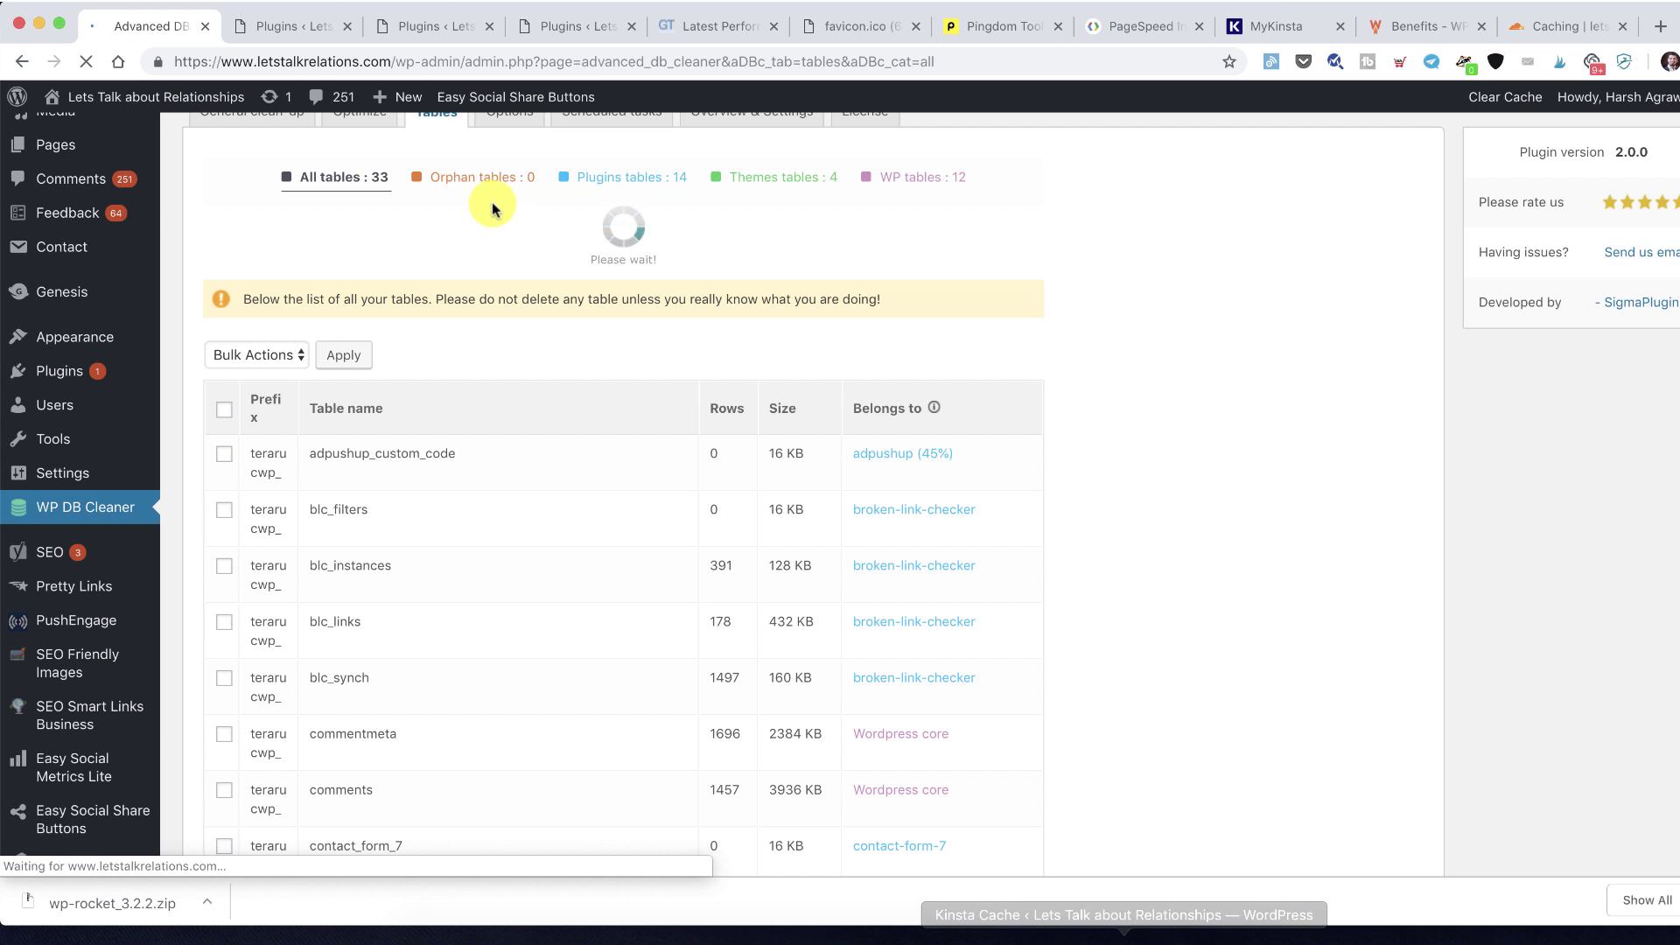
Examine the GTmetrix report for the site, covering performance scores, page details and PageSpeed recommendations
click(700, 26)
scroll(727, 328, down, 5)
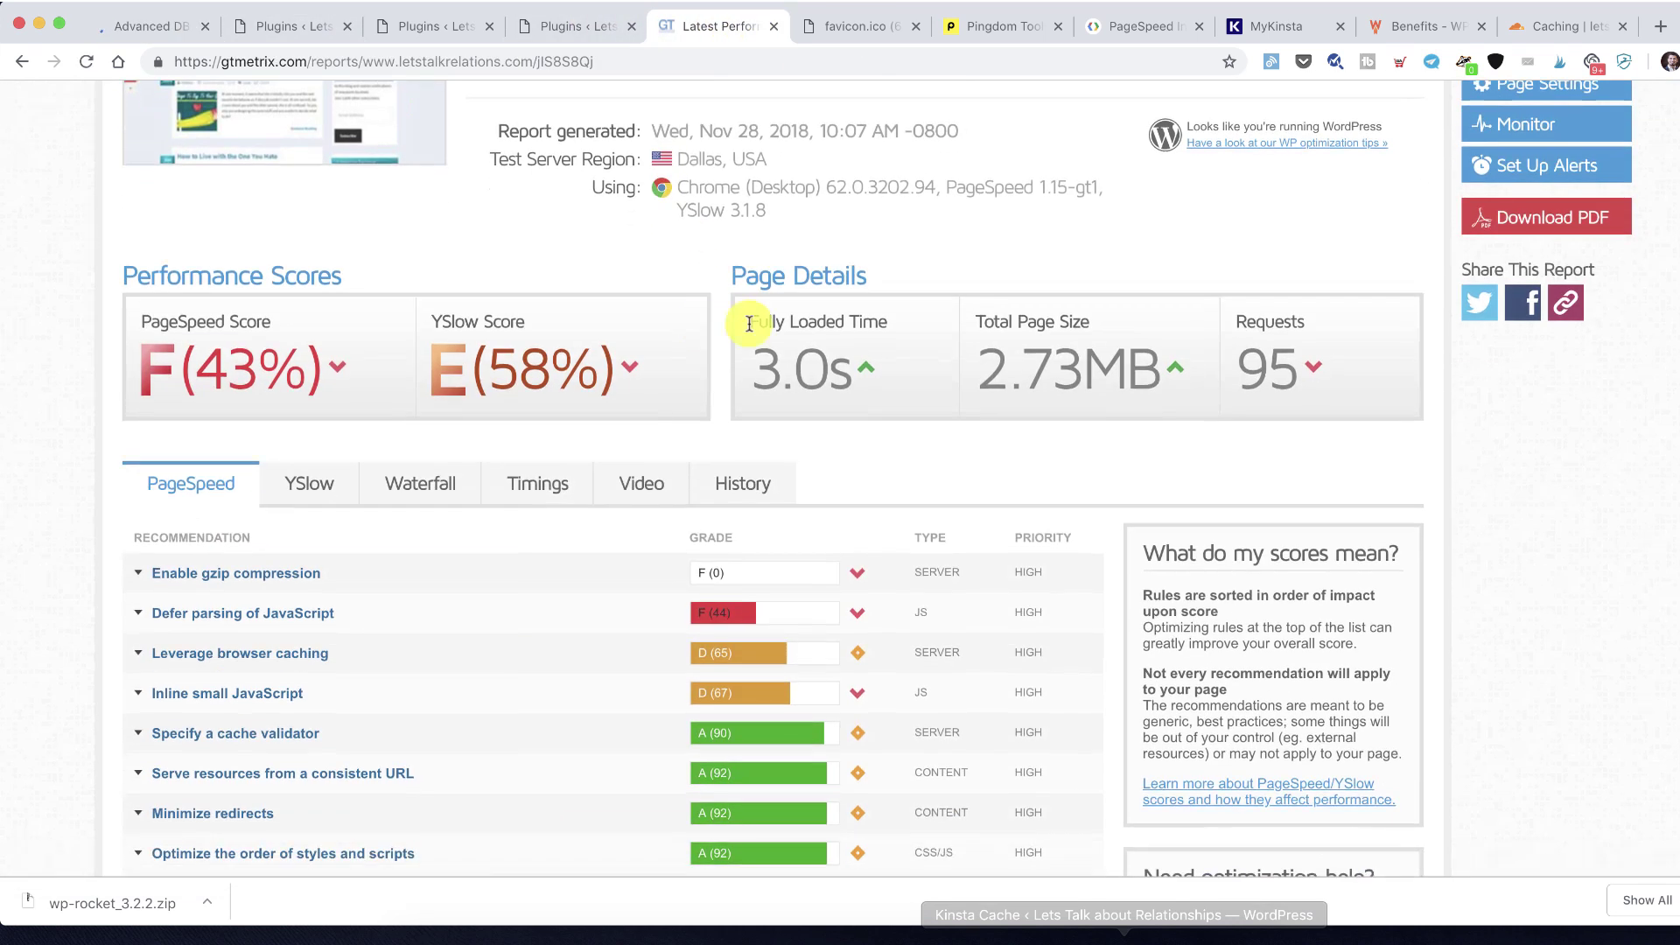
scroll(845, 367, up, 1)
scroll(790, 290, up, 2)
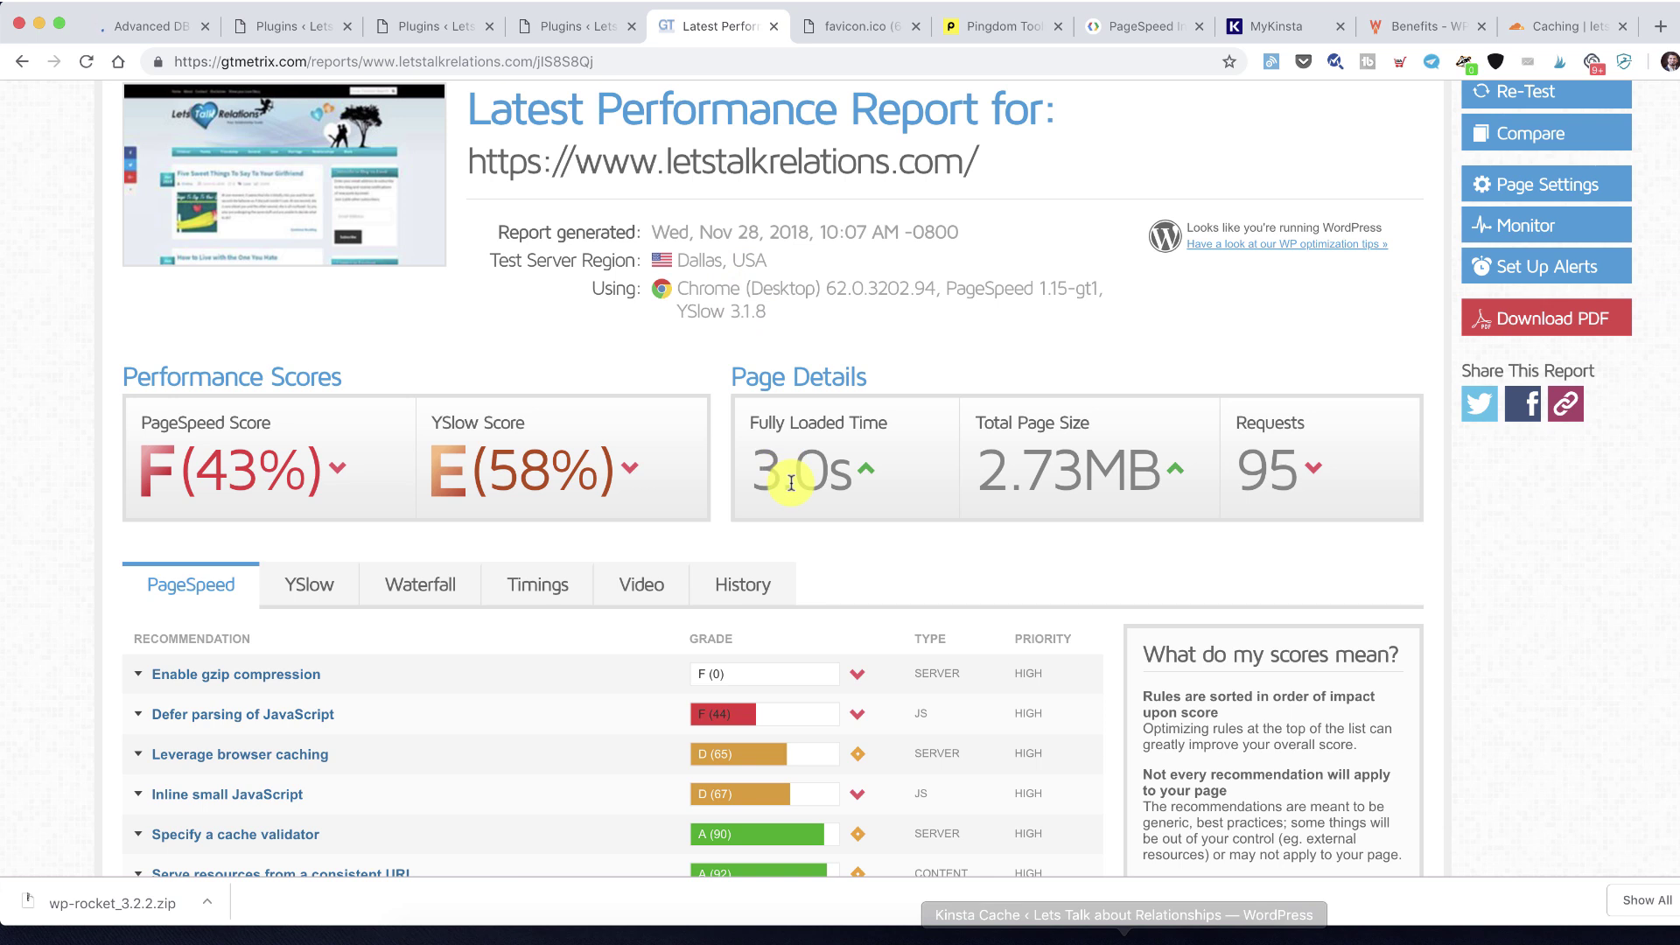
scroll(790, 483, down, 4)
scroll(307, 507, down, 3)
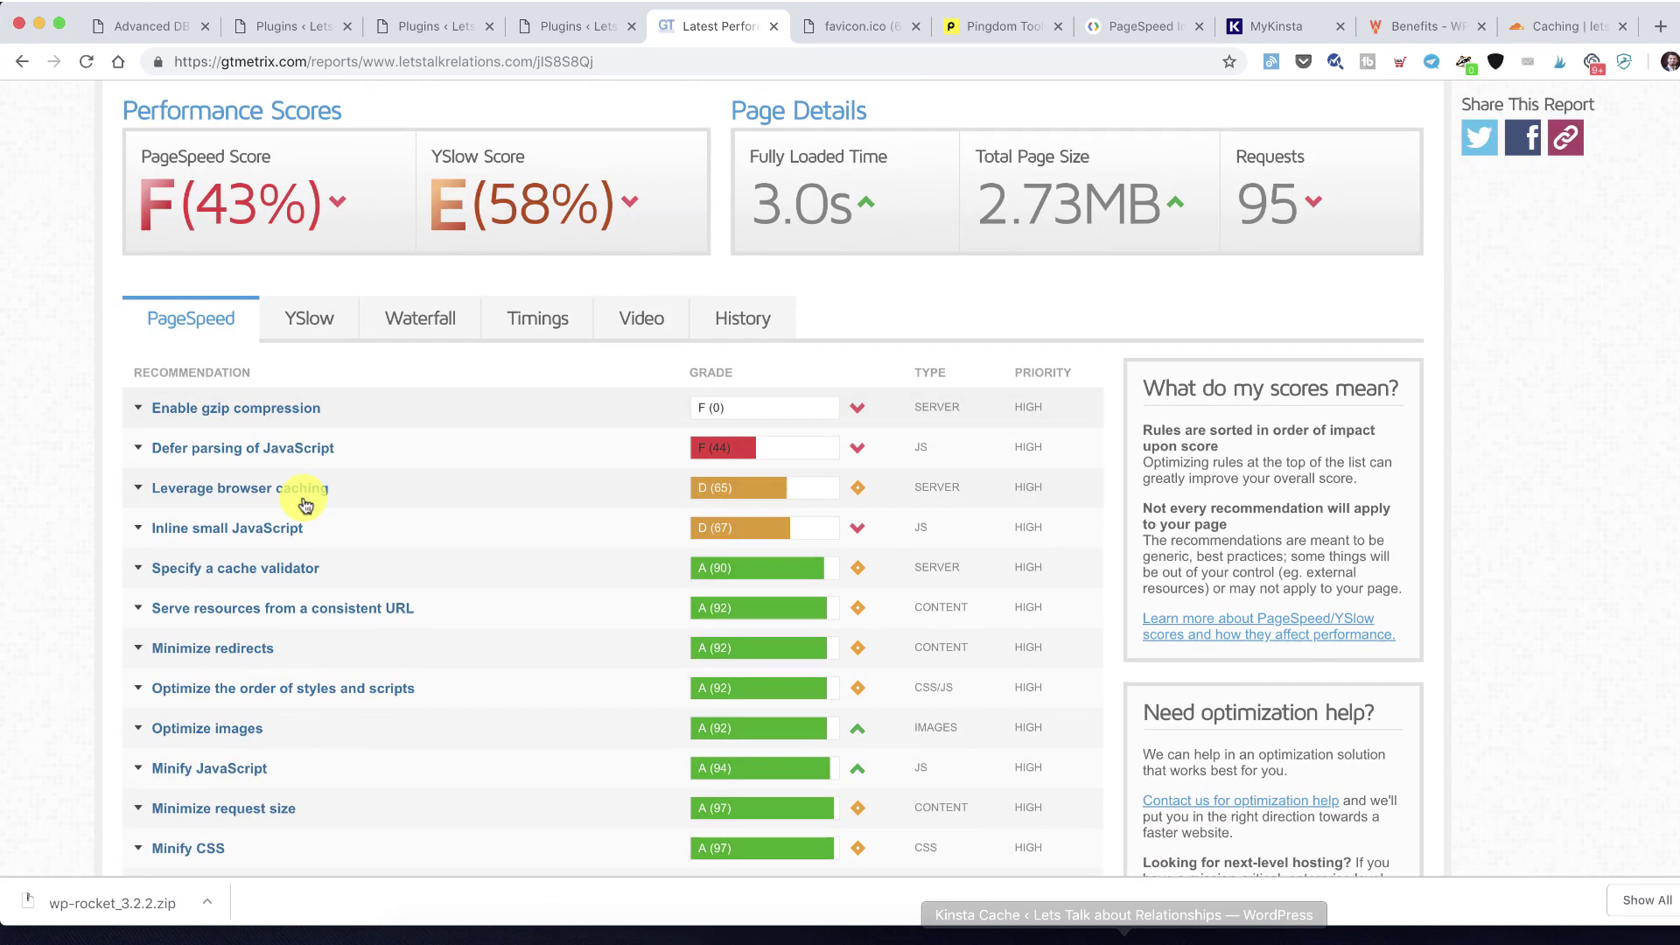
scroll(301, 498, down, 4)
scroll(300, 499, up, 10)
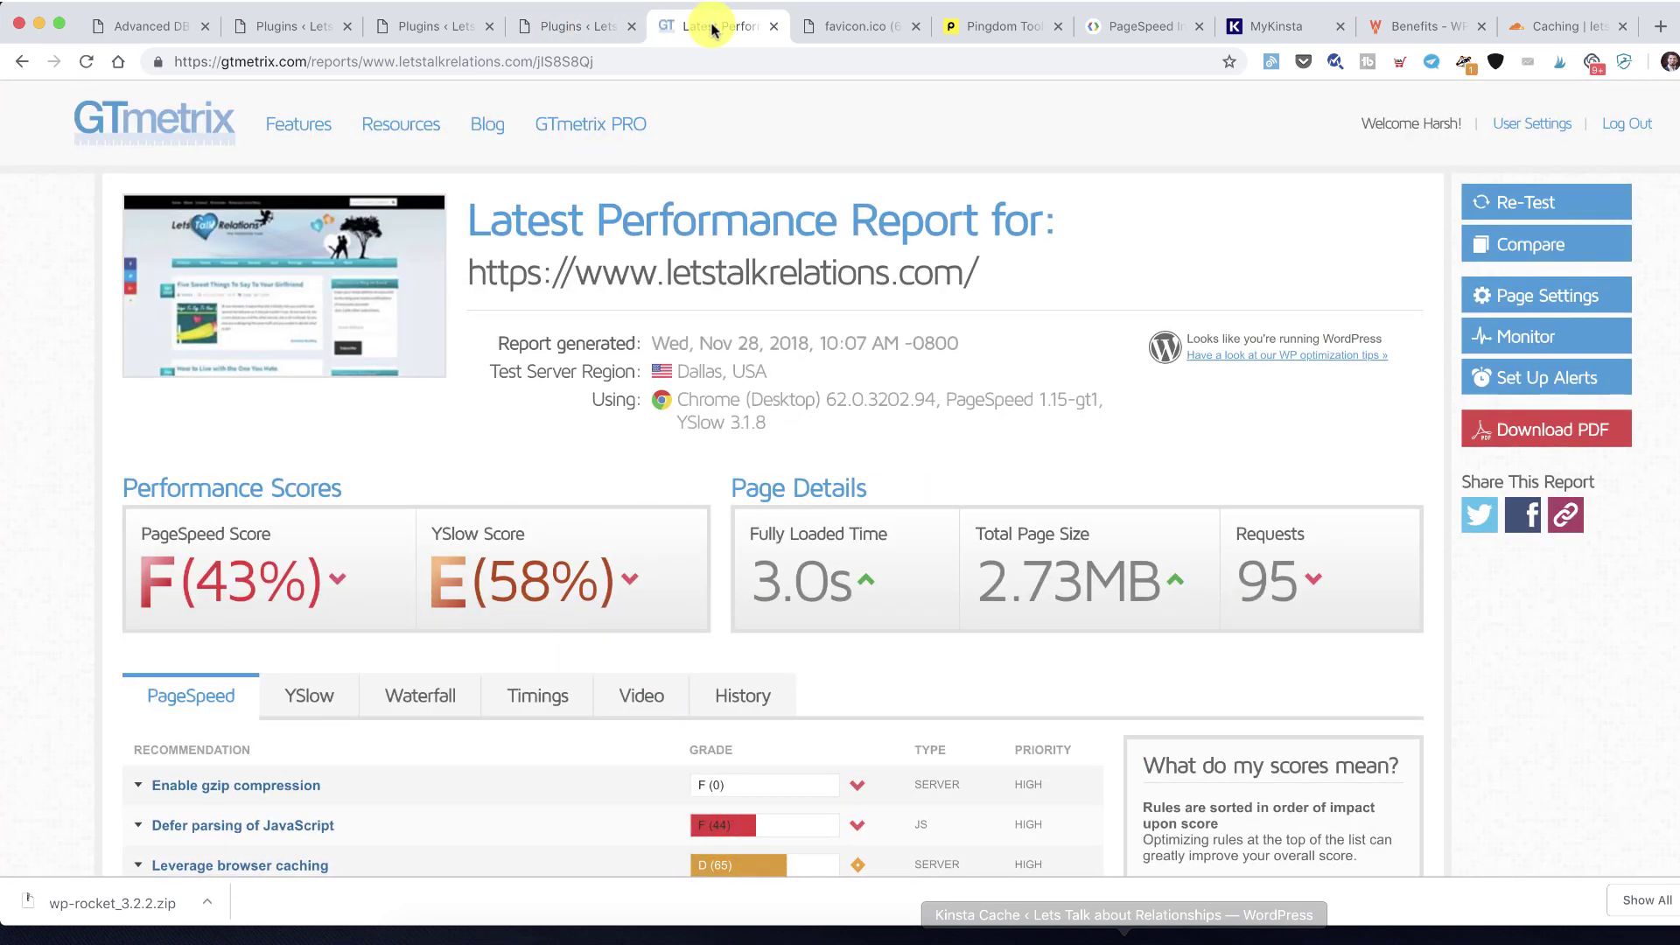
Close the favicon.ico page and view the site's Pingdom results with their performance suggestions
click(835, 26)
key(super+w)
scroll(879, 281, down, 10)
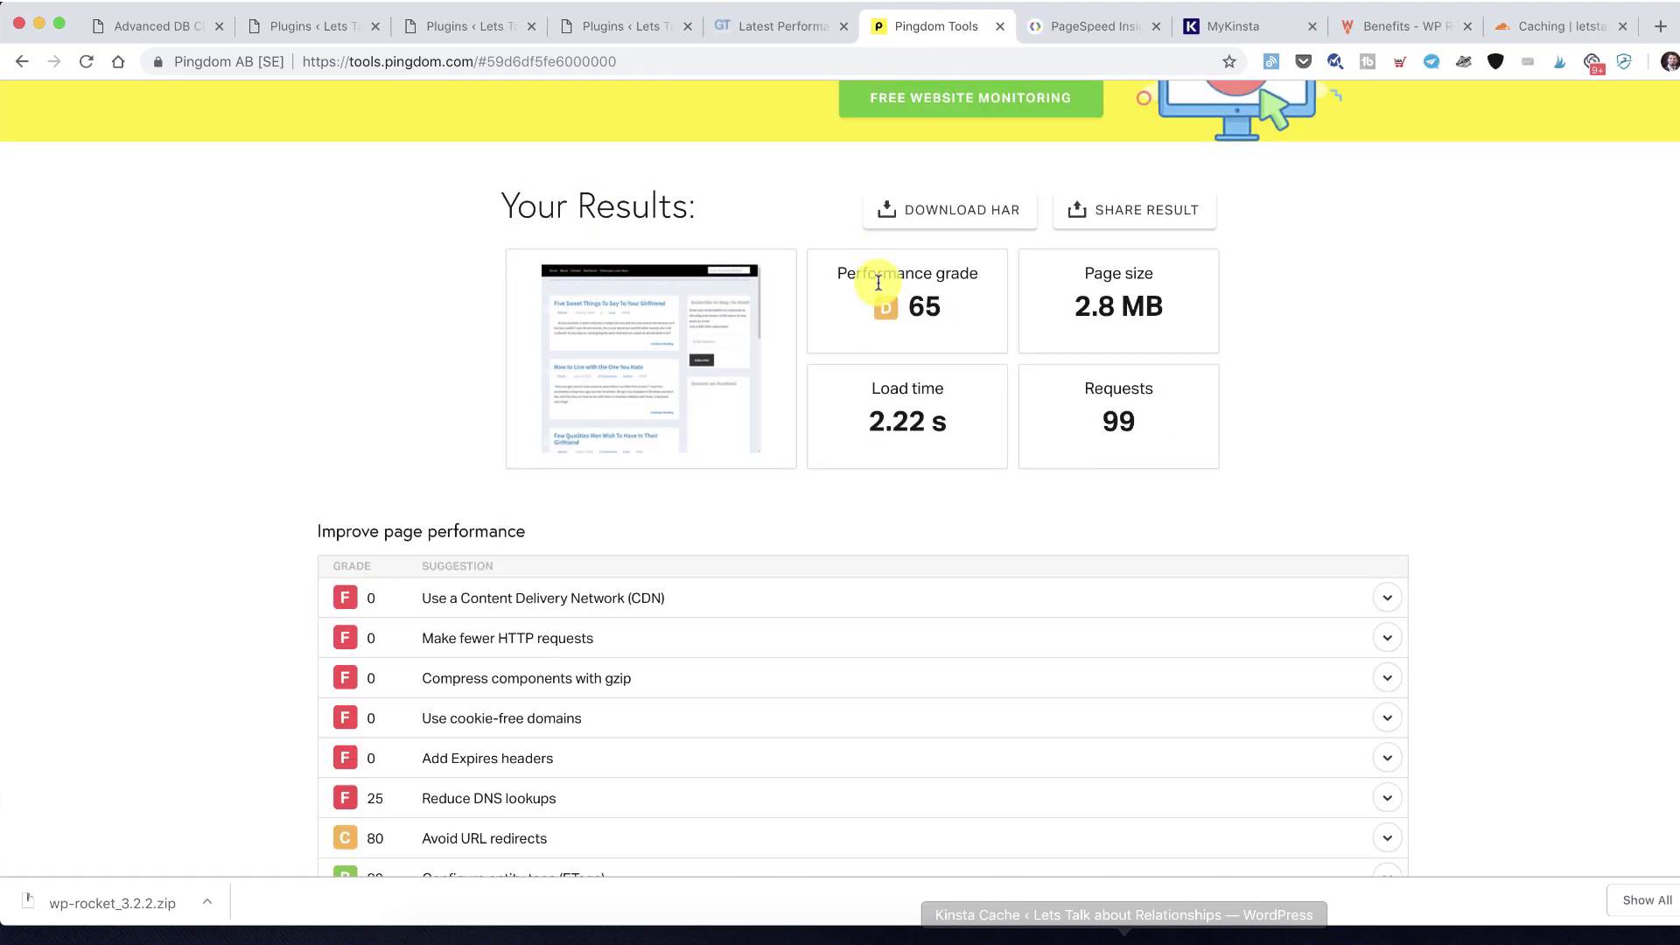
Examine the site's PageSpeed Insights results for desktop and mobile, including the mobile field data, lab data and opportunities
click(1102, 27)
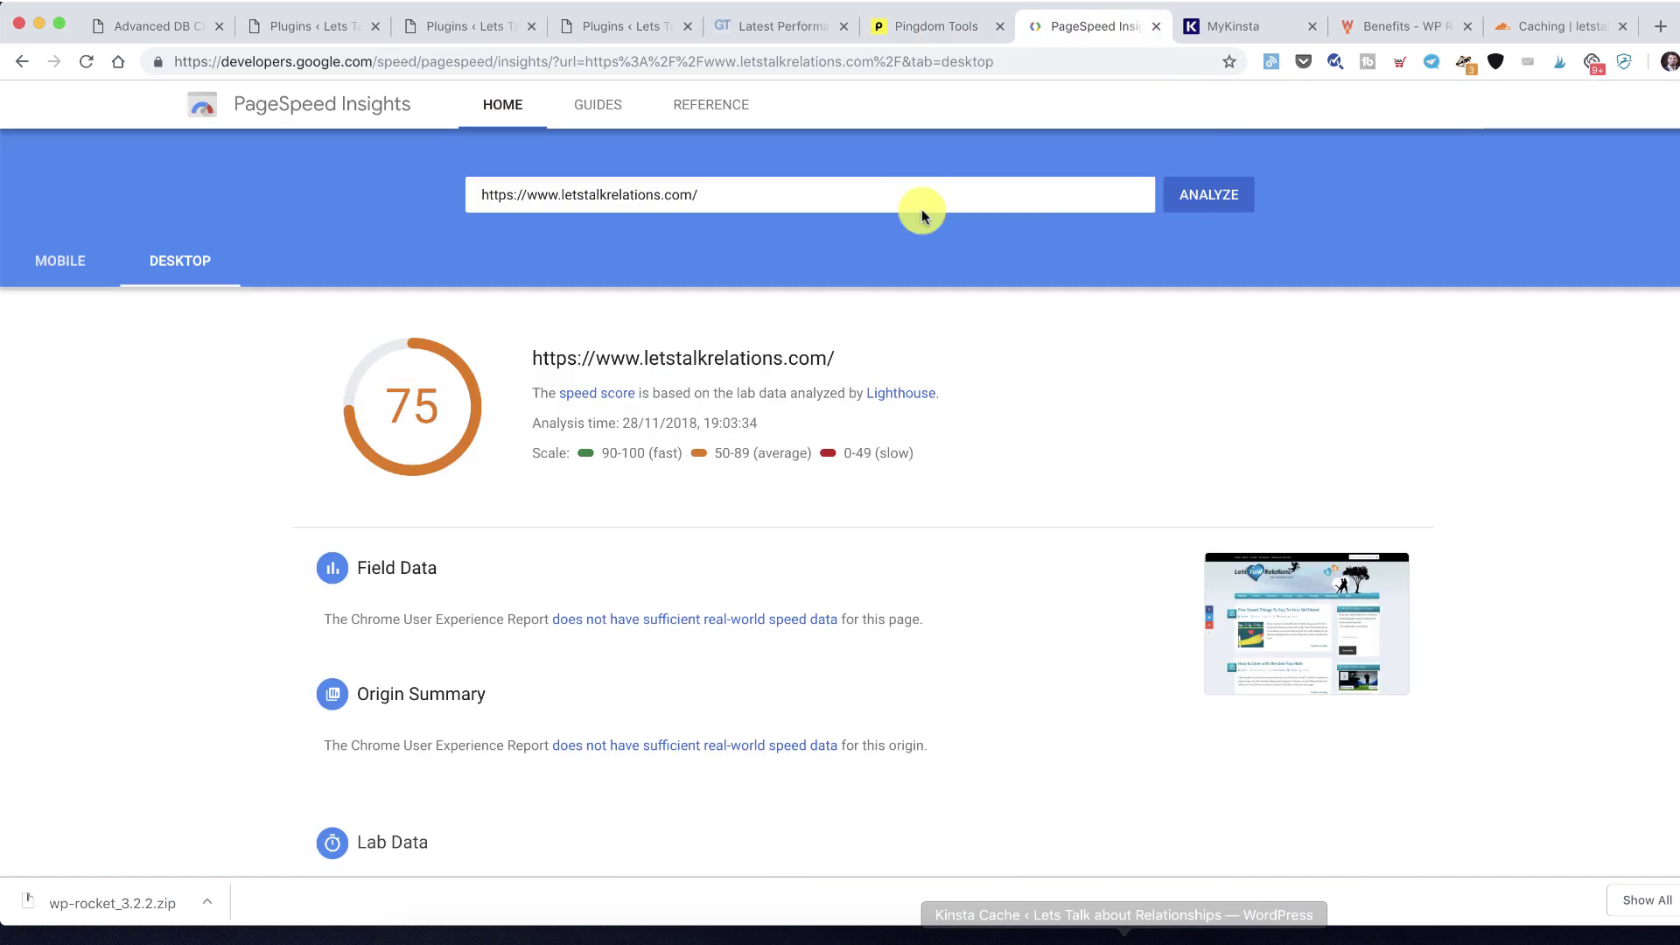
scroll(863, 312, down, 1)
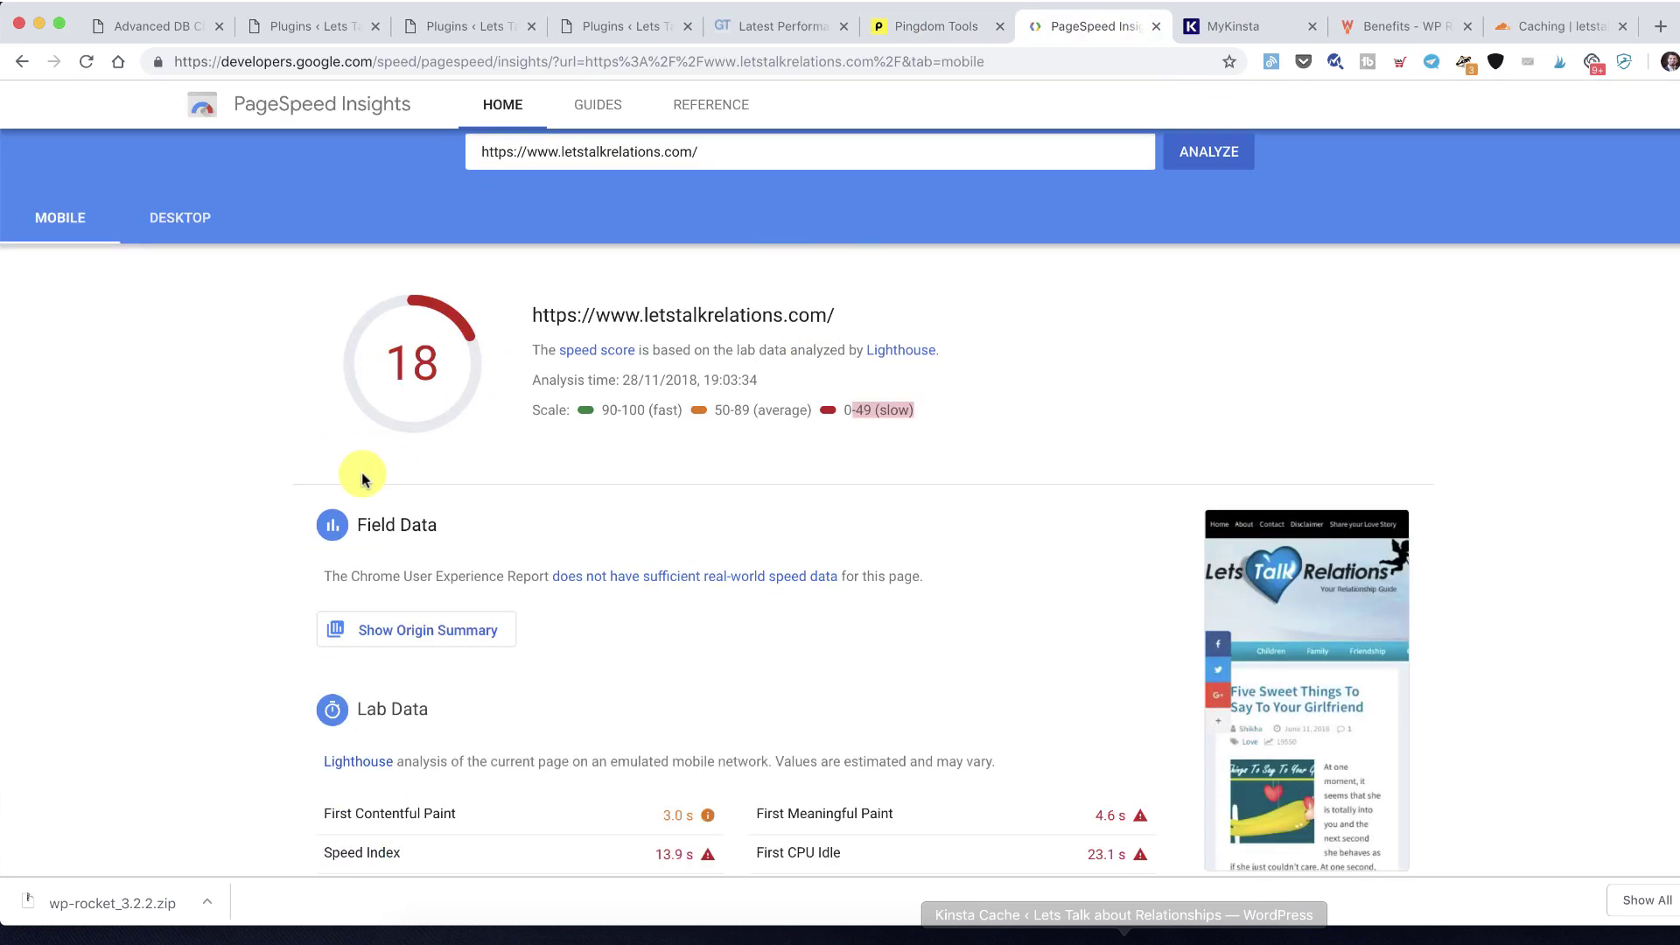
scroll(622, 417, down, 5)
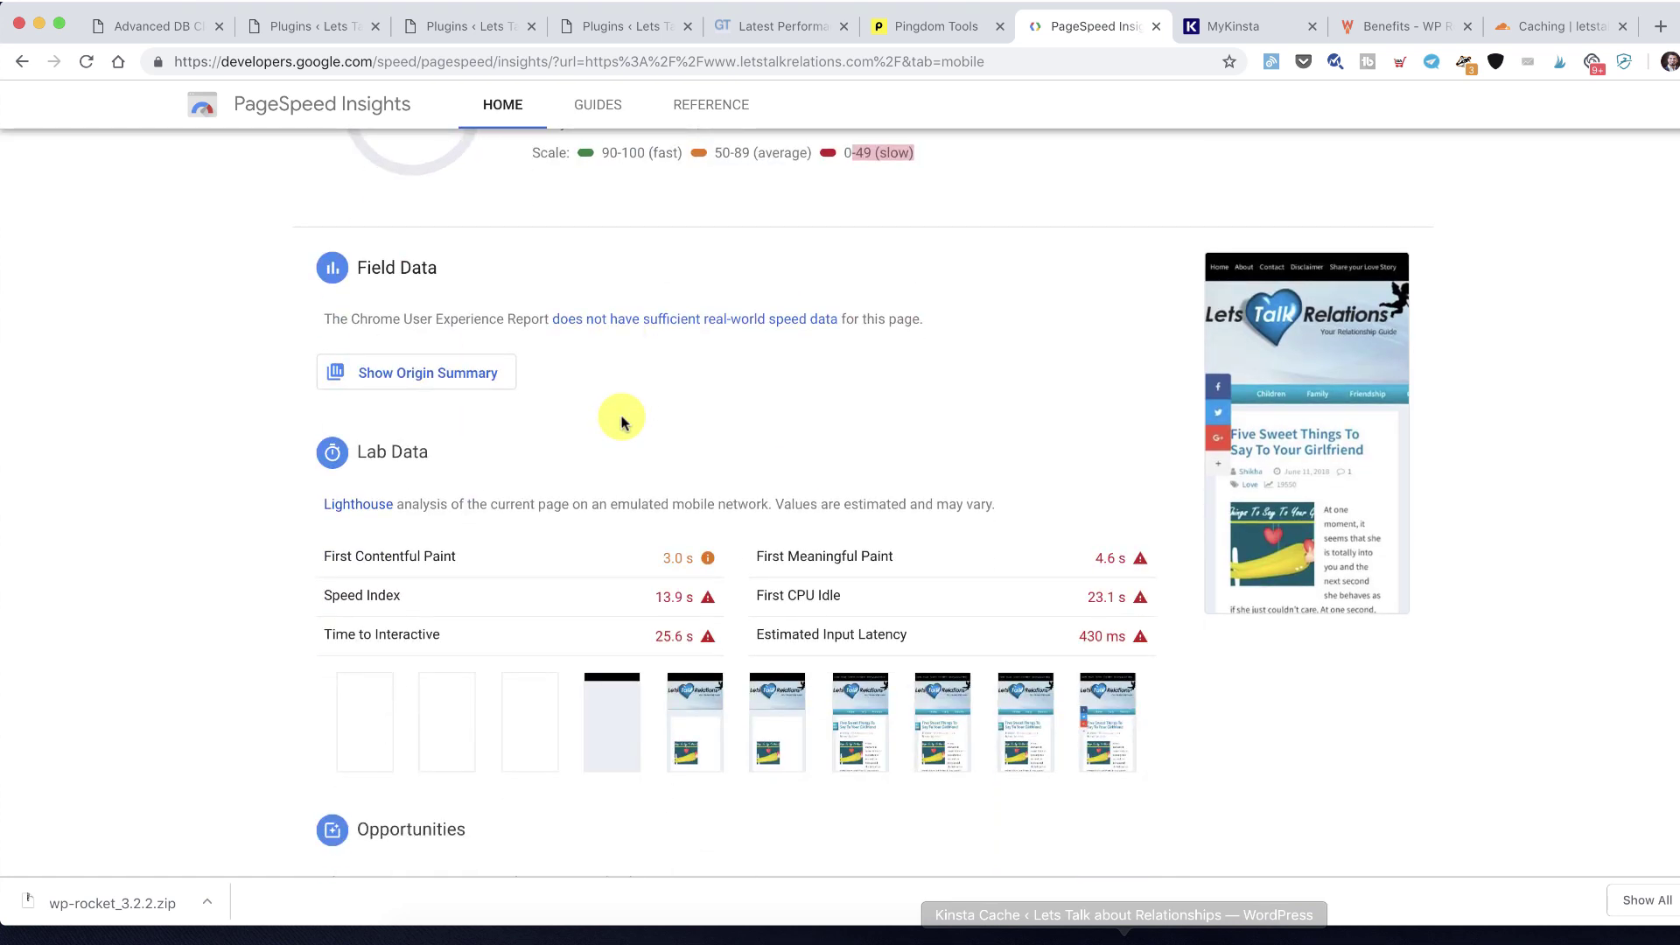
scroll(622, 423, down, 10)
scroll(622, 420, up, 15)
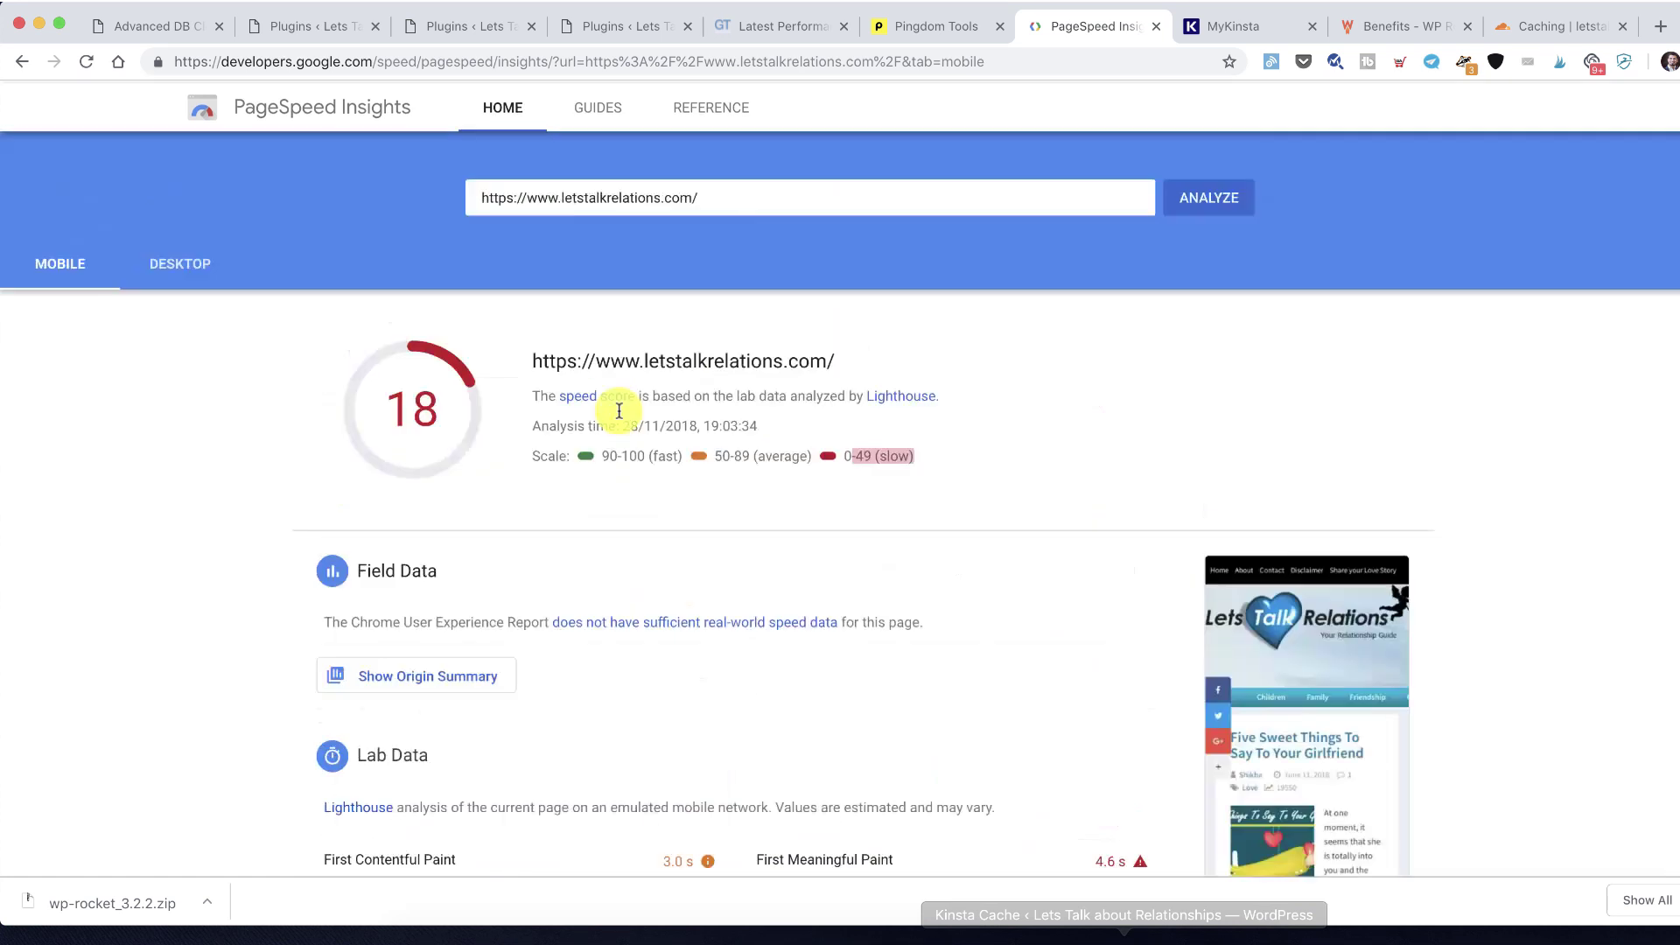
Delete the orphan table adpushup_custom_code with the Delete bulk action in Advanced Database Cleaner and confirm the irreversible operation
click(180, 24)
scroll(575, 435, down, 3)
scroll(575, 435, down, 1)
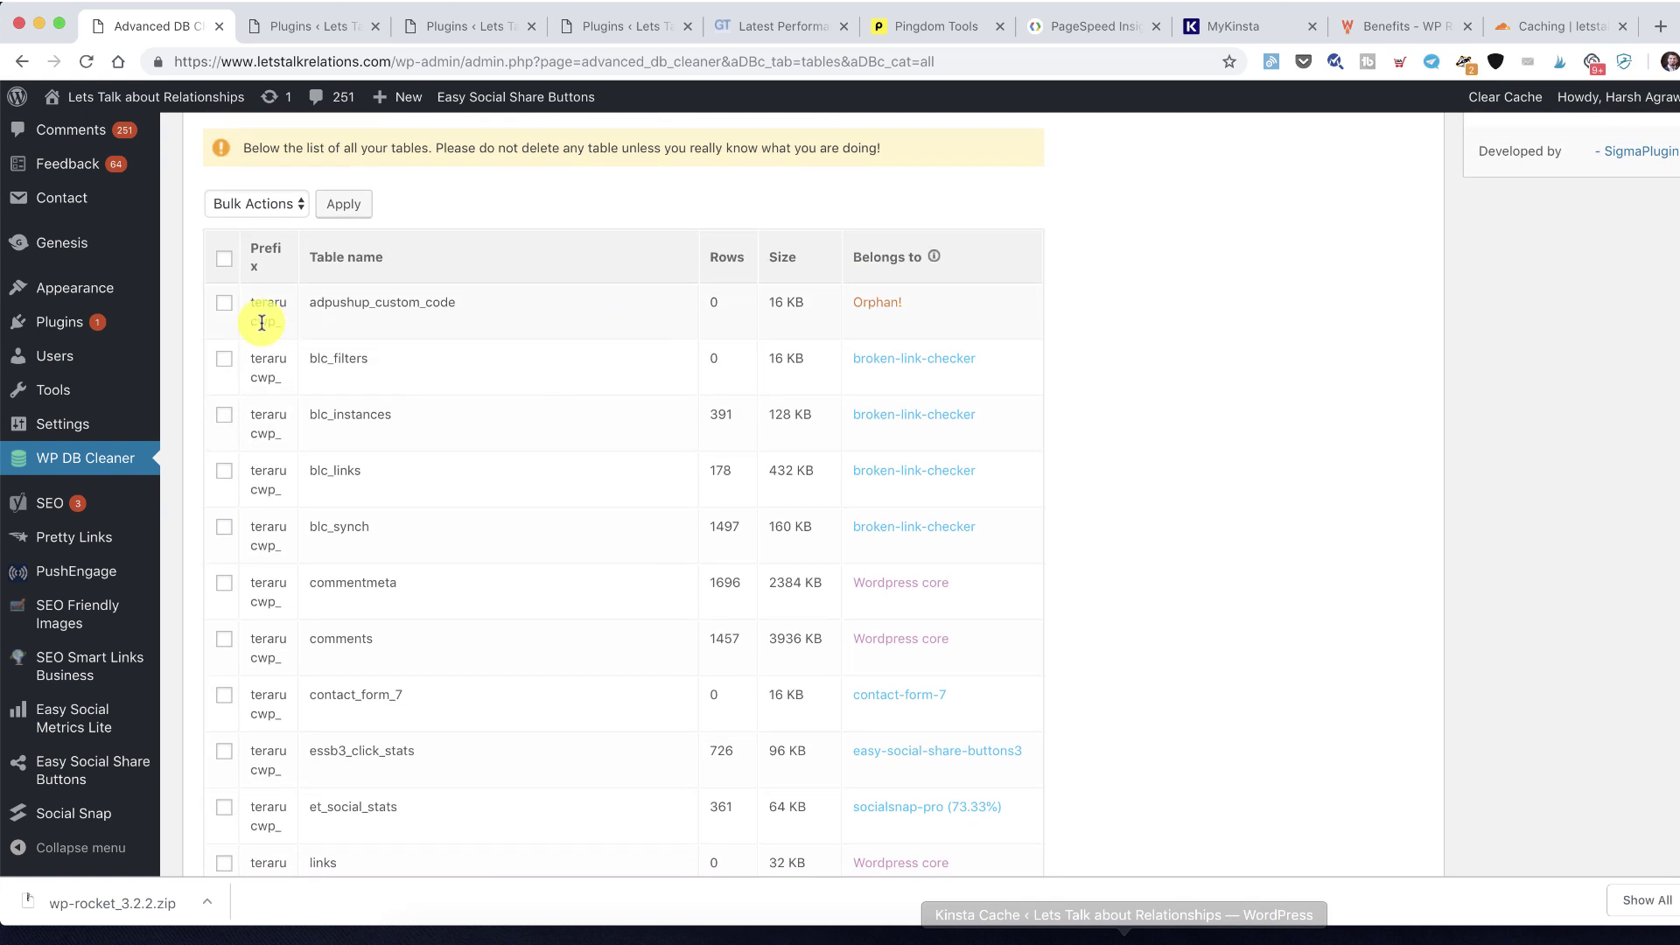
click(224, 303)
scroll(241, 475, down, 9)
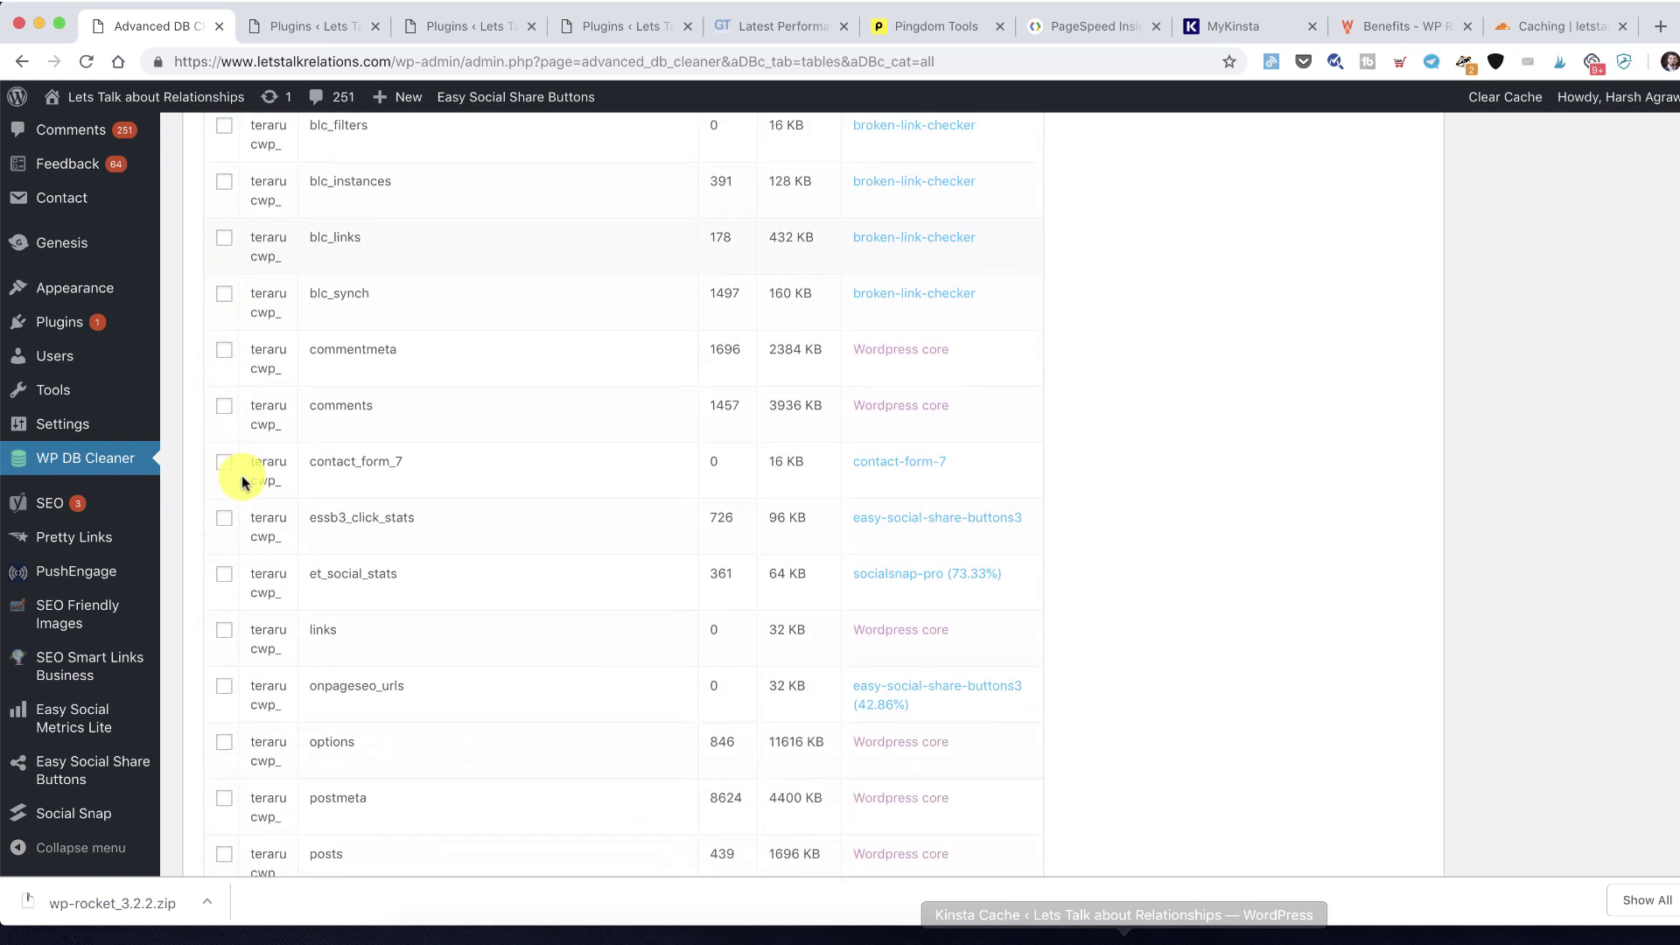
scroll(242, 475, down, 8)
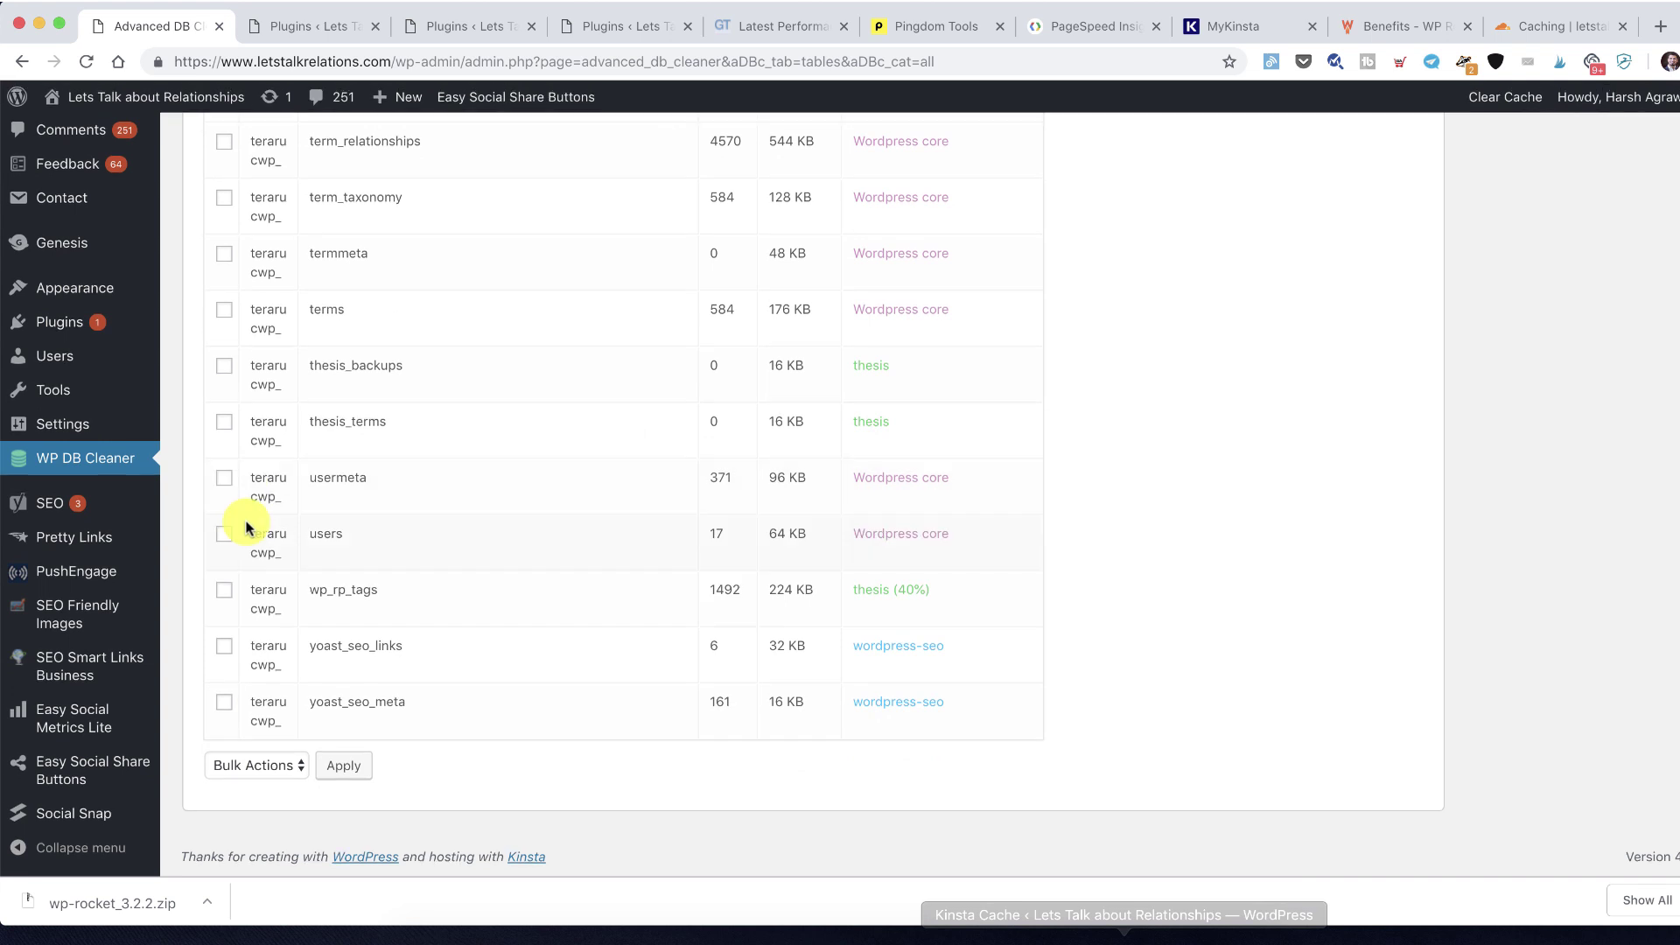
click(254, 772)
click(256, 789)
click(333, 770)
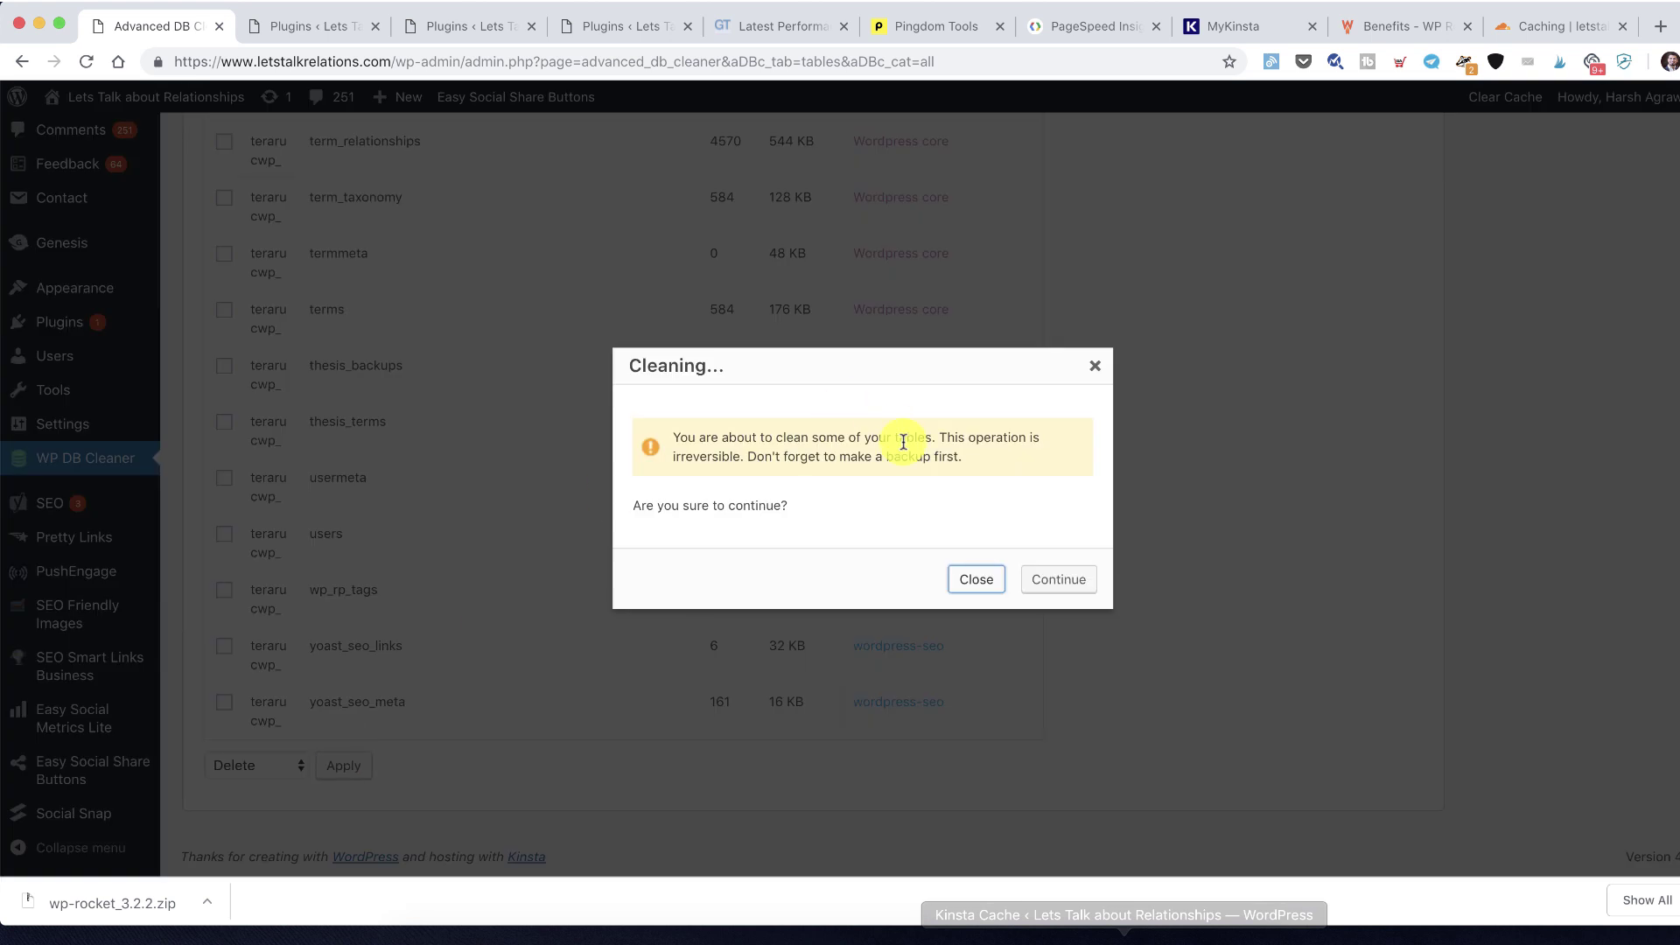
click(1031, 584)
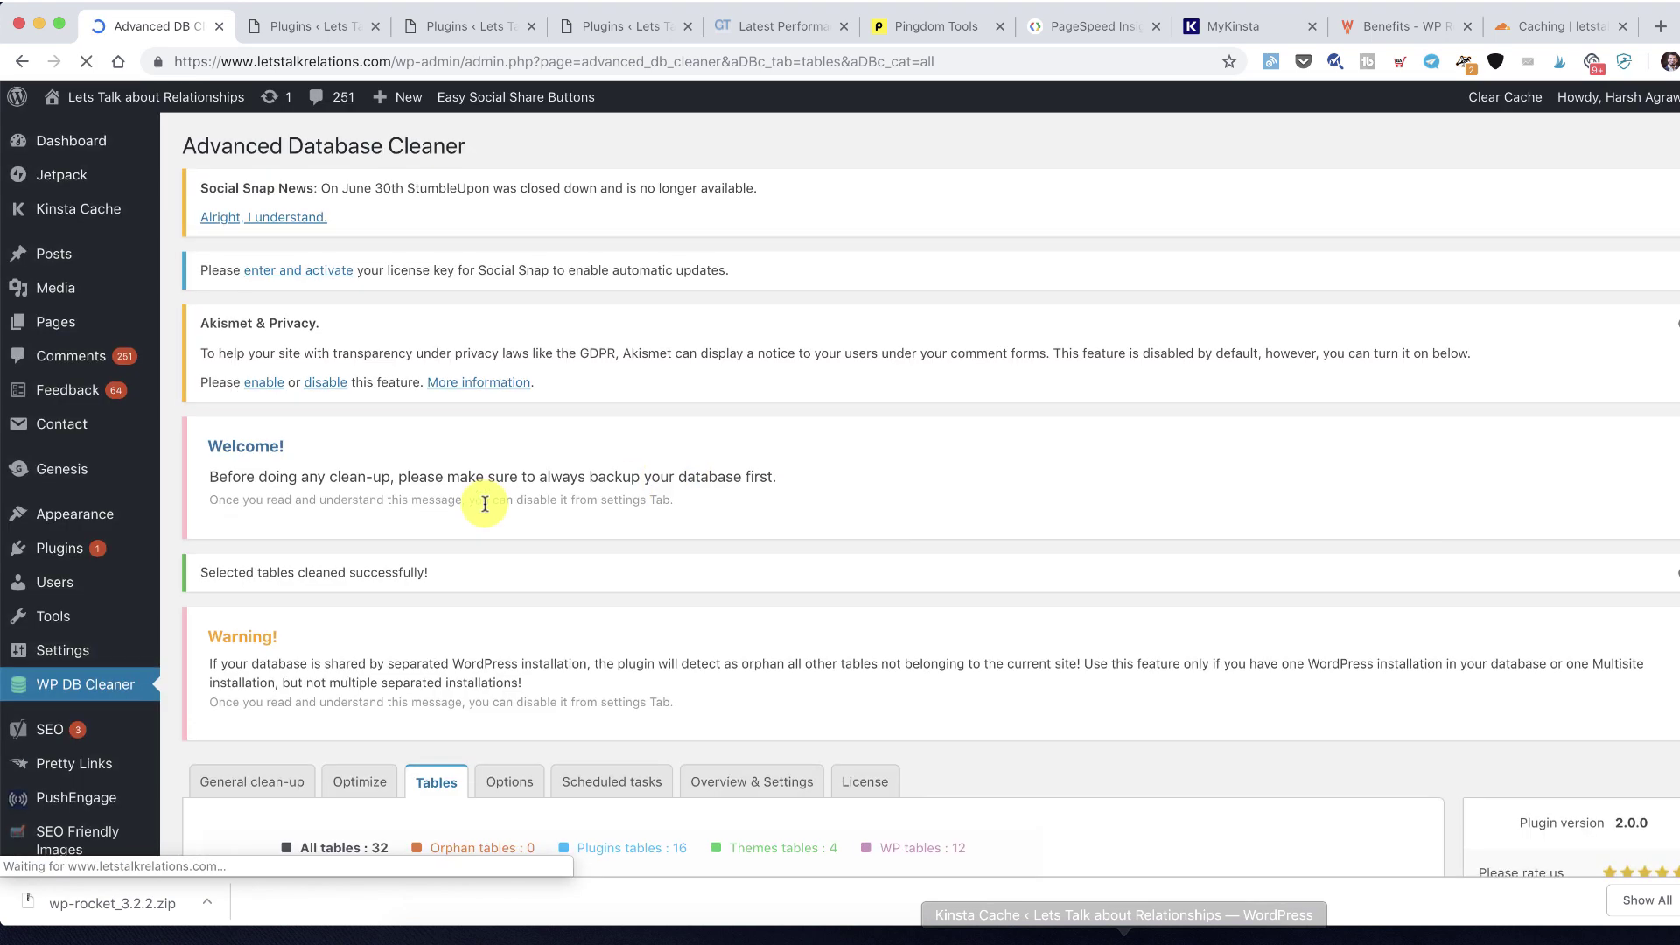
Open the database cleaner's list of options and start detecting orphan options
scroll(484, 393, down, 6)
click(349, 355)
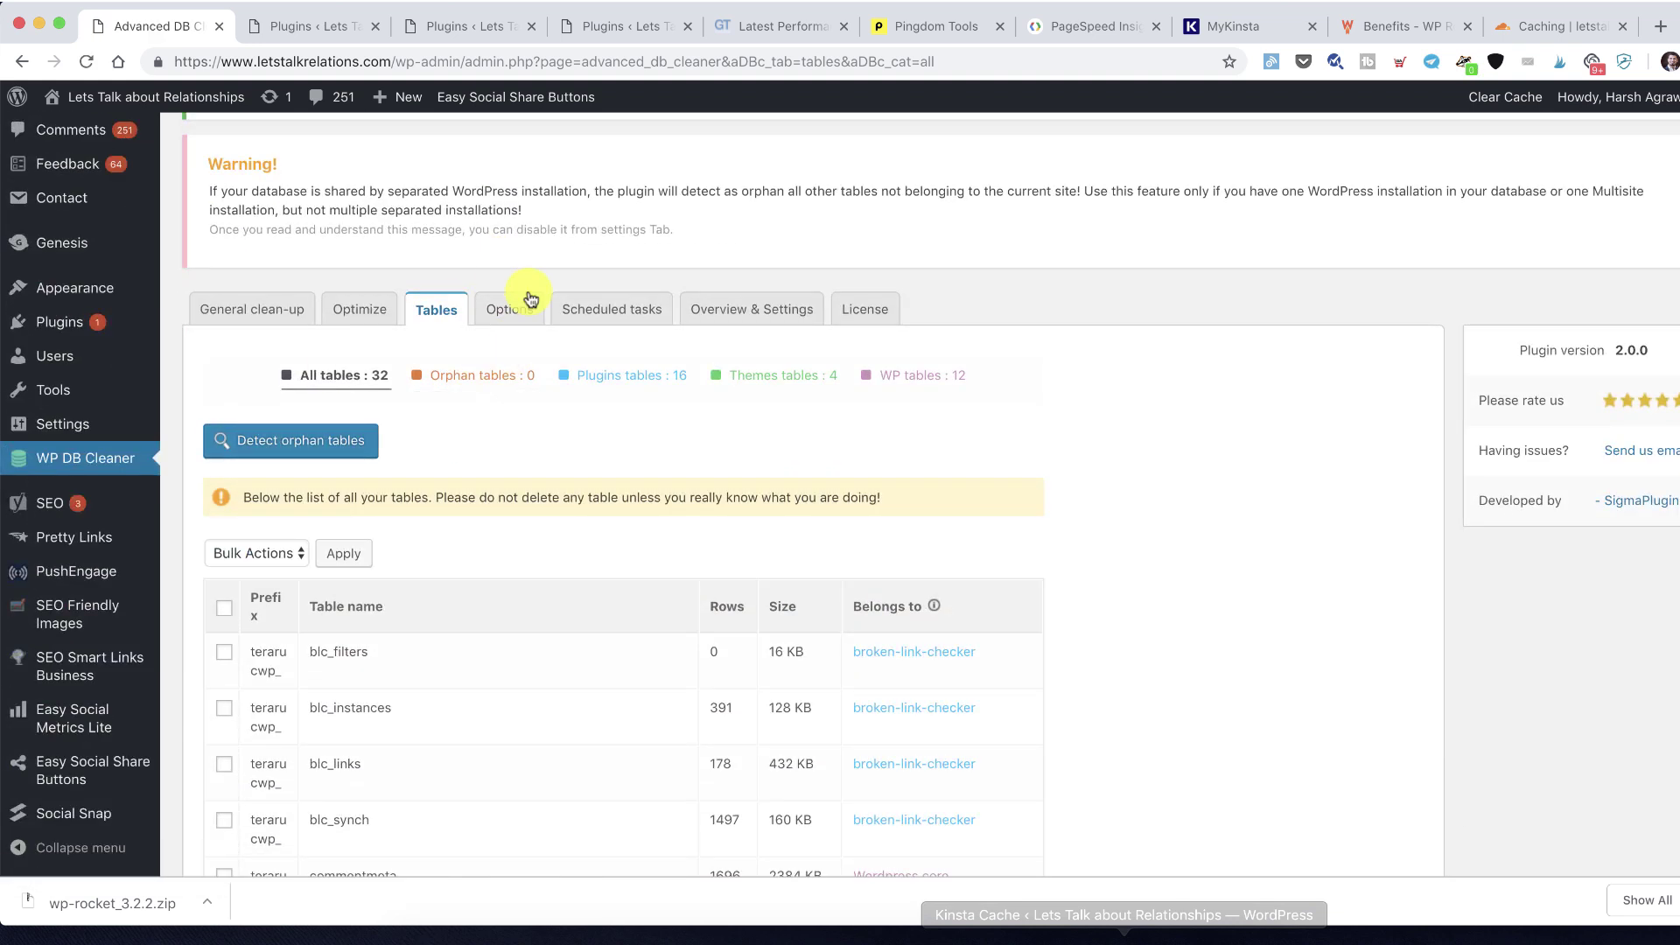
click(498, 314)
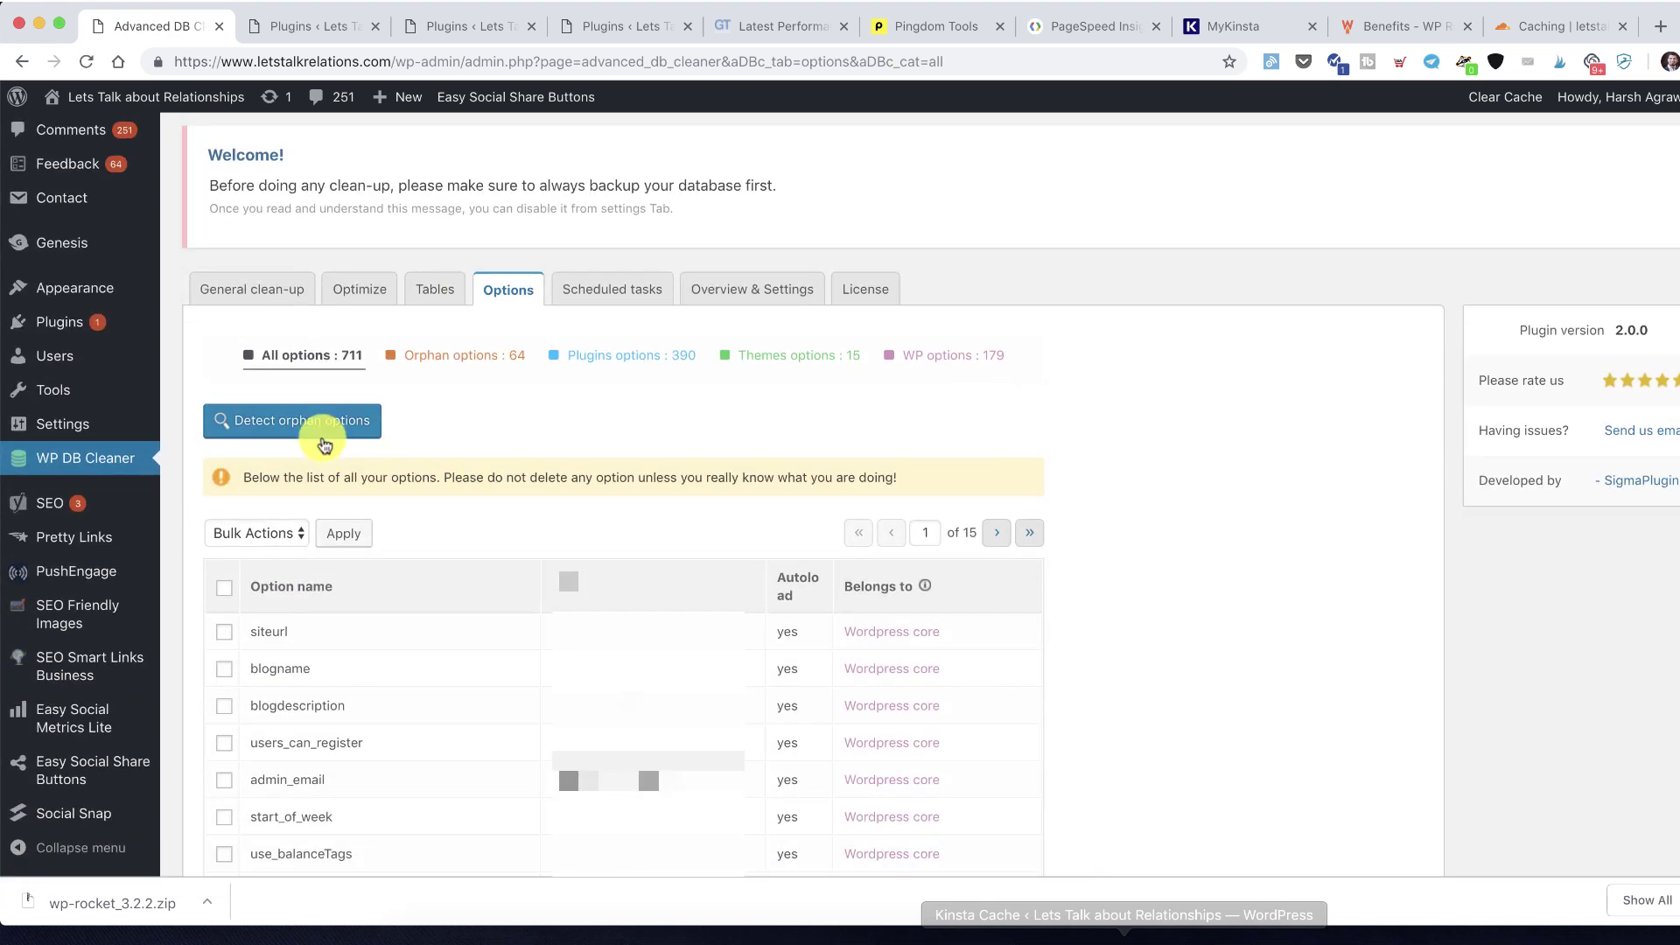
click(312, 429)
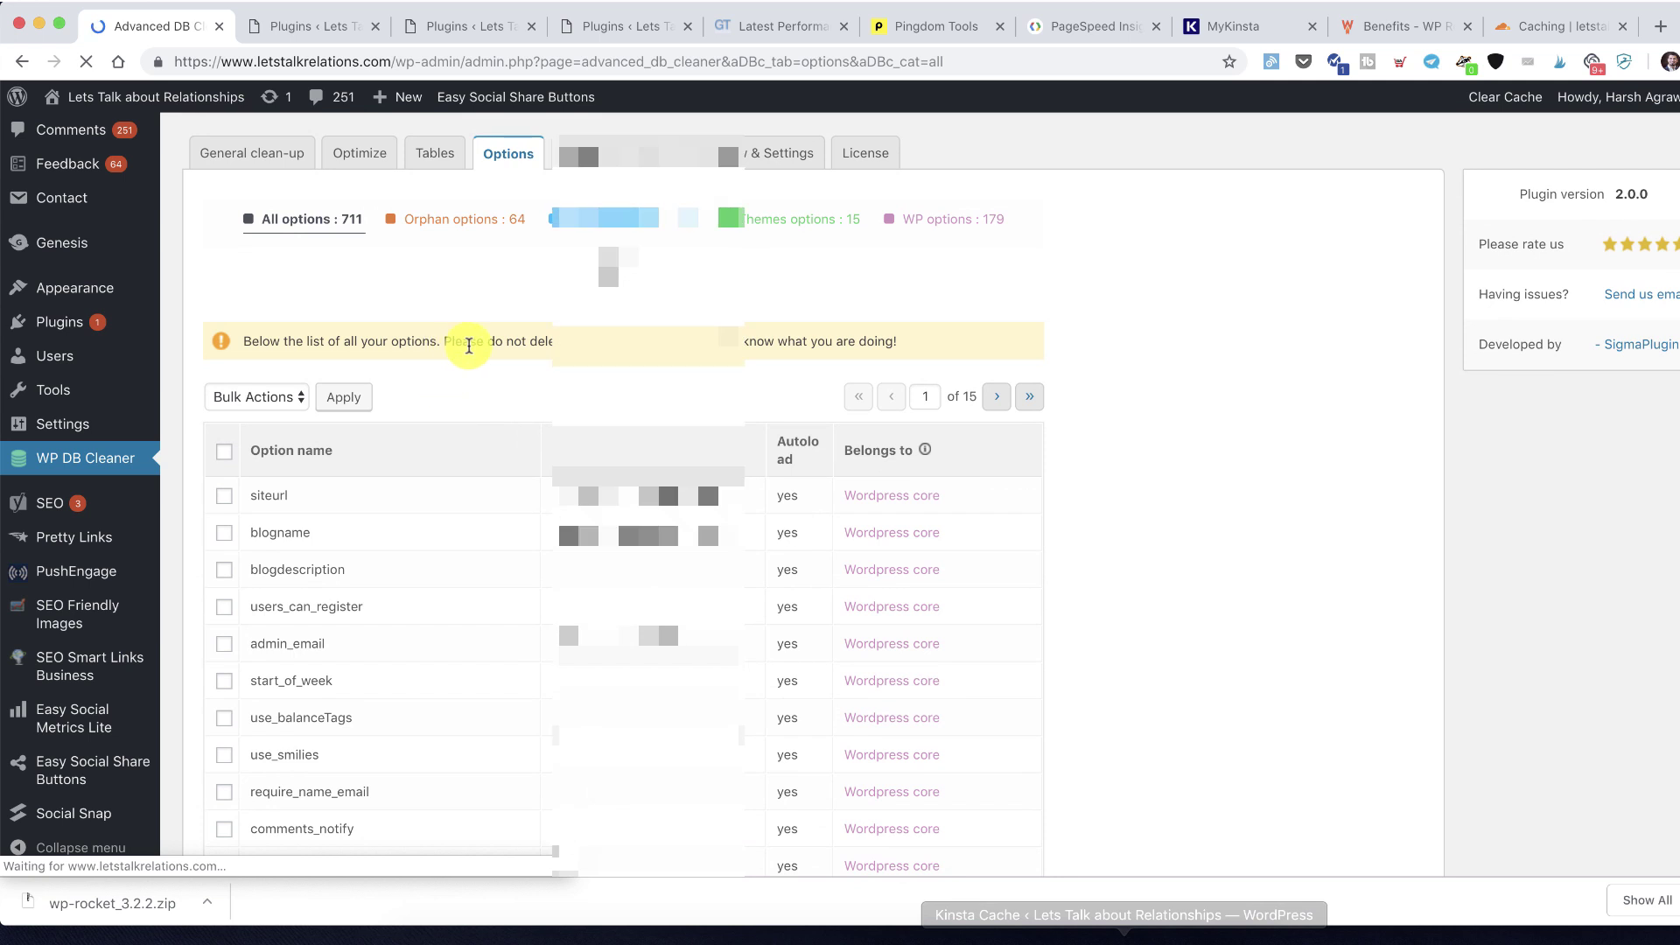
scroll(466, 368, down, 5)
scroll(468, 350, down, 15)
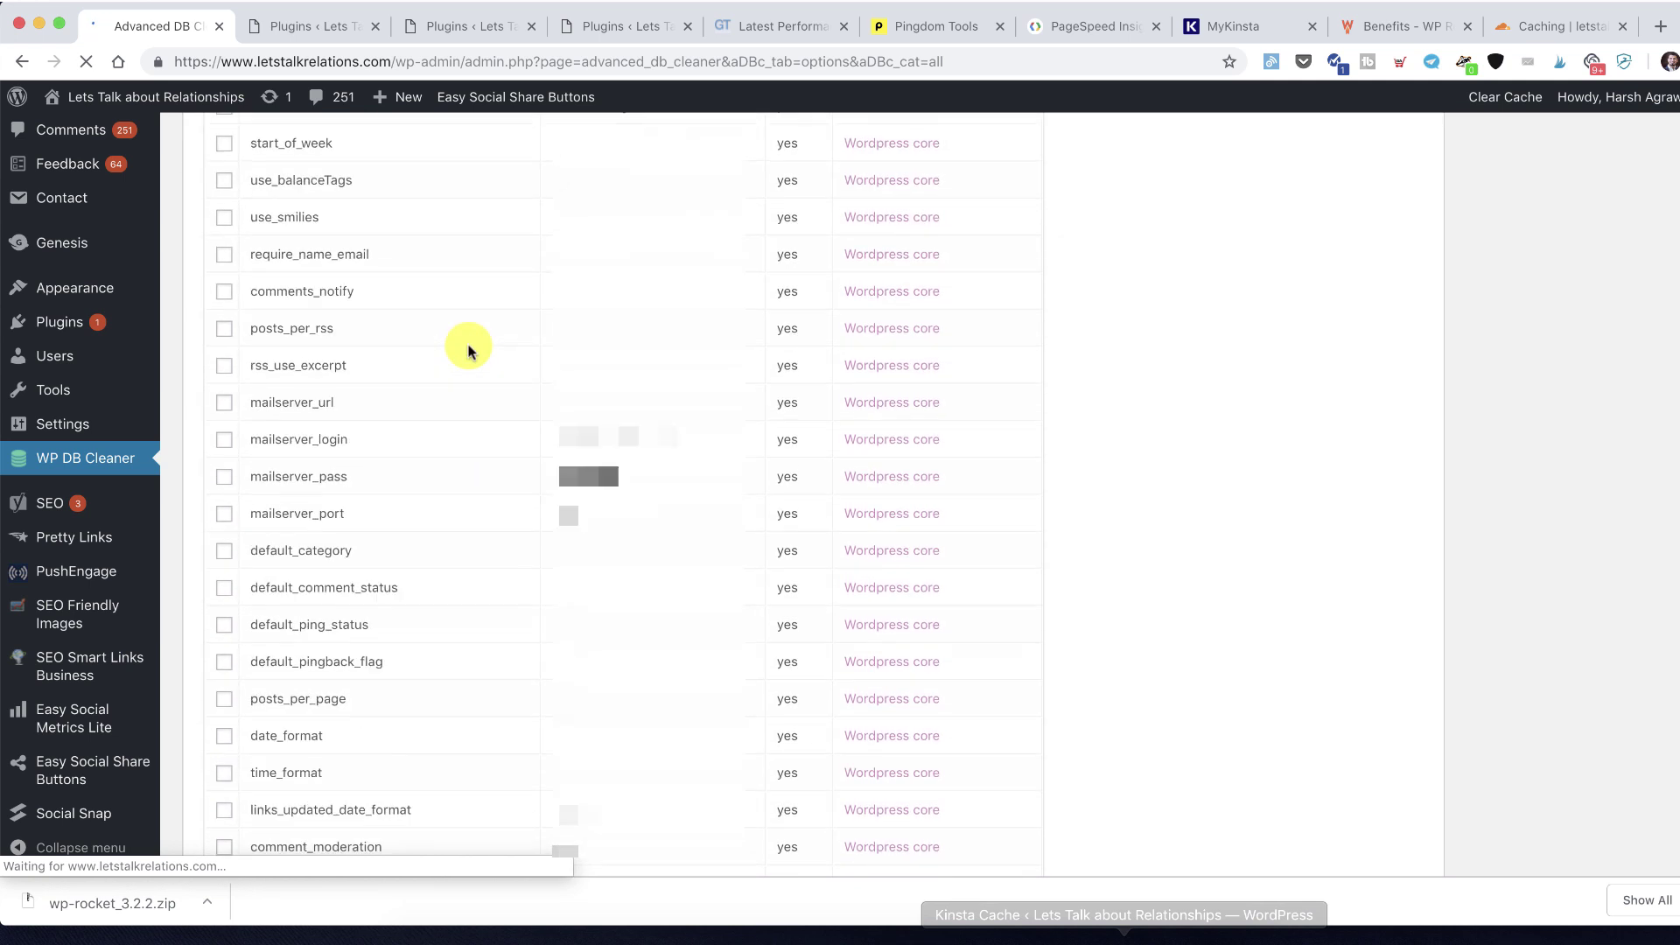
scroll(468, 350, up, 15)
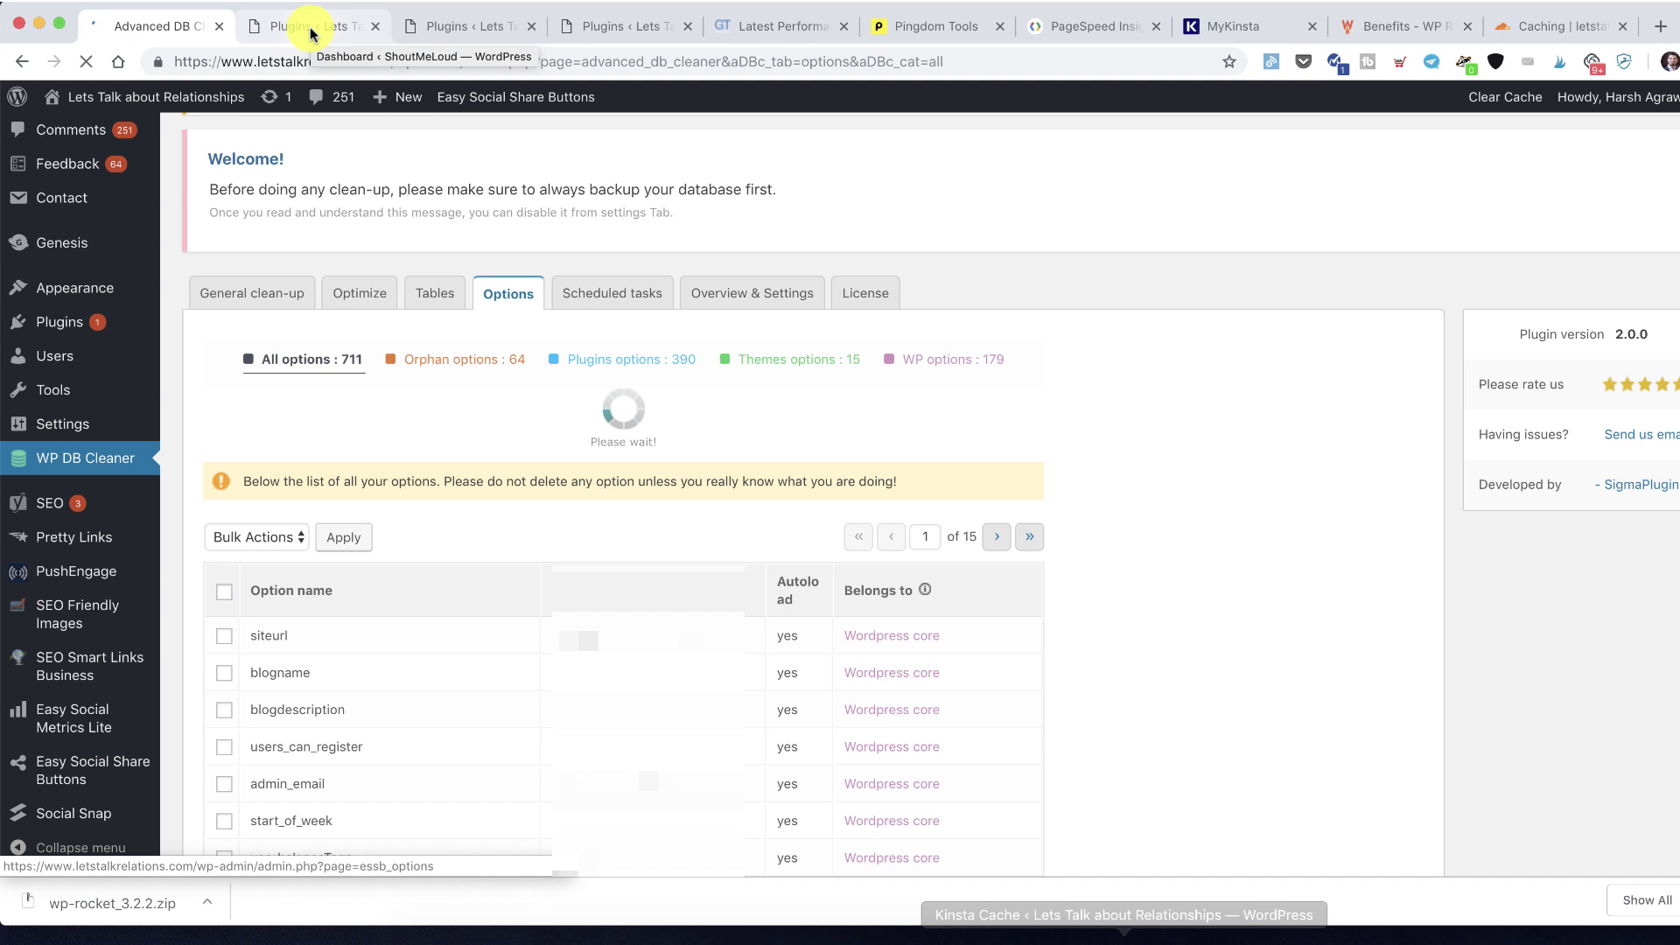
Dismiss the Social Snap News notice and disable the Akismet privacy notice from the site's Plugins page, closing the extra Akismet page
scroll(273, 227, up, 2)
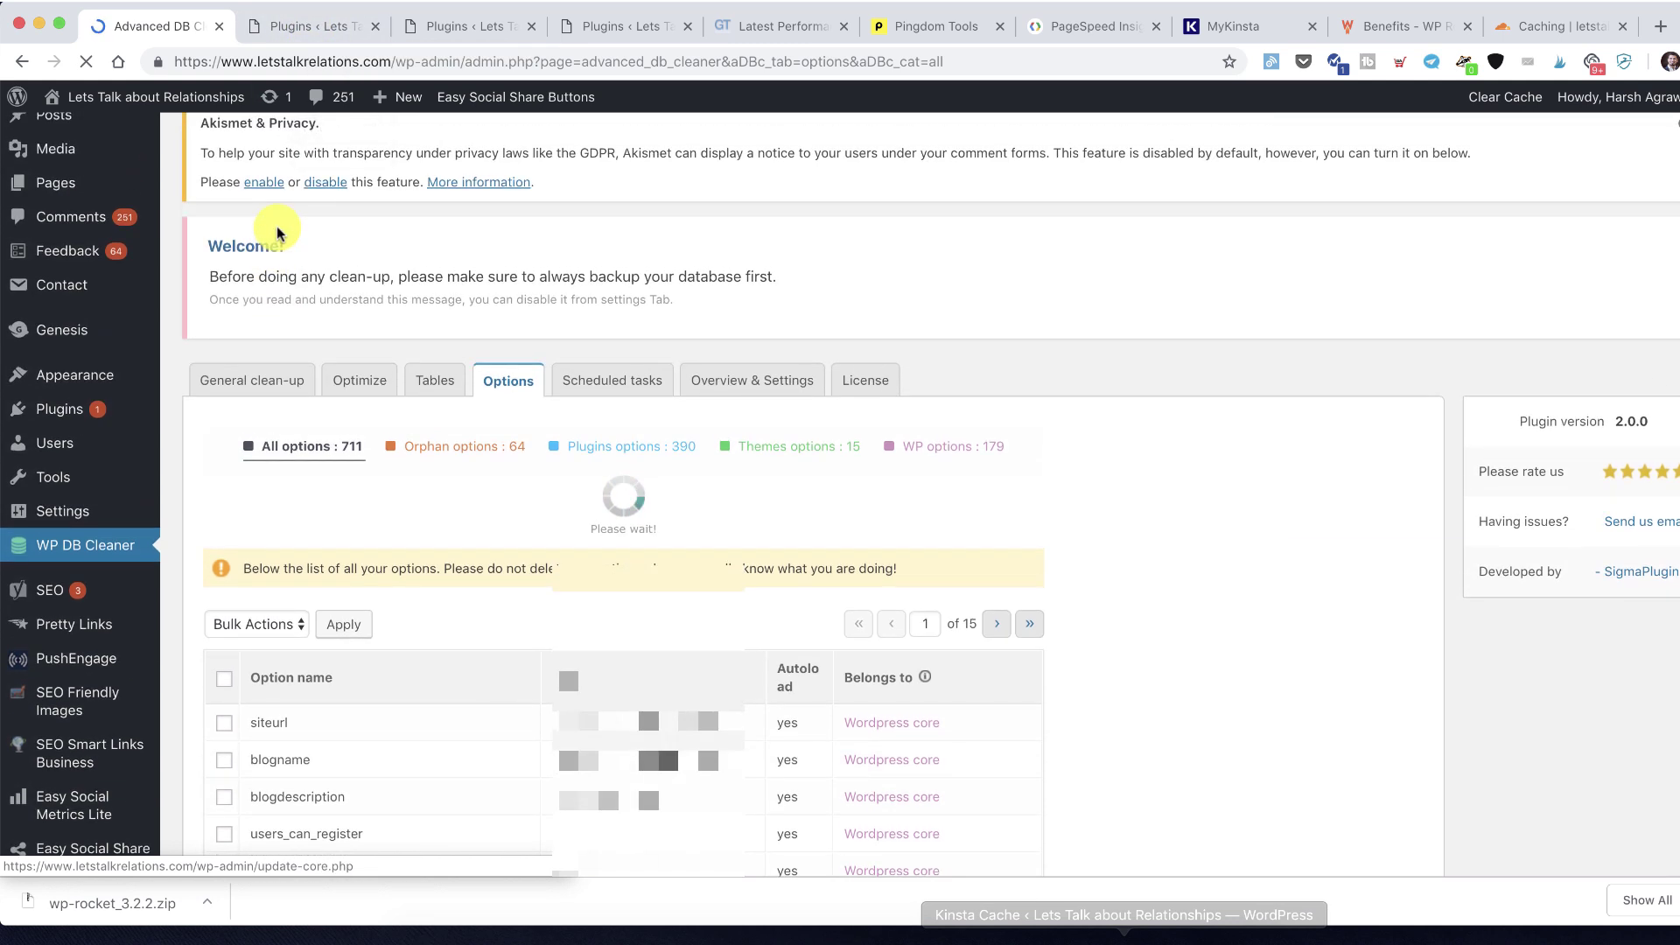
scroll(276, 232, up, 4)
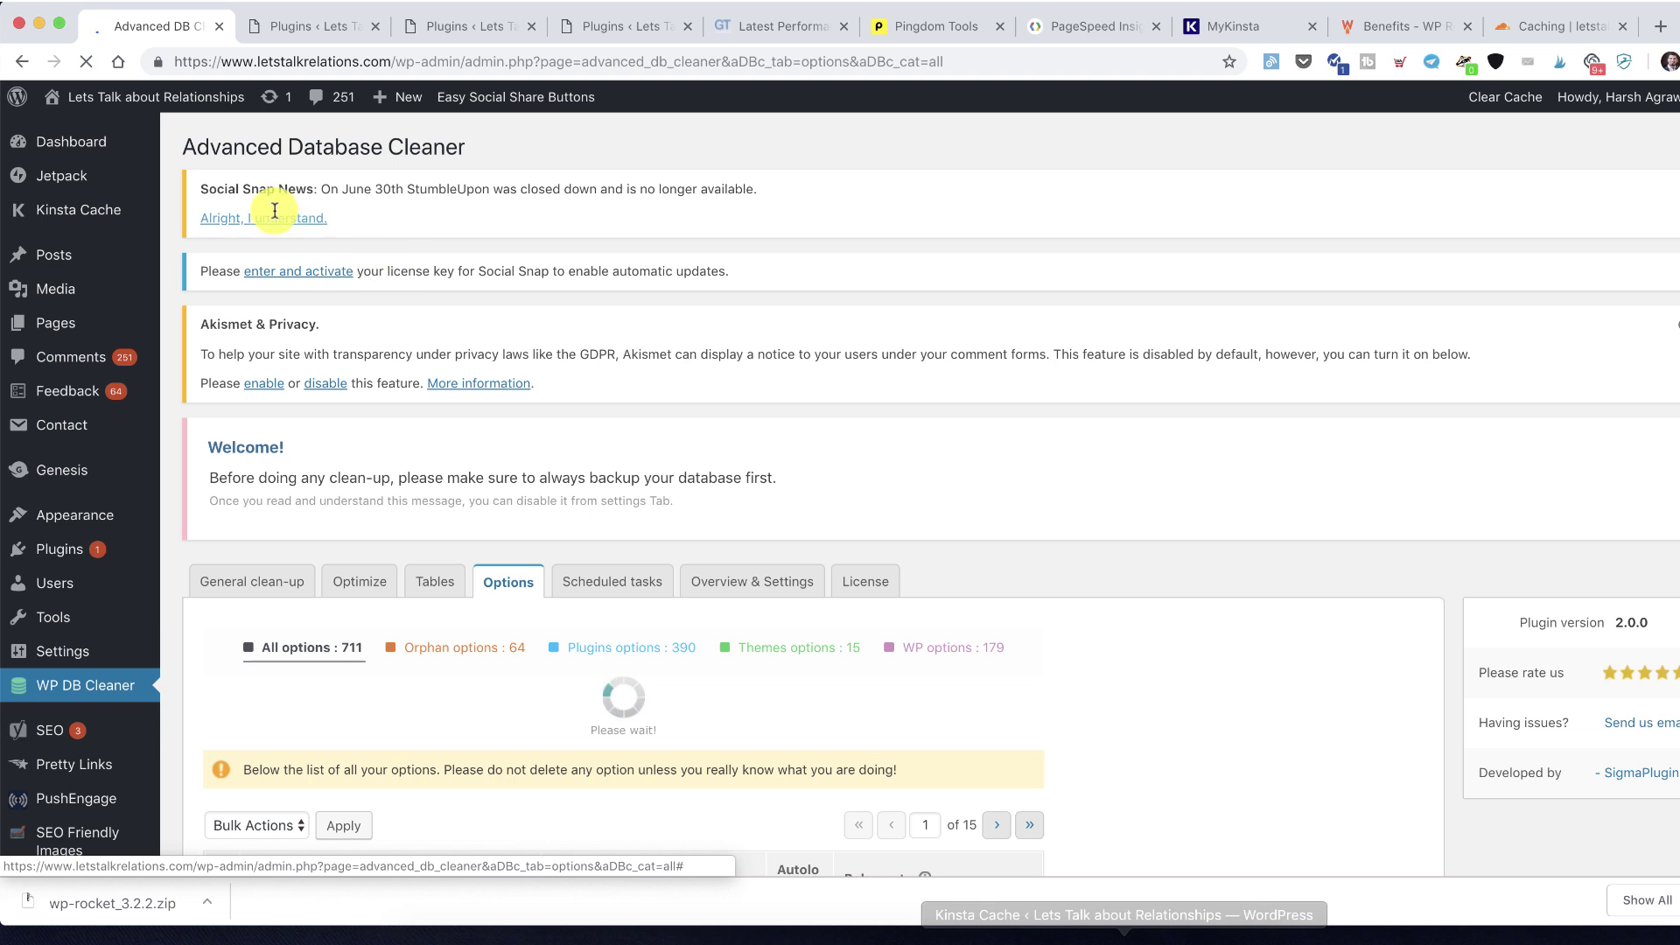
click(297, 26)
click(282, 218)
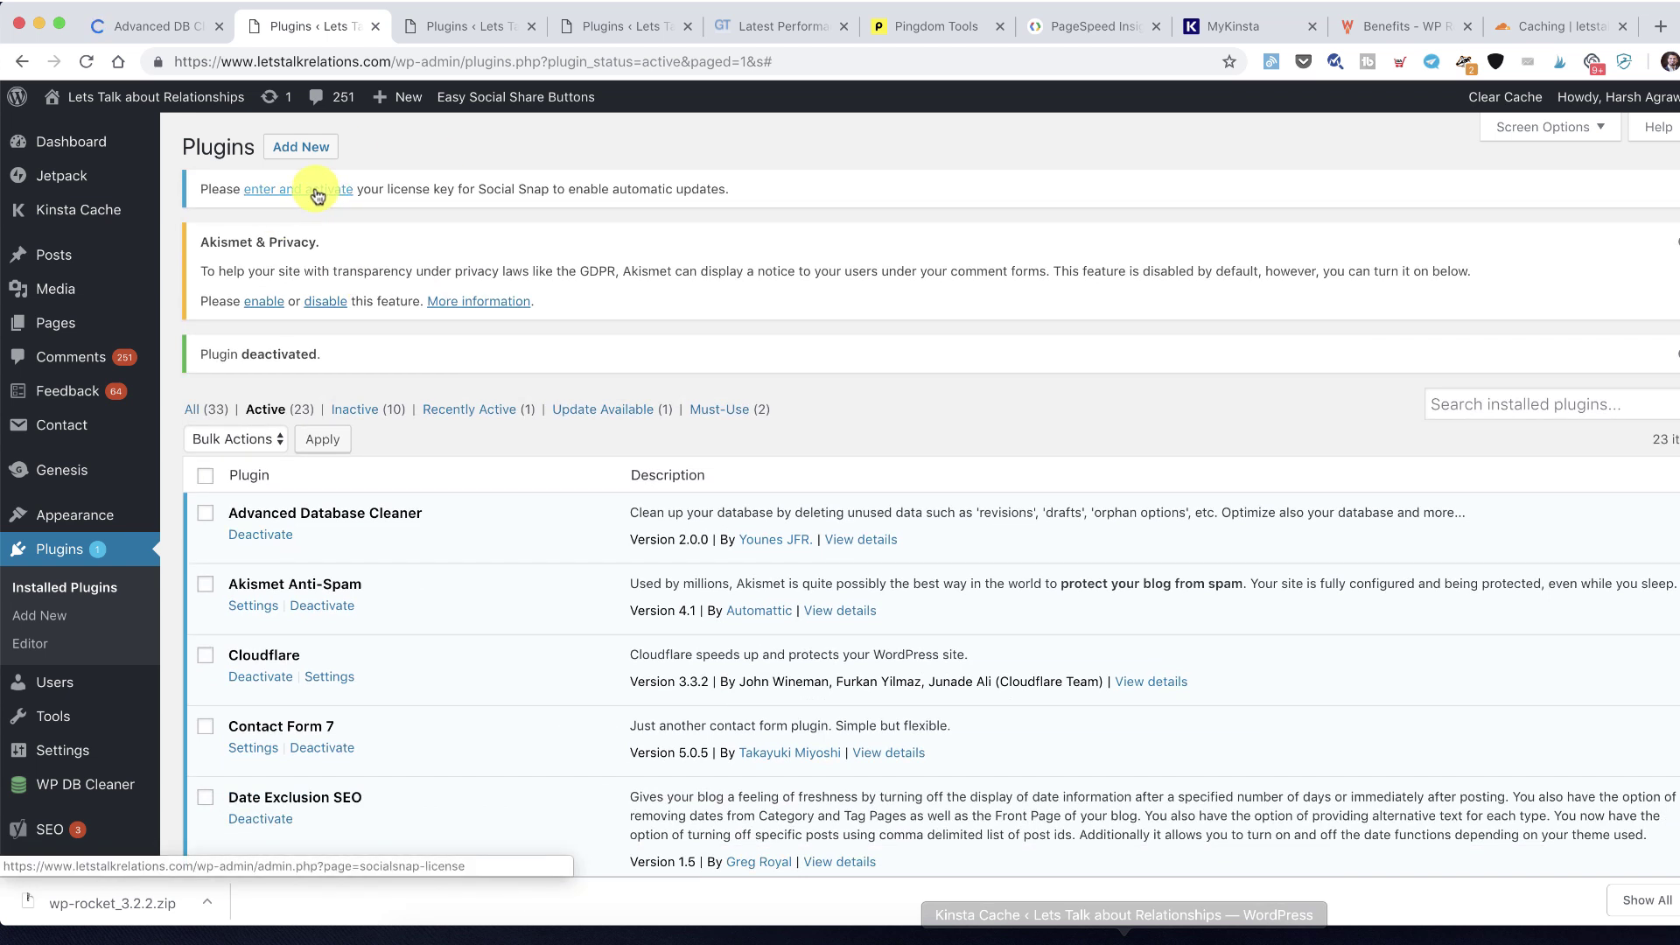
click(324, 308)
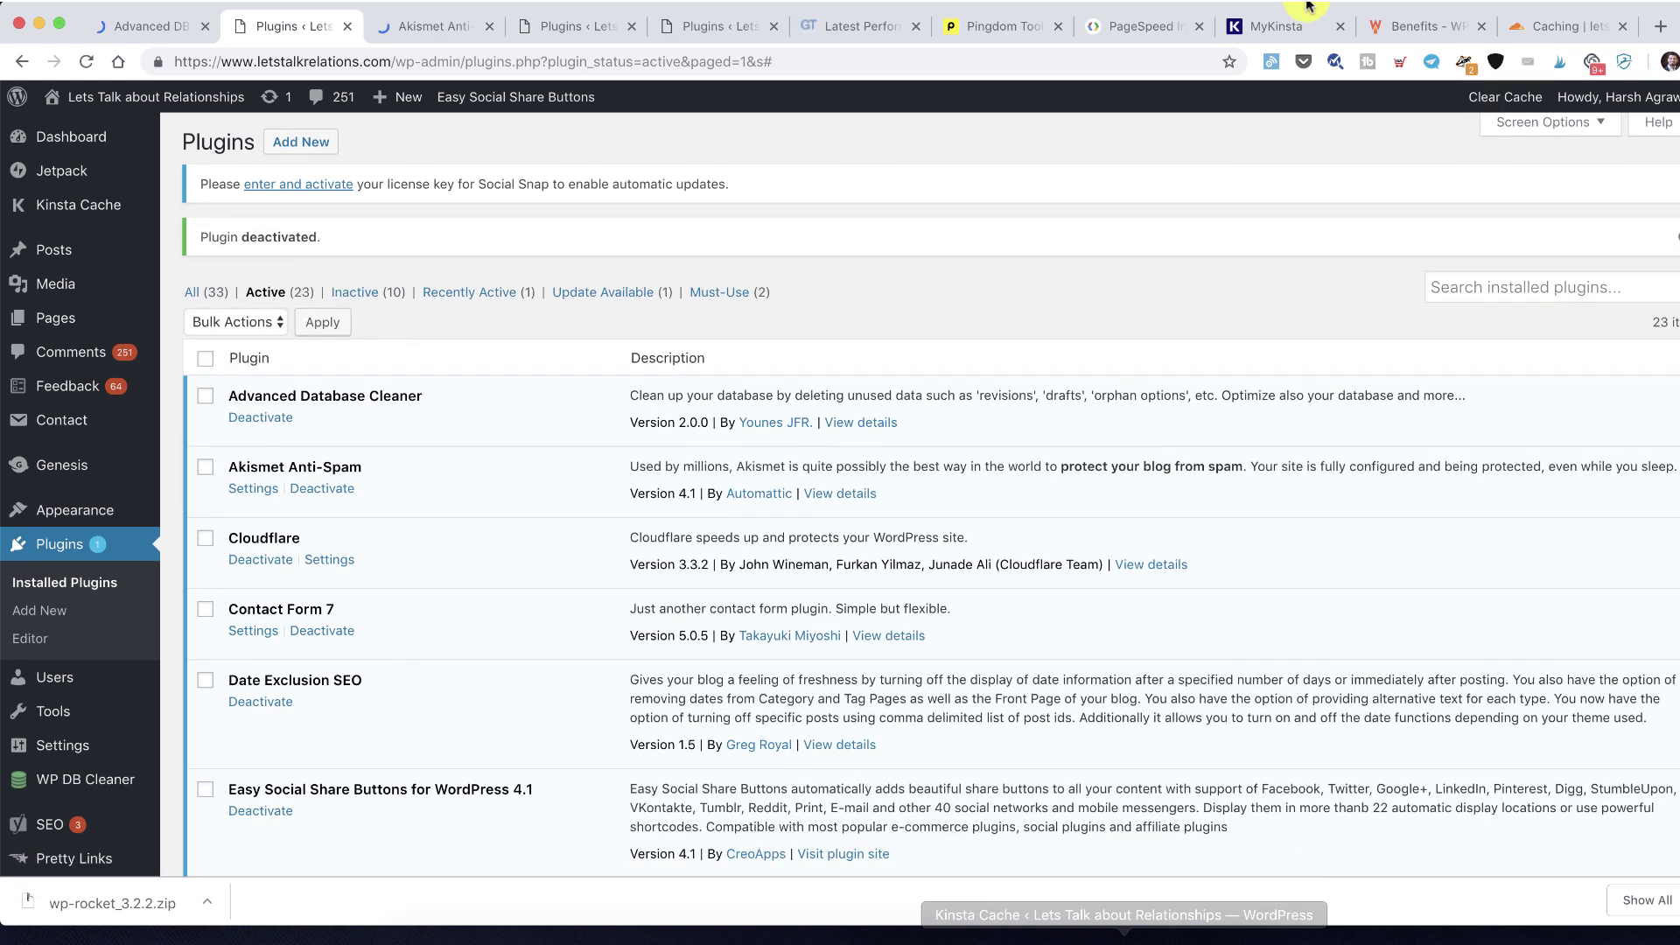
click(489, 26)
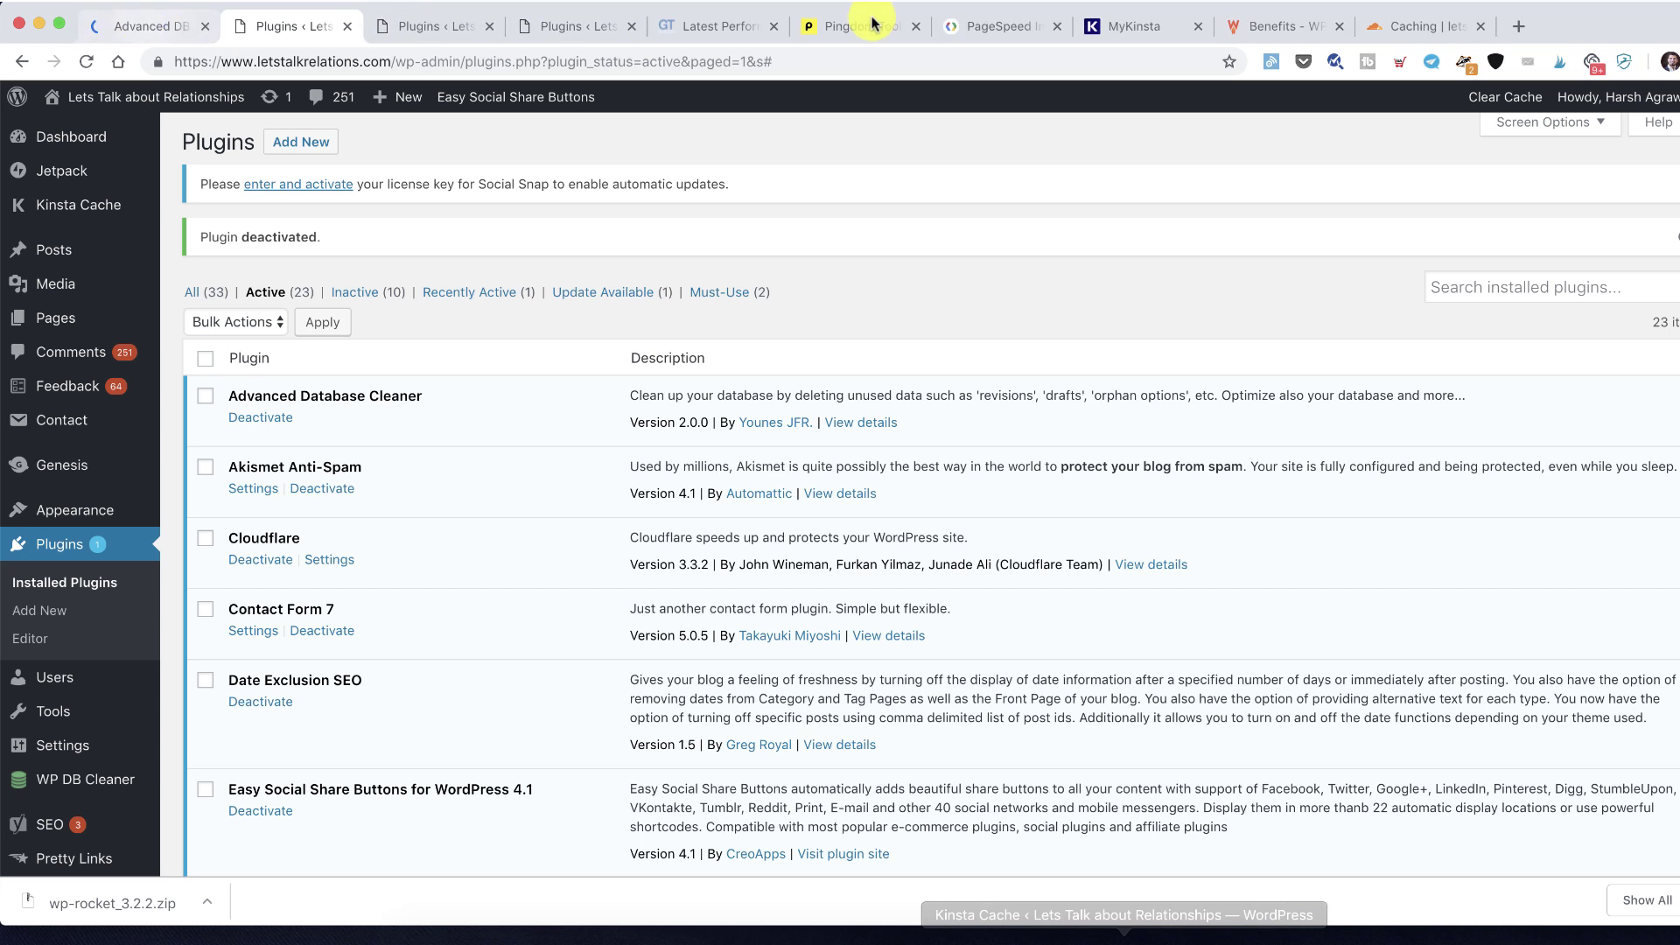
View the PHP Engine versions available for letstalkrelations in the MyKinsta site tools
click(1146, 27)
click(1212, 435)
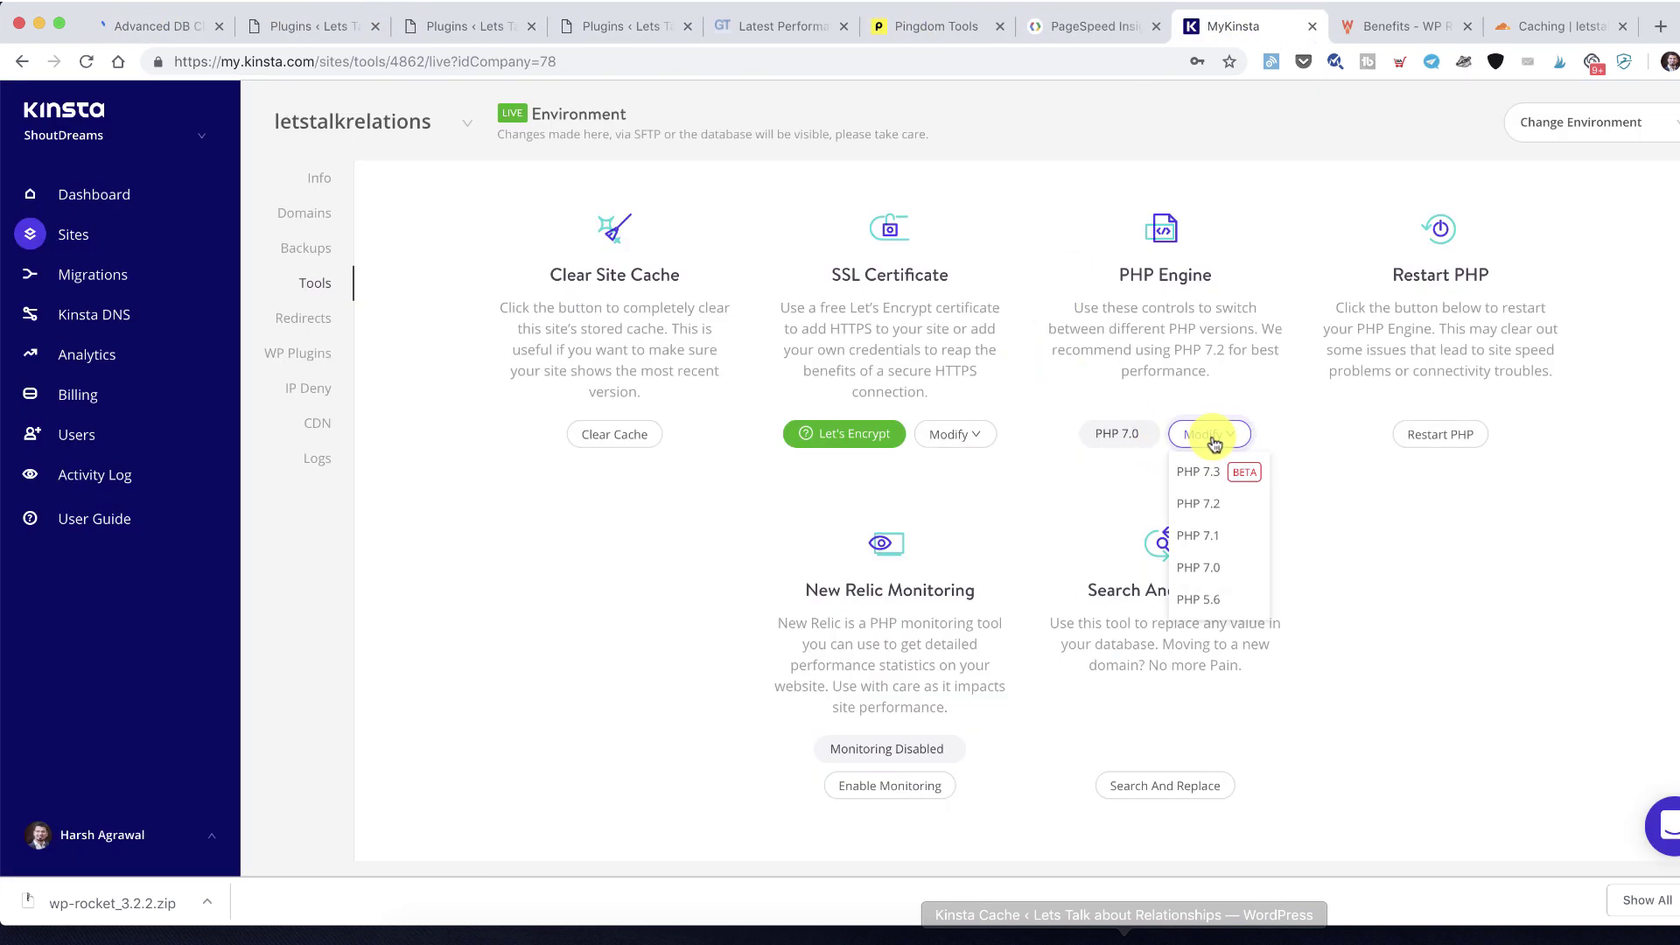
click(1135, 458)
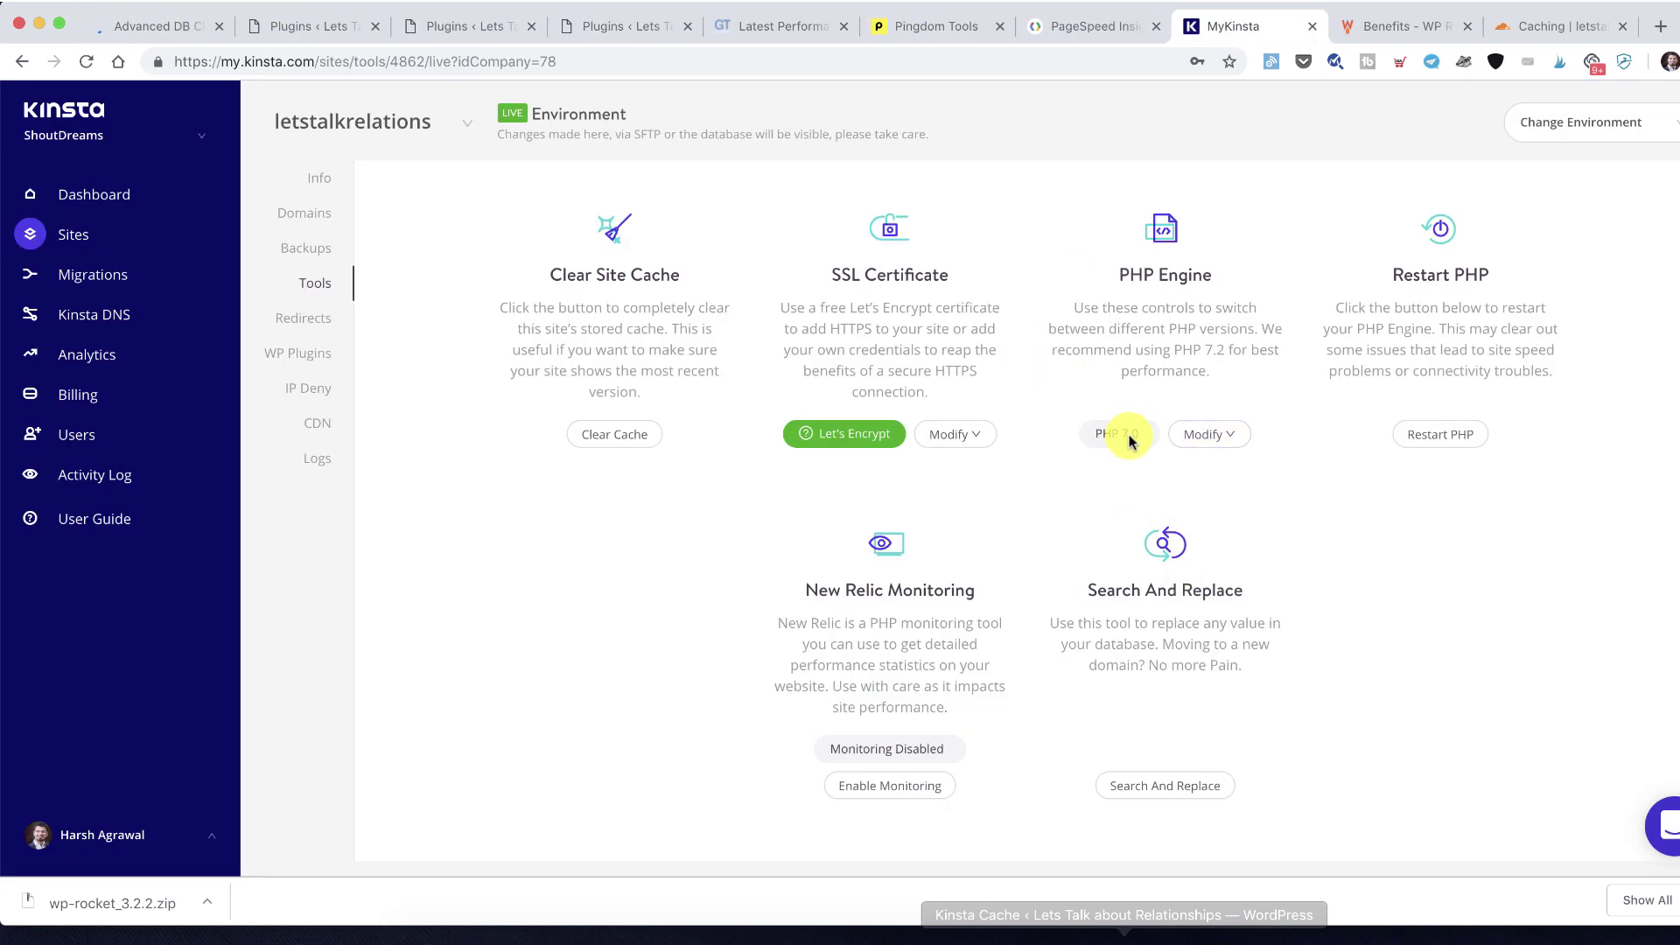
click(1200, 432)
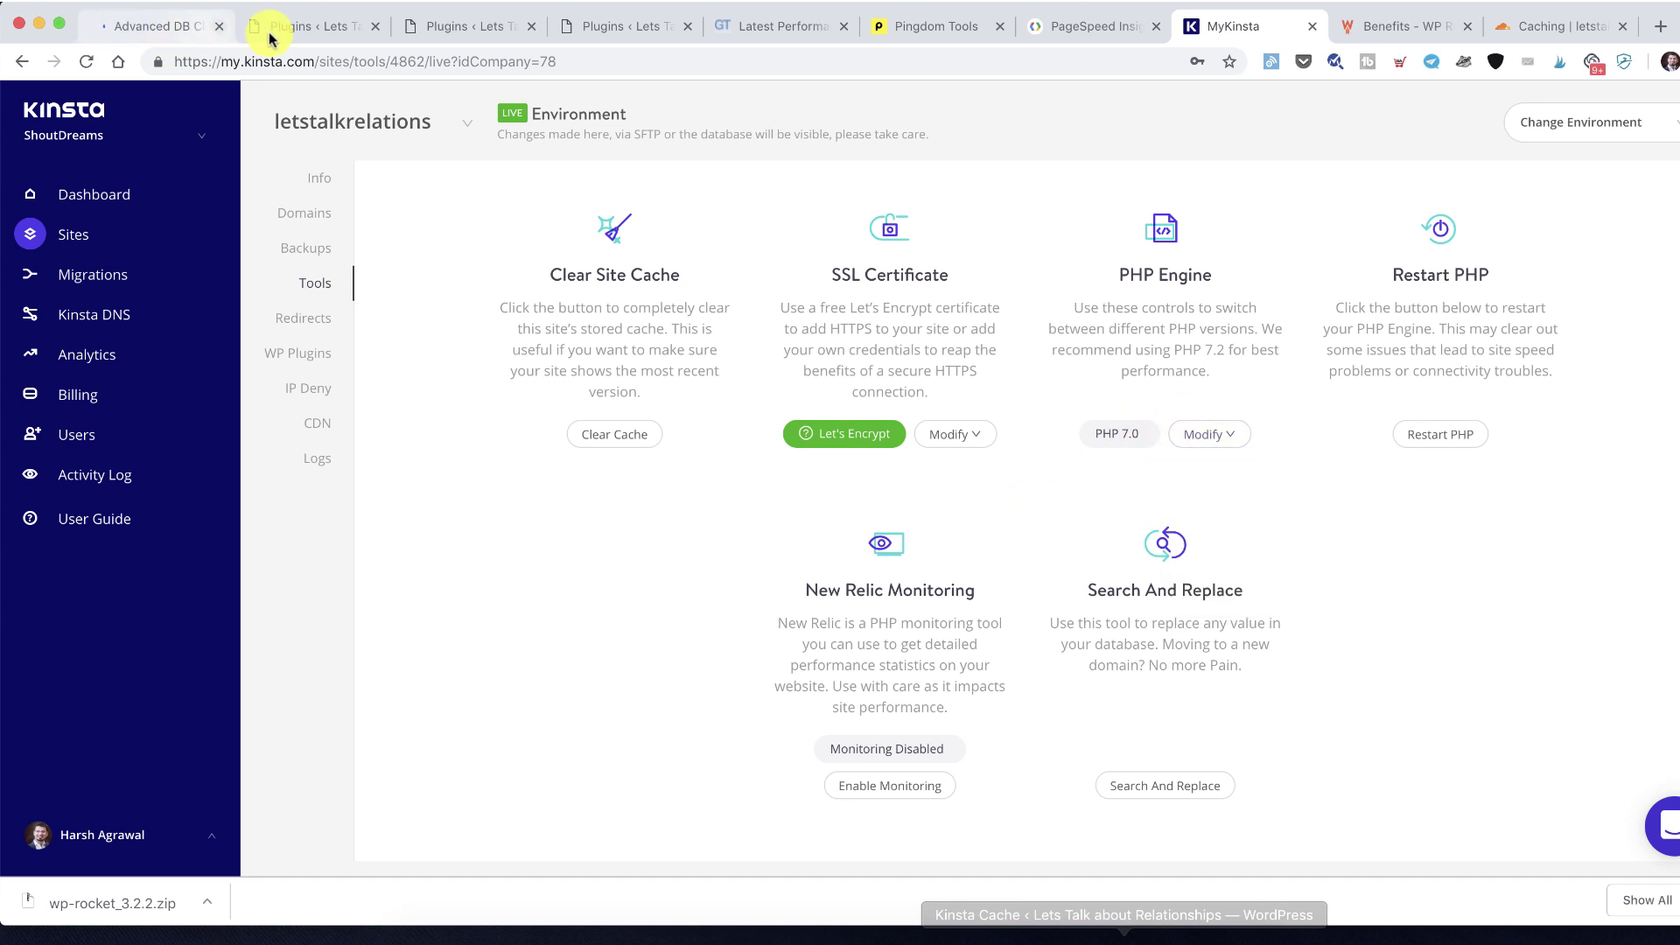
Review the site's active plugins for social sharing tools, including Easy Social Share Buttons for WordPress and Social Snap
click(295, 27)
scroll(311, 382, down, 7)
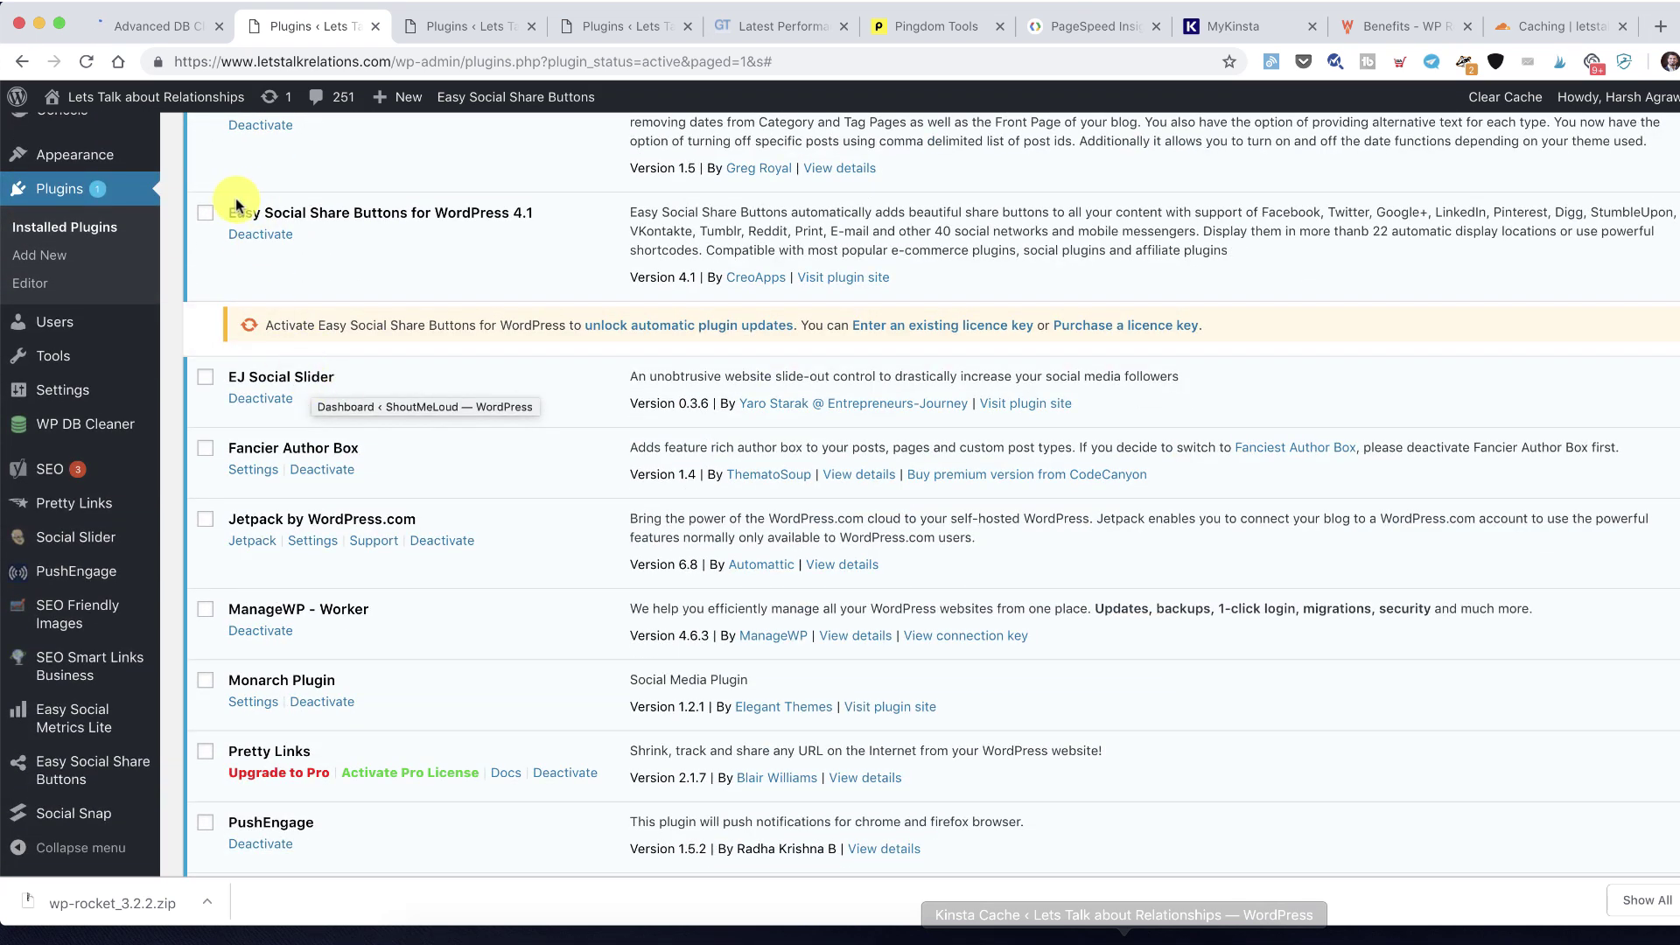
drag(227, 213, 564, 221)
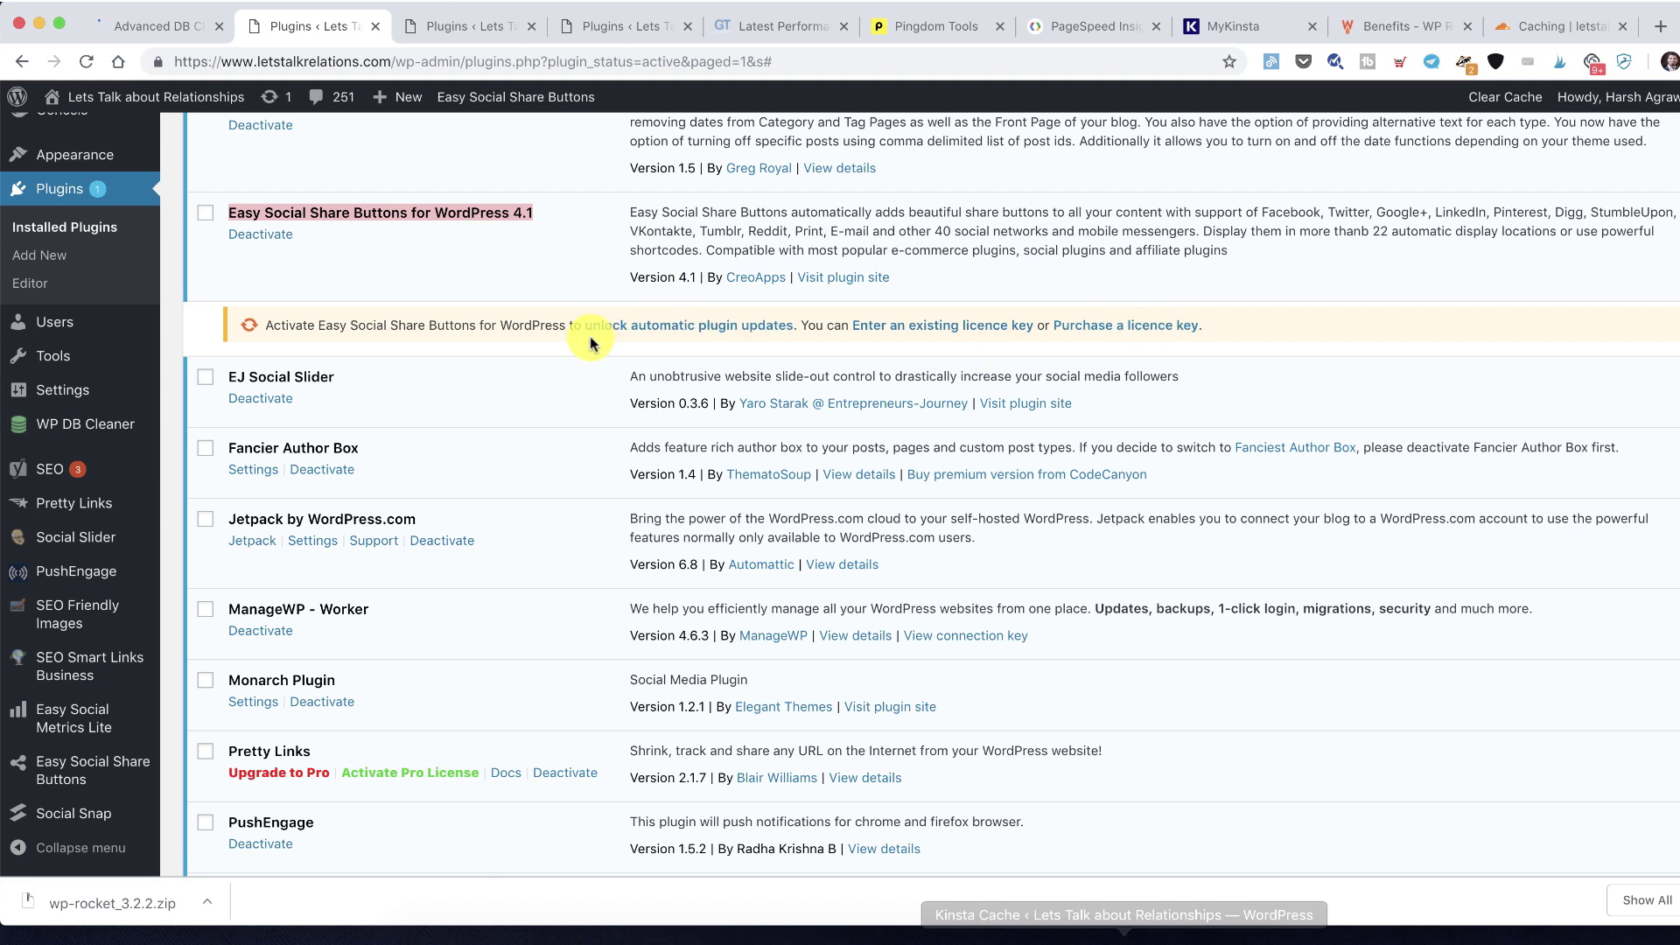
scroll(394, 337, down, 1)
scroll(341, 228, down, 3)
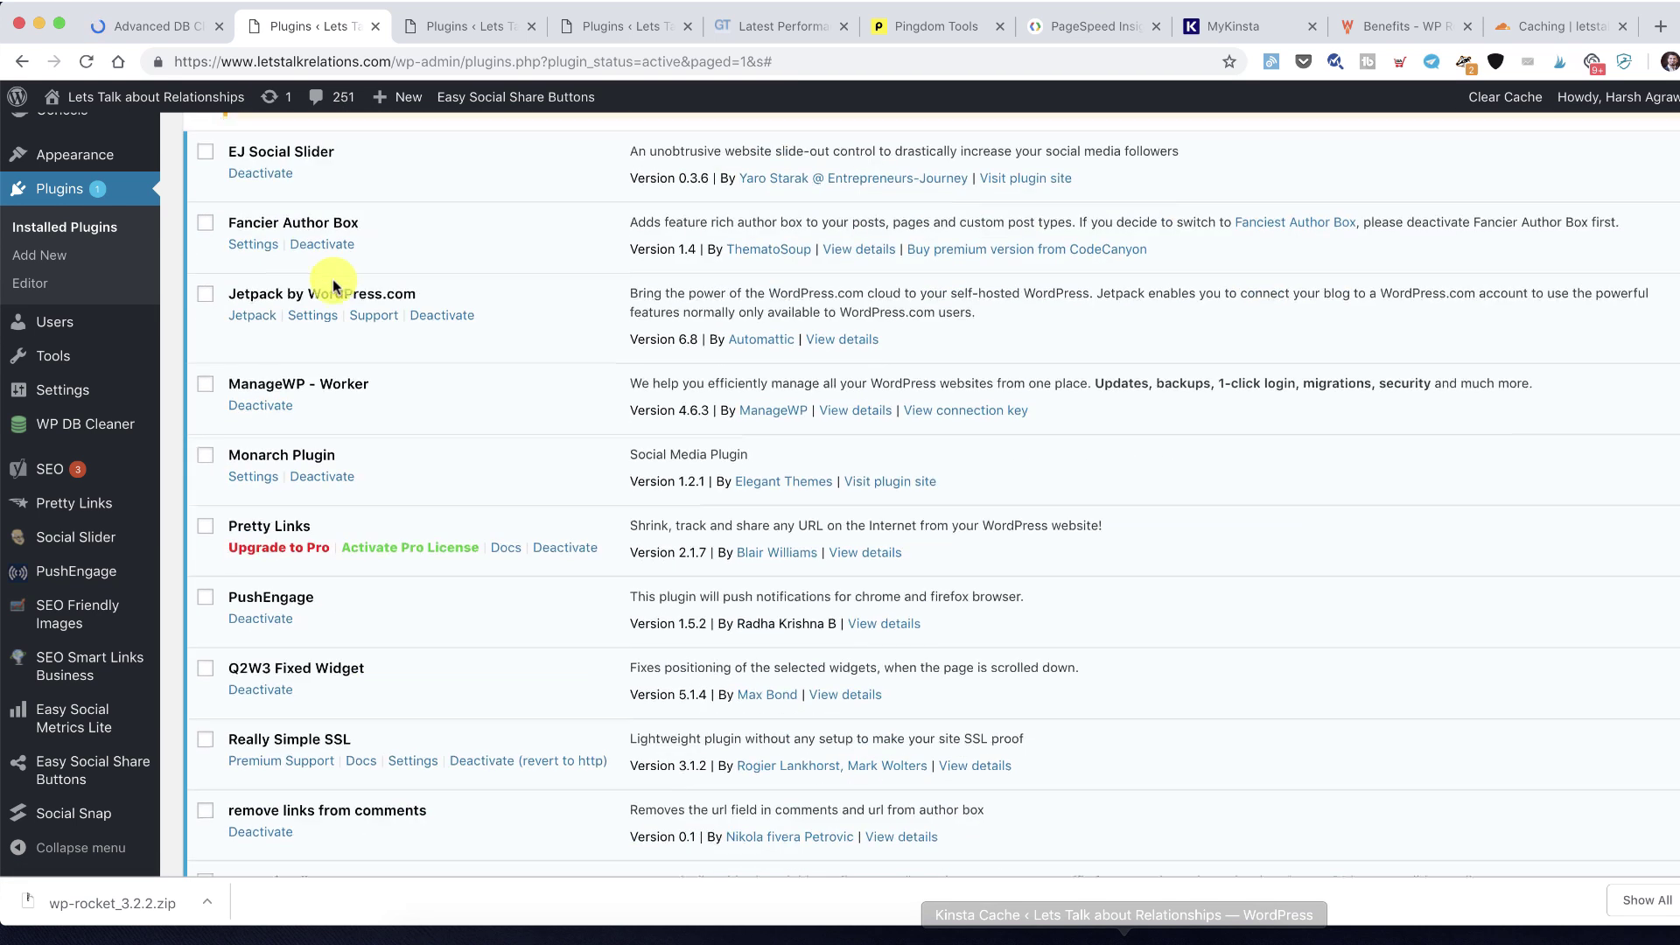
scroll(331, 280, down, 2)
scroll(328, 490, down, 7)
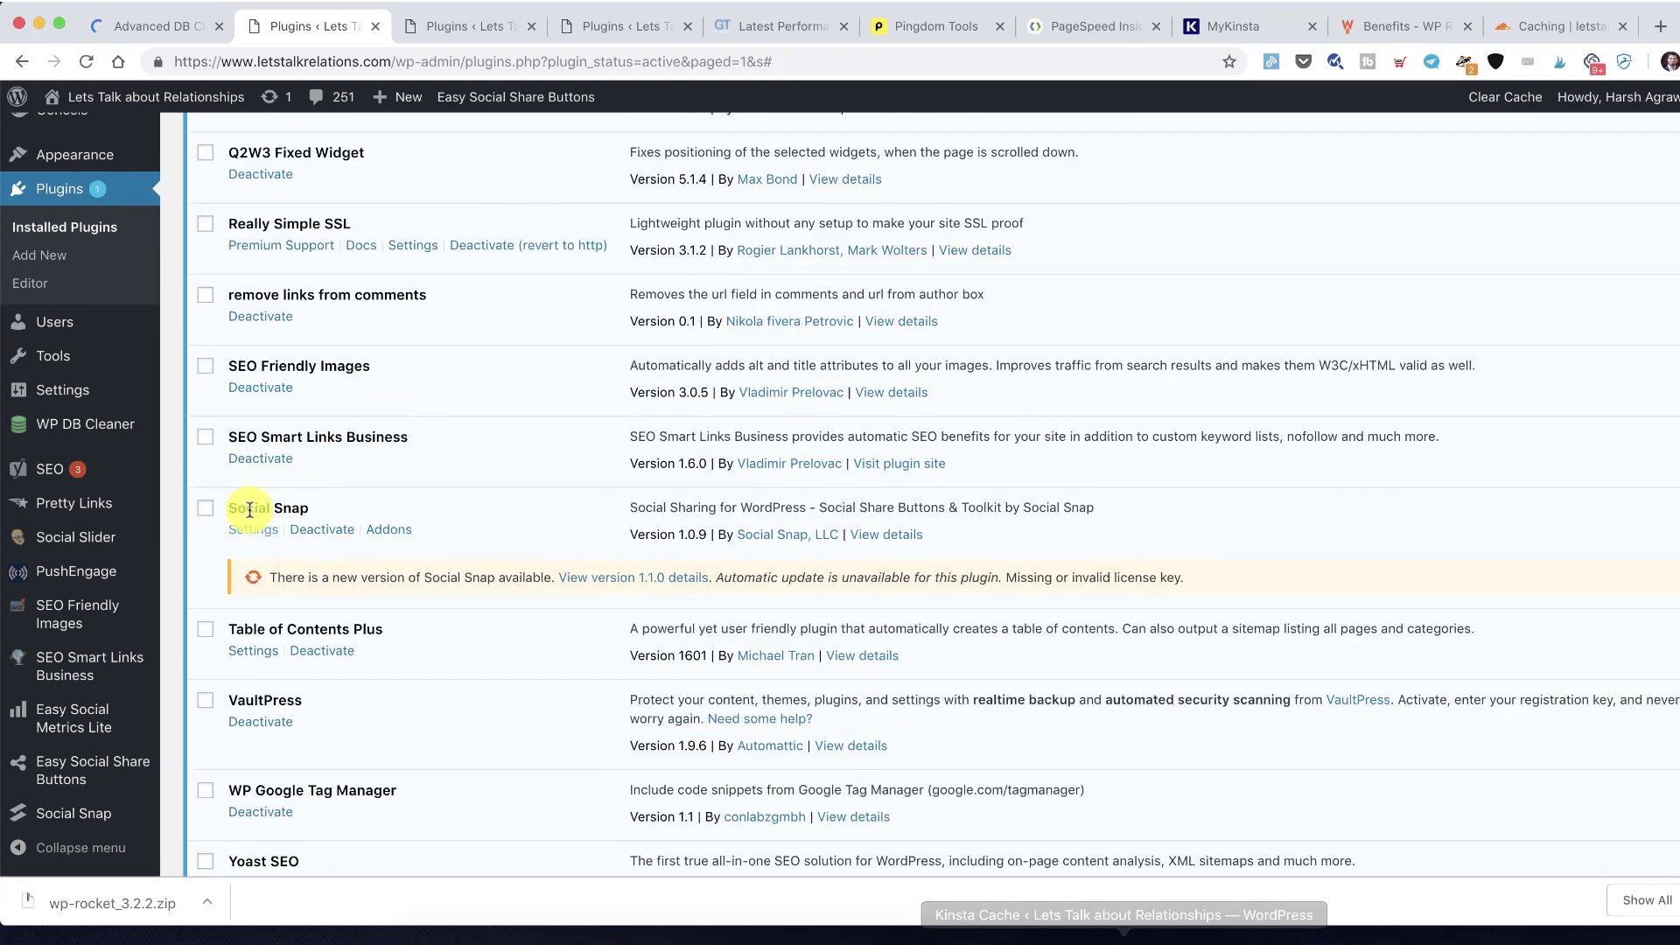
click(323, 528)
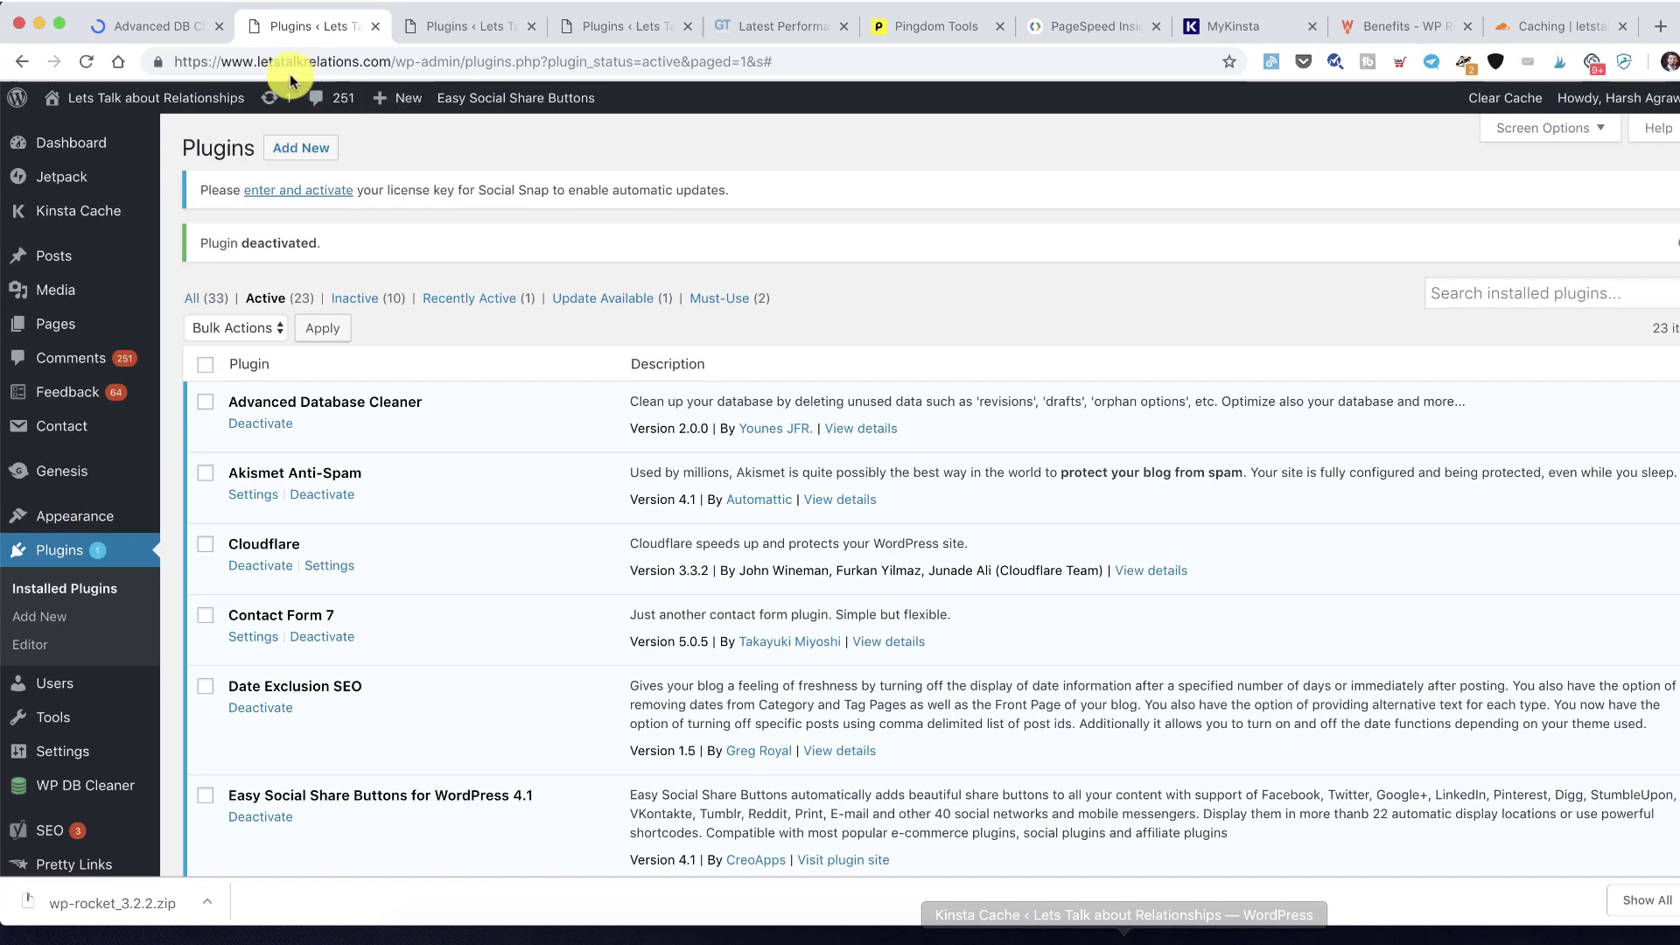
Return to the MyKinsta site tools and recheck the PHP version choices for the live environment
click(131, 26)
click(1223, 27)
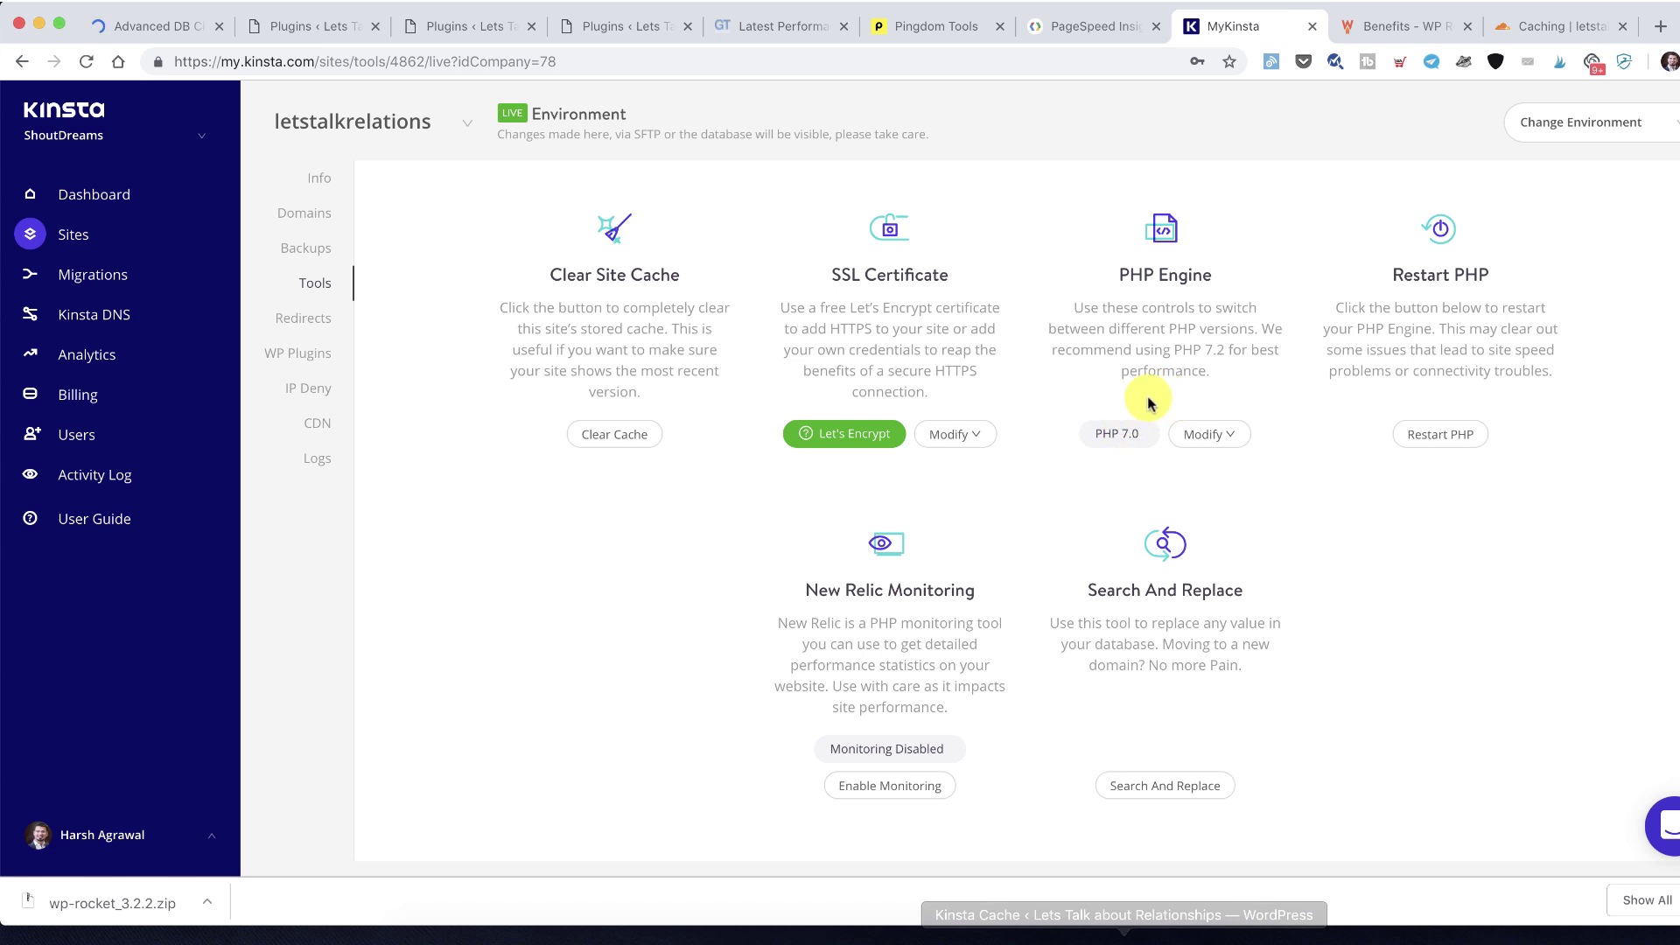
click(1197, 435)
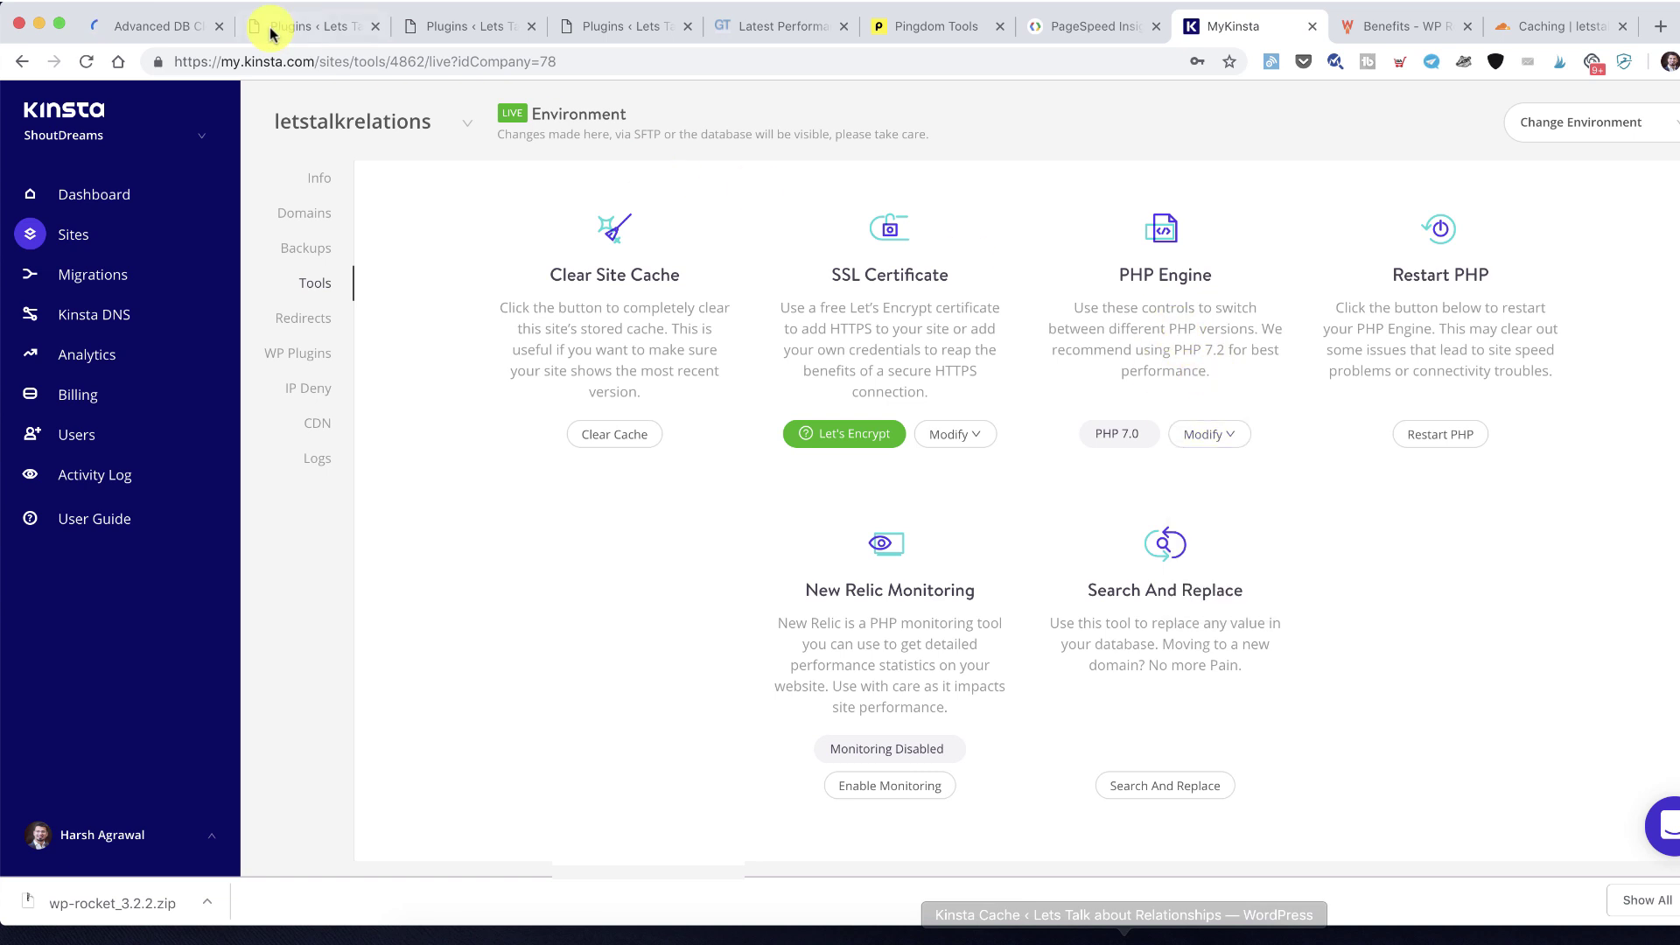
Display the orphan options in Advanced Database Cleaner, select every option on the first page, and review the selected entries
click(184, 26)
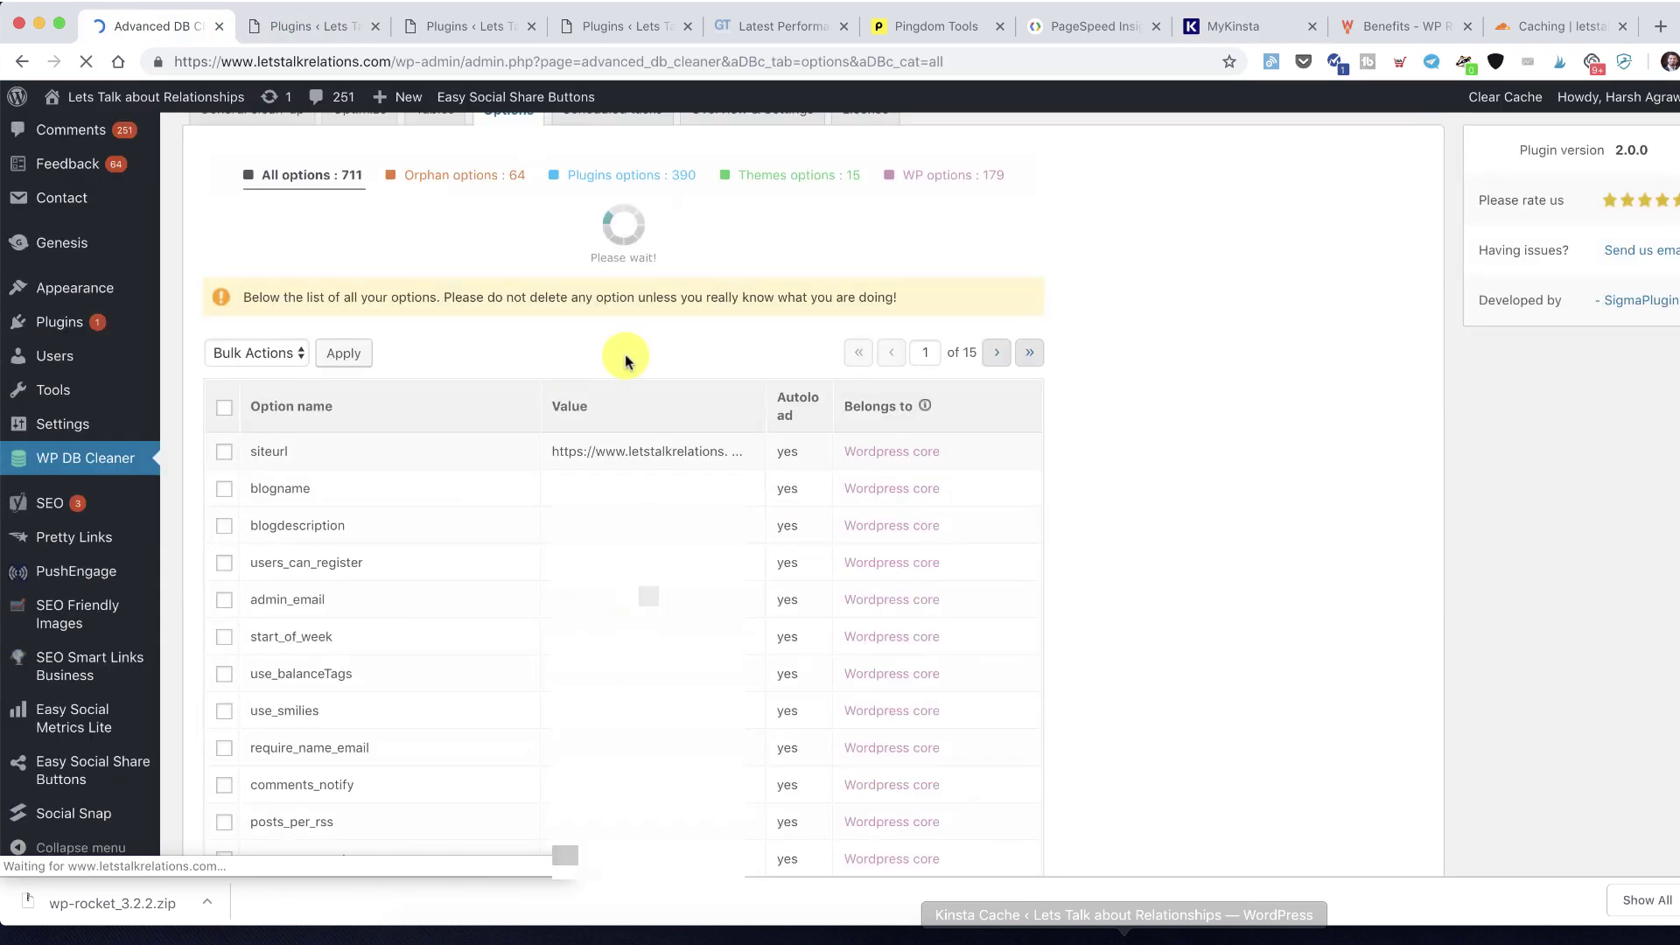
click(462, 179)
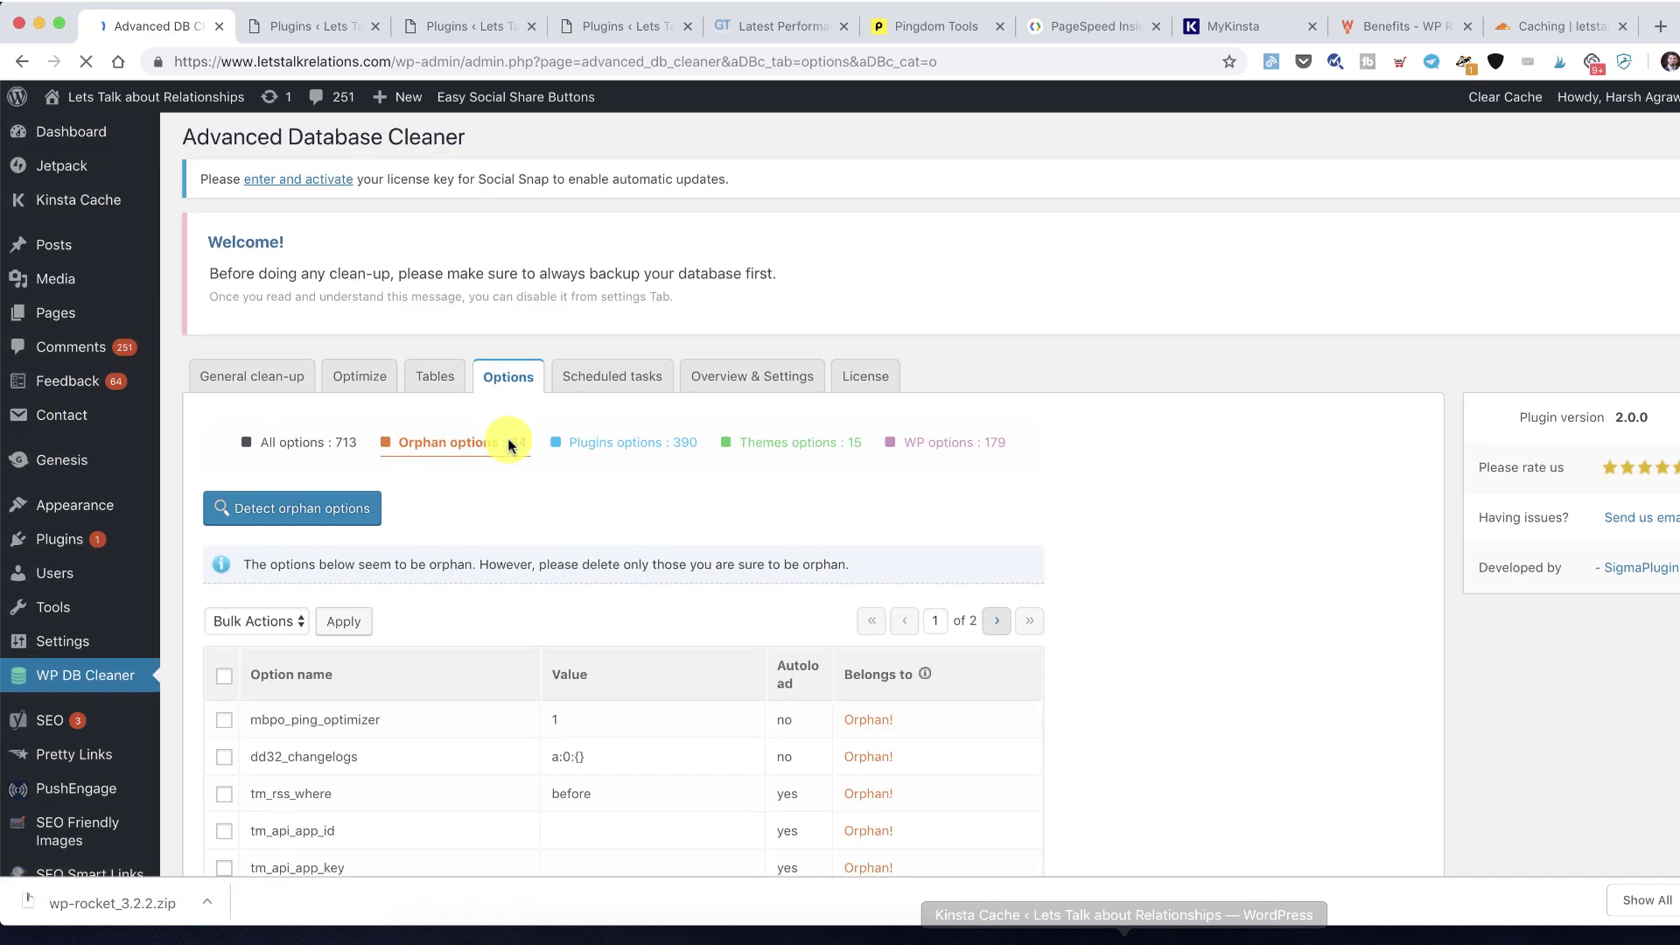
scroll(503, 440, down, 5)
scroll(427, 249, down, 2)
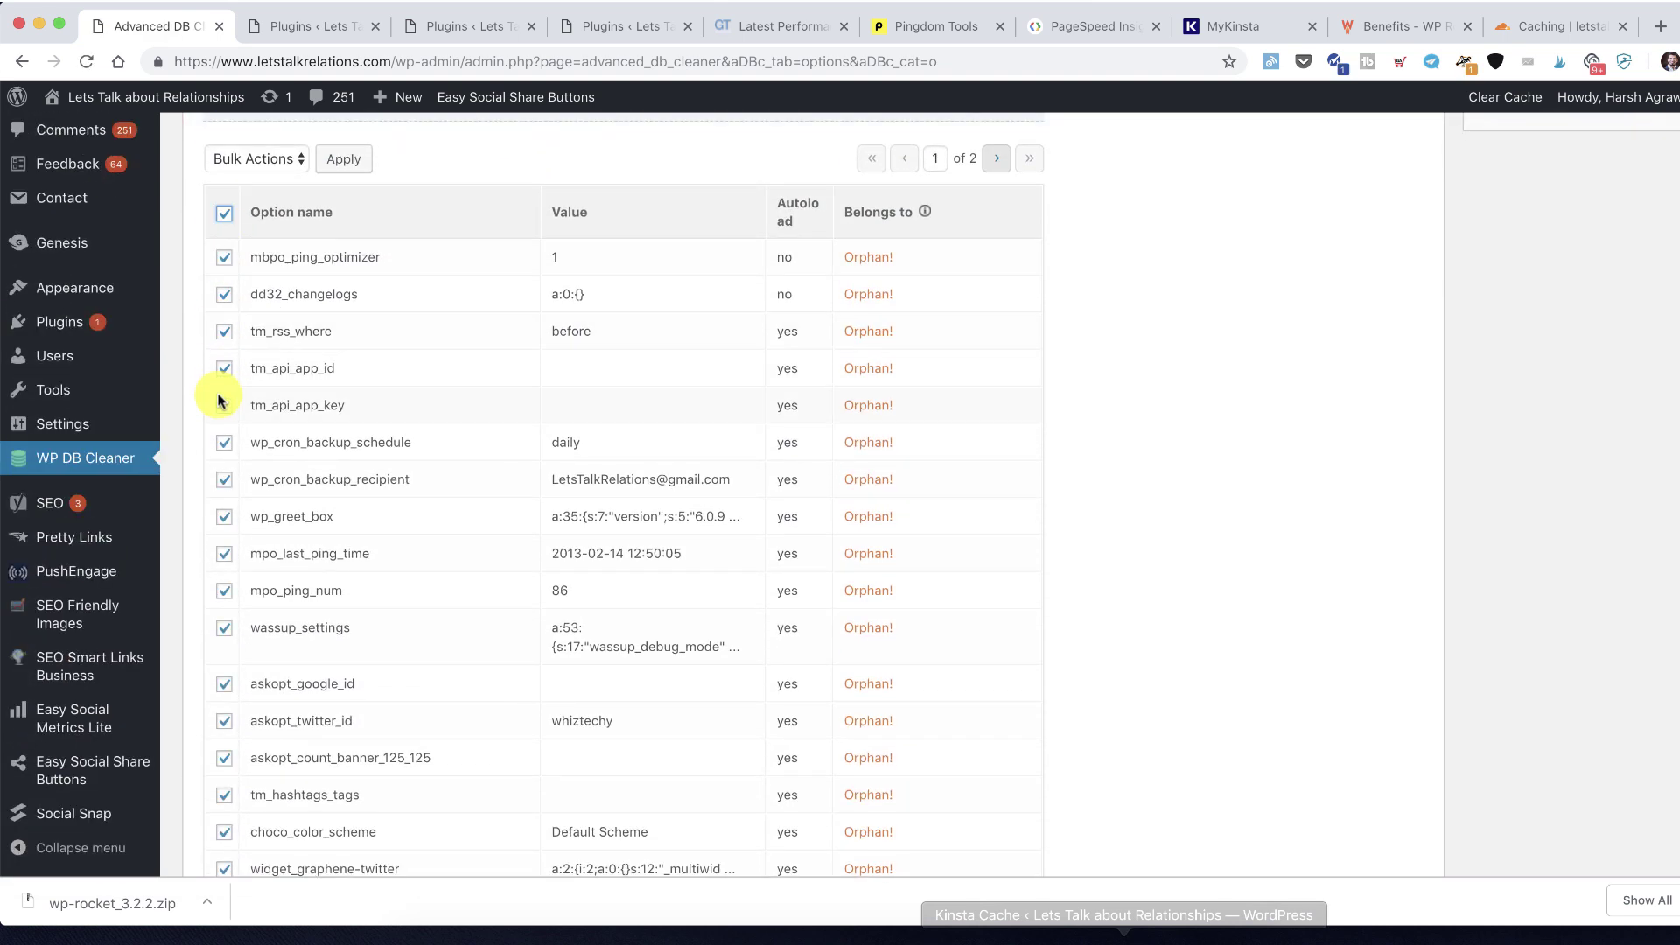
scroll(218, 400, down, 2)
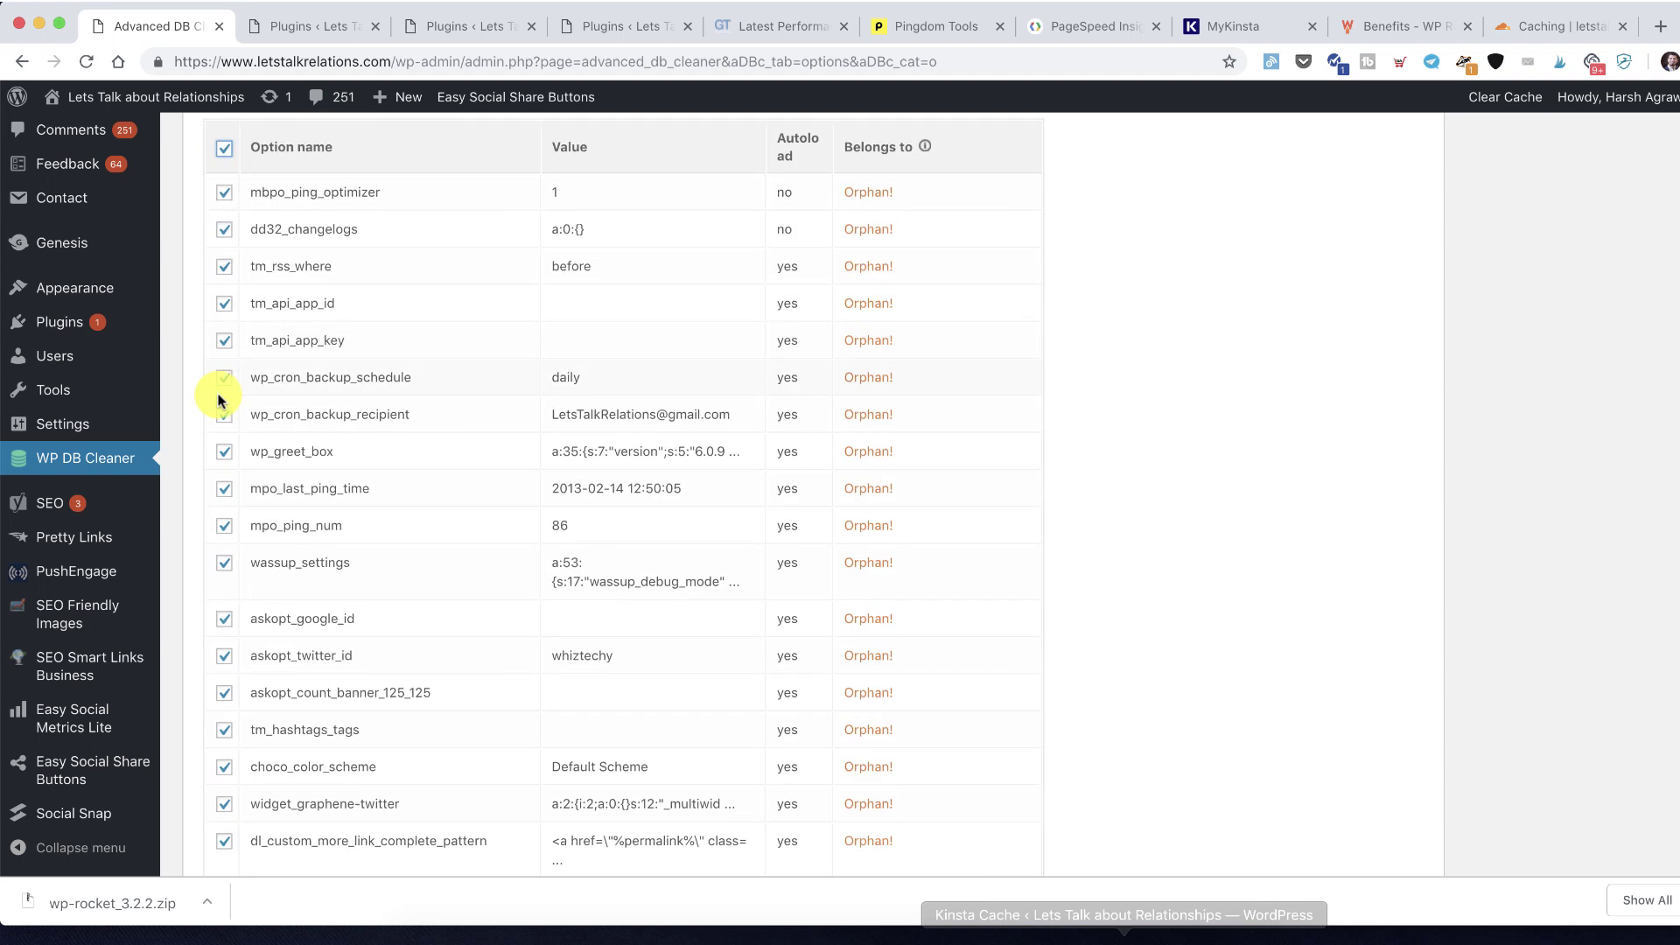
scroll(223, 423, down, 4)
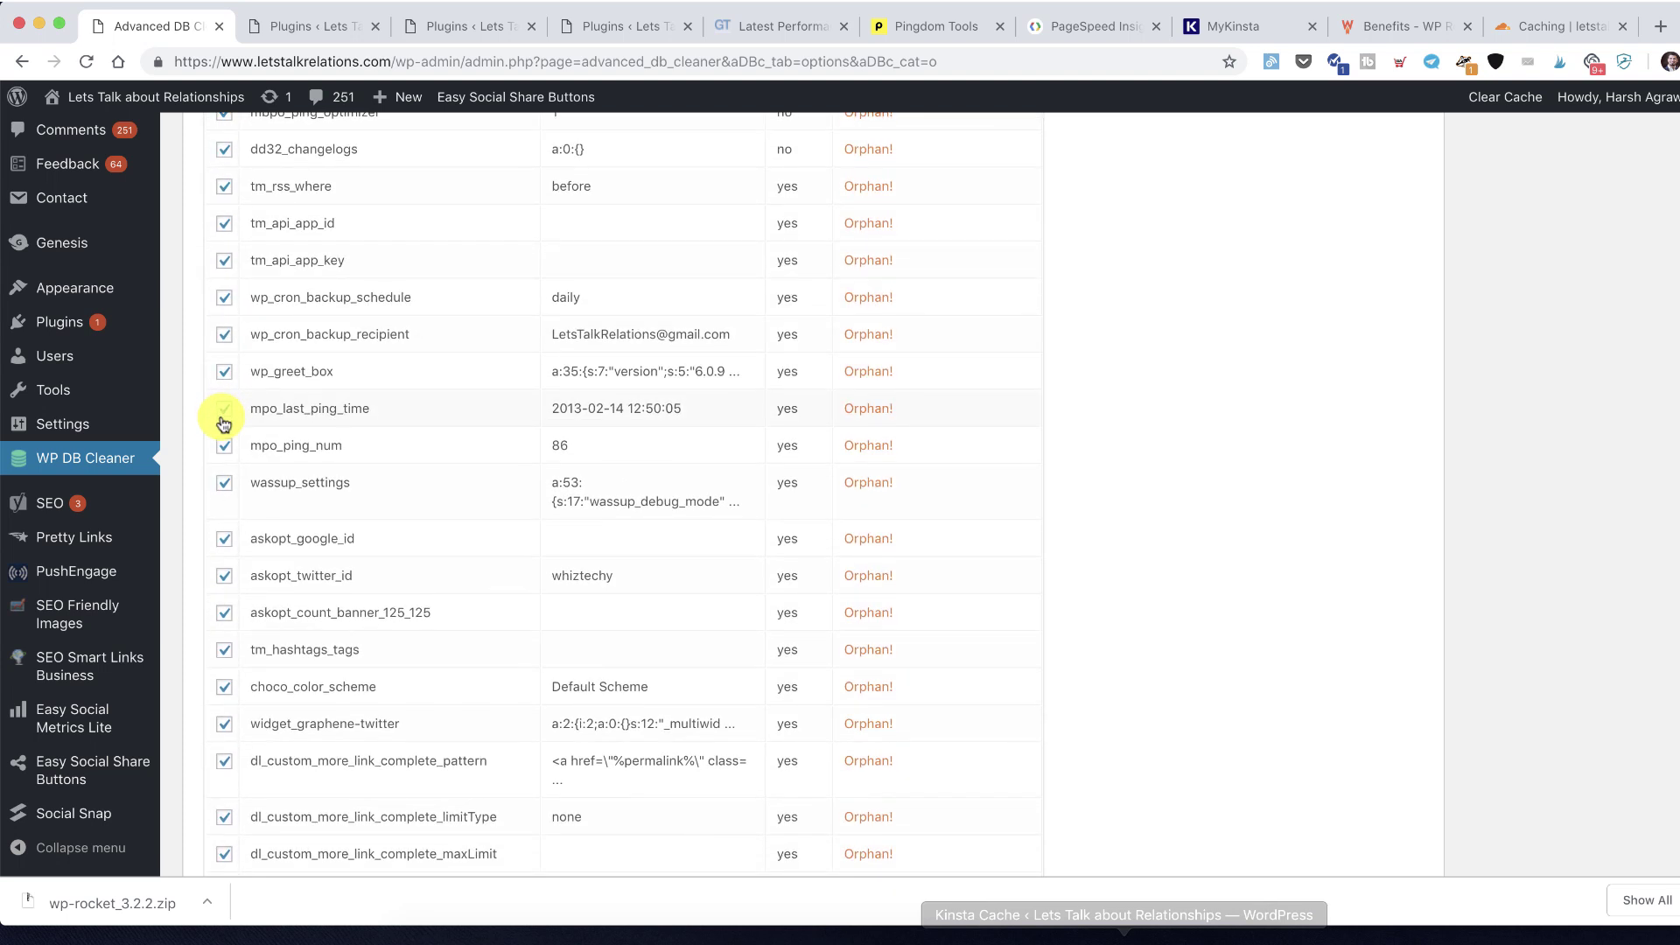
scroll(223, 424, down, 8)
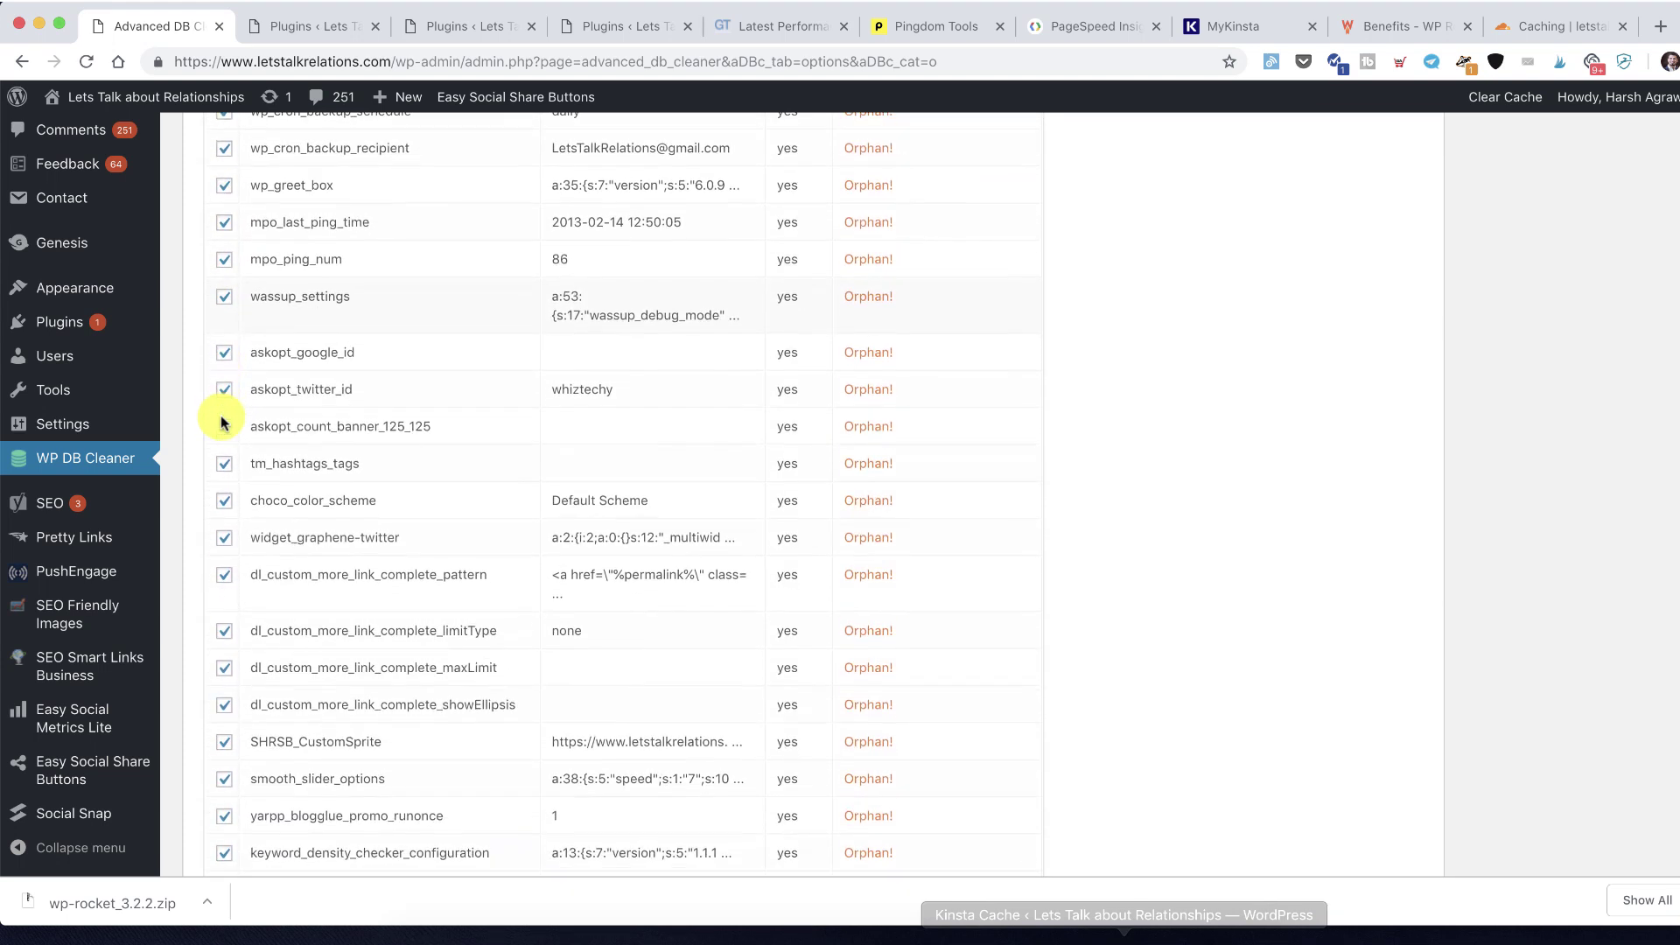
scroll(222, 423, down, 7)
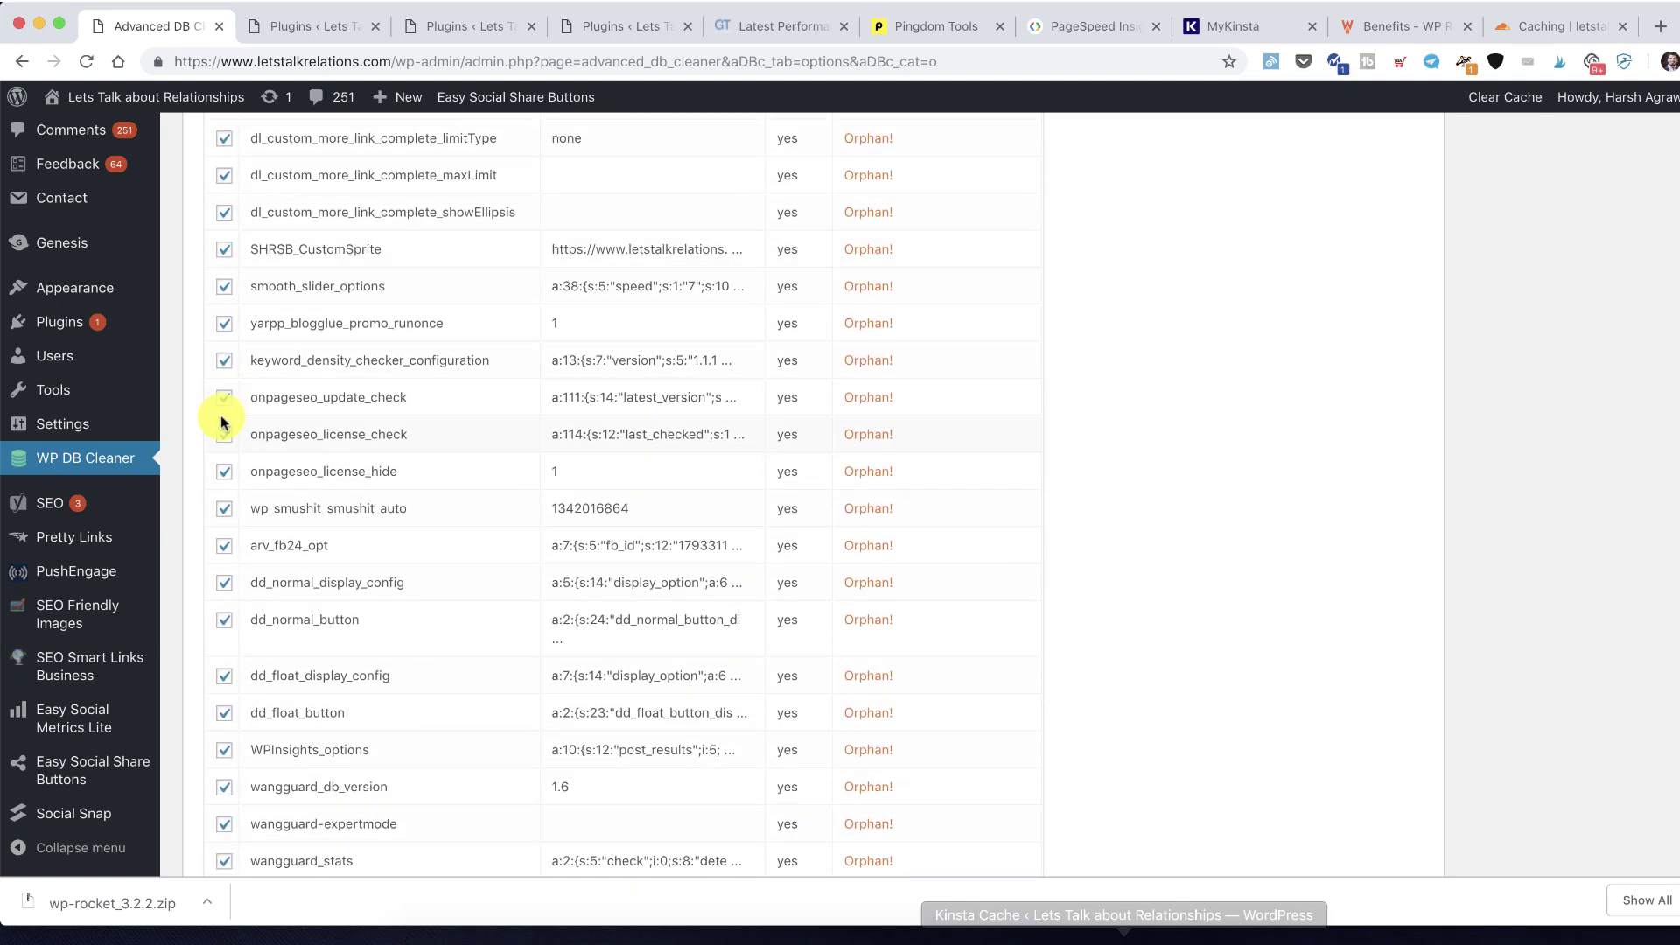
scroll(262, 432, down, 3)
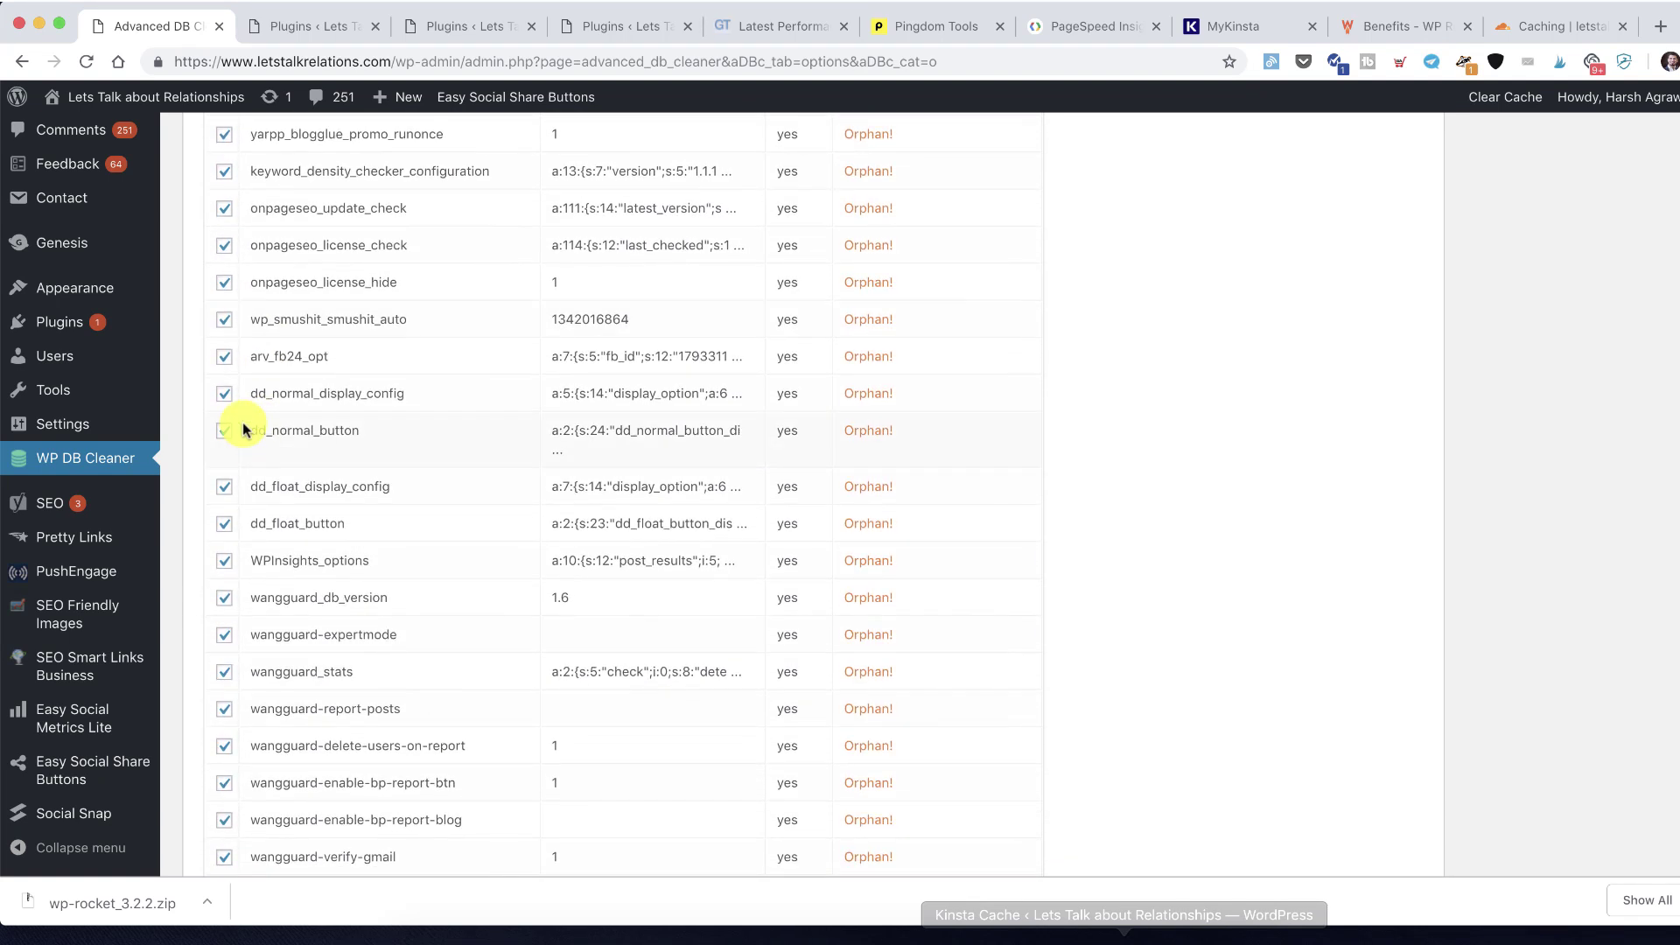
Switch to MyKinsta and review the daily backups of the letstalkrelations live environment
click(1251, 25)
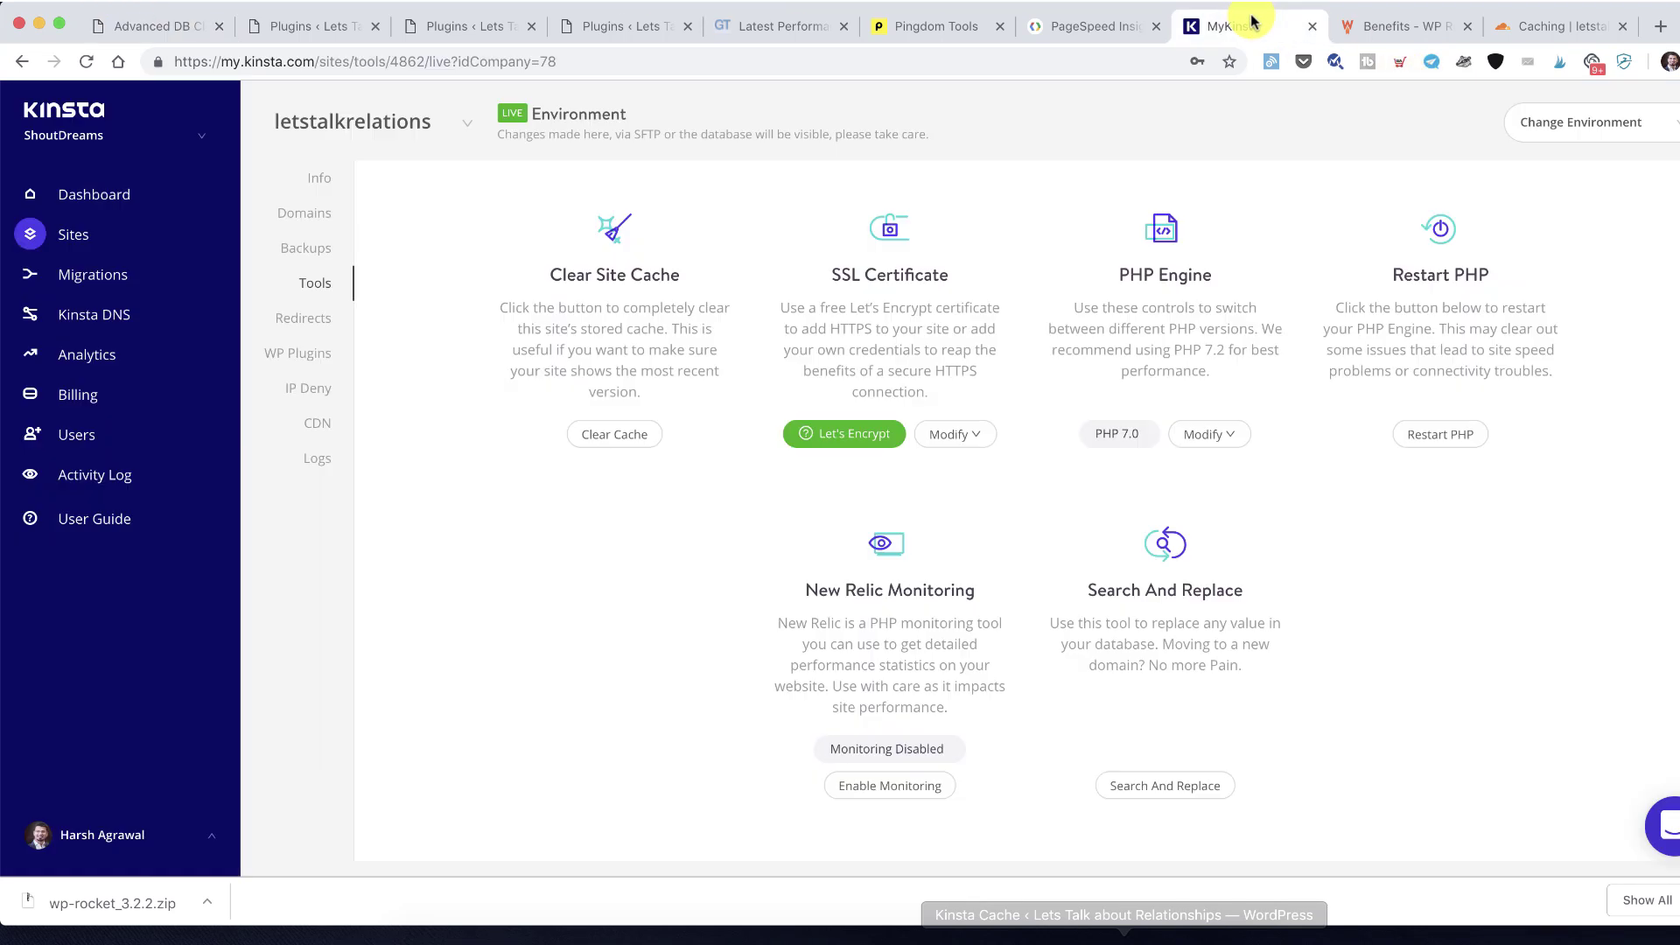
click(306, 252)
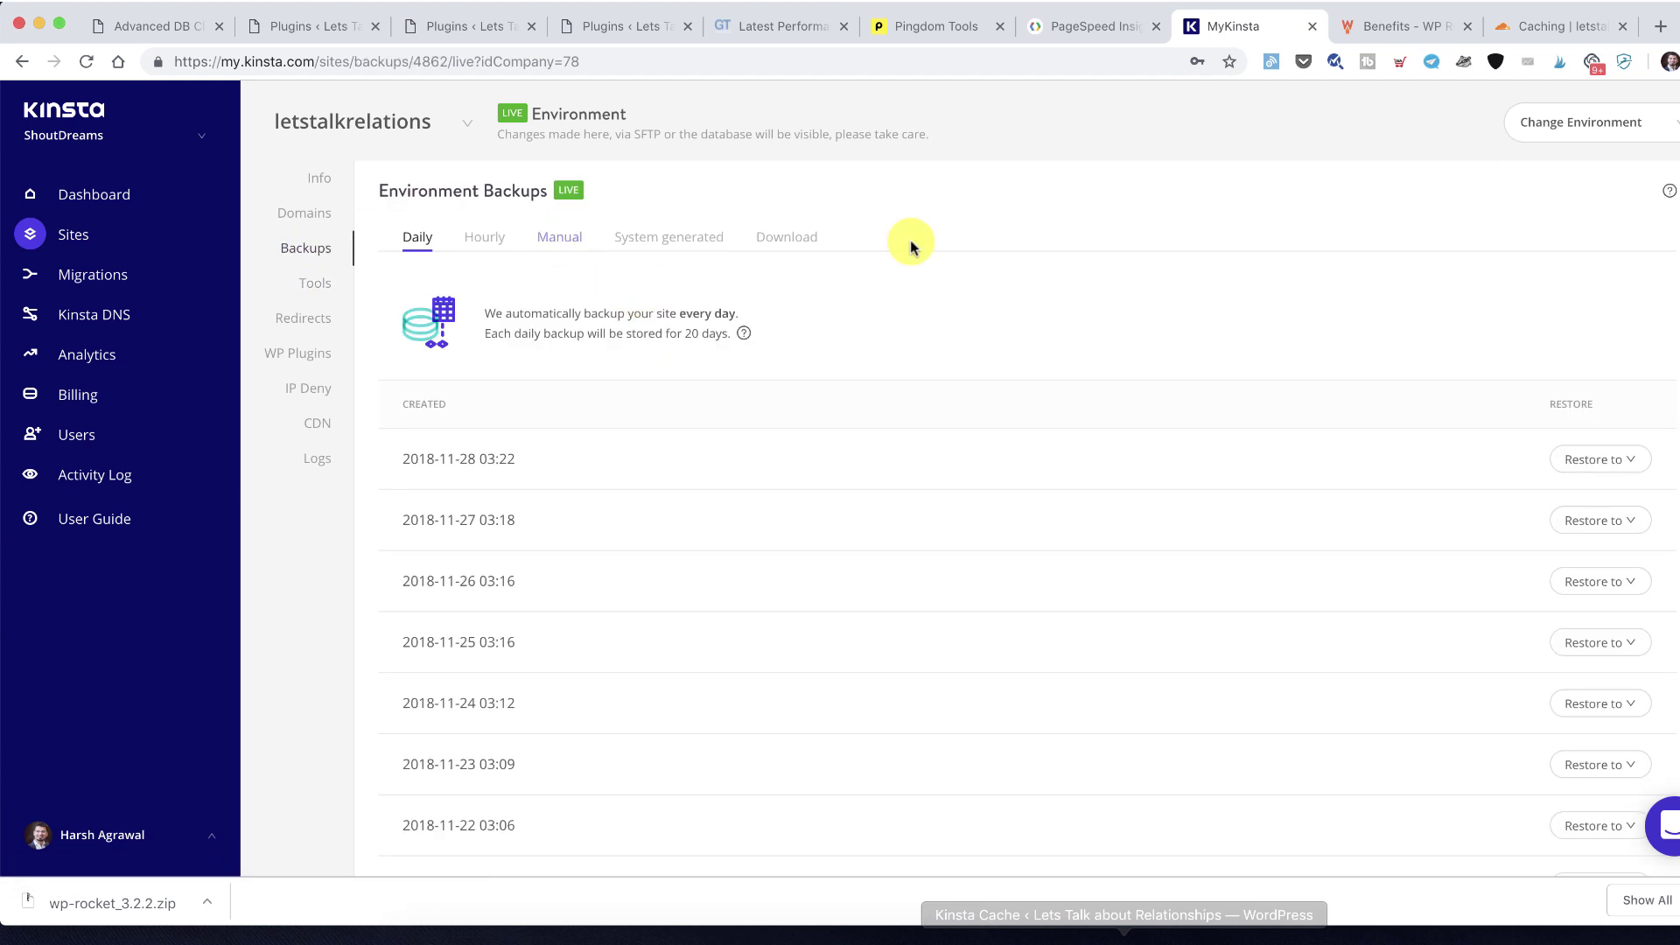
scroll(1309, 330, down, 10)
scroll(1309, 330, up, 10)
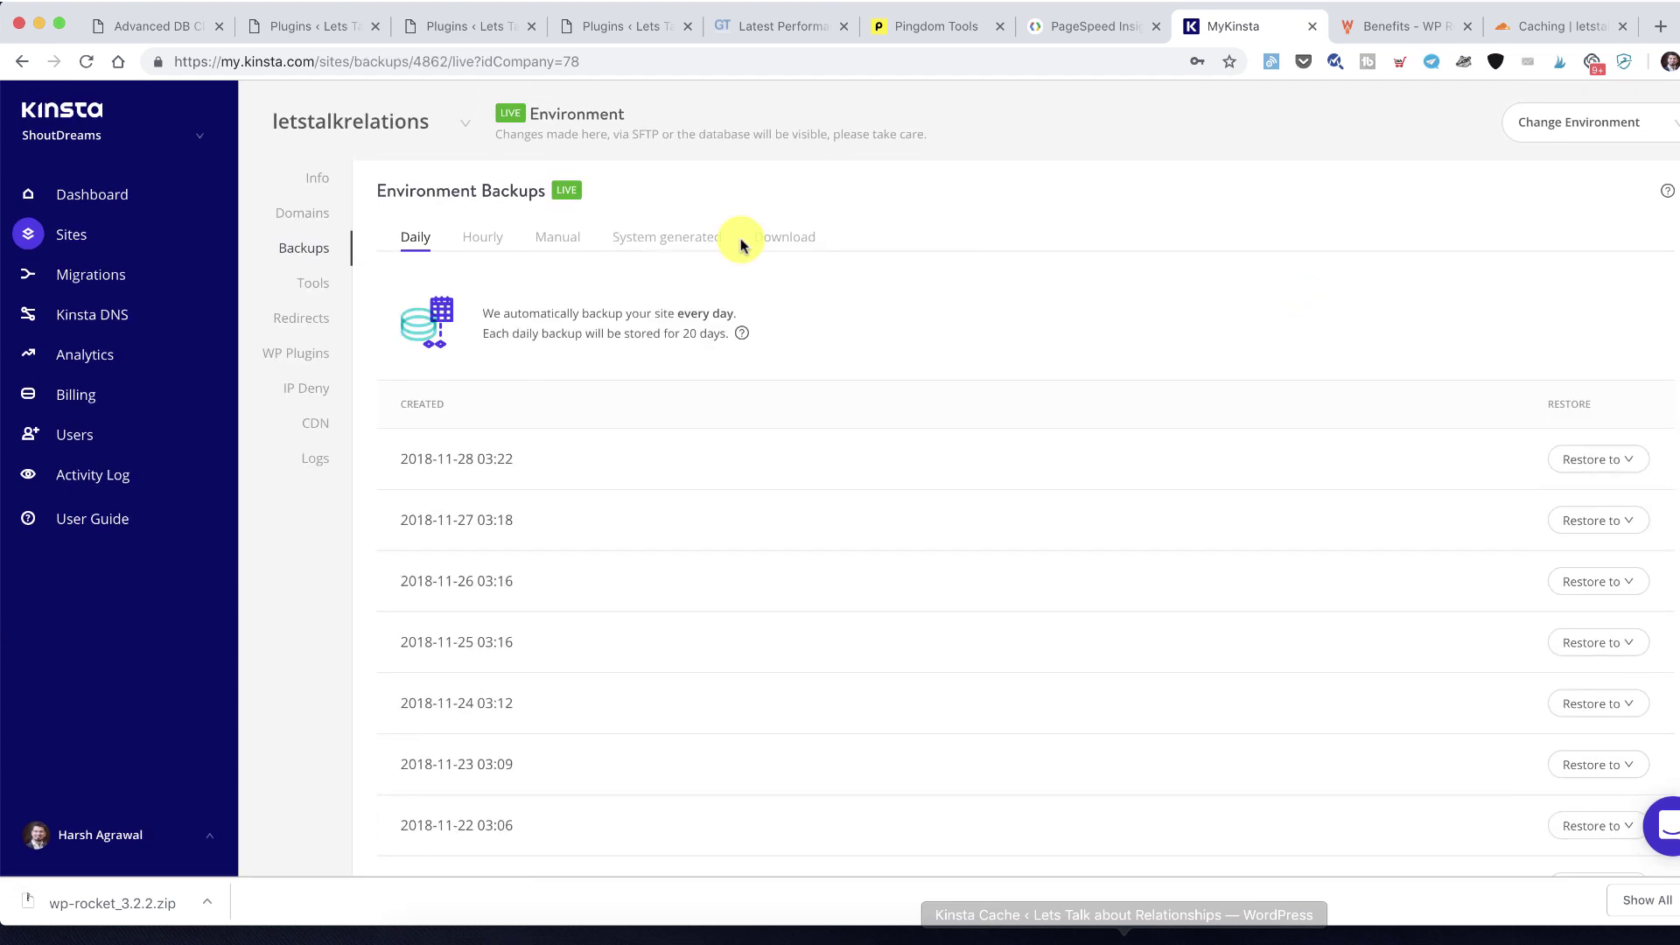
Create a manual backup of the live environment with the note "OPtimizAtion"
click(558, 237)
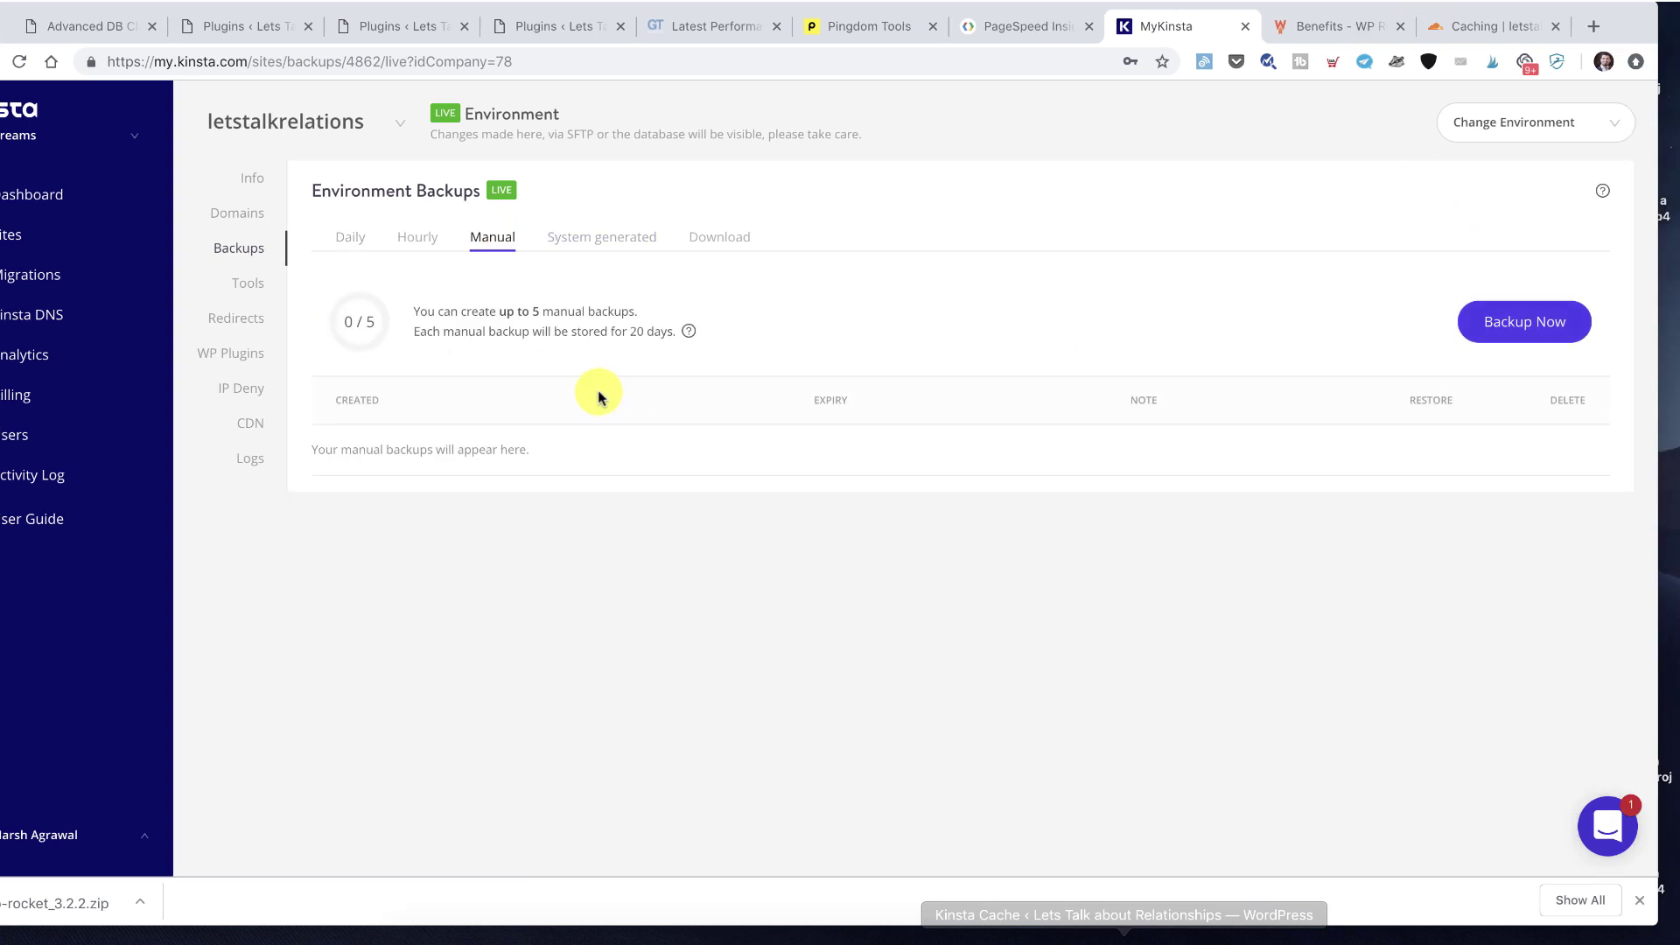
click(1504, 317)
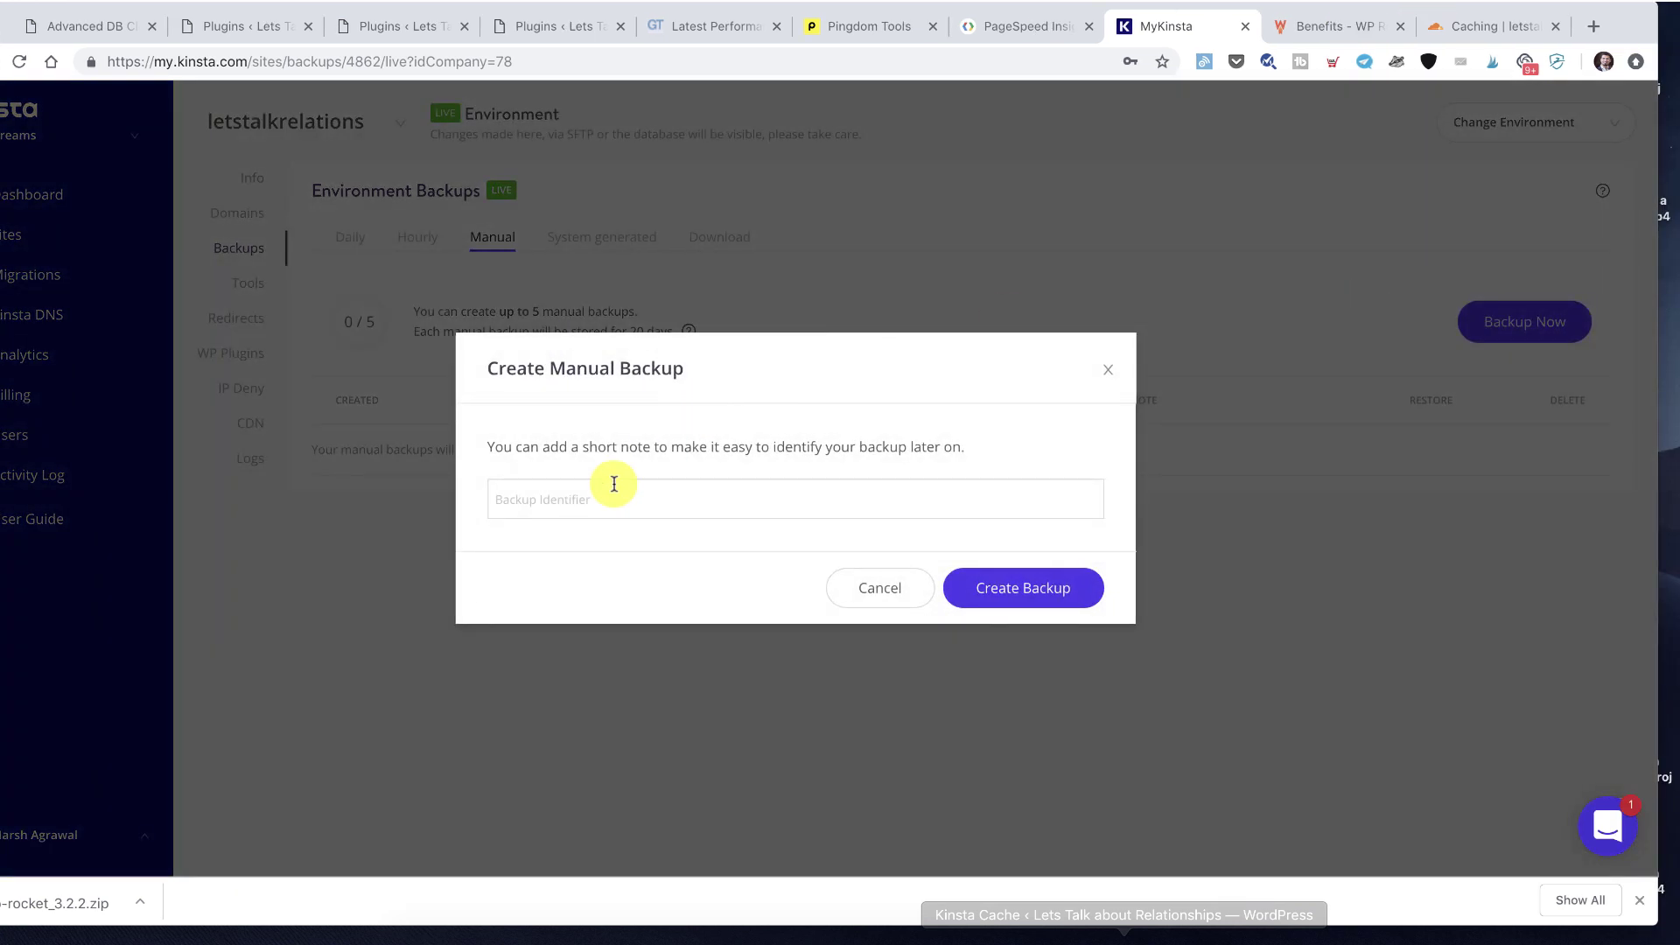
click(558, 499)
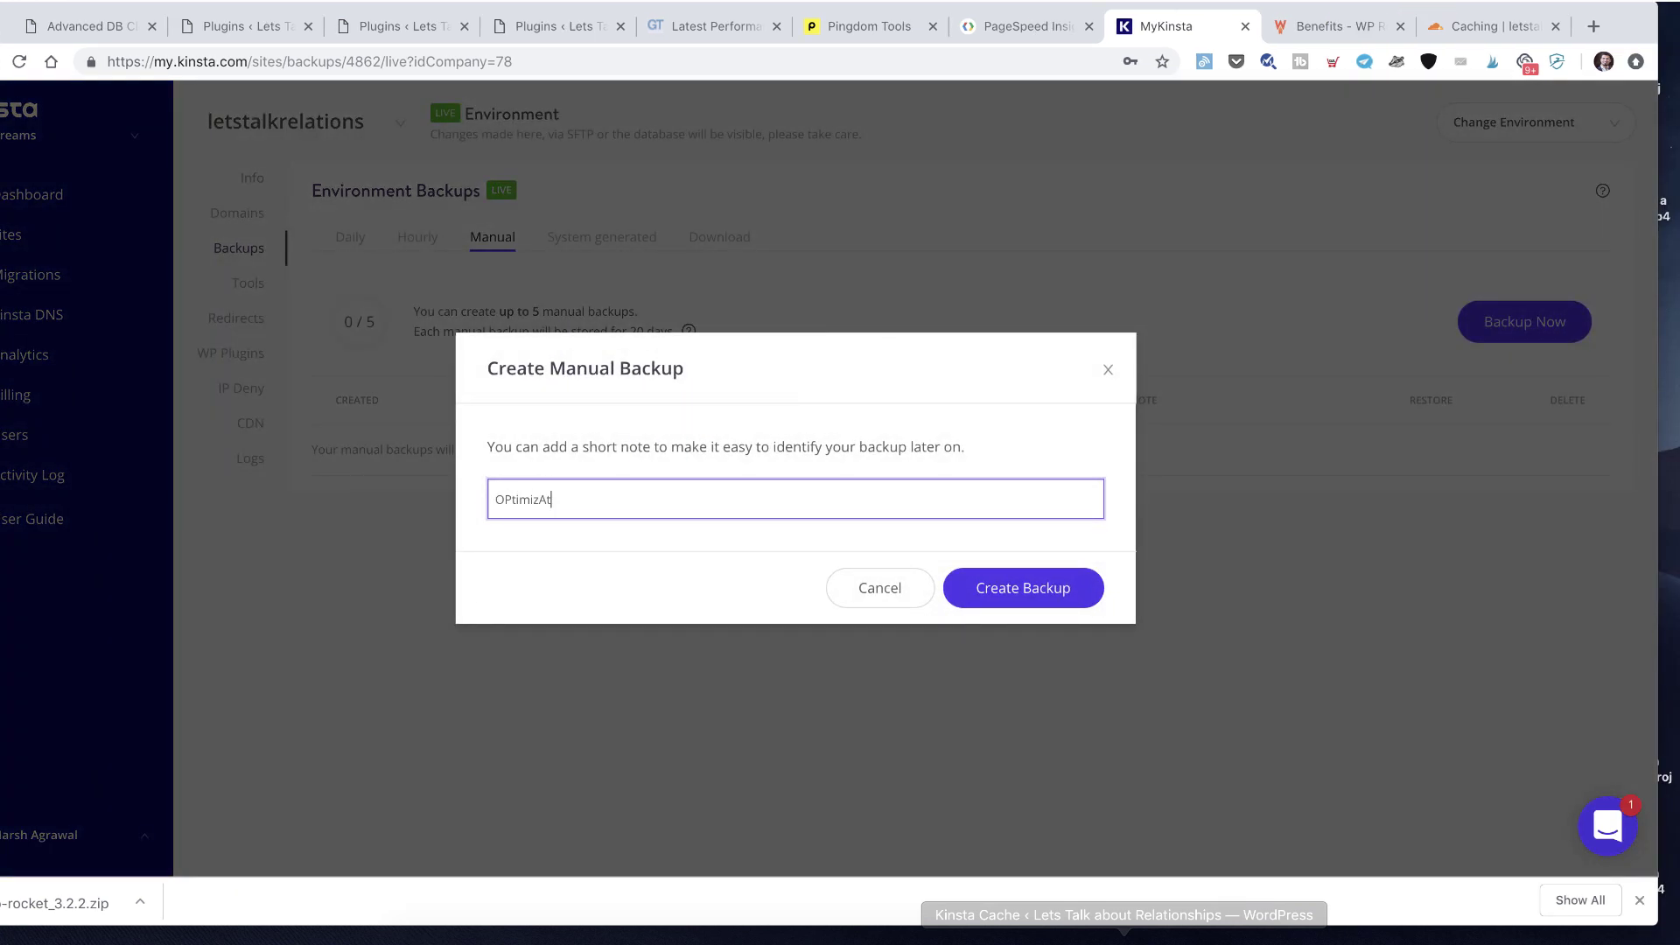
click(997, 592)
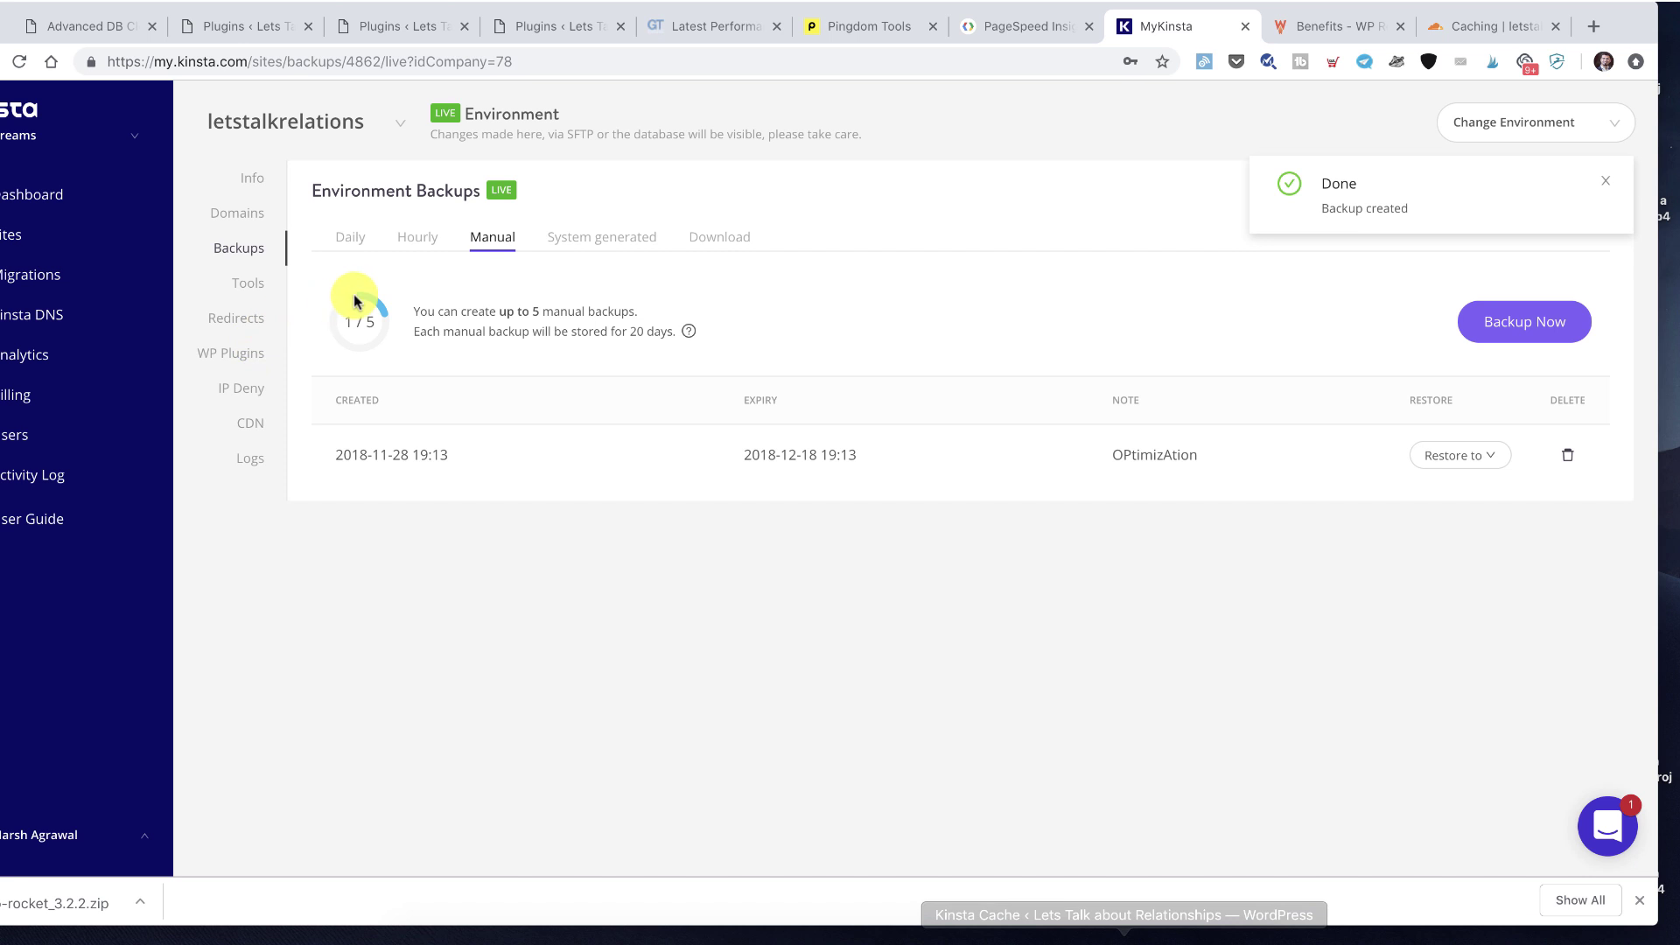
click(248, 285)
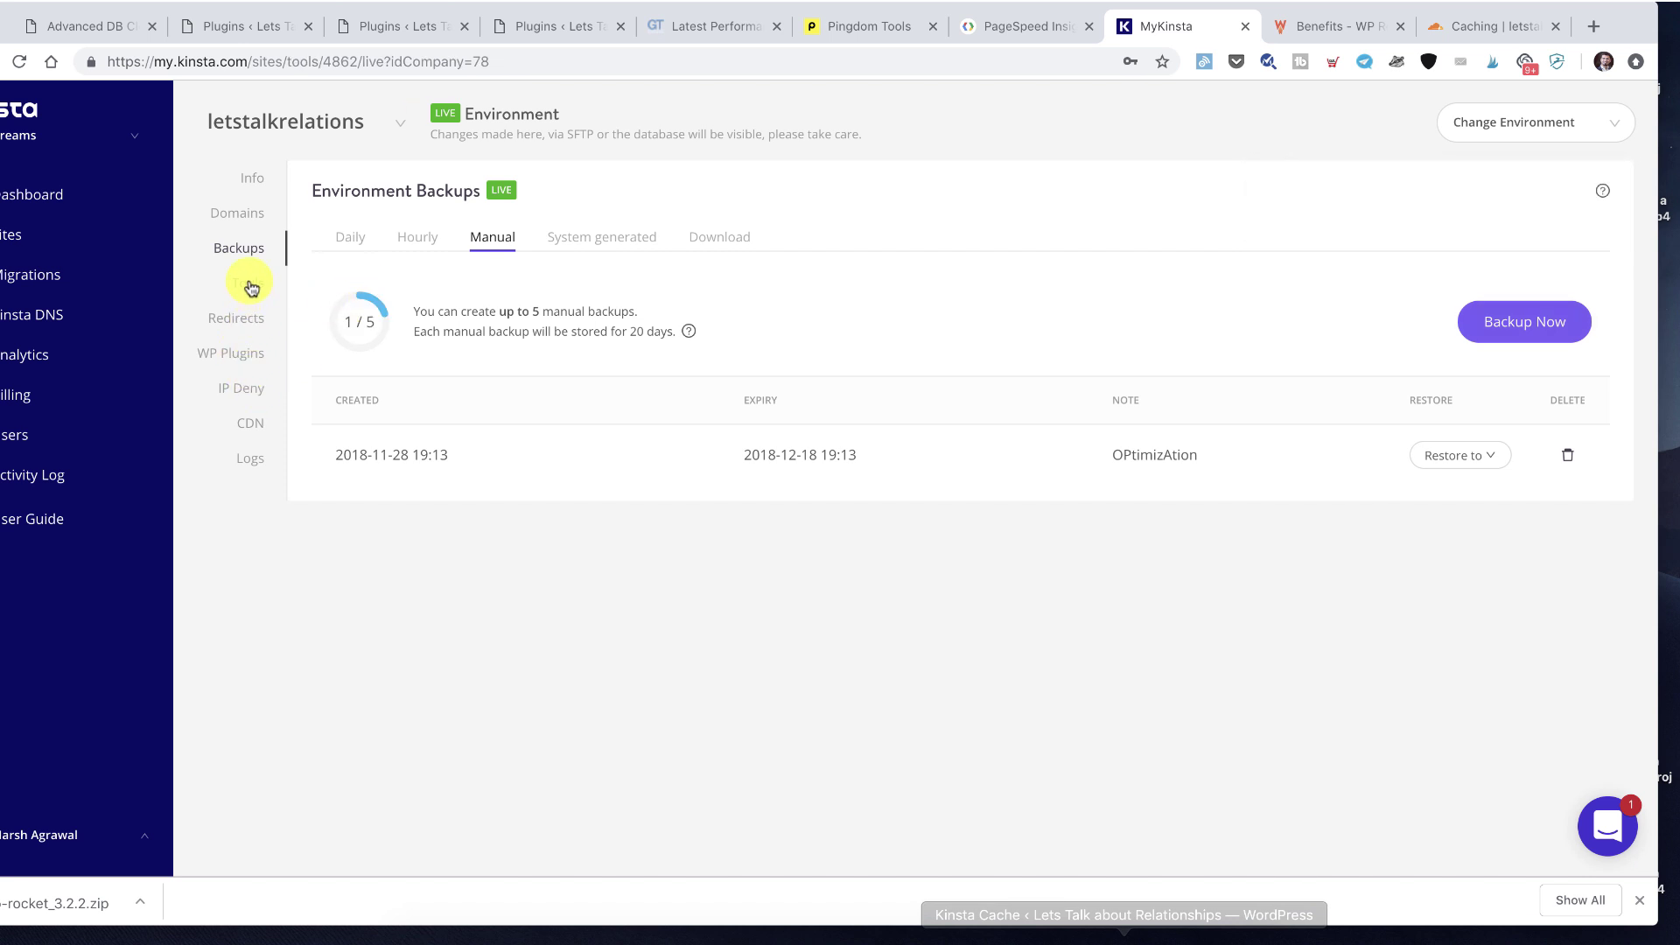
Return to Advanced Database Cleaner and bulk-delete the selected first page of orphan options, confirming the deletion
click(103, 26)
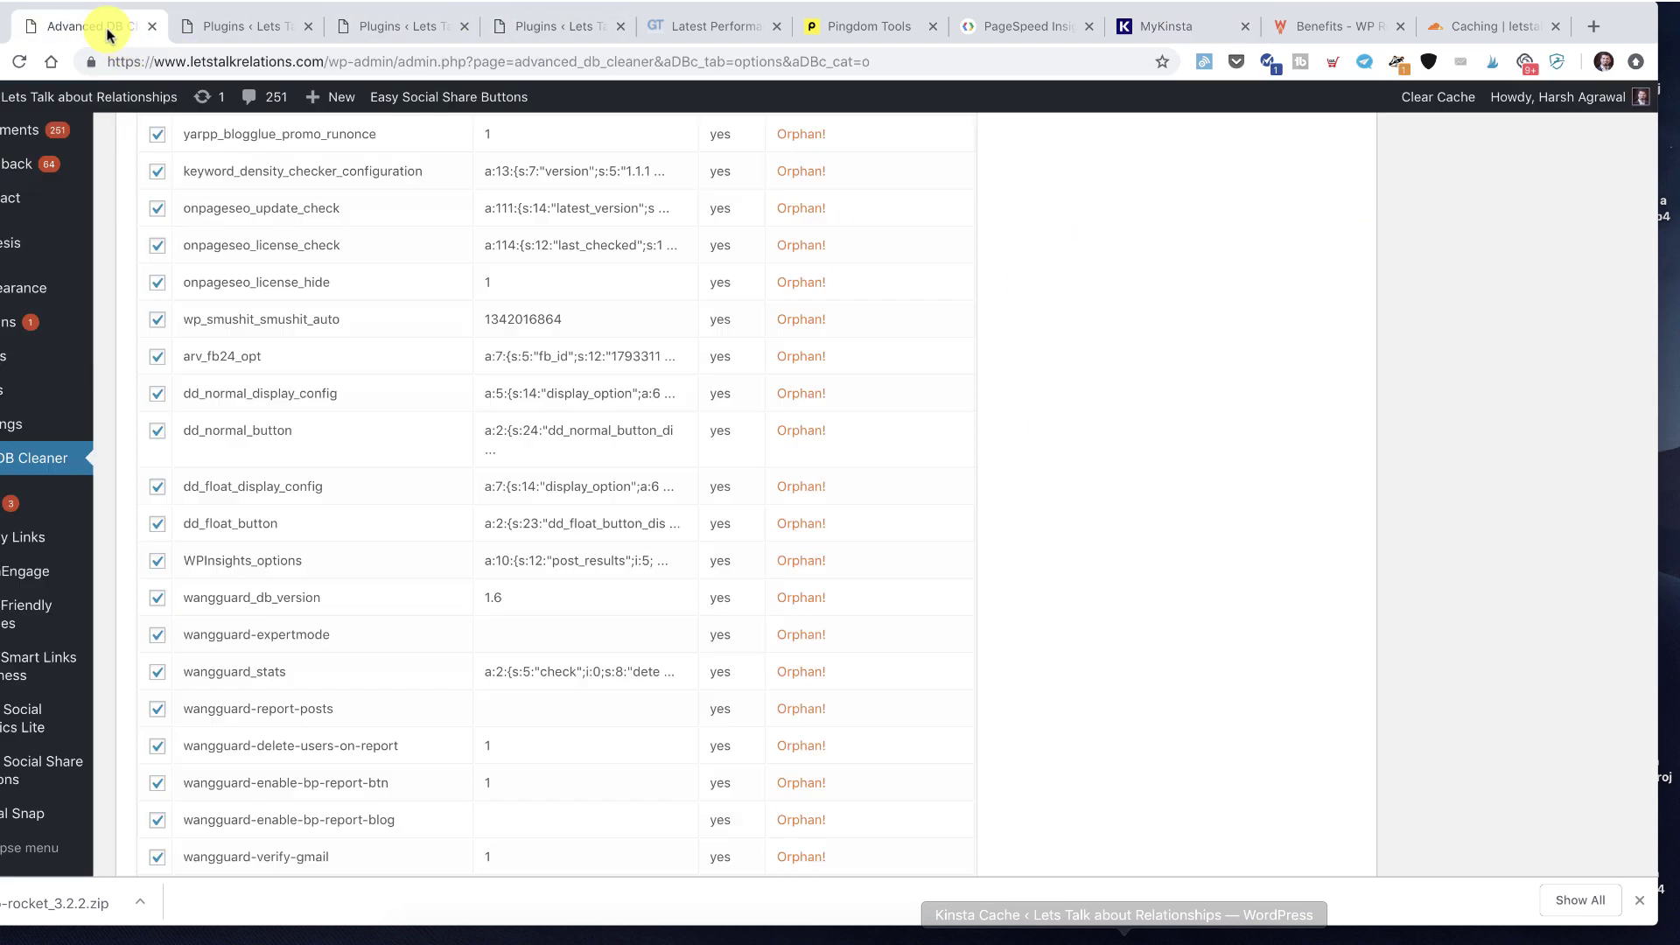
scroll(582, 484, down, 3)
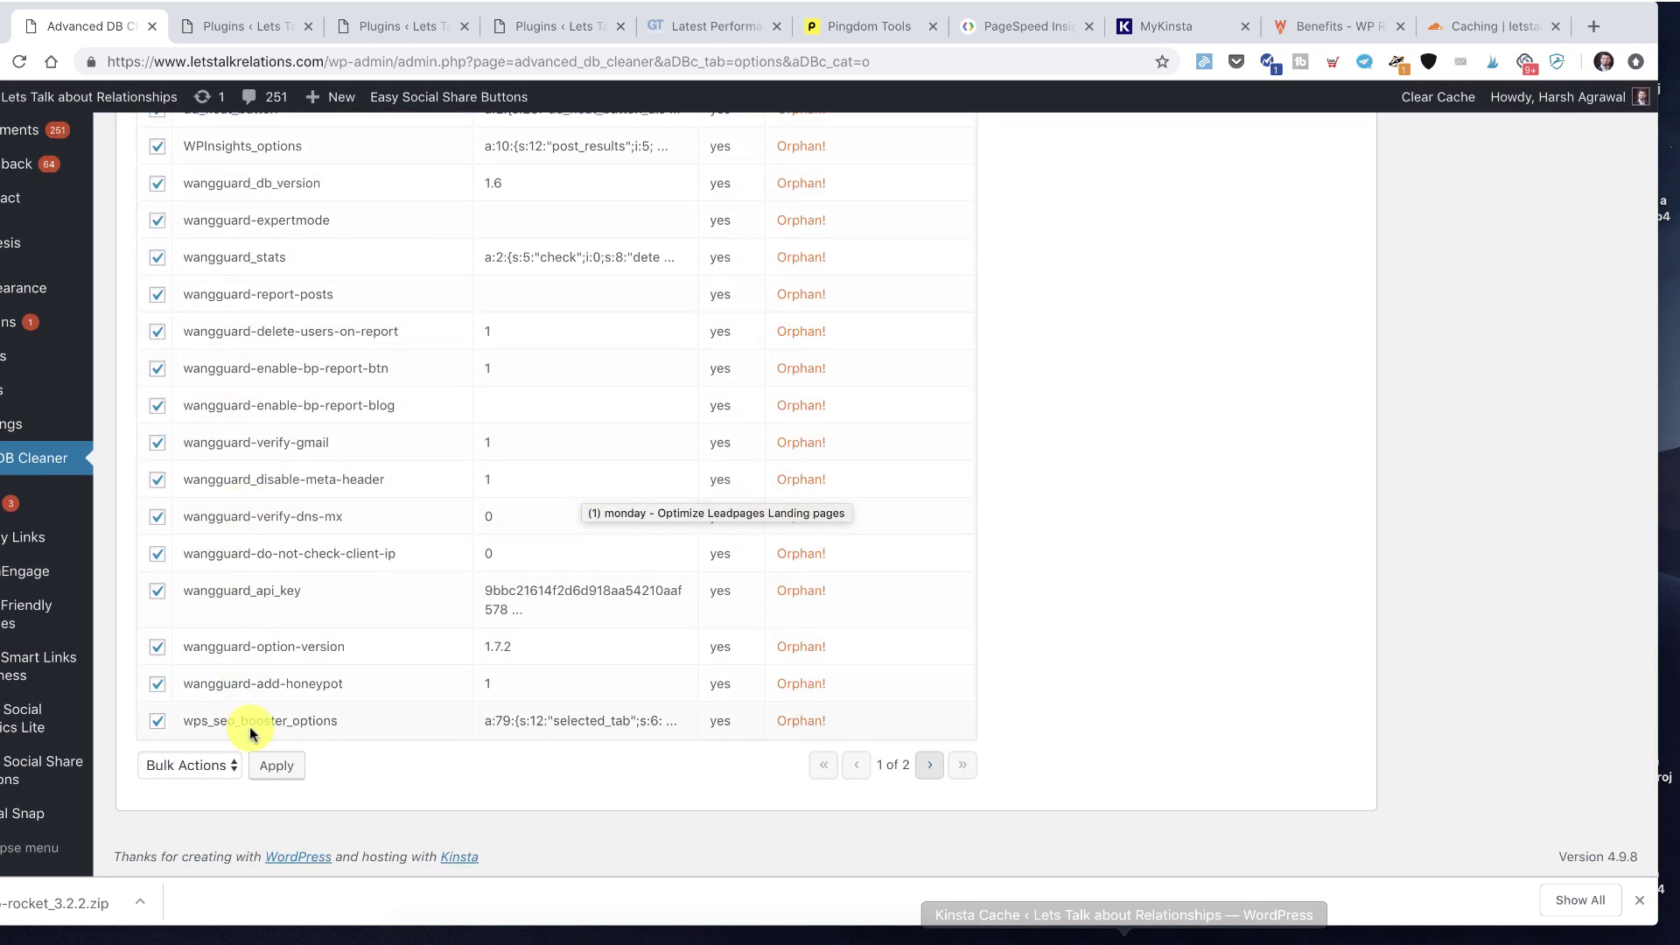
click(212, 766)
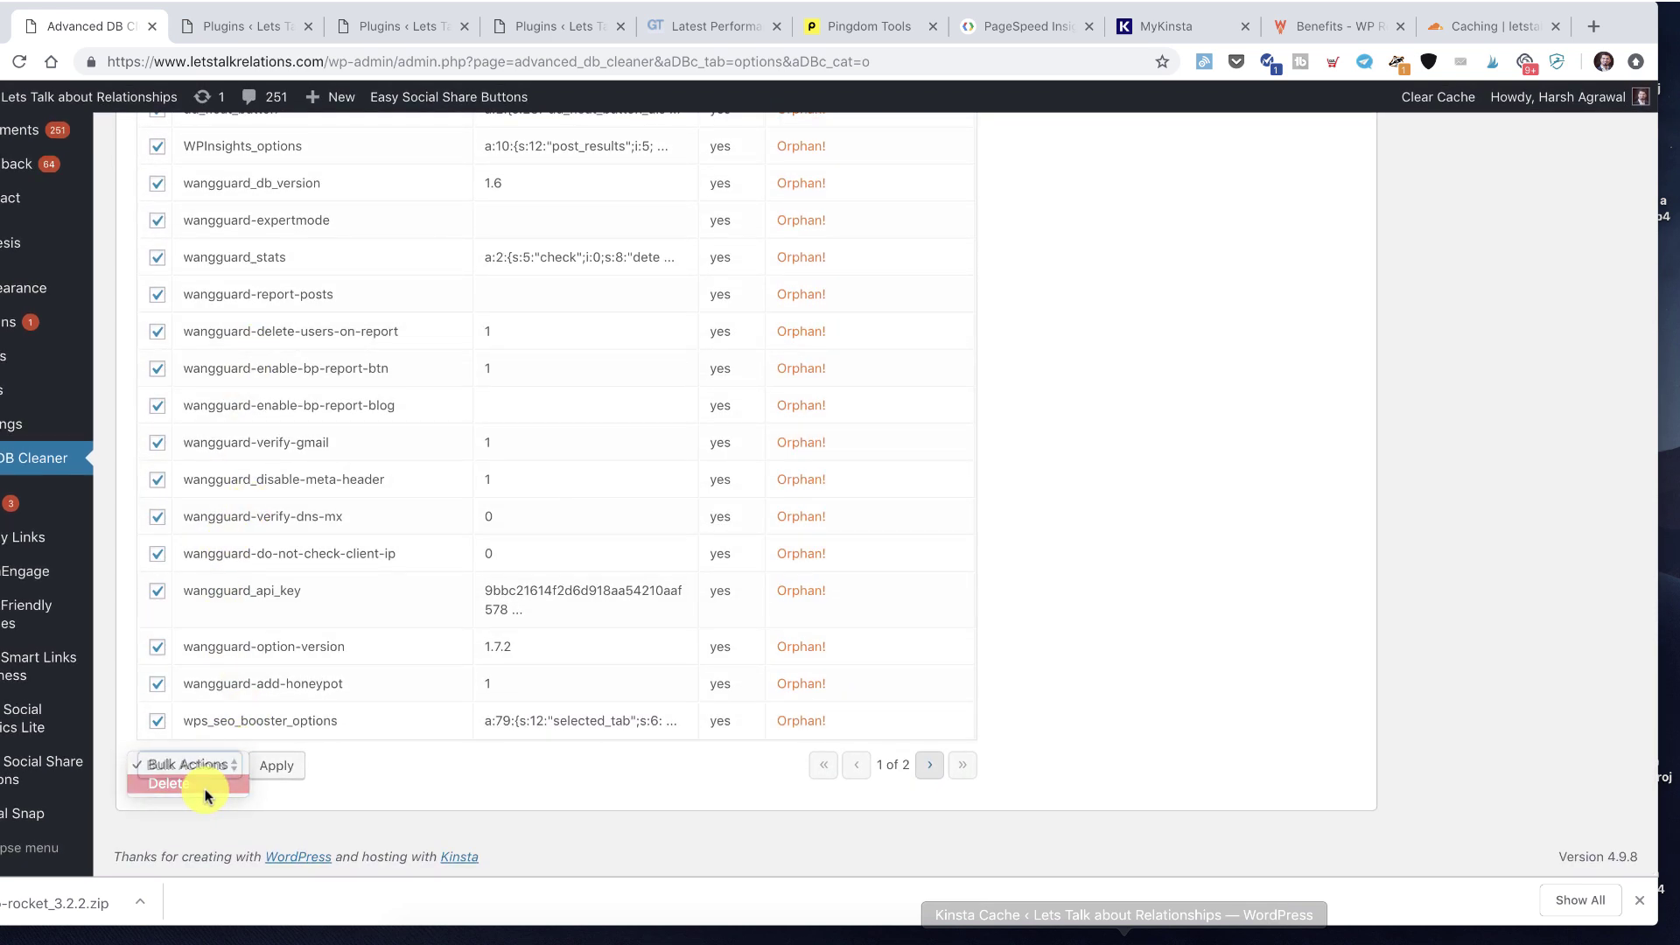
click(206, 786)
click(278, 767)
click(973, 578)
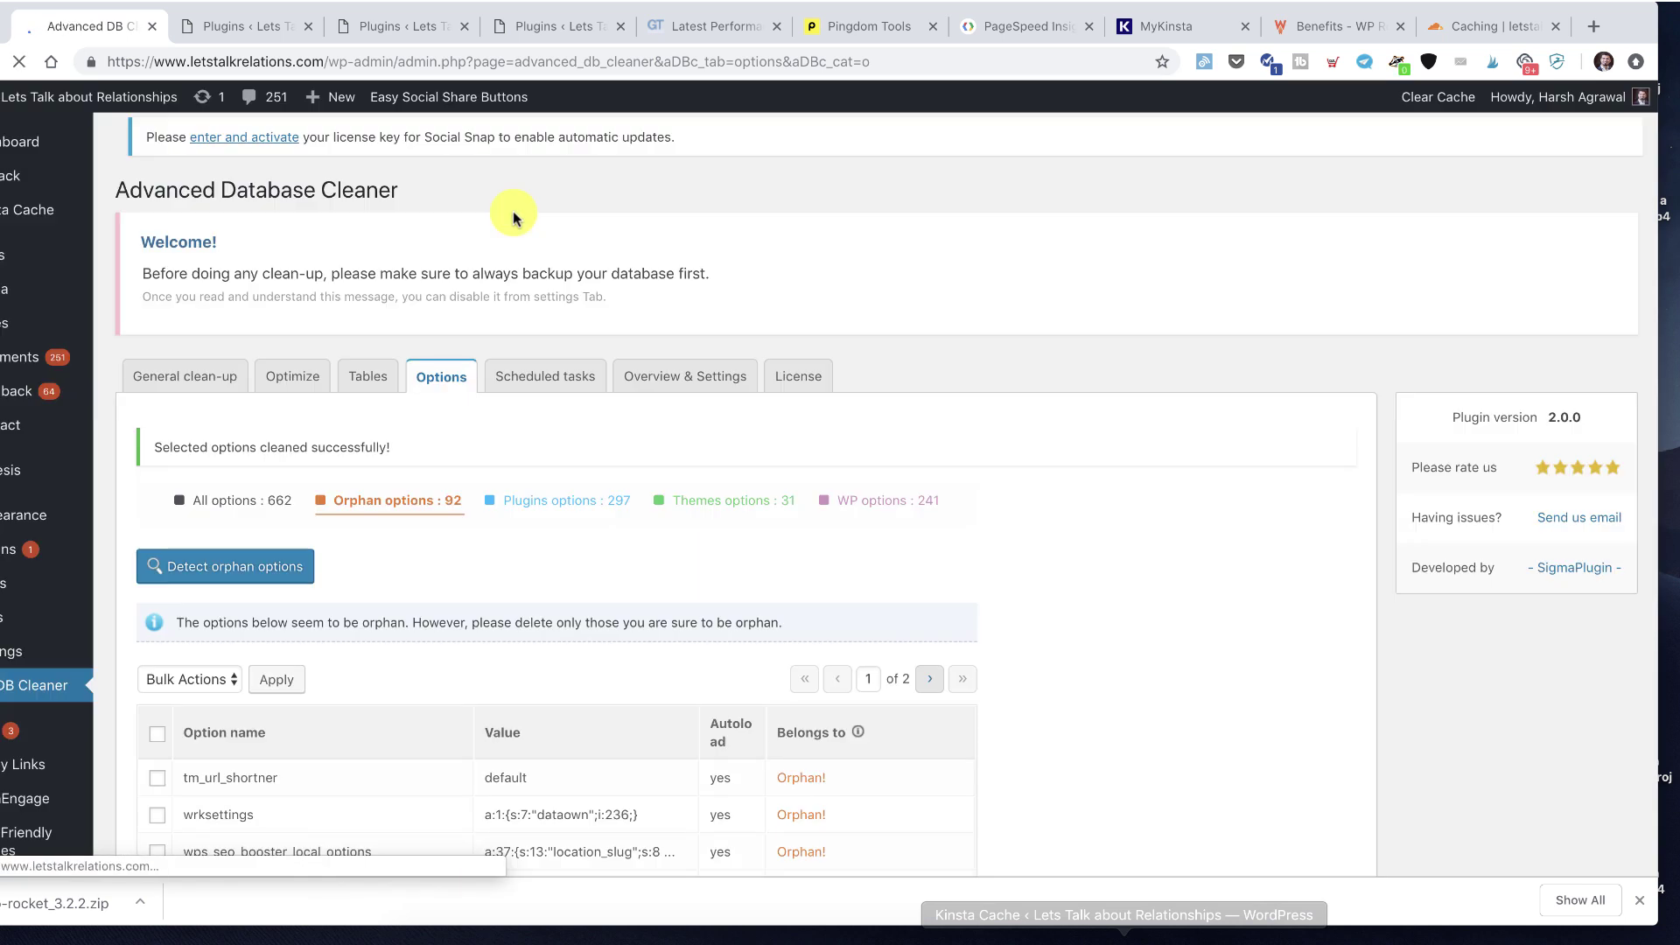
Select all orphan options on the first page of the refreshed list and look through their names
scroll(405, 390, down, 3)
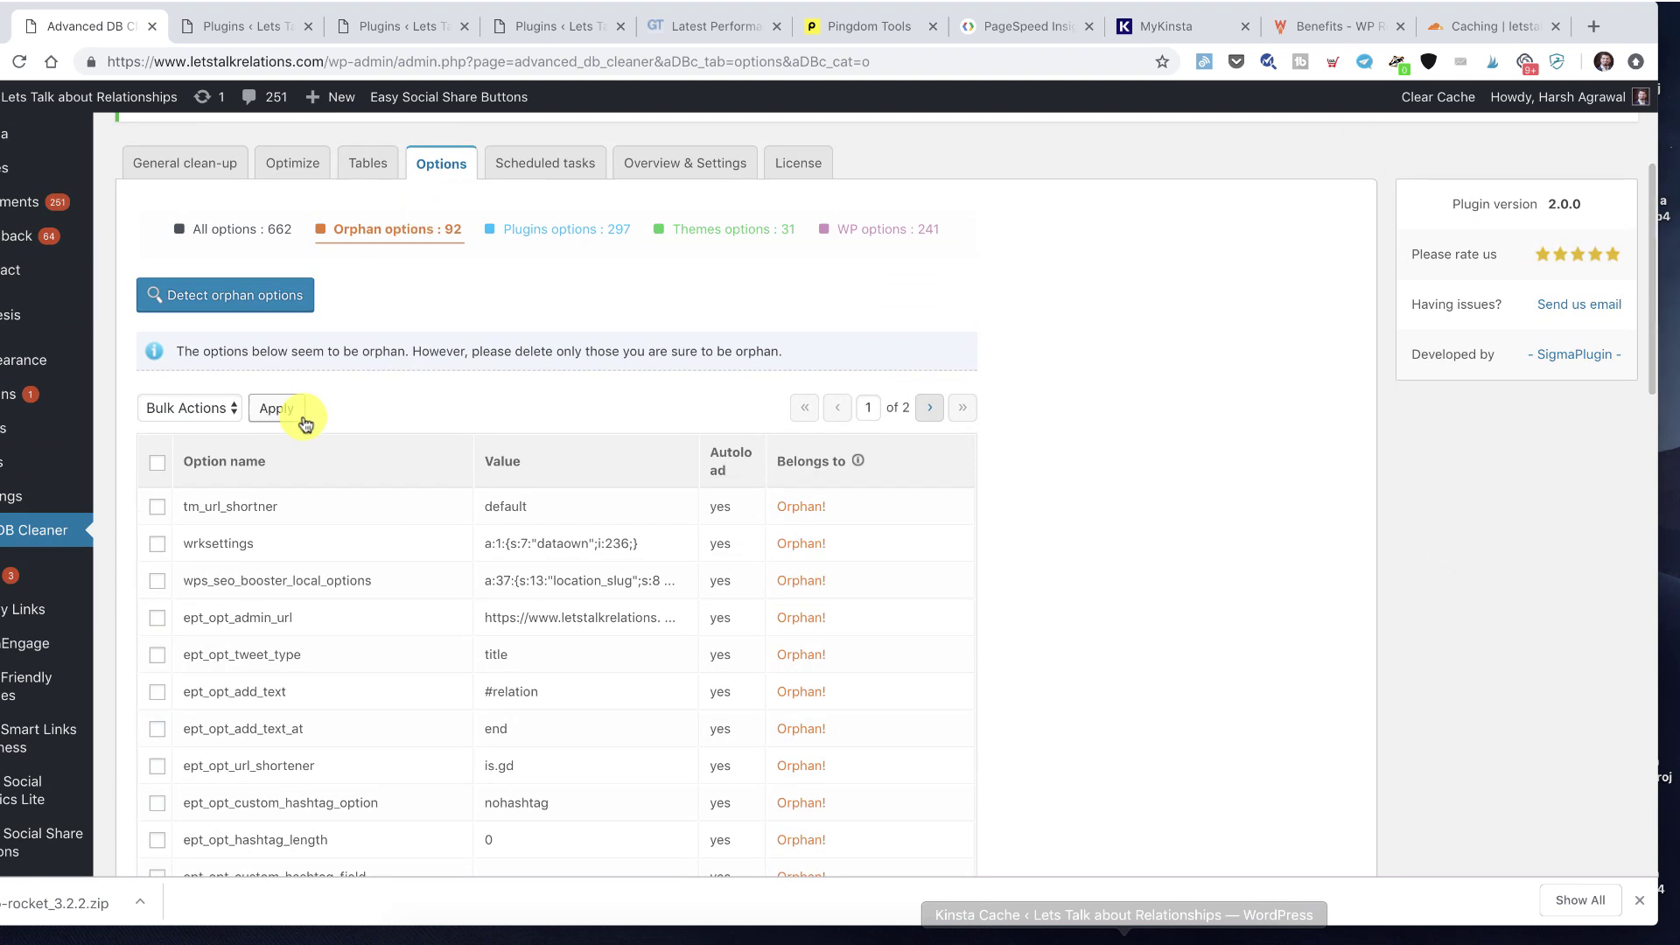
scroll(300, 420, down, 2)
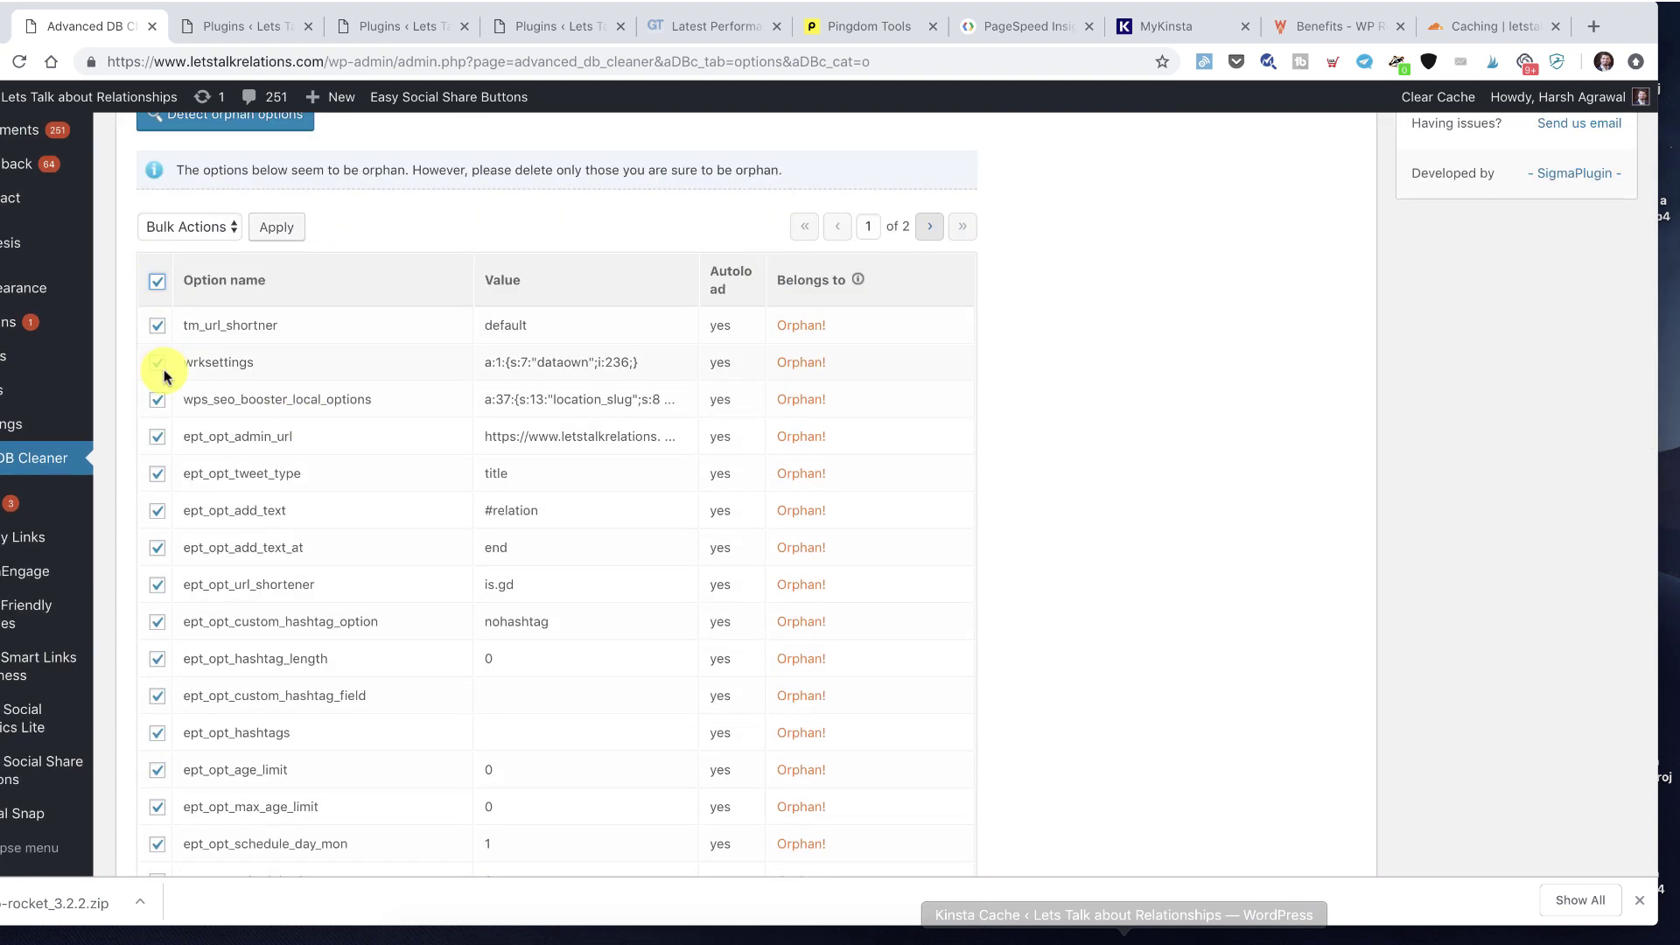
scroll(167, 386, down, 1)
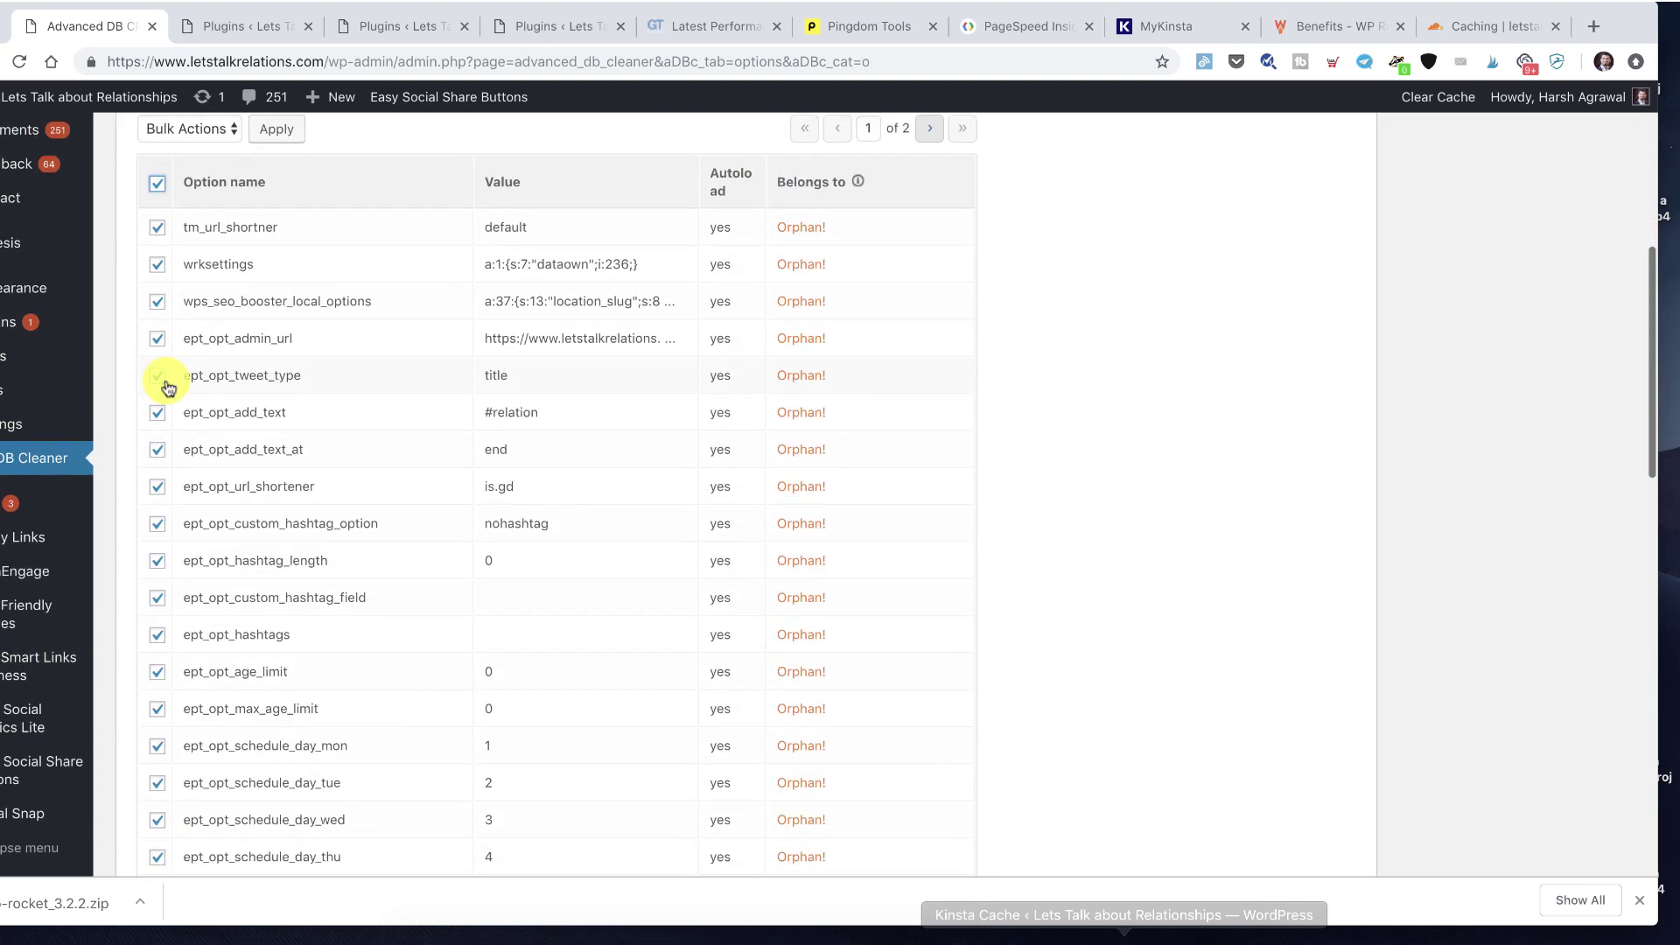
scroll(270, 373, down, 12)
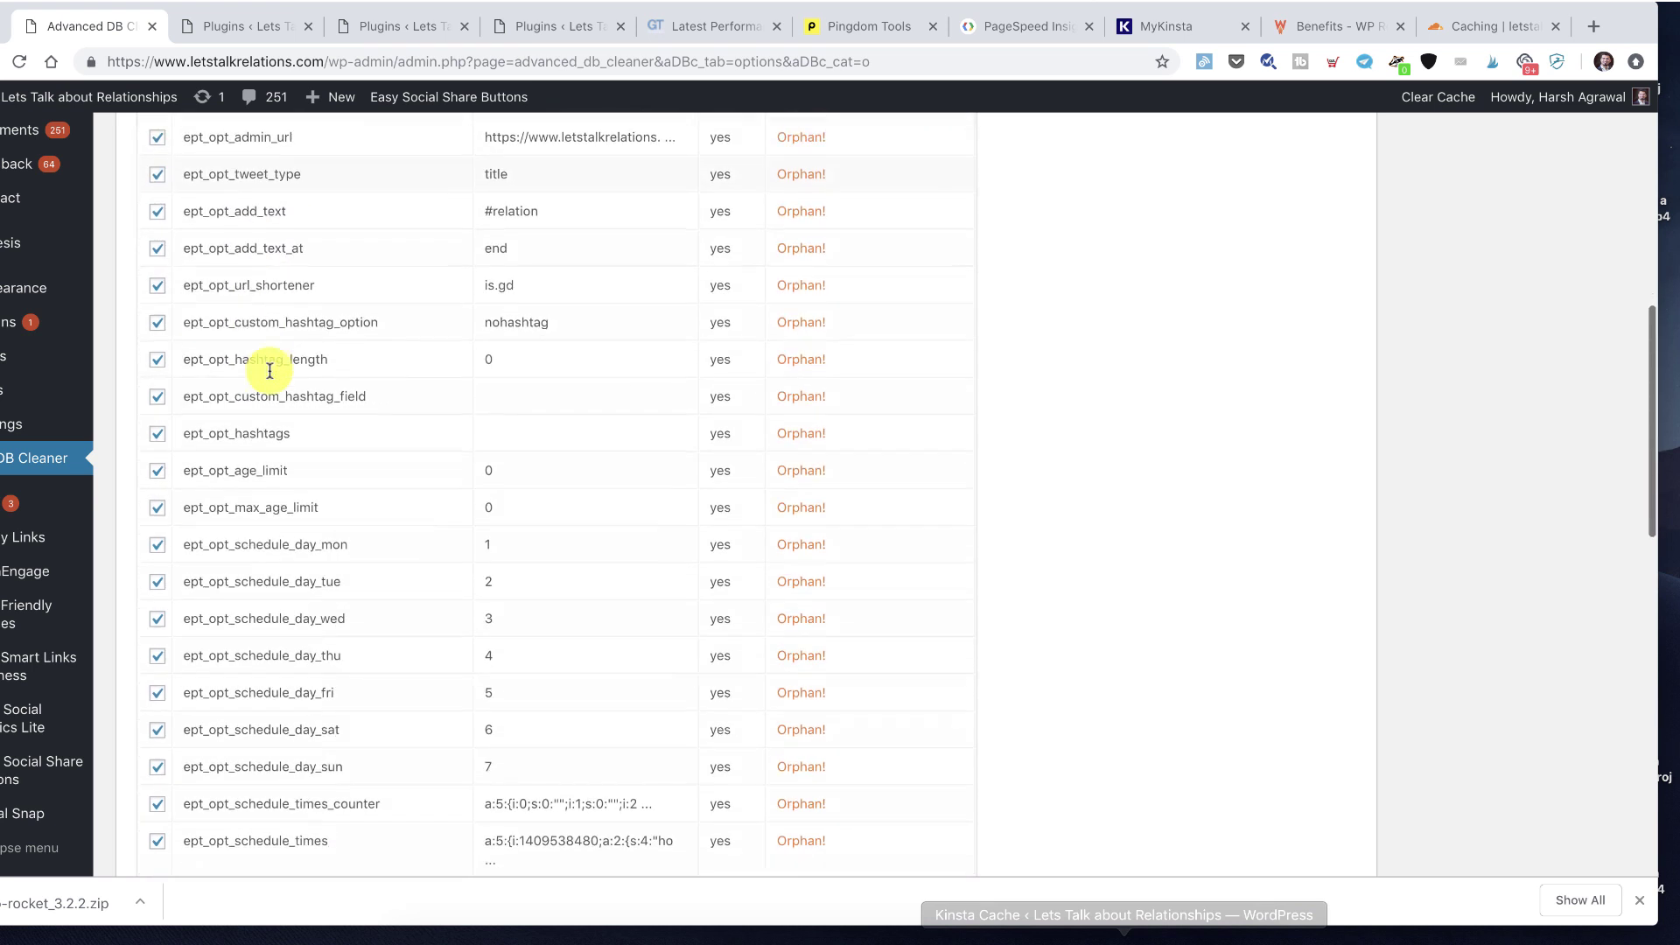
scroll(269, 374, down, 3)
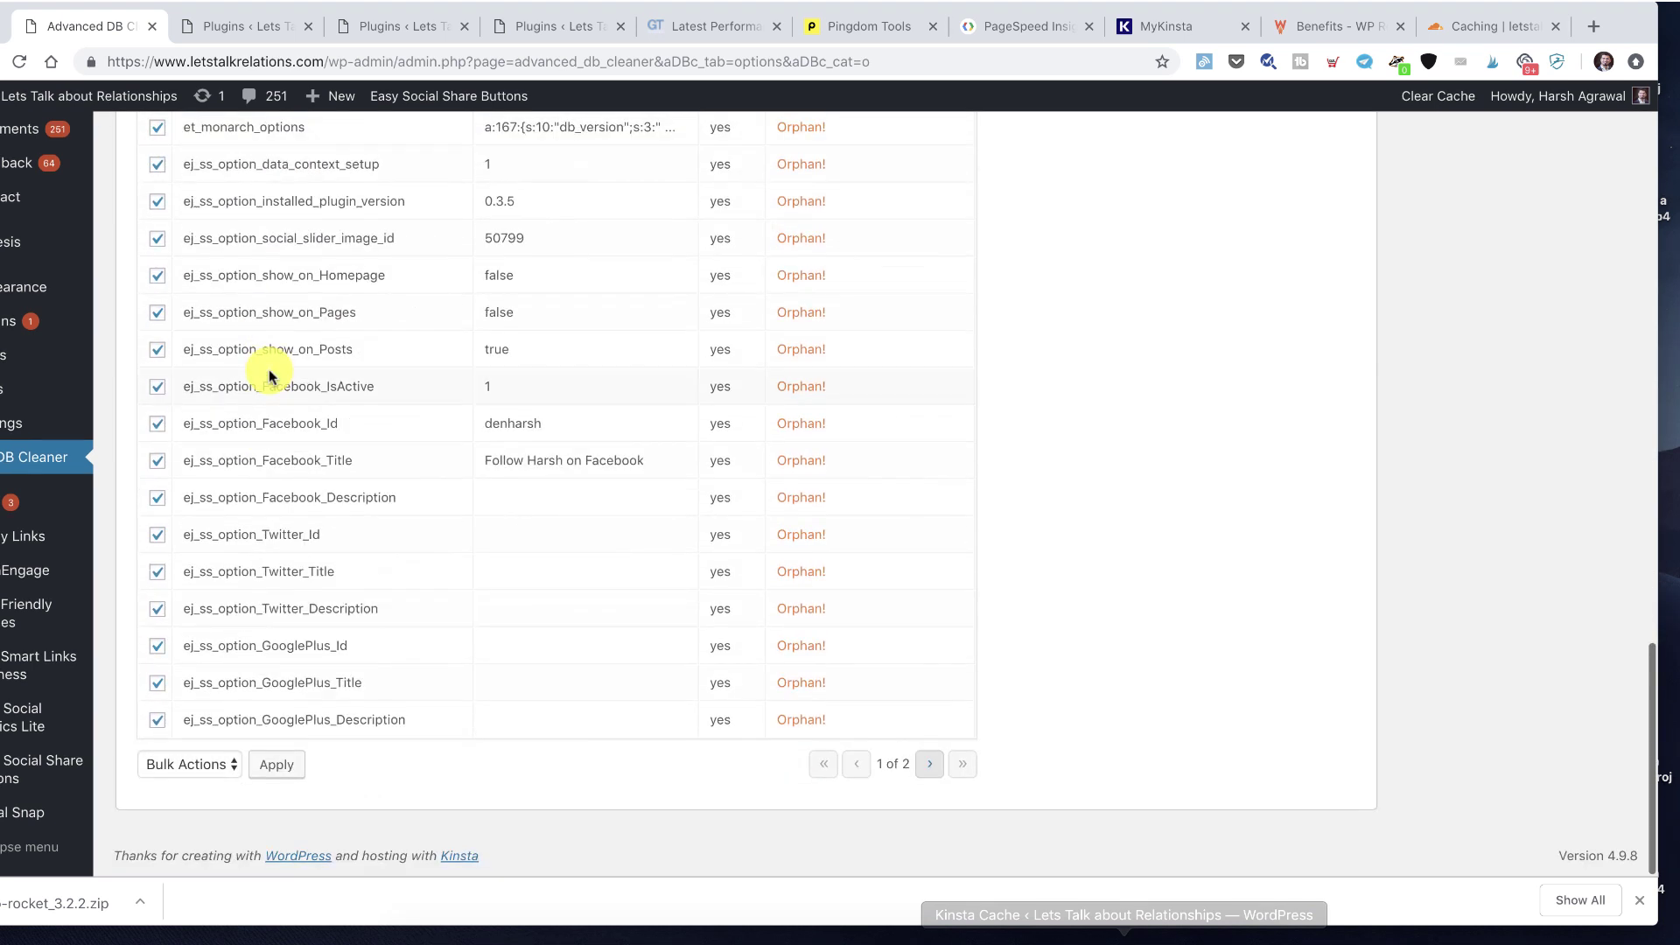
scroll(364, 464, up, 8)
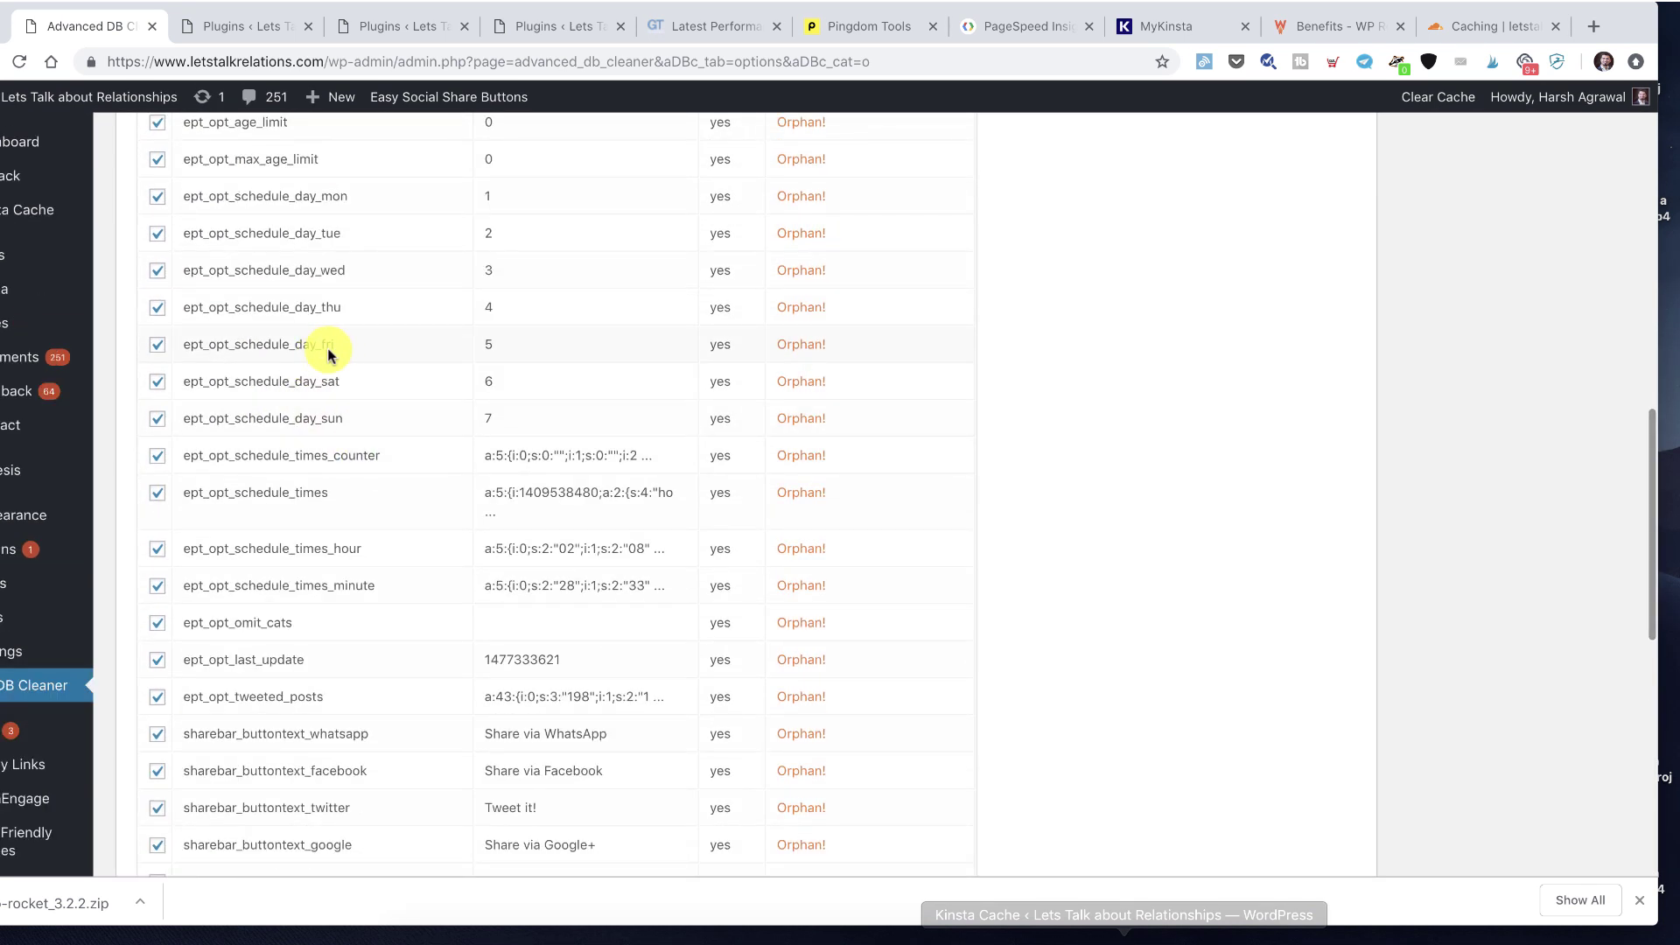
Search Google in a new tab for the exact option name "ept_opt_schedule_day_fri" to identify its plugin
drag(332, 346, 176, 343)
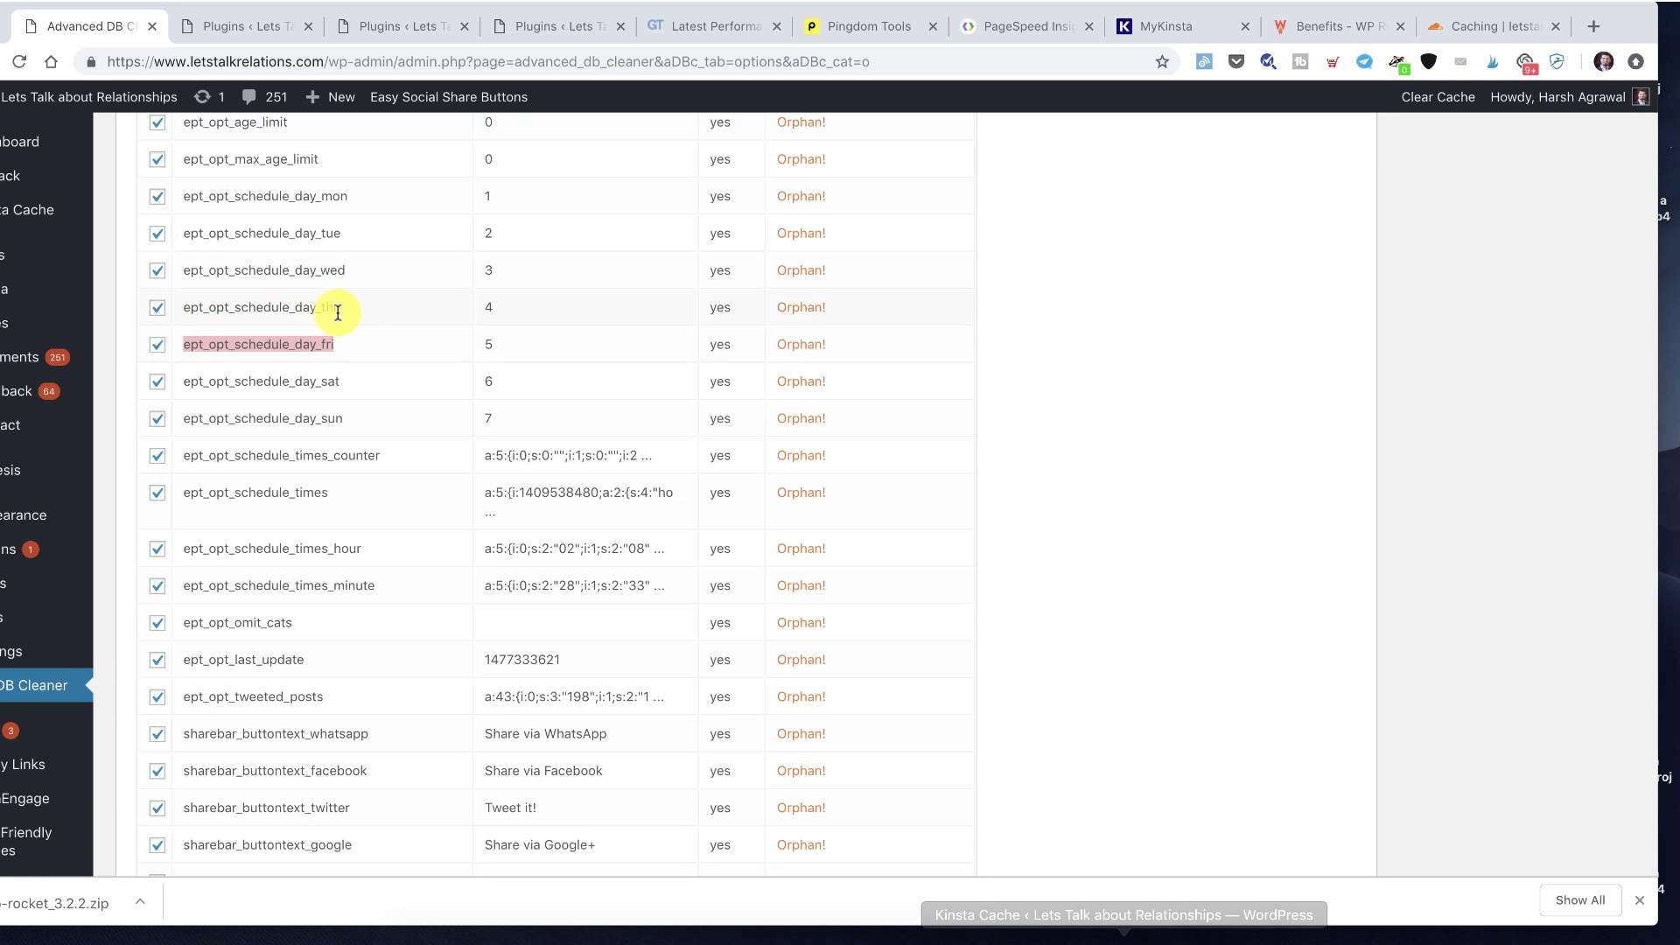
key(ctrl+c)
key(ctrl+t)
text(")
key(ctrl+v)
text(")
key(Return)
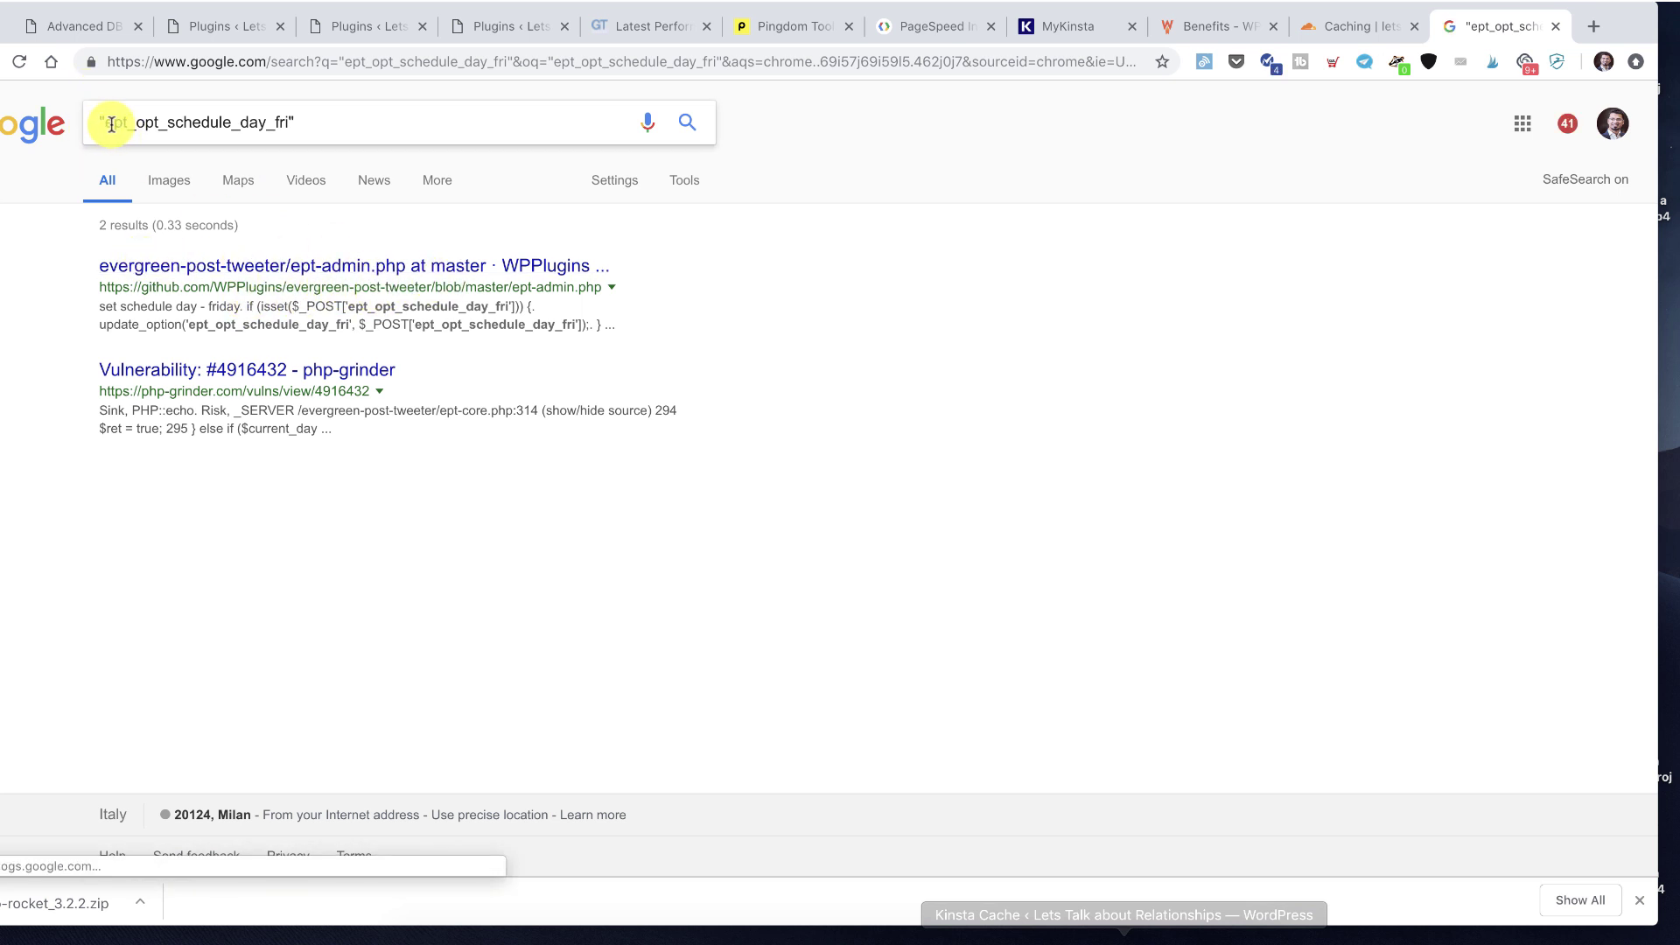
Go back to the database cleaner and delete the selected orphan options, including the ept_opt and sharebar entries
click(94, 27)
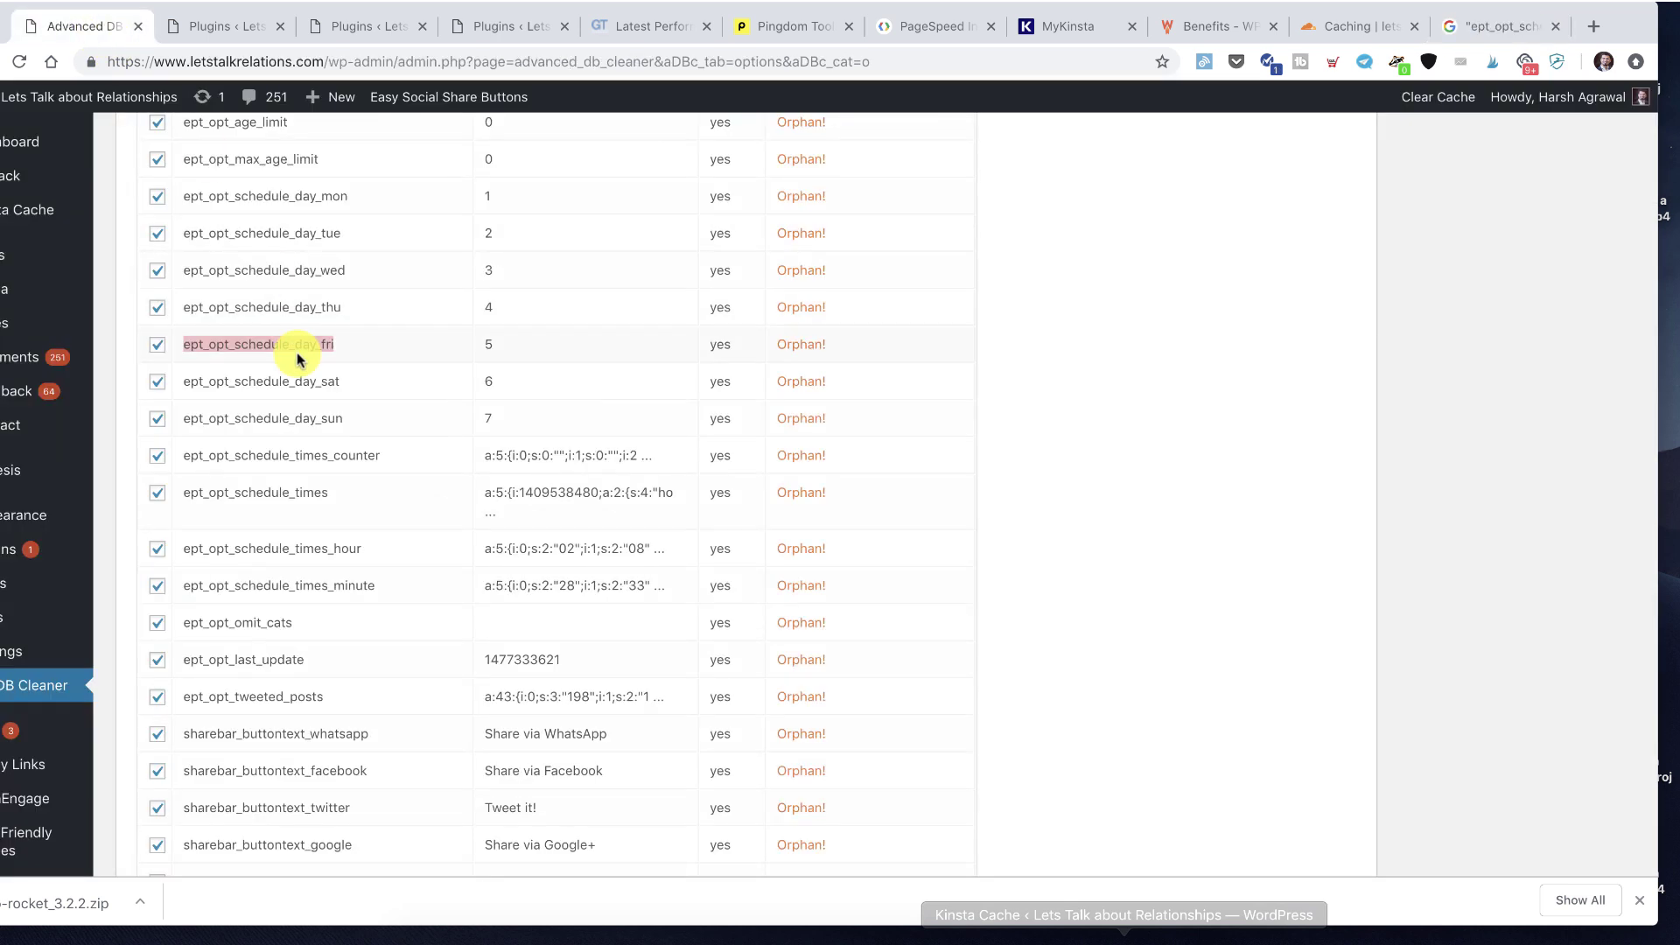
scroll(298, 359, down, 15)
click(278, 768)
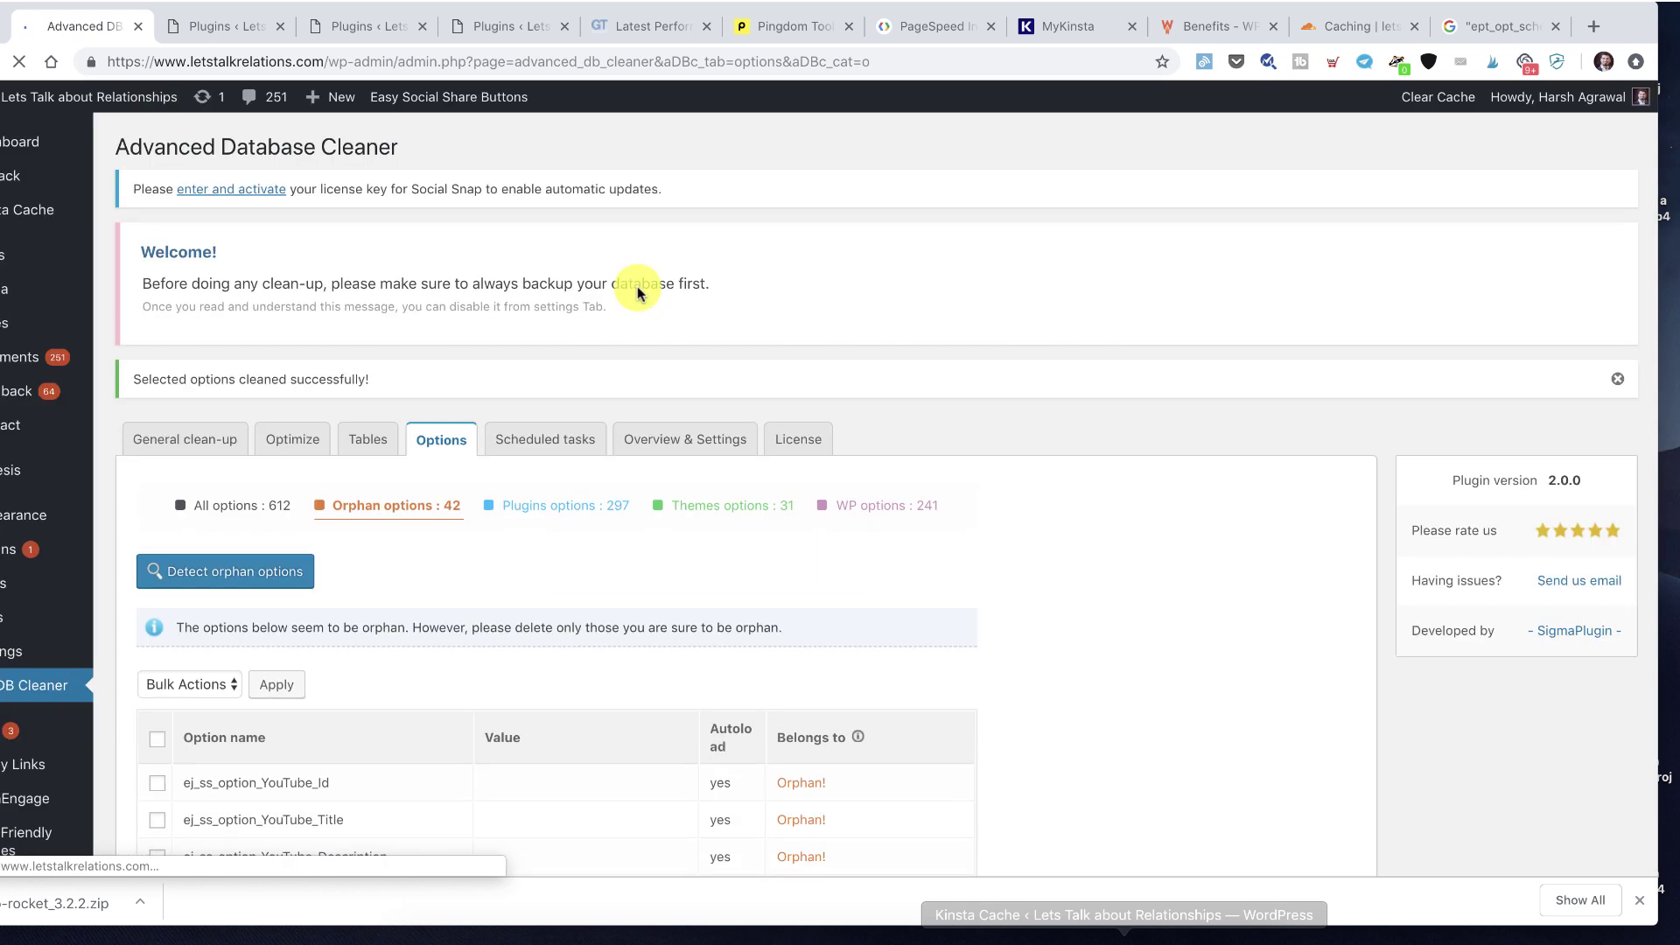
Select all remaining orphan options except widget_thesis-search-widget, widget_thesis-subscriptions and widget_thesis-google-cse
scroll(636, 293, down, 2)
scroll(263, 368, down, 3)
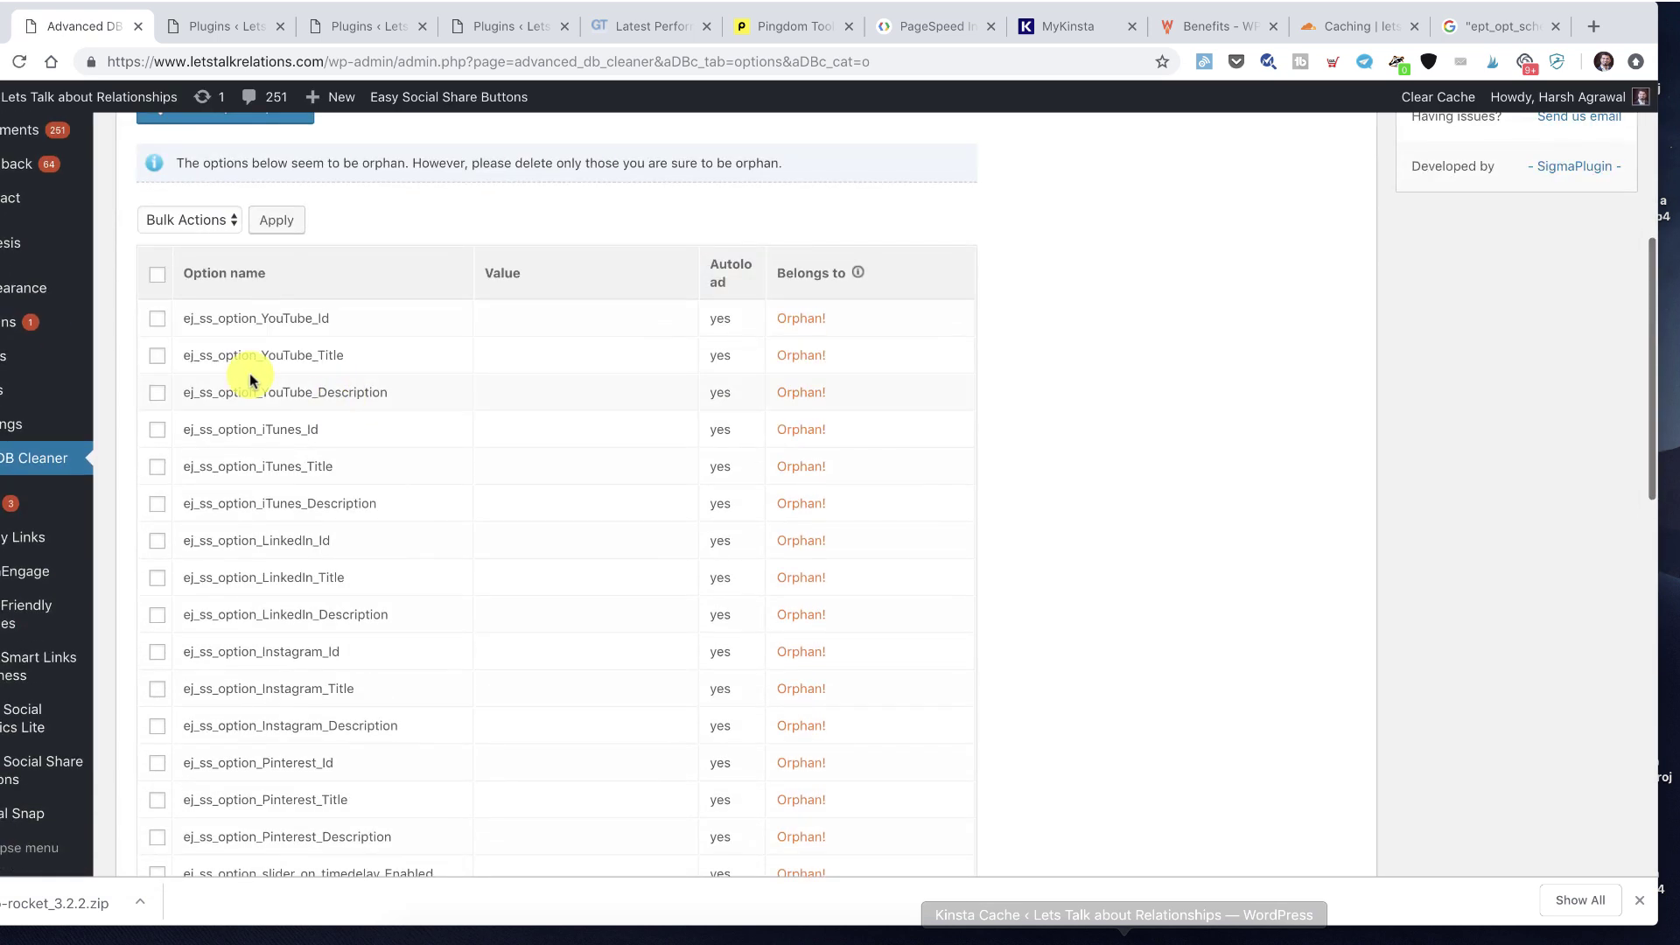
click(157, 281)
scroll(158, 281, down, 10)
scroll(237, 323, up, 2)
scroll(285, 443, down, 2)
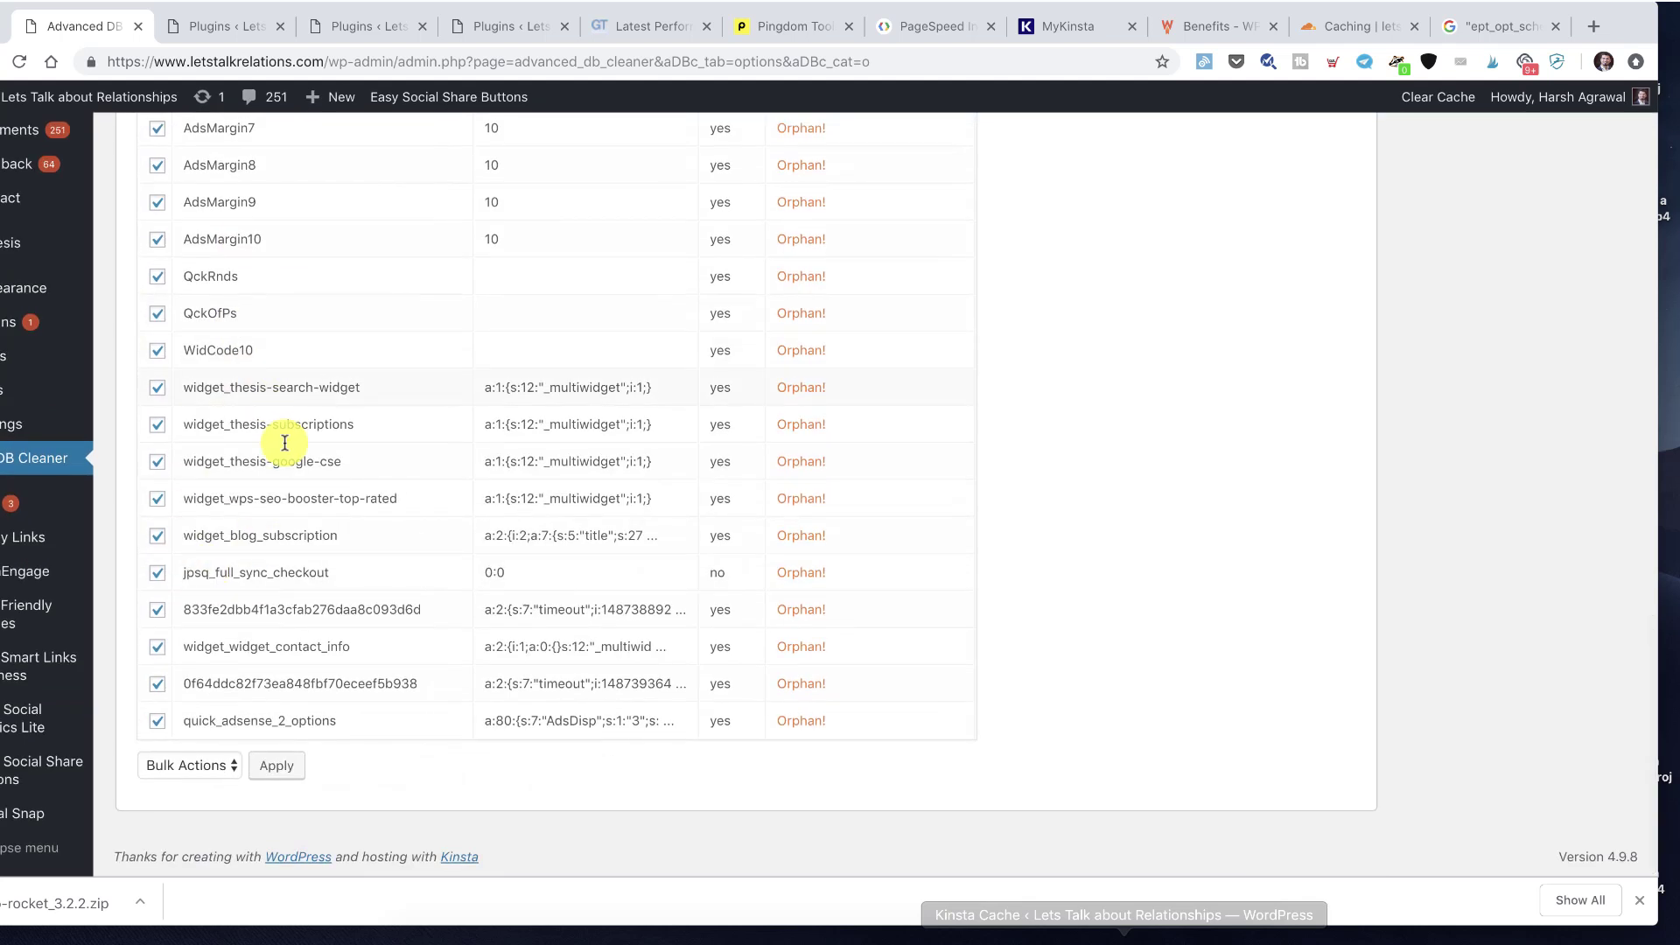
click(158, 388)
click(158, 461)
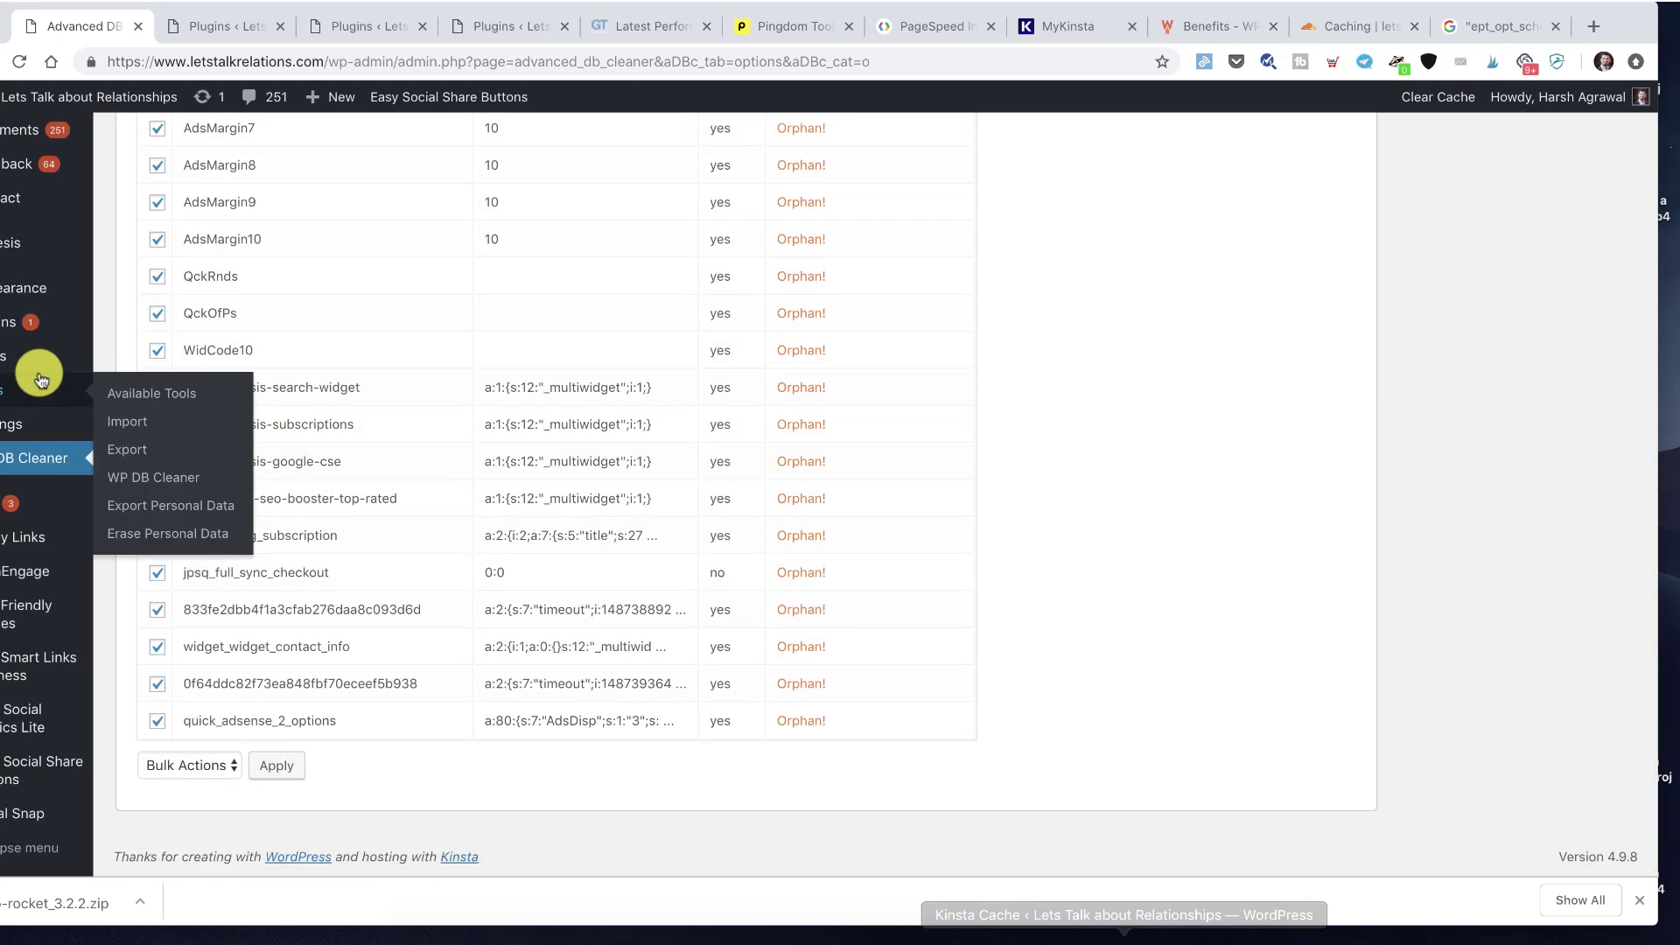
Open the site's Themes page in a separate tab and check the installed themes for Thesis
mouse_move(40, 289)
super+click(145, 301)
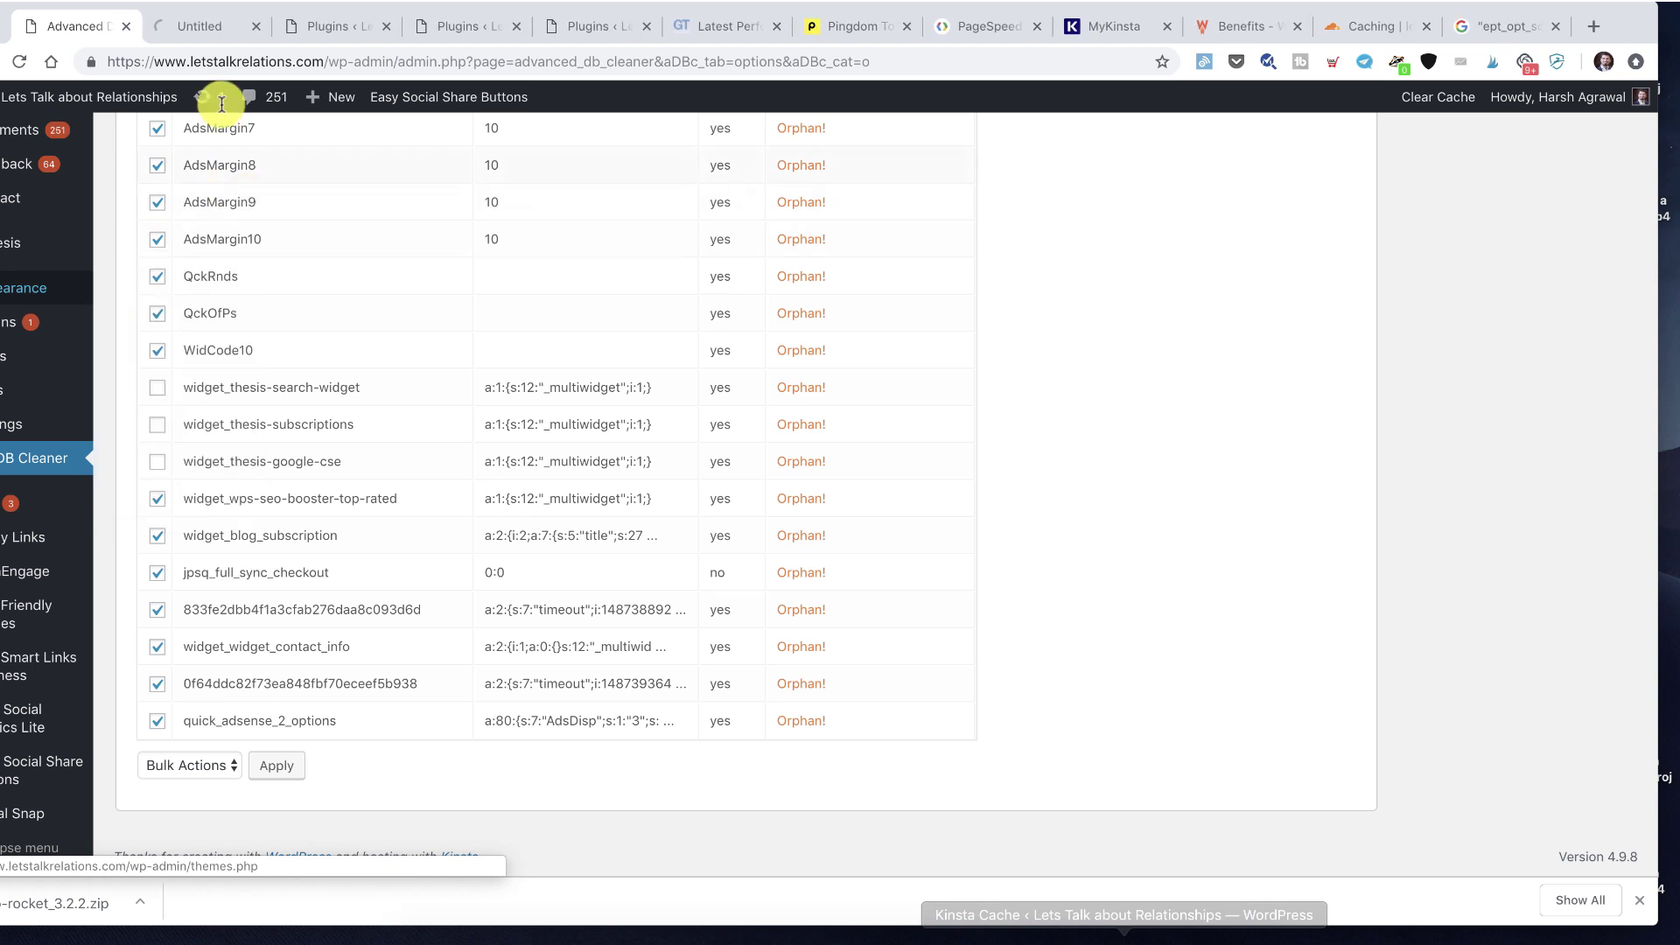
click(203, 28)
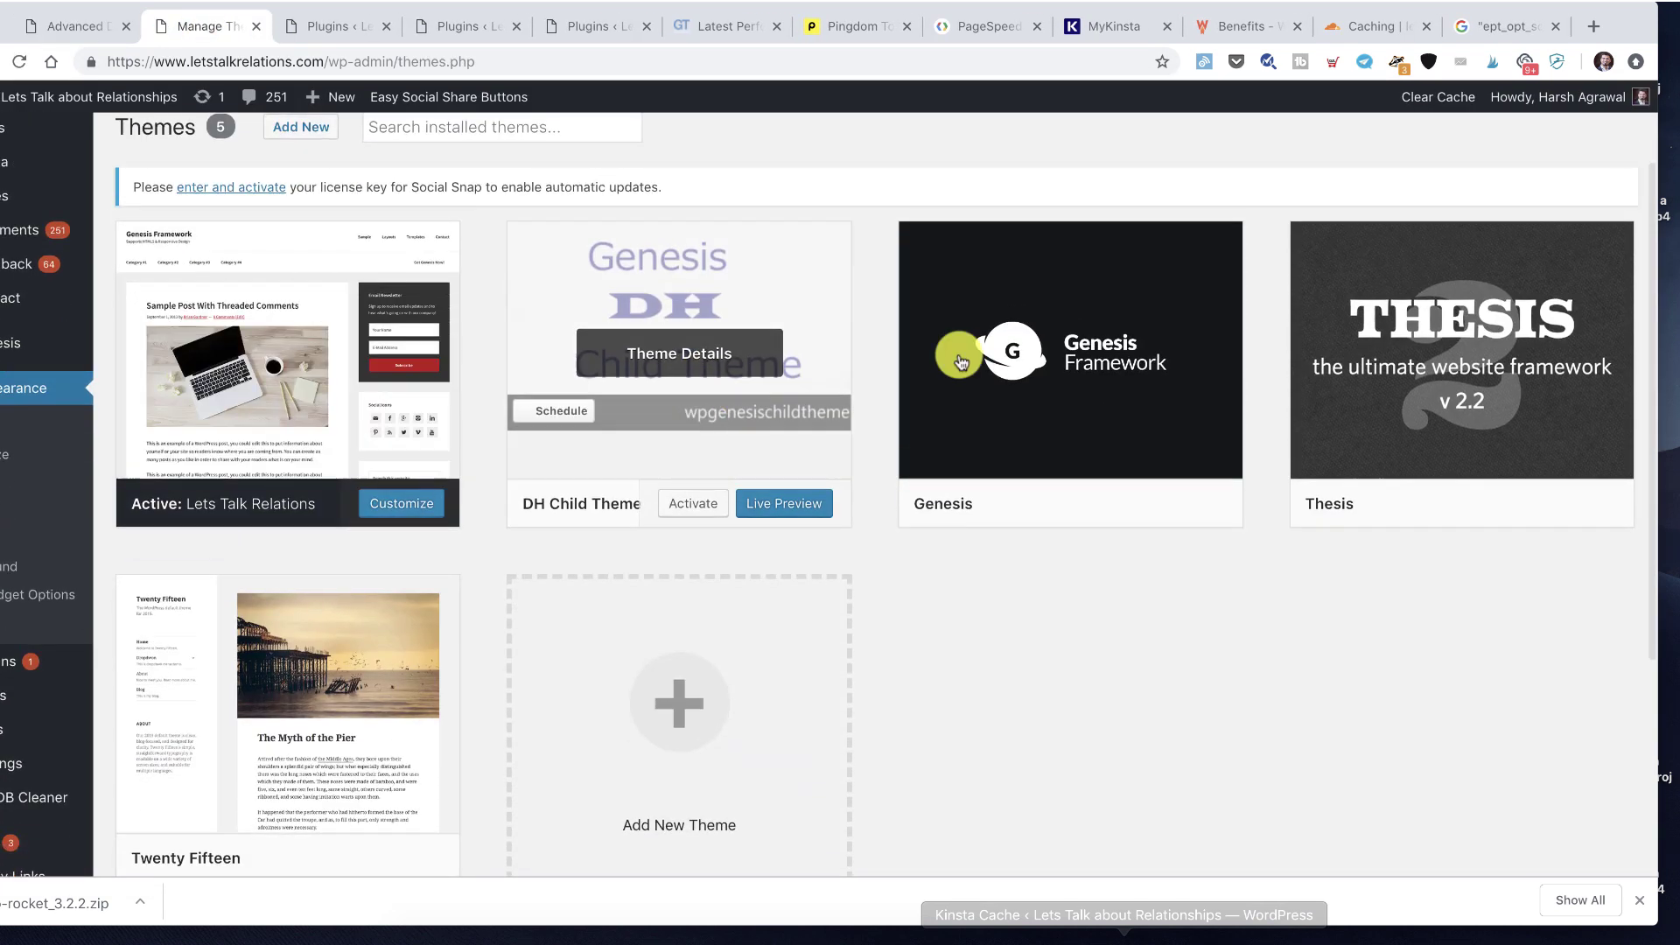
Go back to the database cleaner, add the three widget_thesis options to the selection, and delete all selected orphan options
scroll(540, 391, down, 1)
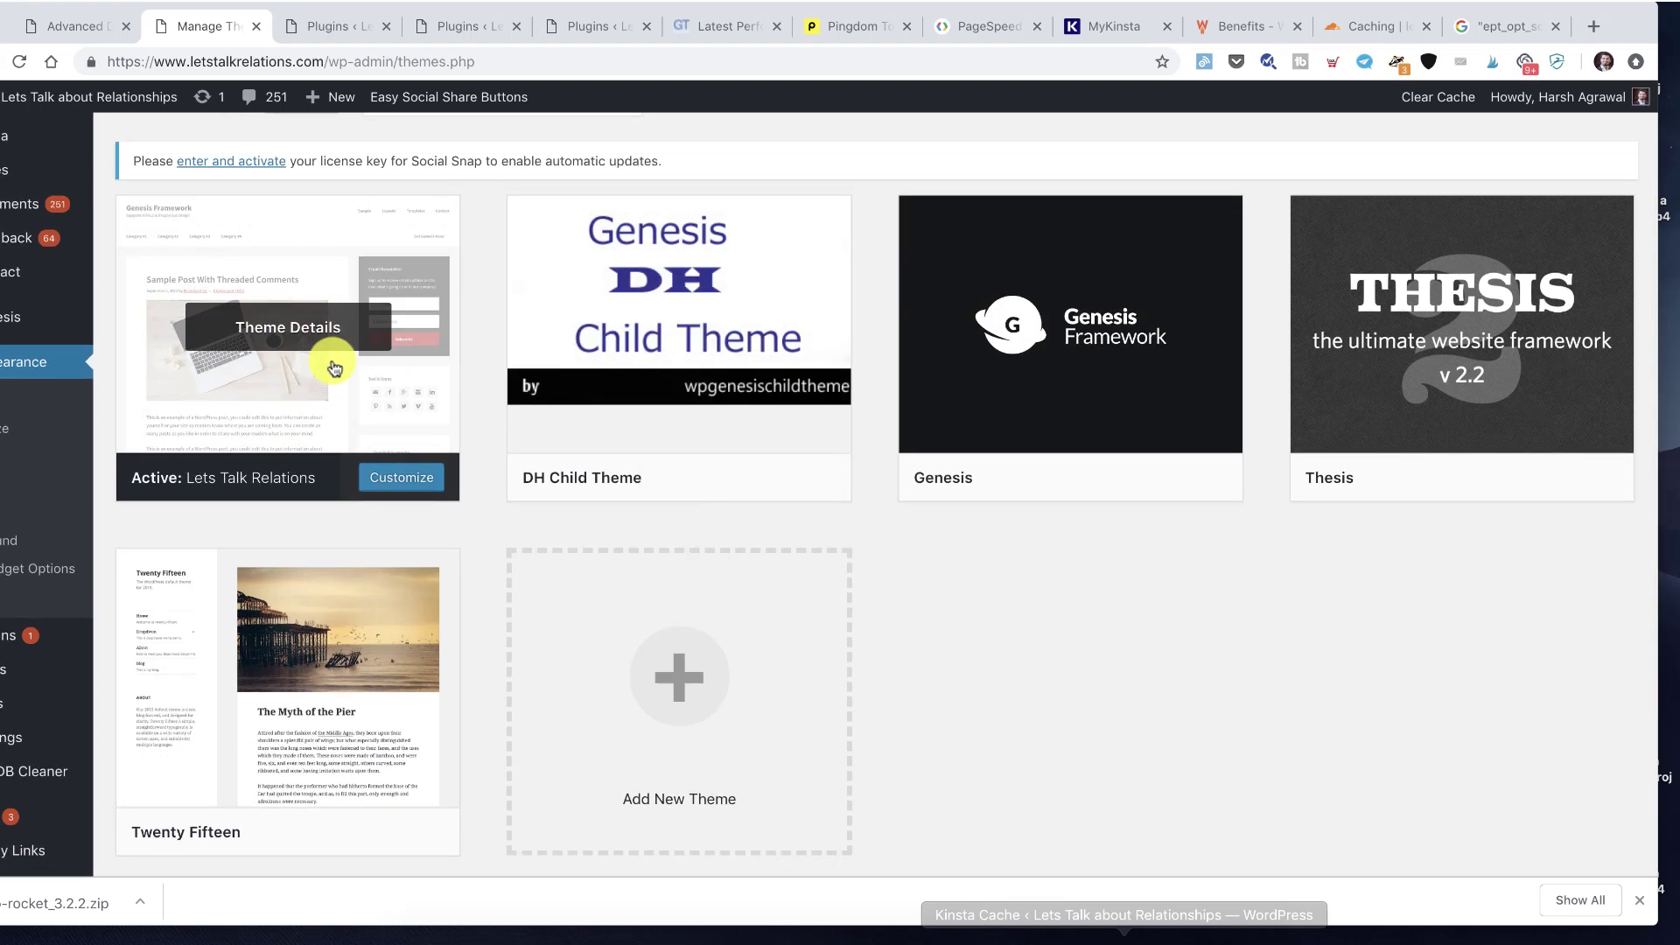
click(74, 26)
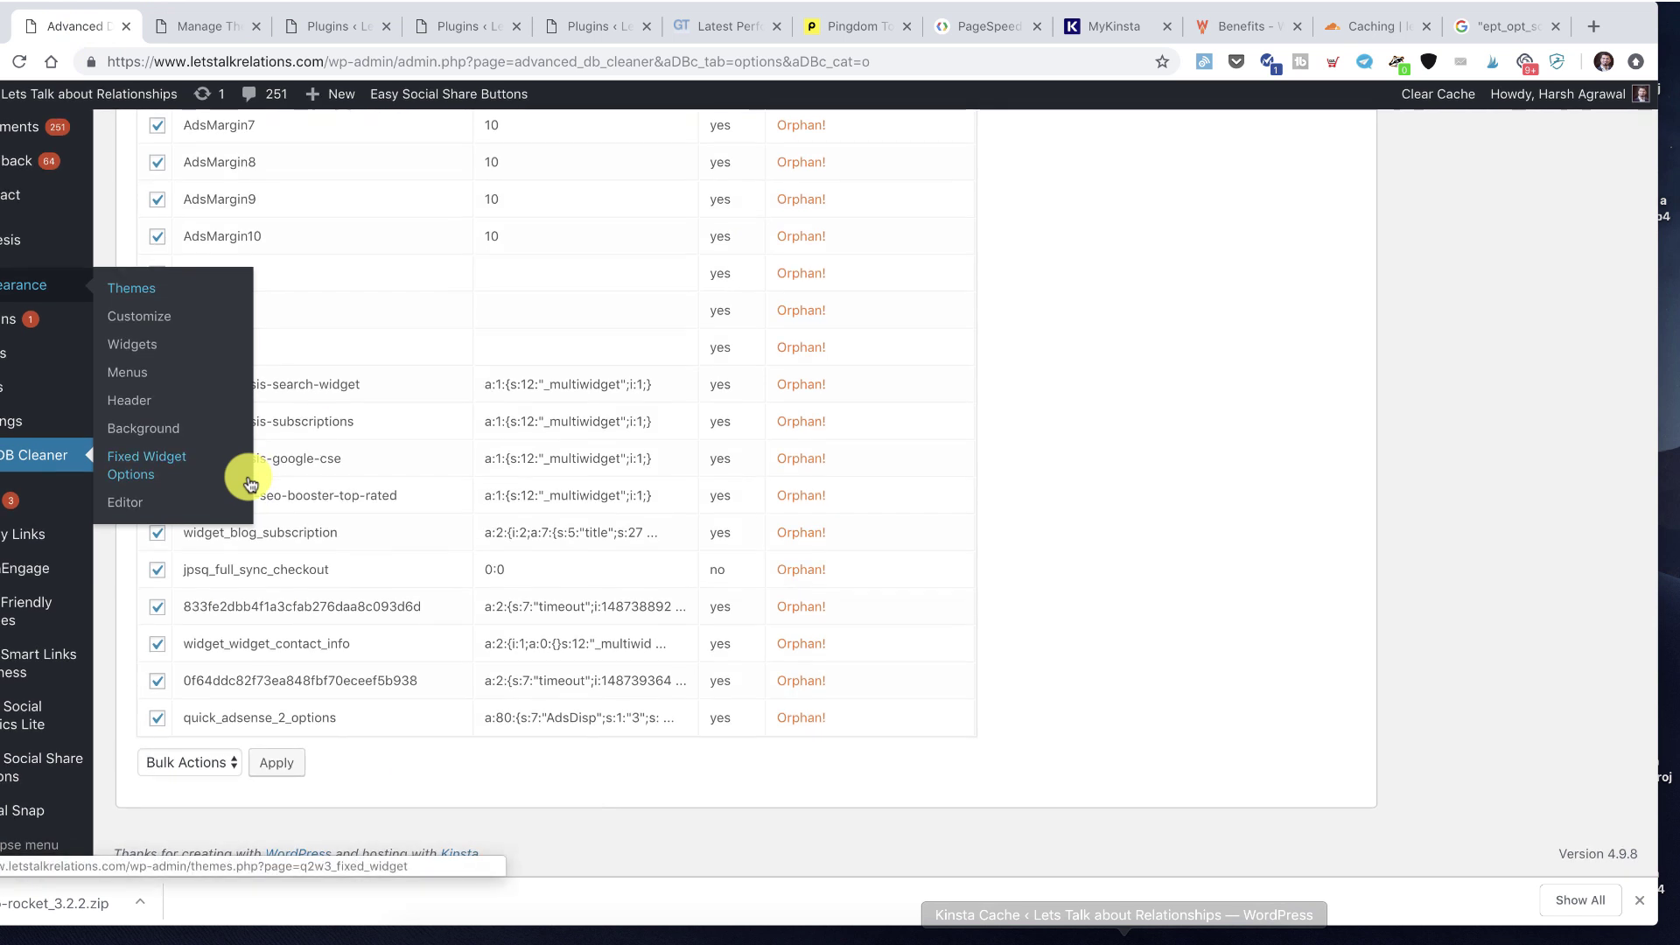
click(223, 752)
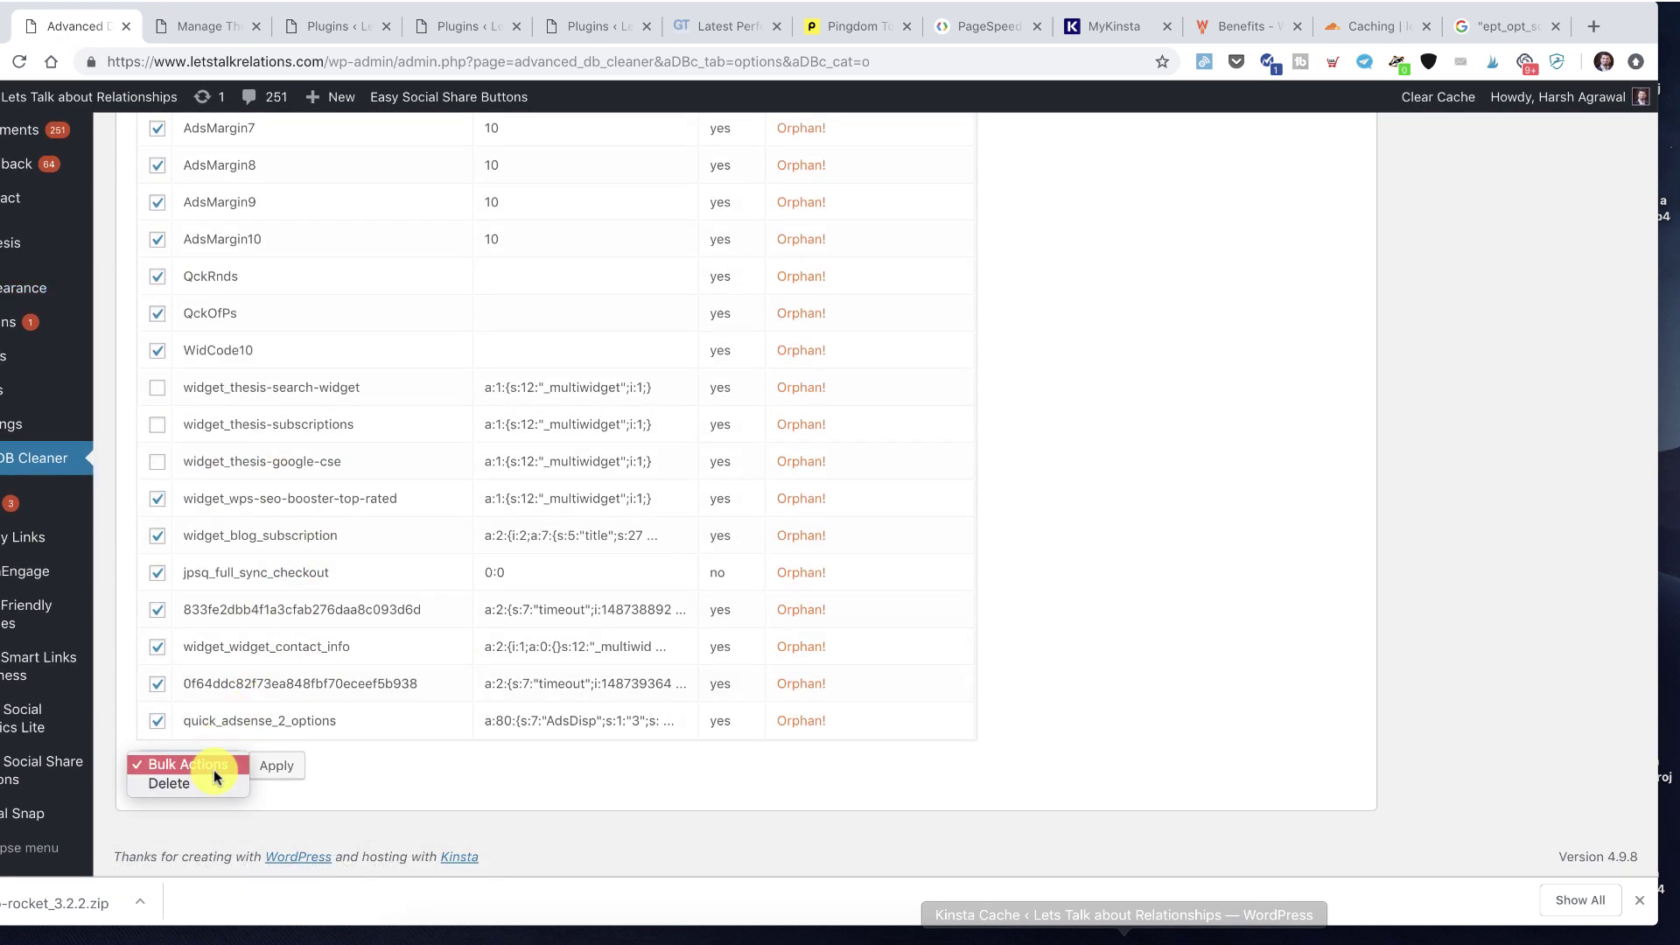
click(214, 785)
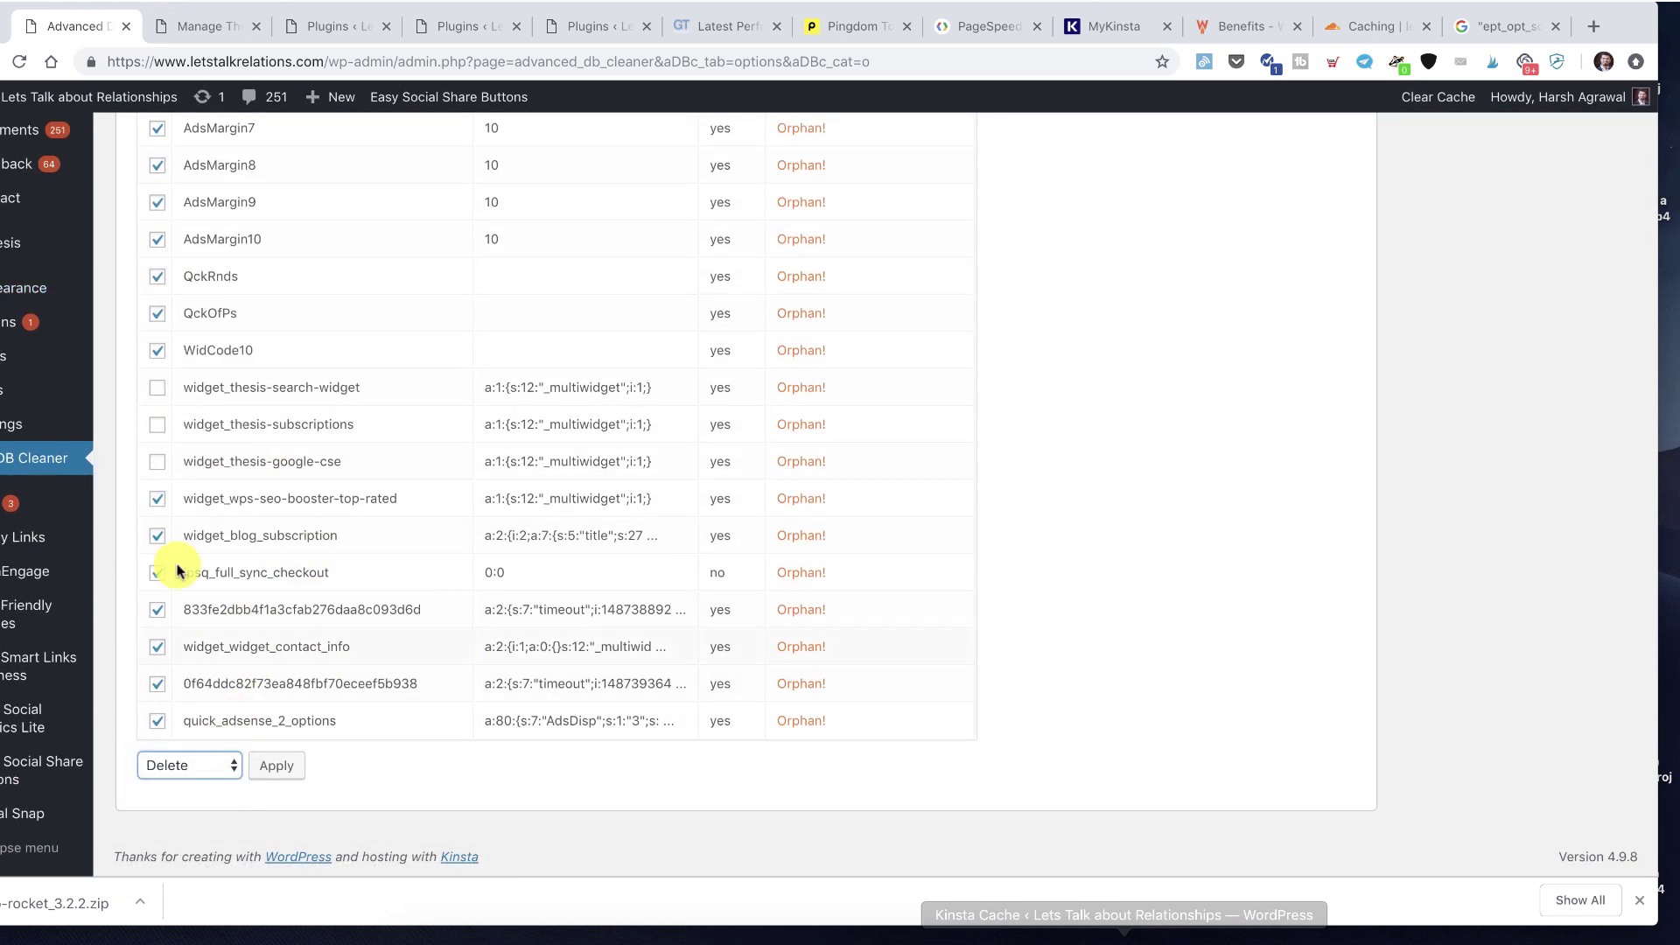
click(158, 424)
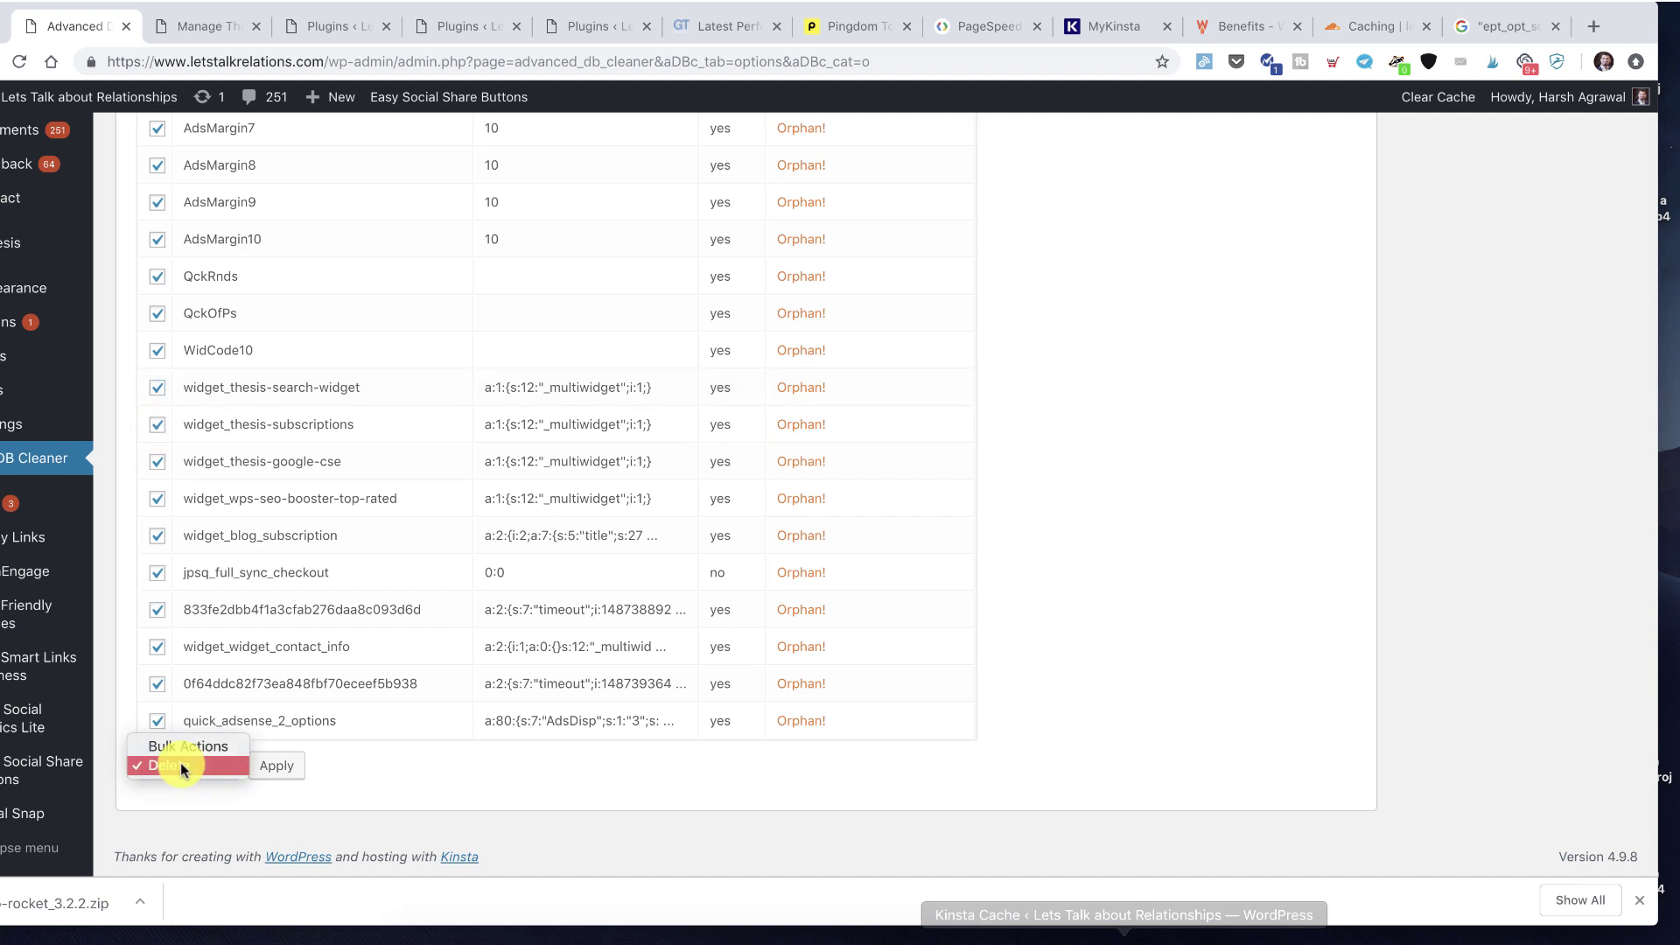
click(263, 768)
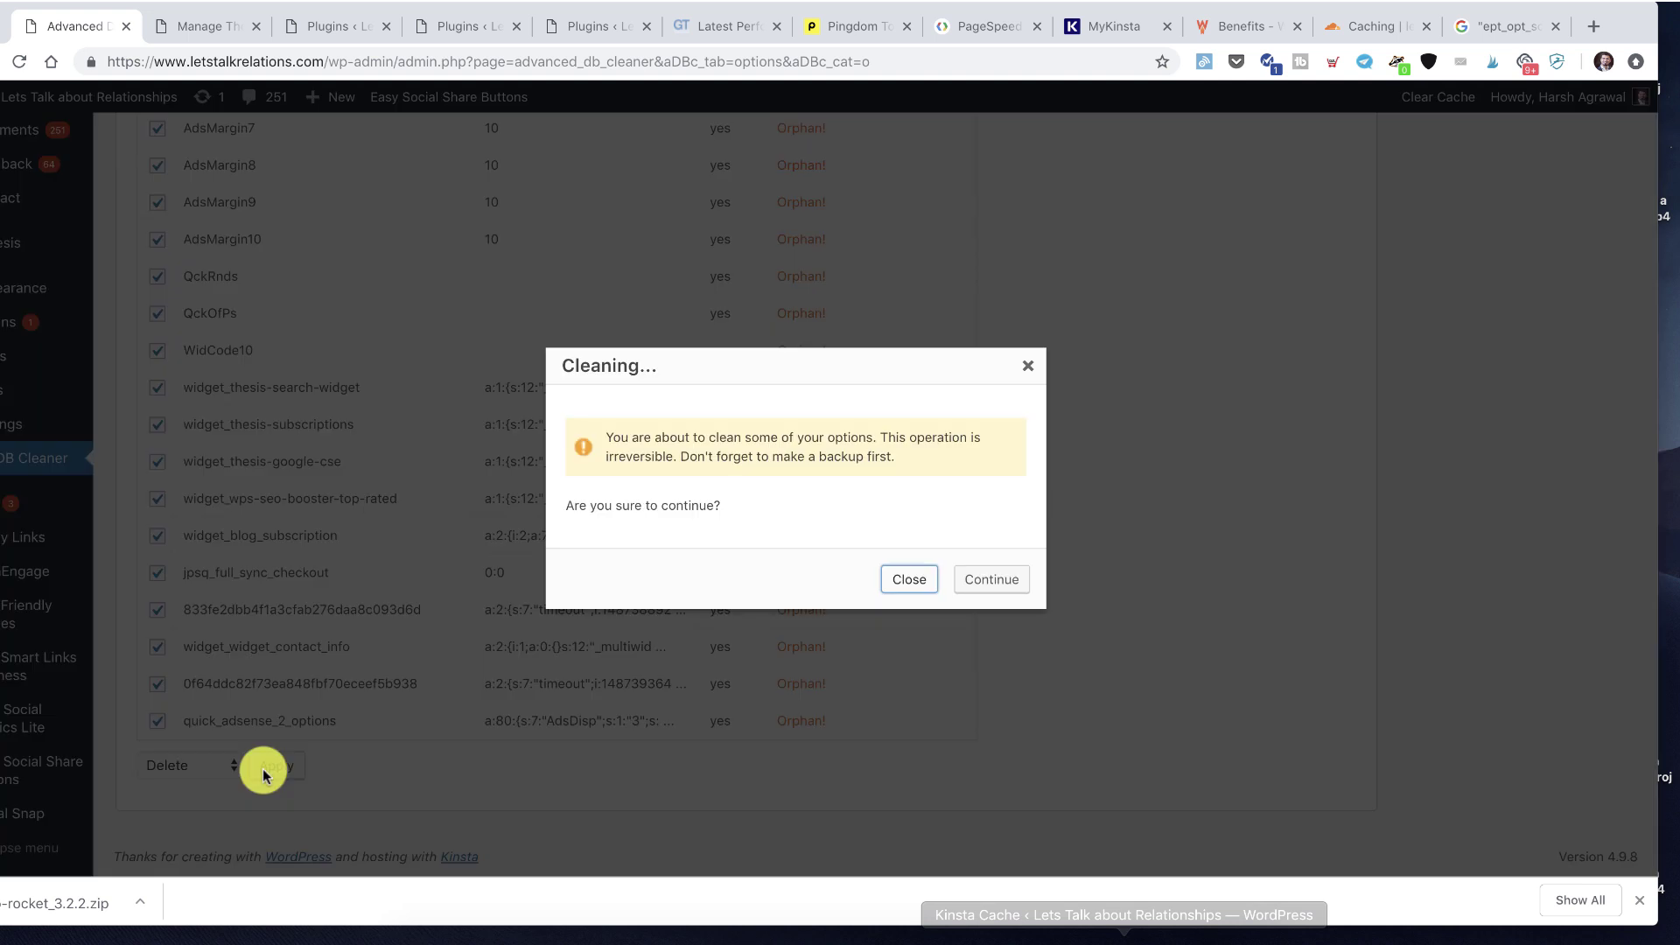
click(981, 580)
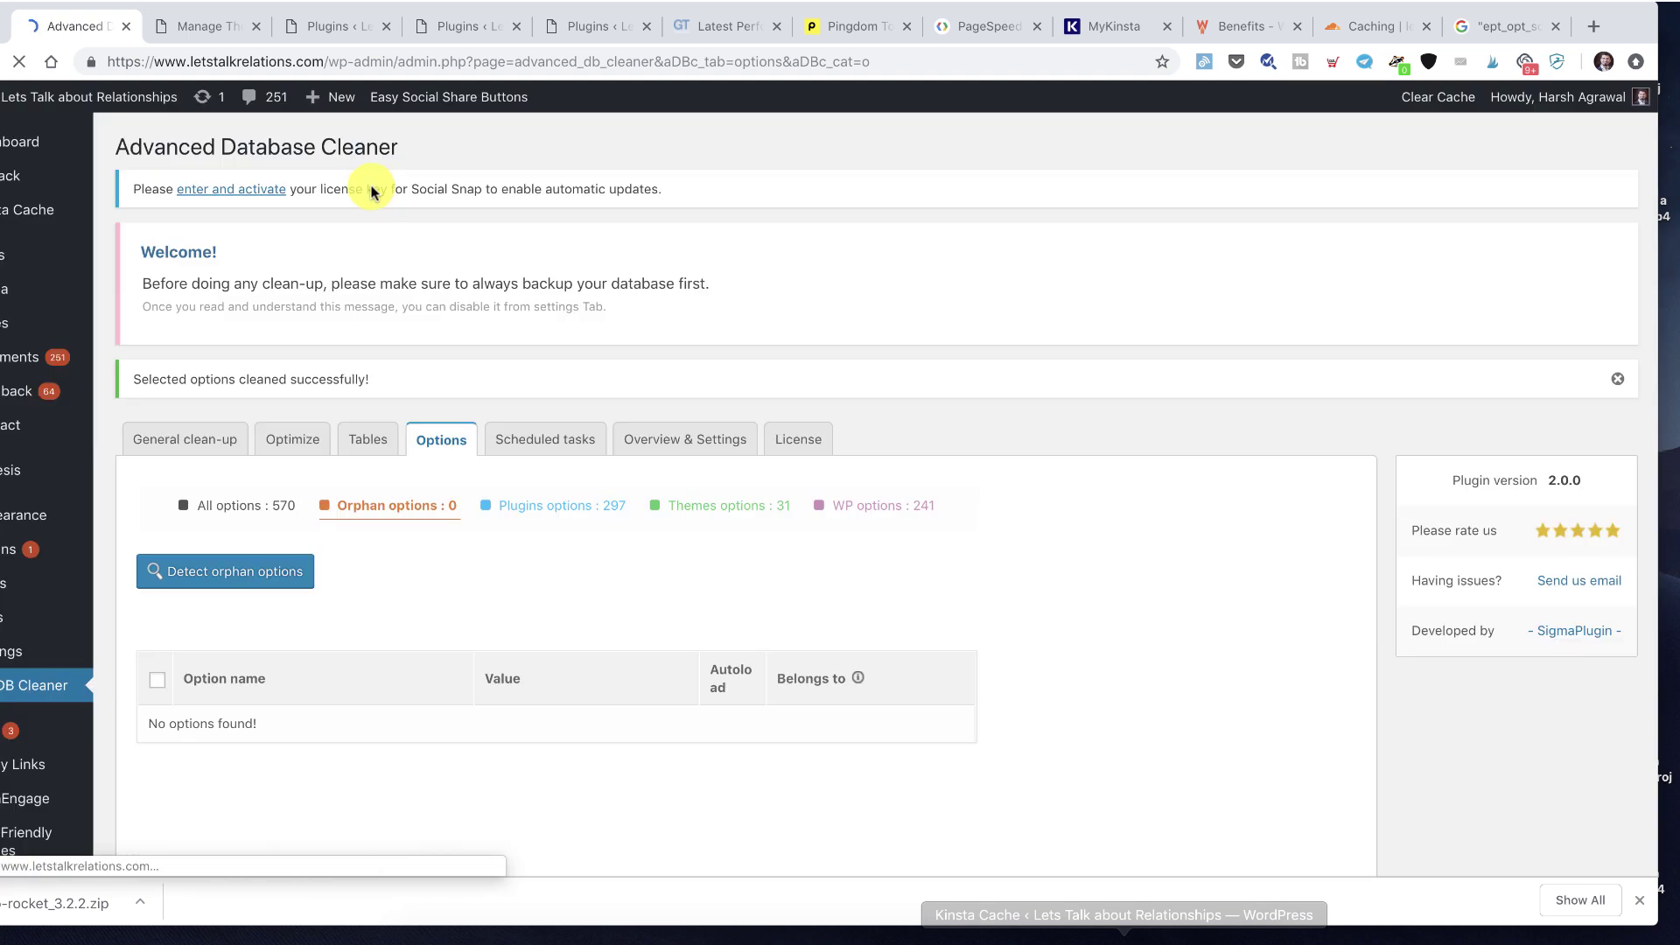
Run orphan detection on the database cleaner's scheduled tasks and look through the task list
scroll(376, 210, down, 1)
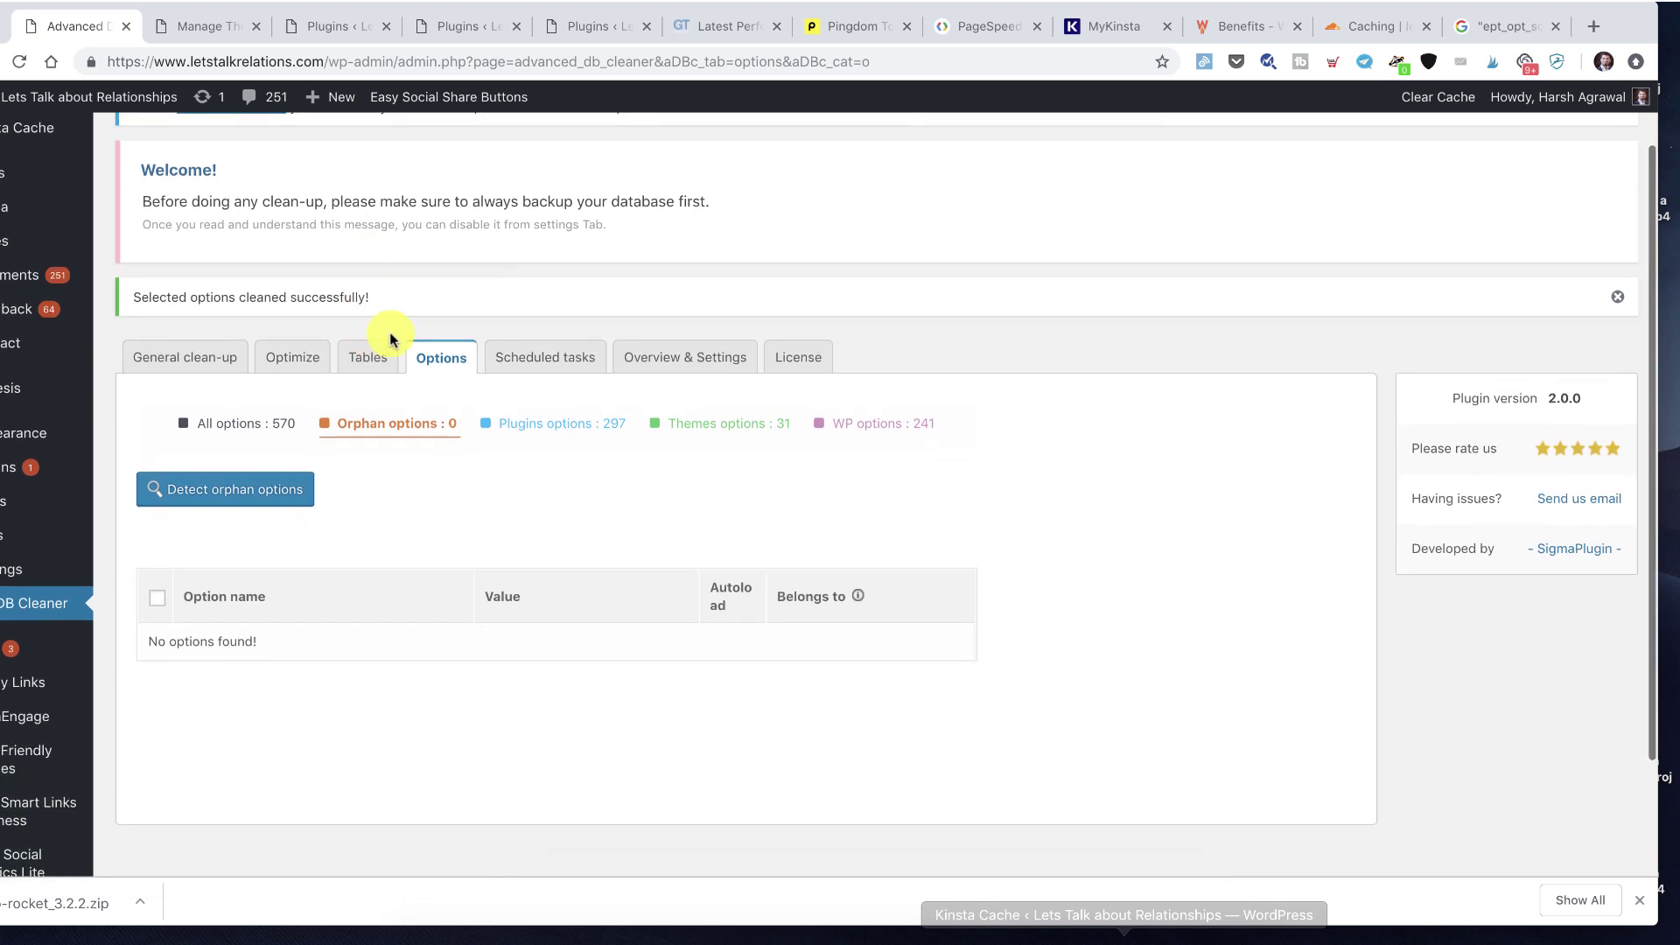
click(566, 360)
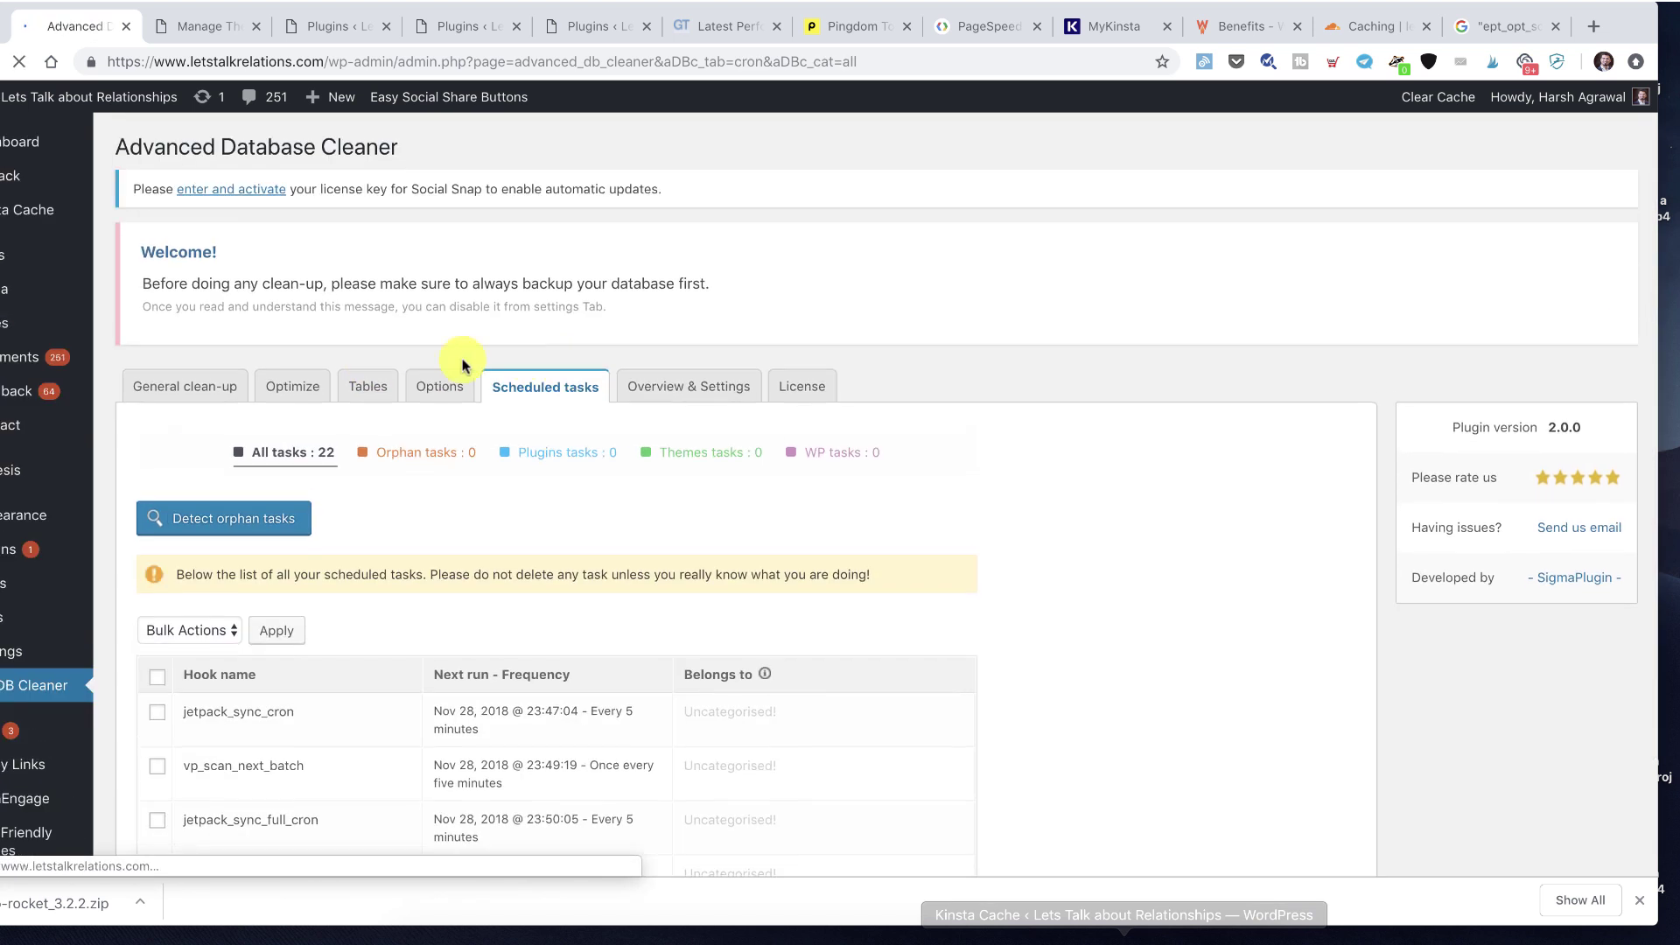
click(227, 519)
scroll(407, 529, down, 3)
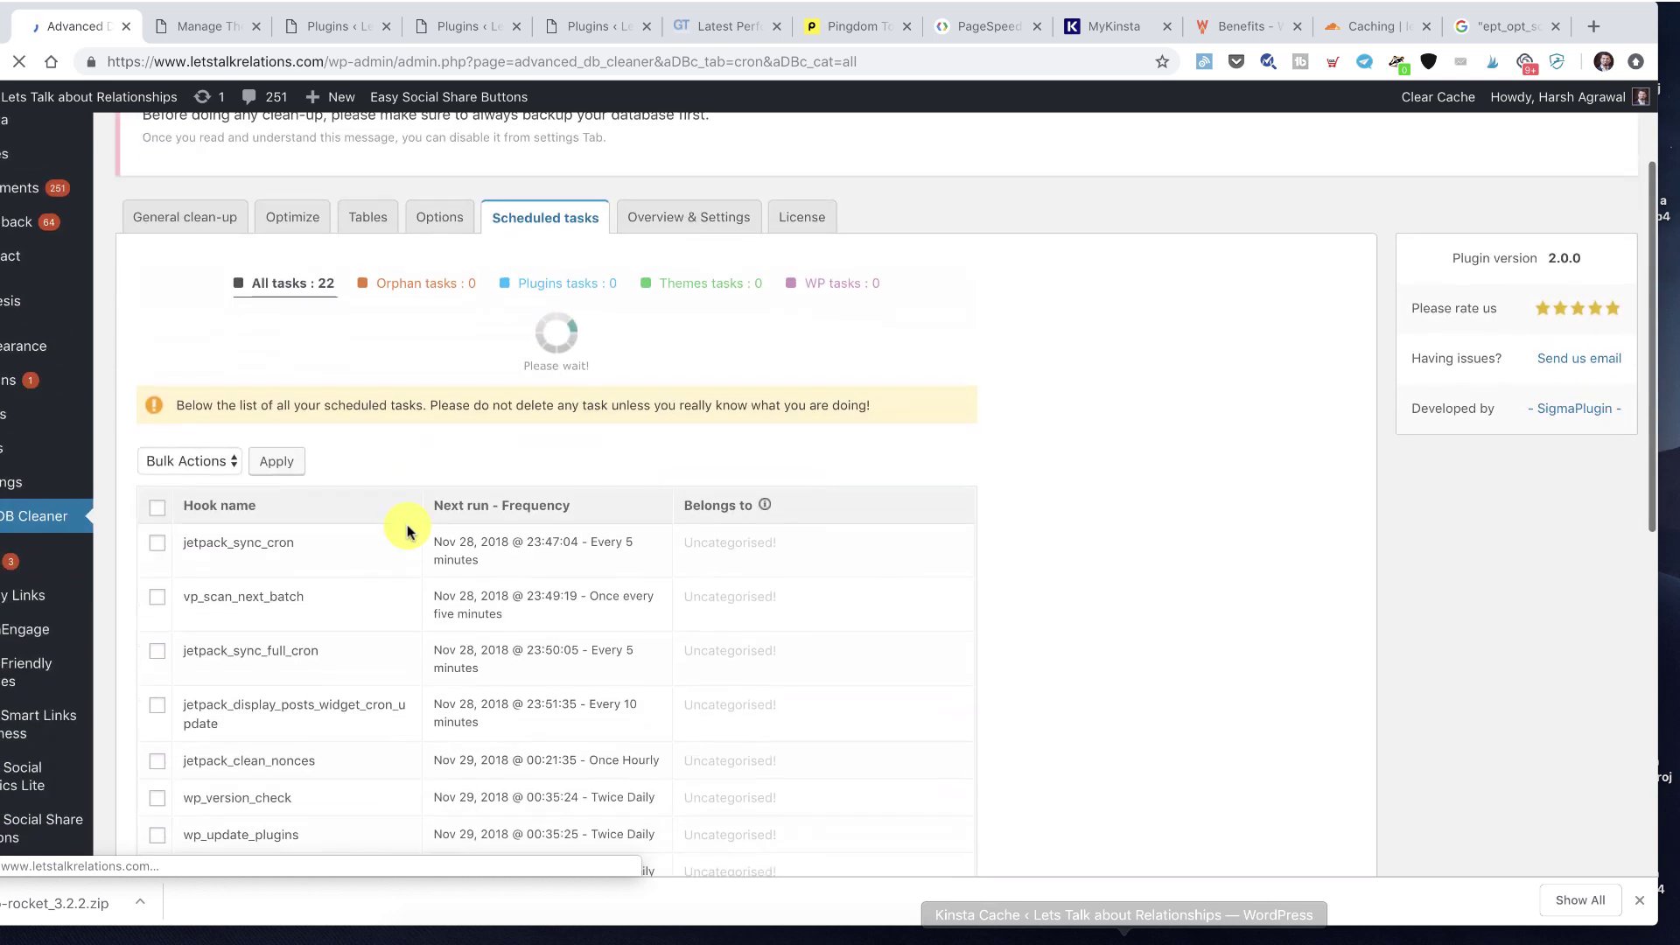
scroll(406, 529, down, 1)
scroll(407, 530, down, 10)
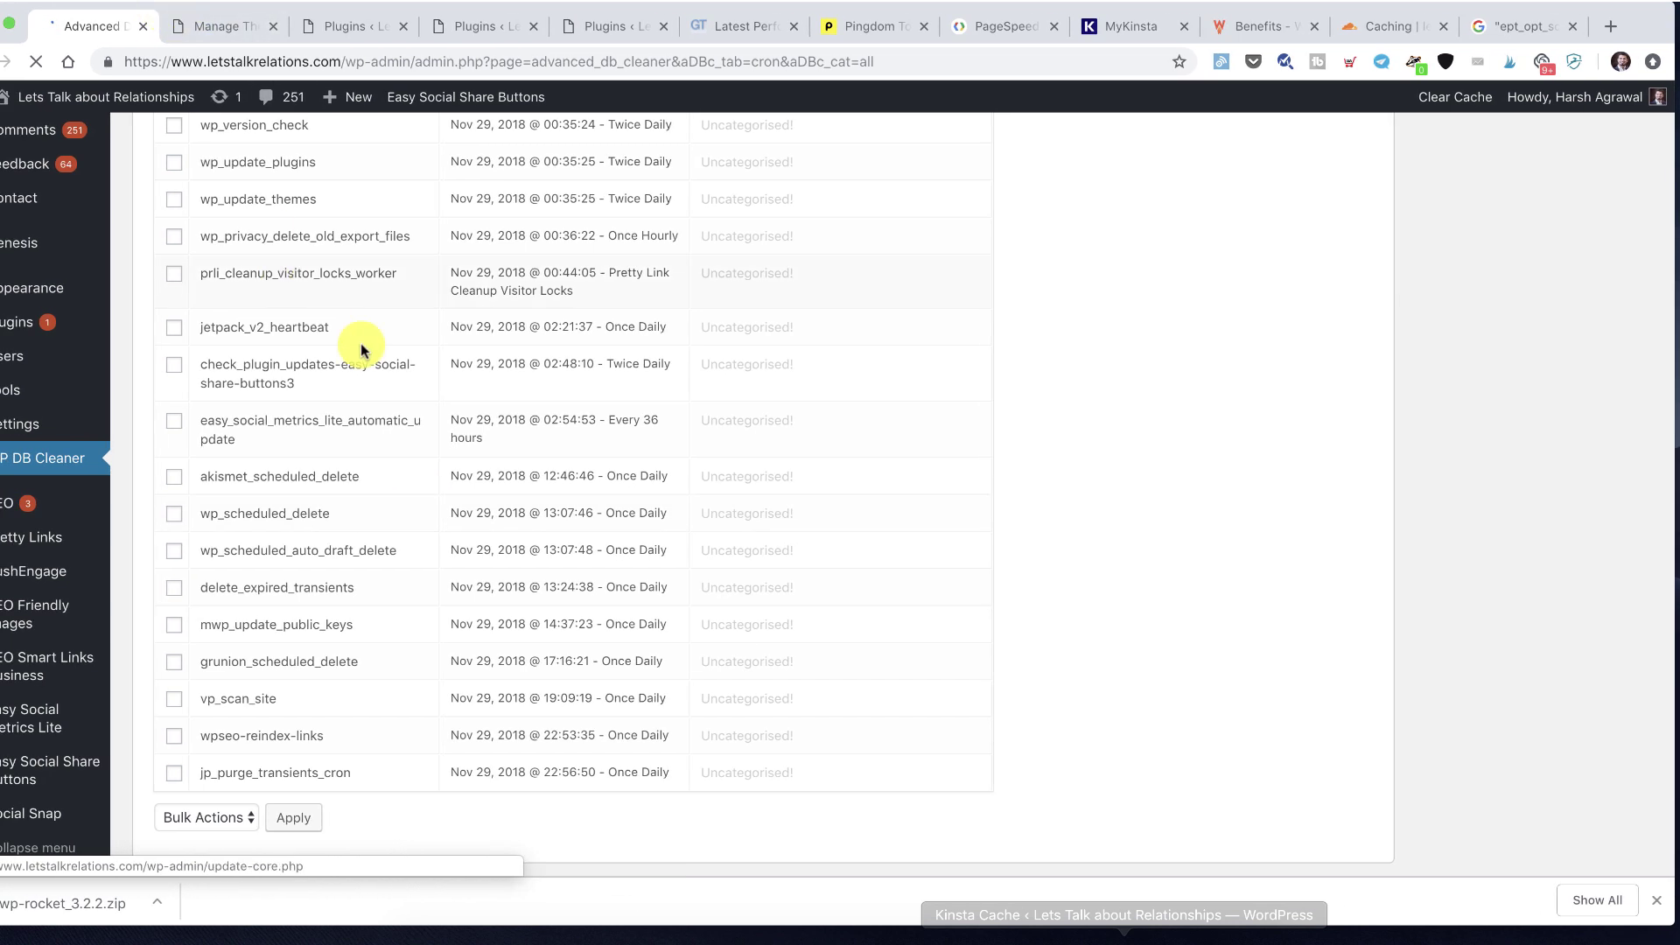
scroll(327, 375, up, 10)
scroll(325, 378, down, 5)
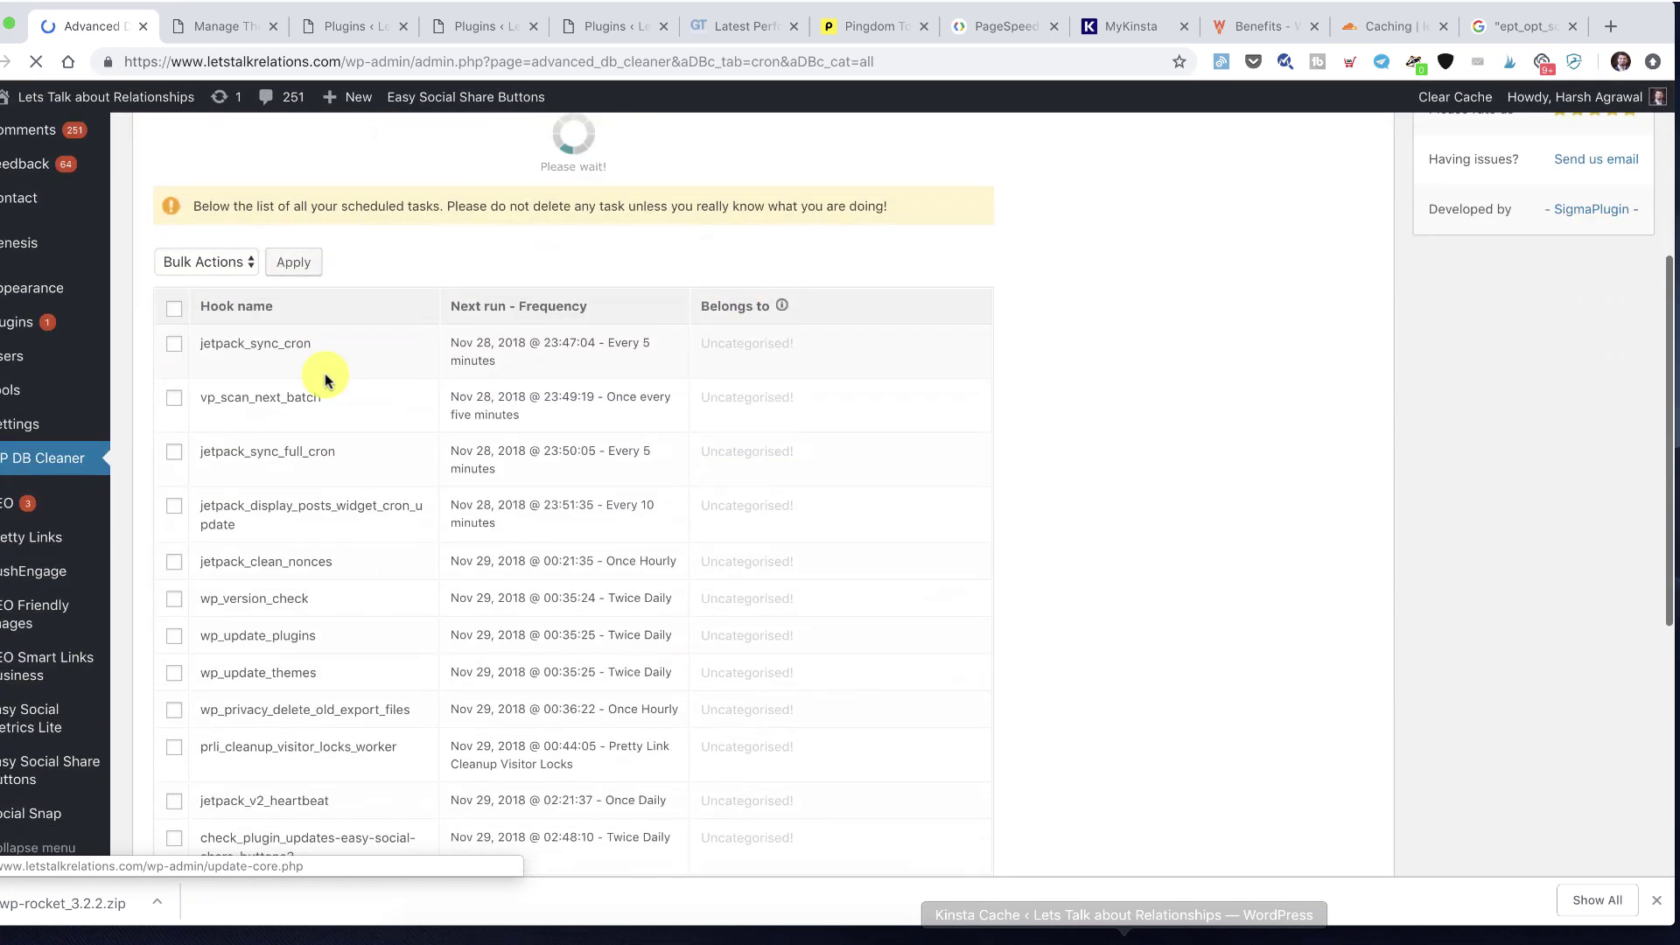
scroll(325, 376, up, 5)
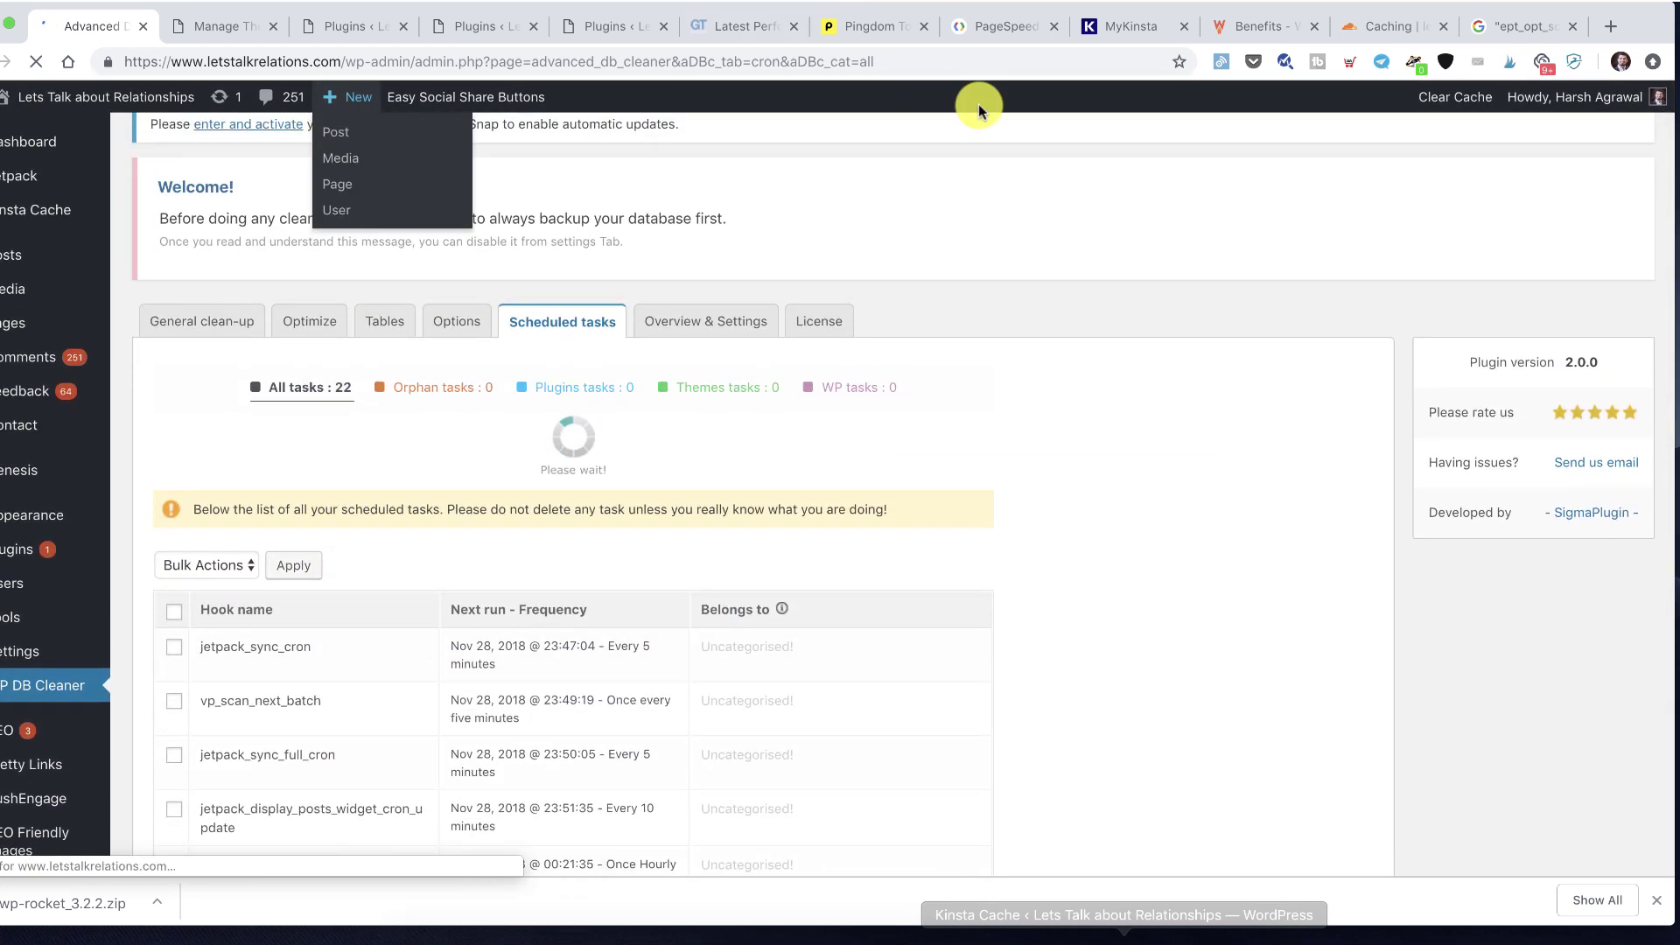
Glance at the WP Rocket and Themes pages, and return to the database cleaner to check the task scan's results
click(1261, 26)
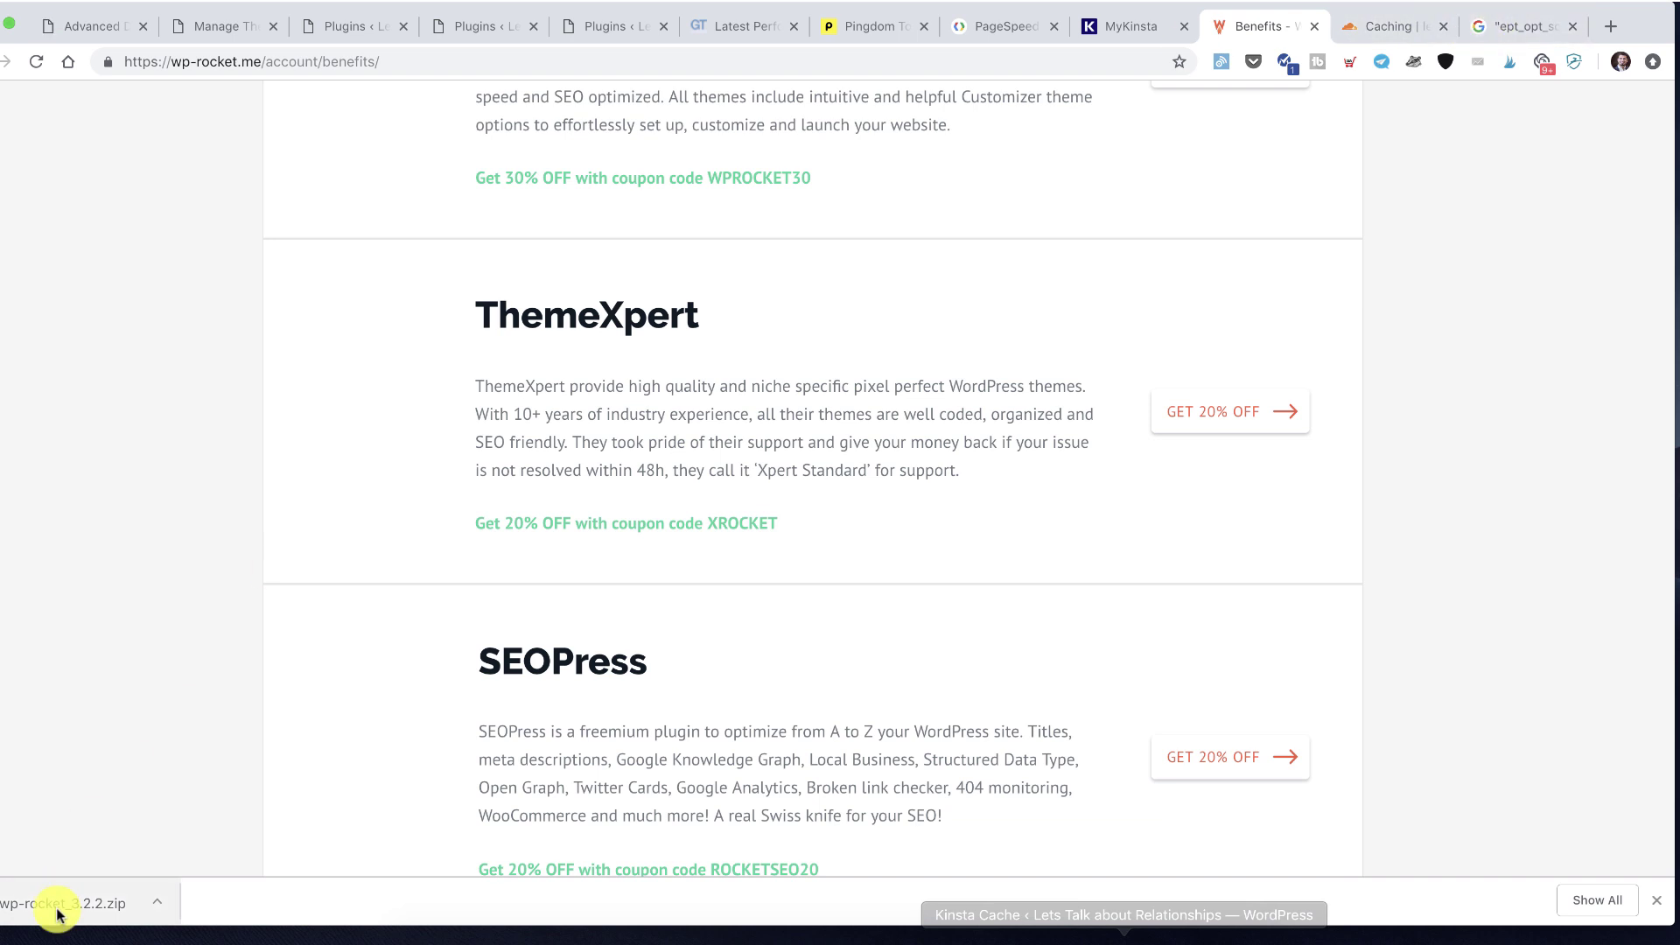
click(345, 28)
click(238, 29)
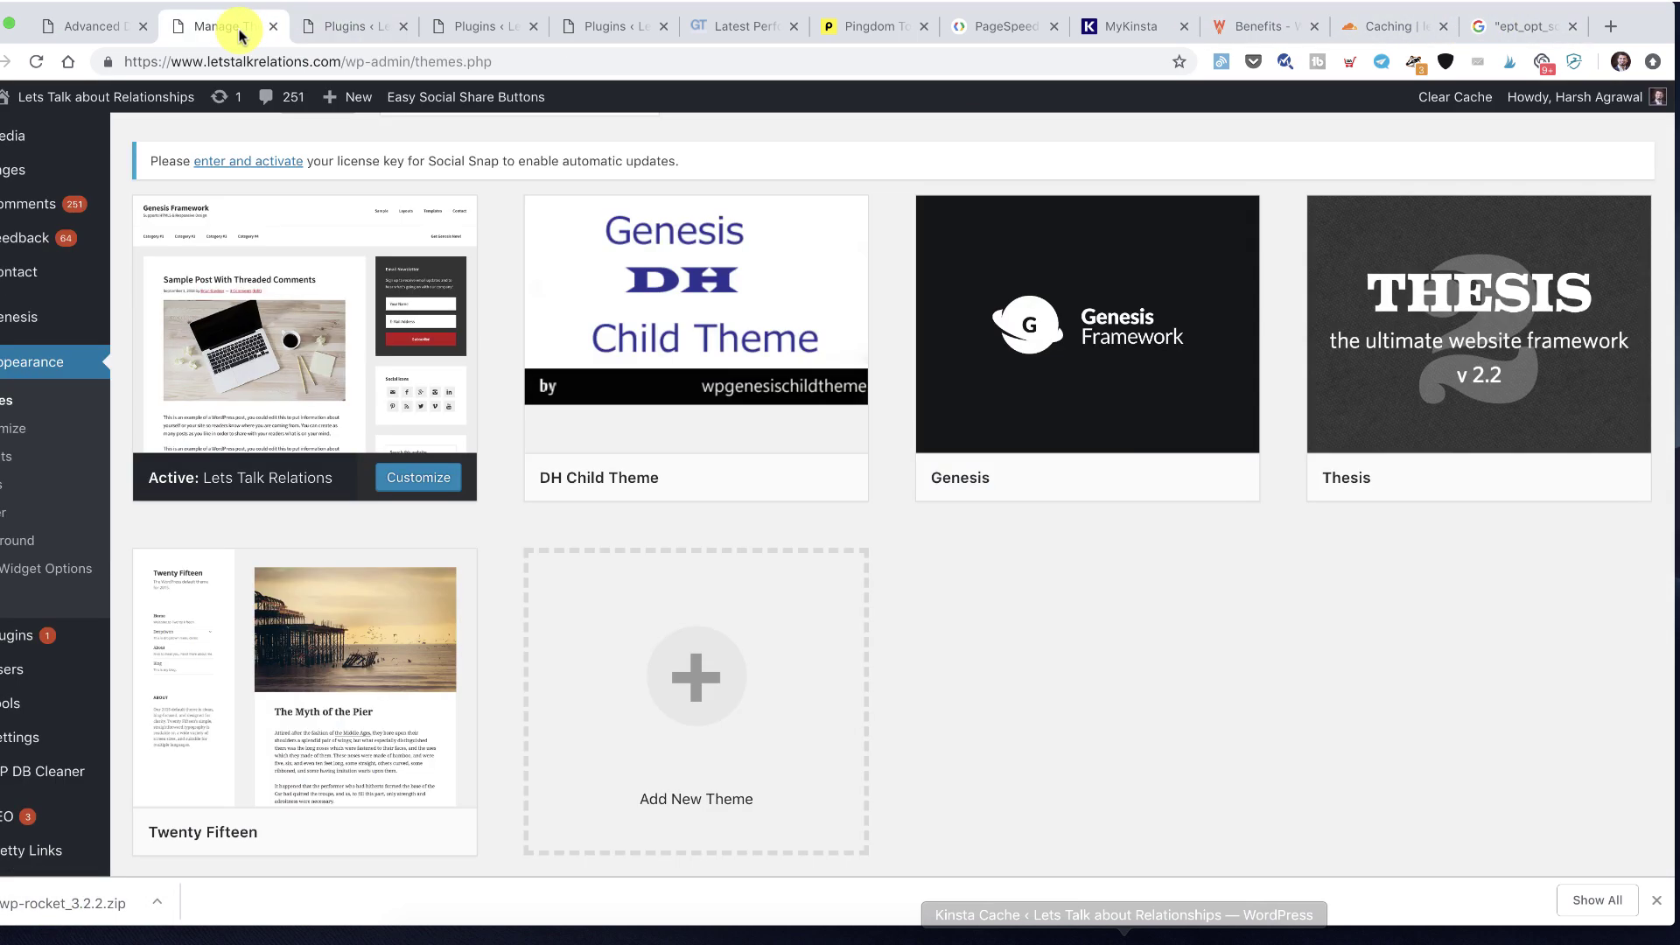
click(124, 26)
scroll(306, 381, down, 2)
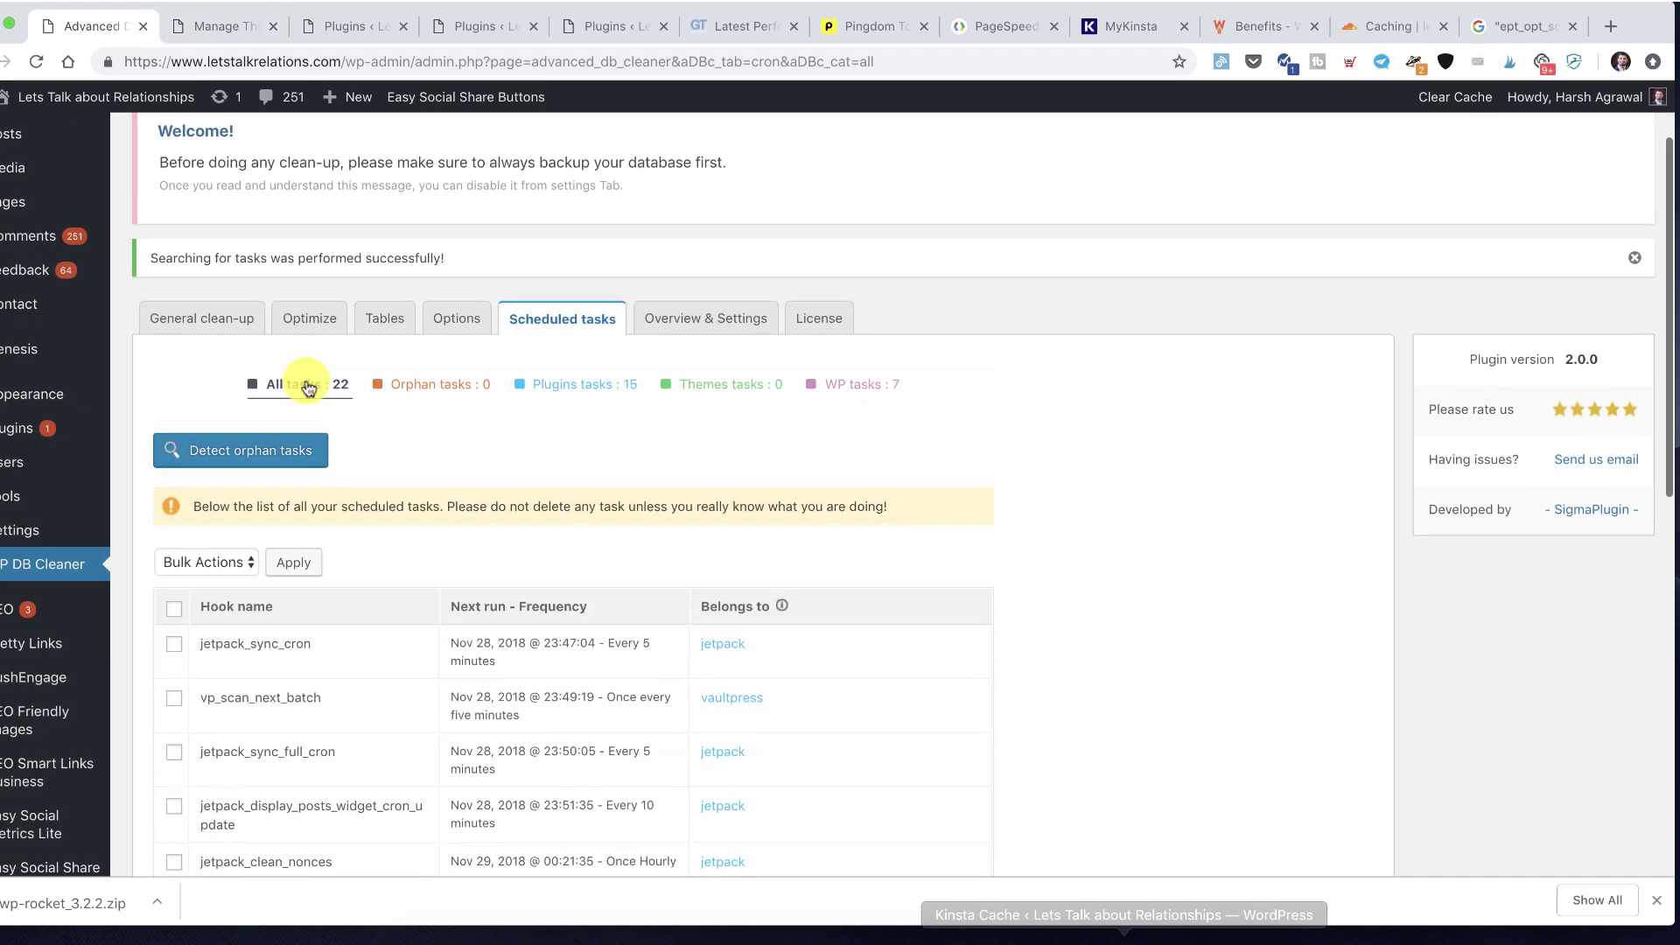
Review the database cleaner's overview, including the database size, and check whether any tables need optimizing
click(691, 318)
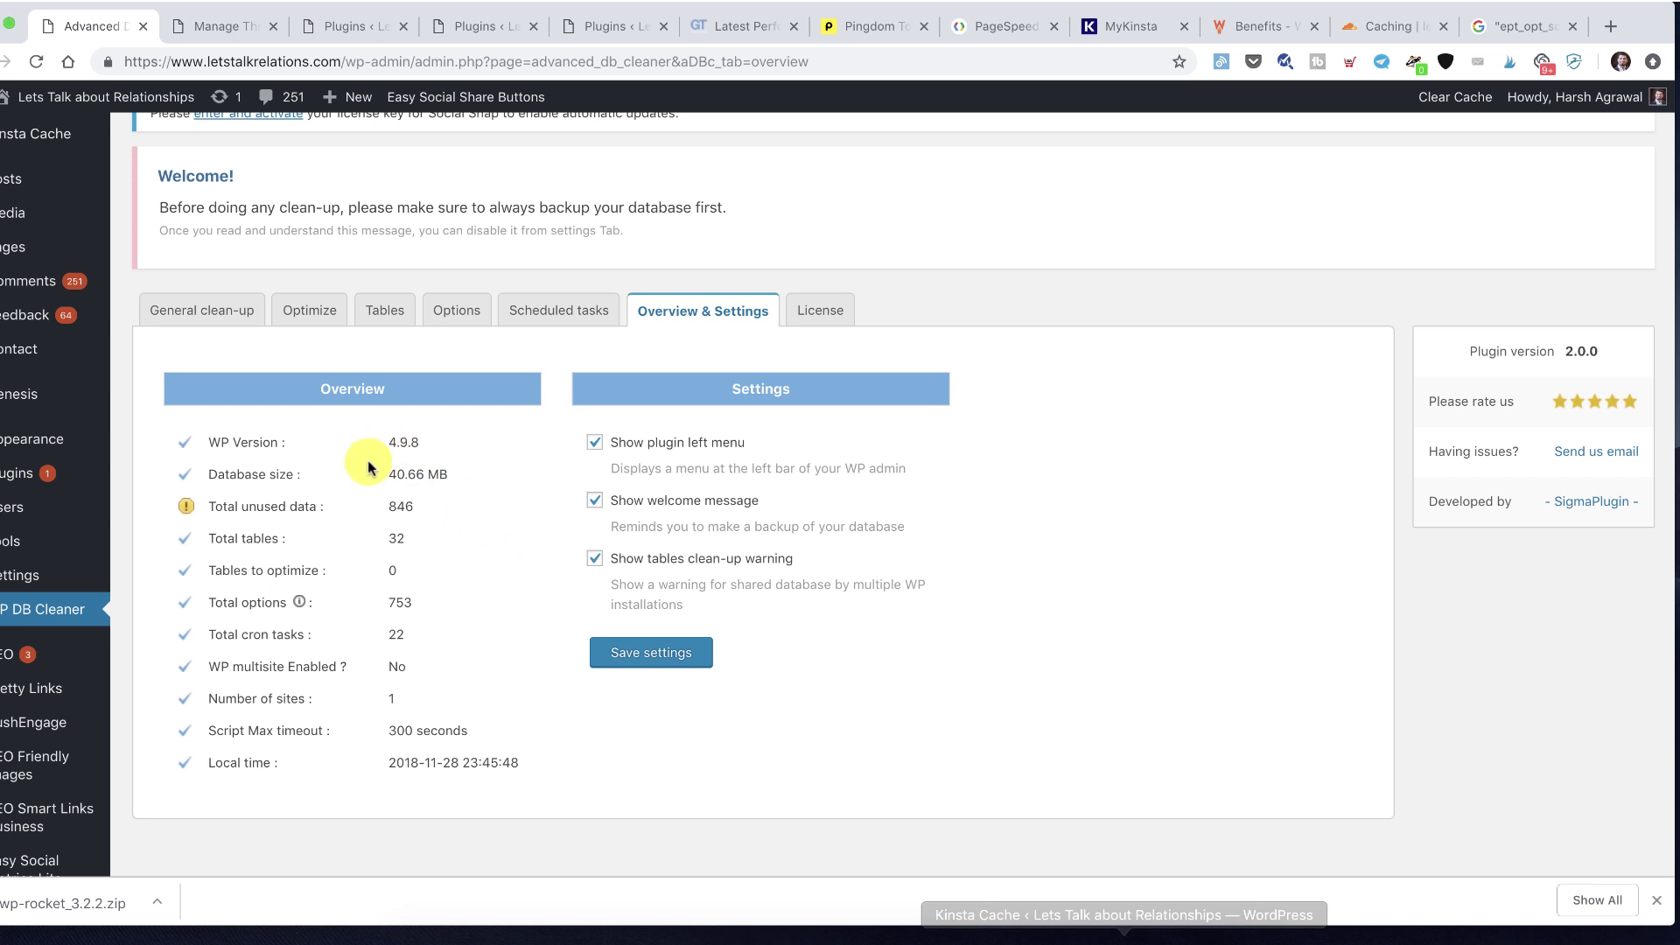
drag(386, 511, 470, 475)
click(398, 476)
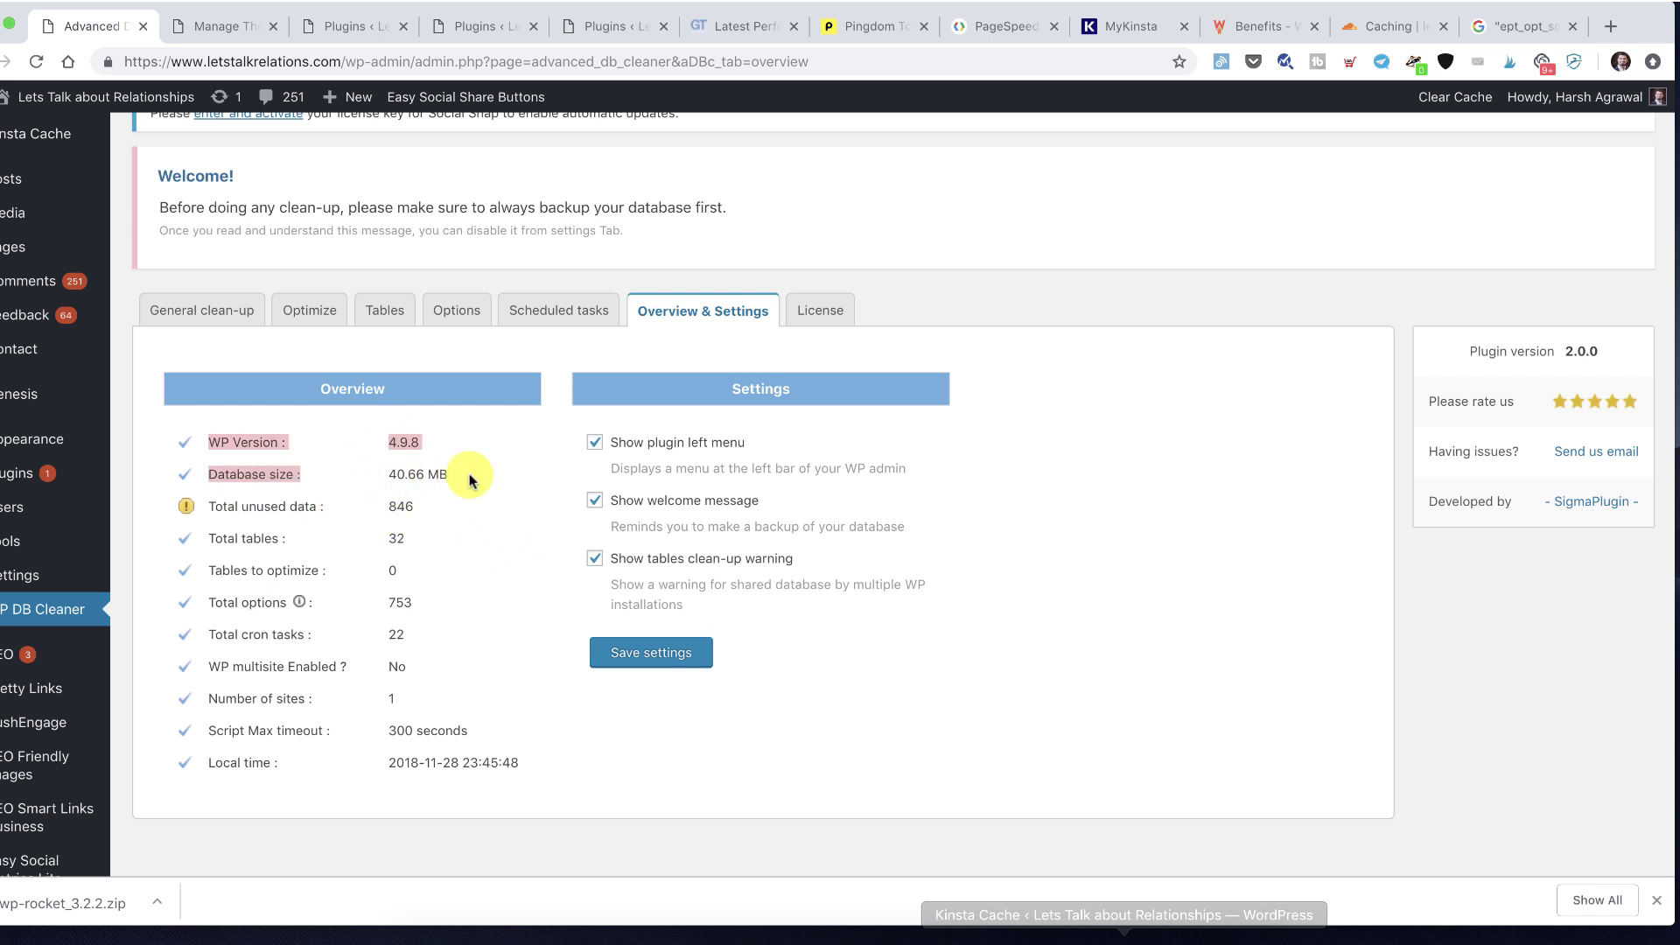
click(409, 690)
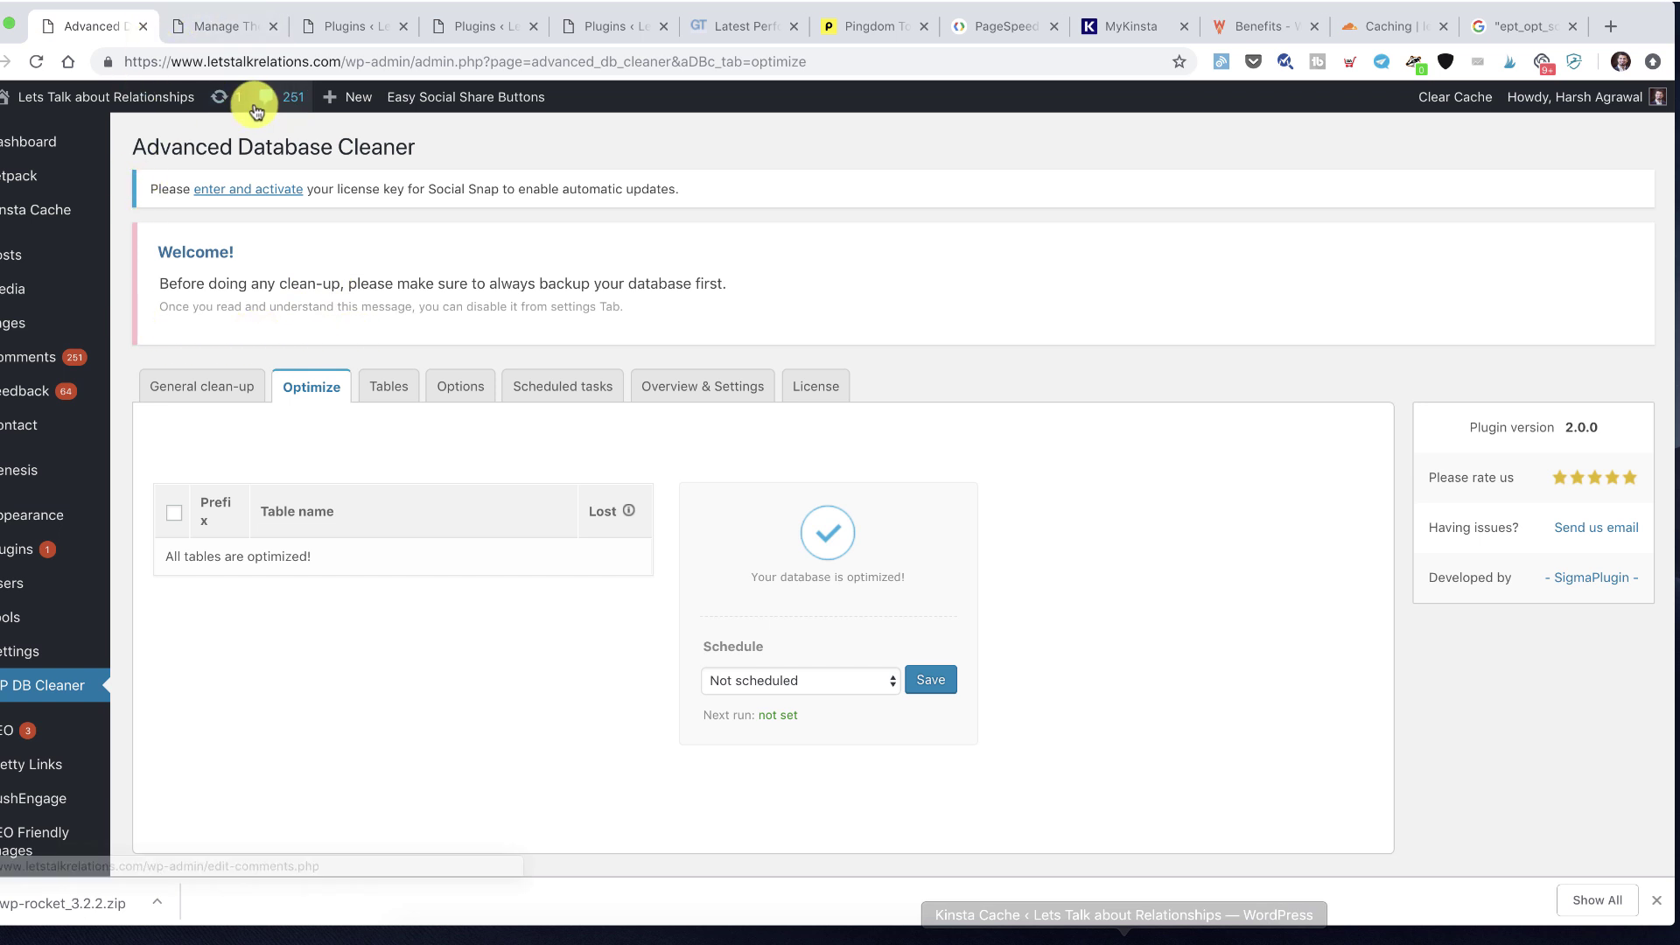
scroll(175, 240, down, 5)
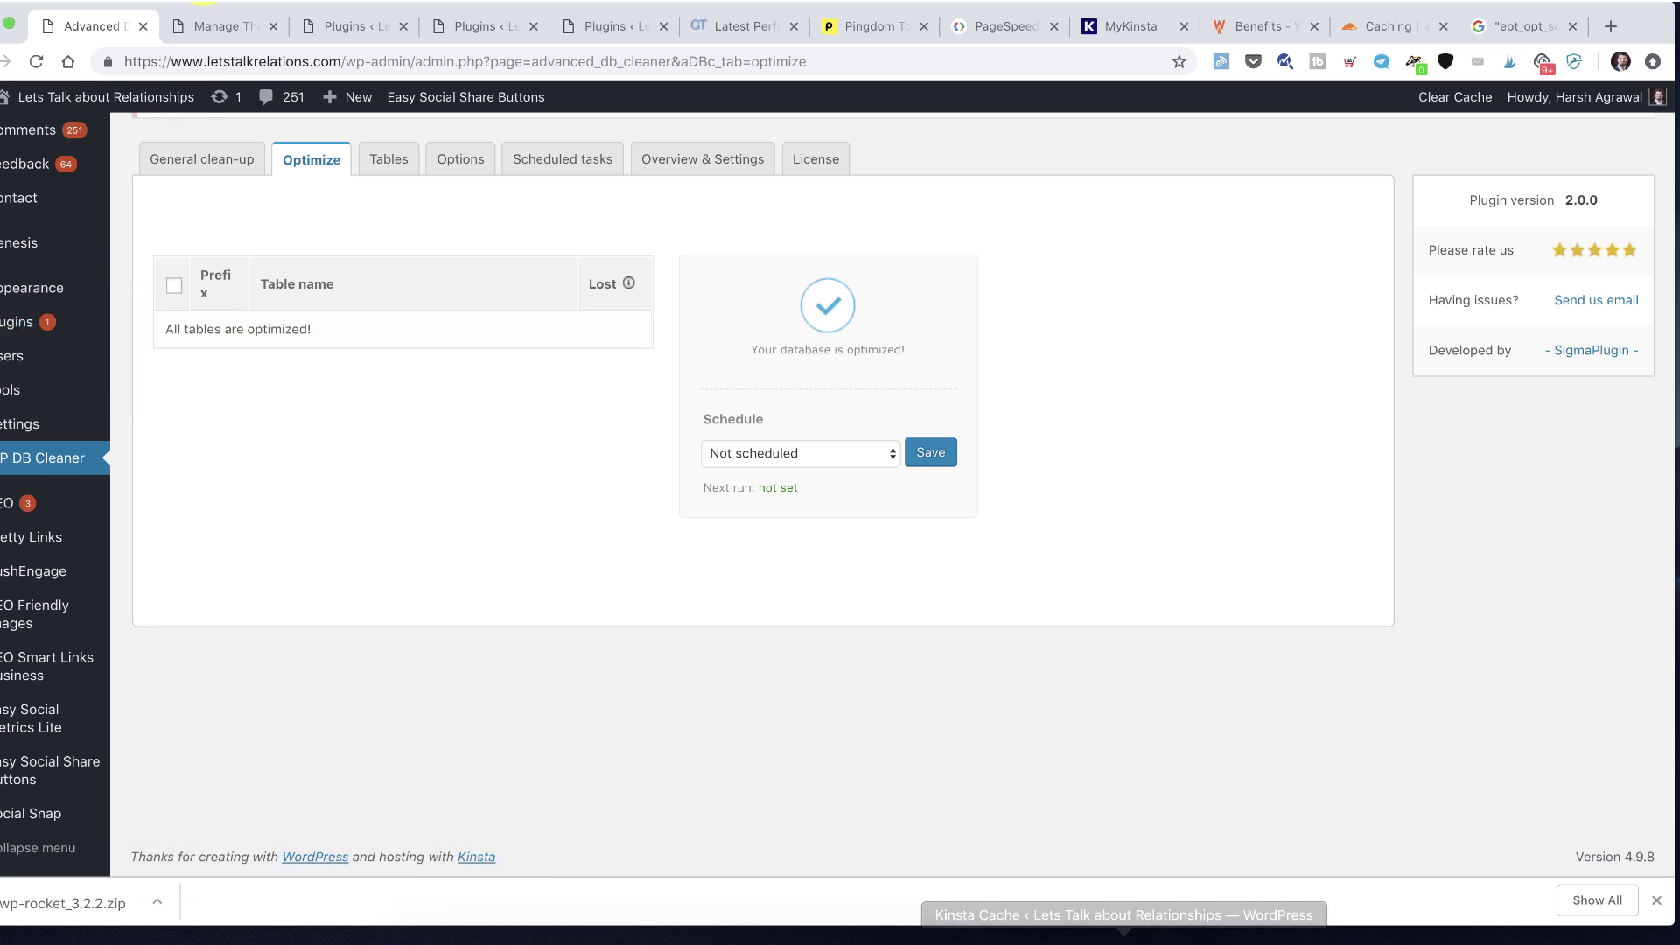
Open a copy of the site's GTmetrix report in a new tab and start a re-test from it
click(463, 26)
click(735, 26)
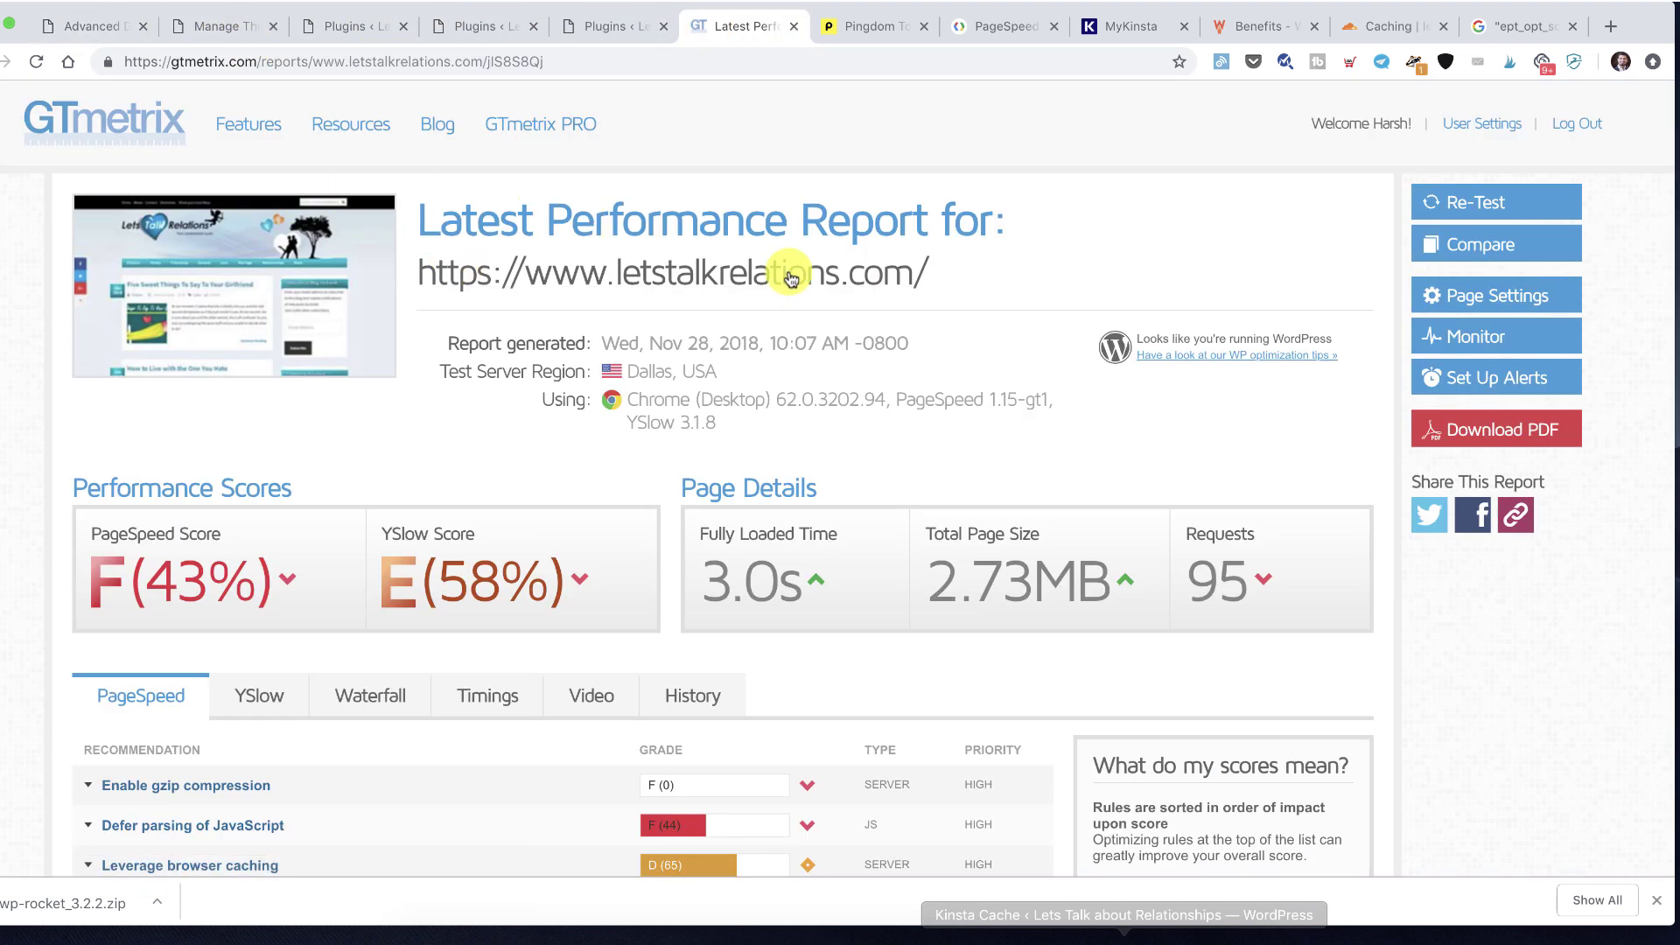
scroll(838, 433, down, 2)
scroll(842, 433, up, 2)
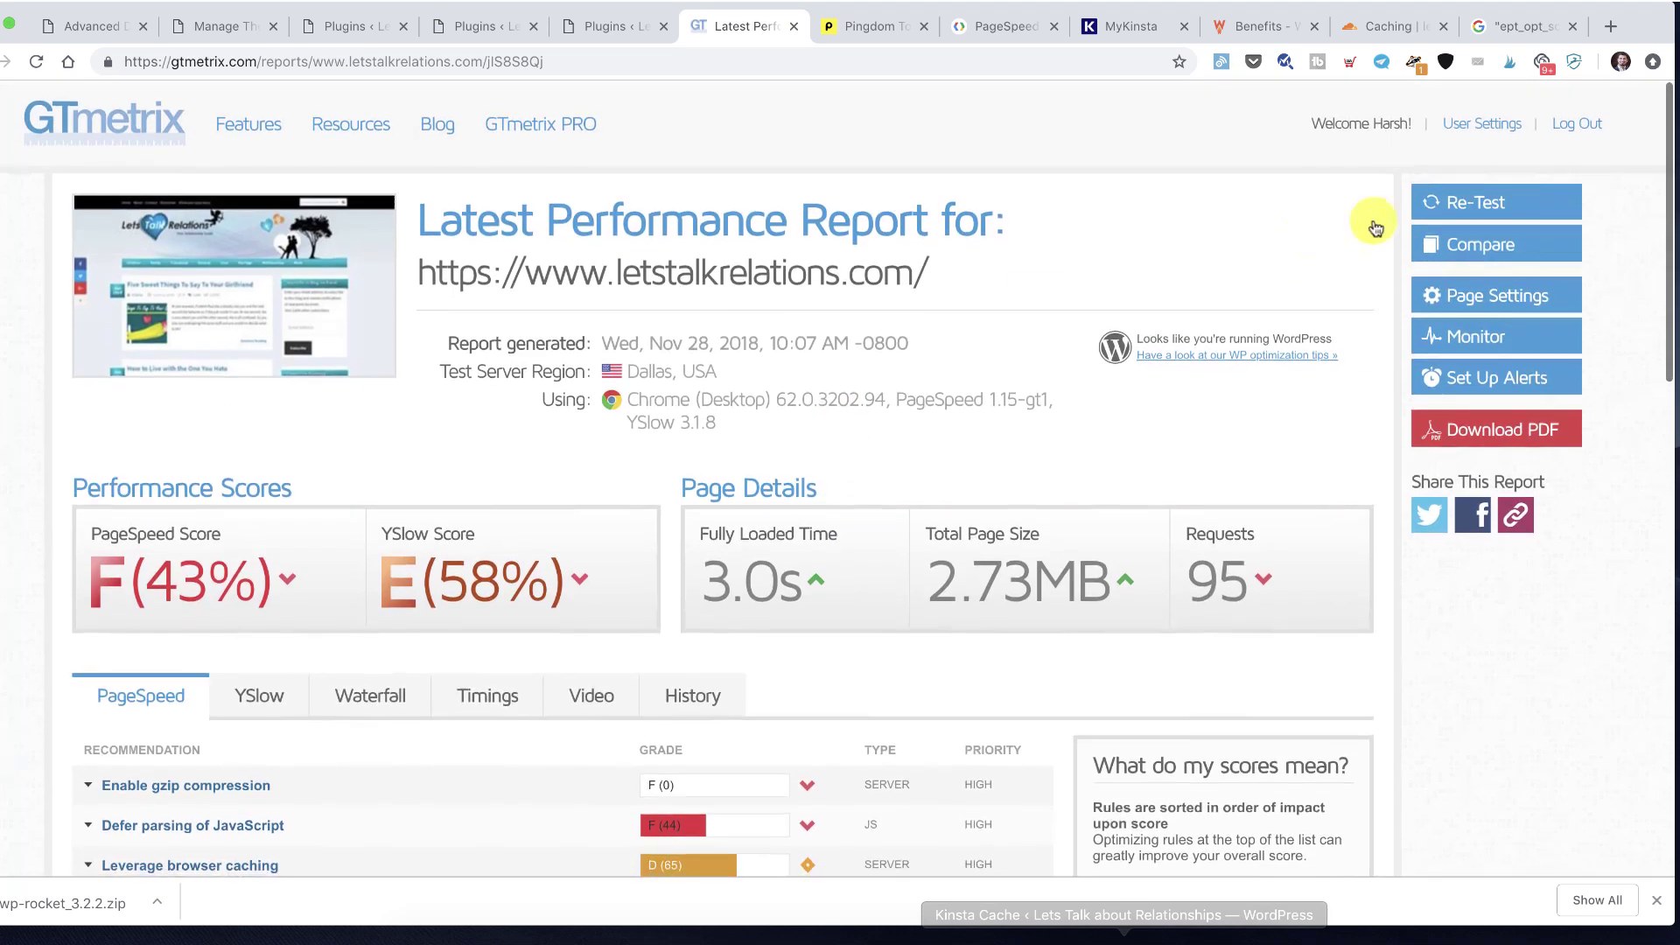
right_click(1487, 207)
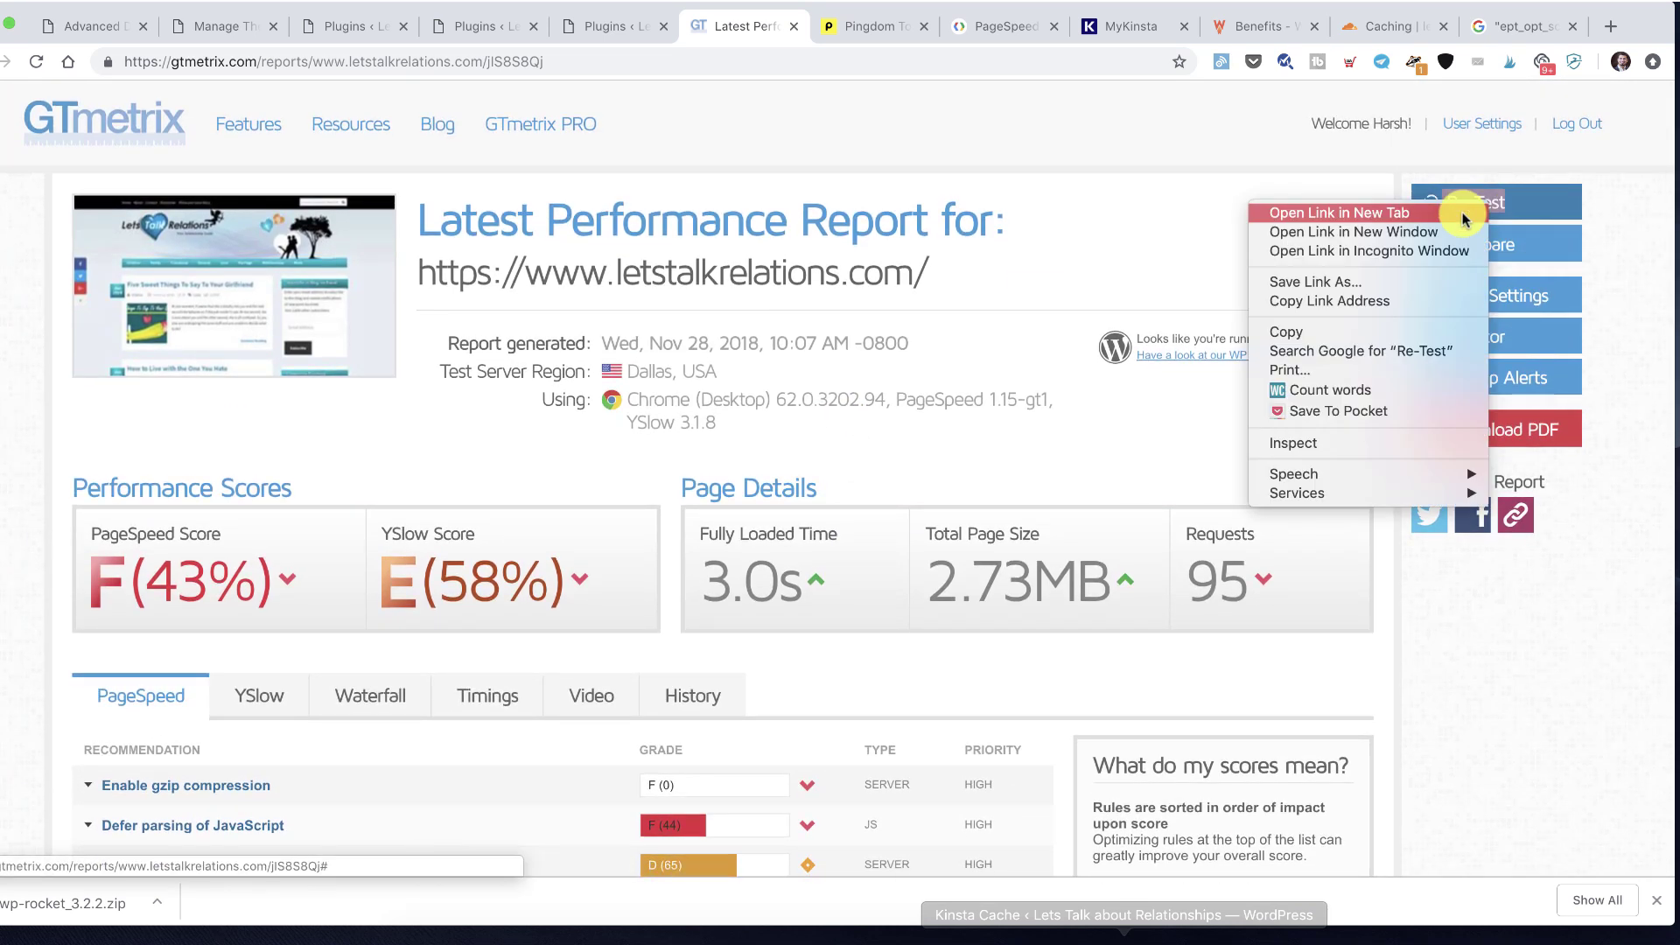
click(830, 113)
click(792, 33)
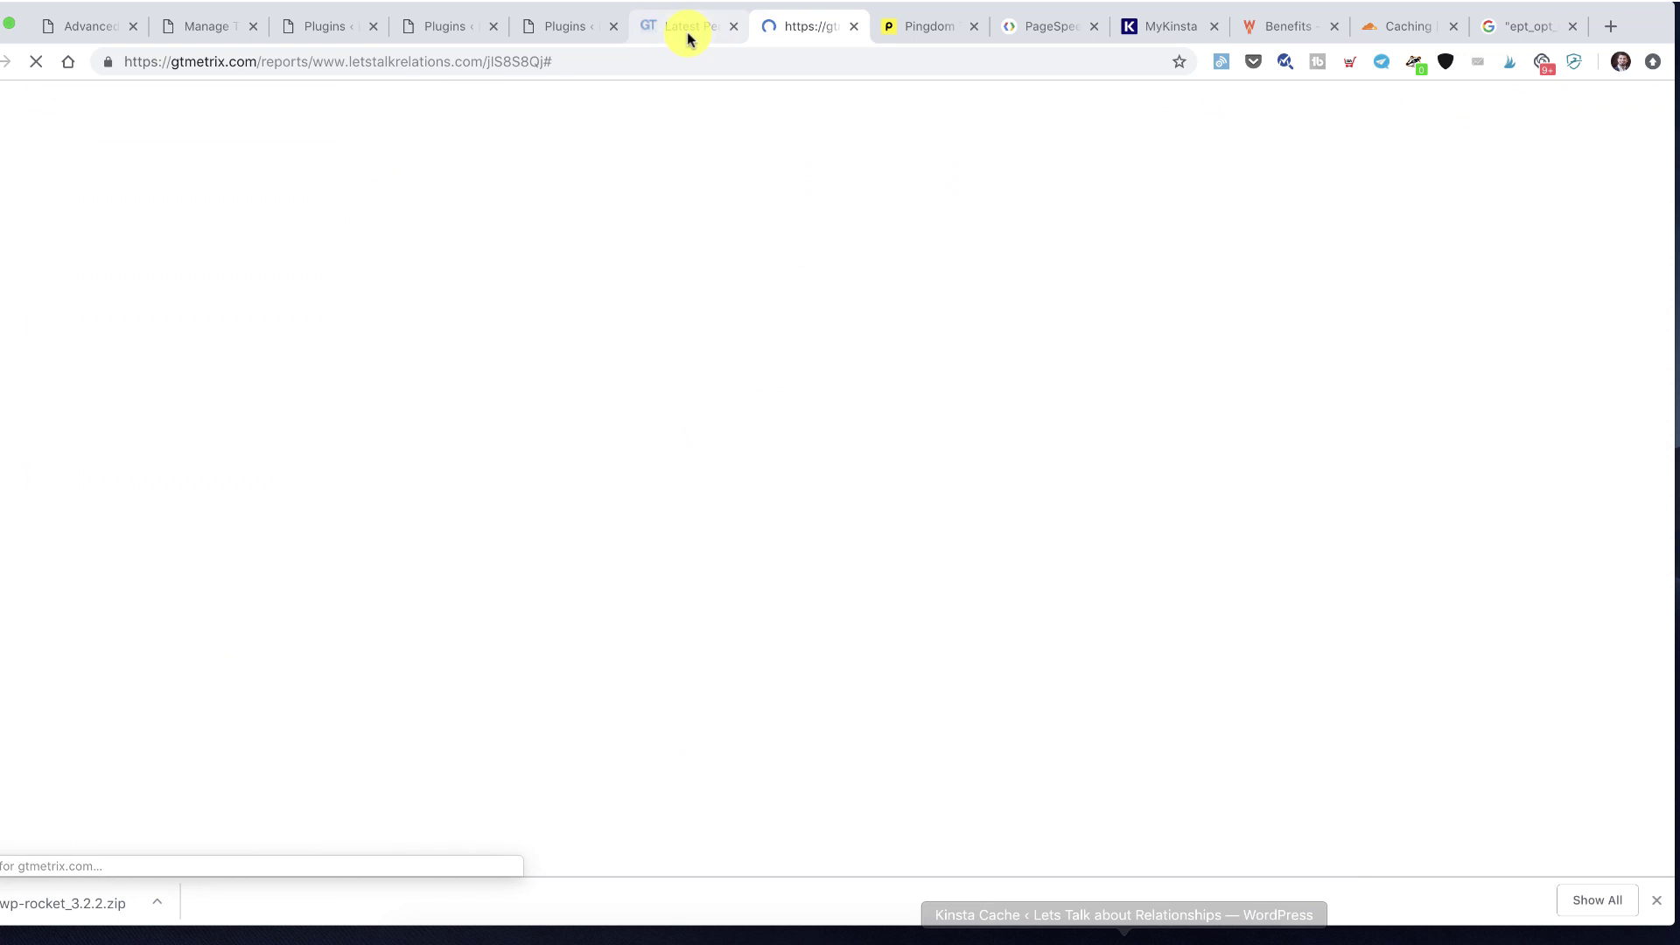
click(718, 33)
click(792, 33)
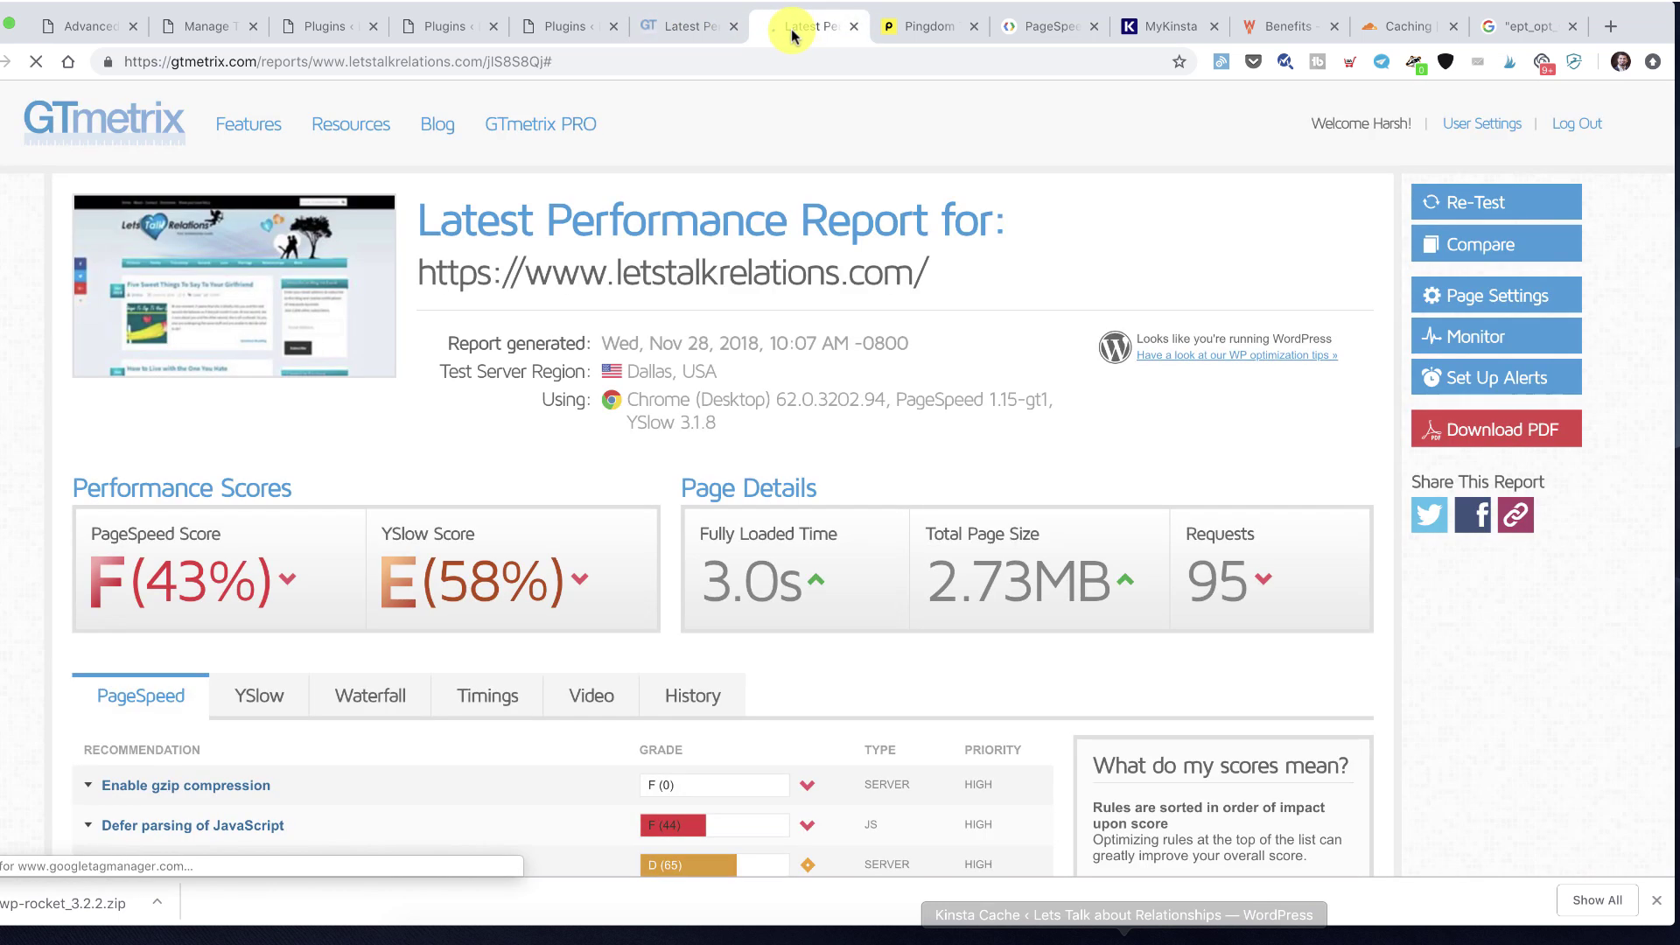
click(1453, 203)
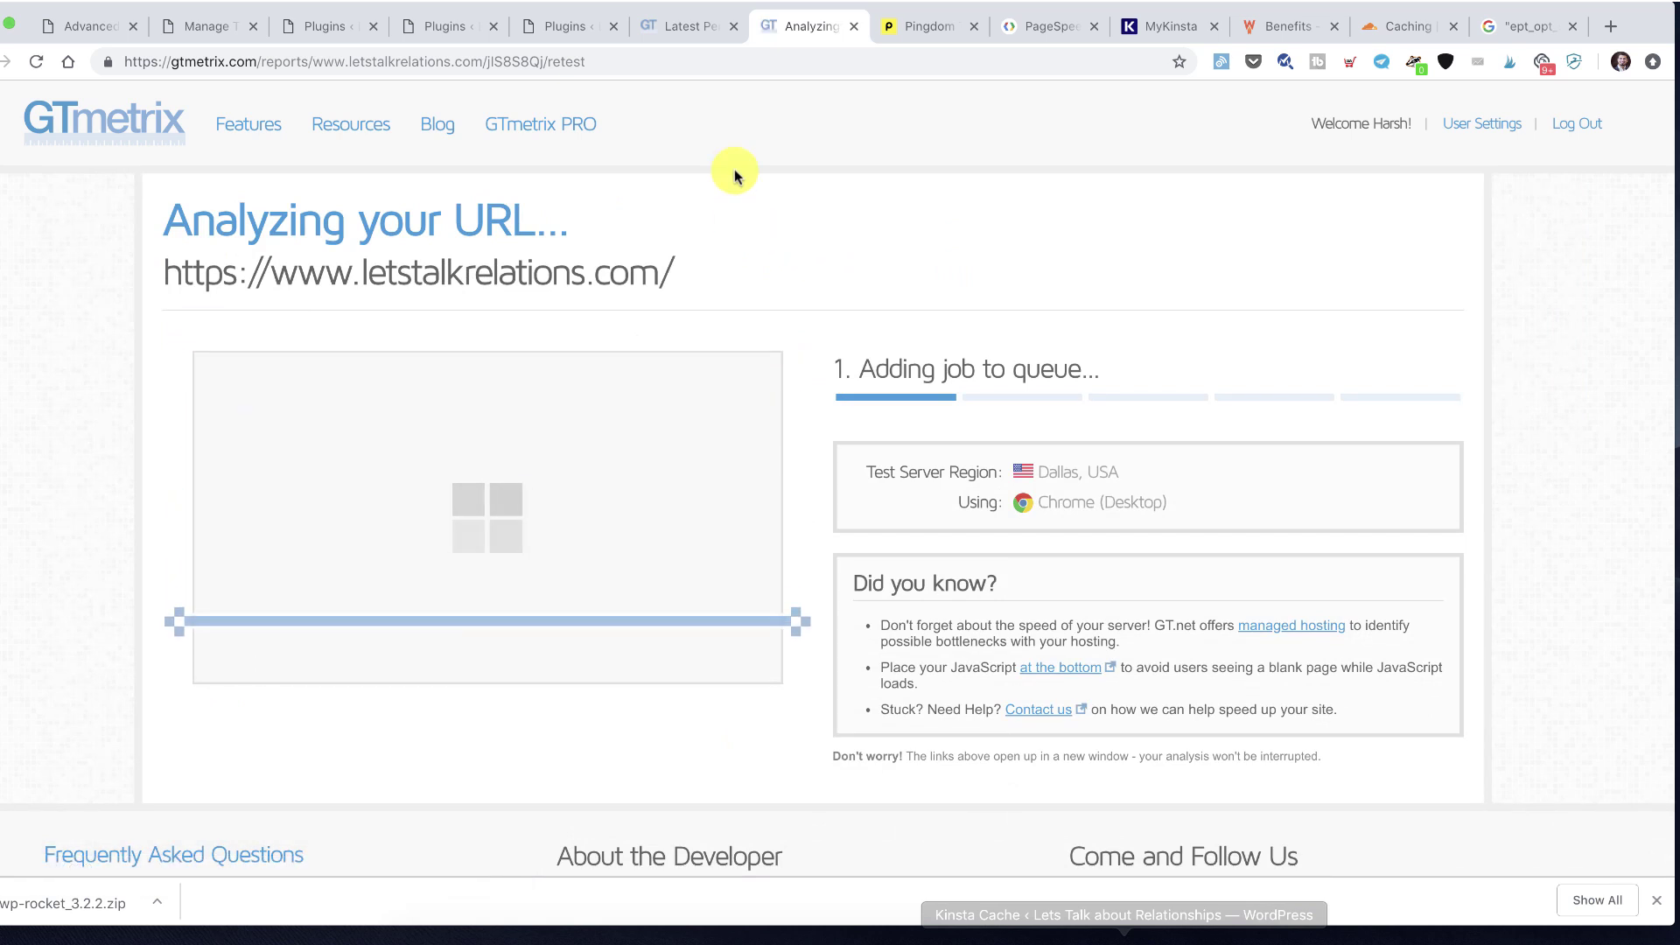
Switch back to the database cleaner's tab and open the site's installed plugins list there
click(688, 28)
click(88, 28)
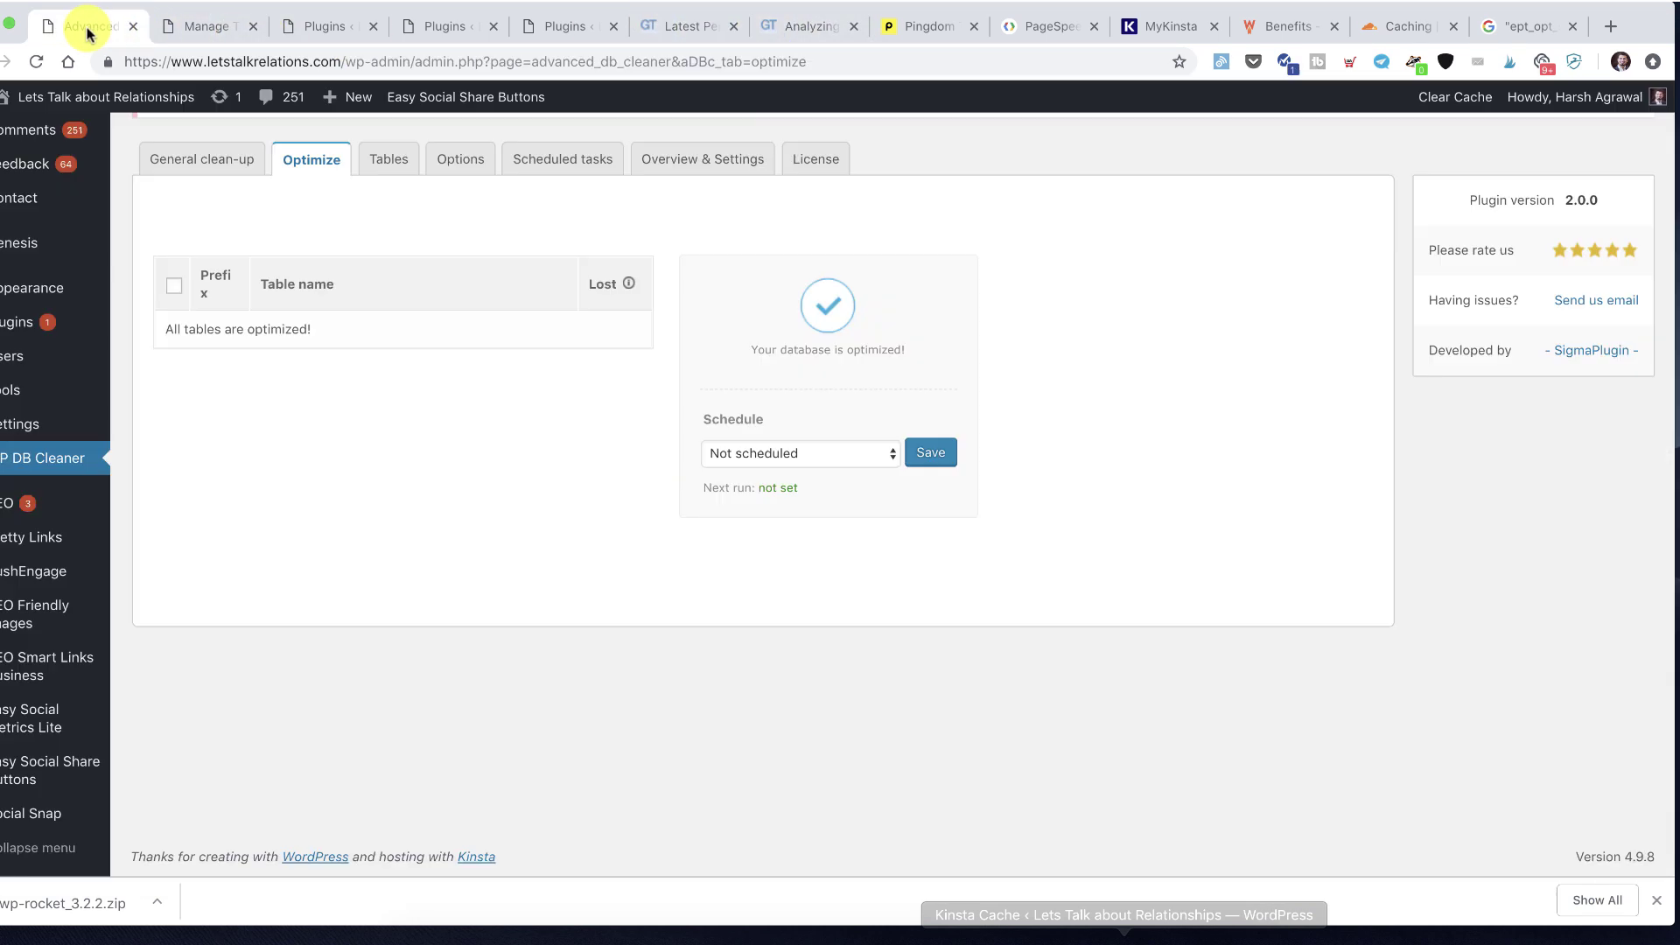
mouse_move(82, 330)
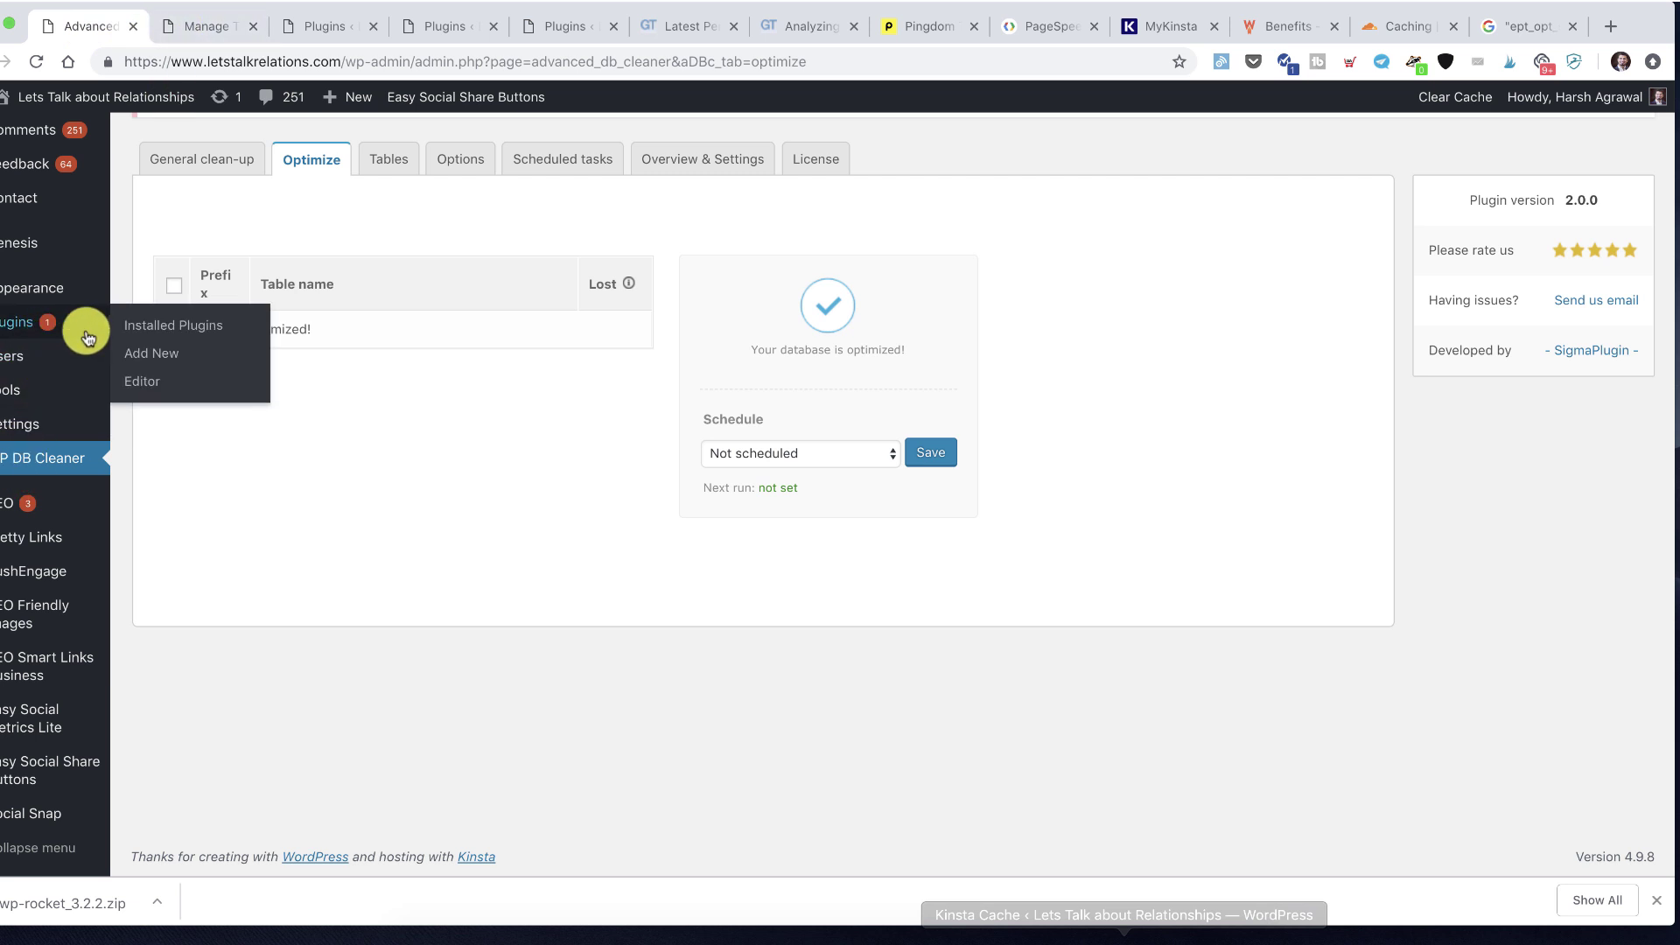
click(147, 333)
Check the GTmetrix re-test's progress and look at the earlier performance report alongside it
click(810, 26)
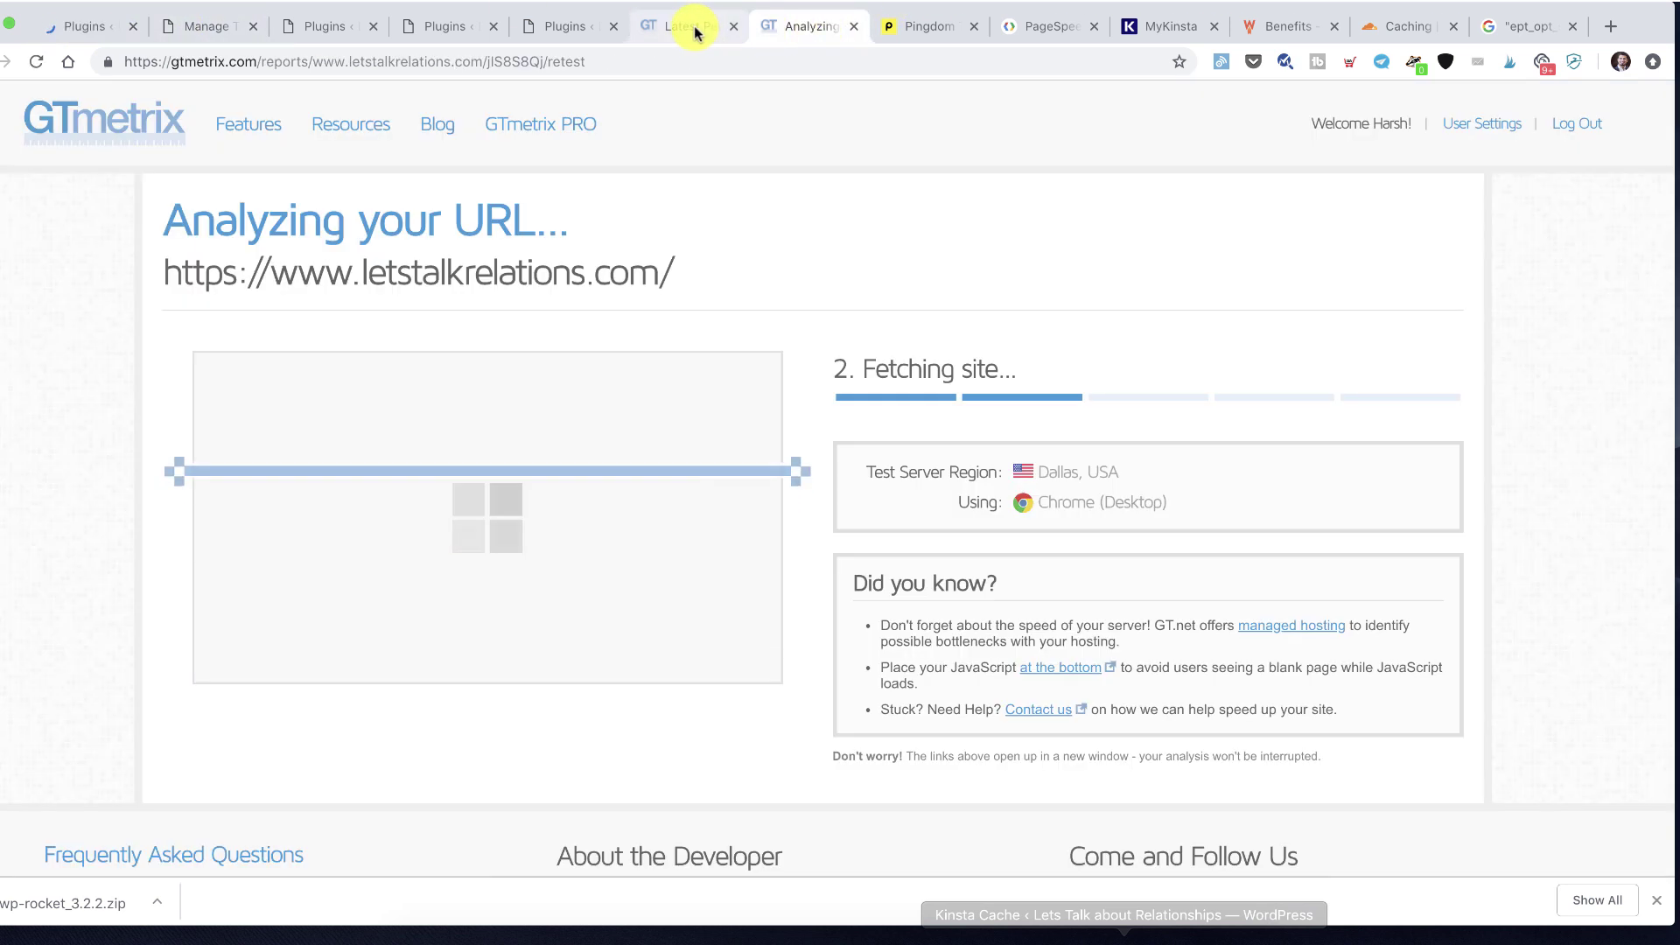
click(692, 29)
click(774, 27)
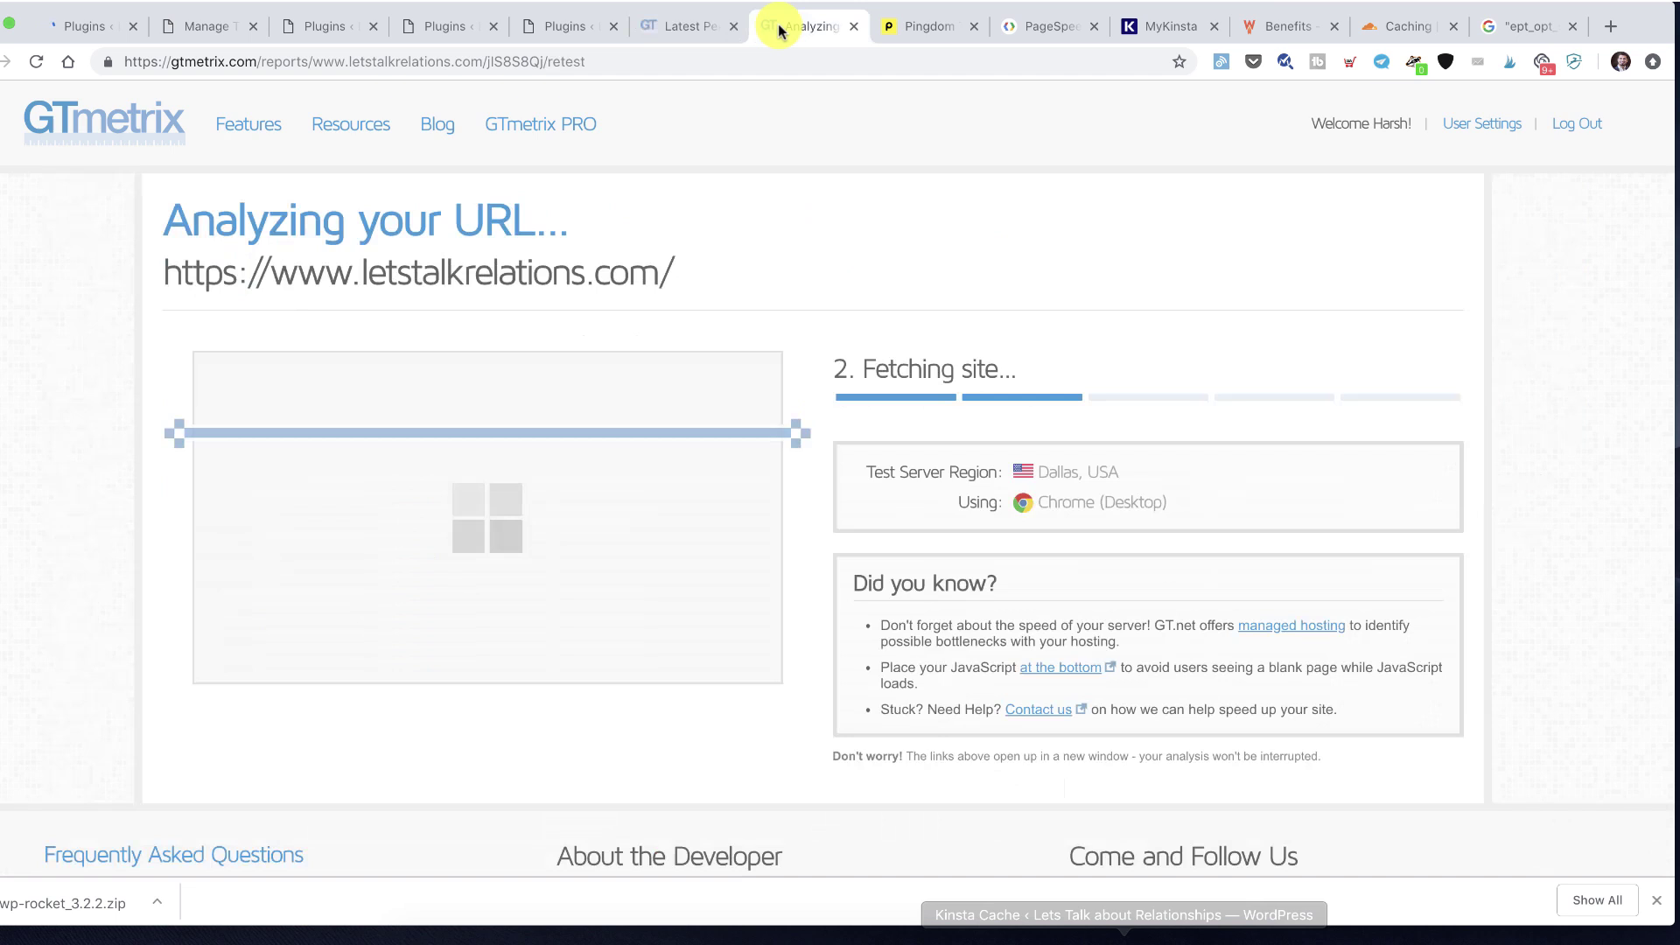
click(692, 27)
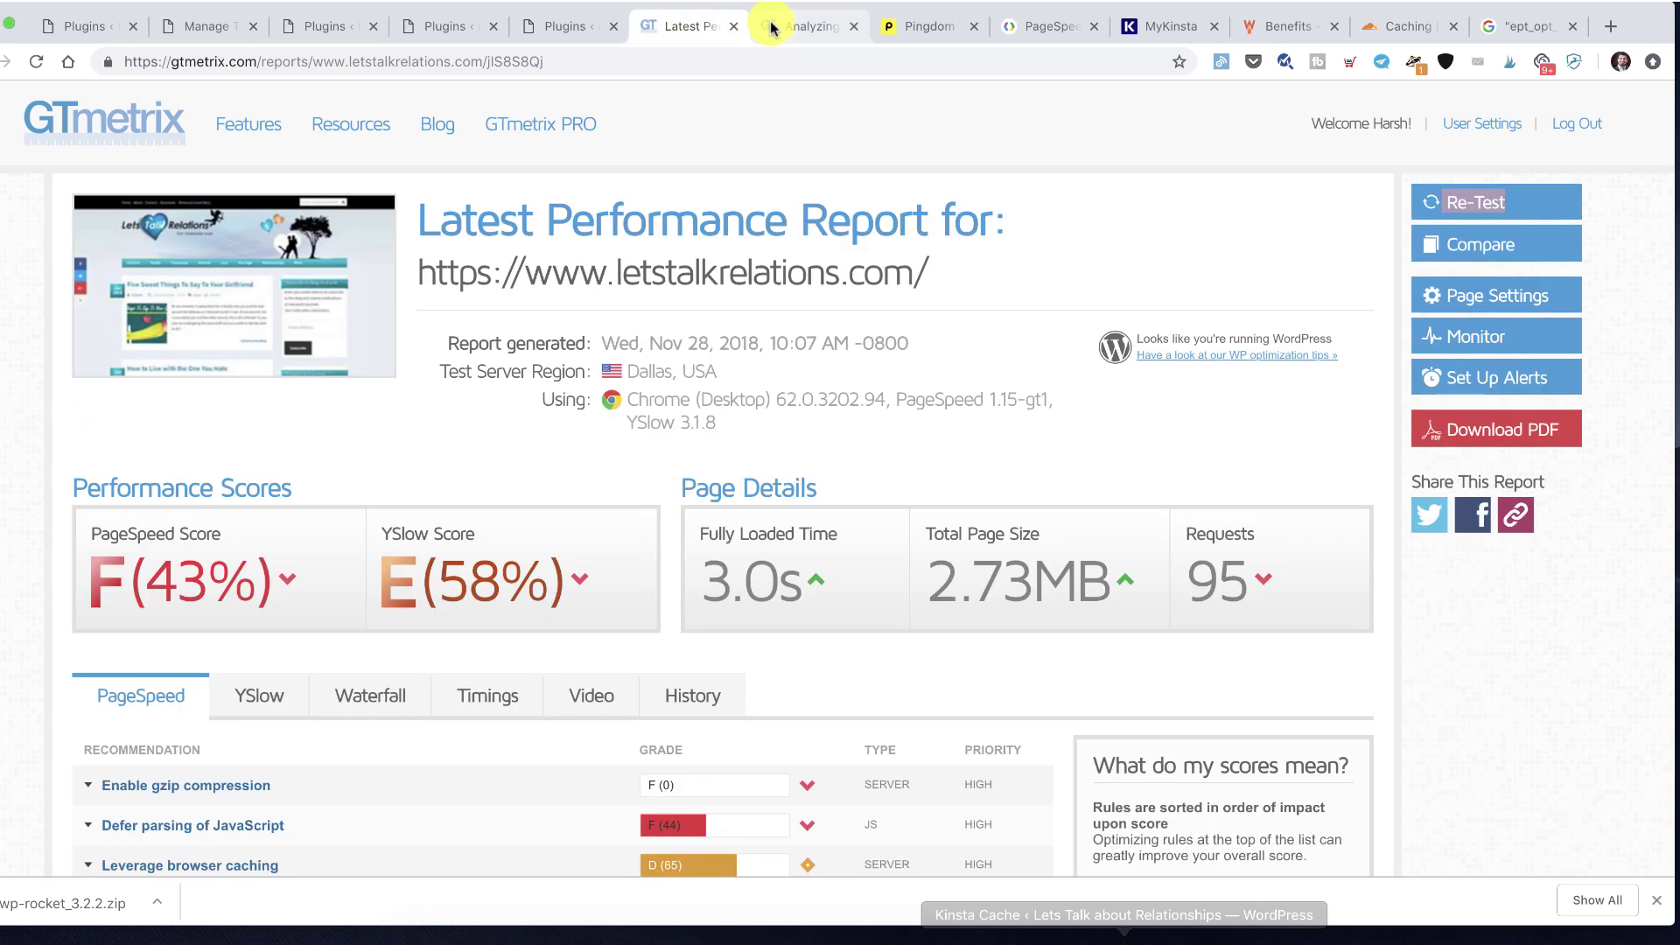
click(772, 27)
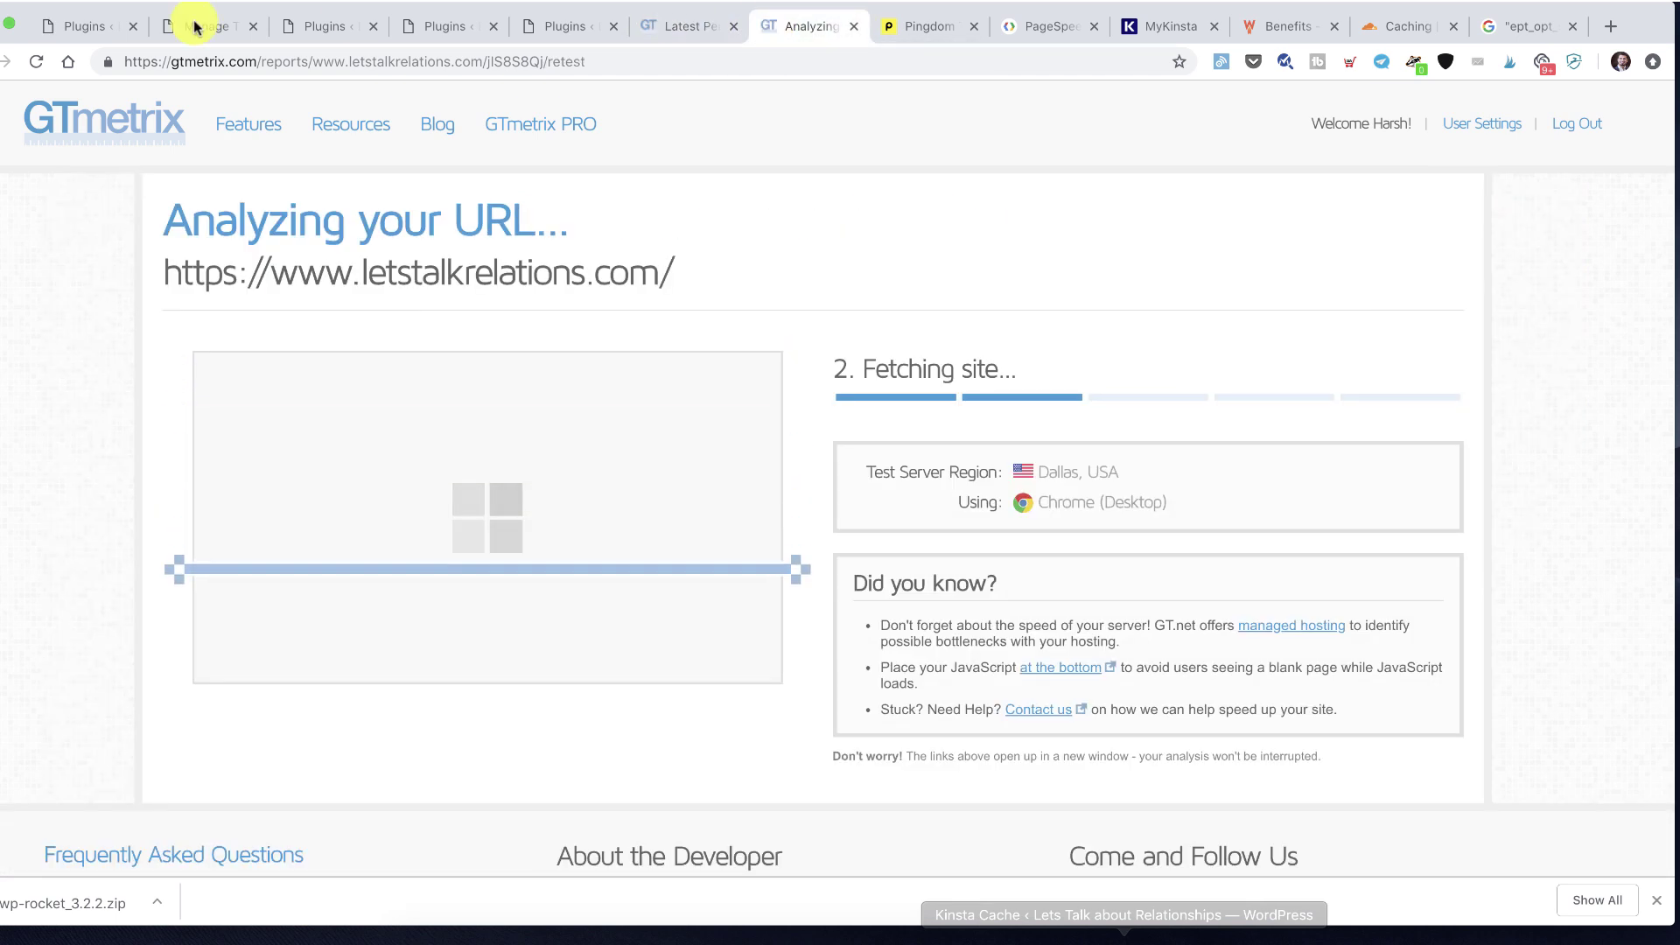
Open the form for uploading a plugin .zip file from the site's Add Plugins page
click(79, 26)
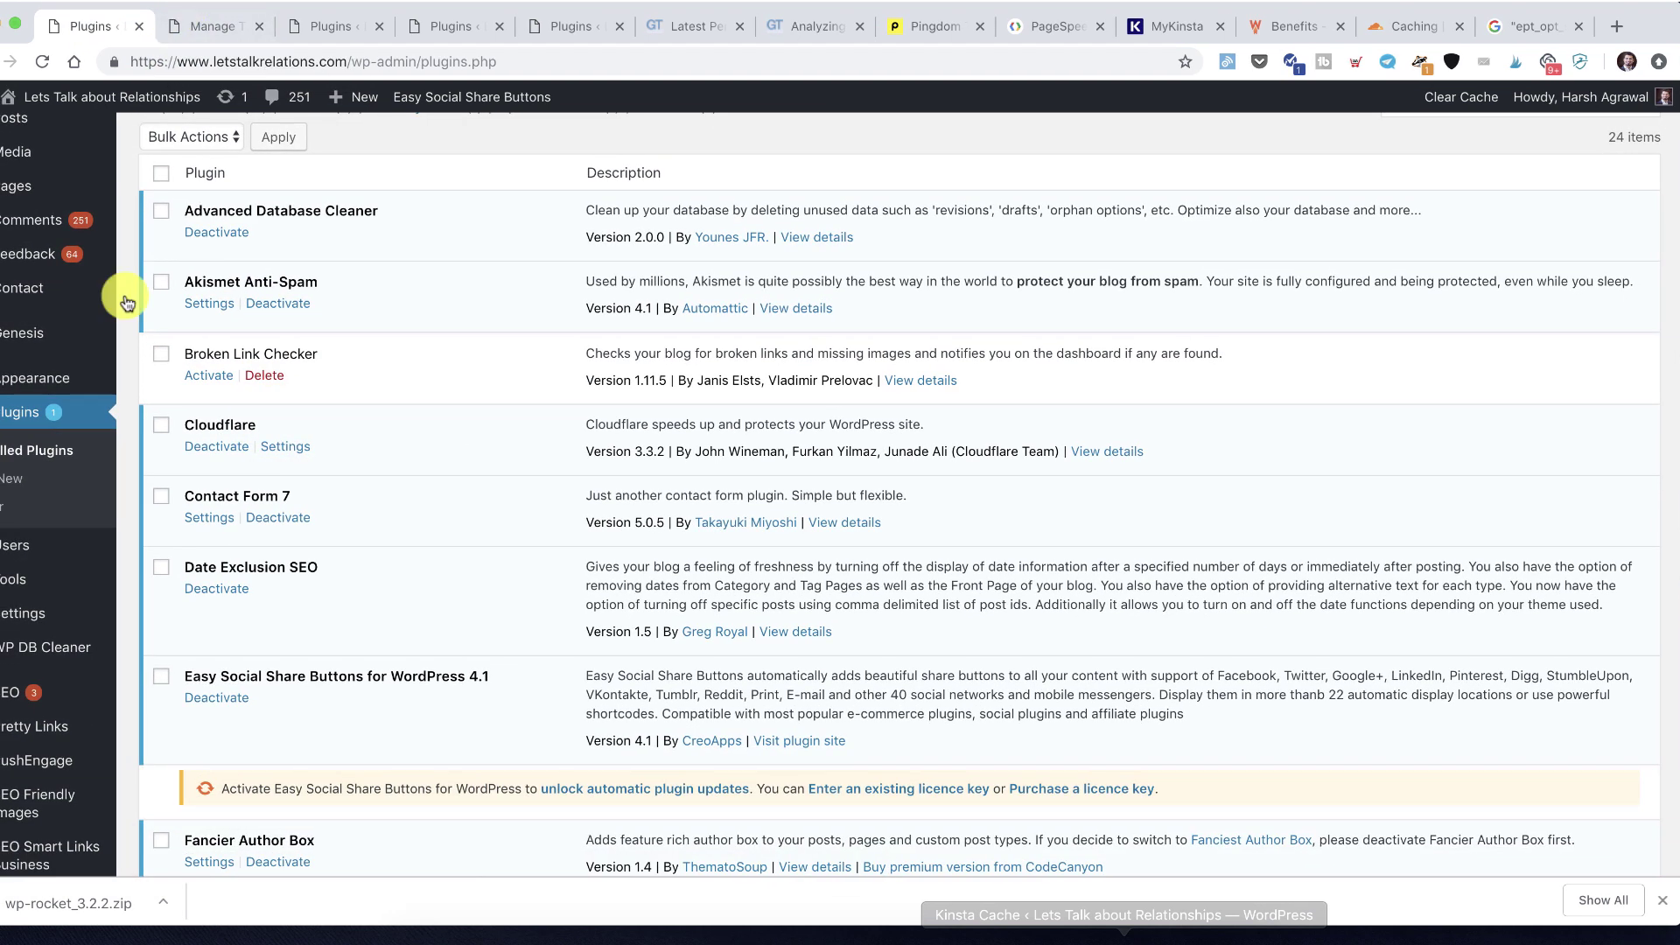
mouse_move(111, 332)
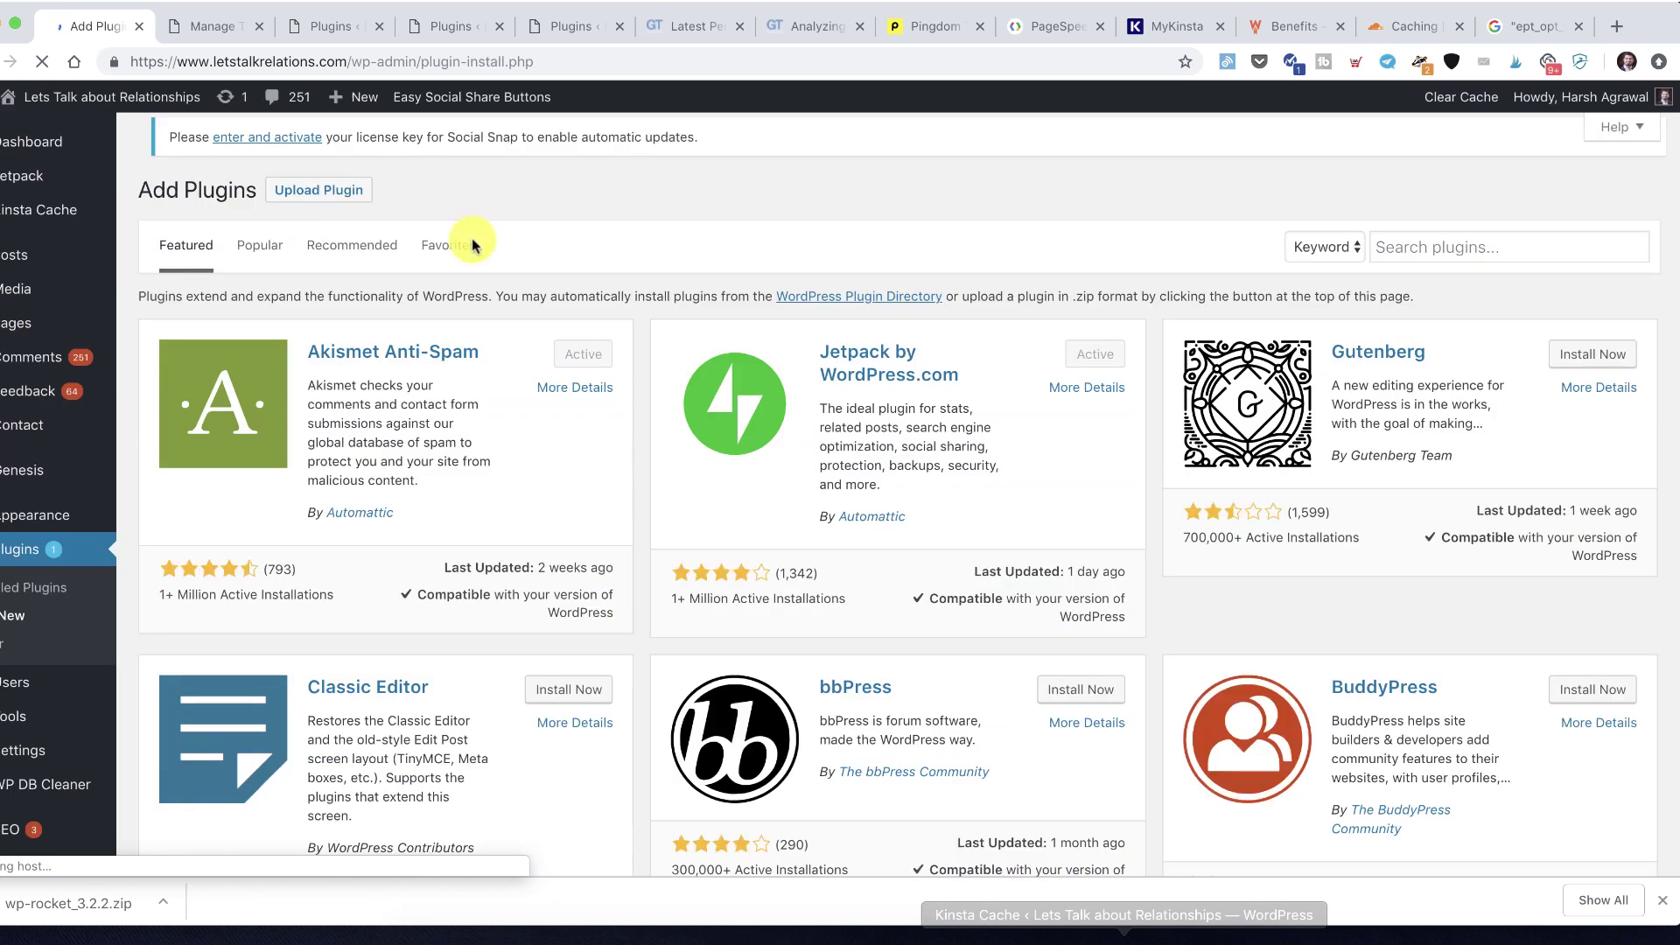
click(319, 147)
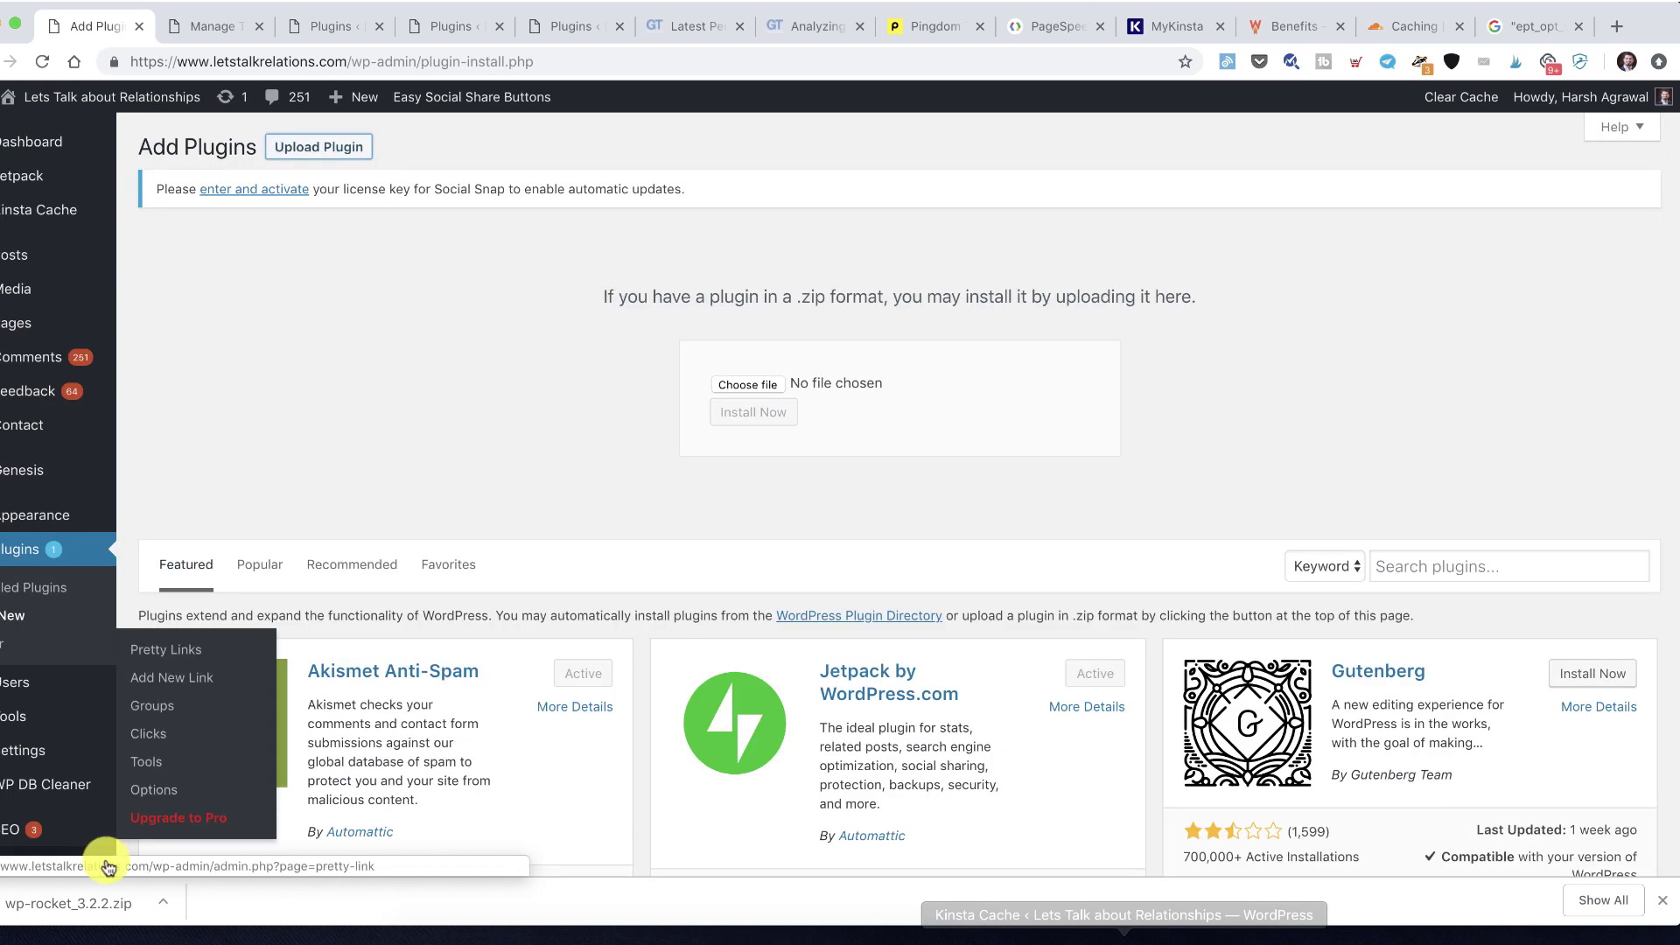
Upload wp-rocket_3.2.2.zip as a plugin, install it and activate it
drag(79, 903, 874, 397)
click(749, 385)
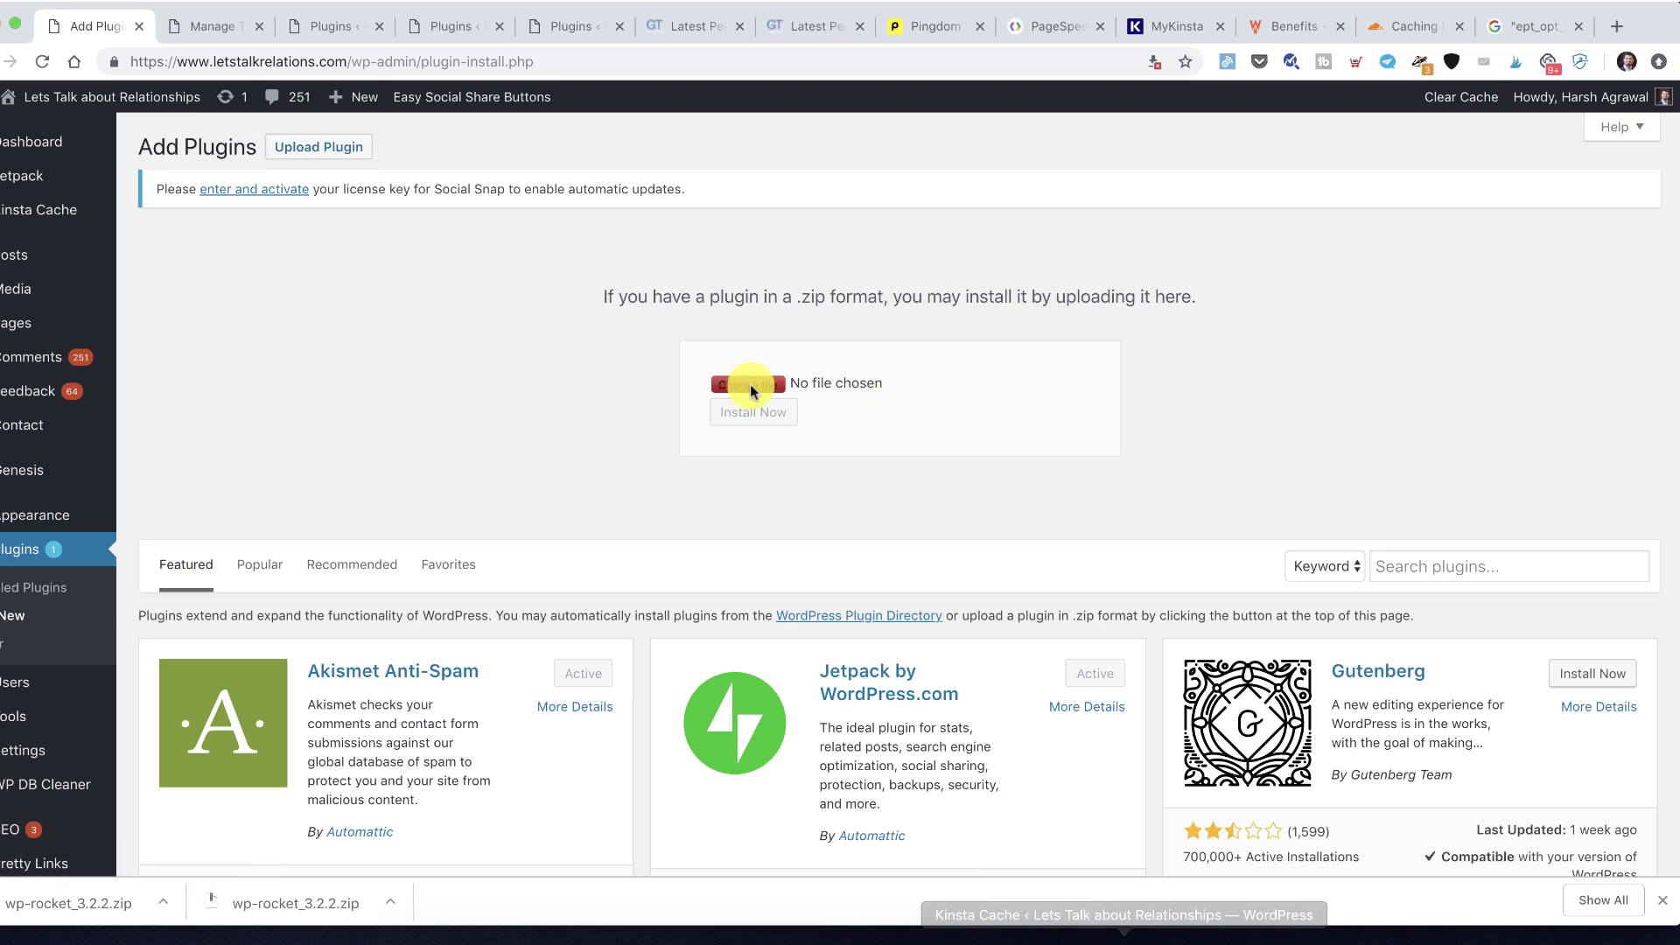
double_click(667, 151)
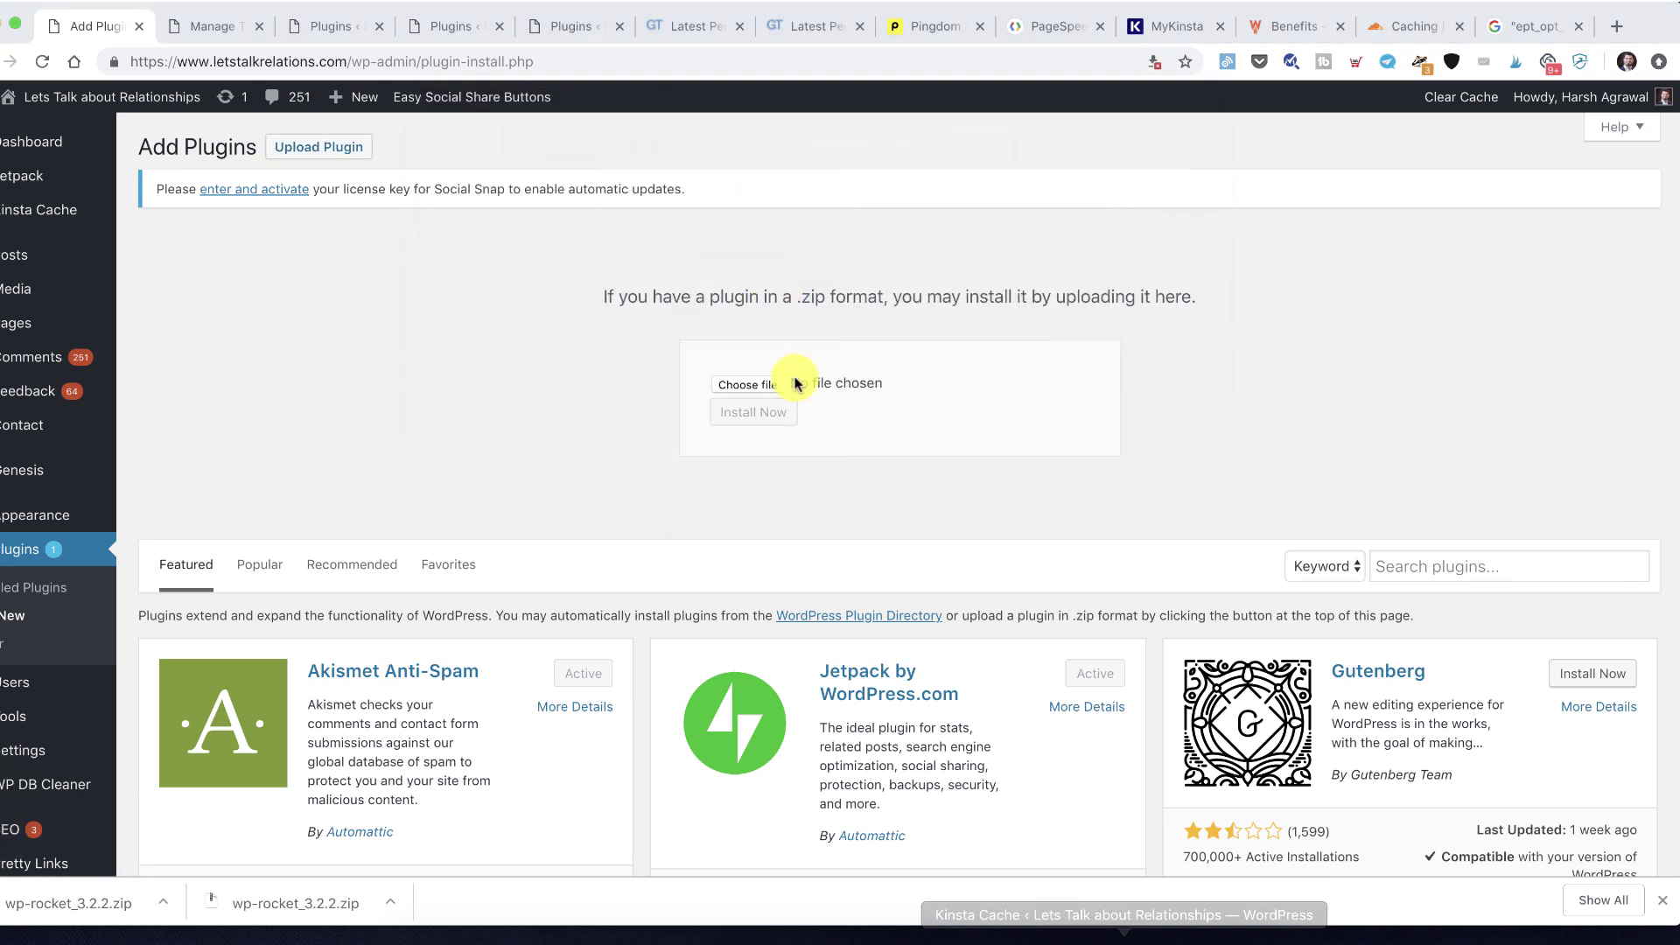
click(769, 415)
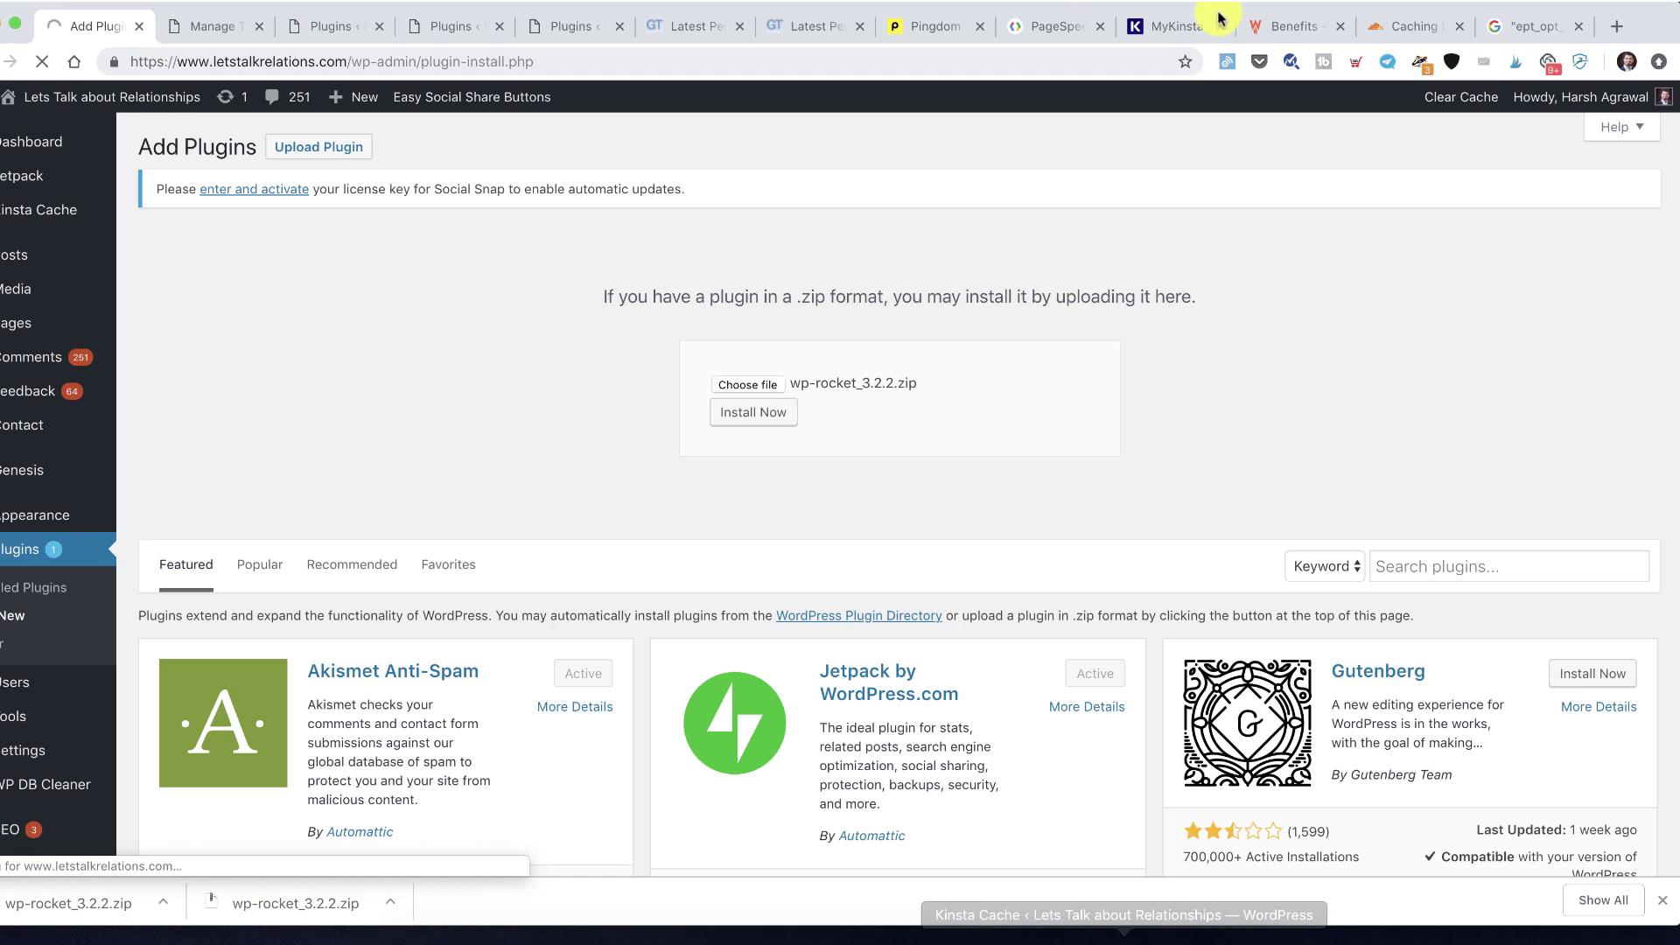
click(1172, 25)
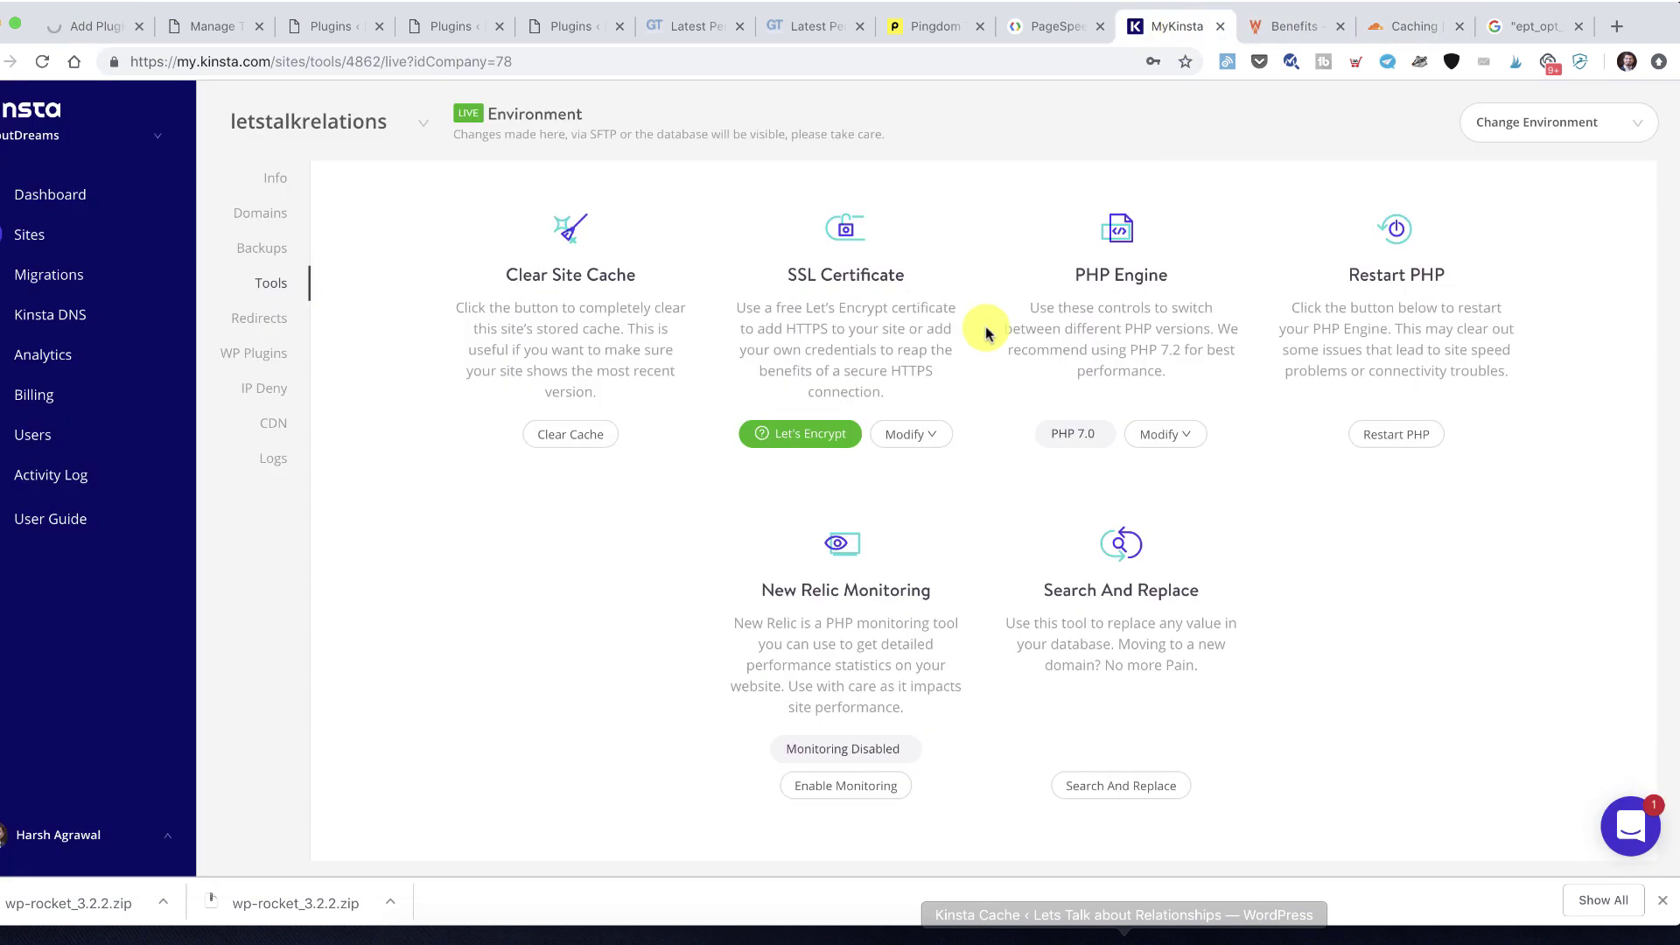
click(83, 35)
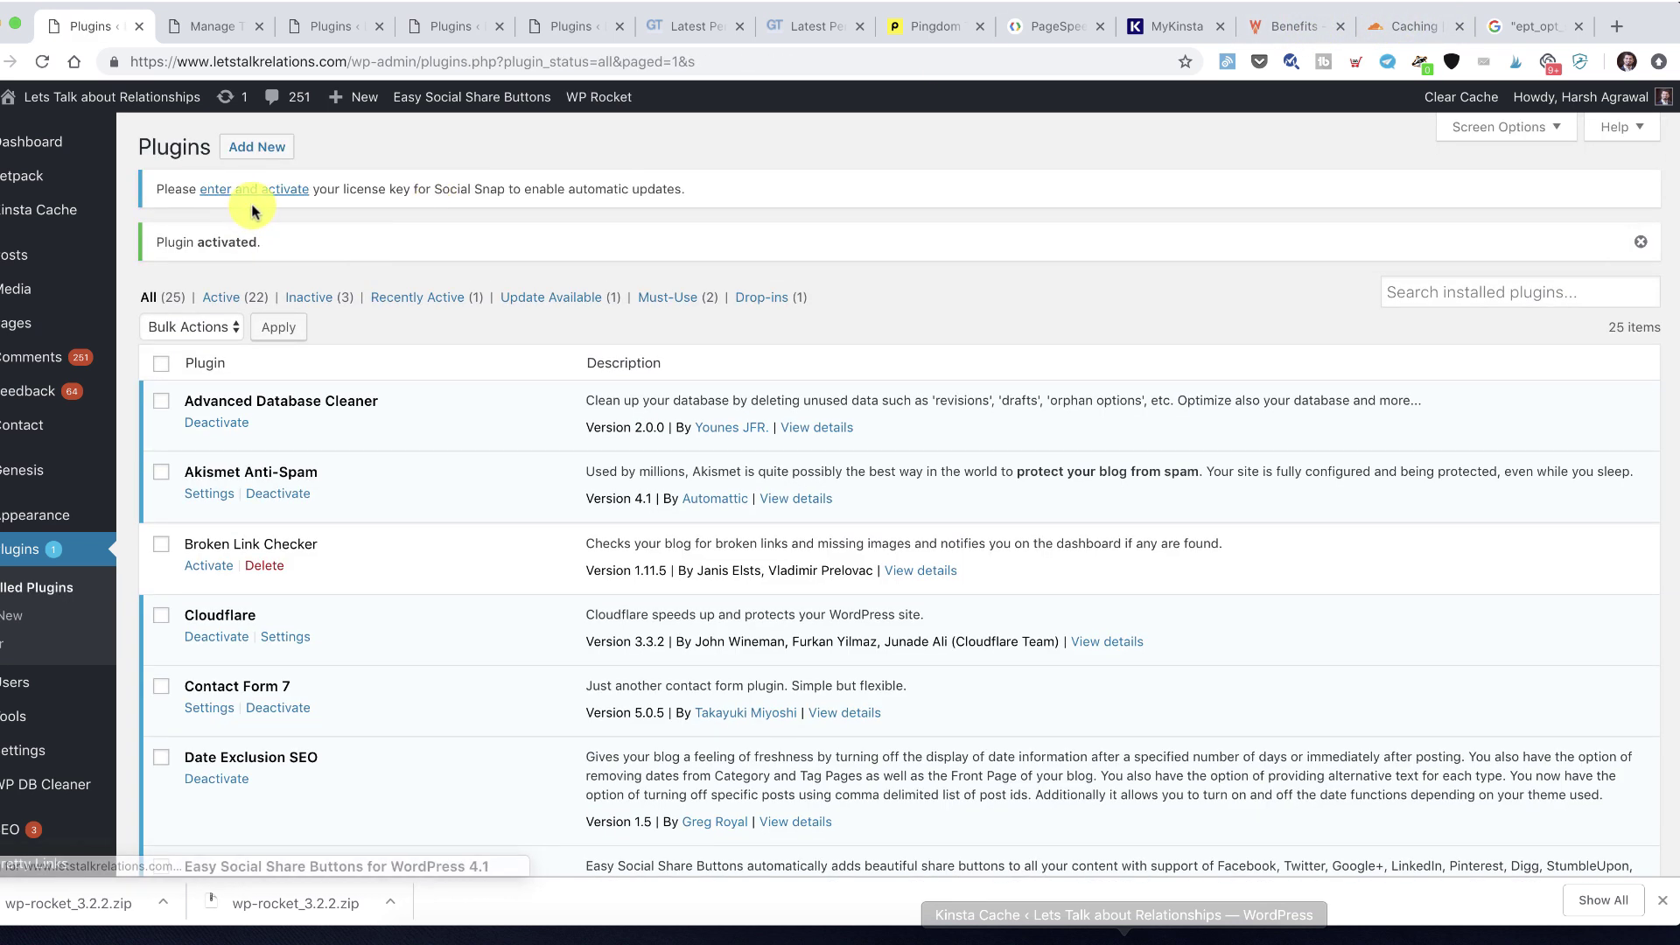
Open the settings of the WP Rocket plugin and read over its dashboard
scroll(175, 448, down, 5)
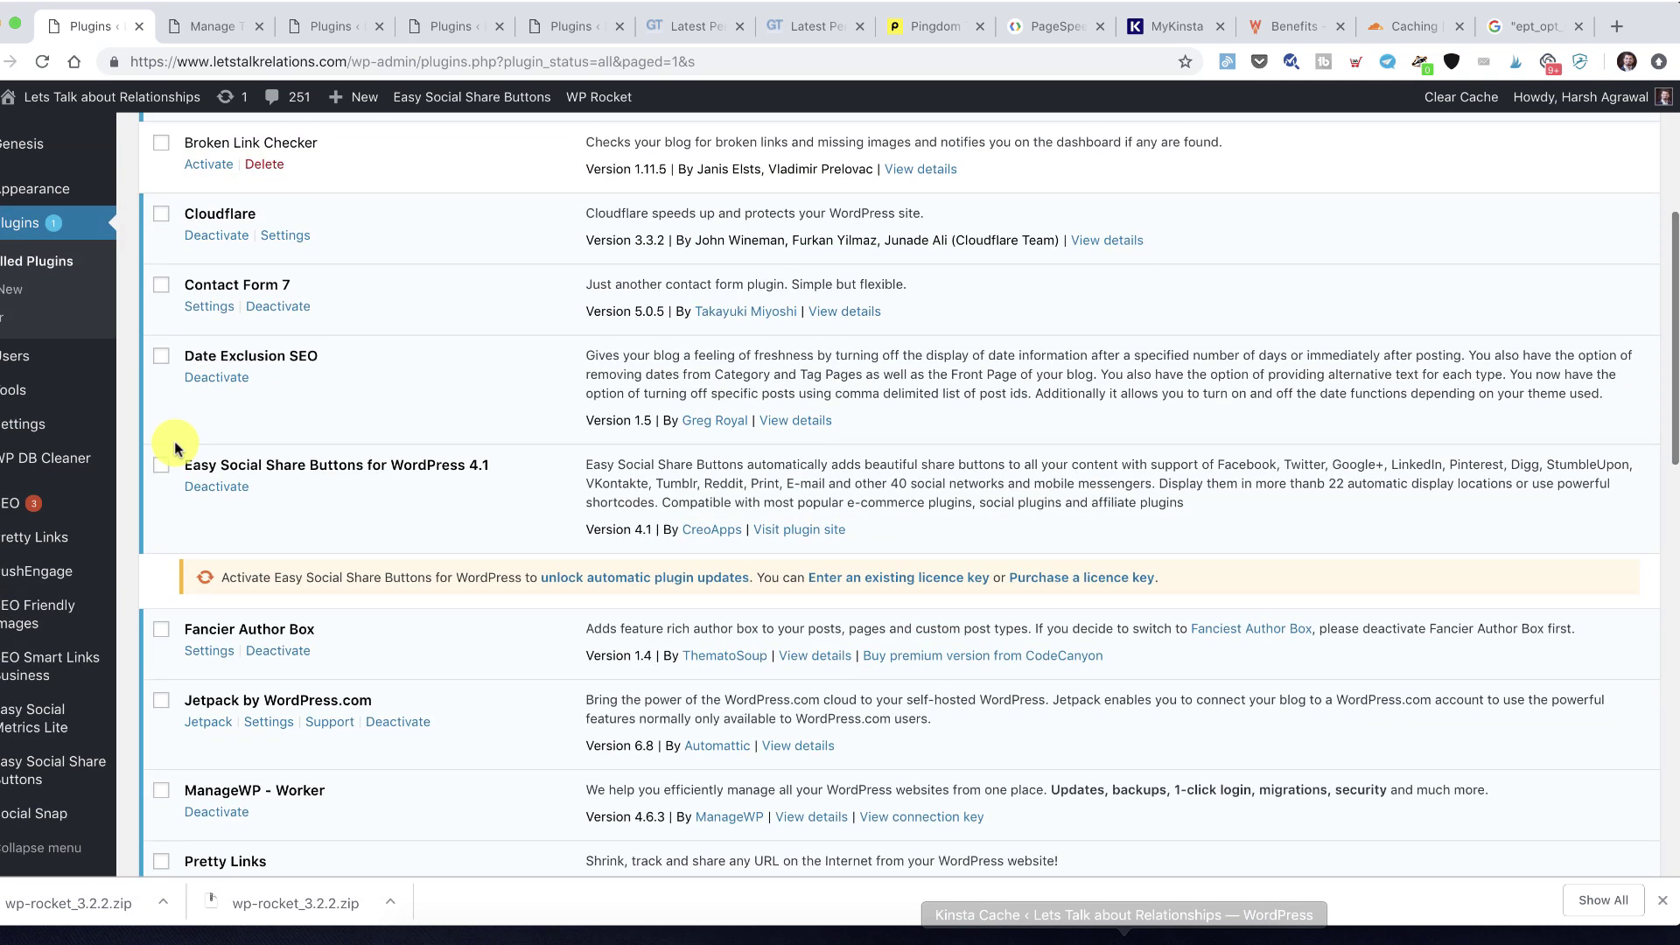
scroll(215, 525, up, 5)
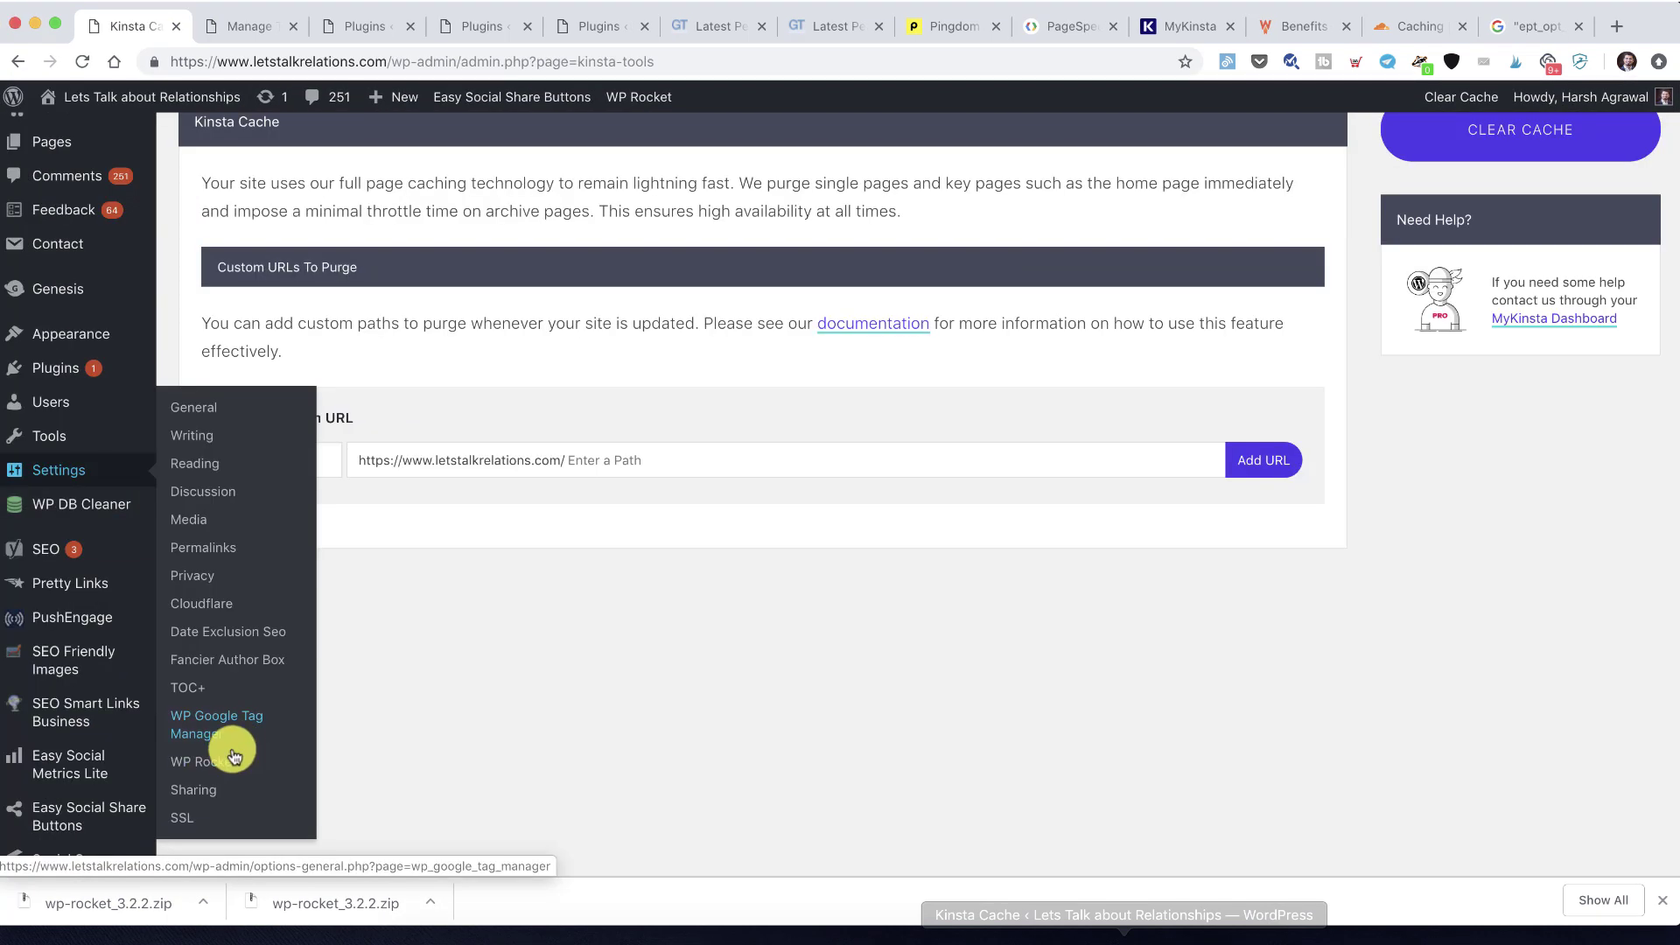
click(227, 760)
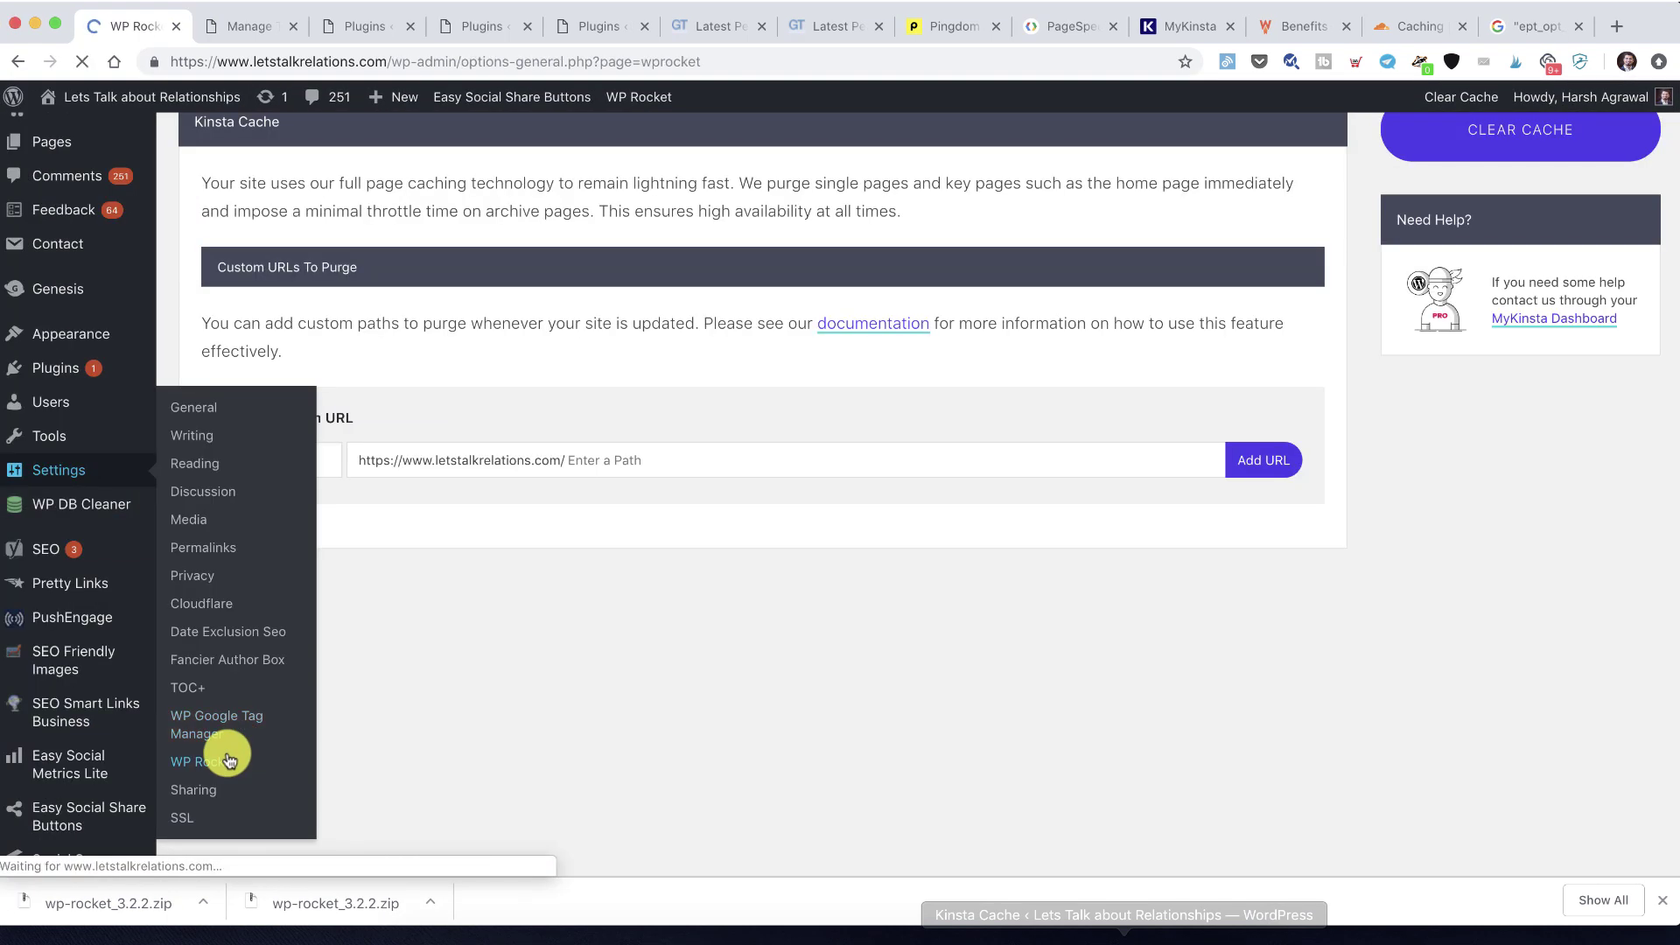
scroll(535, 297, up, 2)
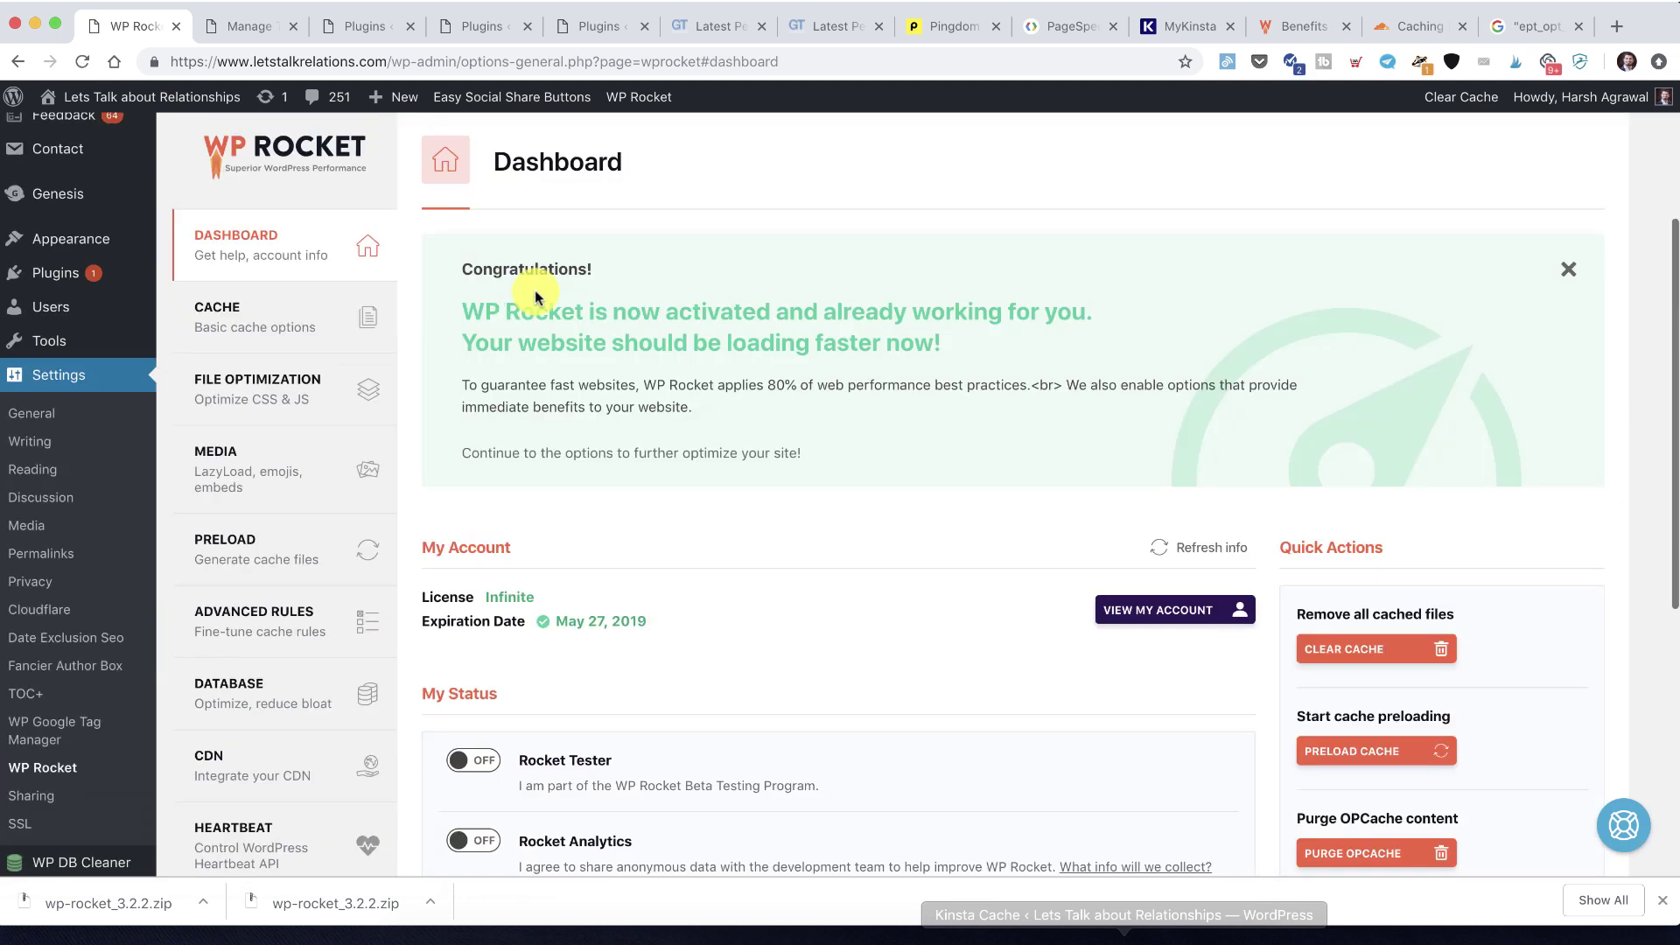
scroll(535, 298, up, 1)
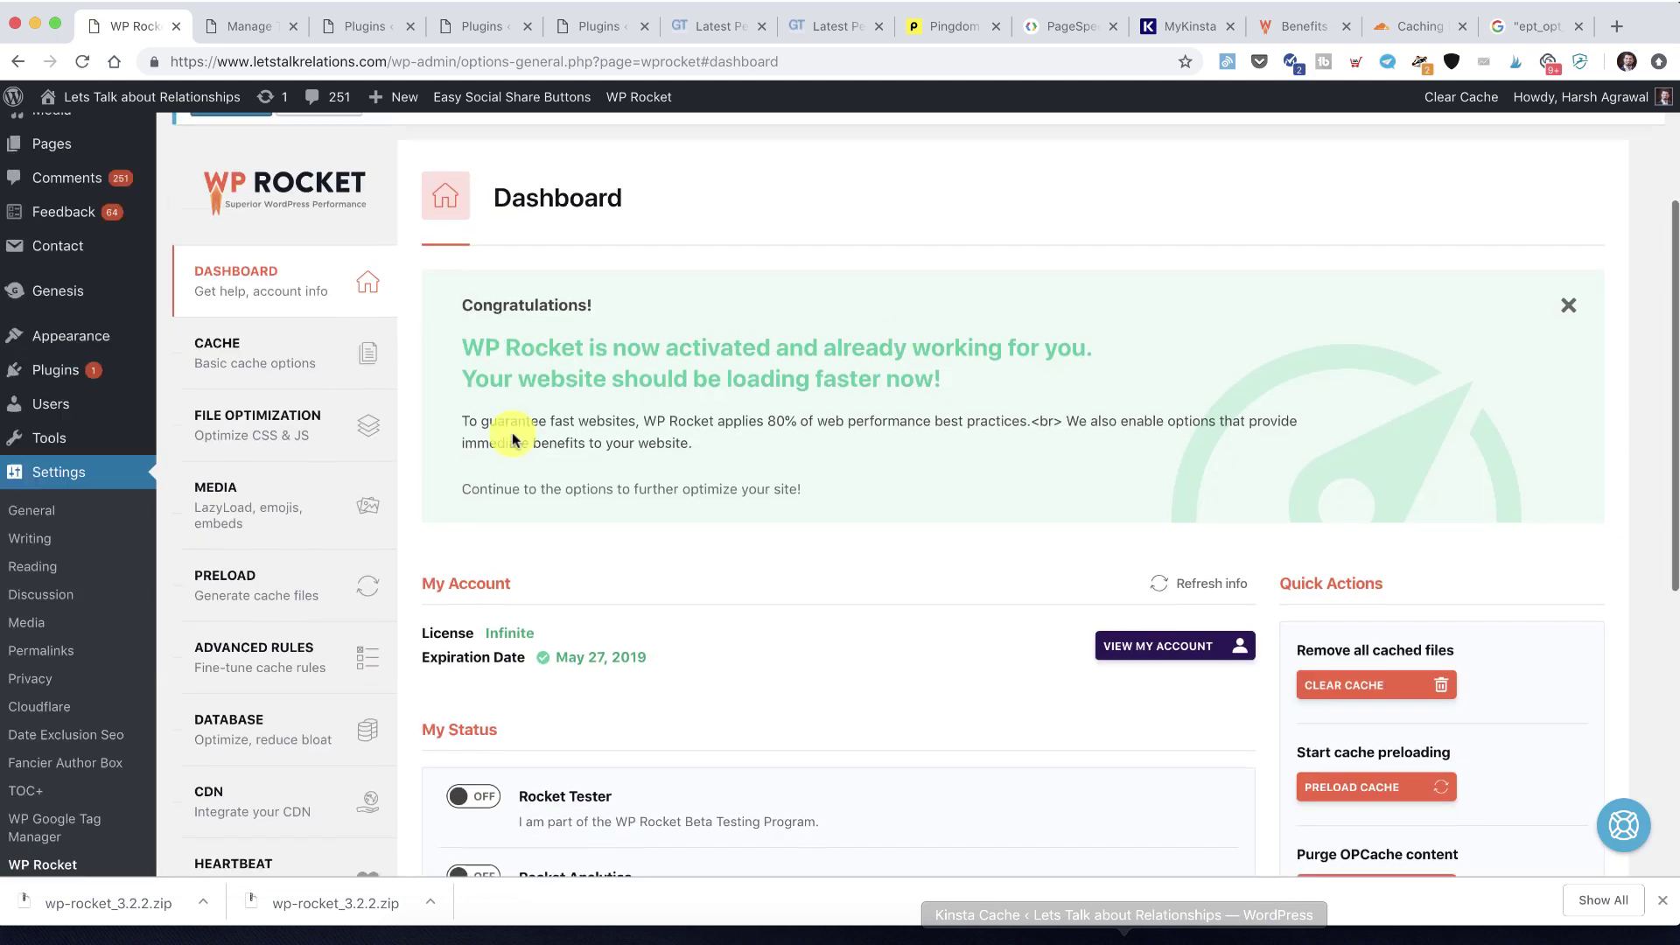
Review WP Rocket's Cache settings for mobile caching, user caching and cache lifespan
click(256, 385)
scroll(623, 341, down, 3)
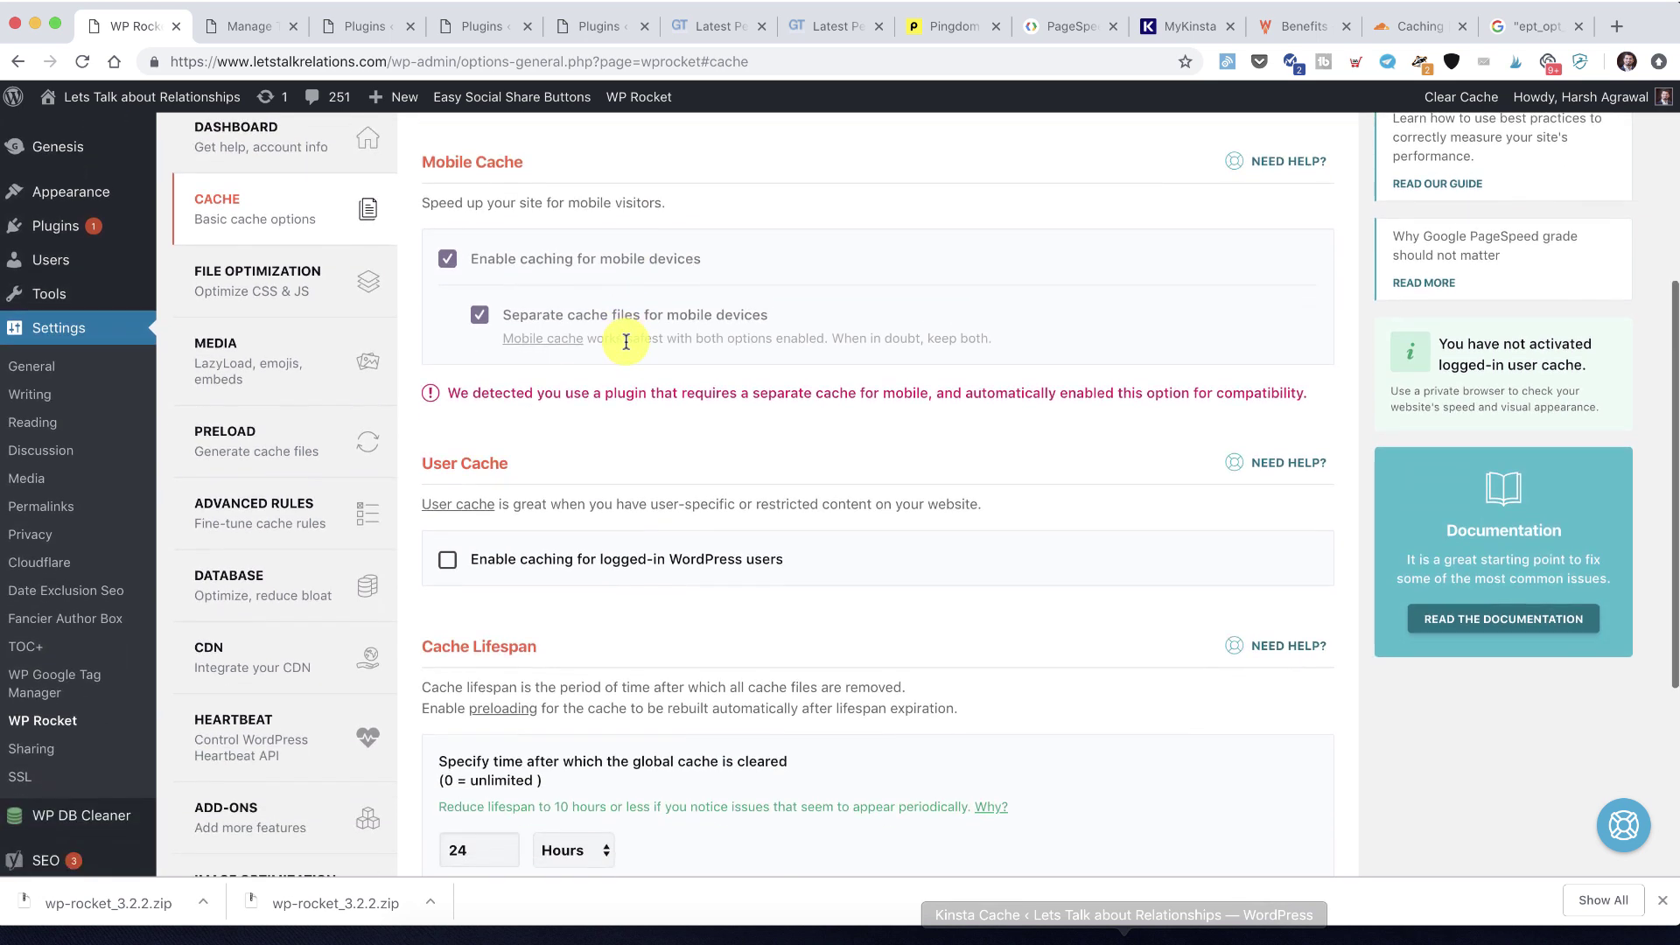
scroll(626, 342, down, 5)
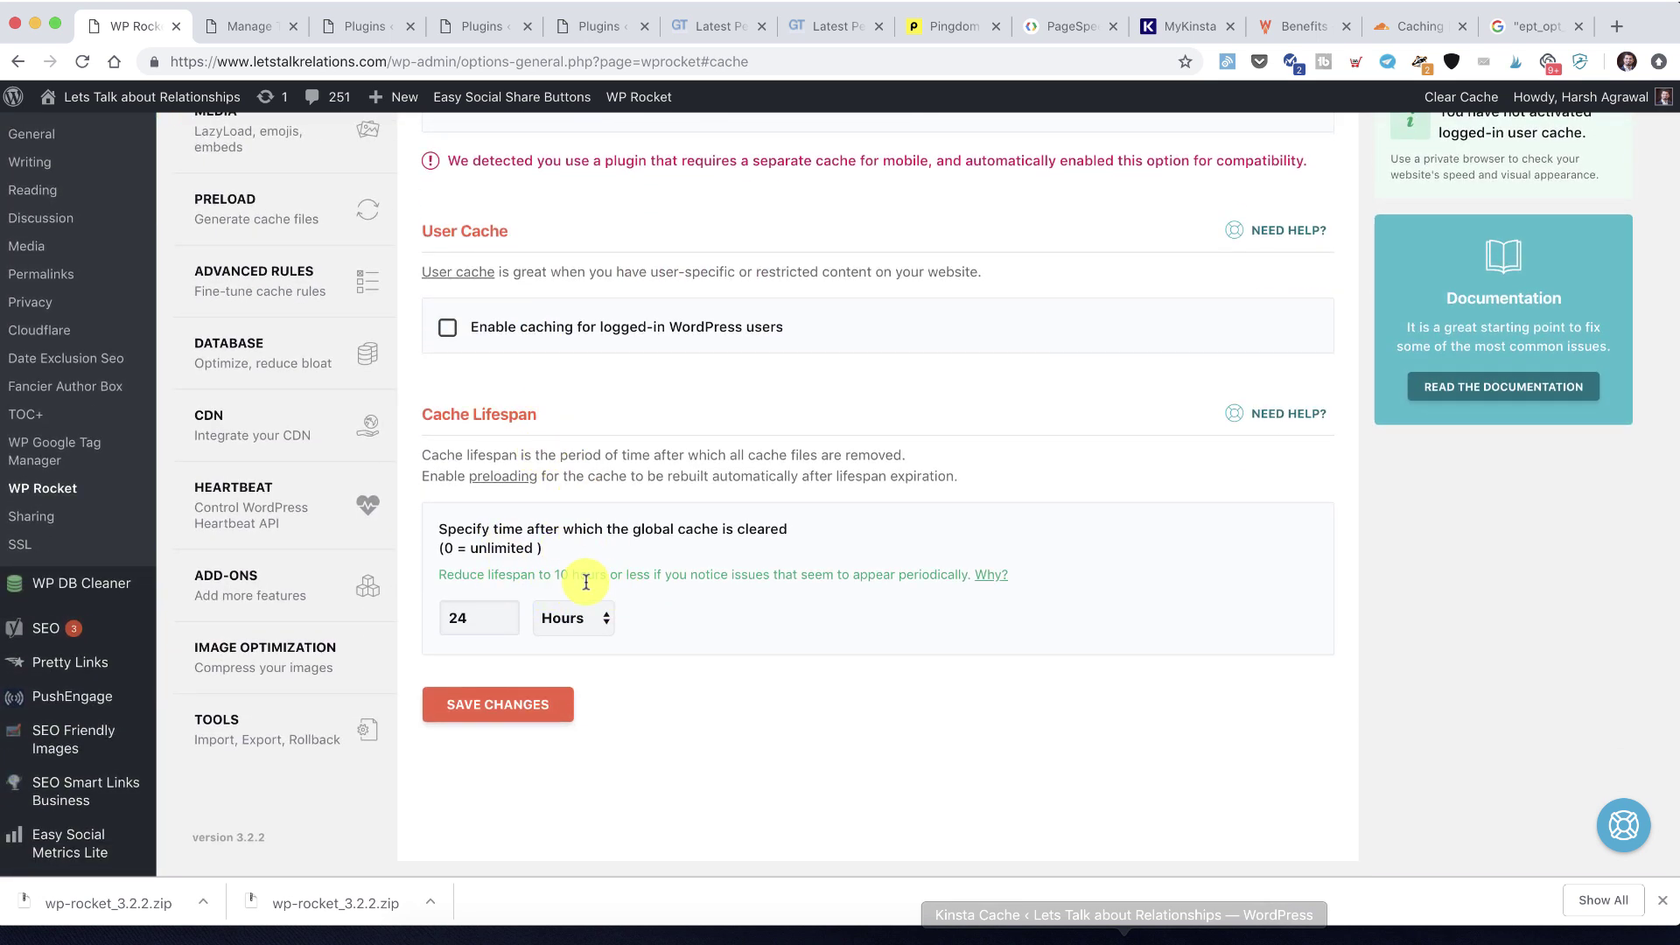
scroll(655, 533, up, 5)
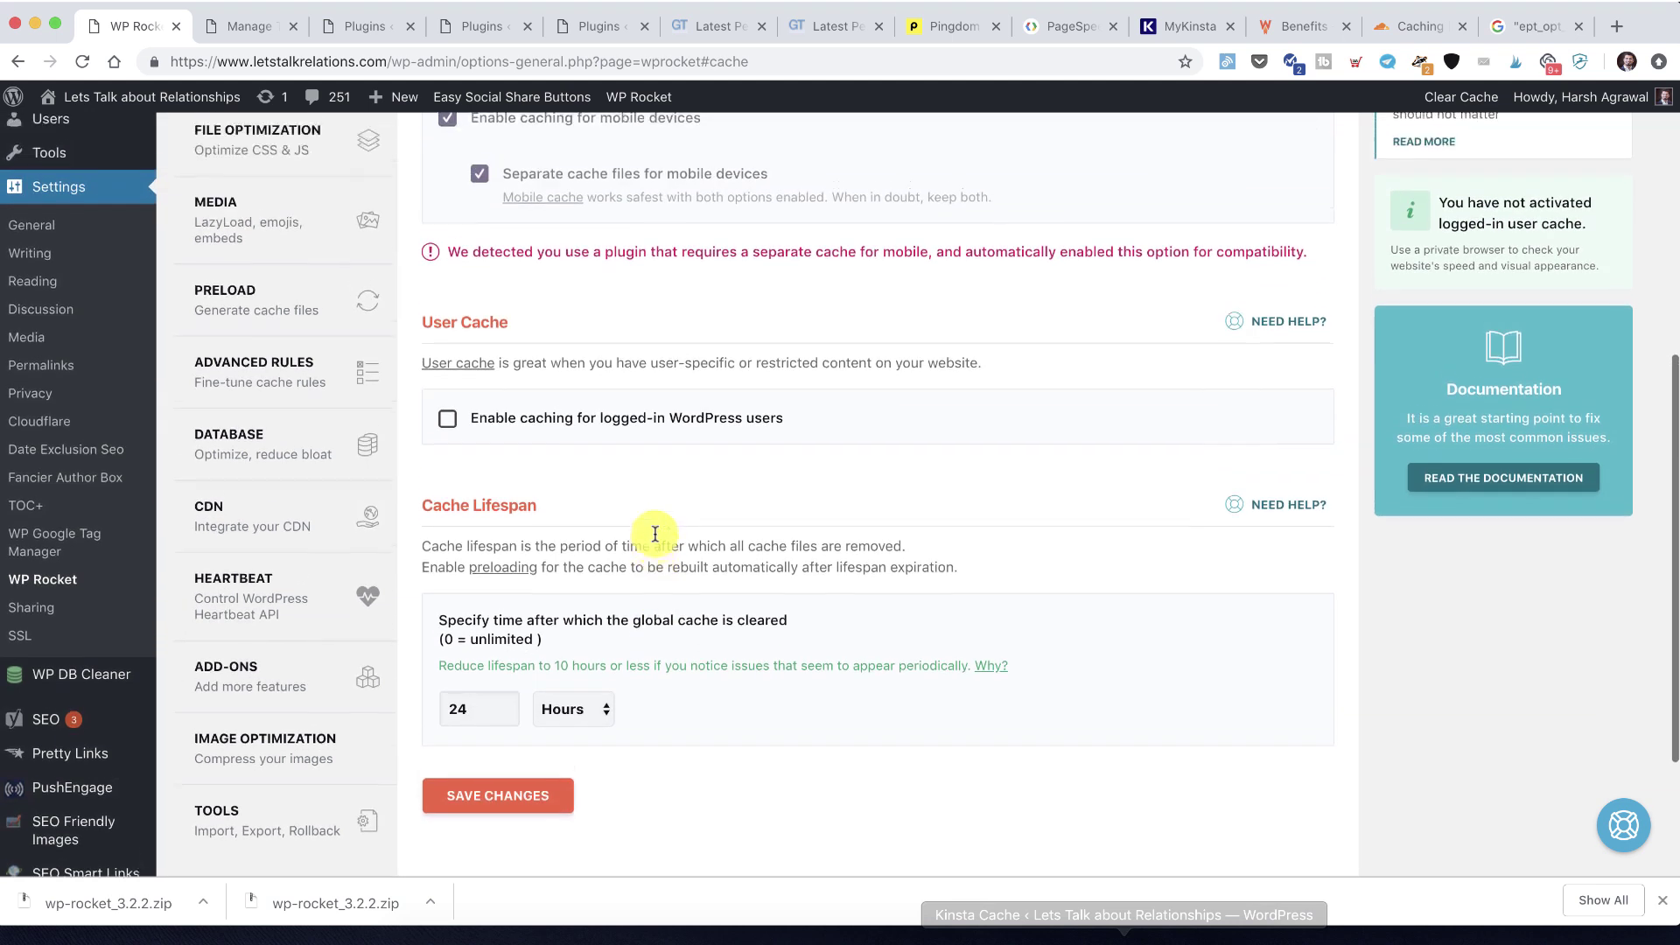
Enable Minify HTML, Combine Google Fonts files and Remove query strings from static resources in WP Rocket's File Optimization settings
click(318, 293)
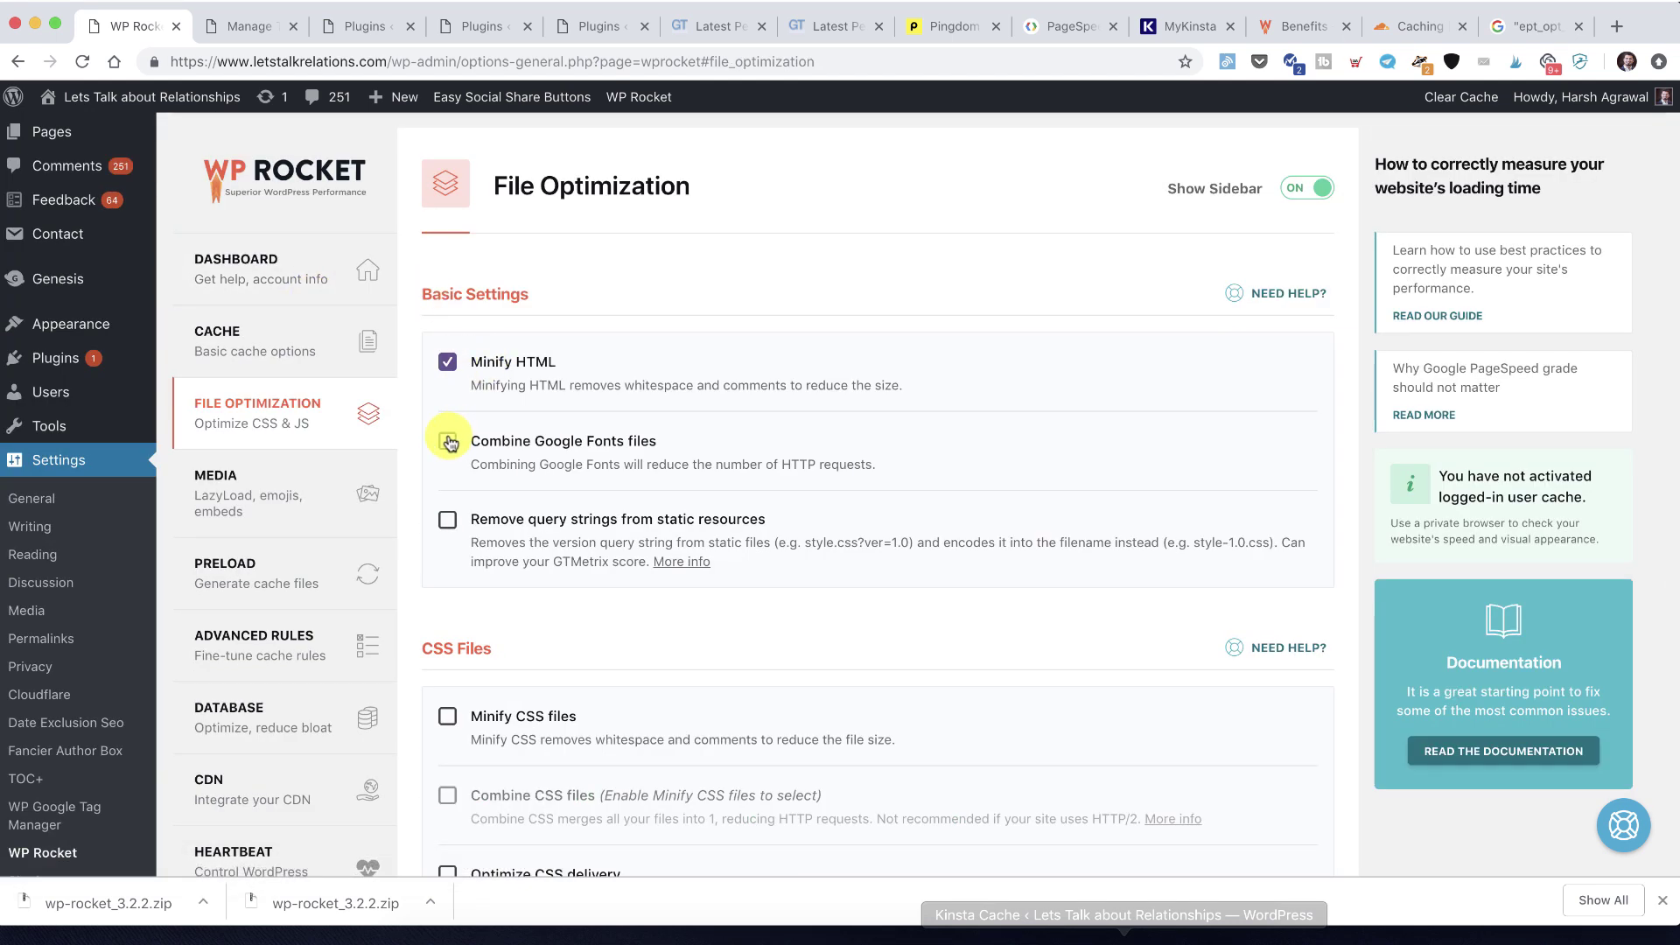
click(447, 522)
scroll(449, 525, down, 2)
Try out the Minify CSS files, Optimize CSS delivery and Minify JavaScript files options
click(448, 518)
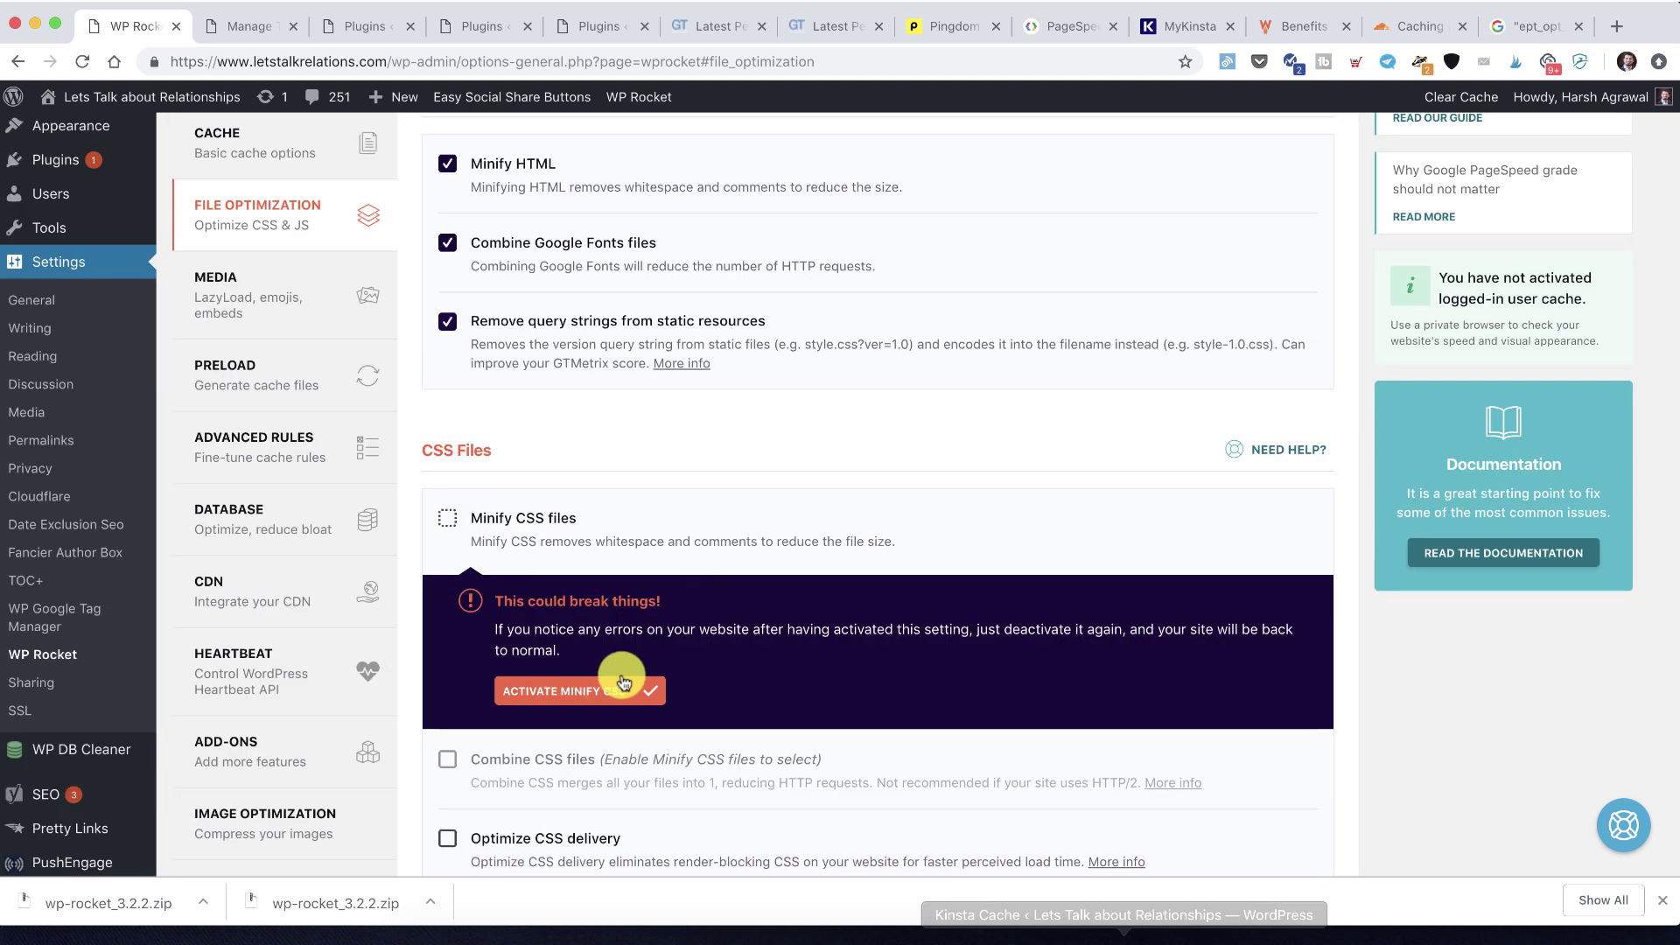
scroll(628, 468, down, 2)
scroll(481, 630, down, 2)
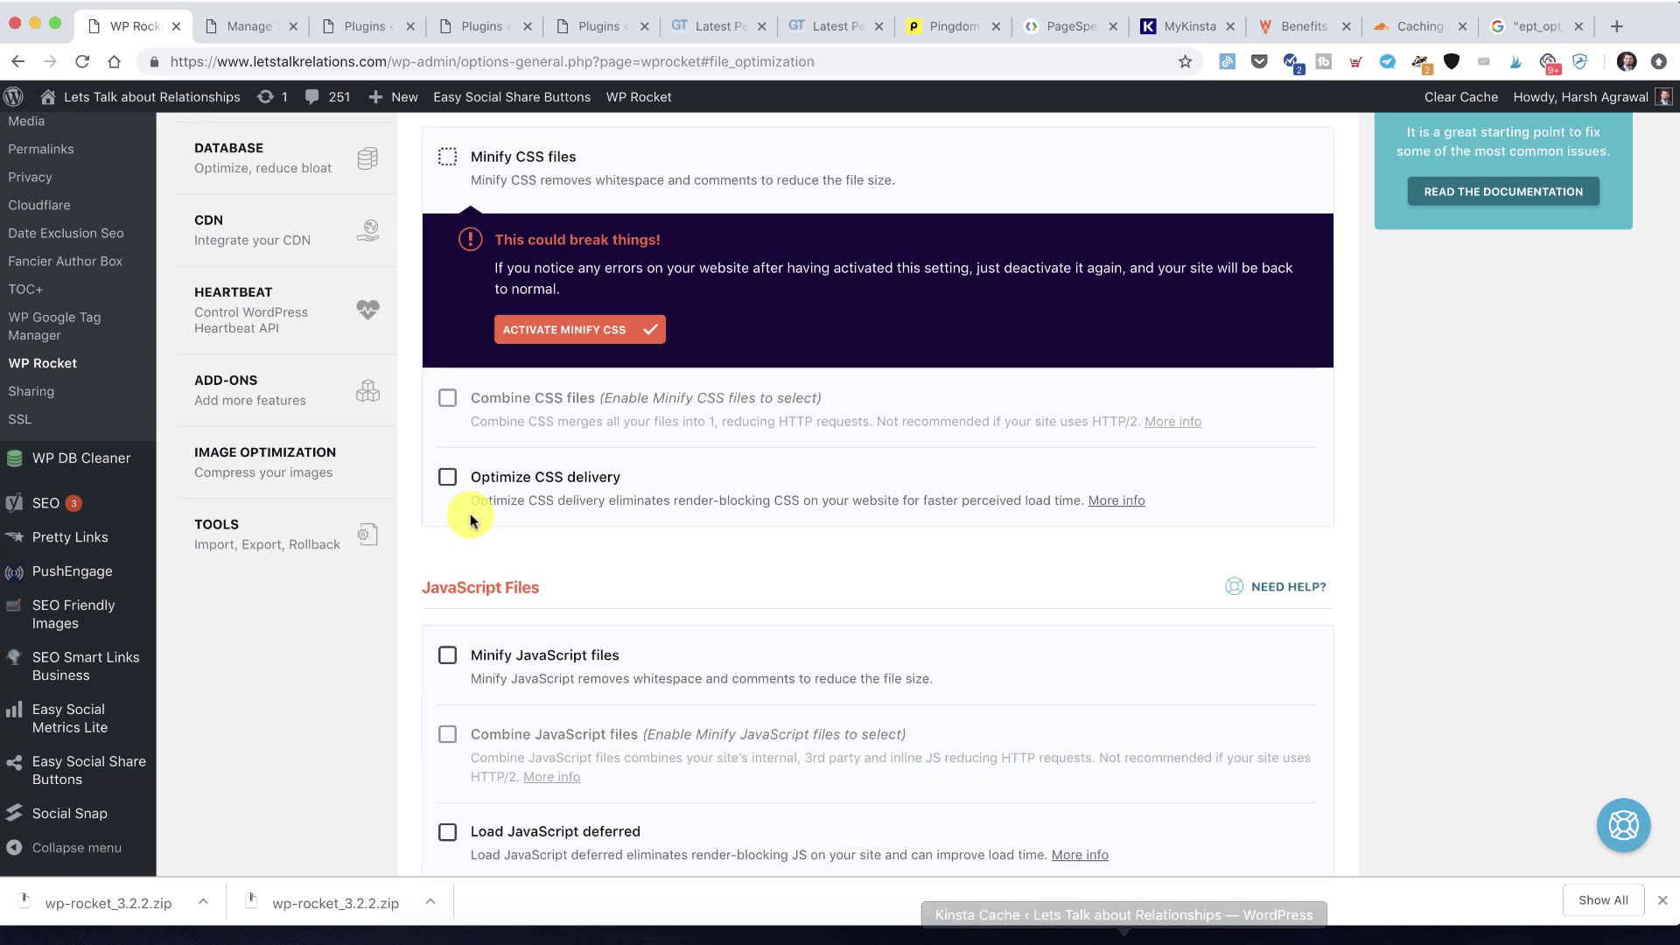
click(446, 478)
click(446, 478)
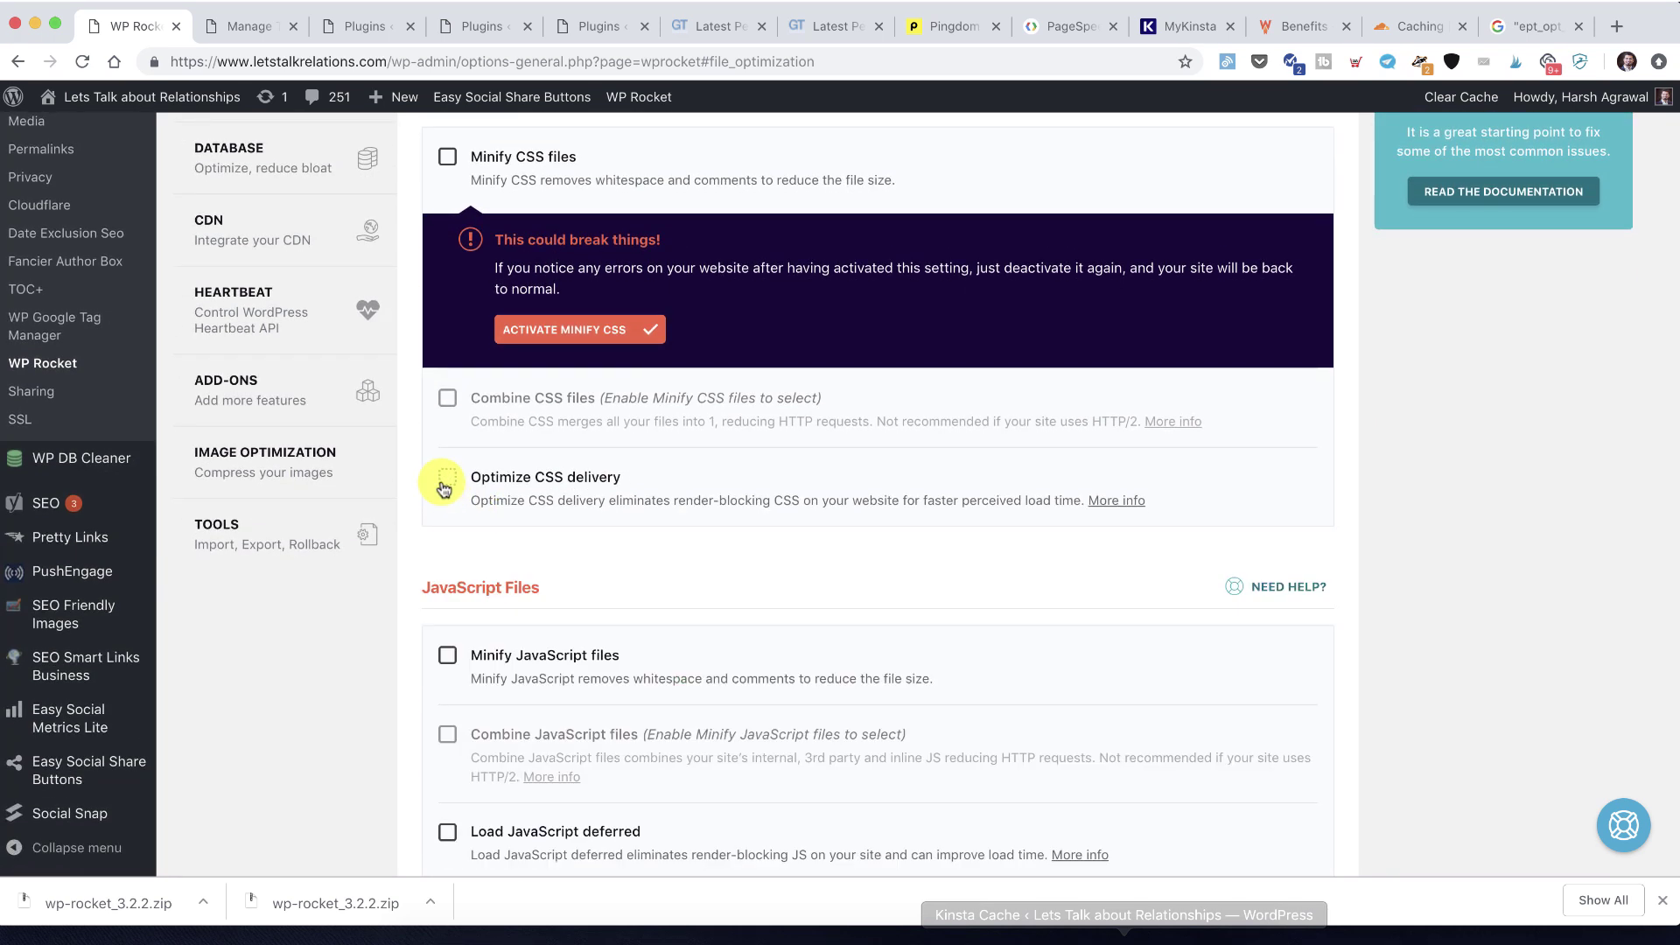
scroll(443, 477, down, 3)
click(450, 475)
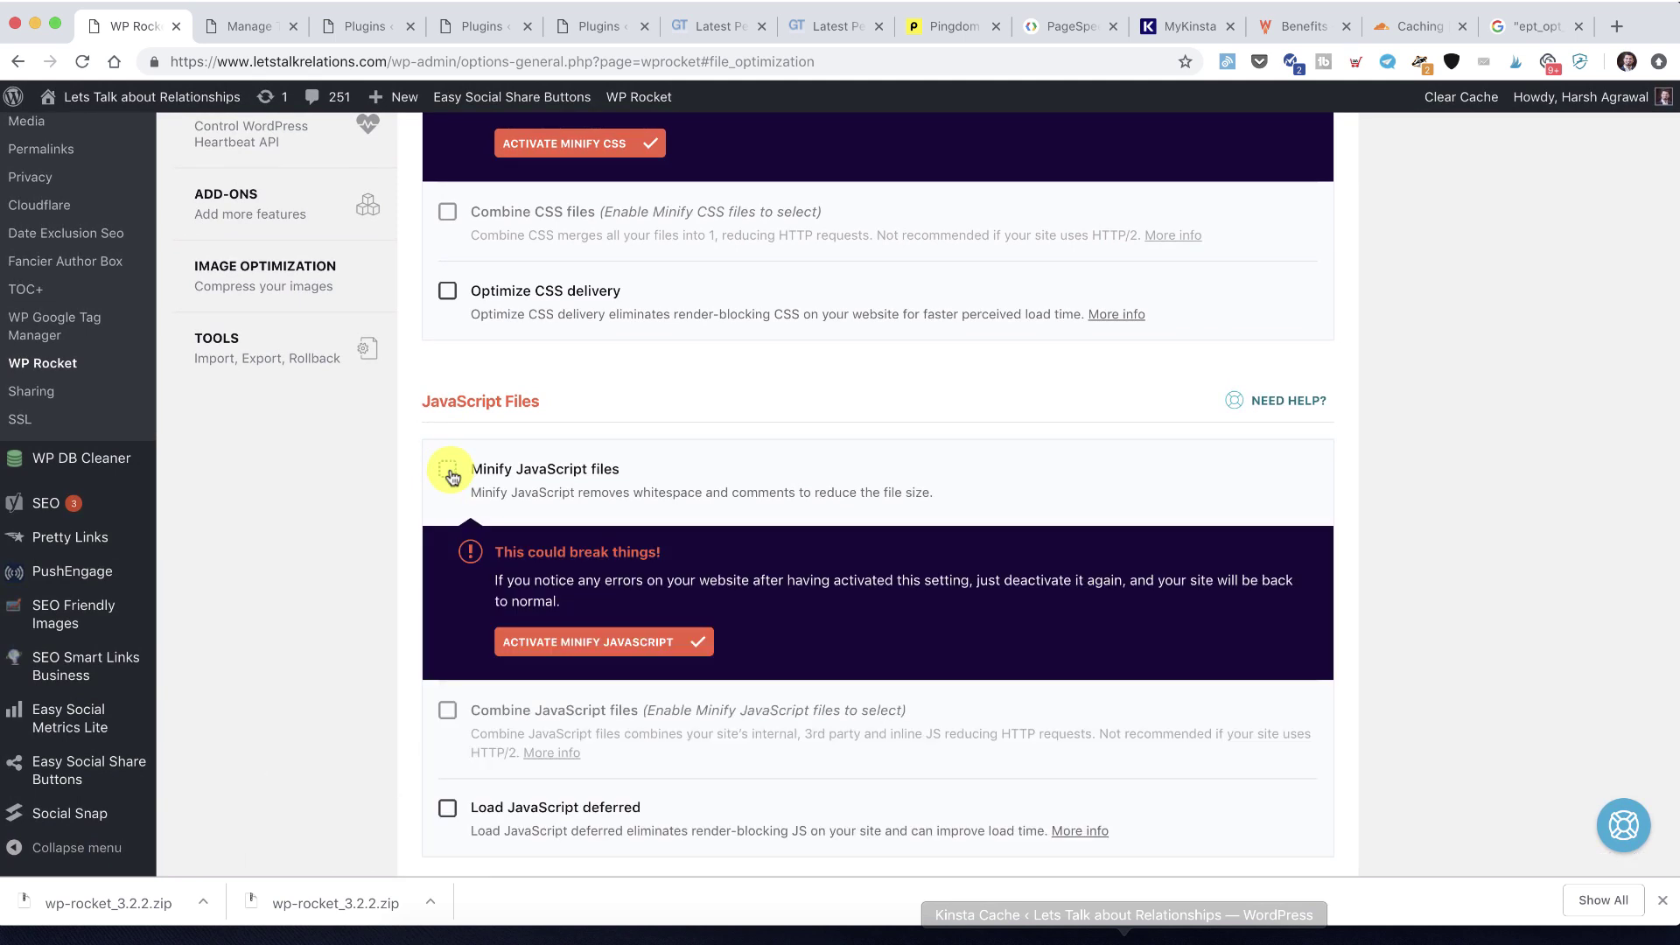
Save the File Optimization settings
scroll(449, 480, down, 3)
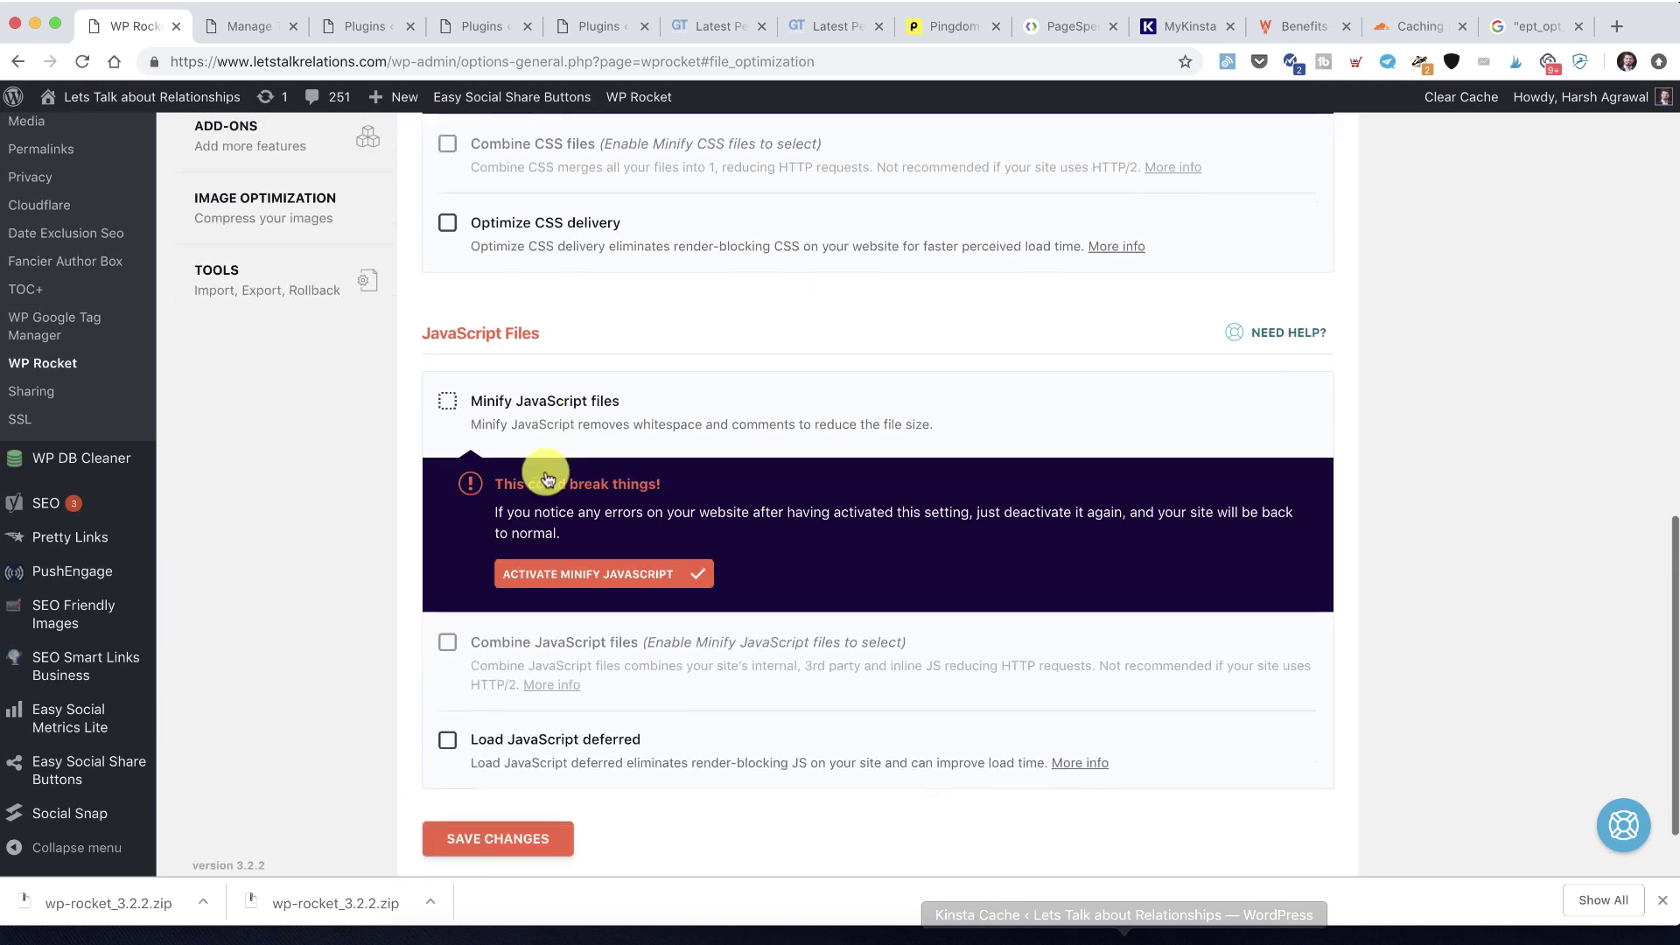
click(517, 750)
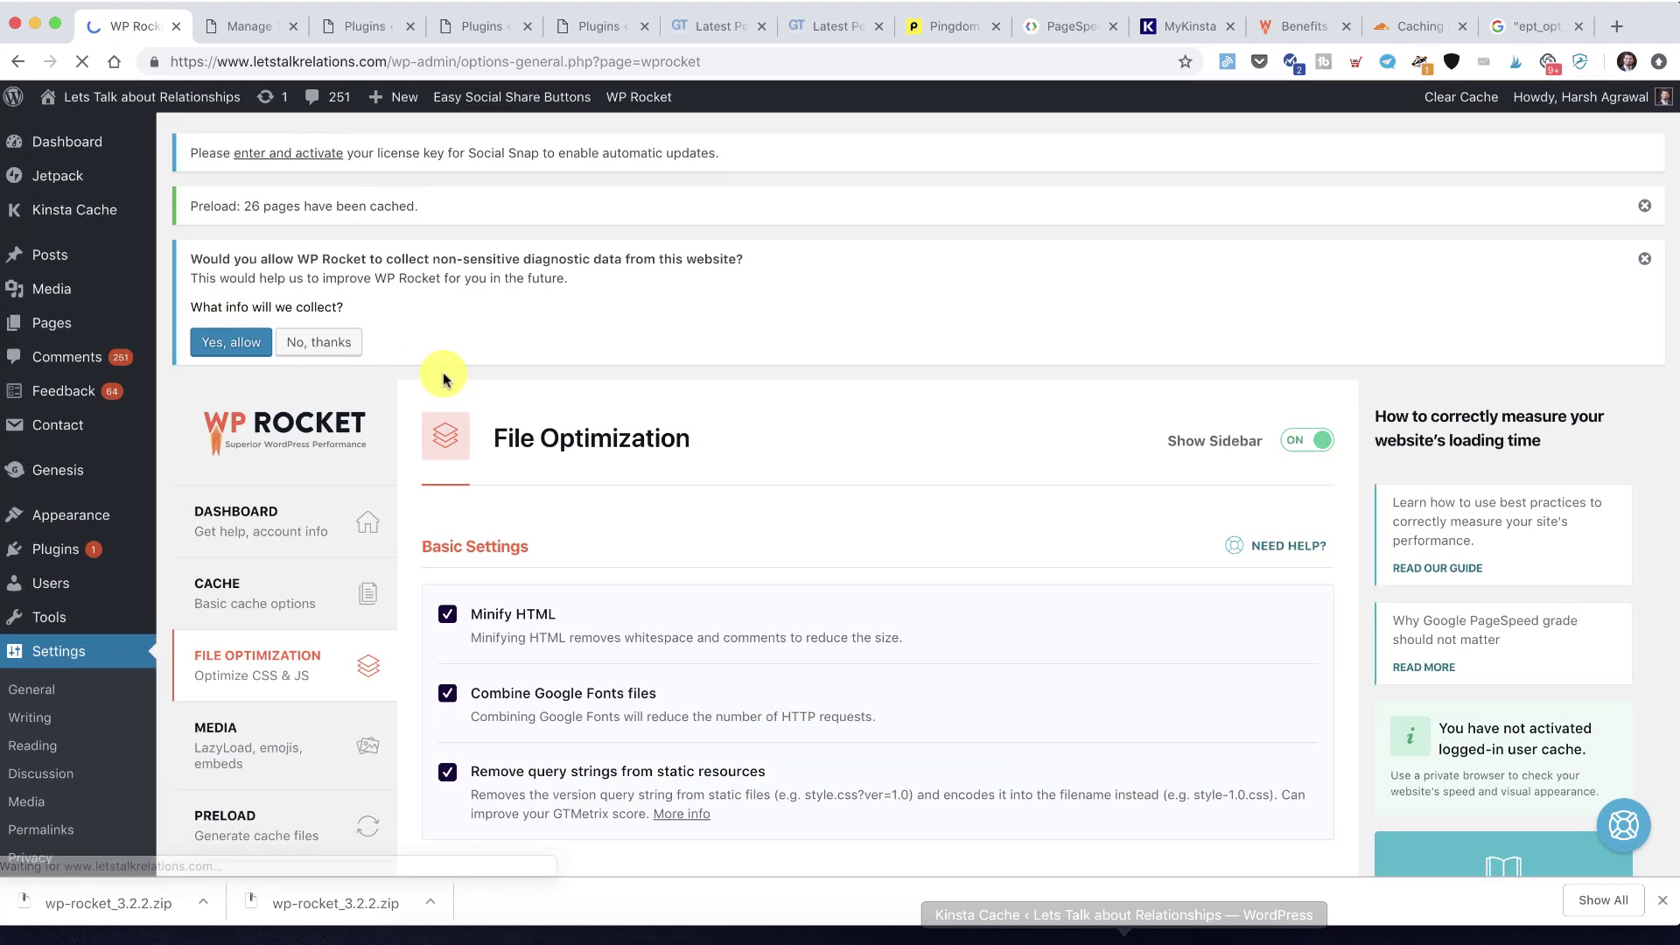
Enable LazyLoad for images in WP Rocket's Media settings and save the changes
scroll(357, 425, down, 5)
click(364, 425)
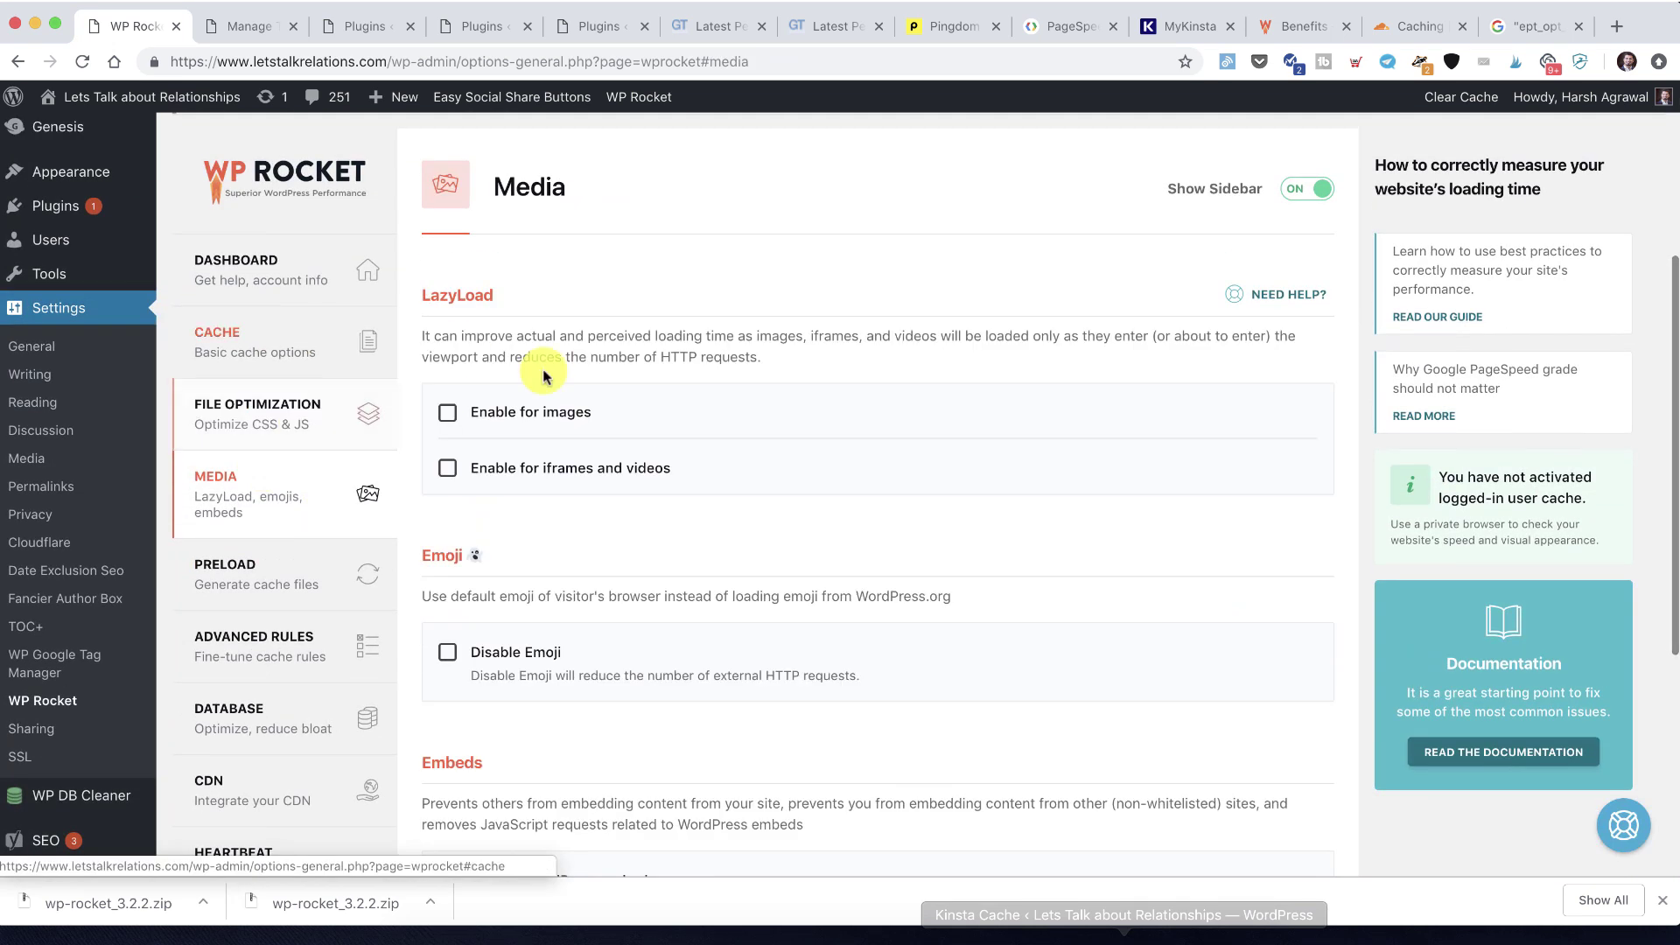
scroll(555, 390, down, 3)
click(448, 297)
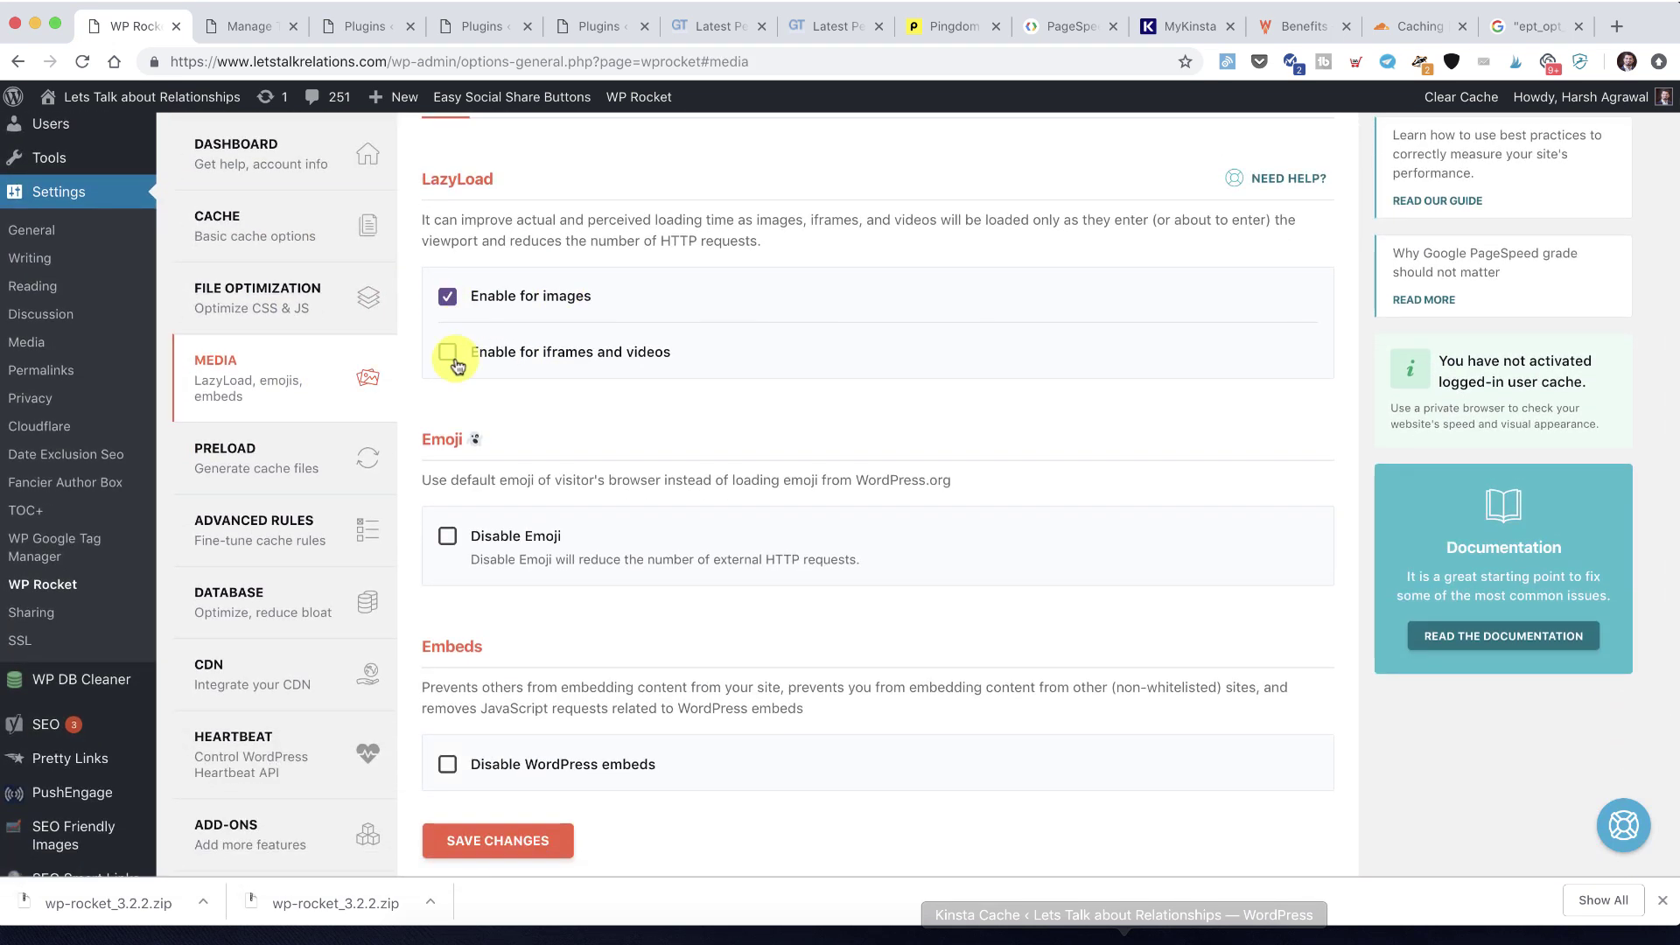
scroll(453, 364, down, 3)
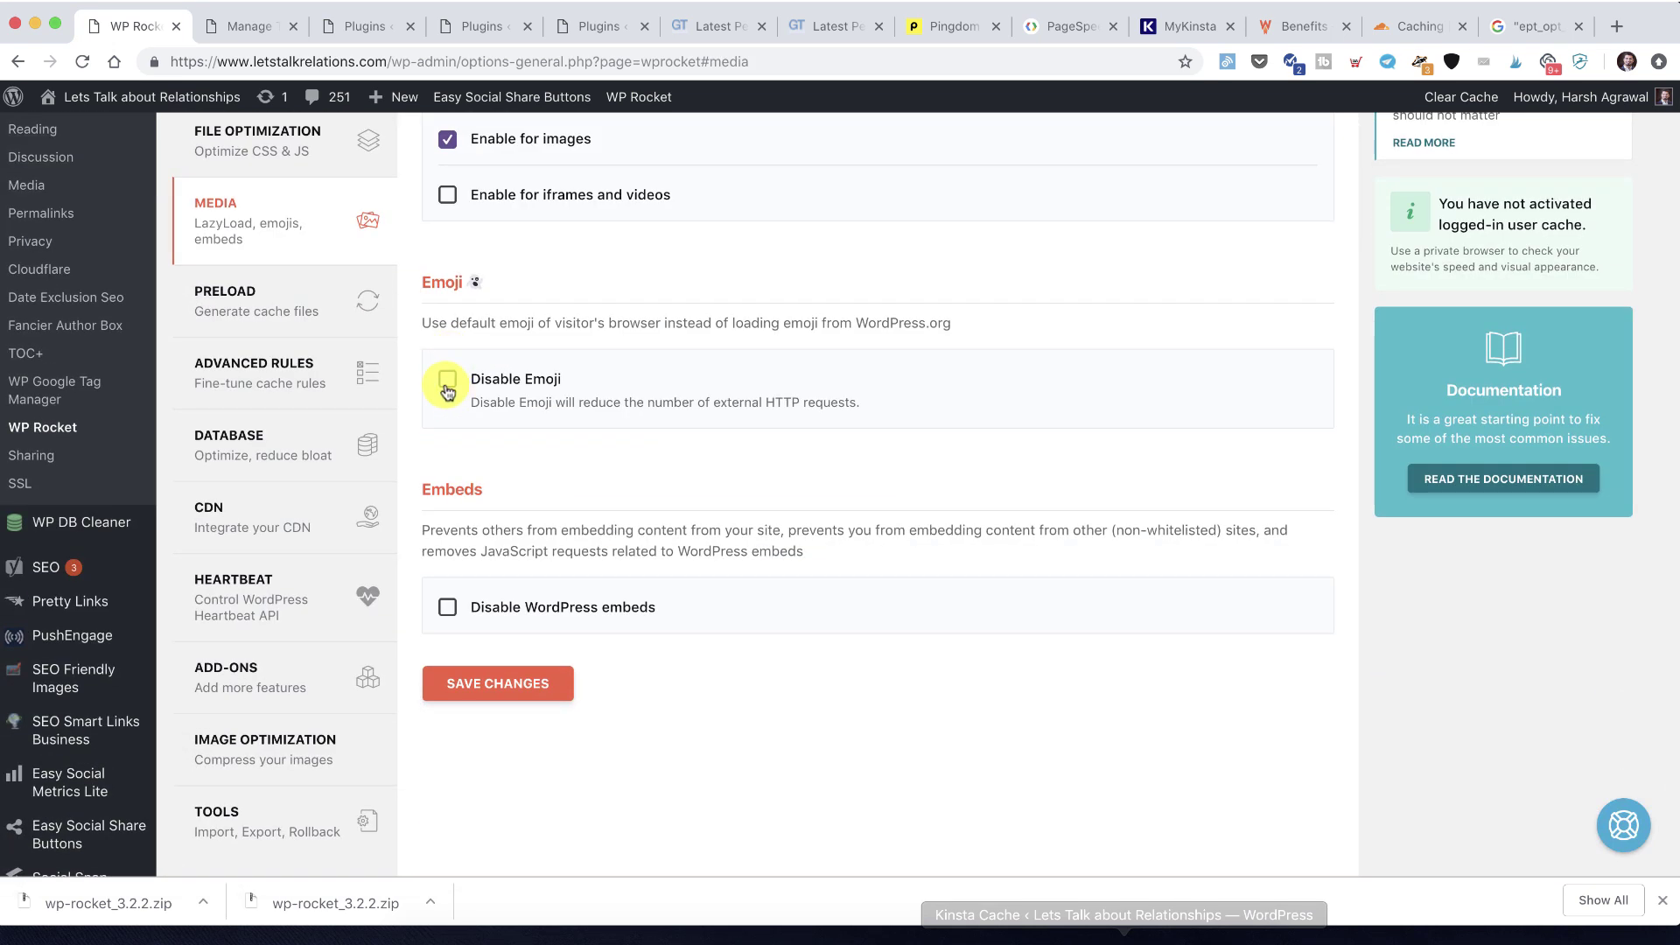
click(517, 696)
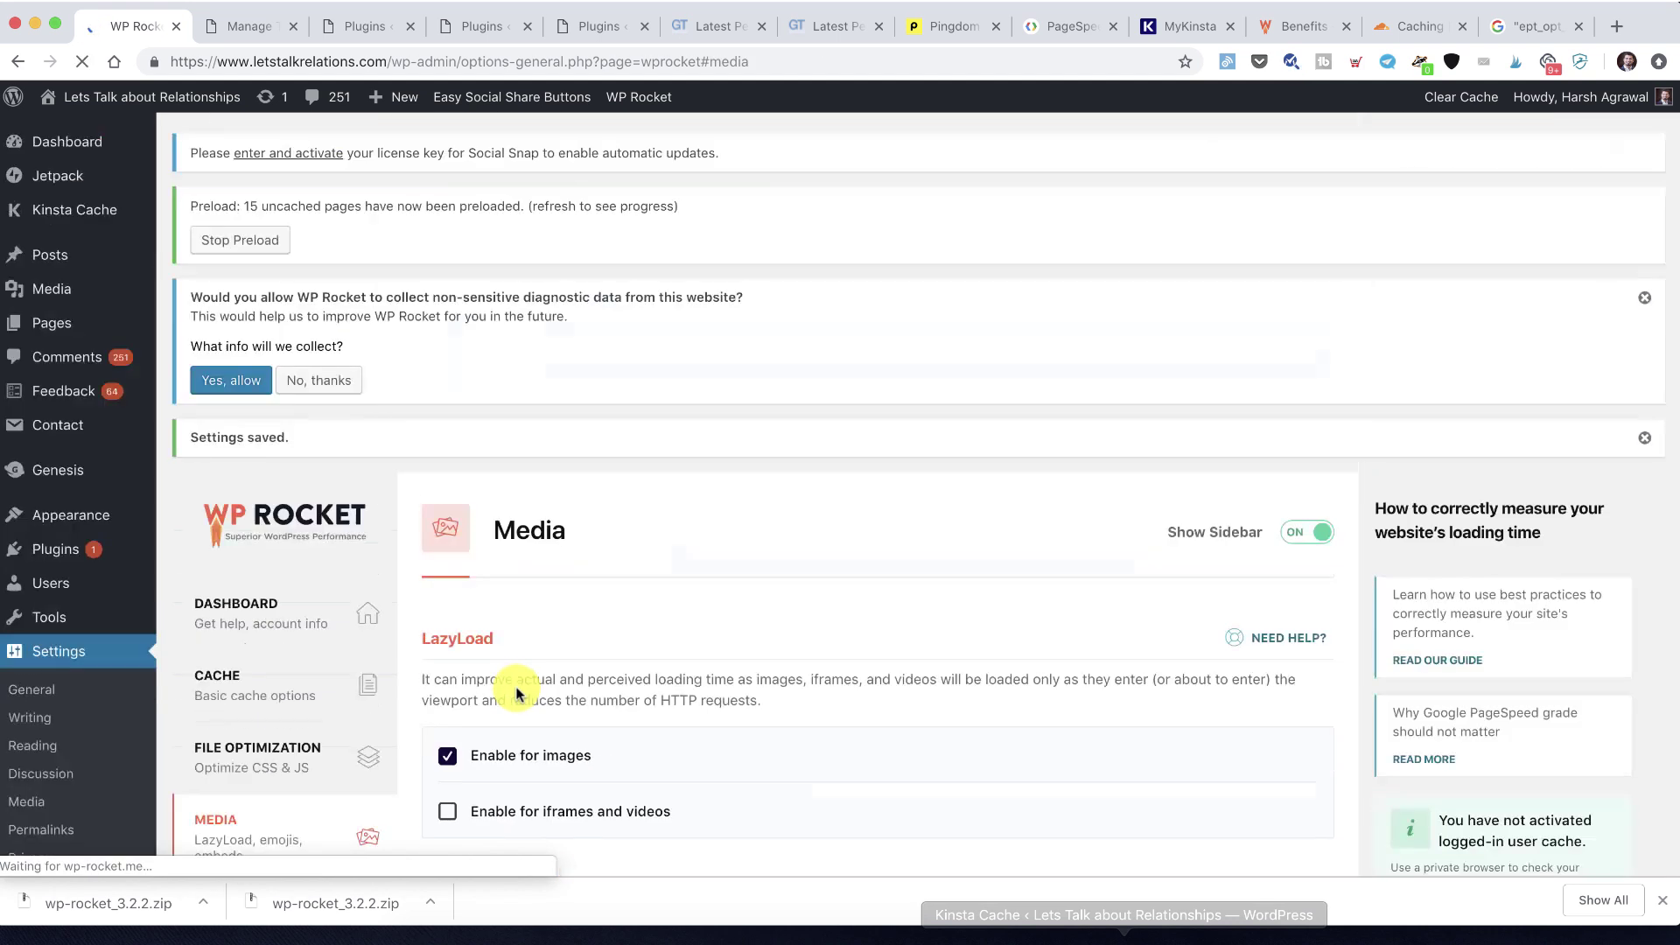
Activate sitemap-based cache preloading with the Yoast SEO XML sitemap in the Preload settings and save the changes
click(363, 457)
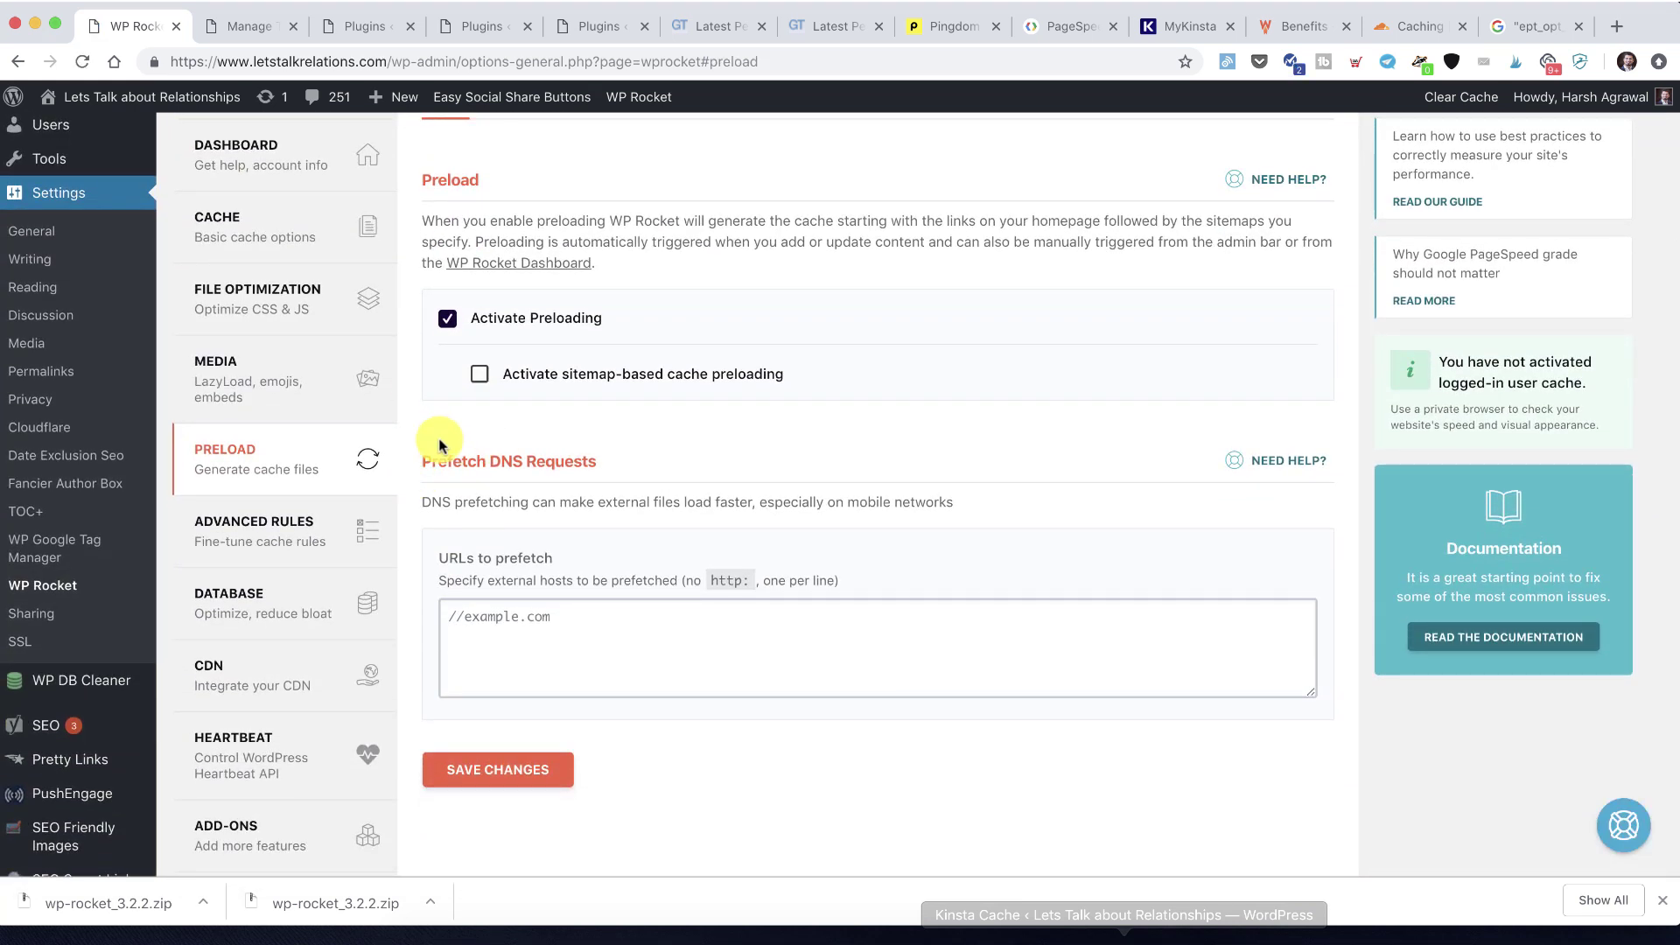
click(481, 375)
click(480, 377)
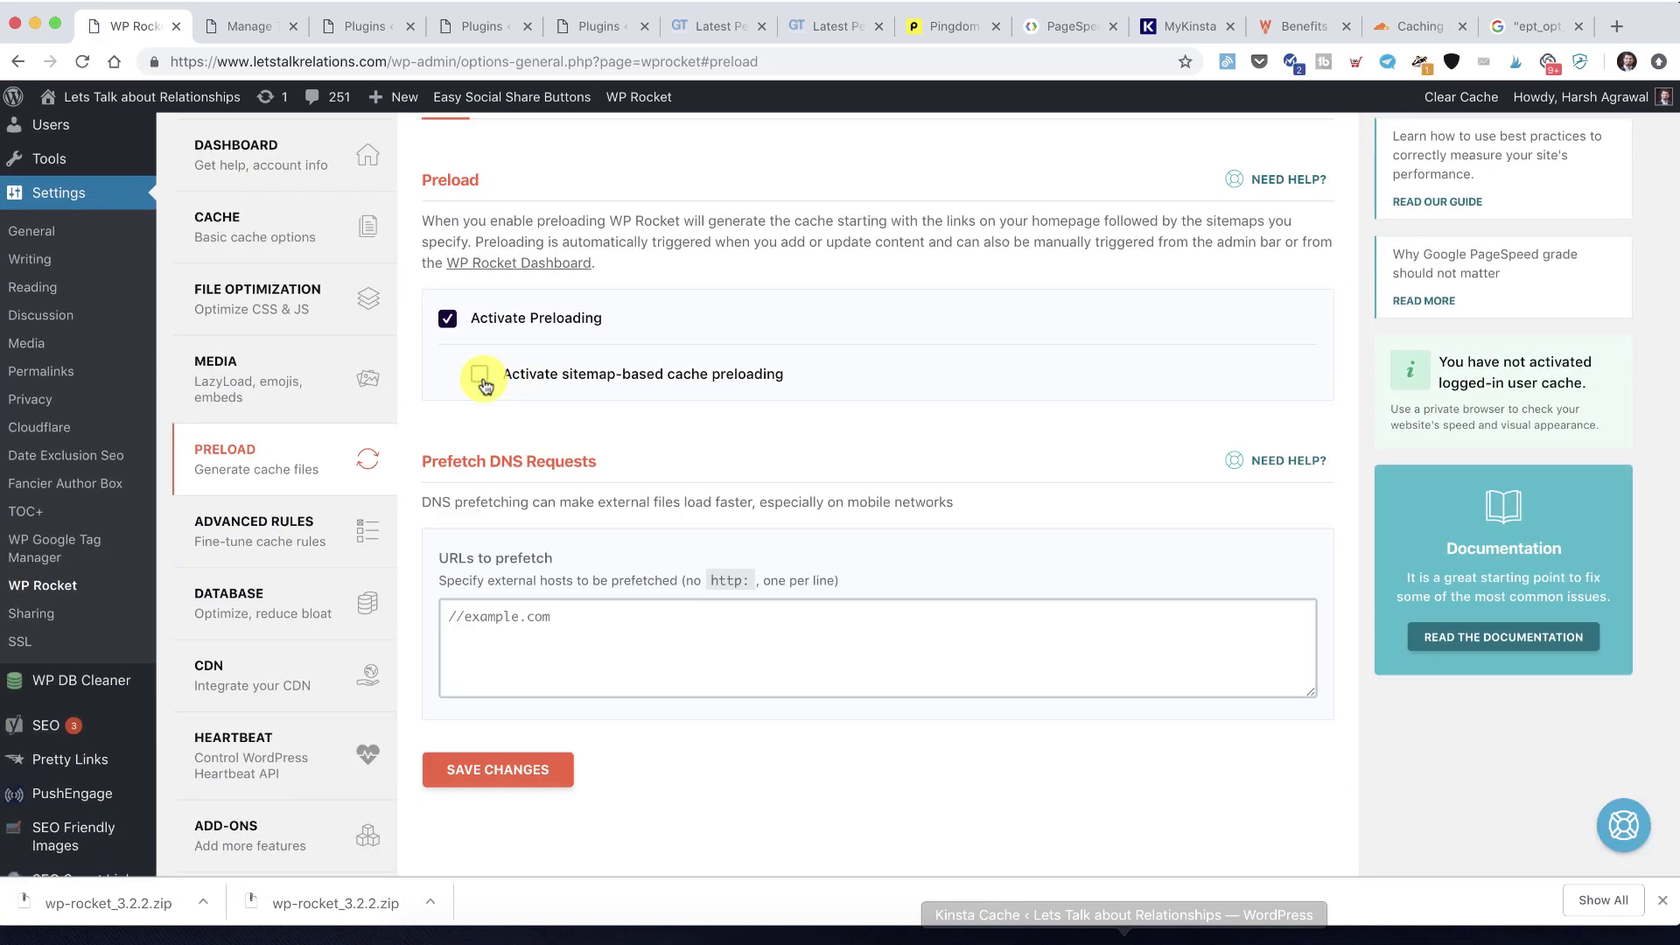
click(481, 376)
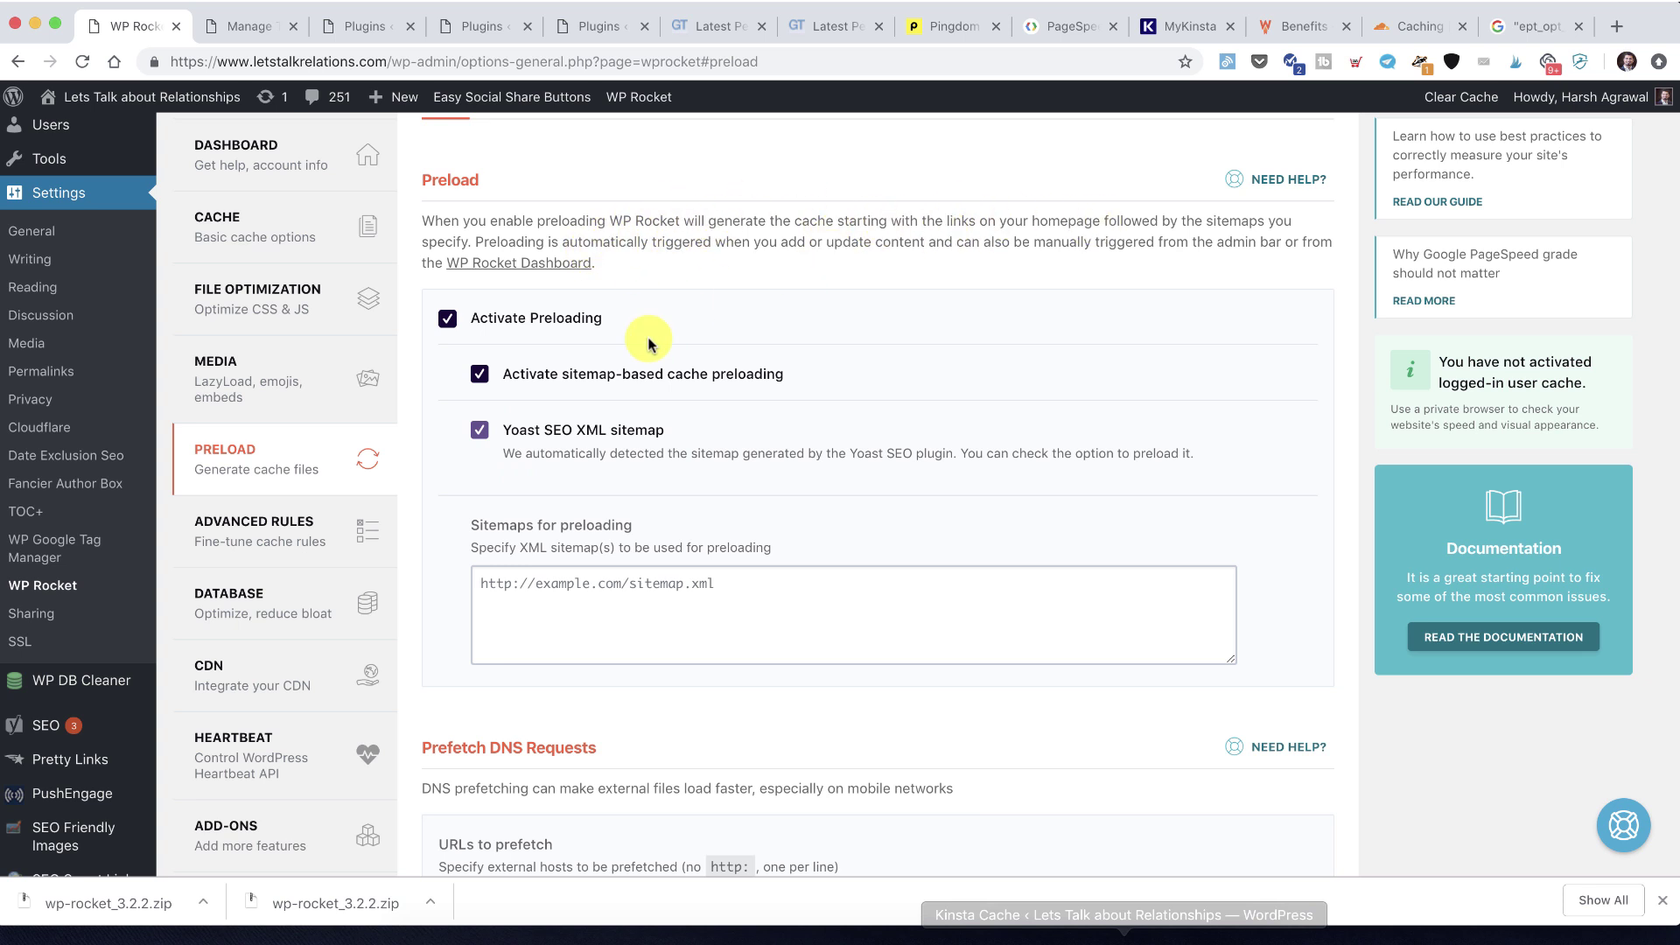
scroll(638, 337, down, 4)
click(512, 738)
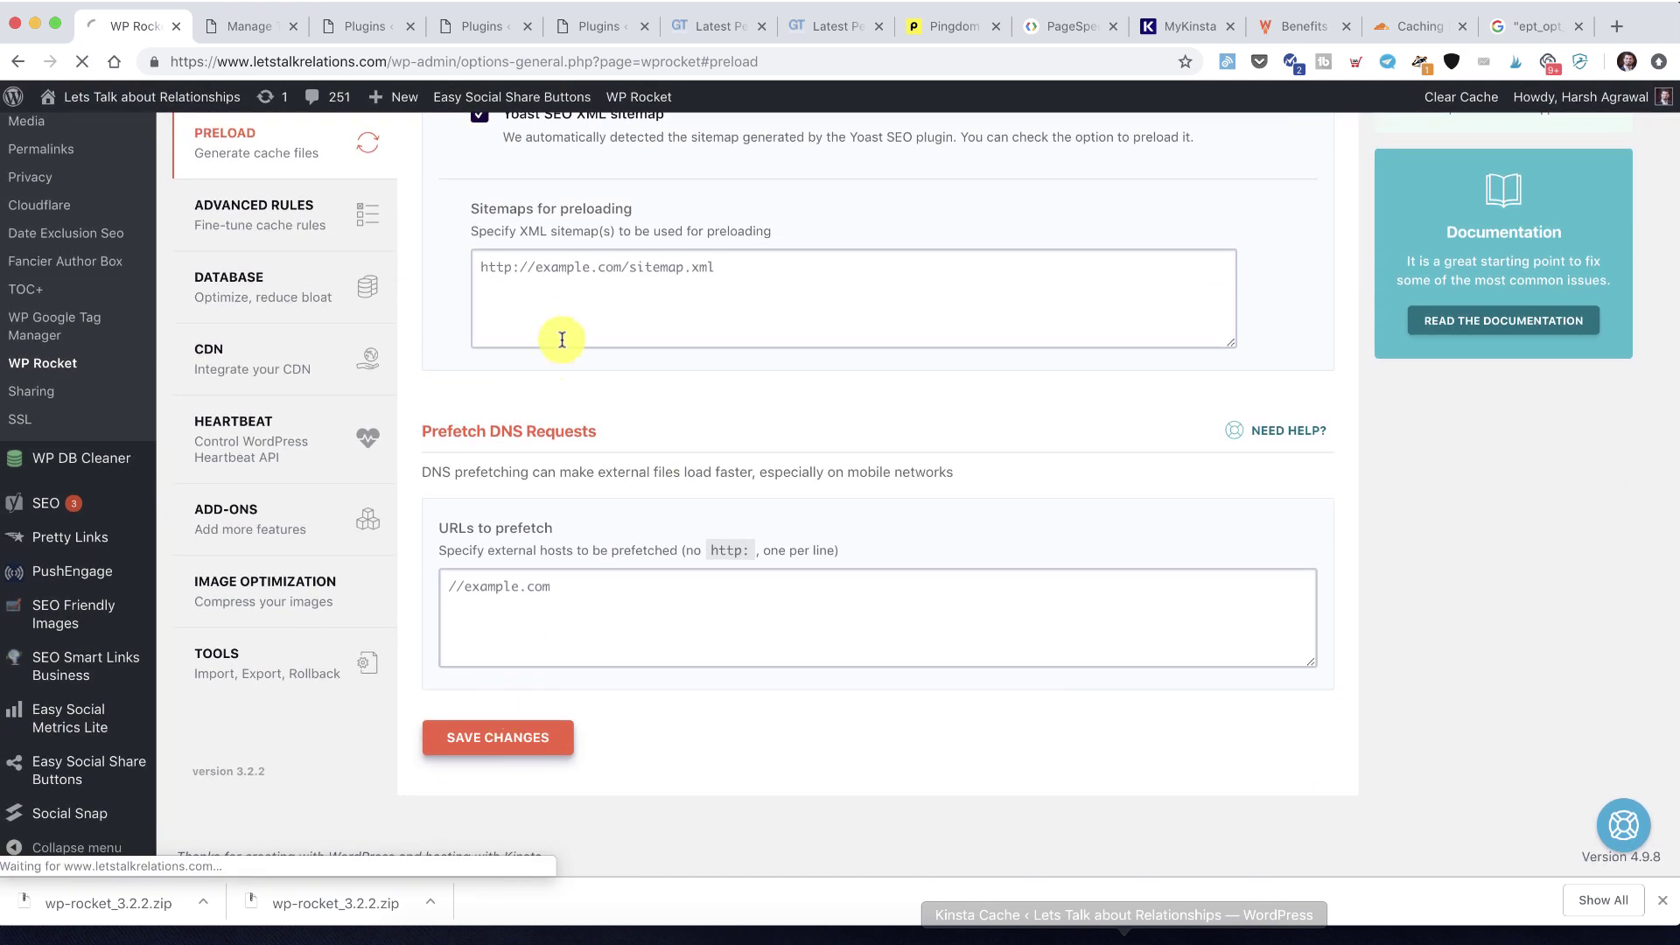
Check which diagnostic data WP Rocket would collect and look through its Advanced Rules for cache exclusions and purging
scroll(569, 335, up, 5)
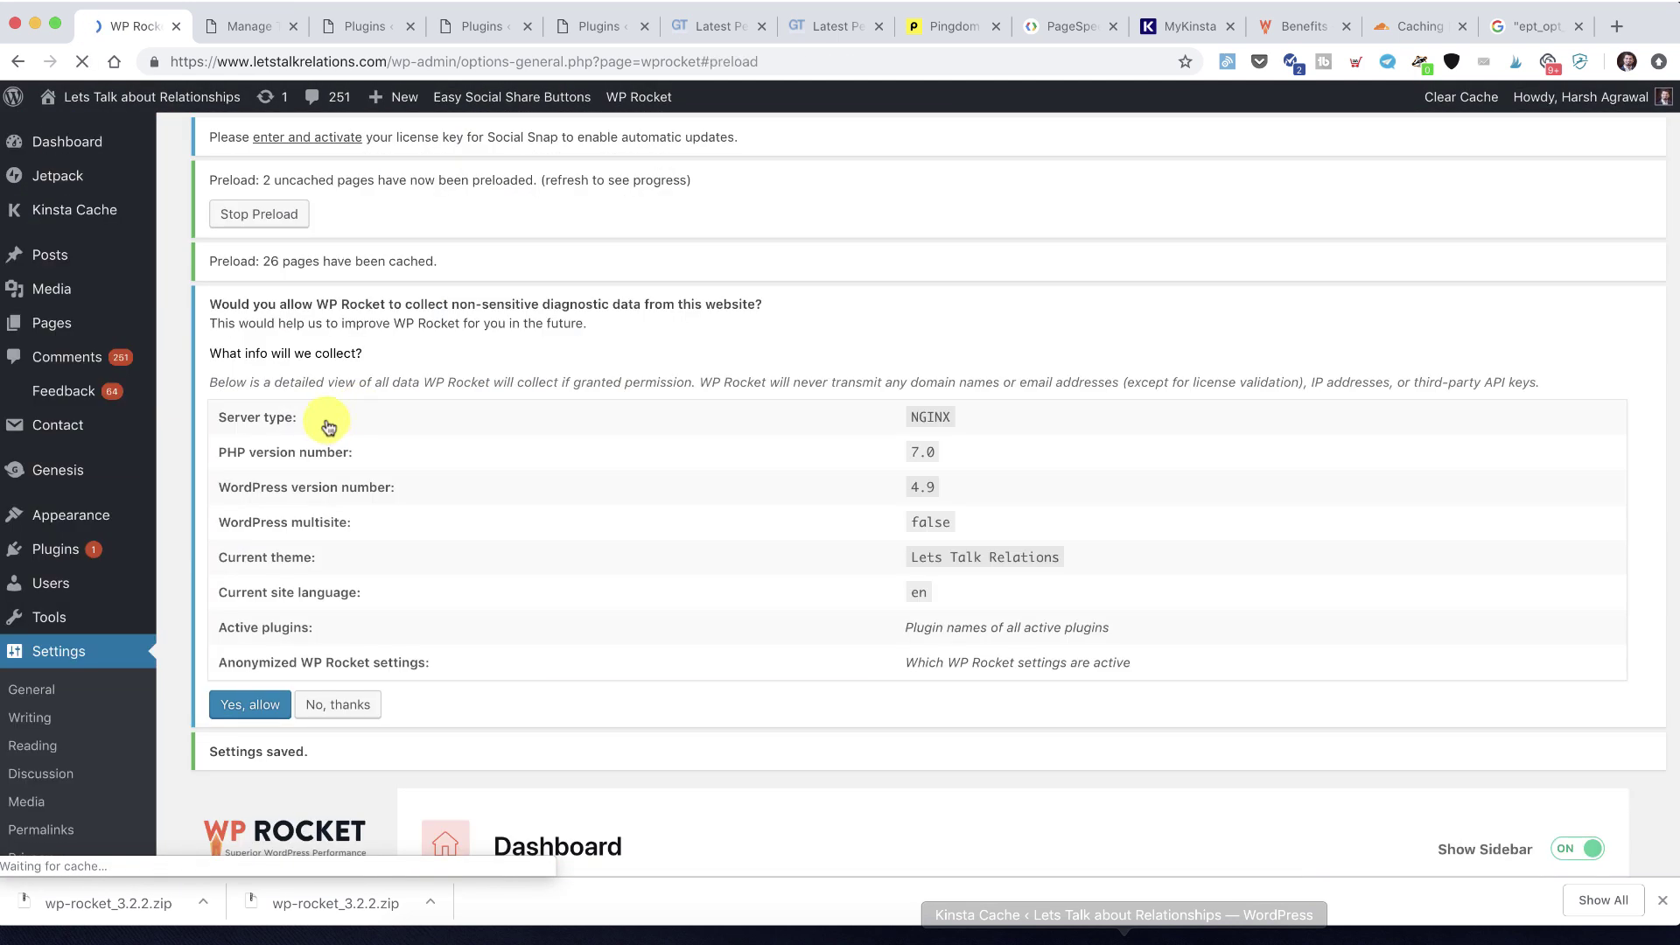
scroll(305, 525, down, 5)
scroll(280, 525, down, 3)
click(262, 381)
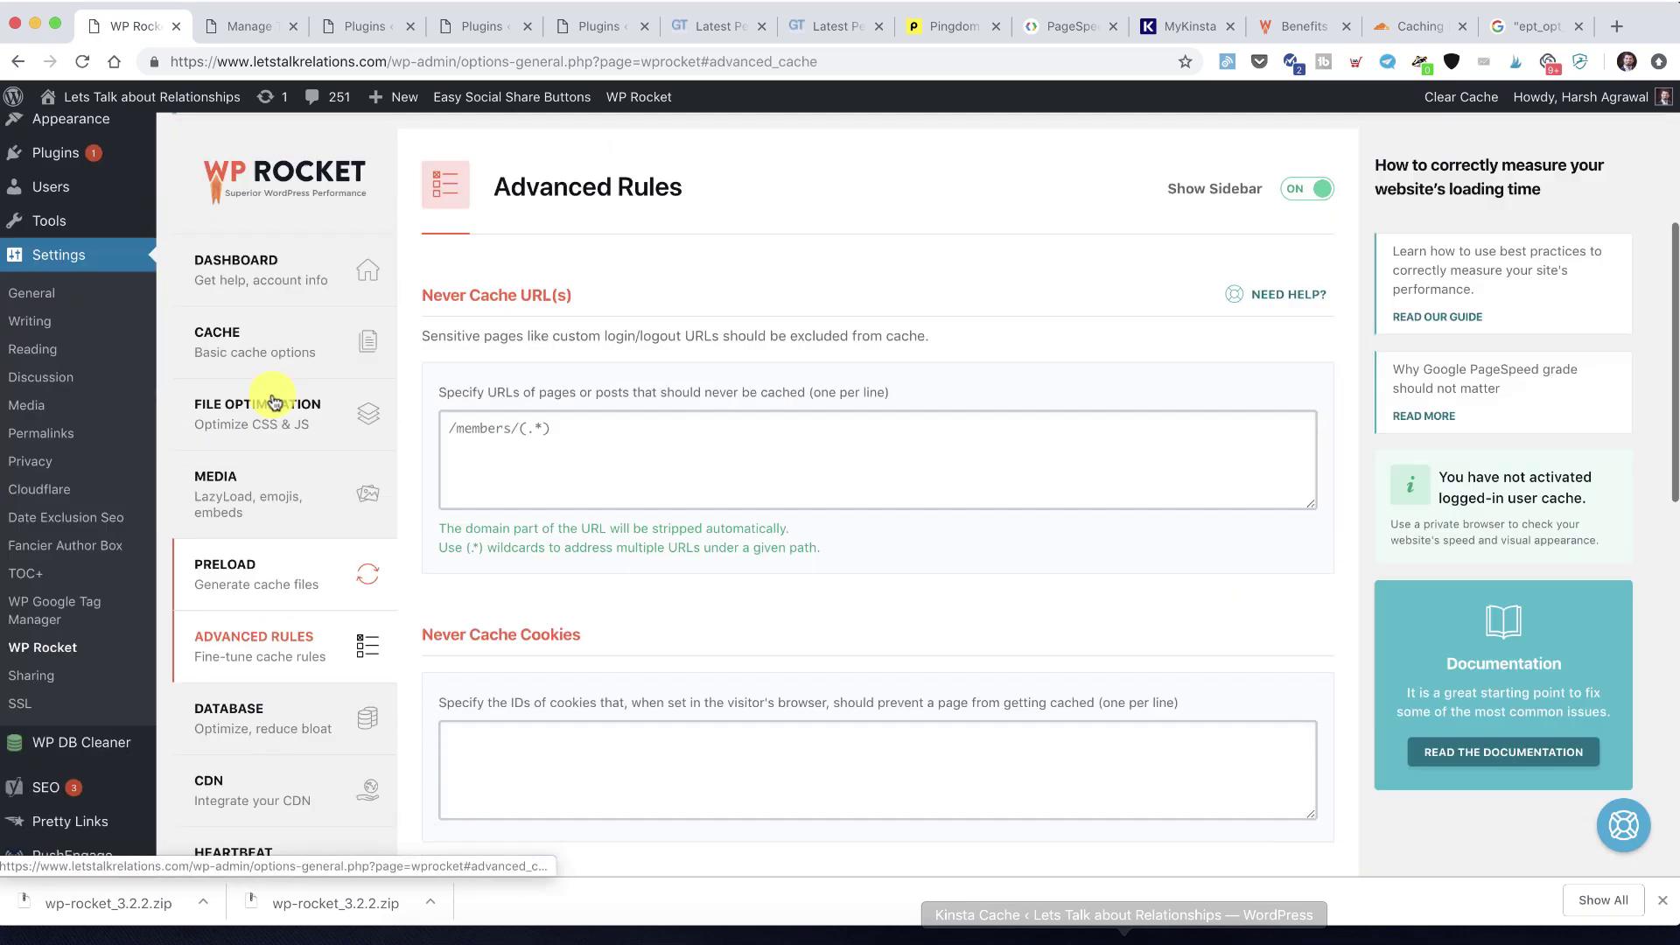
scroll(412, 403, down, 2)
scroll(298, 525, down, 10)
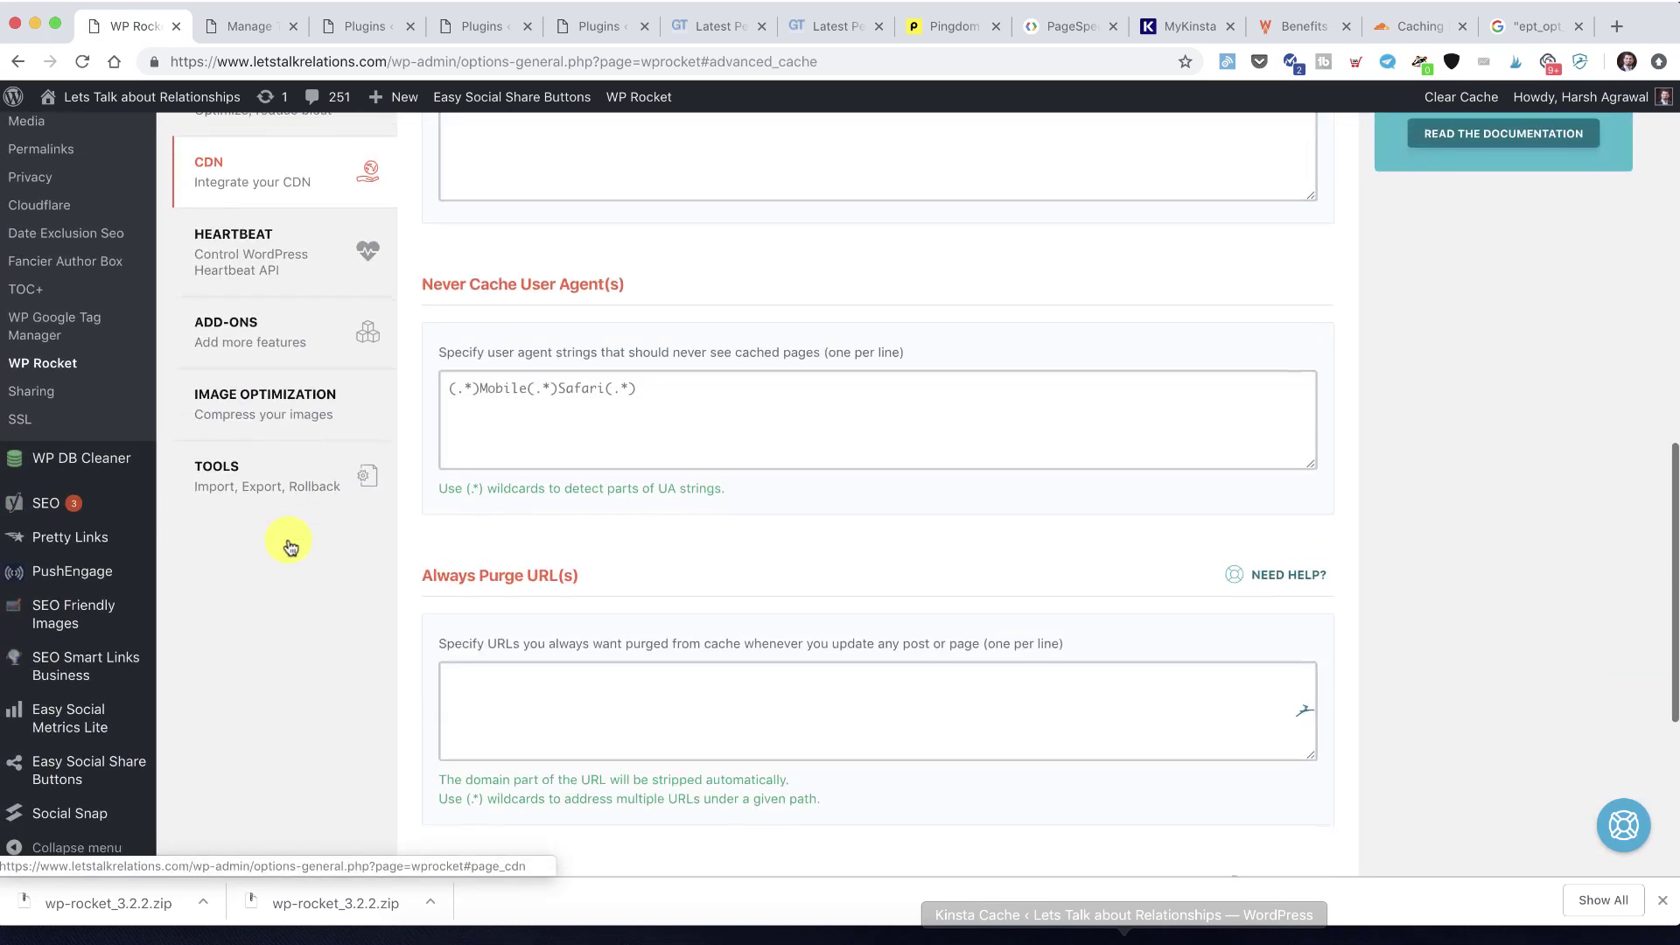
scroll(287, 545, up, 8)
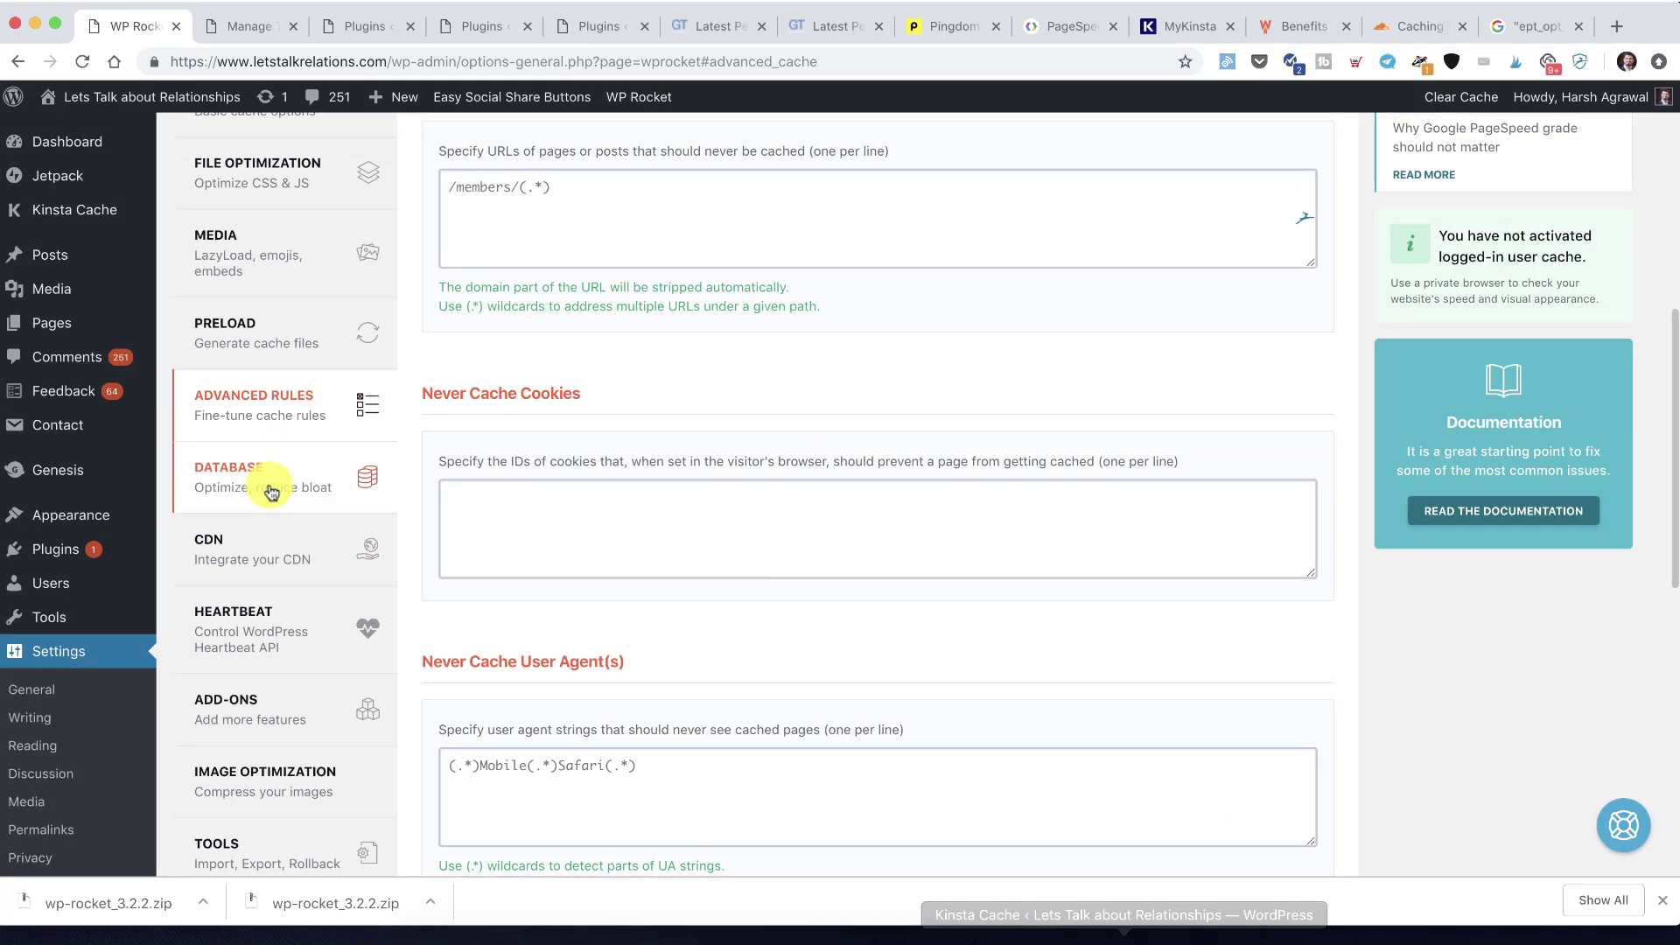
Select Expired transients and All transients for cleanup in WP Rocket's Database settings and run the optimization
click(271, 480)
scroll(514, 370, down, 5)
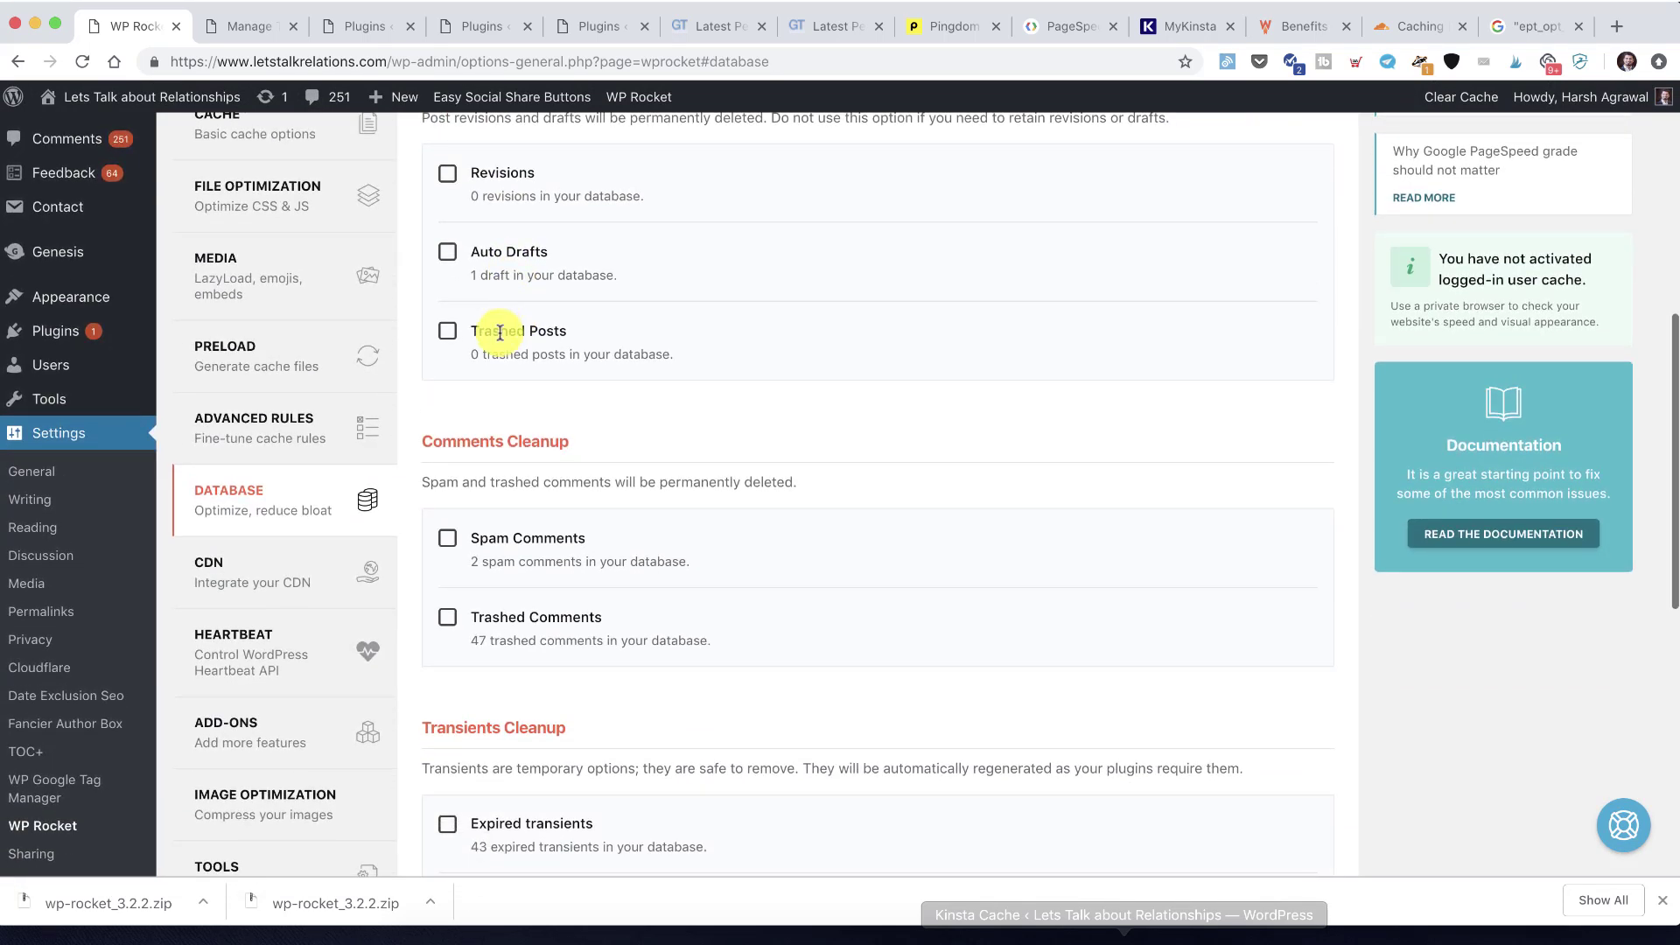
scroll(454, 337, down, 3)
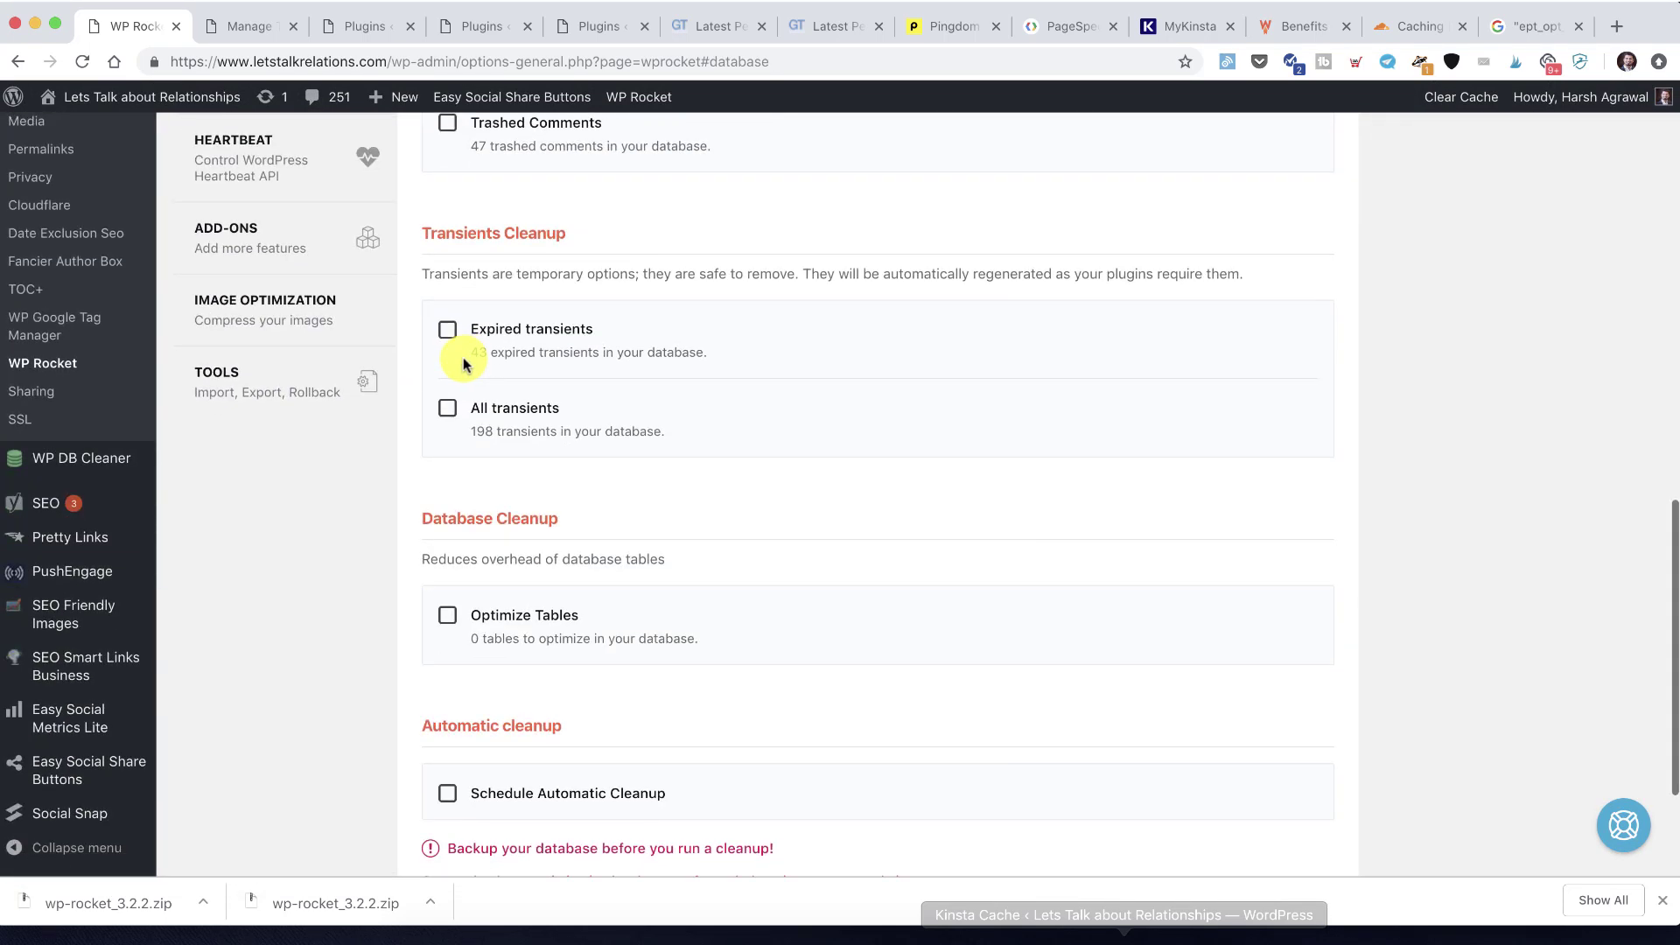
click(446, 415)
scroll(458, 495, down, 3)
click(469, 765)
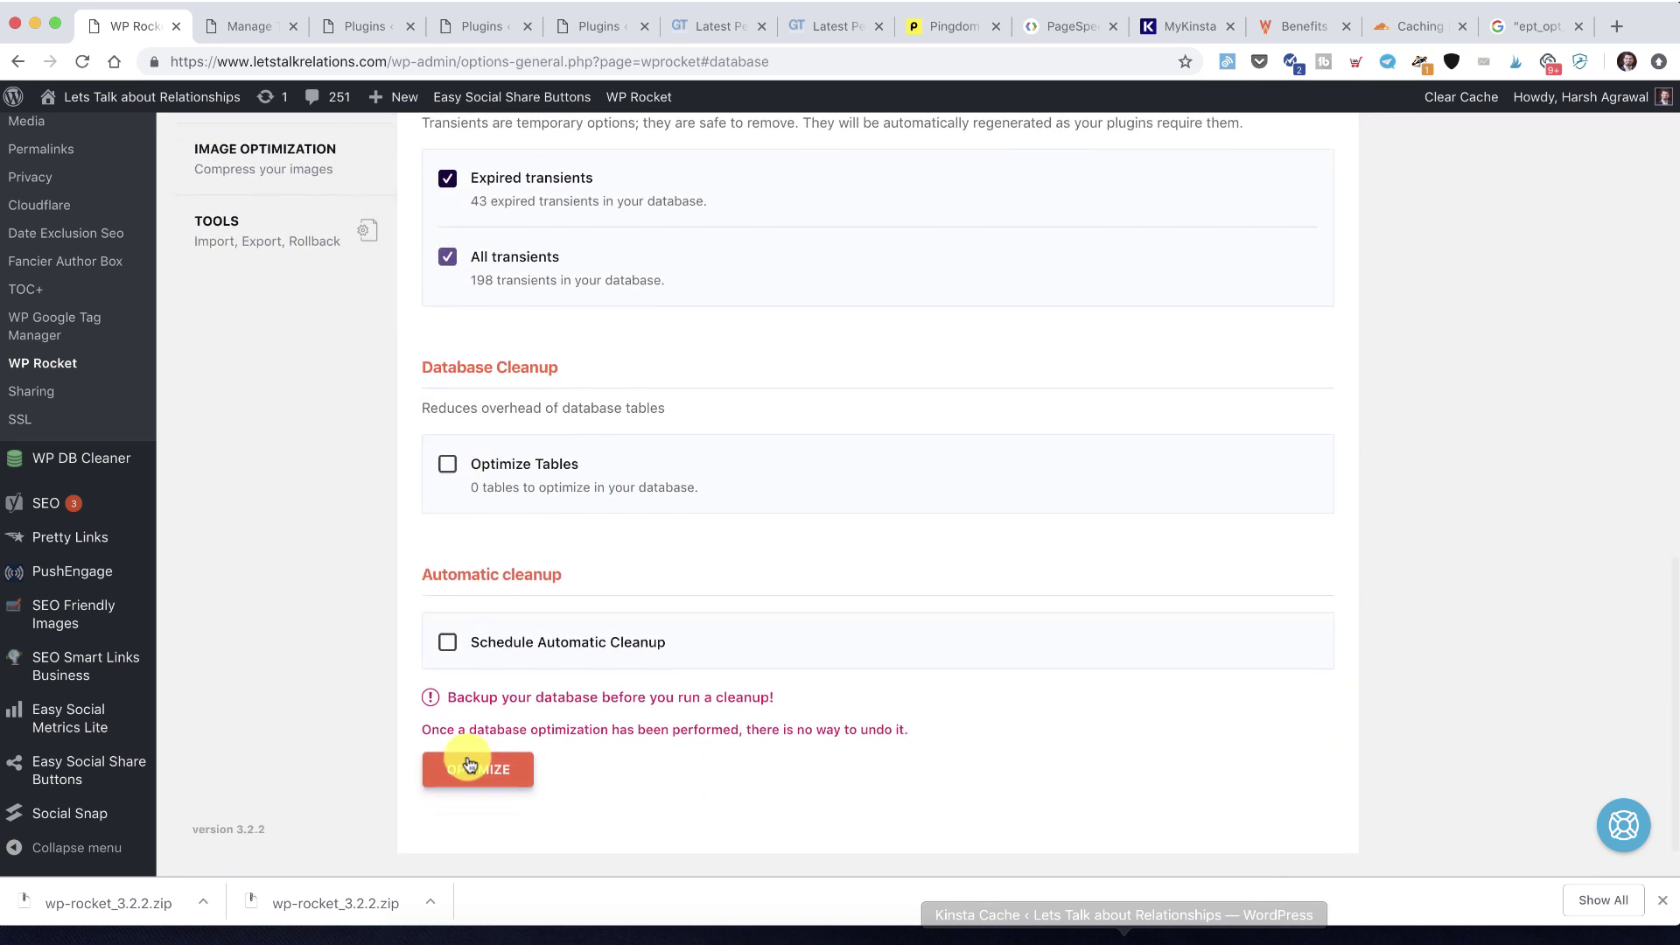
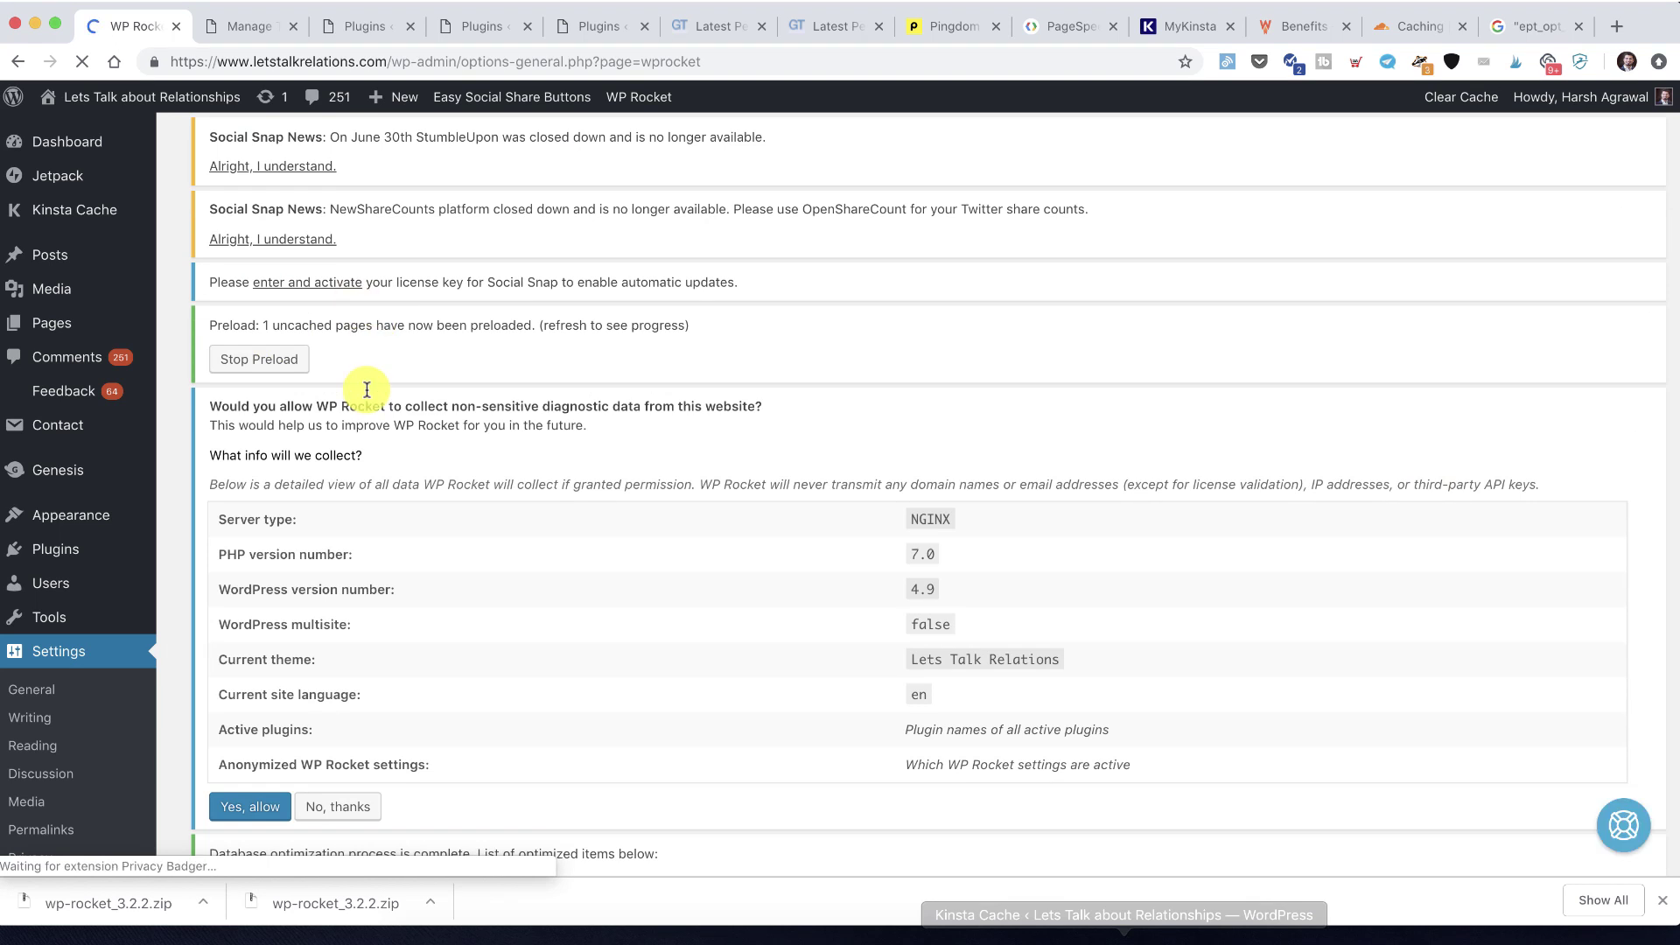
Review WP Rocket's CDN settings and its Heartbeat activity options for the backend, post editor and frontend
scroll(262, 544, down, 4)
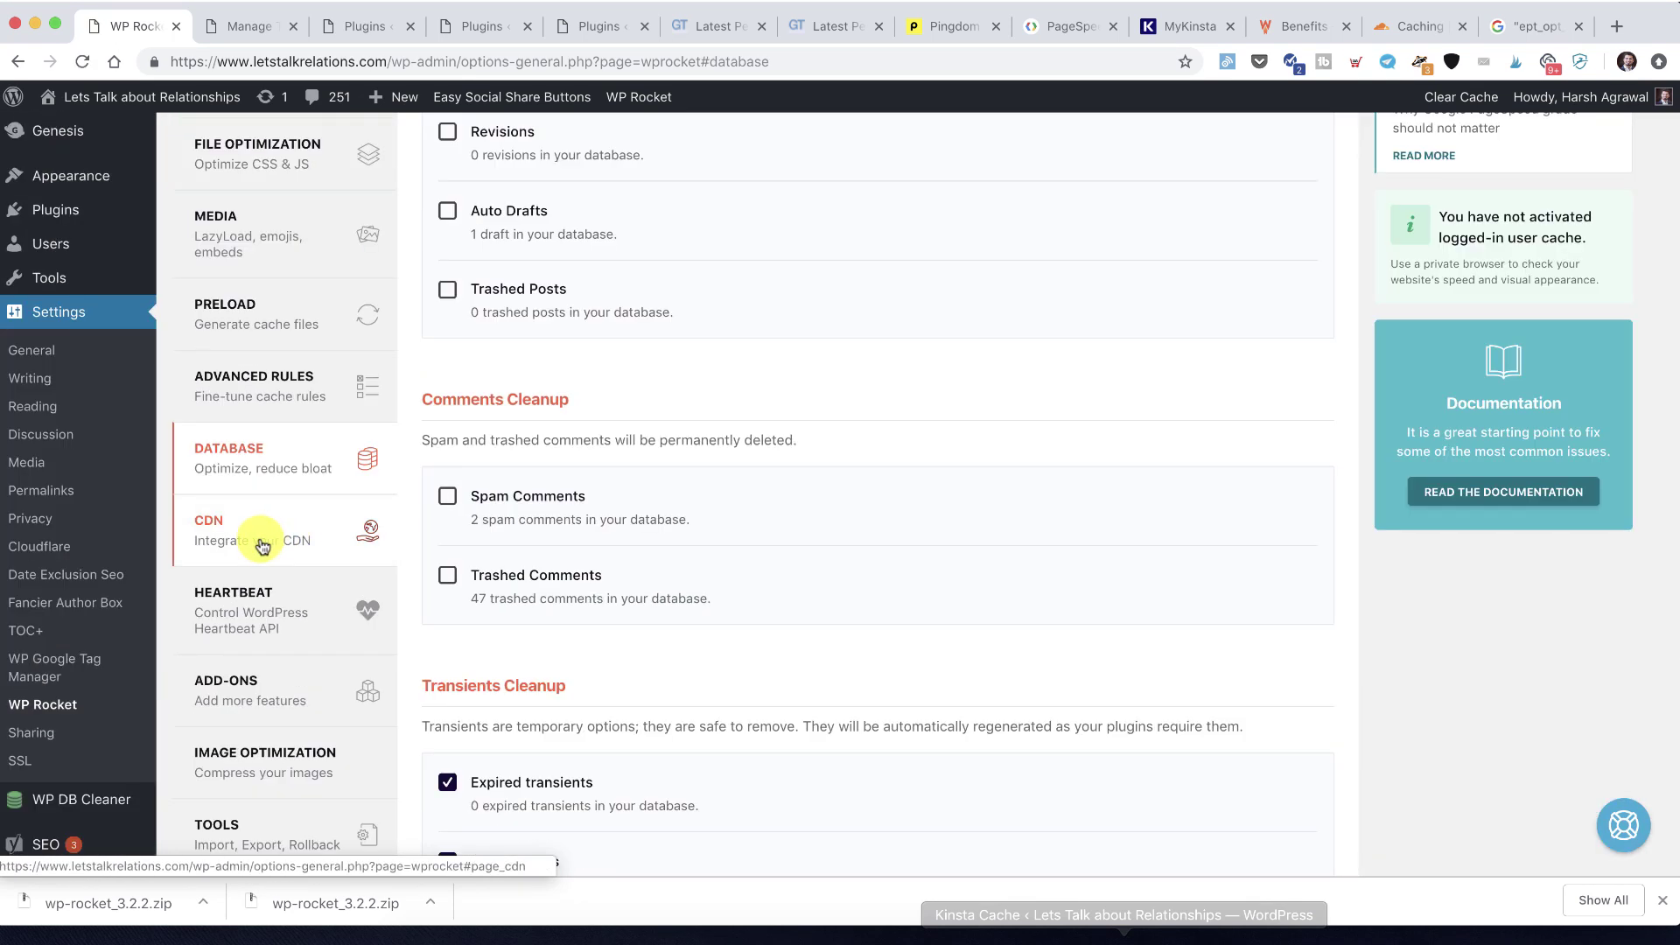
click(263, 547)
scroll(535, 336, down, 2)
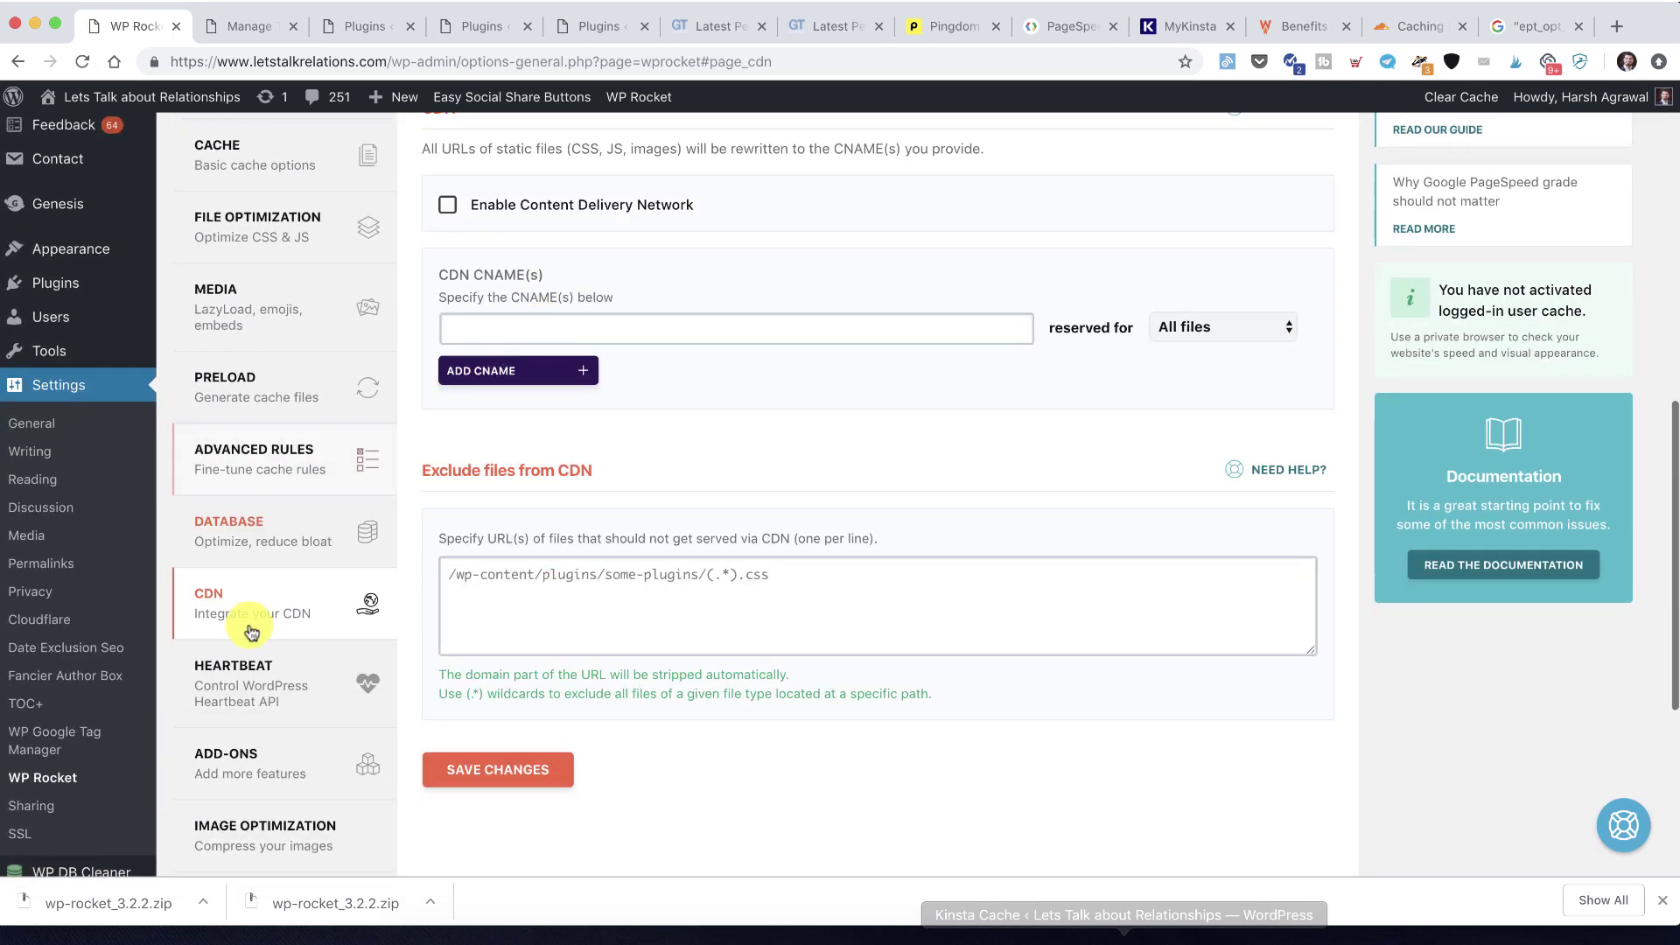
scroll(288, 621, down, 2)
click(345, 608)
scroll(569, 350, down, 1)
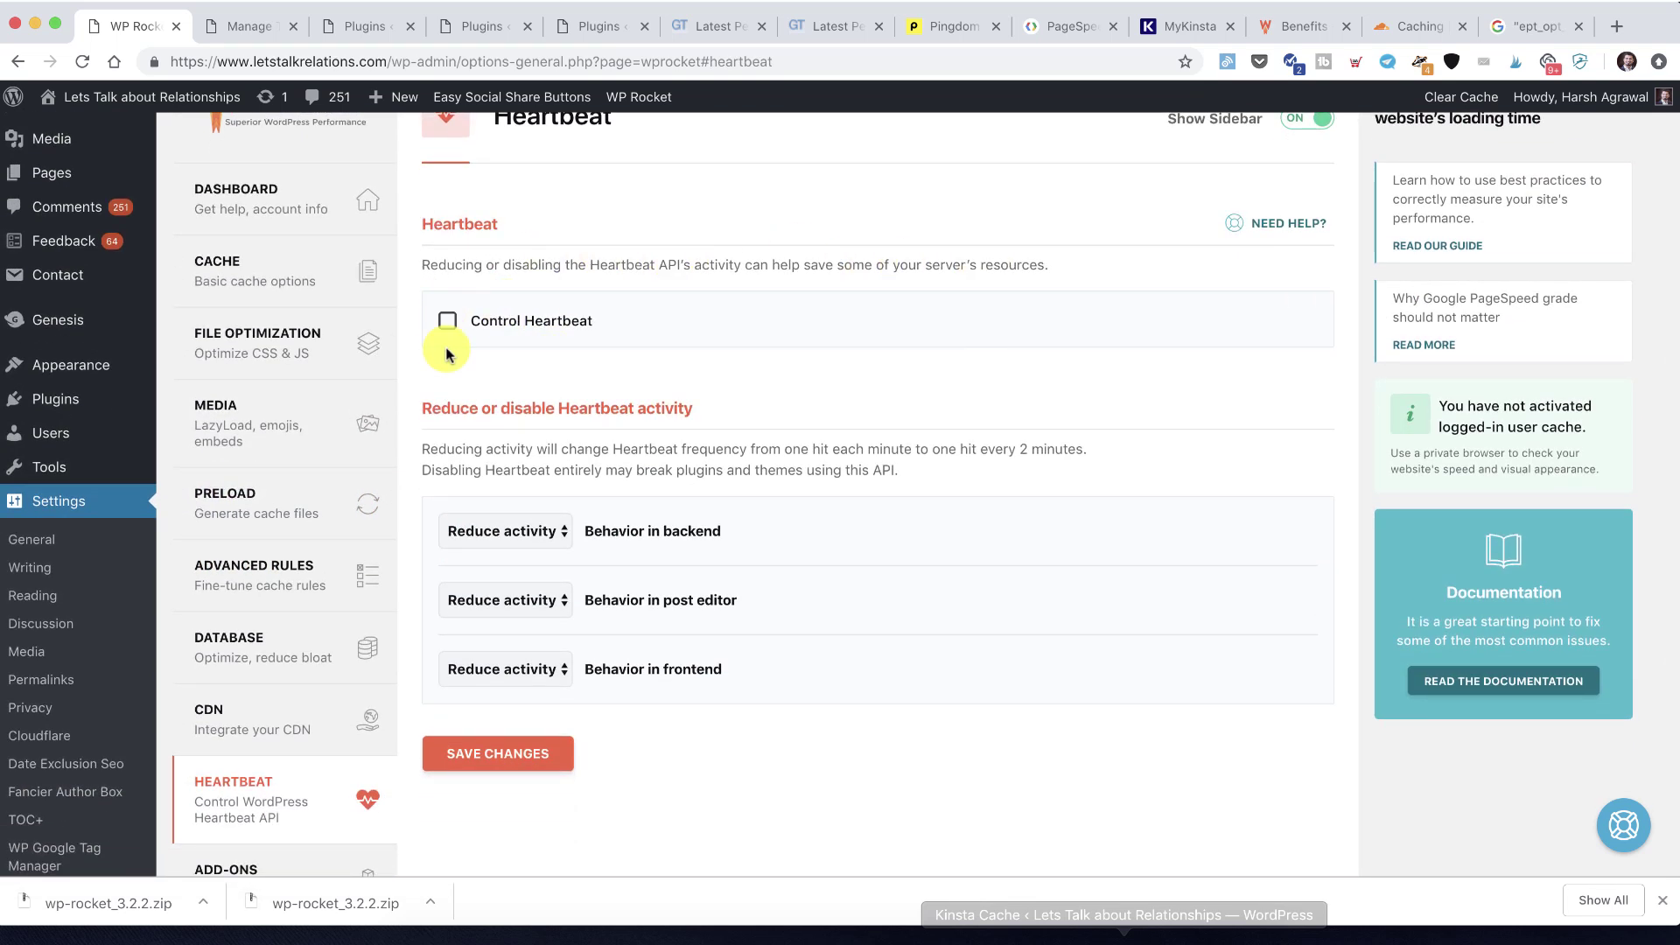
scroll(438, 354, down, 3)
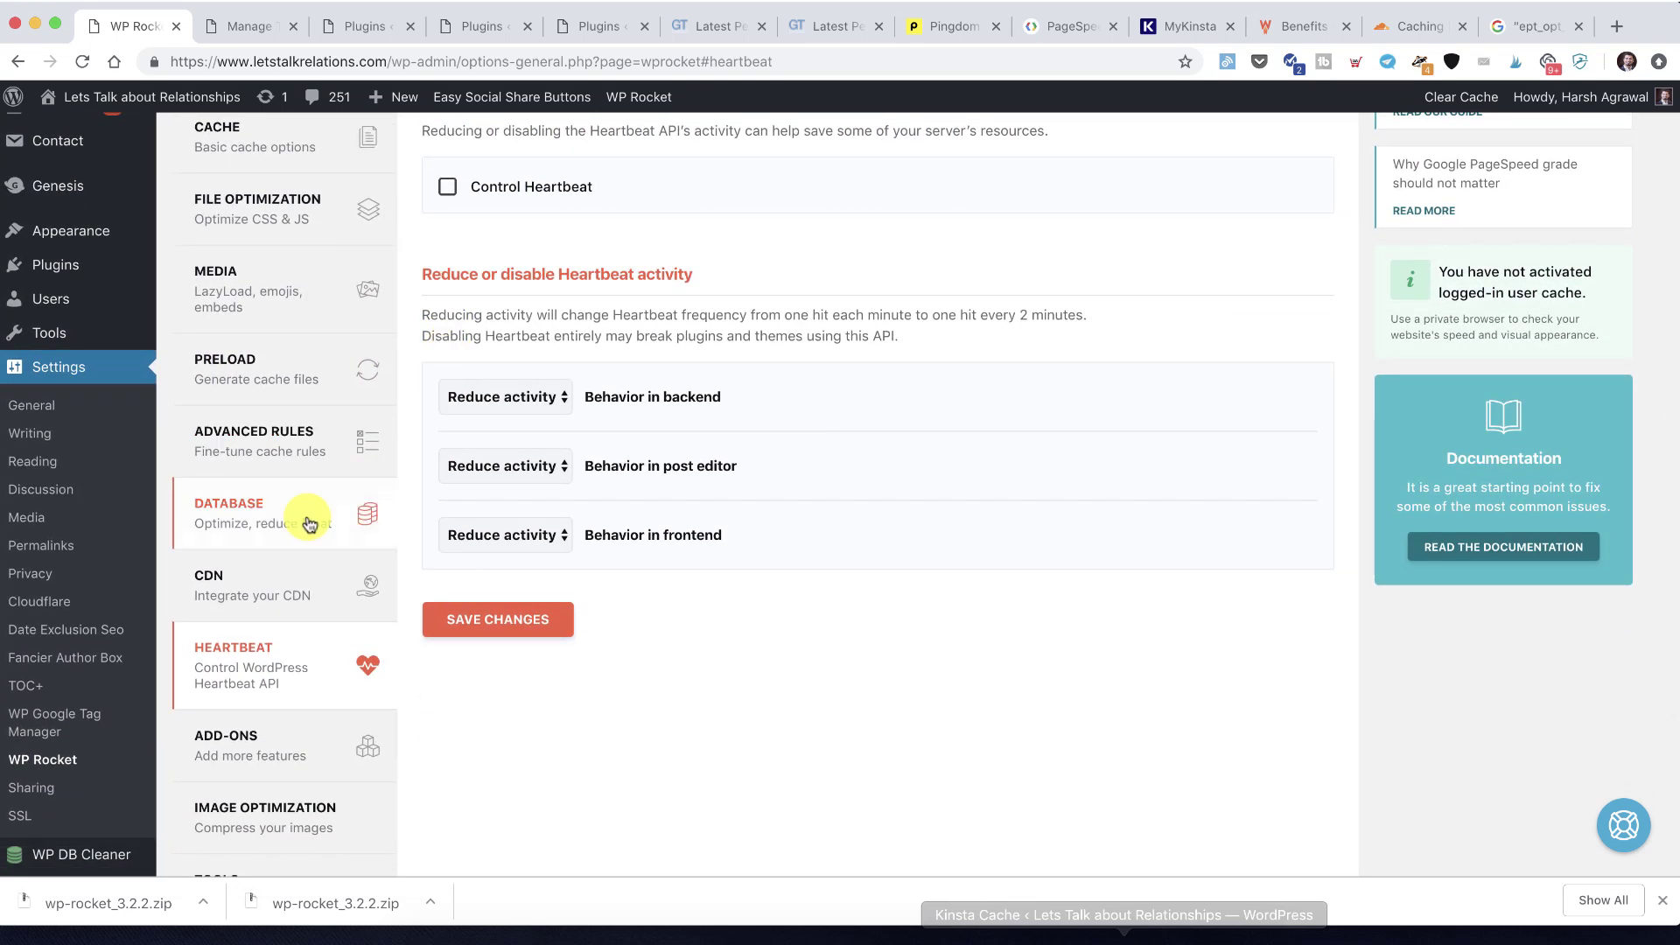
scroll(309, 523, down, 2)
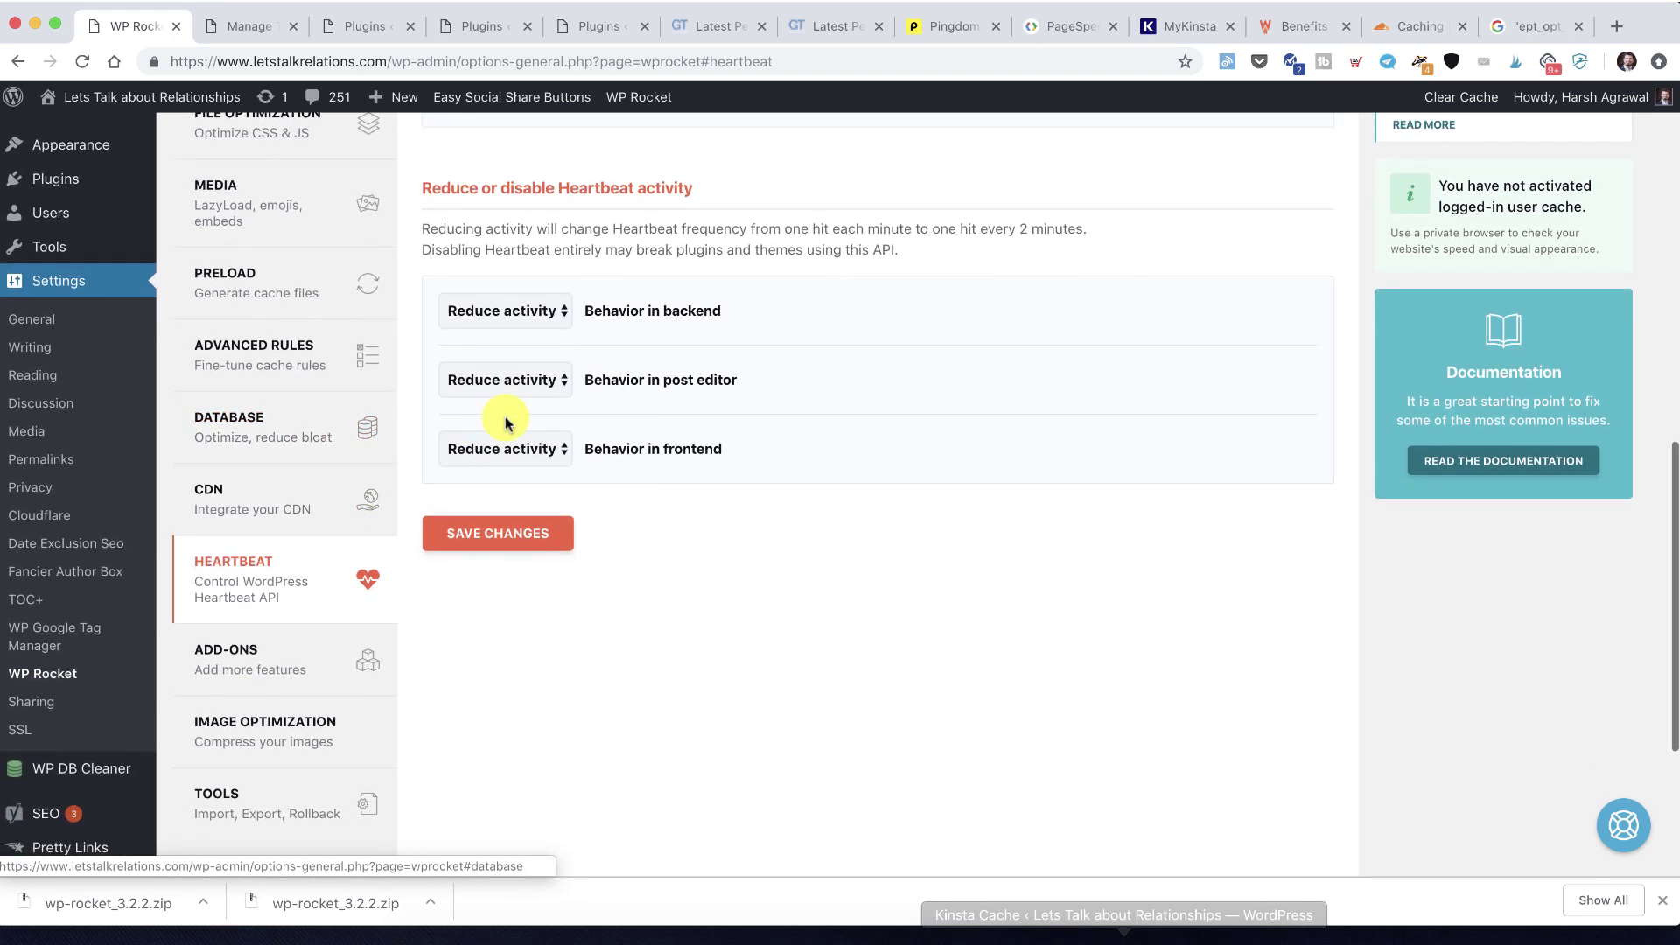
Look through WP Rocket's available add-ons, its Image Optimization page and its dashboard
click(289, 655)
scroll(286, 665, down, 3)
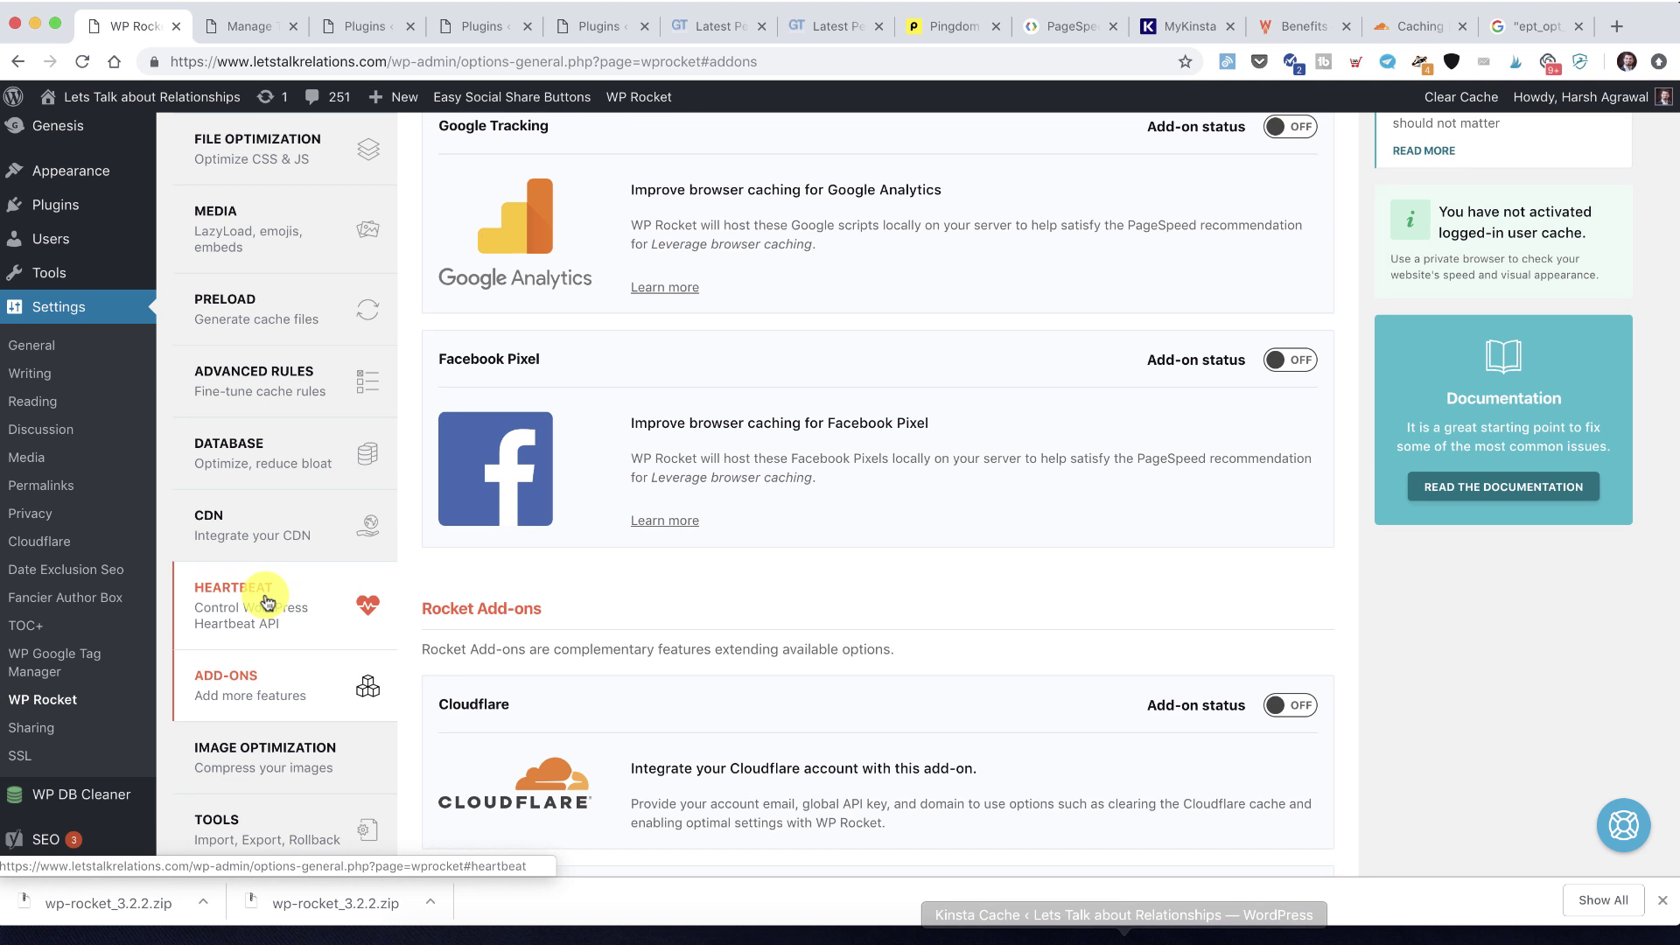
scroll(267, 602, up, 1)
scroll(262, 600, down, 5)
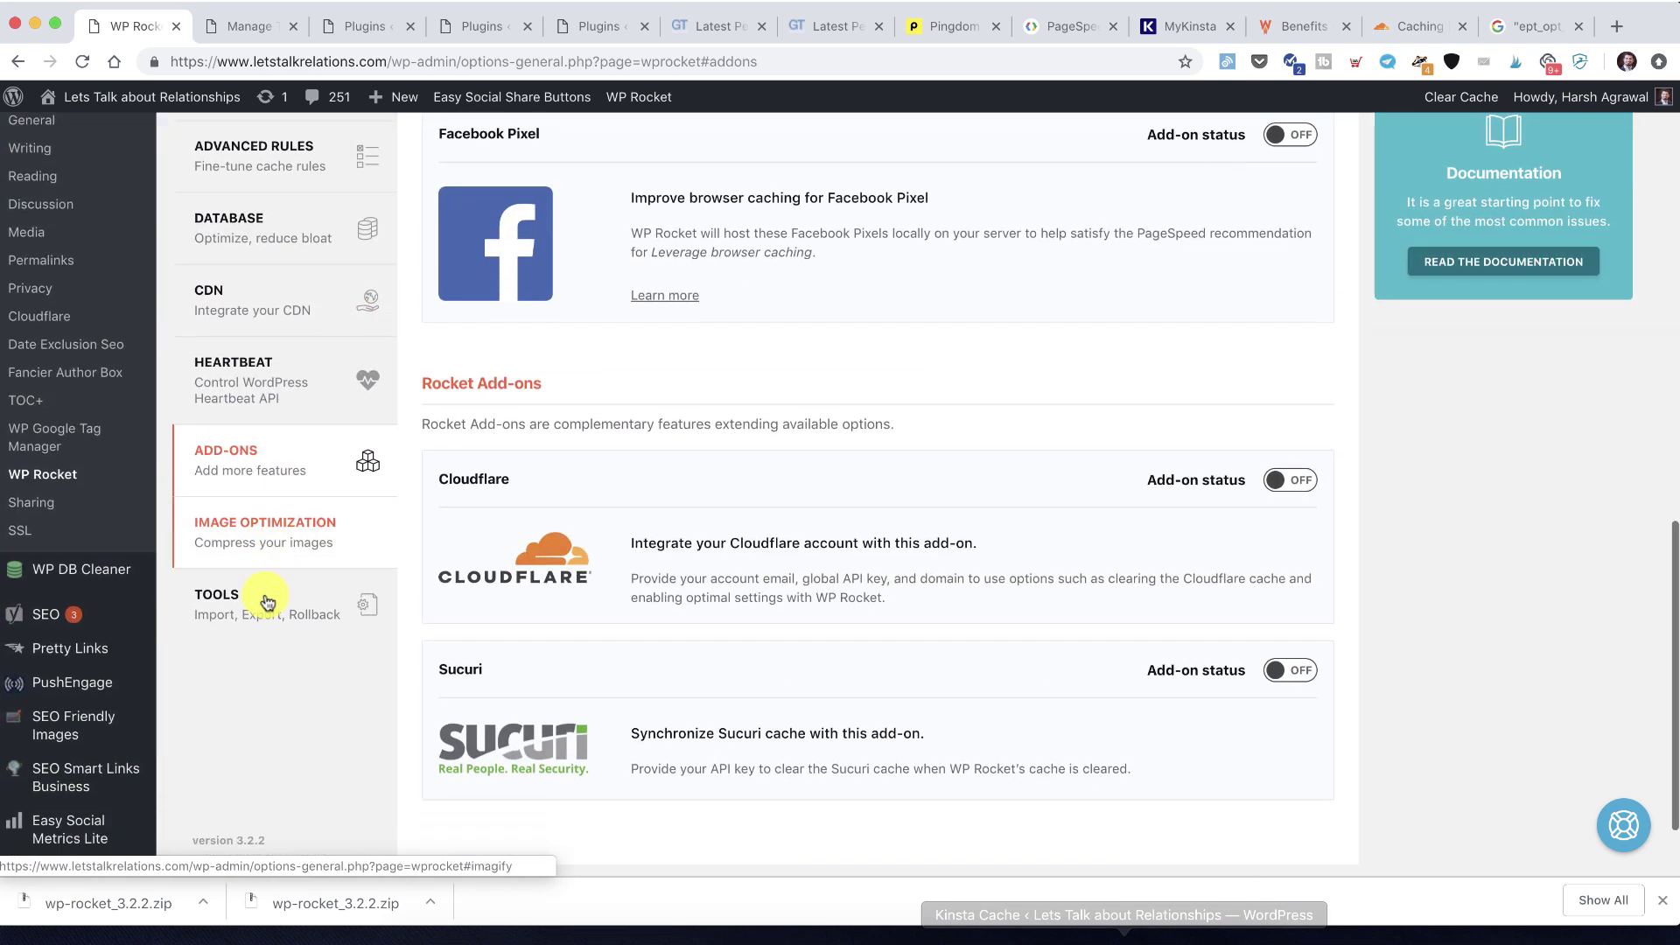
click(280, 560)
click(288, 293)
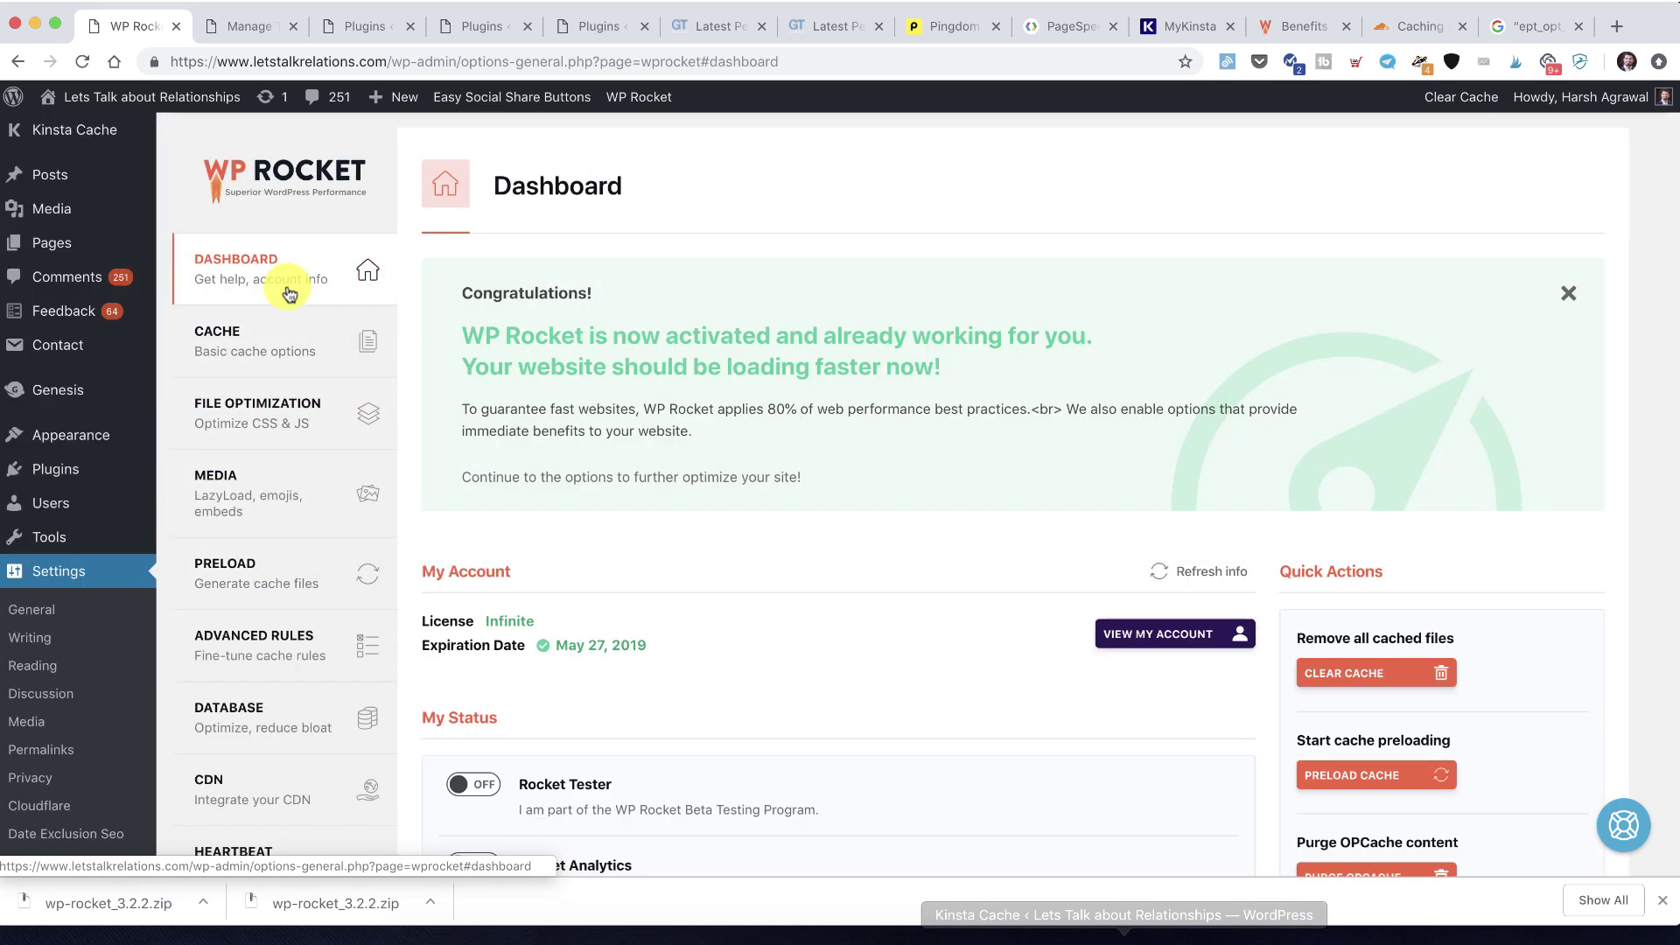
scroll(511, 214, down, 5)
scroll(513, 318, up, 5)
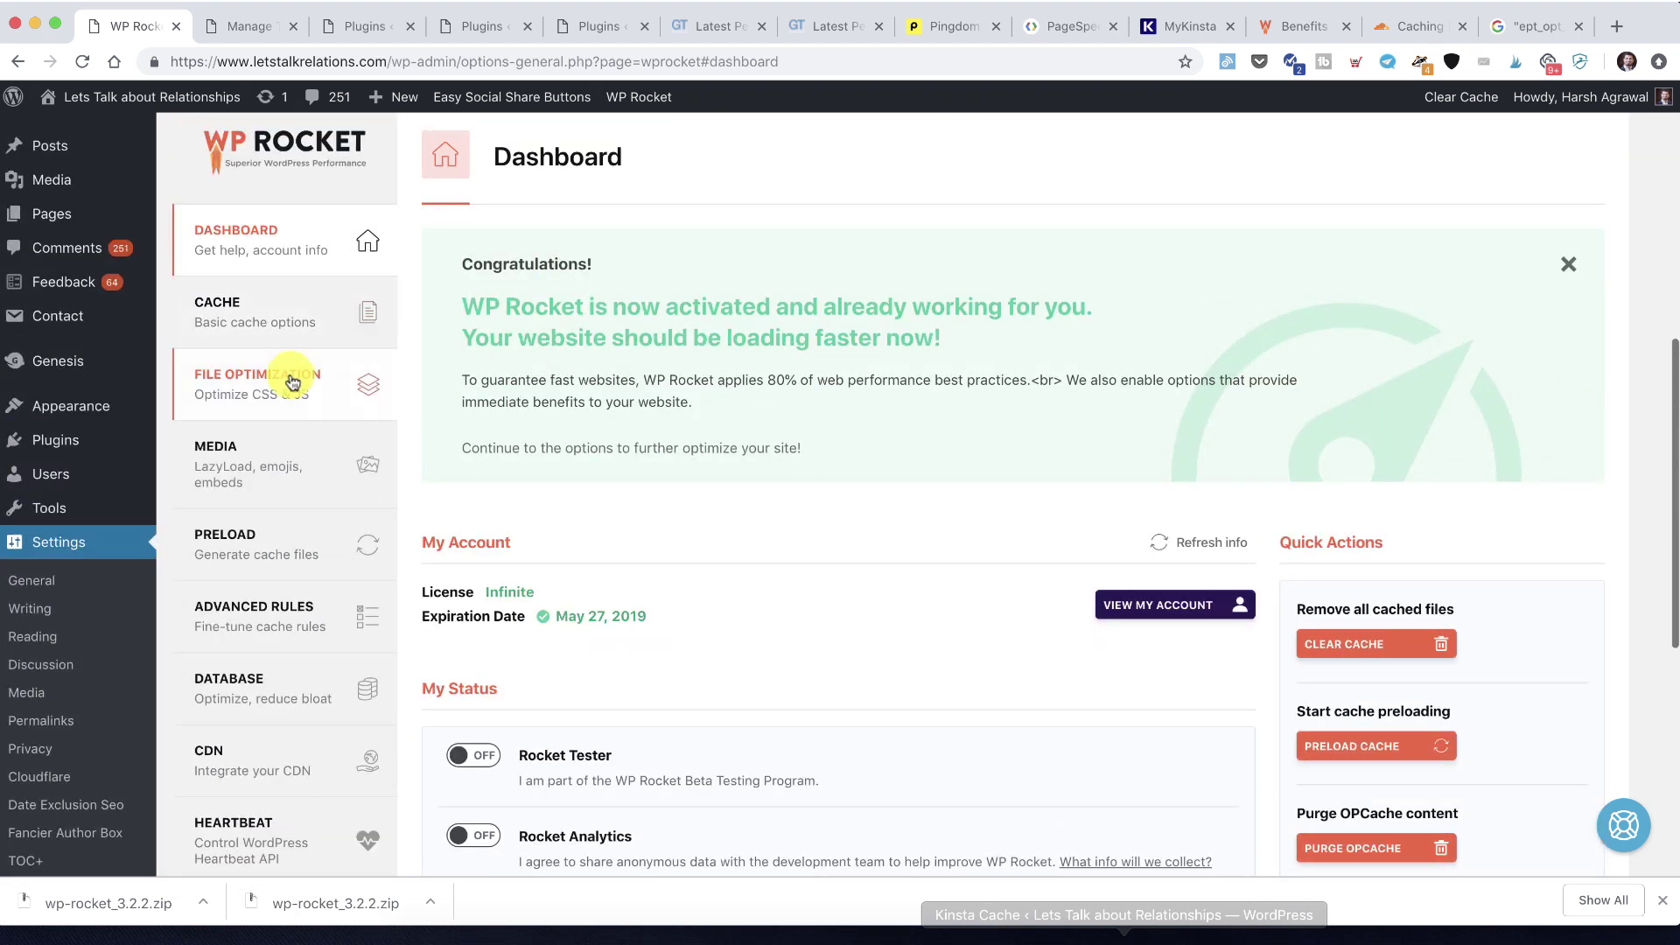
Return to WP Rocket's File Optimization settings and open the site's home page in a new tab to inspect its post list
click(270, 381)
mouse_move(61, 96)
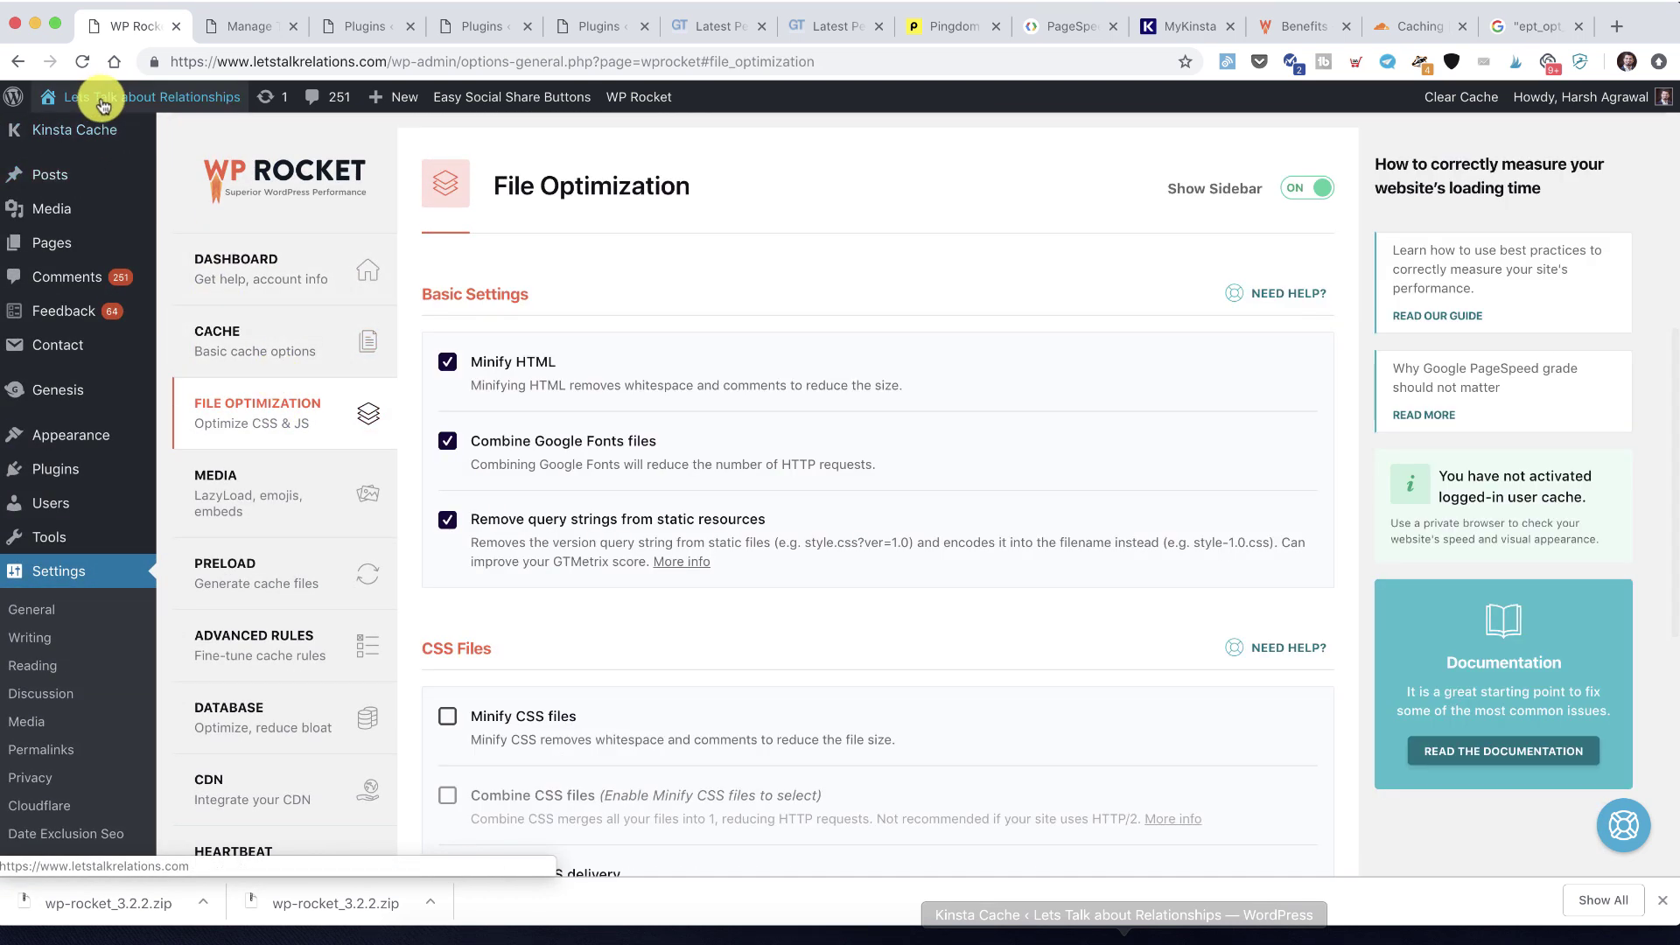
super+click(103, 129)
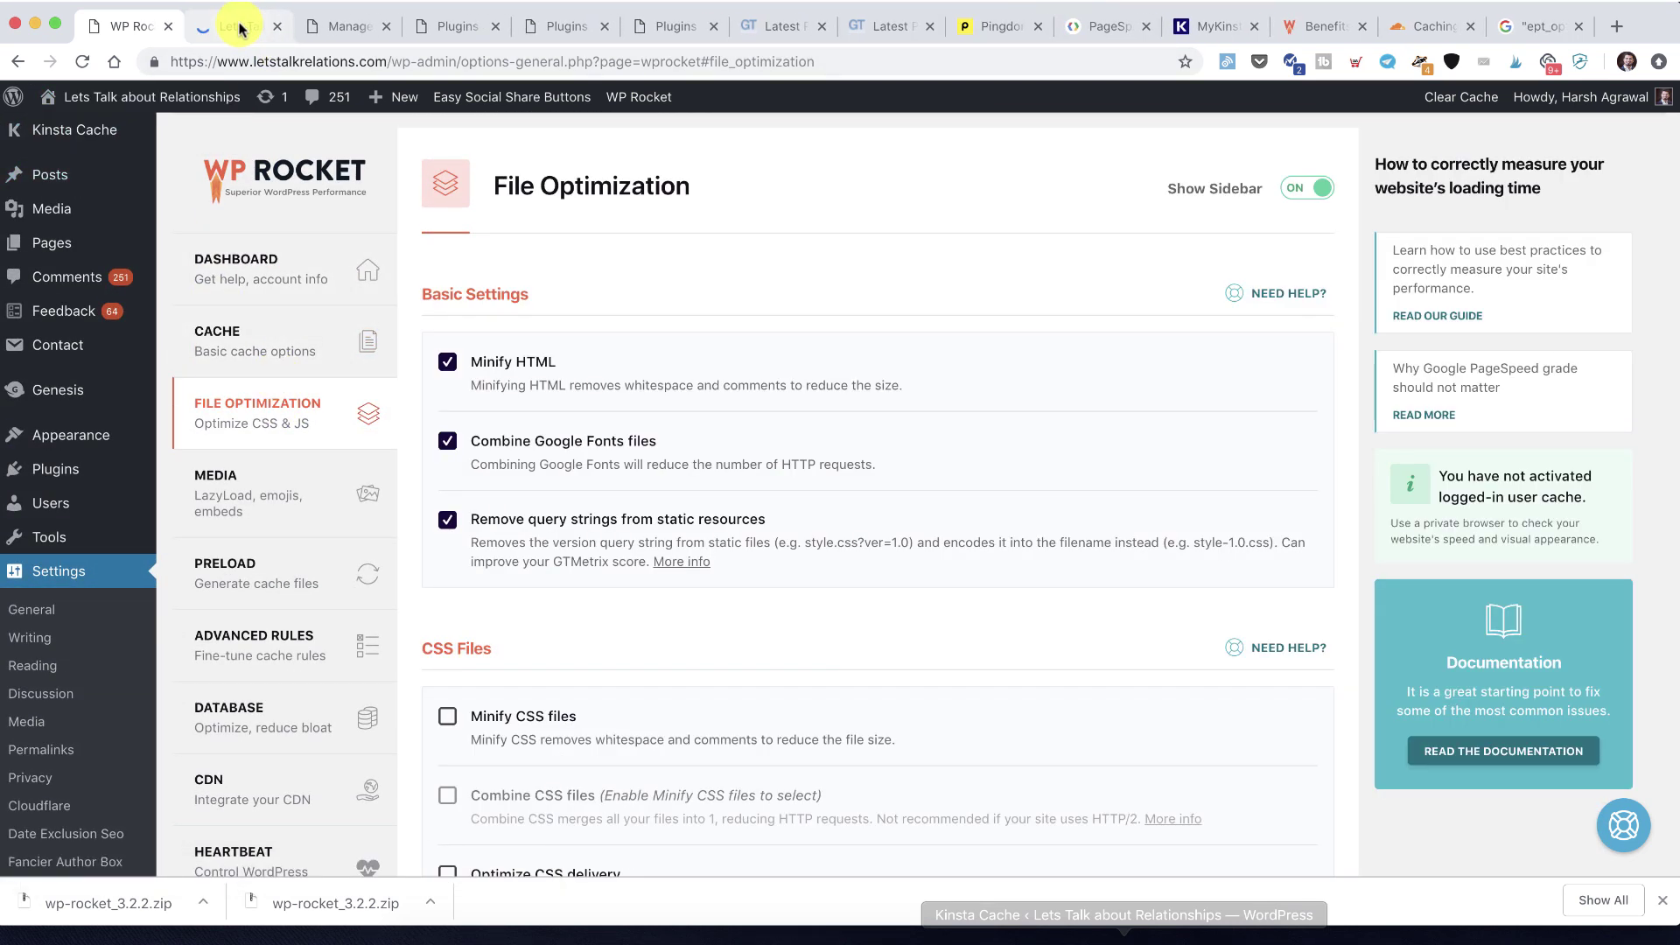
click(241, 29)
scroll(459, 329, down, 10)
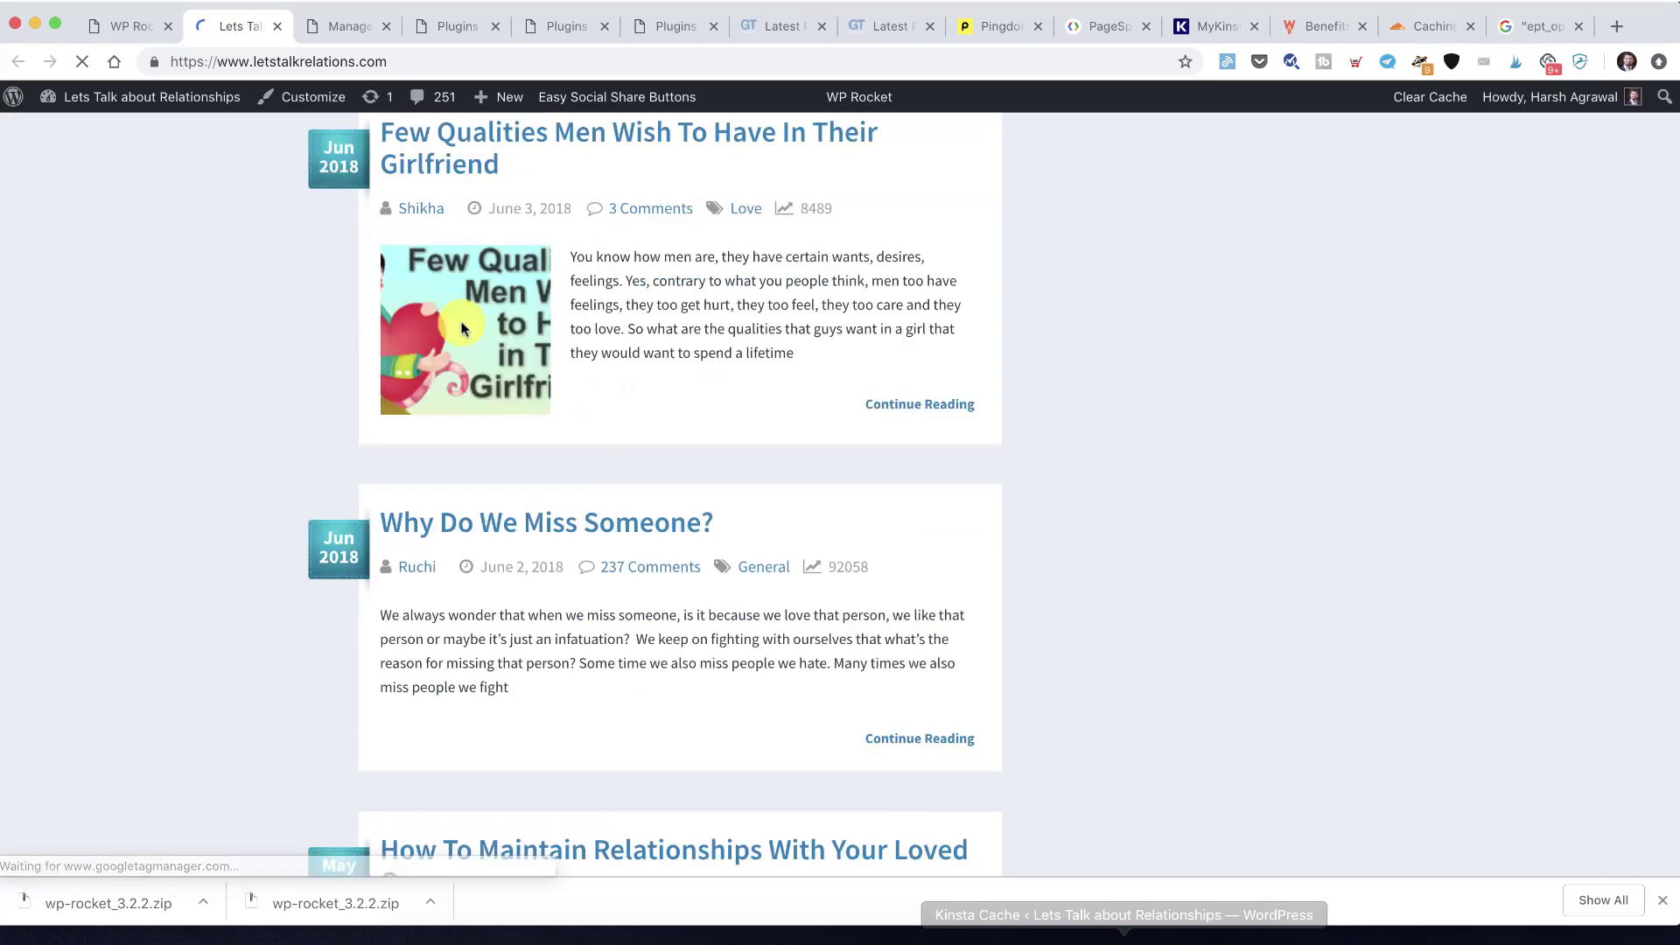
scroll(462, 329, up, 10)
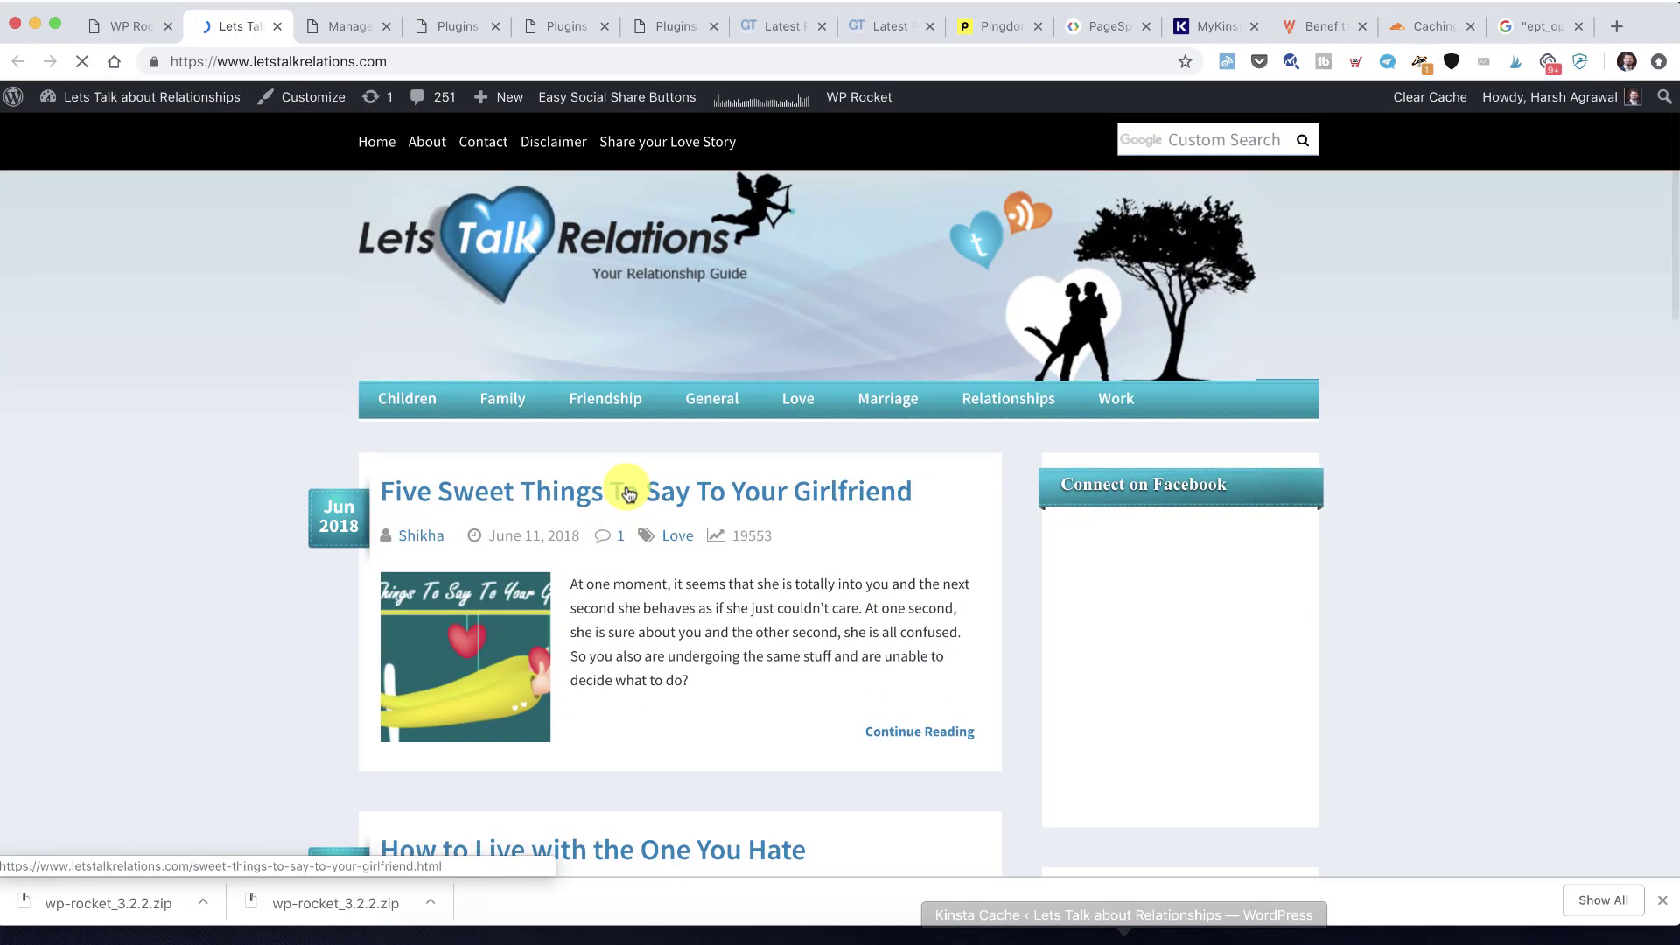
Open the article "Five Sweet Things To Say To Your Girlfriend" and disable Privacy Badger for this site
click(628, 494)
click(1419, 62)
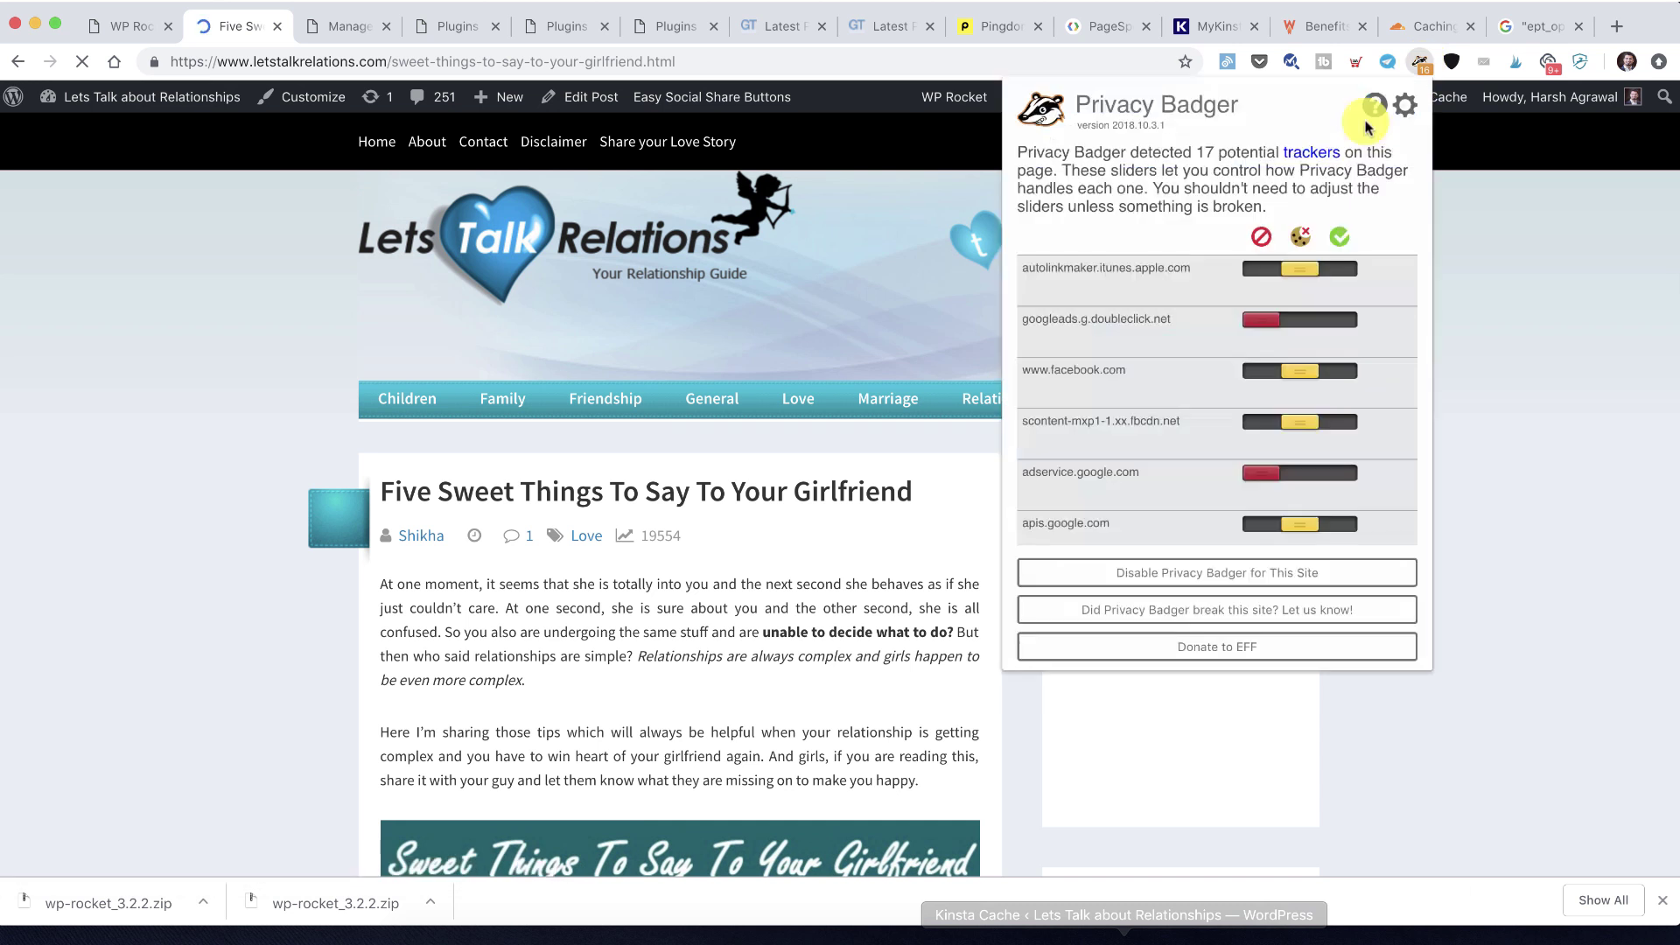
click(1138, 573)
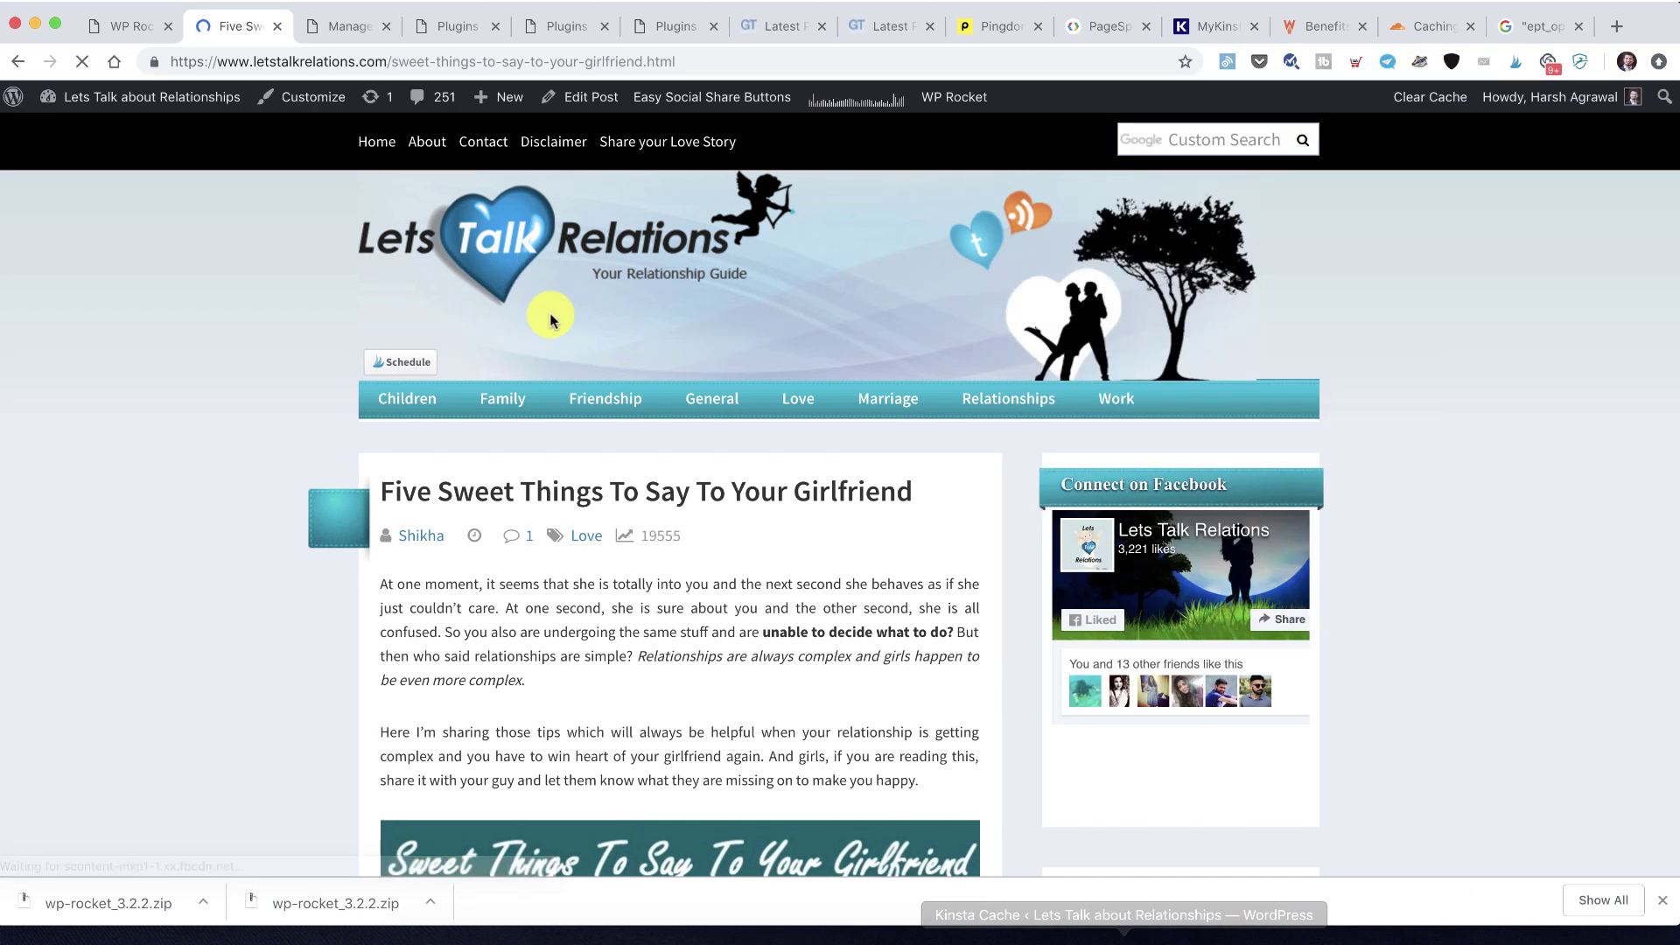
Check how the article's content and images load, and go on to the article about approaching women at a party
scroll(550, 320, down, 20)
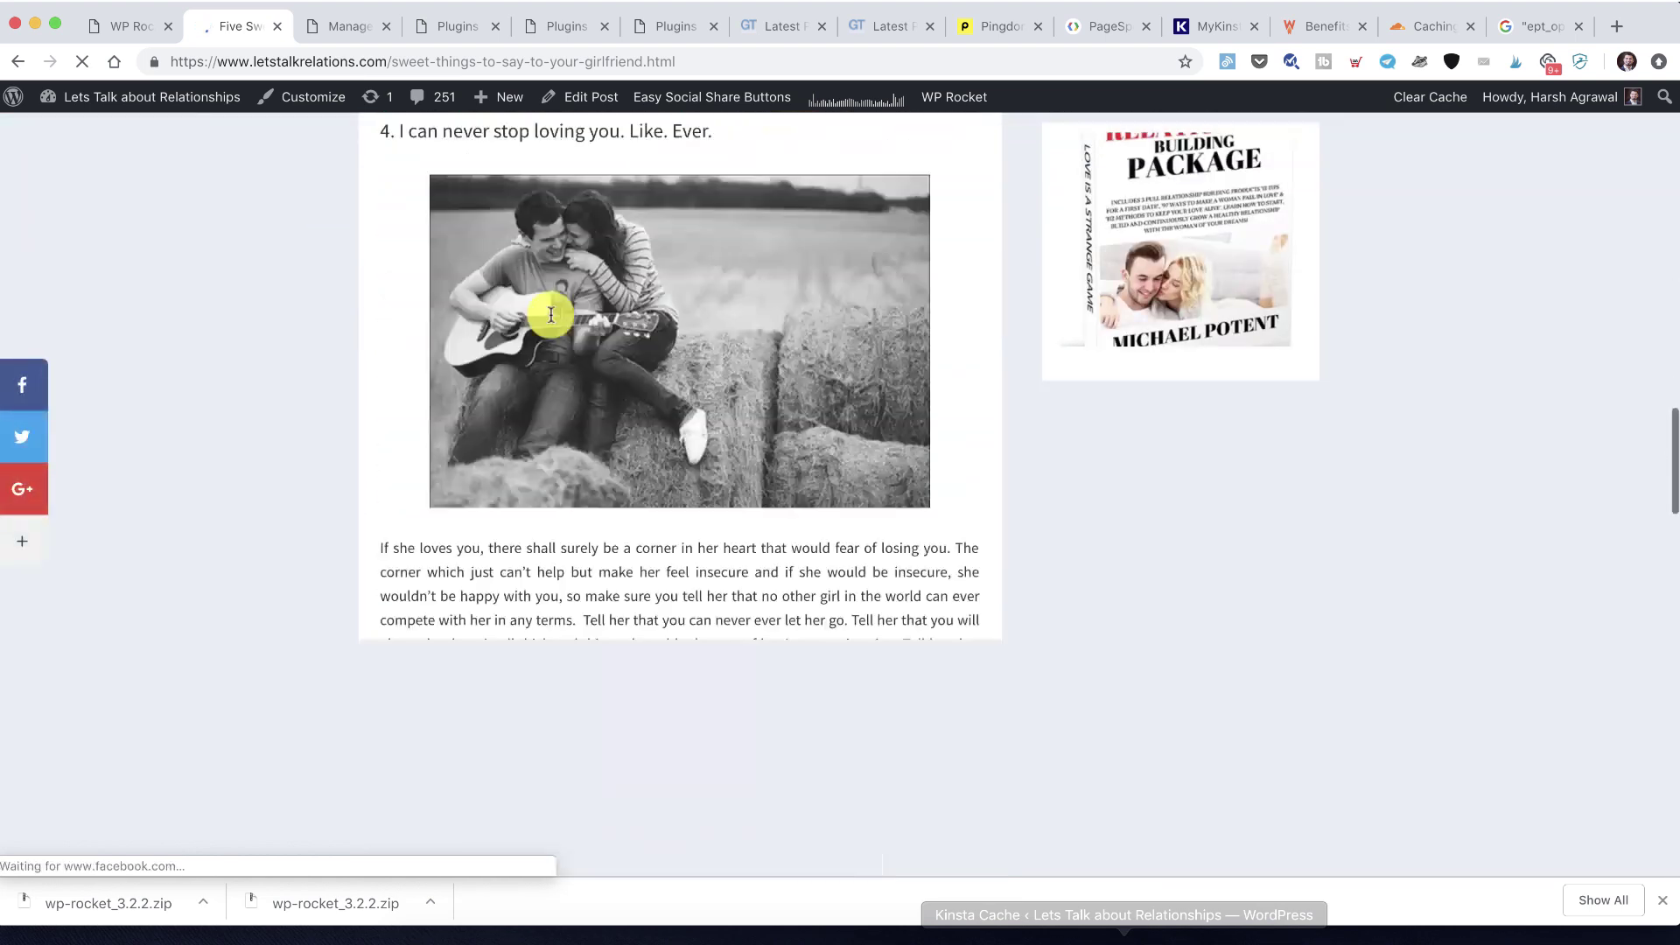
scroll(550, 320, down, 3)
scroll(588, 407, down, 2)
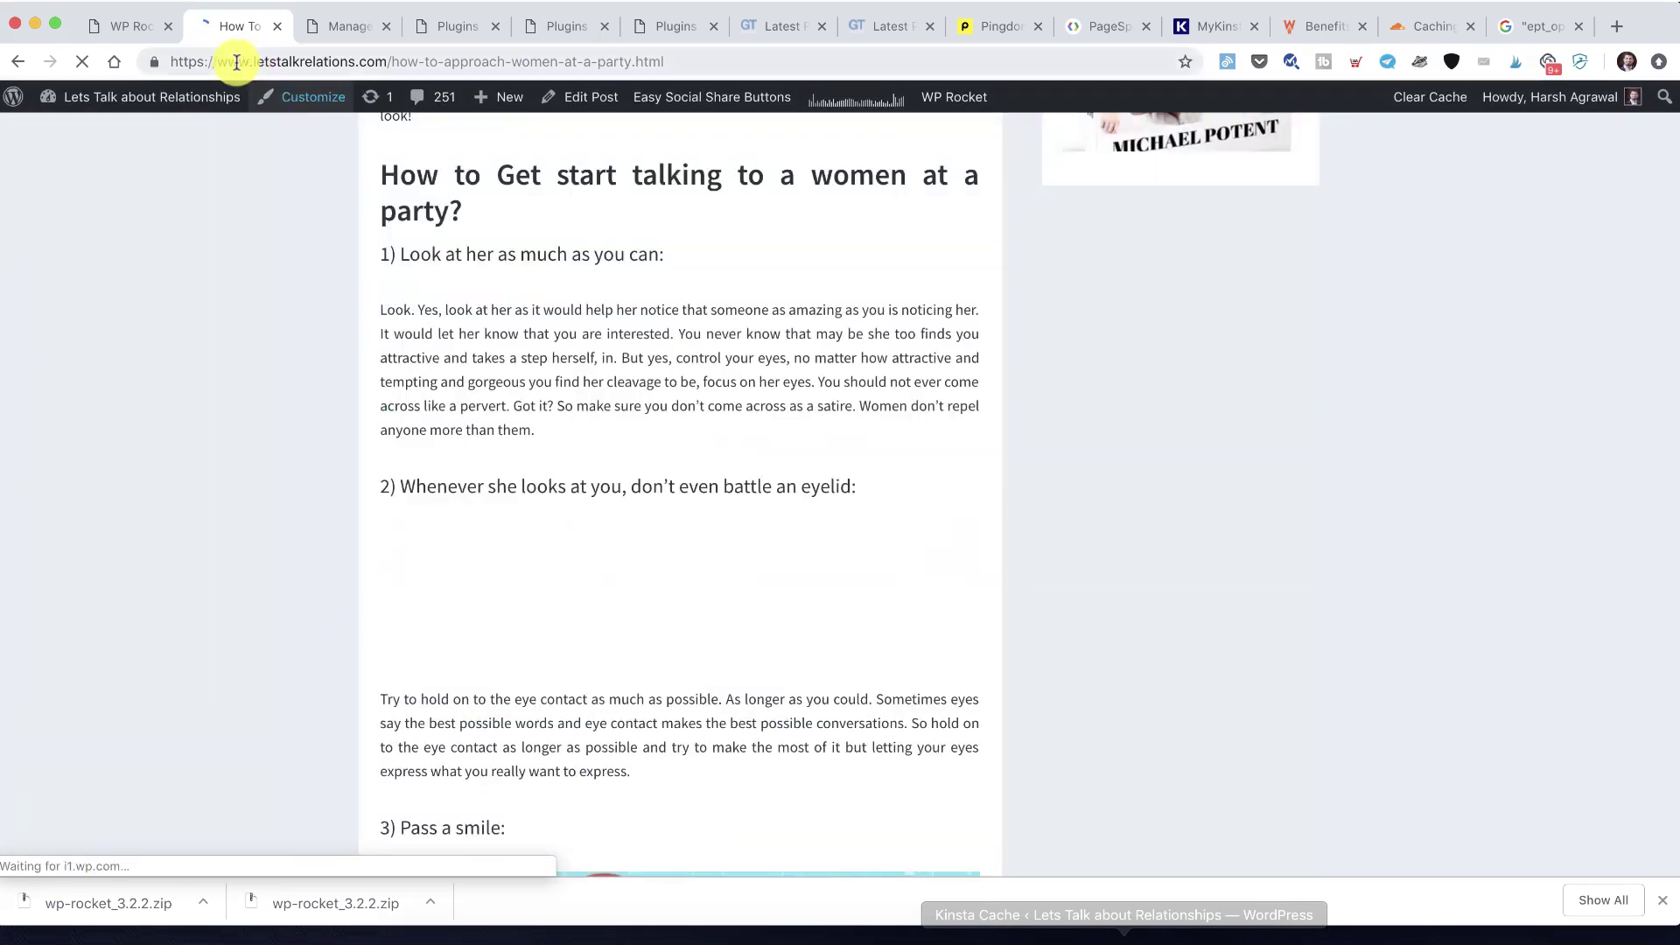
Activate Minify CSS files in WP Rocket's File Optimization settings
click(131, 27)
scroll(444, 455, down, 4)
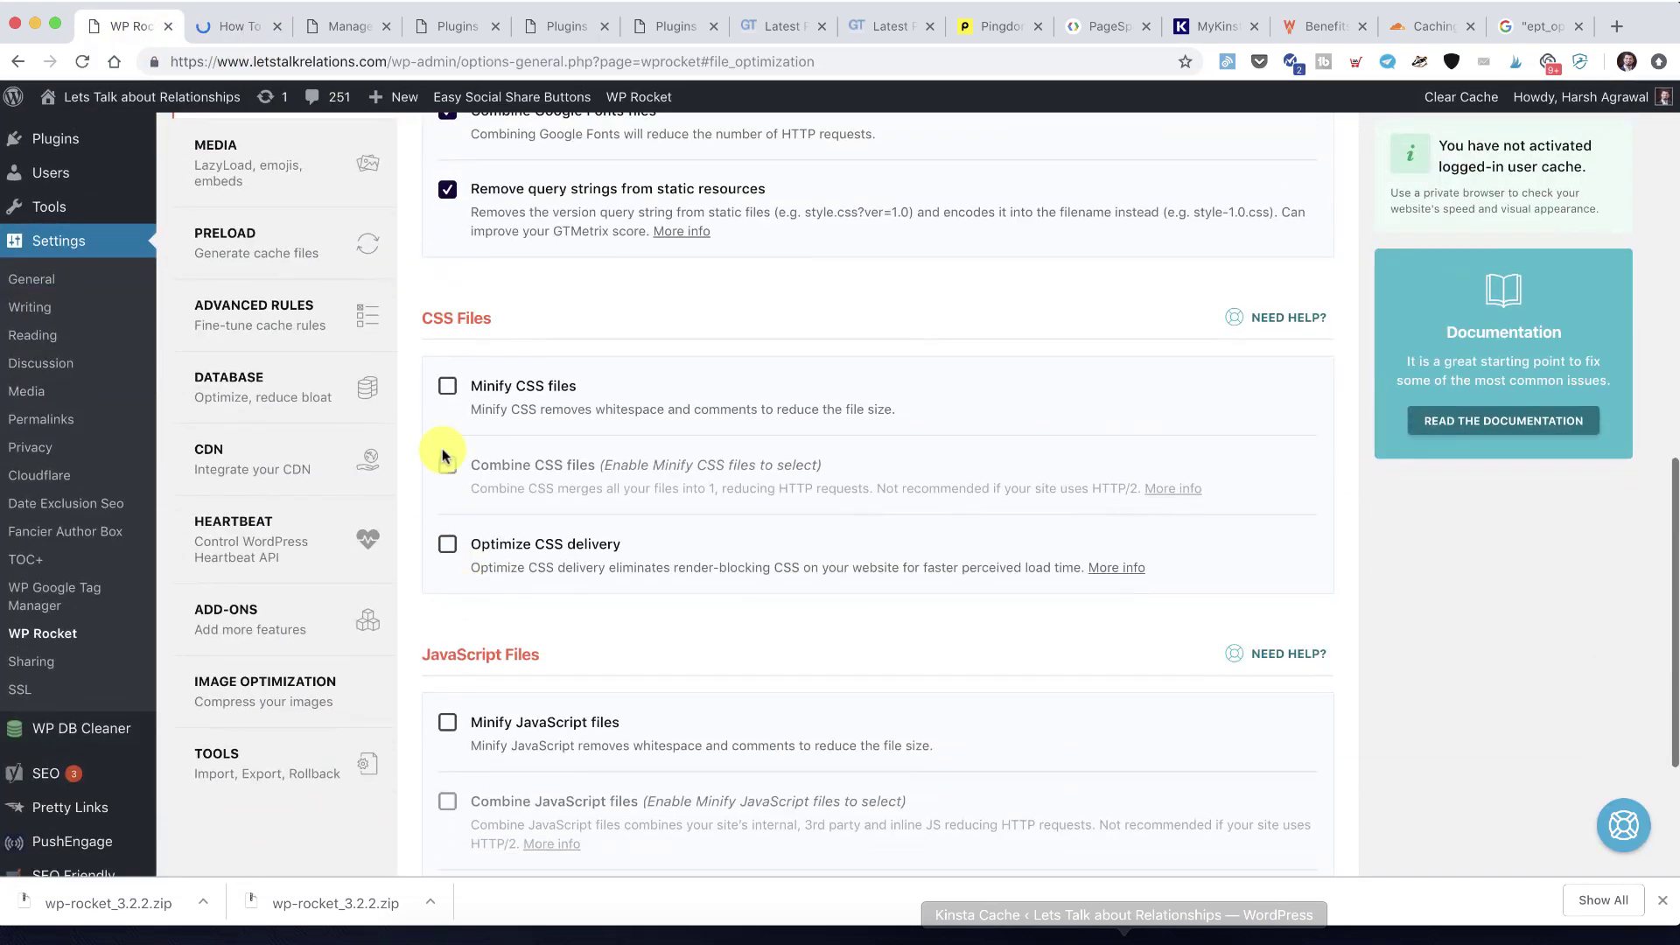
click(446, 390)
click(557, 557)
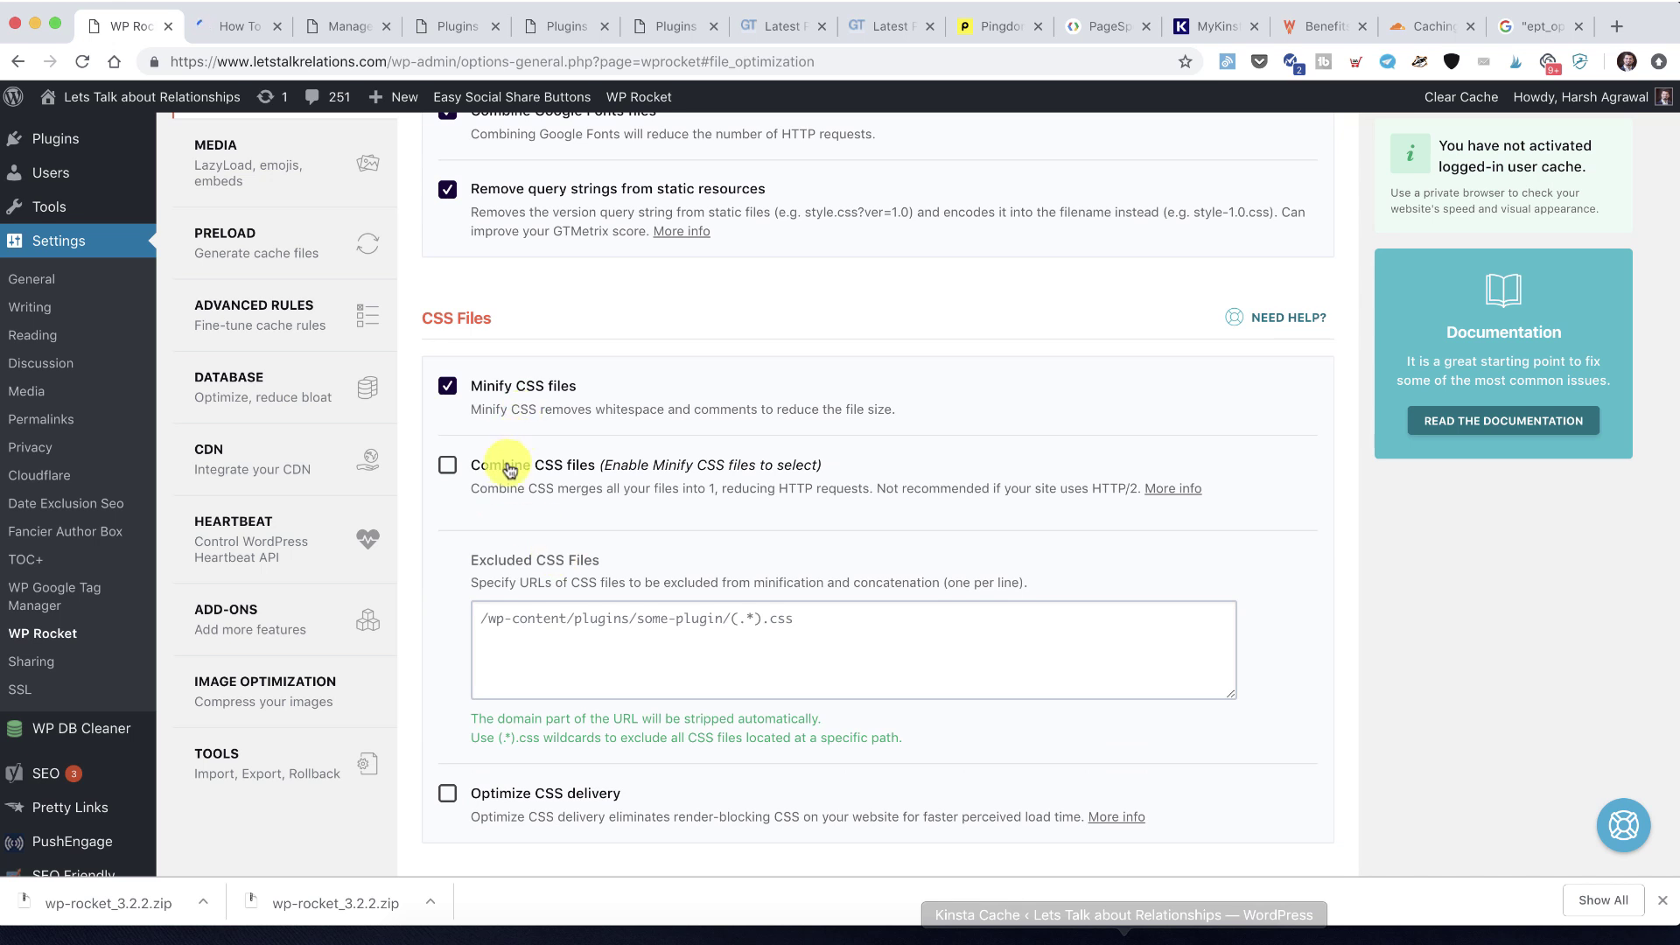
Activate Combine CSS files in the File Optimization settings and save the changes
scroll(508, 470, down, 3)
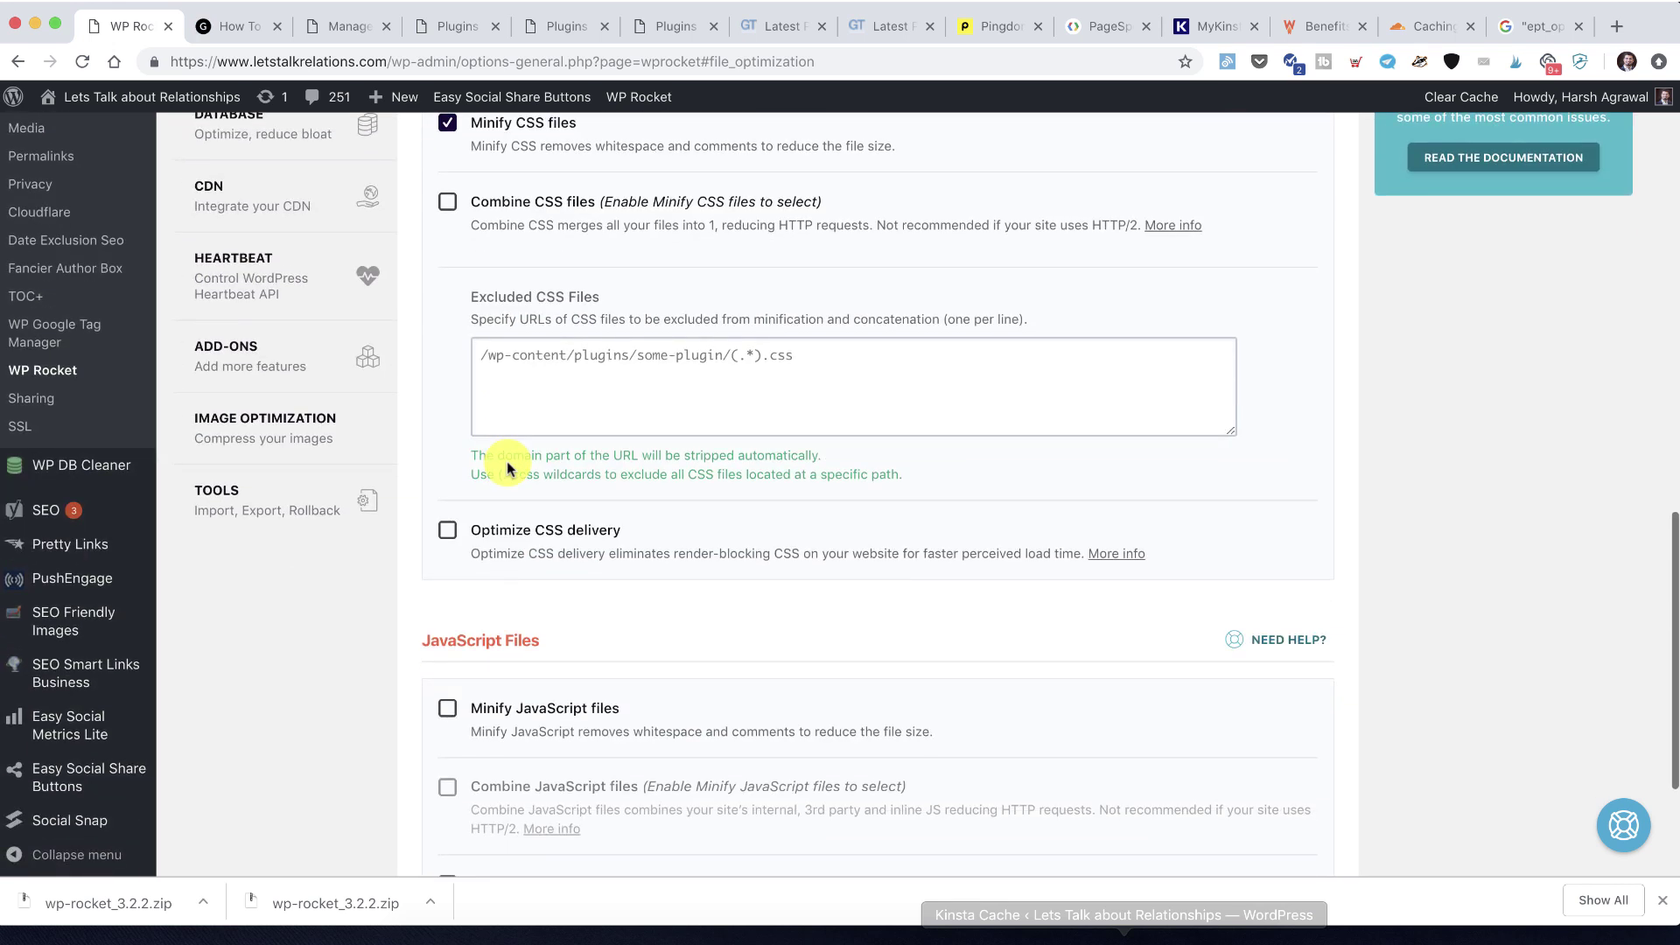
click(448, 204)
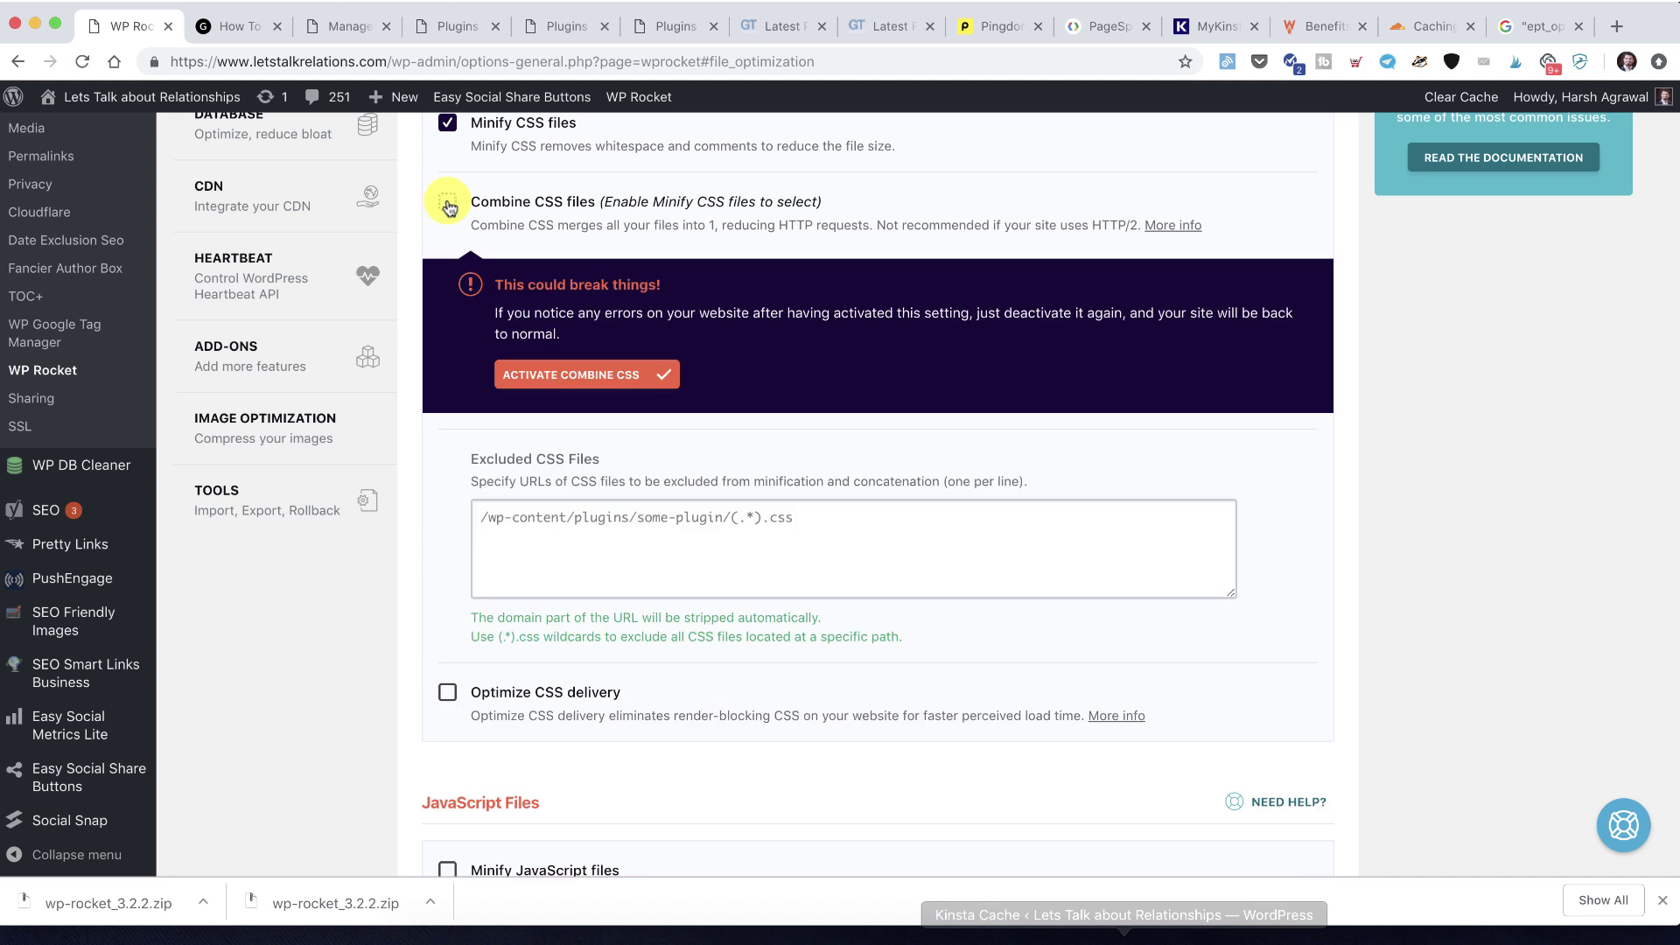
click(574, 374)
scroll(574, 364, down, 3)
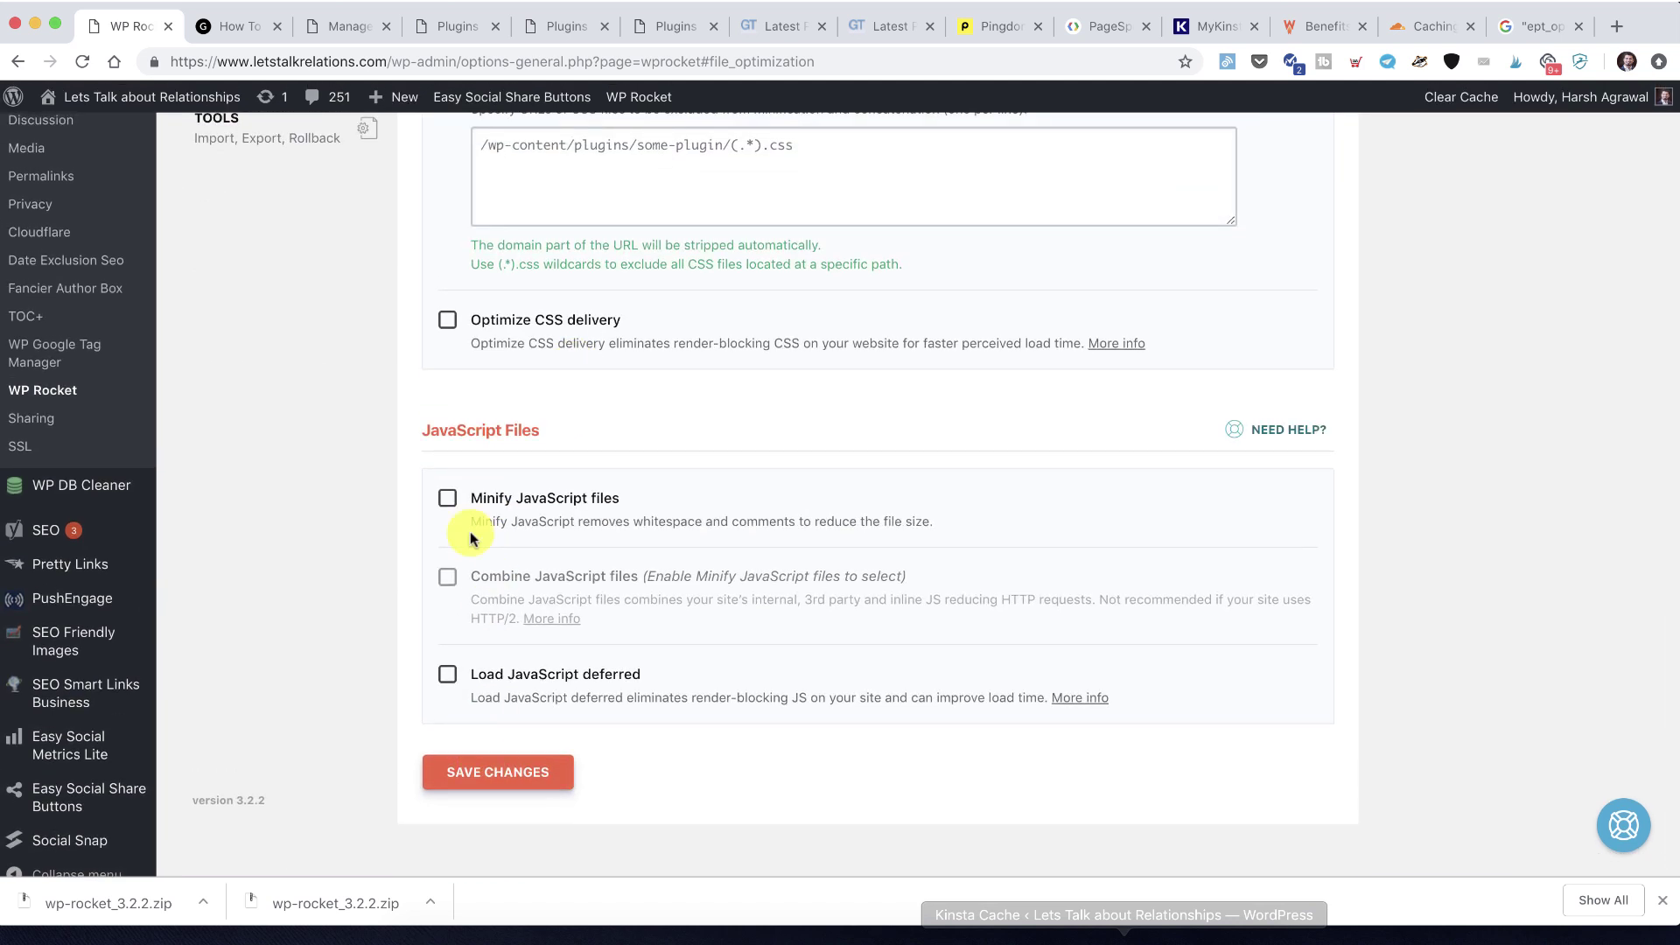
click(490, 773)
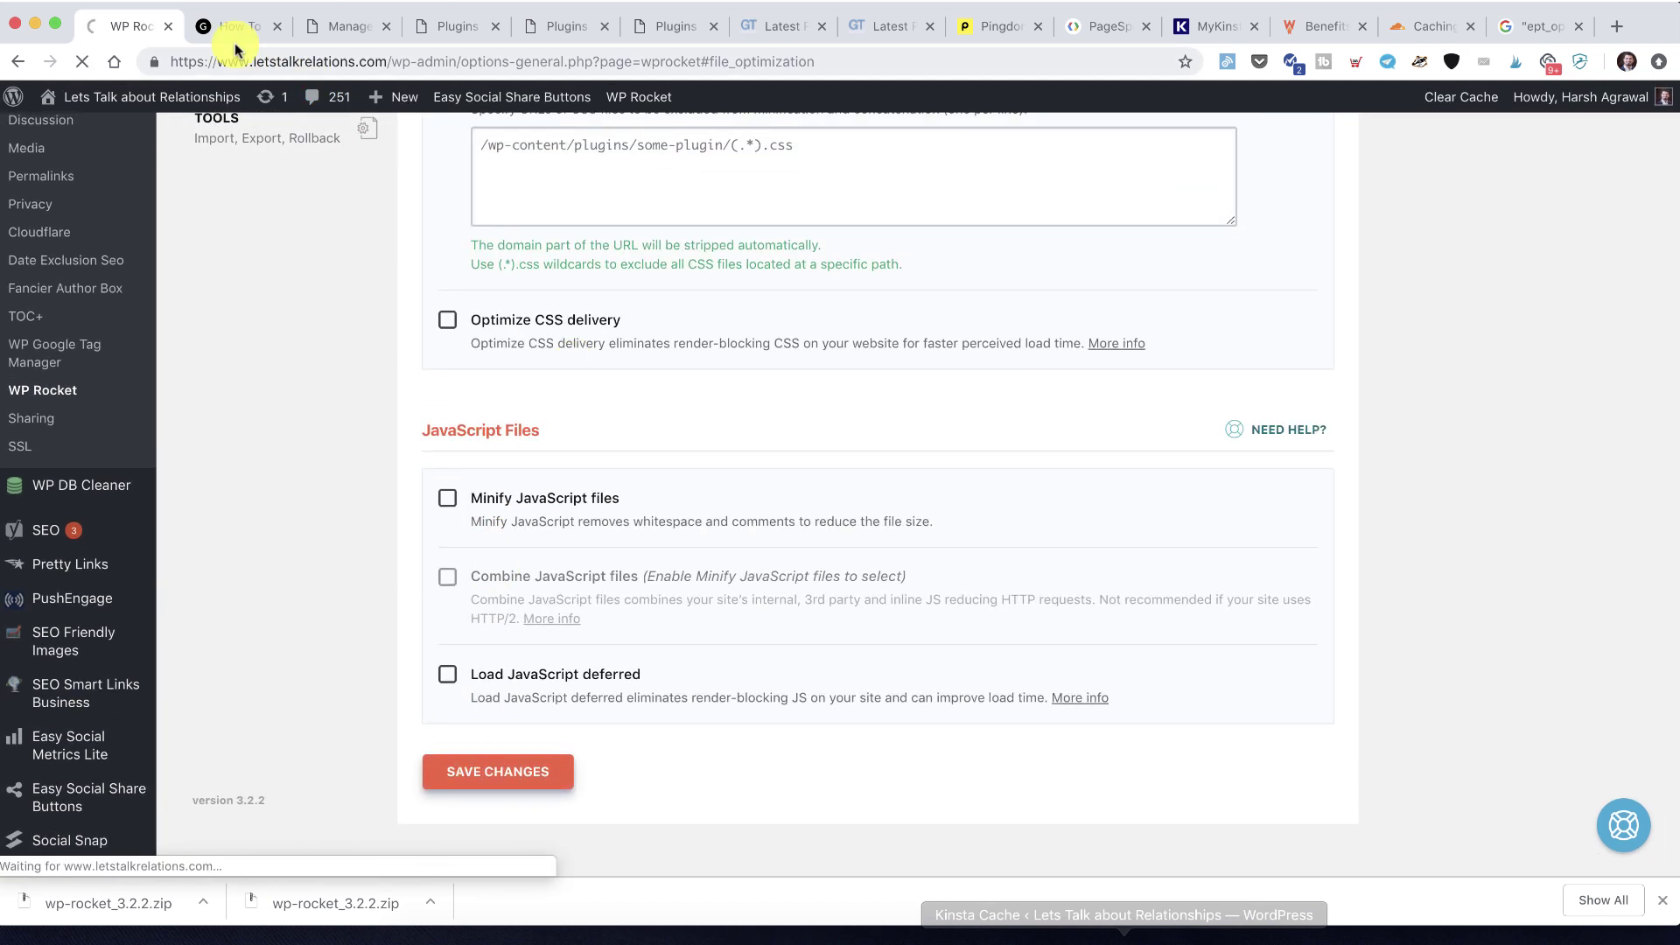
Check how the site's pages render by opening the related article "What Women Should Wear On The First Date?" and reading through it
click(252, 27)
click(439, 93)
scroll(674, 412, down, 20)
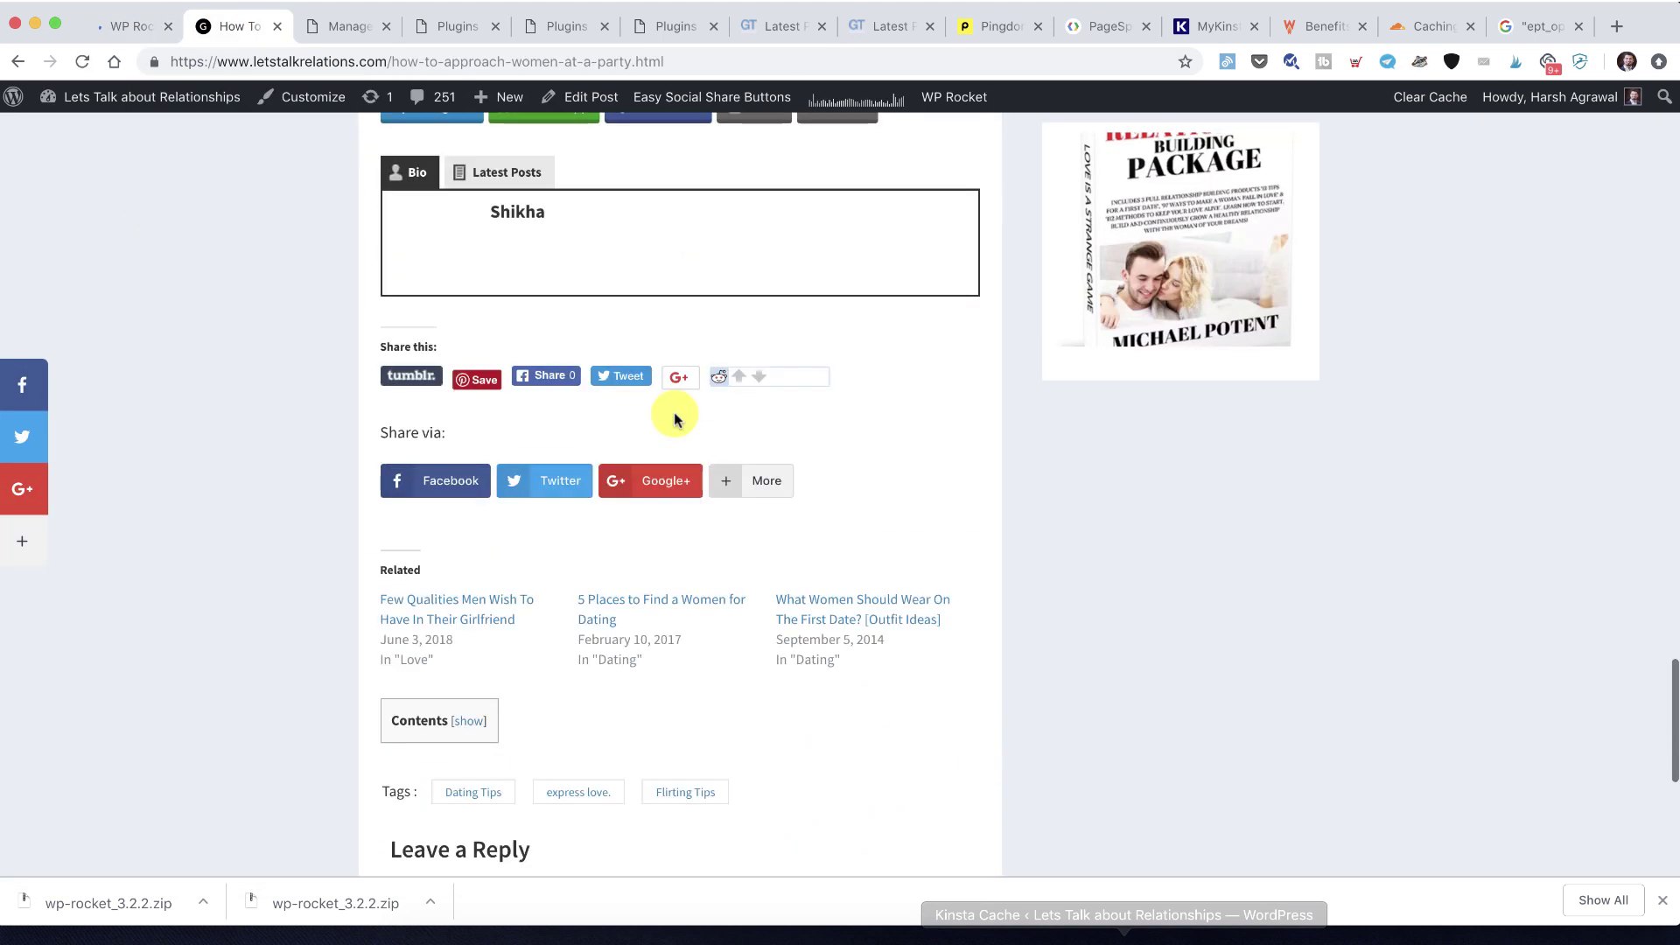
click(832, 538)
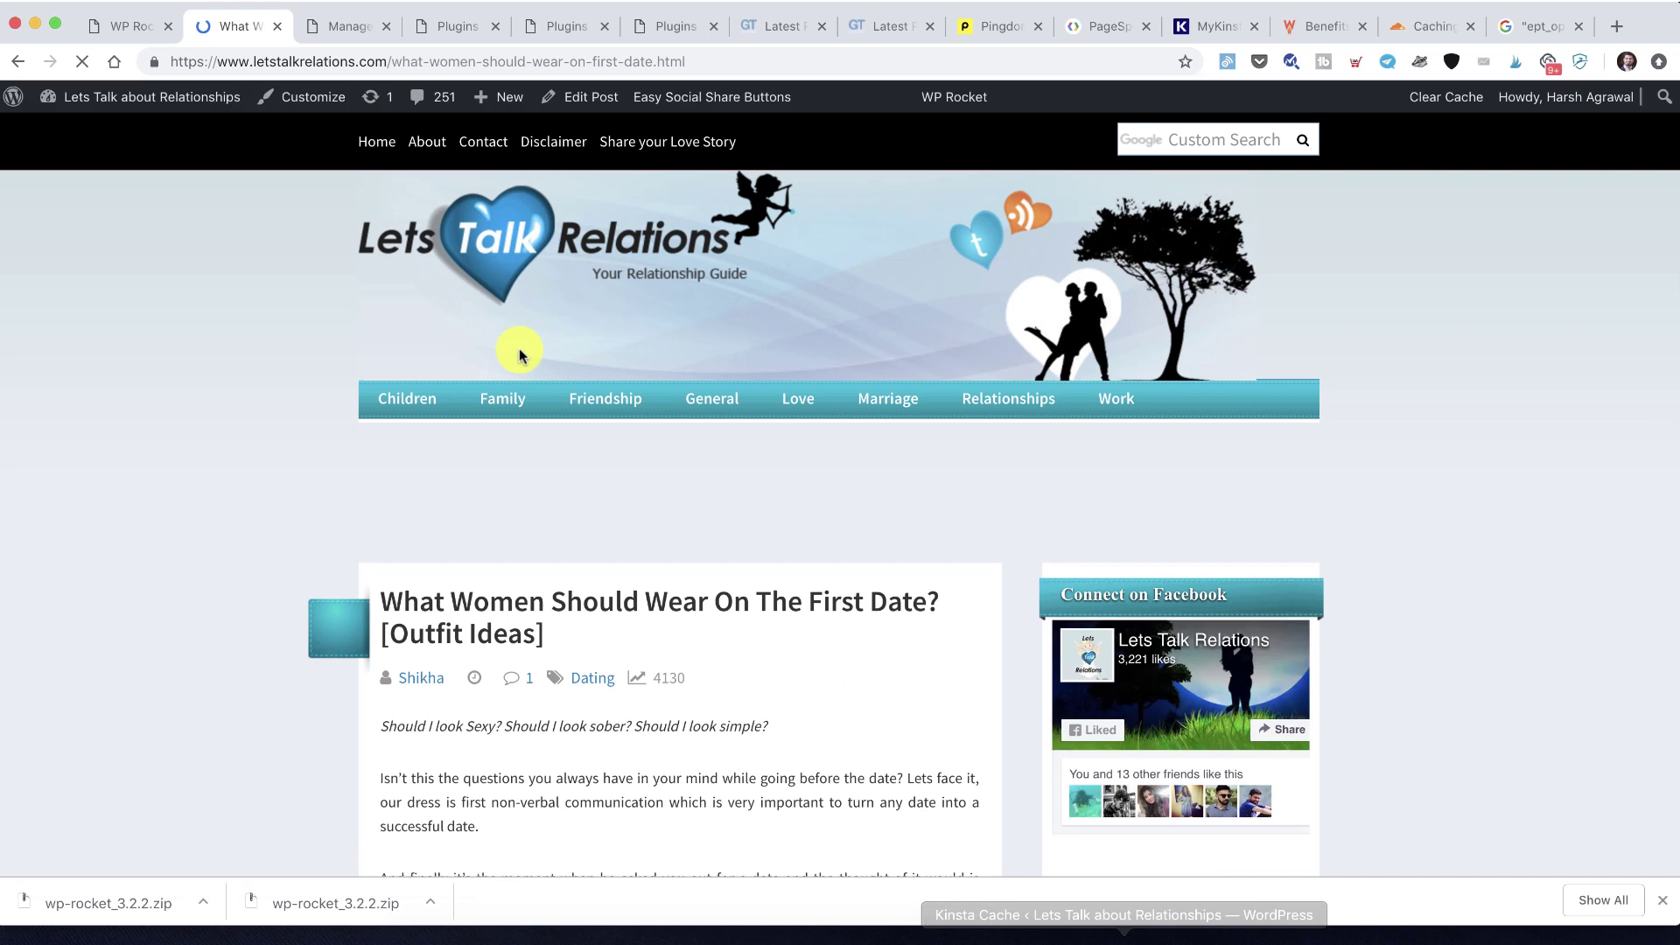
scroll(519, 355, down, 15)
scroll(518, 349, down, 20)
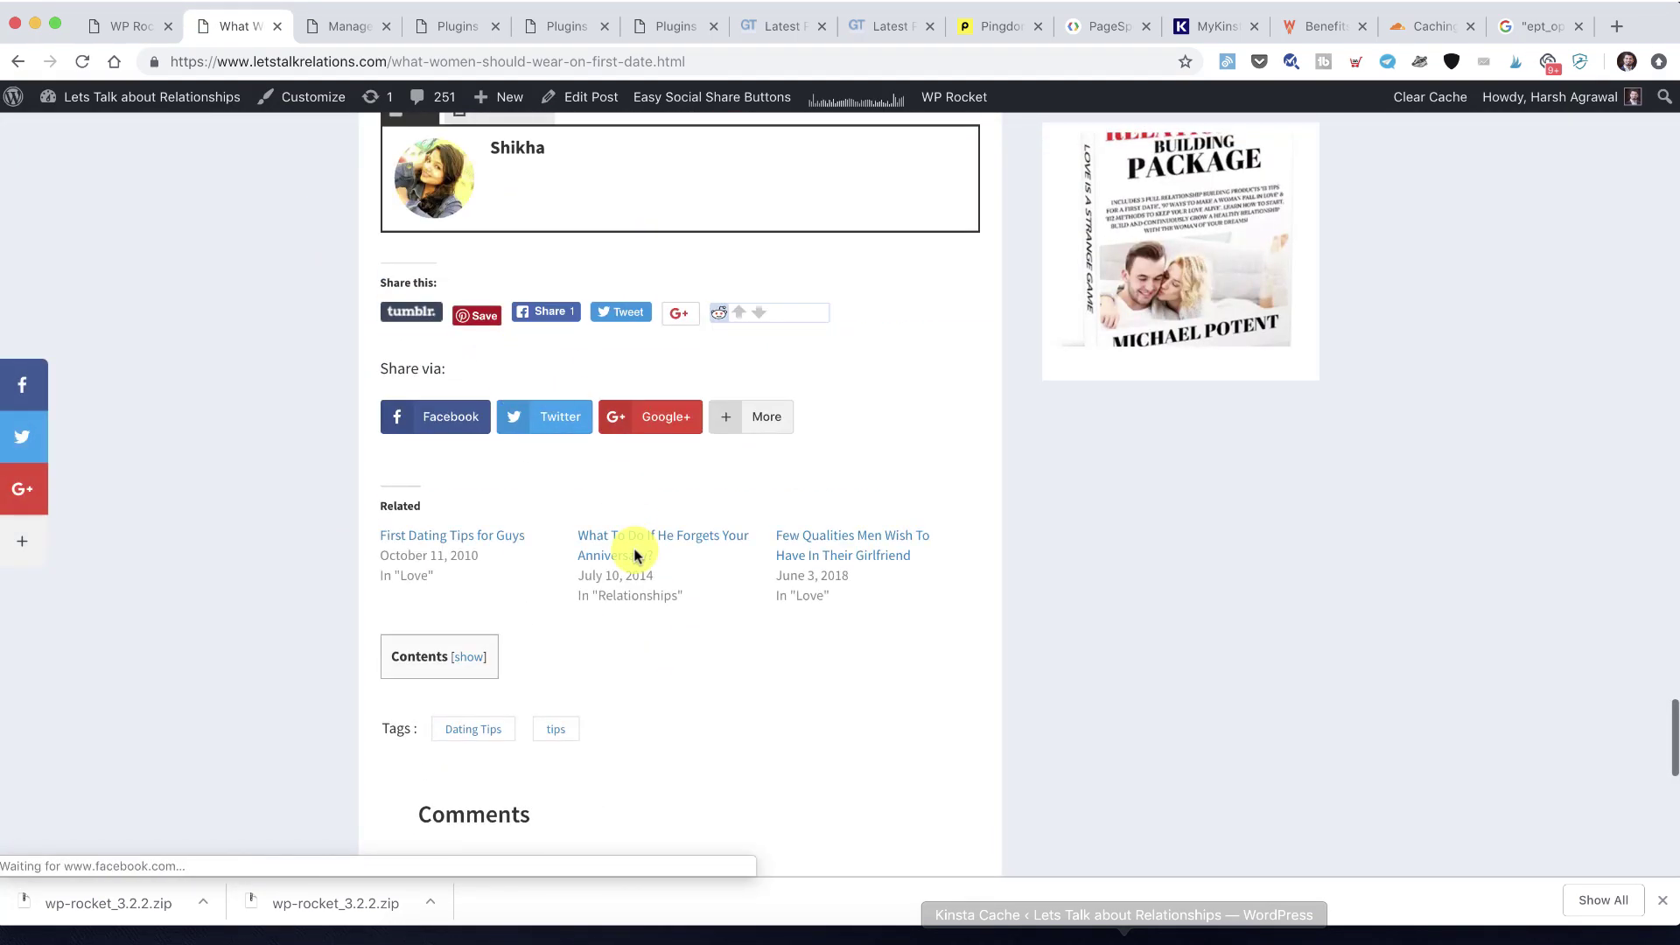
Inspect the layout, images and comments of the related article "What To Do If He Forgets Your Anniversary?"
scroll(555, 319, down, 10)
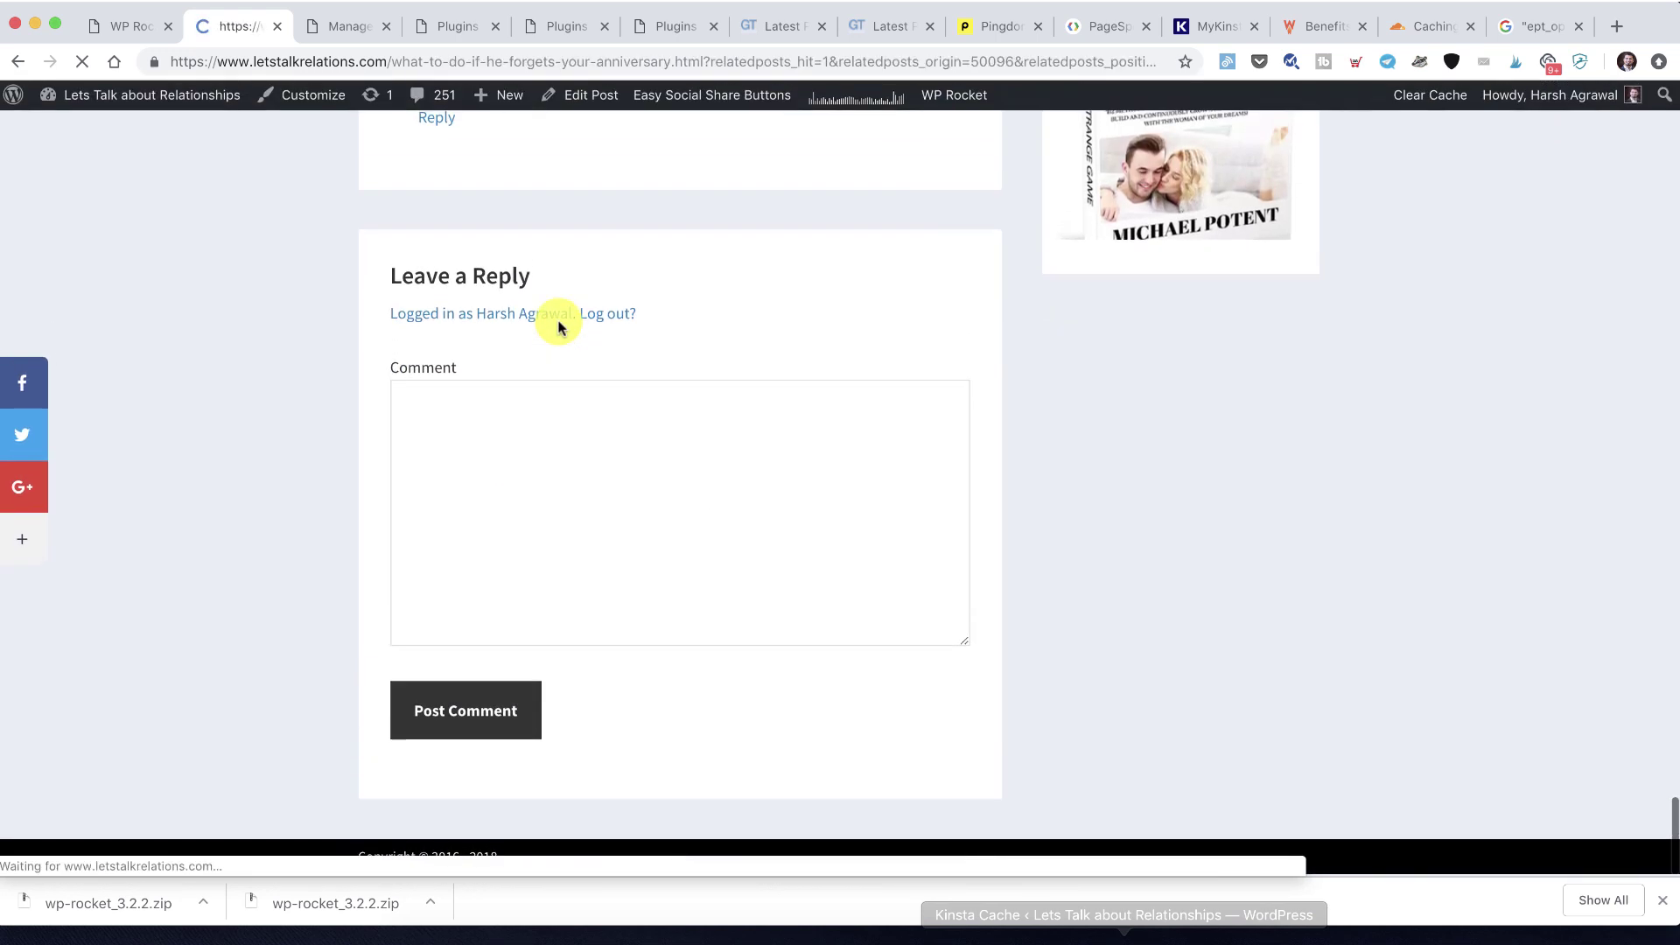
scroll(558, 327, down, 20)
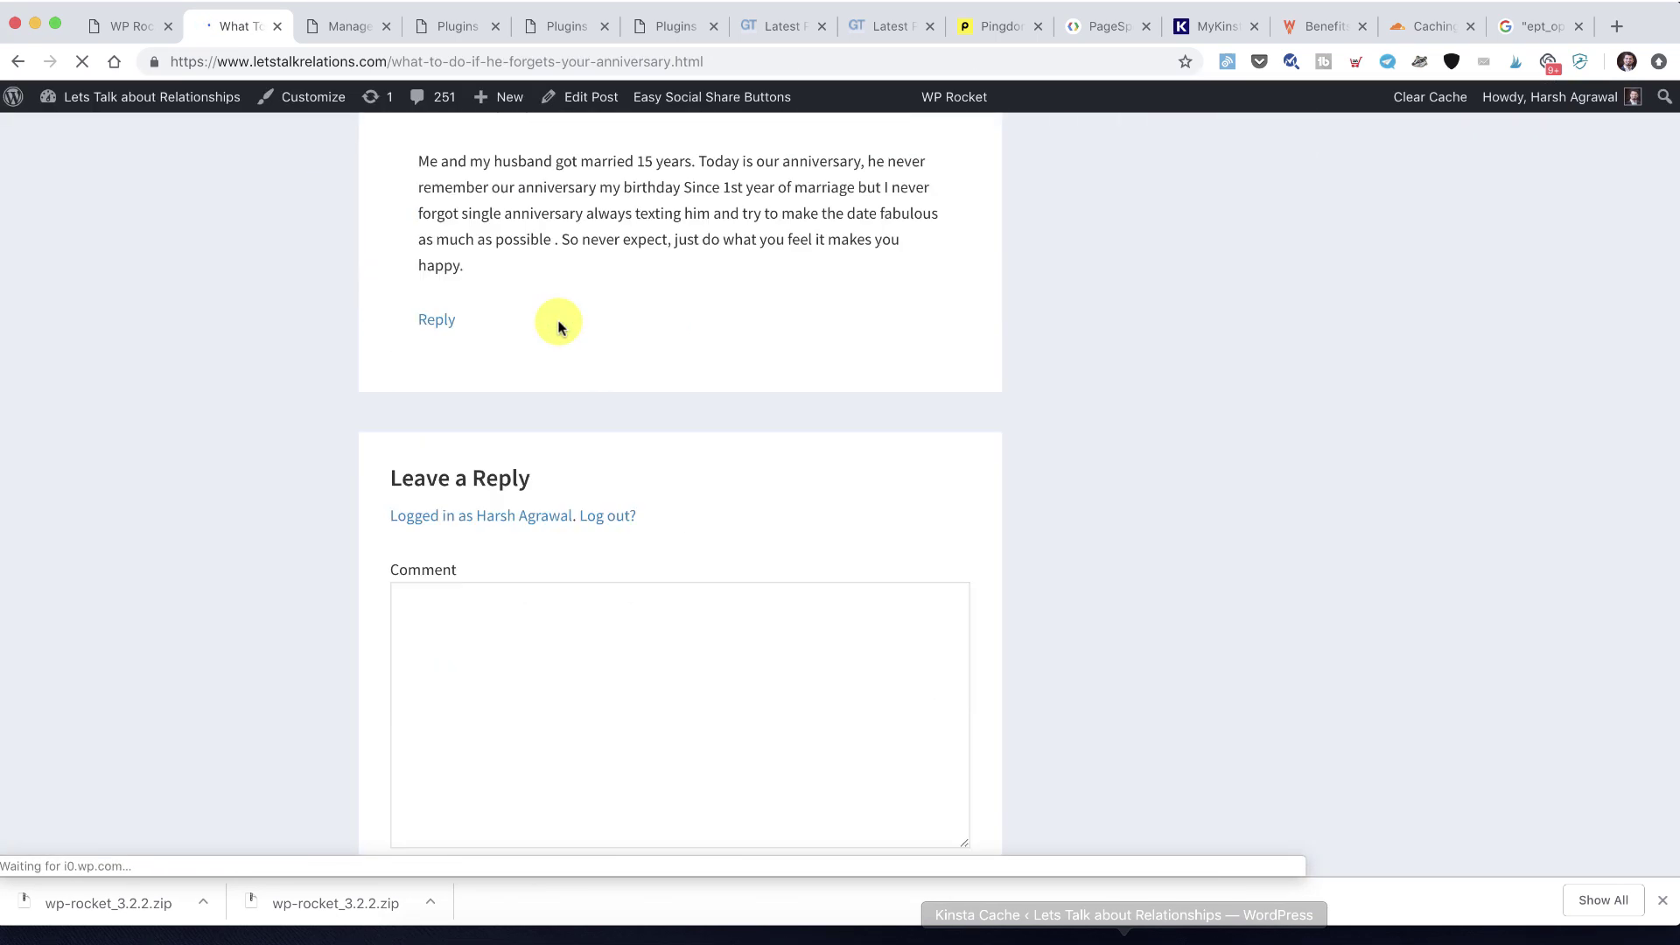
scroll(558, 326, up, 20)
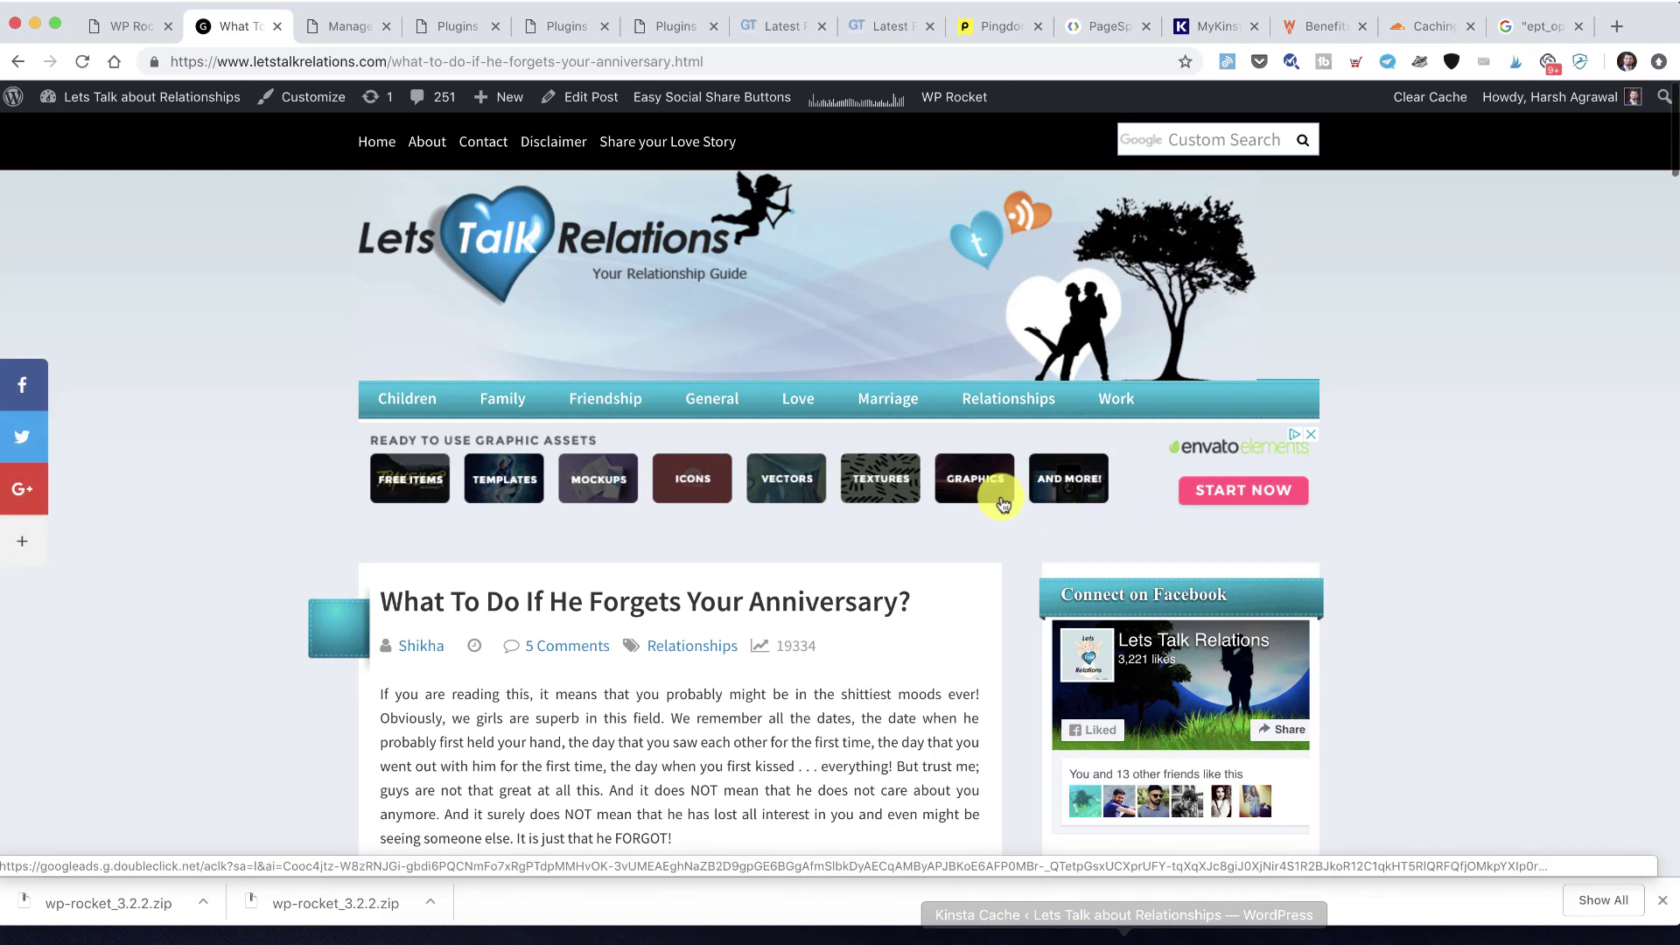
scroll(874, 589, down, 10)
scroll(687, 495, up, 10)
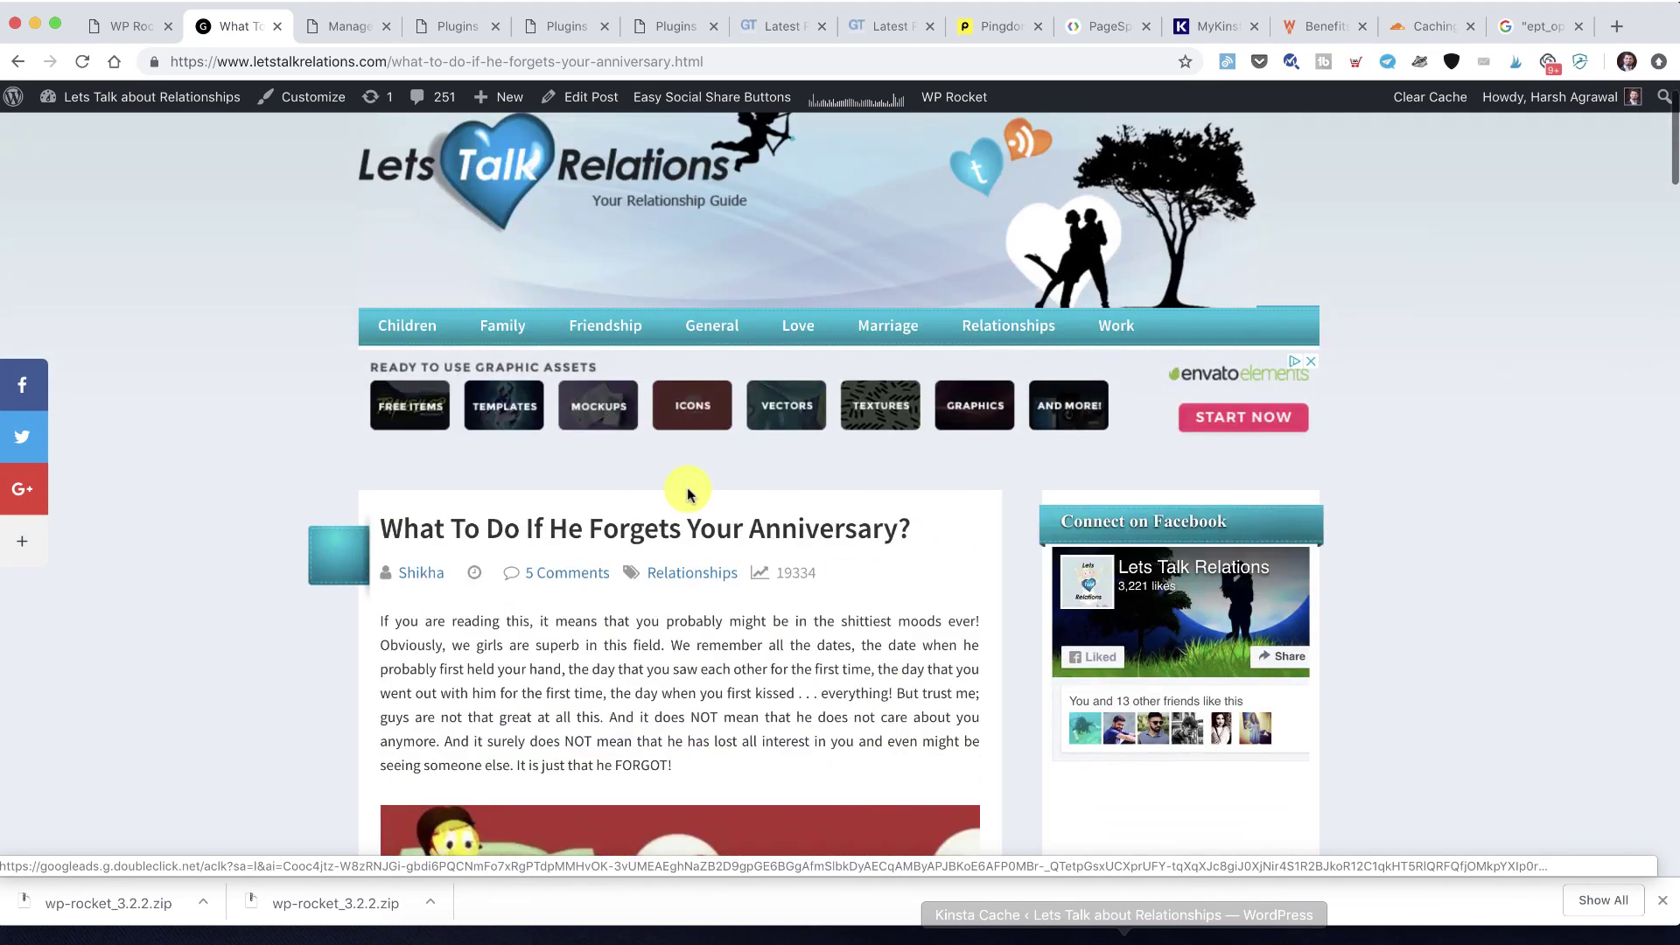
scroll(687, 495, down, 10)
scroll(686, 487, up, 10)
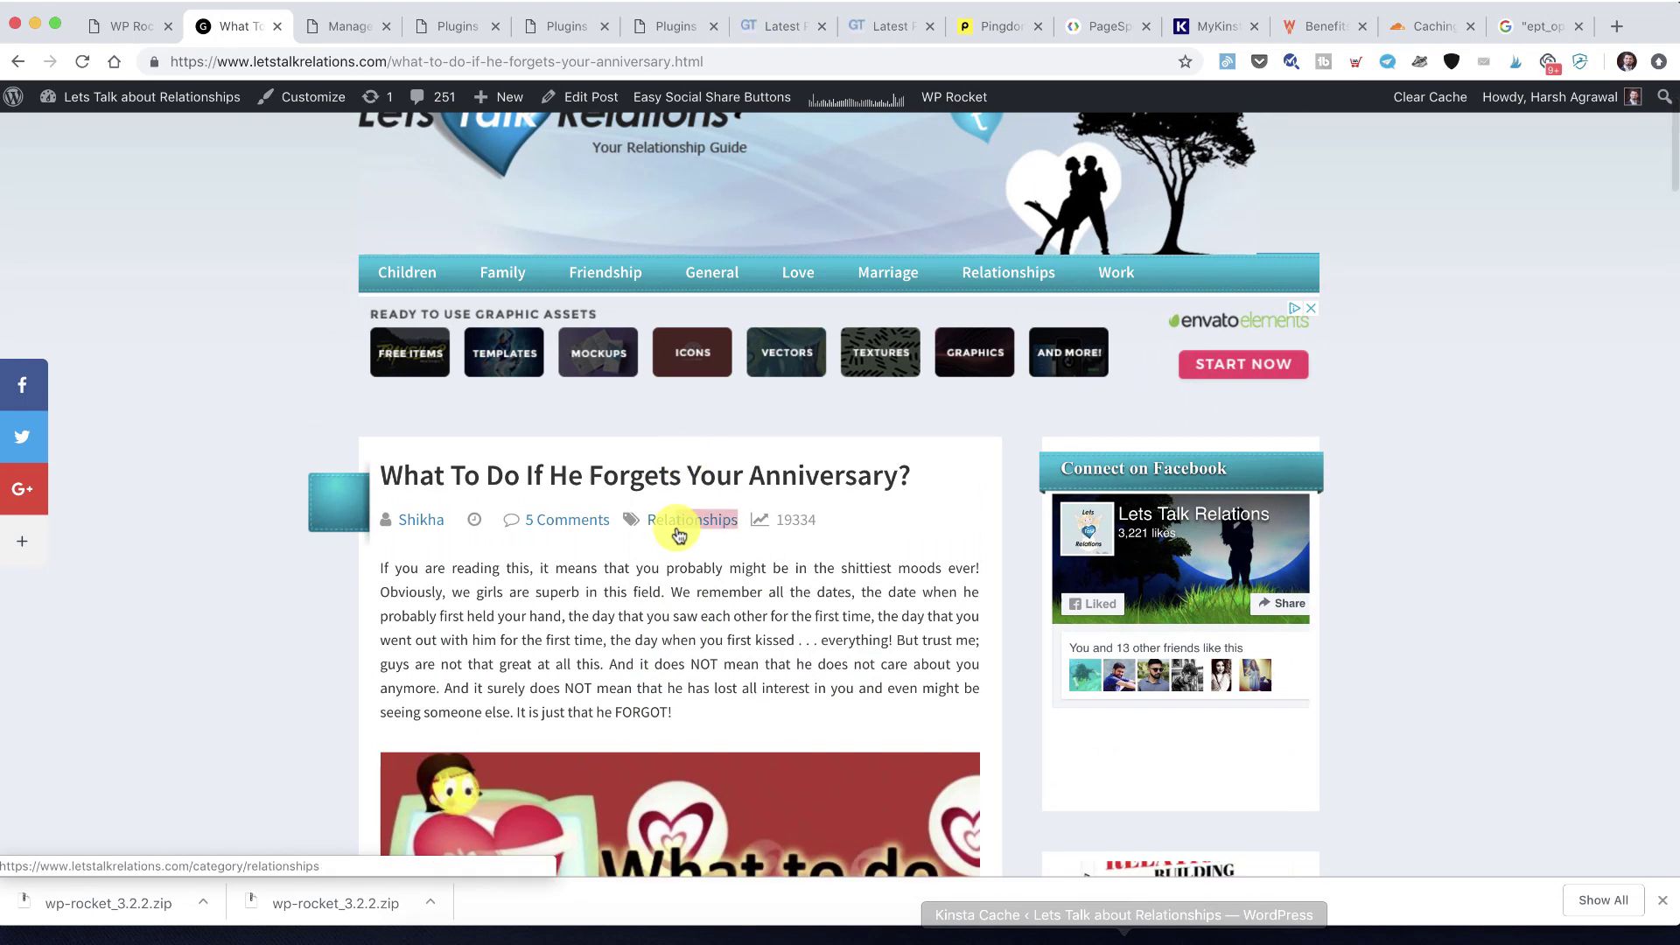
Open the Relationships category page and check the layout of its post list
scroll(659, 488, down, 2)
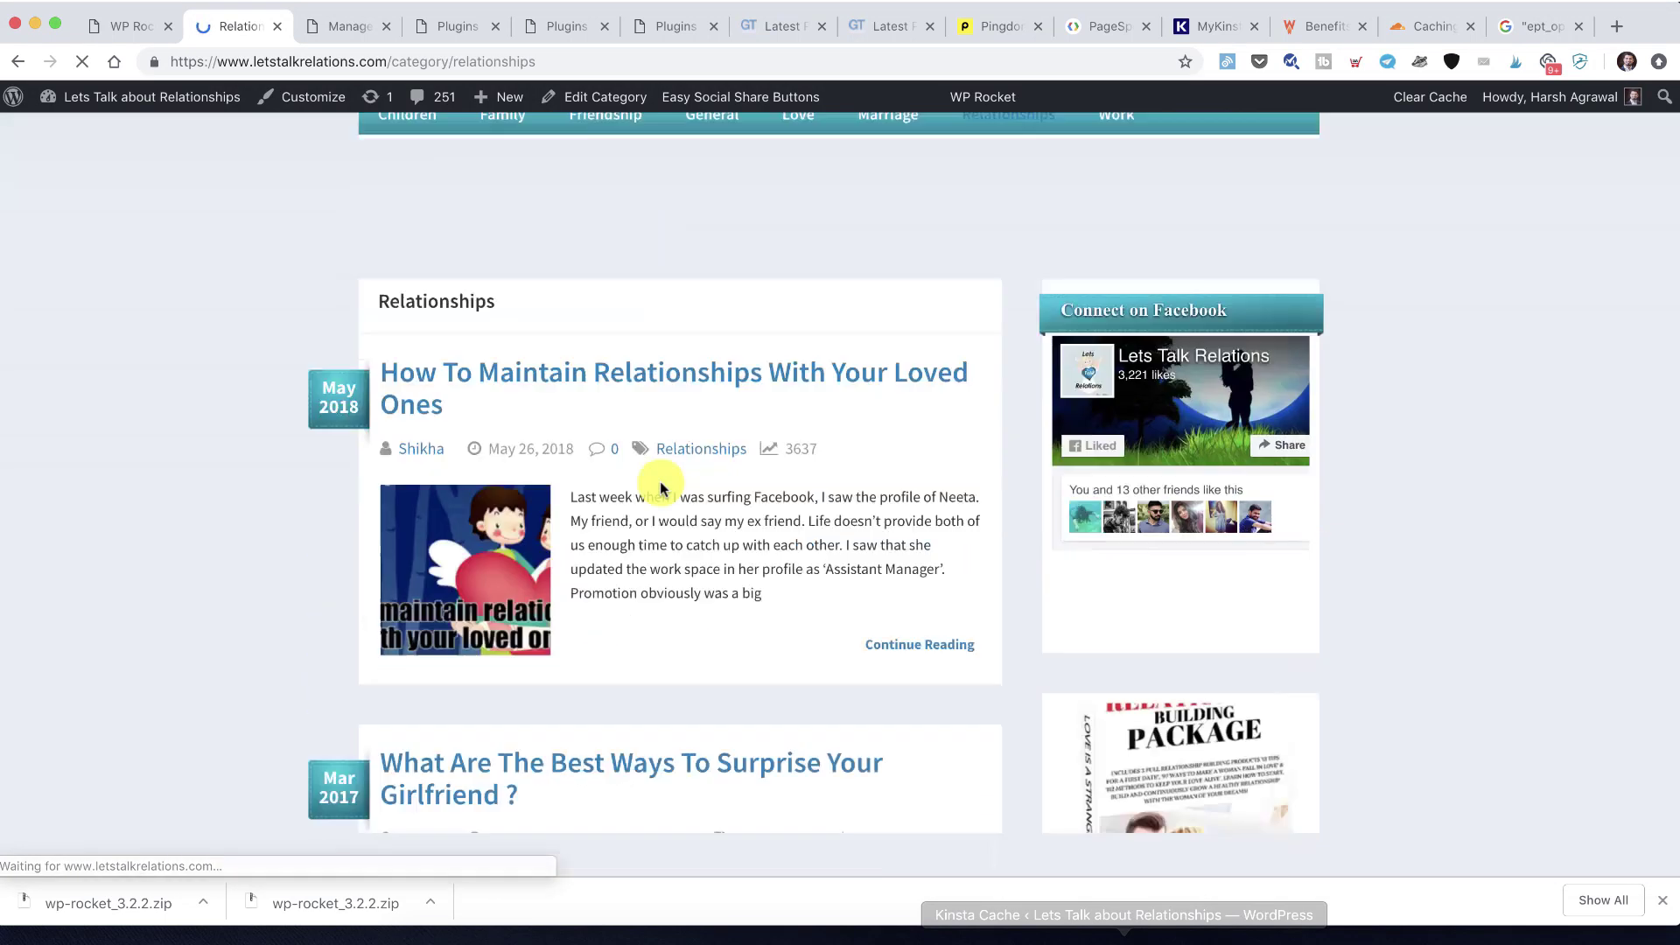
scroll(659, 477, up, 2)
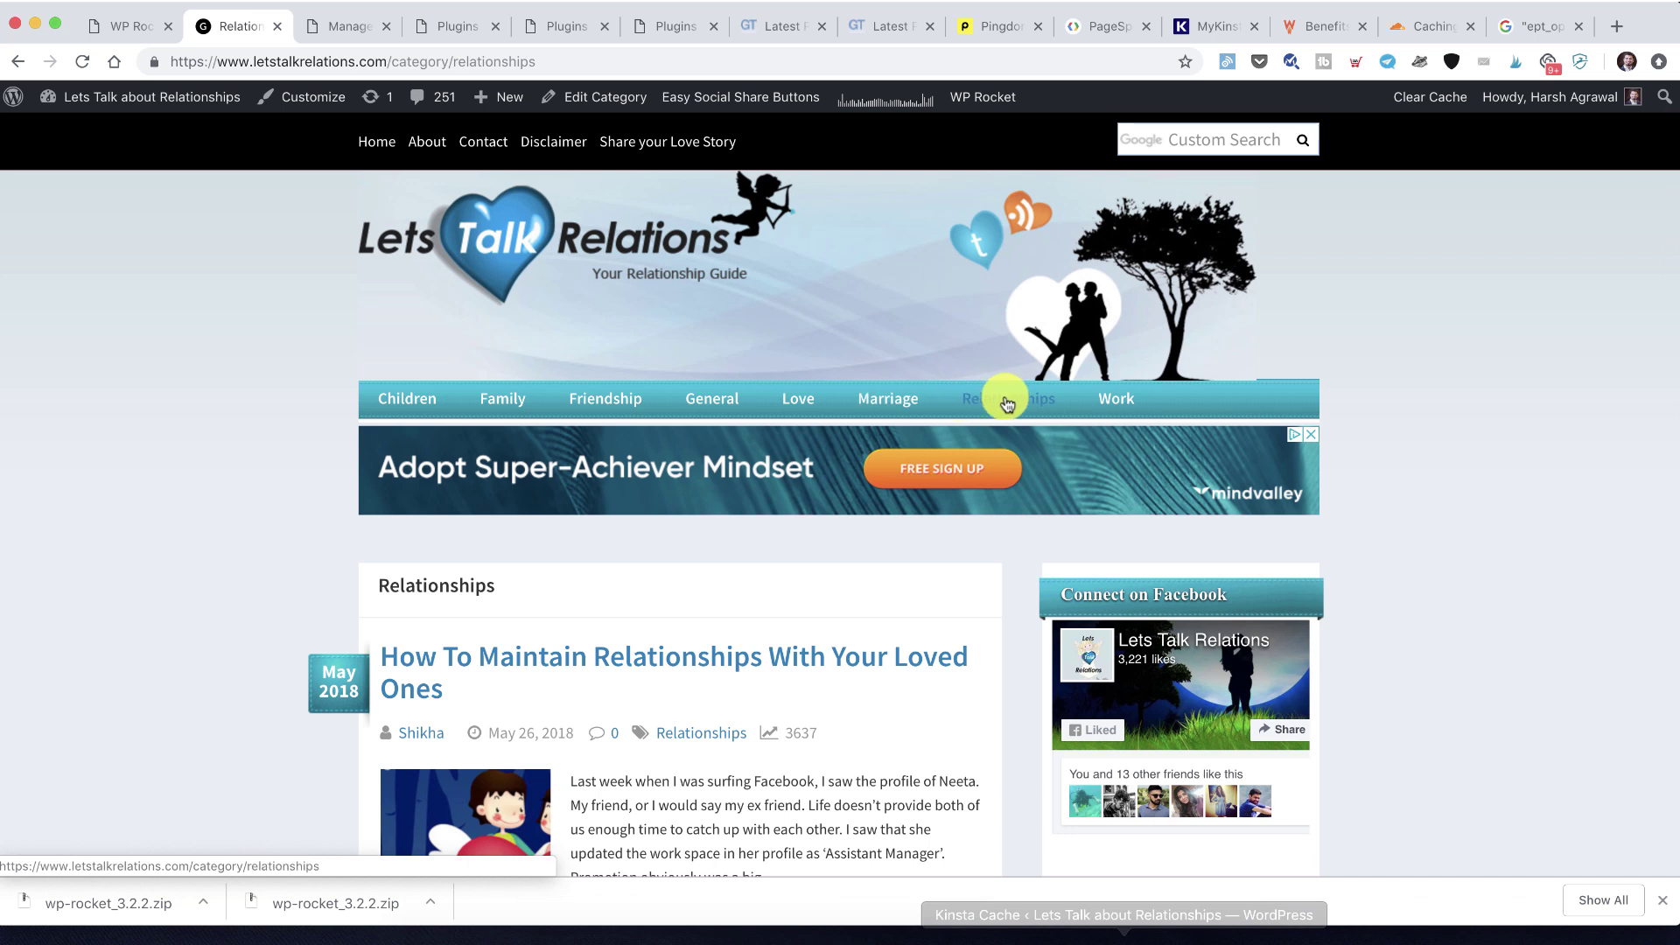
scroll(985, 406, down, 10)
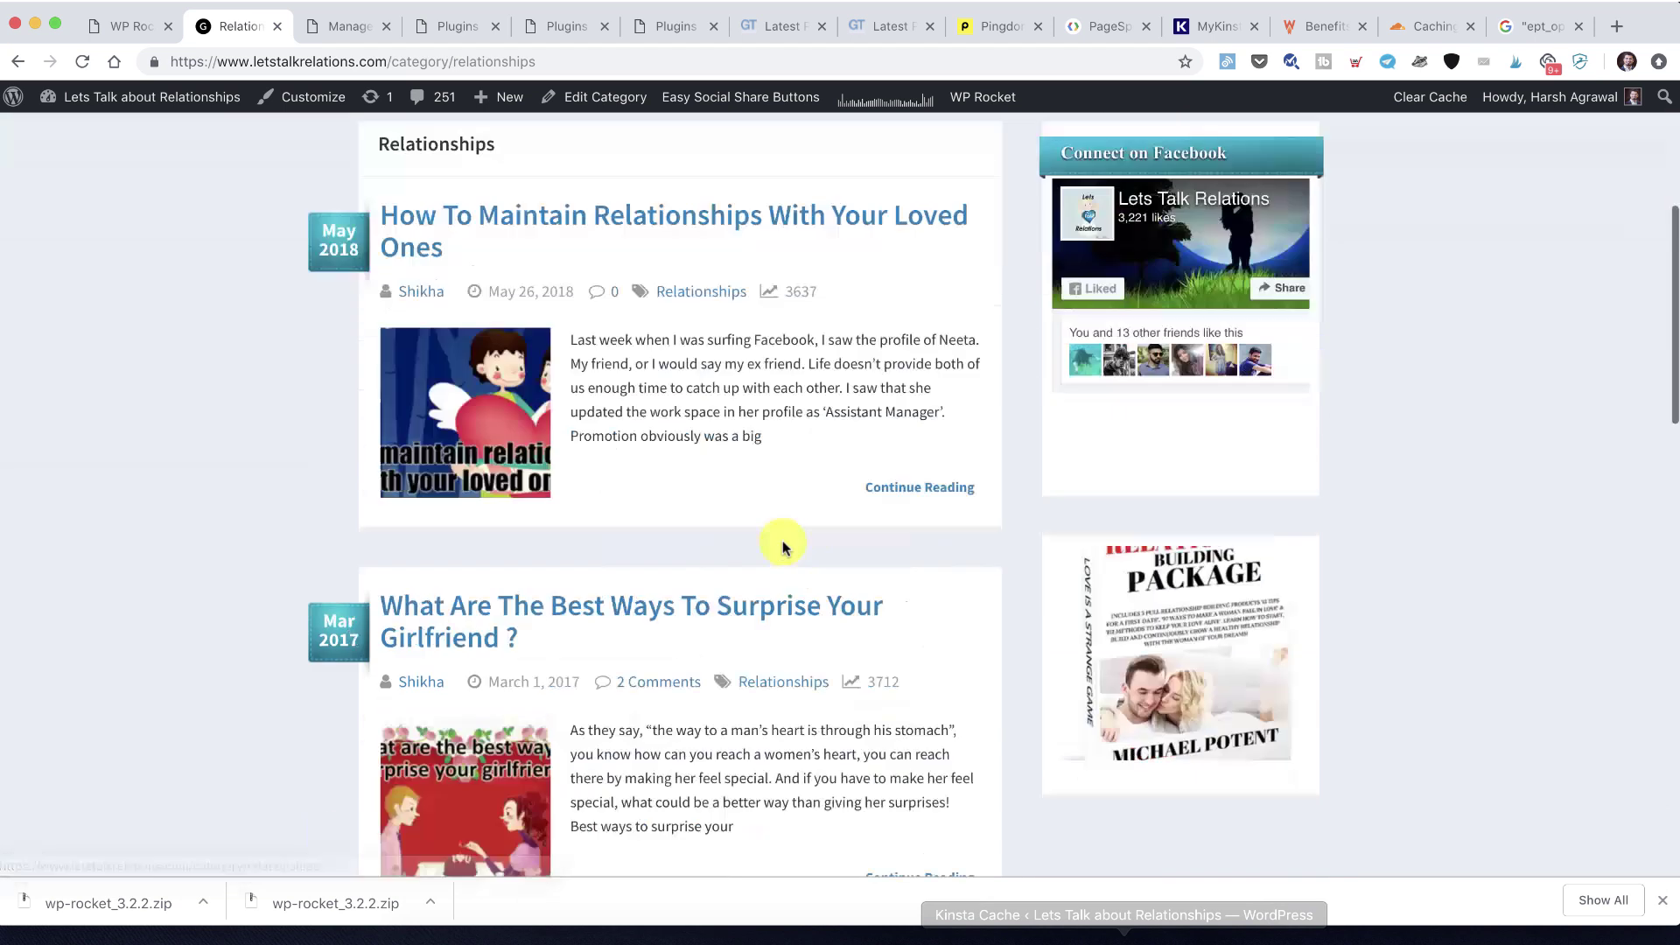
Check the layout of the article "Why you Should not be a Secret Admirer" and open its related article "Kickass Tips To Make a Man Fall For You?"
click(711, 418)
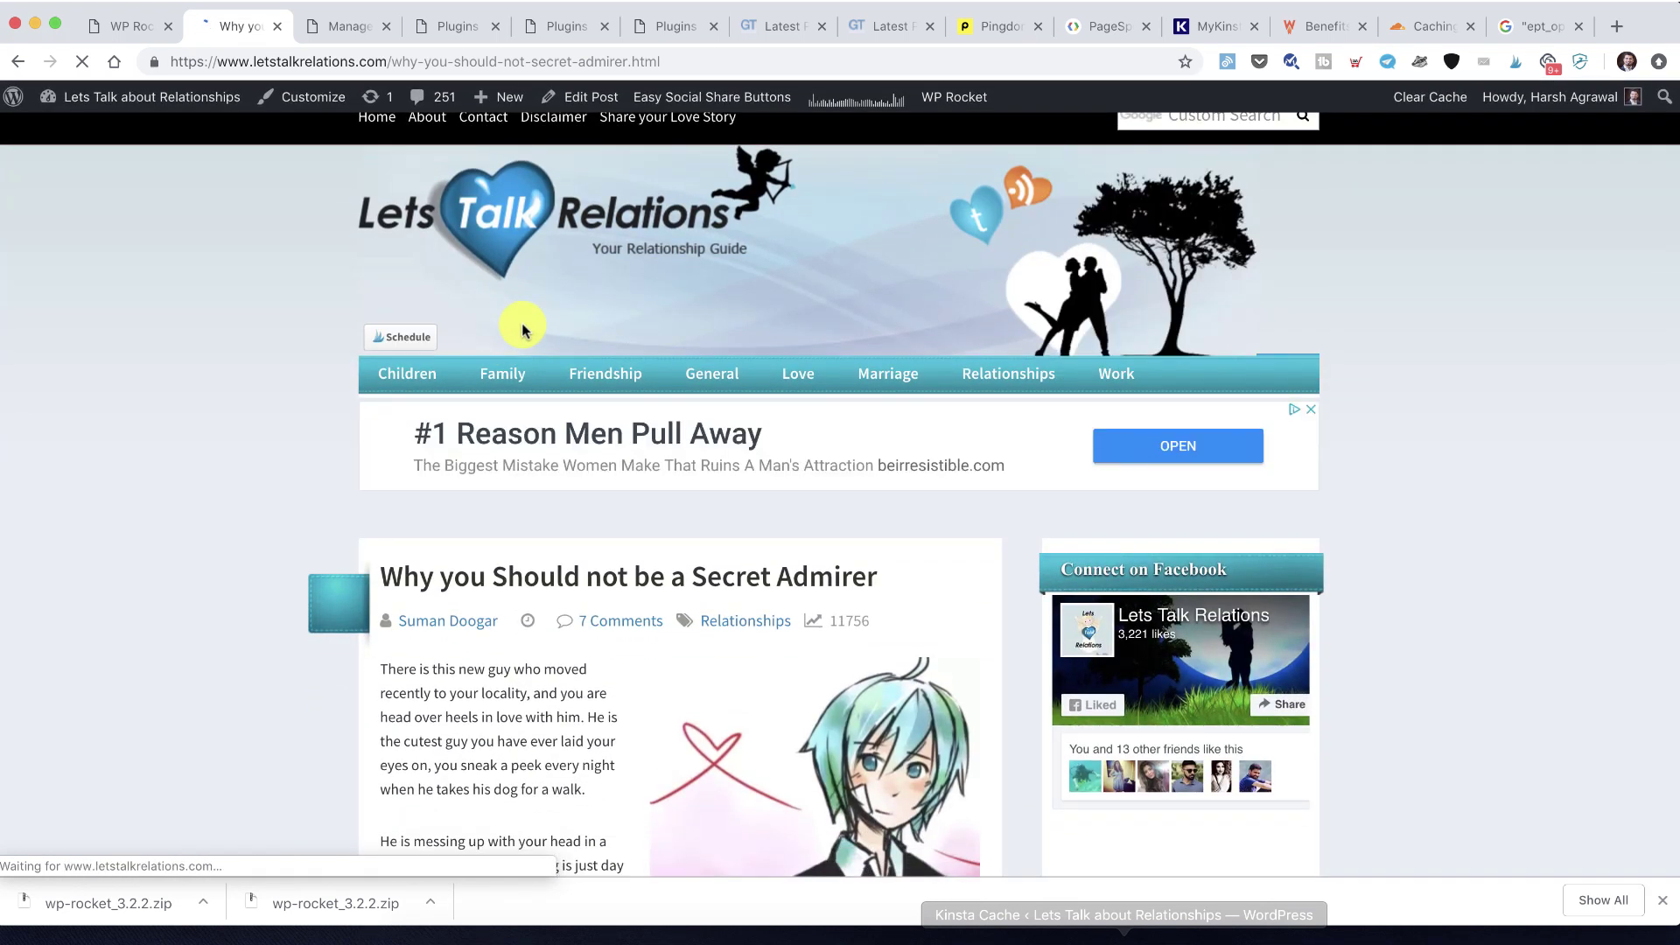
scroll(516, 337, down, 4)
scroll(522, 330, down, 20)
scroll(522, 329, up, 20)
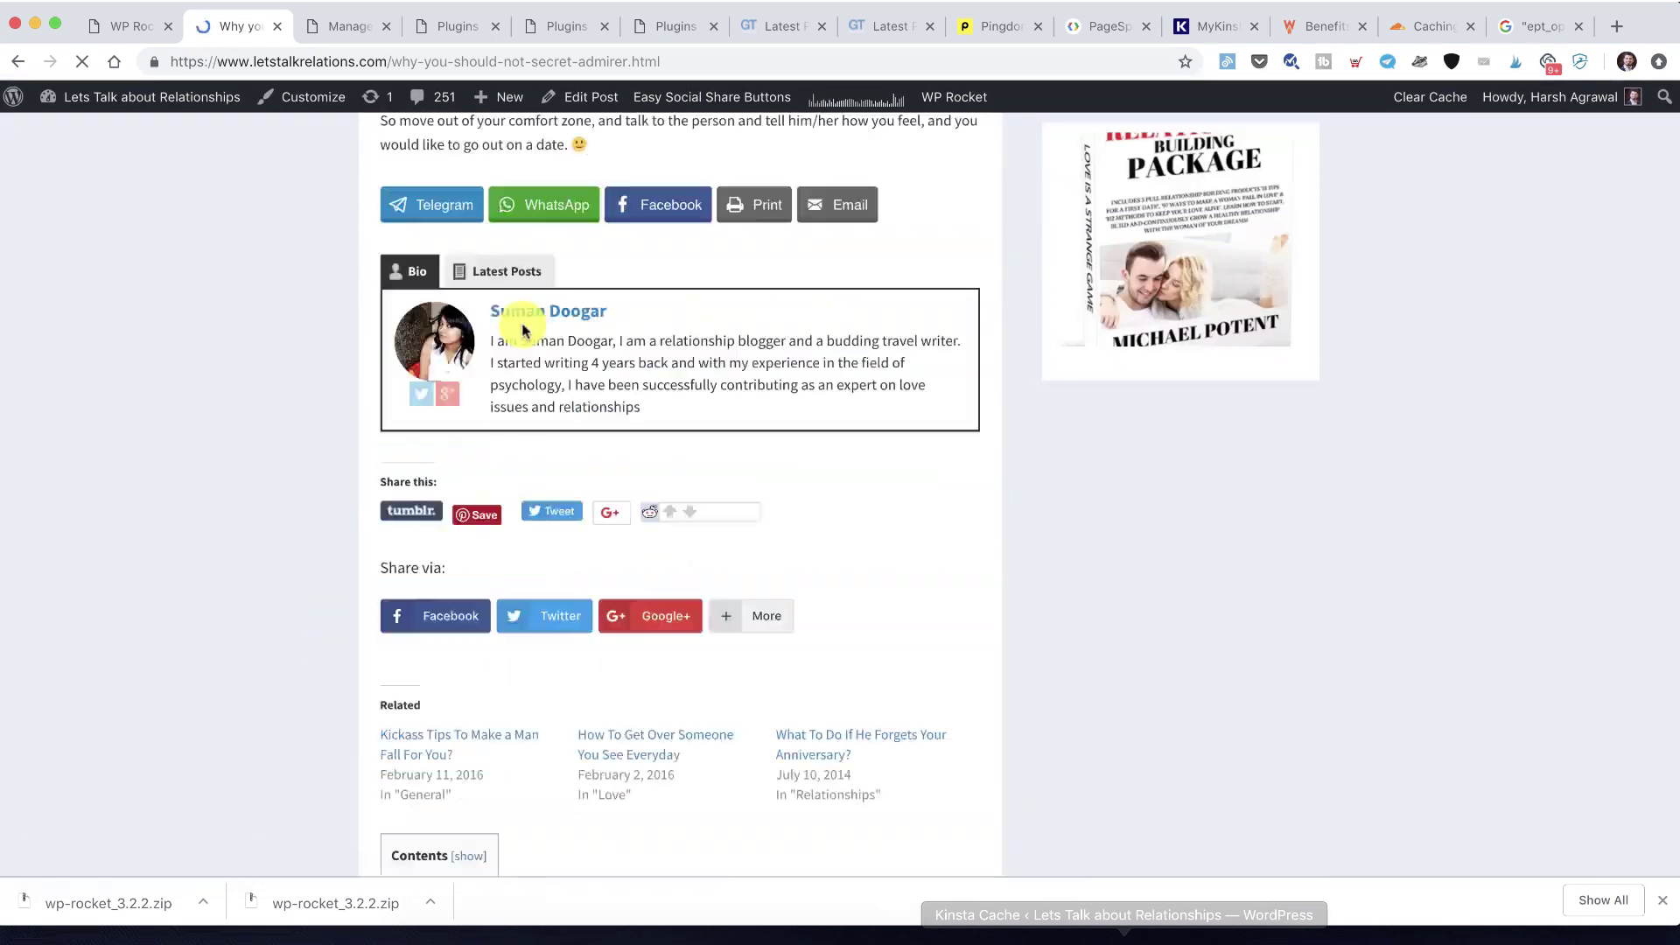
scroll(527, 332, down, 7)
scroll(569, 522, down, 15)
scroll(570, 525, up, 4)
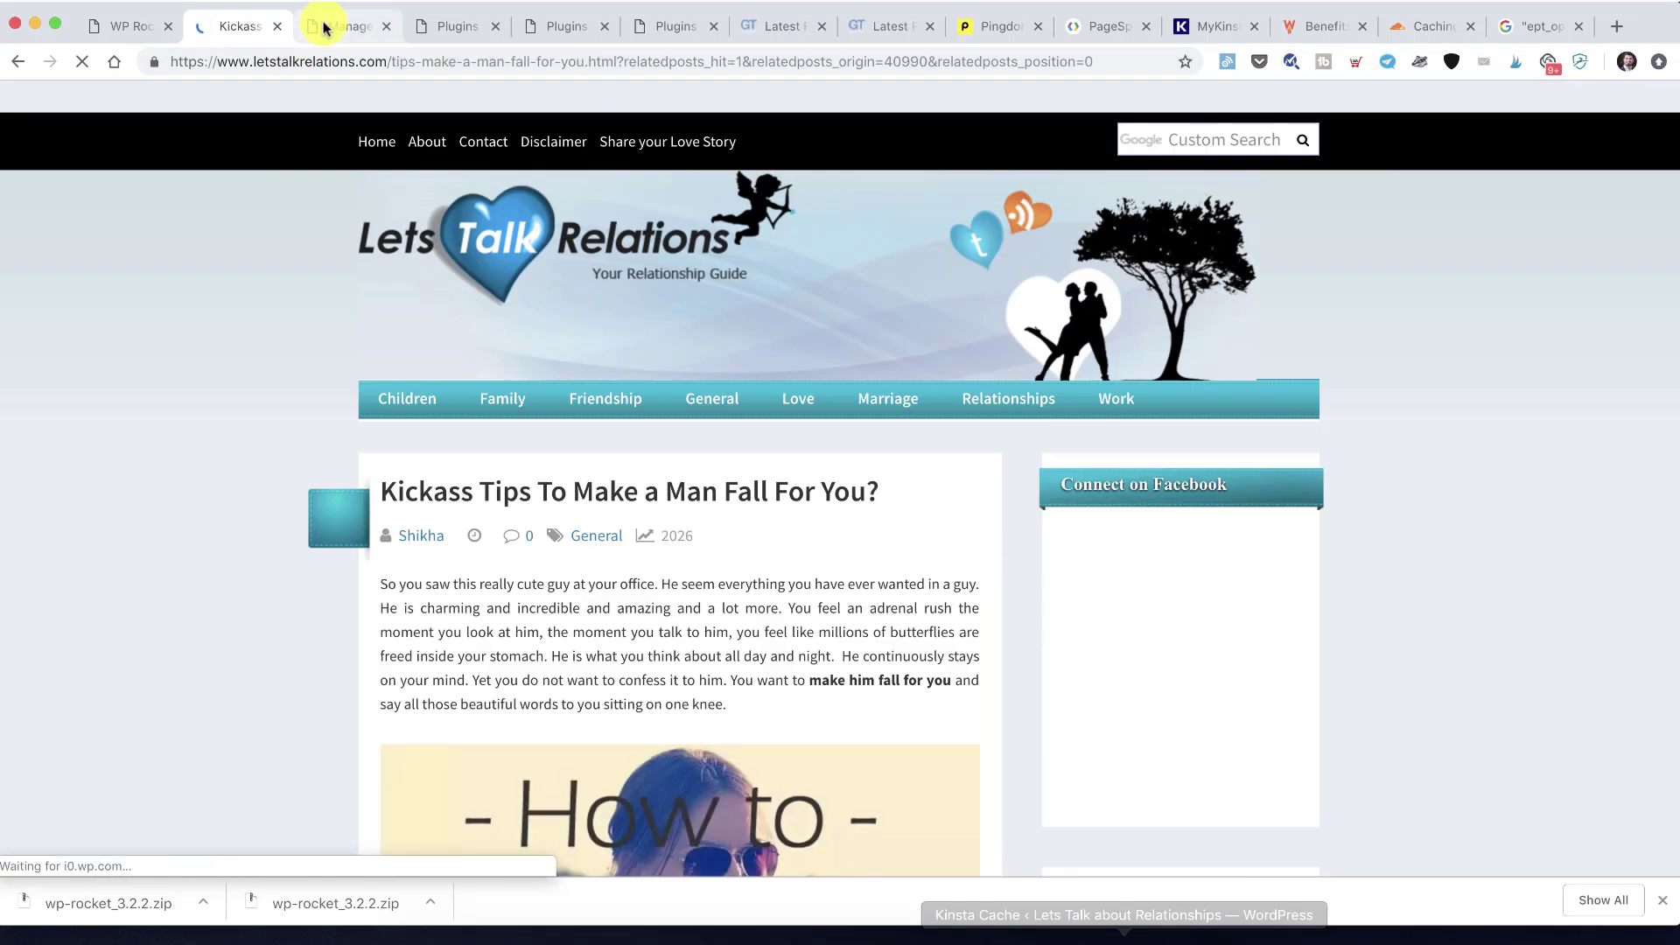
Return to WP Rocket's File Optimization settings and review the basic settings
click(111, 35)
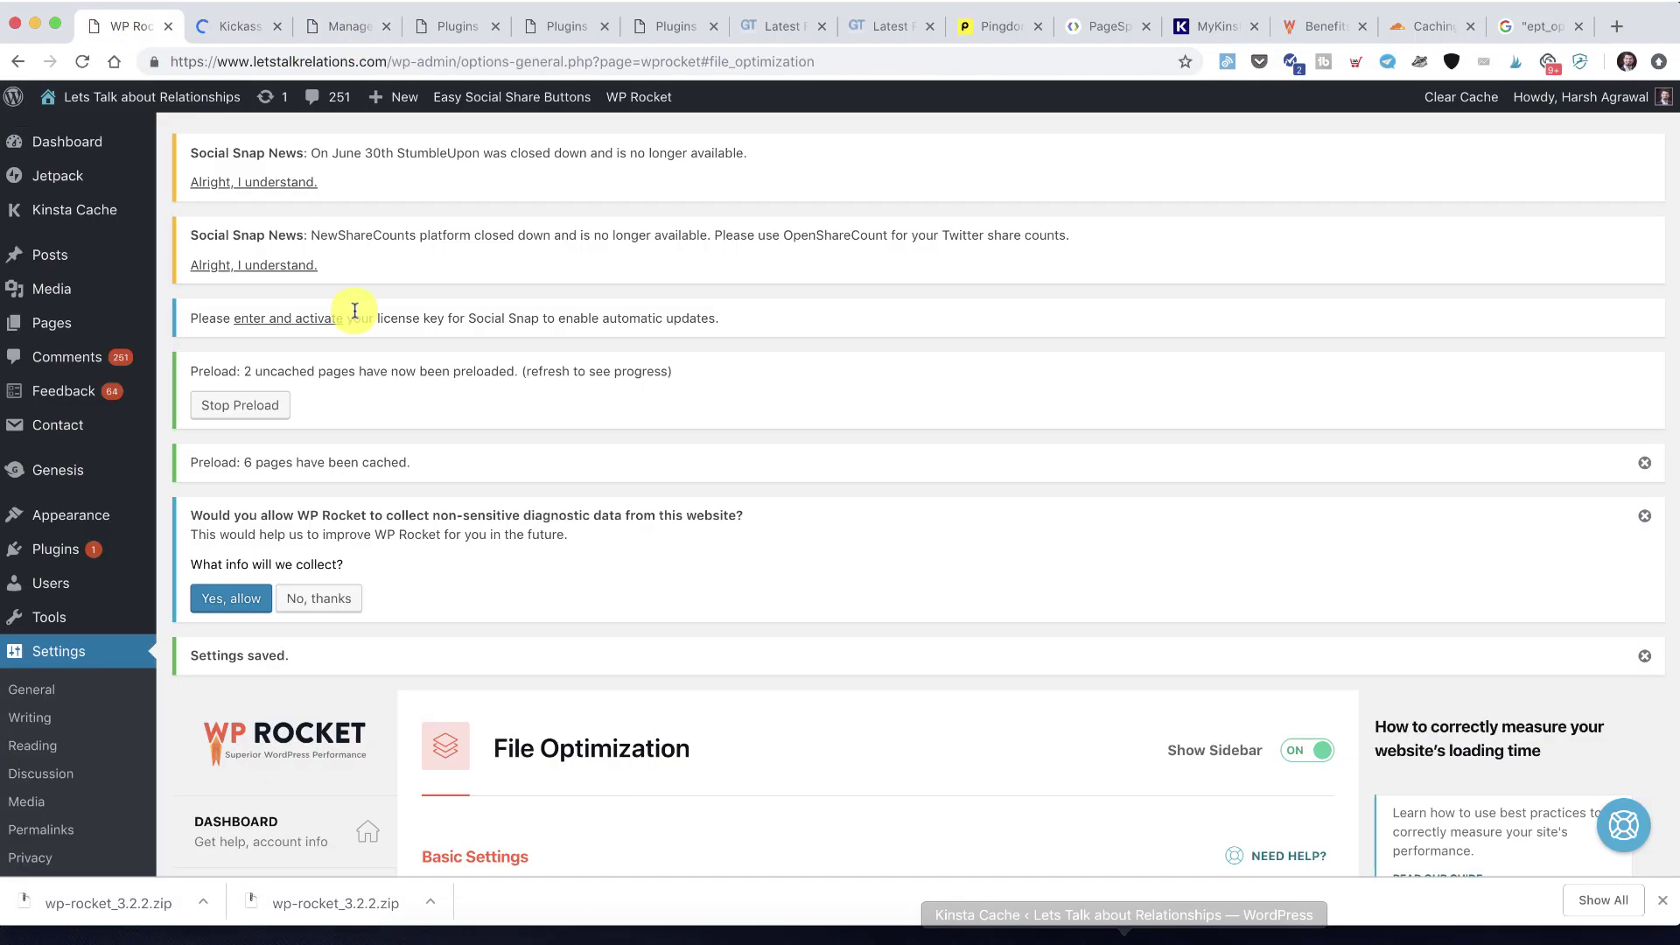
scroll(352, 308, down, 15)
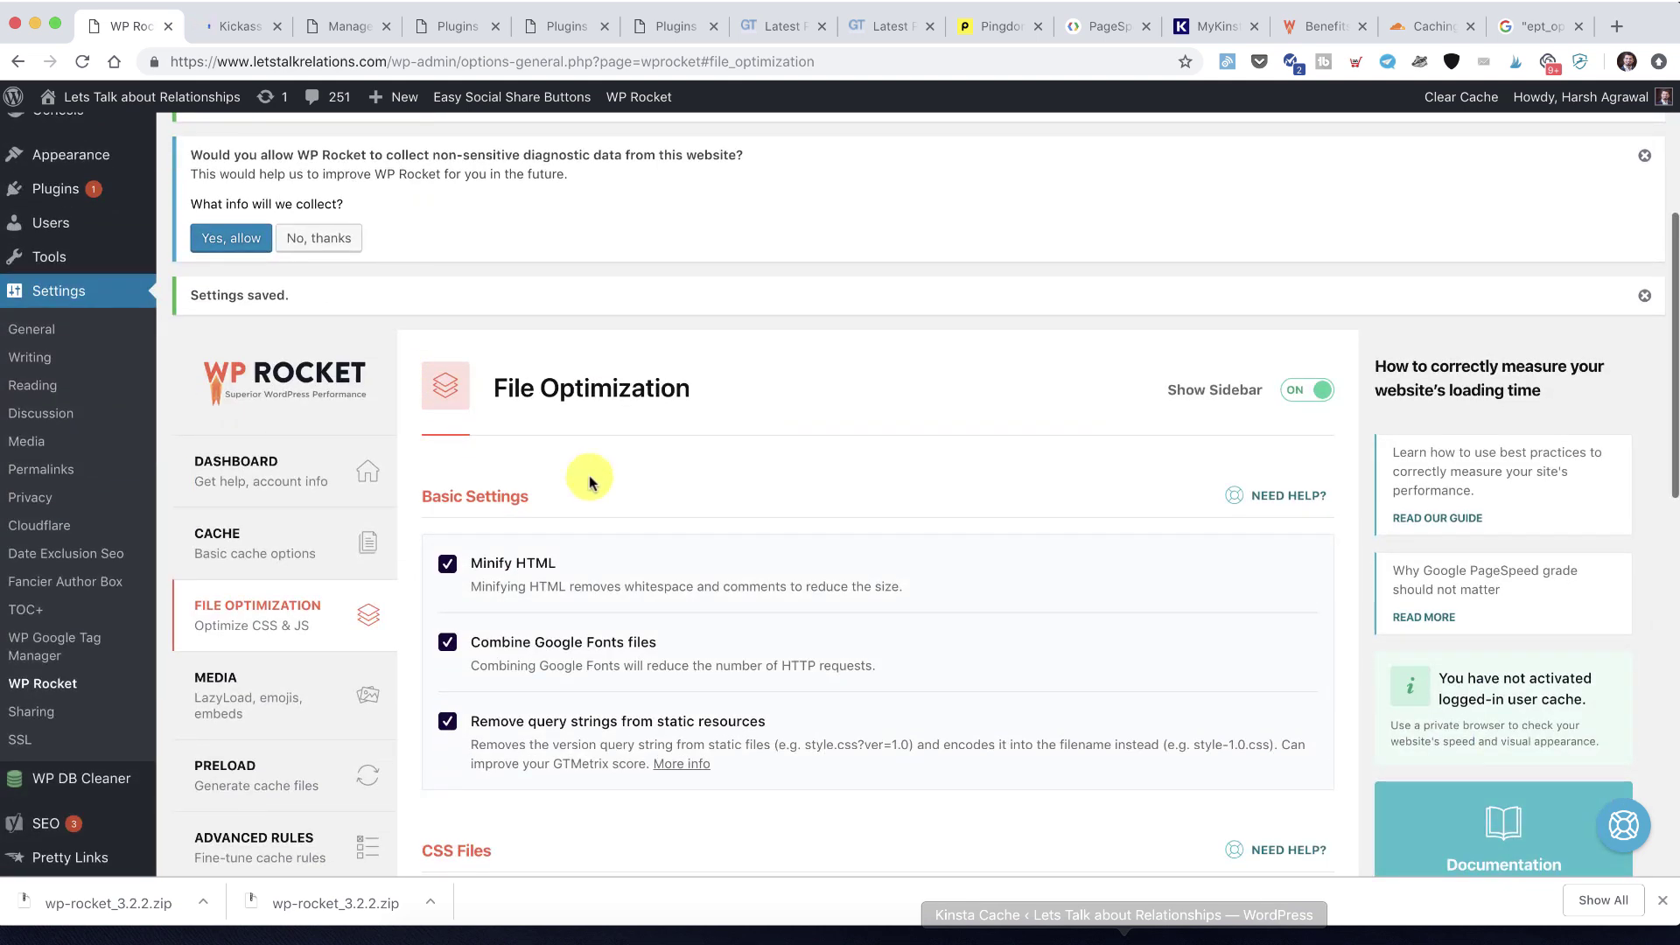
scroll(474, 376, up, 15)
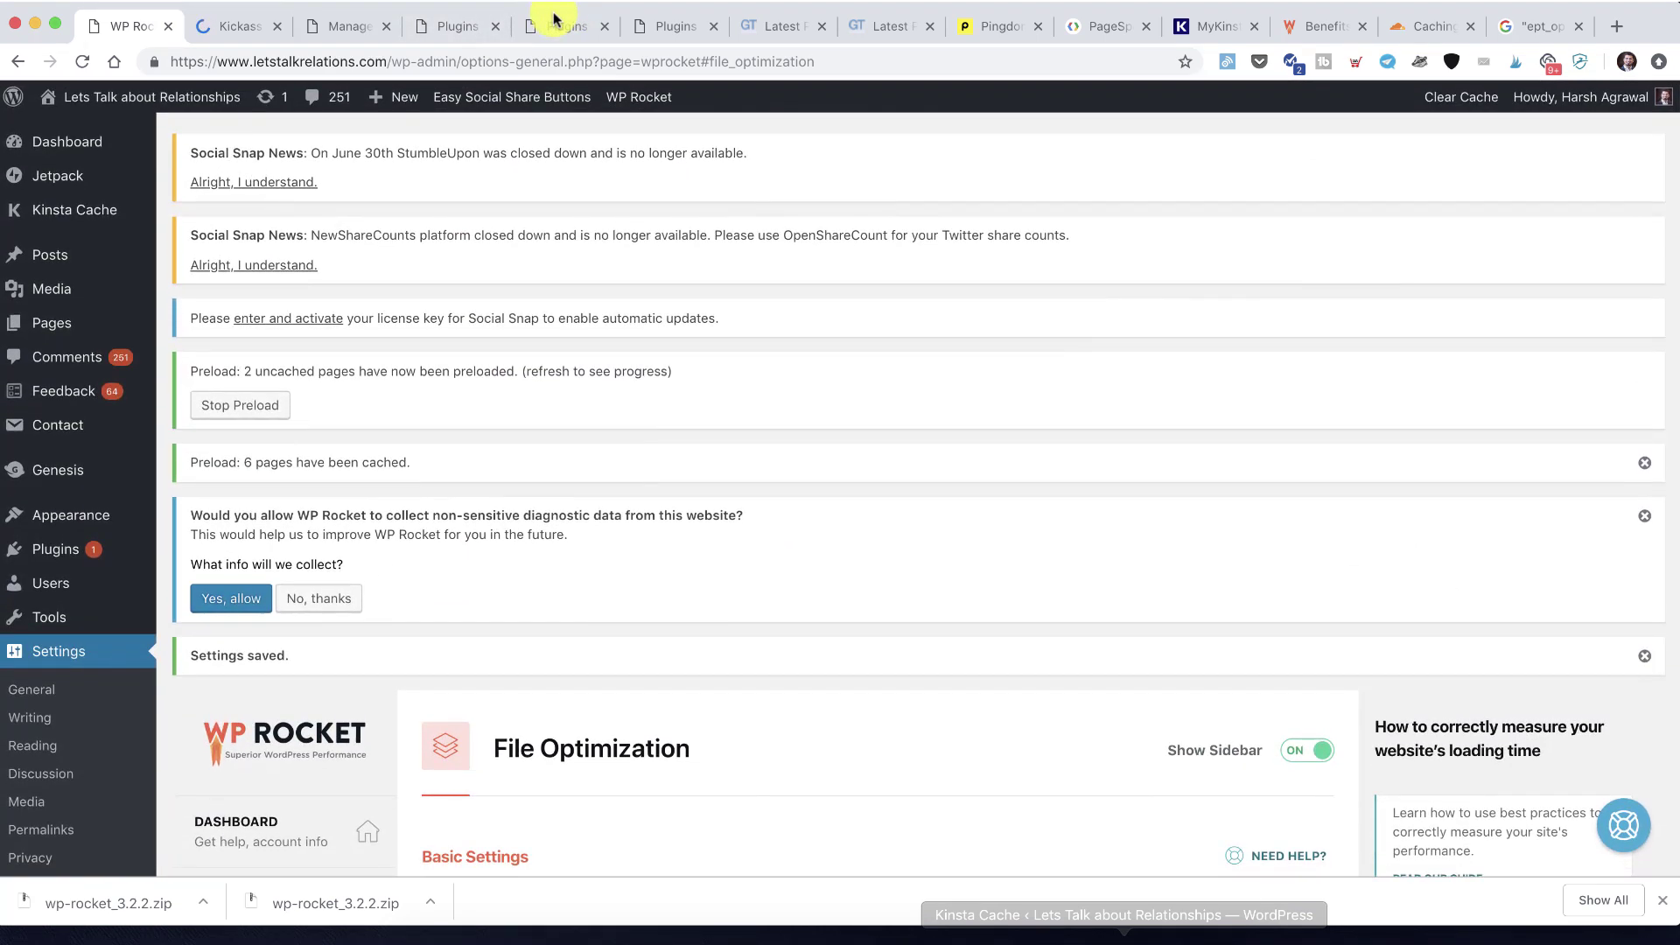
Compare the two existing GTmetrix reports for letstalkrelations.com and re-test the site from the more recent one
click(869, 30)
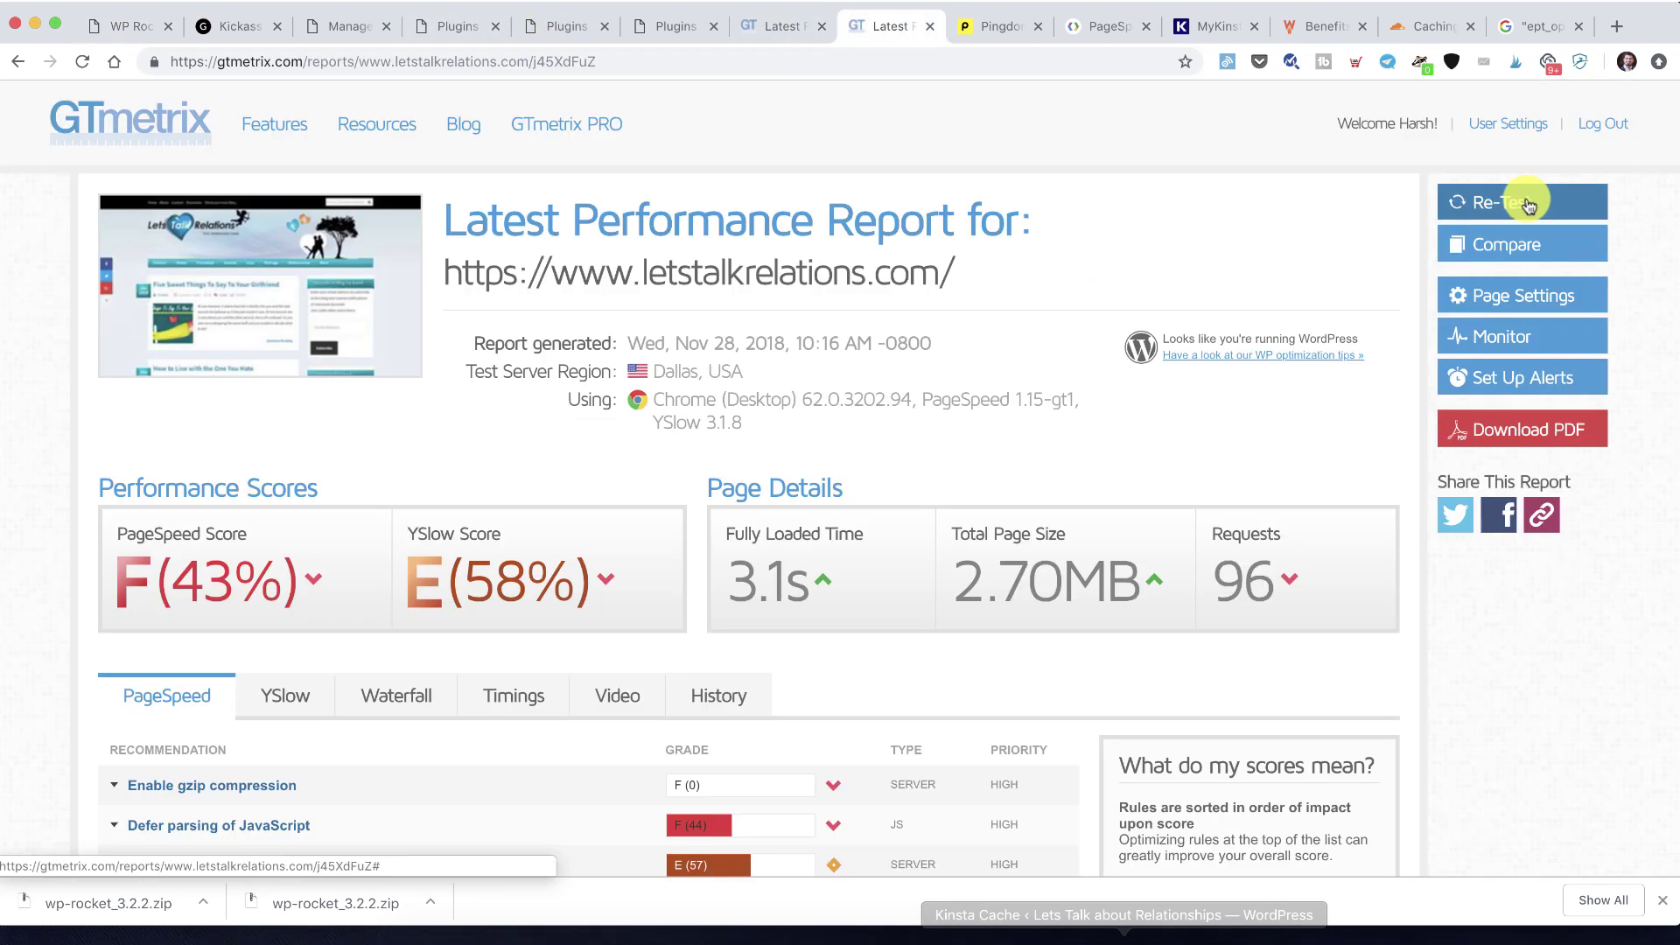
click(764, 30)
click(866, 33)
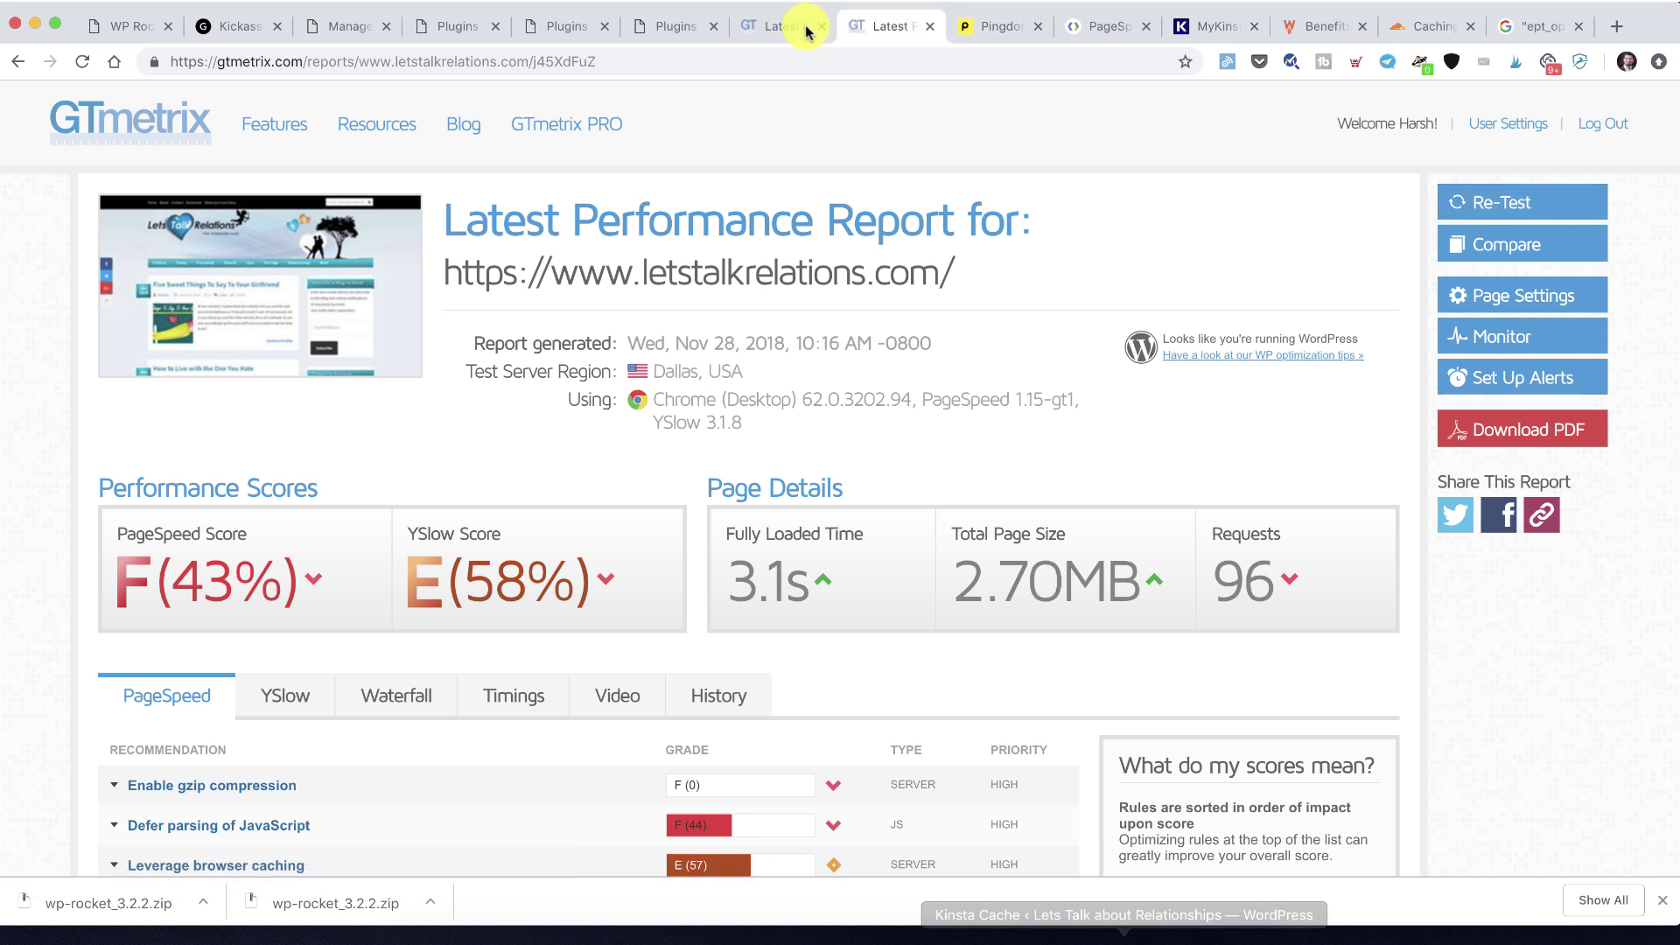
click(779, 31)
click(888, 22)
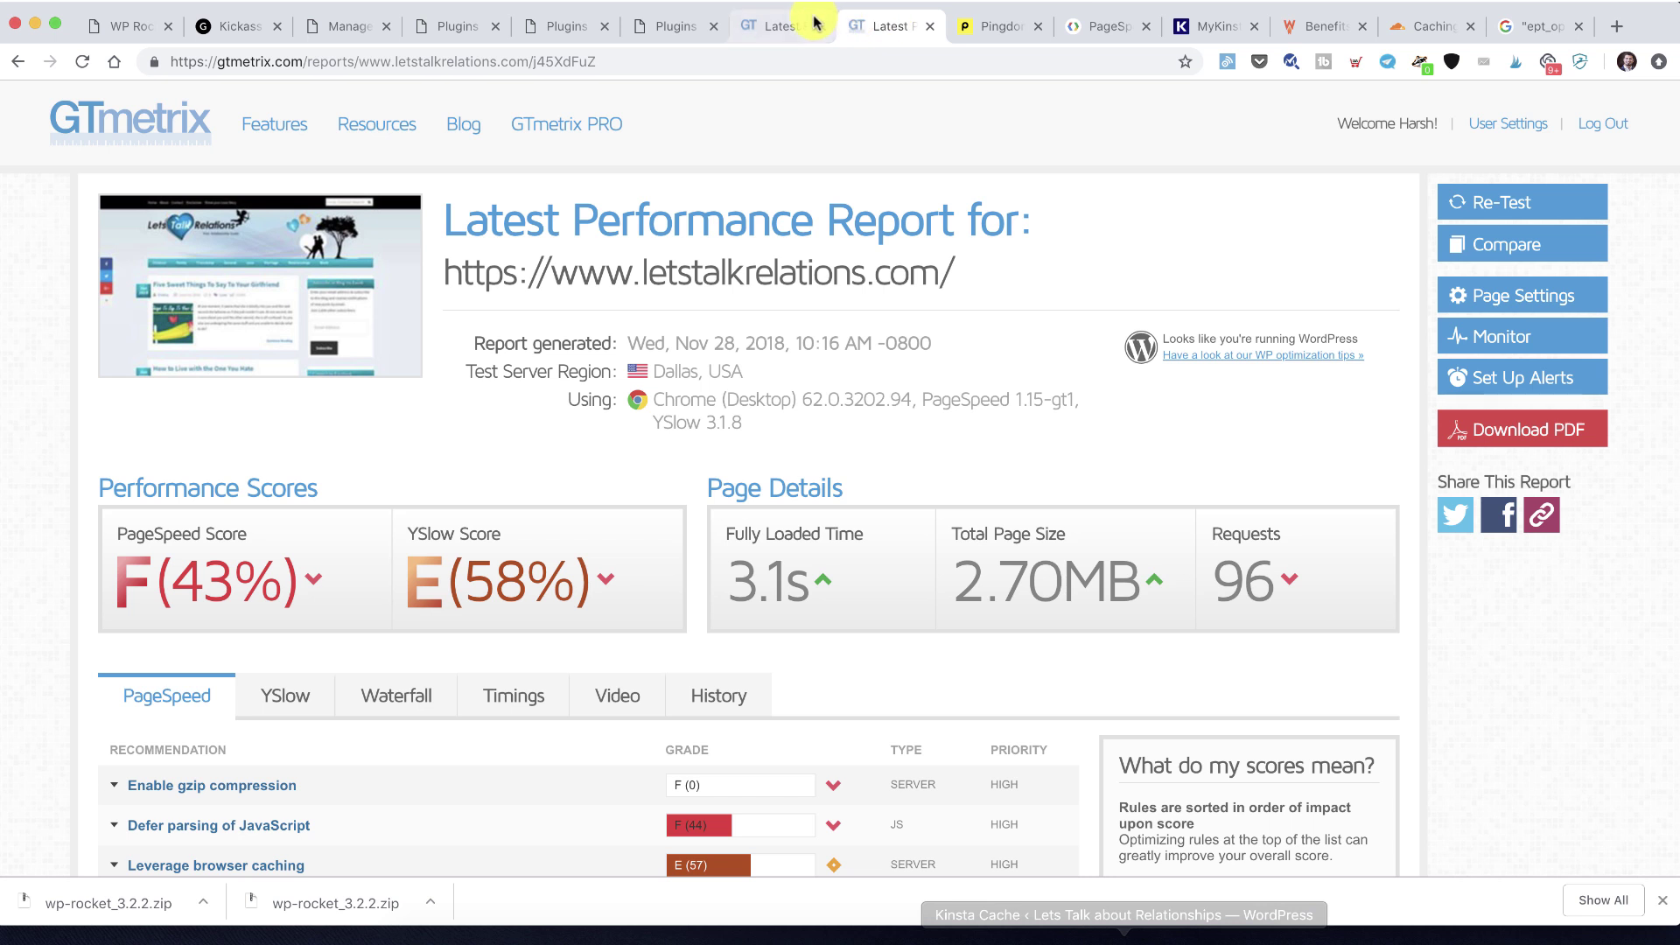
click(785, 29)
click(869, 33)
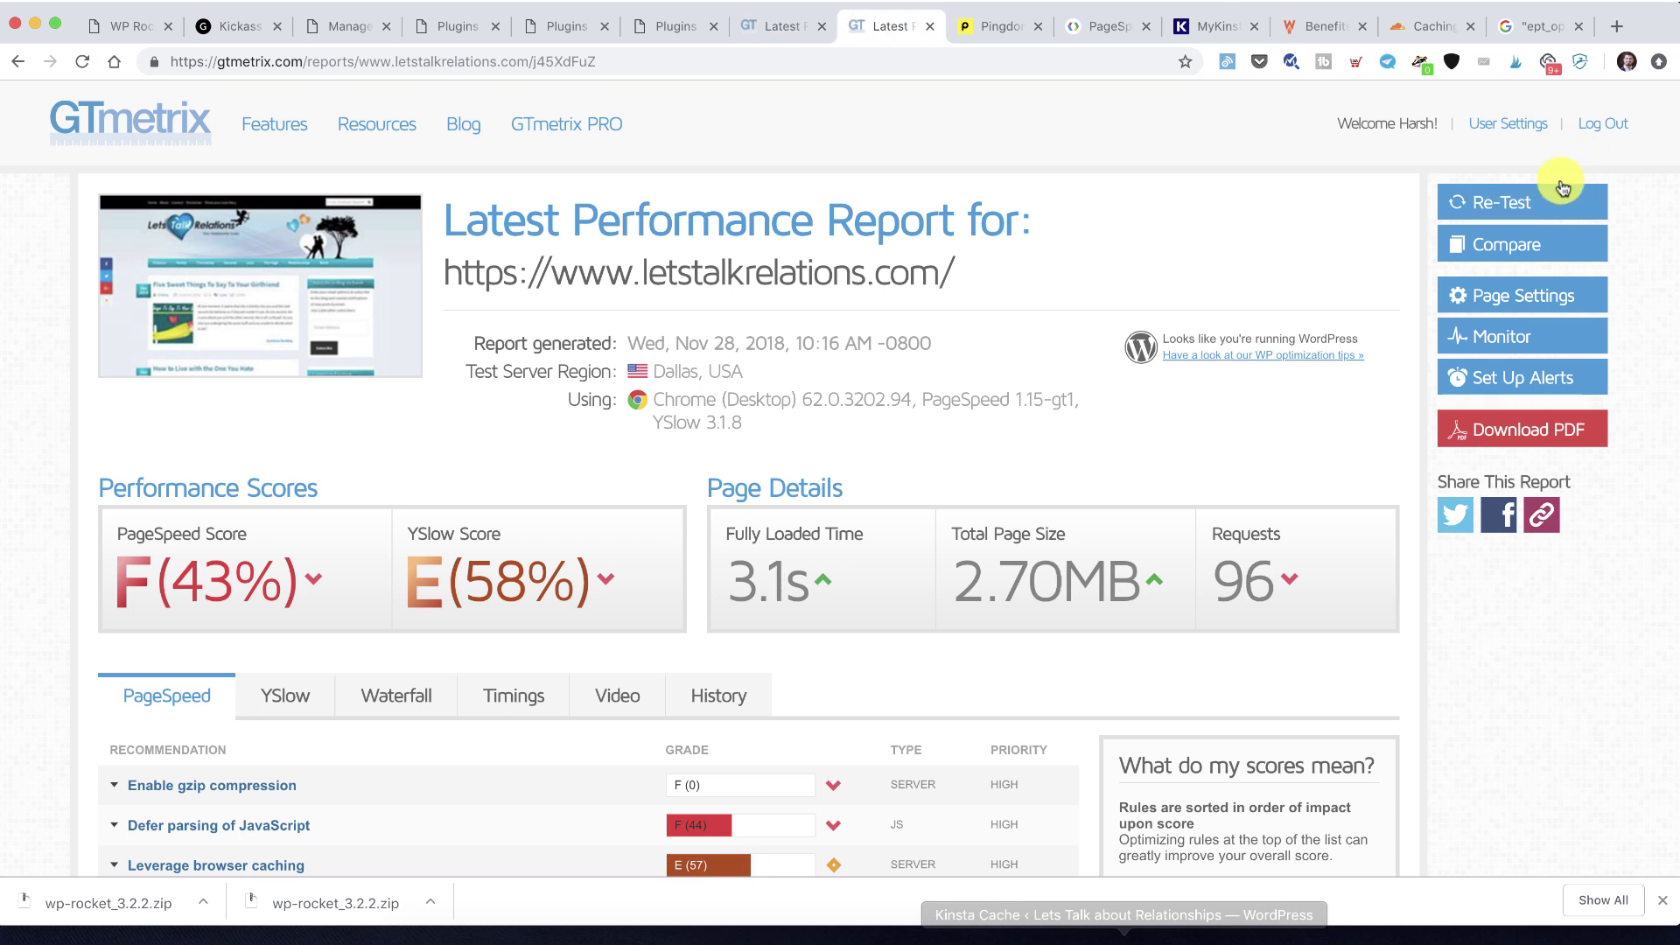
click(1503, 203)
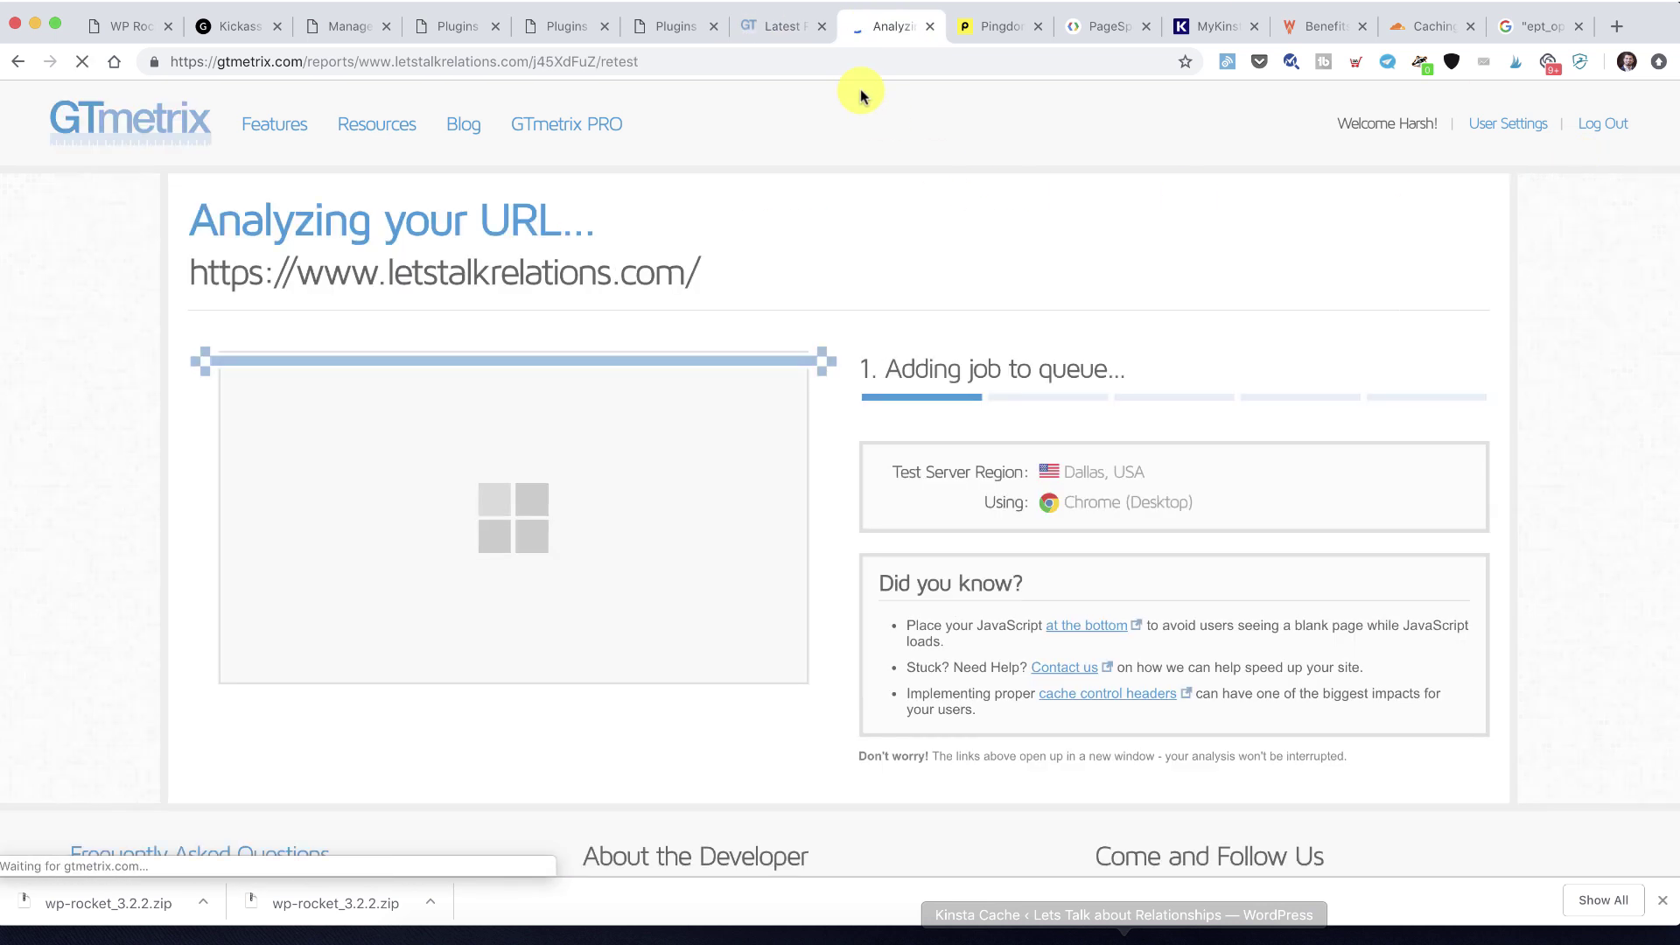
Open a second Pingdom Website Speed Test page beside the old results and copy the tested site's URL
click(998, 28)
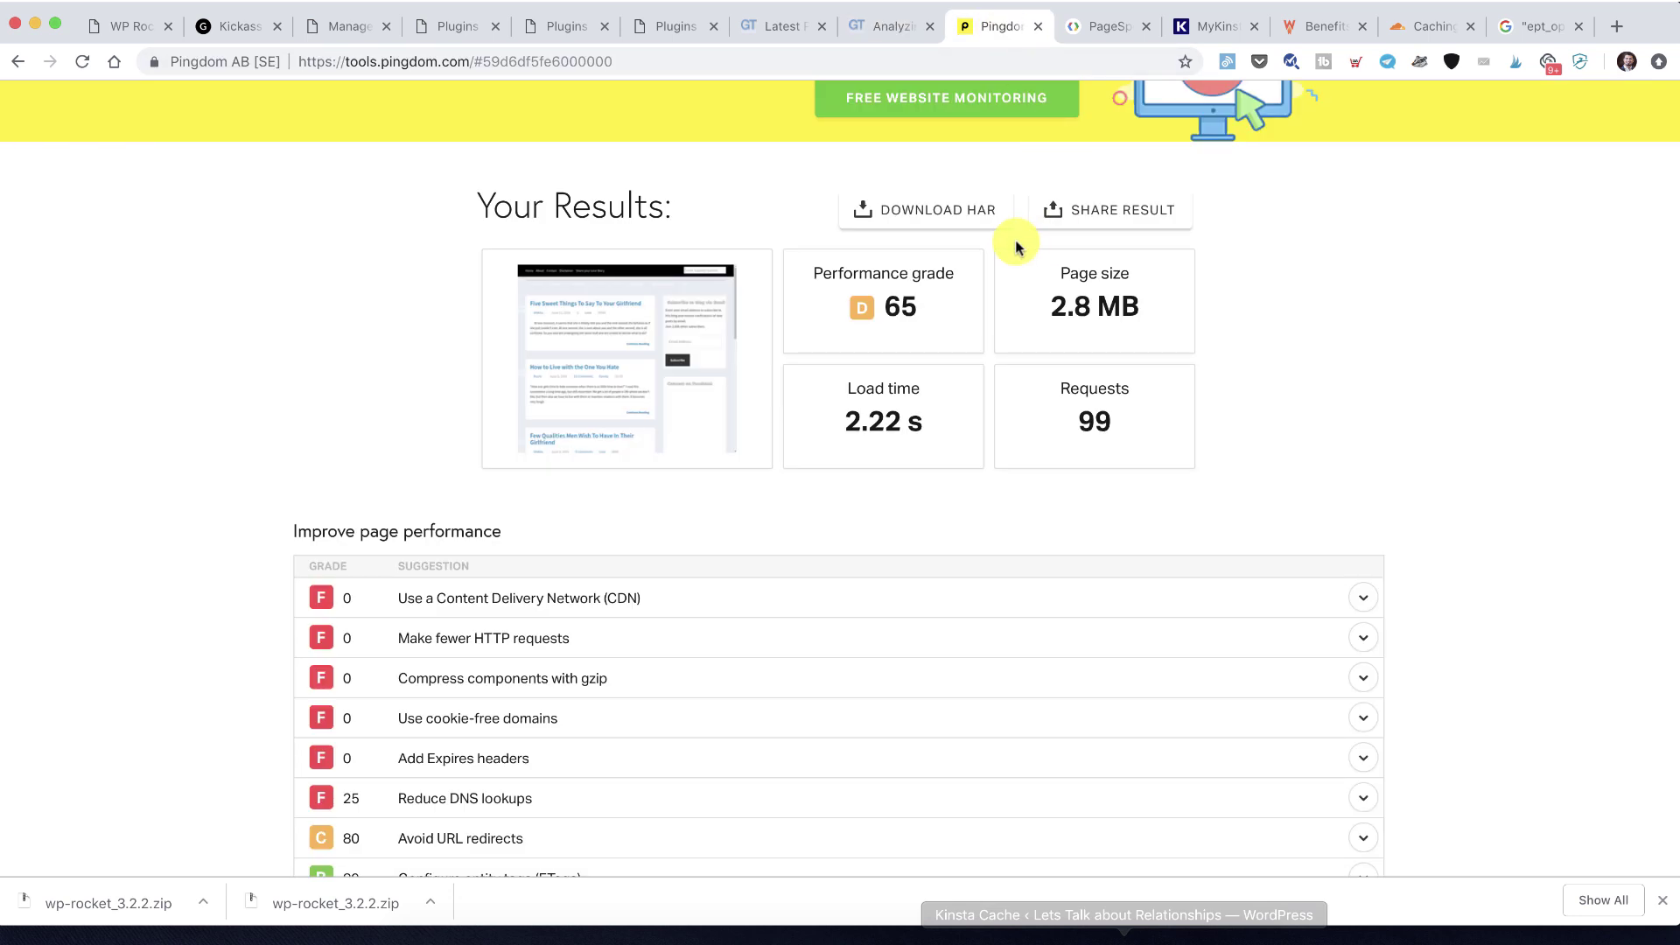
scroll(1016, 247, up, 5)
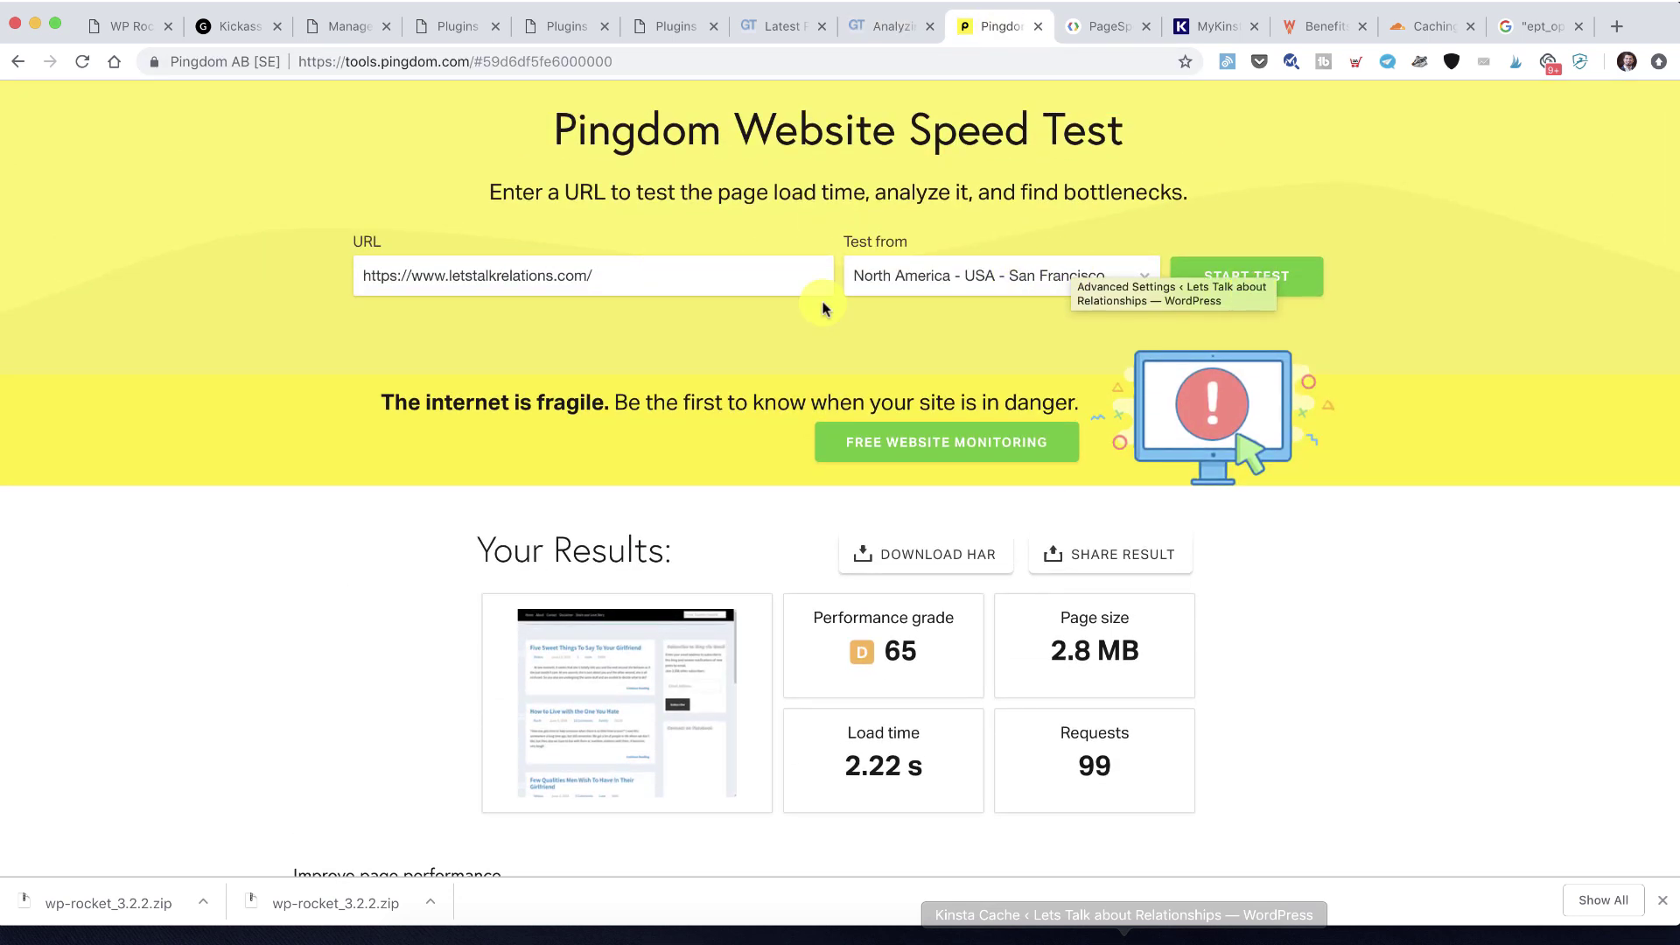
scroll(616, 238, up, 2)
right_click(345, 126)
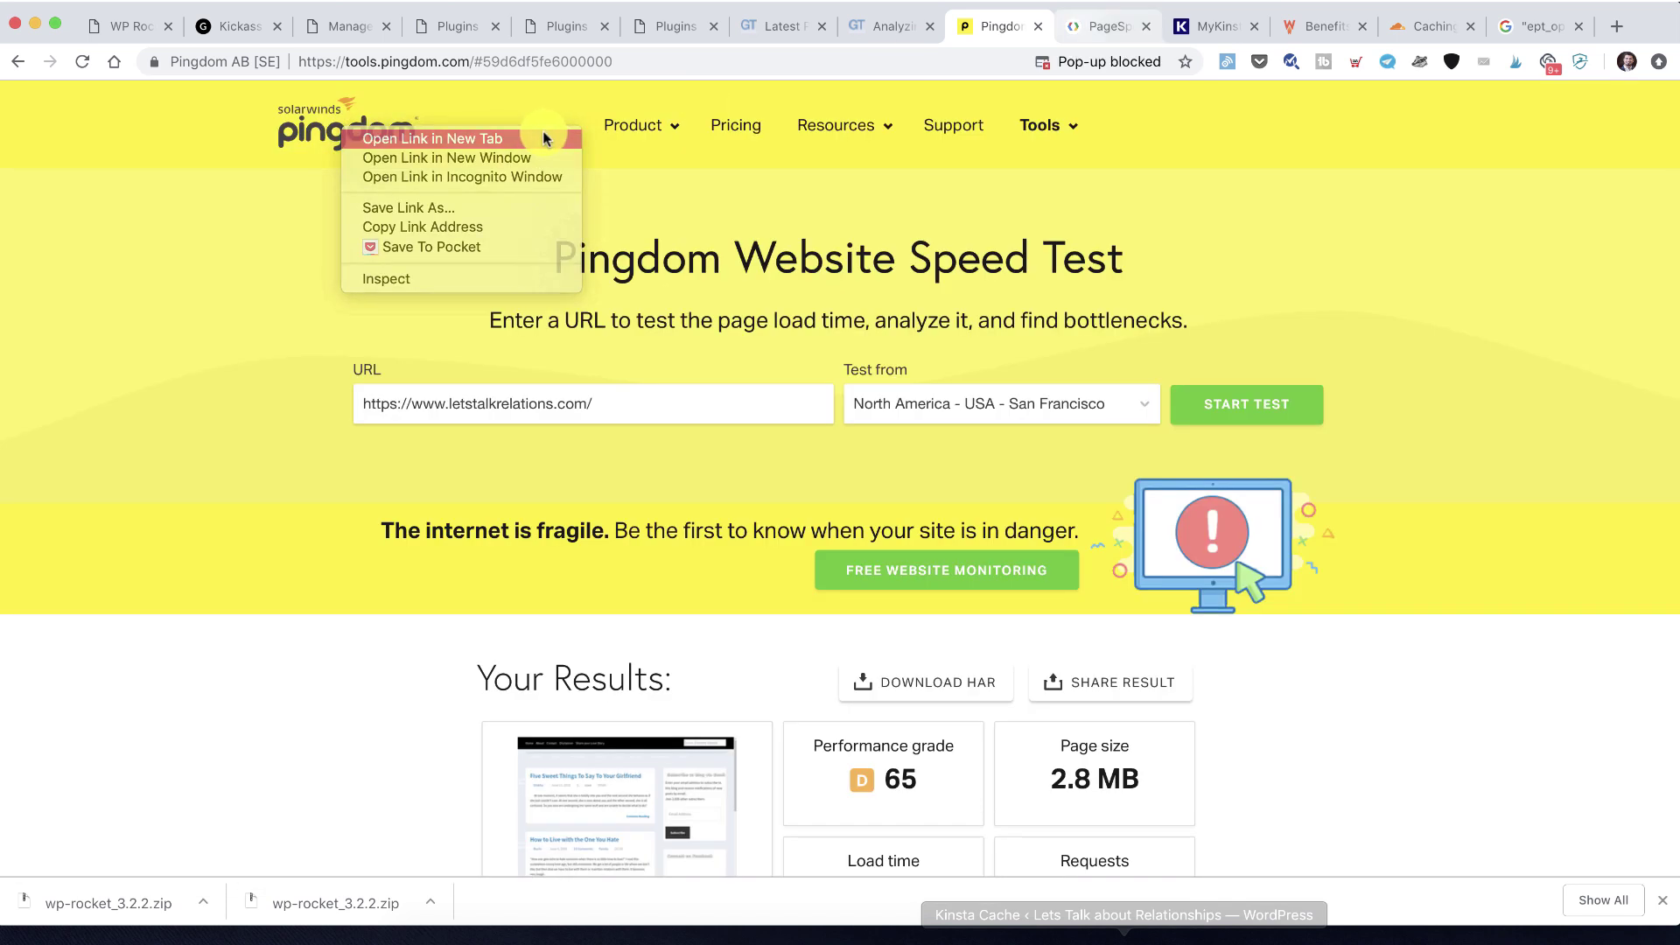
click(555, 137)
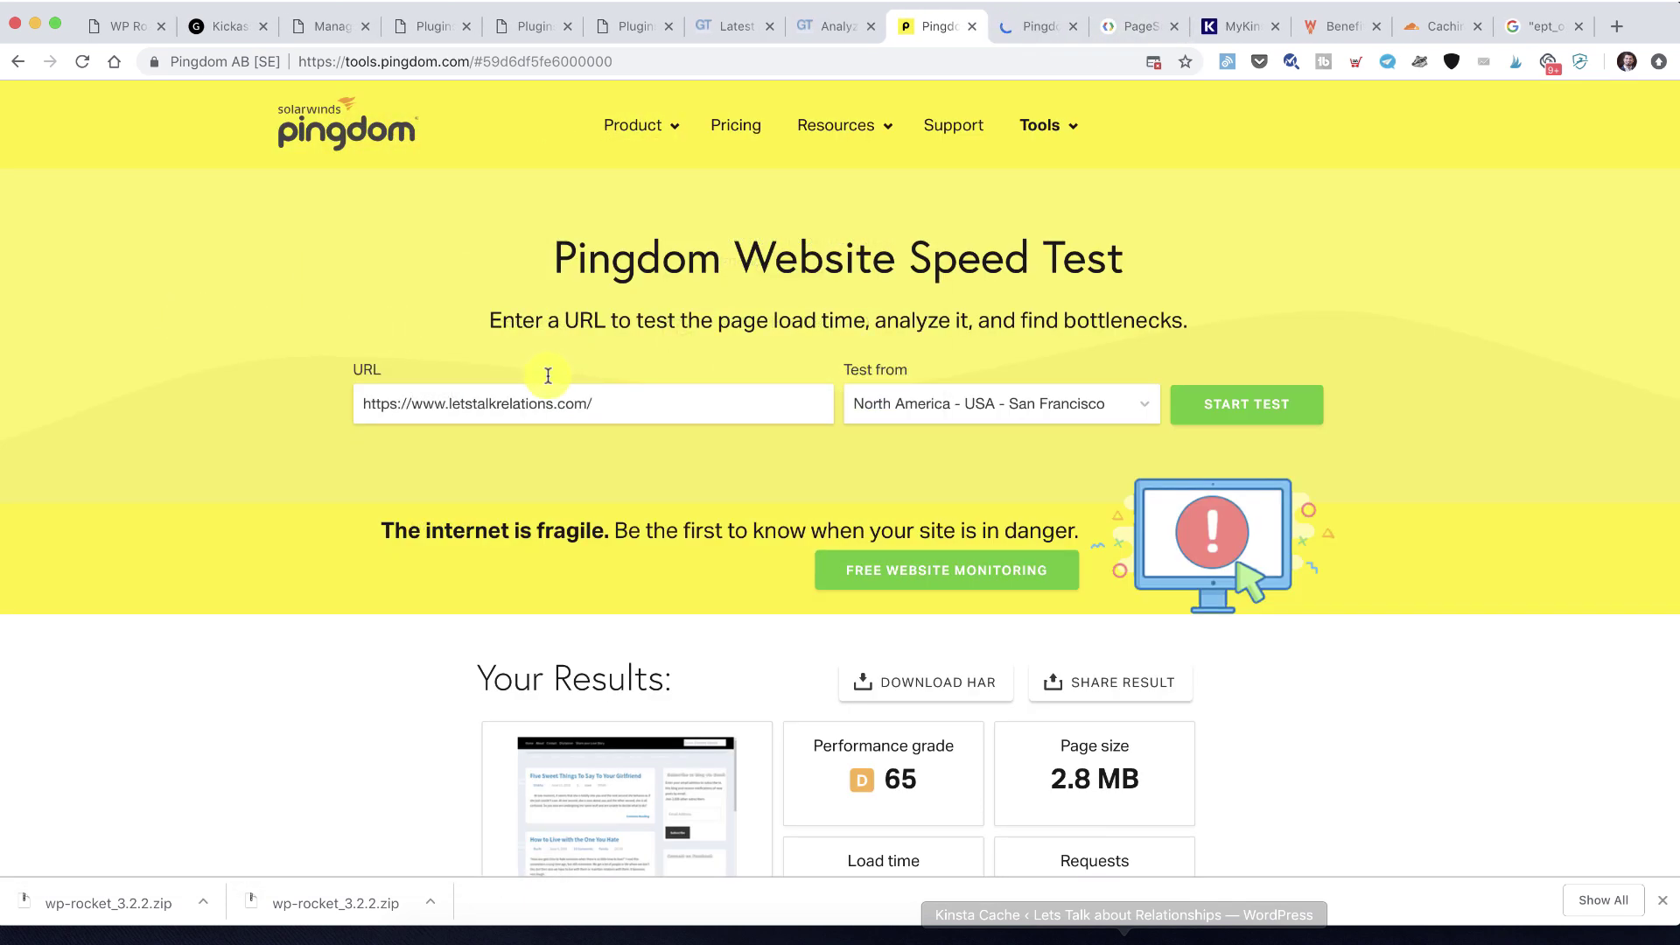
triple_click(551, 398)
key(super+c)
click(1120, 26)
right_click(241, 103)
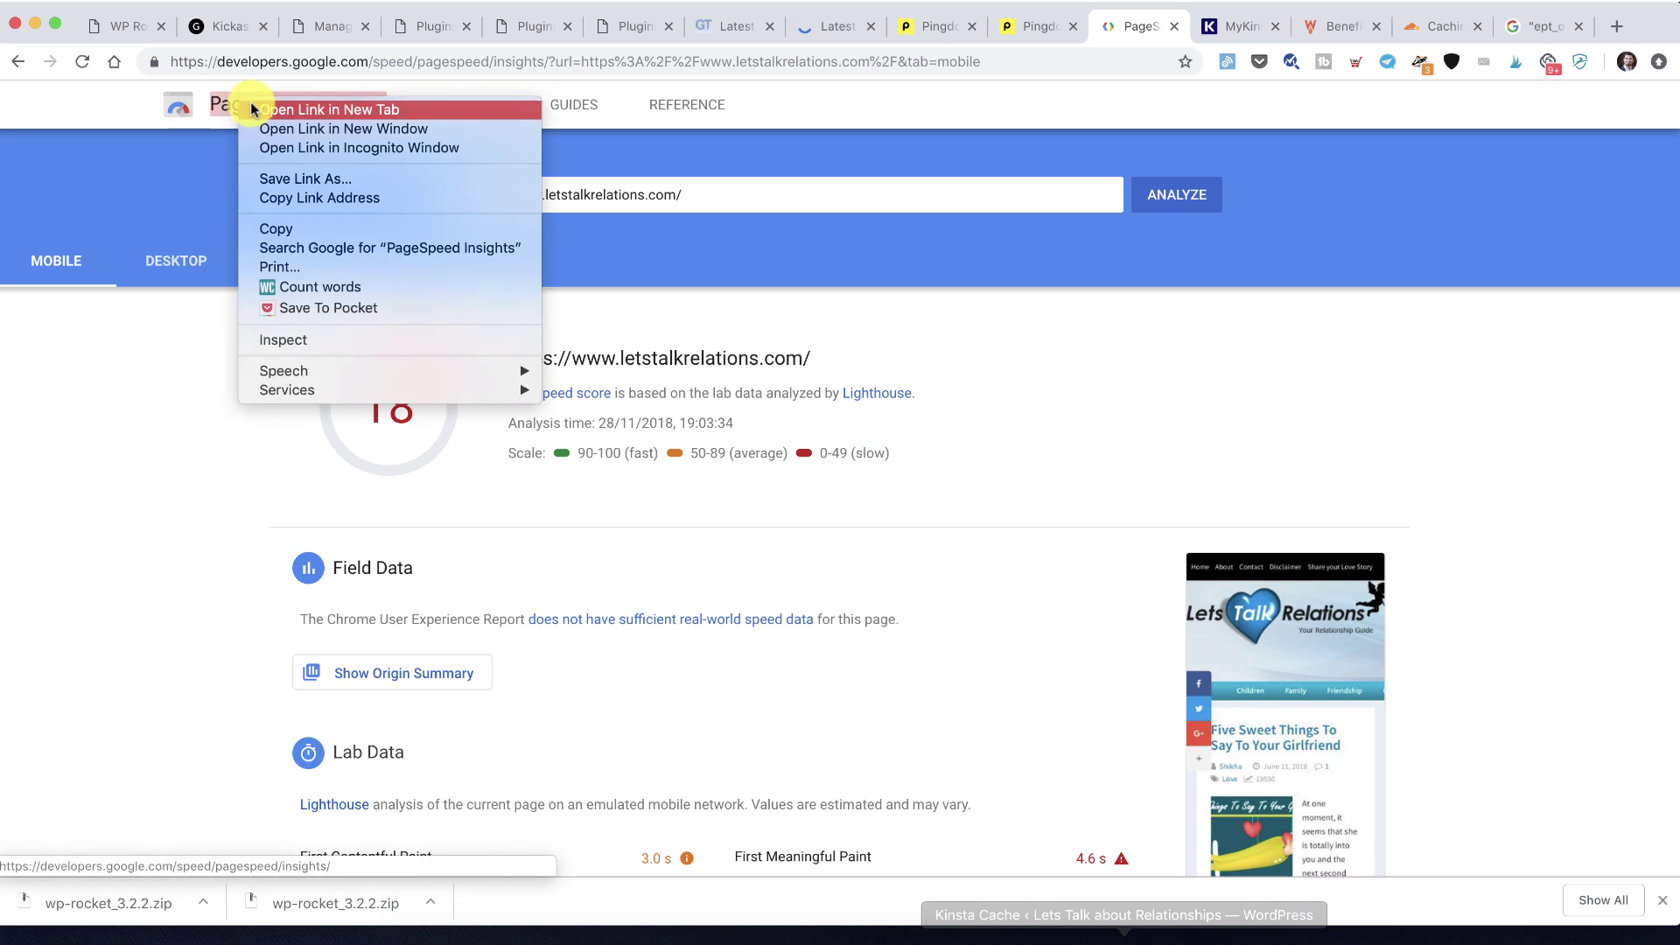
click(254, 109)
click(969, 26)
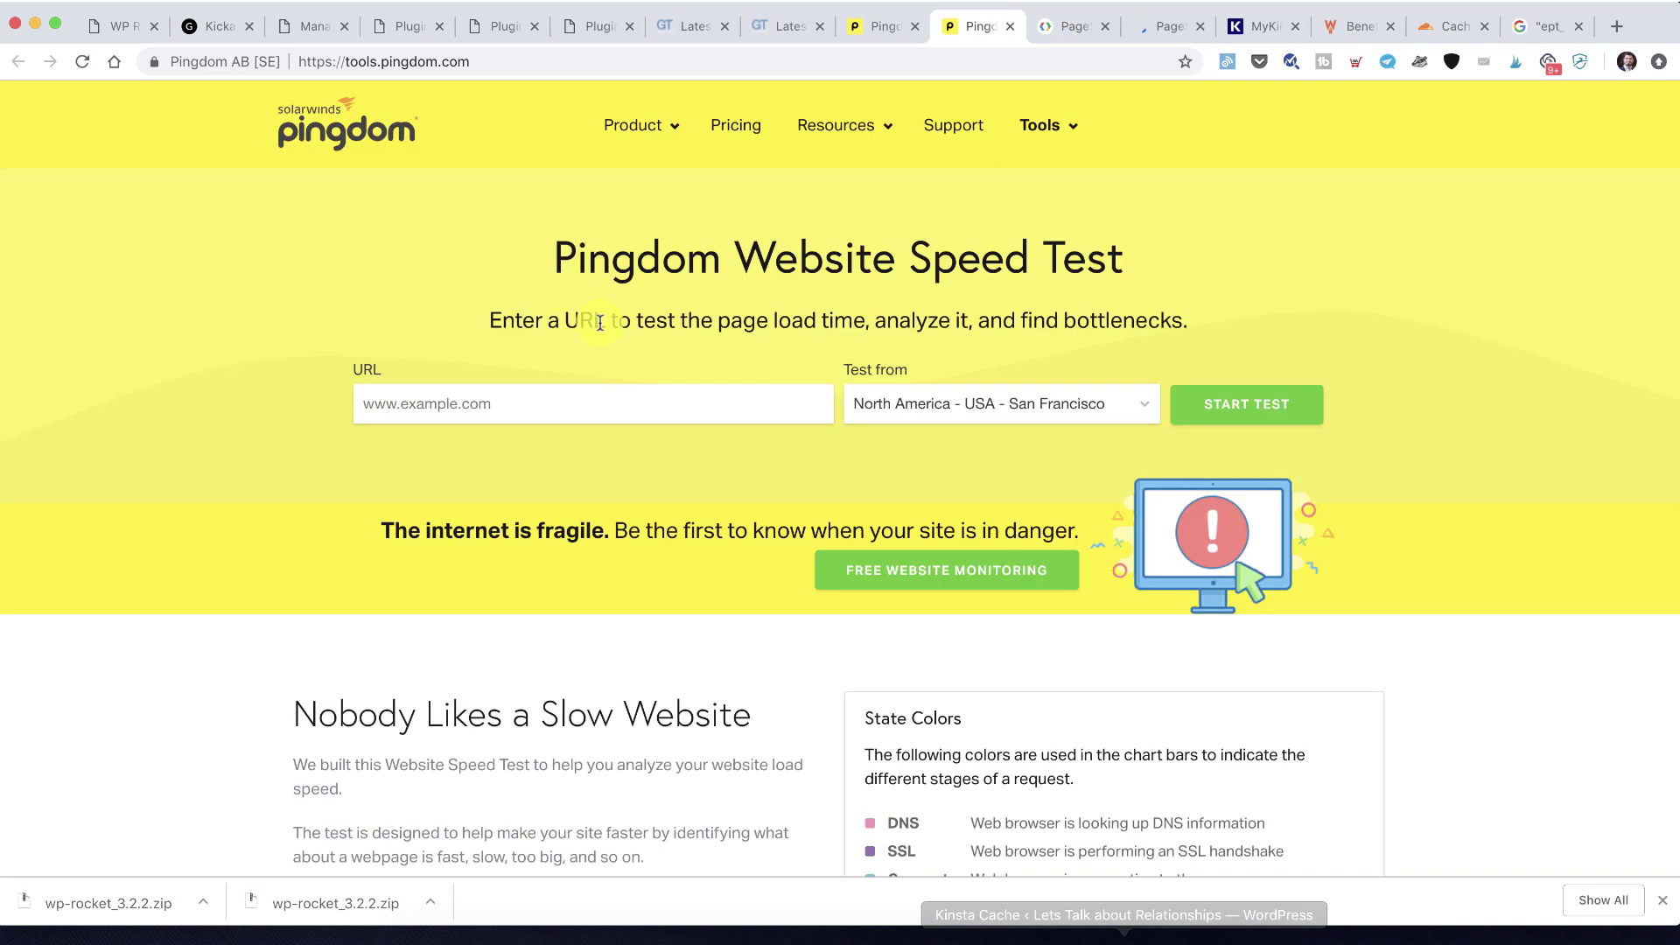
key(Return)
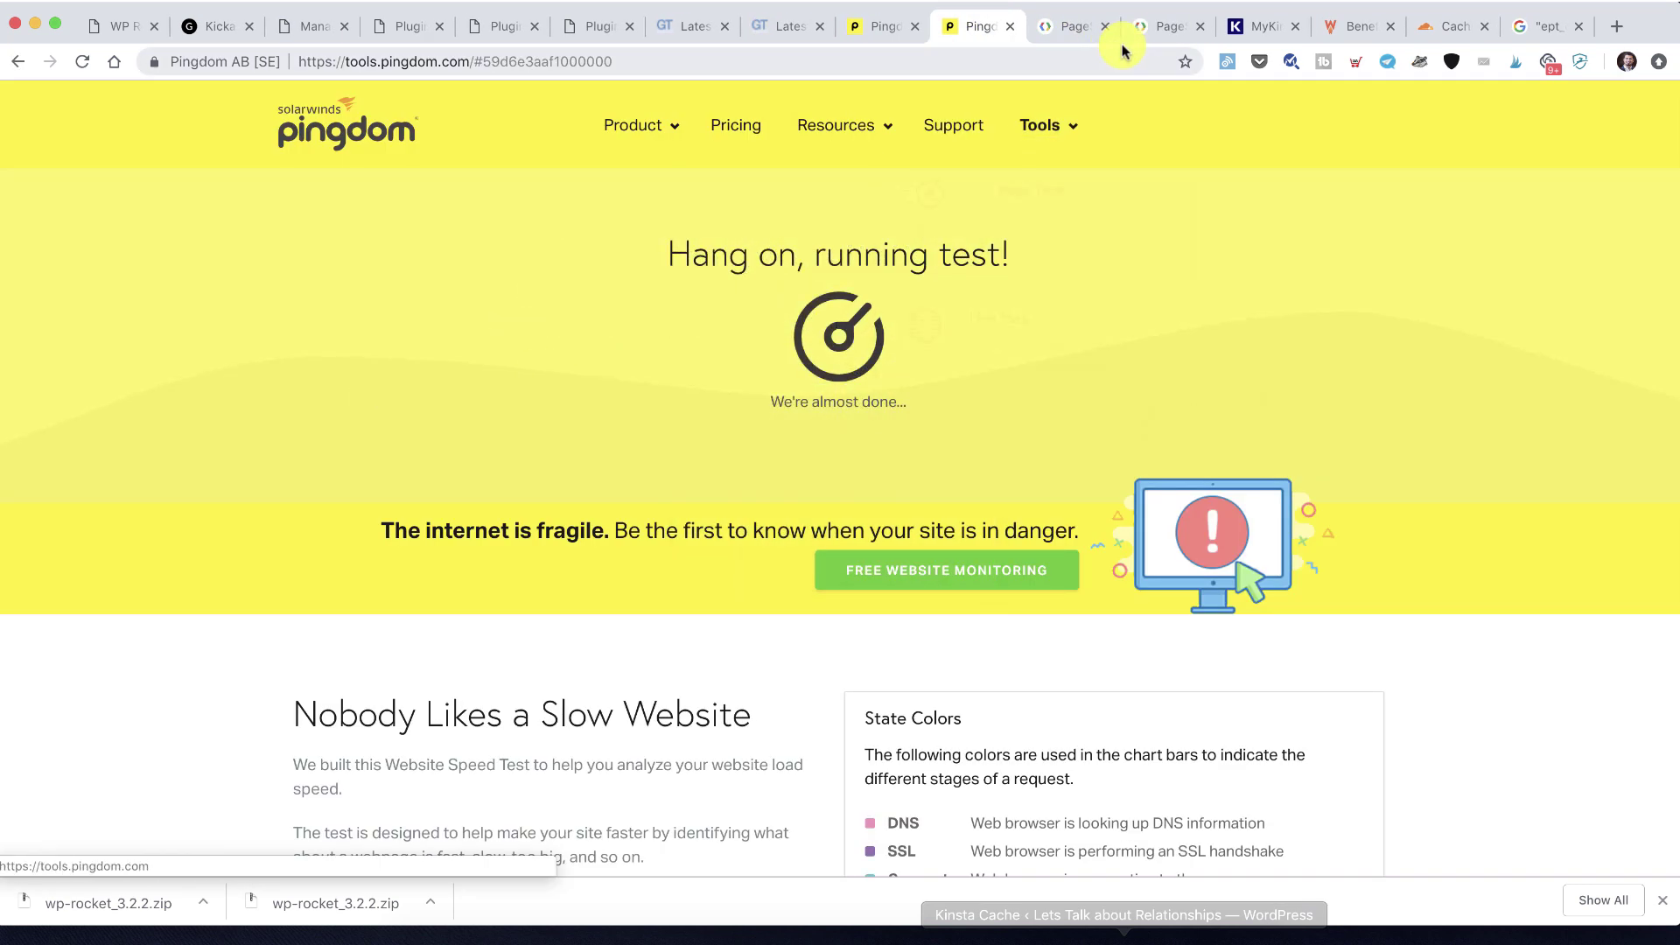
click(1137, 28)
click(567, 292)
key(super+v)
key(Return)
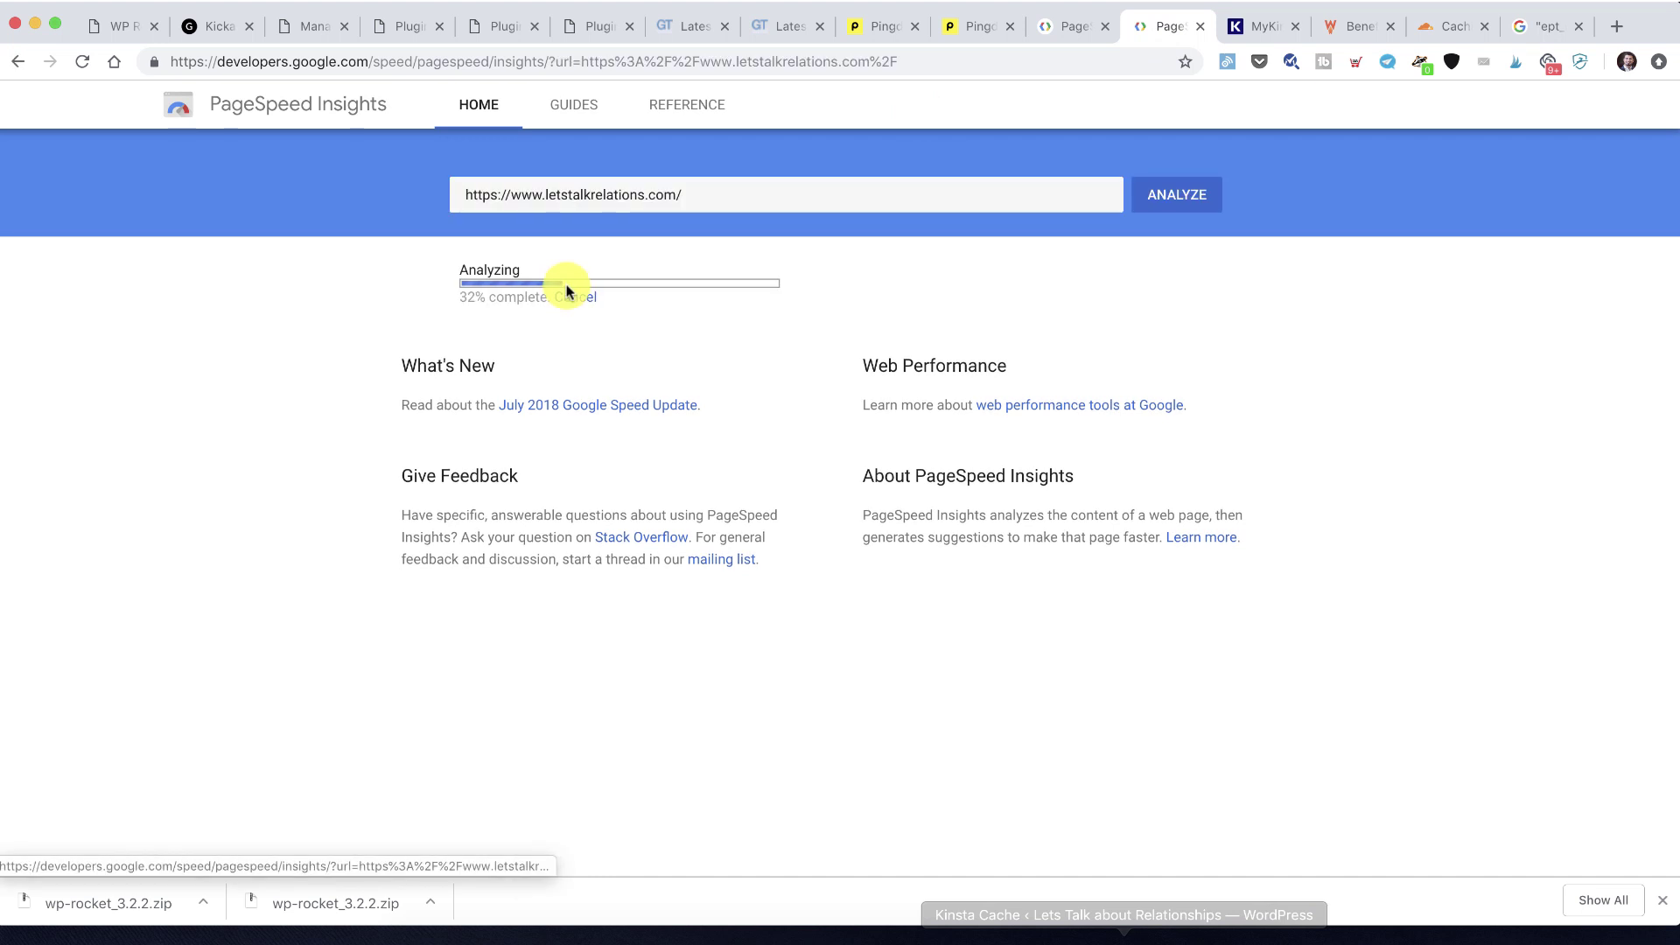
click(1084, 26)
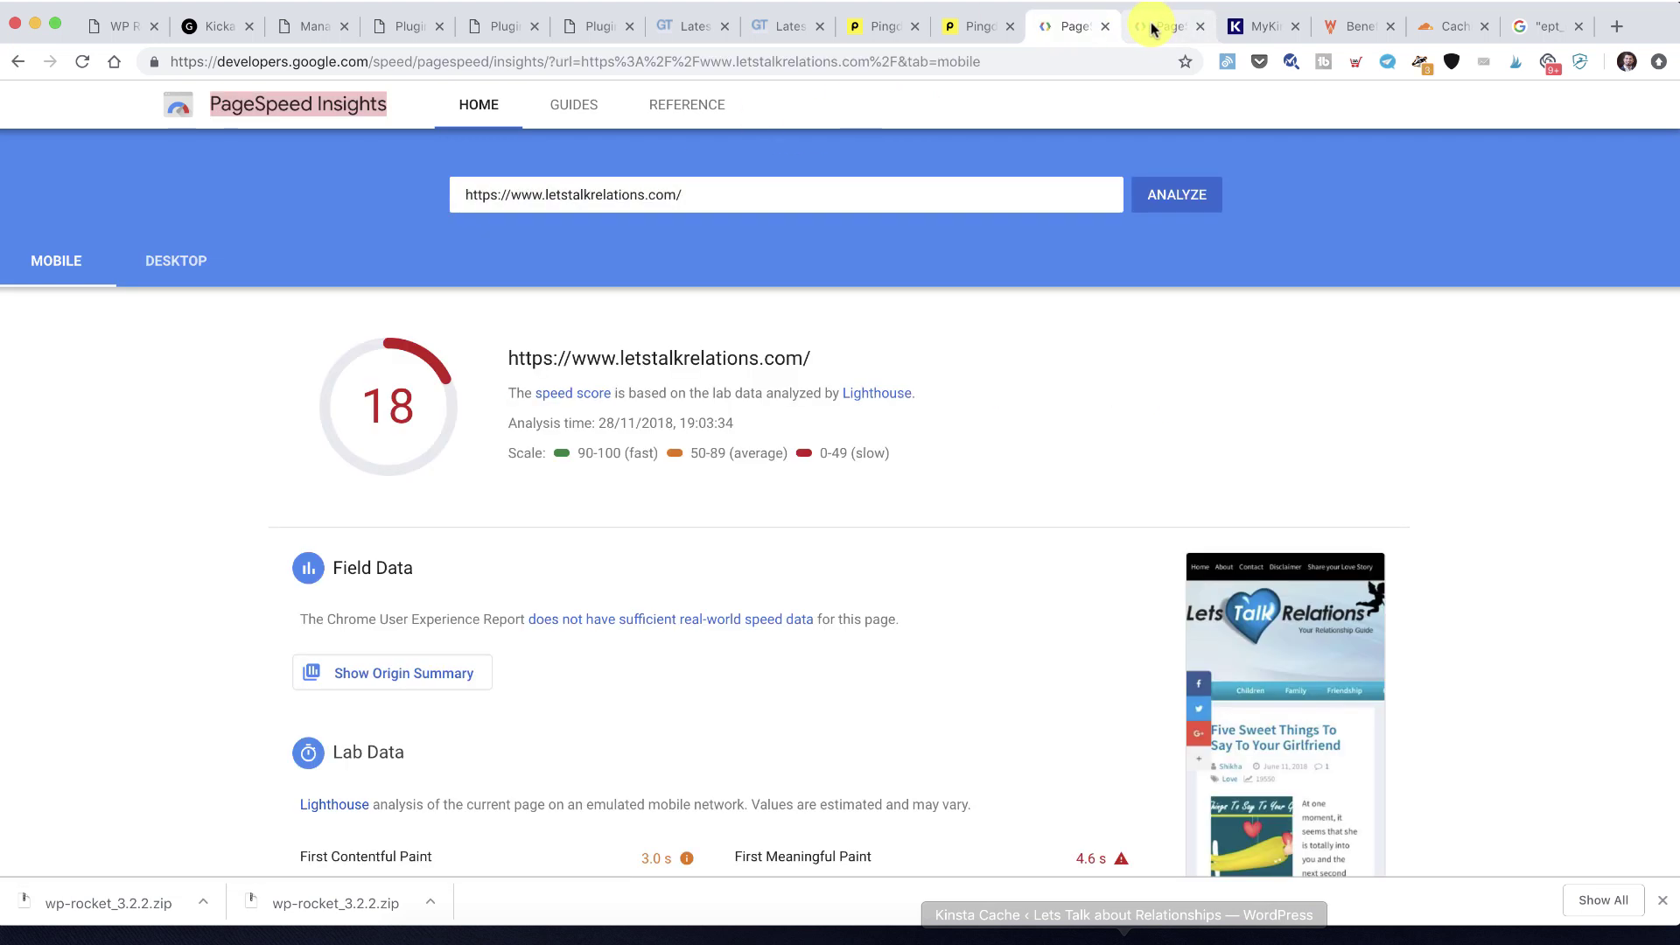
click(1151, 28)
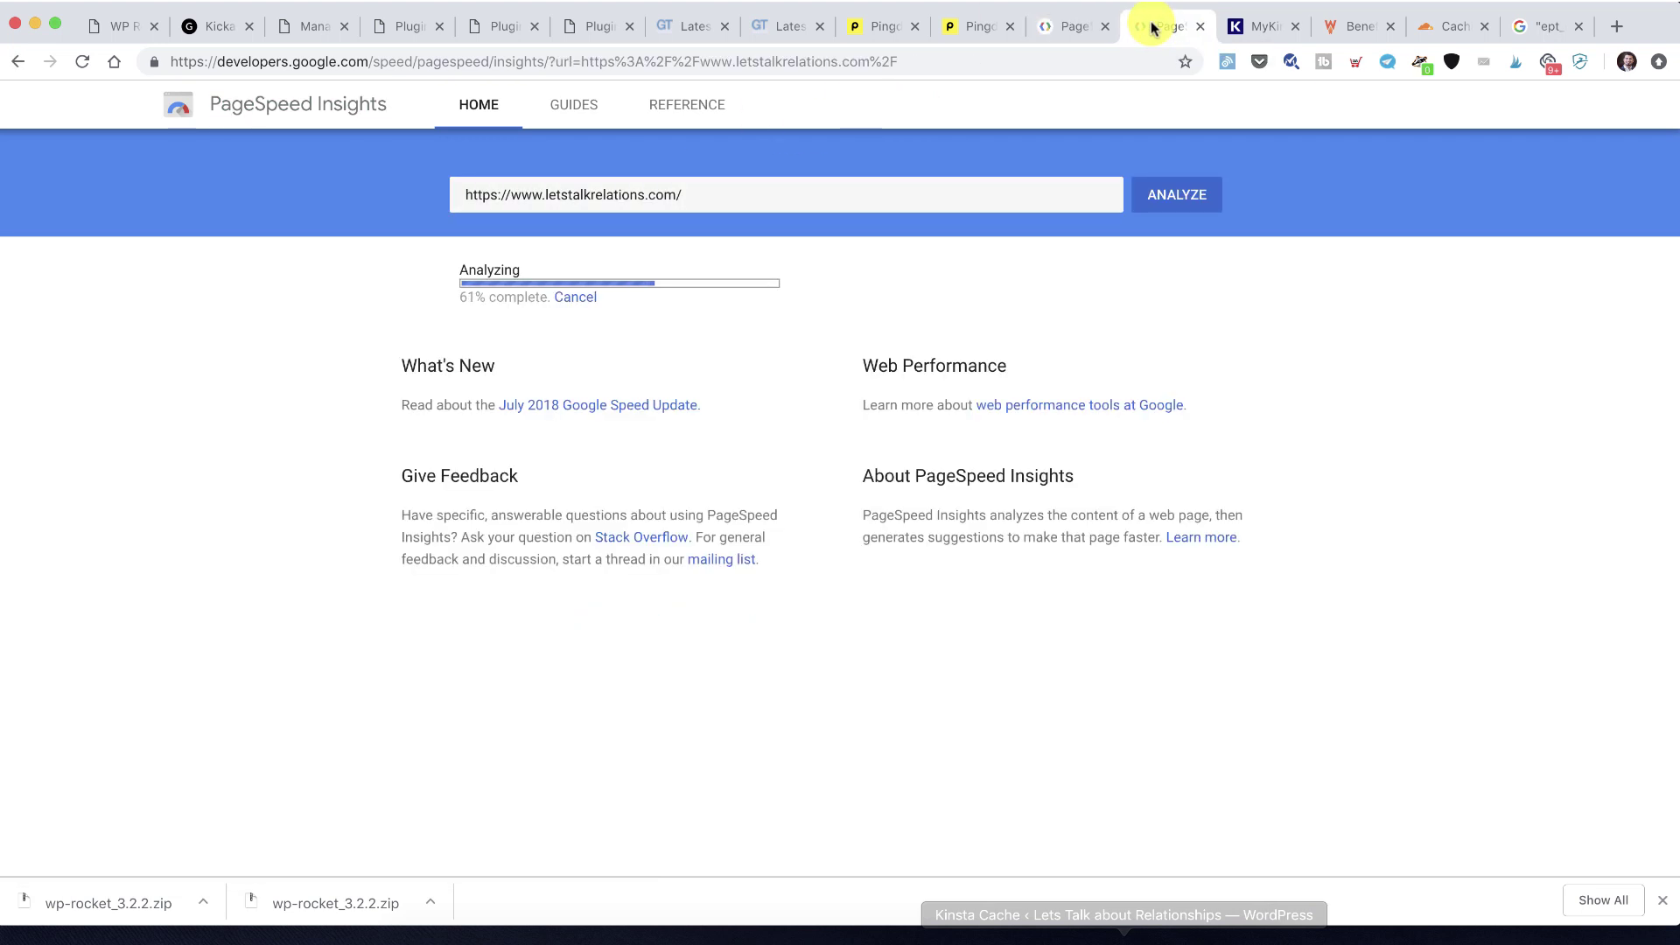
Compare the new GTmetrix report's scores, loaded time, page size and requests with those of the earliest report
click(957, 26)
click(781, 26)
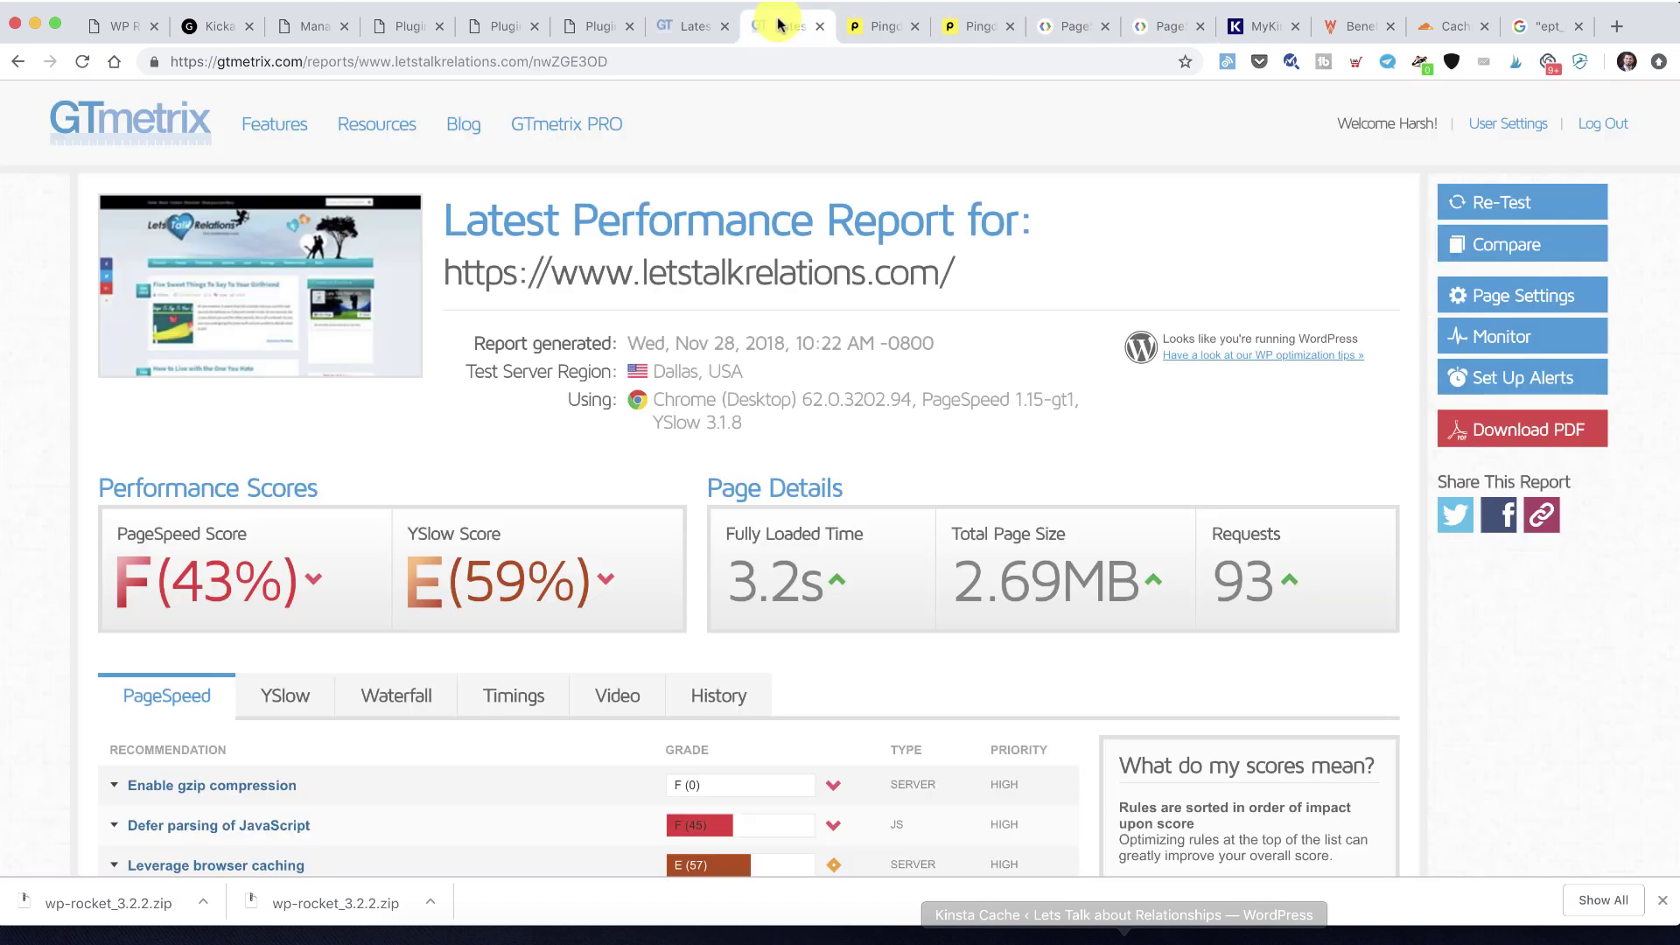
scroll(777, 256, down, 3)
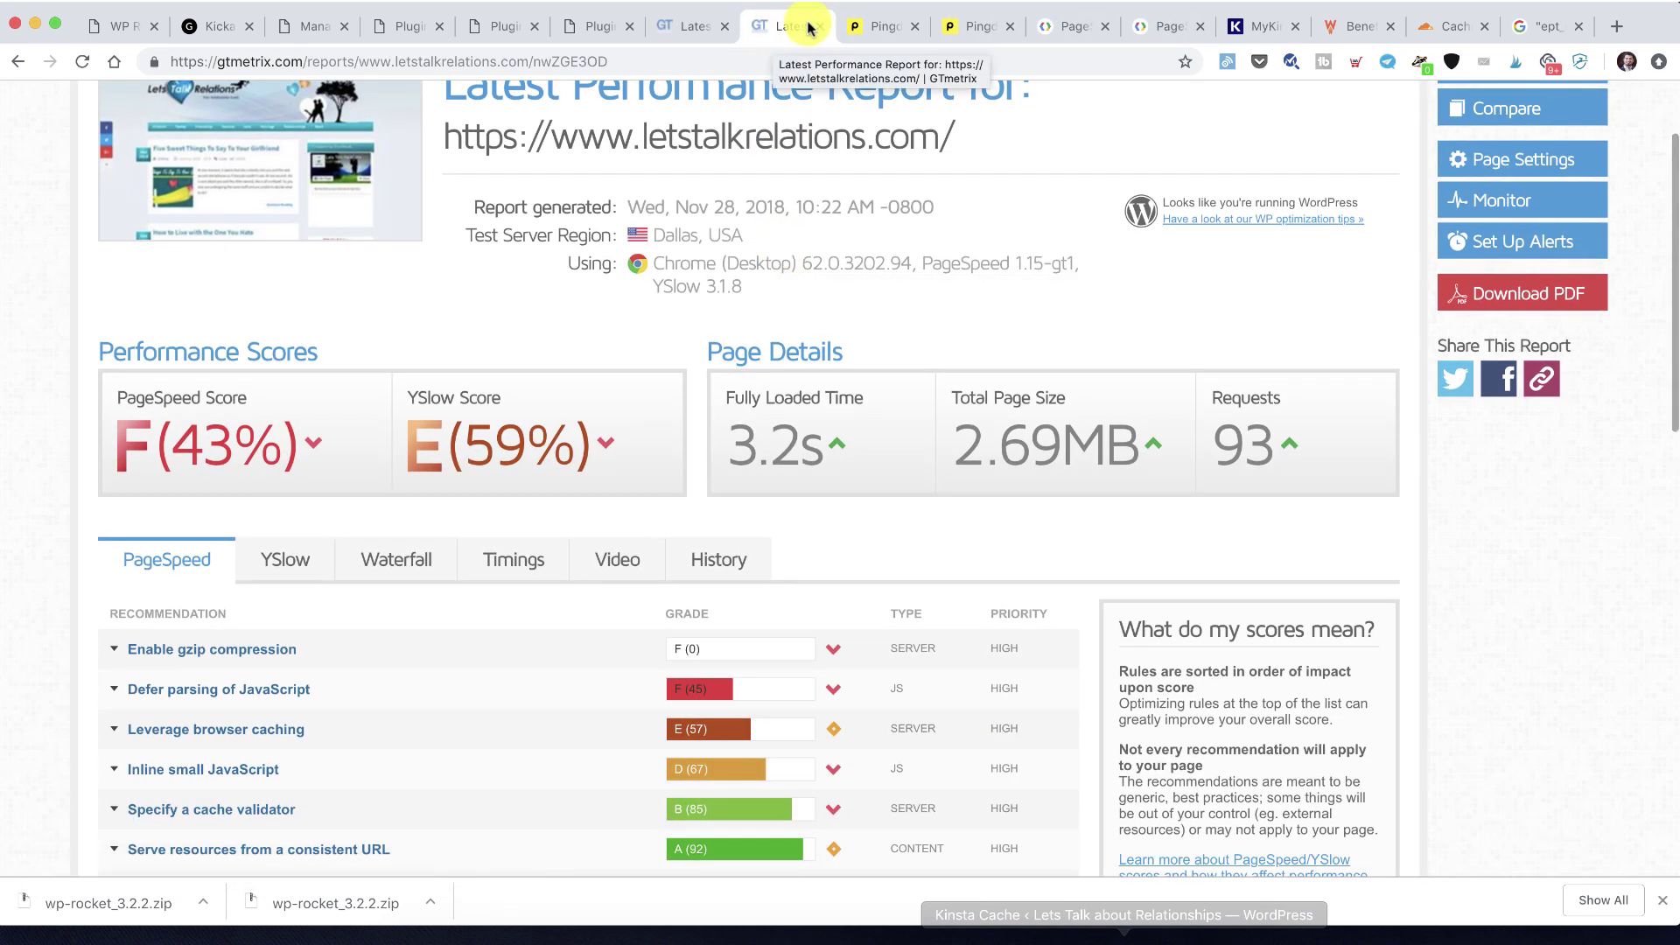
scroll(780, 198, up, 2)
click(695, 41)
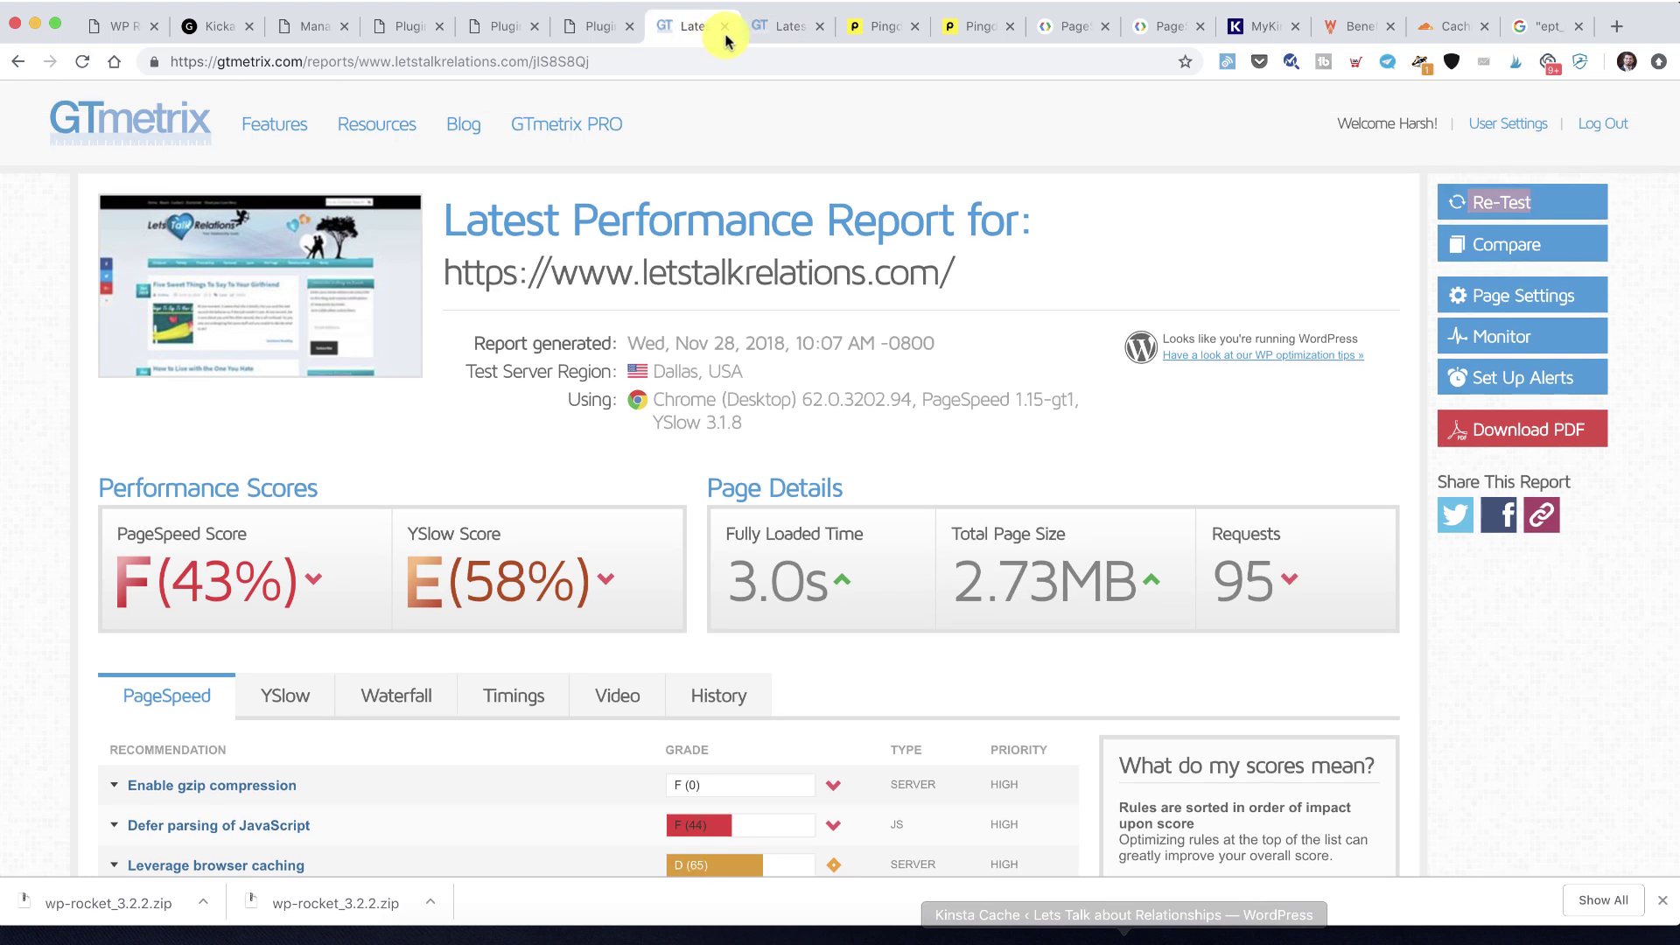
click(761, 39)
click(668, 28)
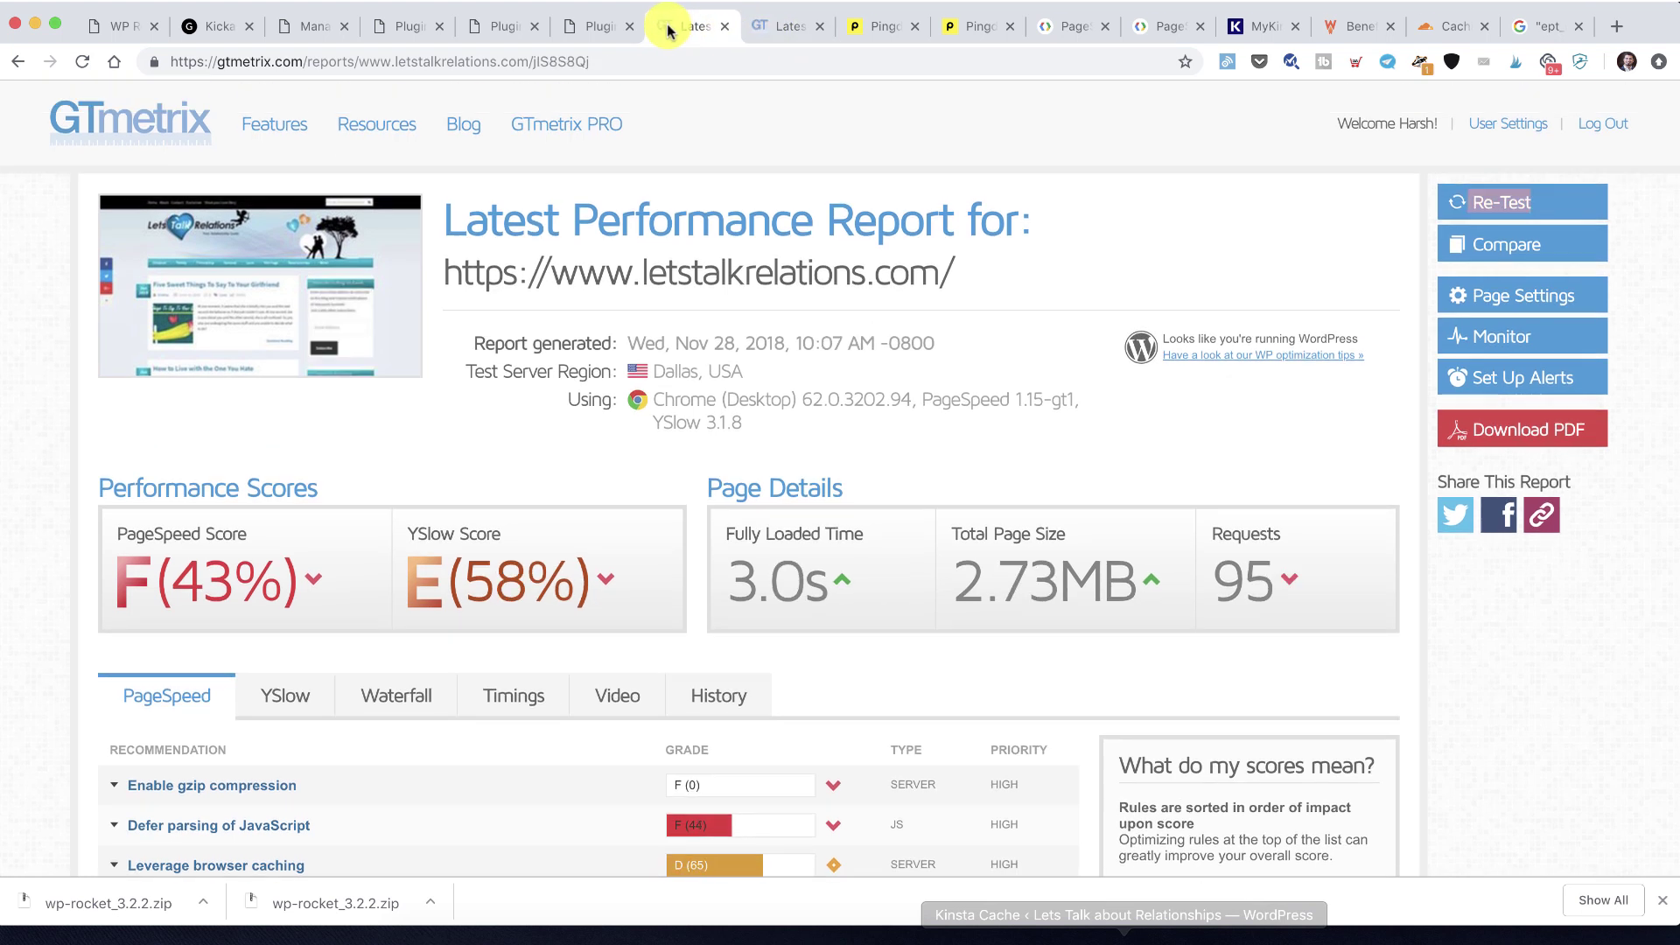
click(765, 35)
scroll(849, 416, down, 3)
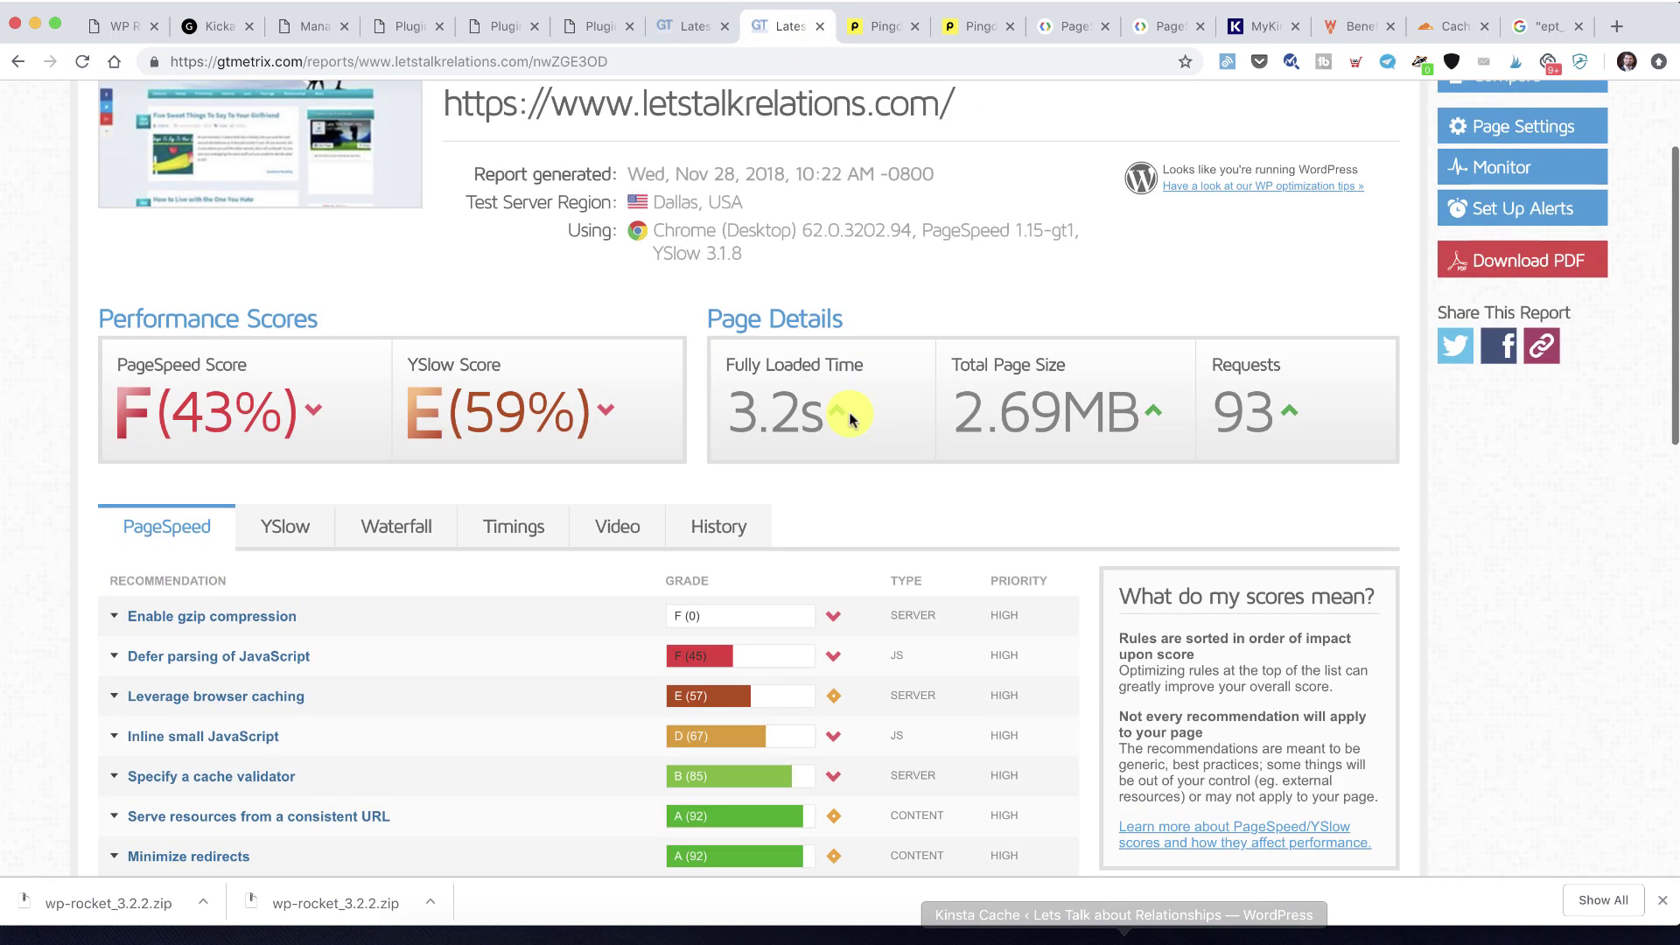
scroll(787, 386, down, 2)
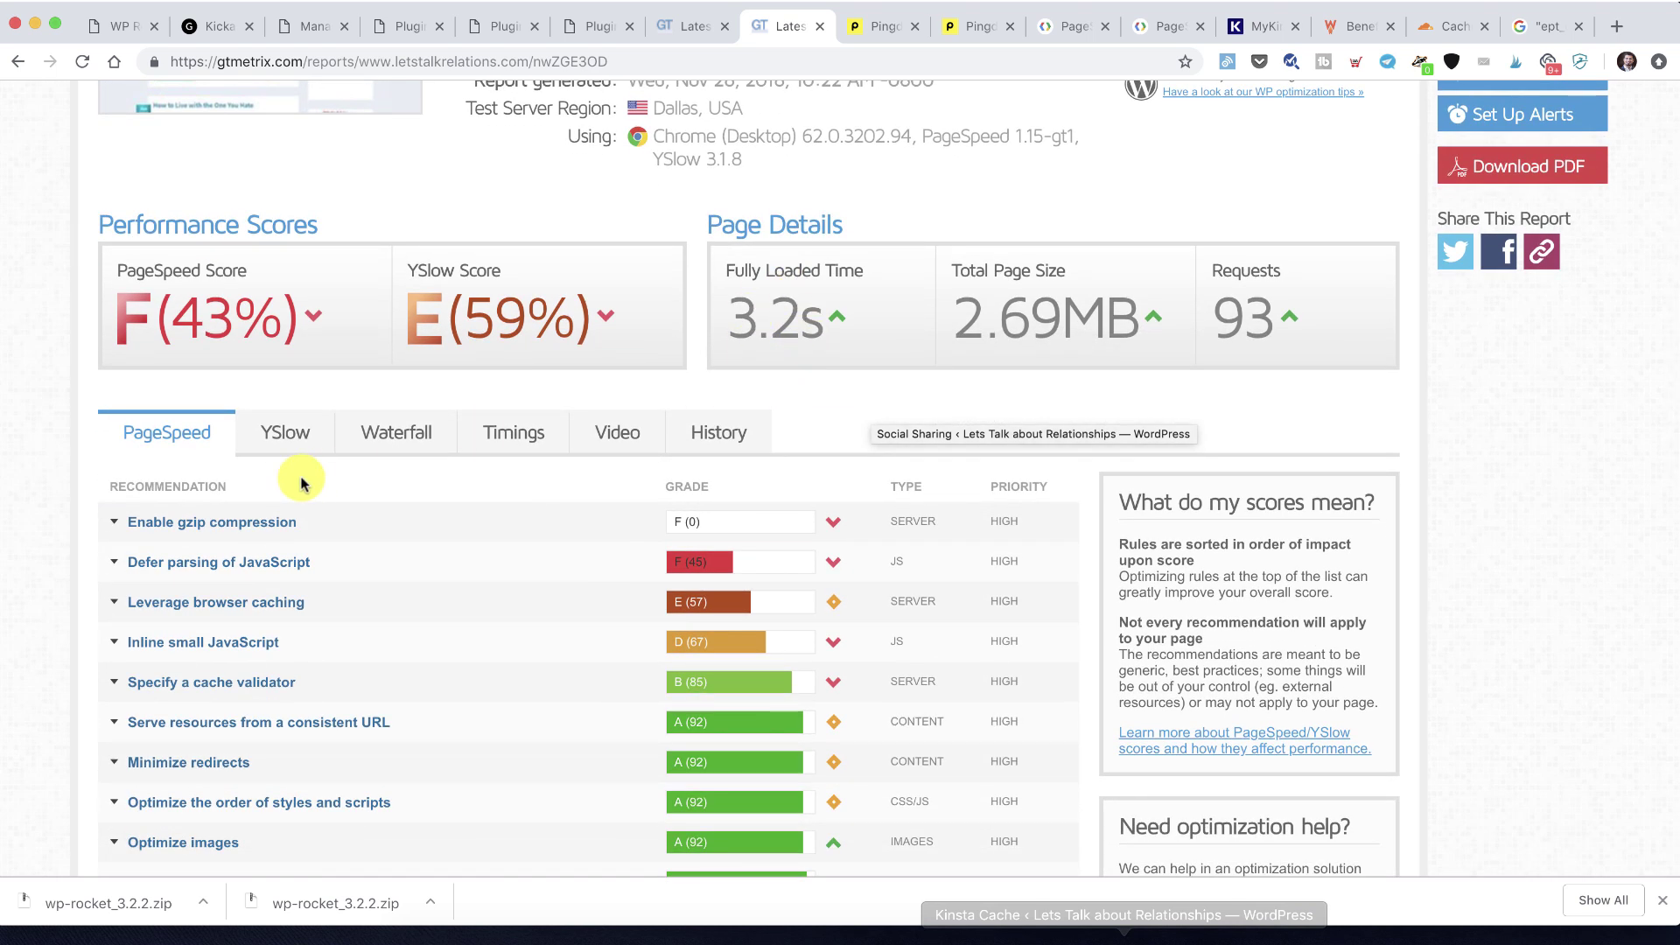
Expand the Enable gzip compression recommendation and examine which resources it lists
click(233, 522)
scroll(346, 525, down, 1)
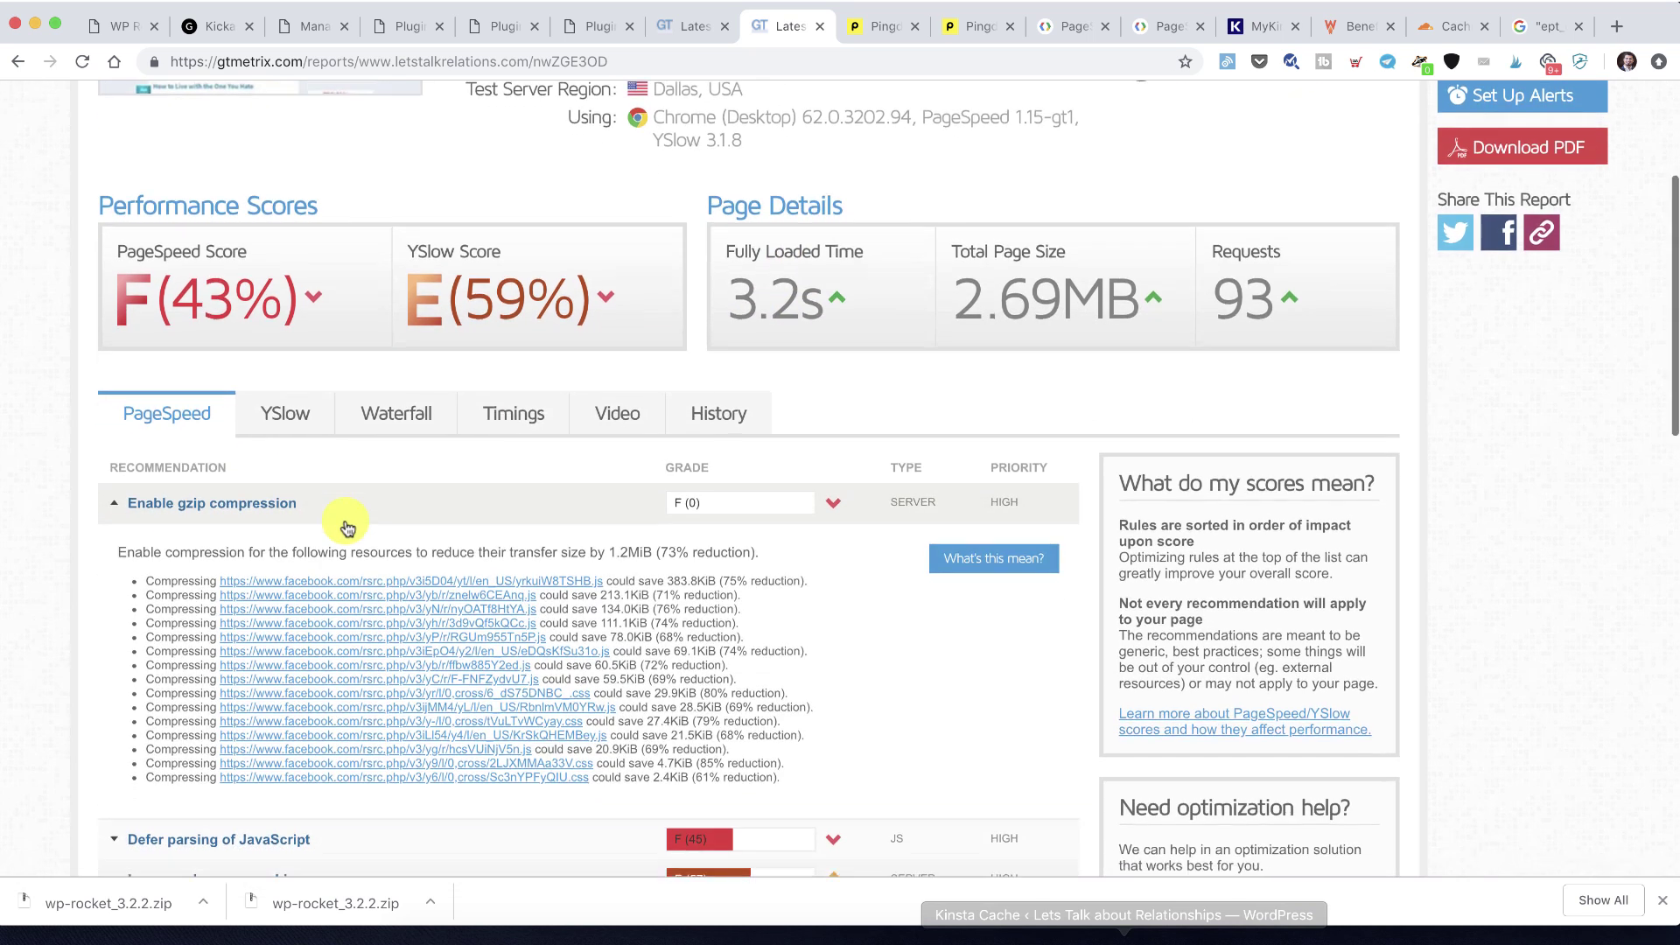
scroll(347, 528, down, 1)
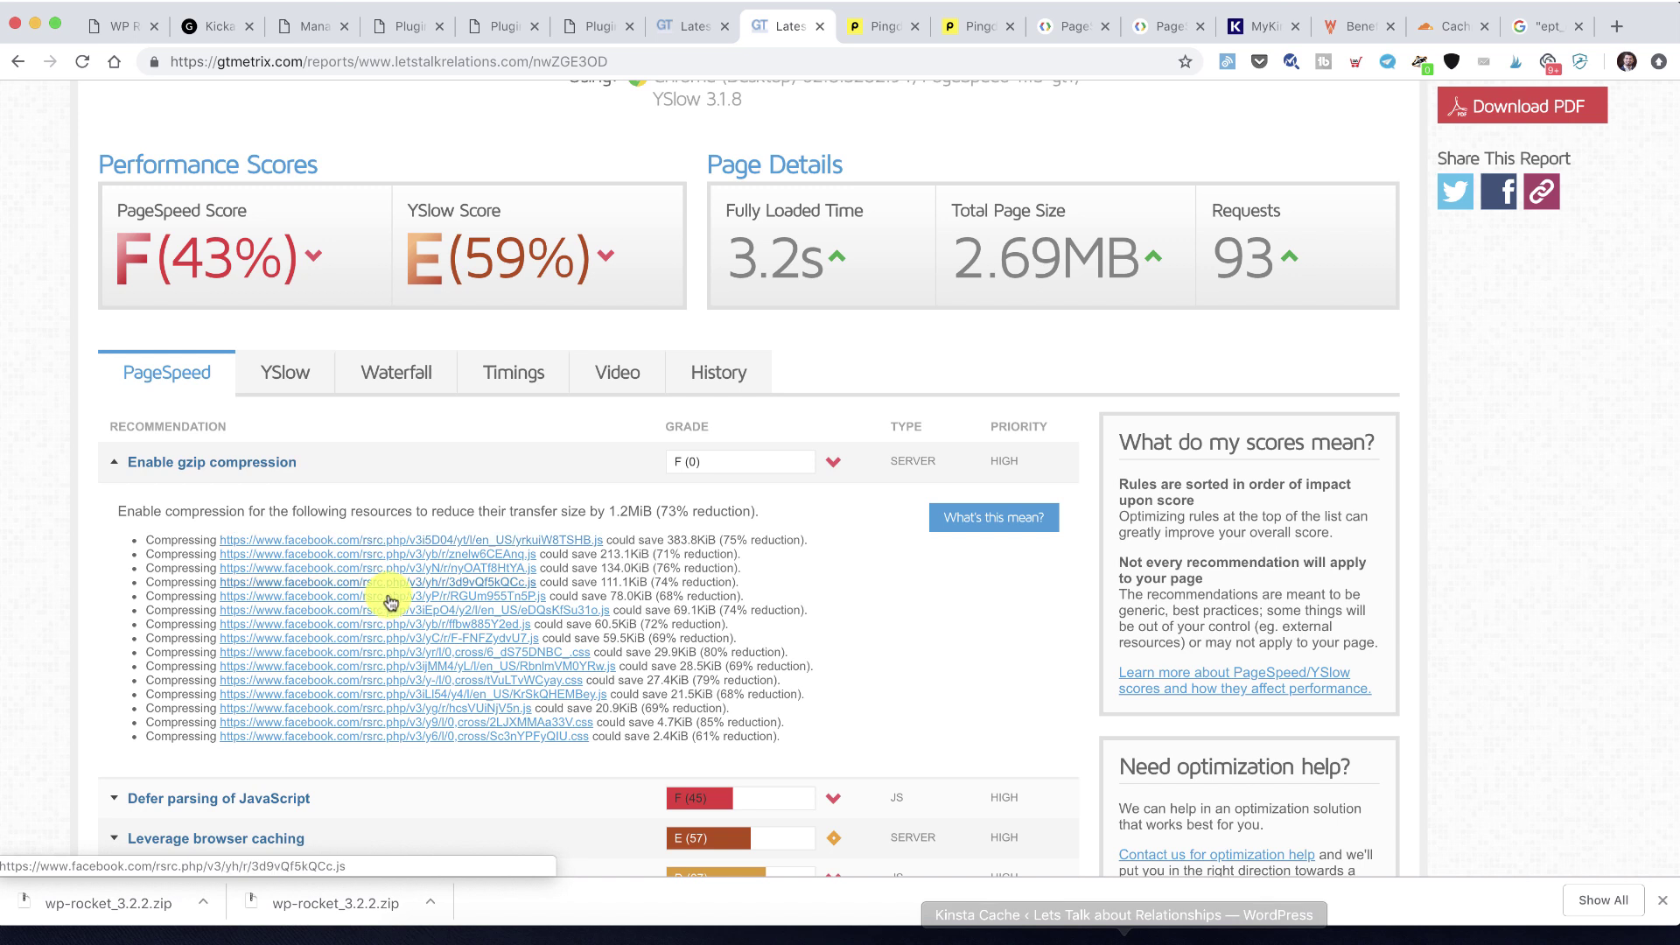
Expand the Defer parsing of JavaScript and Leverage browser caching recommendations and examine the resources they list
scroll(382, 667, down, 5)
click(289, 570)
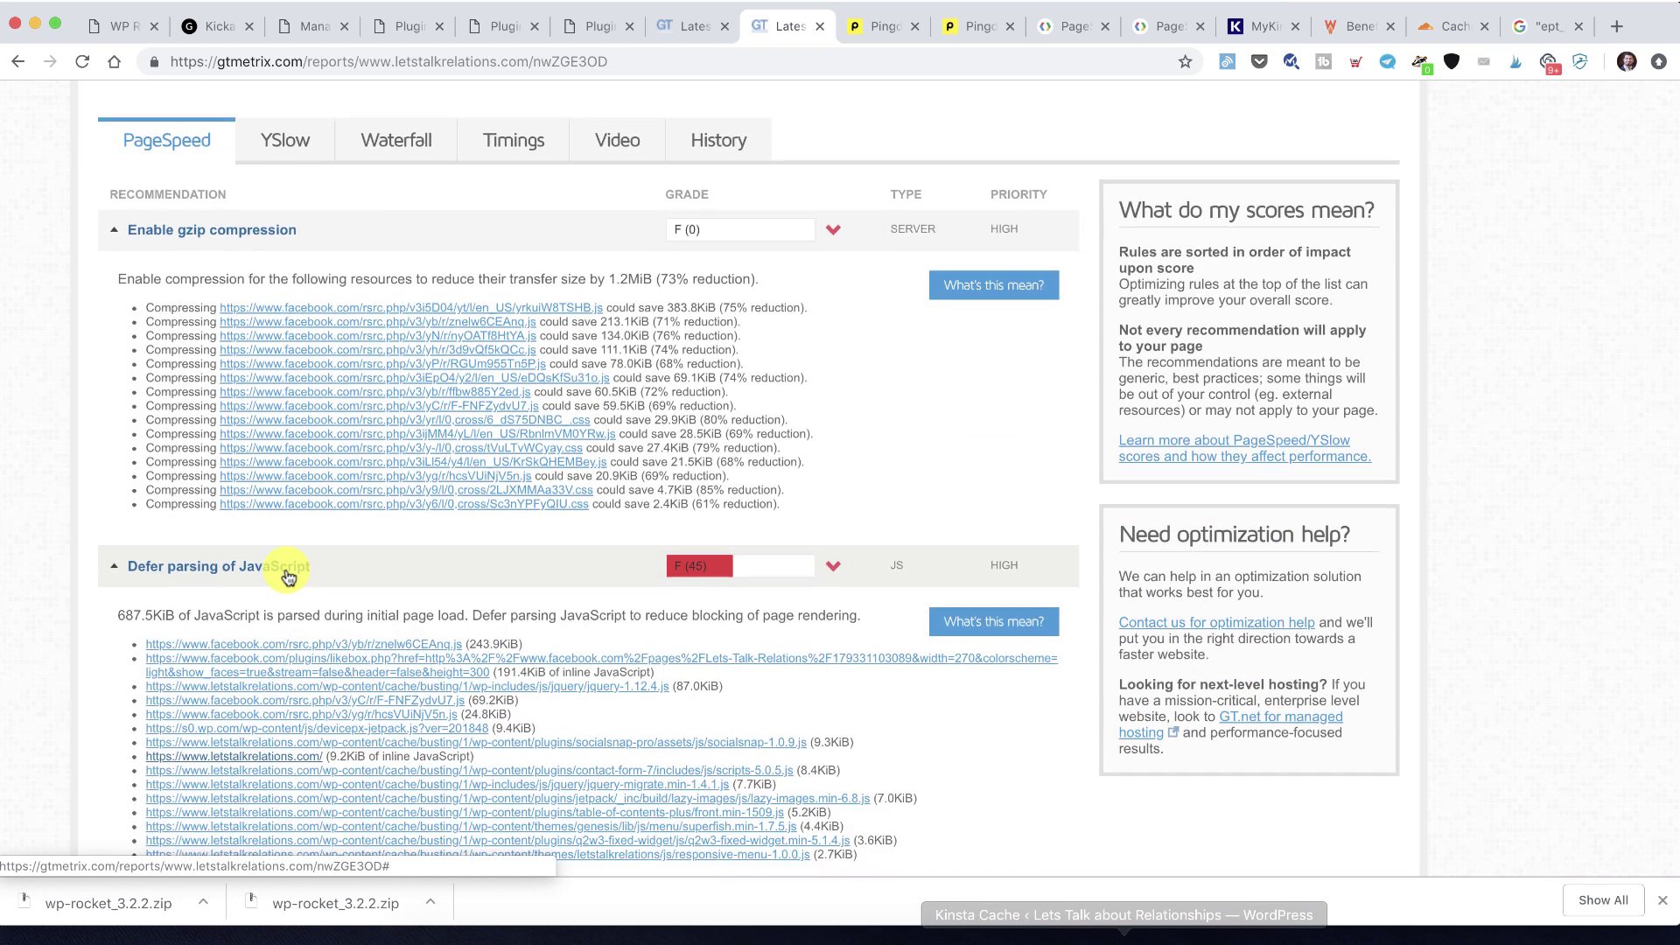
scroll(281, 568, down, 5)
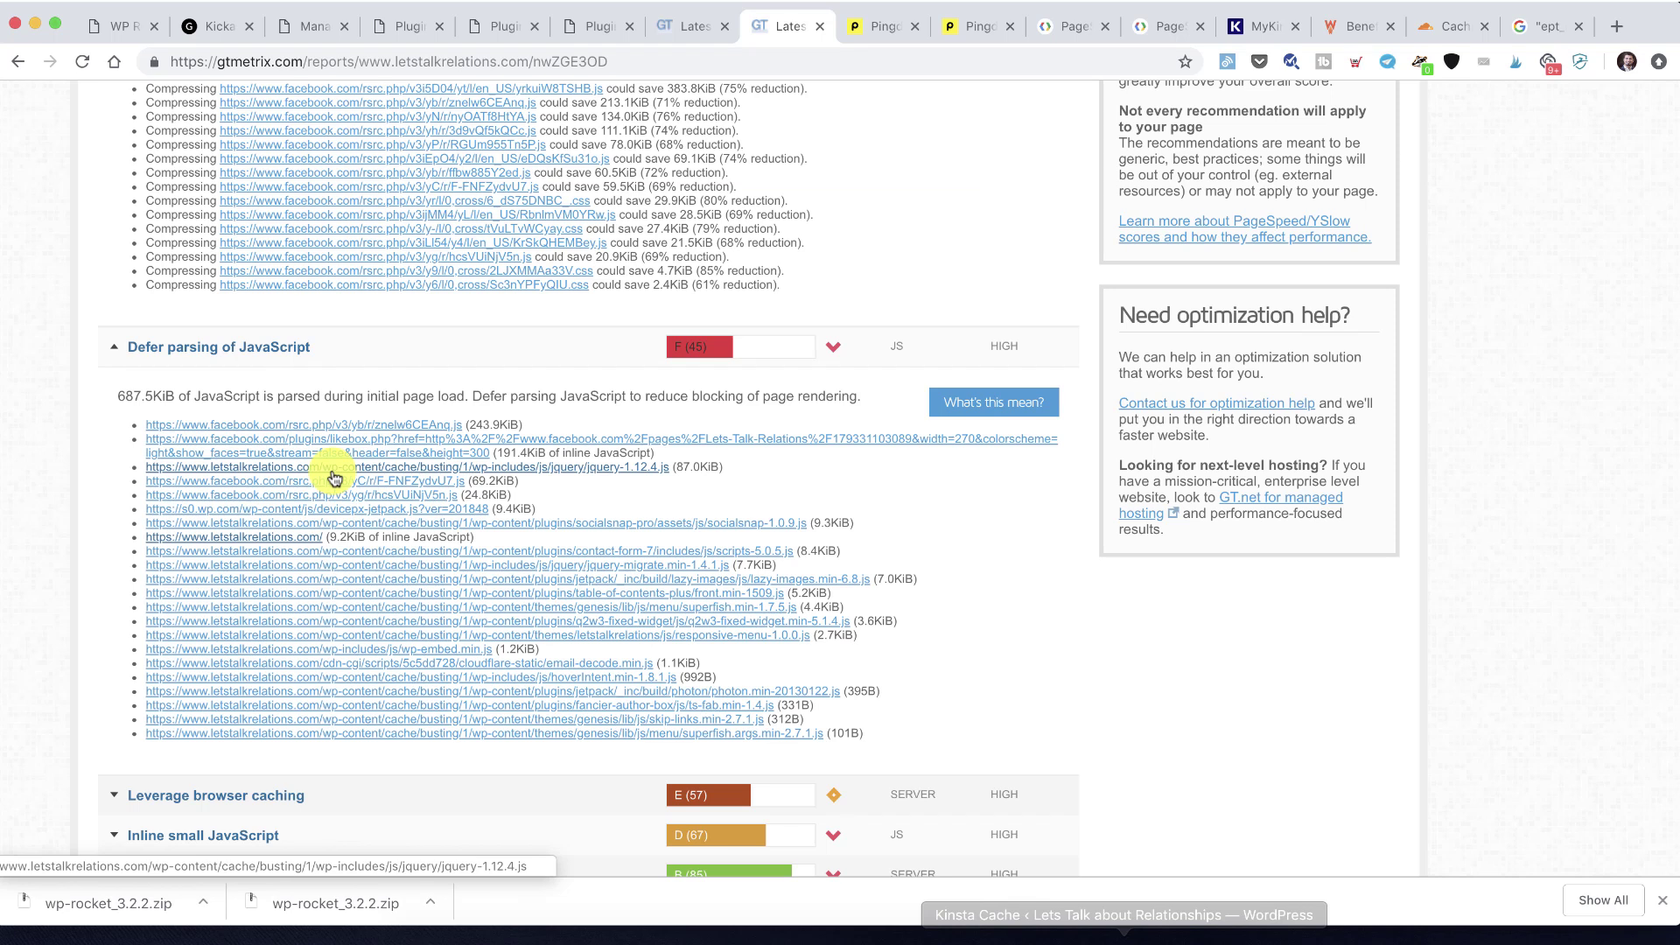
scroll(338, 569, down, 5)
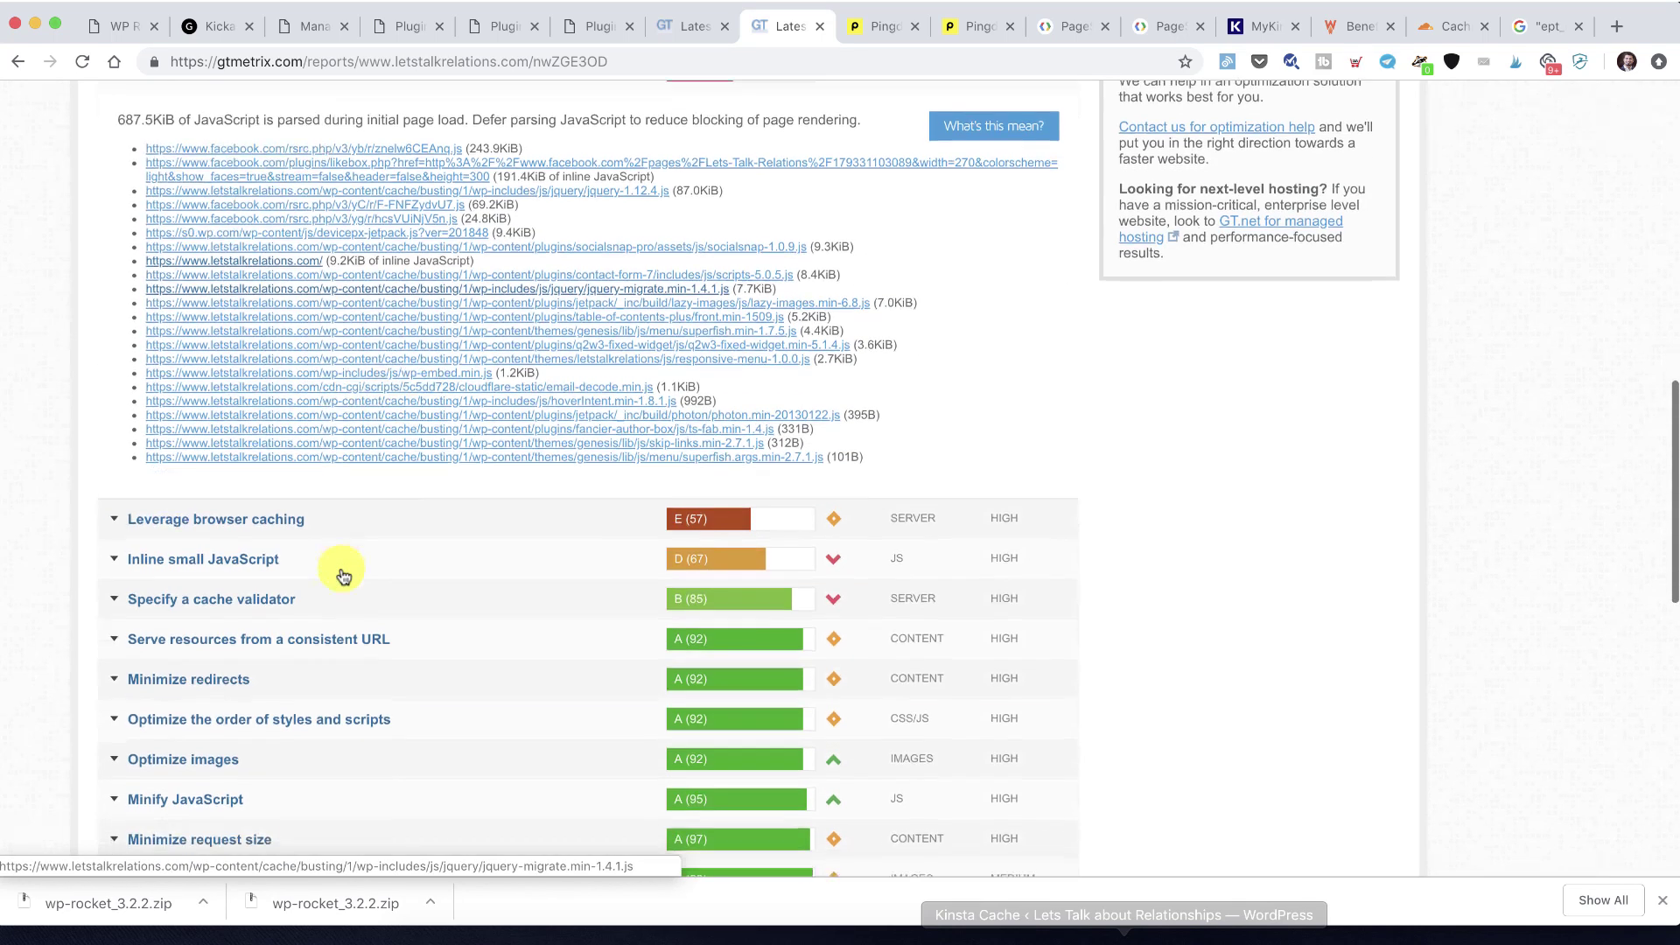
click(289, 499)
scroll(312, 429, down, 3)
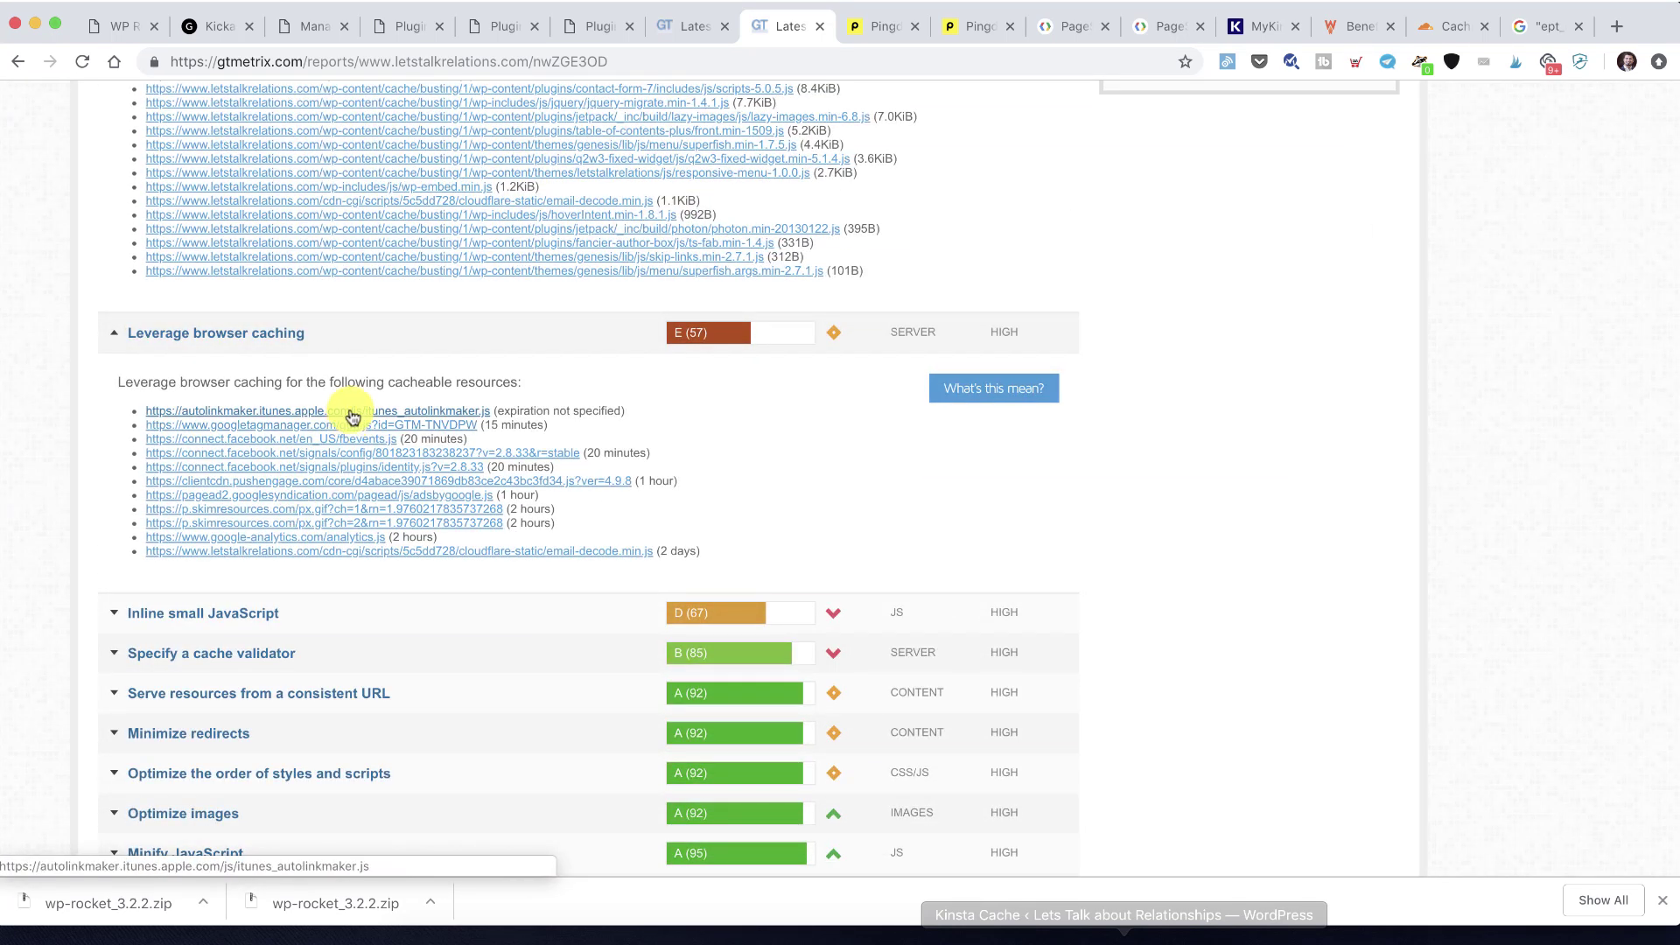
Compare the new Pingdom result's performance grade, page size, load time and requests with those of the earlier Pingdom result
click(966, 21)
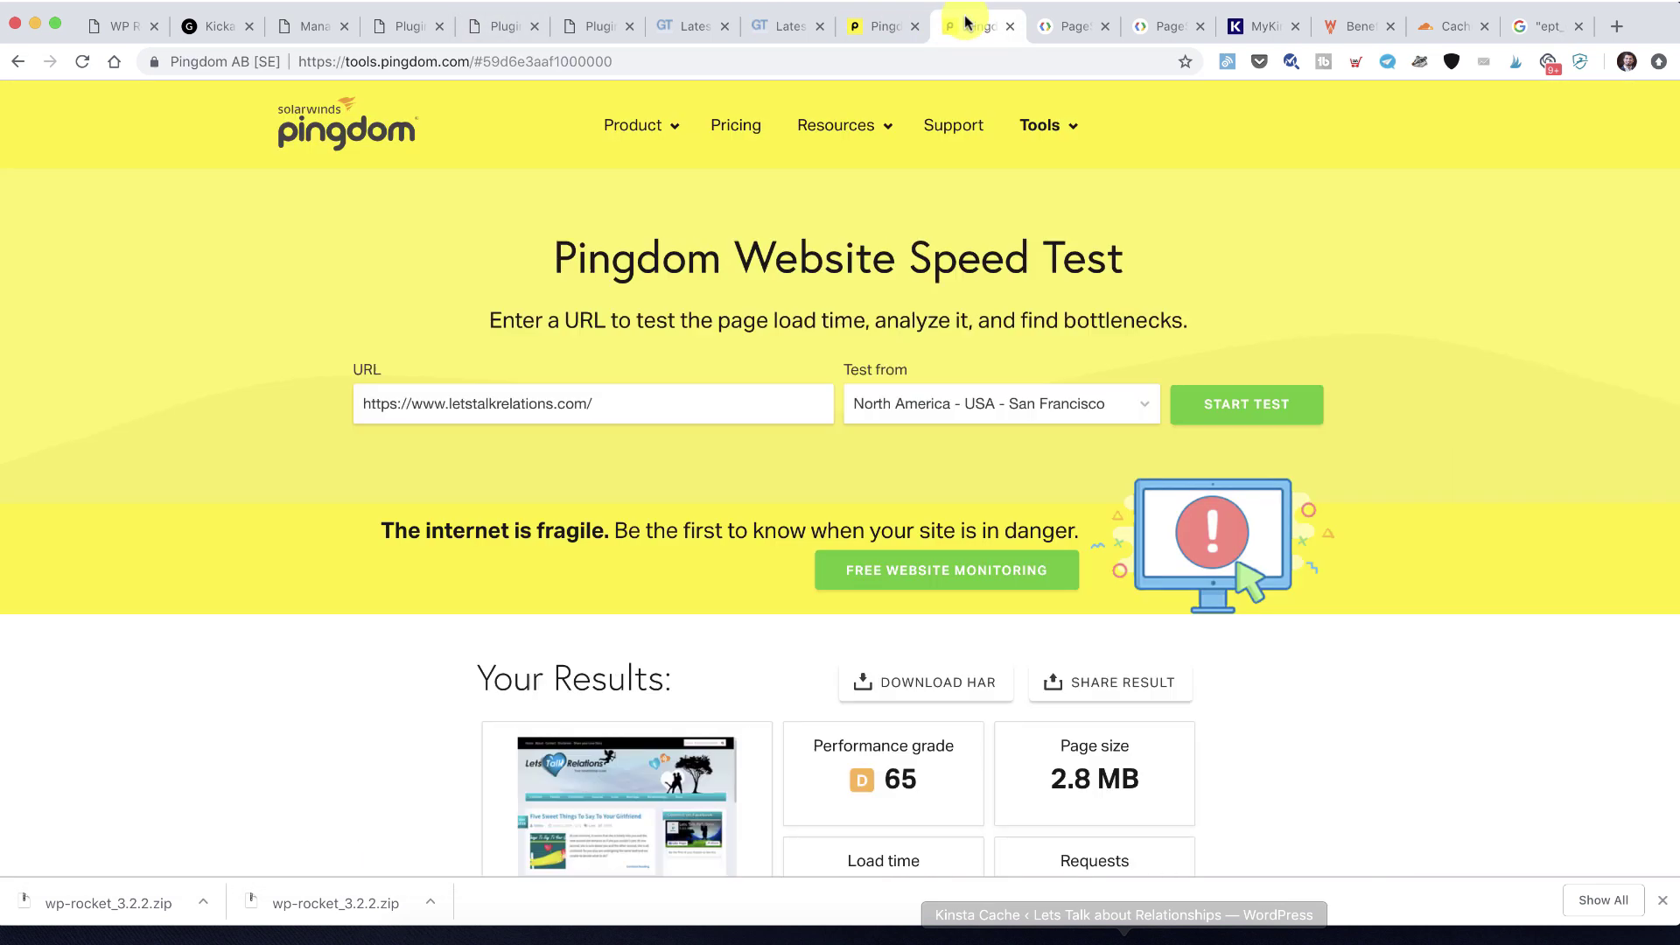
scroll(858, 345, down, 4)
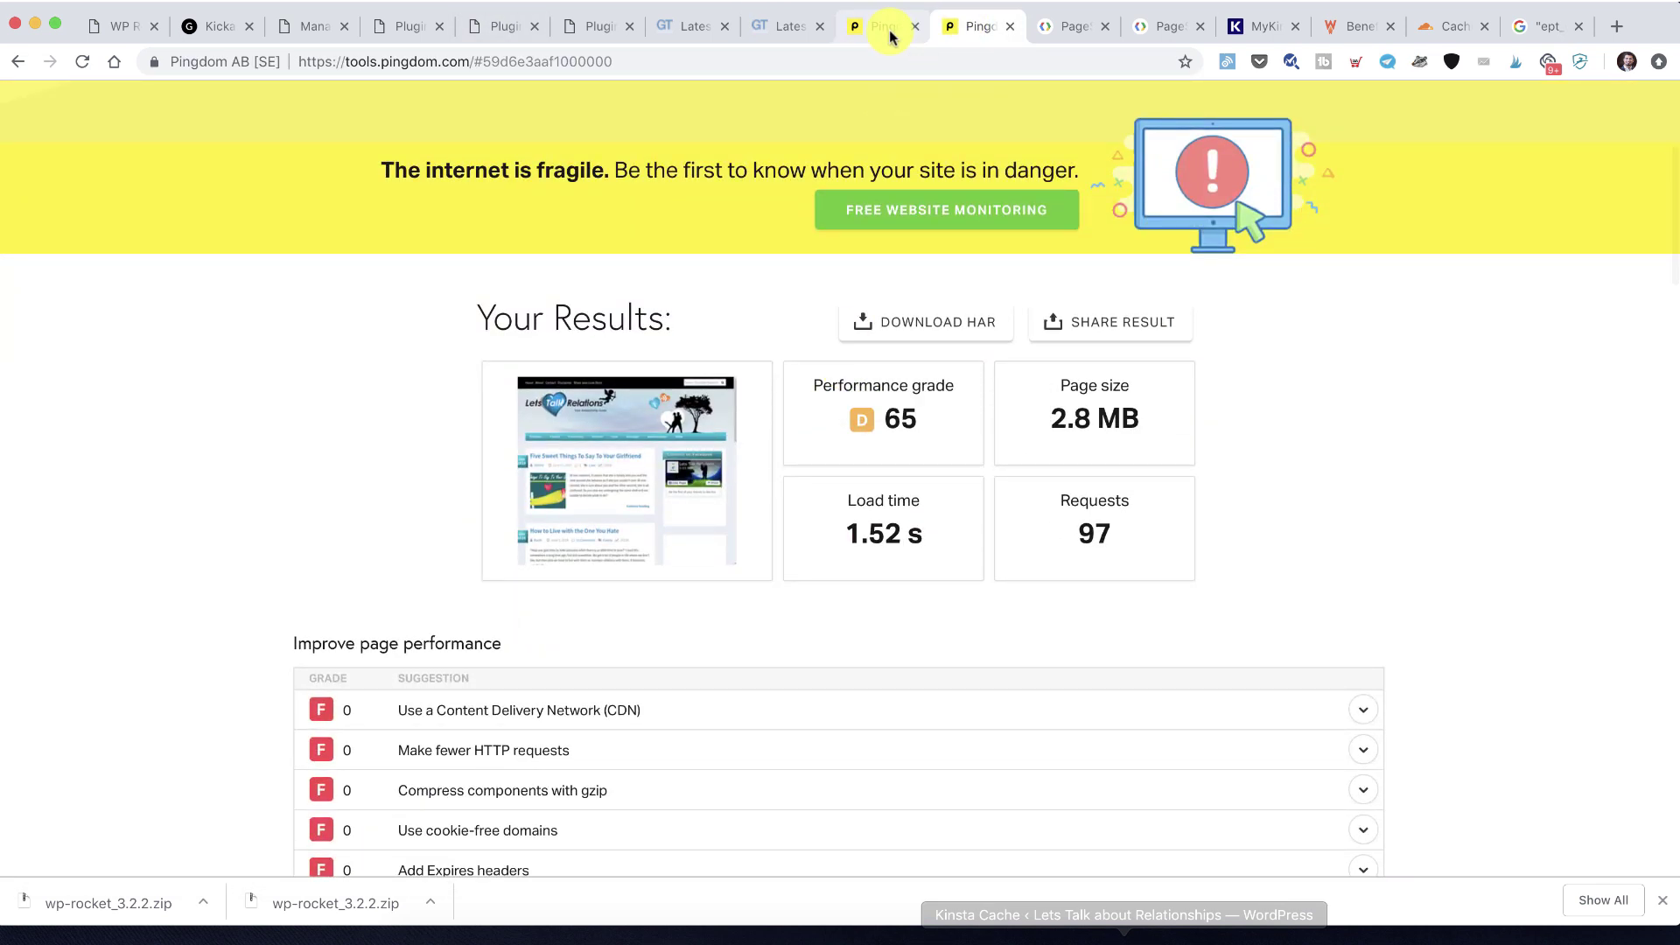
click(883, 28)
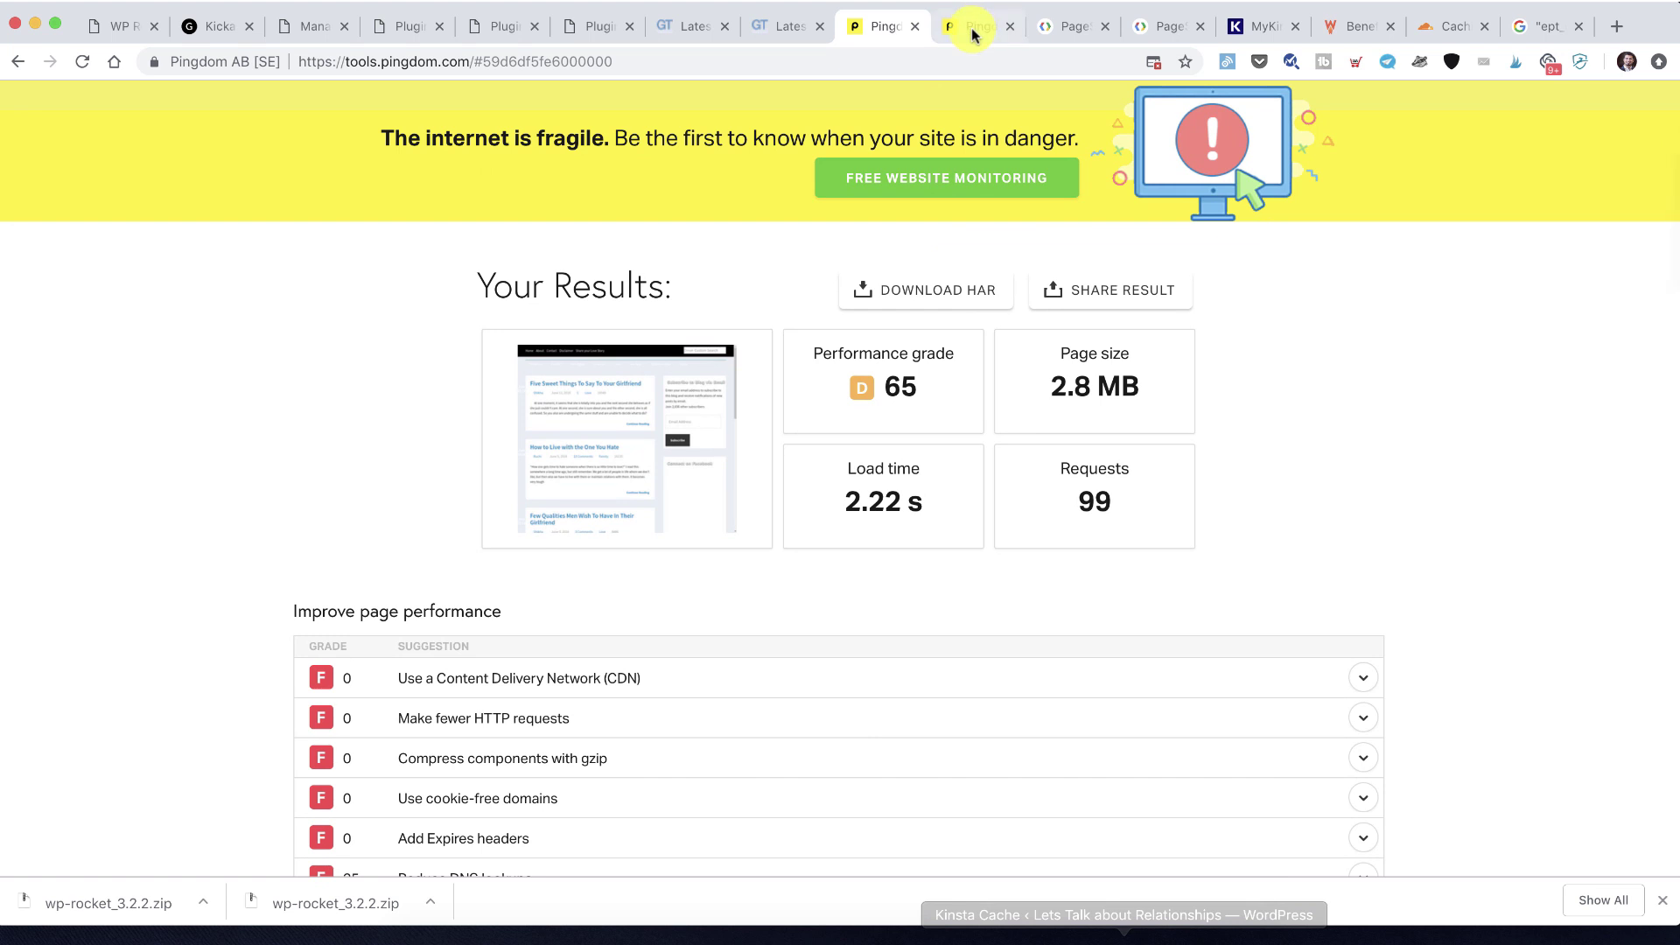
click(973, 33)
click(906, 31)
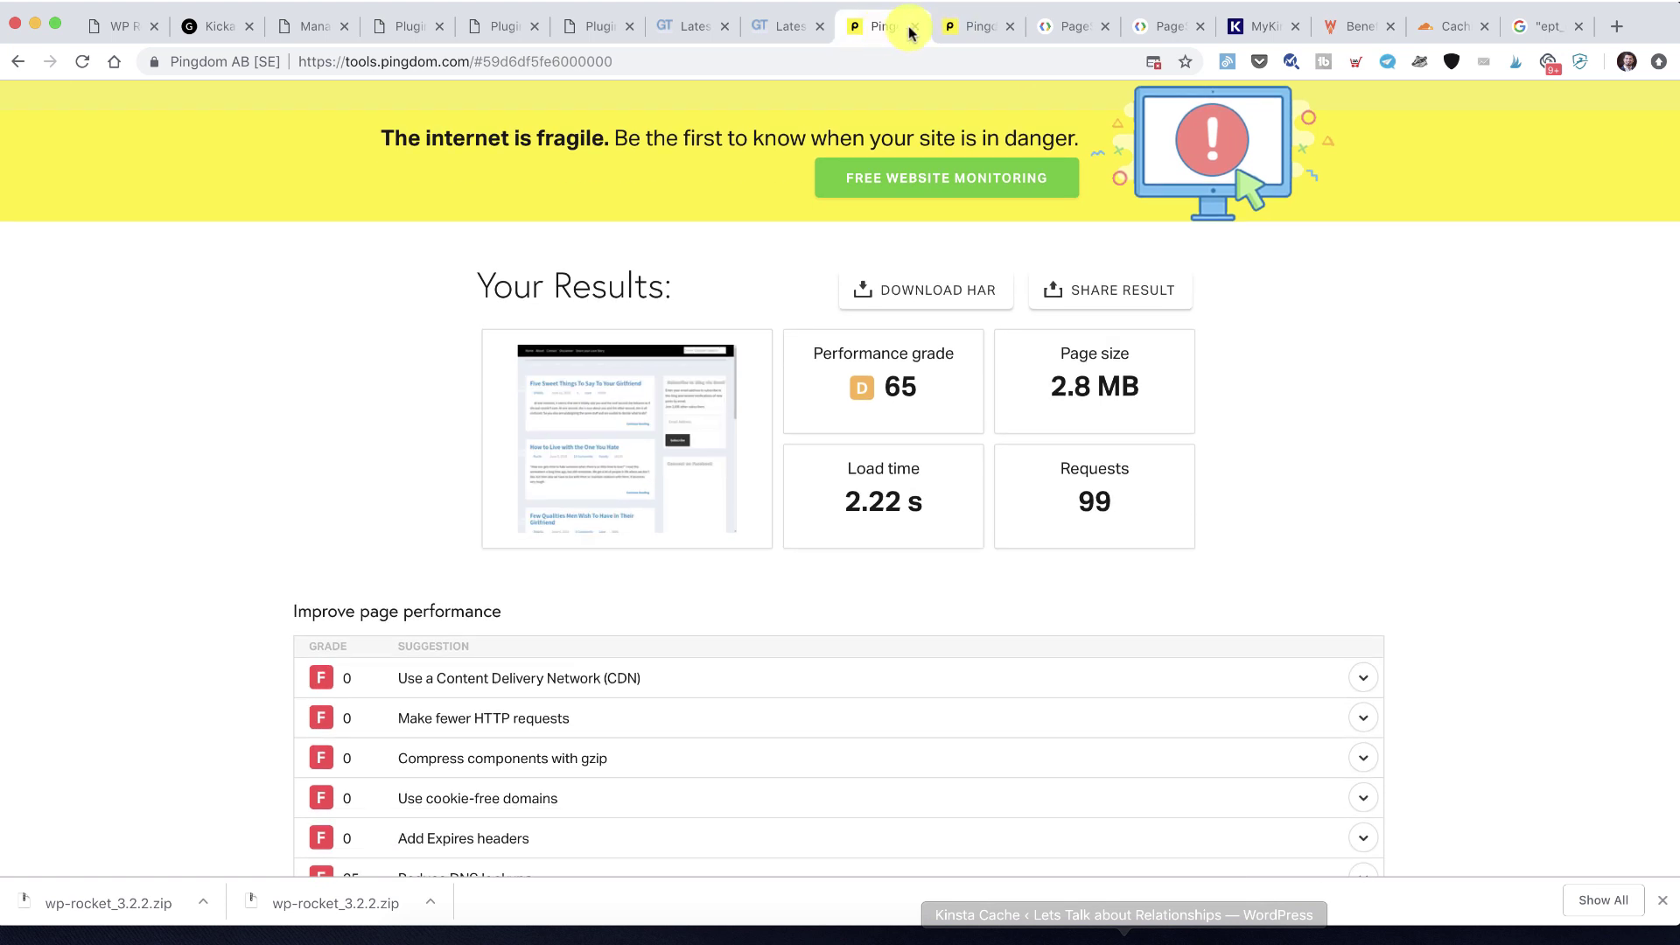
click(963, 30)
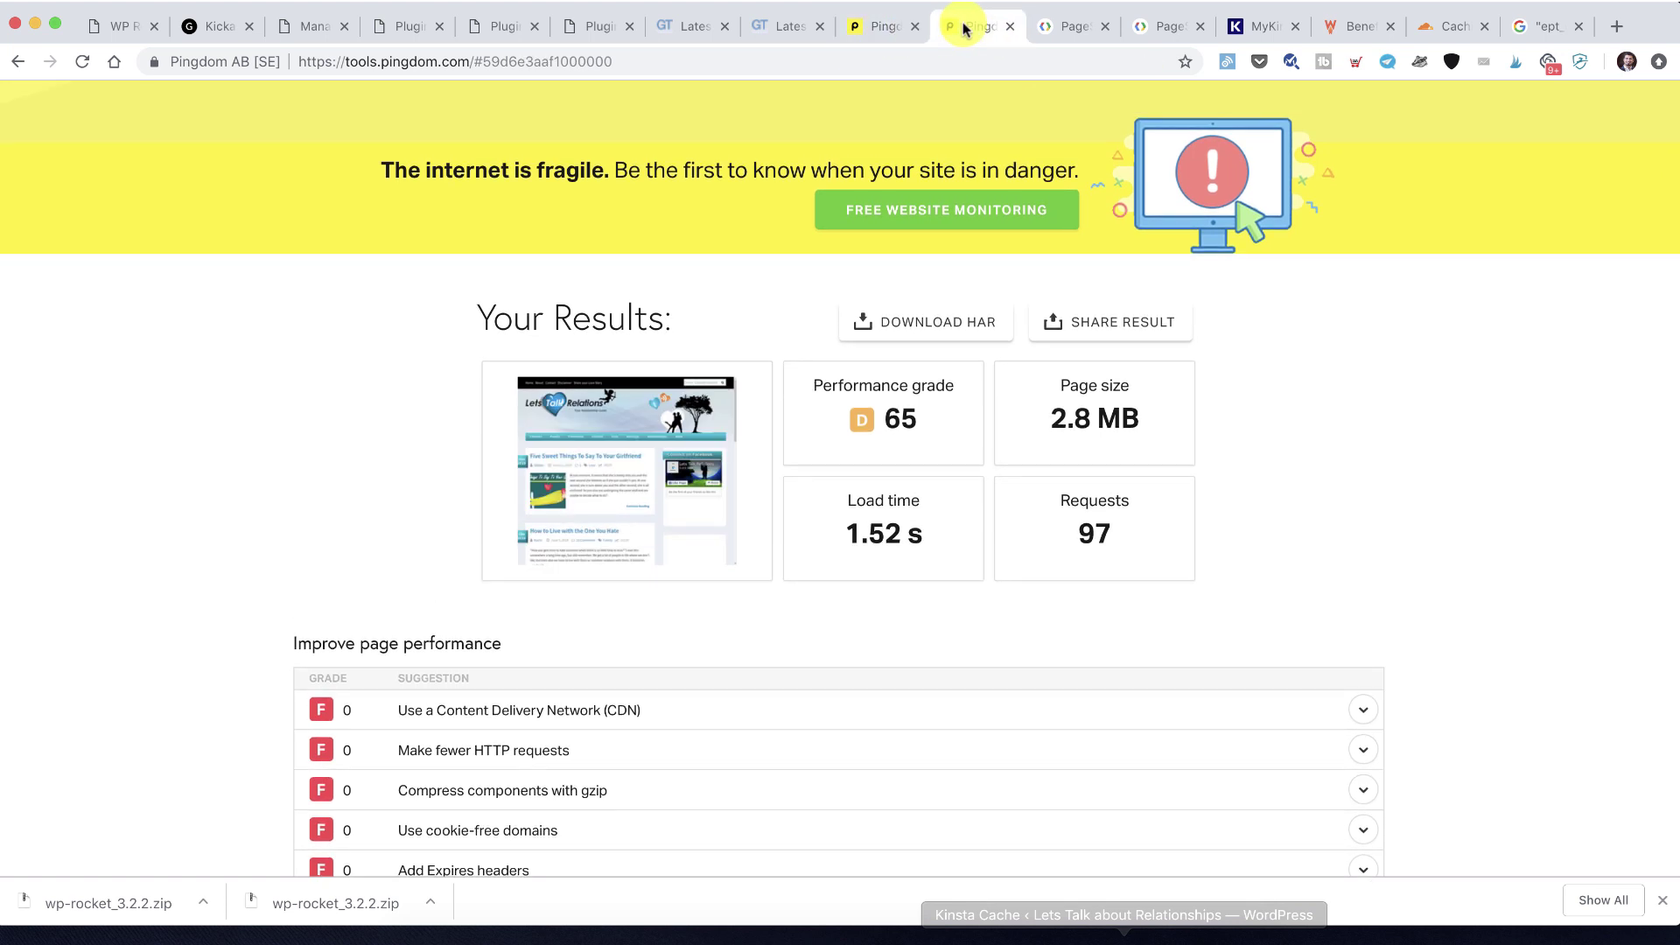
click(891, 26)
click(963, 30)
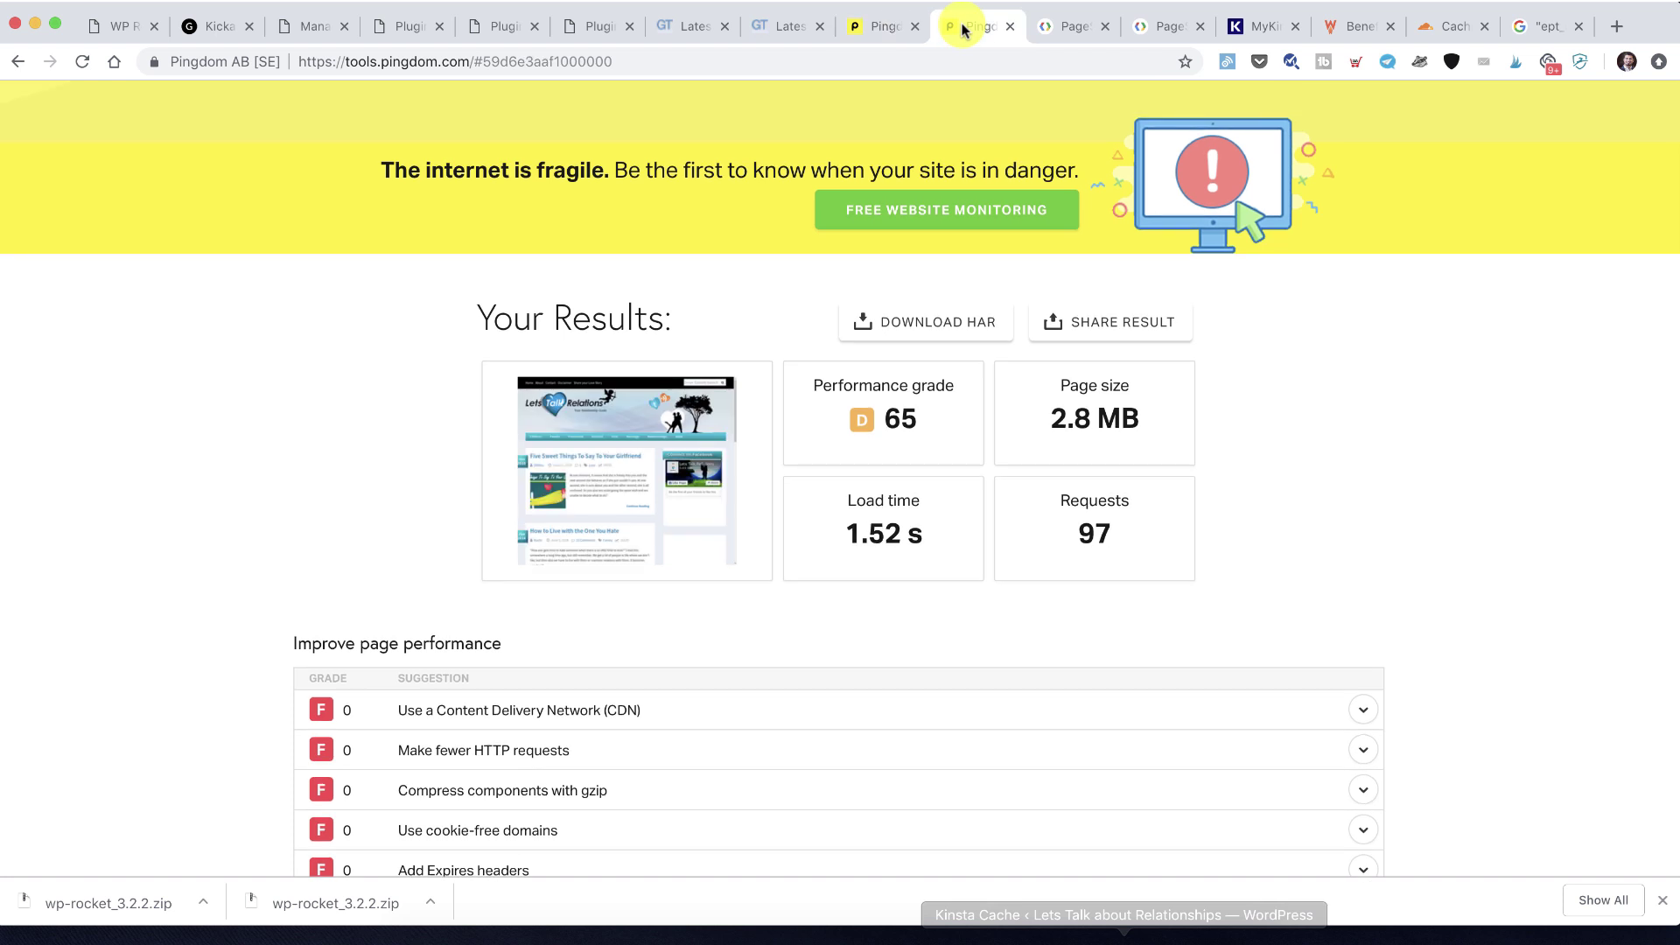
click(881, 32)
Compare the mobile scores of the earlier and new PageSpeed Insights reports and examine the new report's lab data
click(1071, 31)
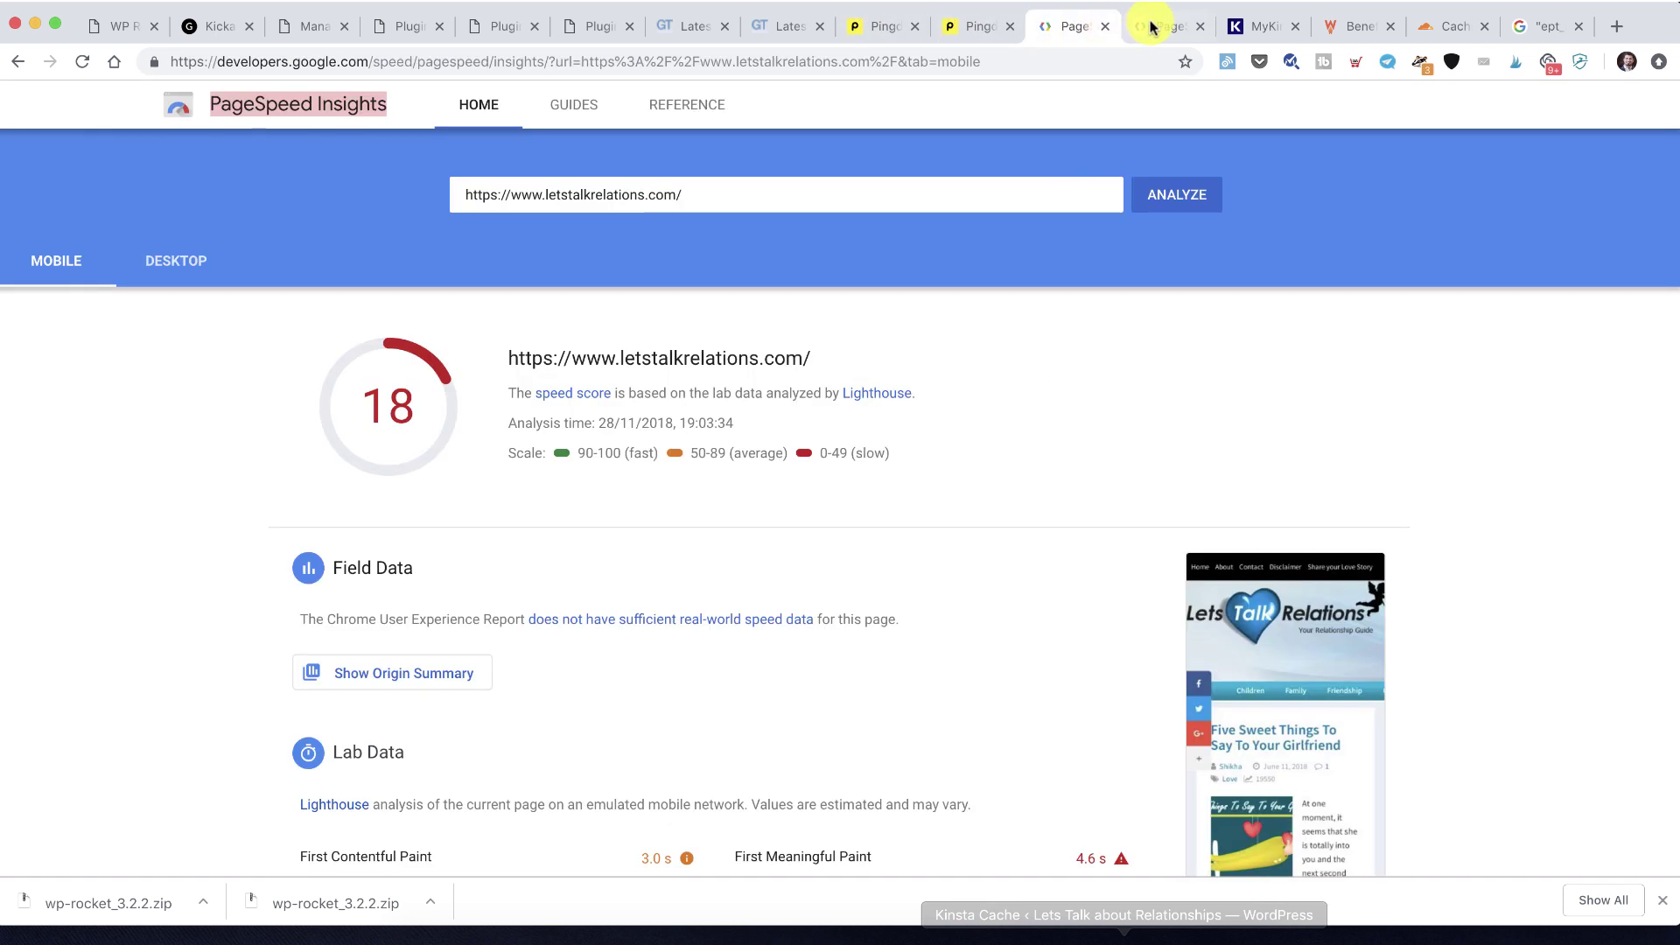
key(ctrl+Tab)
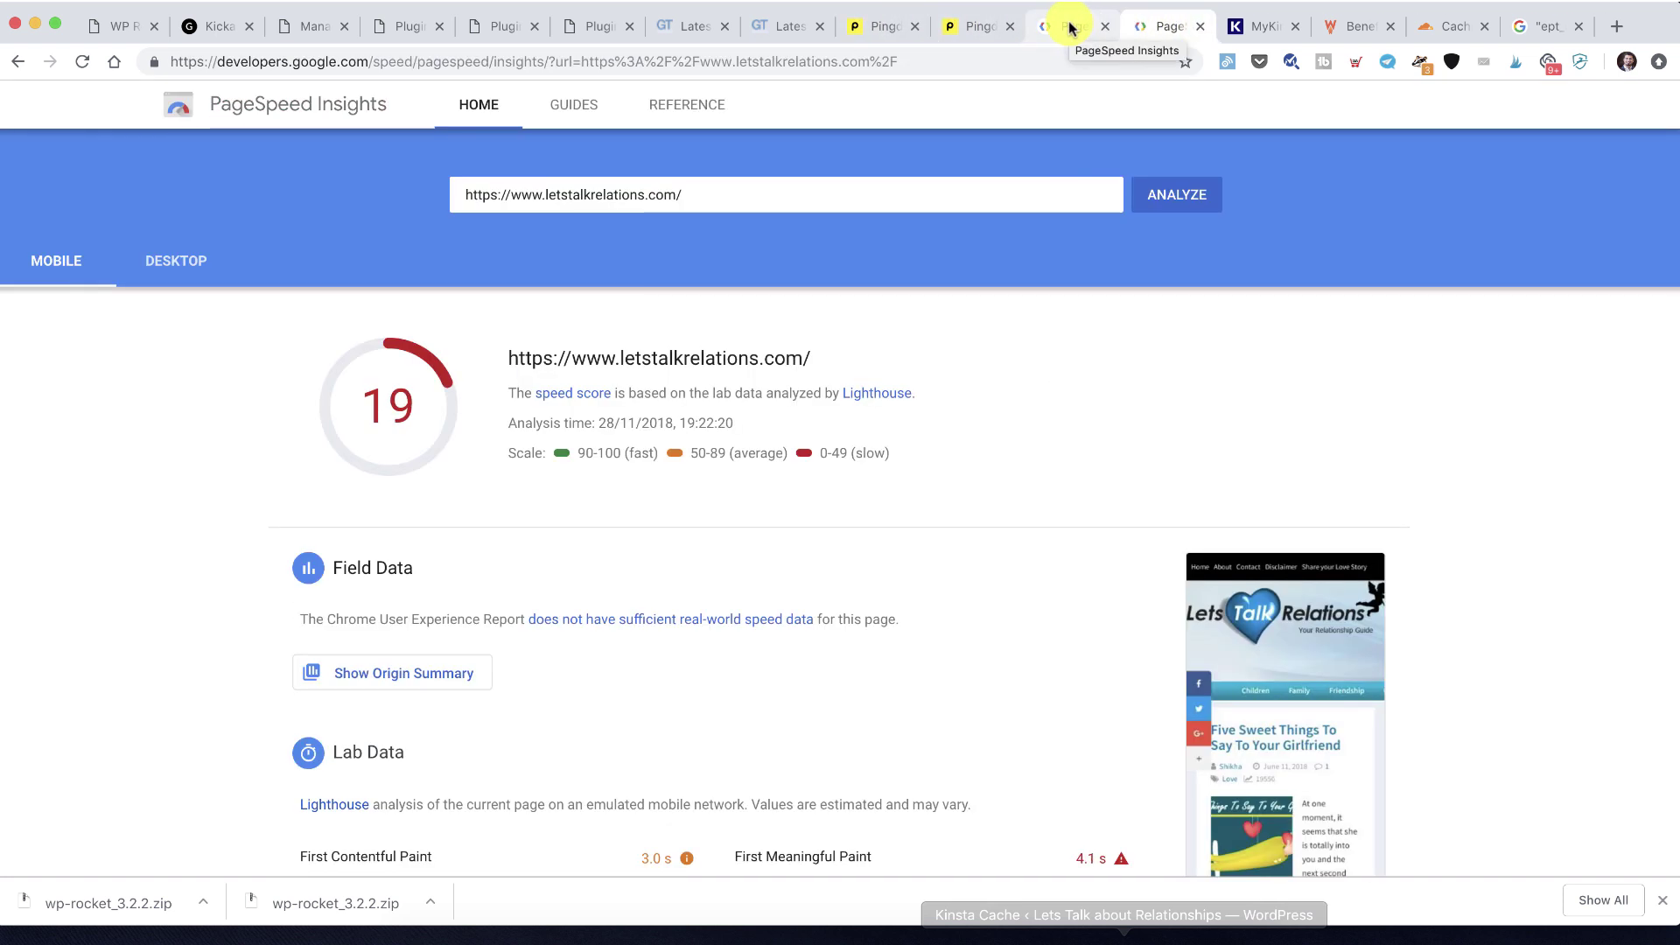
scroll(1042, 171, down, 5)
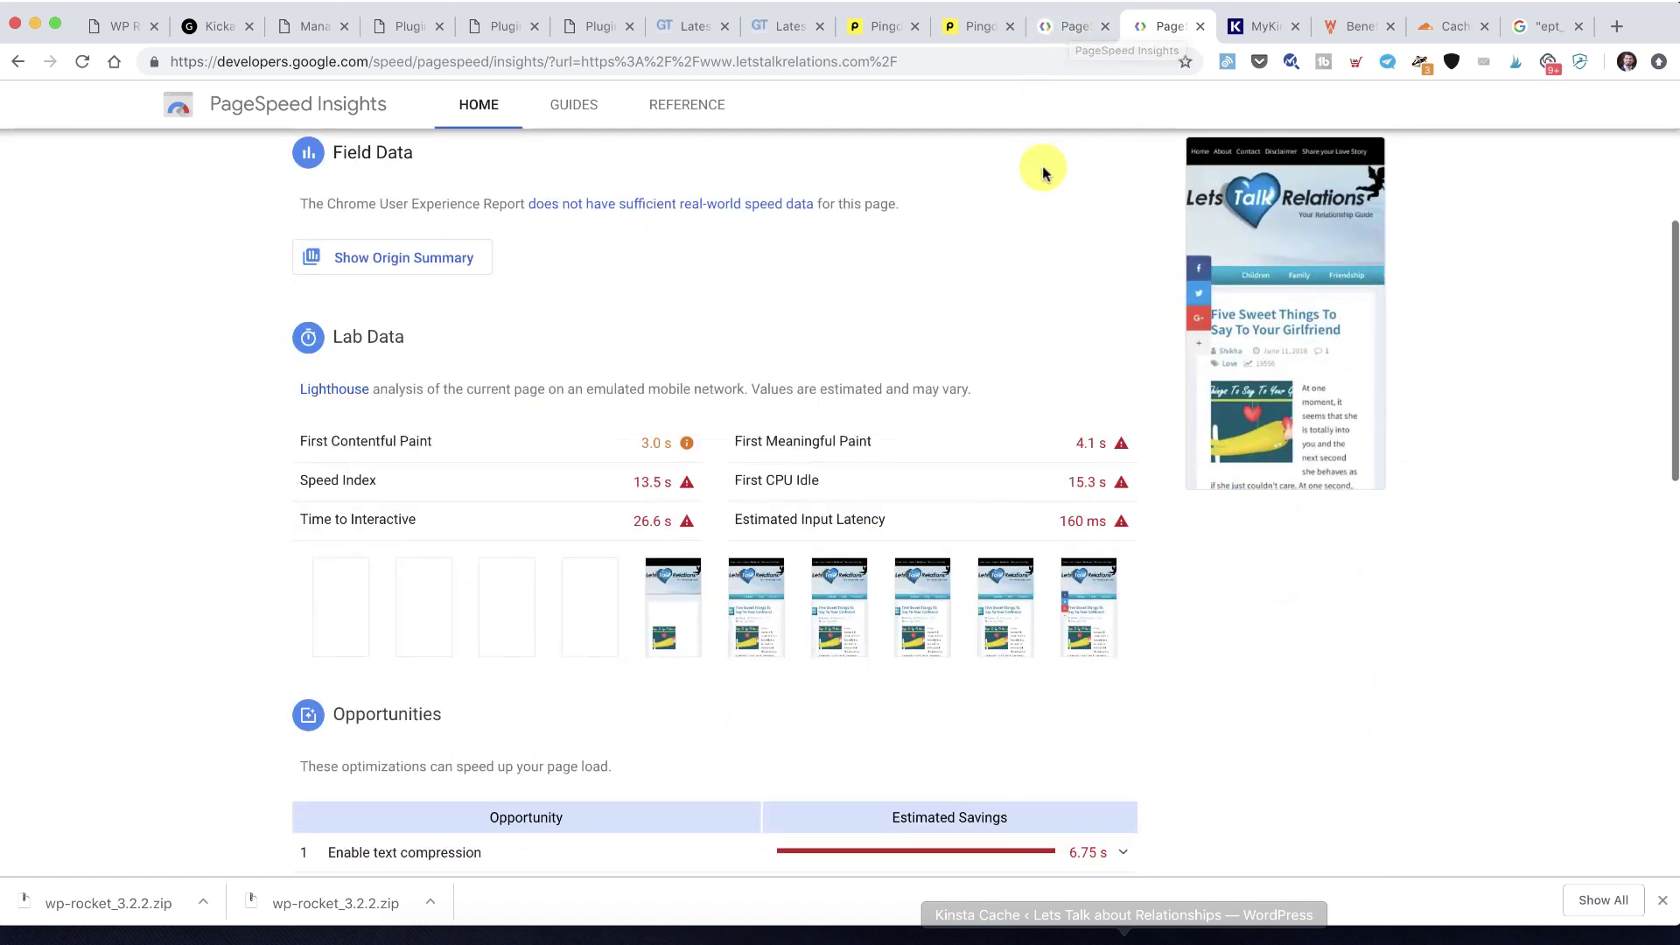
Switch to the Kinsta tools page for letstalkrelations and change its PHP engine to PHP 7.2
click(1075, 32)
click(1144, 31)
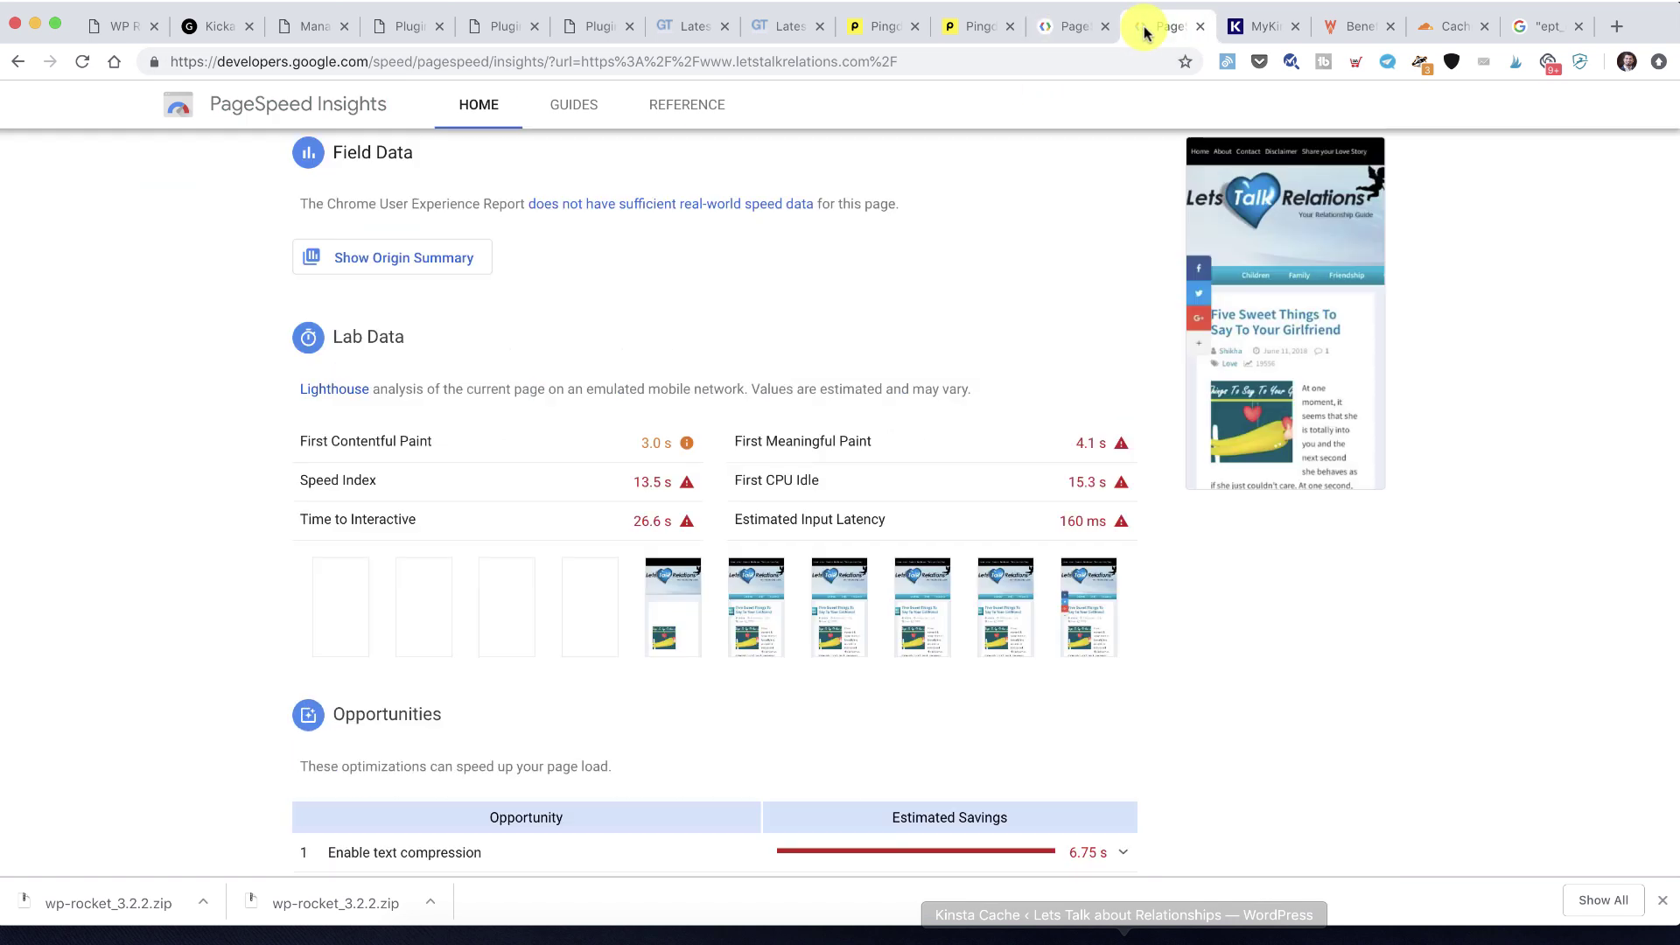
click(1264, 28)
click(1181, 442)
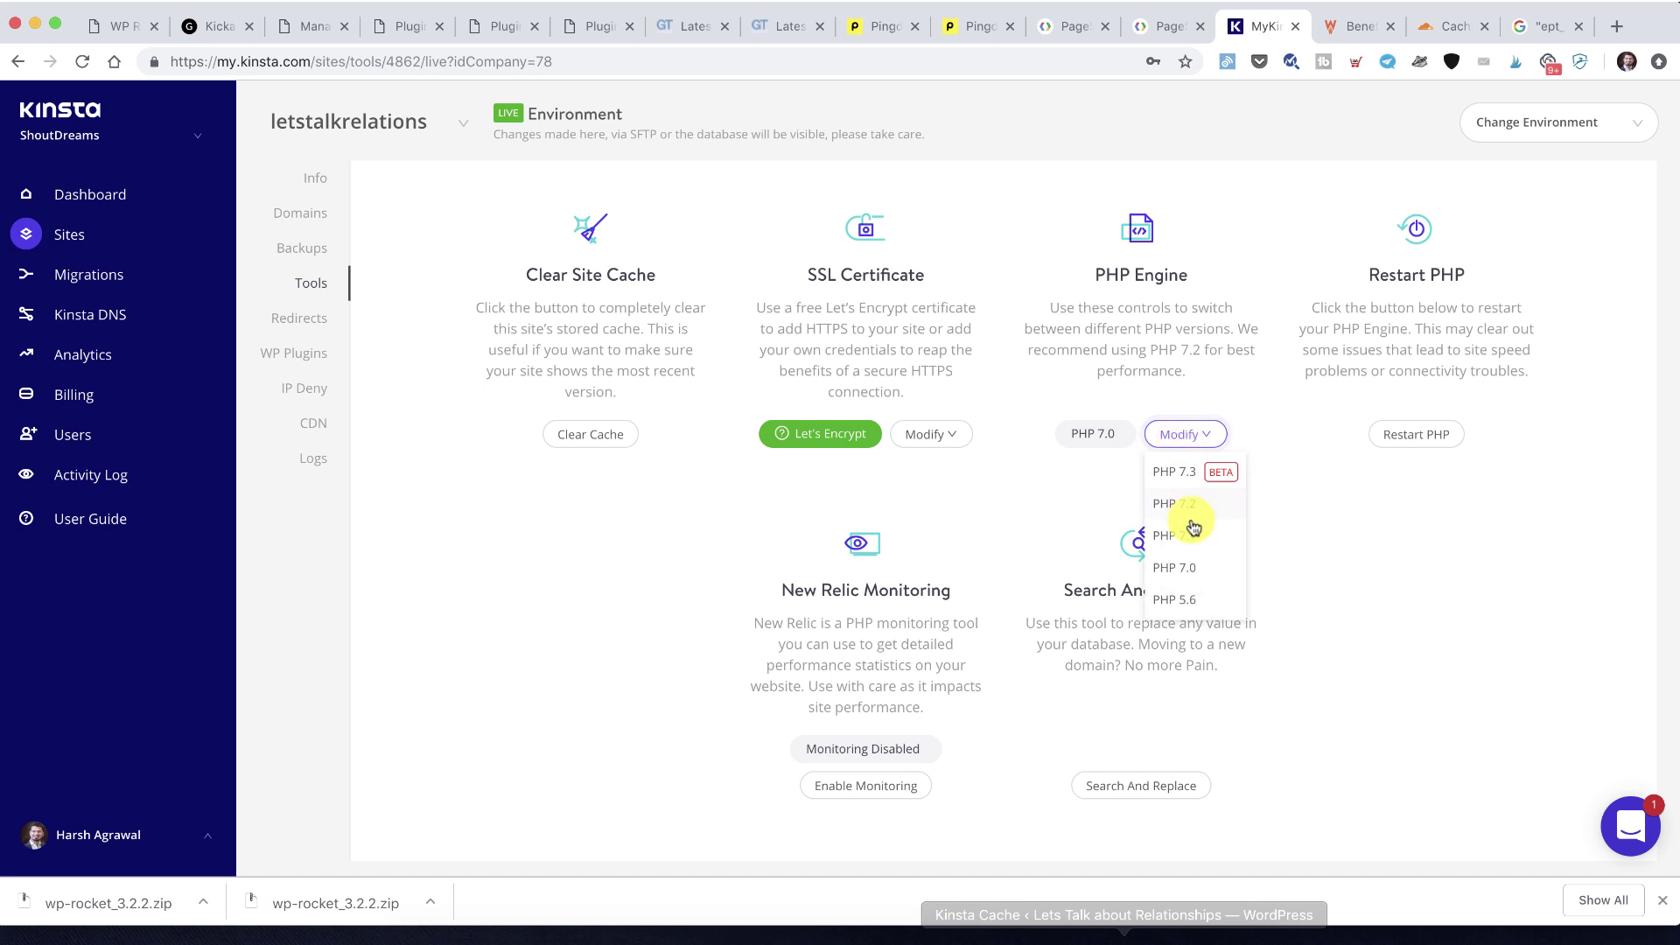
click(1188, 506)
click(1042, 627)
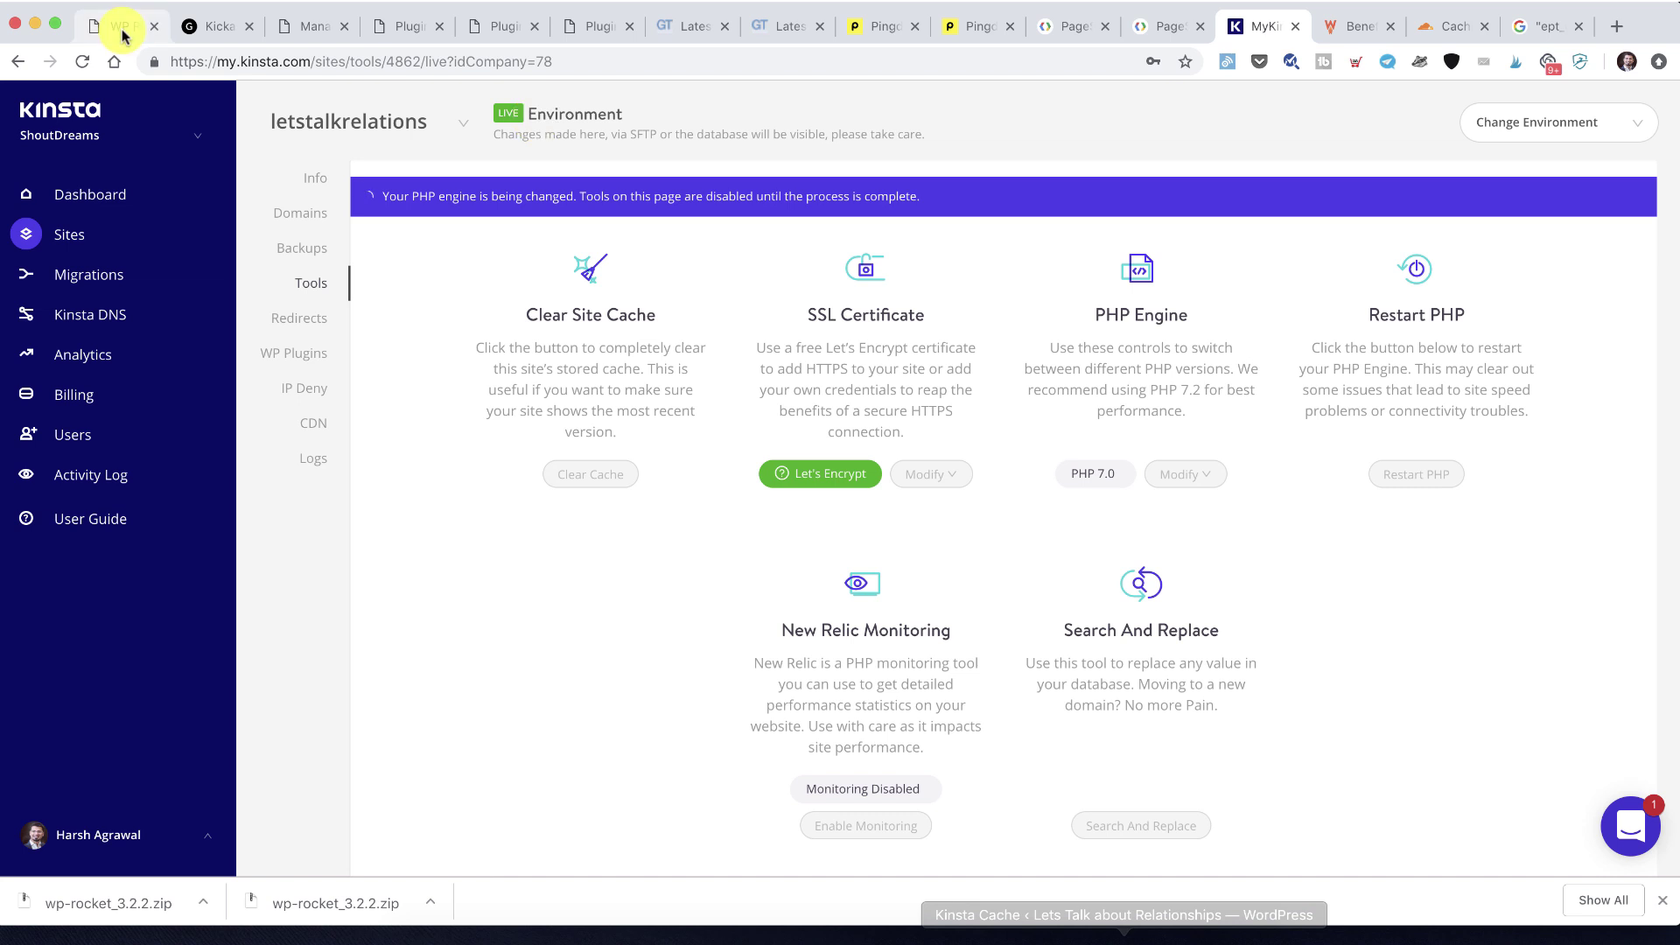
Switch to Cloudflare and look through the caching settings for letstalkrelations.com
click(1436, 28)
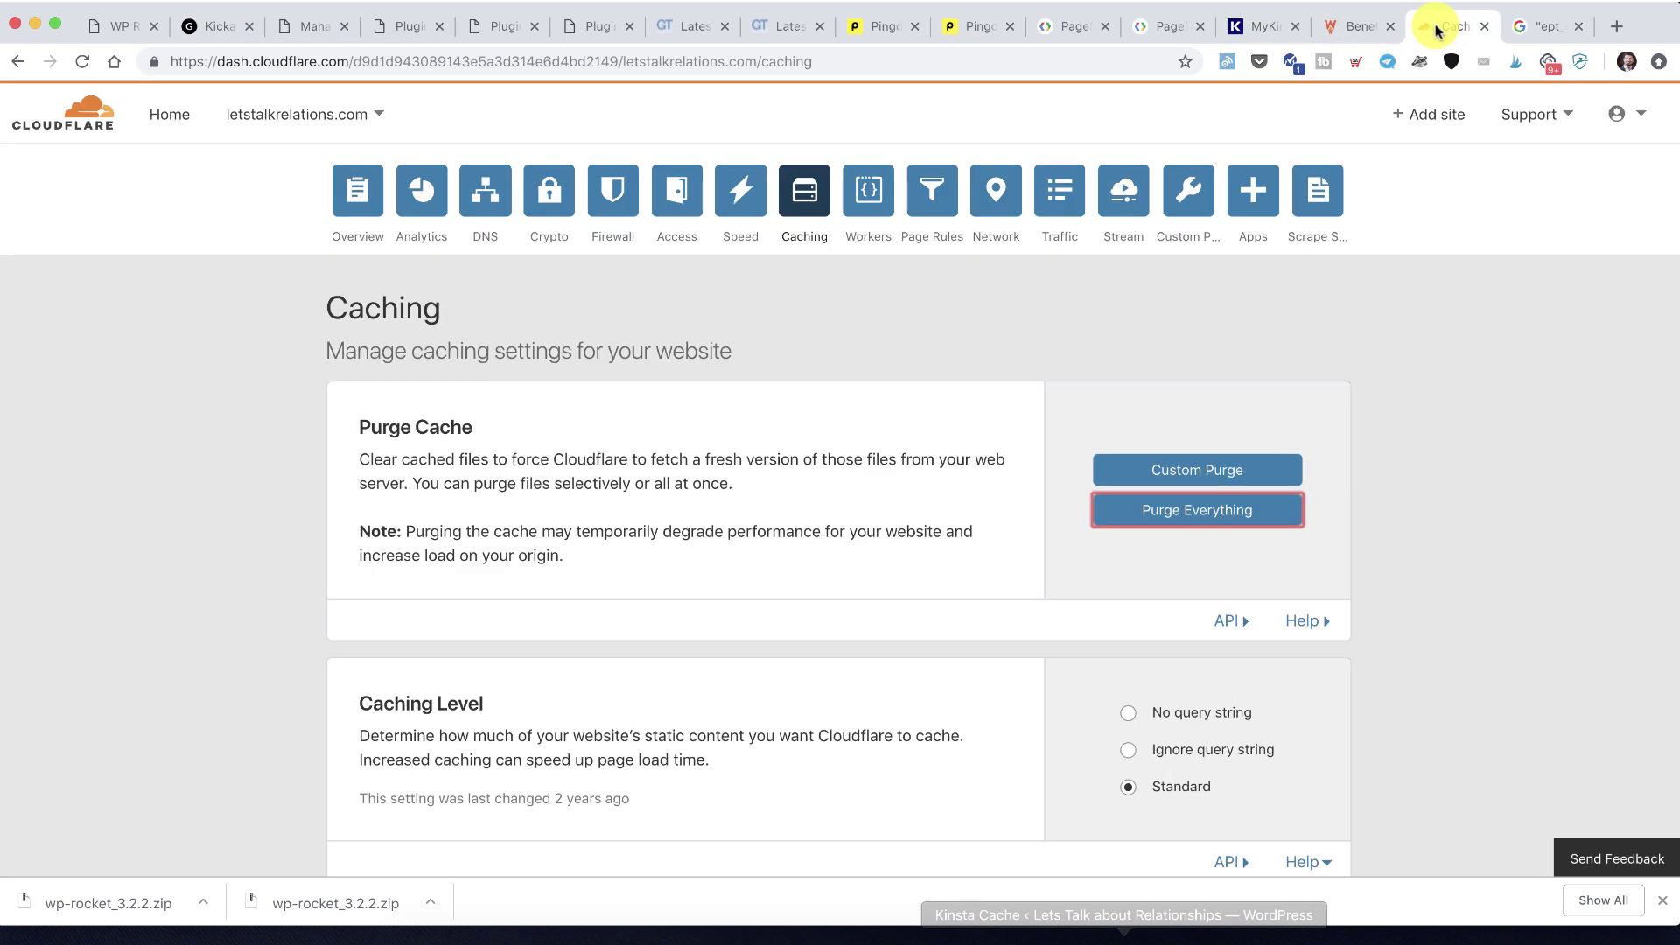
scroll(654, 323, down, 15)
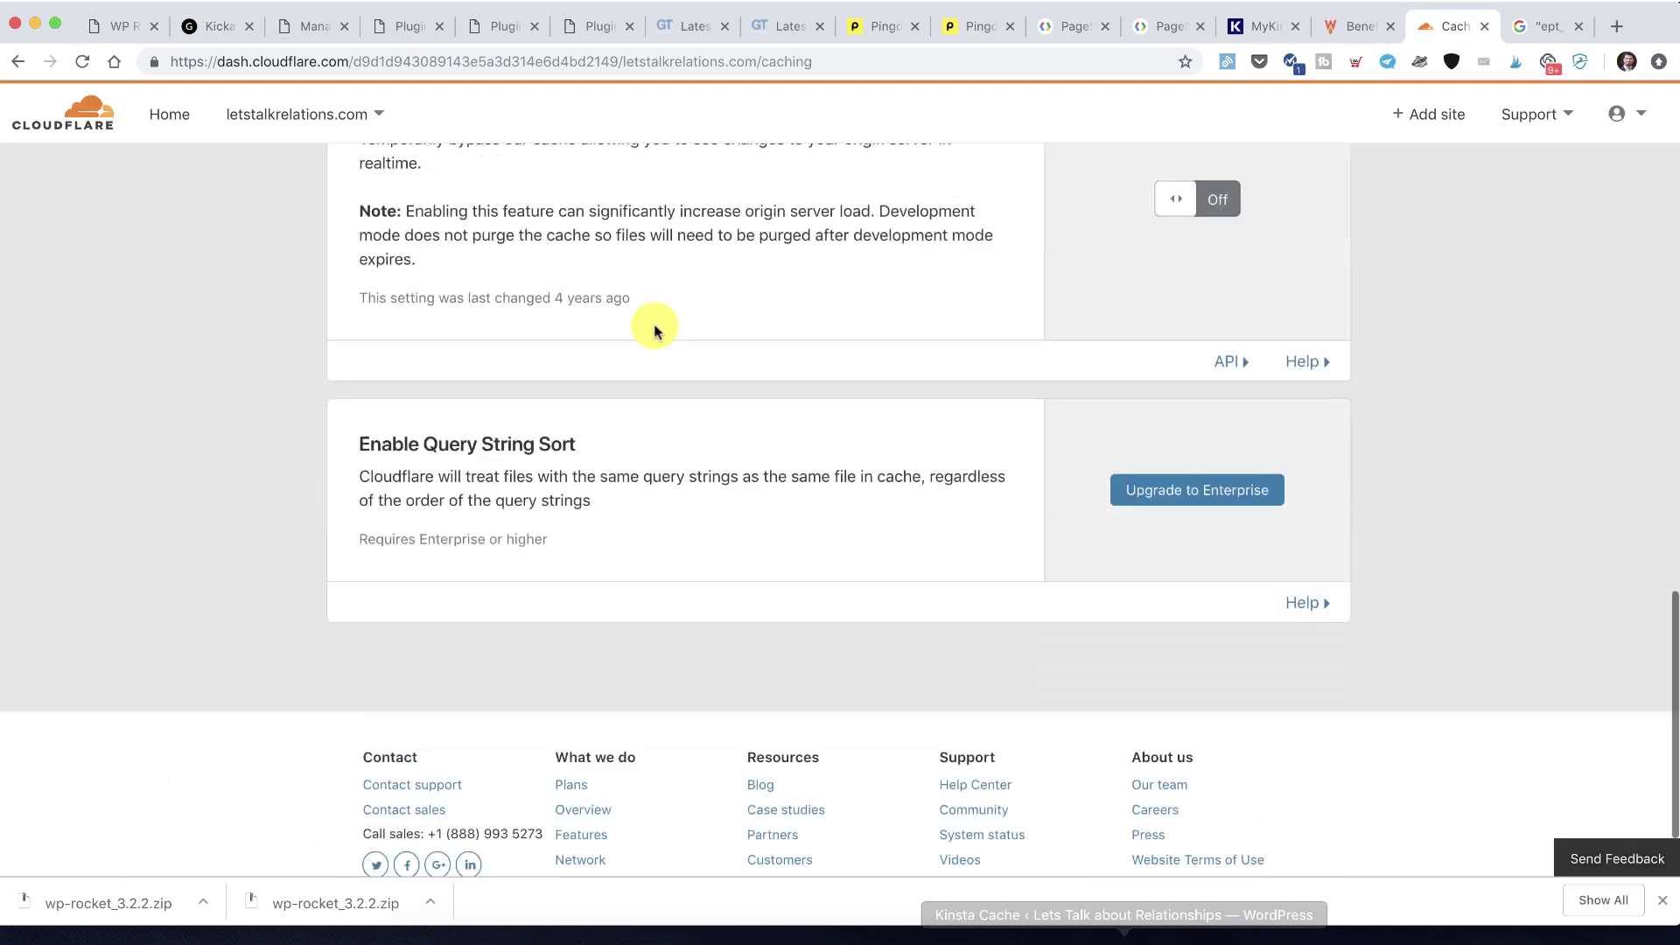
scroll(654, 324, up, 20)
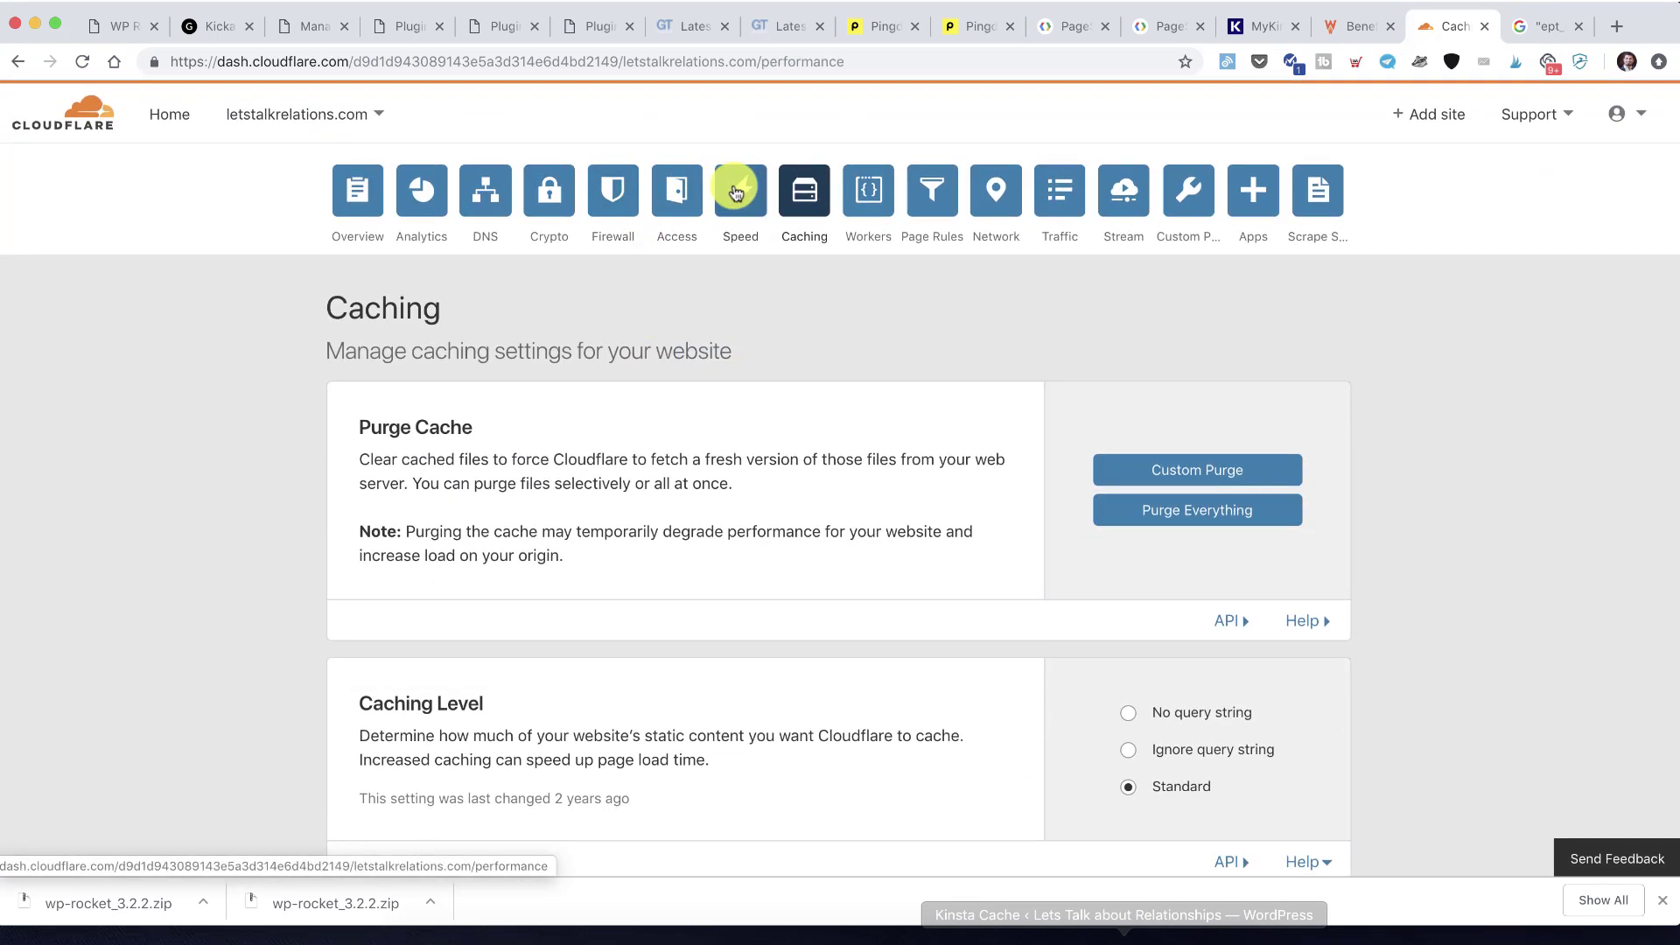
Open the Cloudflare speed settings and examine Auto Minify, Polish, Railgun and Accelerated Mobile Links
click(736, 191)
scroll(731, 348, down, 1)
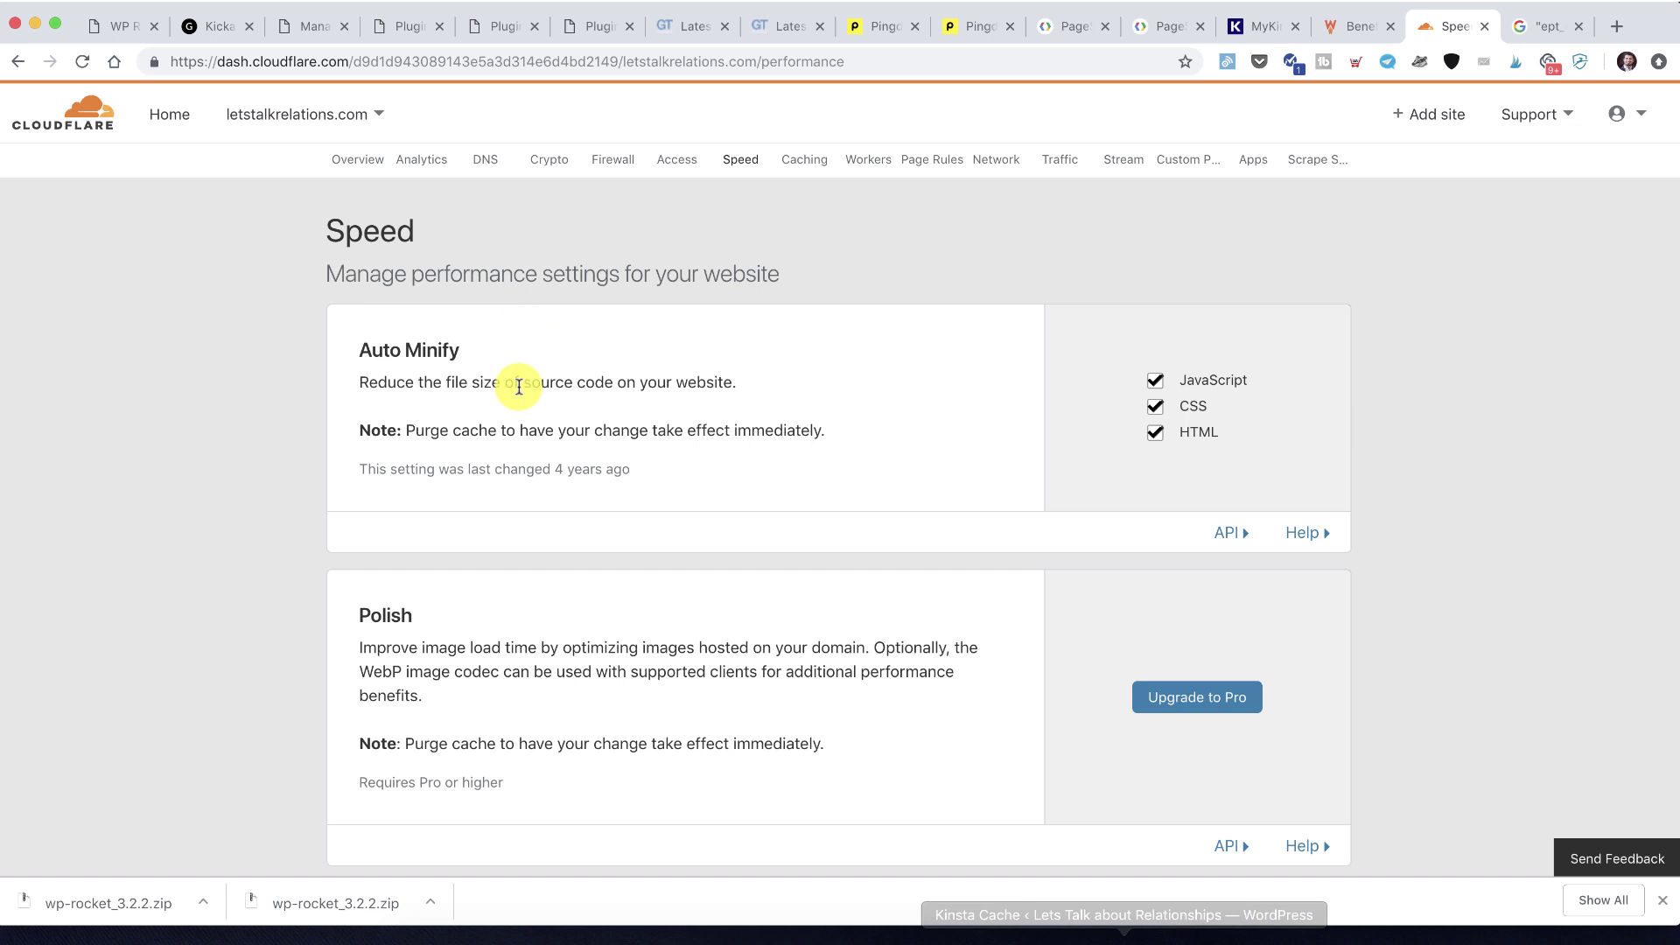
scroll(518, 386, down, 3)
scroll(519, 386, up, 5)
scroll(519, 386, down, 6)
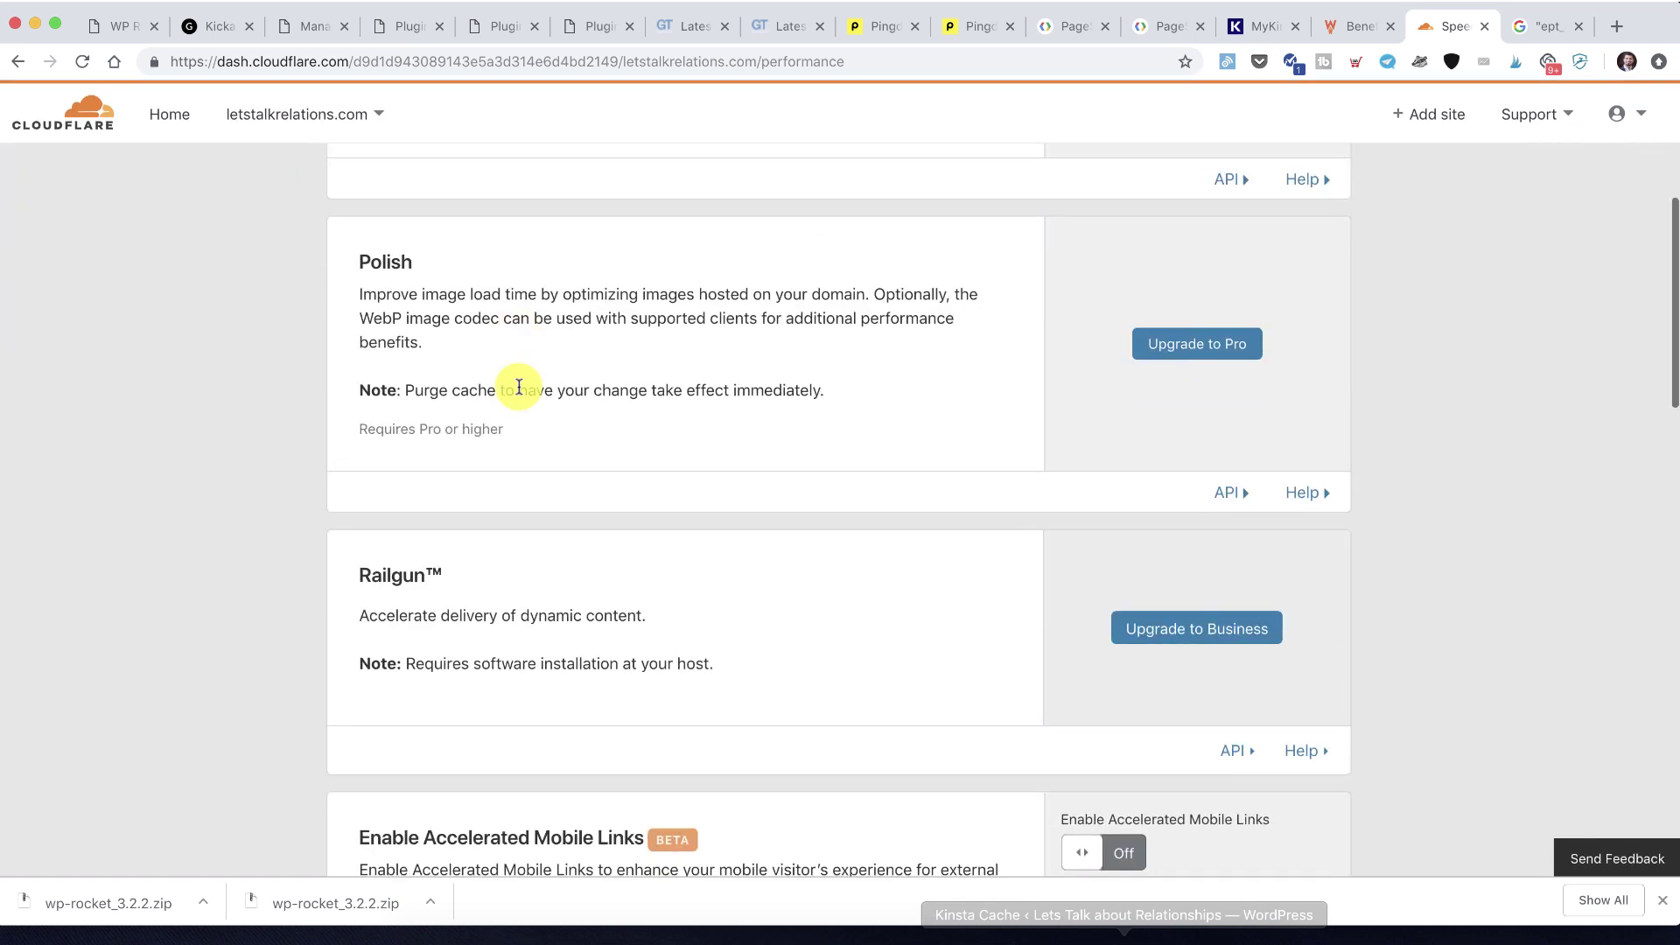
scroll(687, 311, down, 6)
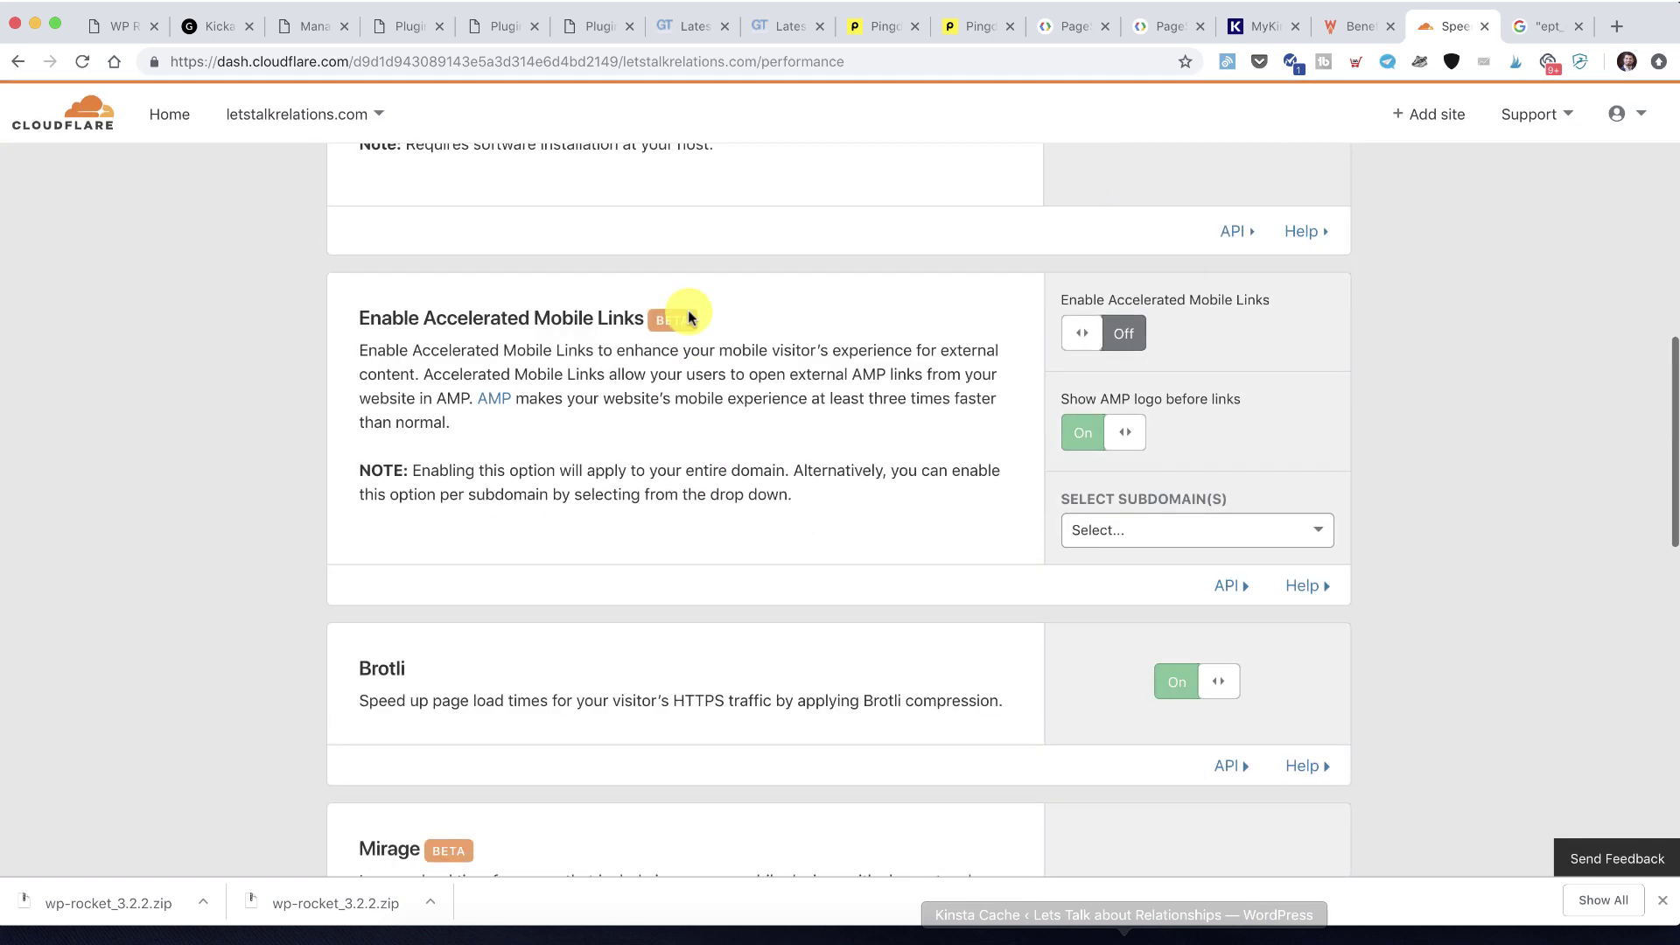
scroll(814, 352, down, 2)
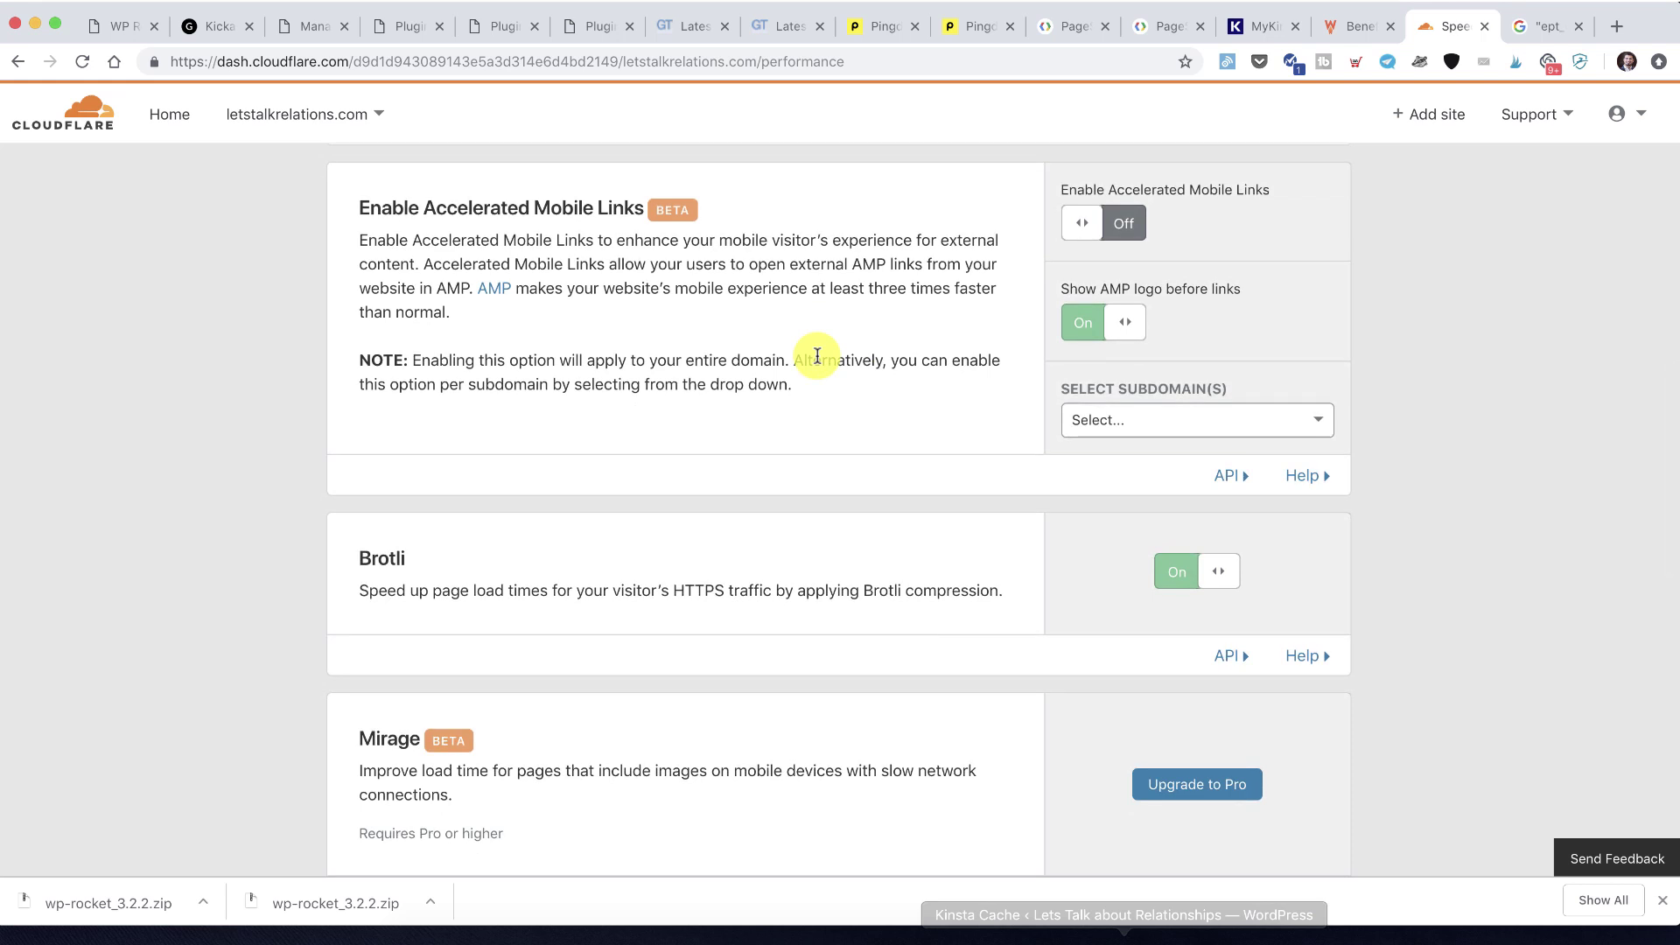
Examine the Brotli, Mirage, Rocket Loader and Mobile Redirect options in the speed settings
scroll(816, 356, down, 5)
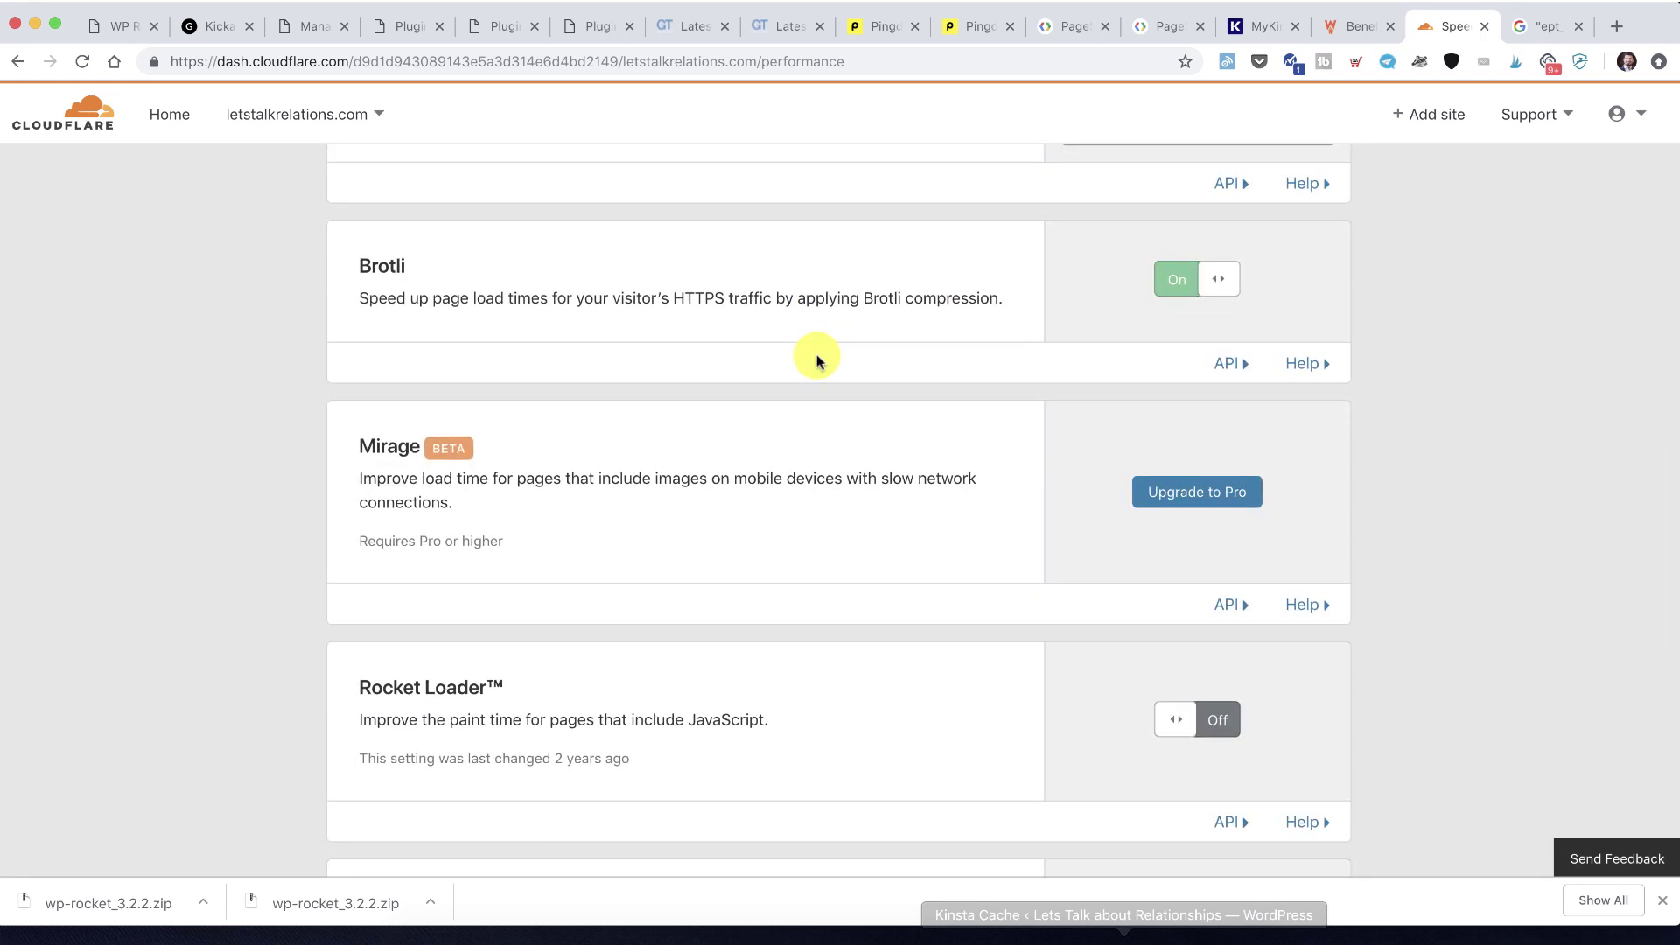
drag(748, 302, 937, 301)
scroll(937, 300, down, 3)
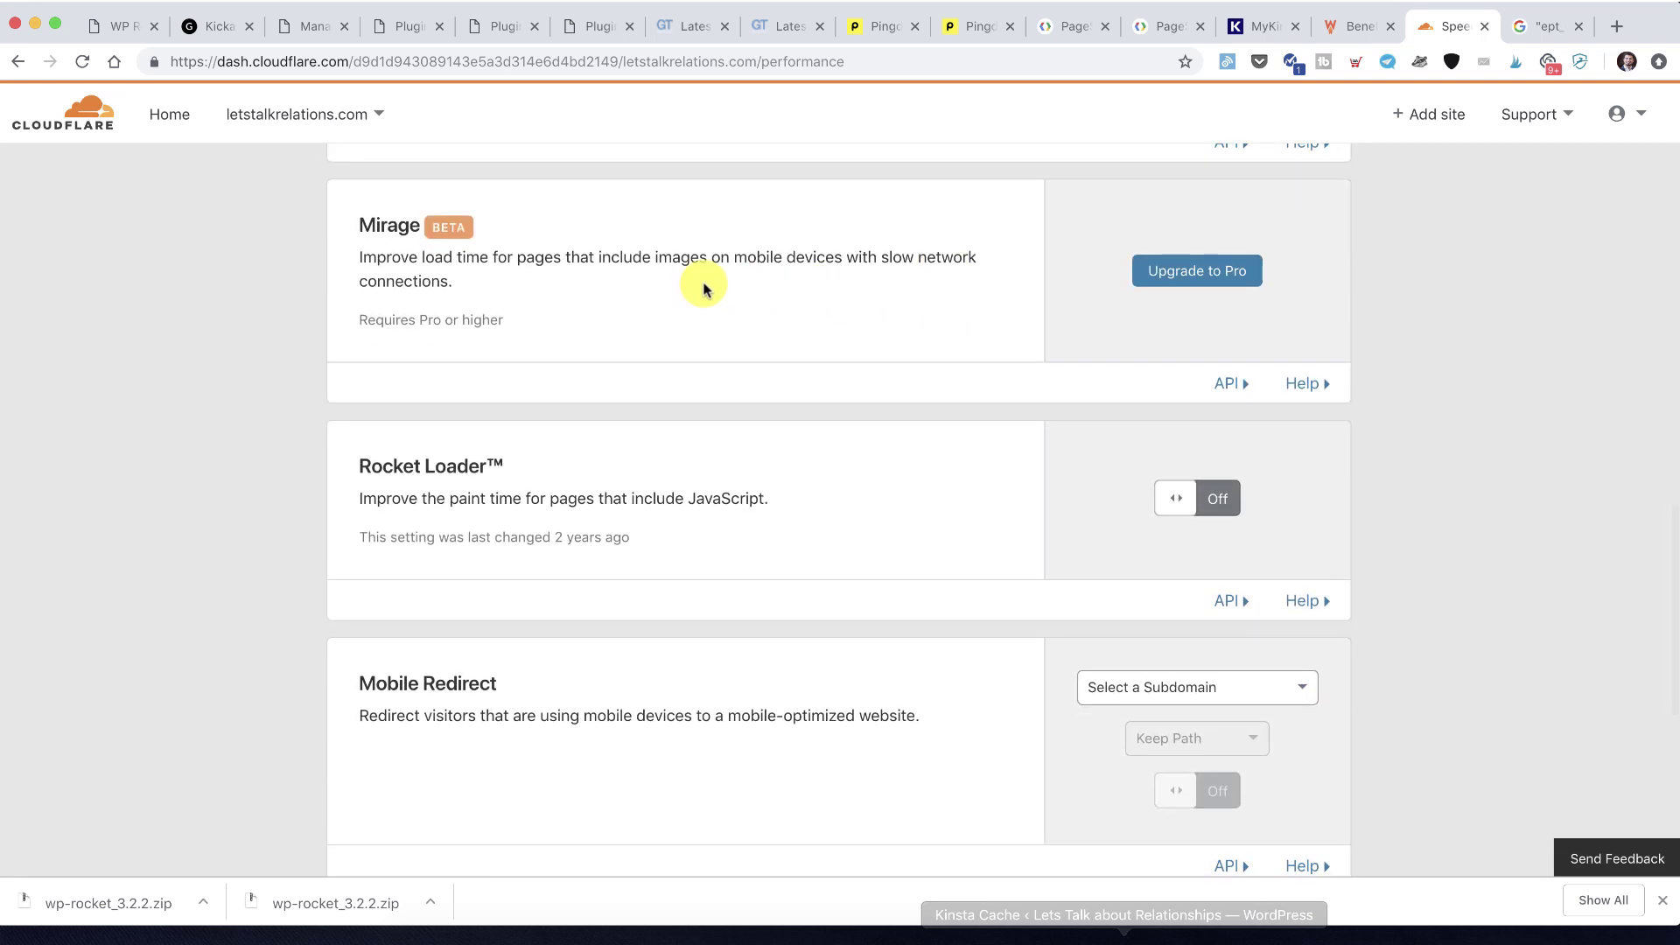
scroll(656, 262, down, 3)
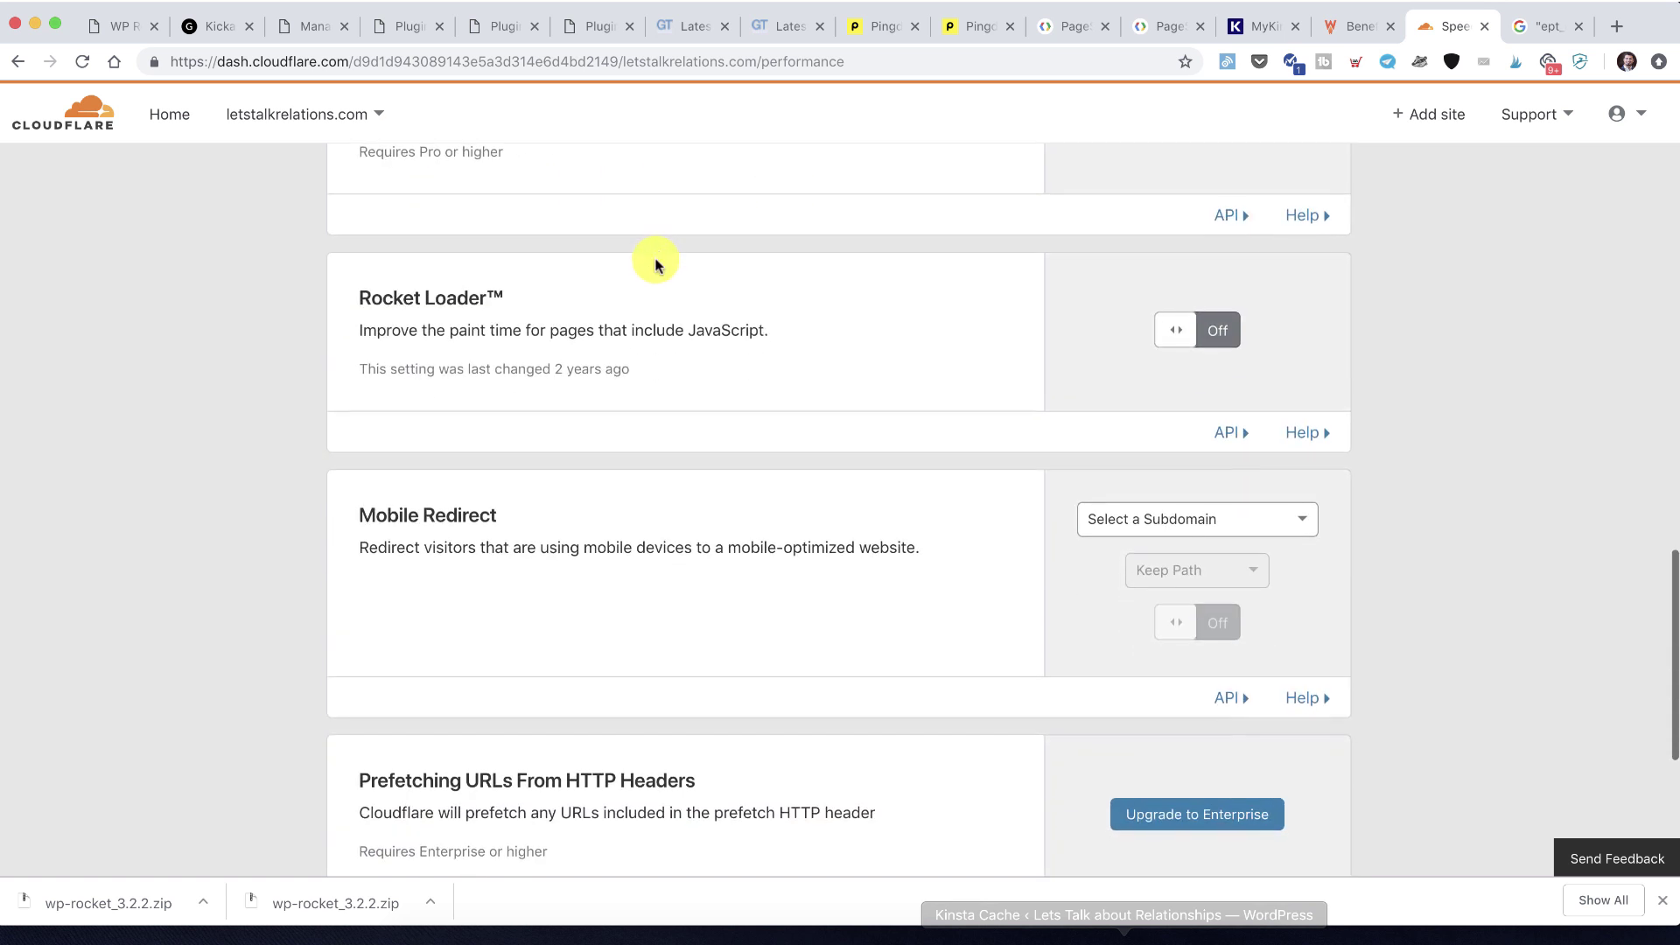
drag(558, 330, 725, 328)
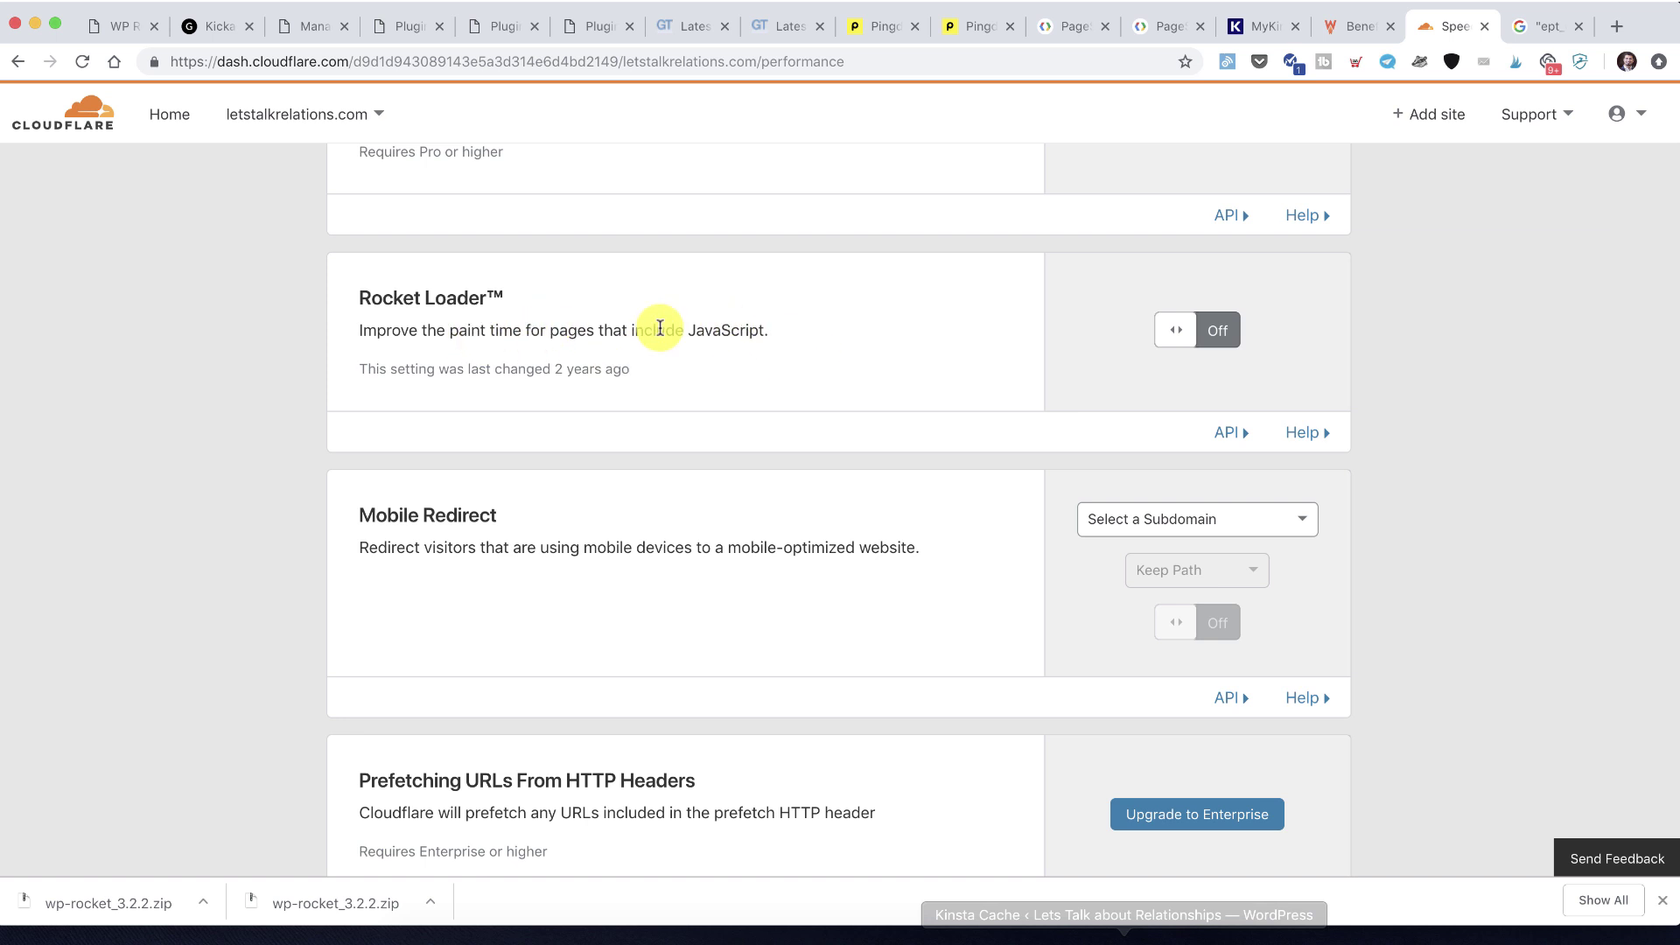
scroll(660, 328, down, 3)
scroll(656, 330, up, 4)
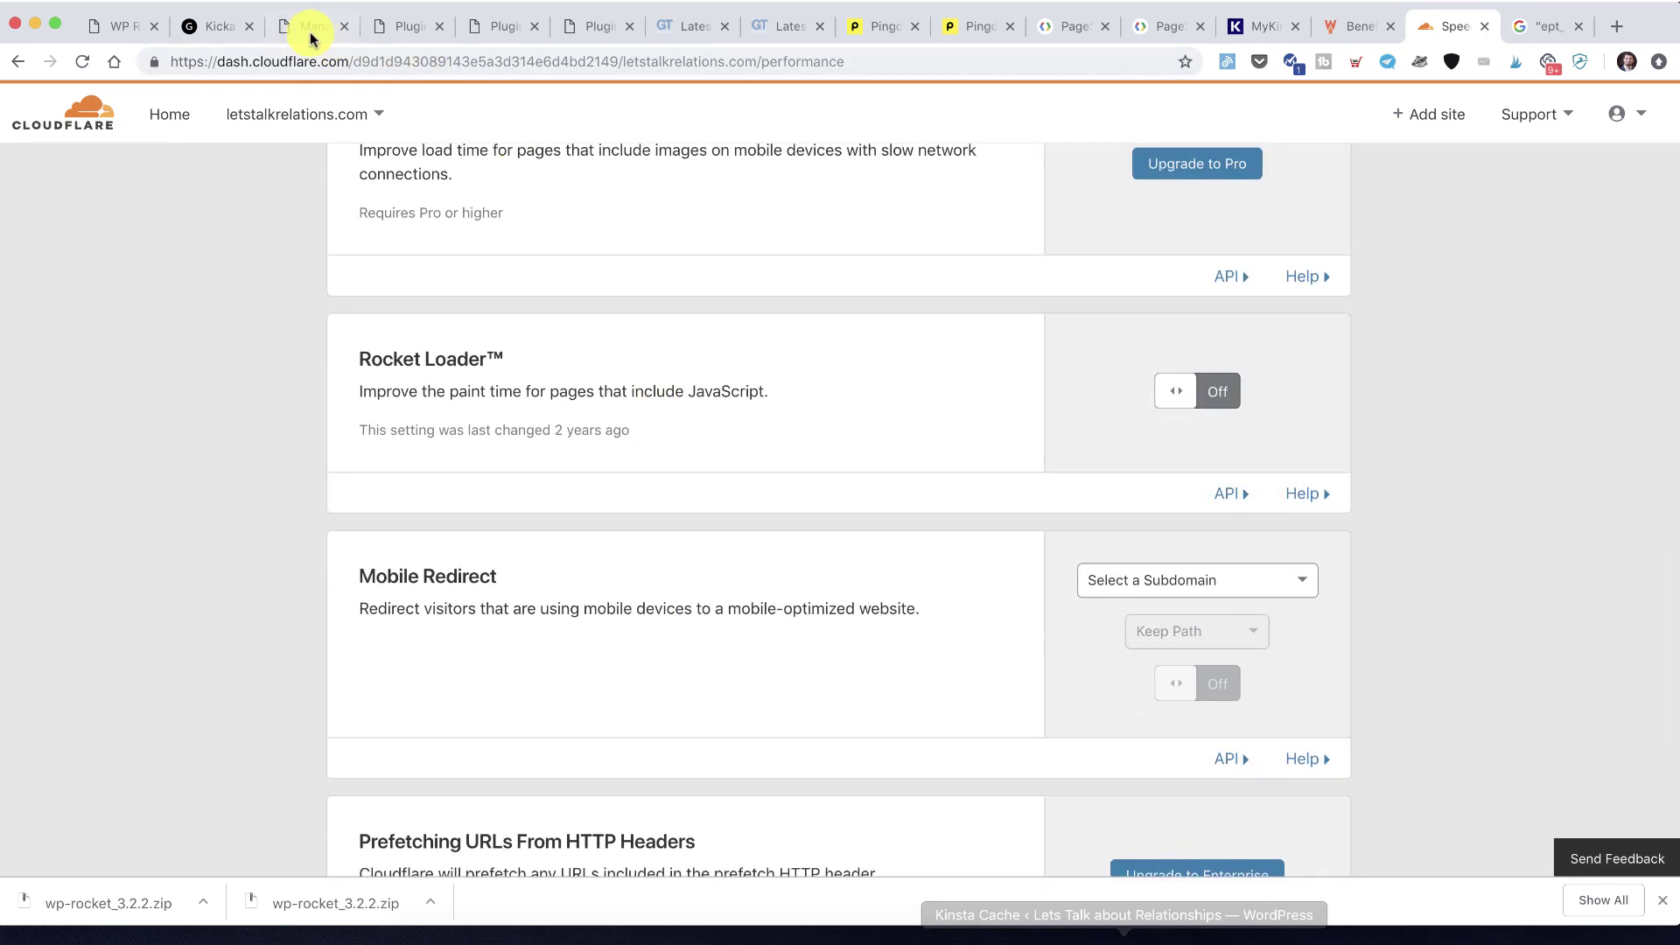
Open the Friendship category on the Lets Talk Relations site and check the PHP engine change's progress in Kinsta
click(311, 28)
click(211, 26)
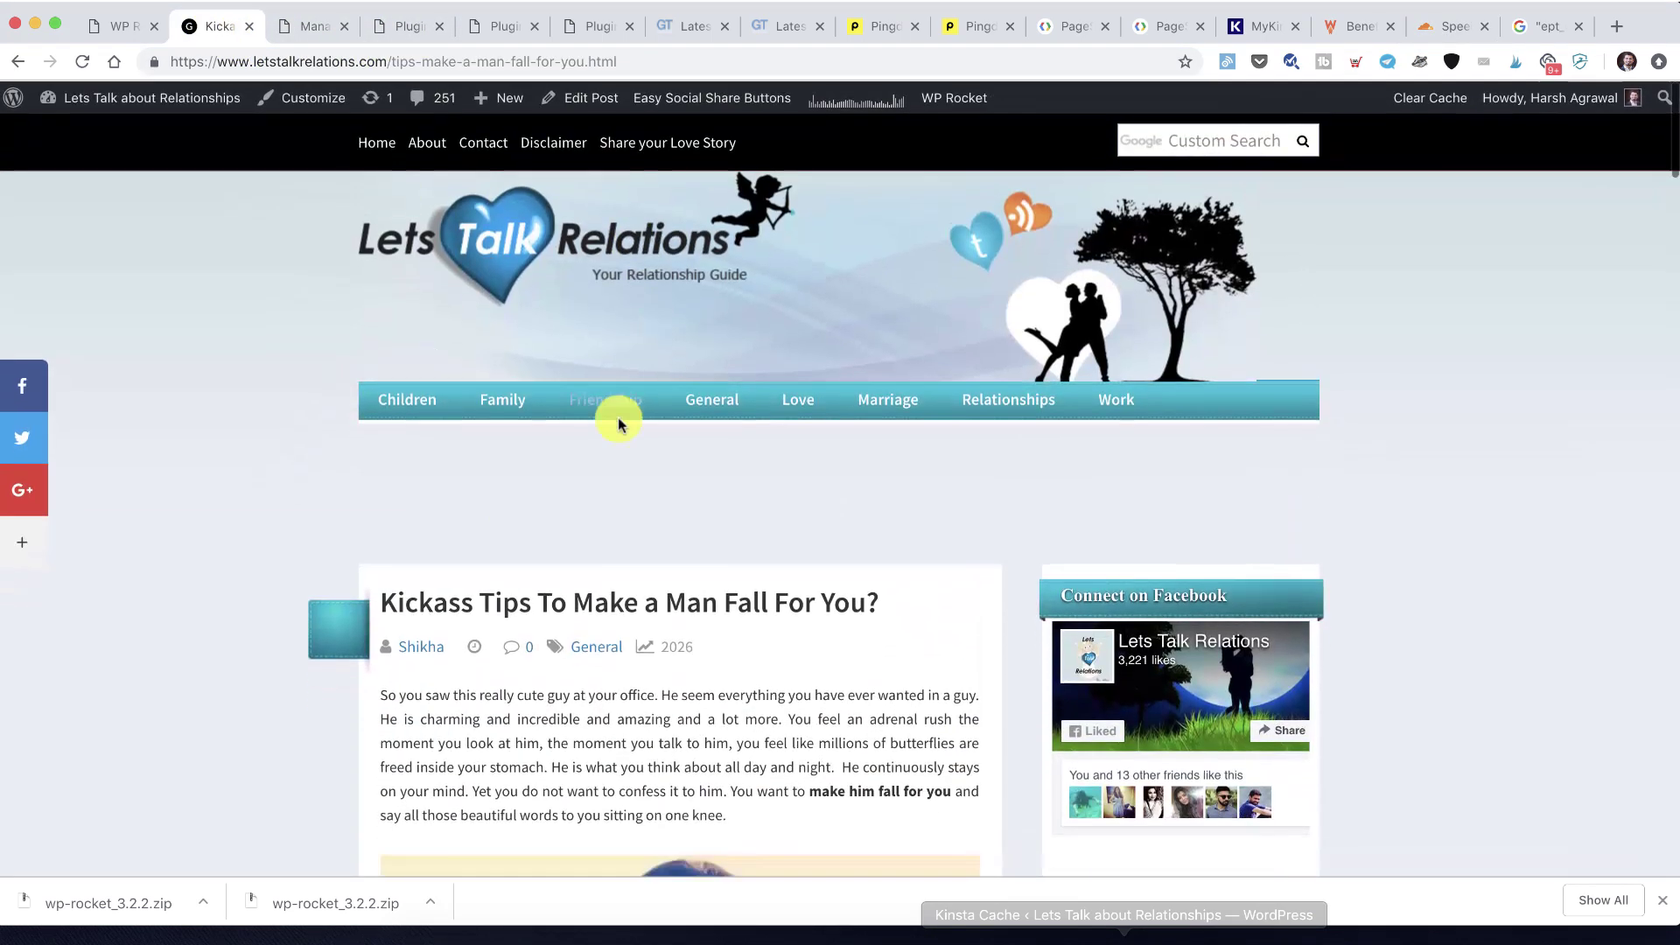
click(607, 413)
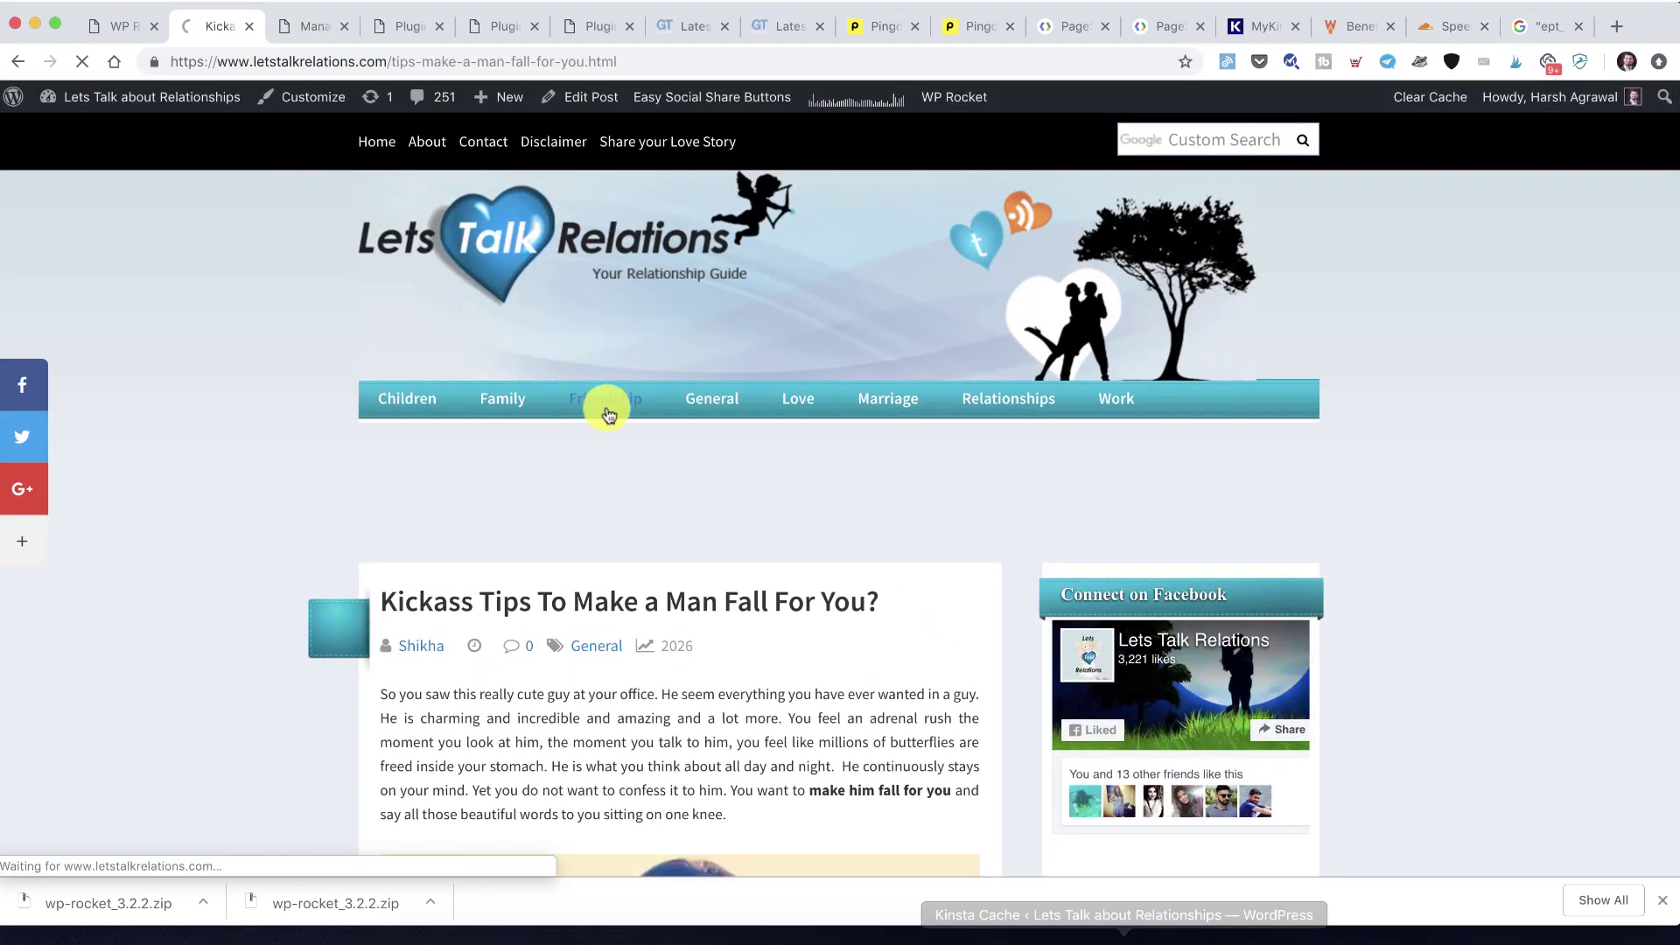
click(1276, 32)
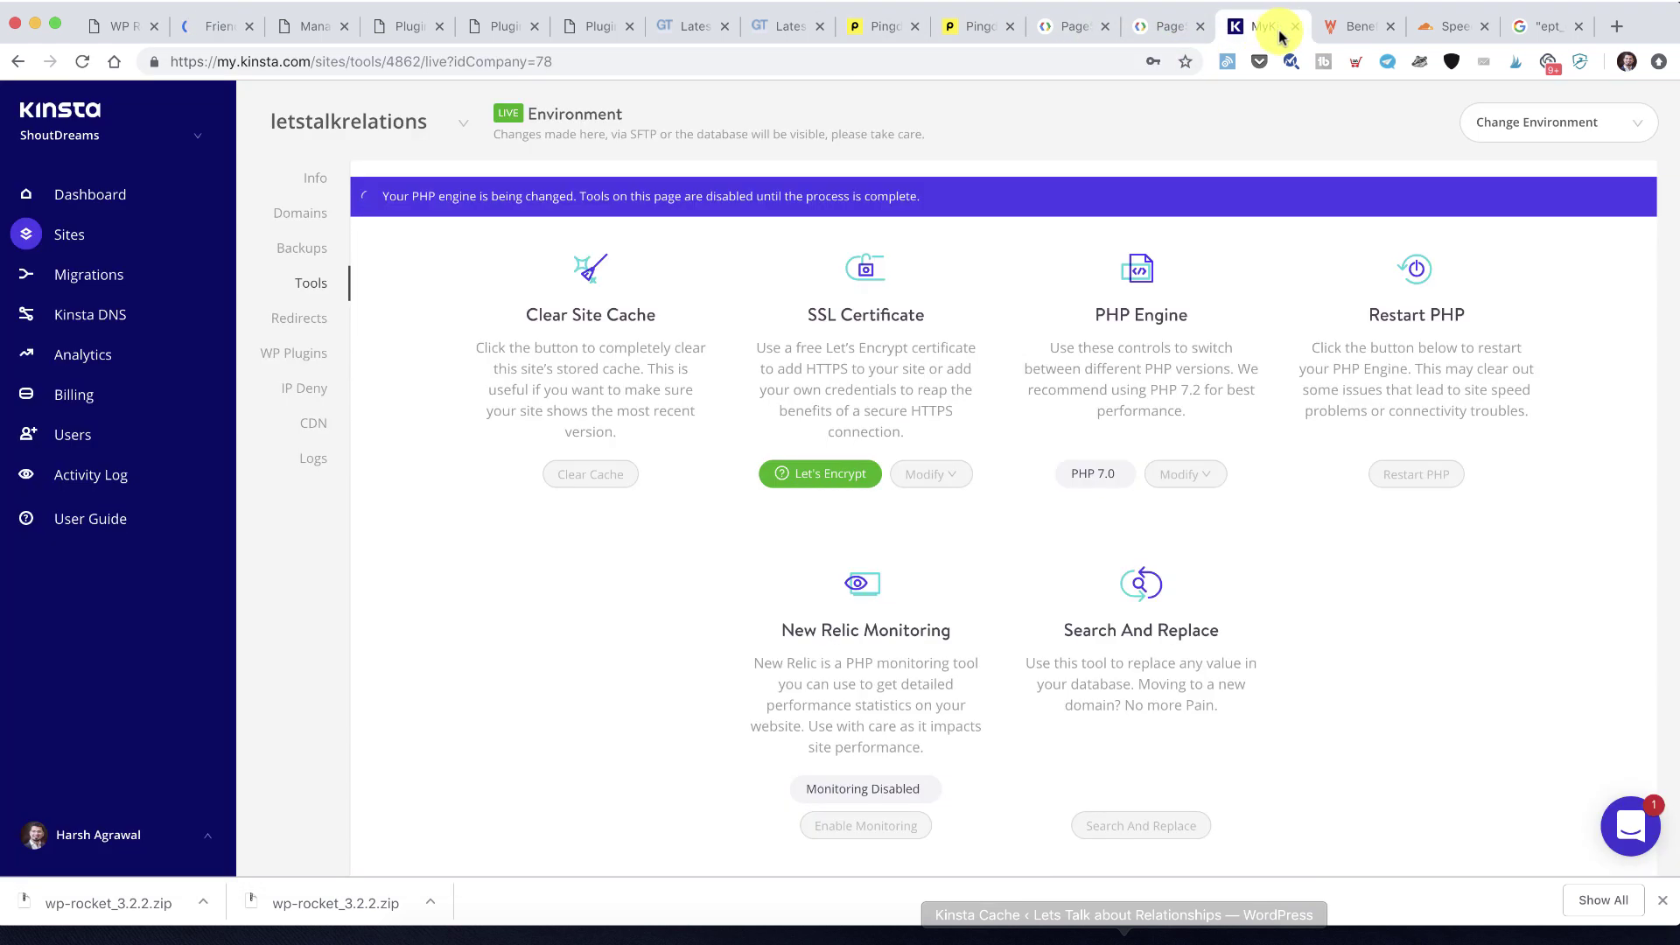
click(234, 35)
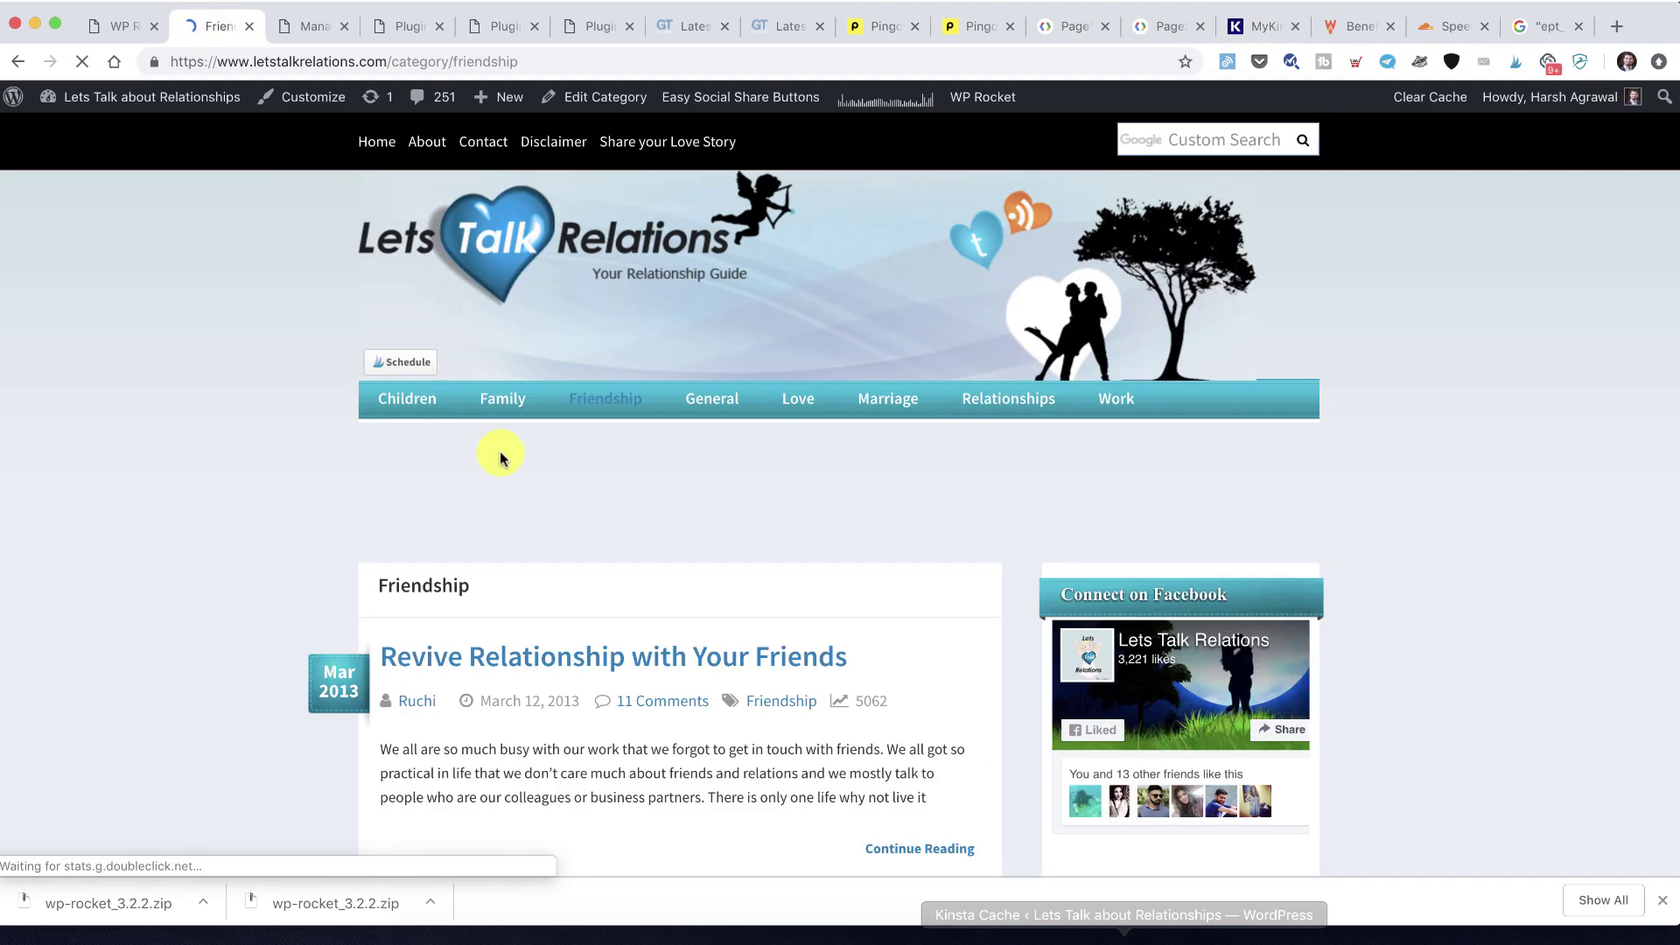
Open the post "Gift Suggestions for Friendship Day" from the Friendship category and look through it
scroll(501, 450, down, 4)
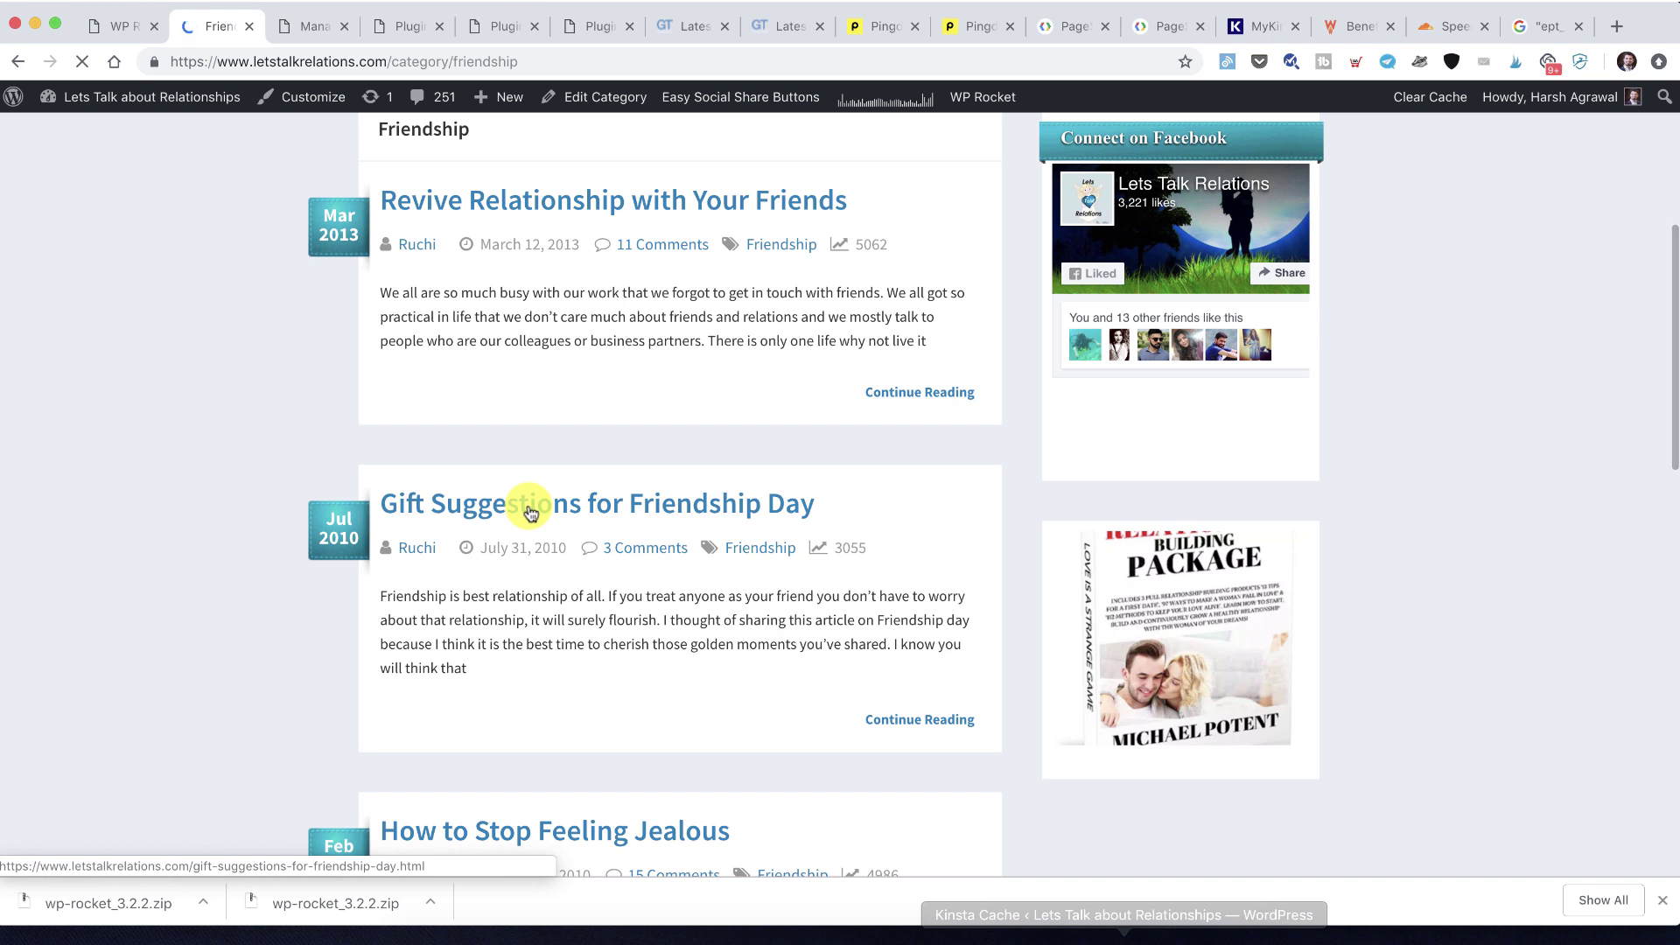
click(531, 512)
scroll(530, 512, down, 10)
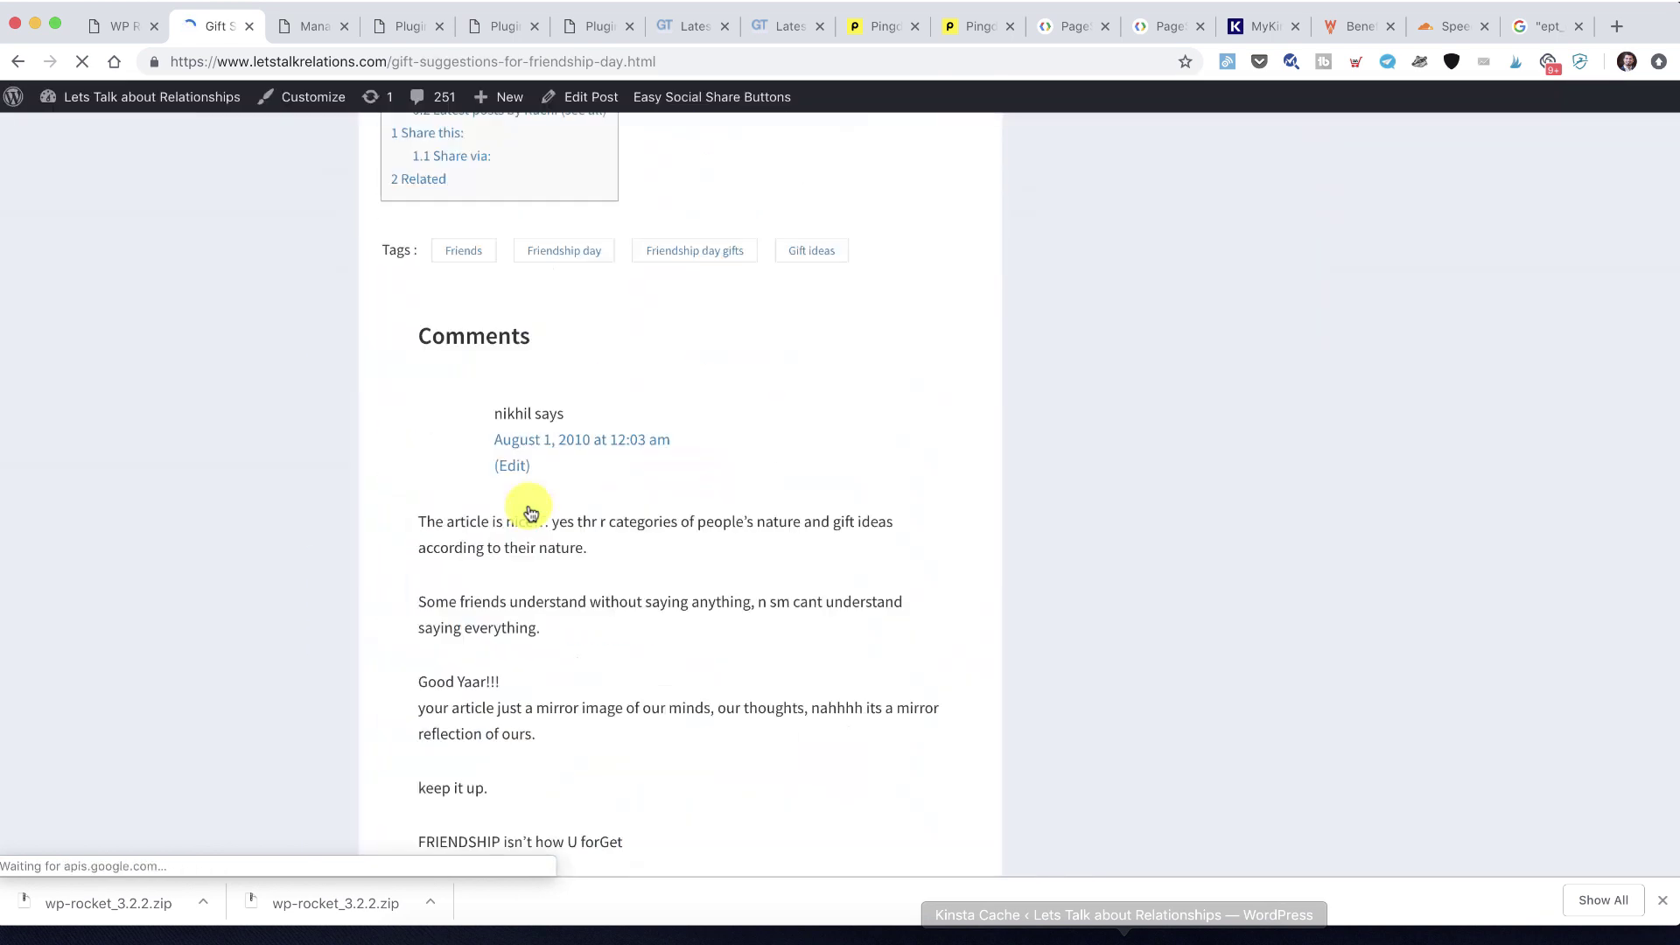
scroll(530, 512, up, 15)
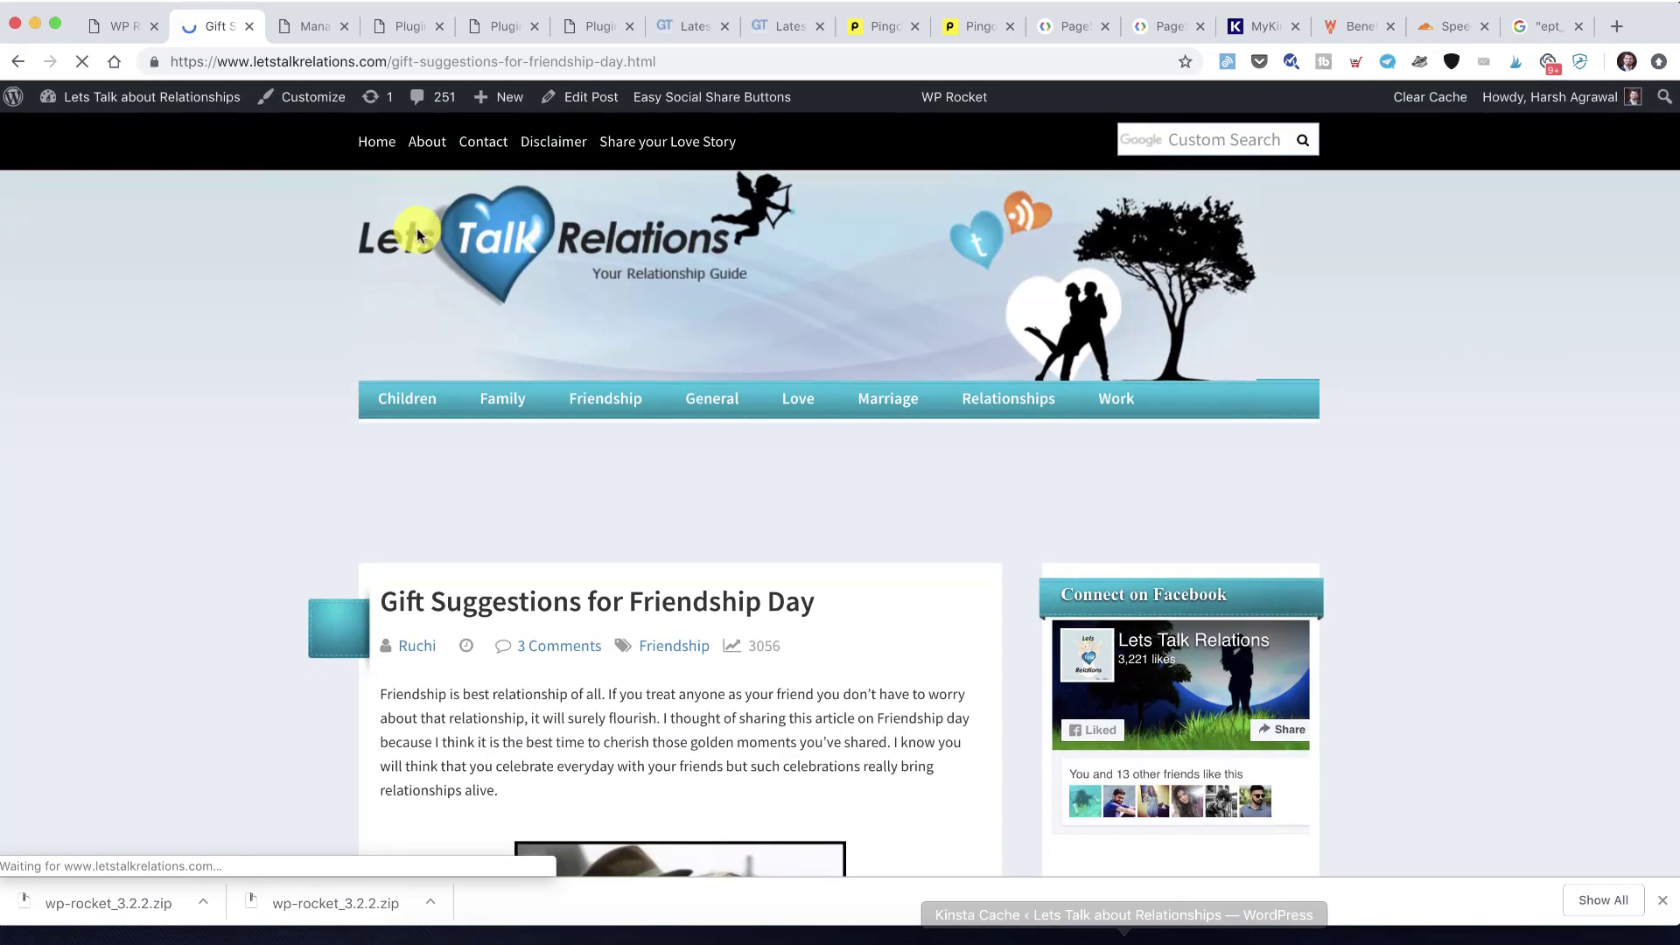
Go to the site's home page, open the post "Why Do We Miss Someone?" and look through it
click(375, 155)
scroll(471, 382, down, 5)
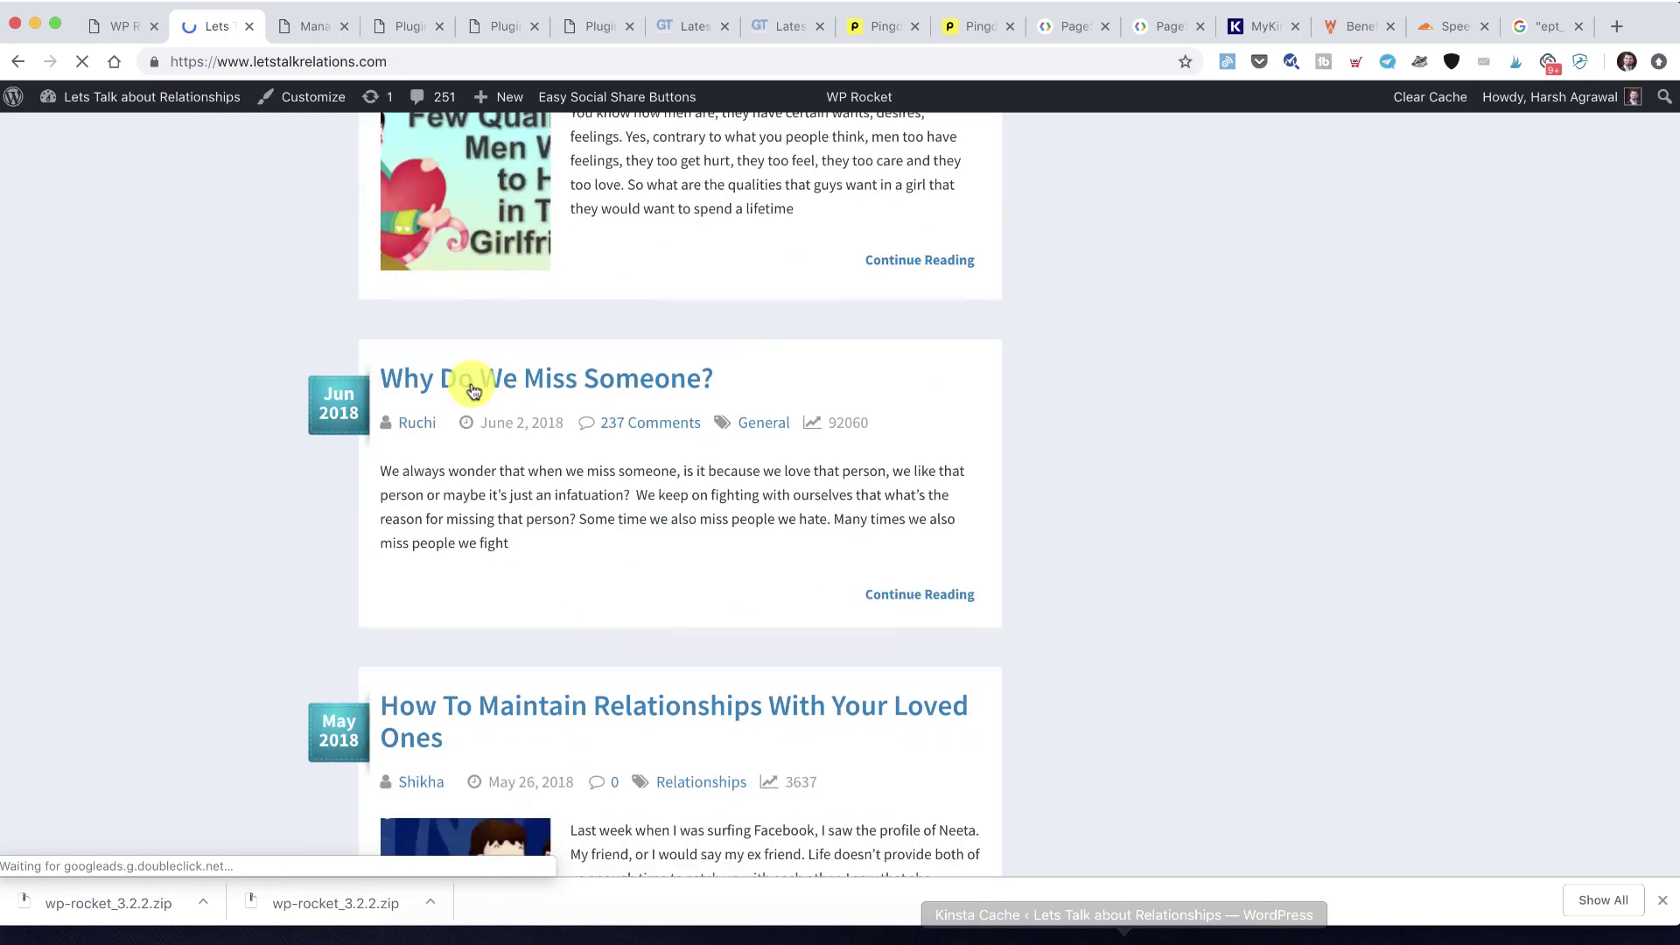
click(521, 378)
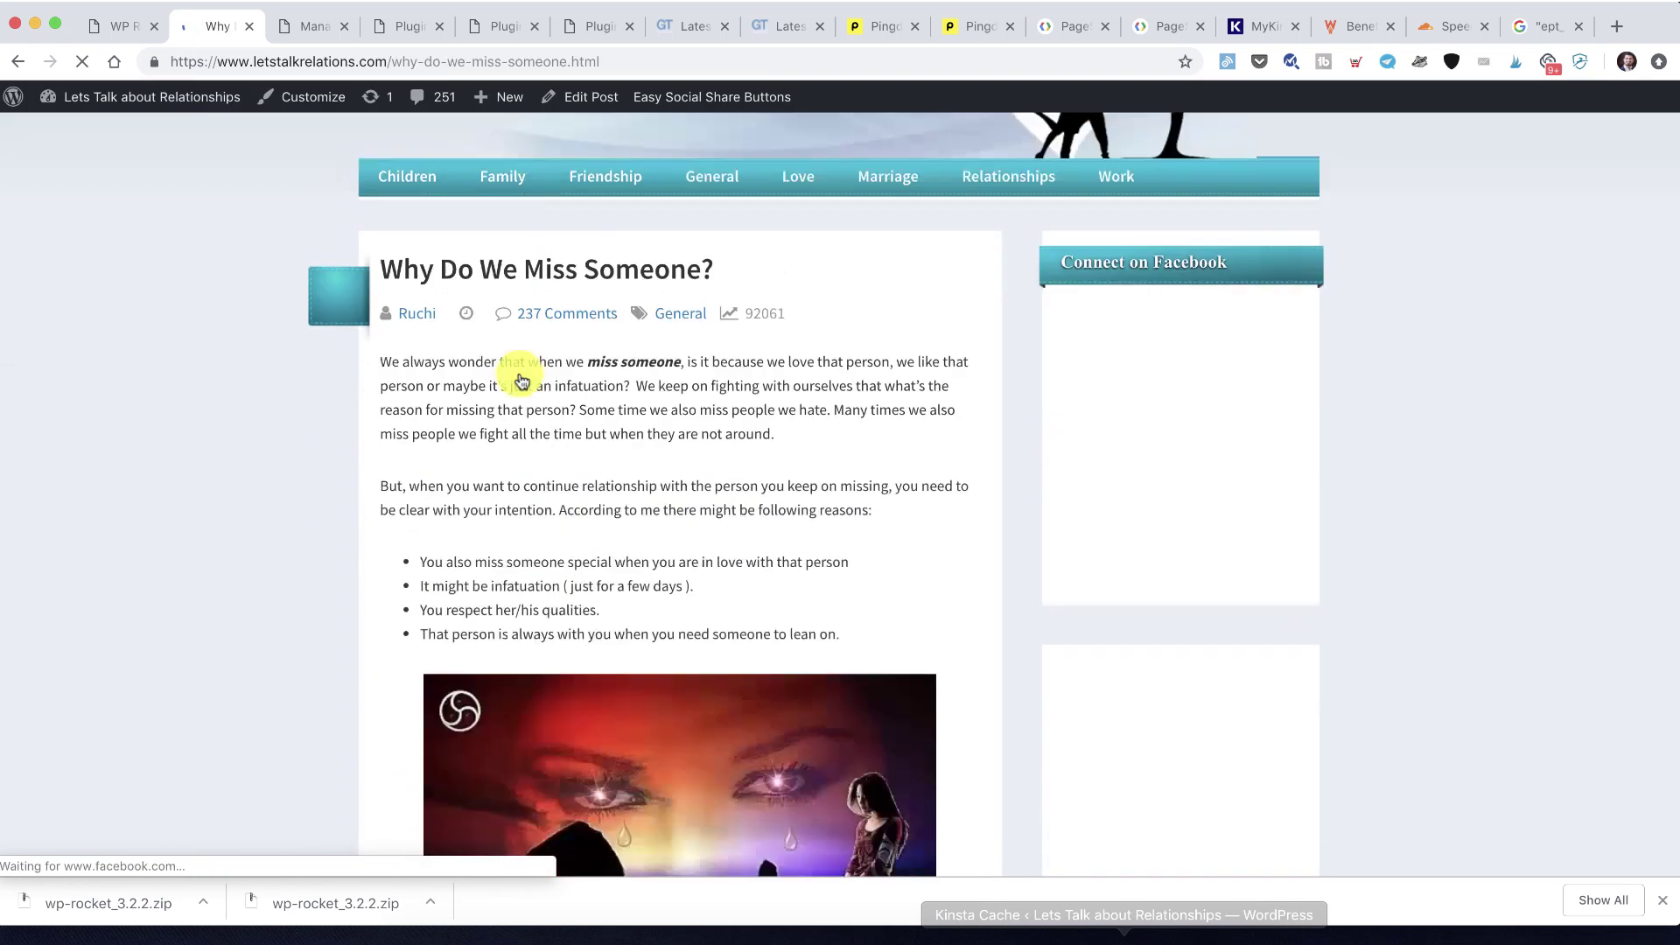
scroll(522, 381, down, 6)
scroll(522, 382, down, 10)
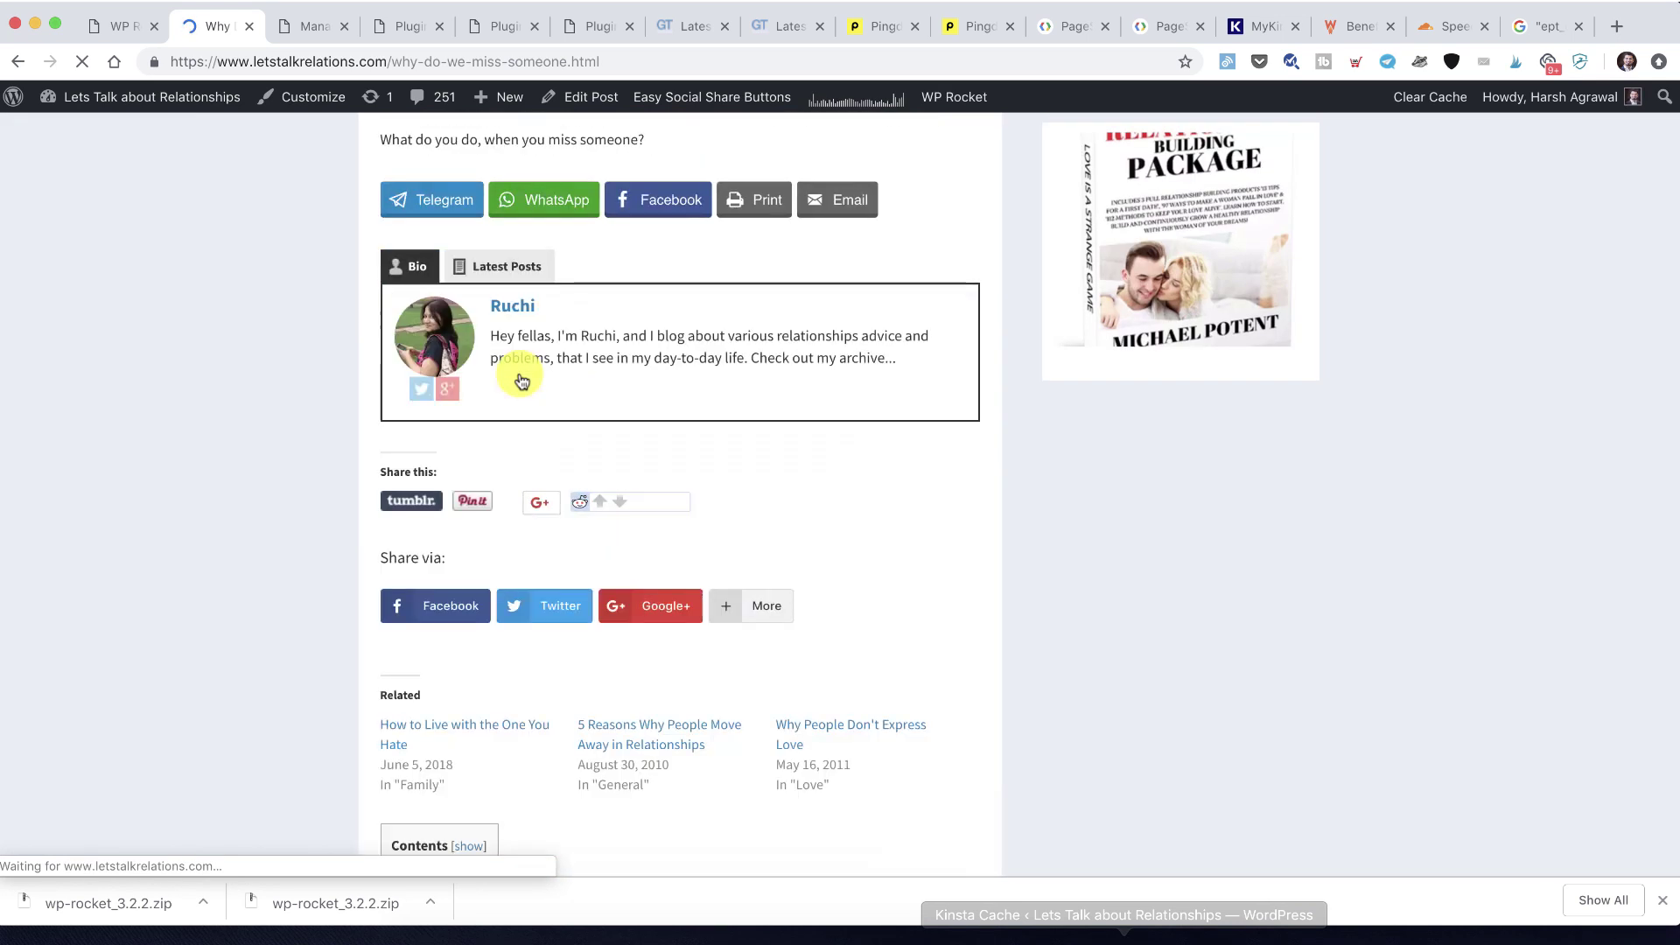
scroll(522, 381, up, 8)
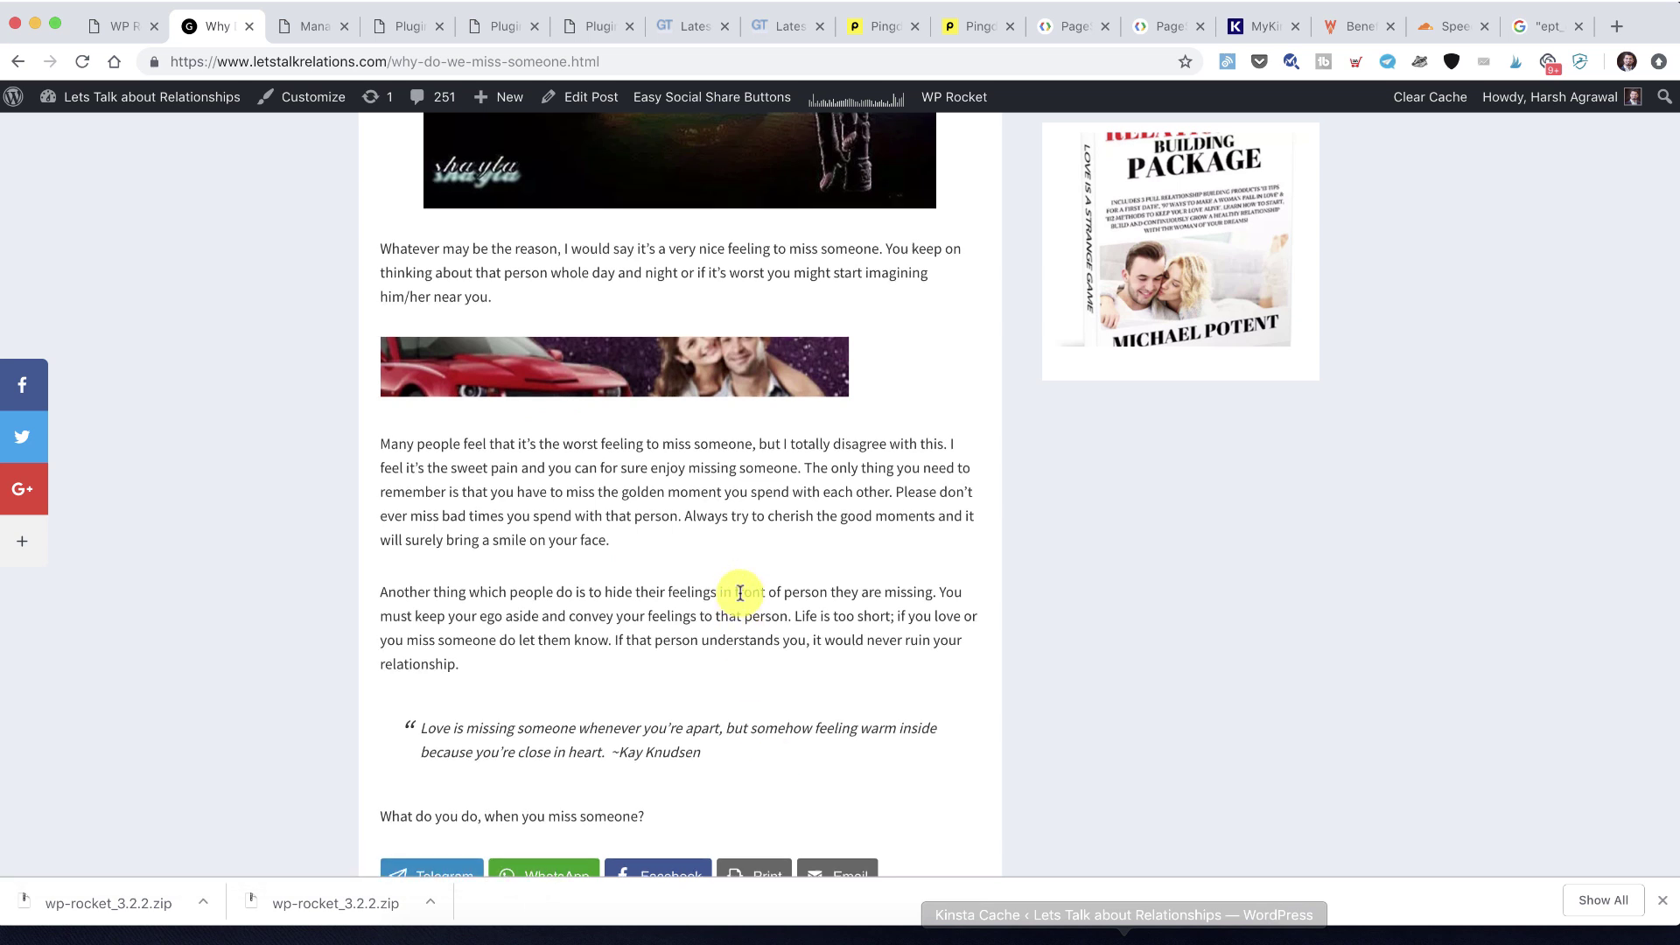
Return to the home page, open "What Are The Best Things About Getting Married" and look through the post
scroll(738, 588, up, 10)
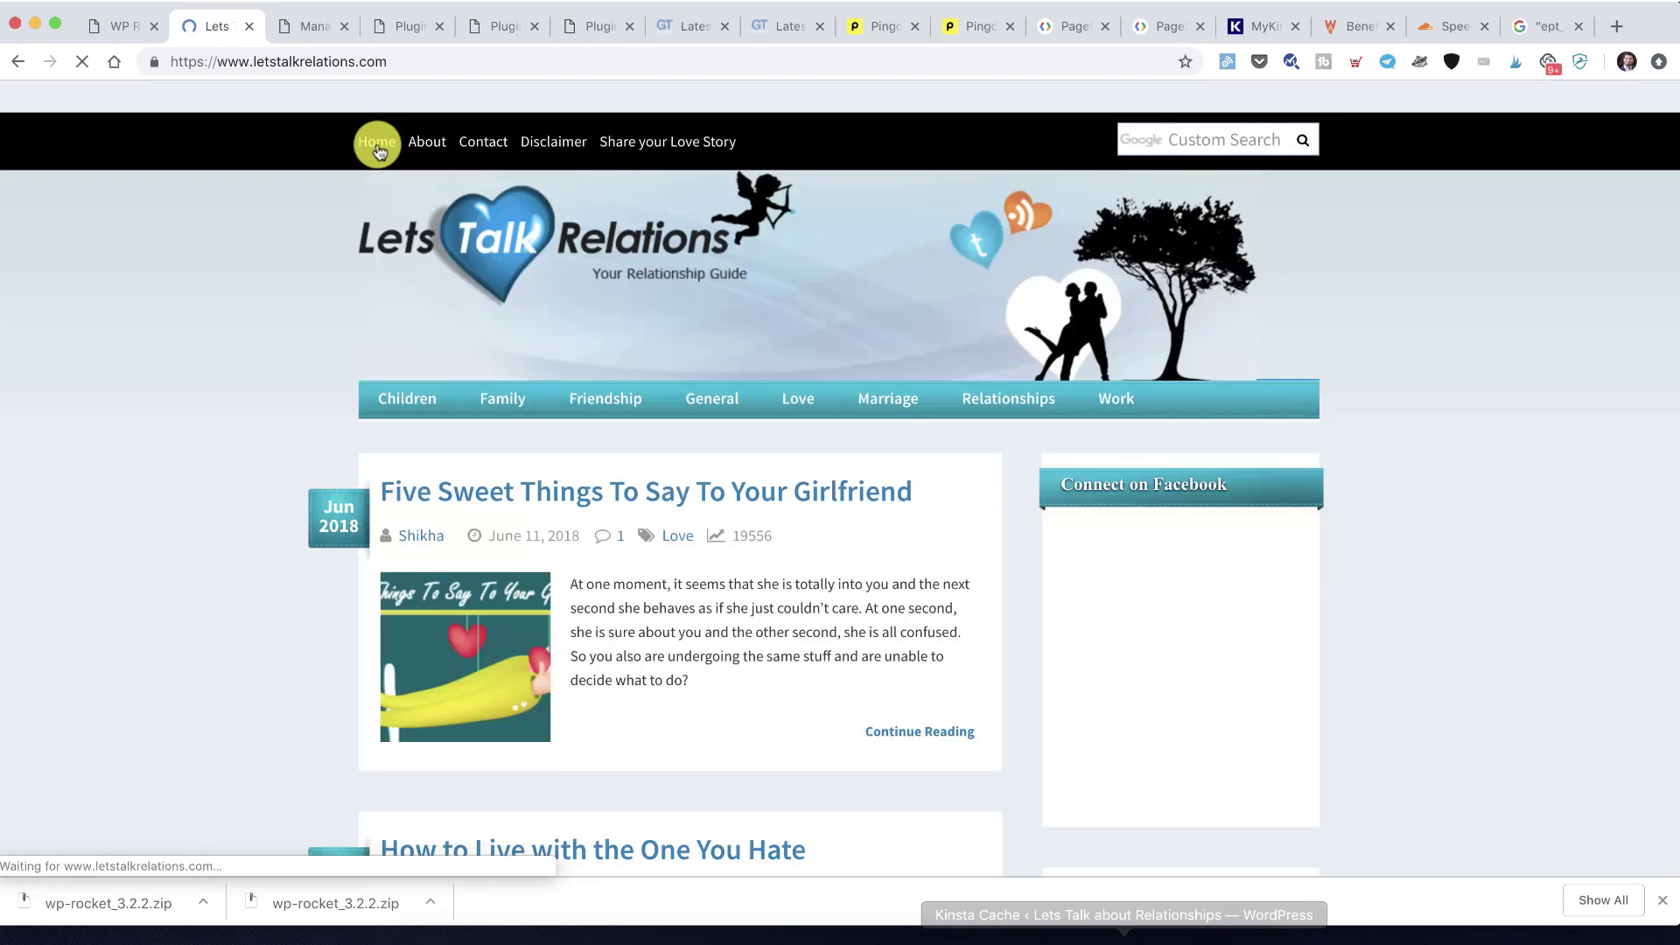
scroll(622, 360, down, 14)
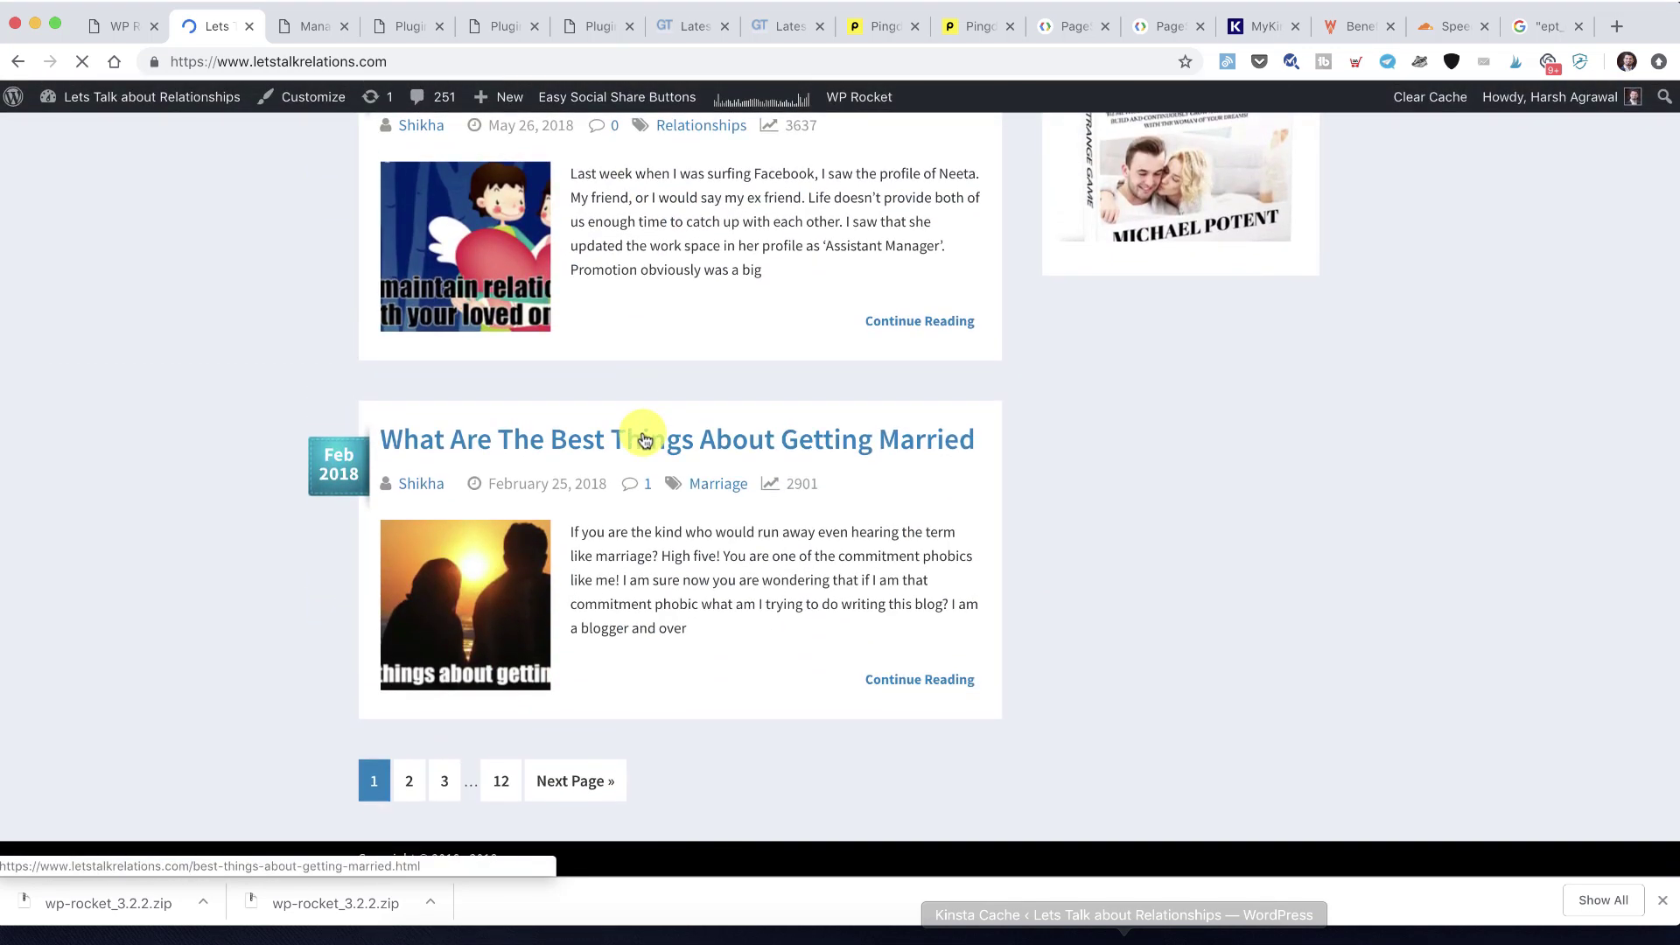
click(645, 439)
scroll(644, 439, down, 20)
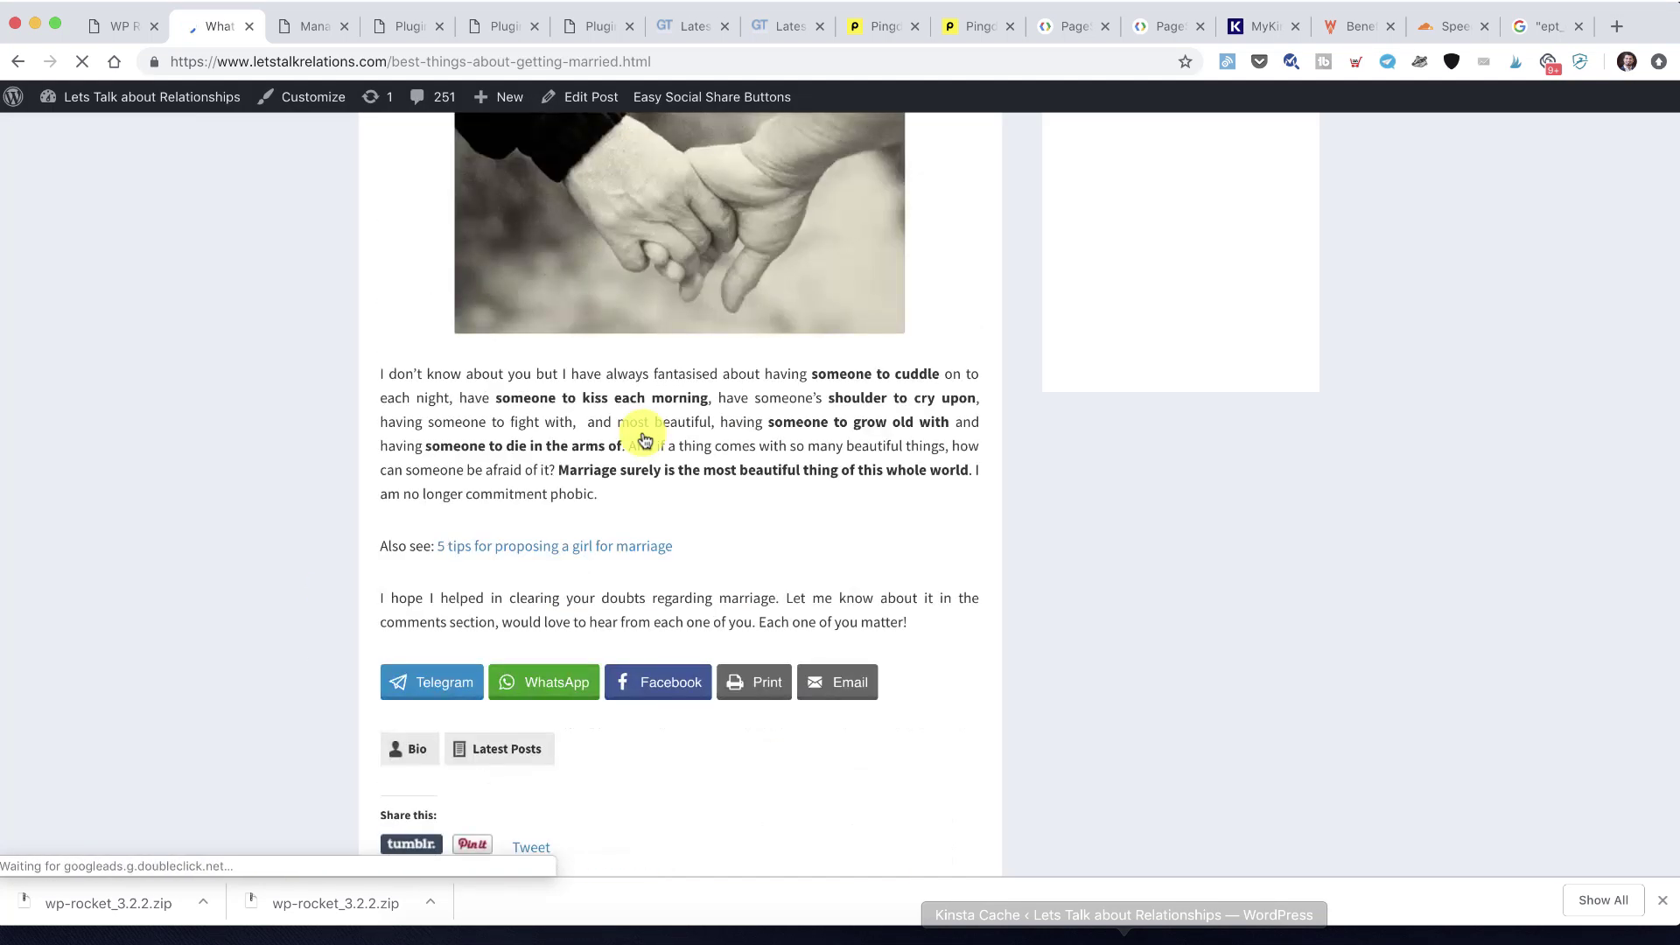
scroll(645, 439, up, 20)
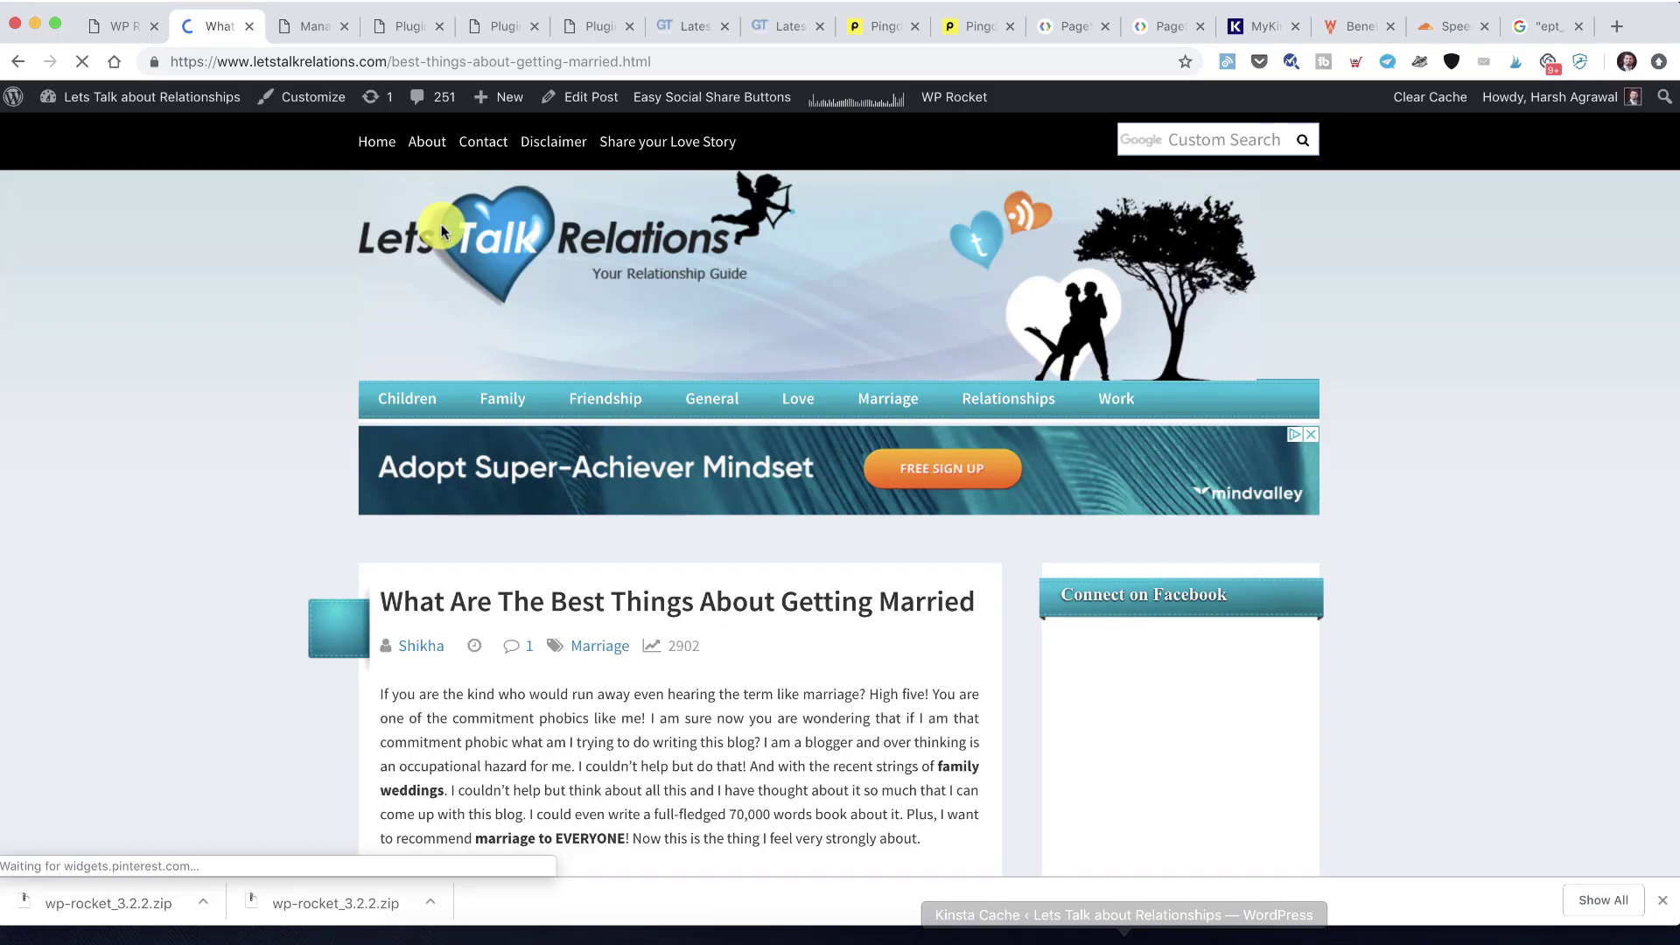
Return to the blog's home page and look through its list of posts
click(376, 142)
scroll(515, 376, down, 20)
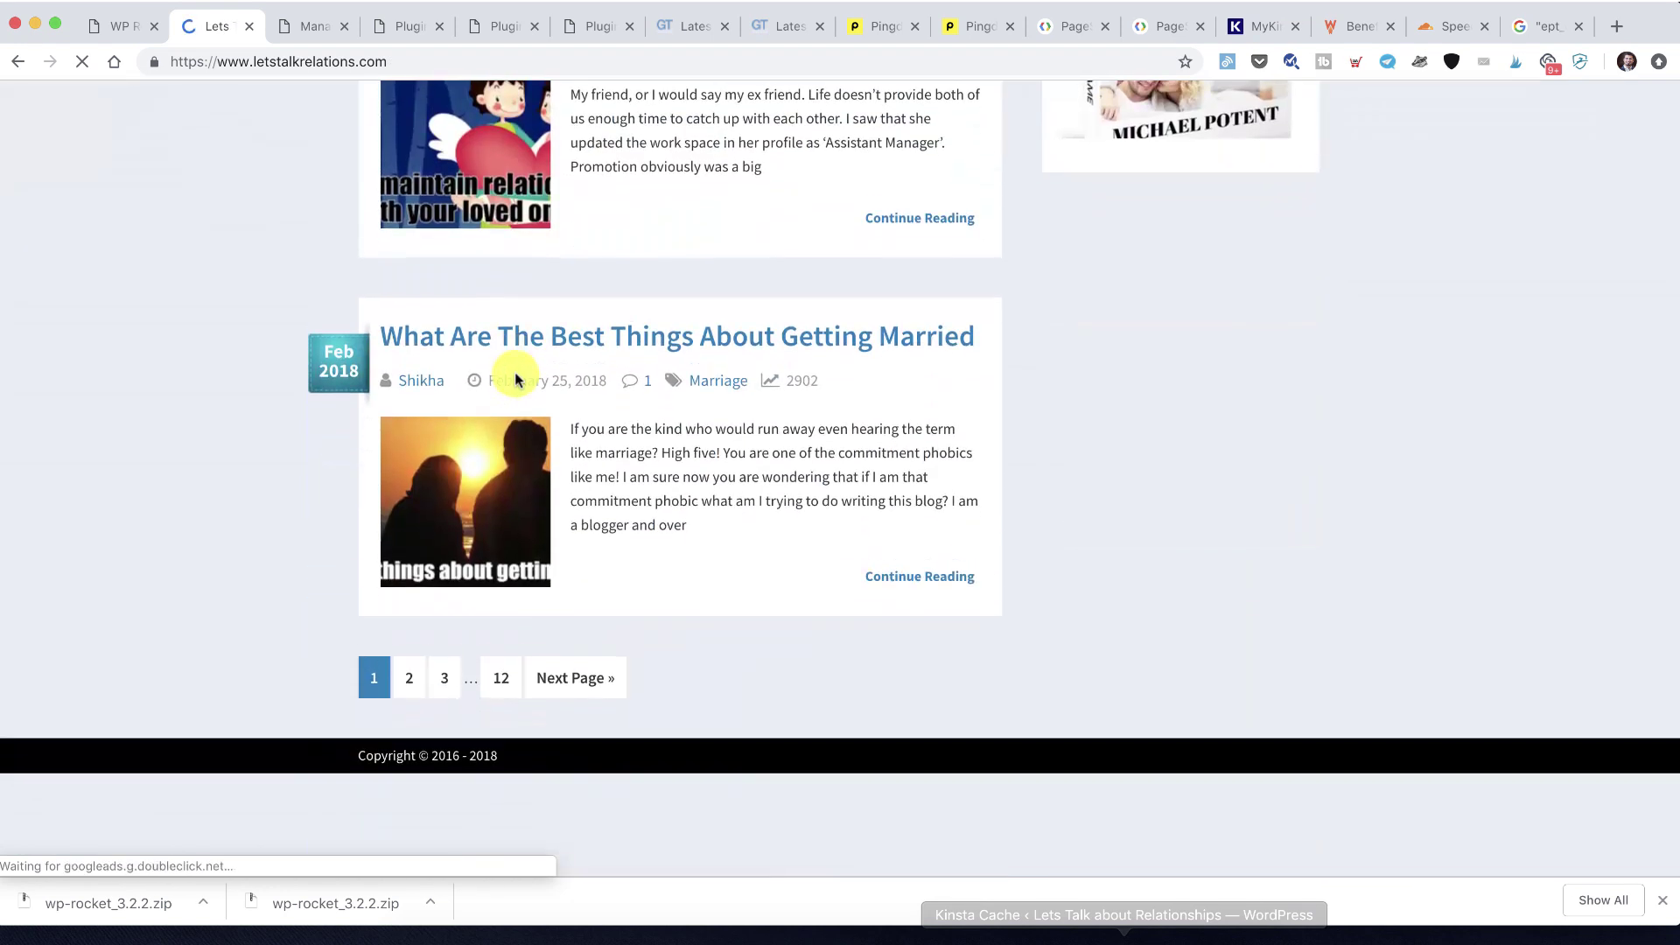
scroll(514, 376, up, 20)
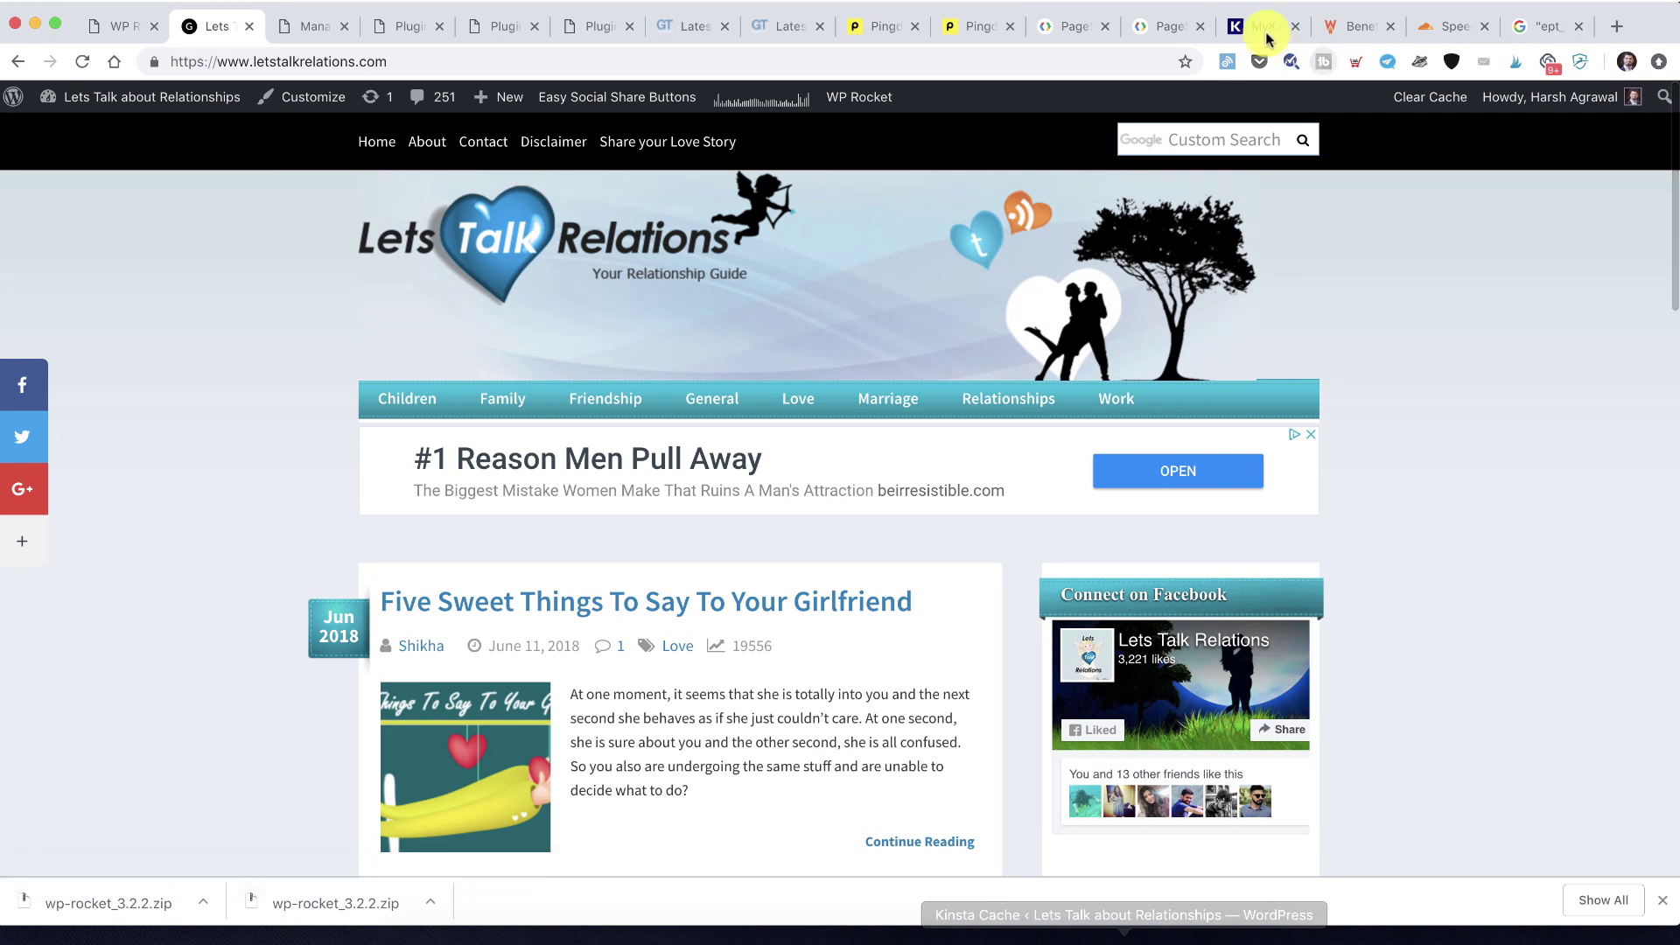
Check the PHP engine version in Kinsta and reload the WP Rocket settings page in the WordPress admin
click(1254, 25)
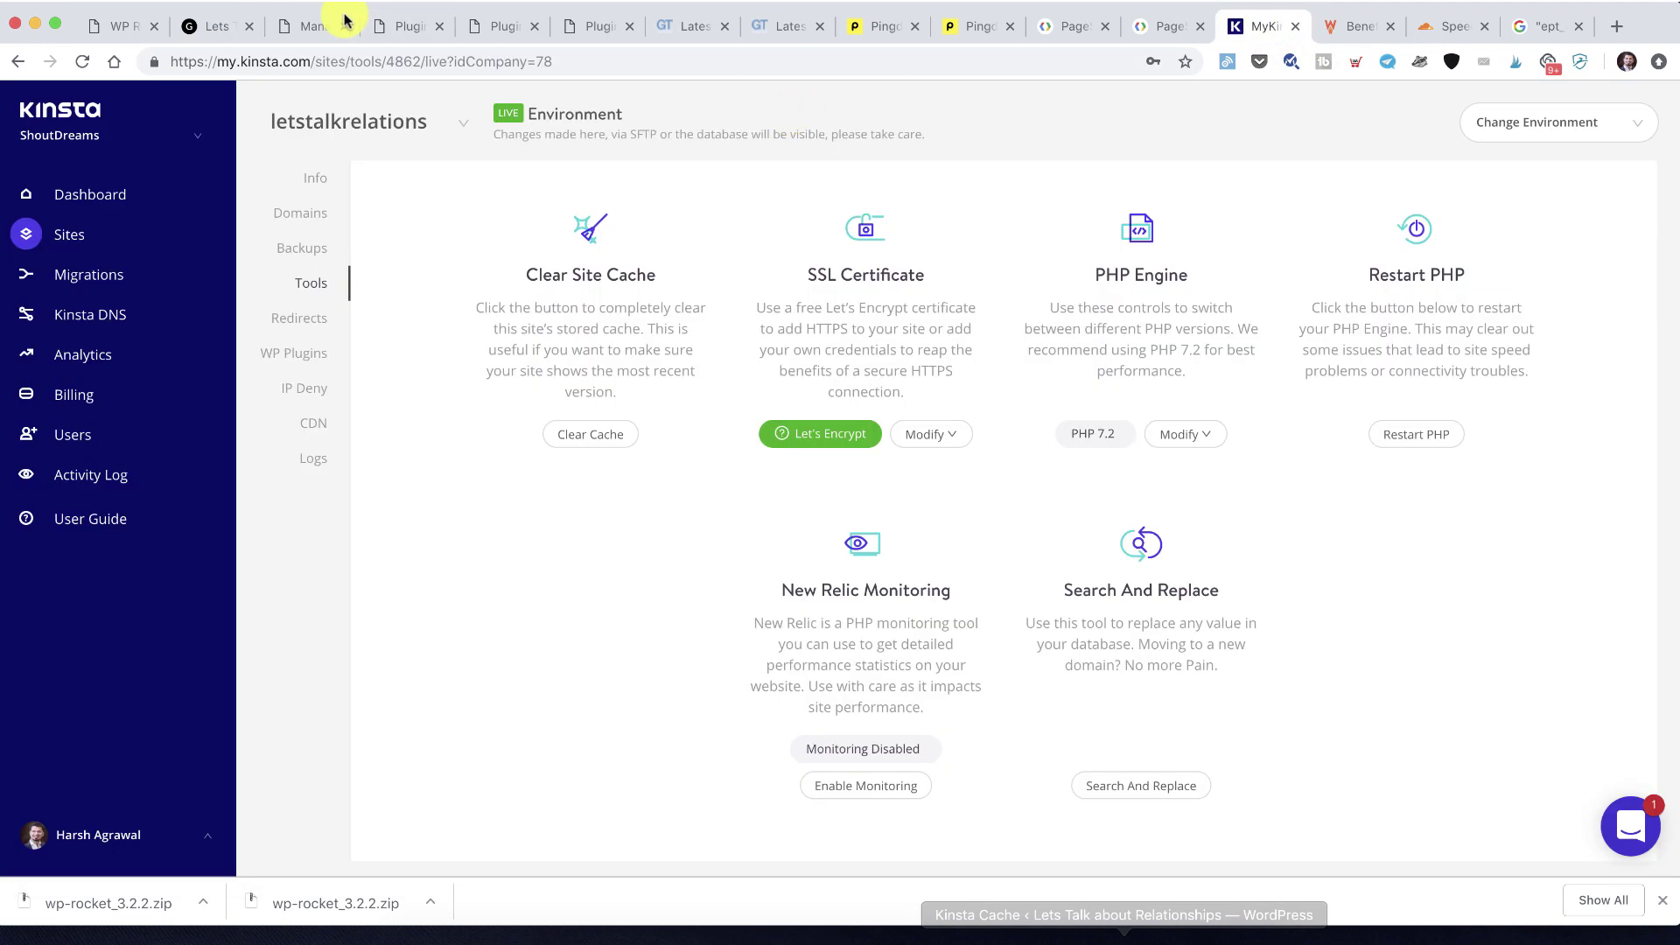
click(127, 26)
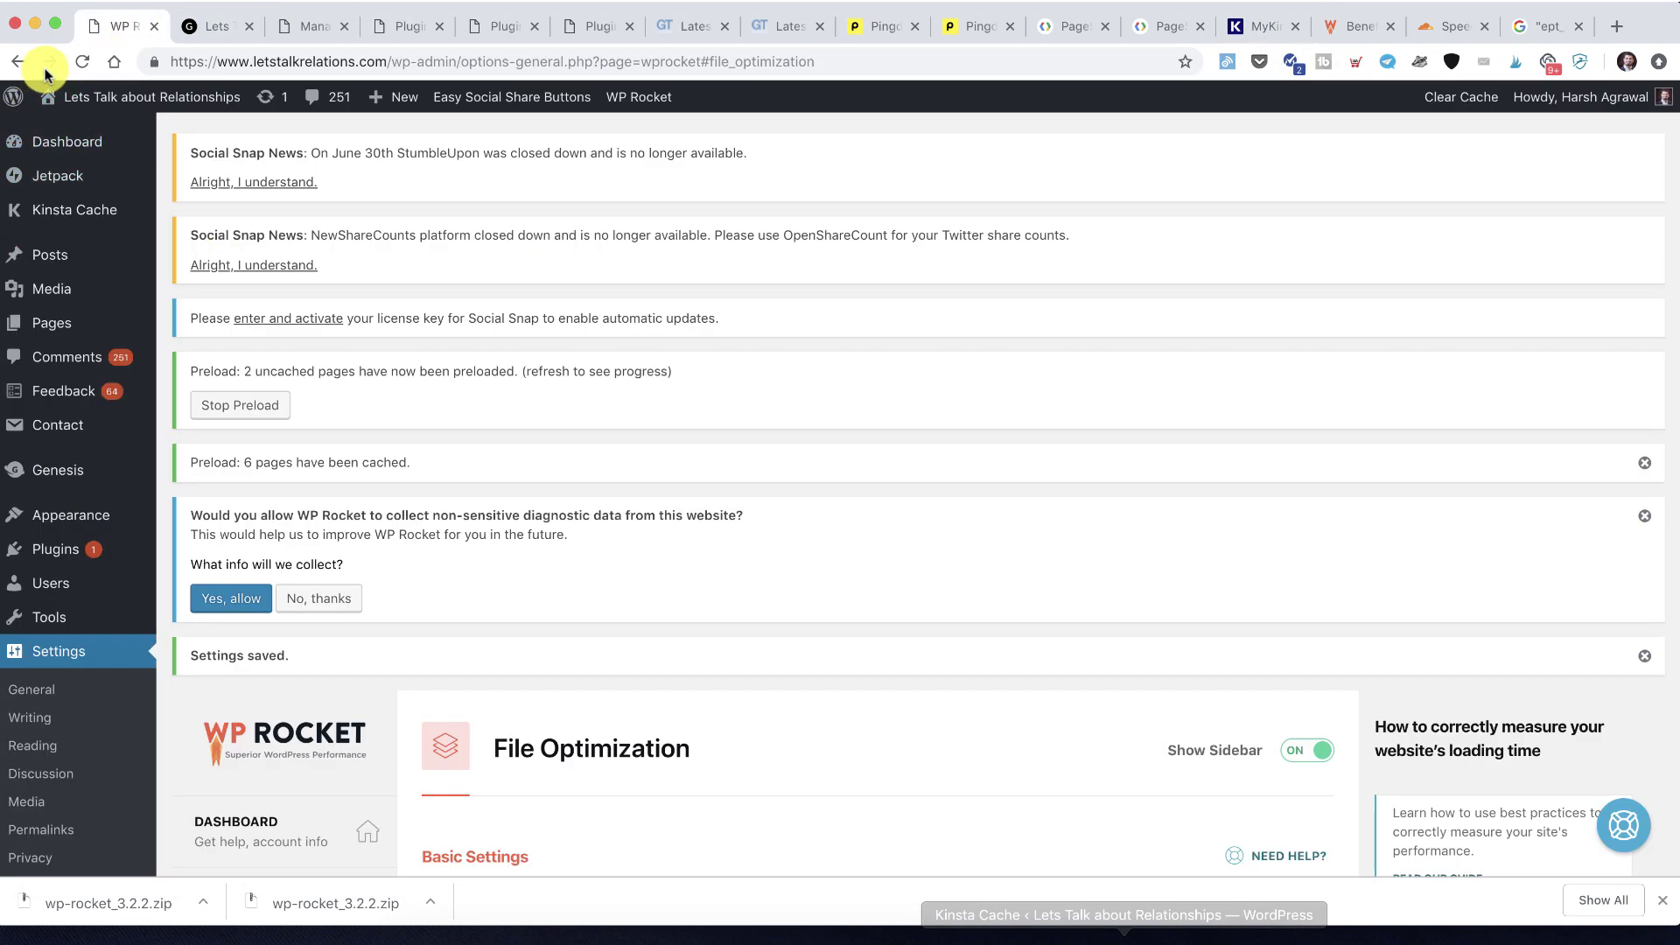
click(83, 62)
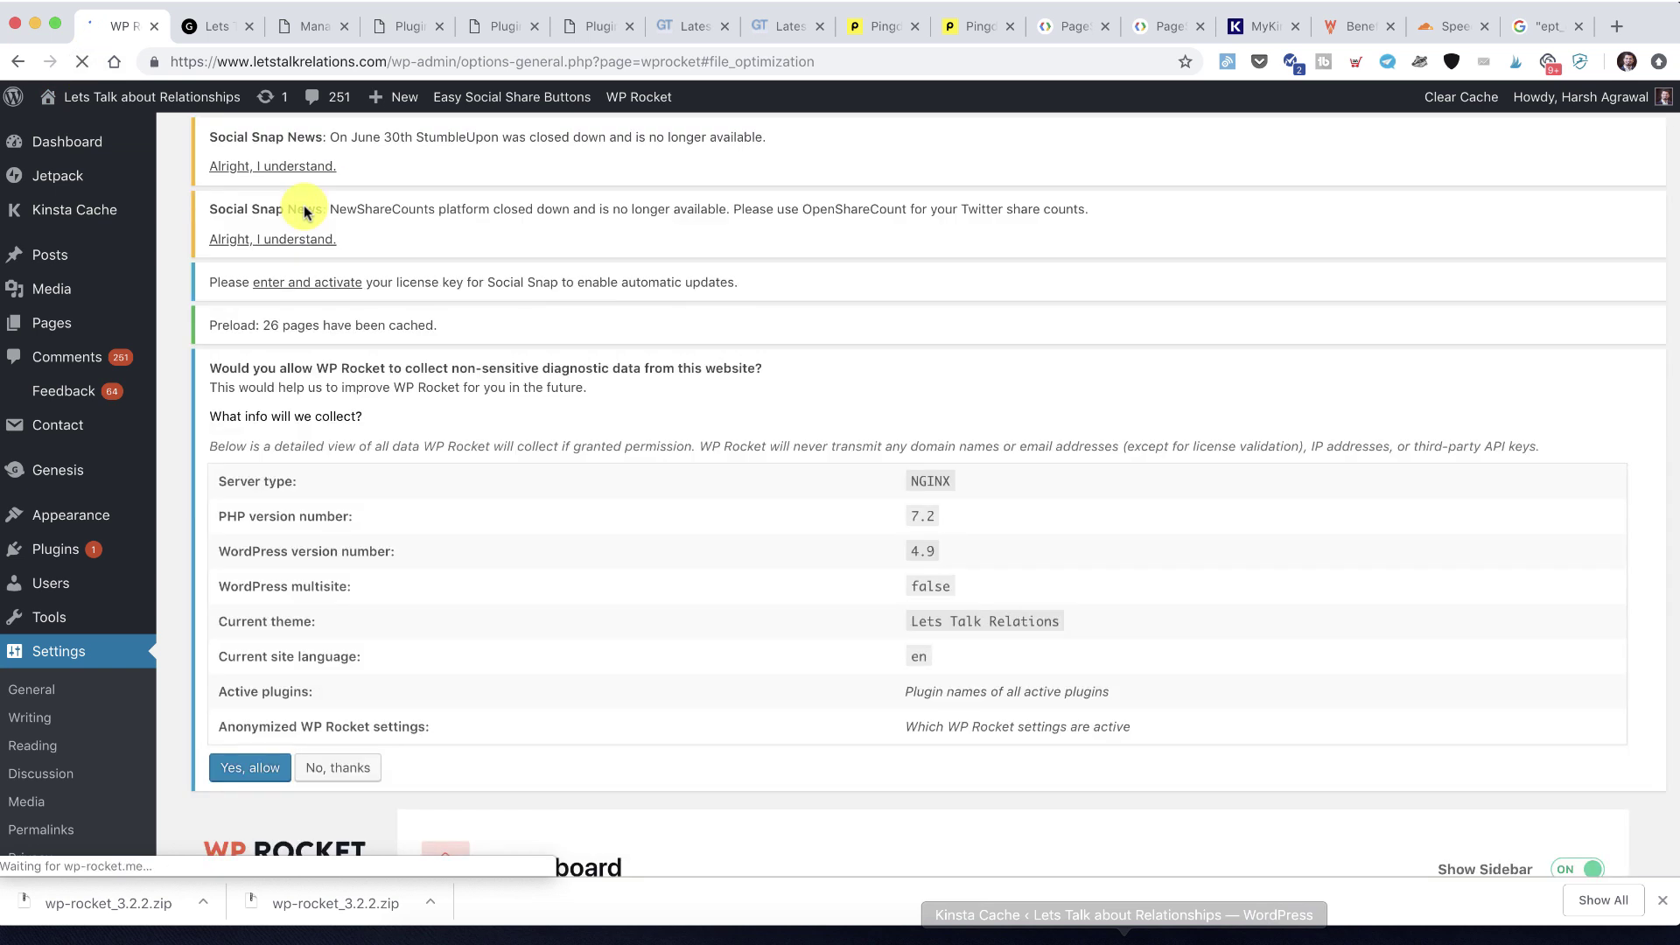
Decline WP Rocket's diagnostic data collection and open the list of installed plugins
click(320, 509)
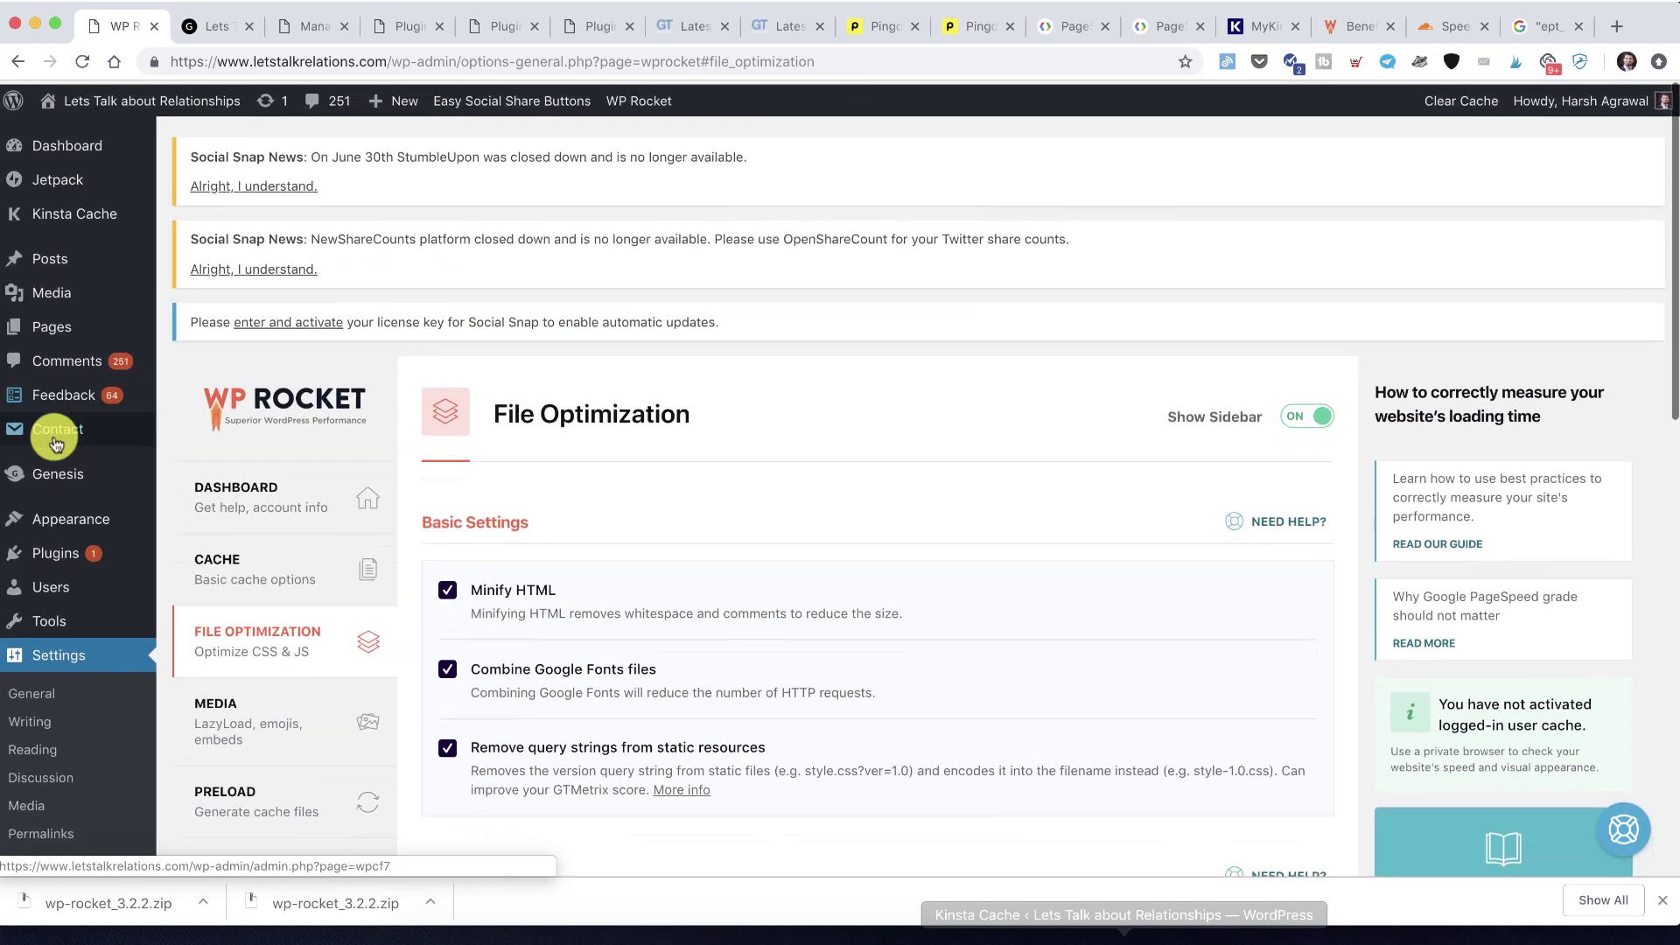
scroll(139, 412, down, 9)
scroll(109, 563, up, 9)
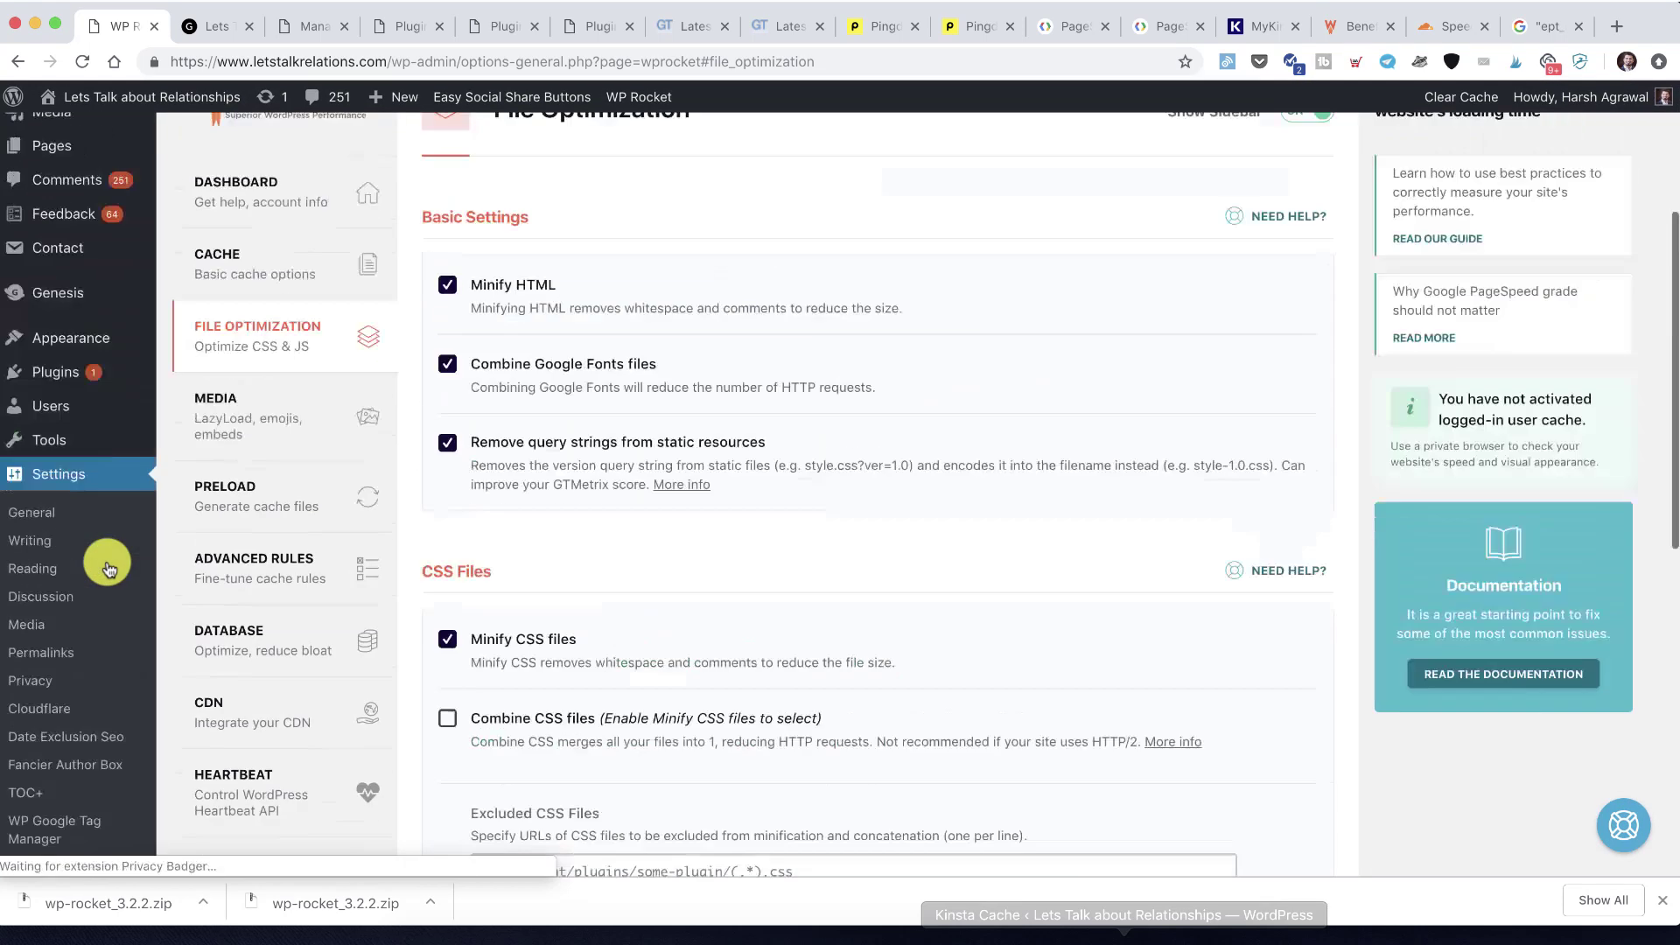
click(214, 549)
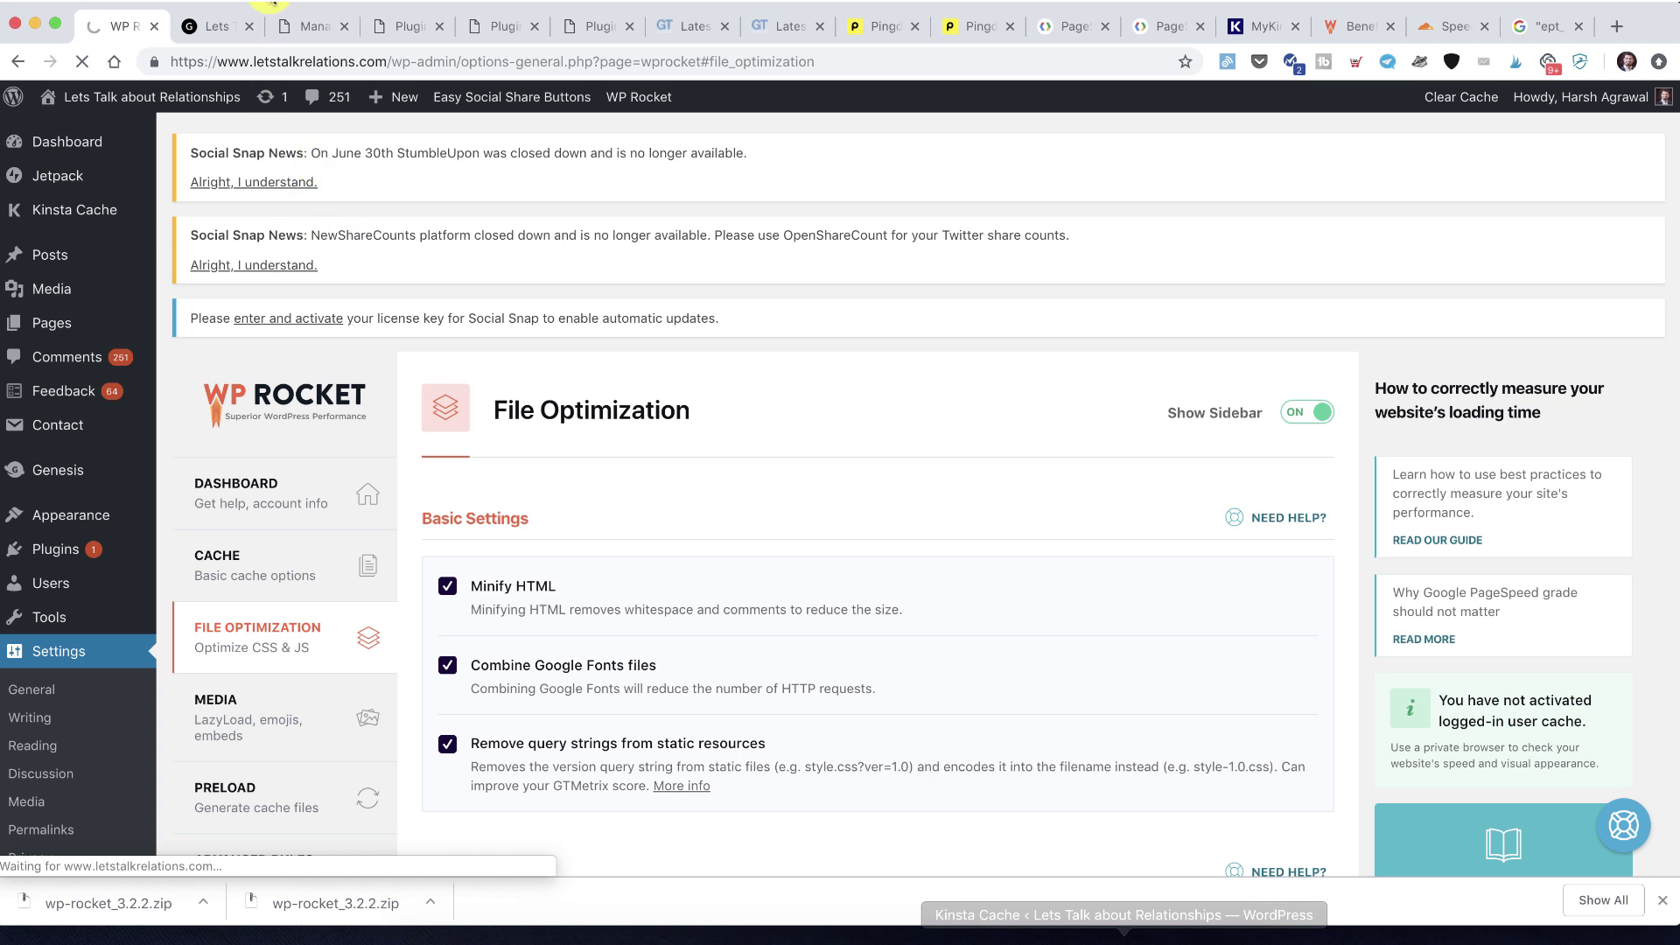
Open the post "Five Sweet Things To Say To Your Girlfriend" on the site and look through it down to its share buttons
click(189, 27)
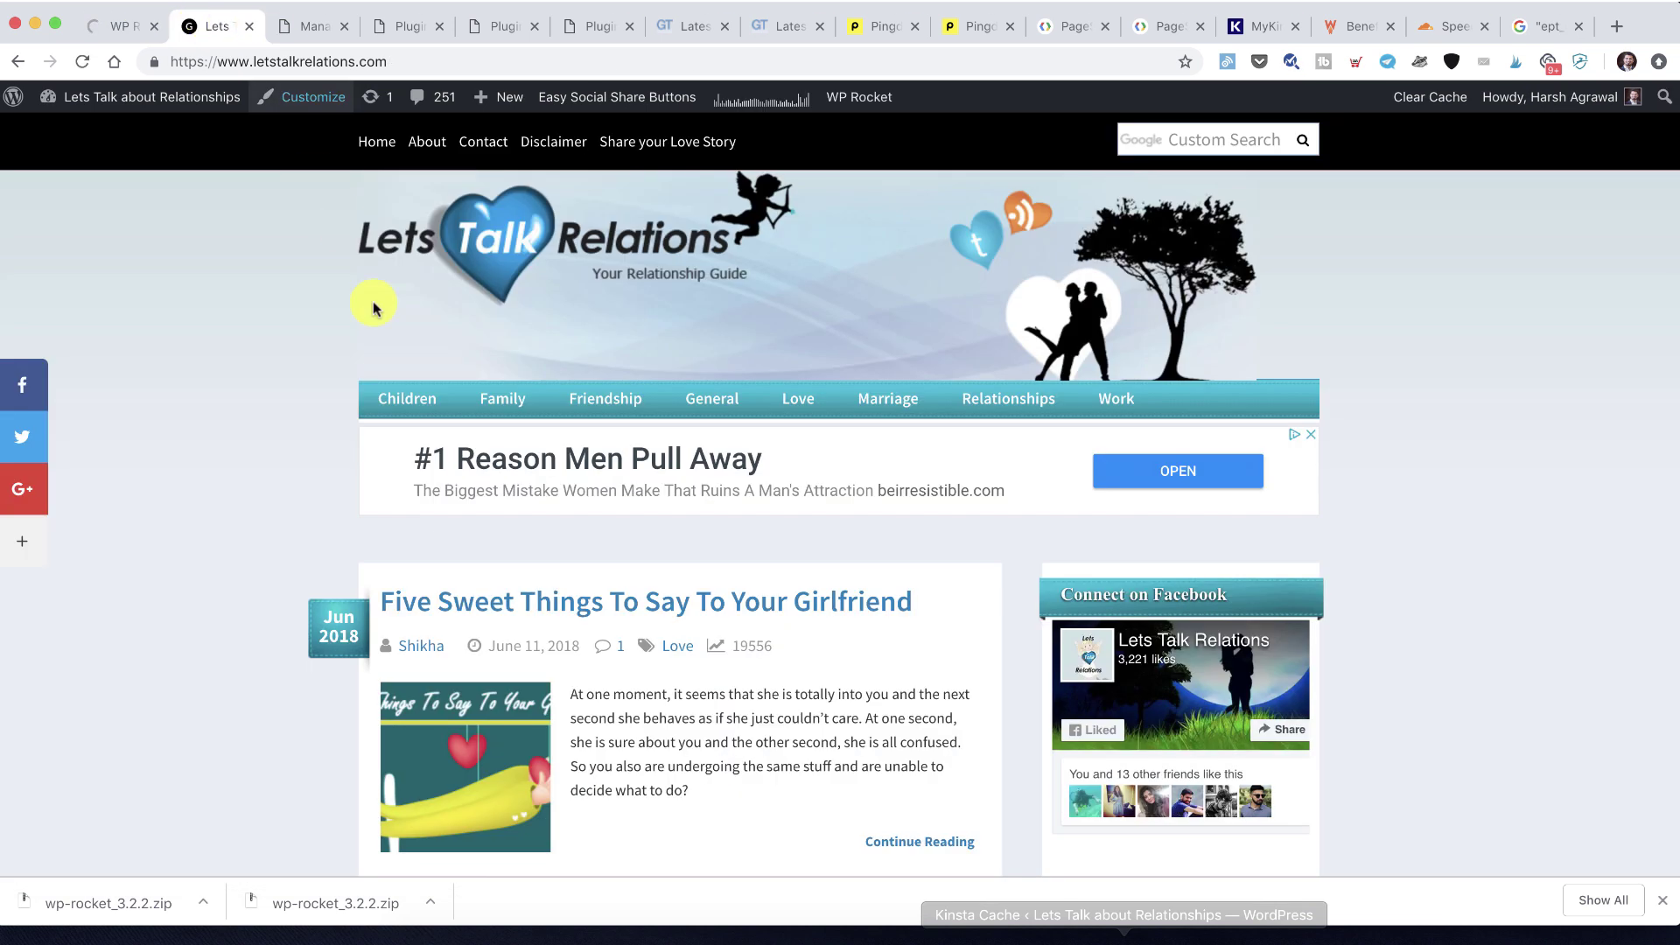
click(483, 595)
scroll(483, 595, down, 10)
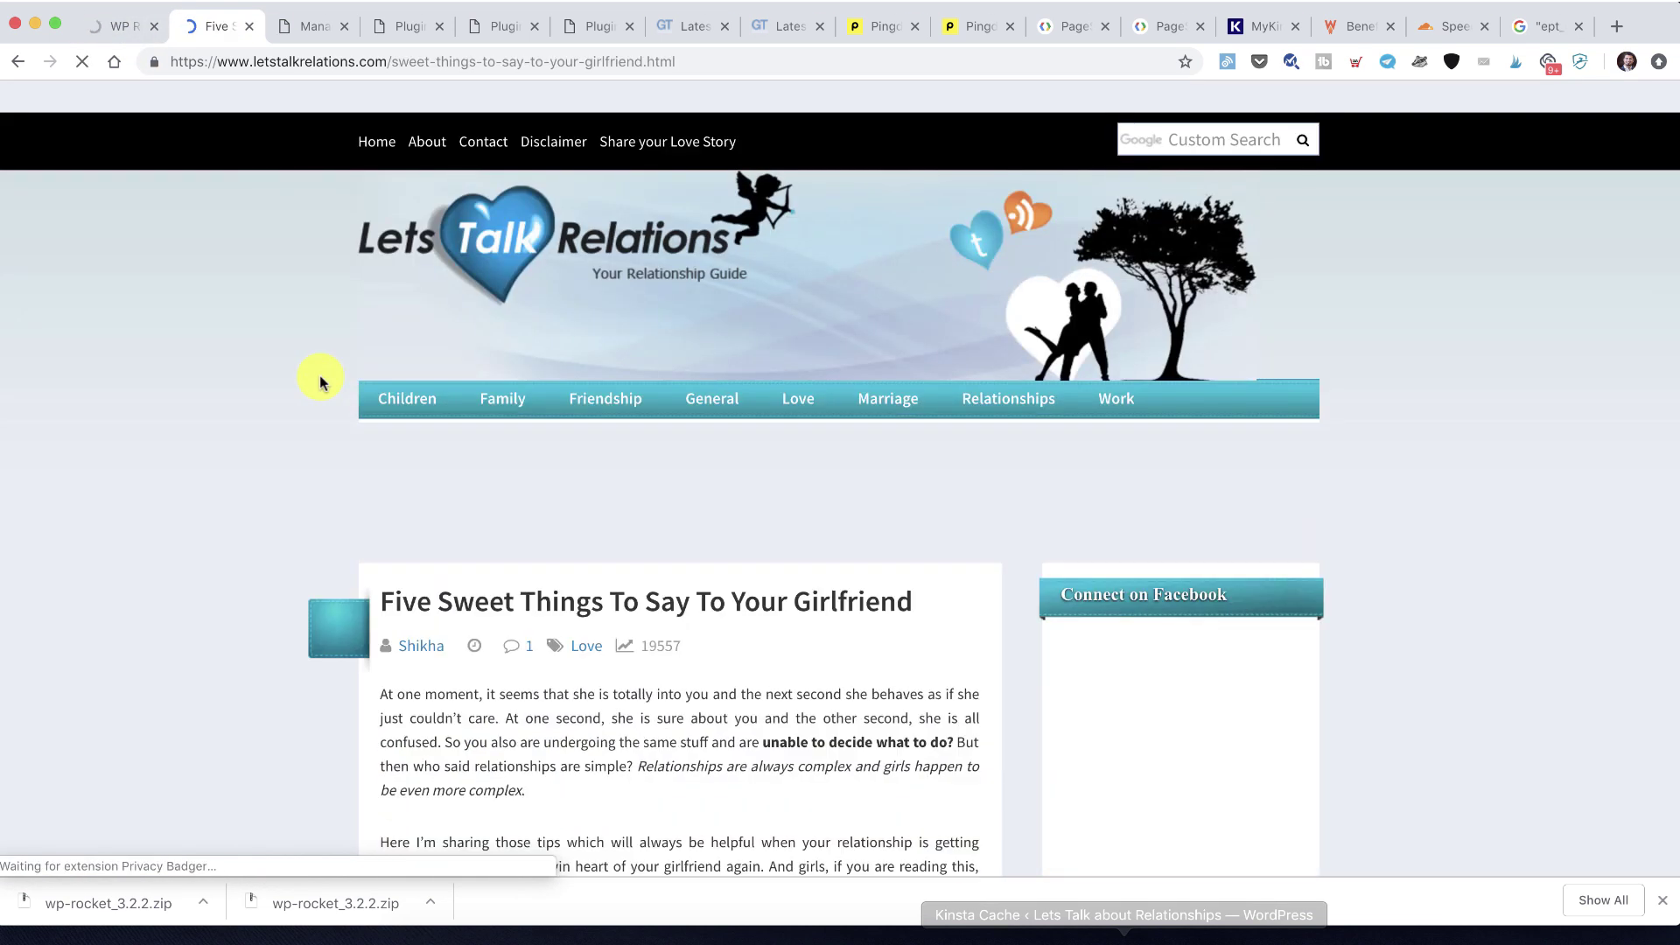
scroll(320, 382, down, 20)
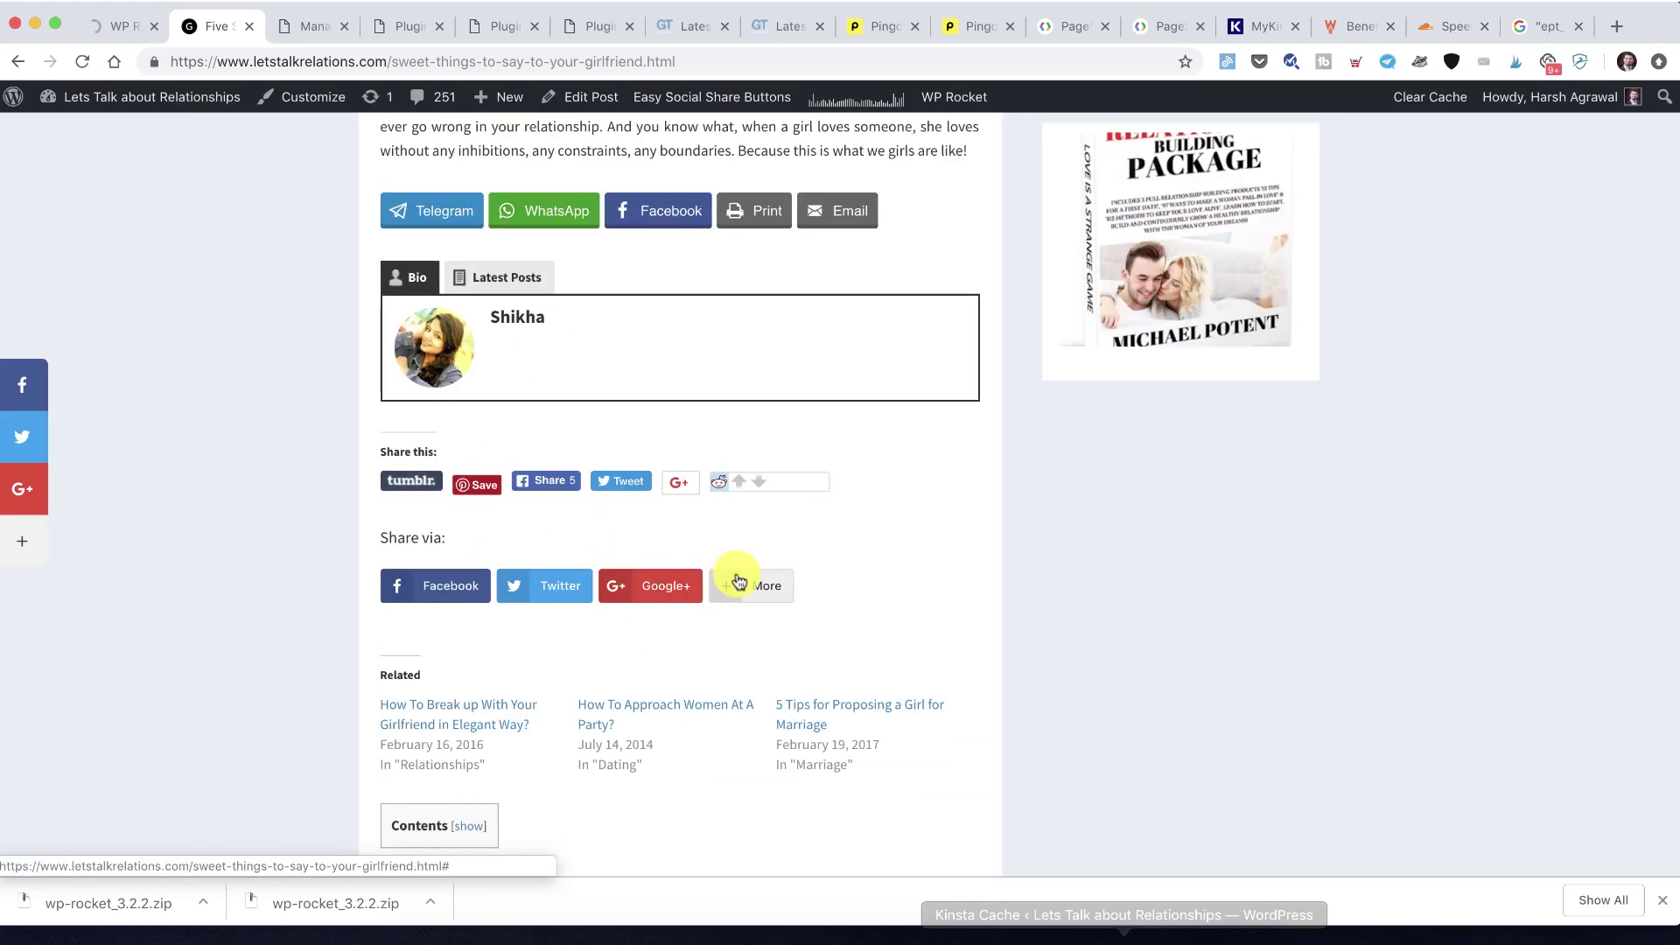
Open Easy Social Metrics Lite in a separate browser tab and place that tab before the plugins tab
click(116, 27)
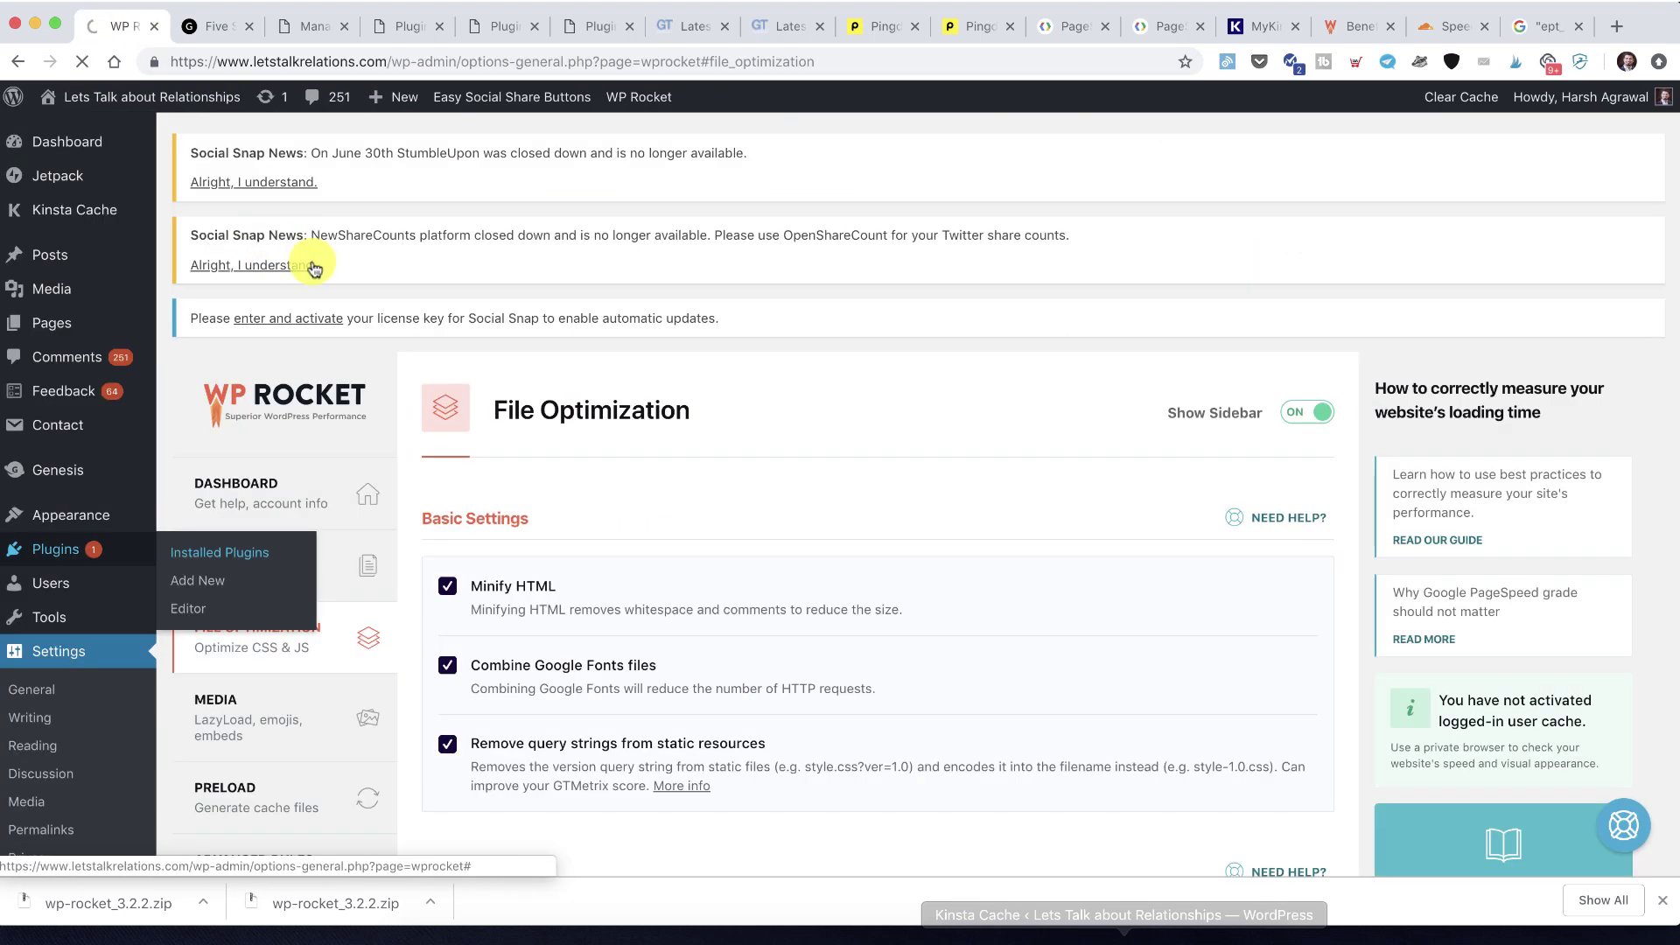
scroll(314, 266, down, 15)
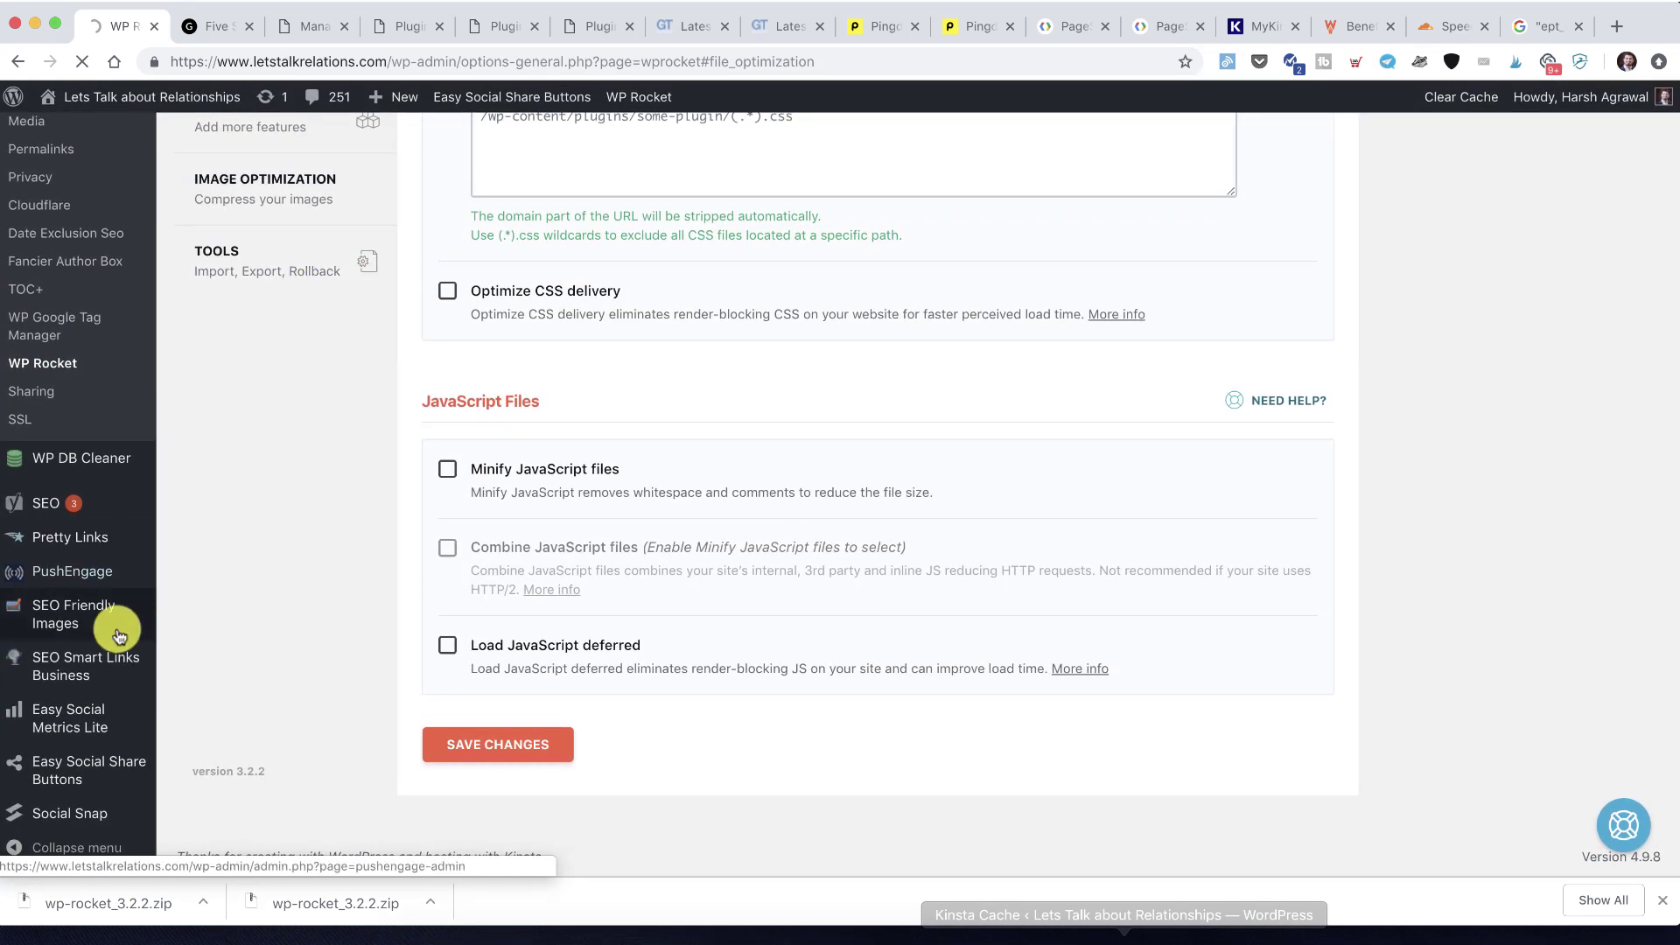
super+click(112, 719)
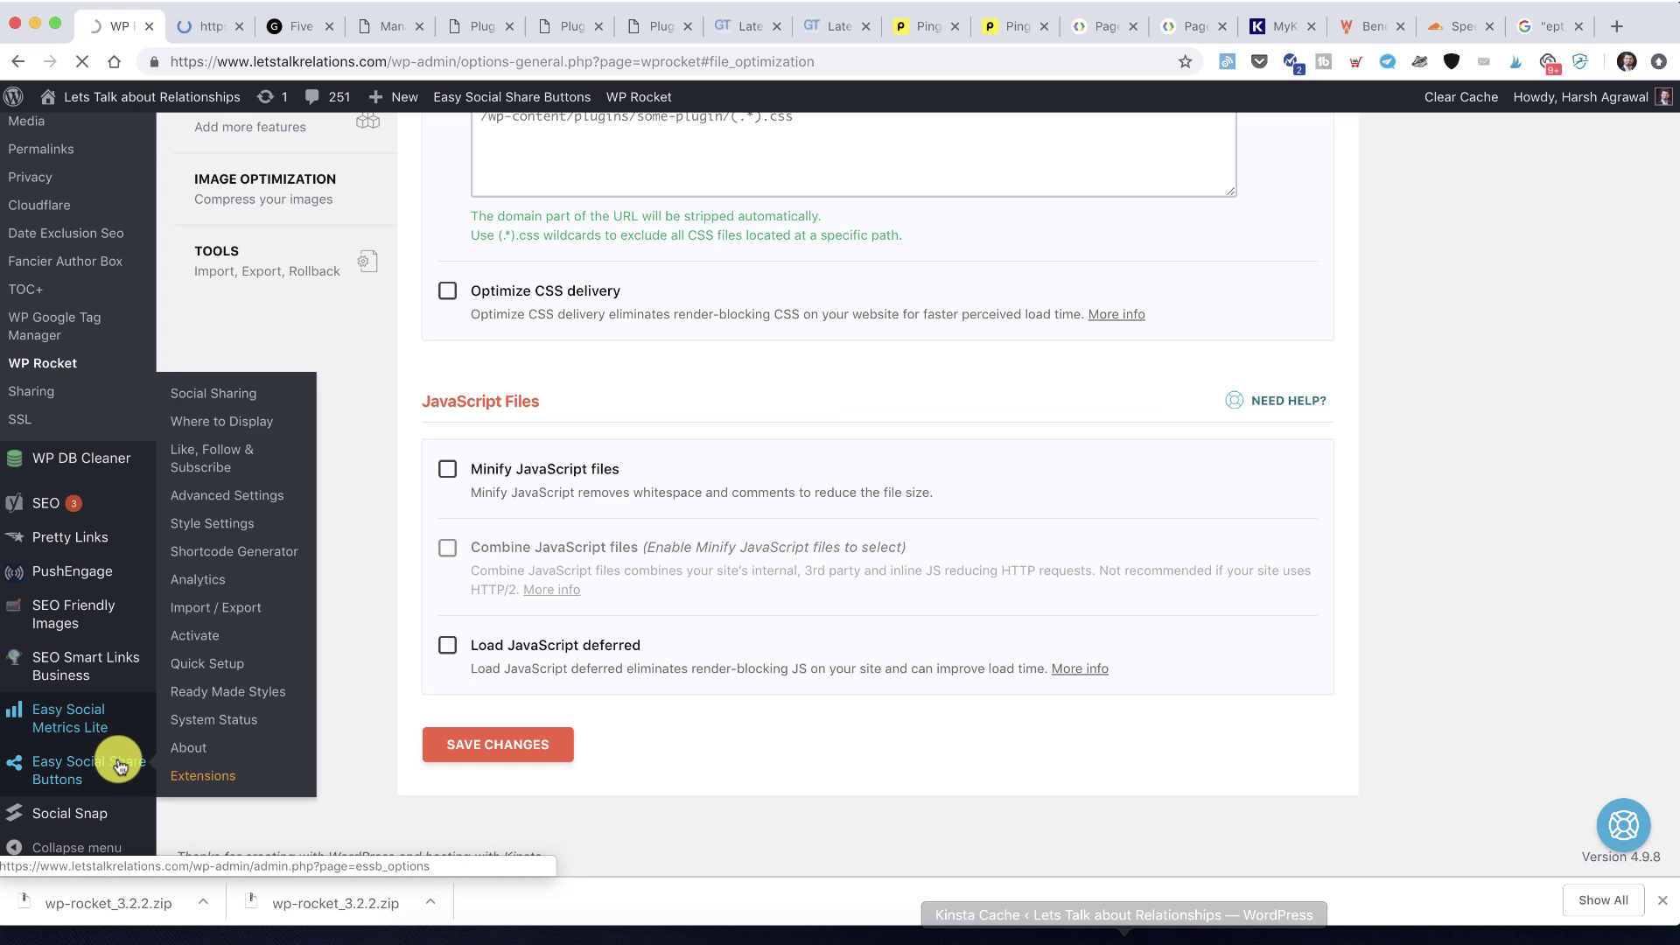
click(200, 34)
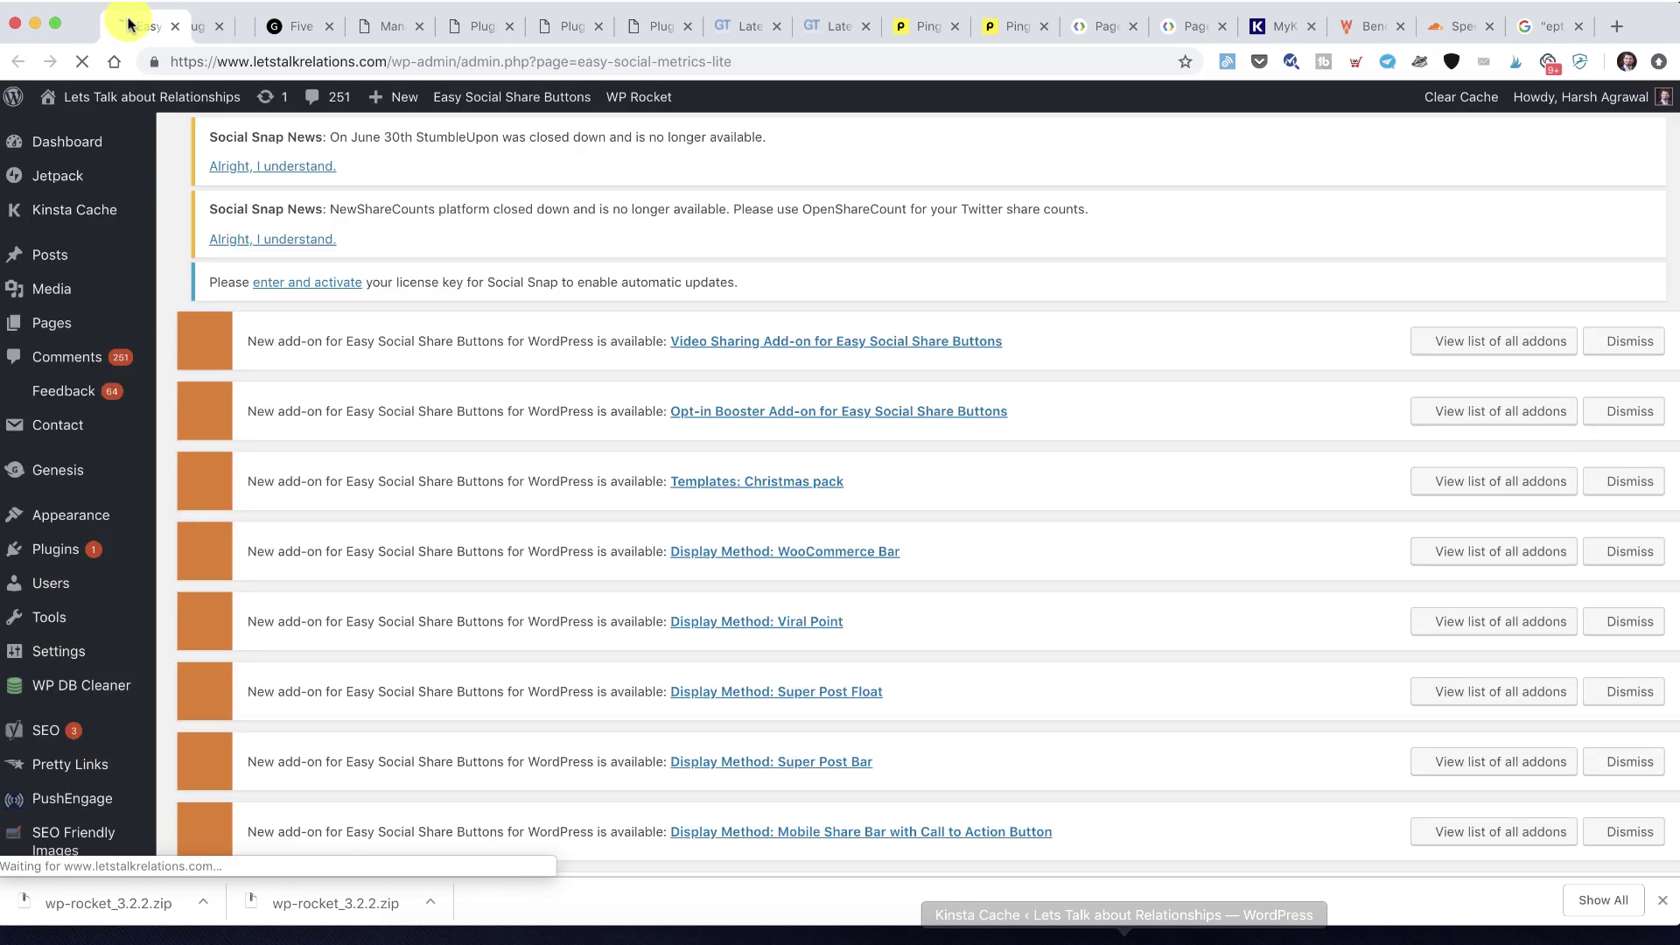
drag(200, 26, 131, 27)
Review the social network presentation, the publication date filter options and the detailed content report of Social Metrics Lite
scroll(388, 326, down, 10)
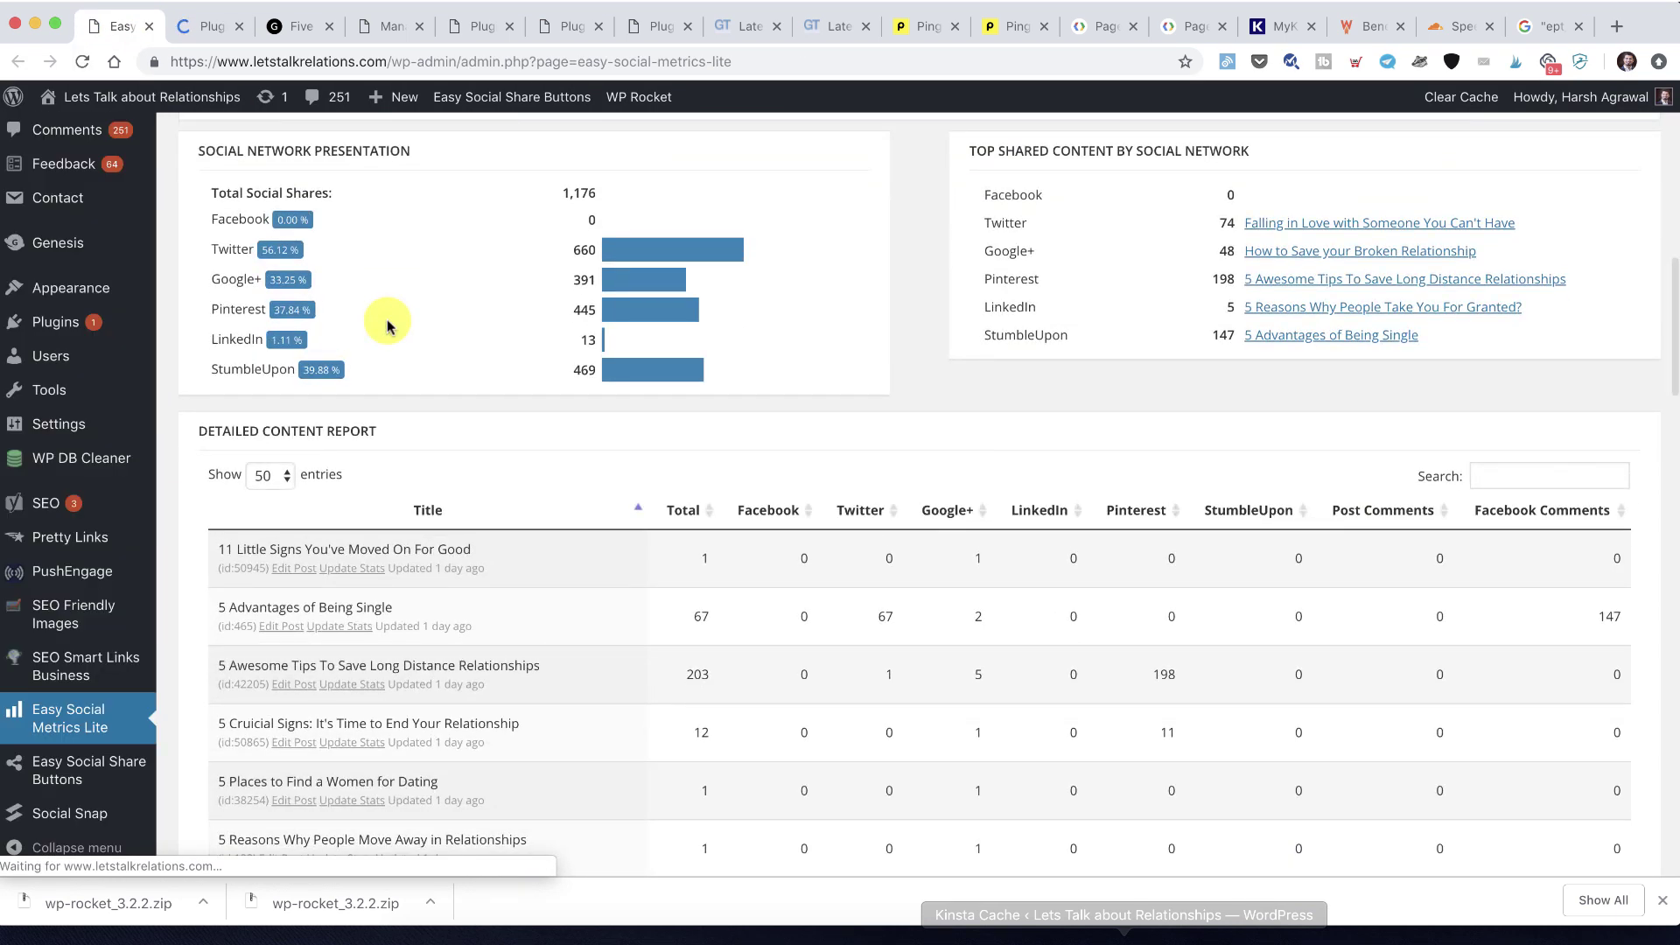
scroll(385, 325, up, 3)
click(388, 260)
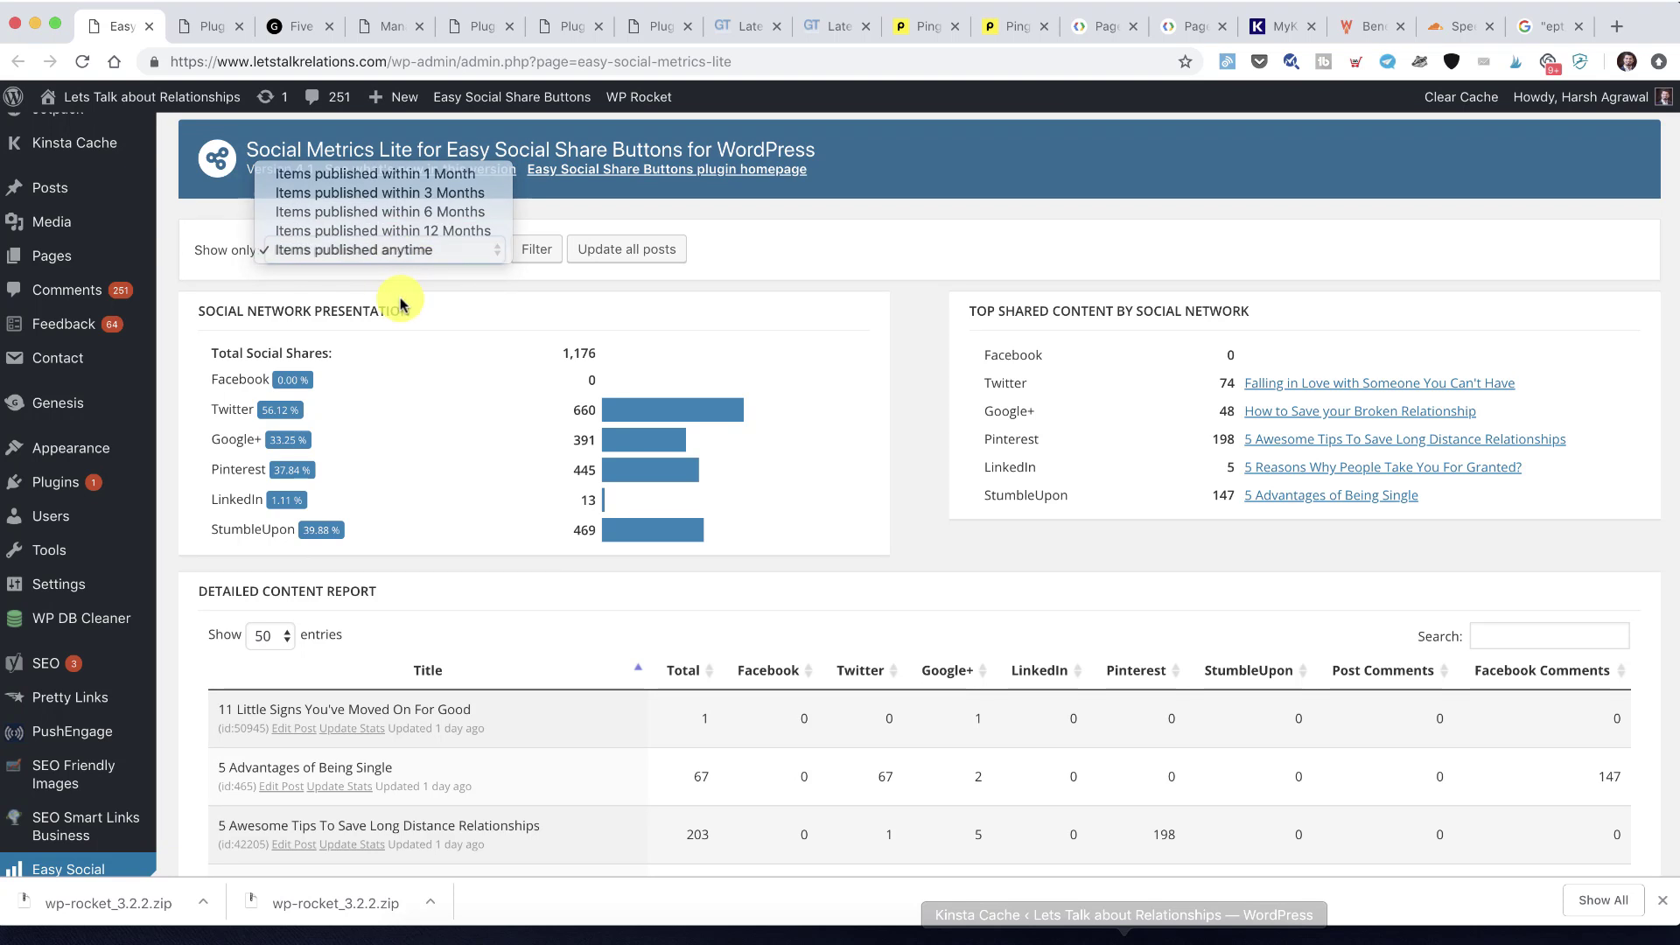
click(388, 302)
scroll(487, 379, down, 5)
scroll(394, 324, down, 3)
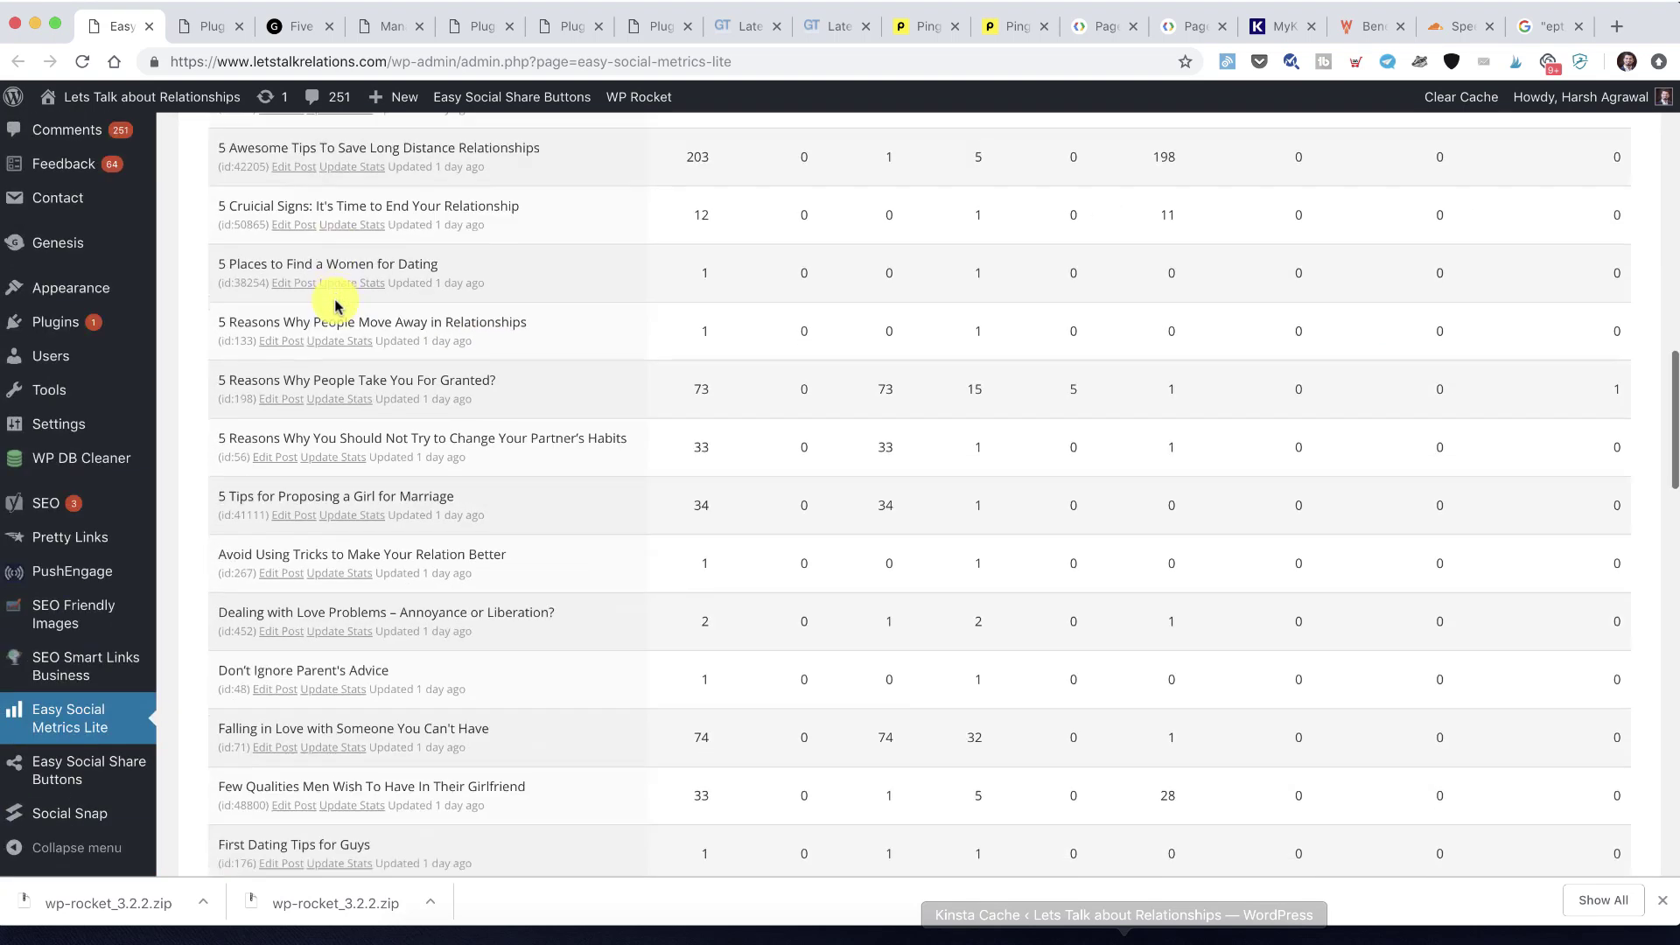
Open the analytics of Easy Social Share Buttons and review the share button clicks by network and over the last 30 days
mouse_move(102, 769)
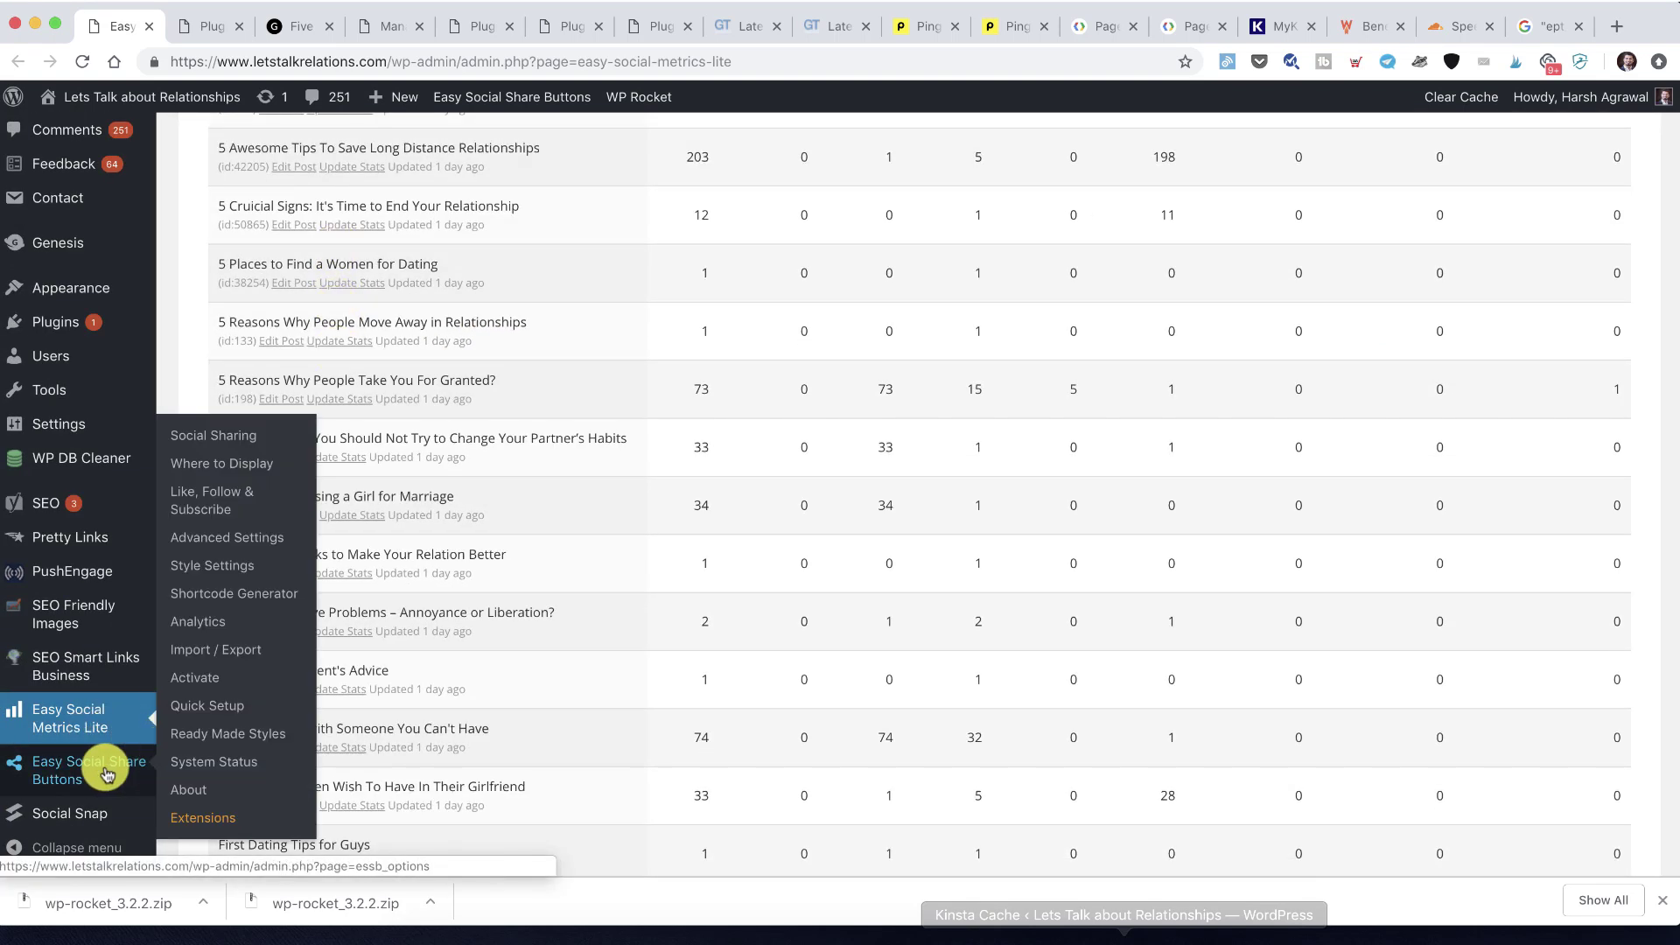
click(219, 626)
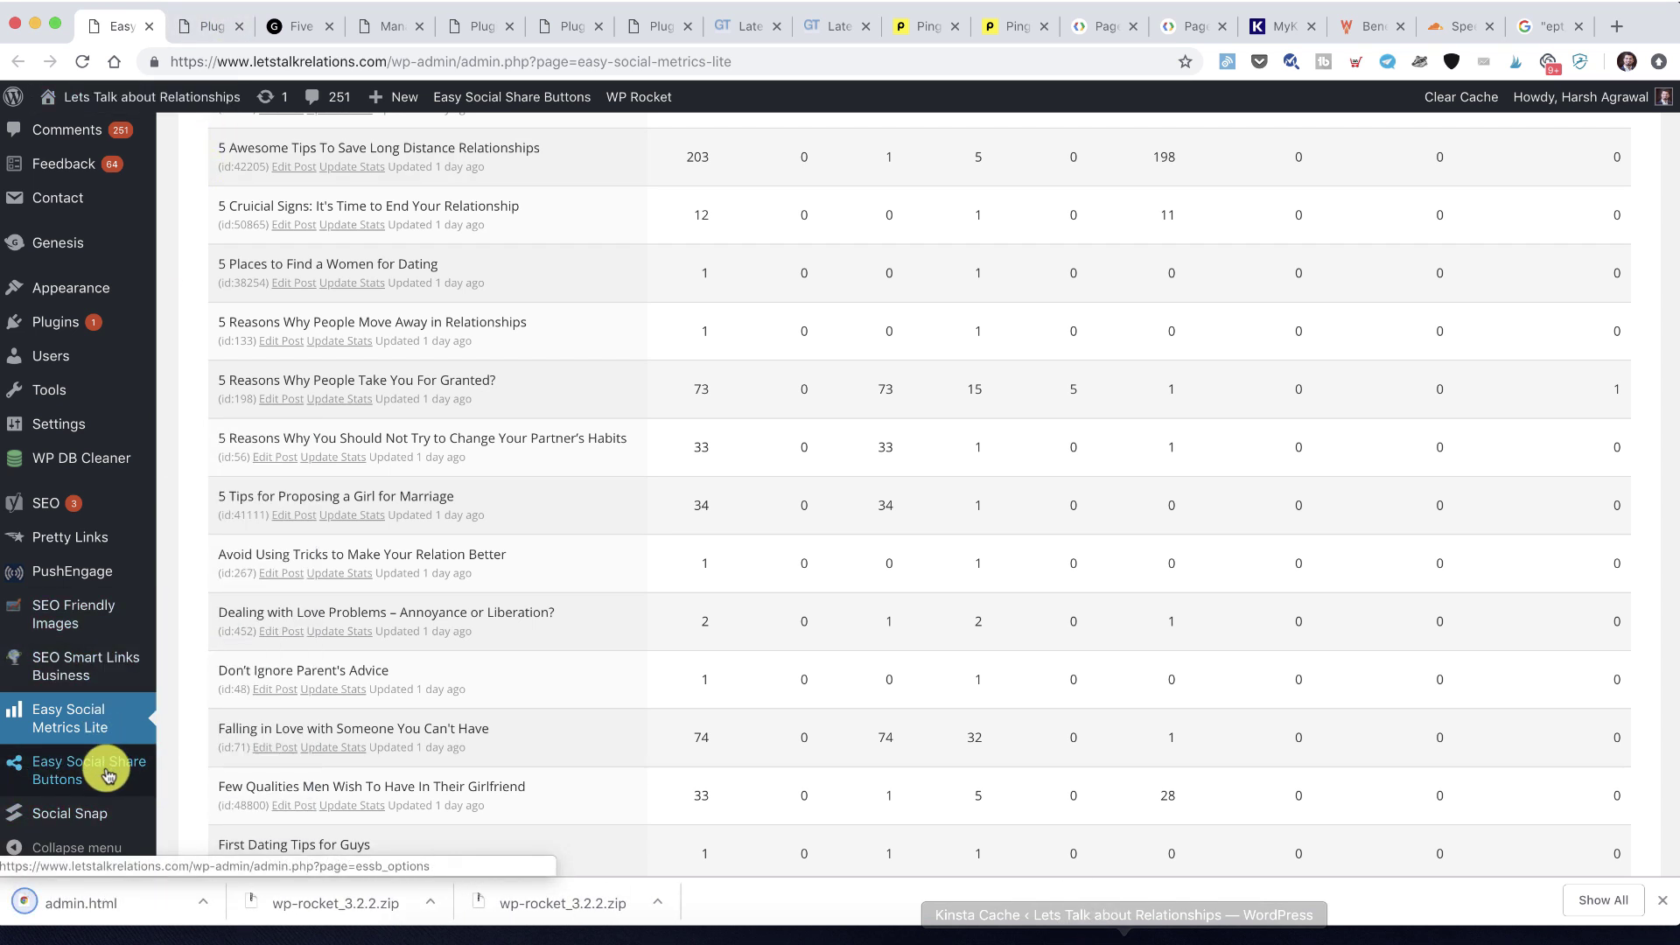
mouse_move(105, 768)
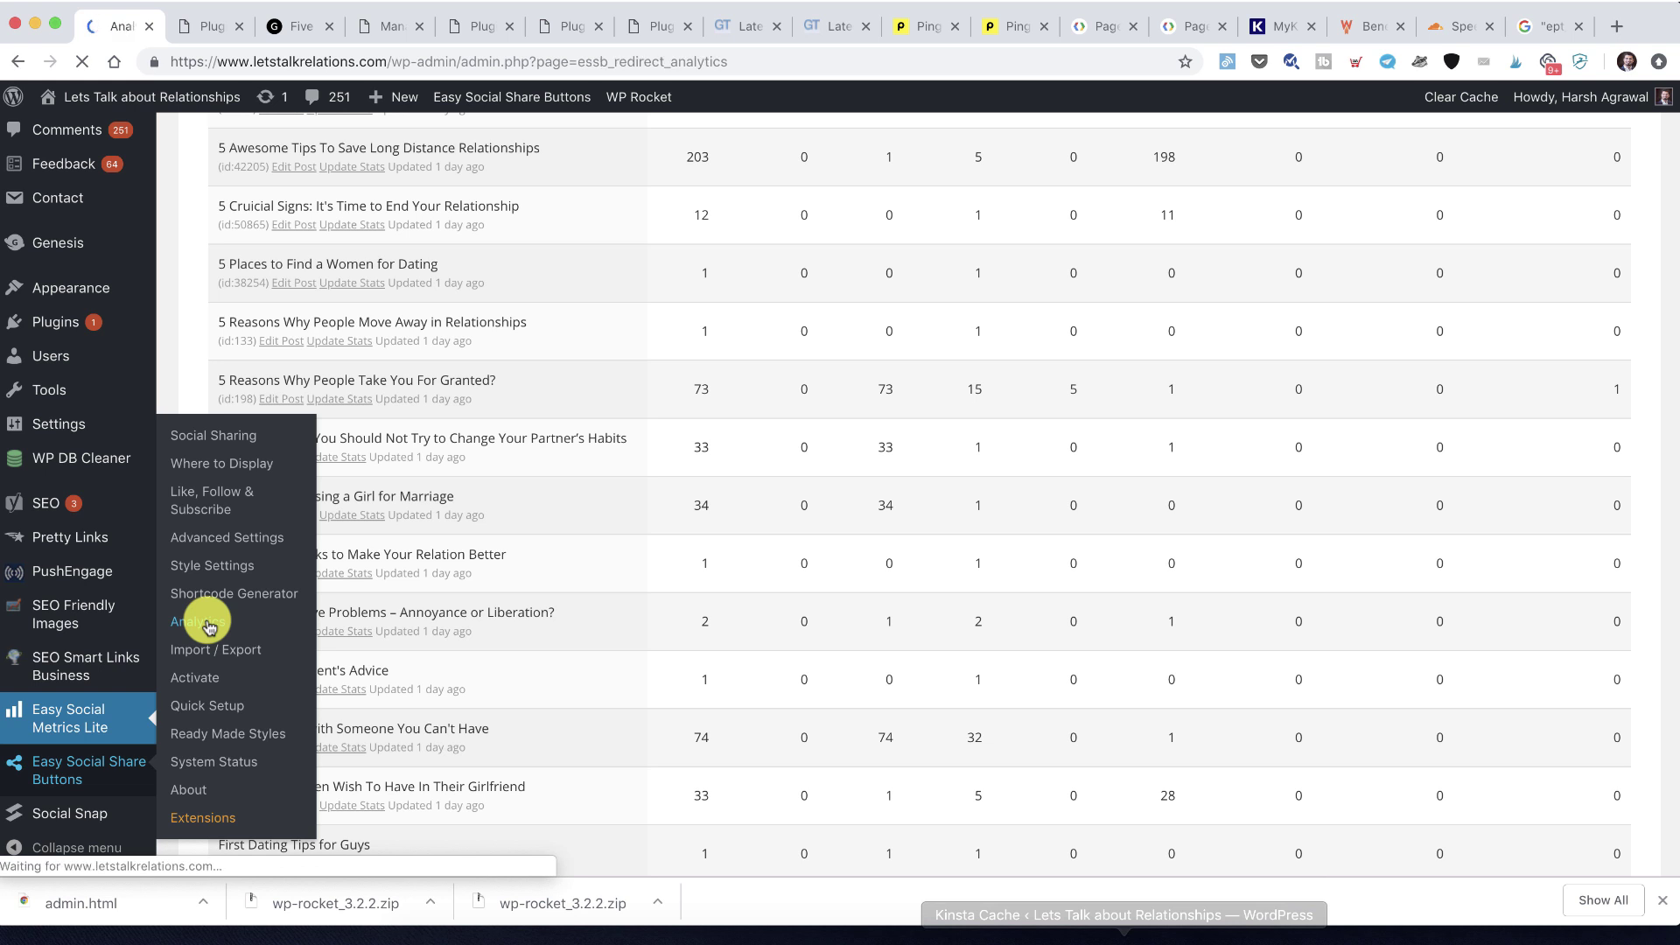
scroll(278, 540, down, 8)
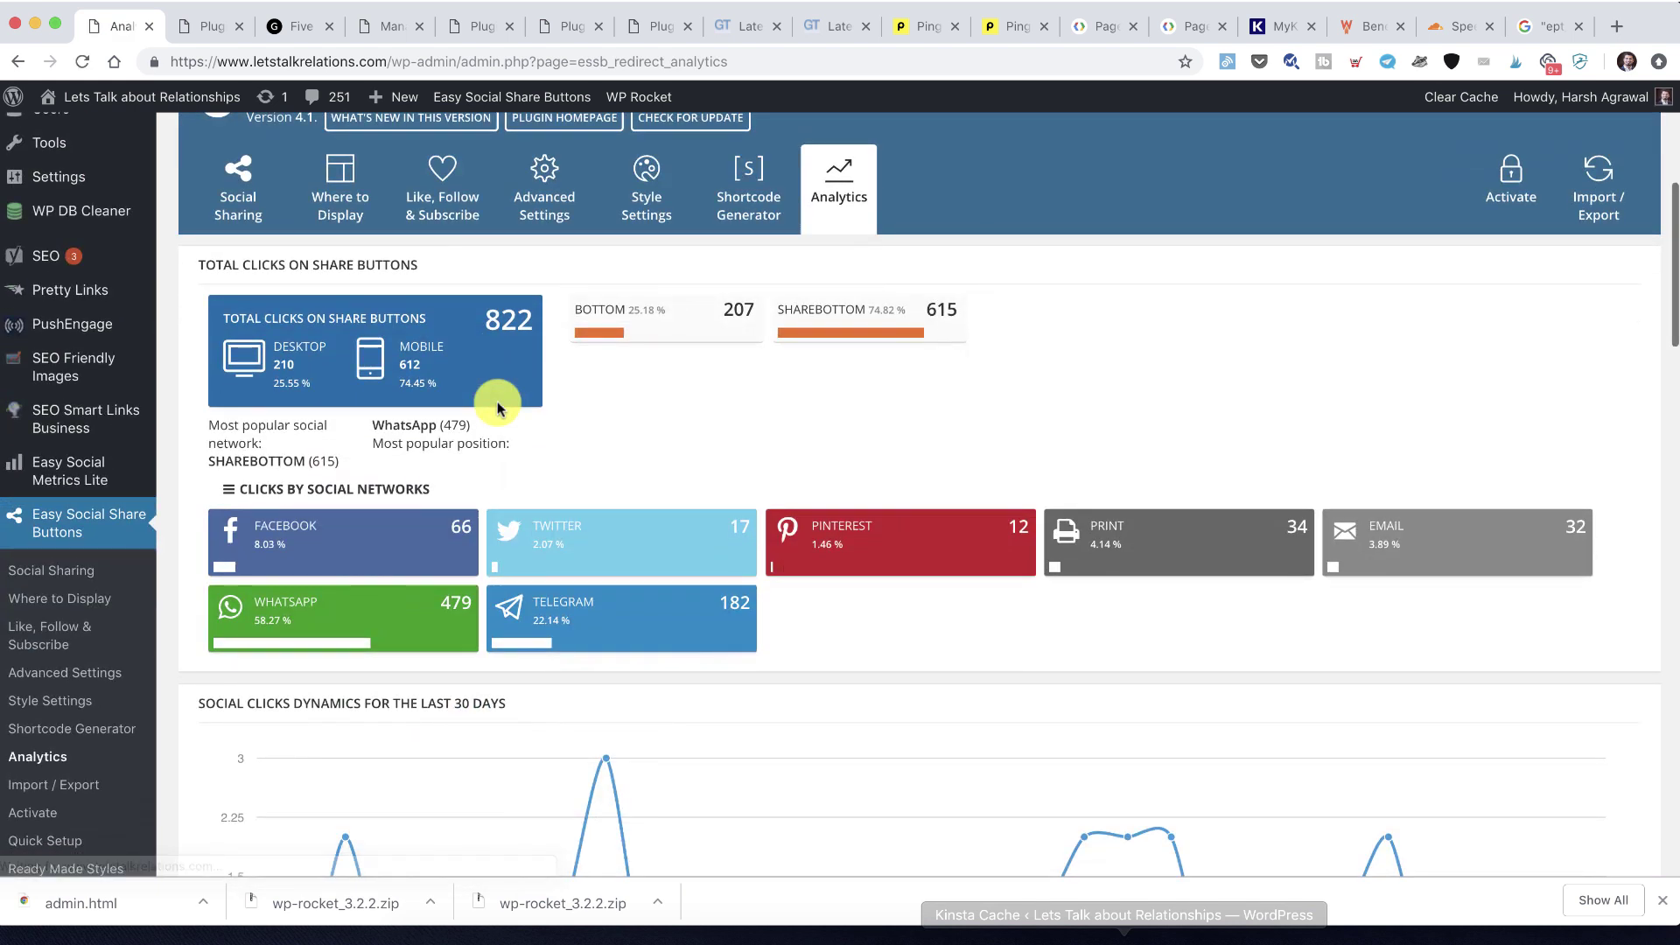
scroll(645, 242, up, 2)
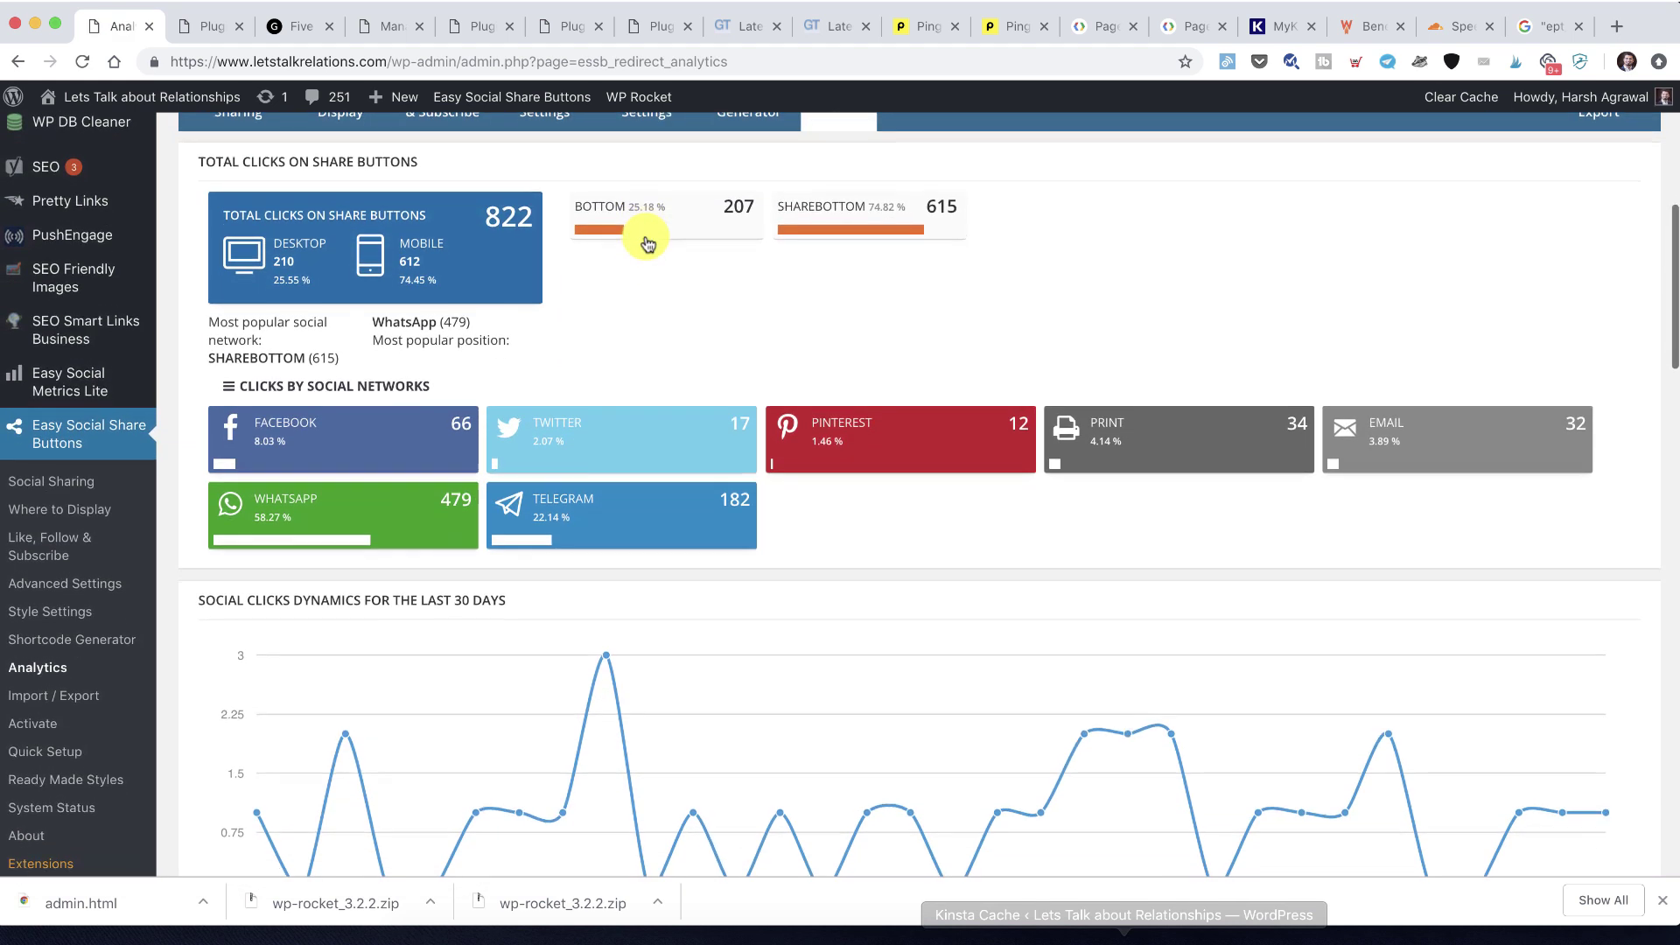
scroll(720, 330, down, 4)
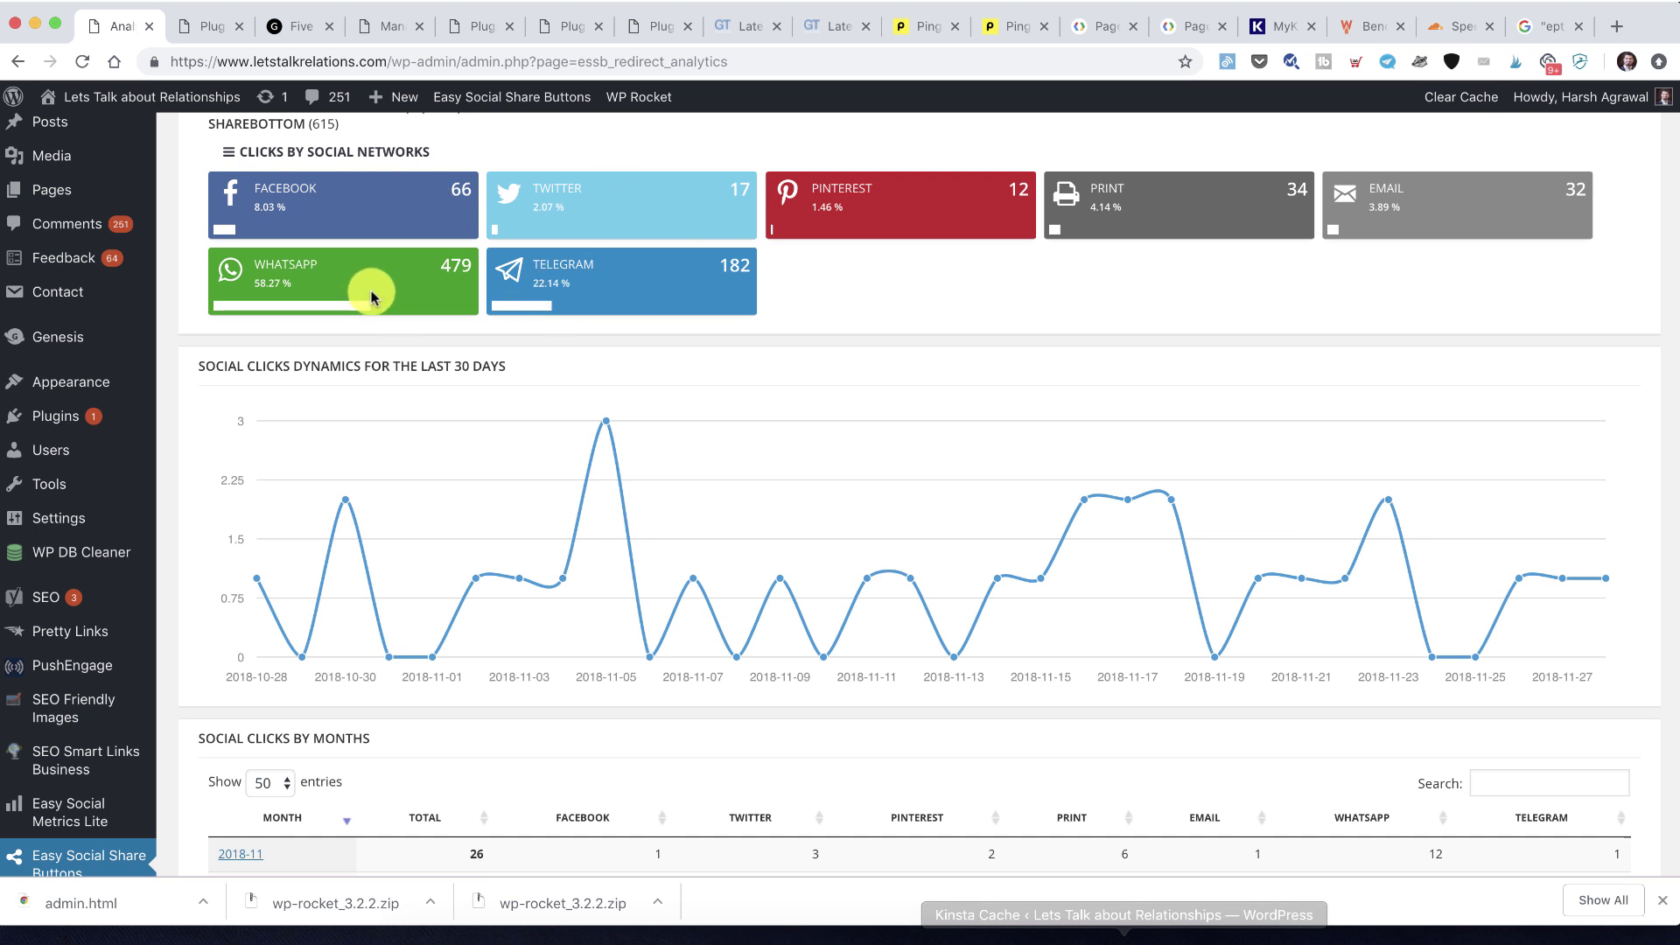
Find Easy Social Share Buttons for WordPress 4.1 in the installed plugins and deactivate it in a separate browser tab
click(210, 27)
scroll(242, 378, down, 3)
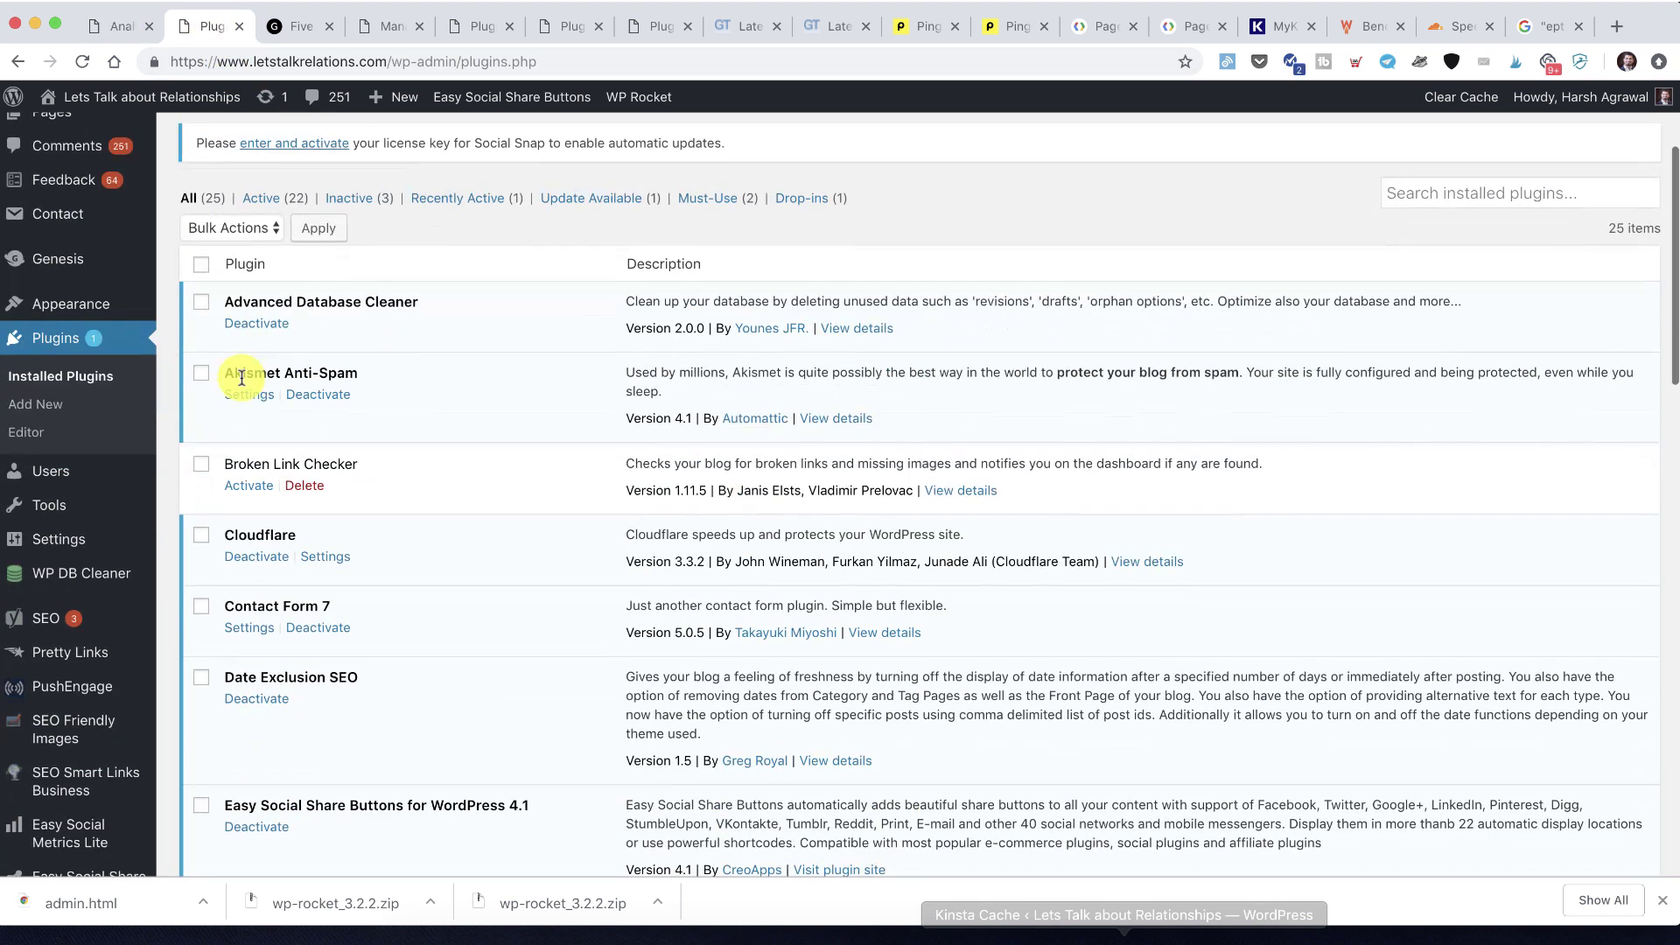
scroll(262, 508, down, 15)
scroll(294, 534, up, 4)
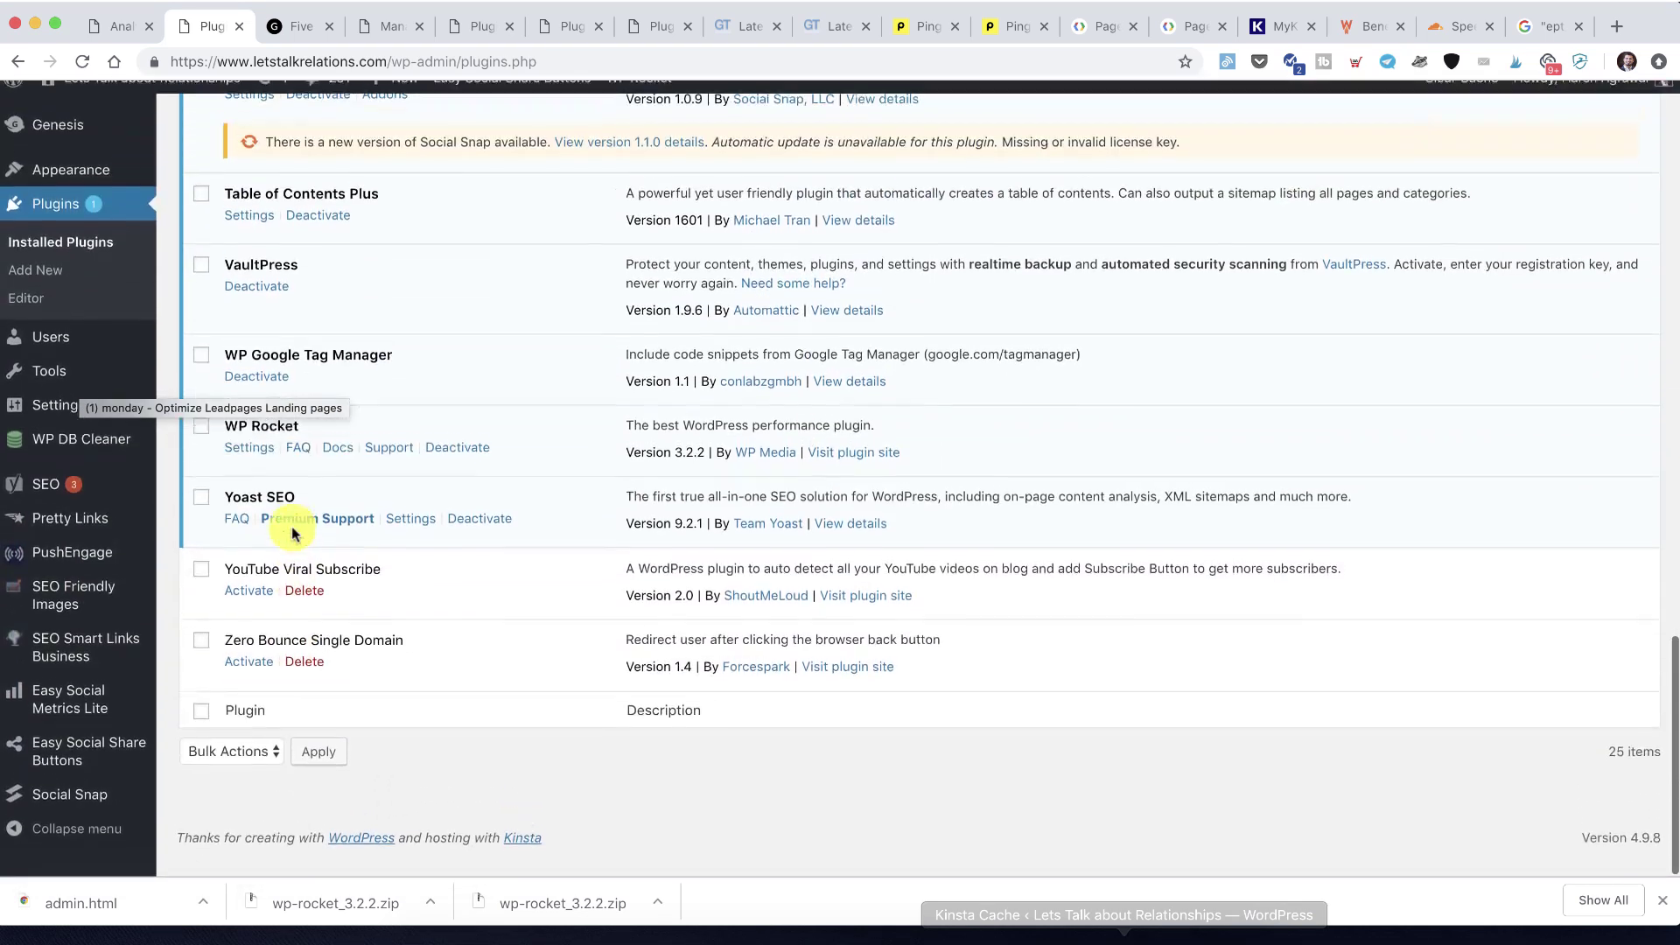
scroll(289, 530, up, 12)
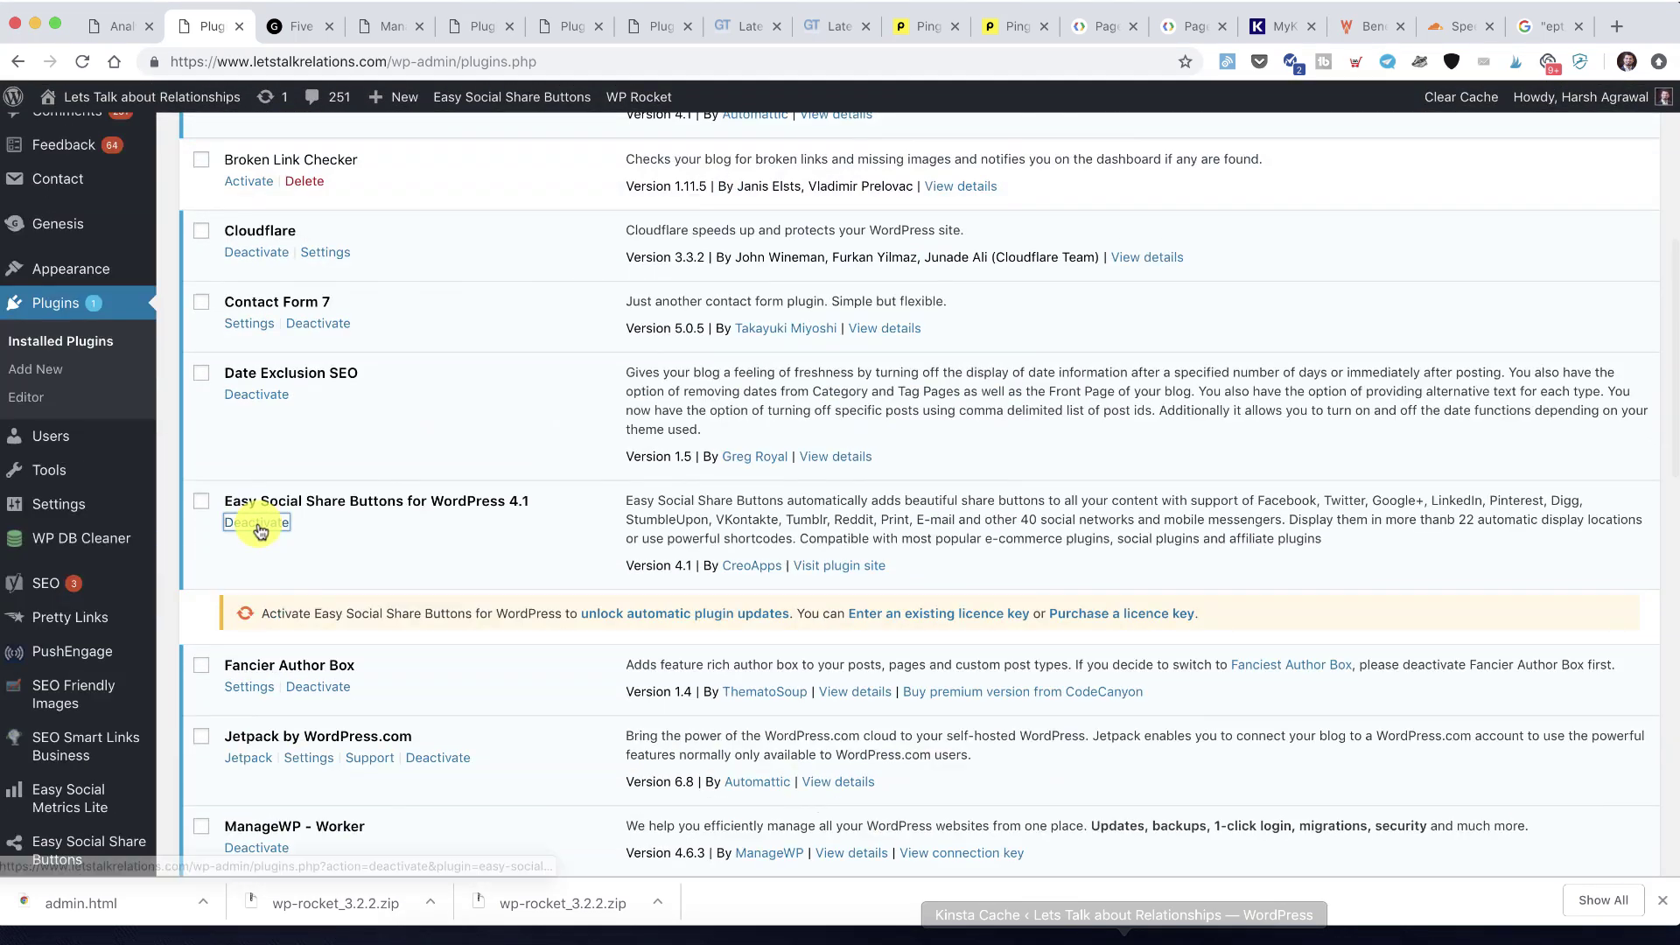
super+click(249, 523)
Open the Social Snap settings and filter the plugin list in the deactivation tab to active plugins
scroll(260, 531, down, 12)
scroll(259, 529, down, 3)
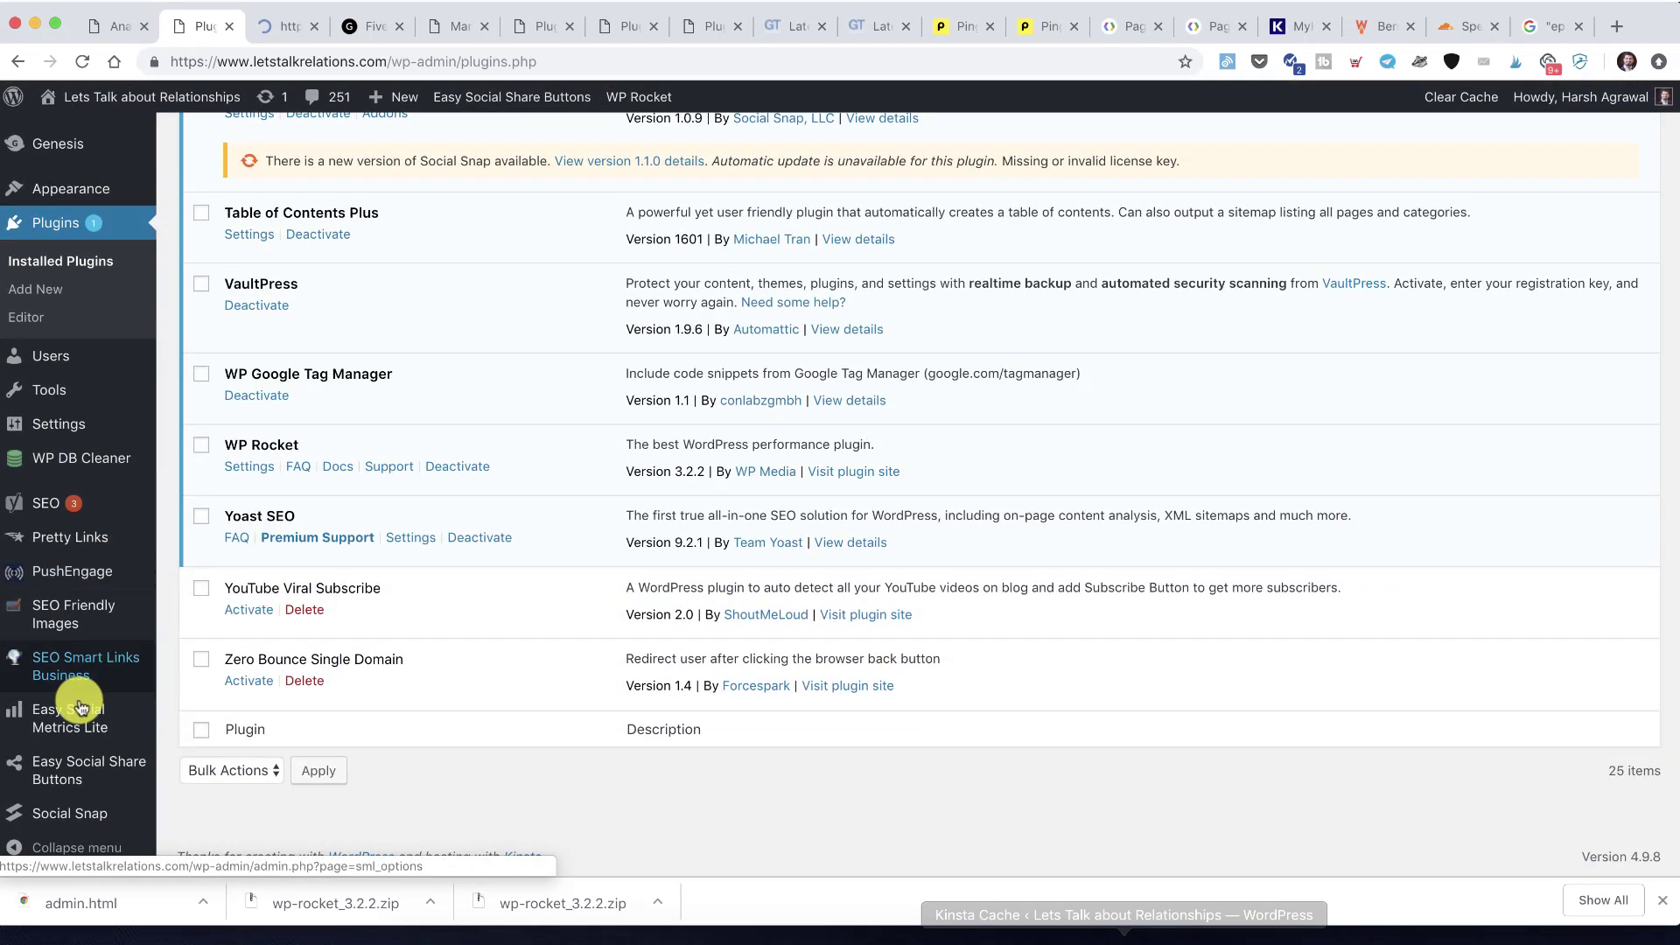
mouse_move(87, 810)
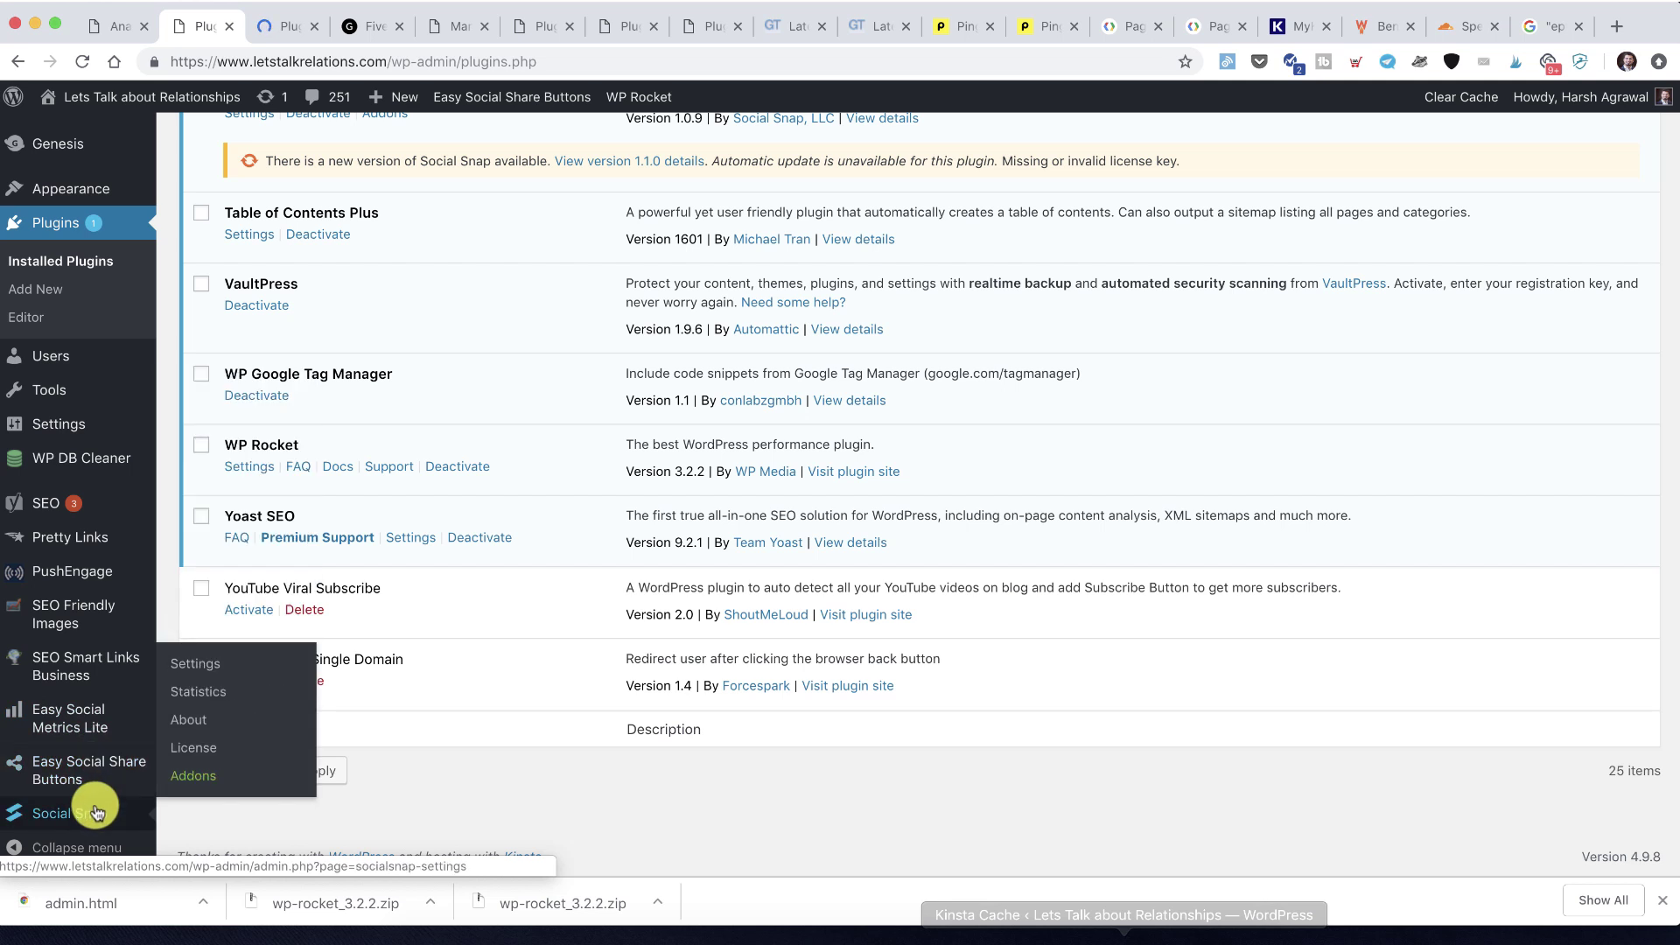
click(209, 670)
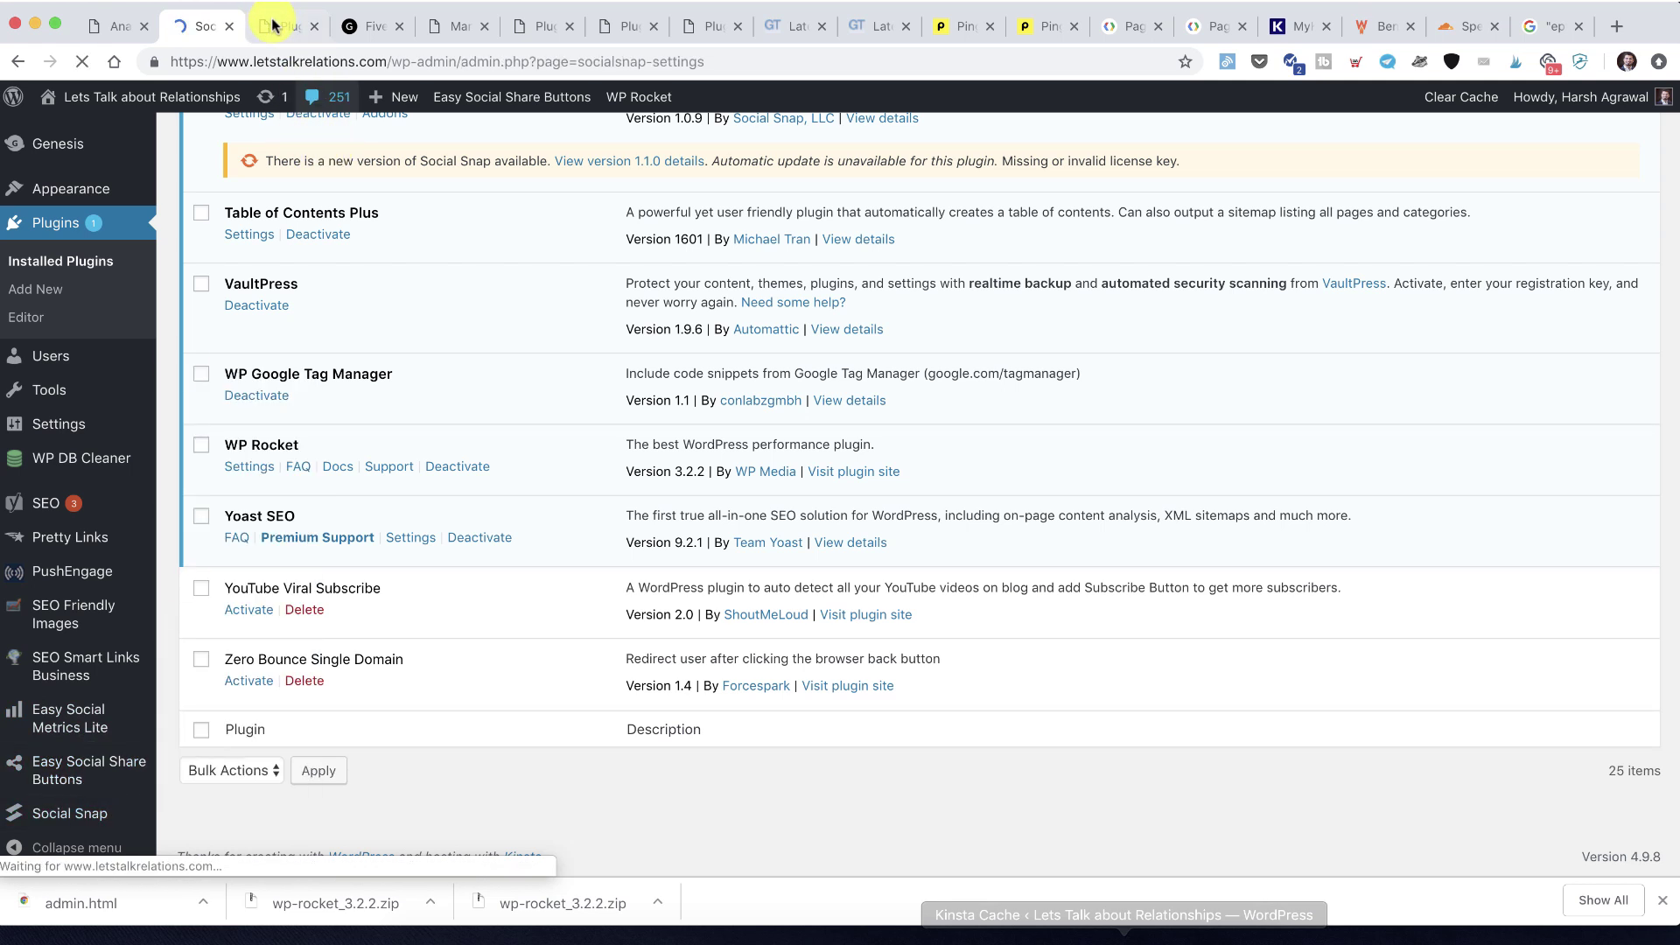
click(293, 28)
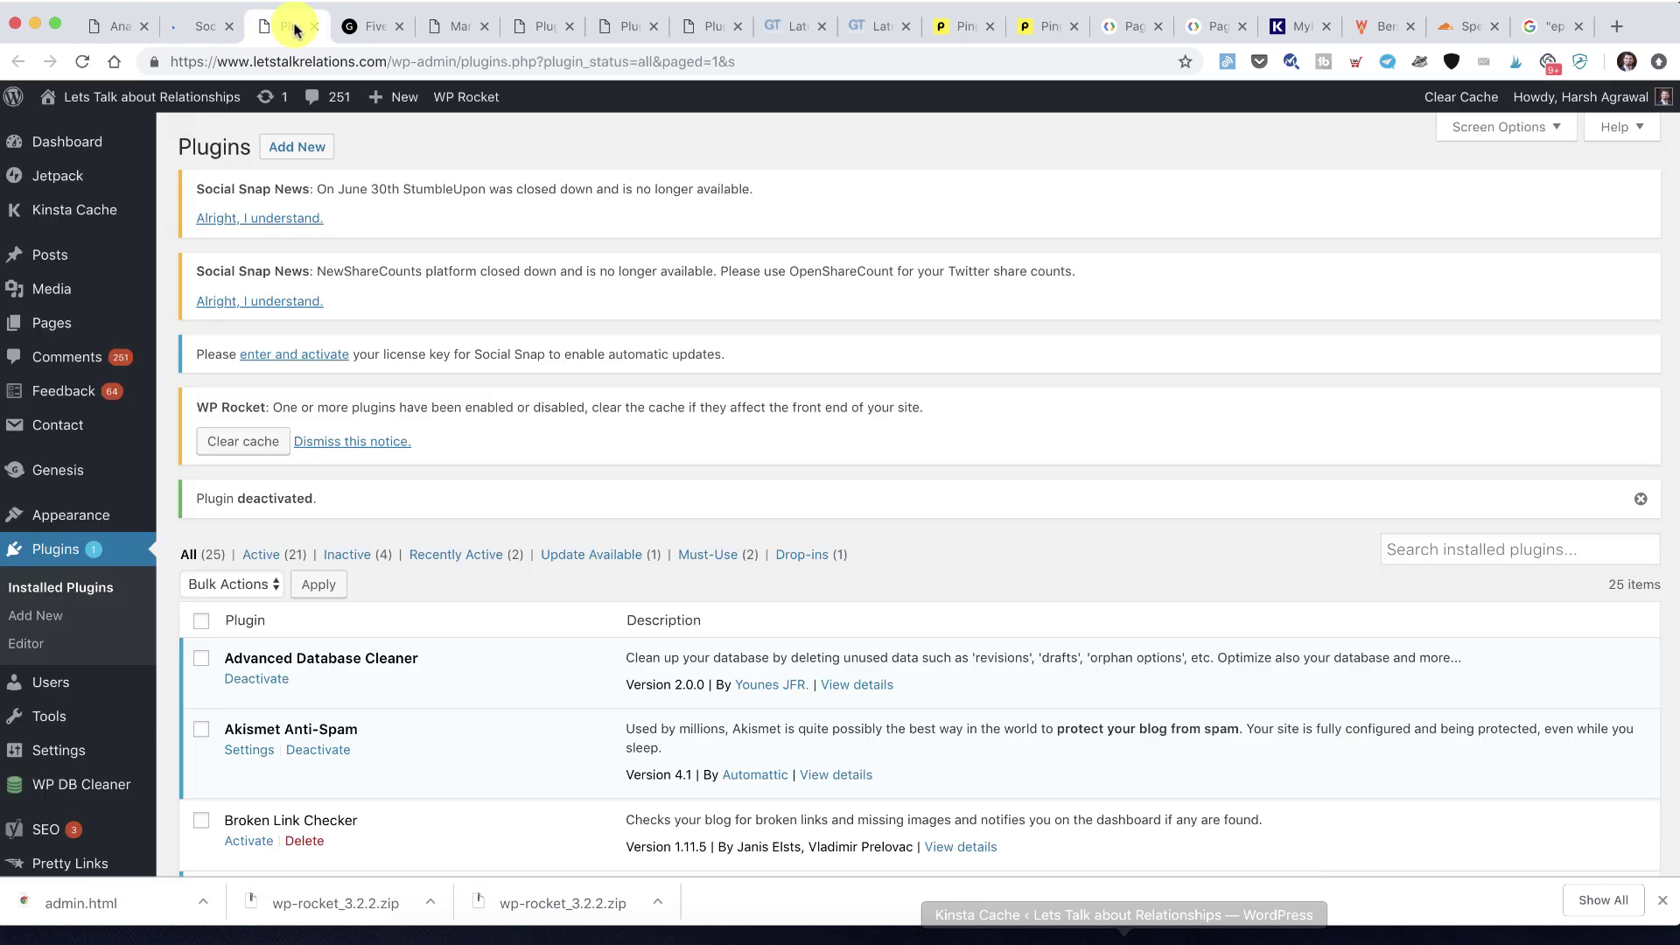
click(282, 557)
click(201, 26)
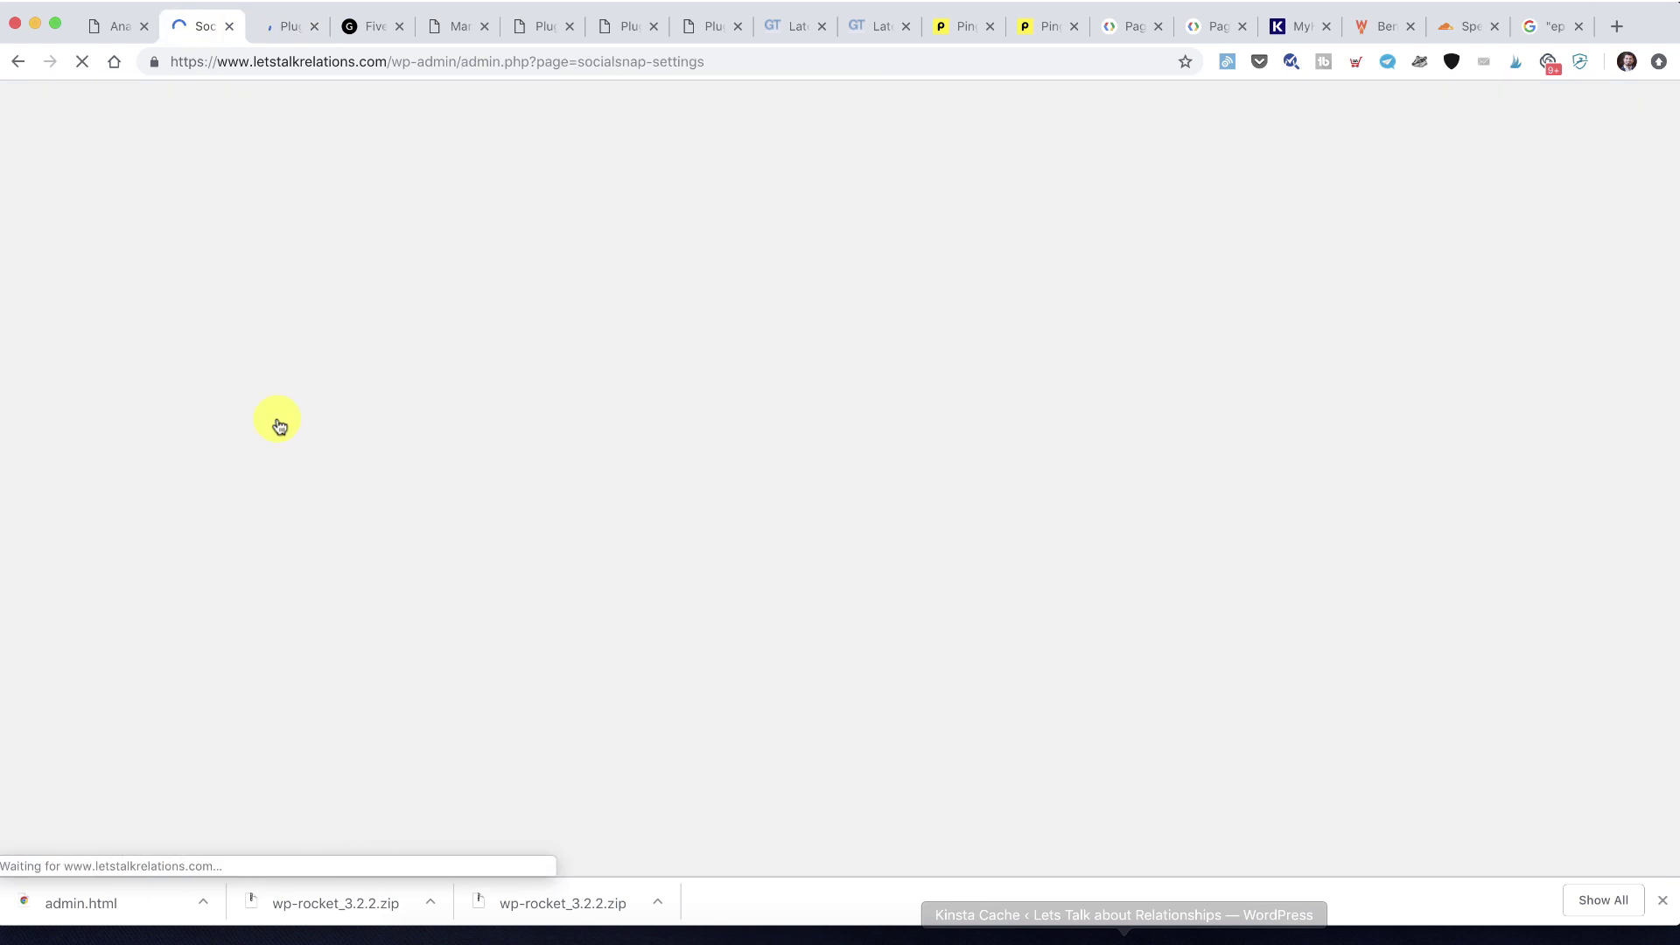
Add WhatsApp and Telegram to the managed social sharing networks in Social Snap
click(389, 289)
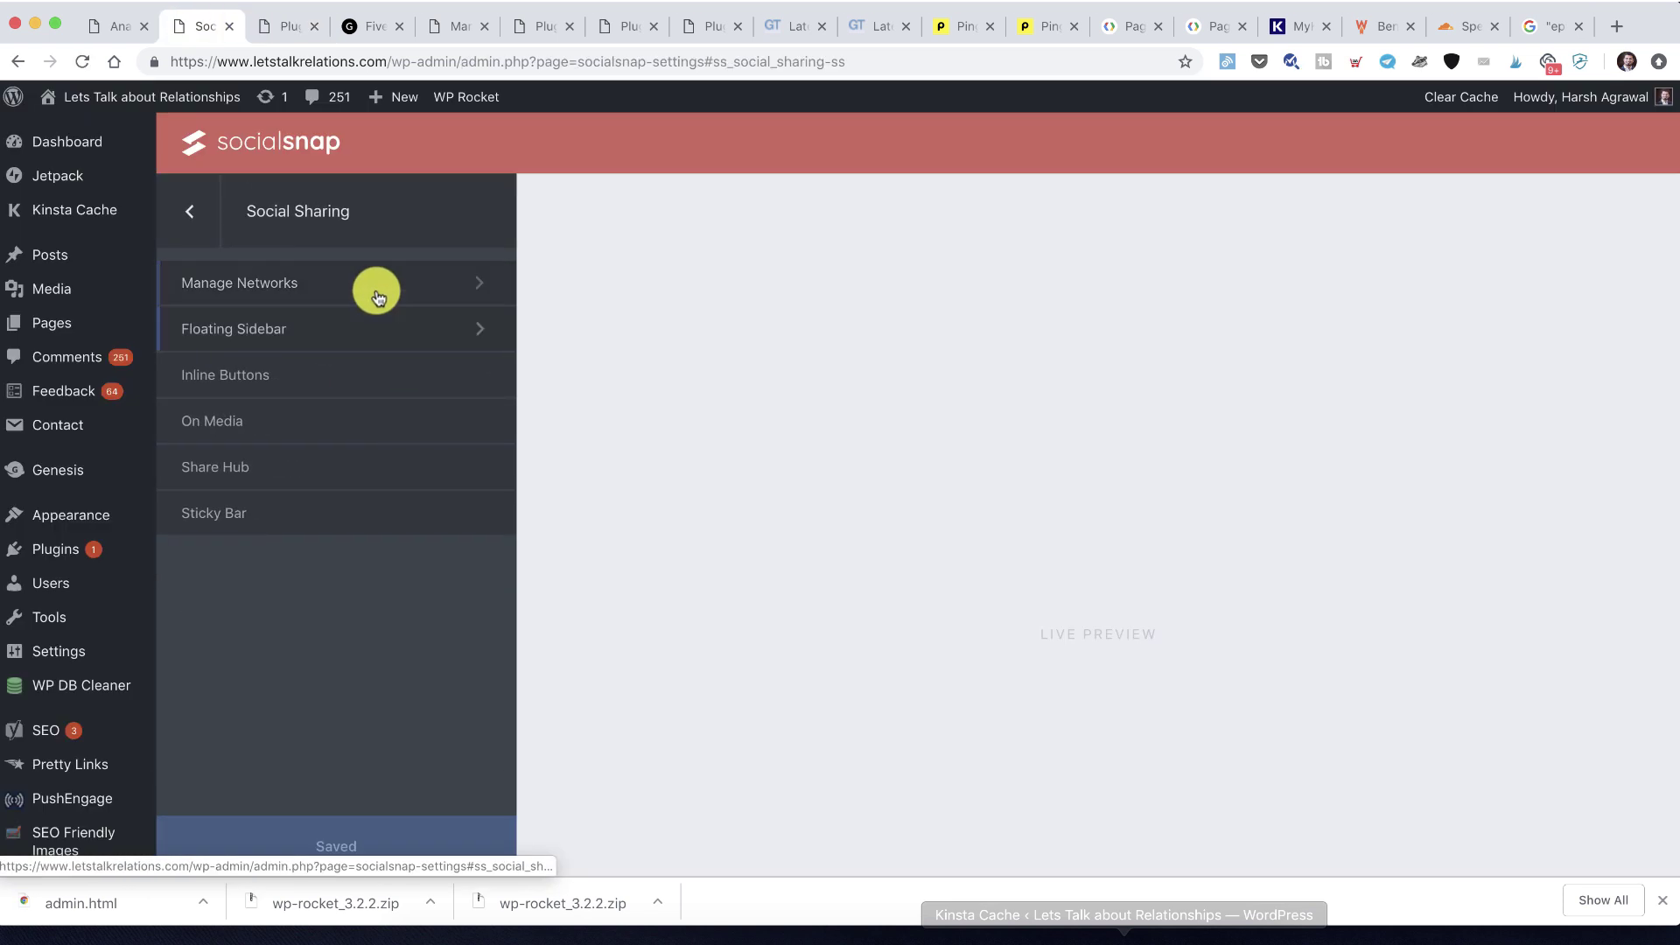
click(377, 285)
click(274, 507)
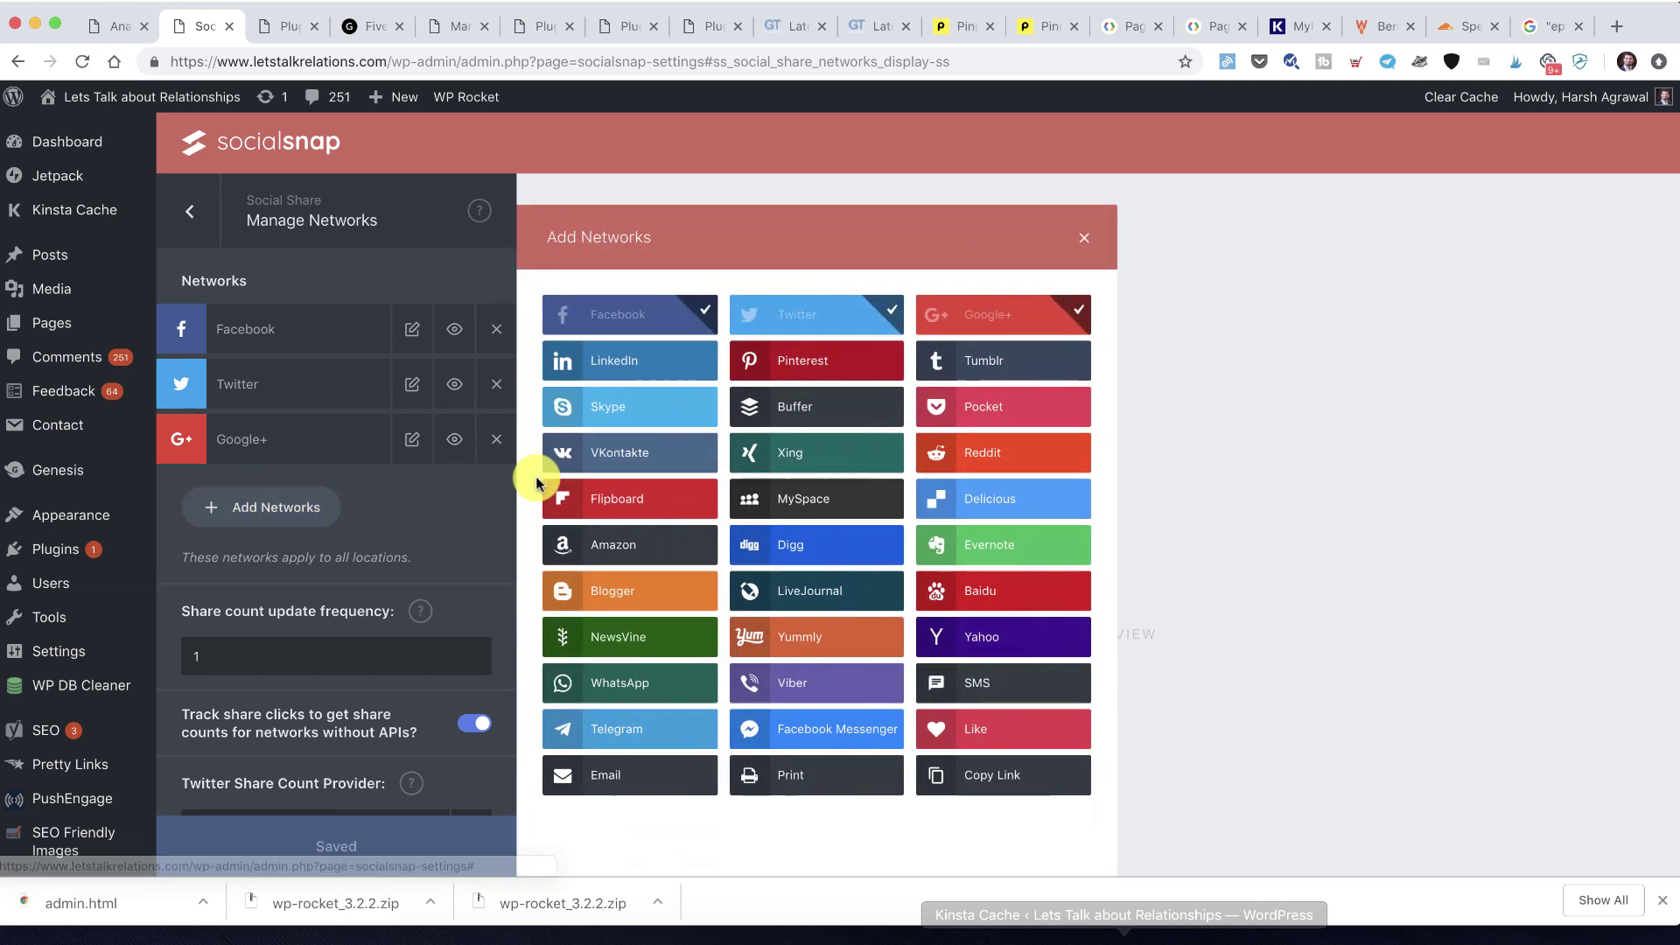
scroll(967, 638, down, 5)
scroll(788, 595, up, 4)
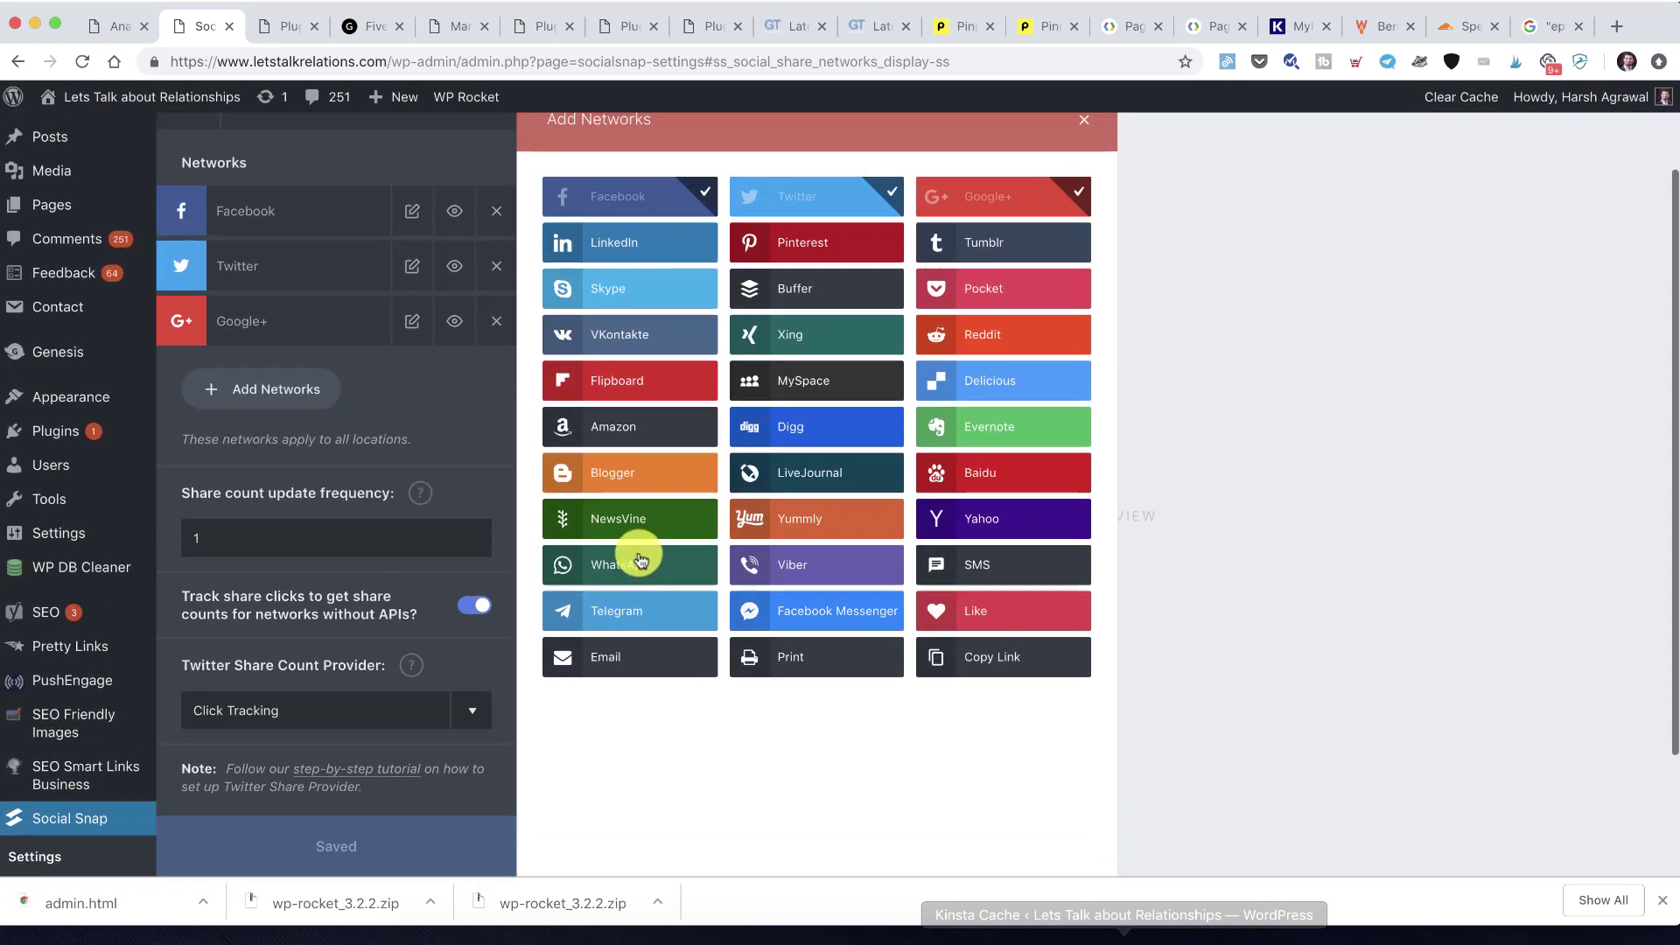
click(638, 560)
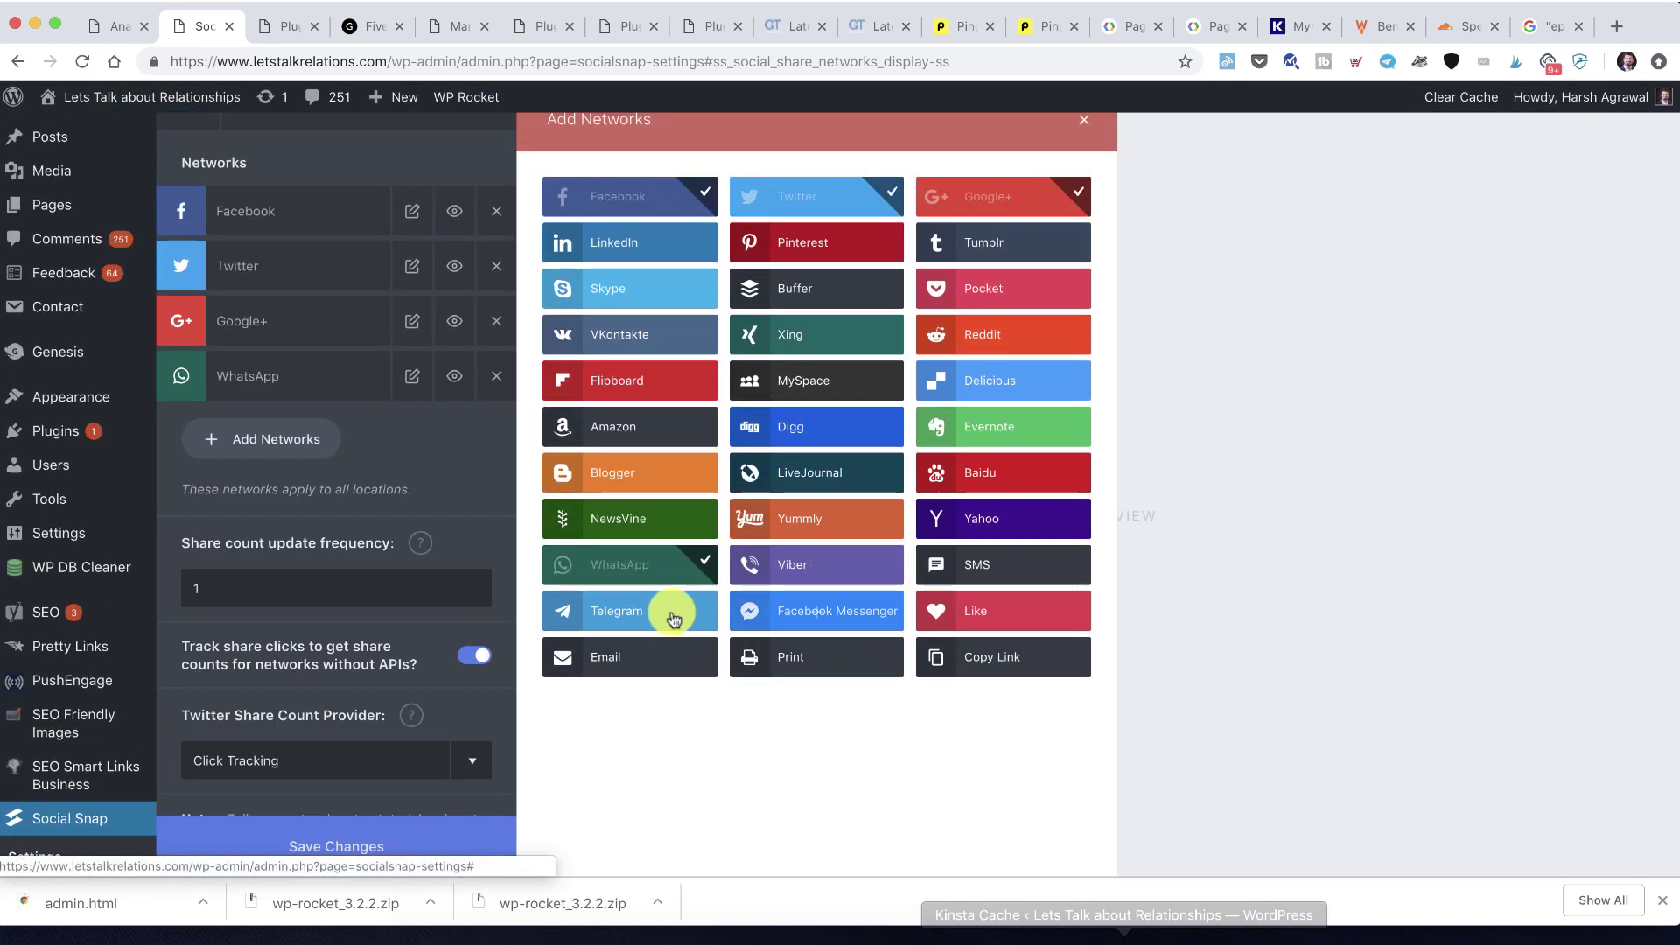
click(618, 610)
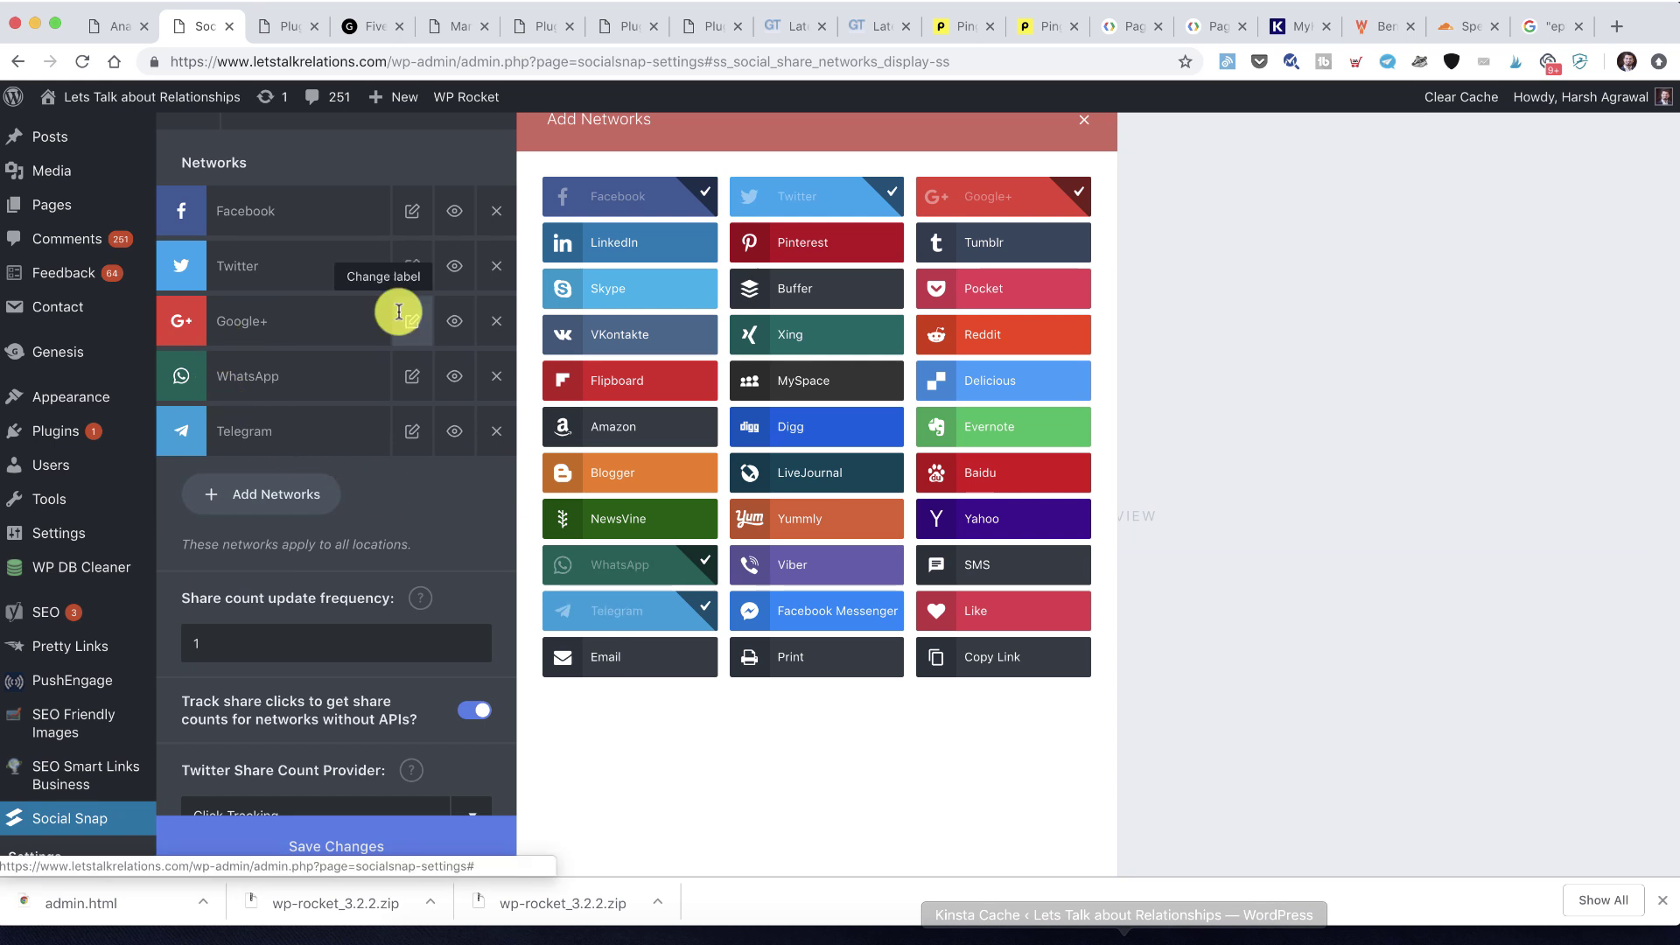
Check the Easy Social Share Buttons click analytics by network and month, and return to Social Snap's network list
click(110, 35)
scroll(254, 263, down, 5)
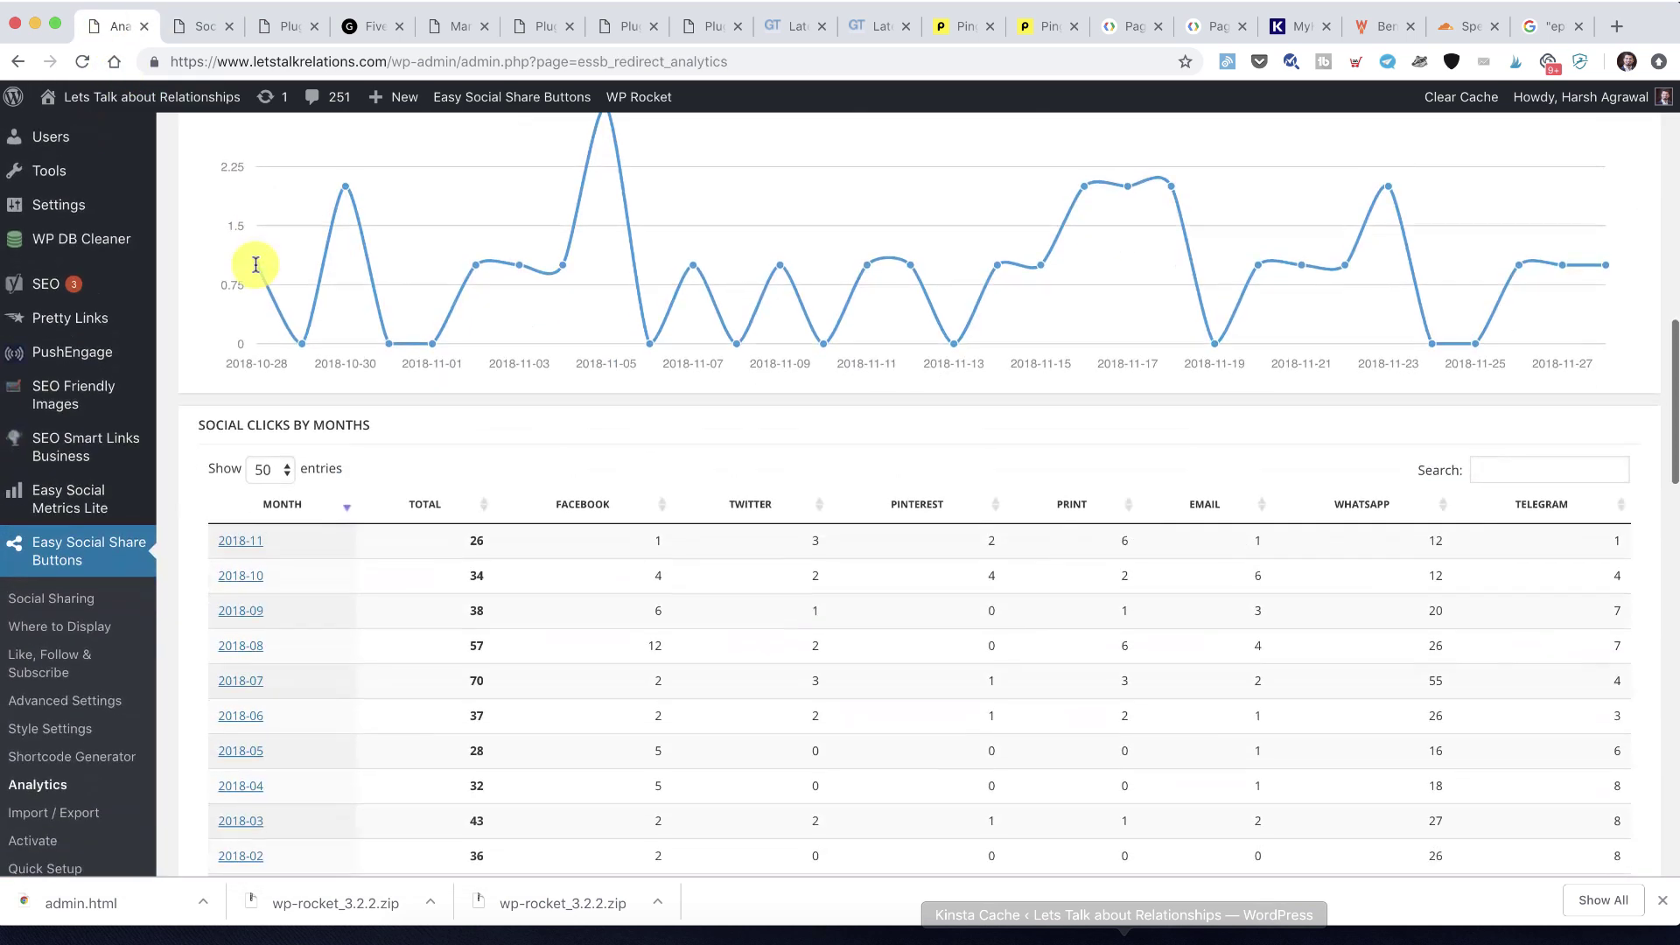
scroll(254, 263, up, 6)
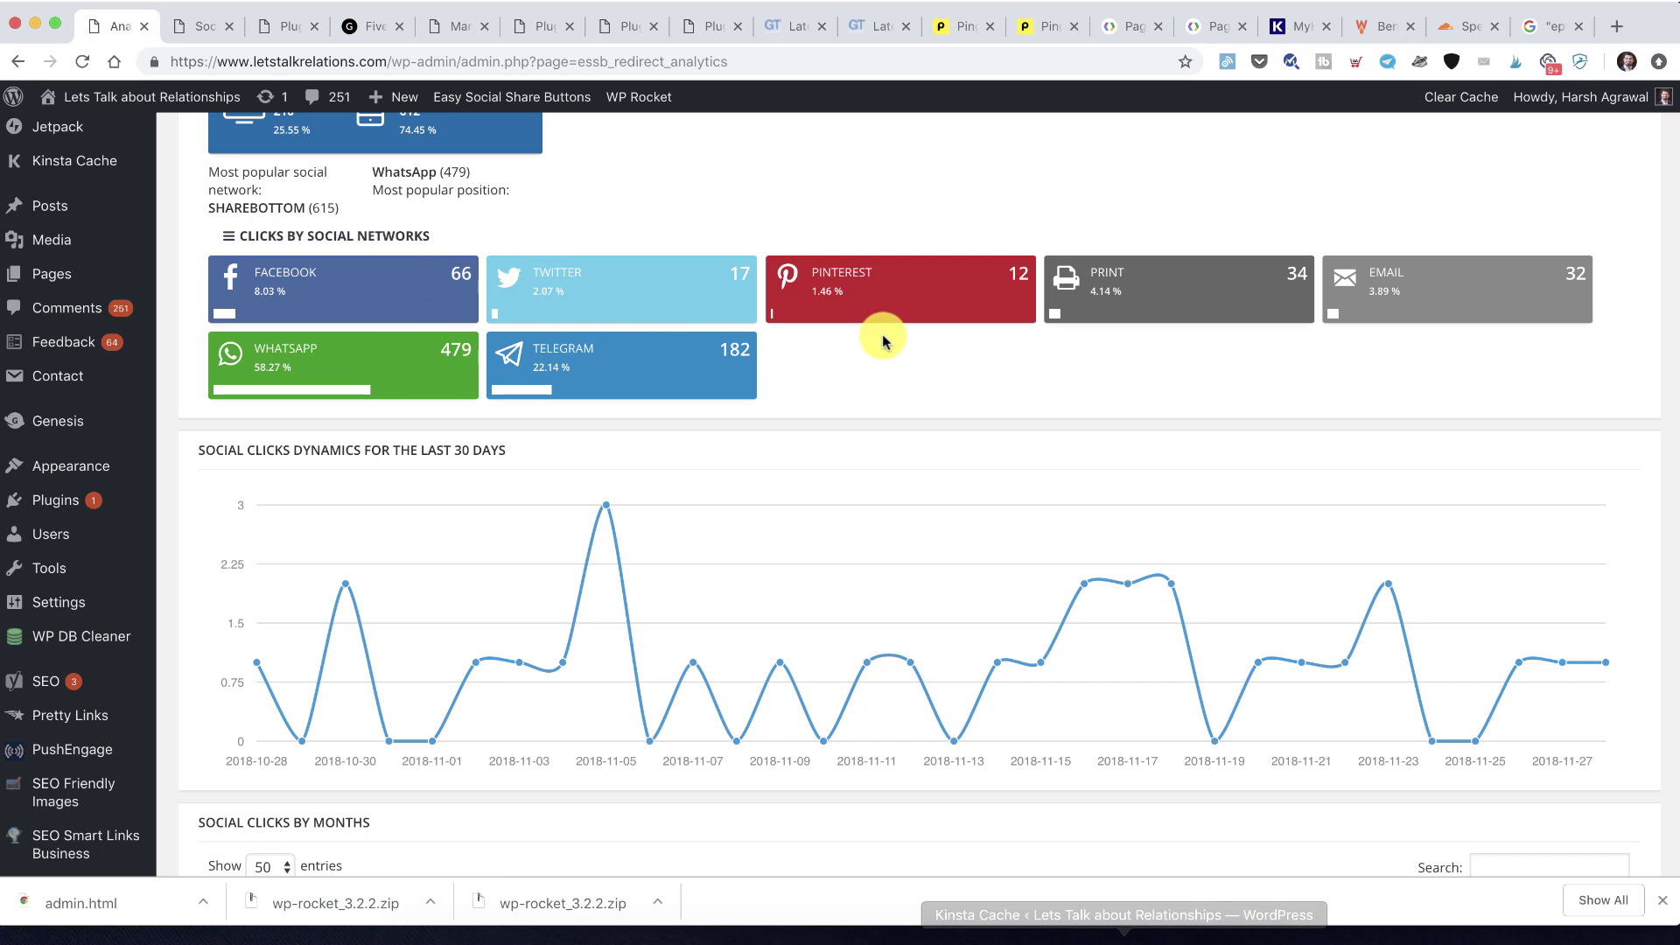
click(196, 26)
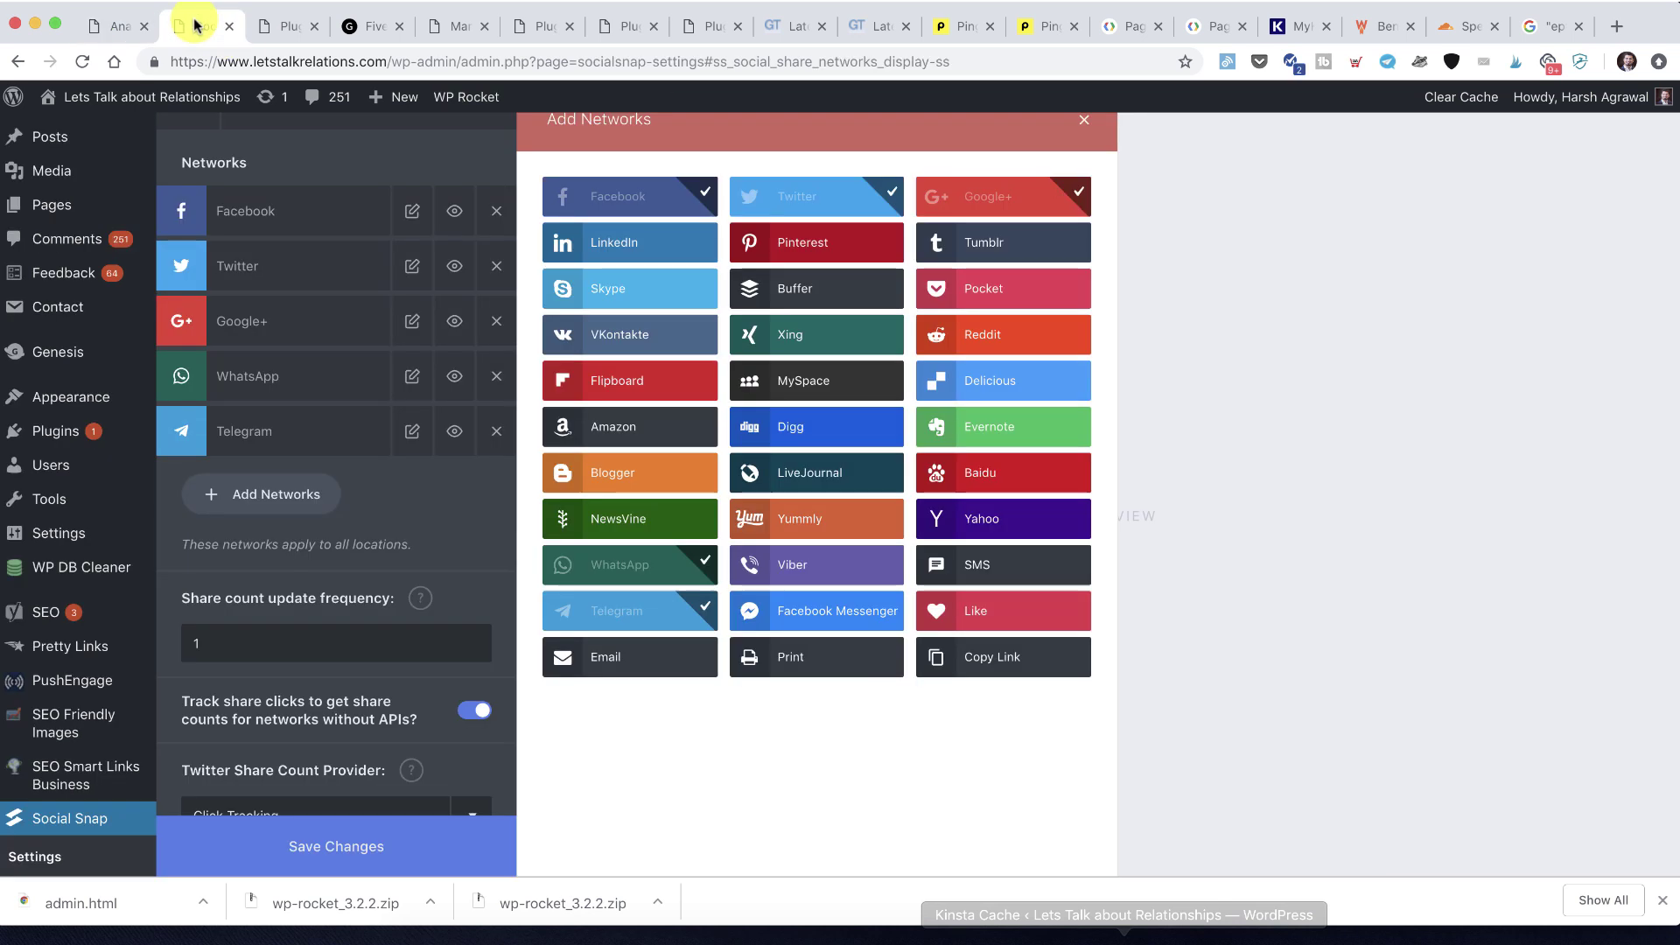
Remove Google+ and Twitter from Social Snap's managed sharing networks
click(494, 325)
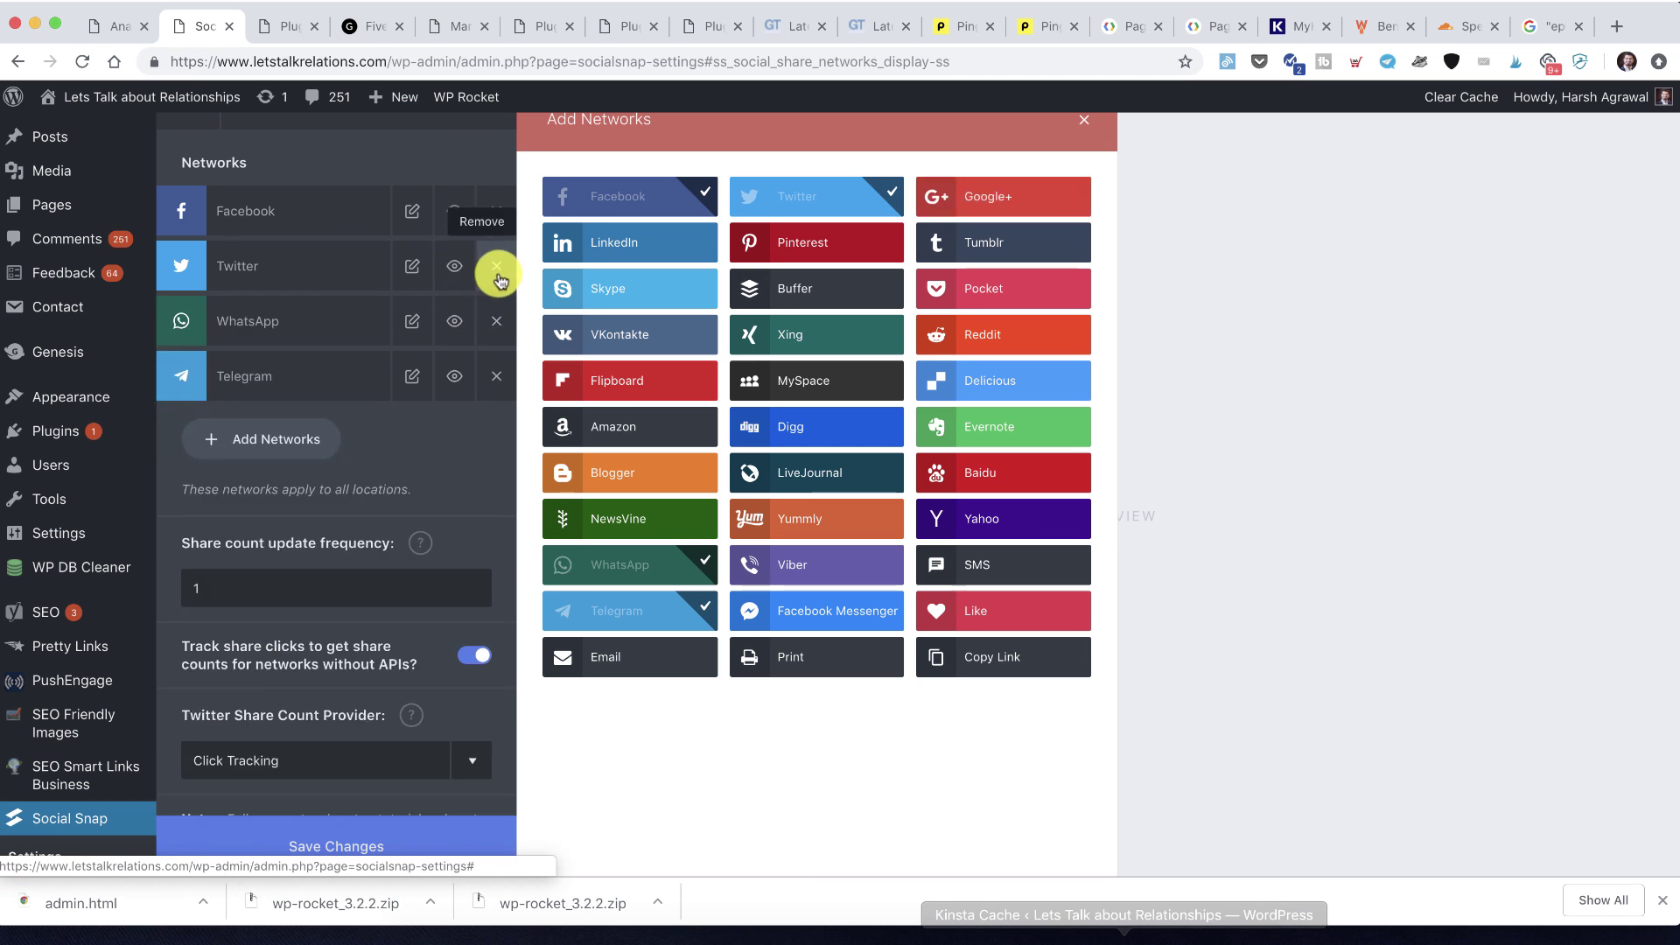
click(496, 268)
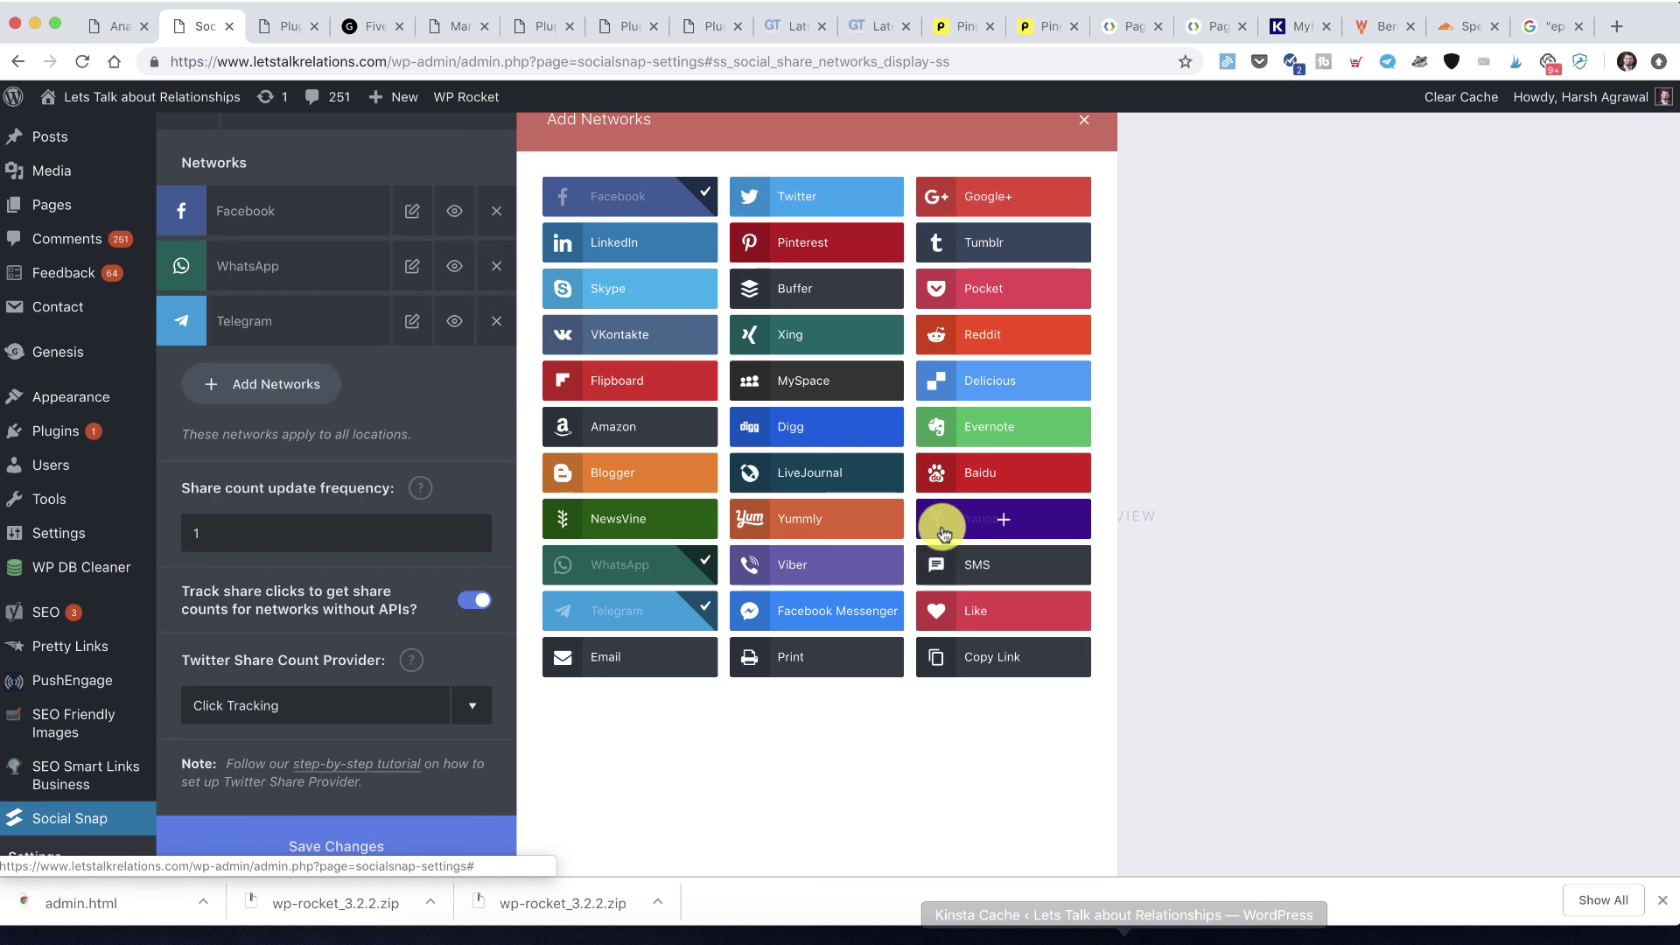
scroll(821, 552, up, 2)
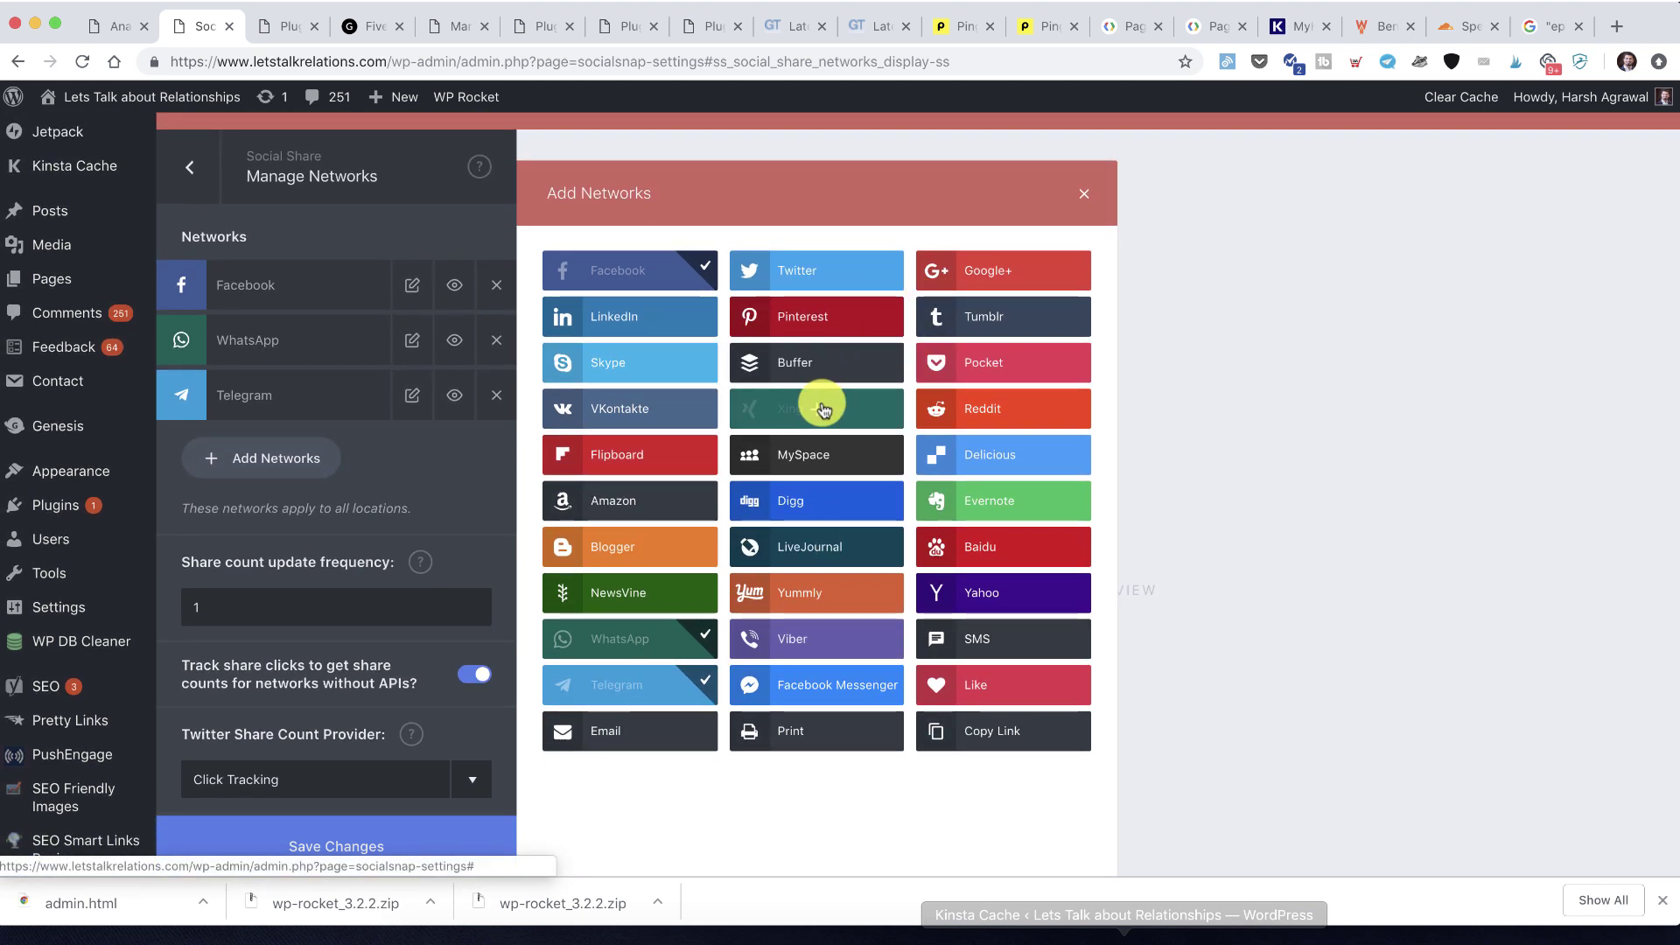
Add Skype, Email and Print to the managed sharing networks and save the changes
click(636, 365)
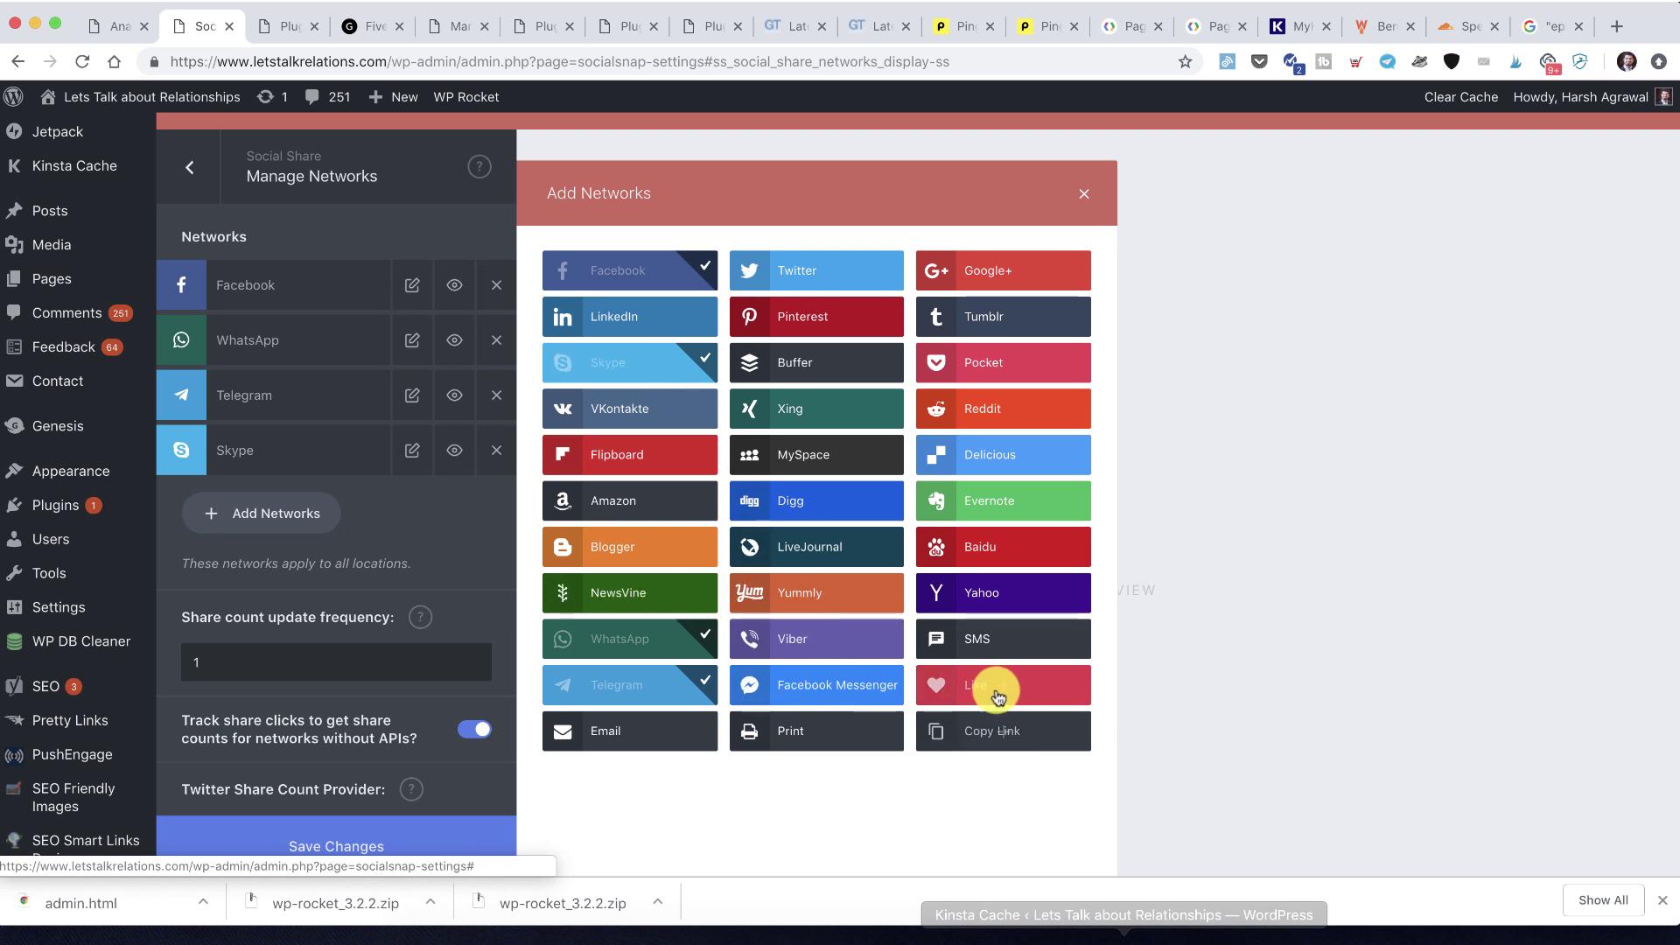
click(654, 731)
click(758, 737)
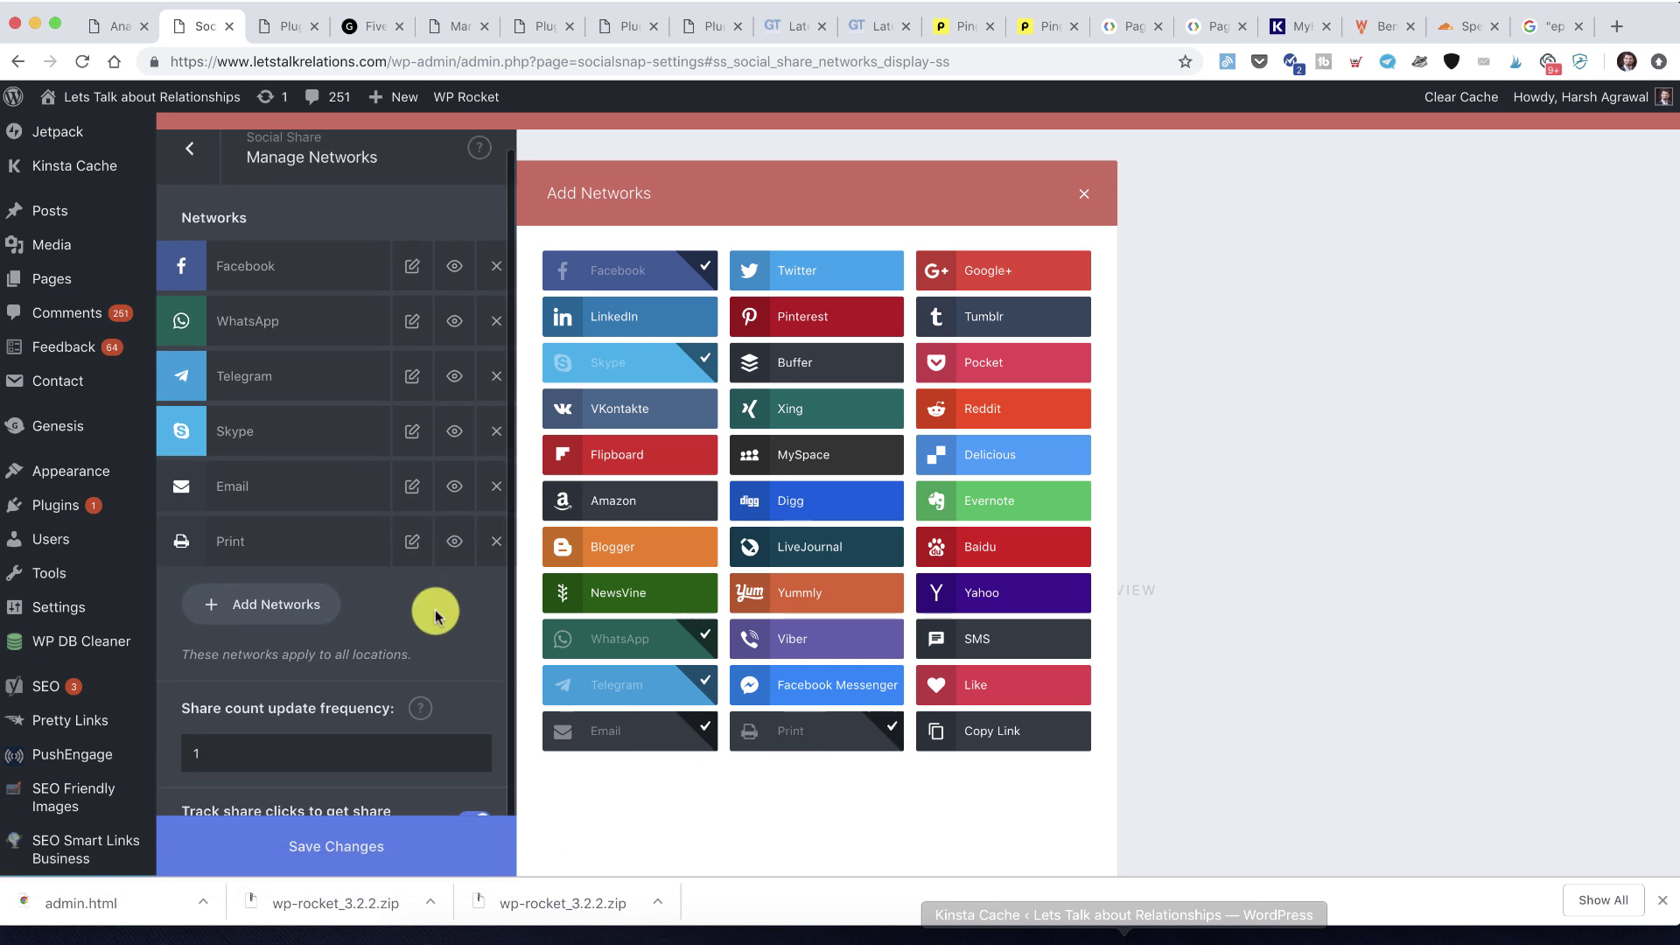
scroll(184, 306, down, 1)
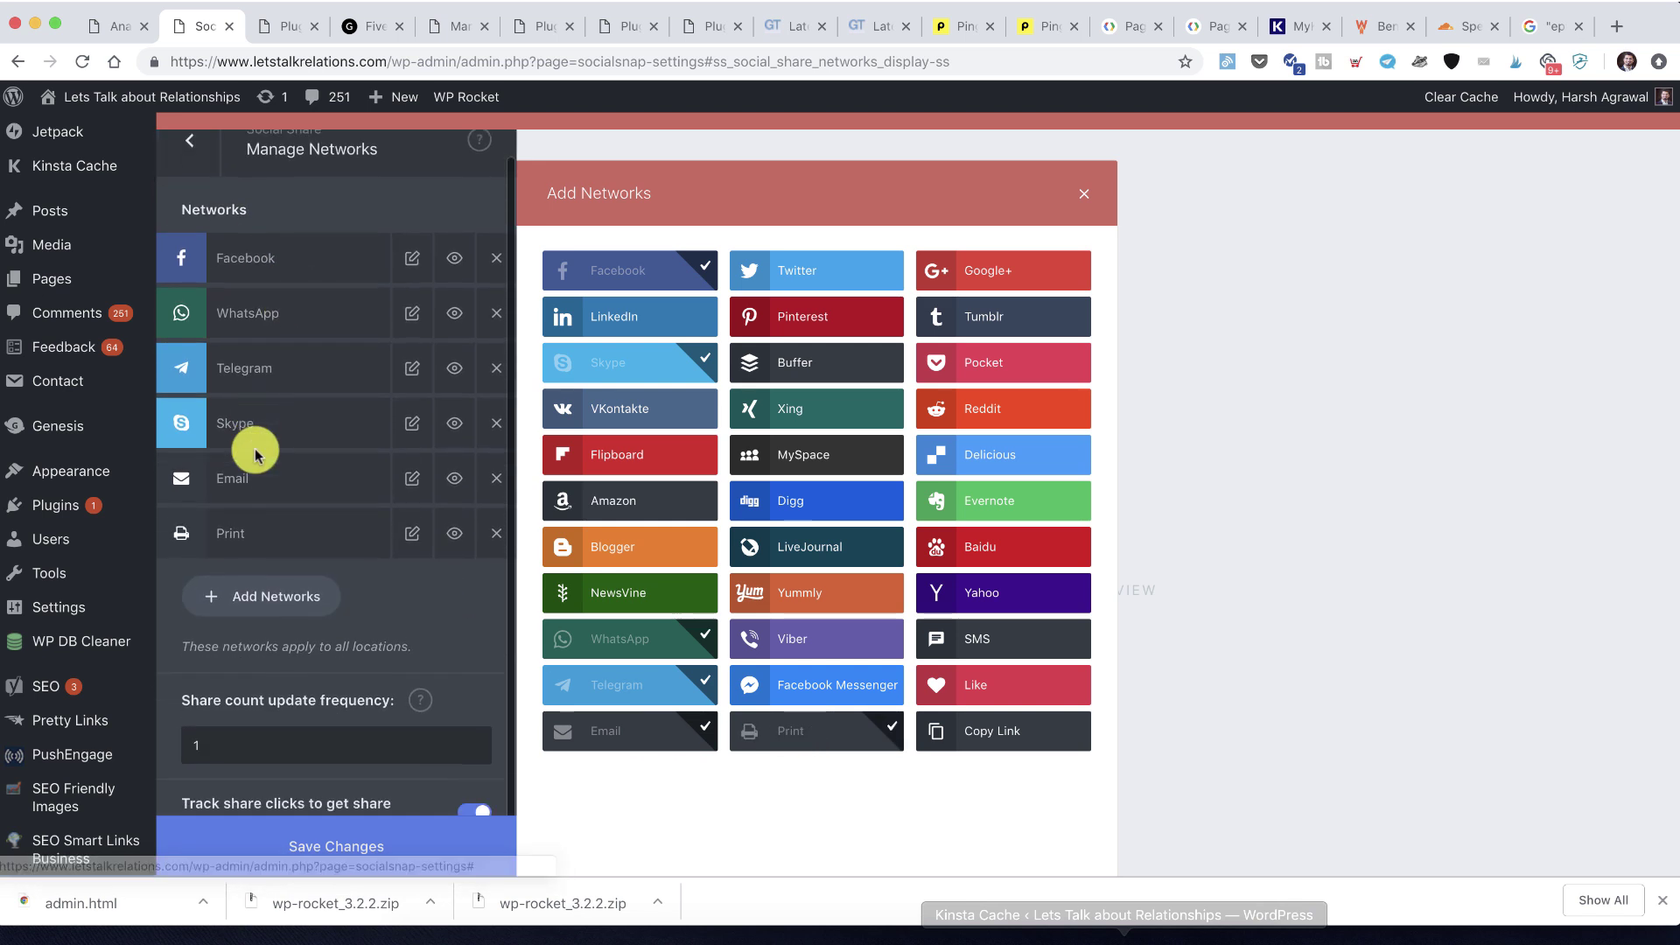
click(338, 855)
Set the share count update frequency to 10 and save the network settings
scroll(289, 613, down, 5)
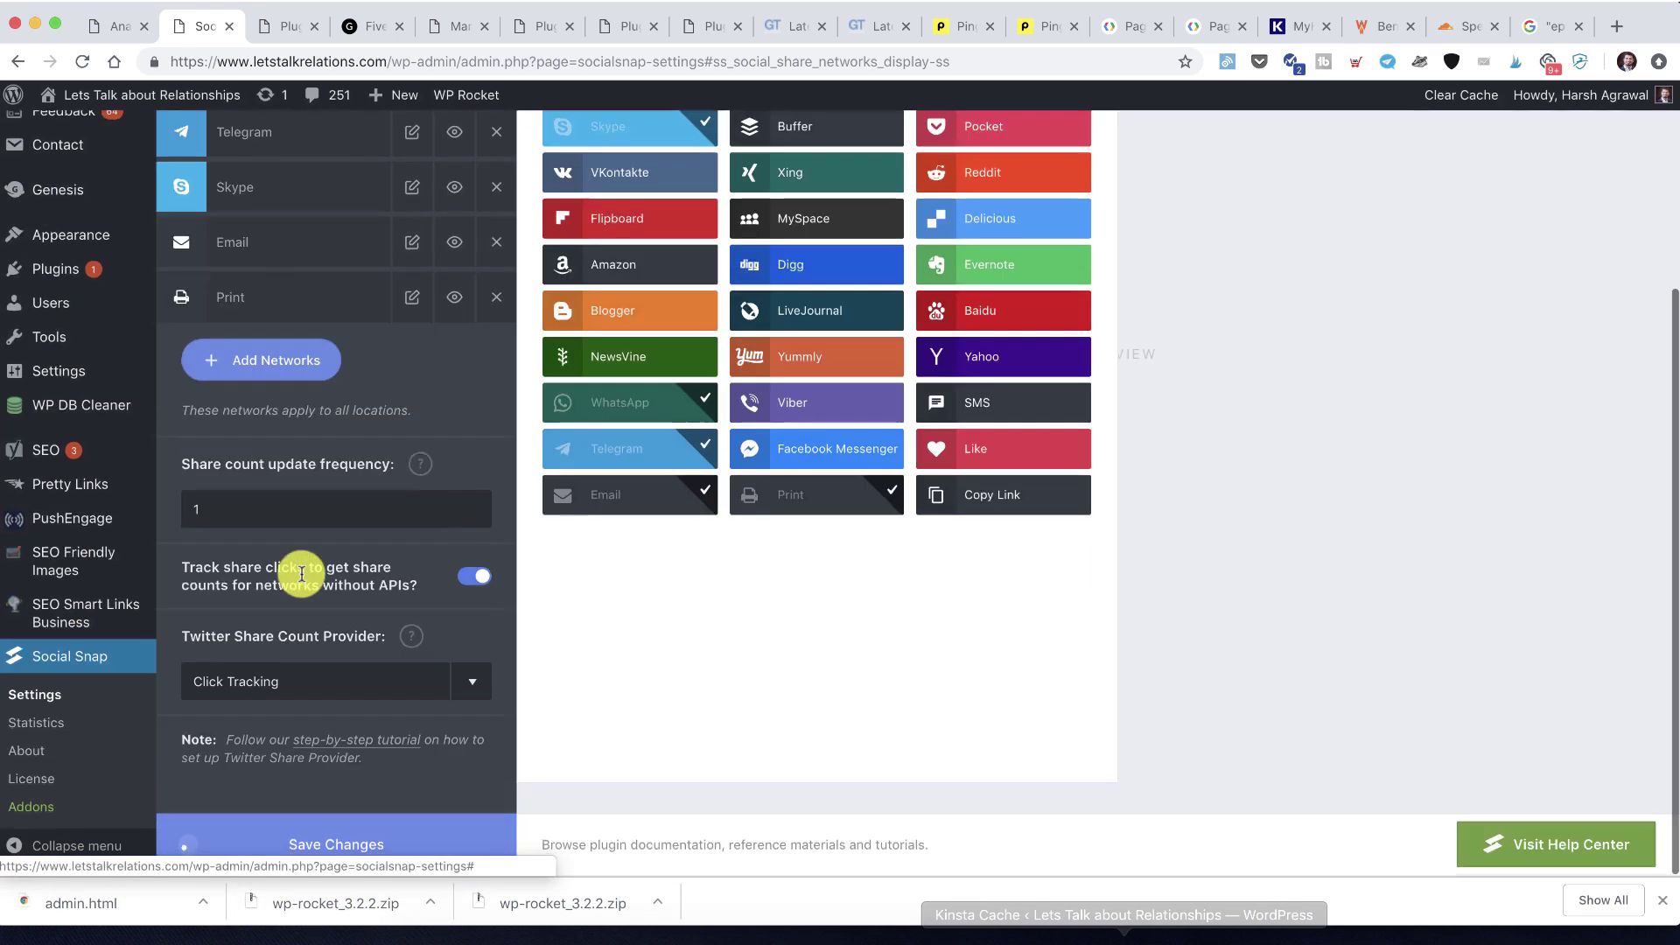
click(277, 506)
text(0)
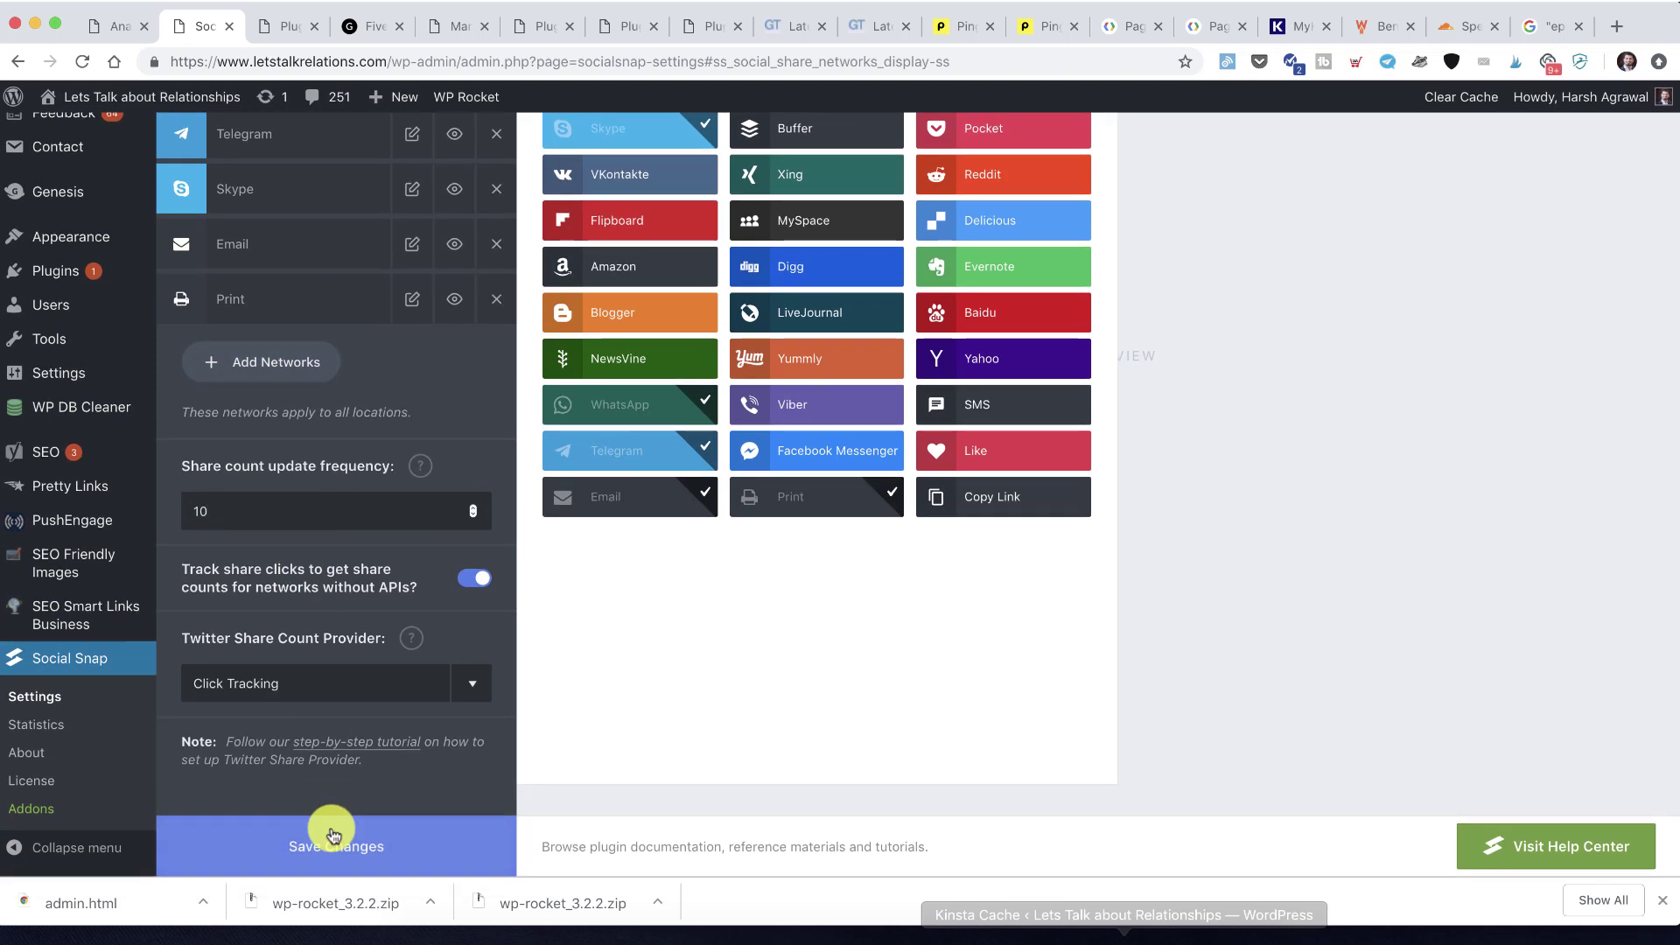
click(327, 682)
click(326, 682)
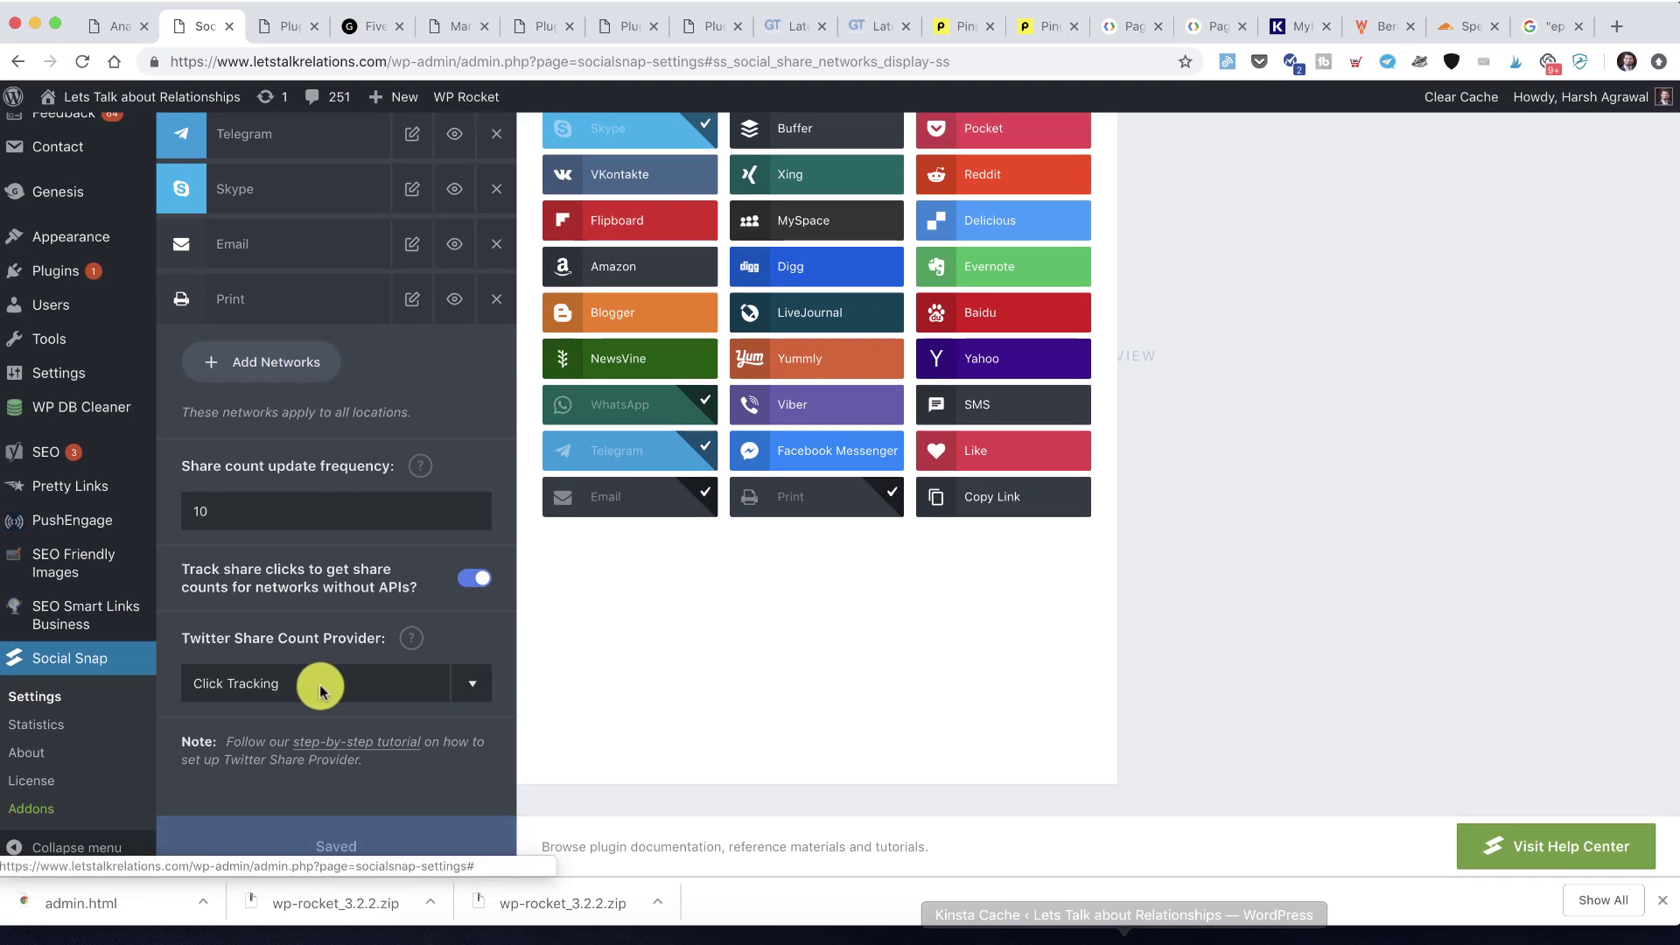
In the Floating Sidebar settings, set the button shape to Circle, turn off display on Home, and save
scroll(280, 455, up, 6)
click(189, 211)
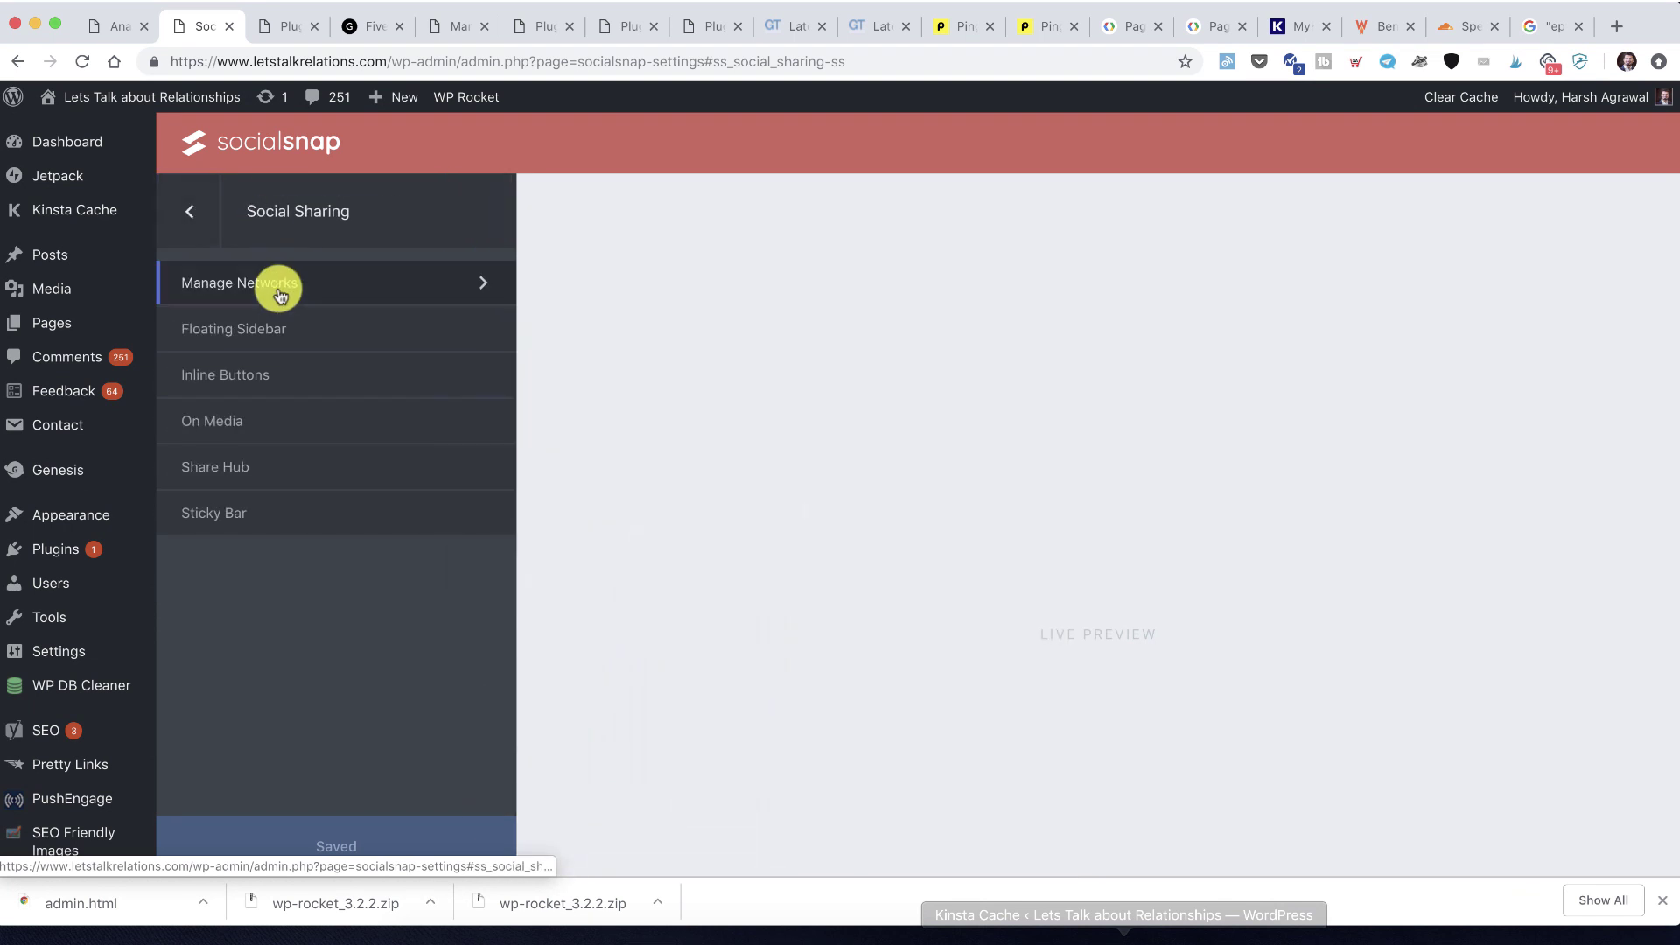
click(278, 328)
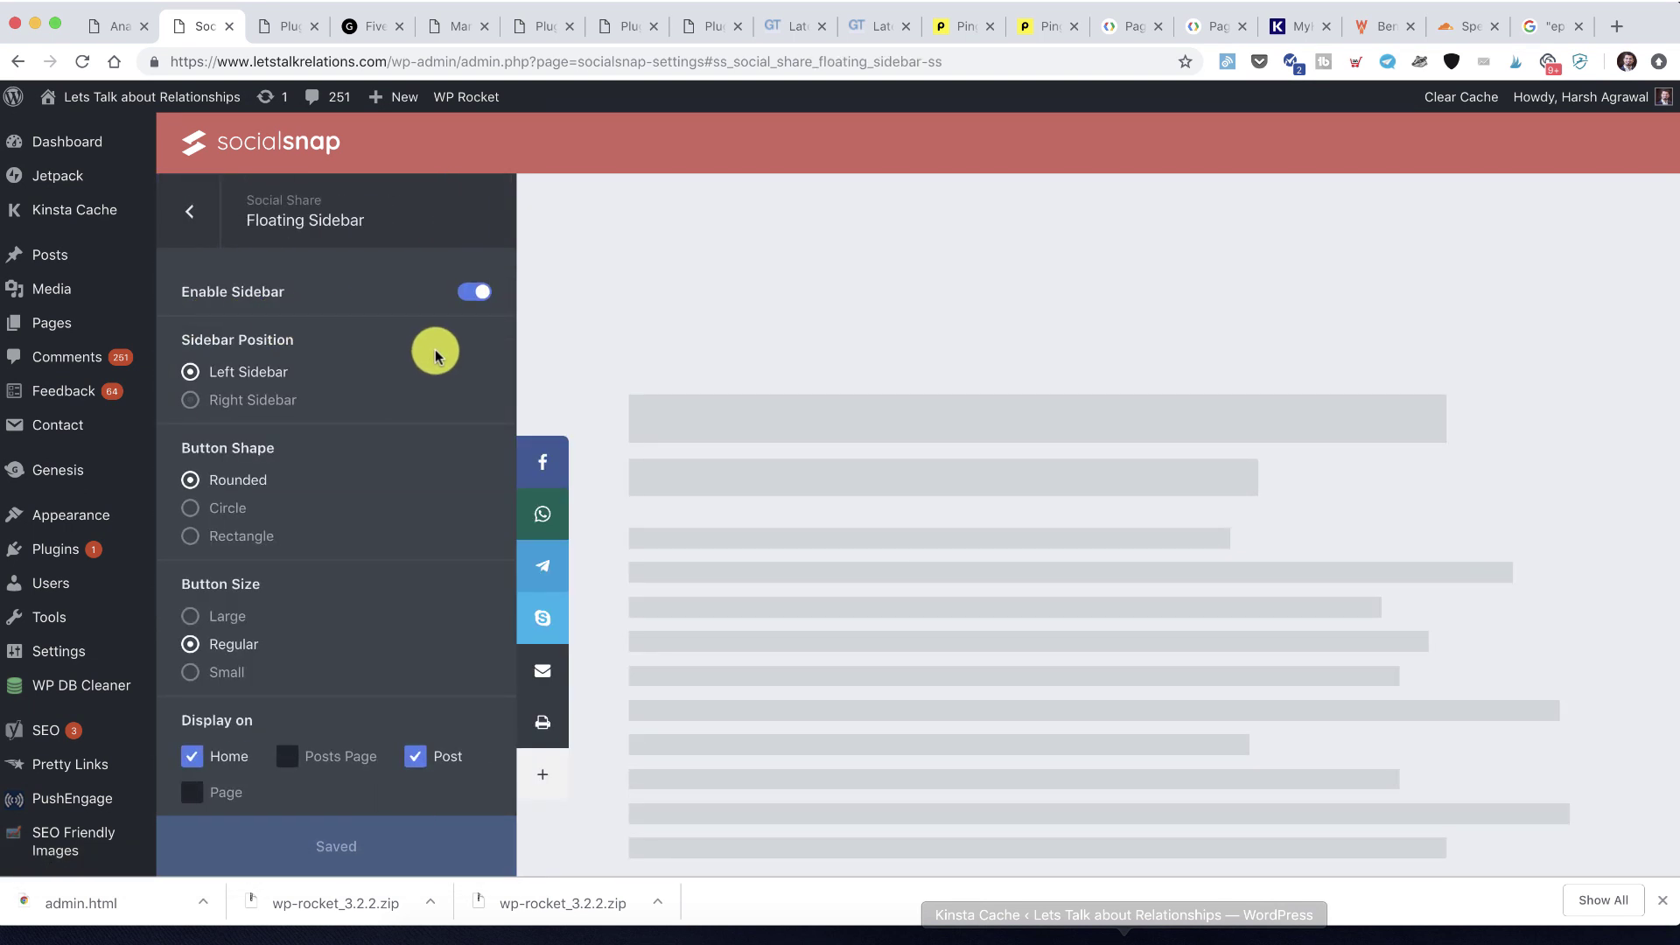
scroll(339, 416, down, 3)
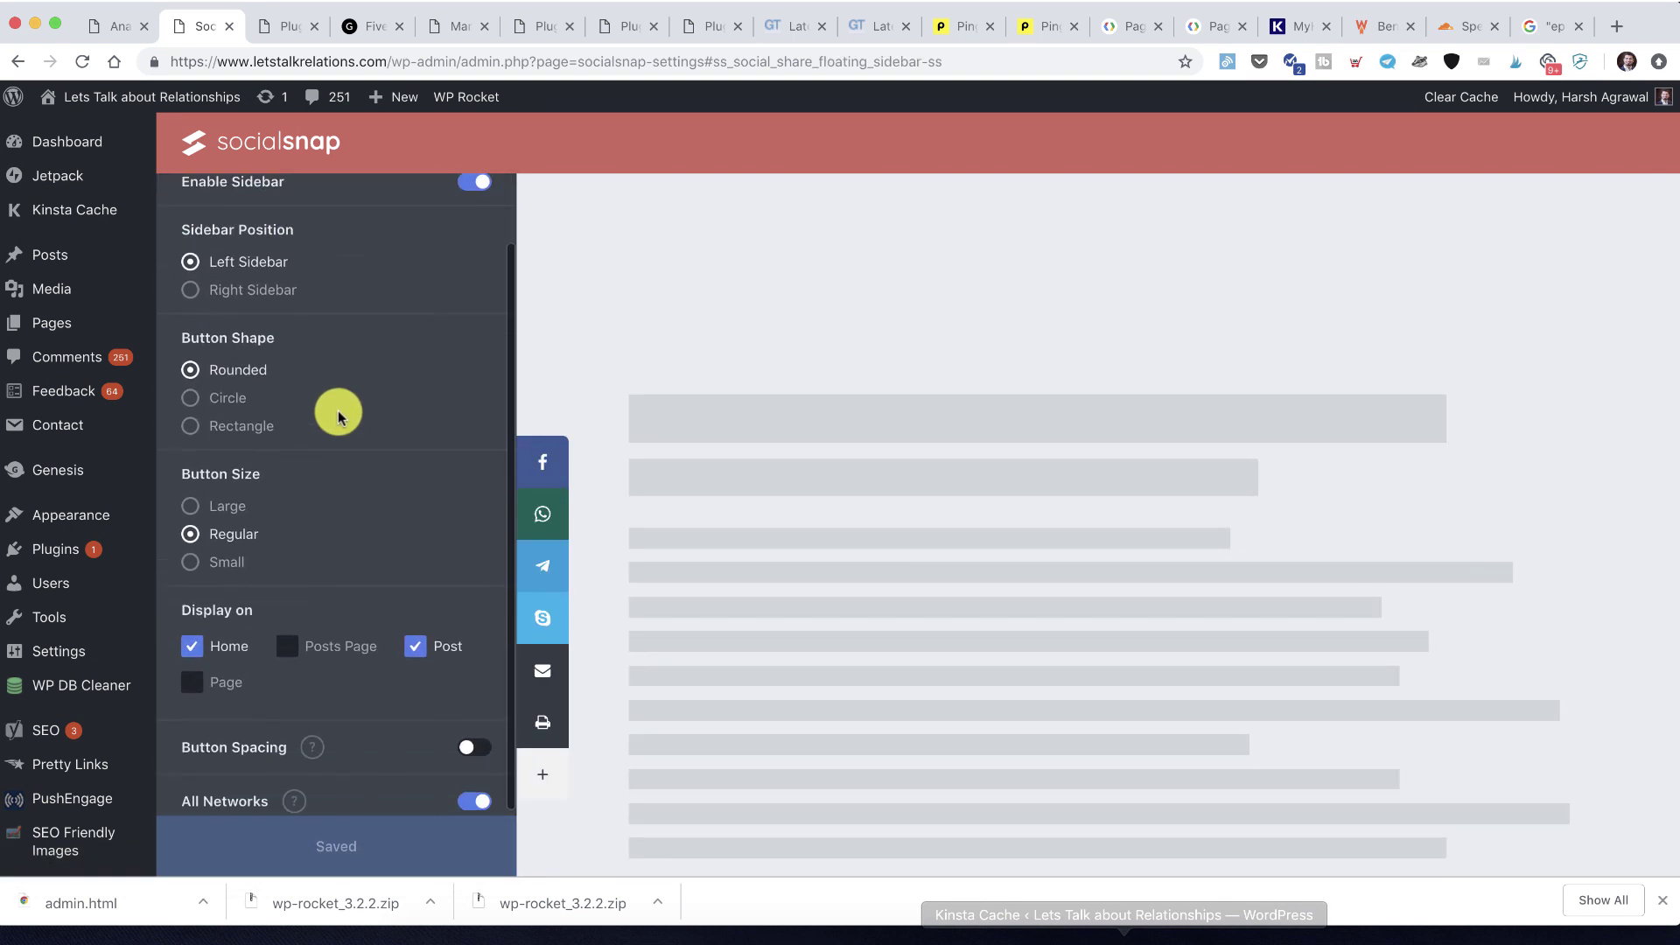
click(208, 385)
click(189, 354)
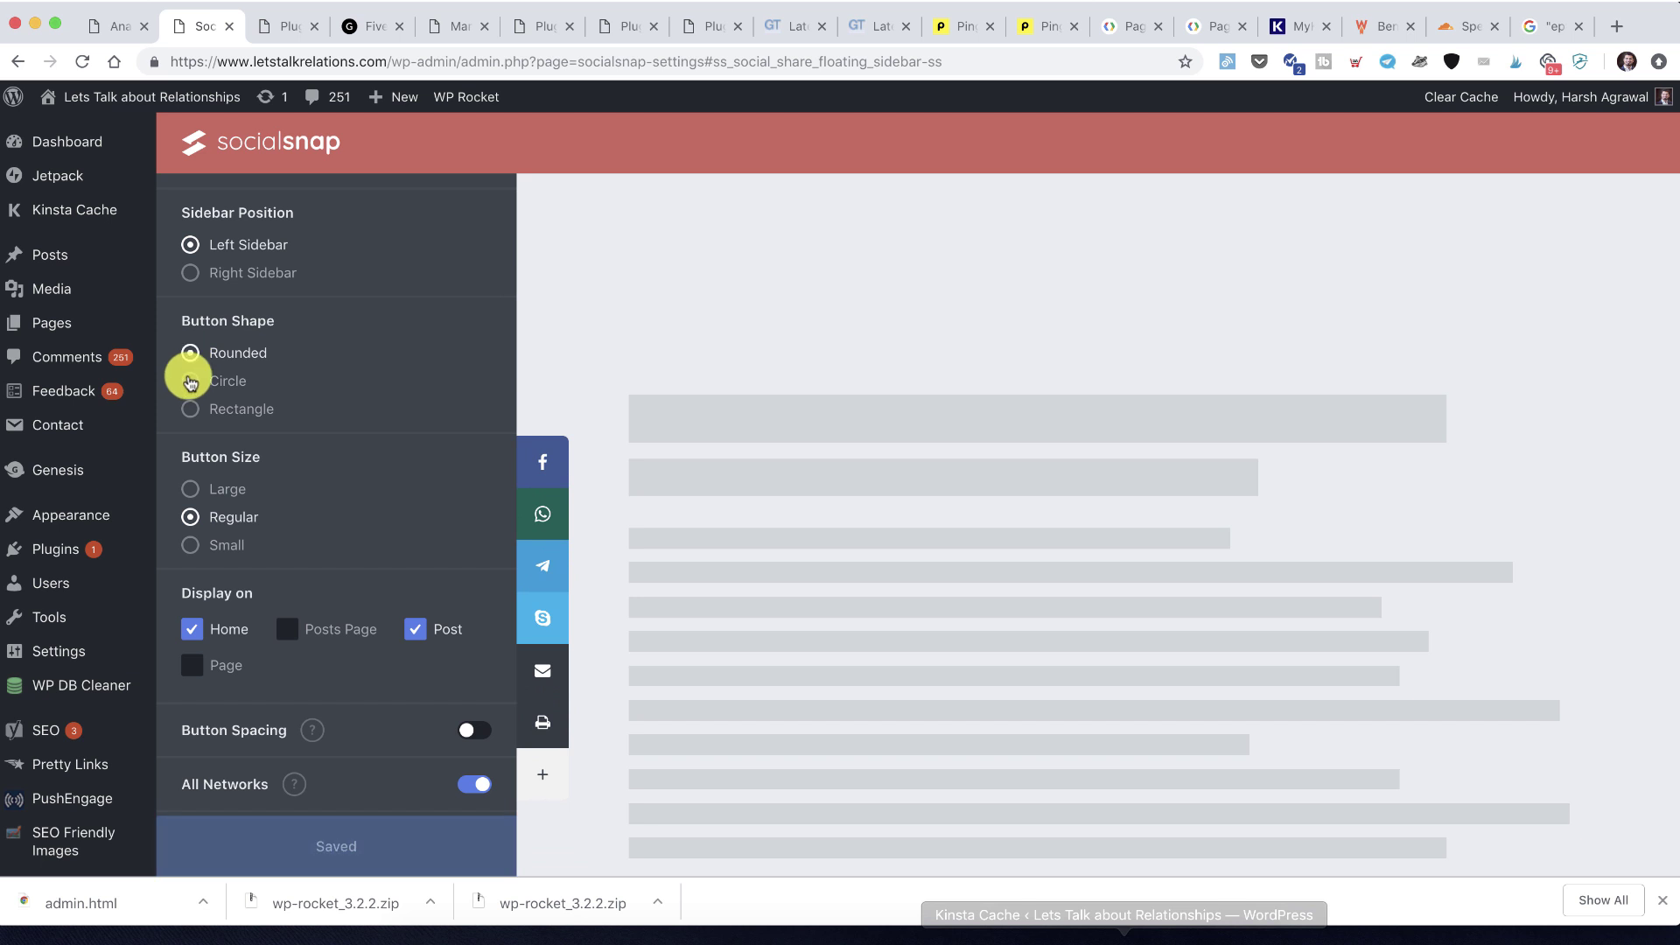
click(189, 383)
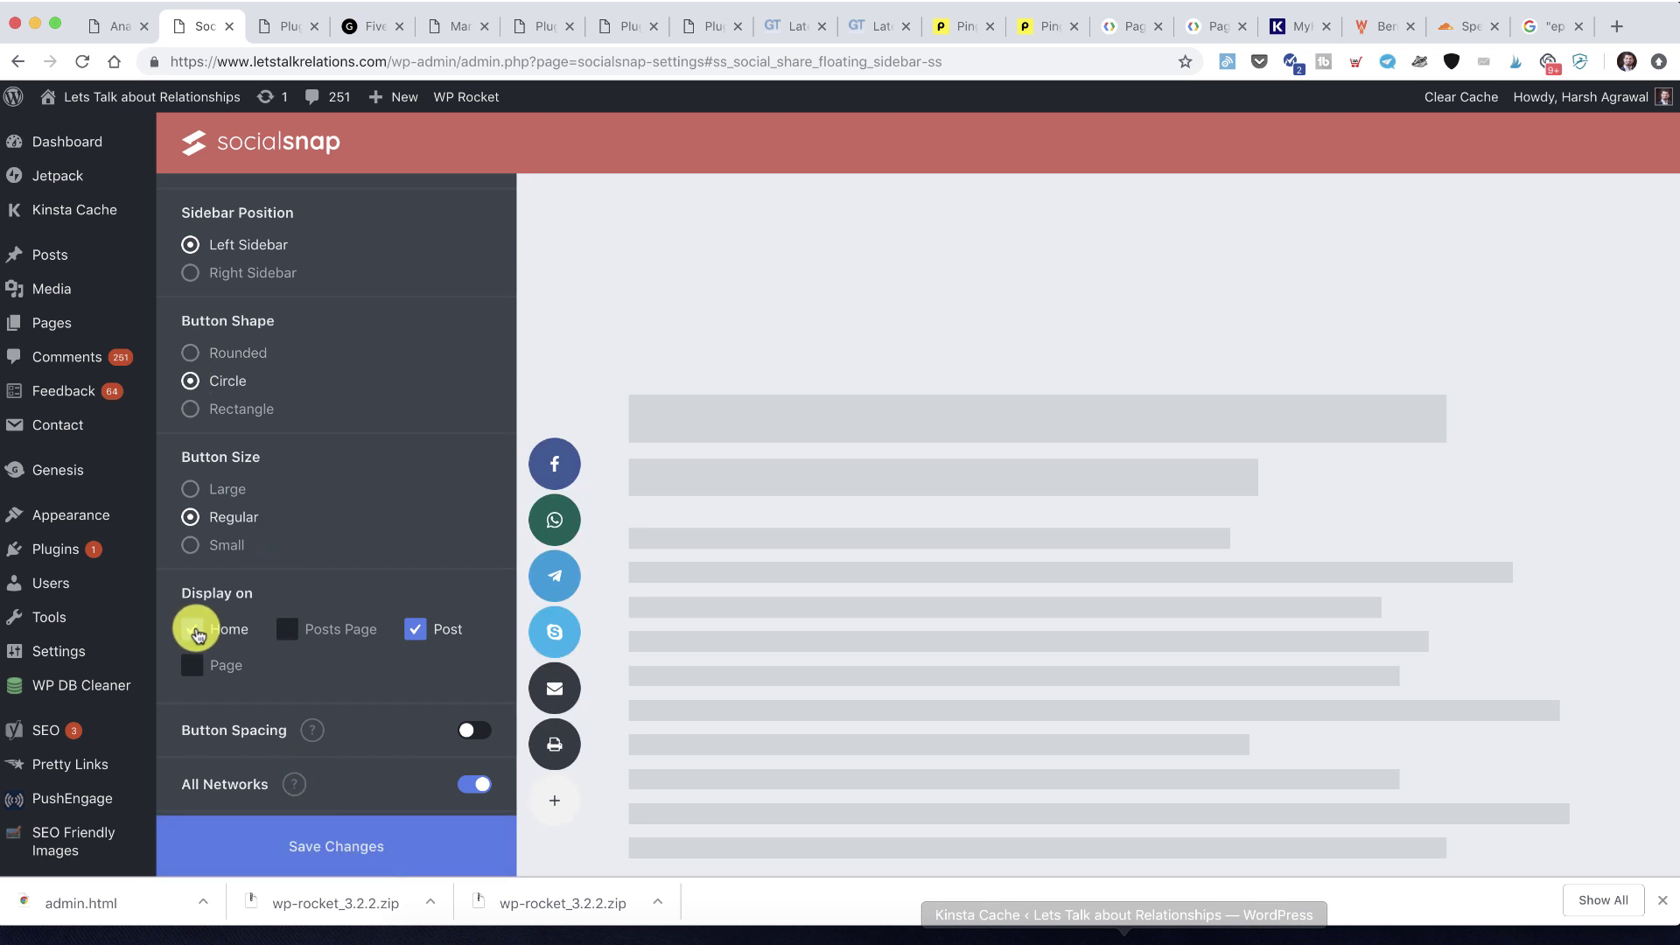
click(330, 842)
Set the floating sidebar's minimum share count to 20, enable its total share count, and save
scroll(330, 839, down, 10)
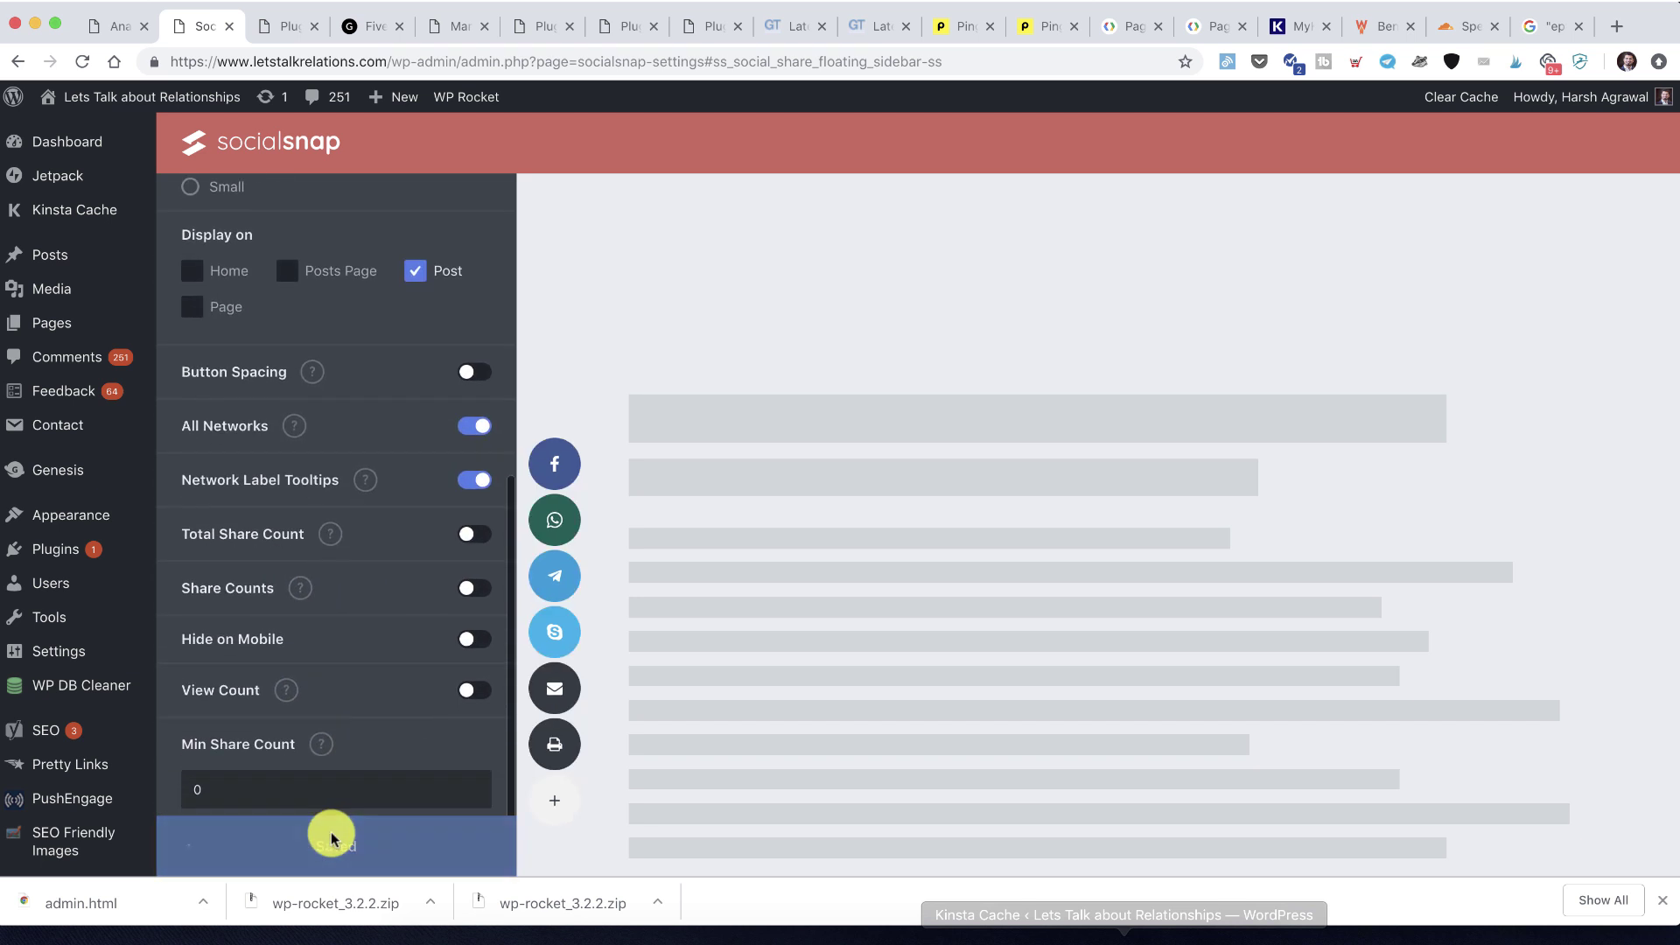
scroll(277, 551, down, 5)
double_click(277, 518)
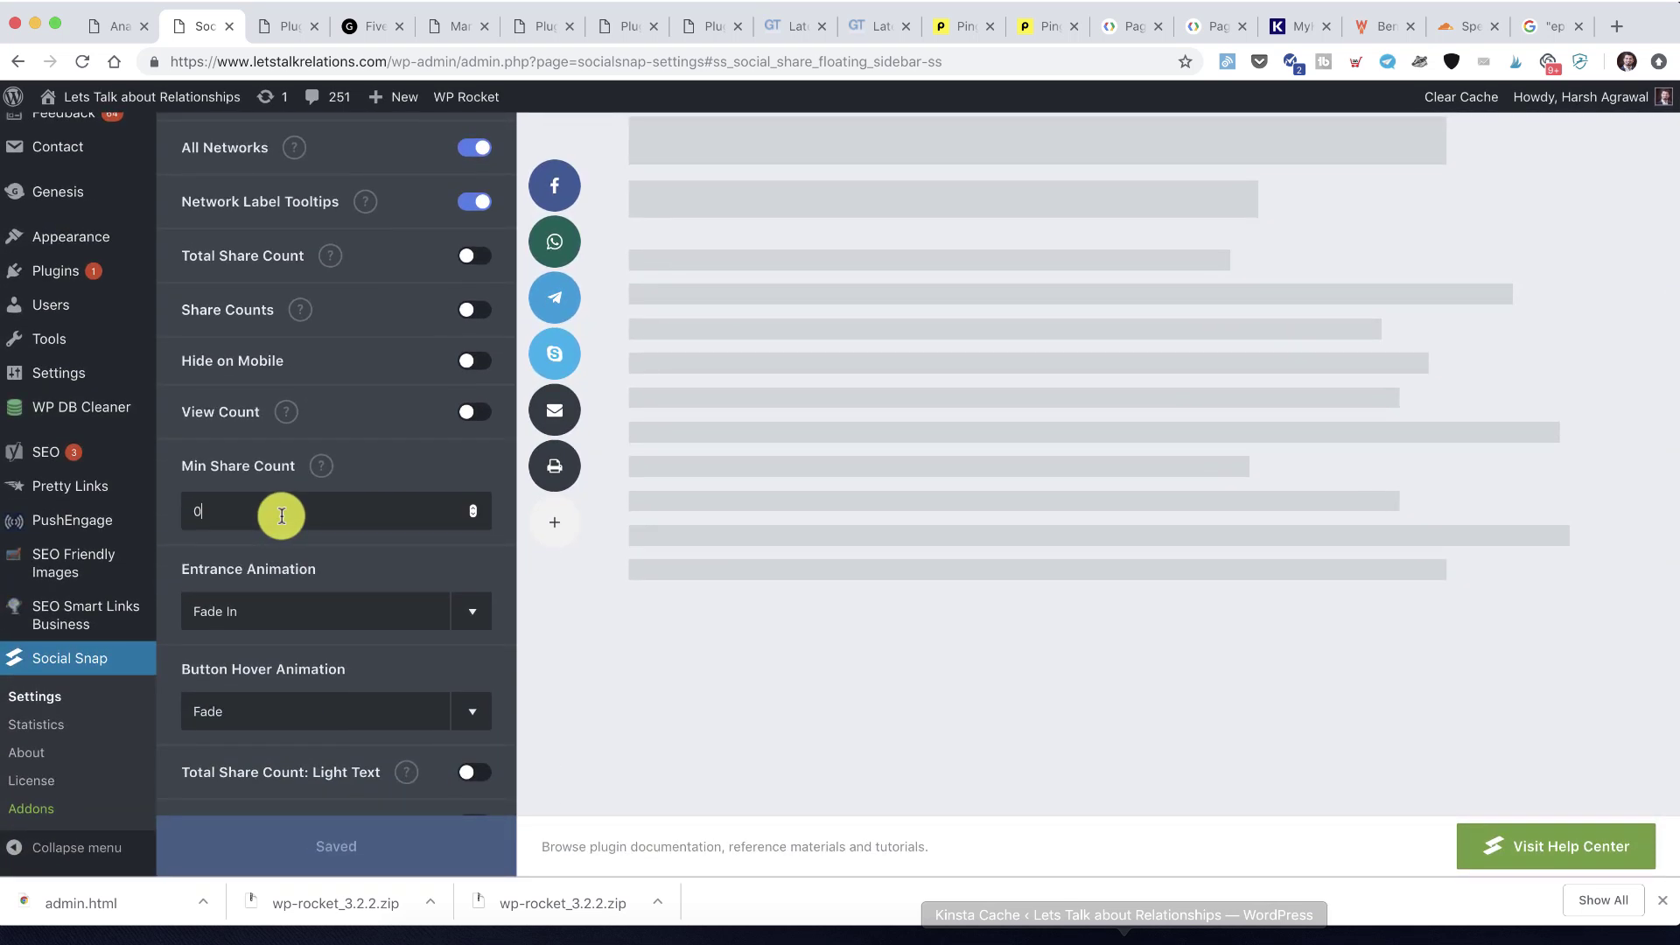
text(20)
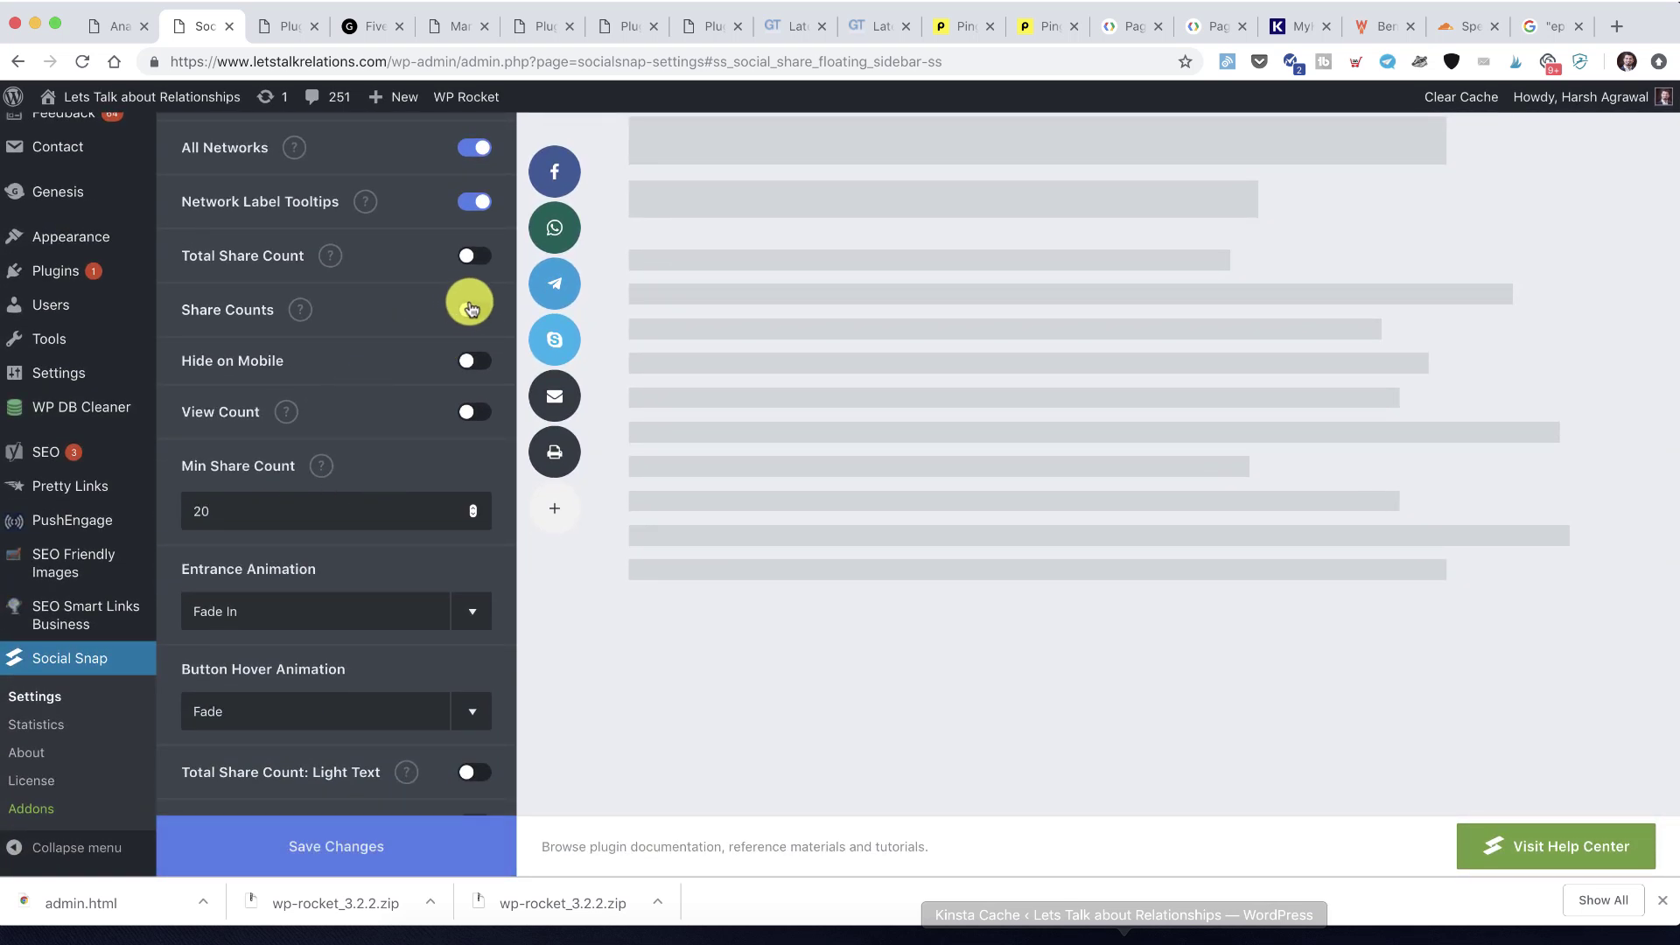
click(474, 258)
click(486, 314)
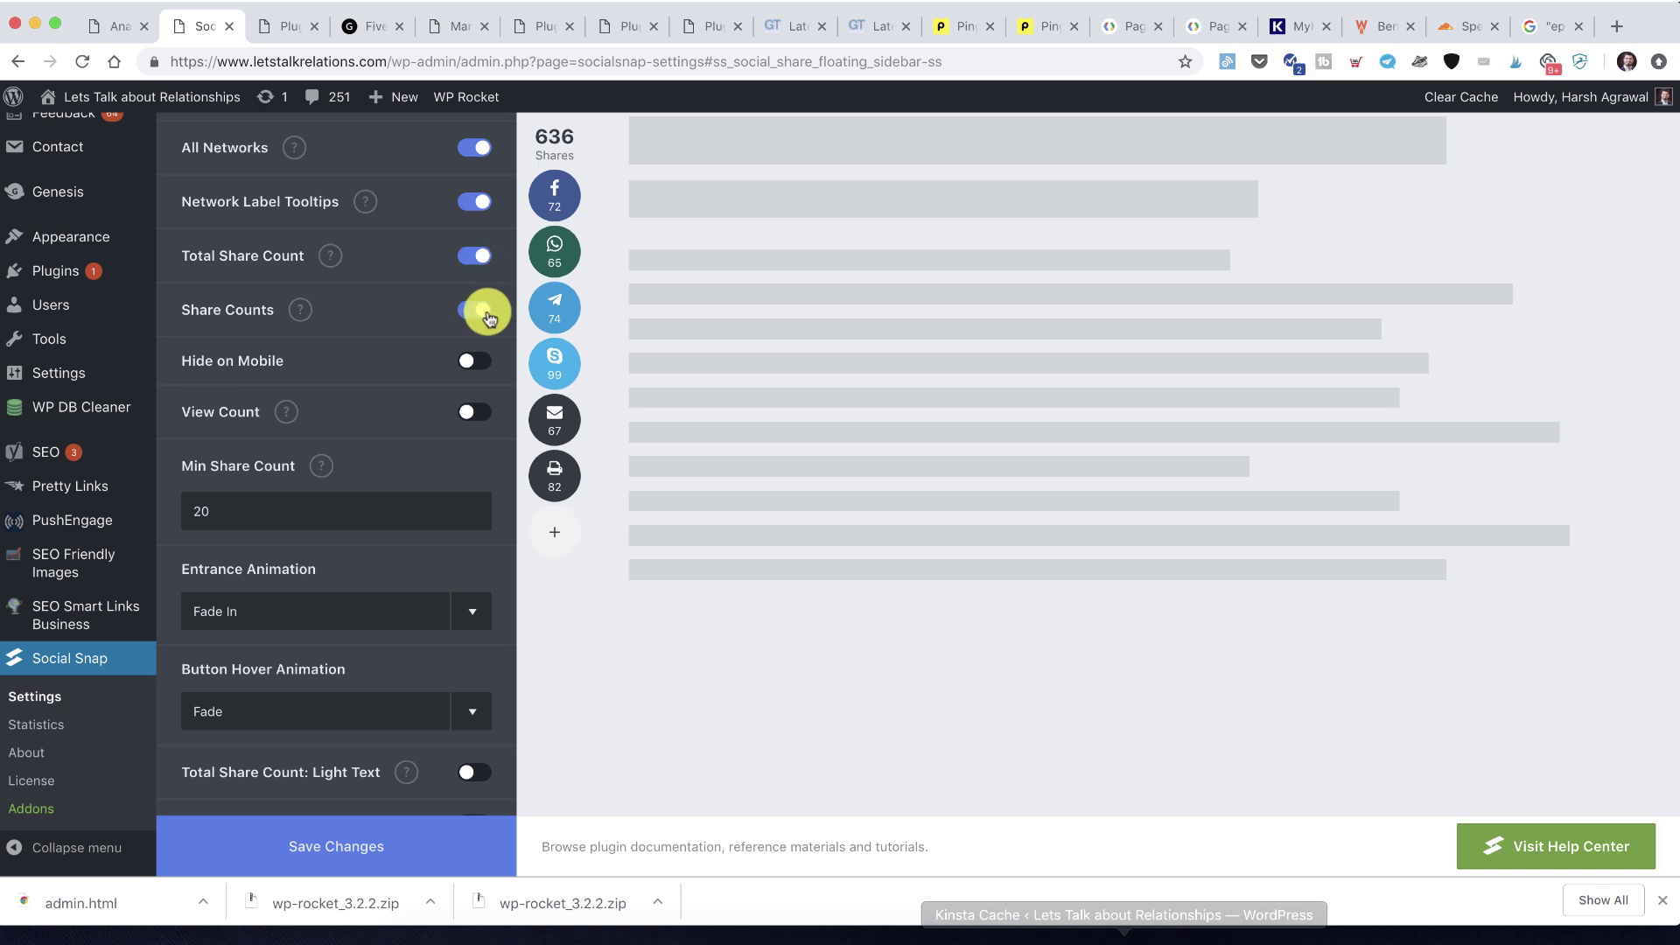
scroll(376, 645, down, 2)
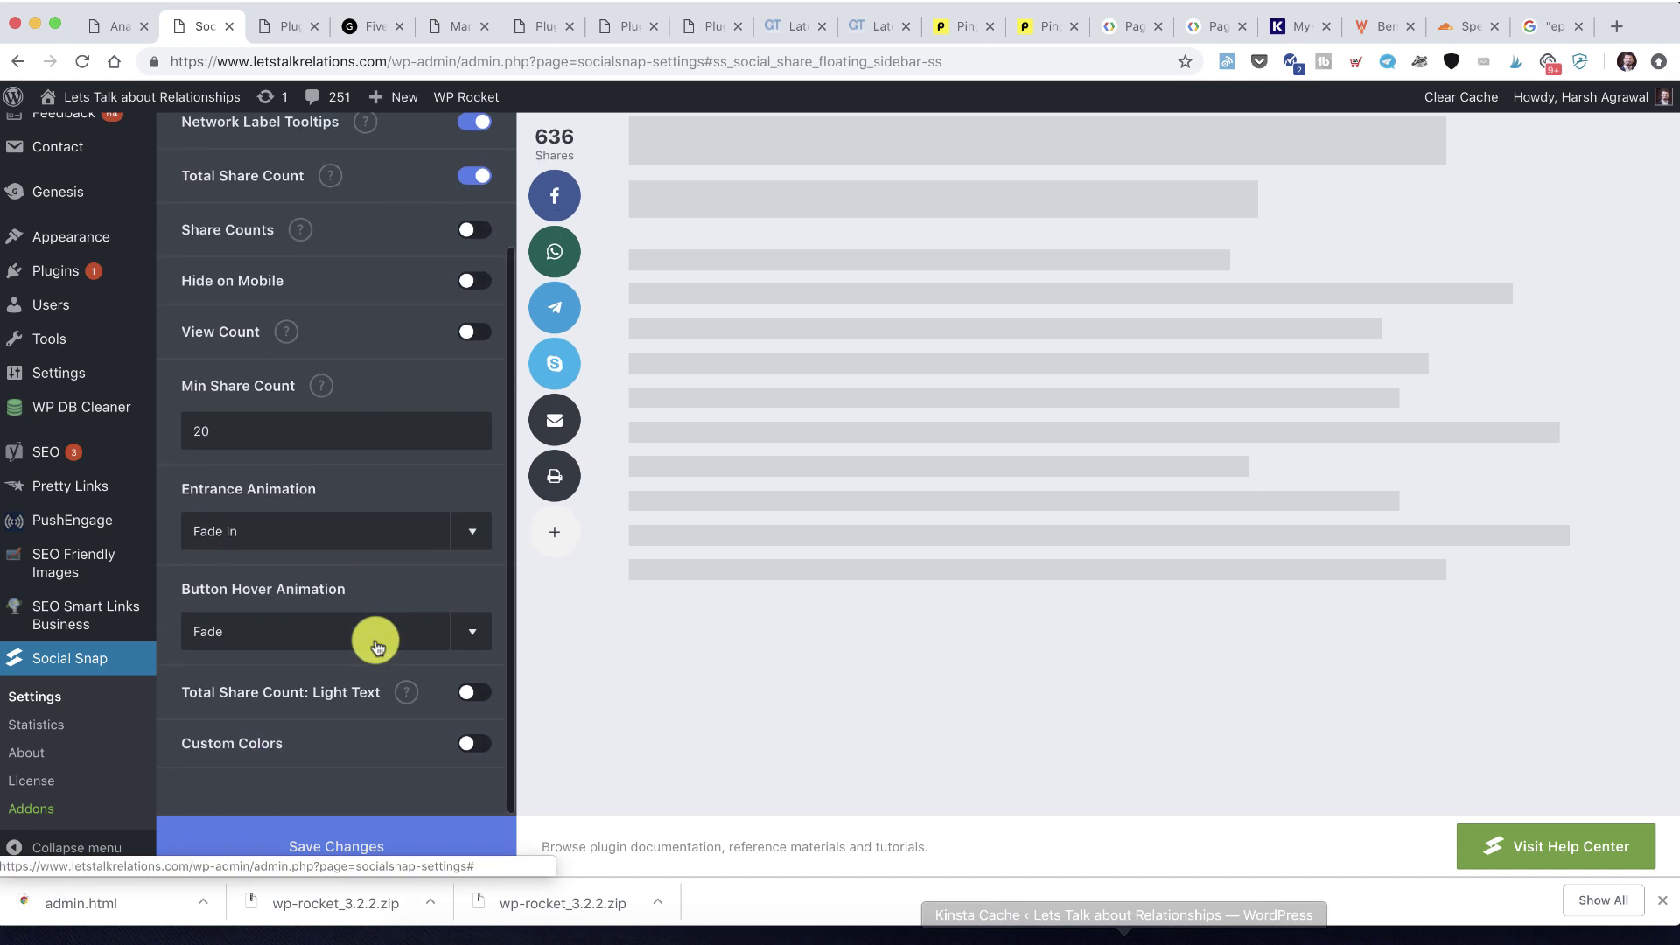
click(350, 825)
Check the On Media and Share Hub settings in Social Snap's social sharing section
scroll(195, 214, up, 15)
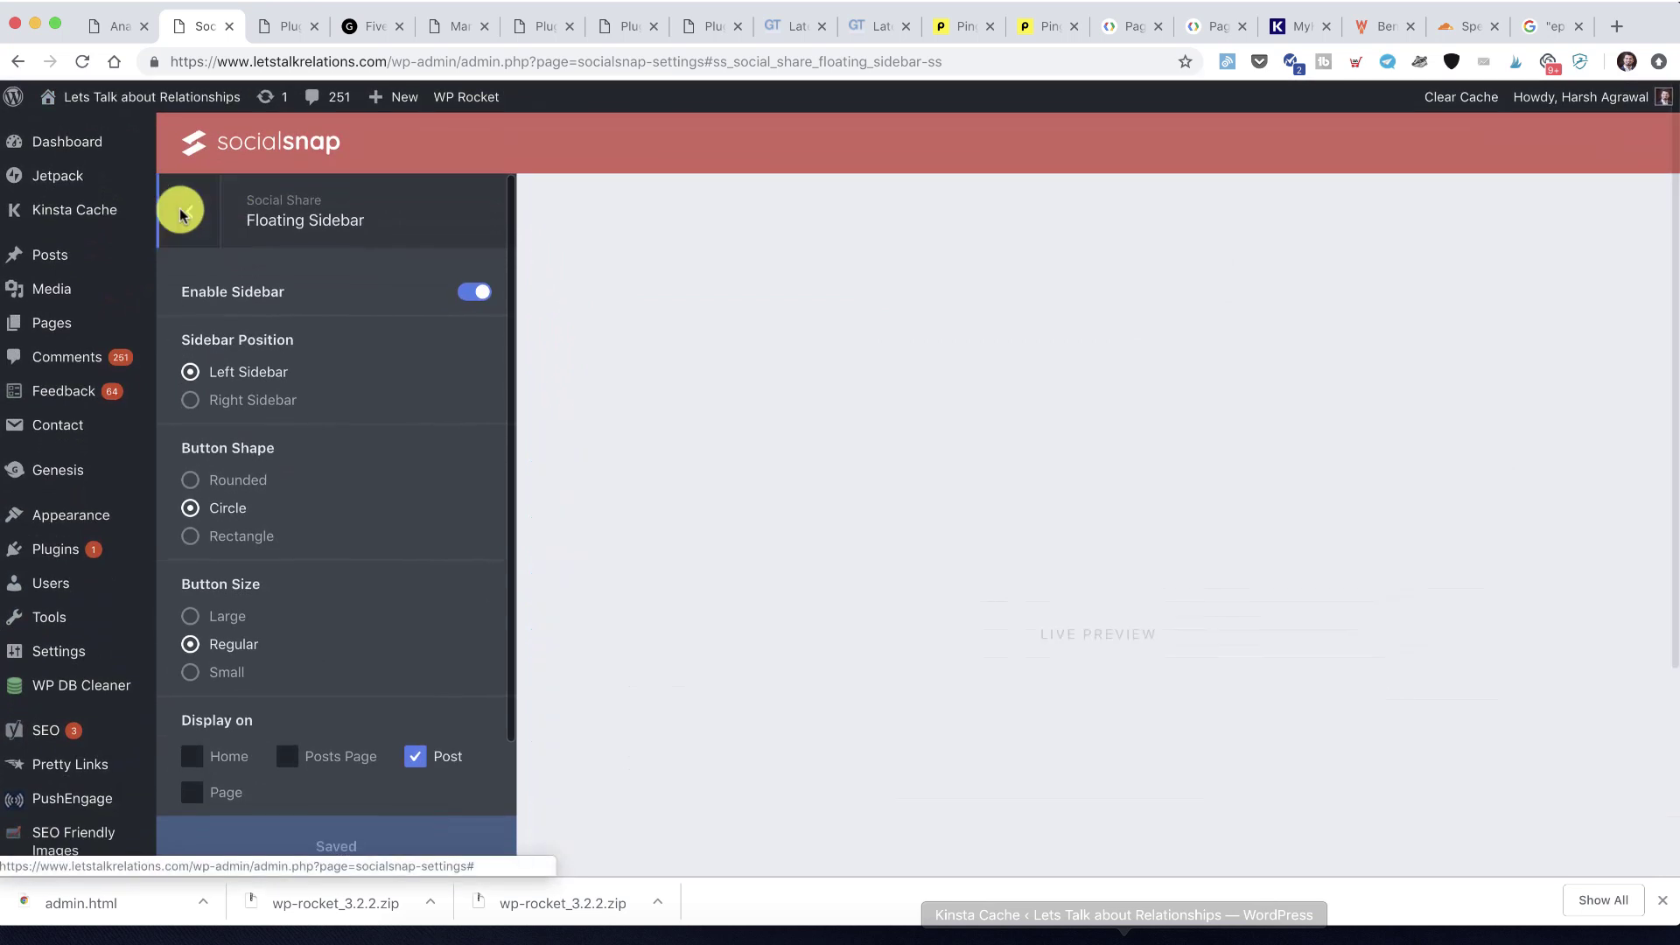
click(189, 211)
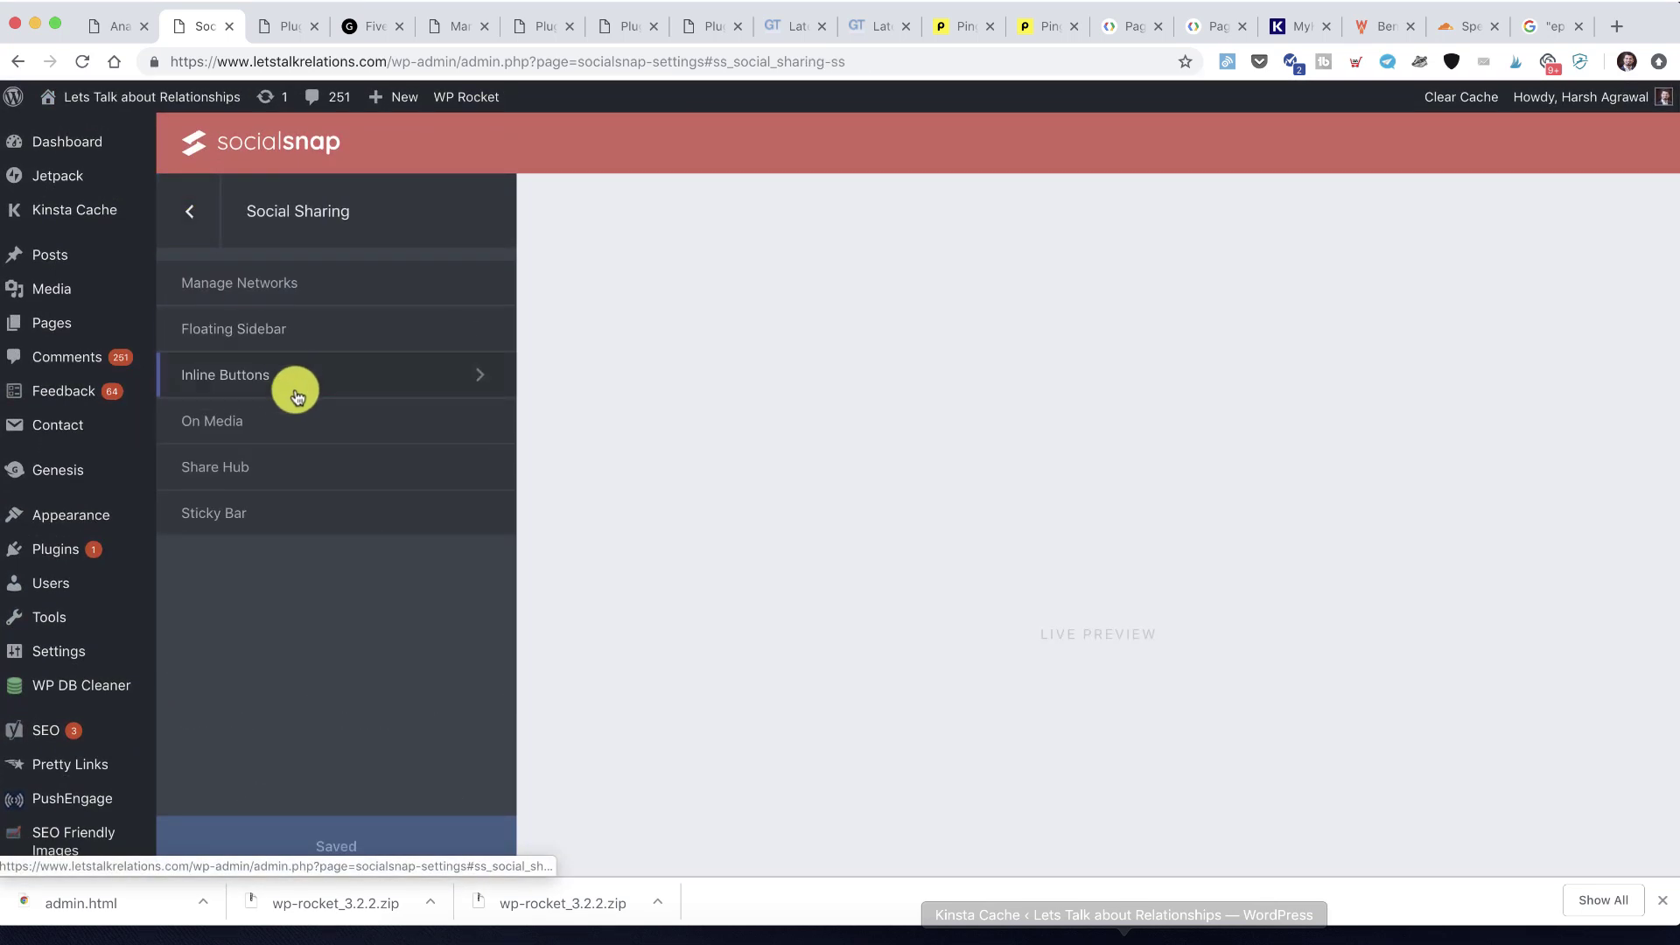
click(259, 437)
click(192, 218)
click(246, 459)
Review the active plugins in the plugin list tab, deactivate one more plugin, and dismiss the WP Rocket cache notice
click(285, 26)
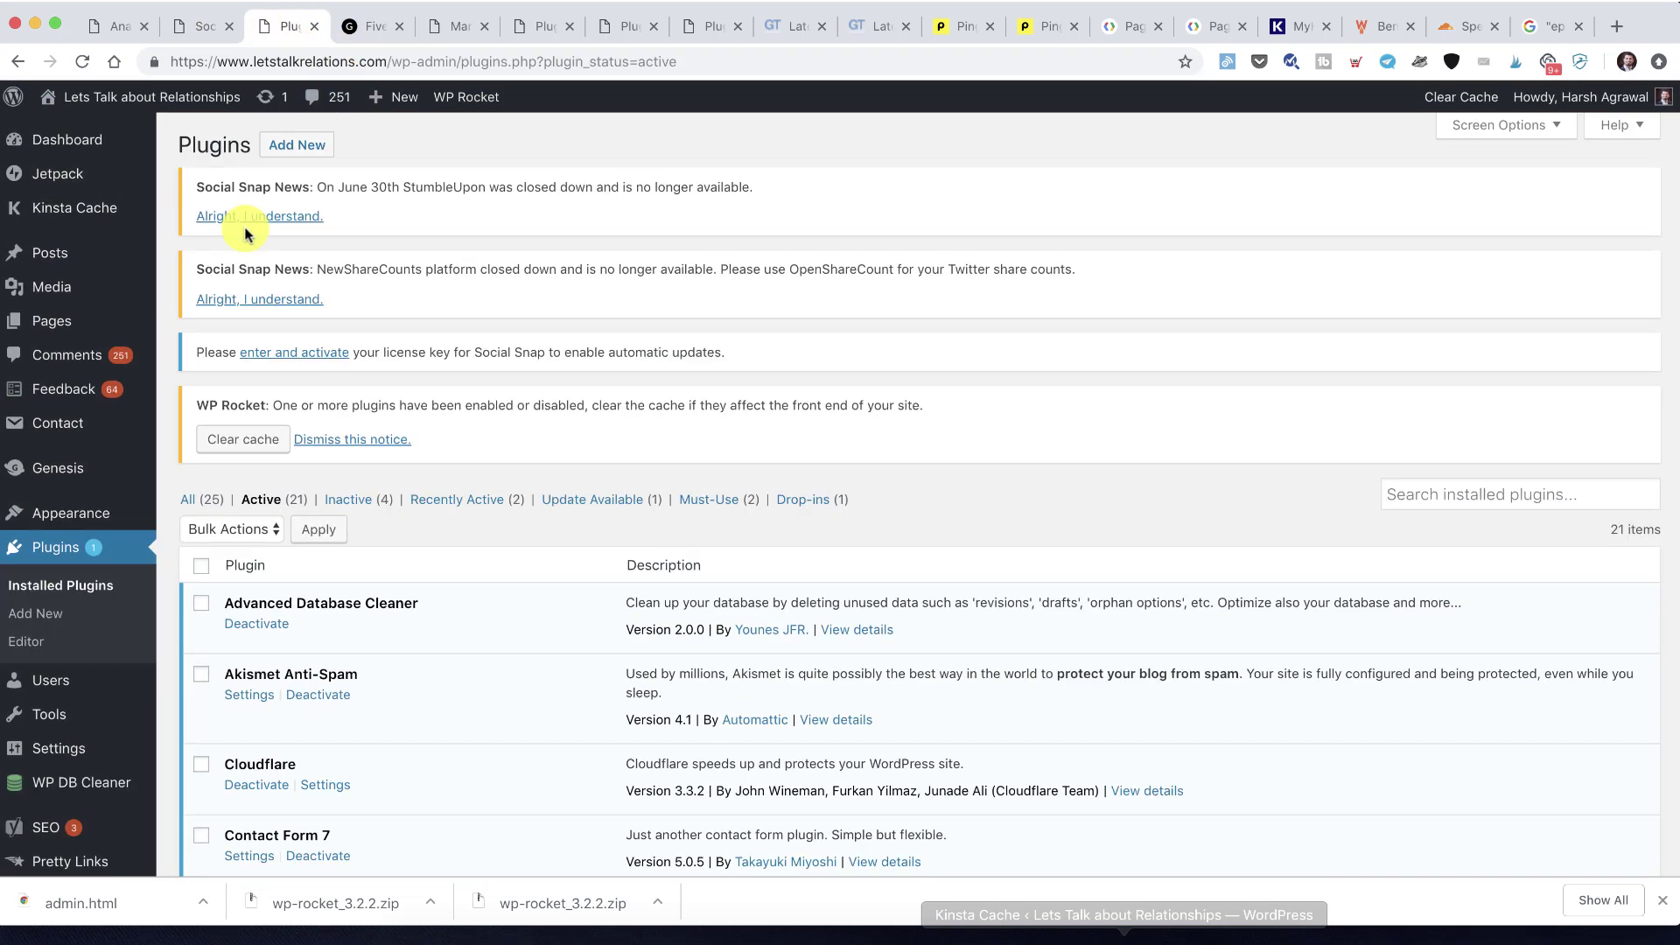
scroll(250, 229, down, 15)
scroll(272, 390, up, 10)
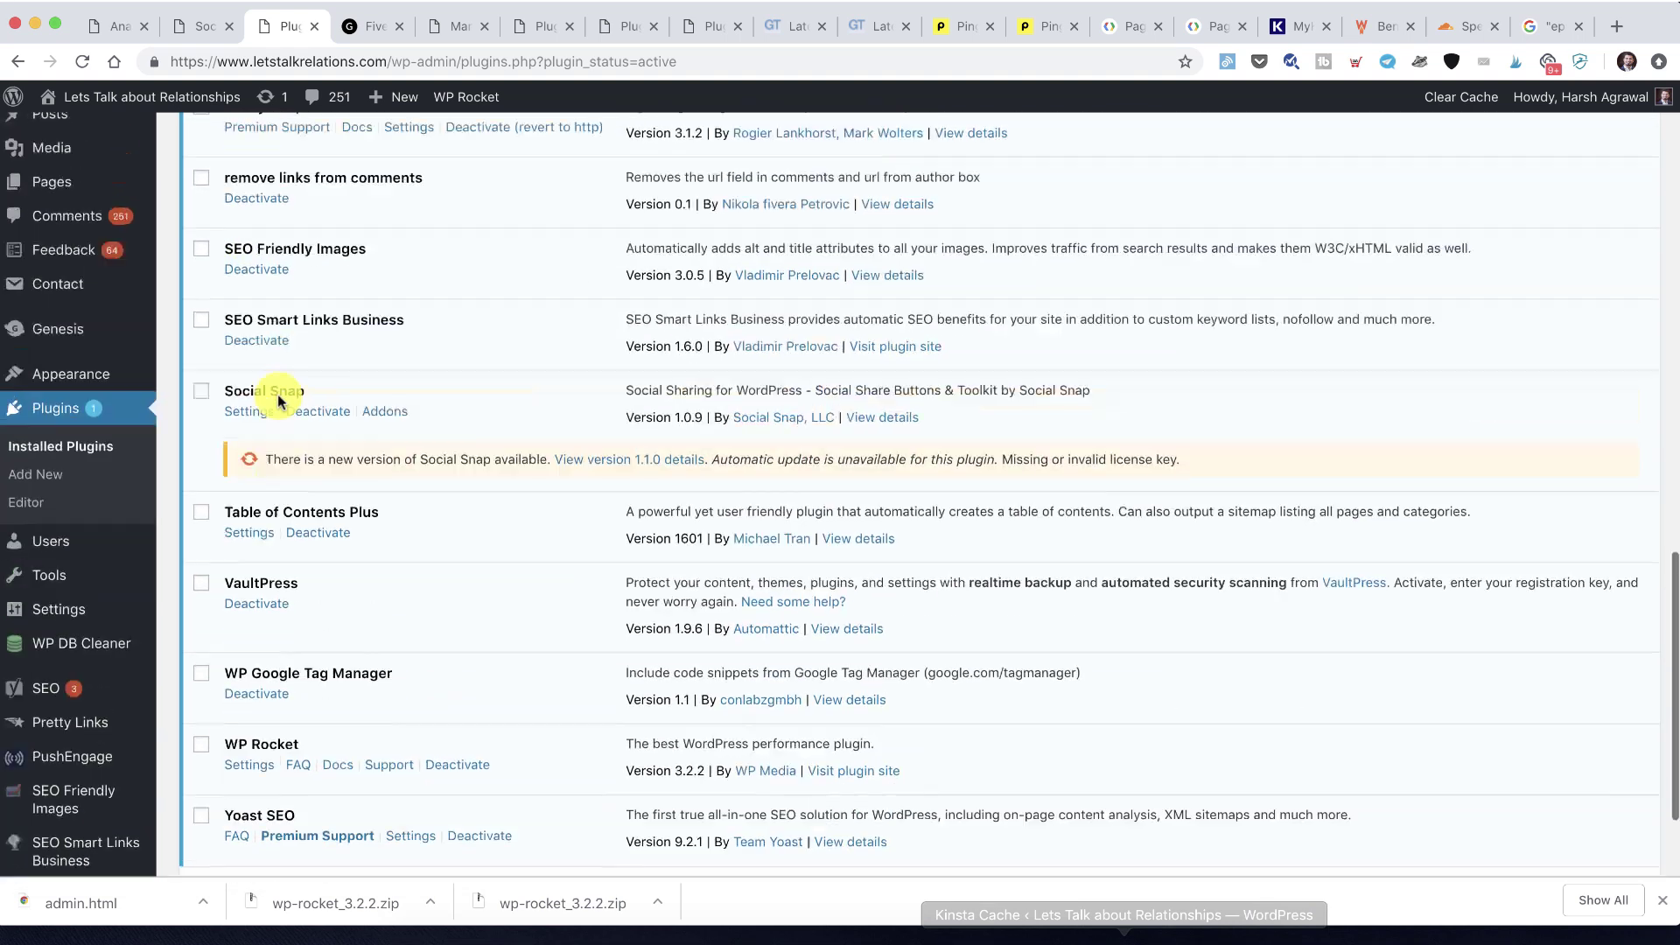
click(270, 390)
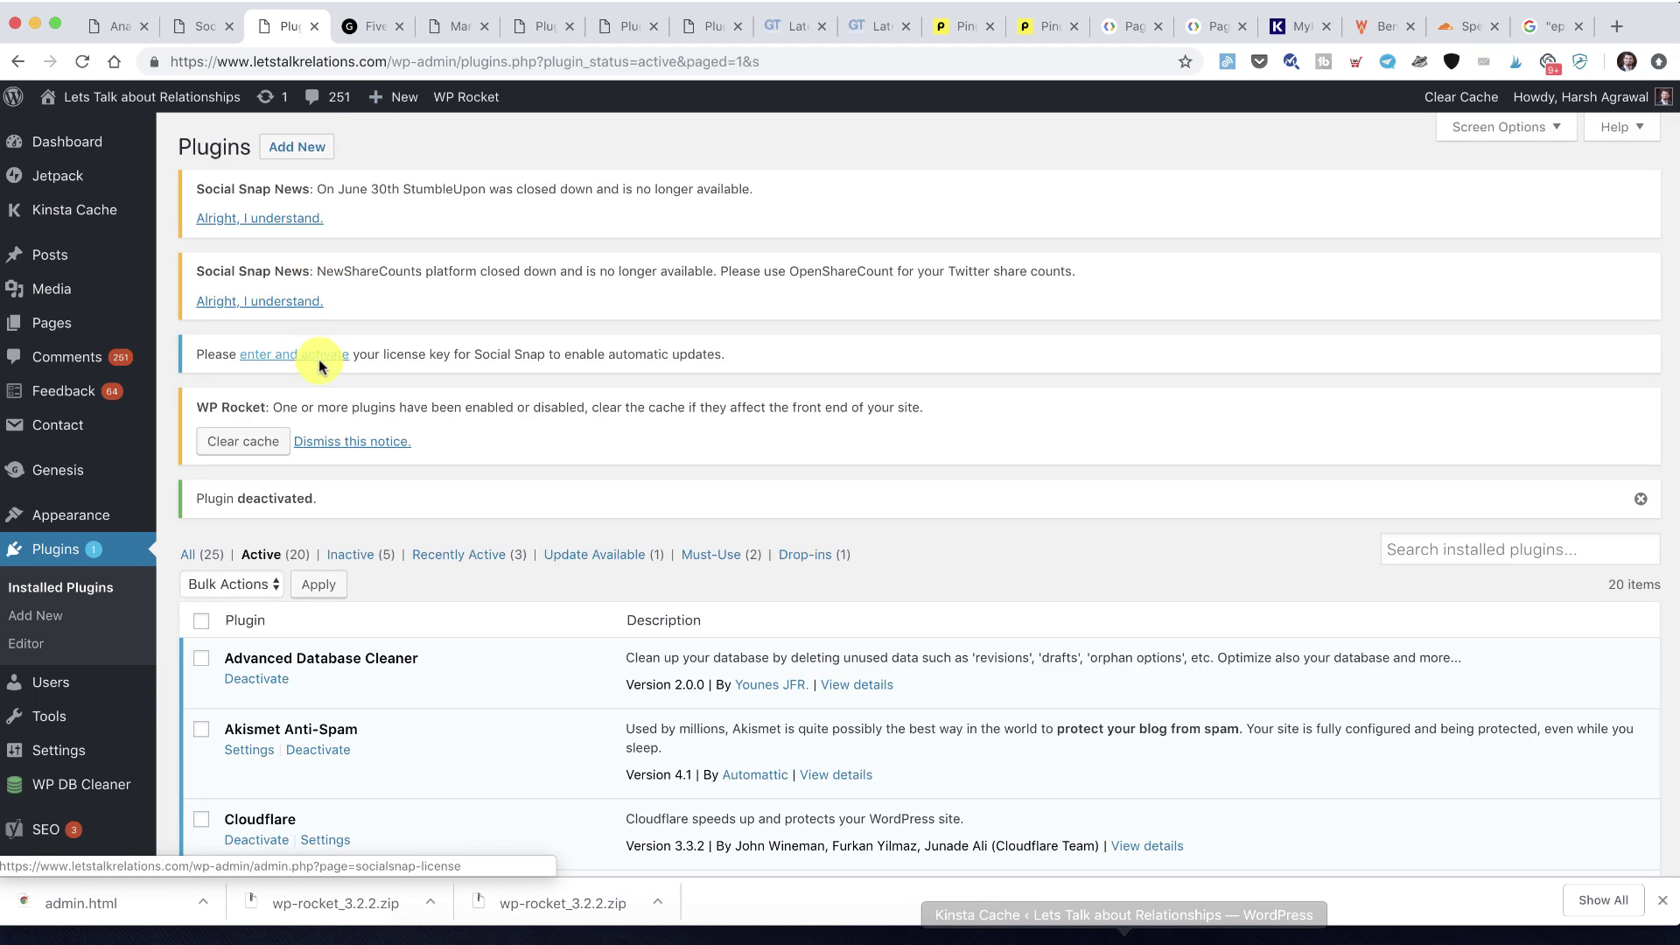
click(351, 441)
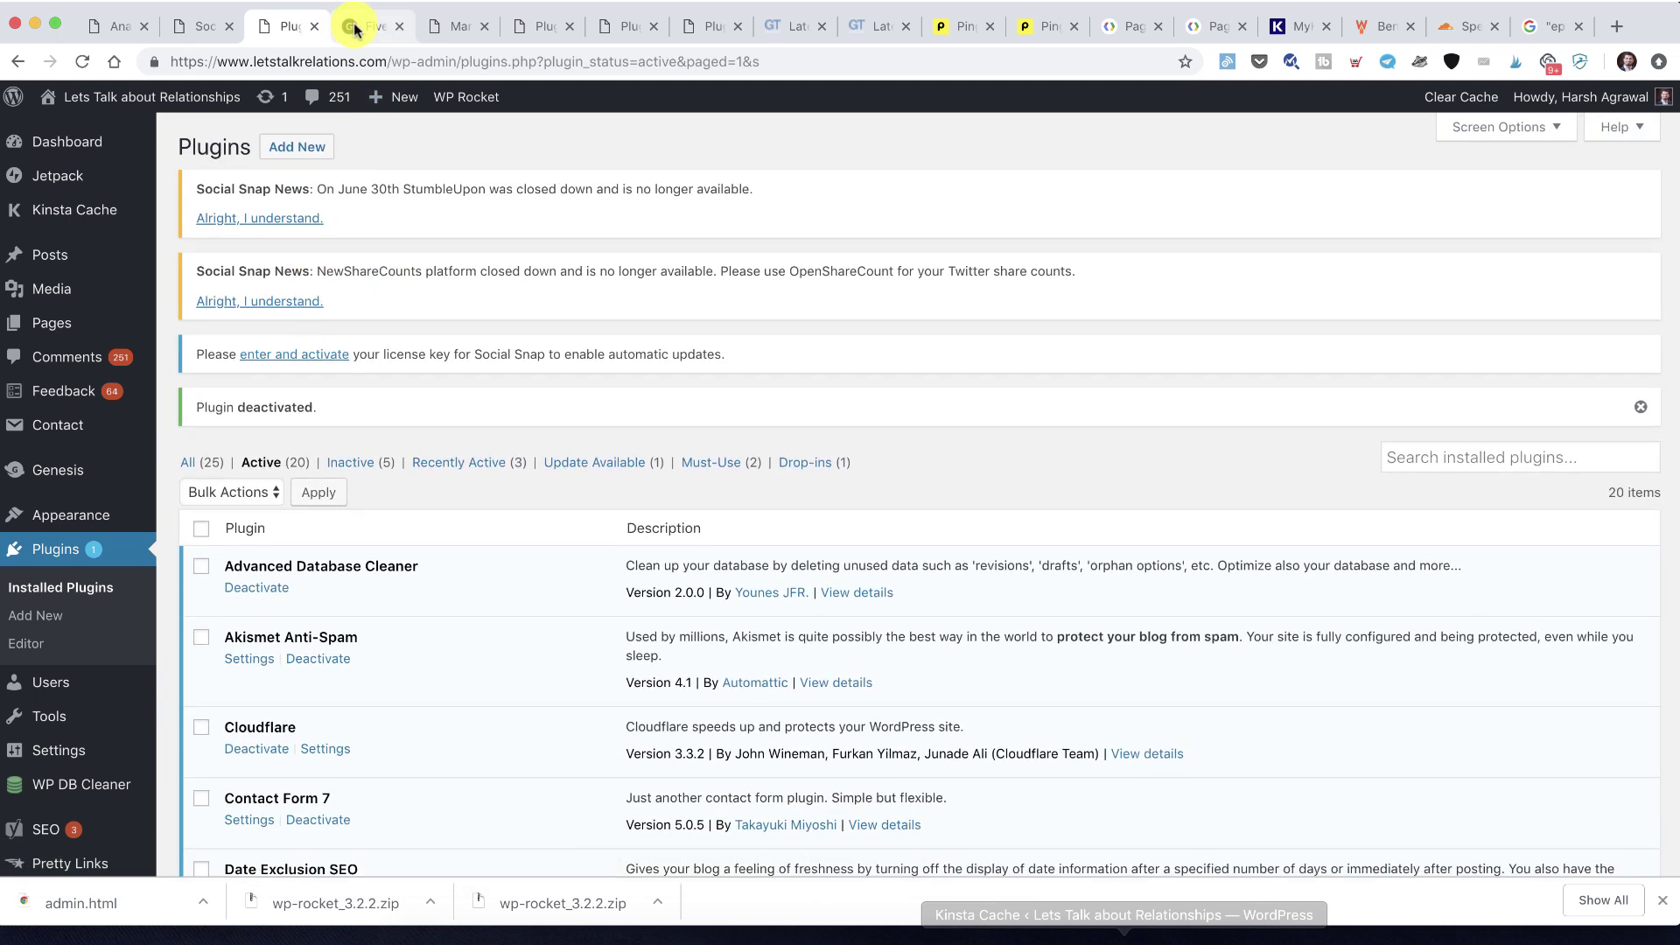
Look over the published post's share buttons and the Kinsta site tools, and clear the WP Rocket cache from the WordPress admin
click(354, 30)
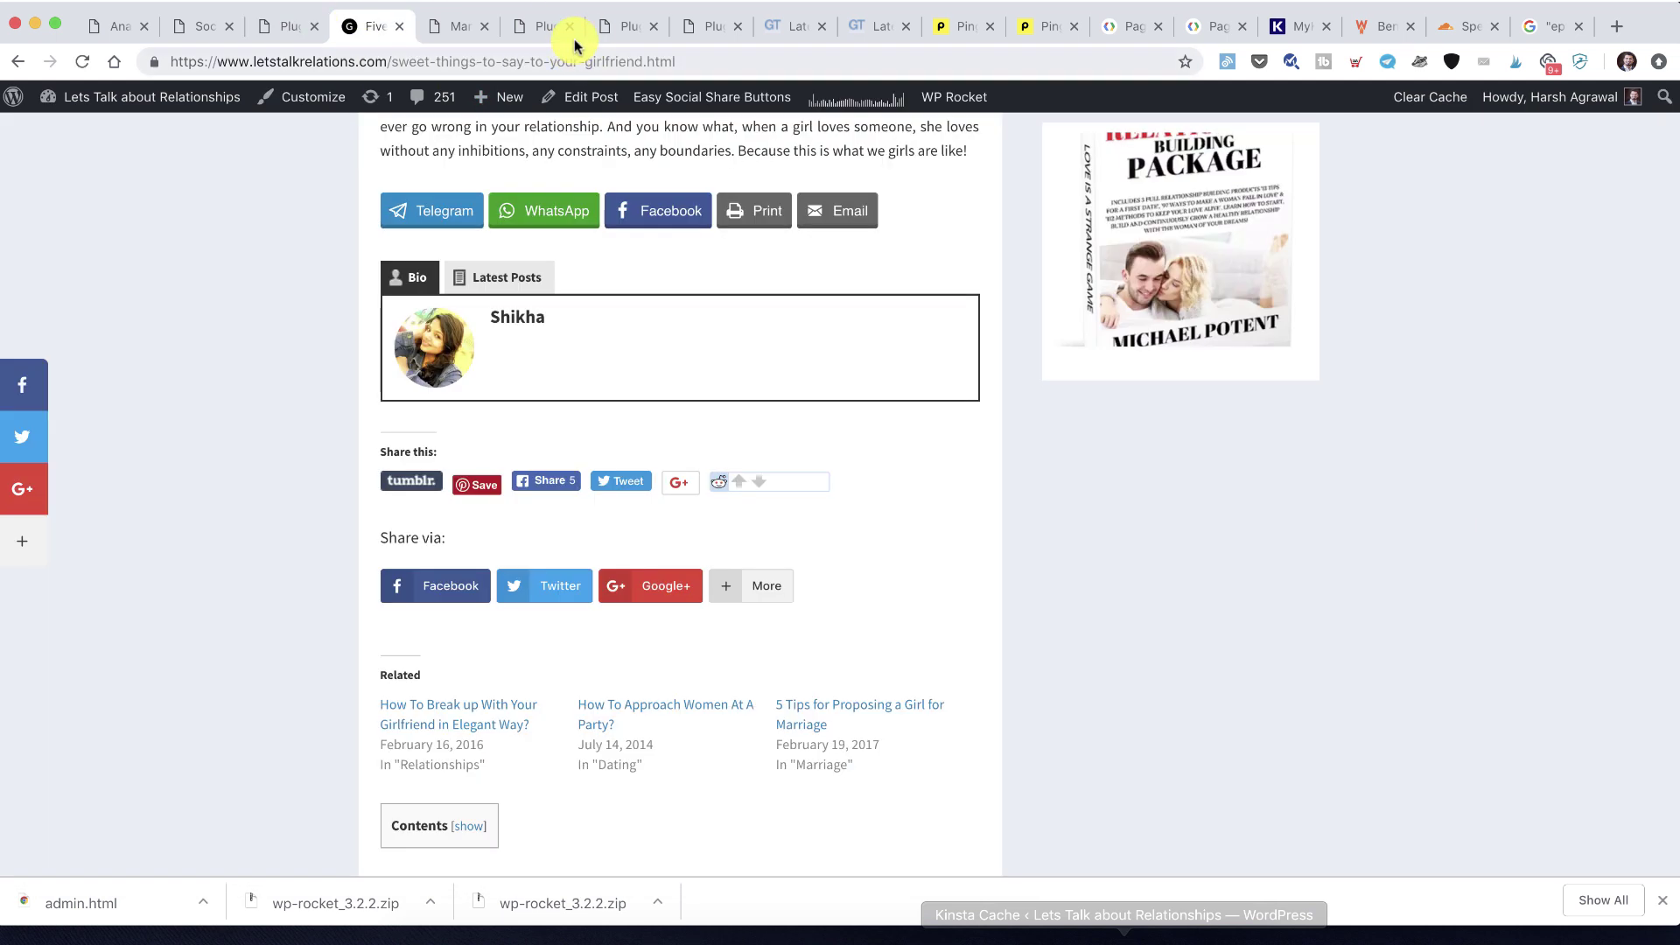
click(1302, 30)
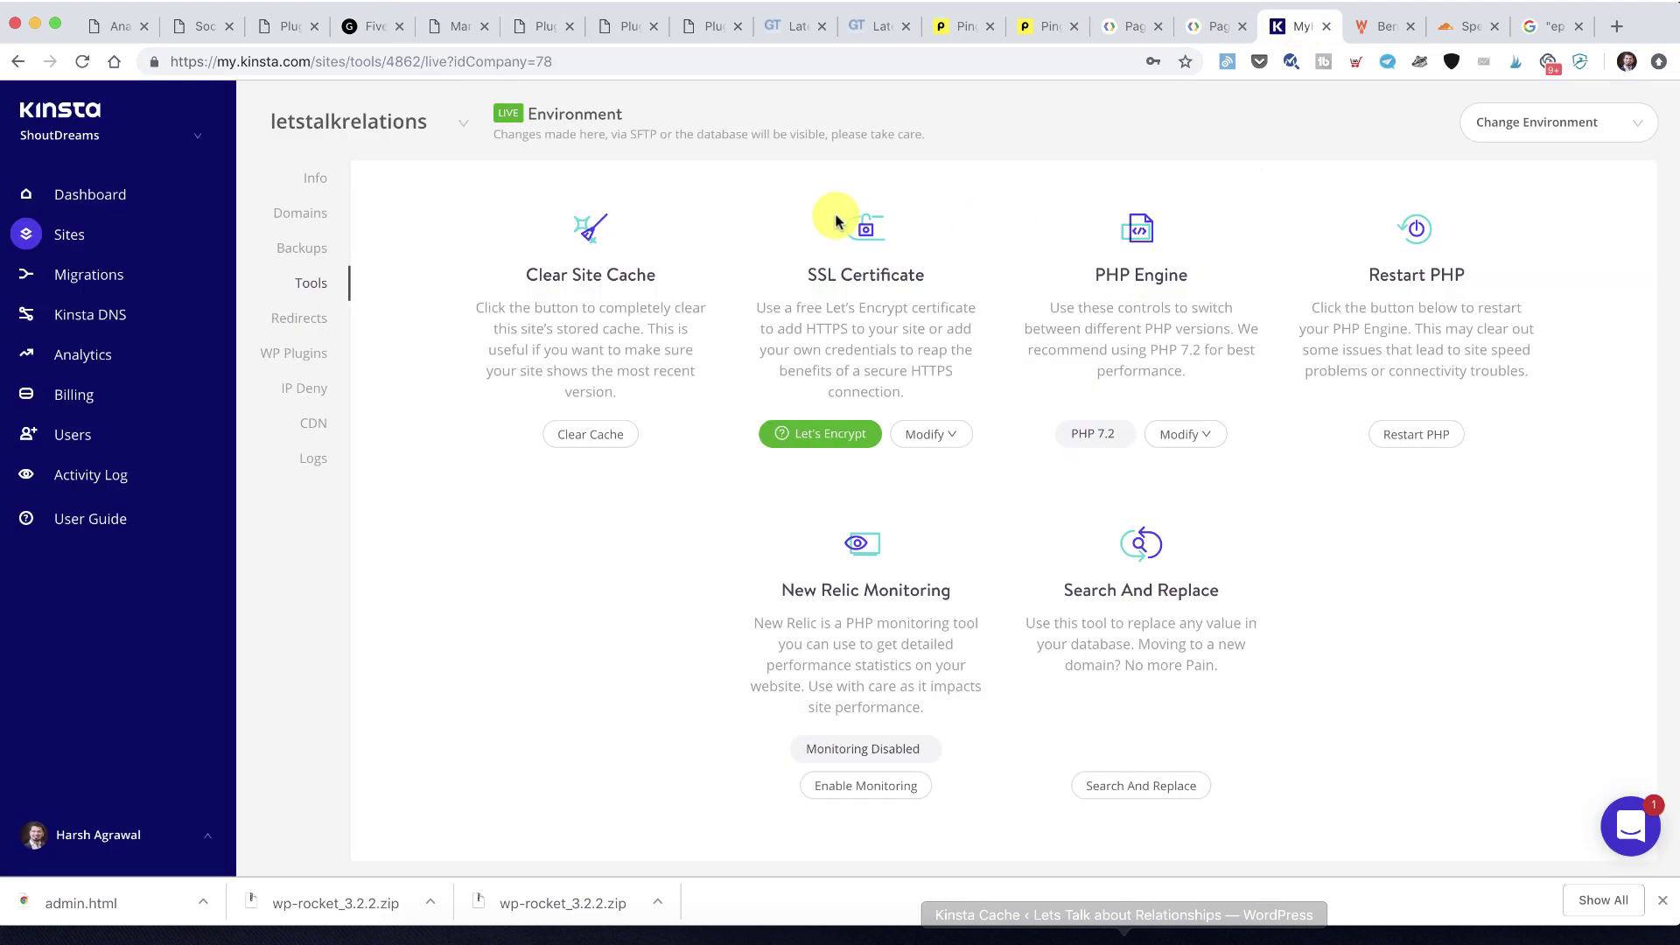
click(105, 29)
scroll(535, 453, up, 10)
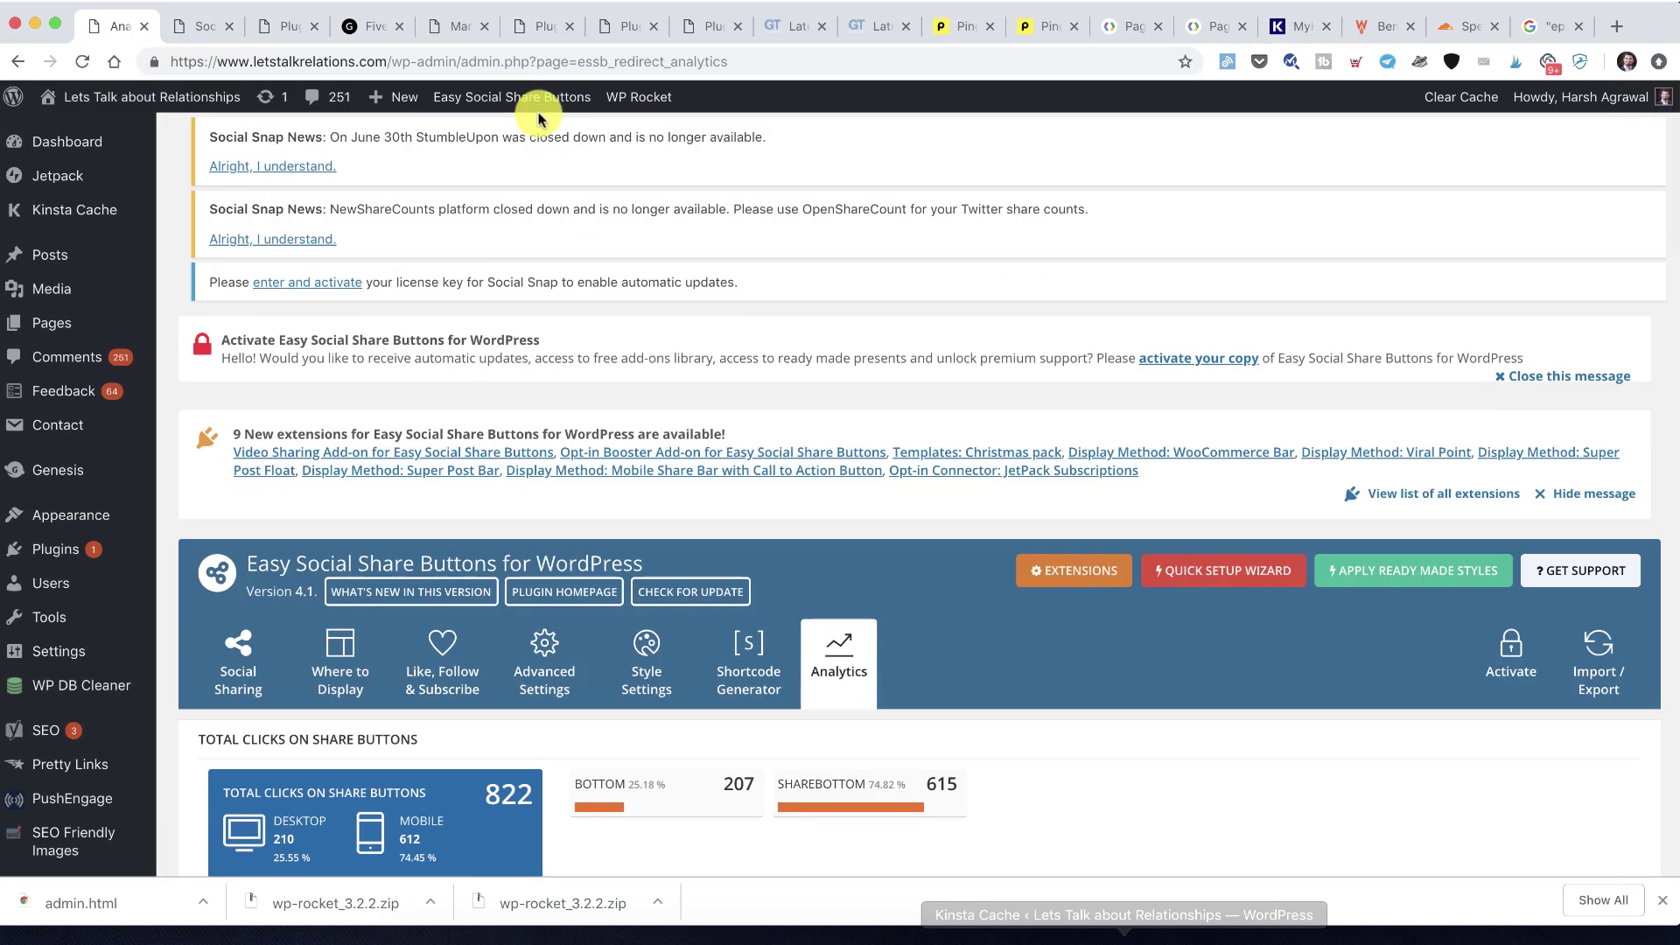
mouse_move(643, 88)
click(643, 158)
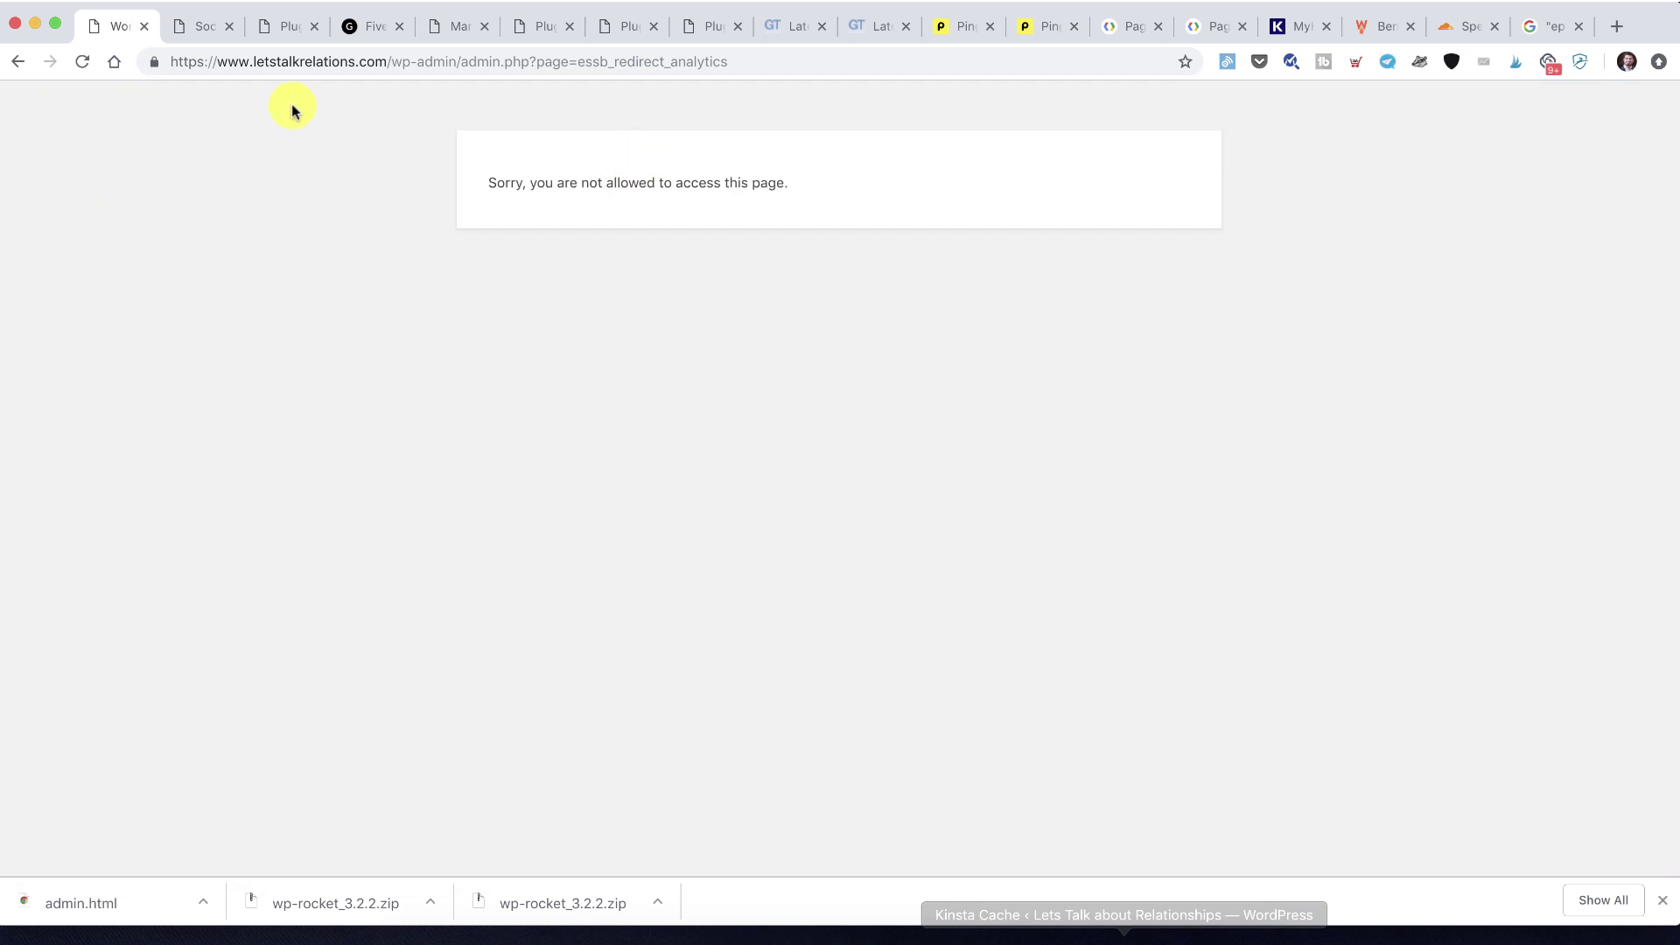
click(309, 61)
text(')
key(Return)
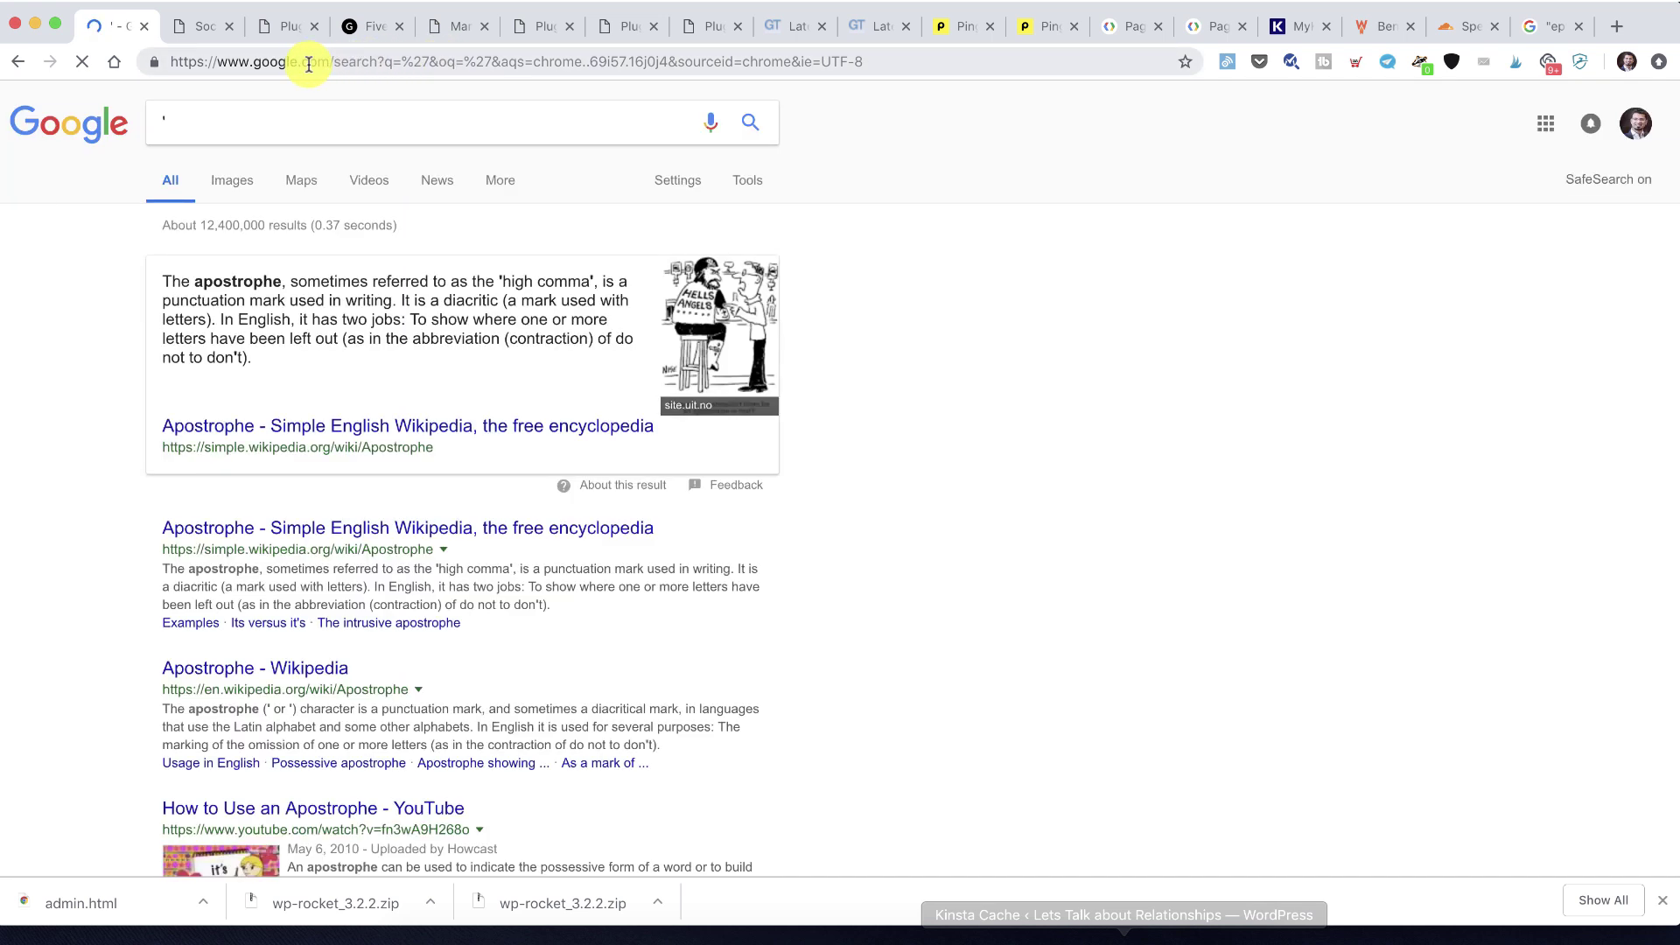
Start WP Rocket's cache preload from the WordPress dashboard and open the WP Rocket settings
click(185, 25)
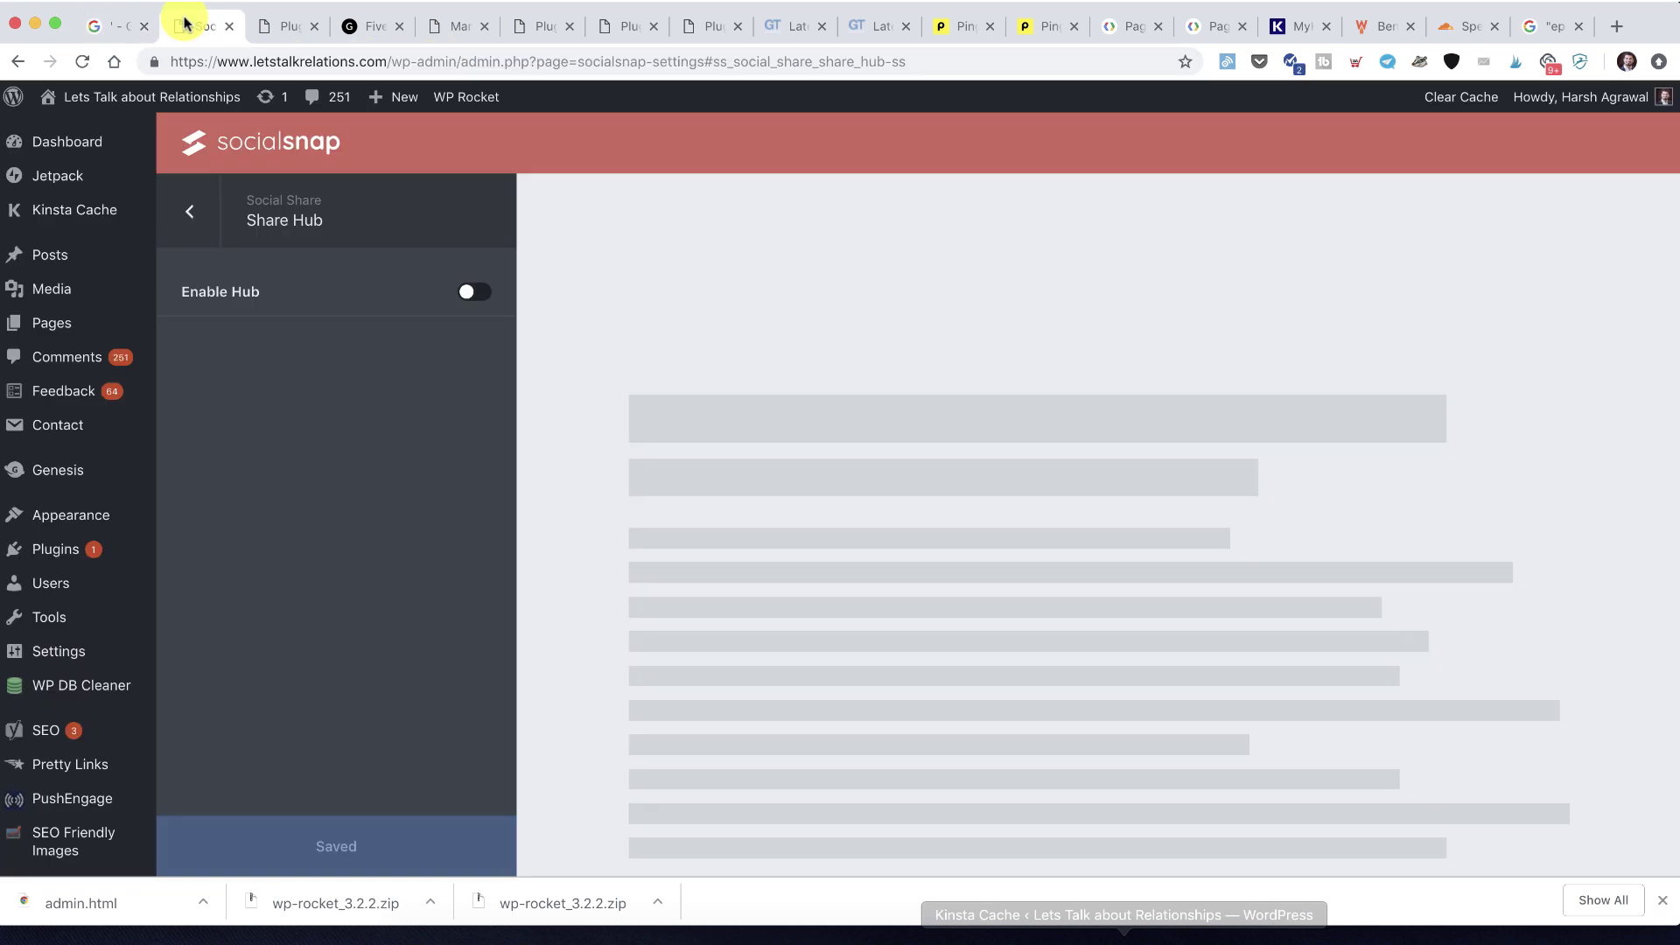
click(186, 137)
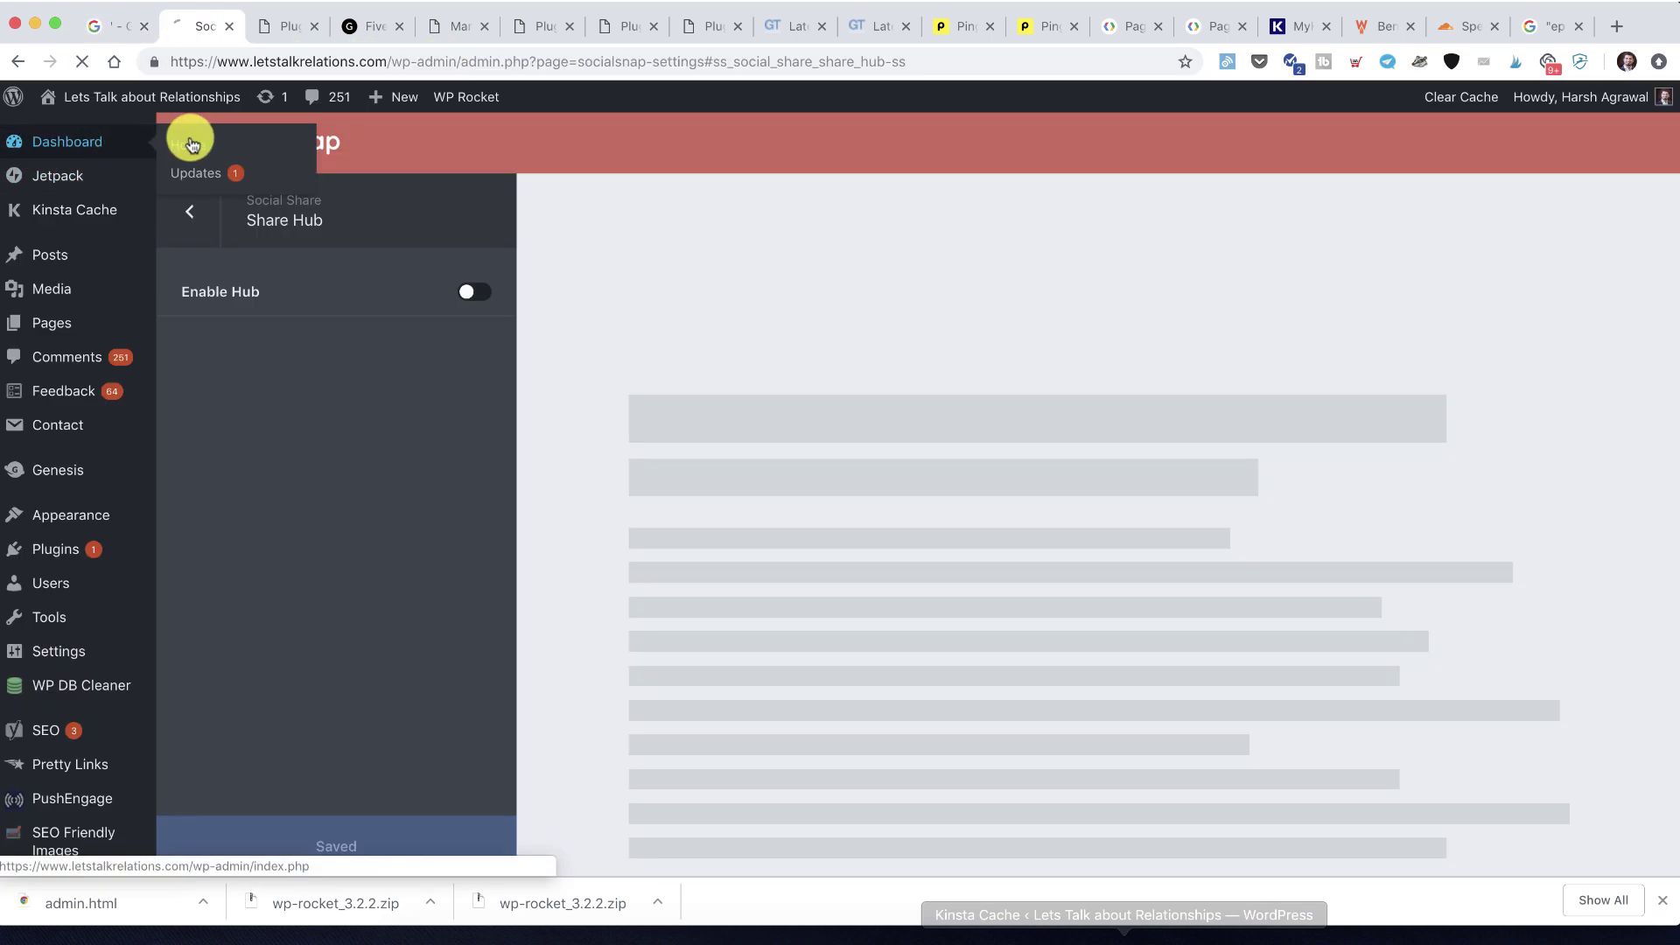
mouse_move(451, 91)
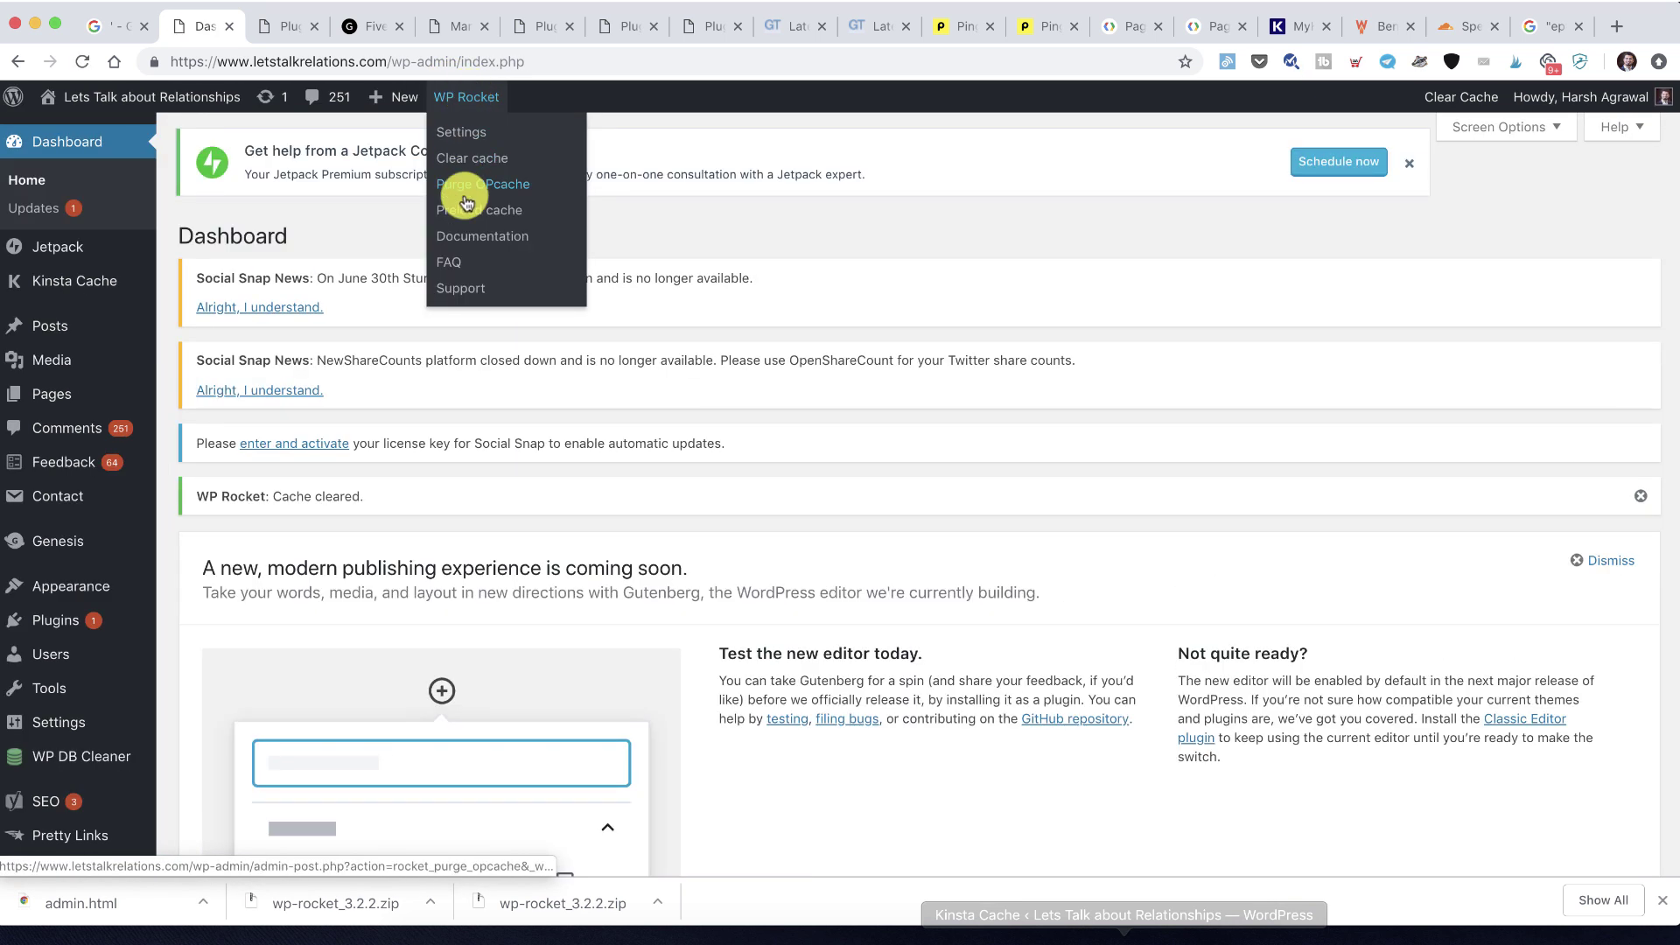
click(466, 210)
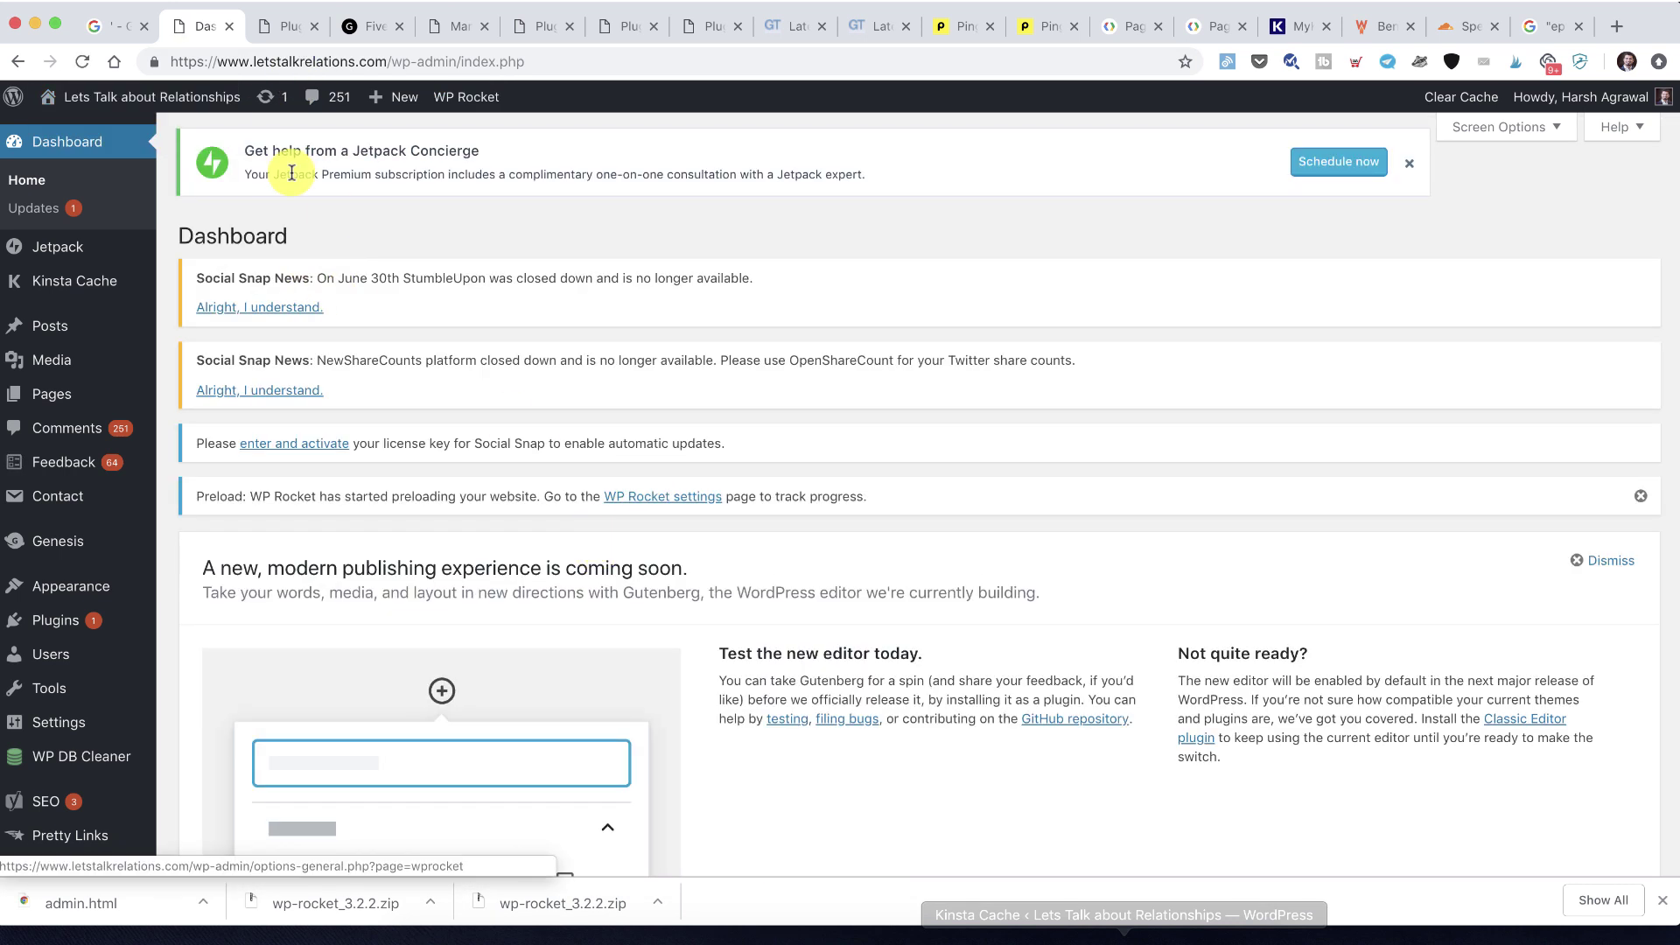
click(660, 496)
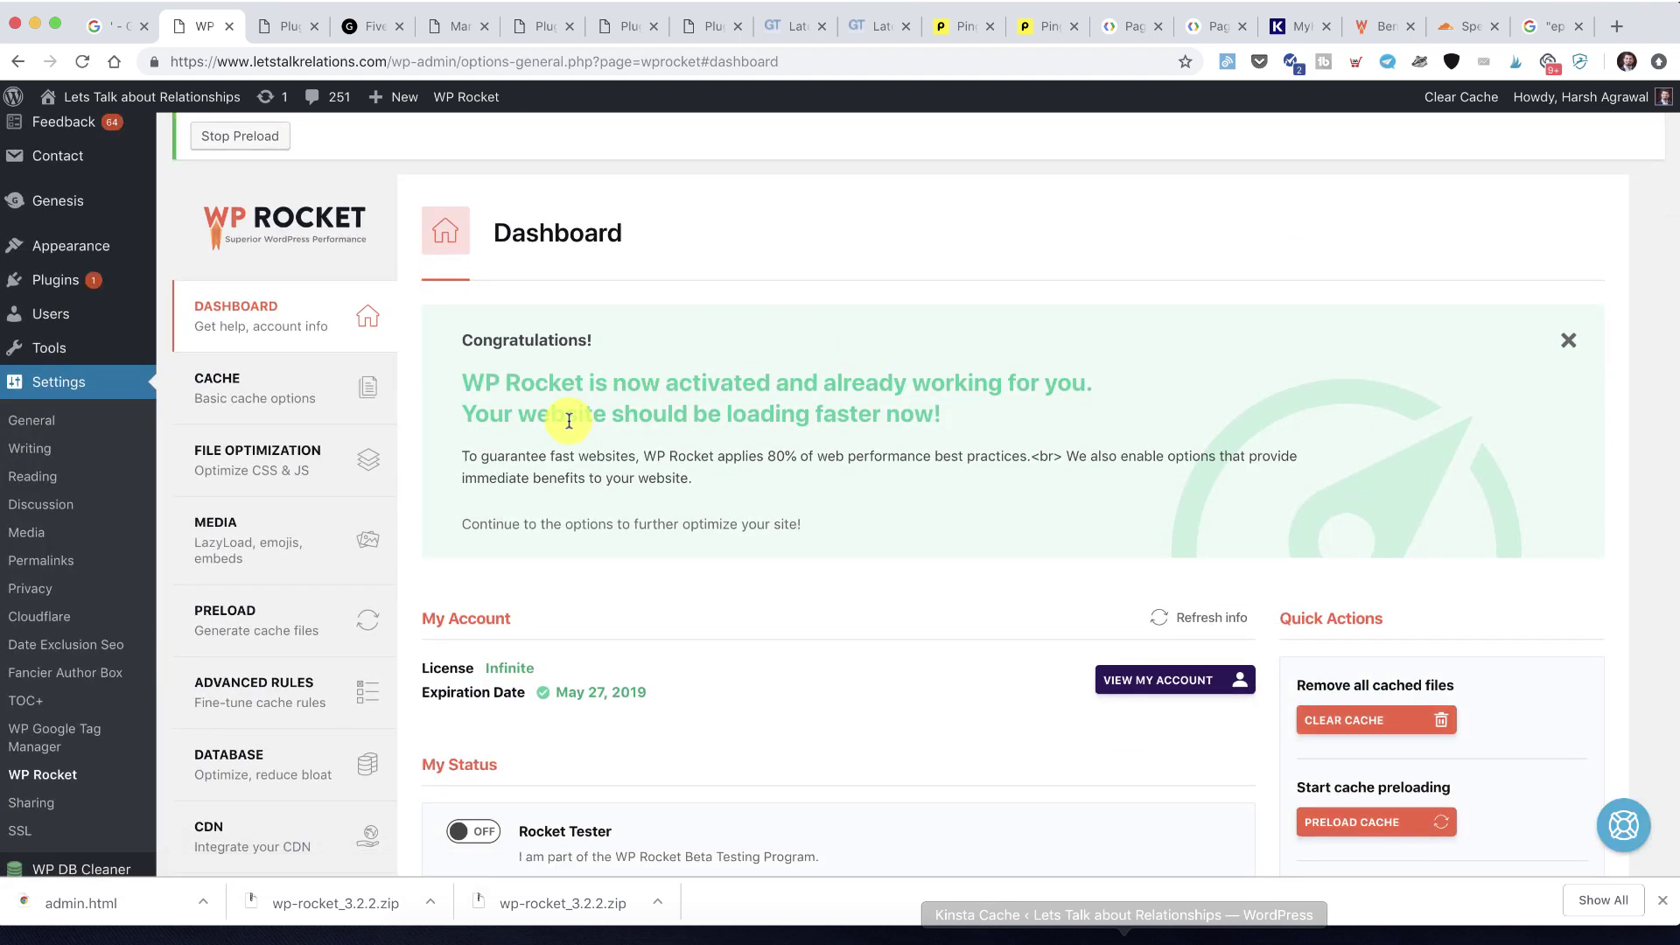
Start cache preloading from WP Rocket's quick actions and check the preload progress on its dashboard
scroll(546, 457, down, 5)
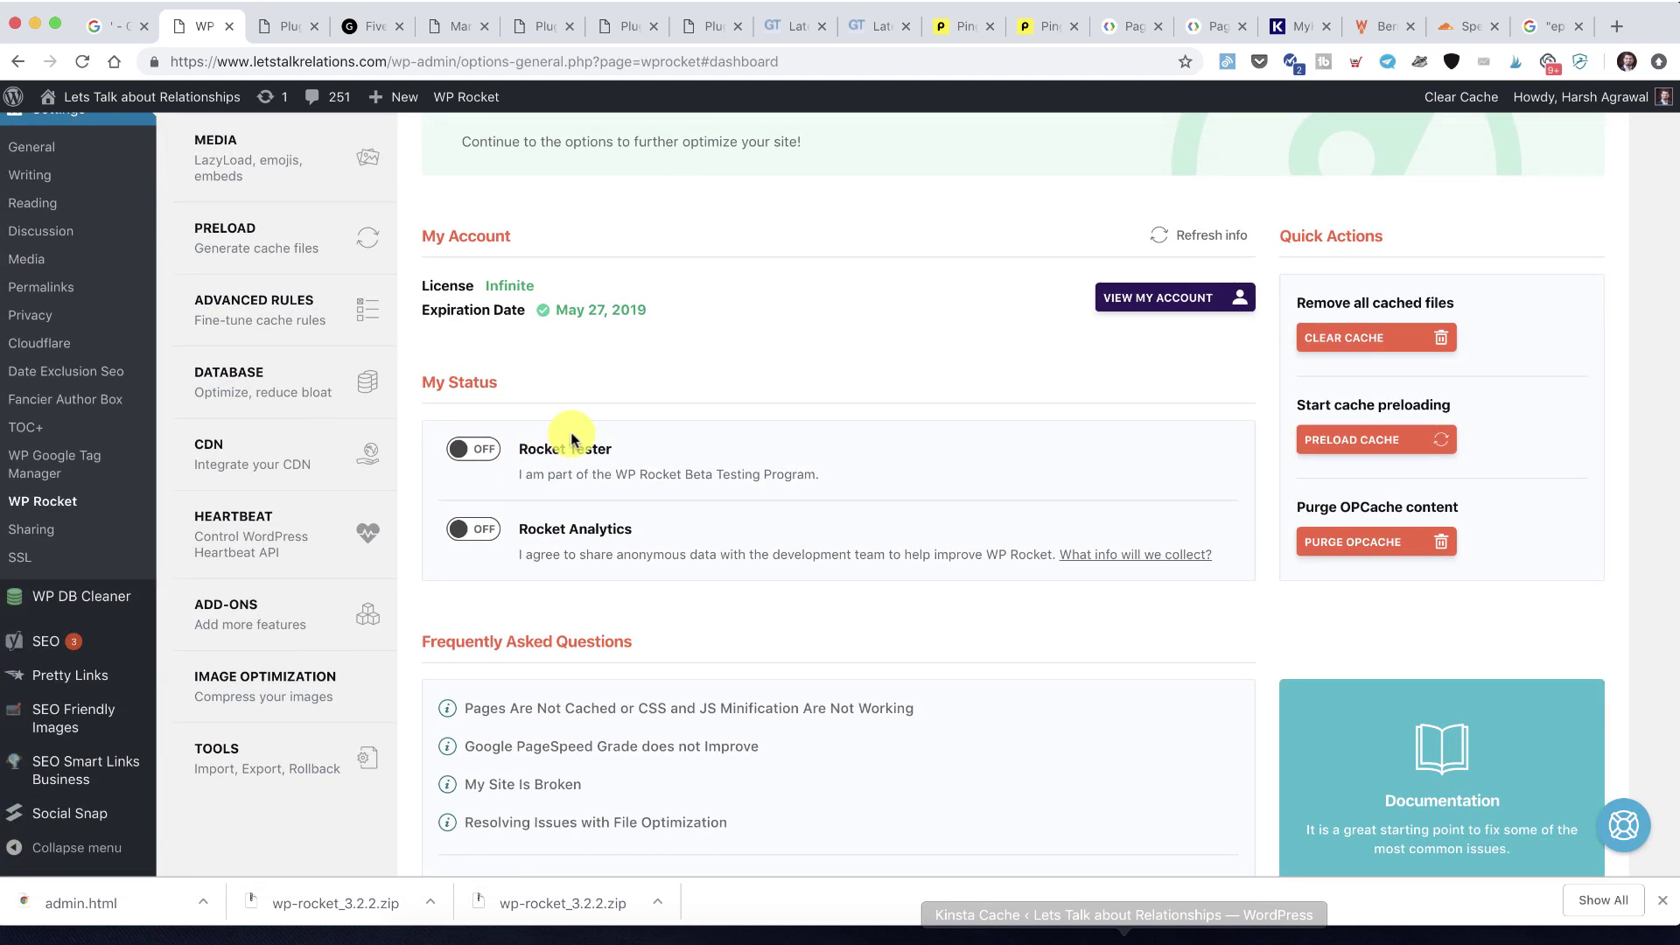
click(1449, 448)
scroll(1134, 467, down, 2)
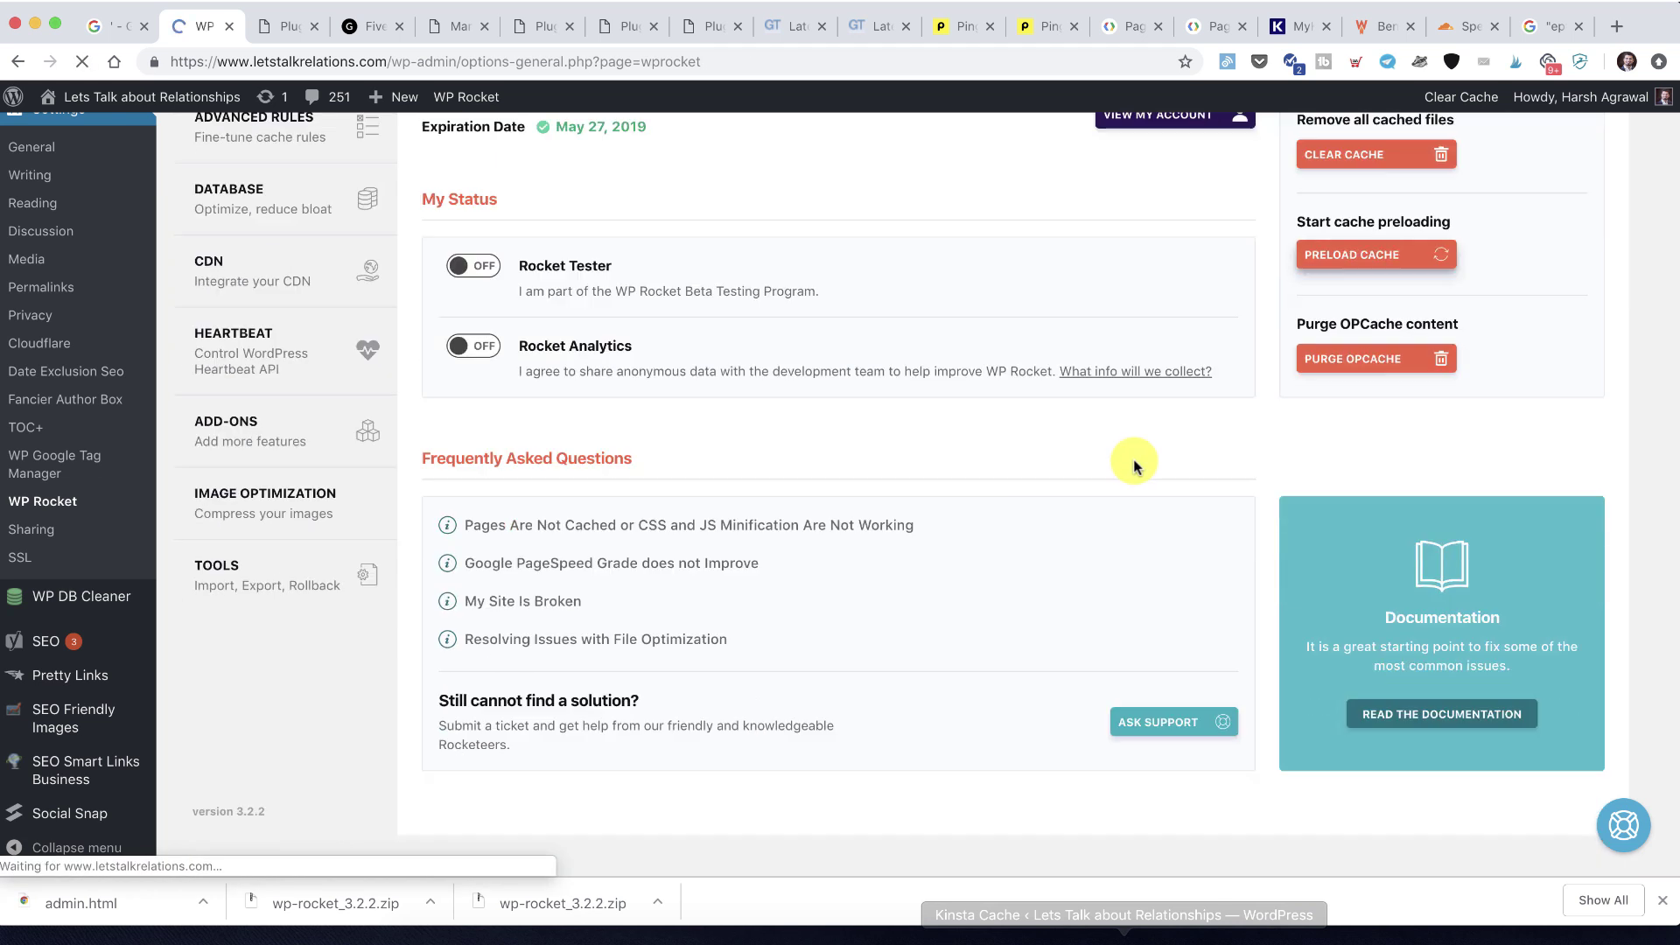
scroll(1134, 467, up, 10)
scroll(1133, 467, down, 5)
scroll(1134, 467, down, 5)
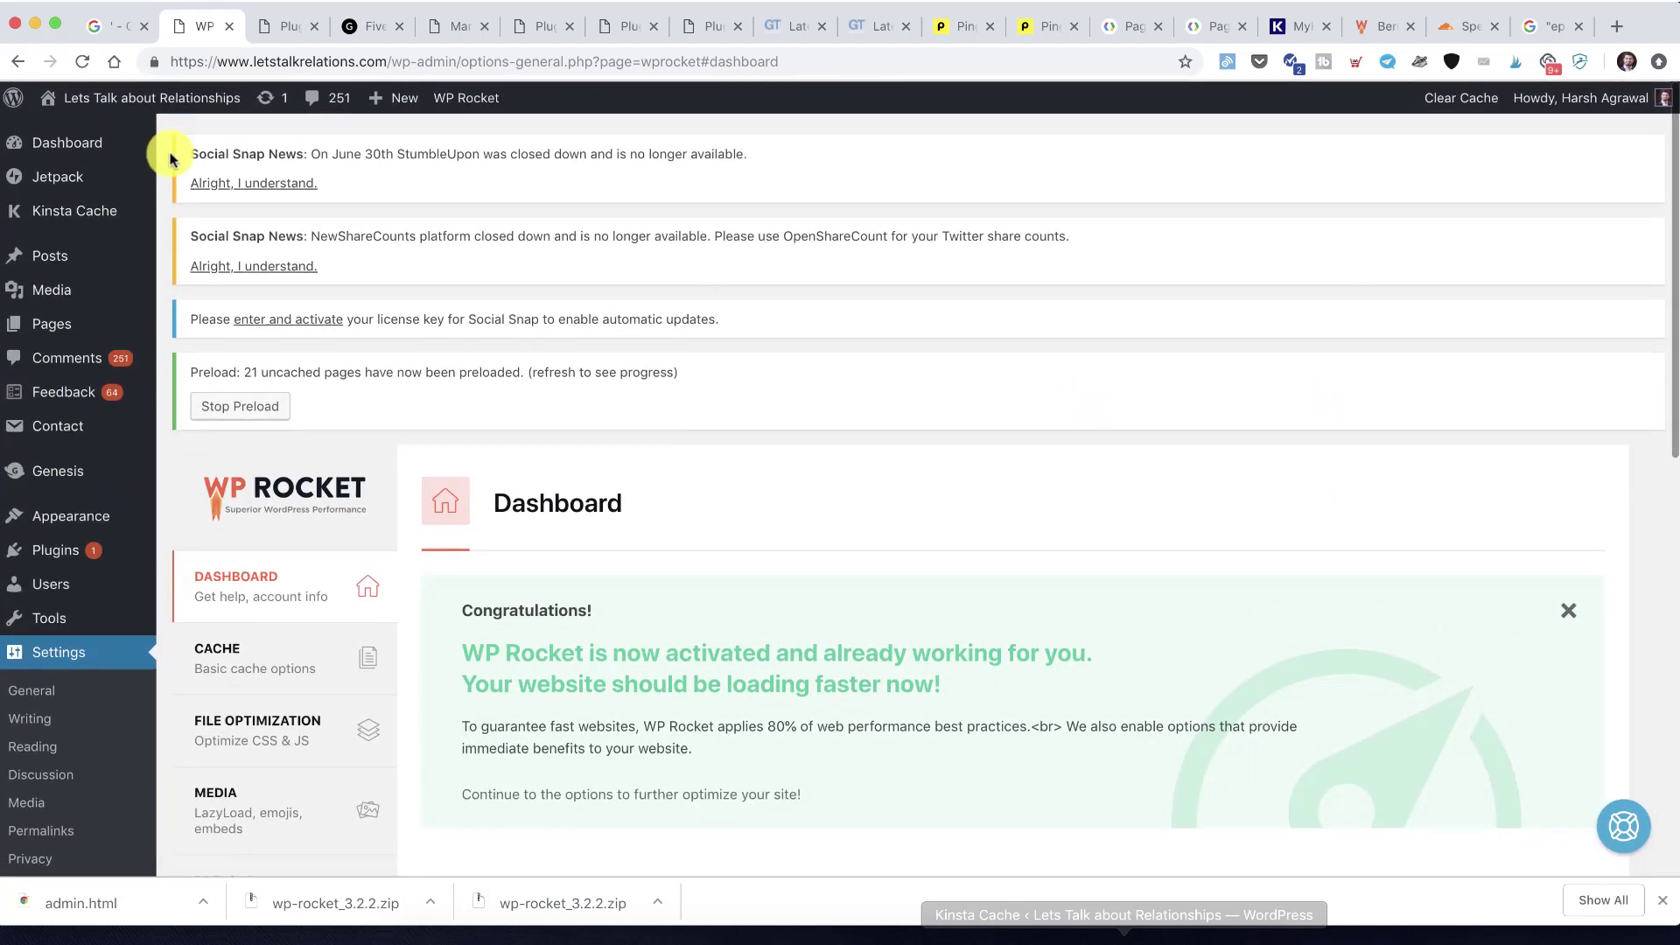
Install Imagify from WP Rocket's image optimization section and go to the WordPress dashboard home
scroll(290, 390, down, 5)
click(266, 799)
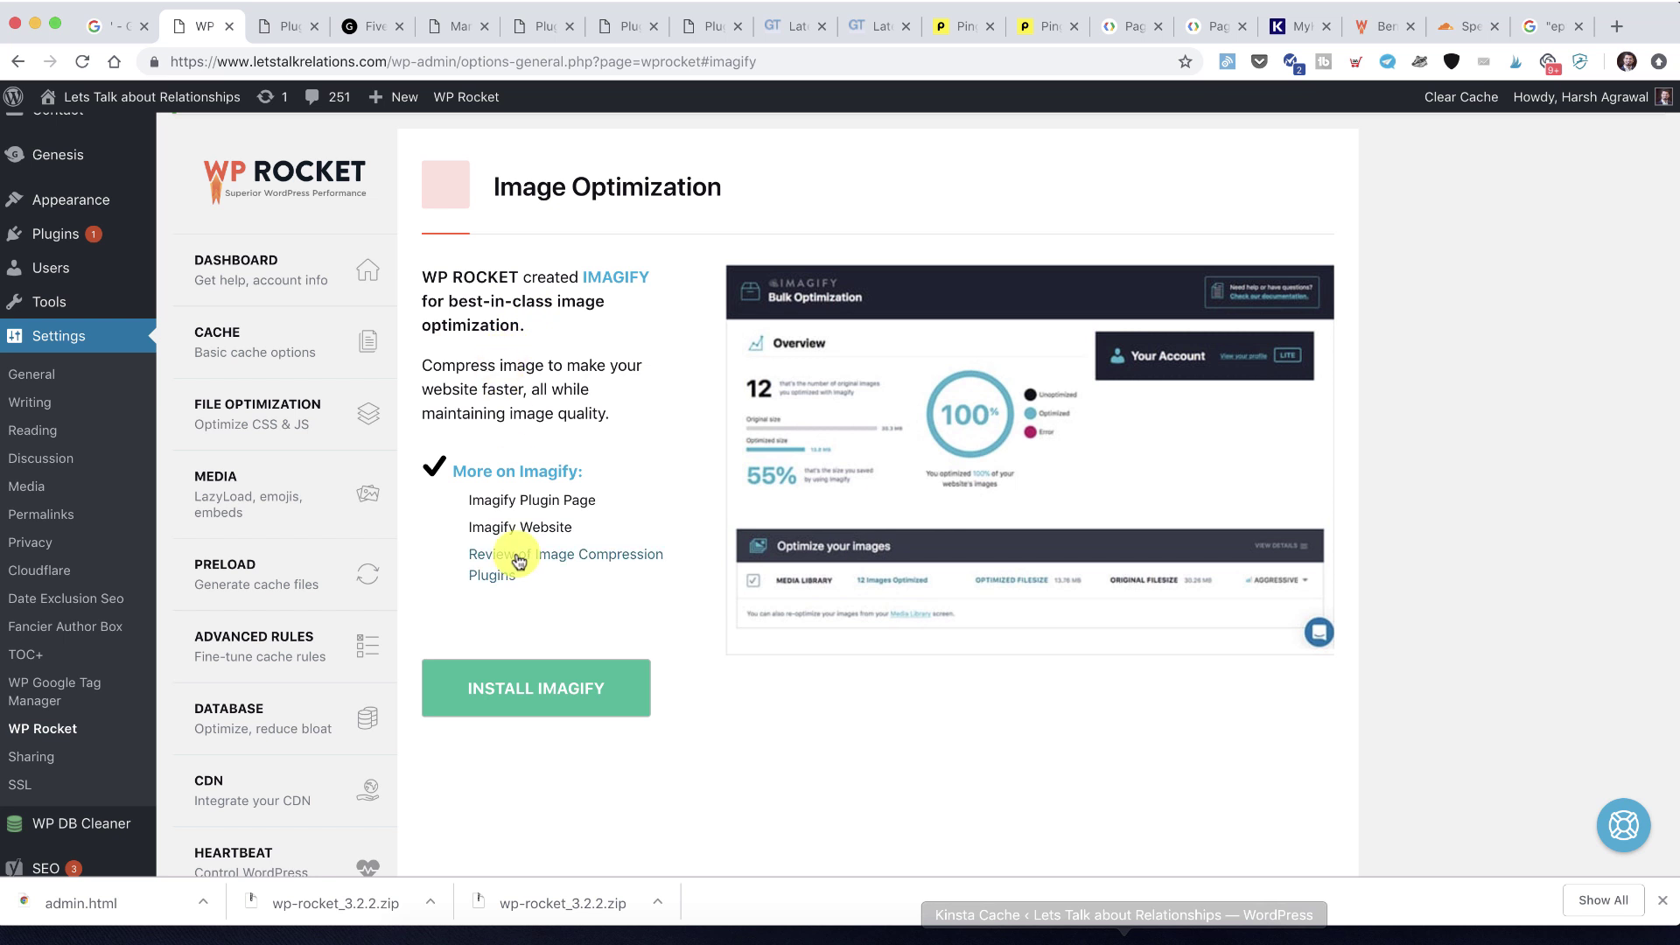
click(524, 688)
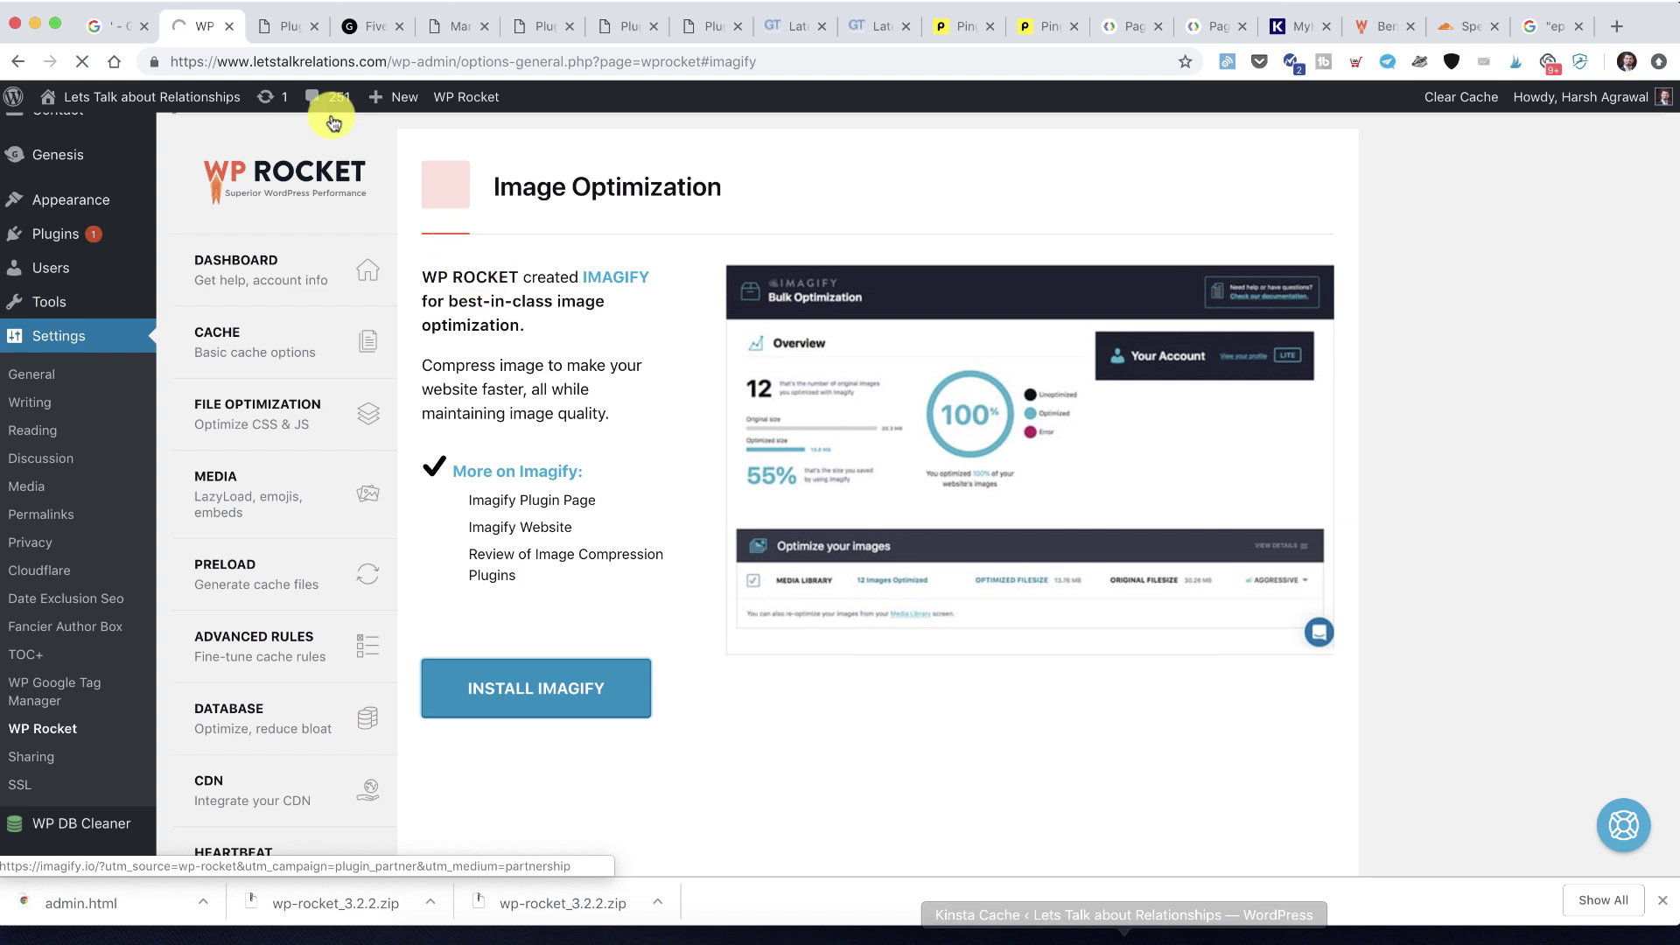
click(281, 32)
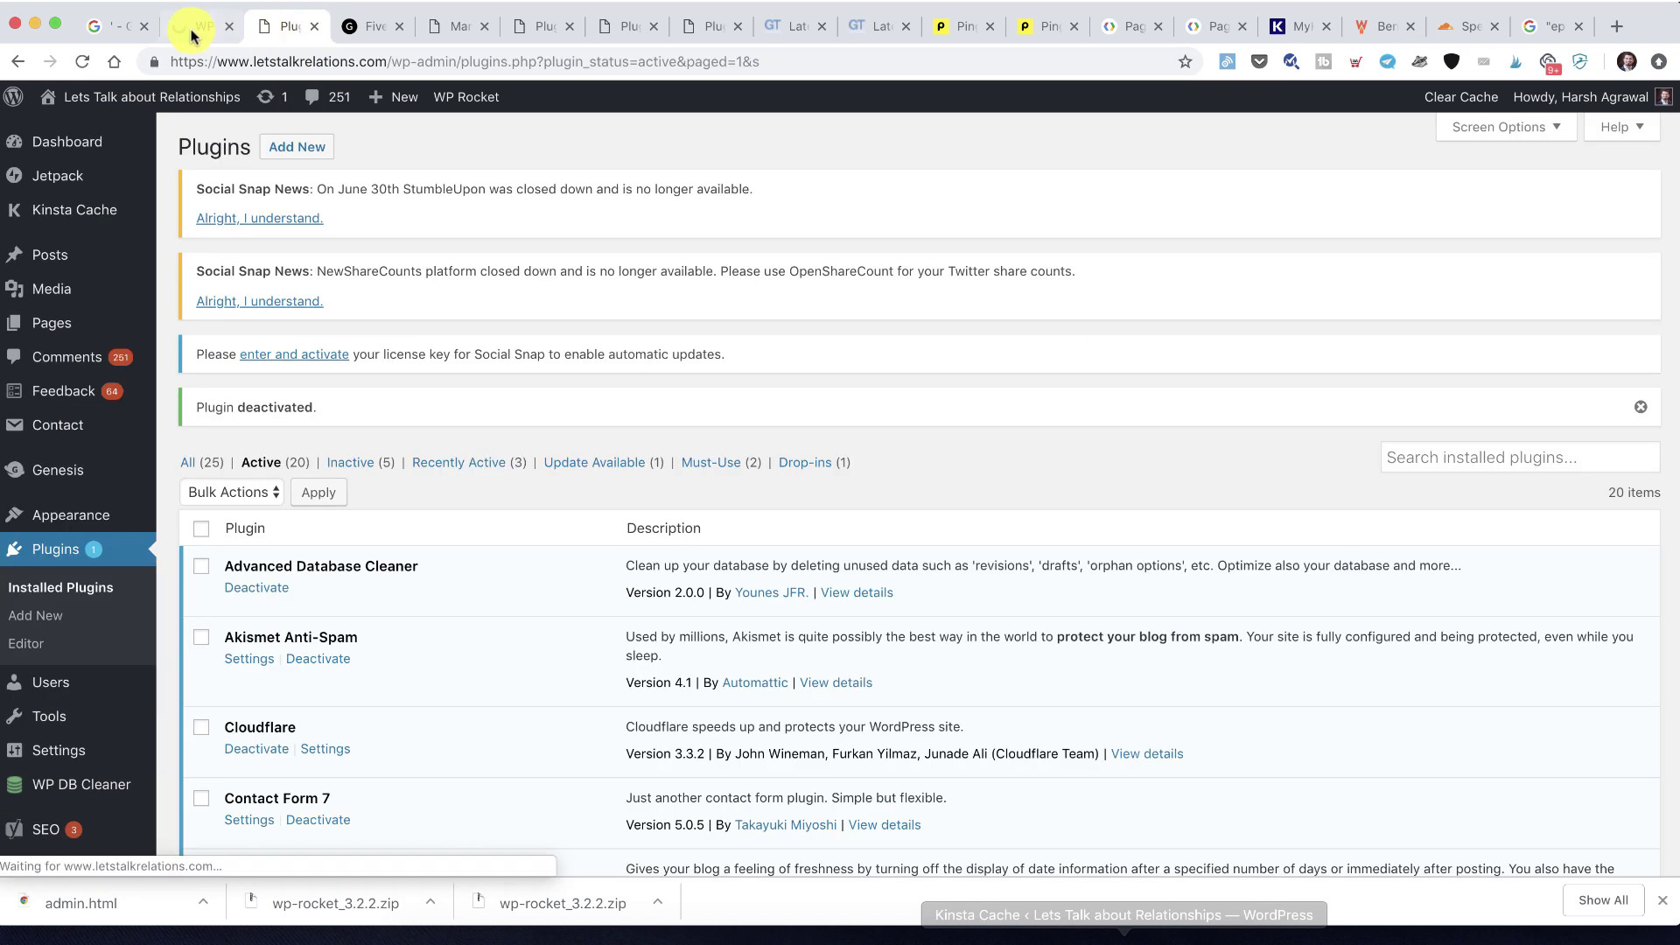
click(192, 30)
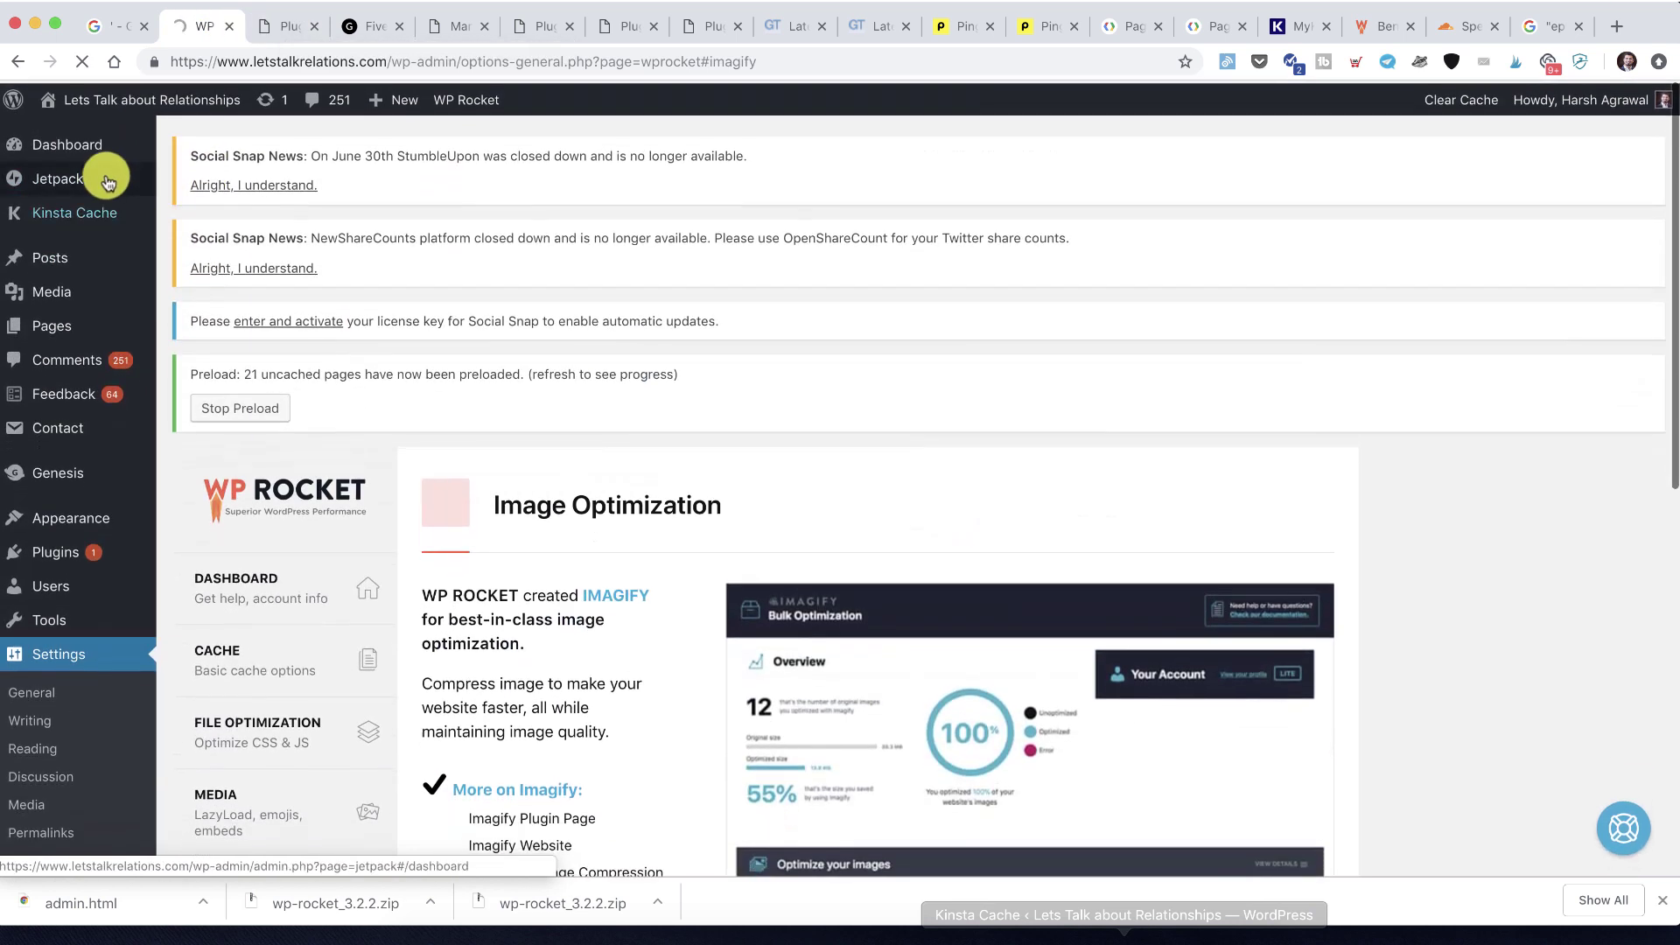
mouse_move(158, 146)
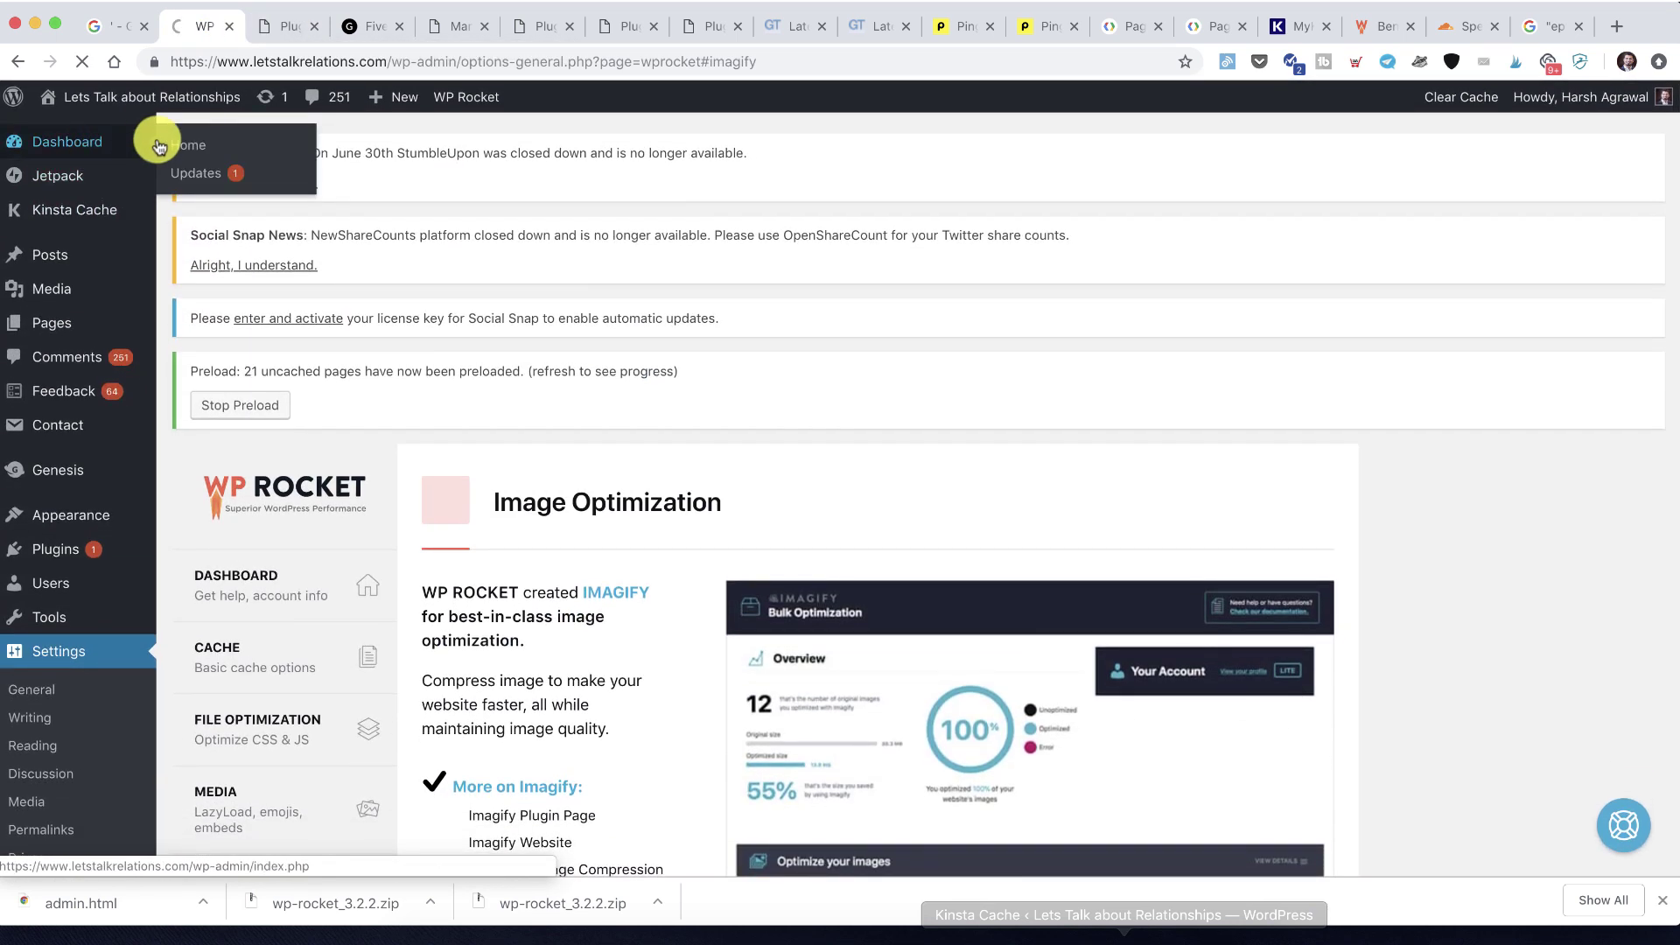
Request the recently active plugins list and deactivate Advanced Database Cleaner in a separate browser tab
click(275, 26)
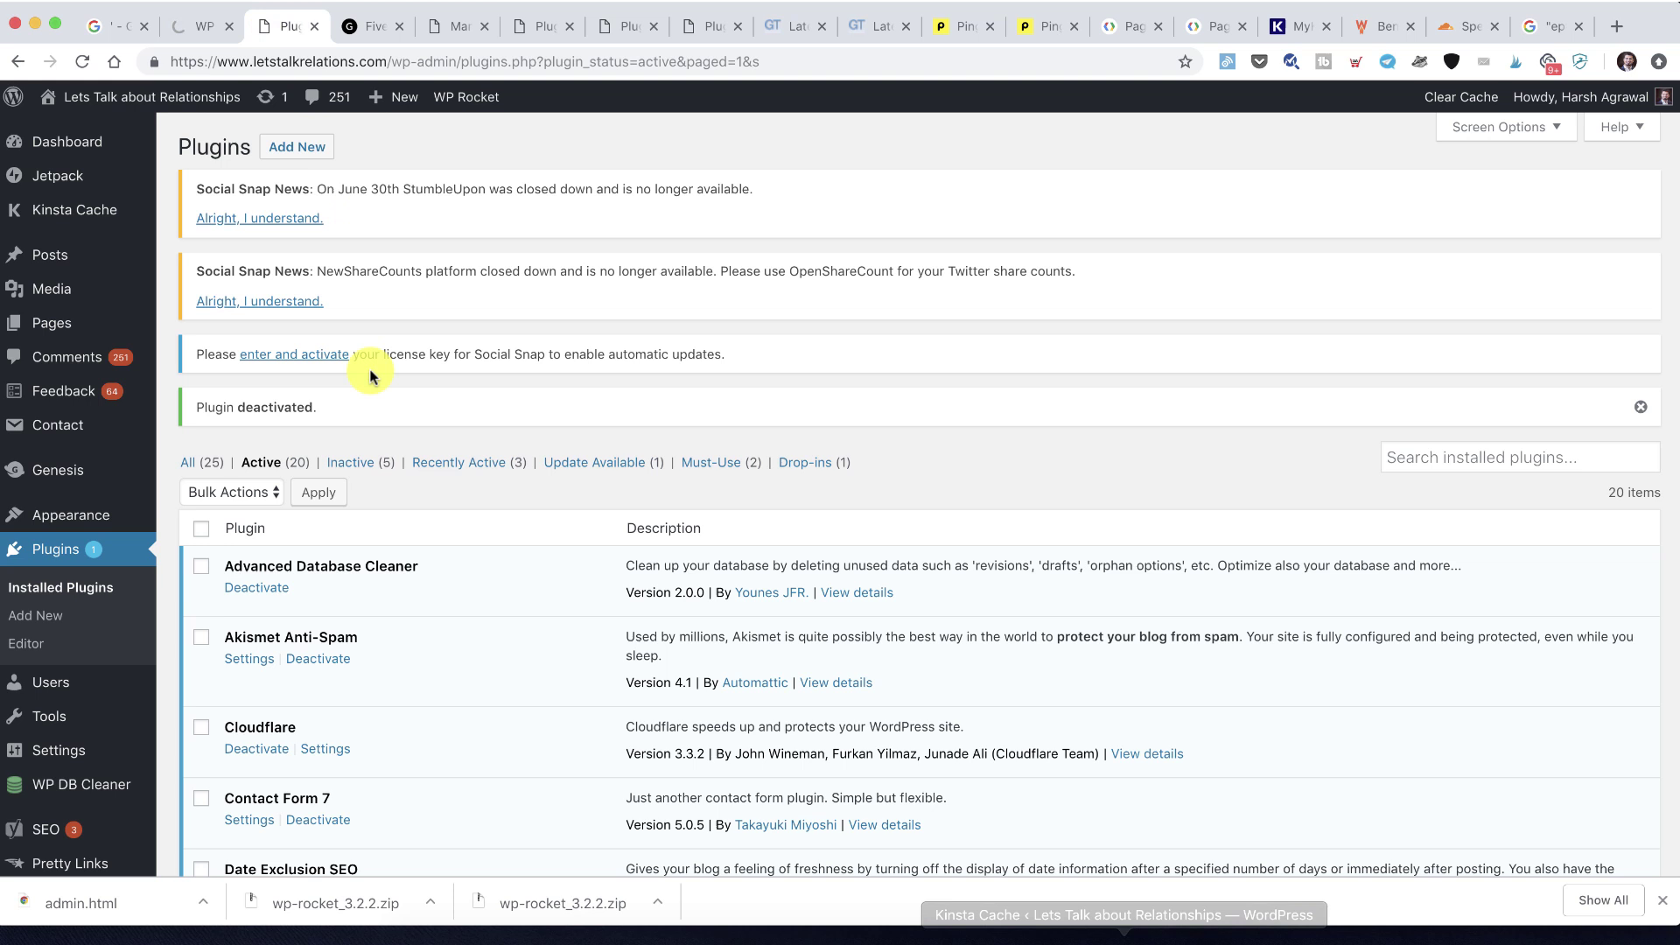
click(458, 476)
scroll(463, 468, down, 2)
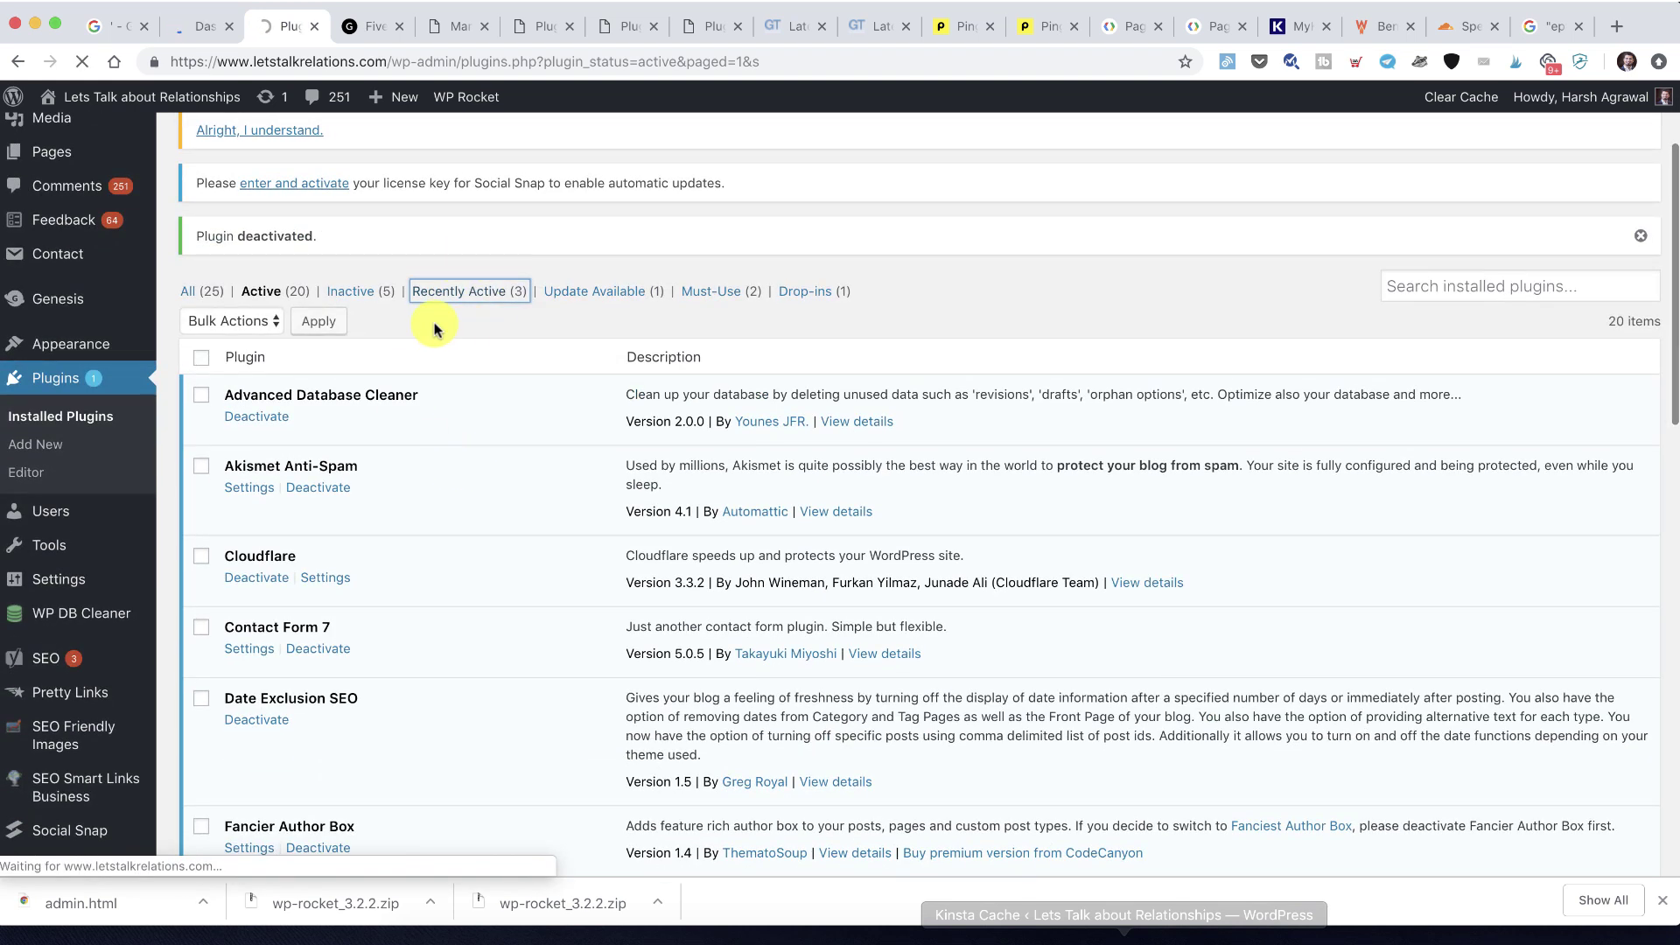
super+click(255, 417)
click(355, 33)
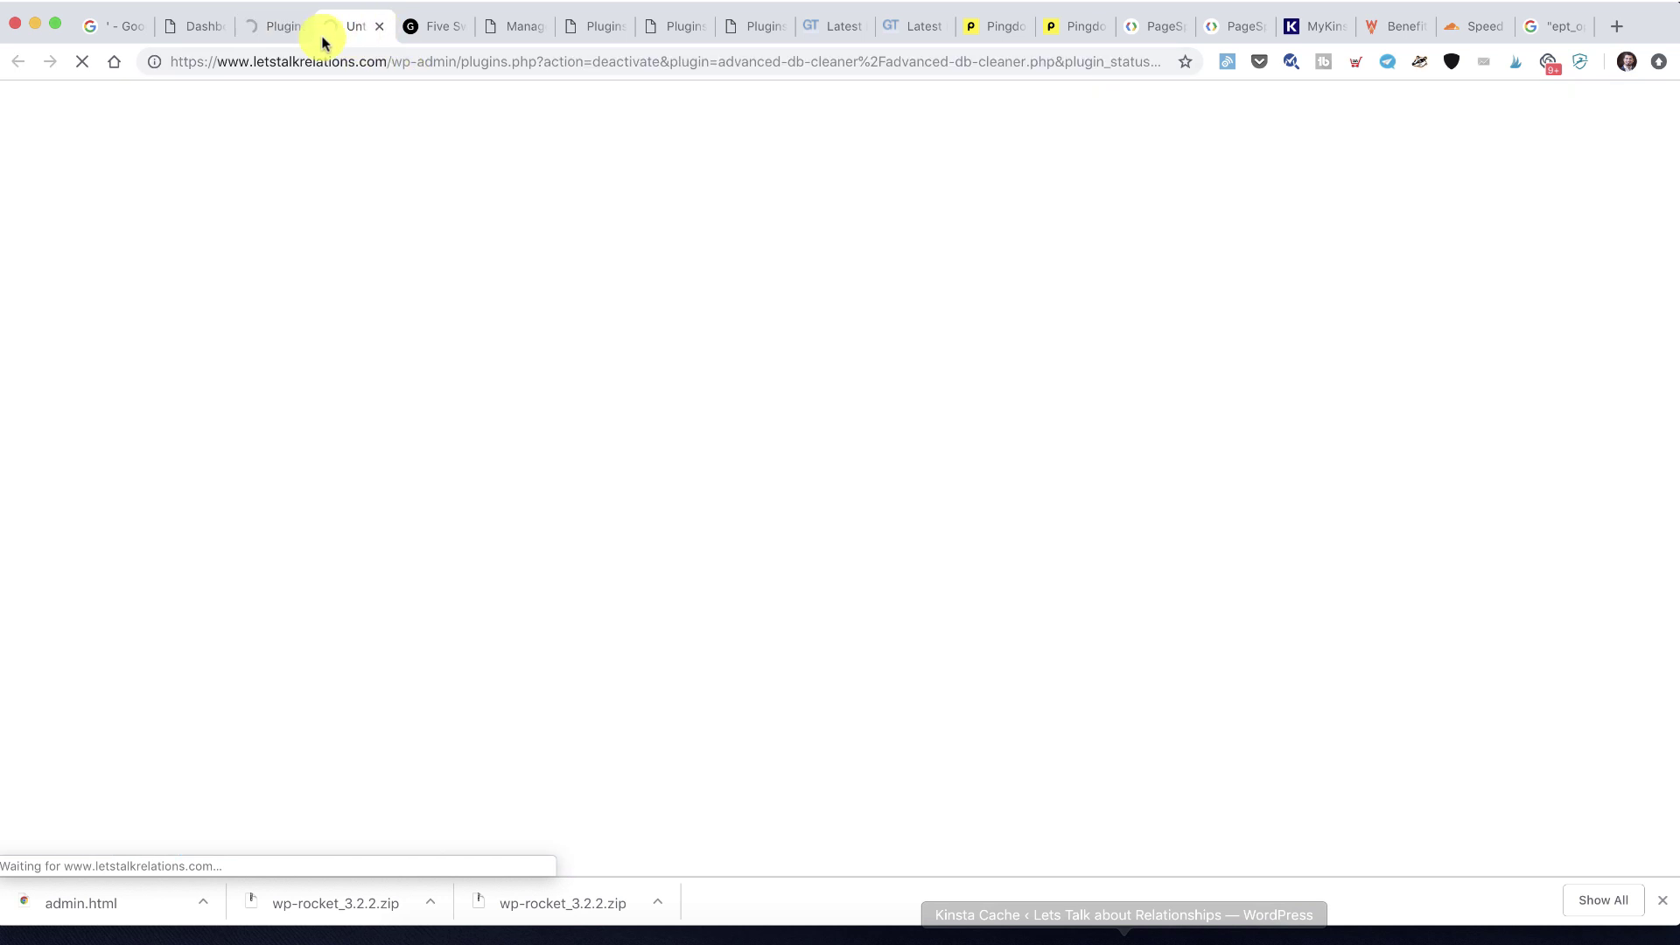
click(202, 27)
click(350, 27)
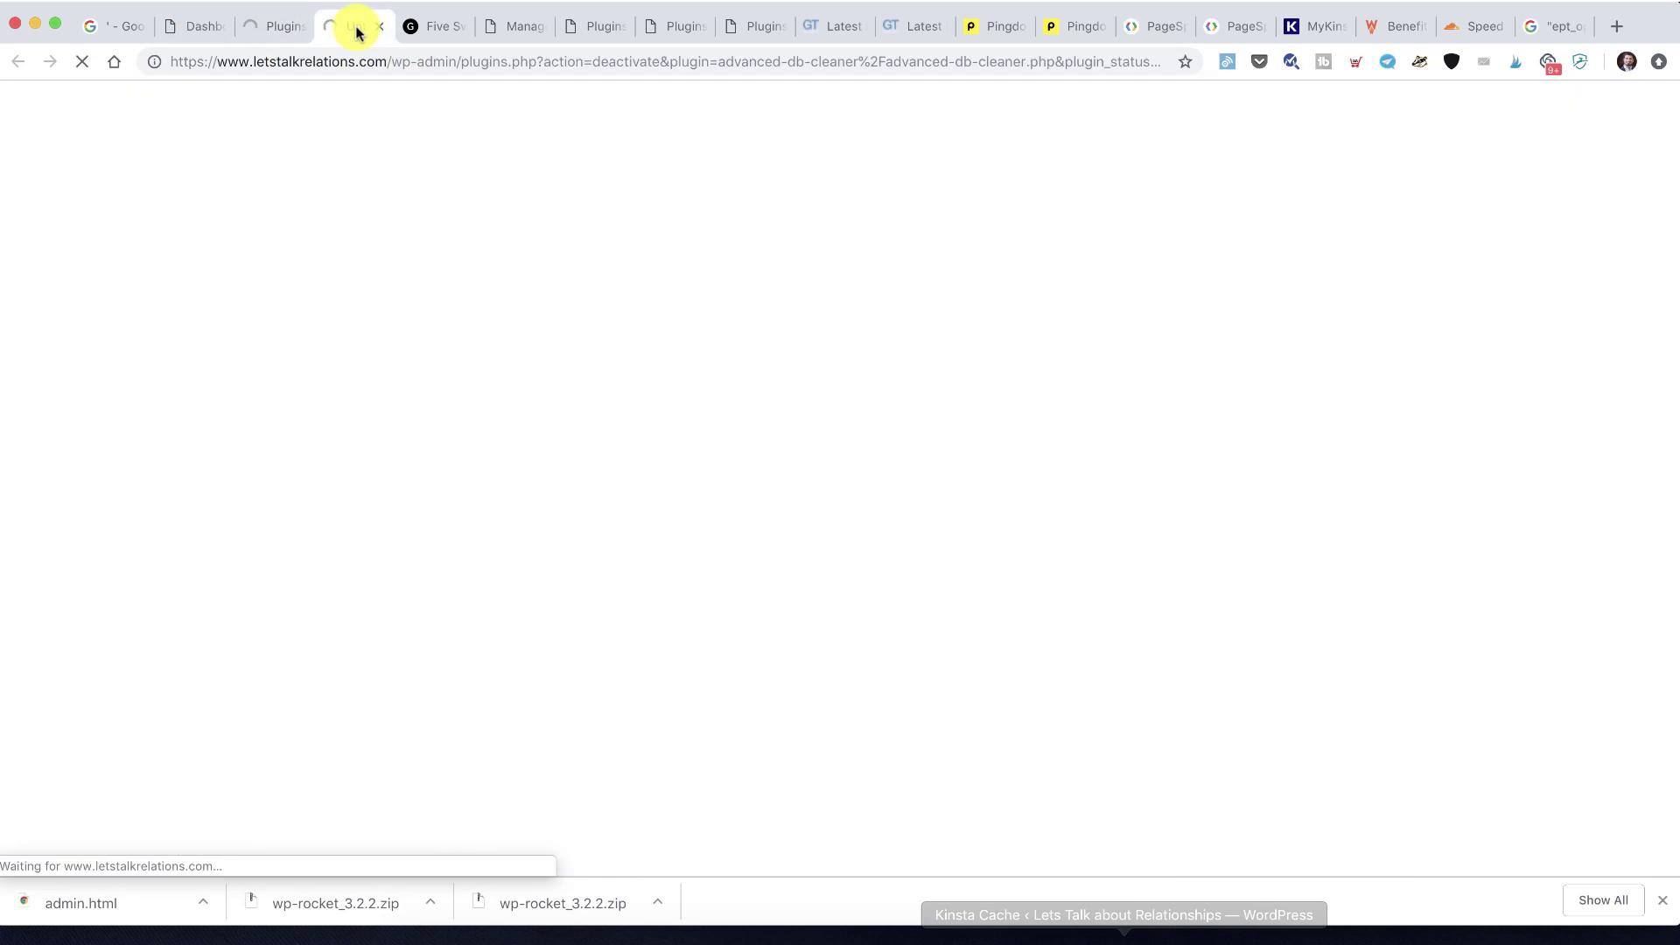
click(418, 29)
click(266, 29)
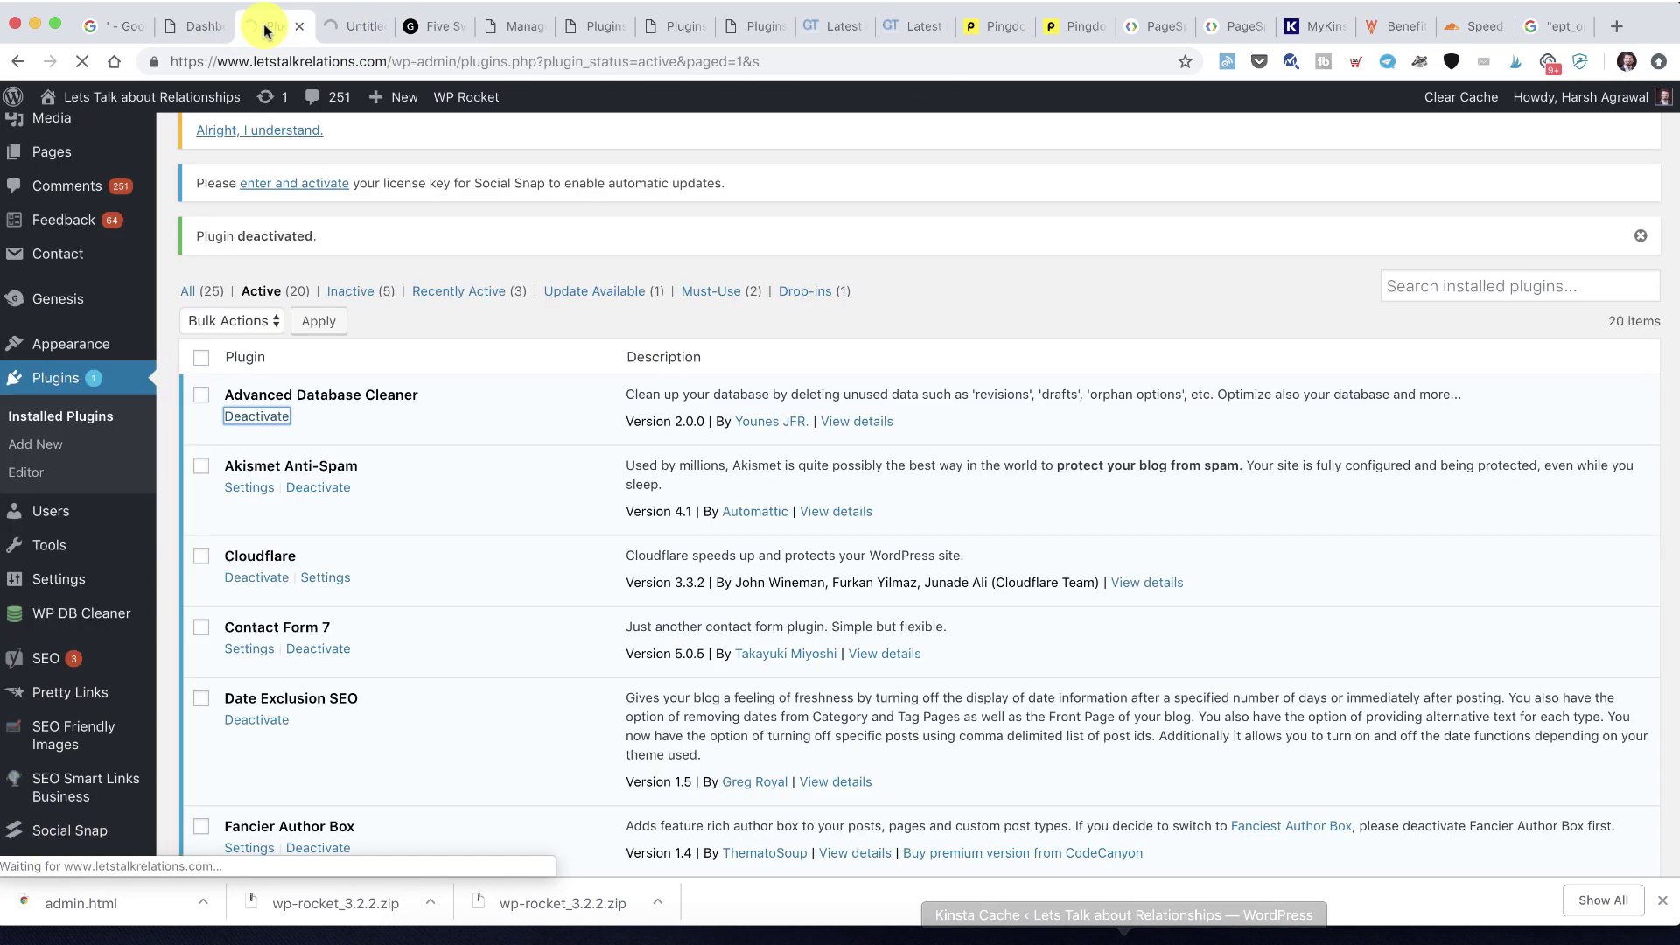
click(348, 26)
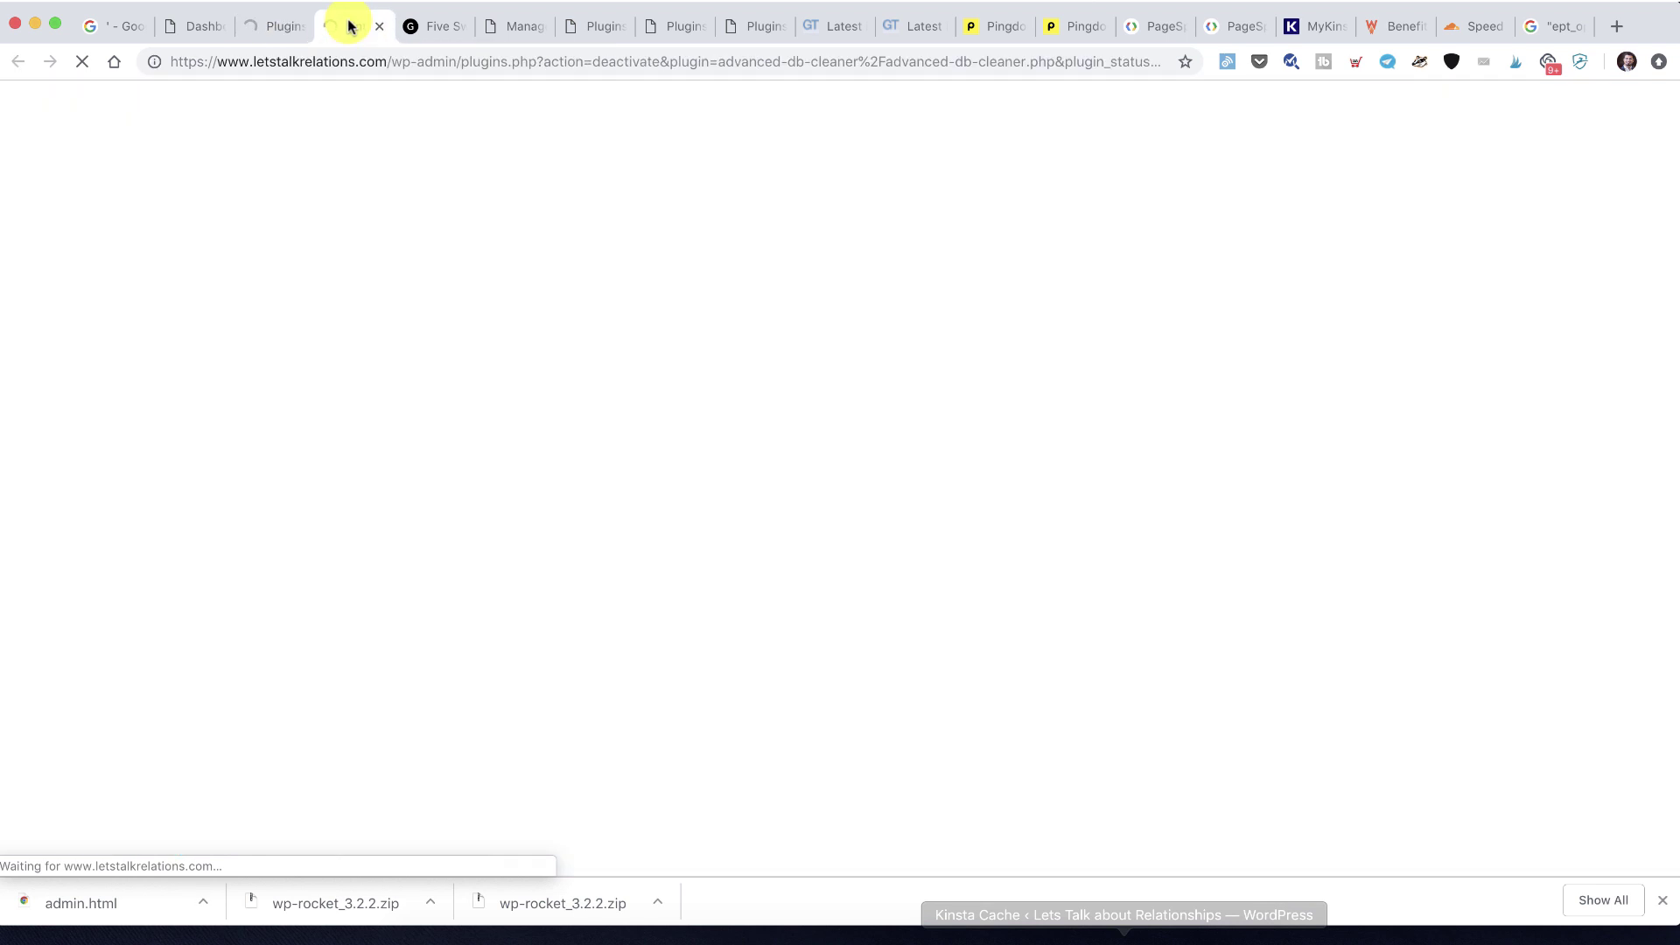
click(266, 29)
click(347, 29)
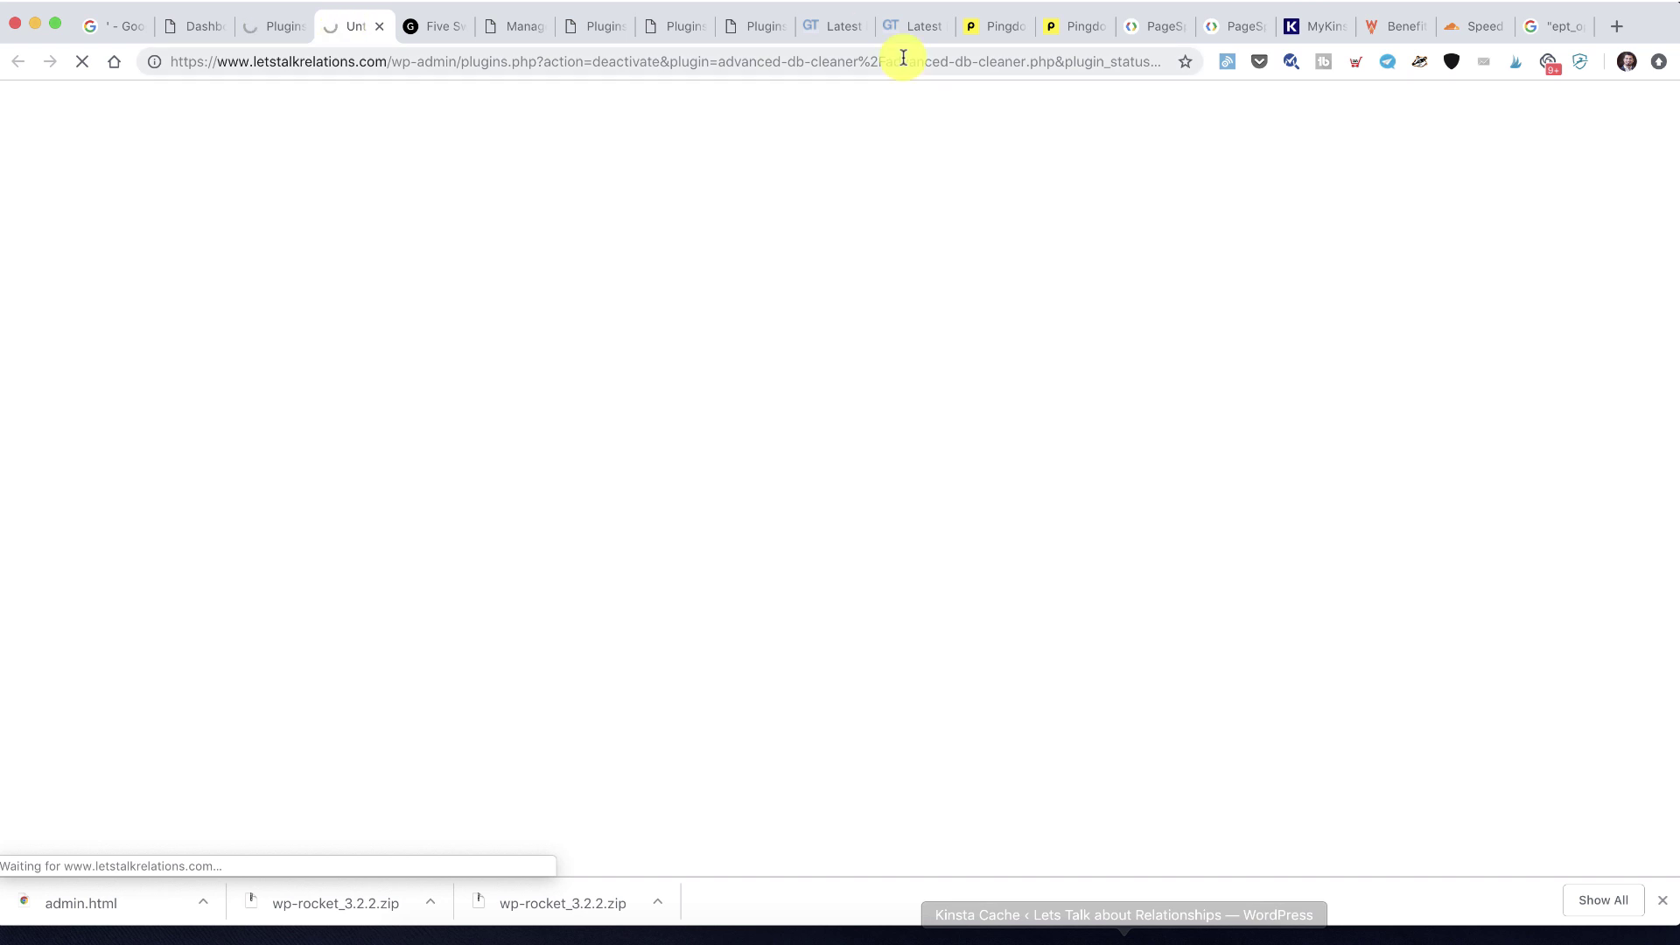
Look over the Pingdom speed test page and the published post "Five Sweet Things To Say To Your Girlfriend"
click(1069, 35)
scroll(1006, 241, up, 5)
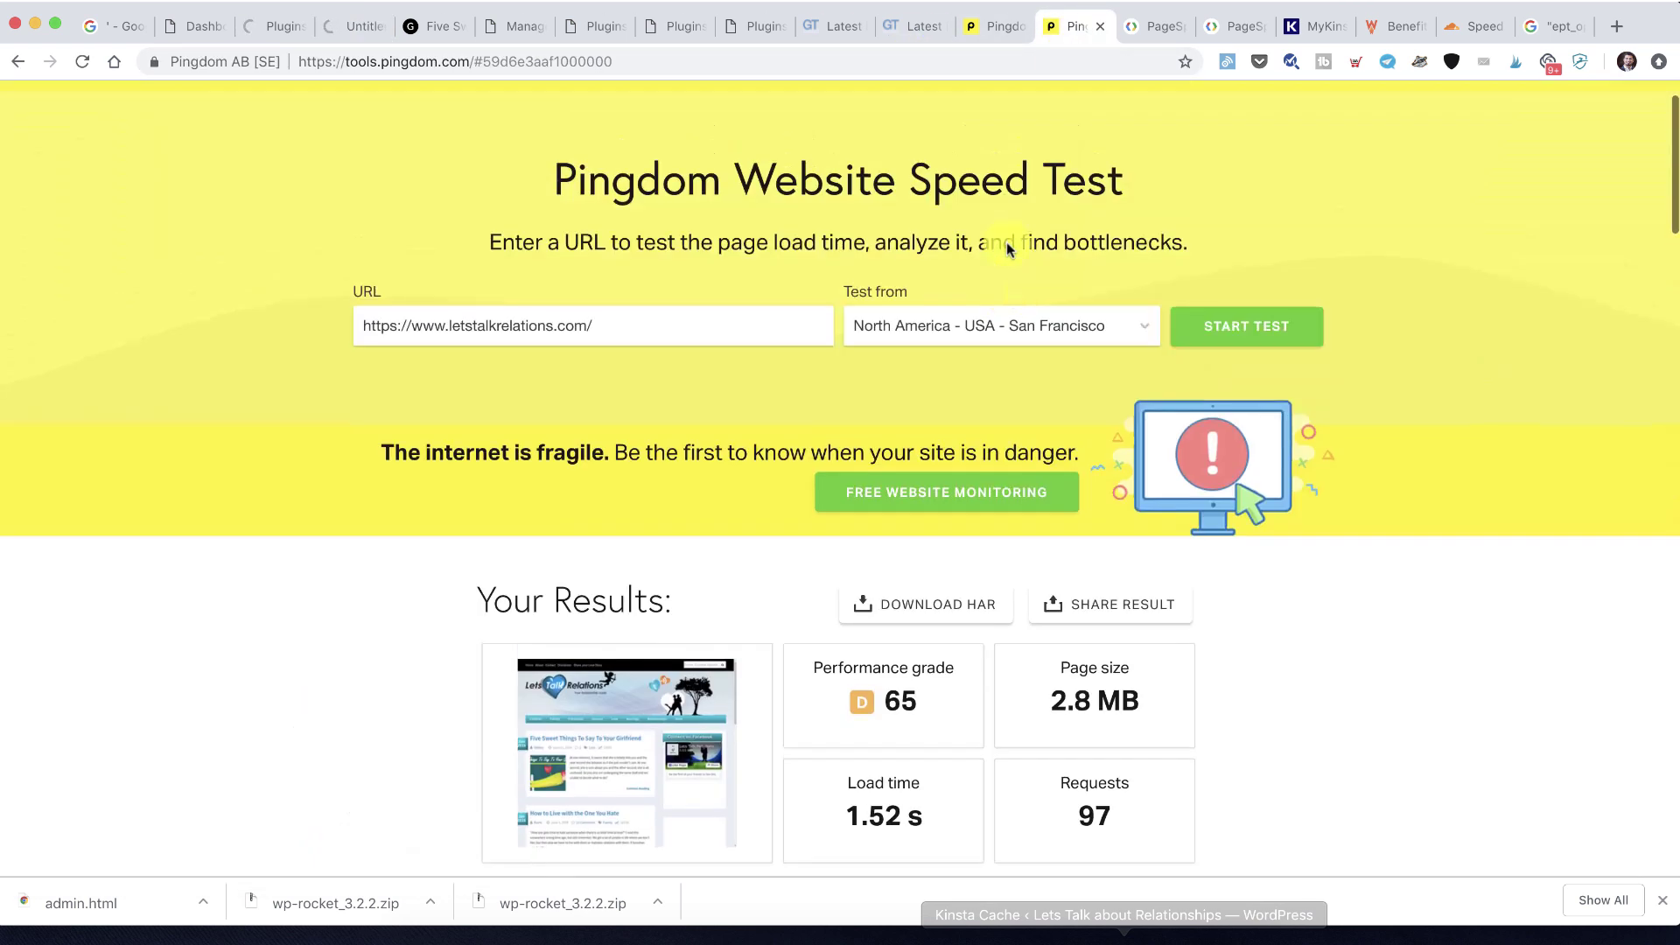
click(349, 29)
click(422, 25)
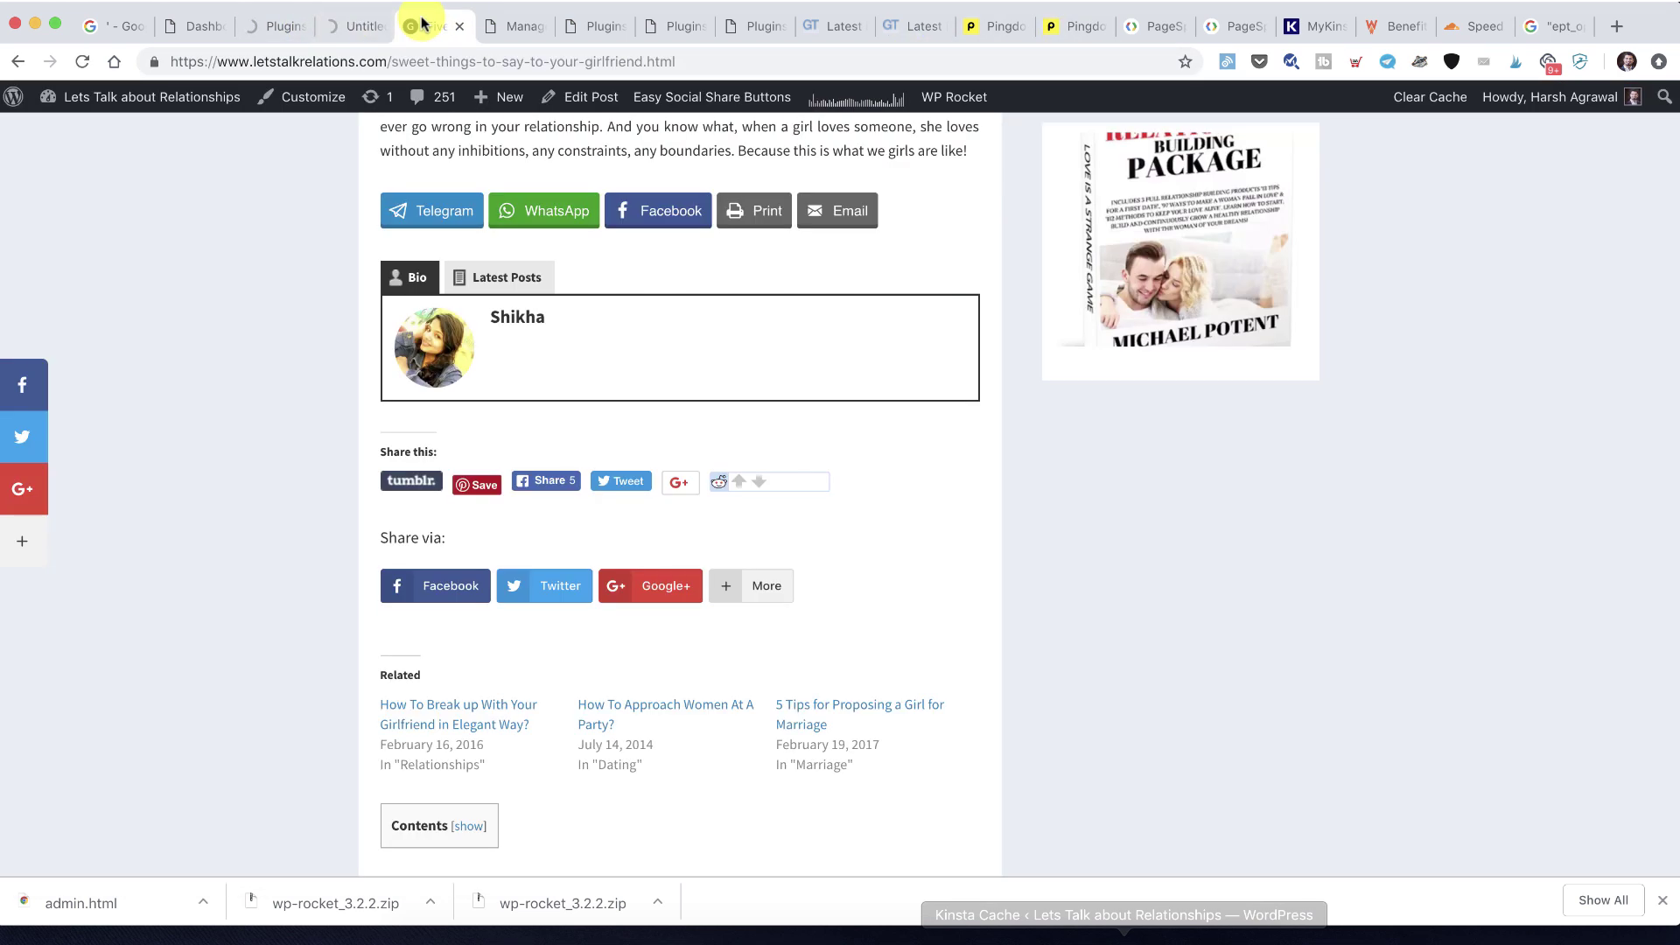
scroll(389, 142, up, 20)
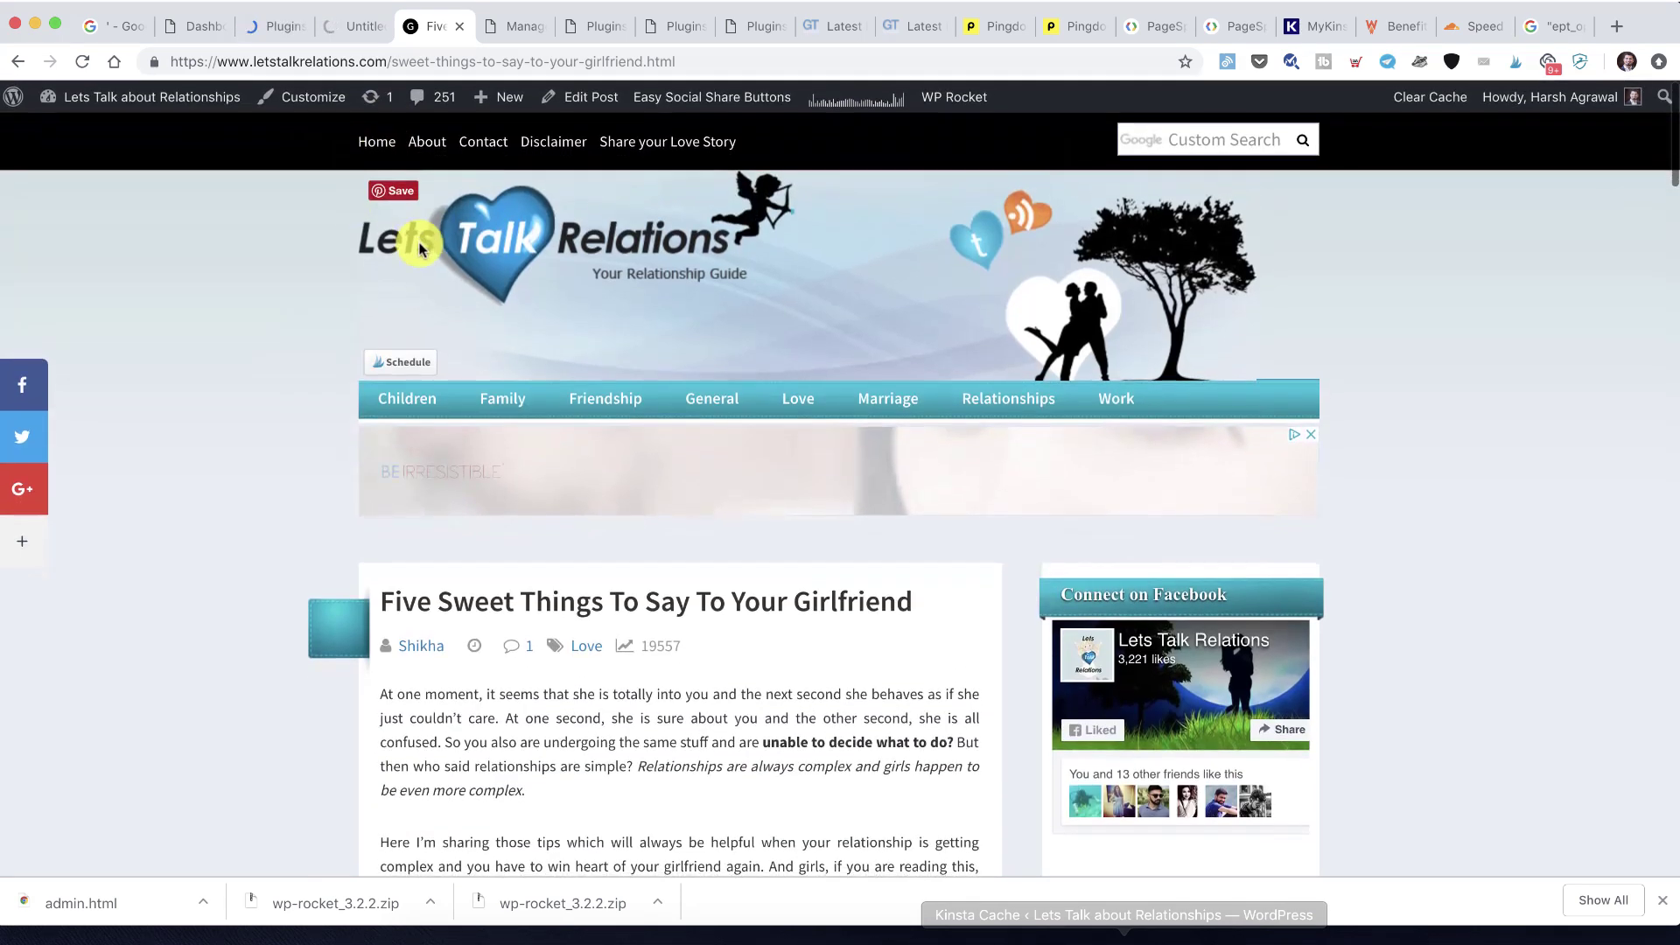
Dismiss both Social Snap News notices and the WP Rocket cache notice on the active plugins page
click(294, 28)
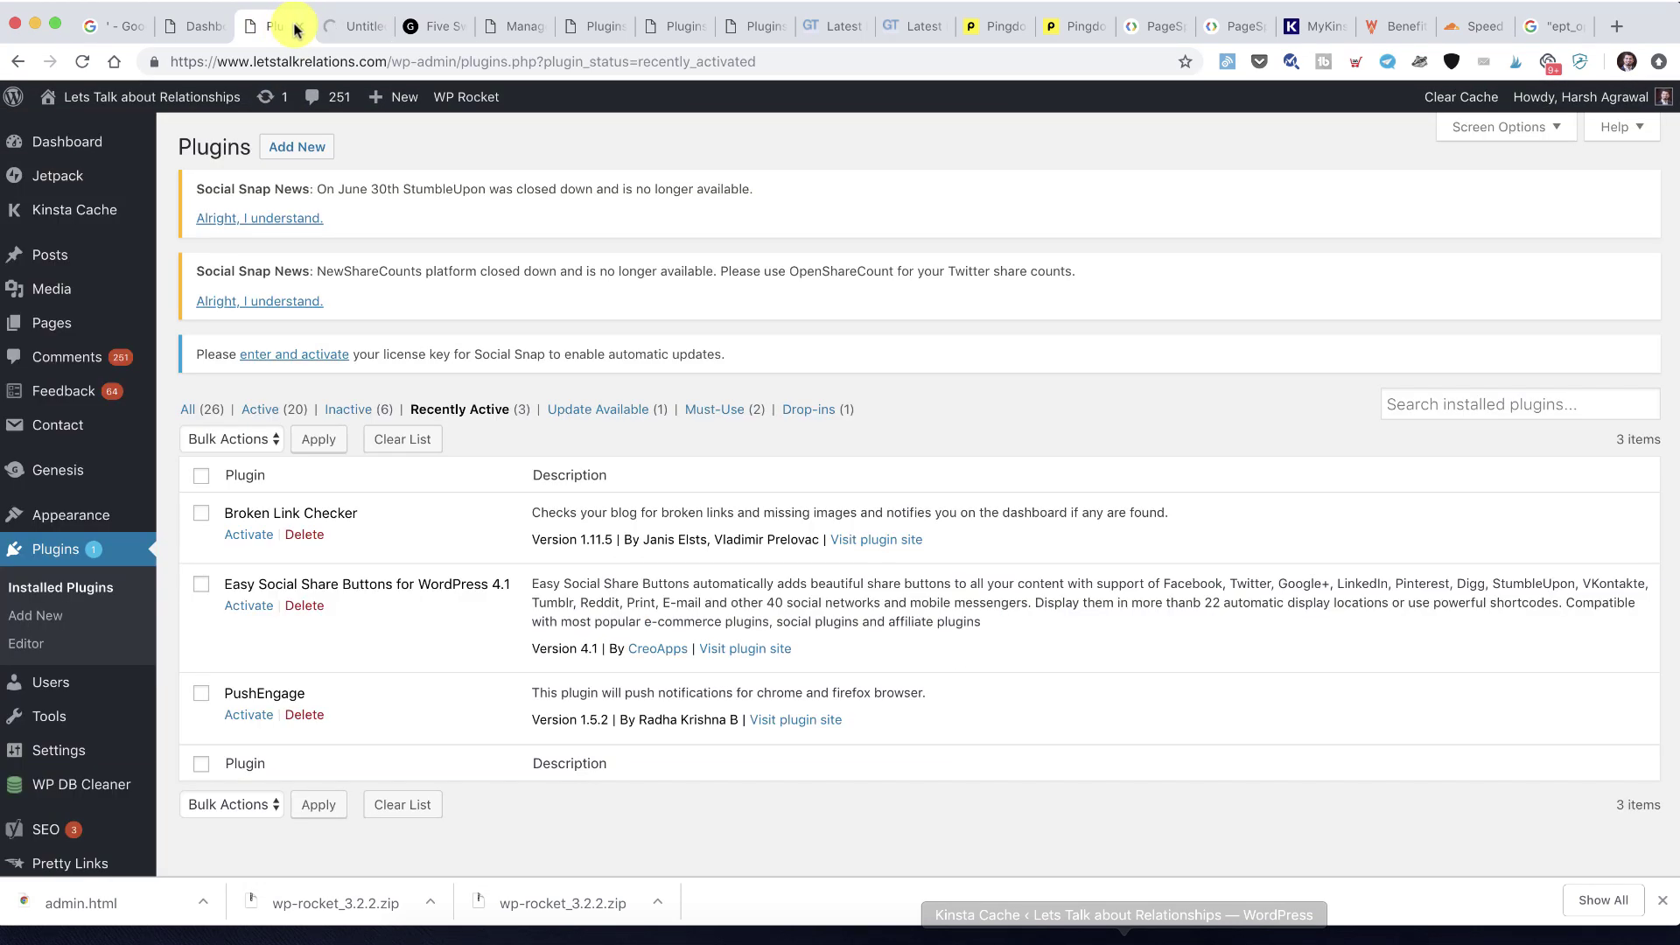
click(389, 33)
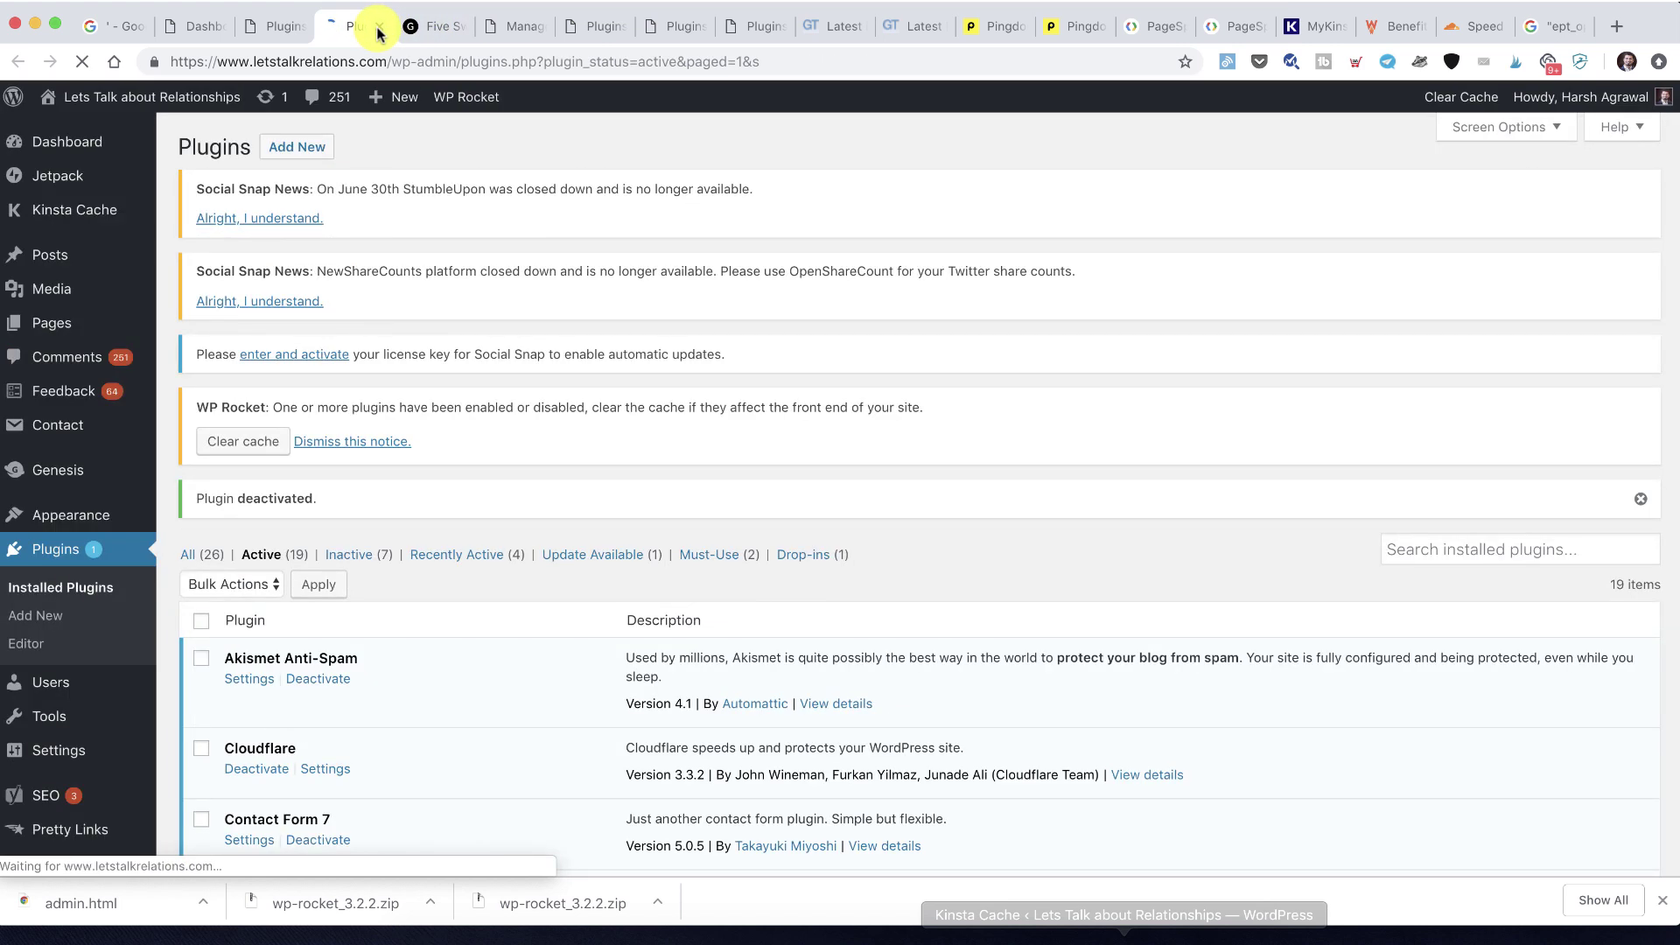
click(313, 303)
click(271, 220)
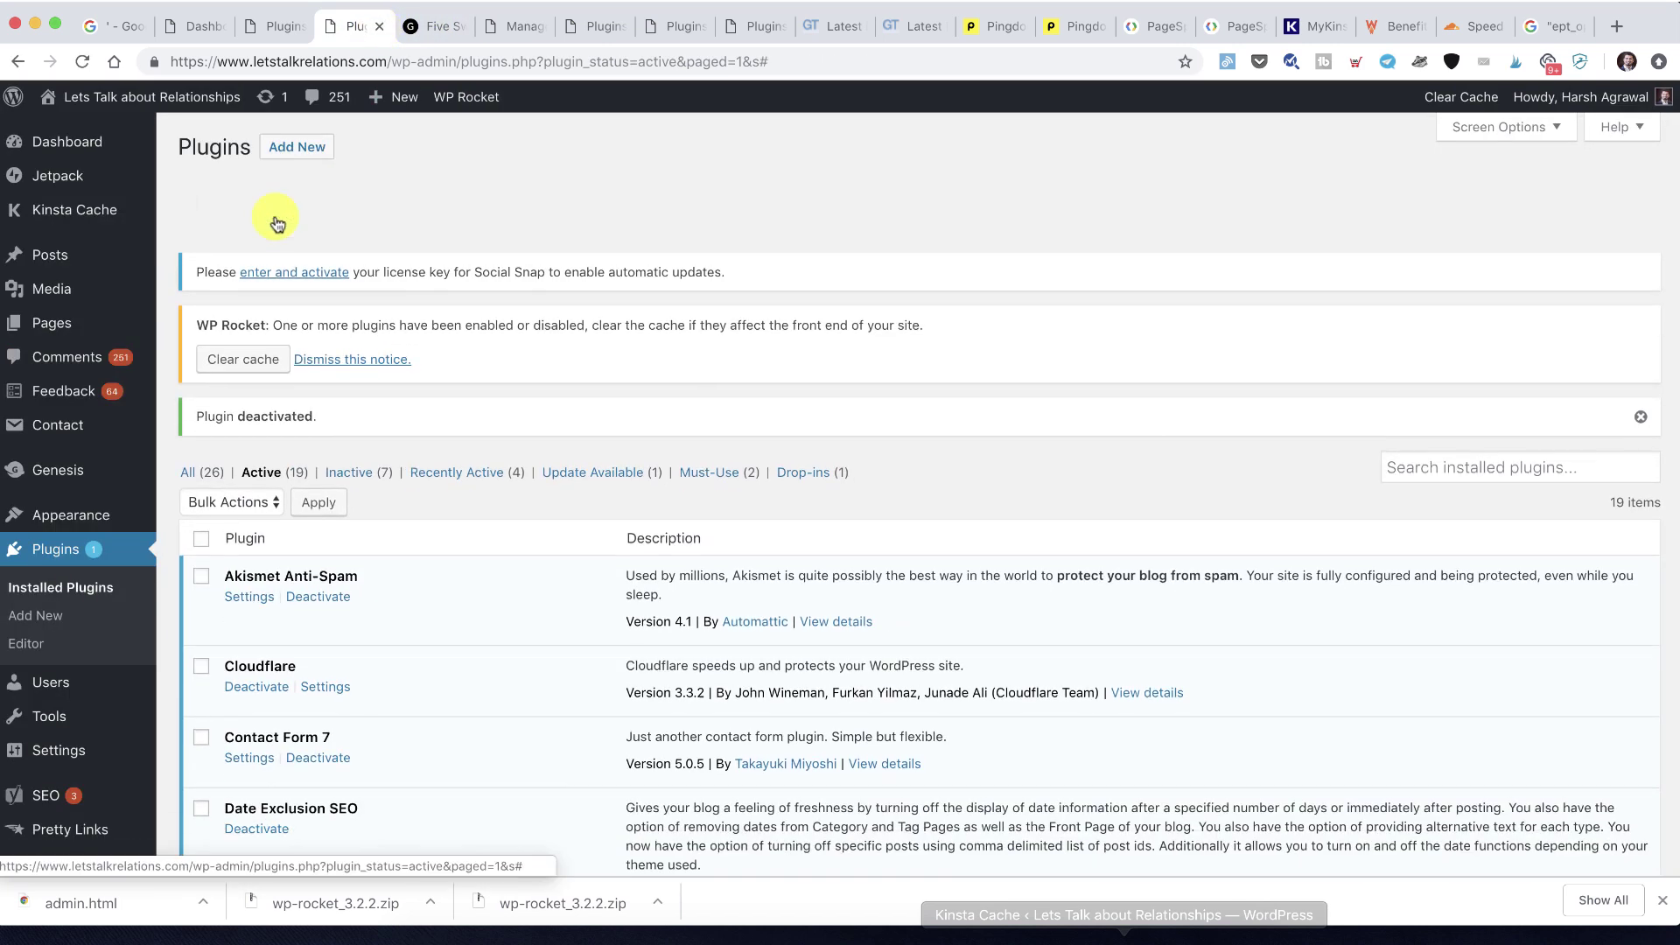
click(344, 276)
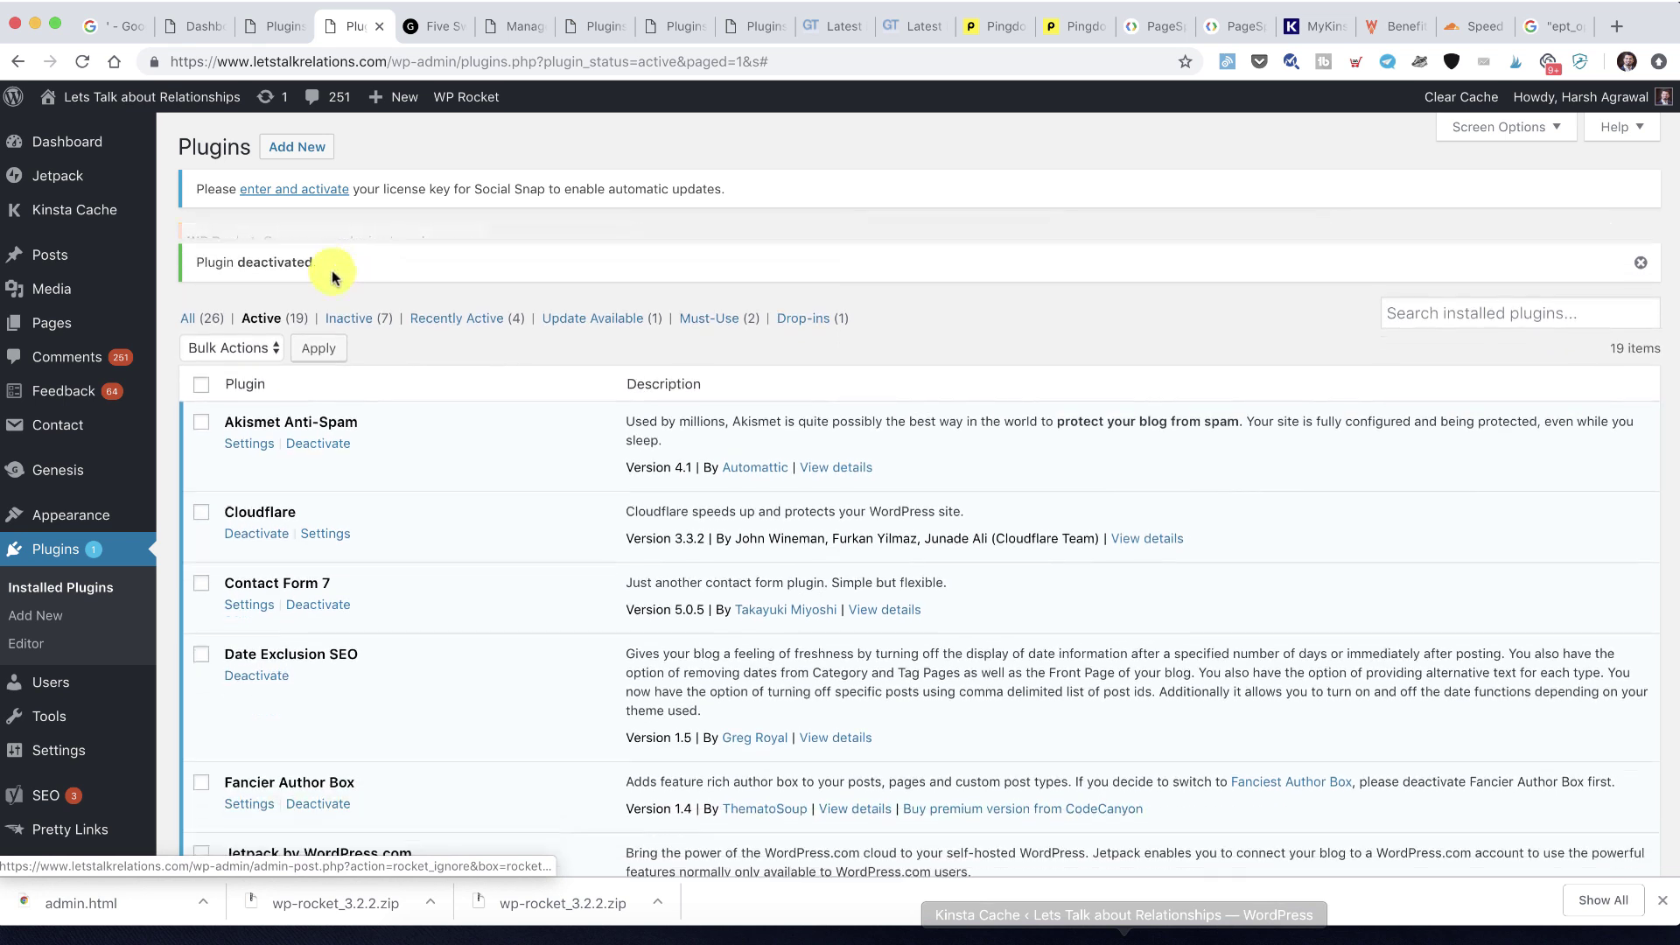
Open the site's homepage in a new tab and close the active plugins tab
super+click(147, 117)
click(422, 33)
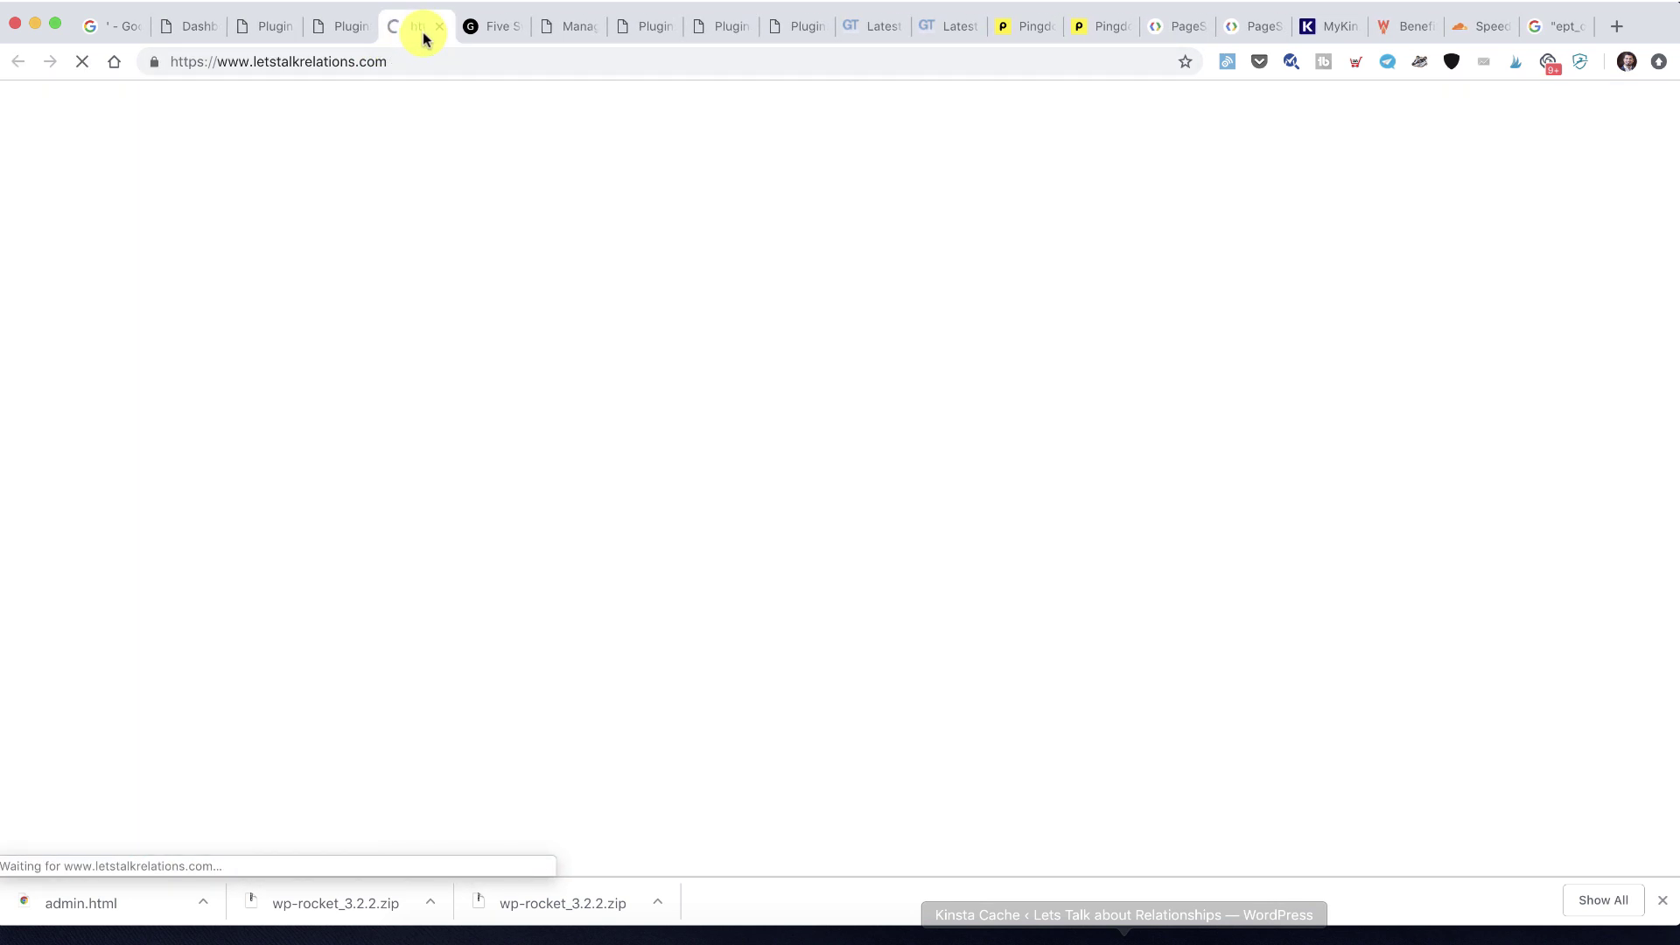
click(348, 33)
click(366, 26)
scroll(512, 363, down, 3)
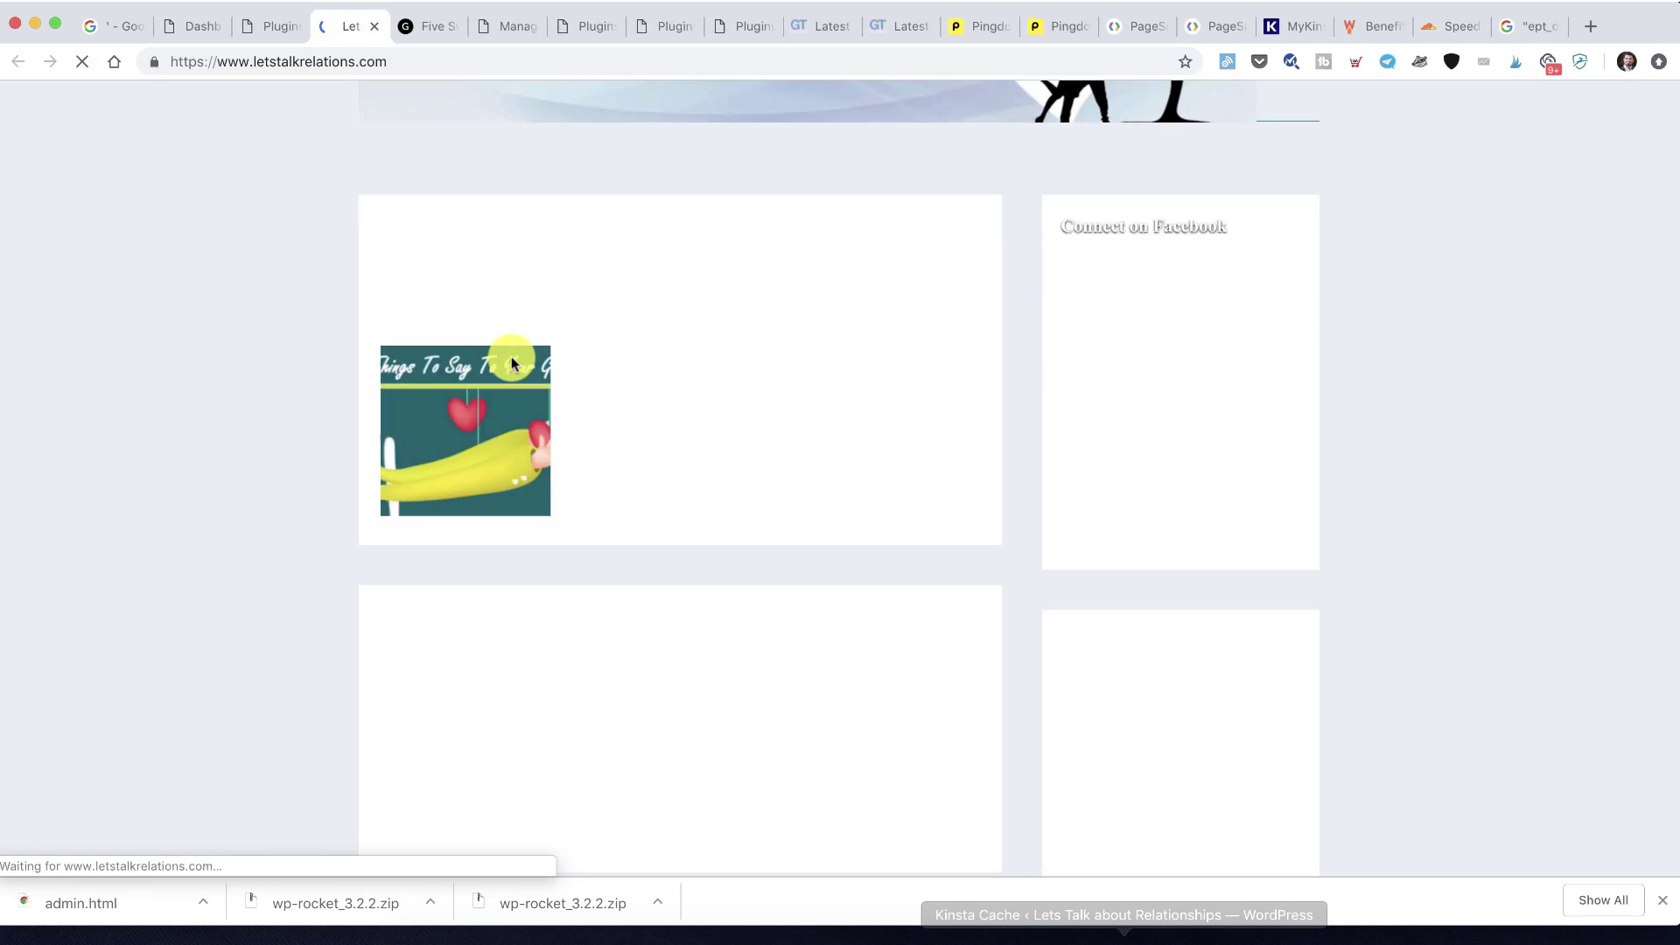
Open the girlfriend, maintaining relationships and getting married posts from the homepage in separate tabs, and close the homepage
super+click(525, 323)
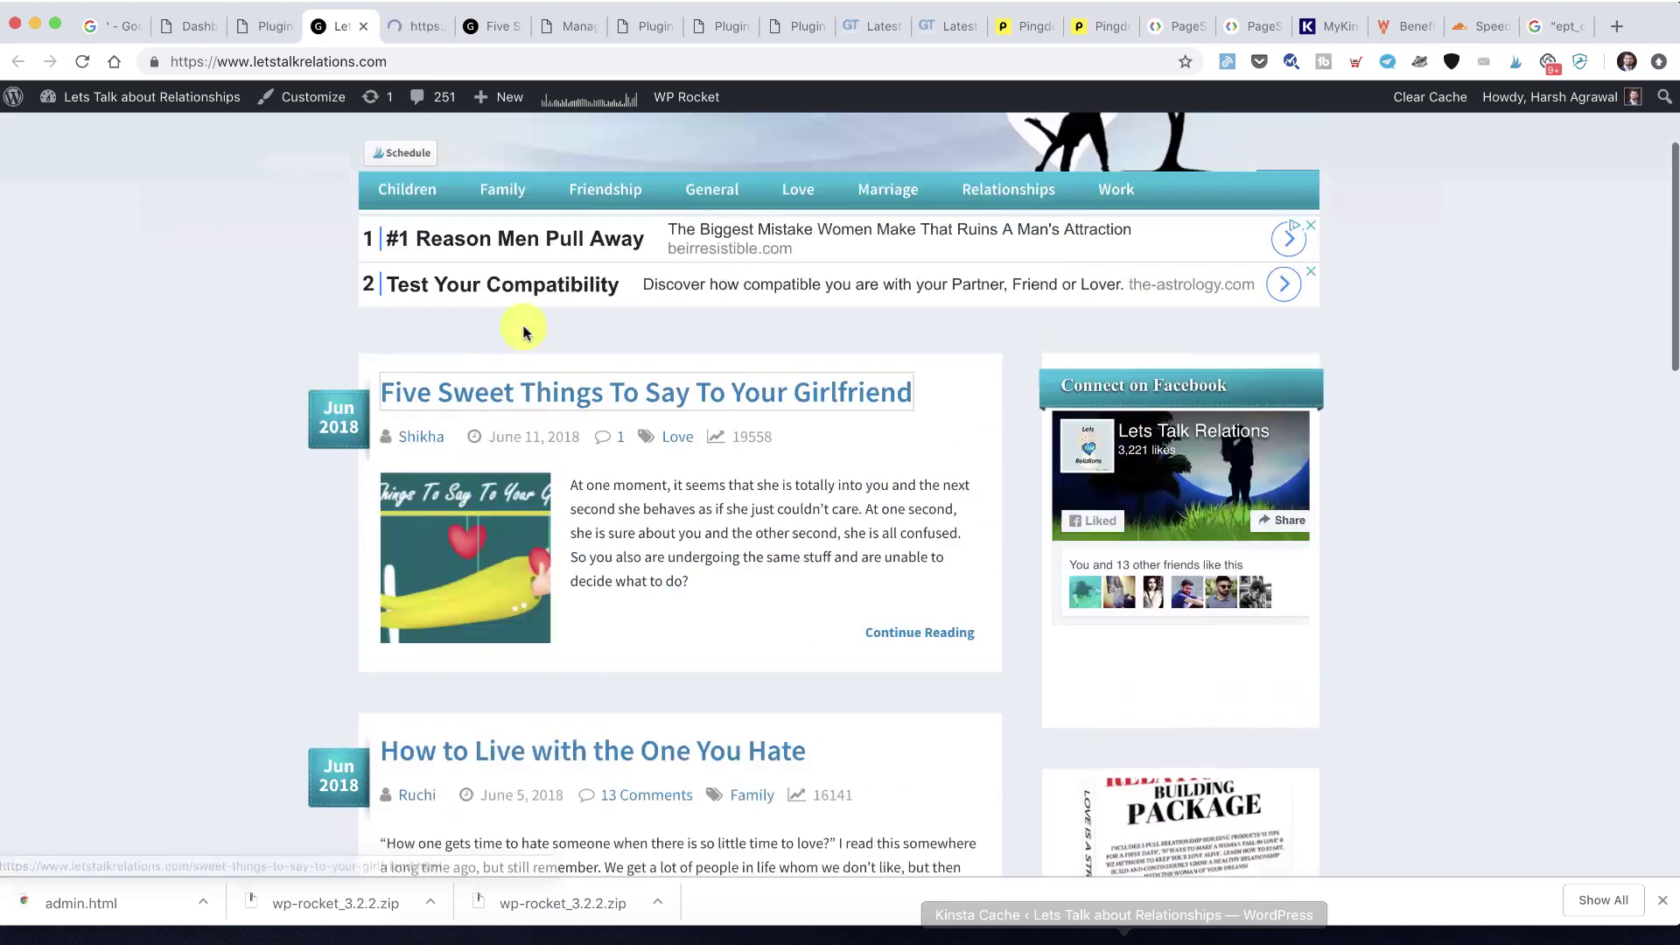
scroll(523, 331, down, 15)
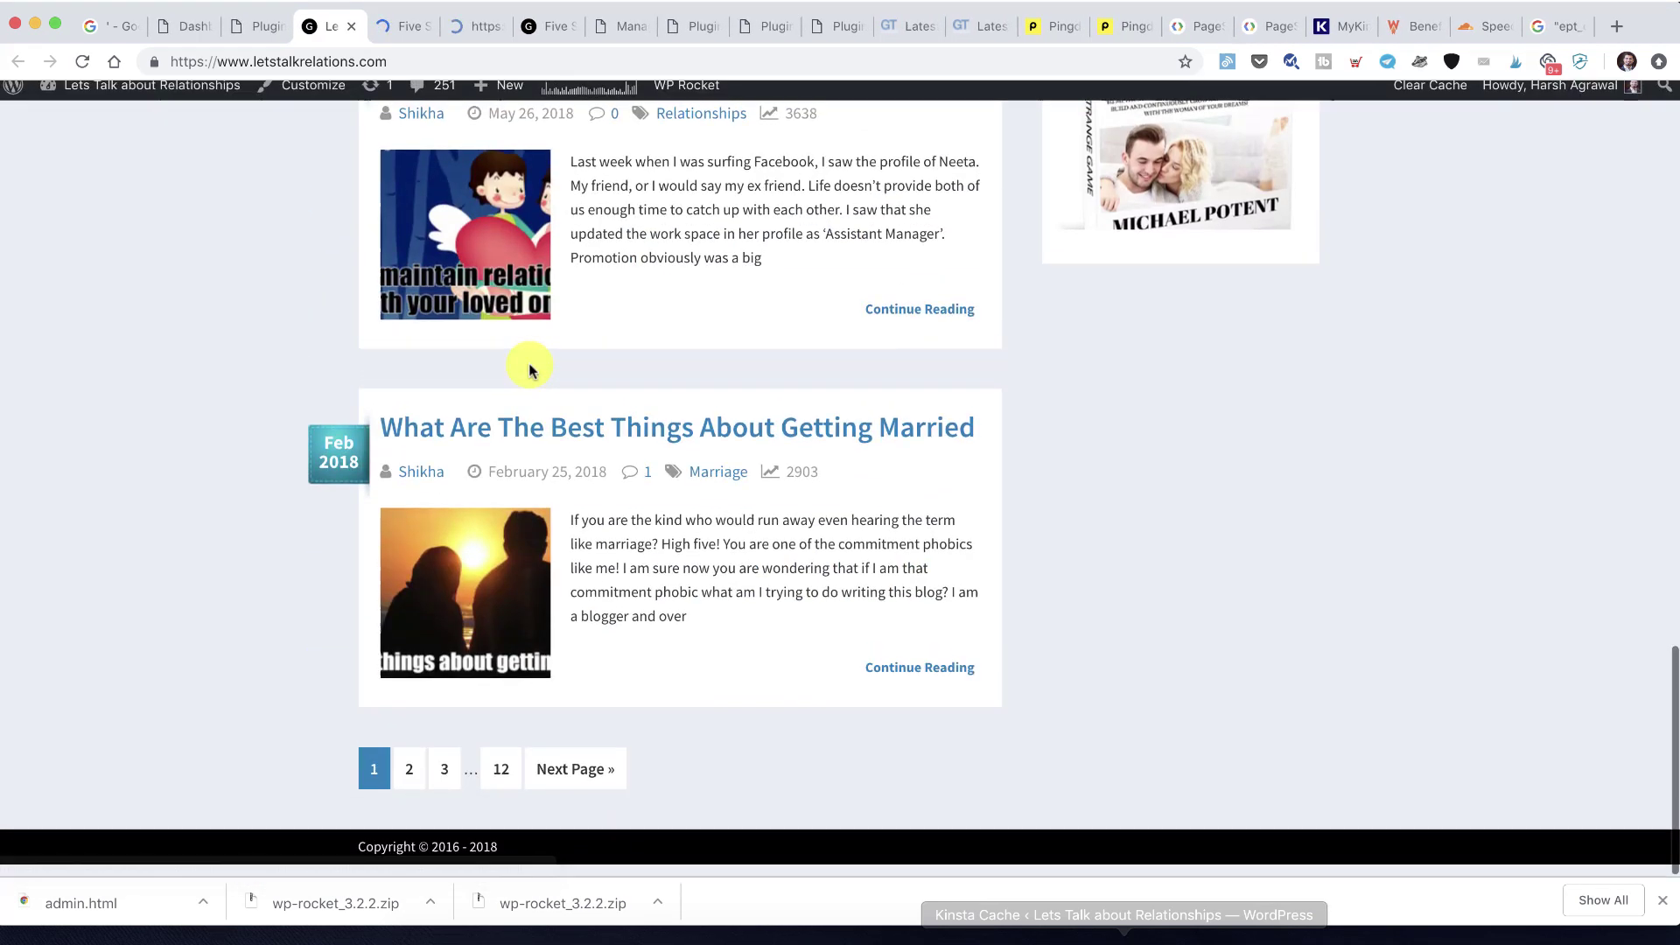
super+click(536, 437)
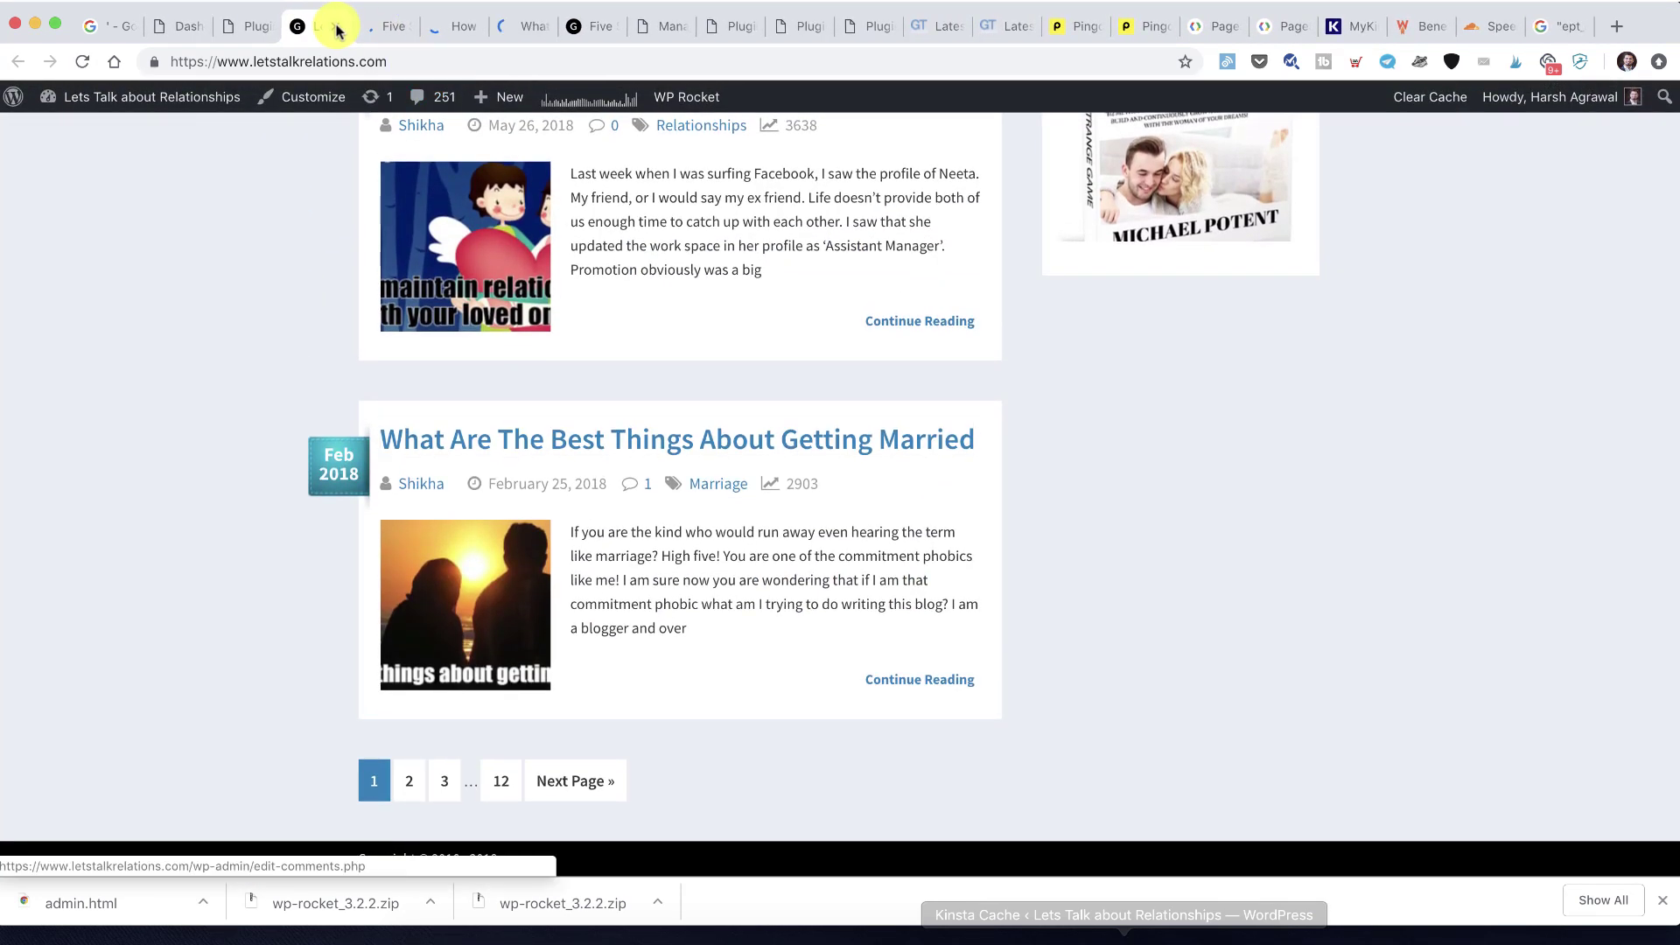
click(338, 27)
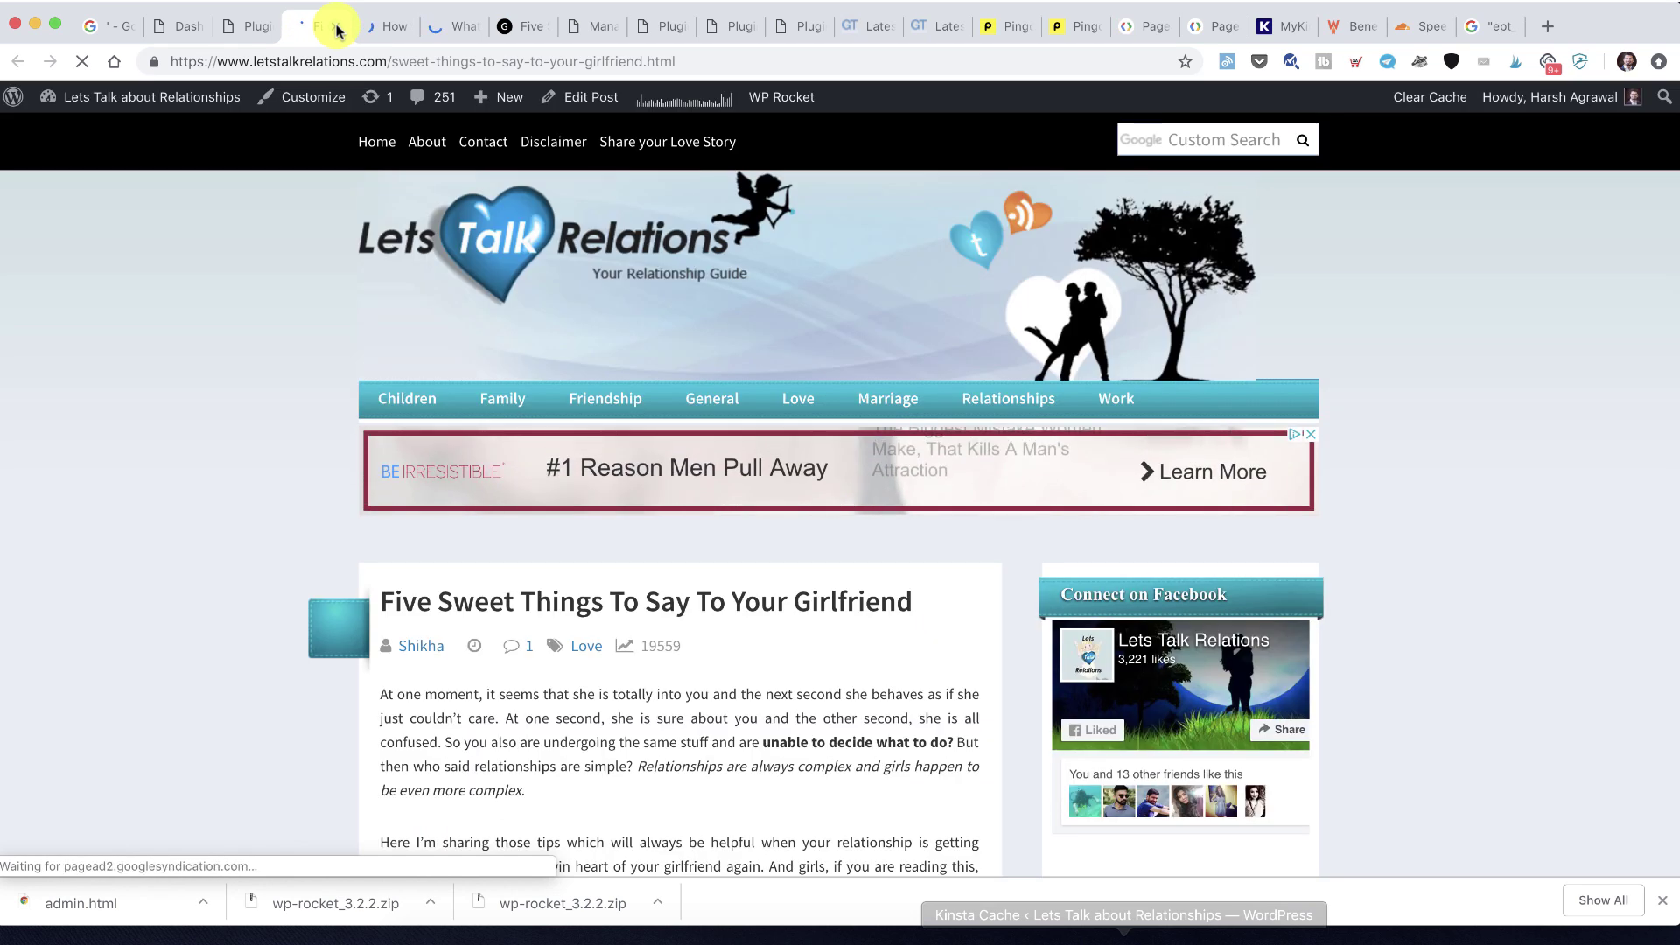
Inspect the floating and below-content share buttons on the maintaining relationships and getting married posts
click(337, 27)
scroll(573, 366, down, 5)
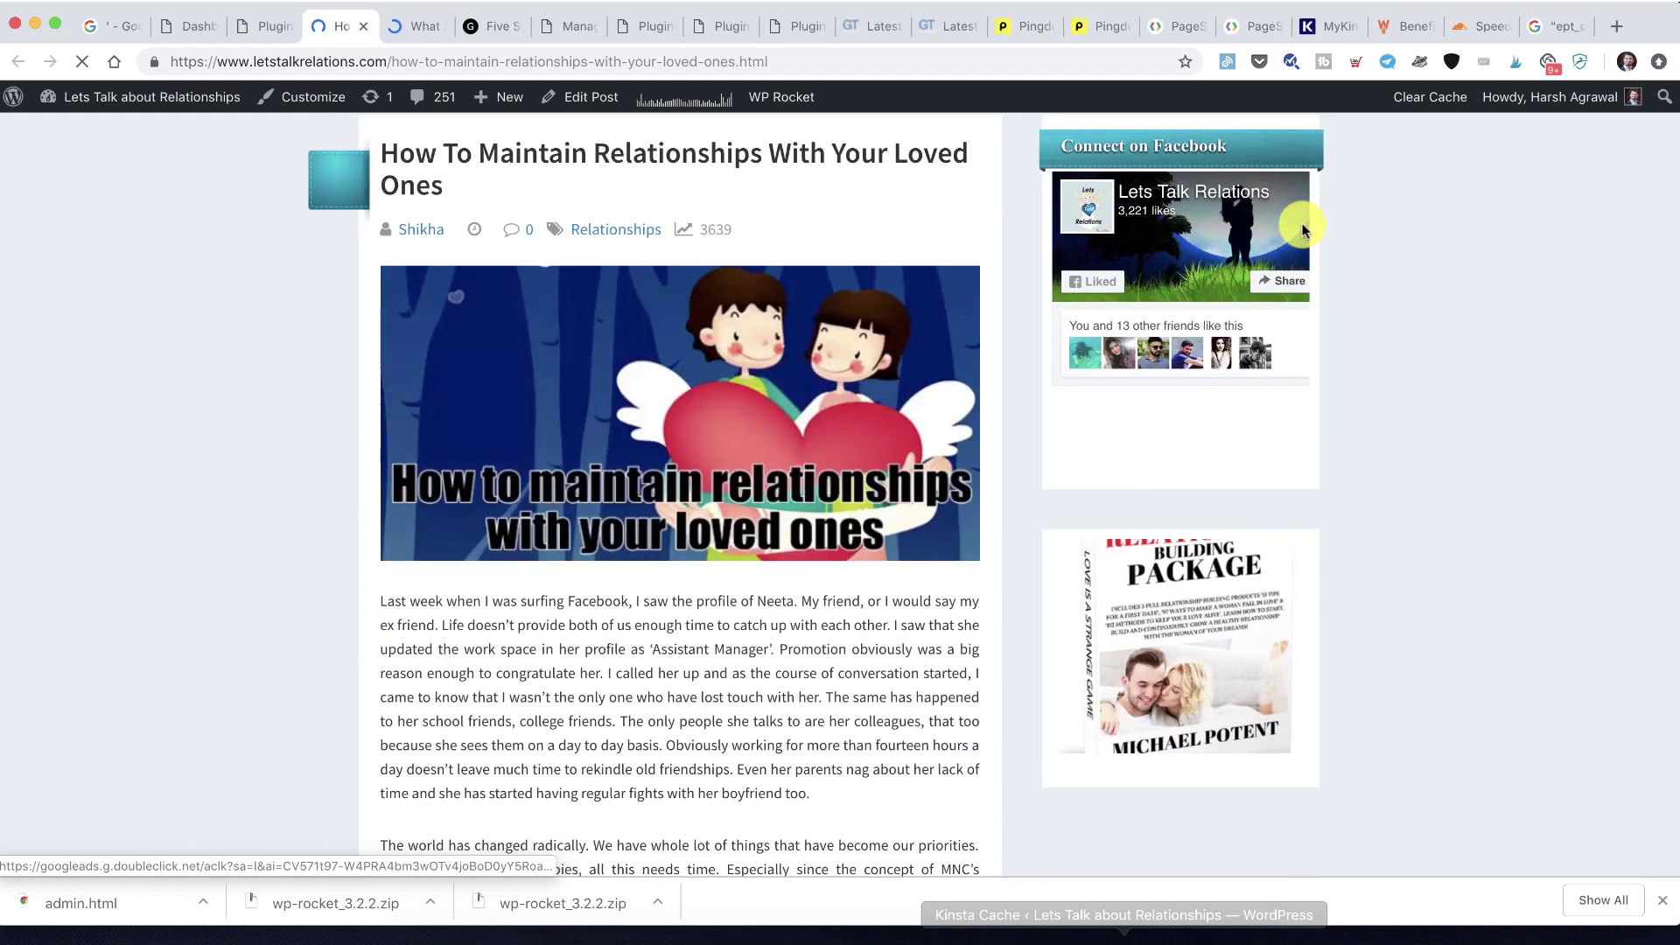
scroll(1134, 357, down, 6)
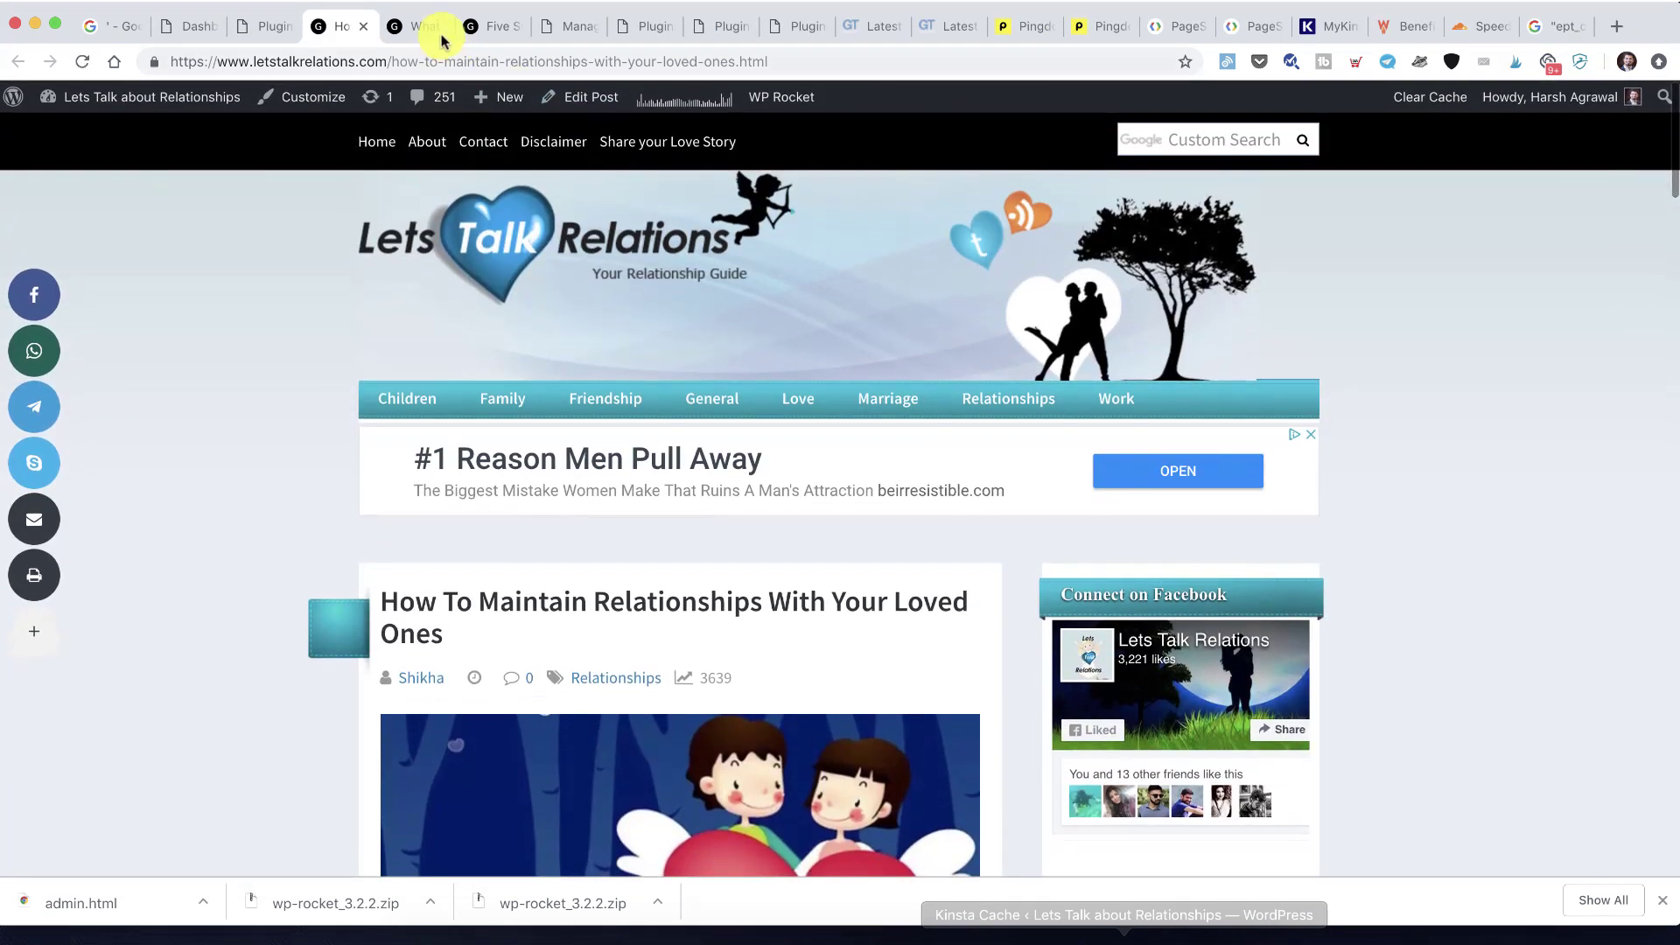
click(433, 27)
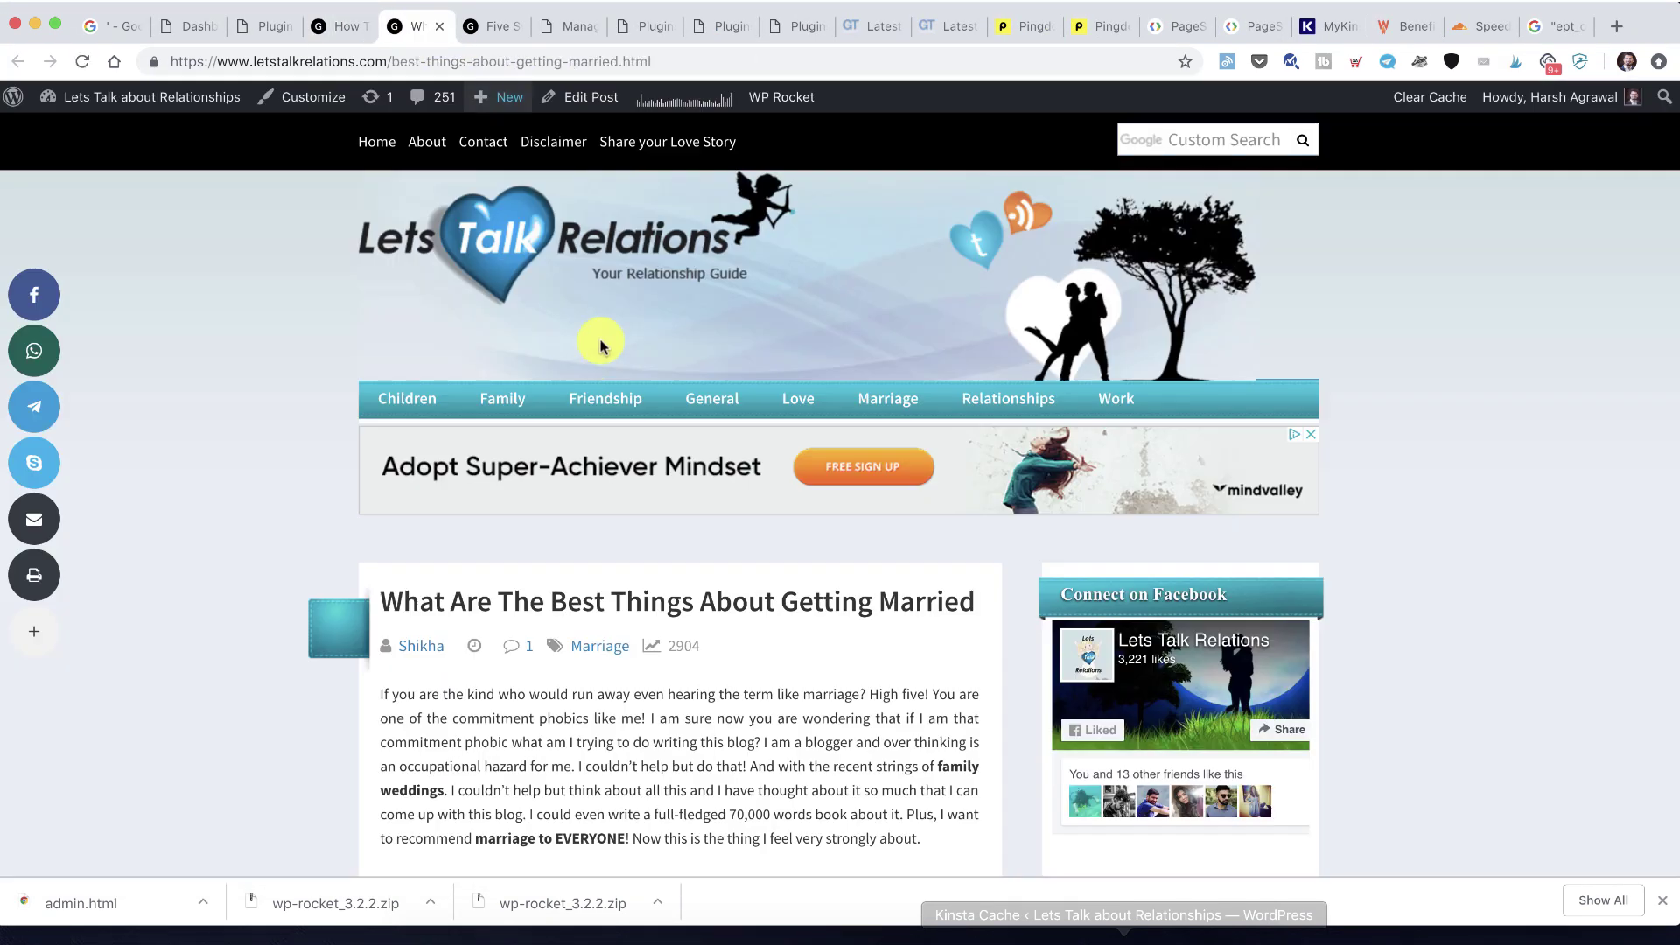
scroll(589, 581, down, 20)
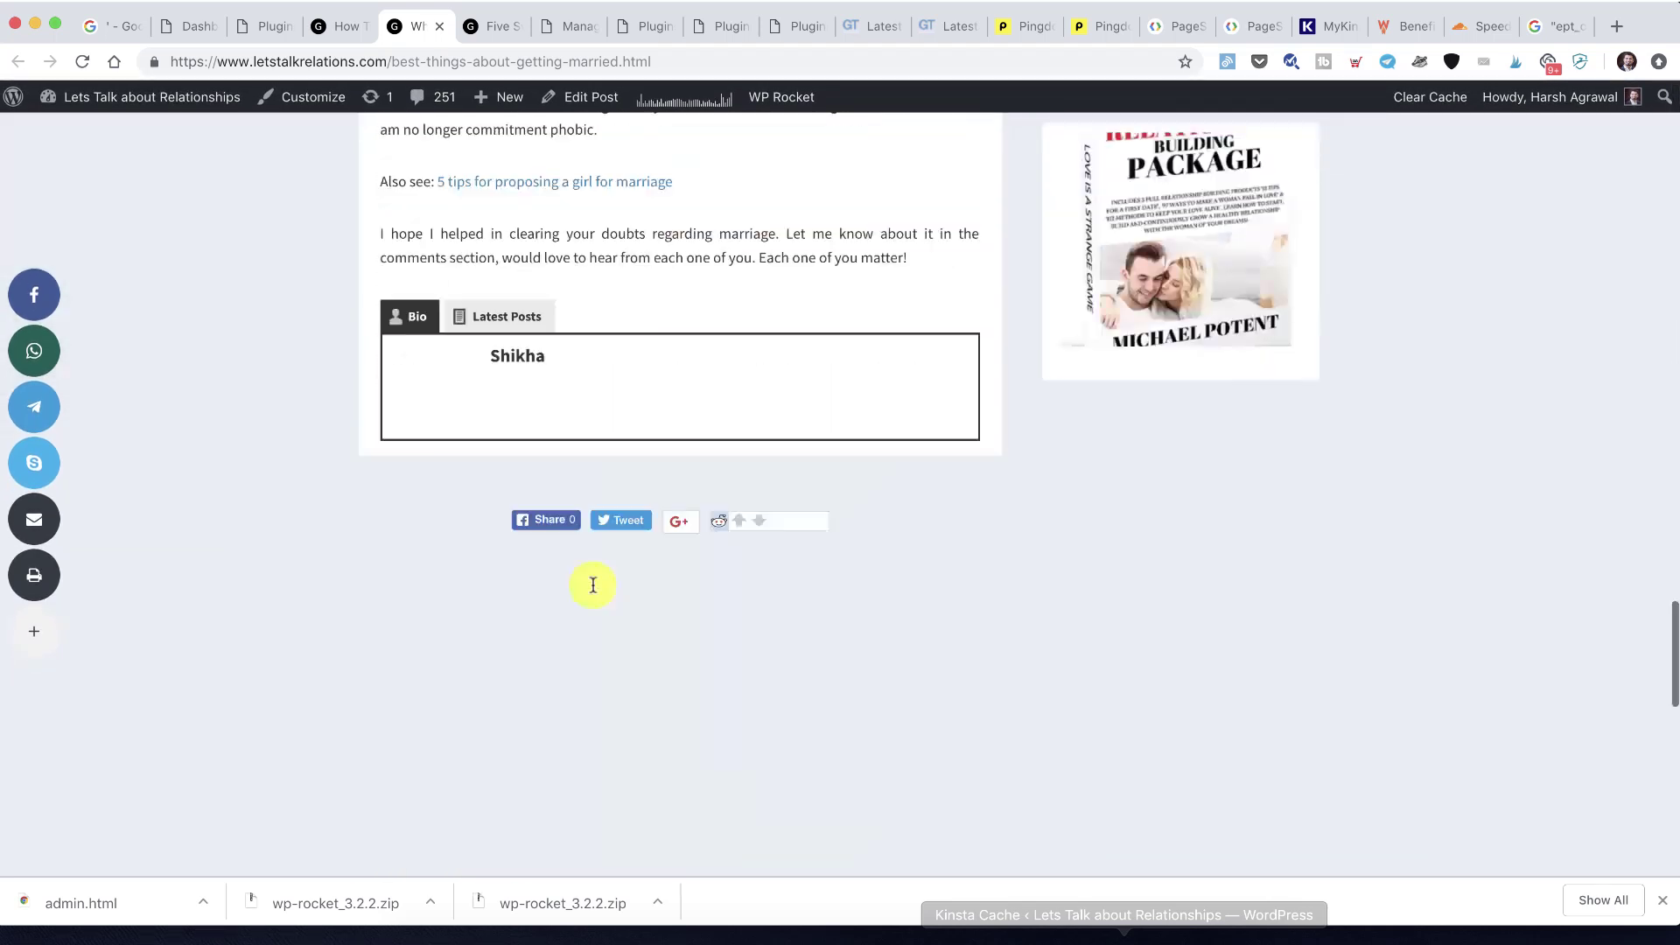
scroll(593, 585, up, 5)
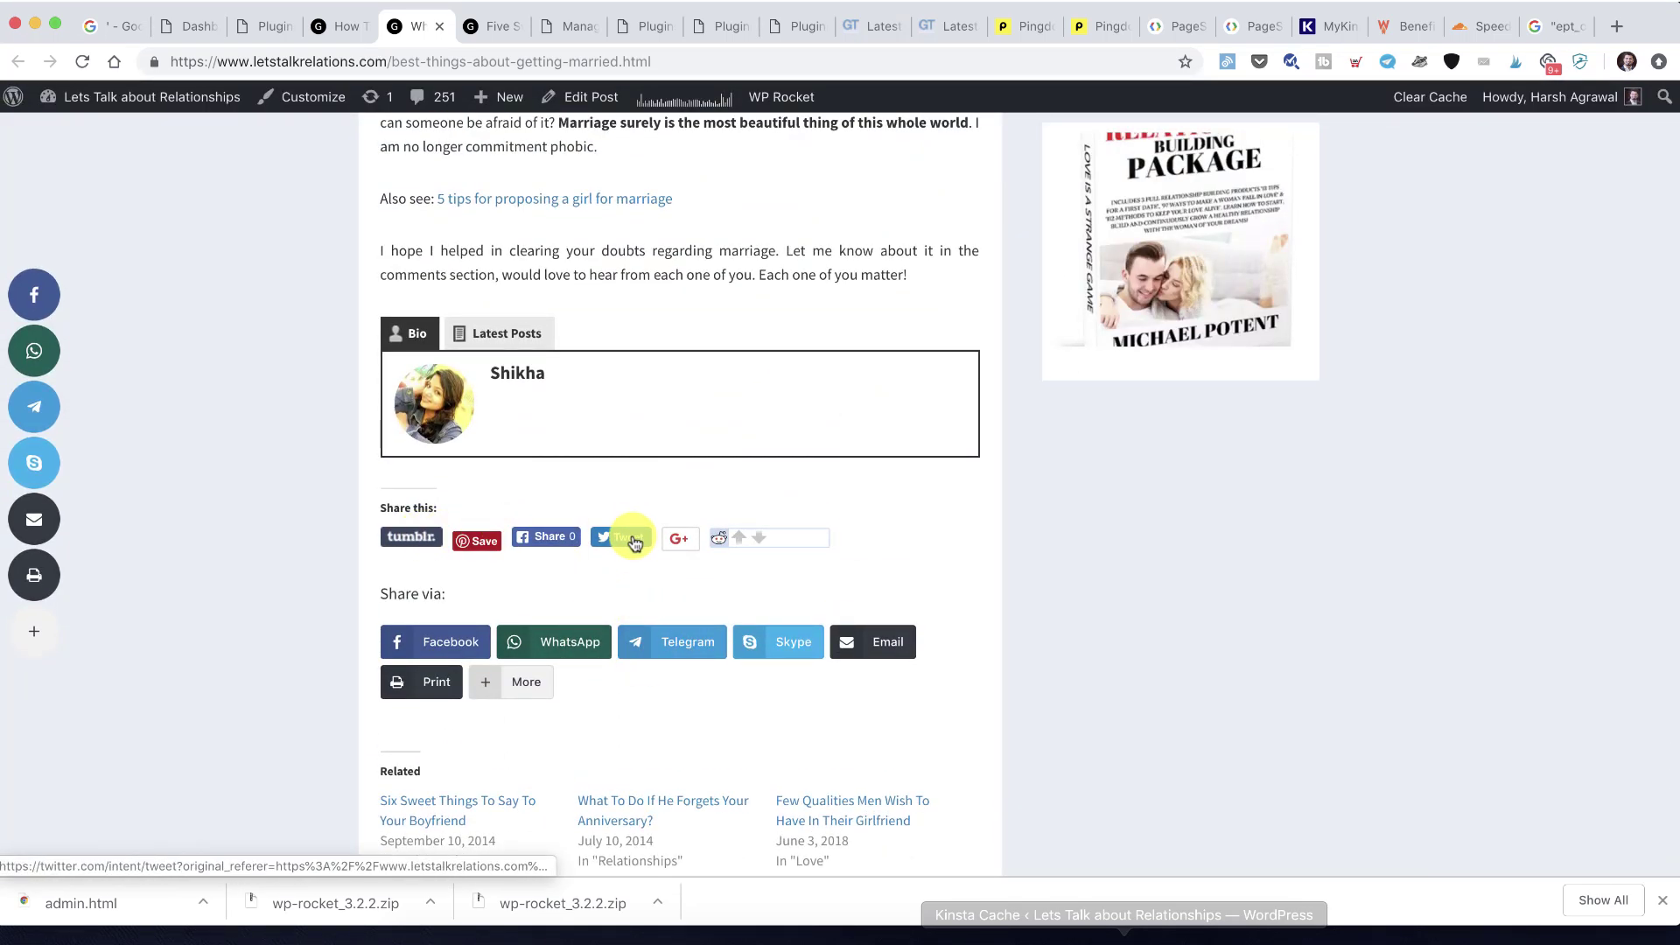
Return to the WordPress admin plugins page and open the Jetpack settings
click(339, 27)
click(262, 26)
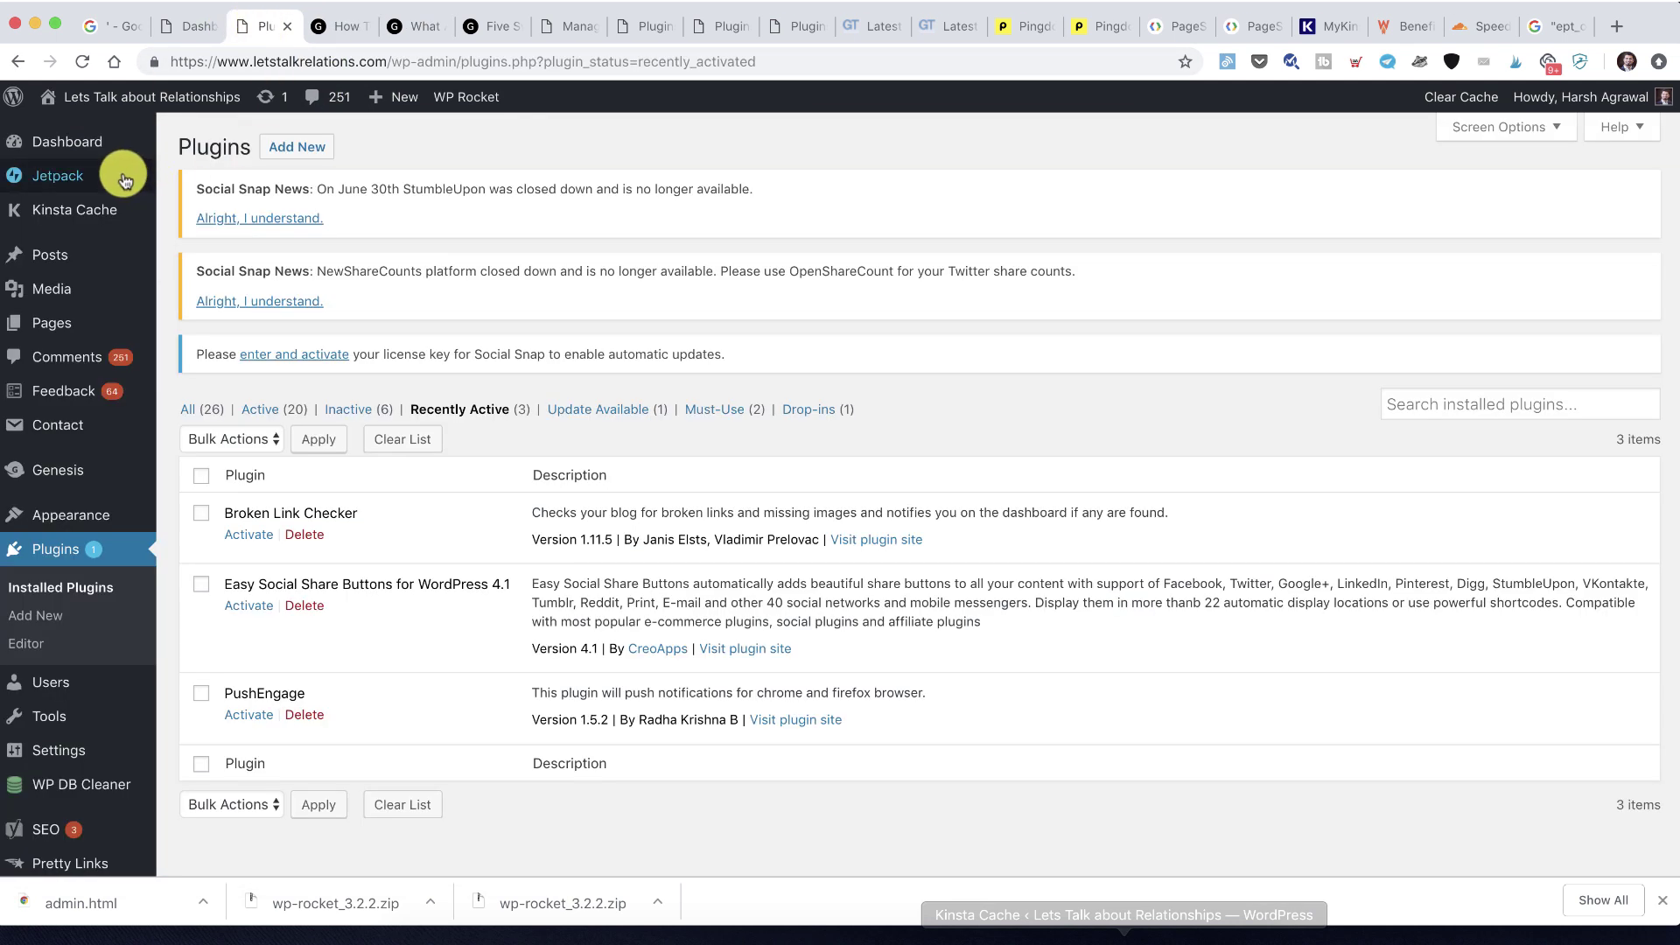
mouse_move(124, 175)
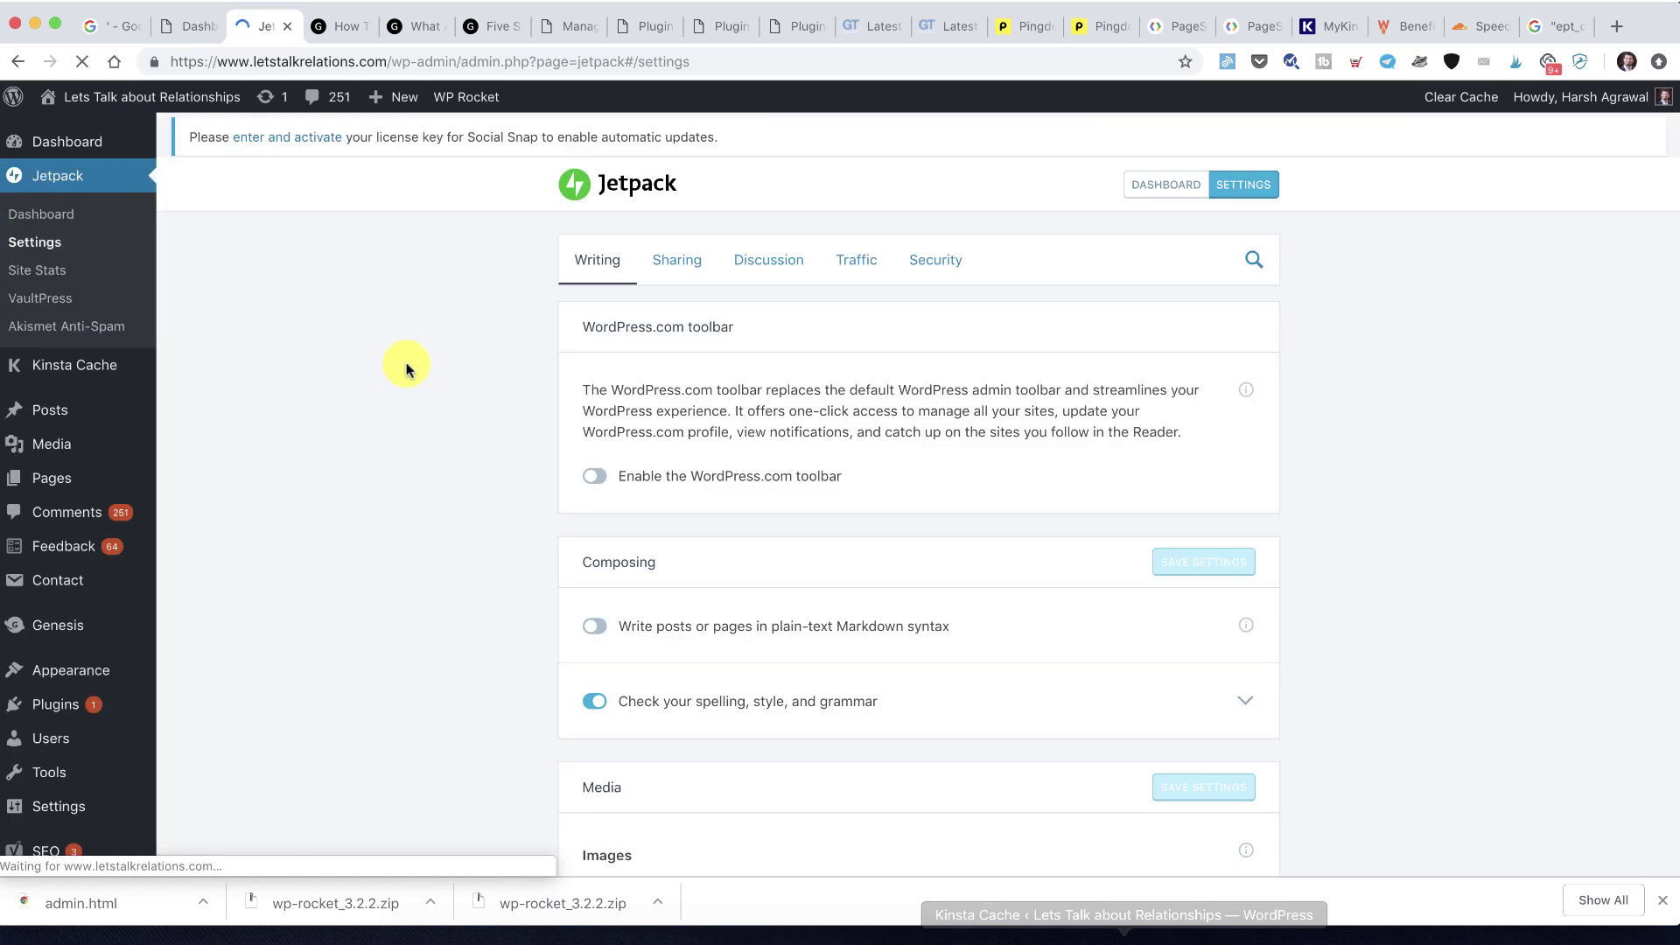
Turn off Jetpack's option to add sharing buttons to posts, and return to the Jetpack dashboard
click(692, 267)
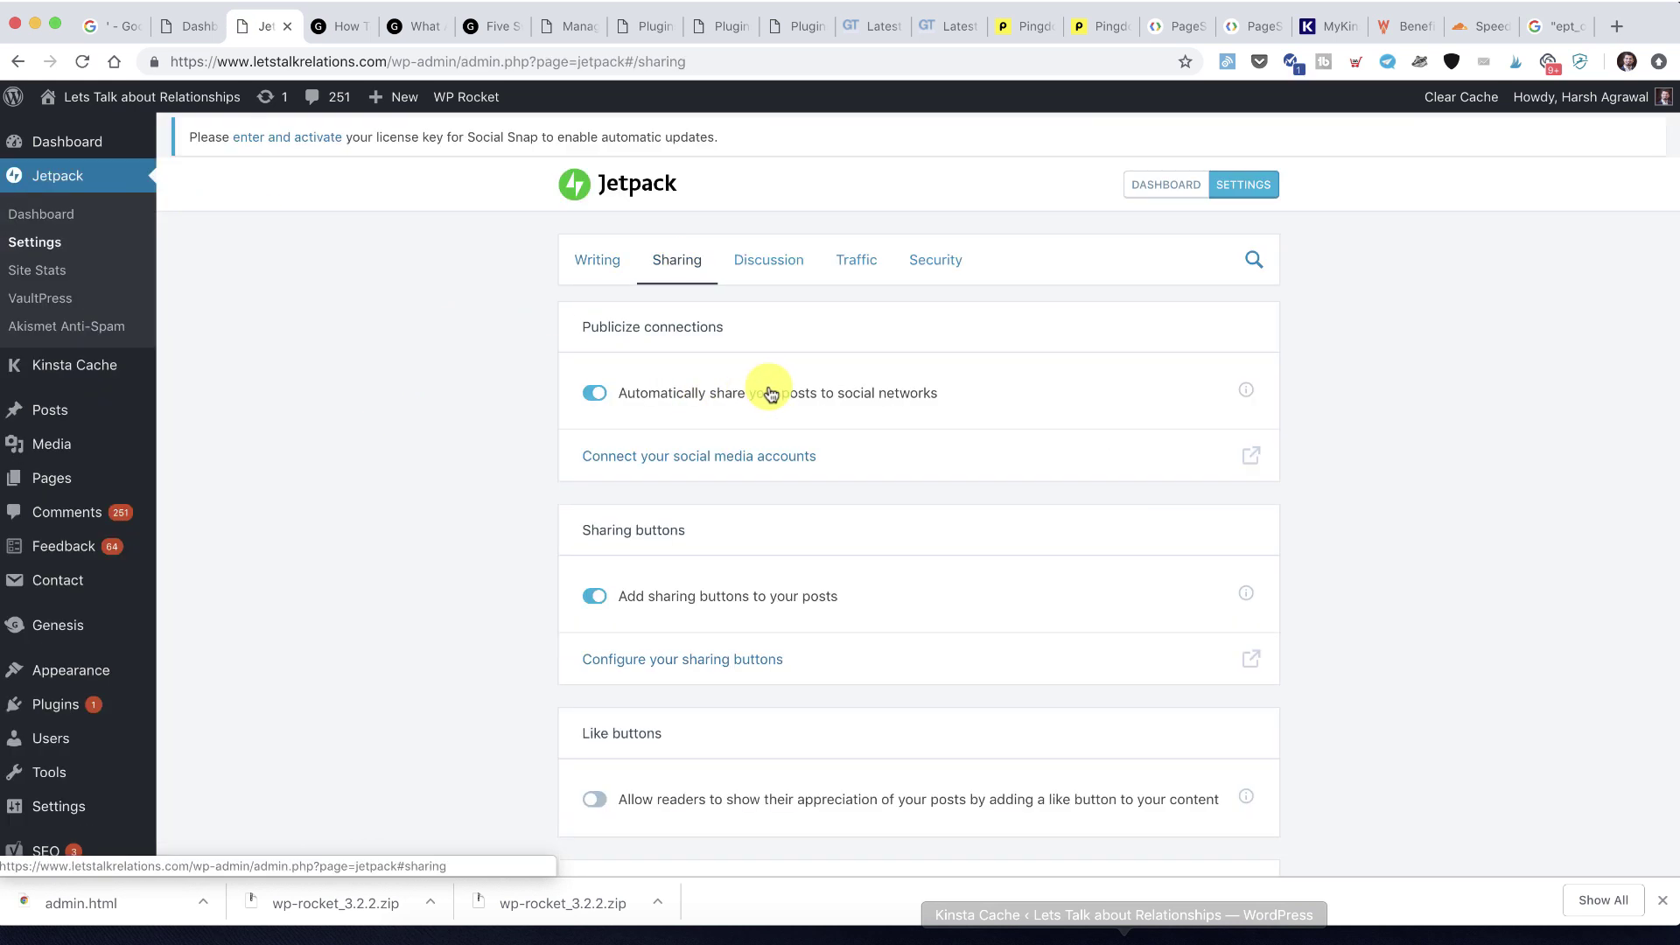
click(602, 393)
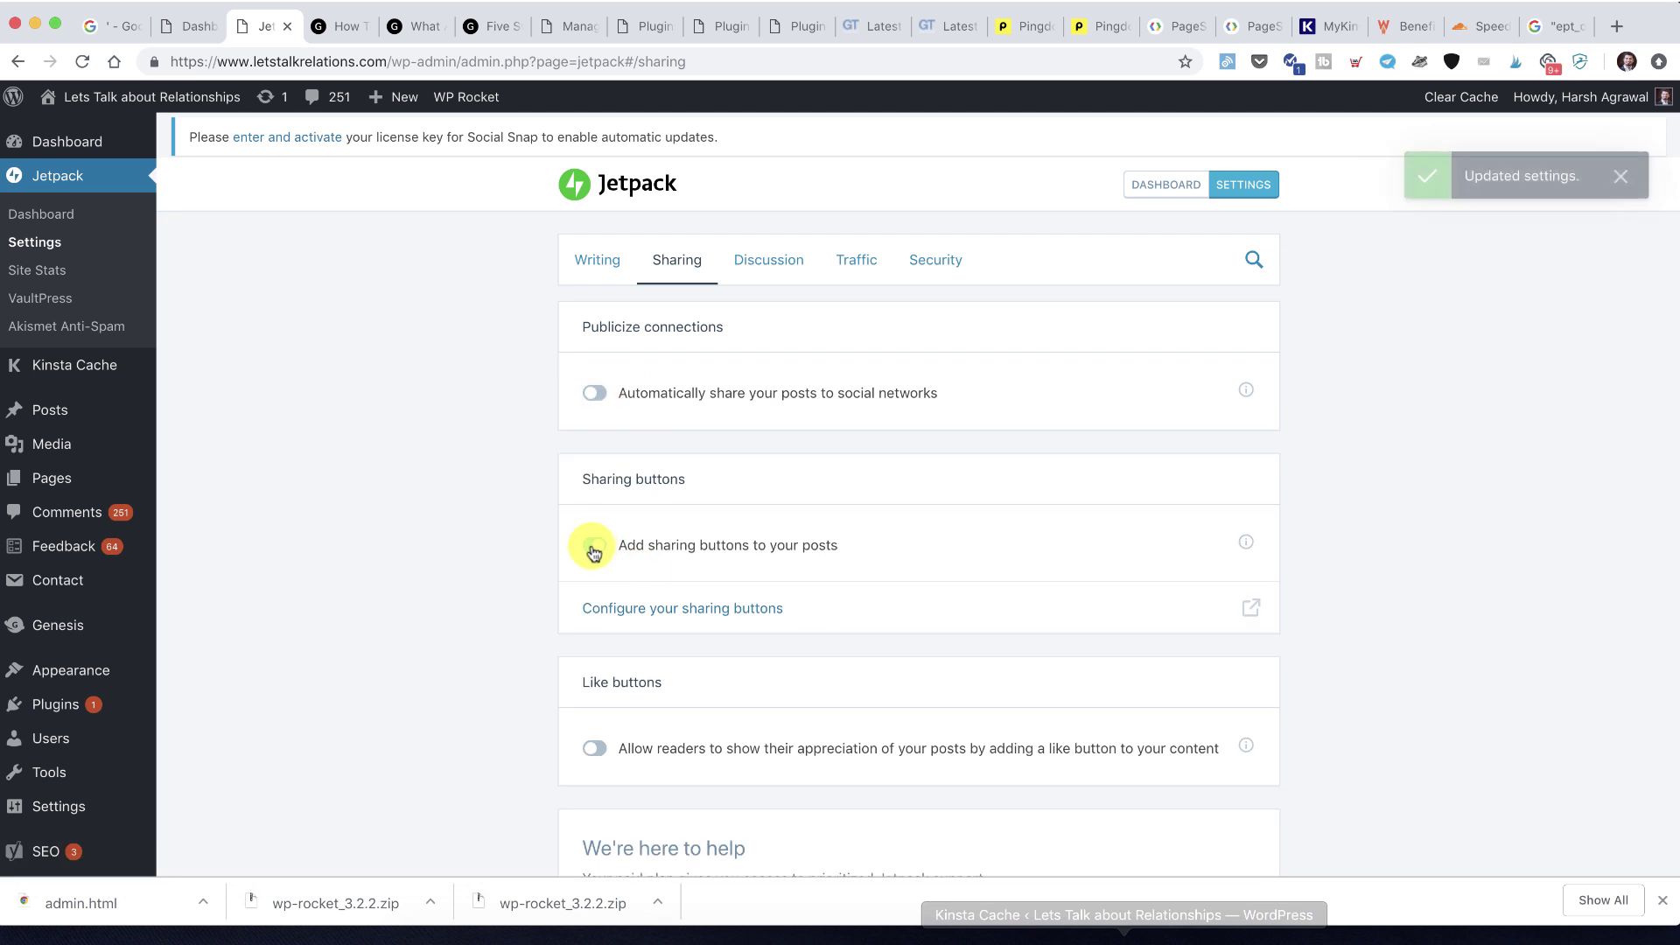
click(592, 545)
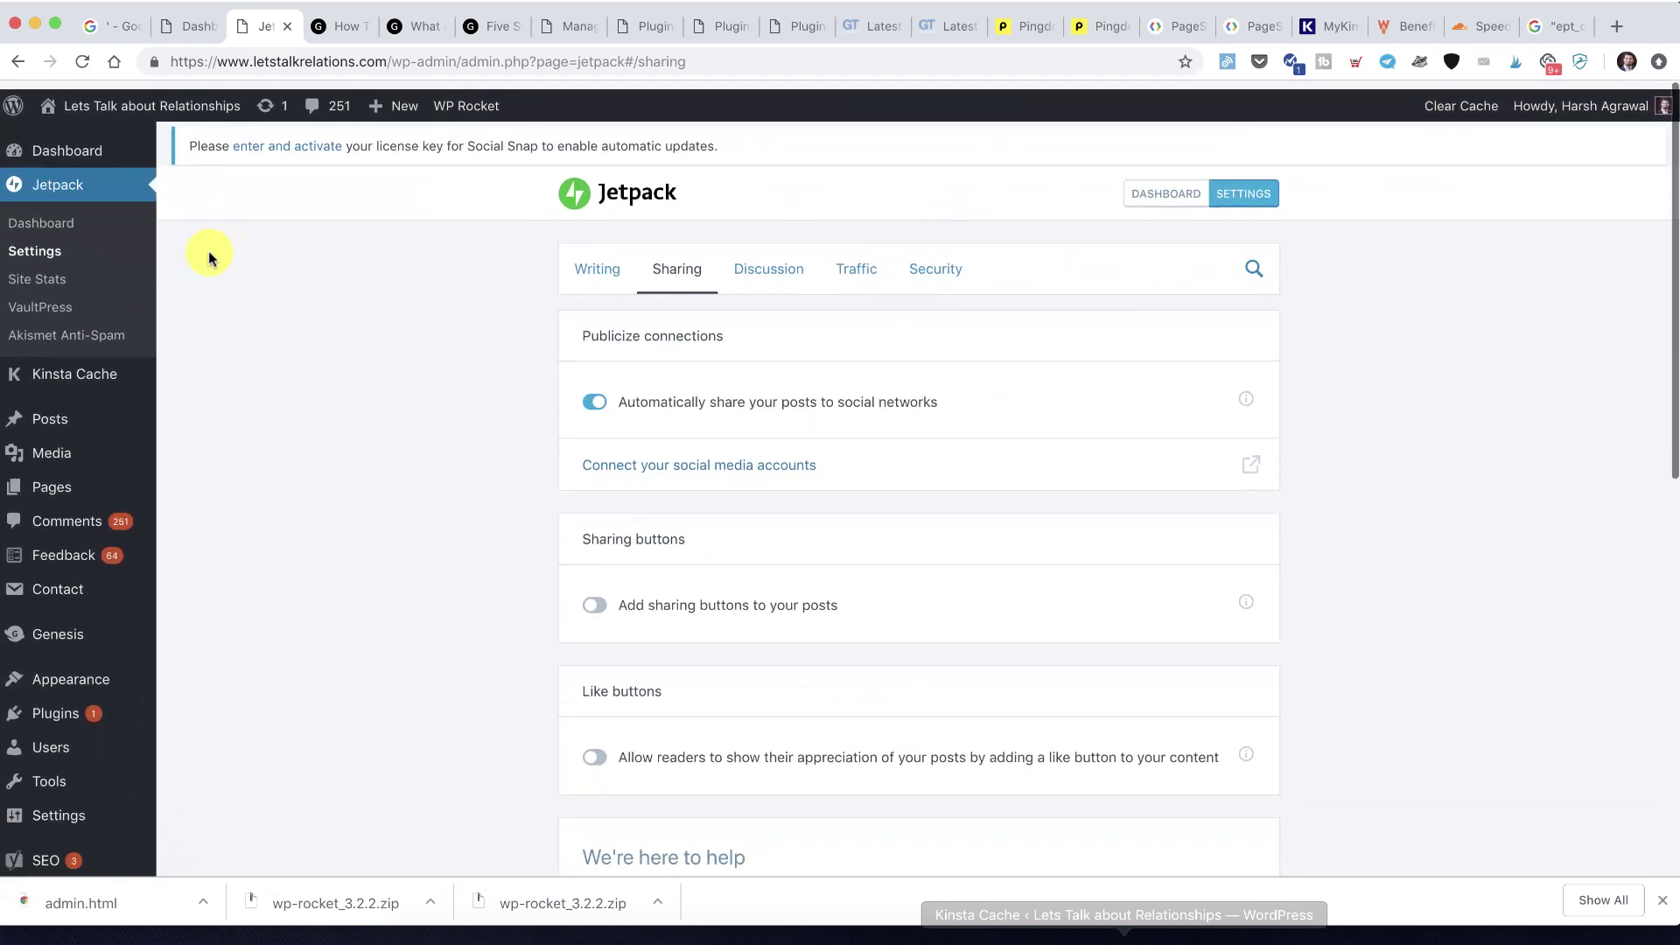
click(52, 215)
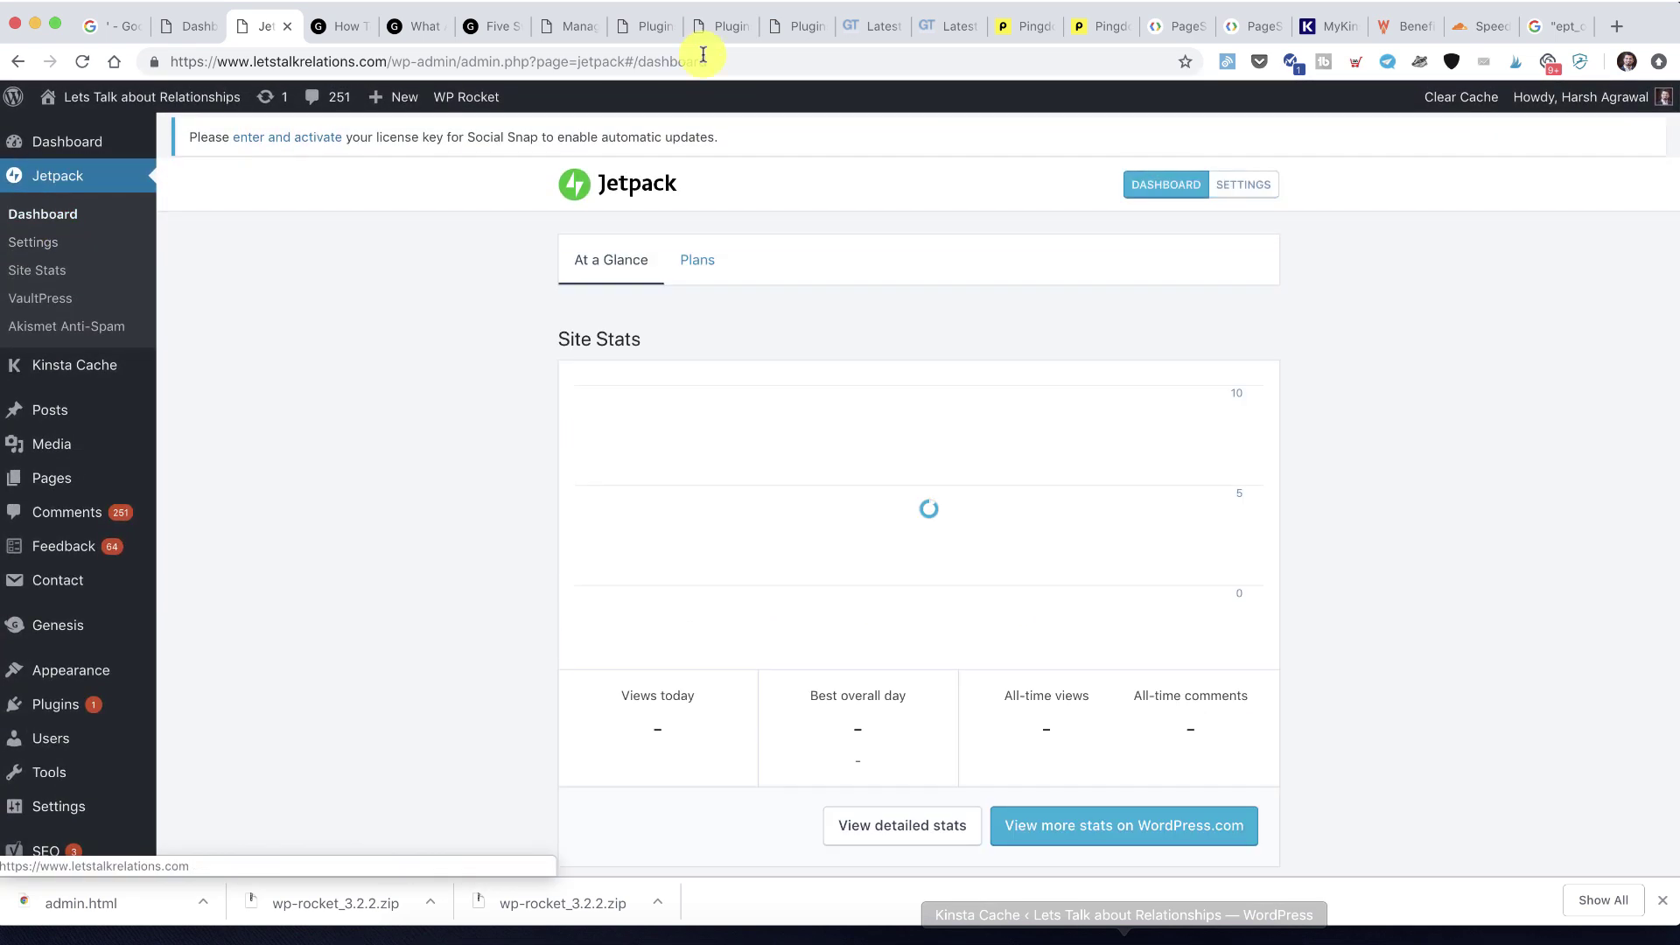
Open the Pingdom speed test start page in a new tab from the existing San Francisco results page
click(1020, 33)
click(1107, 28)
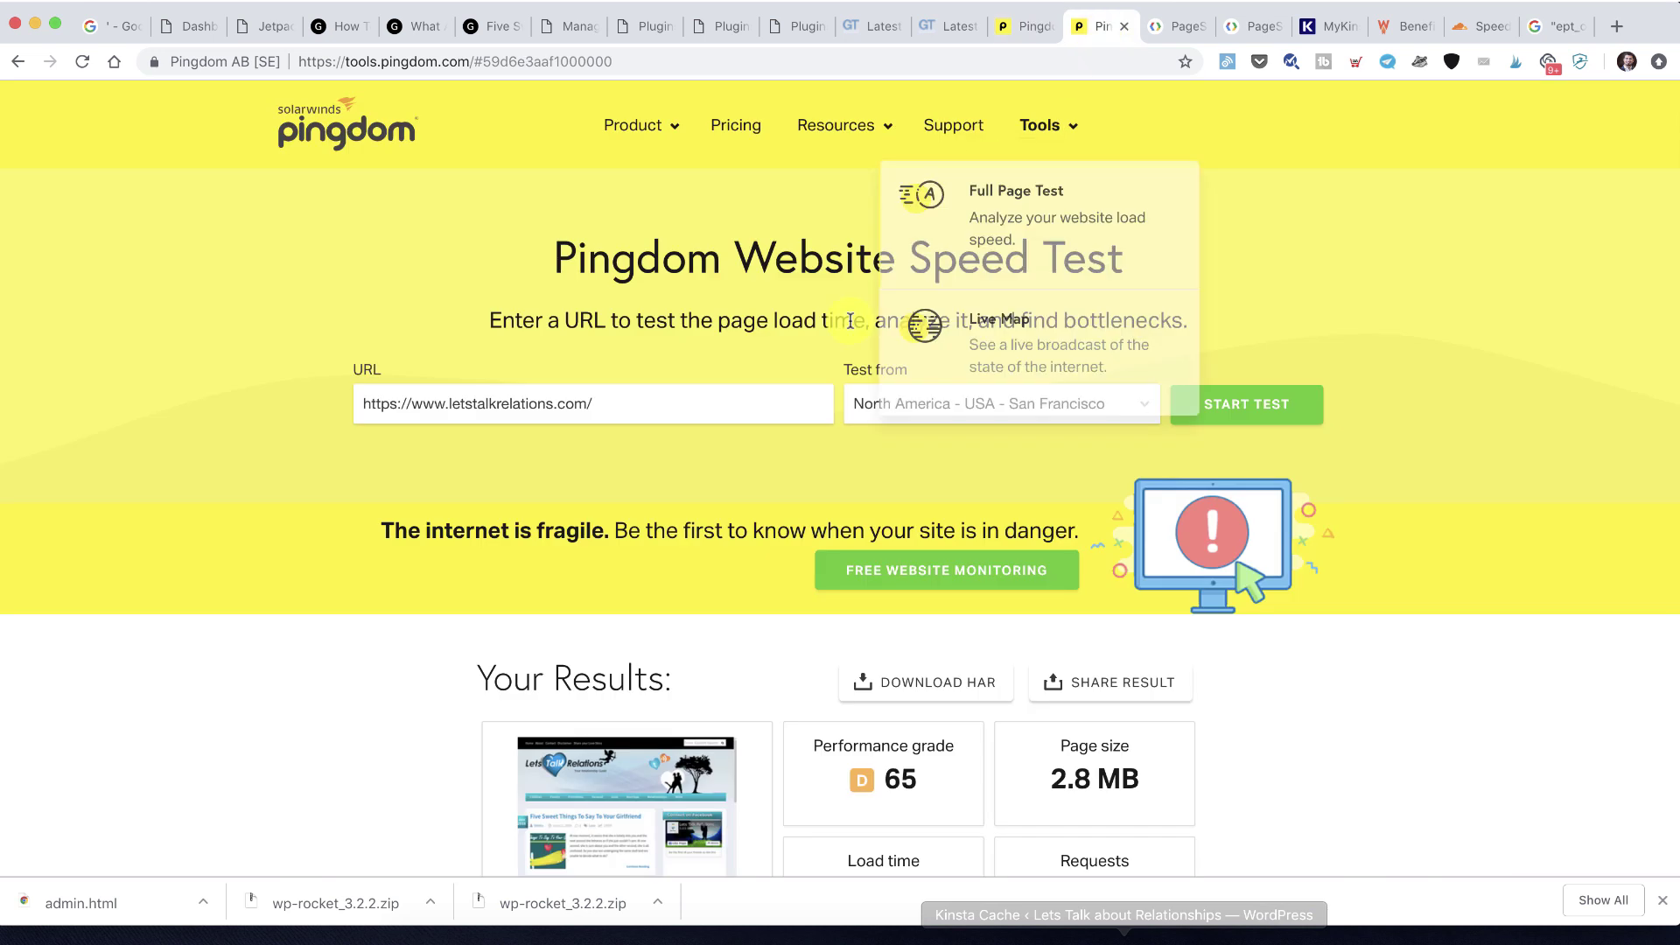
scroll(1246, 412, down, 3)
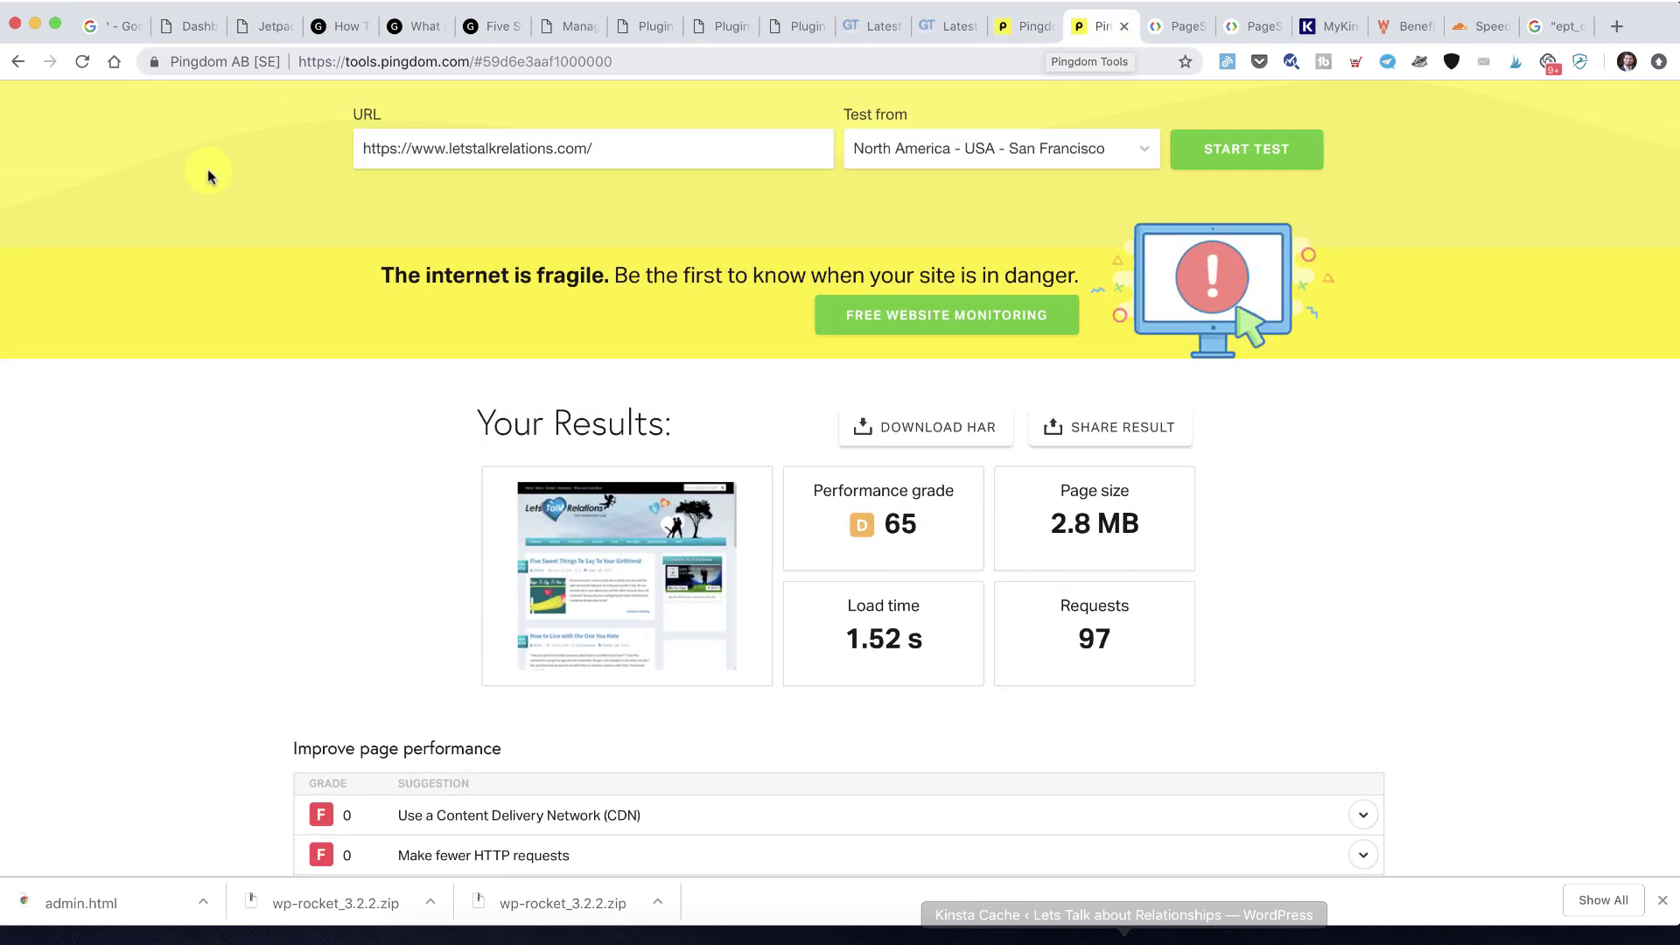
scroll(208, 175, up, 3)
right_click(302, 131)
Open the GTmetrix and PageSpeed Insights start pages in new tabs from their existing reports
click(977, 44)
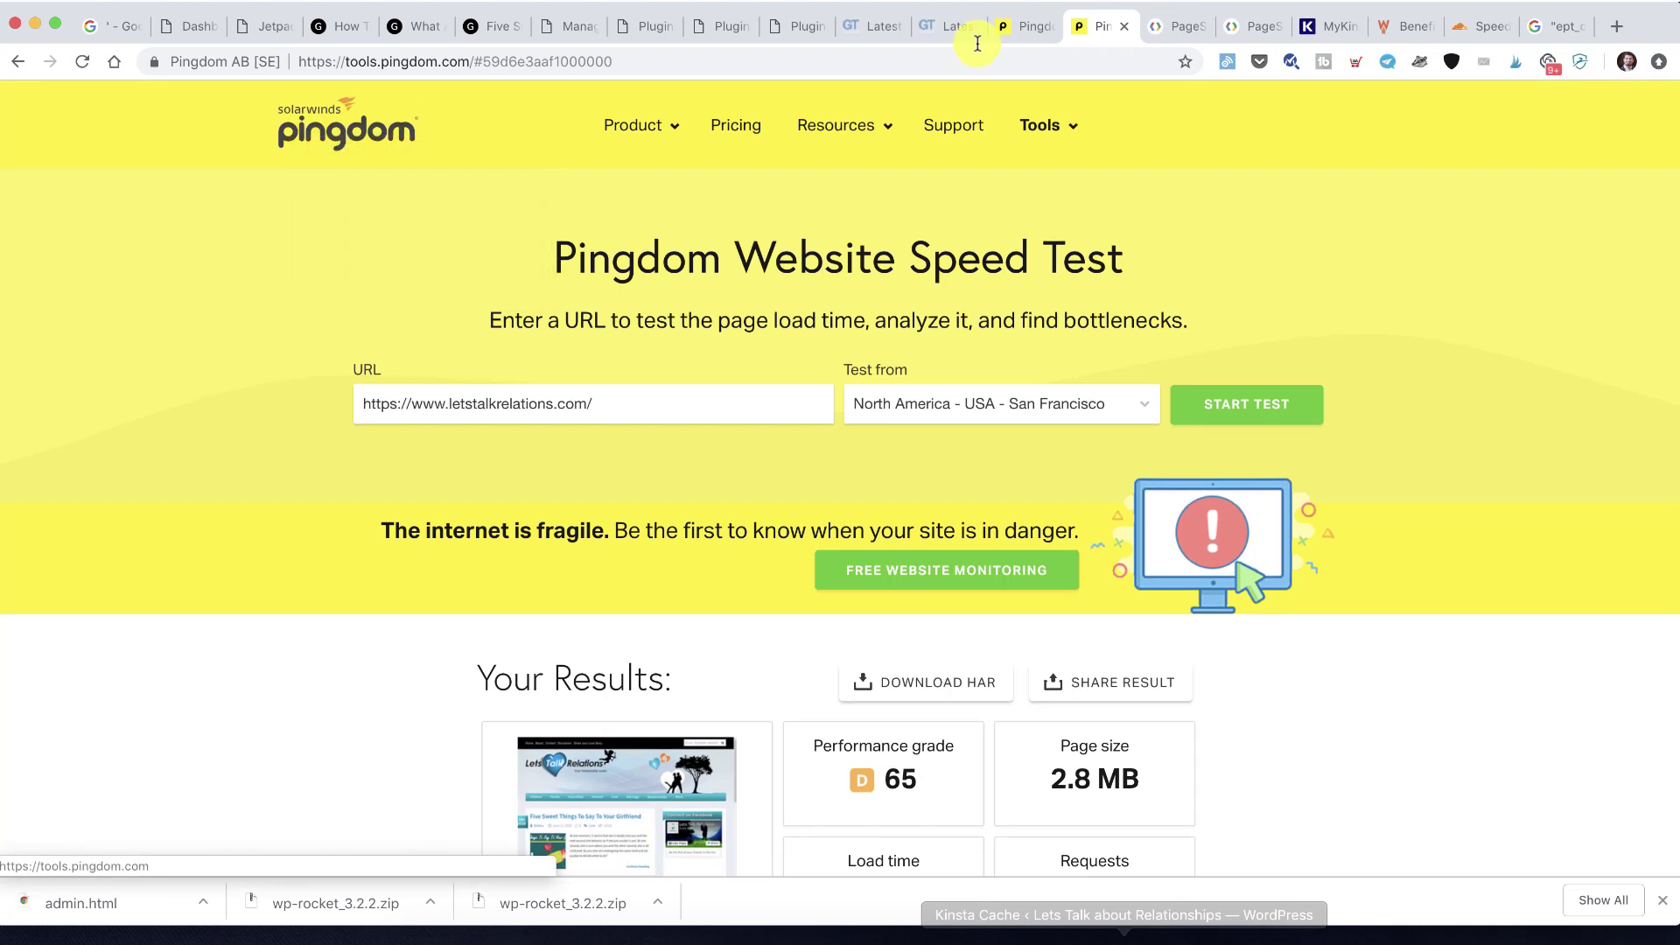
click(888, 26)
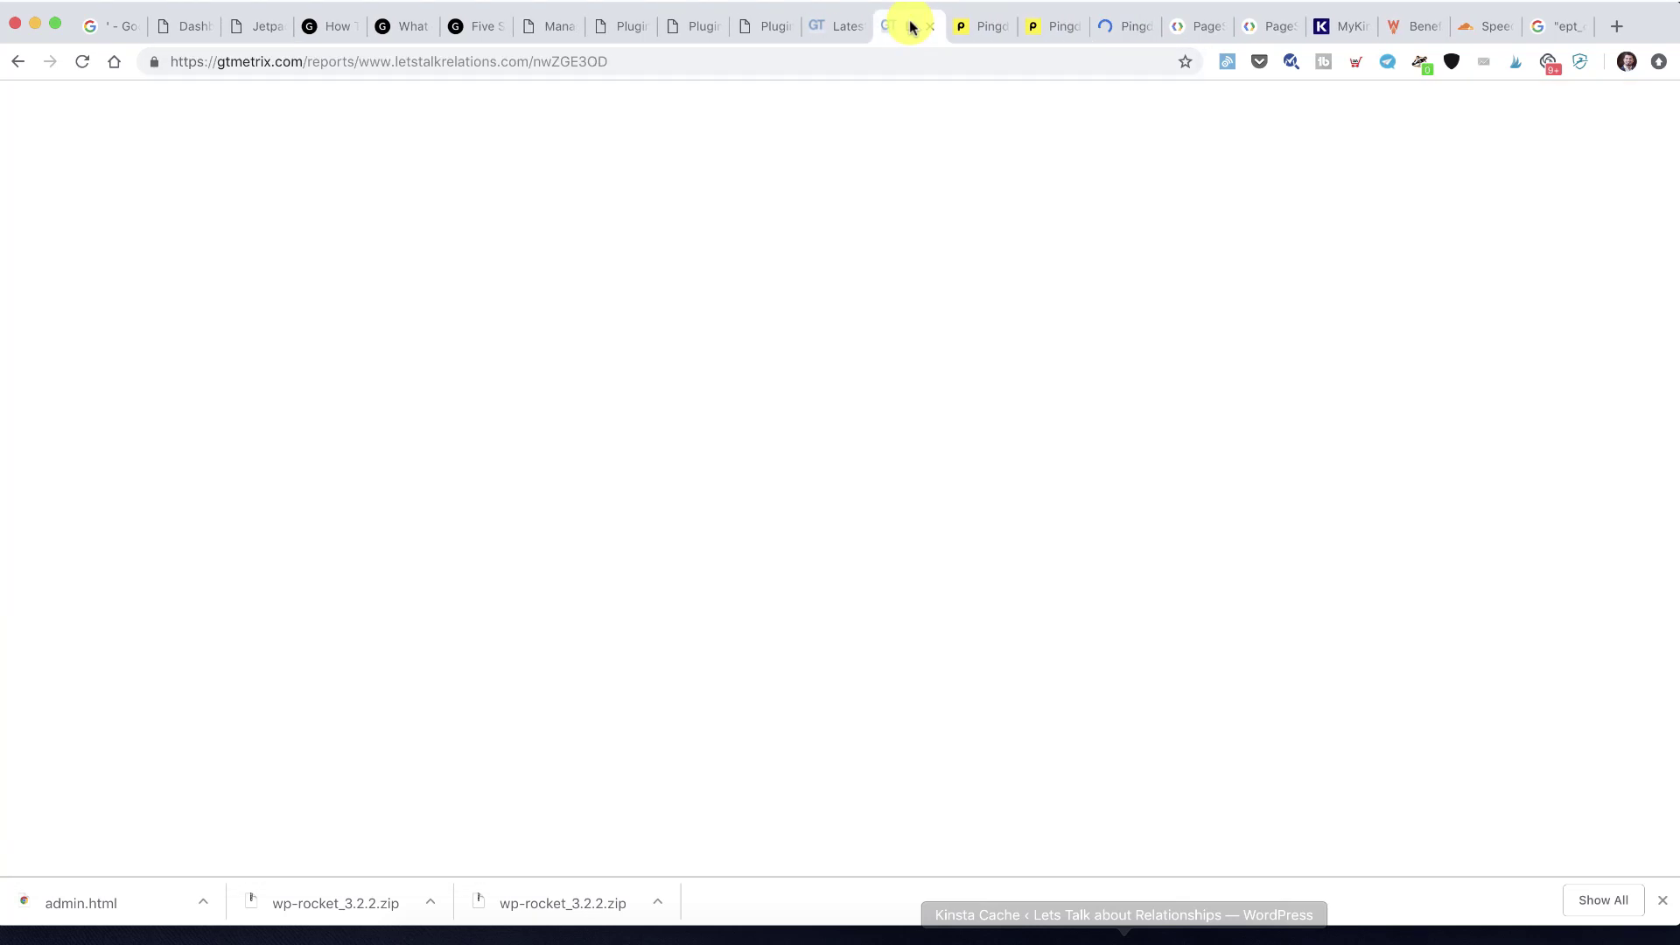
scroll(158, 218, up, 15)
right_click(135, 140)
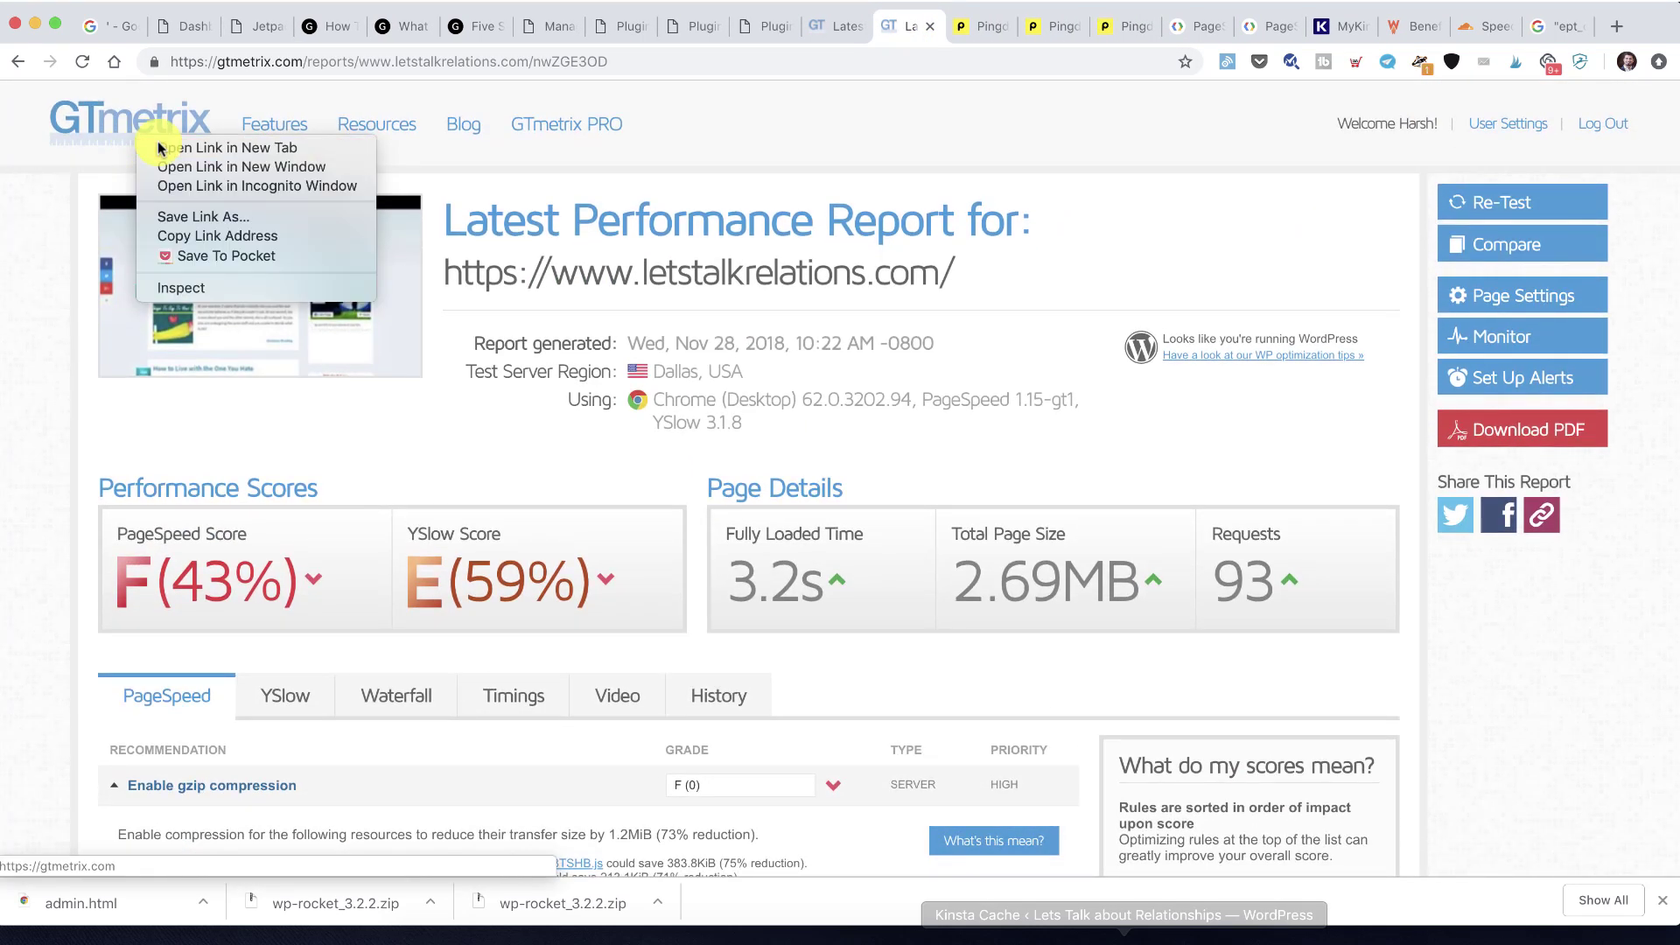
click(175, 147)
click(1264, 28)
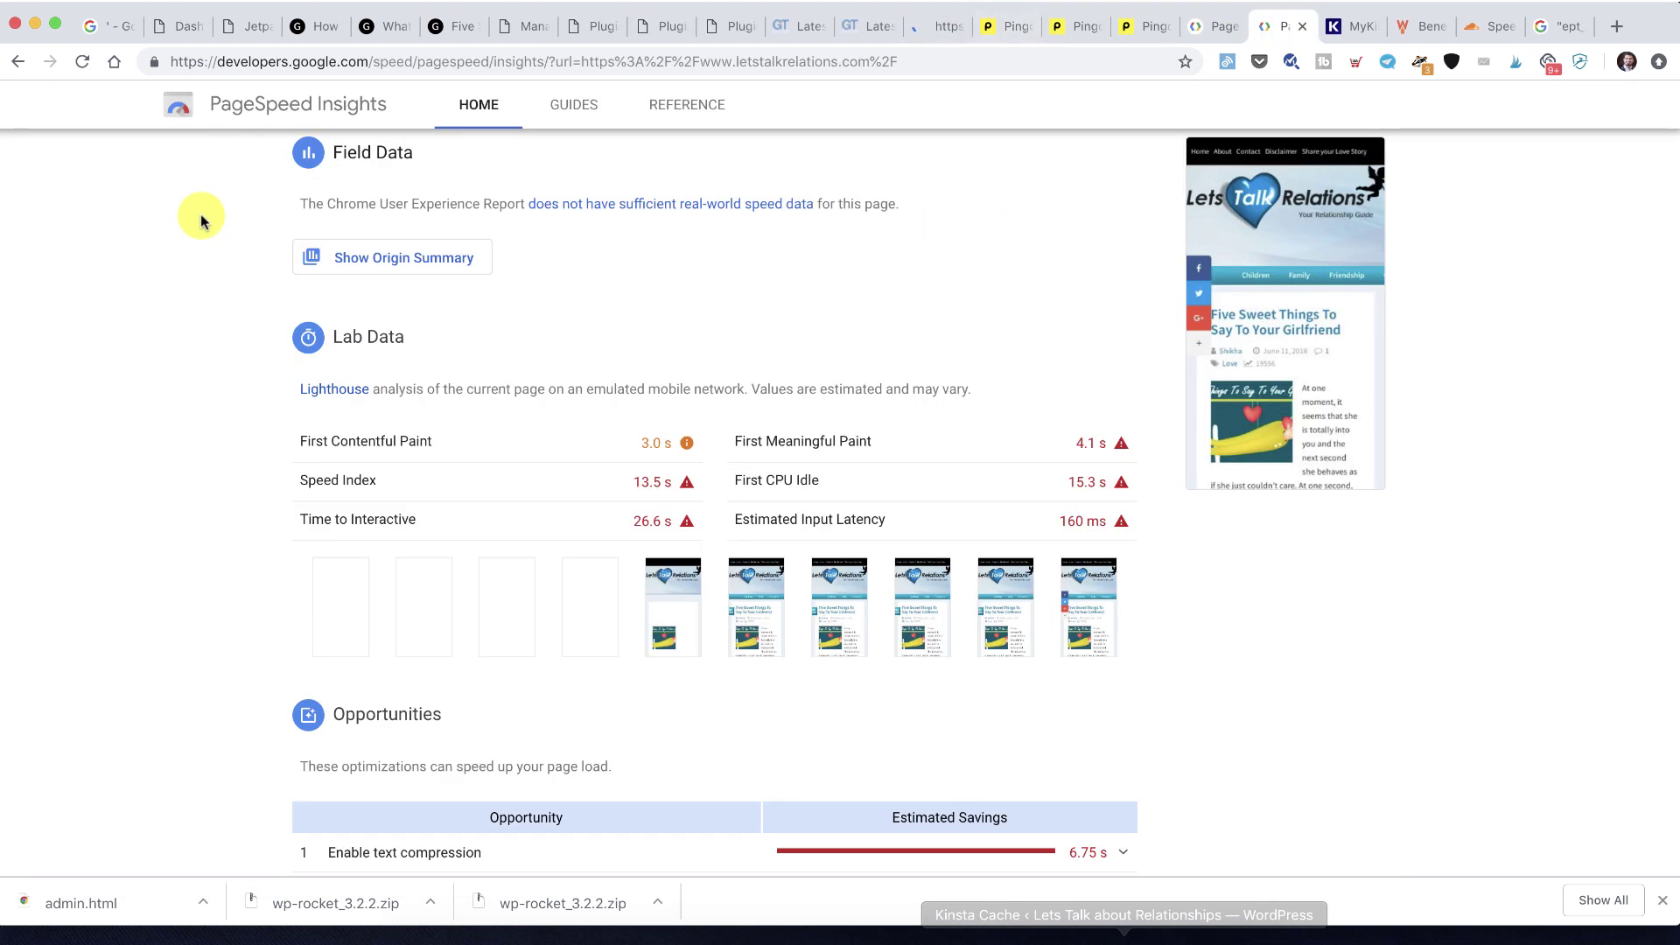
right_click(248, 106)
click(274, 117)
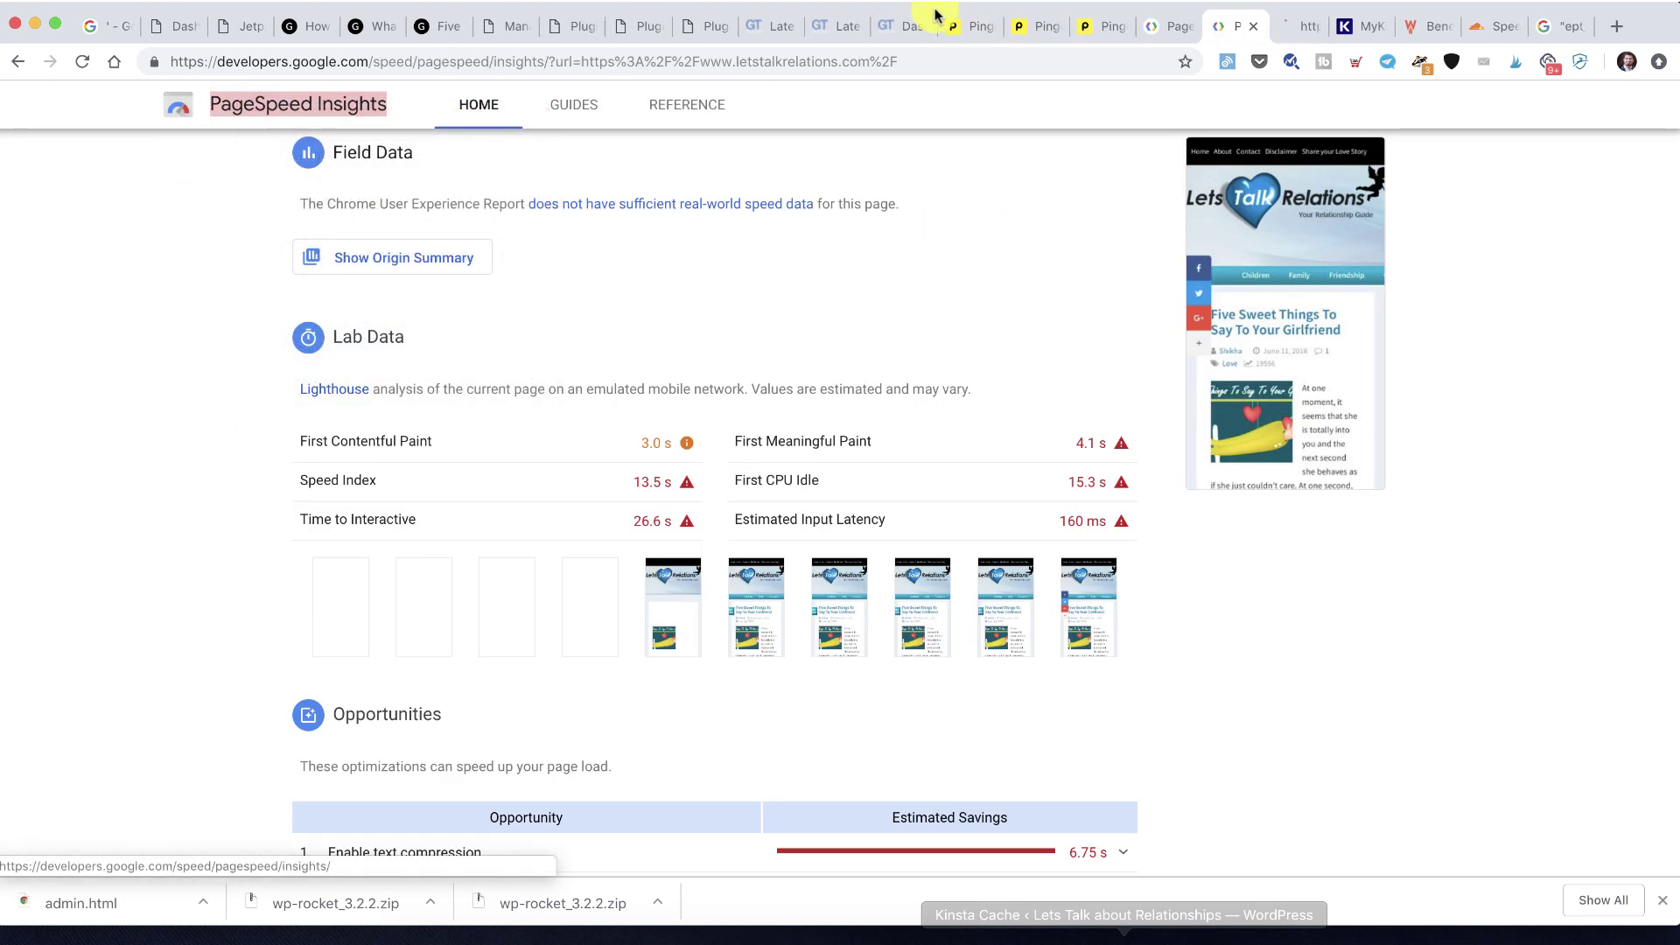
click(889, 26)
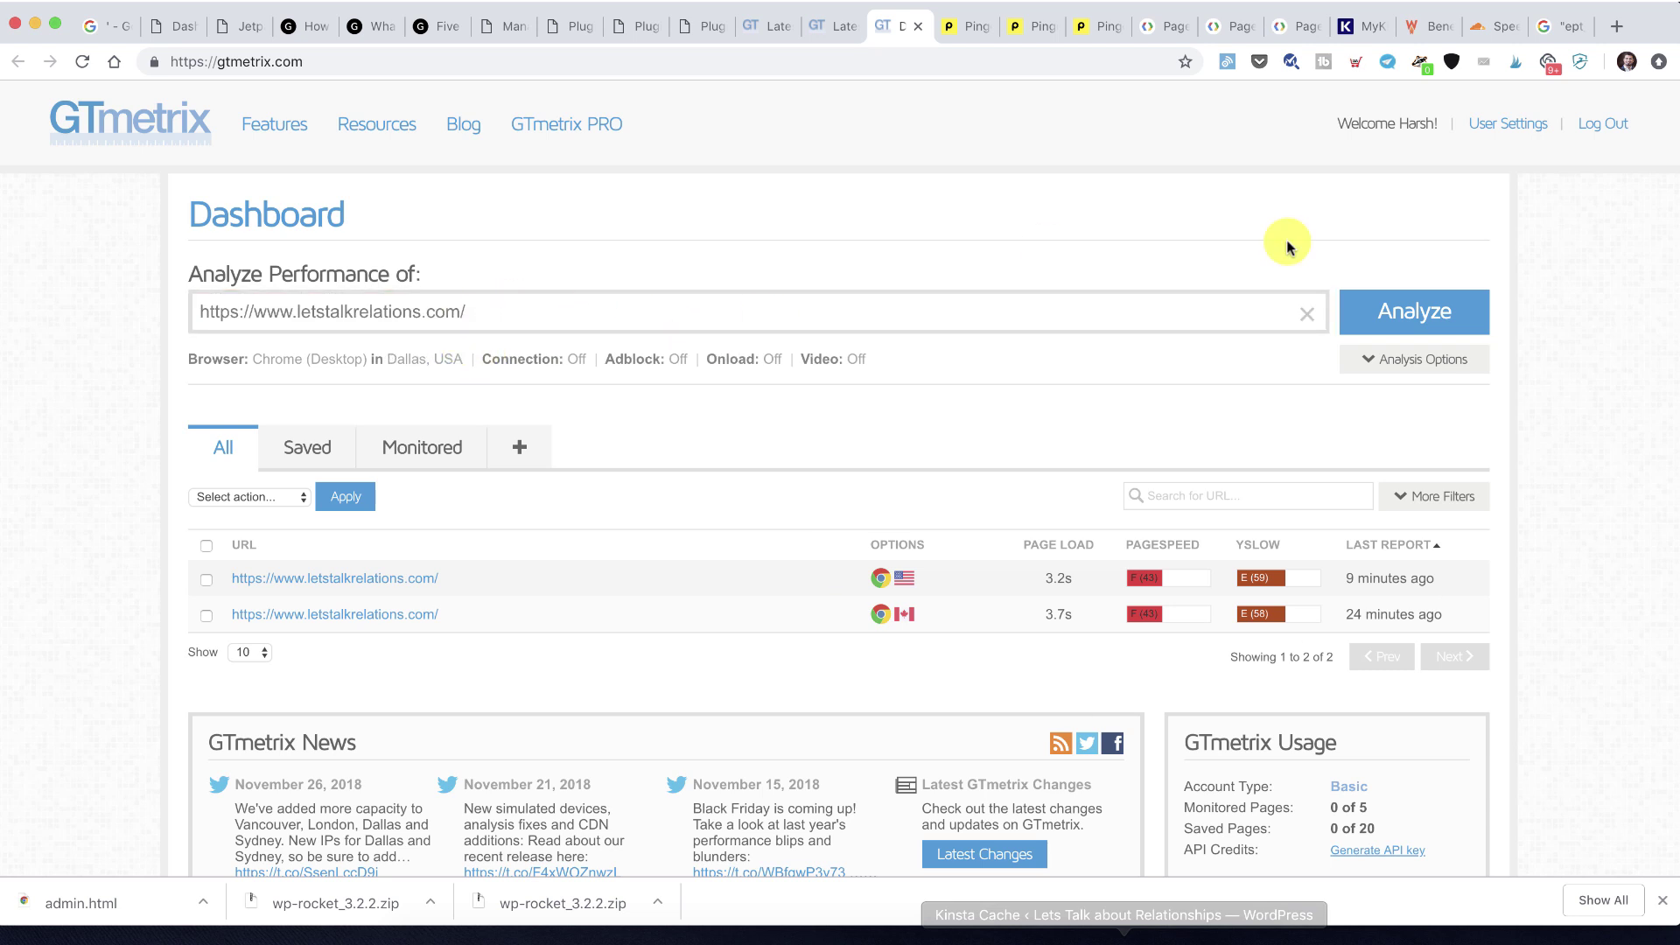
click(1391, 311)
click(1100, 27)
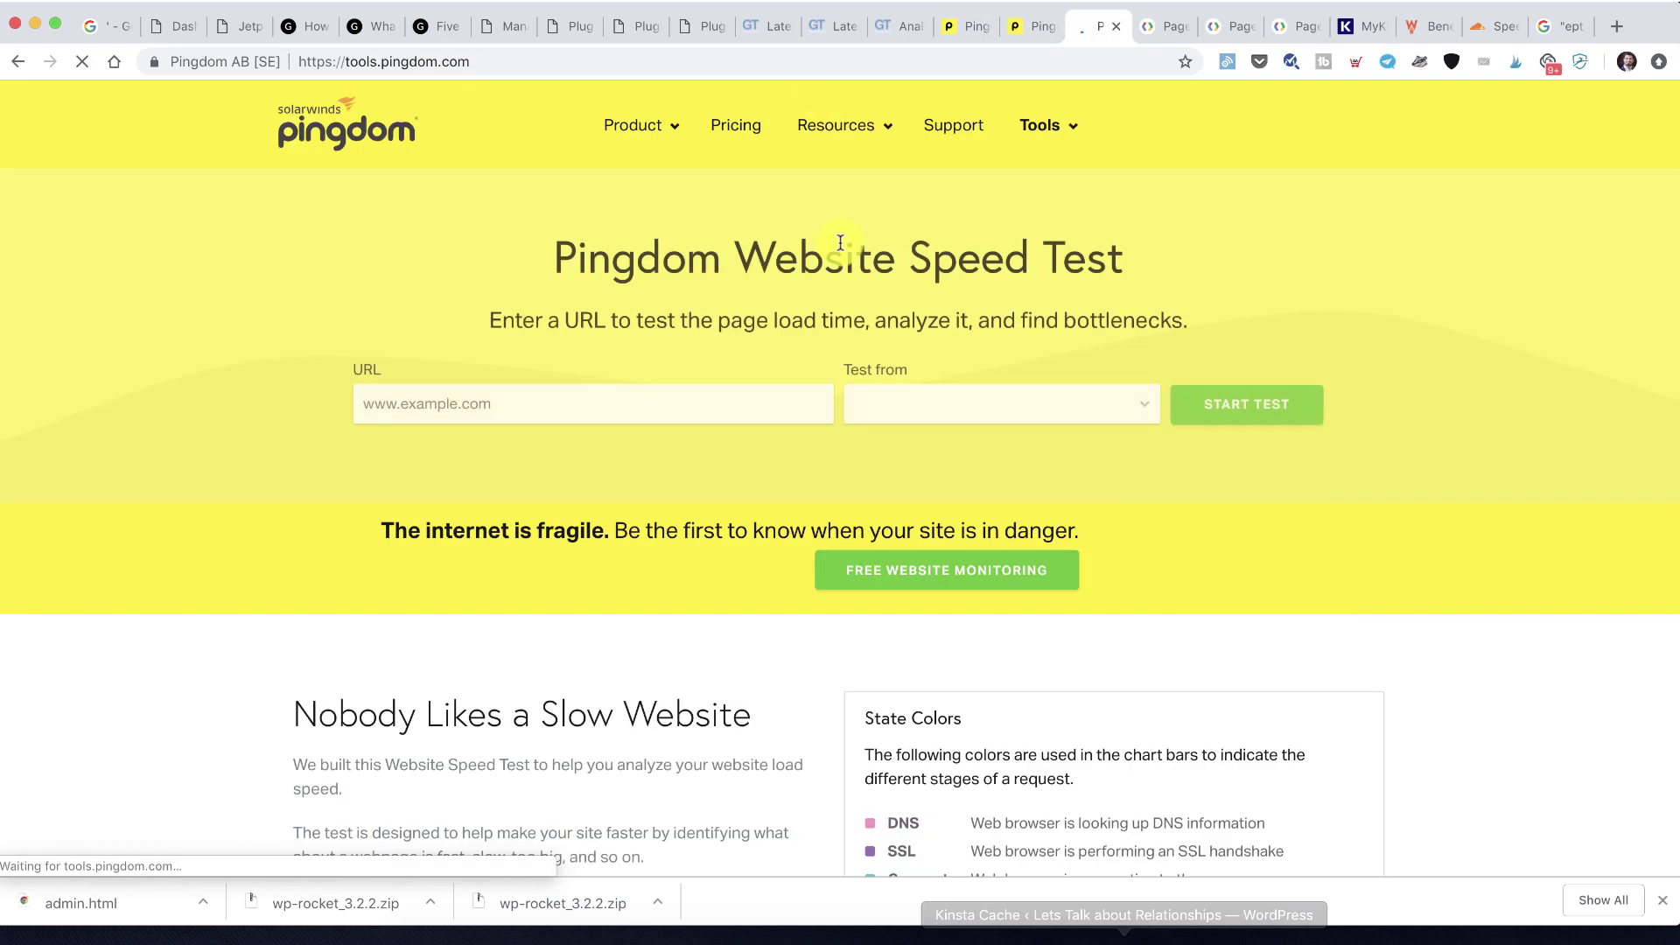
text(https://www.letstalkrelations.com/)
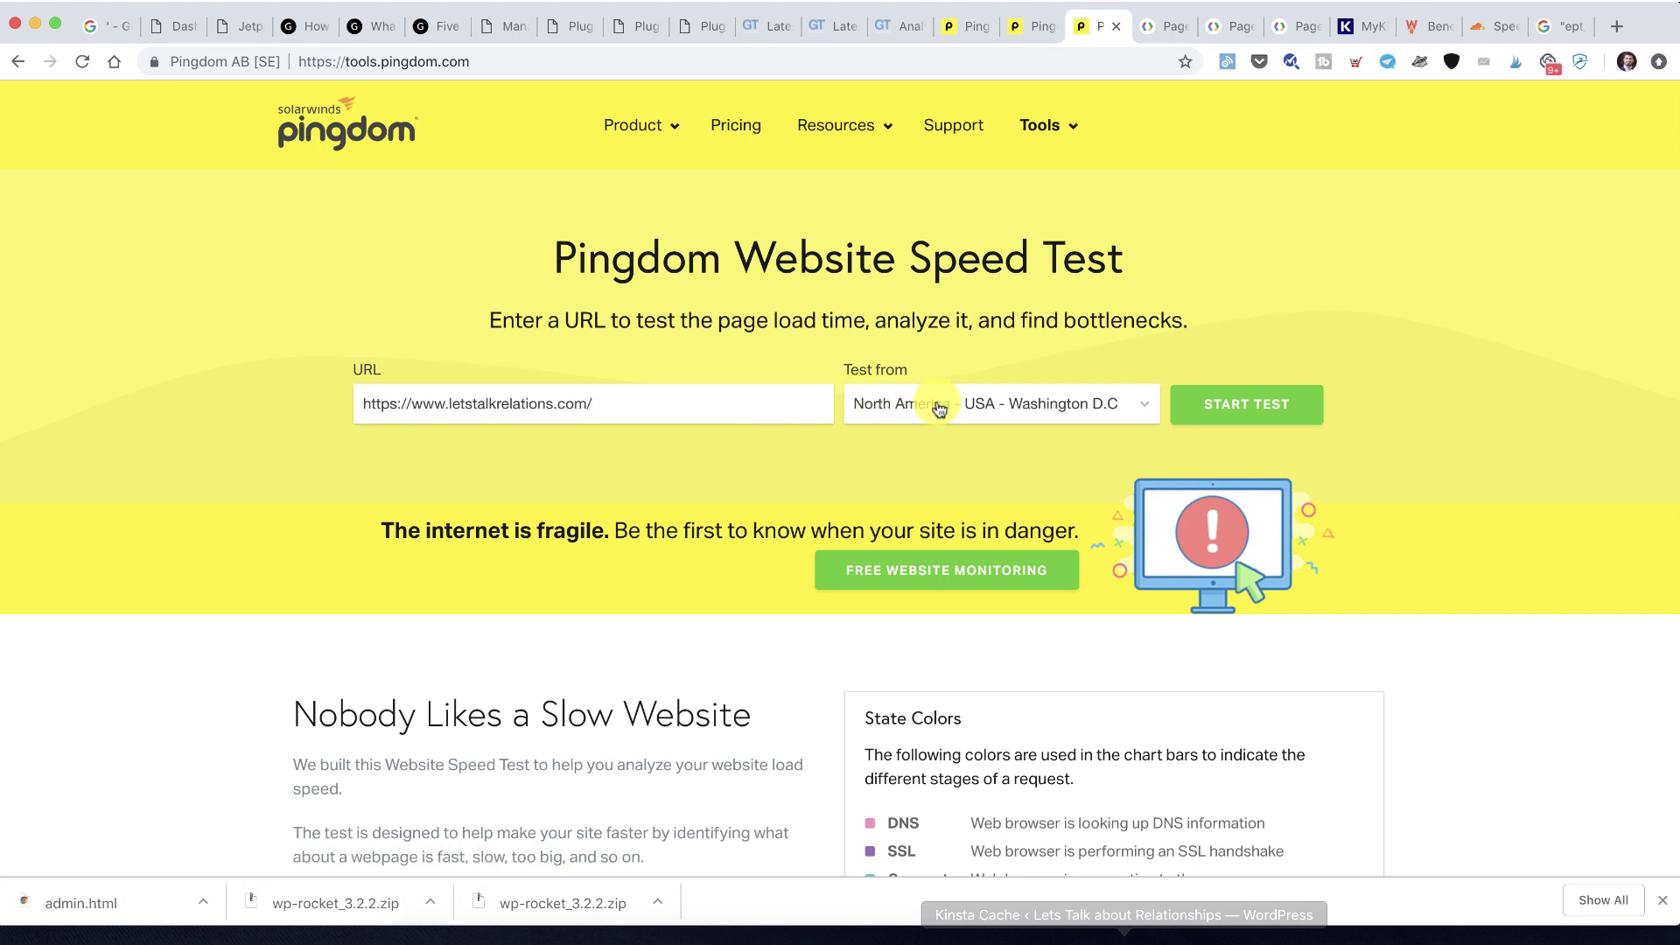
click(937, 405)
click(971, 584)
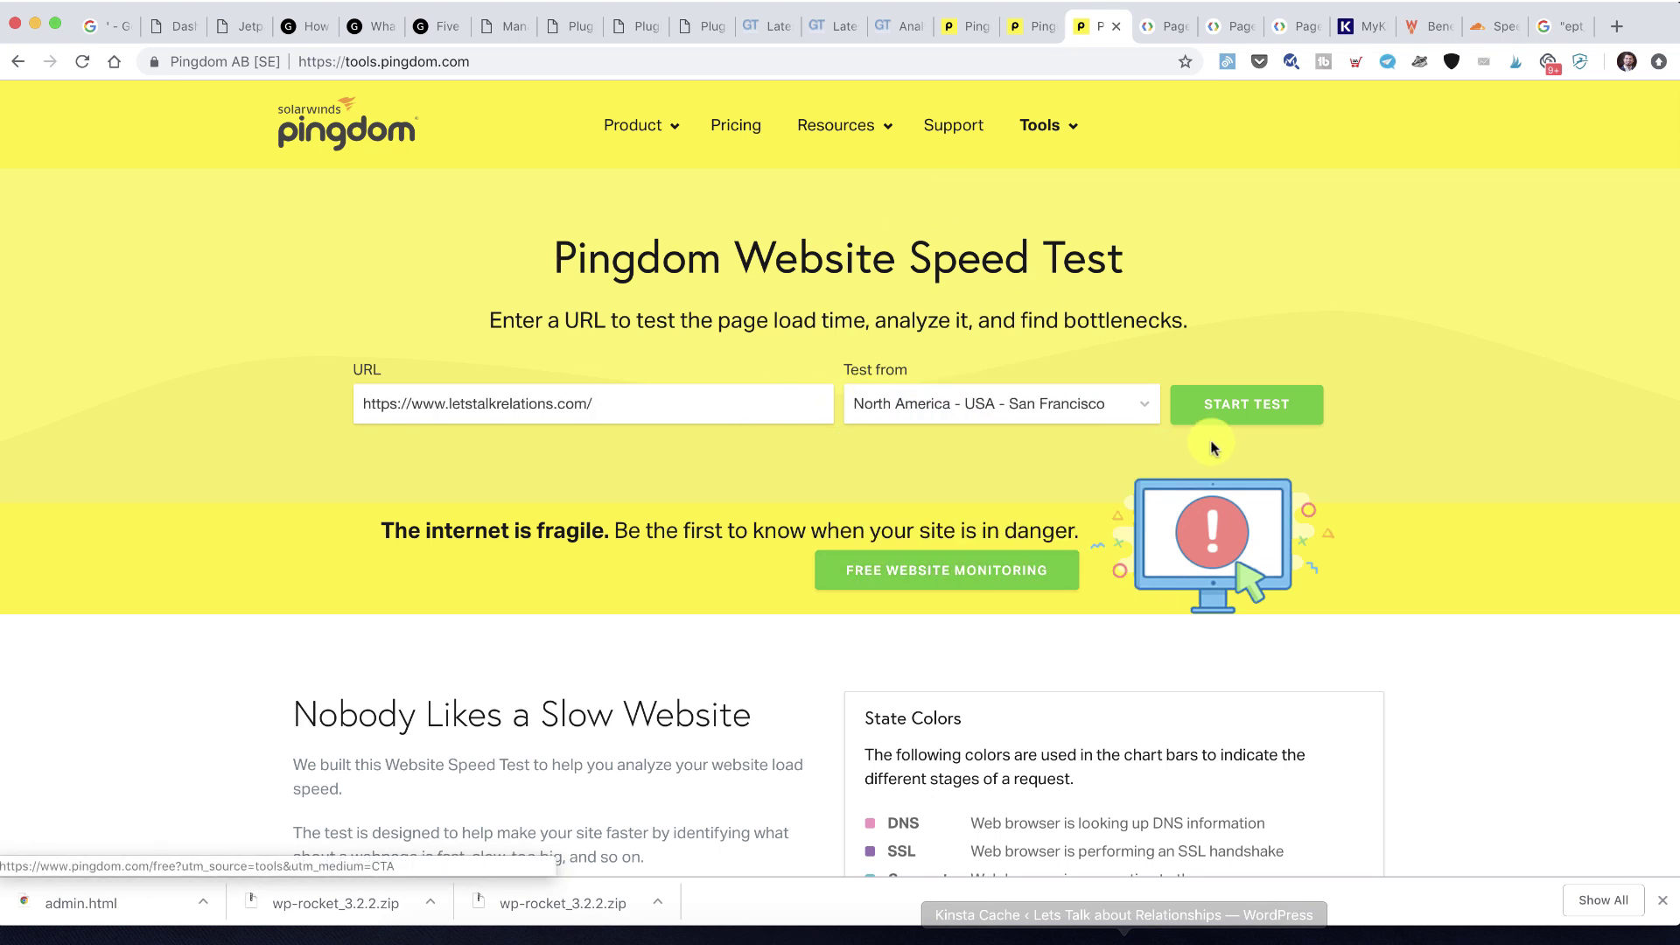
click(1226, 408)
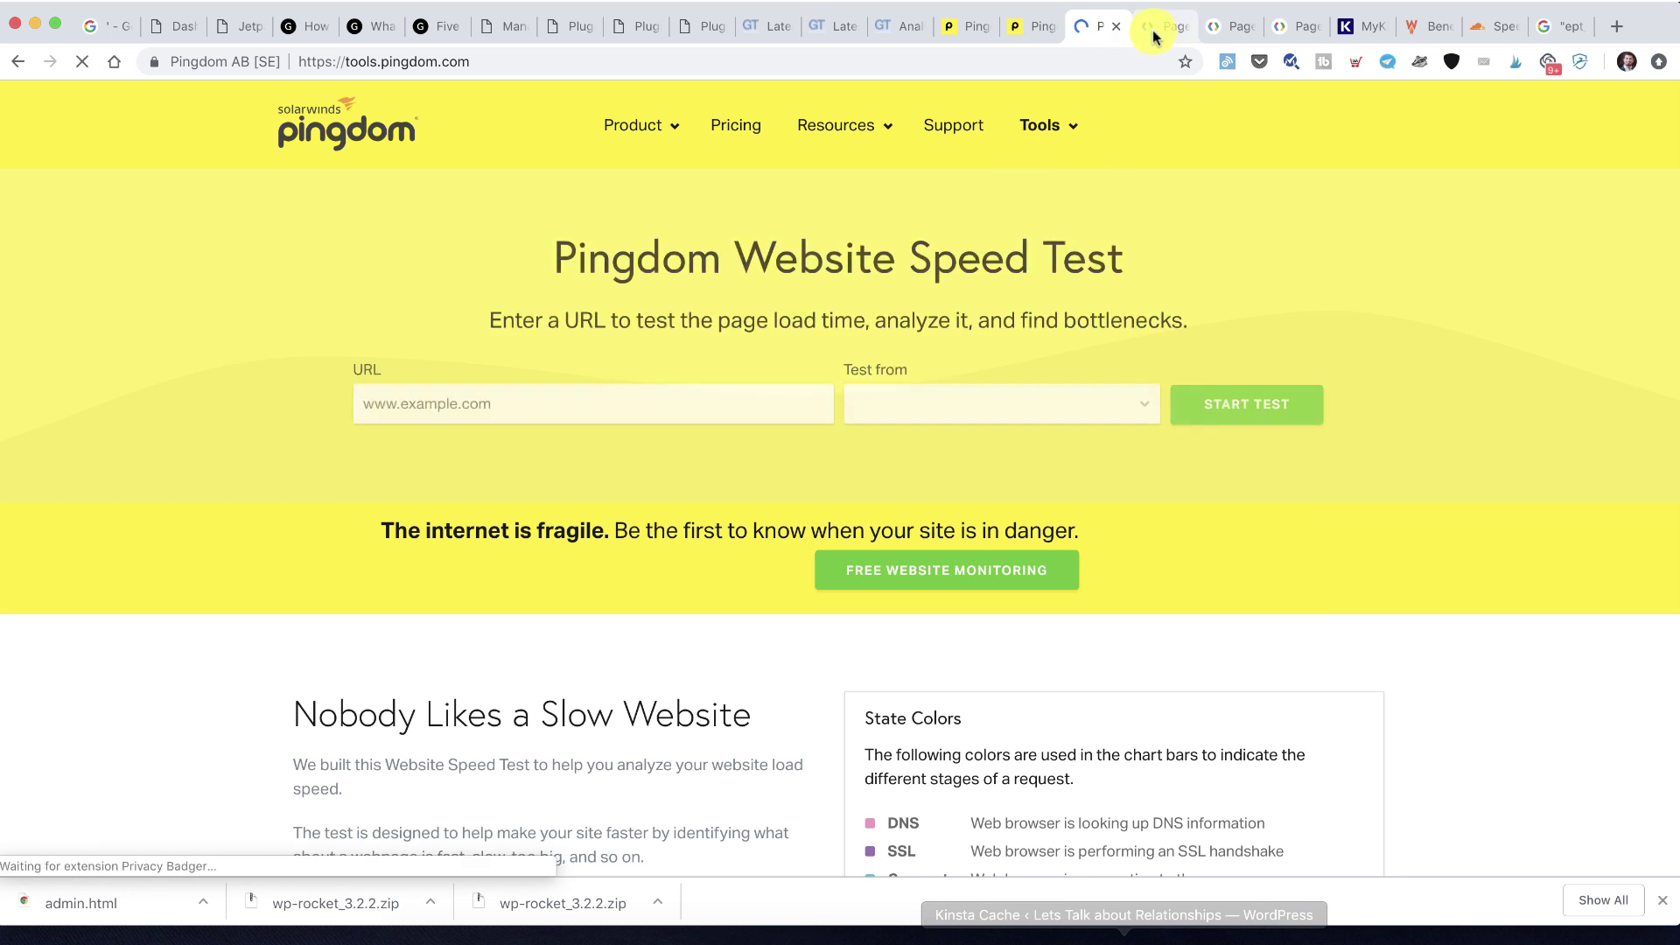
click(912, 405)
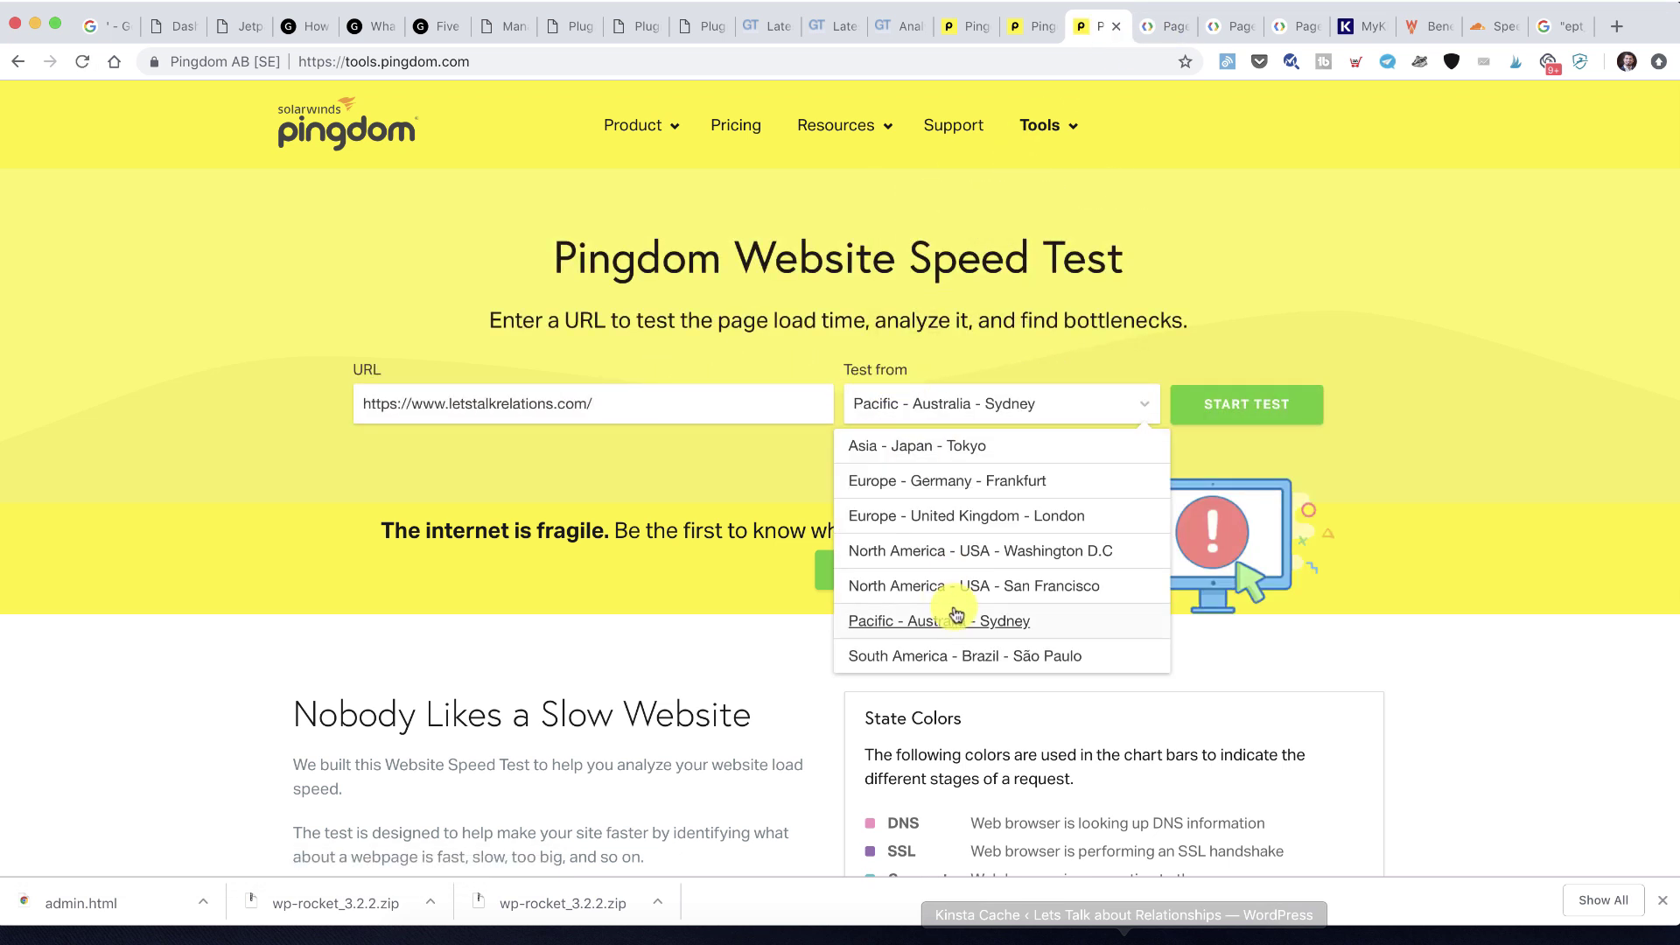
click(963, 550)
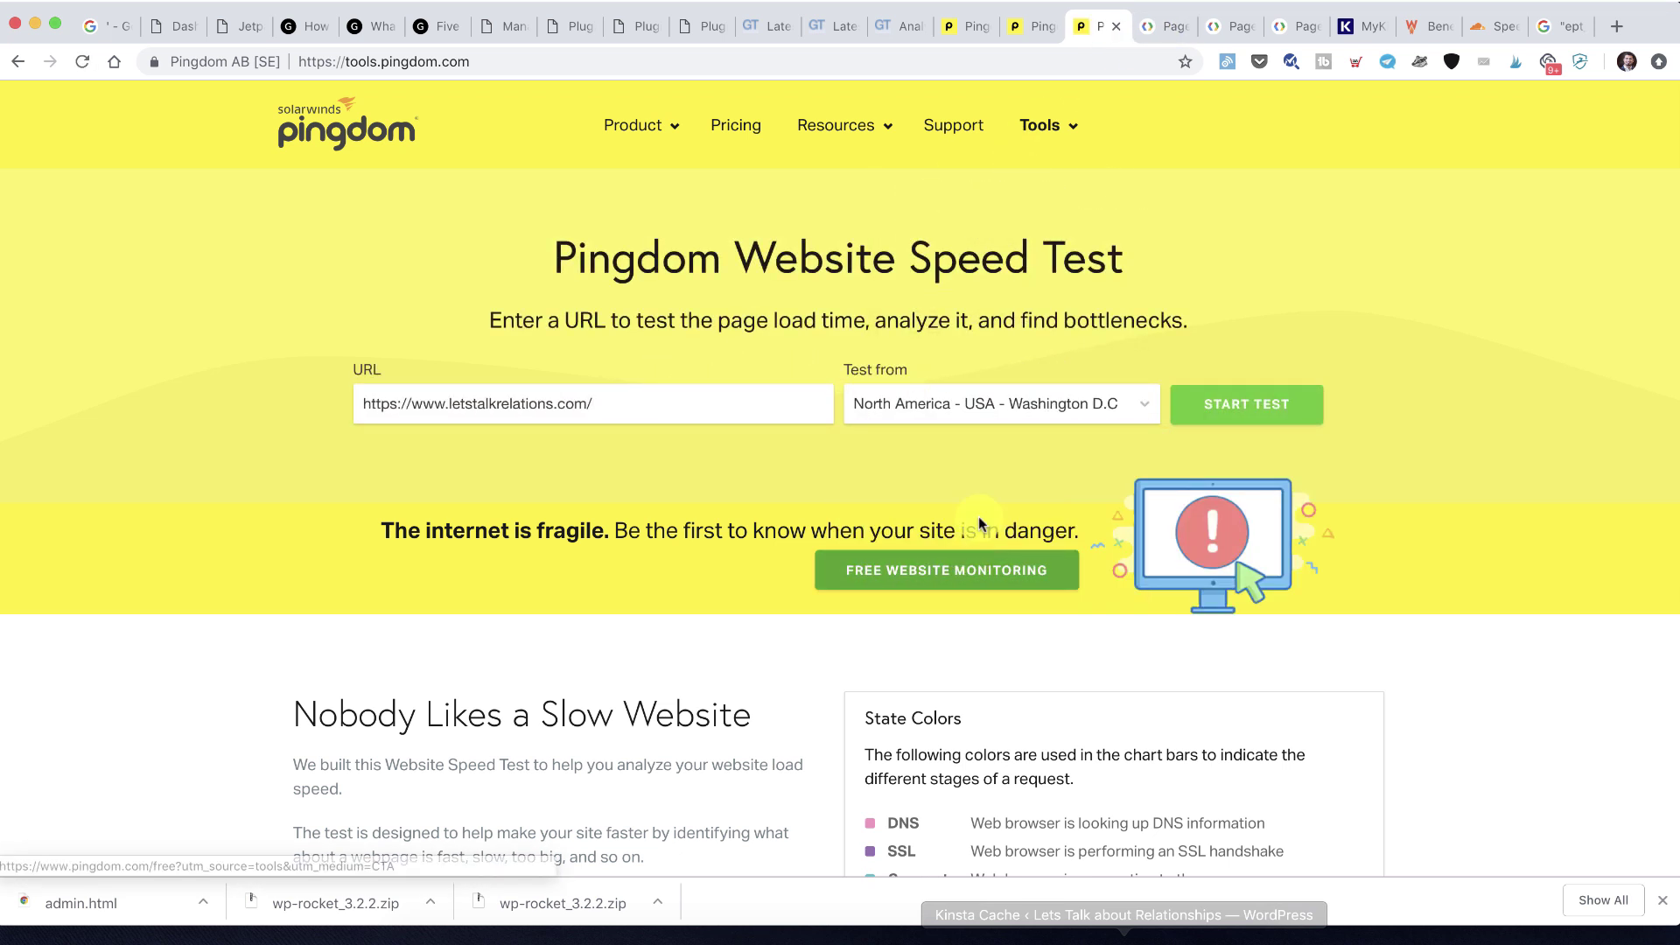
click(1222, 414)
click(1163, 26)
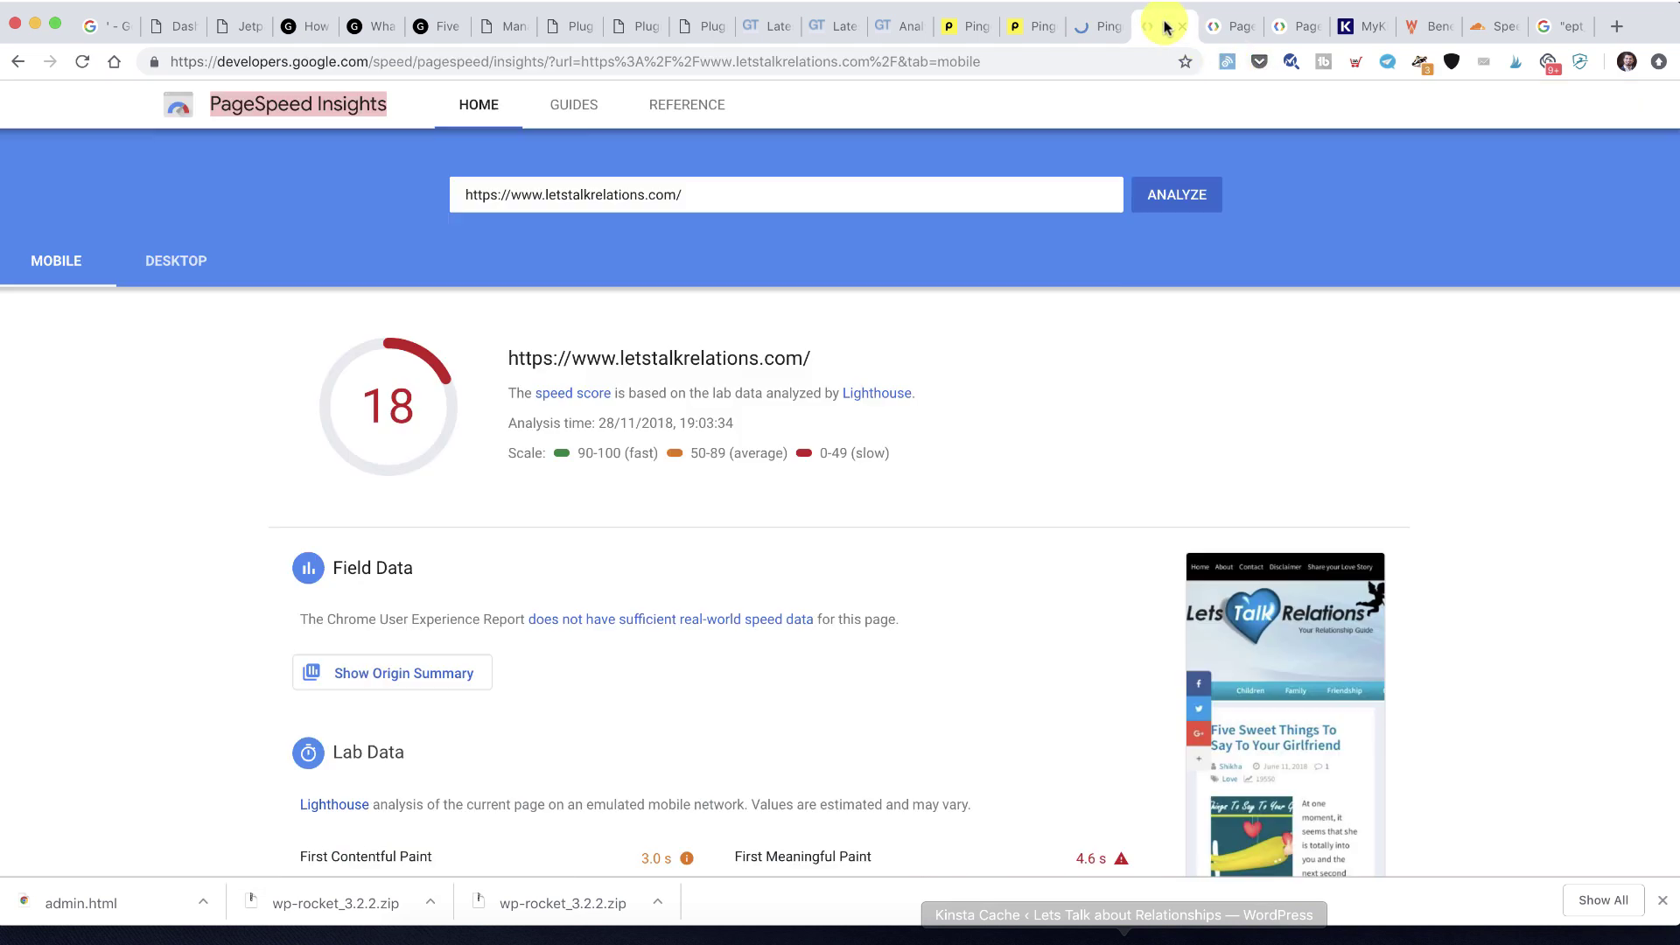
click(1290, 26)
click(547, 287)
text(https://www.letstalkrelations.com/)
key(Return)
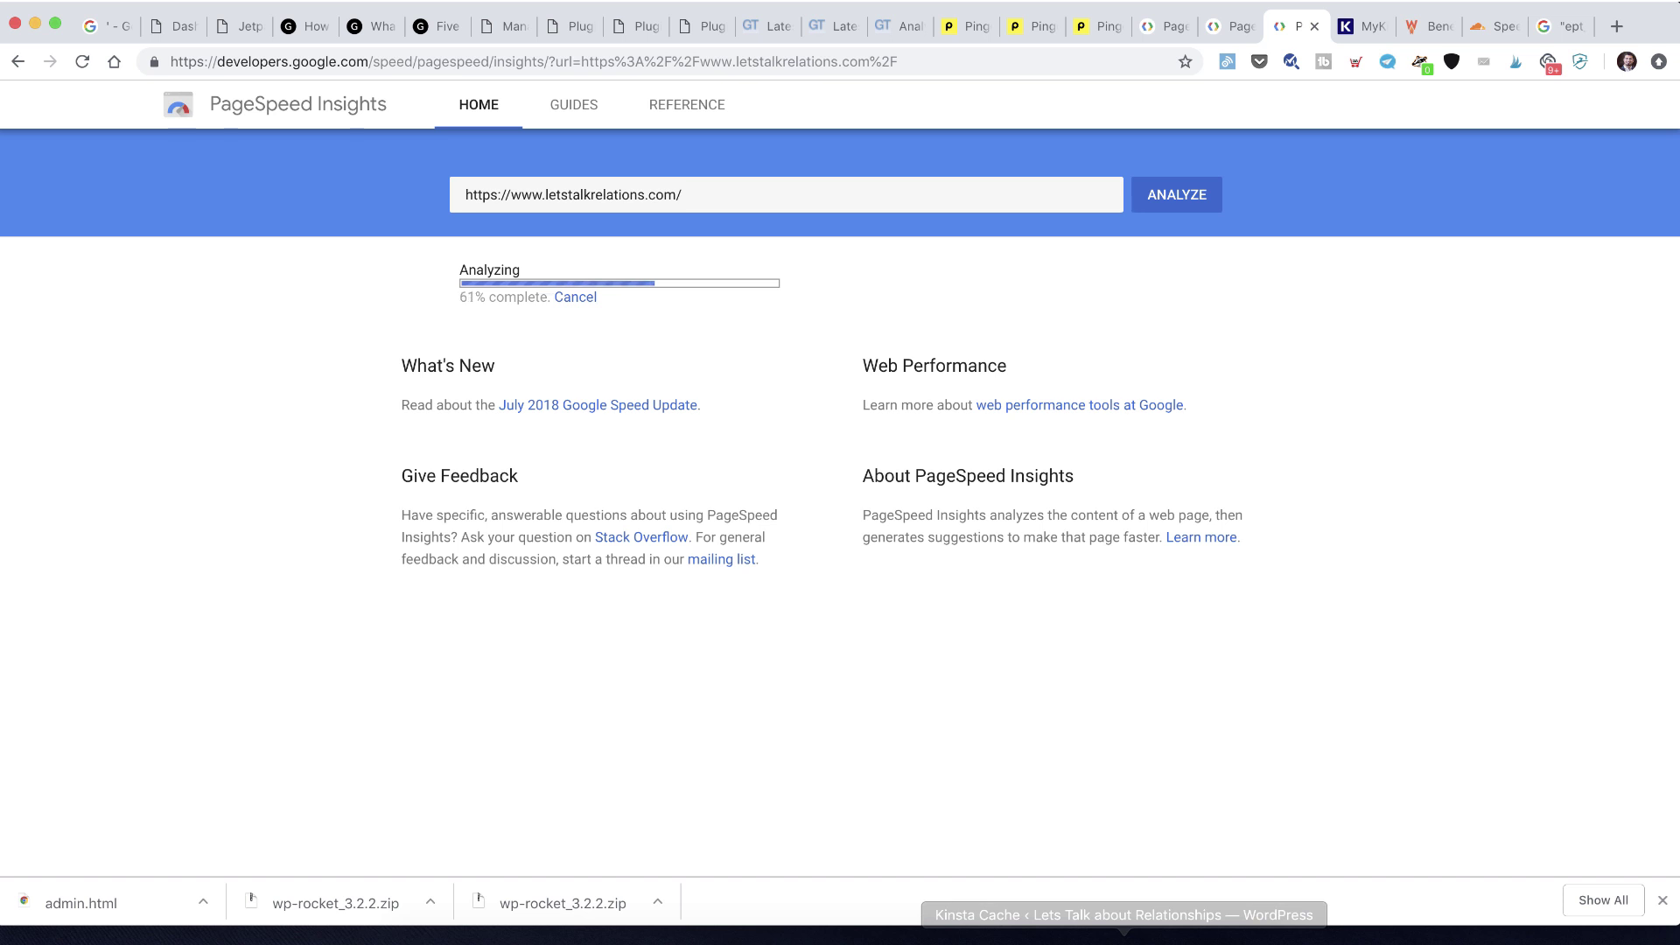
Check the progress of the GTmetrix and PageSpeed Insights analyses, and look over the opened relationship post tabs
click(899, 26)
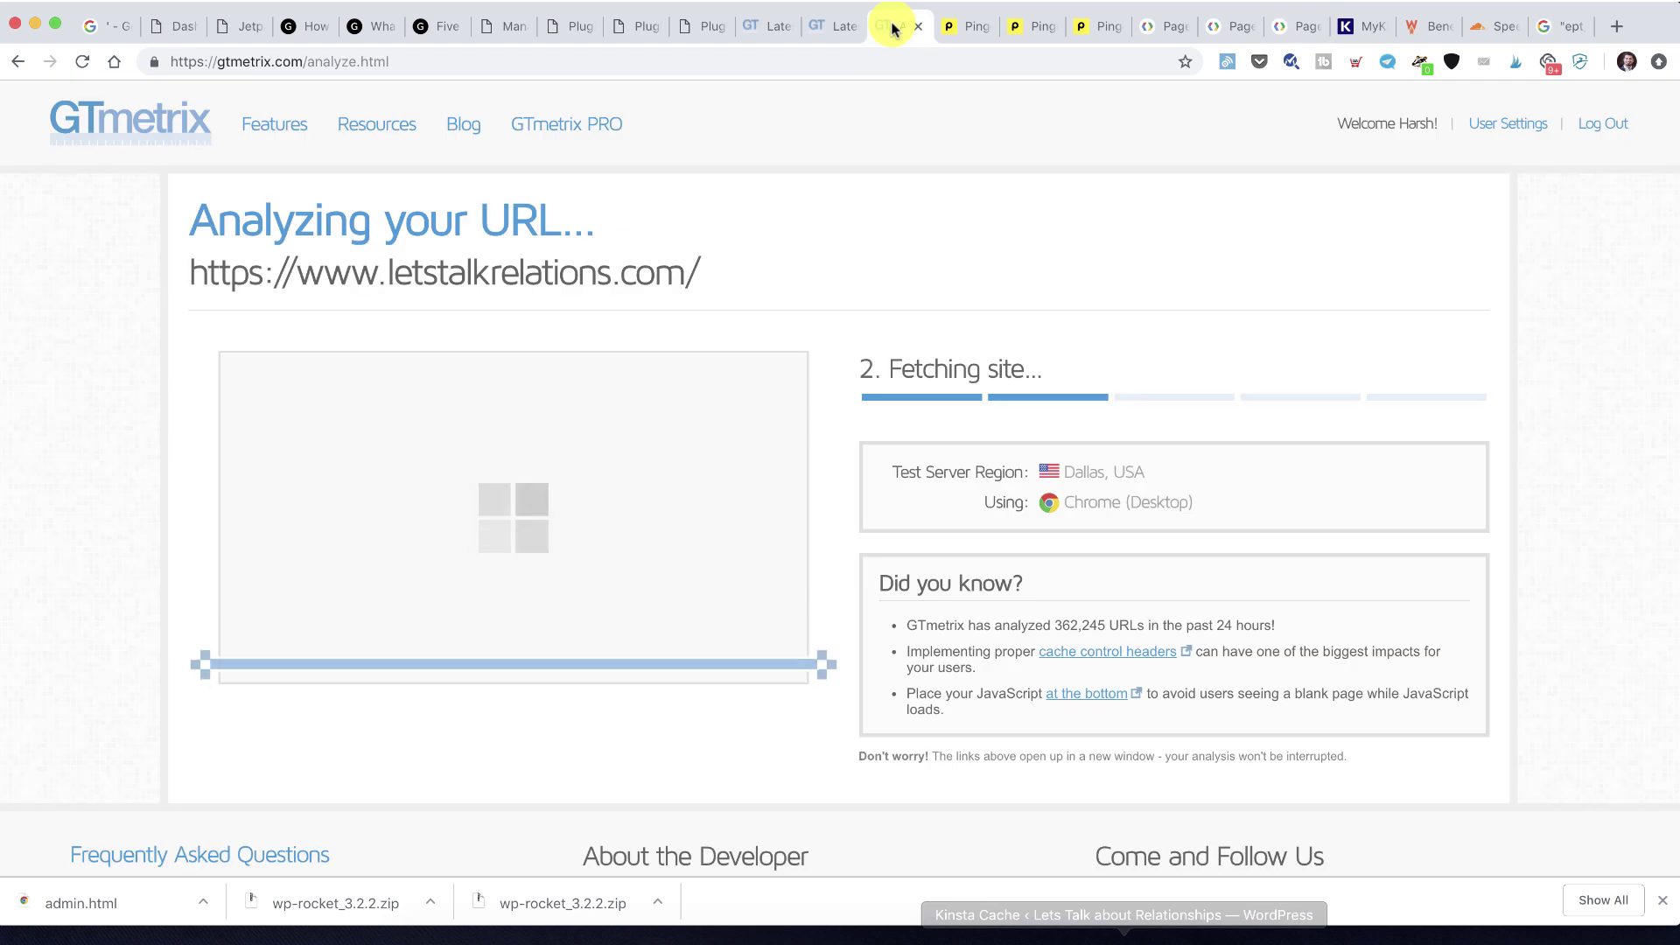
click(1298, 27)
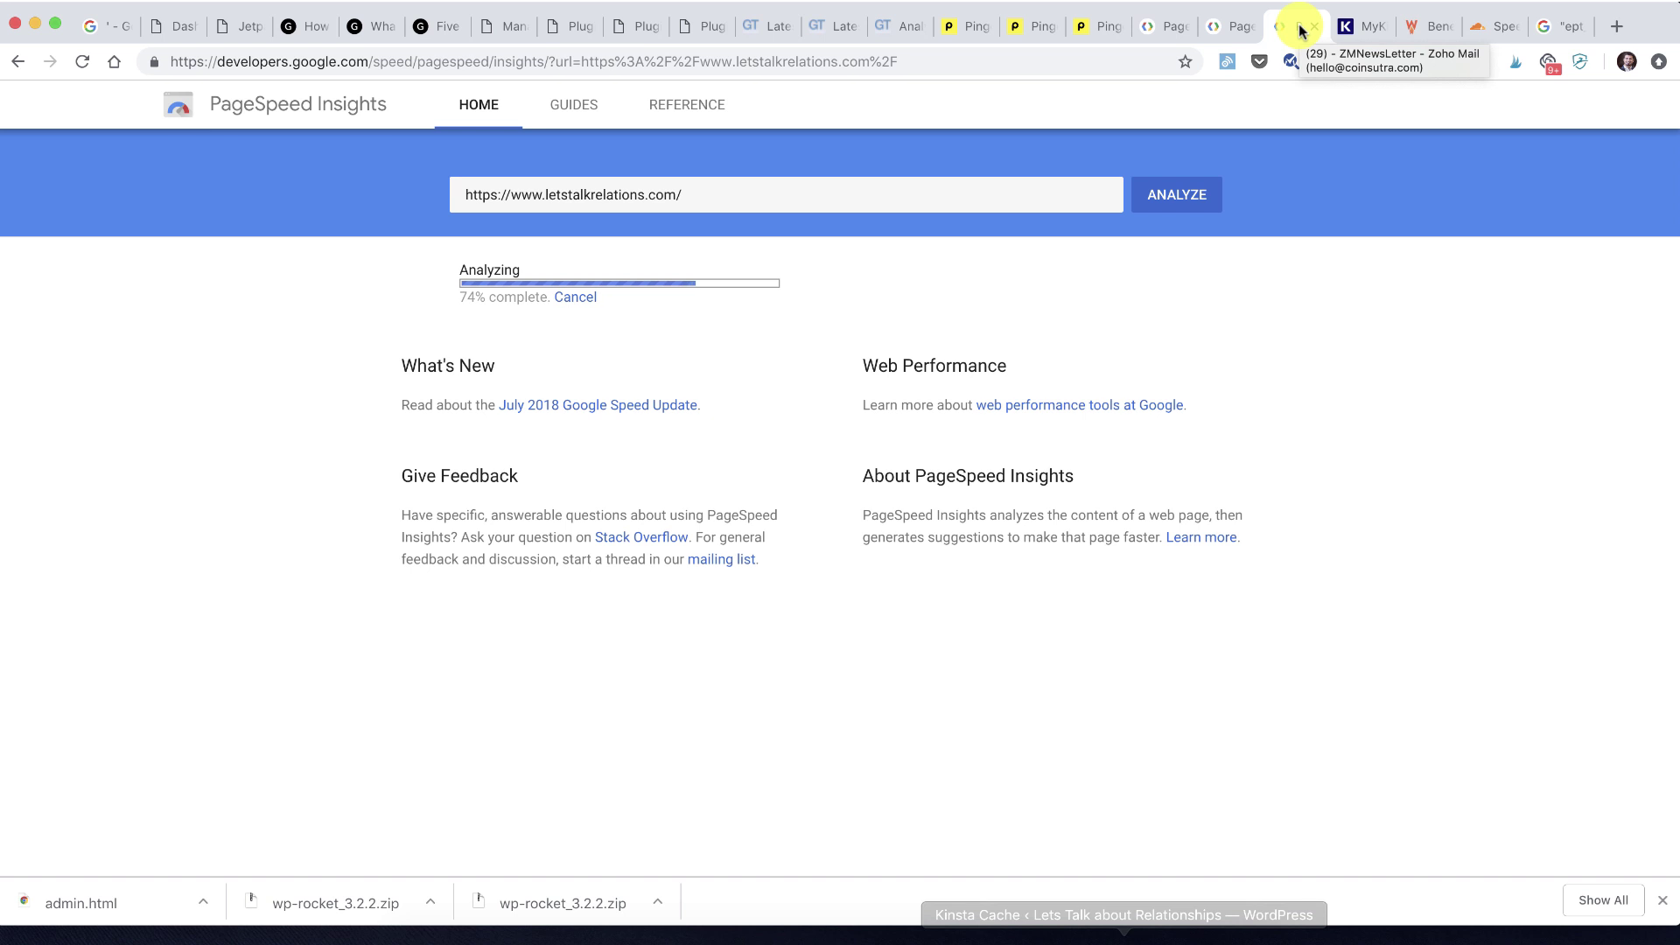
click(293, 27)
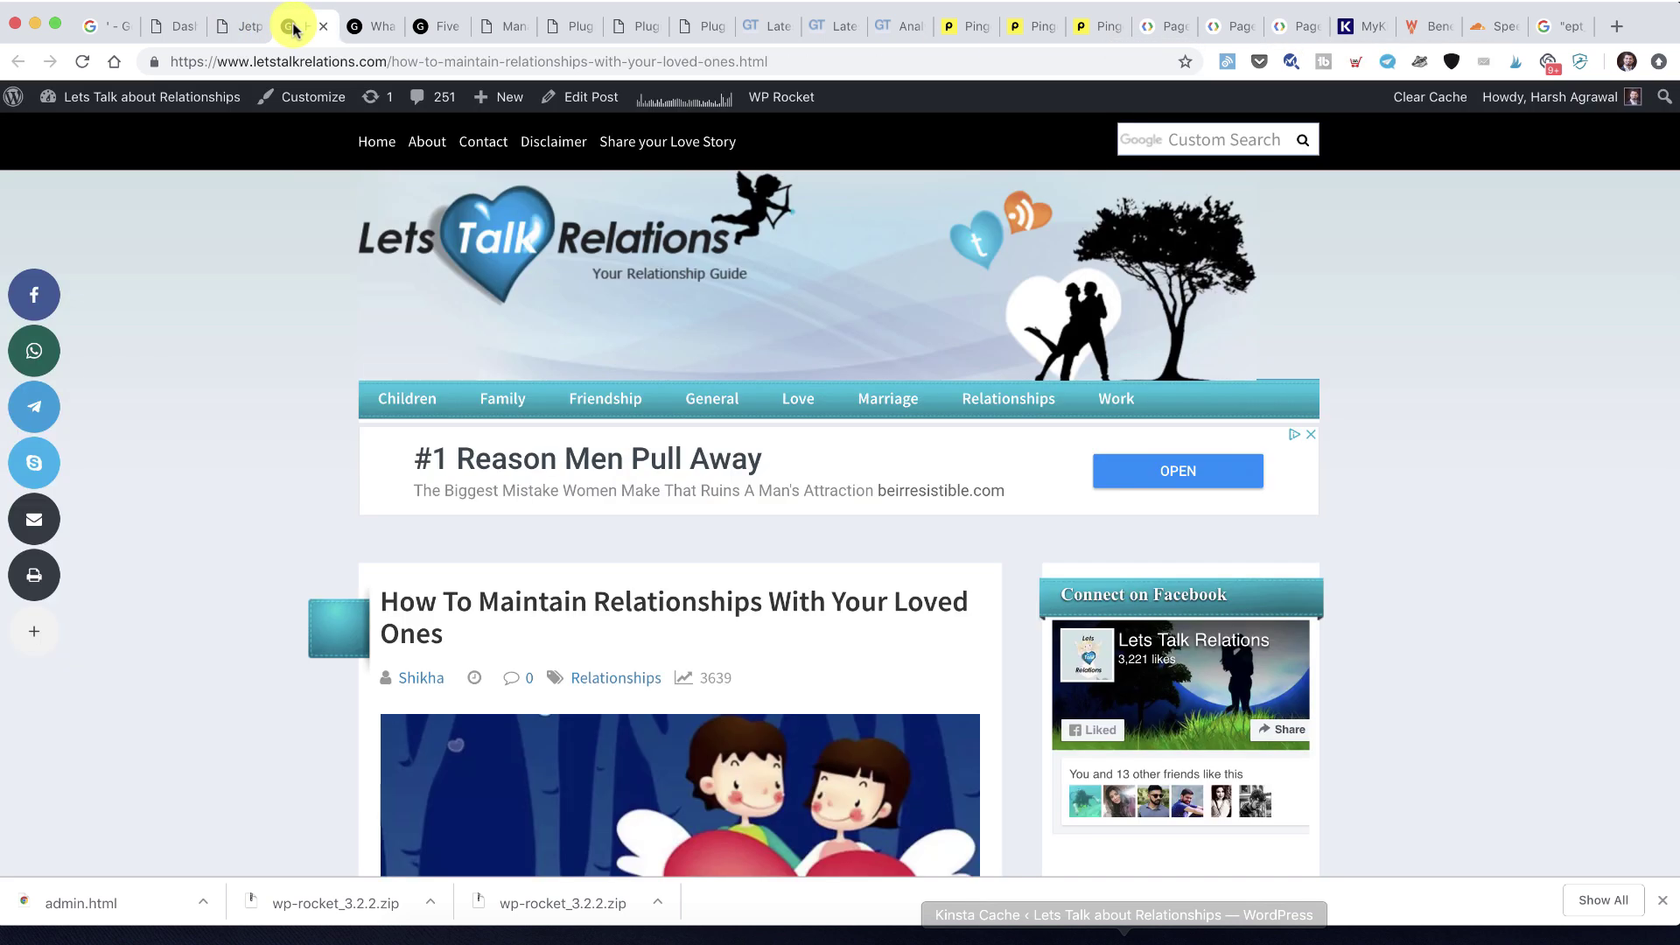
click(359, 37)
click(302, 29)
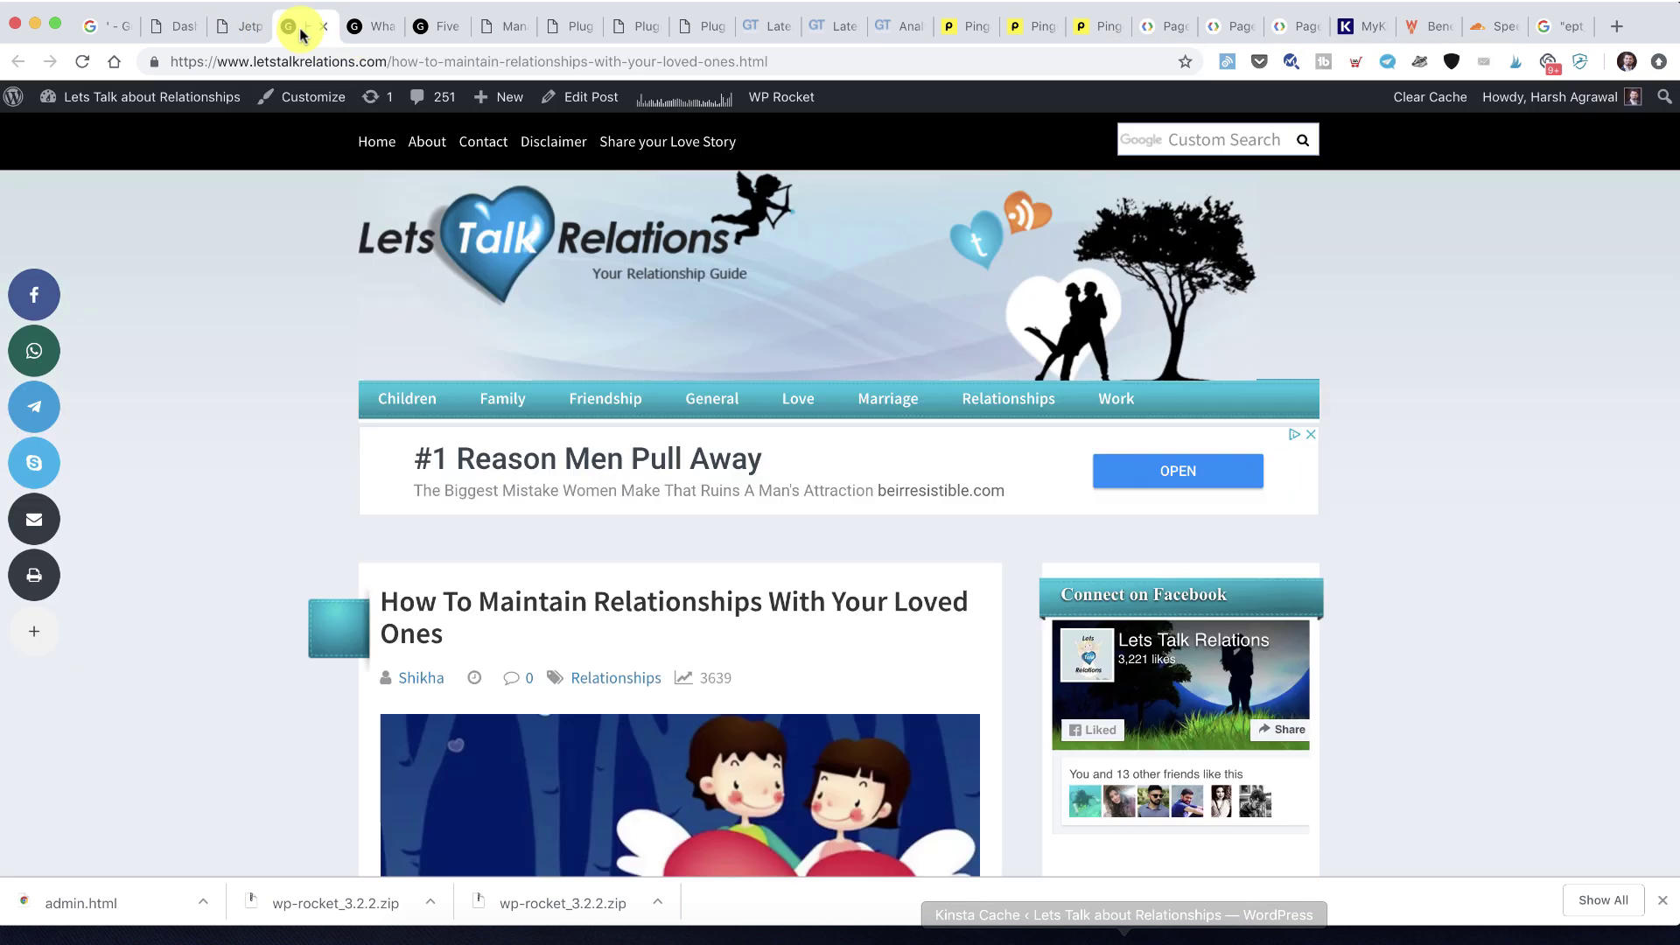
click(358, 34)
click(899, 35)
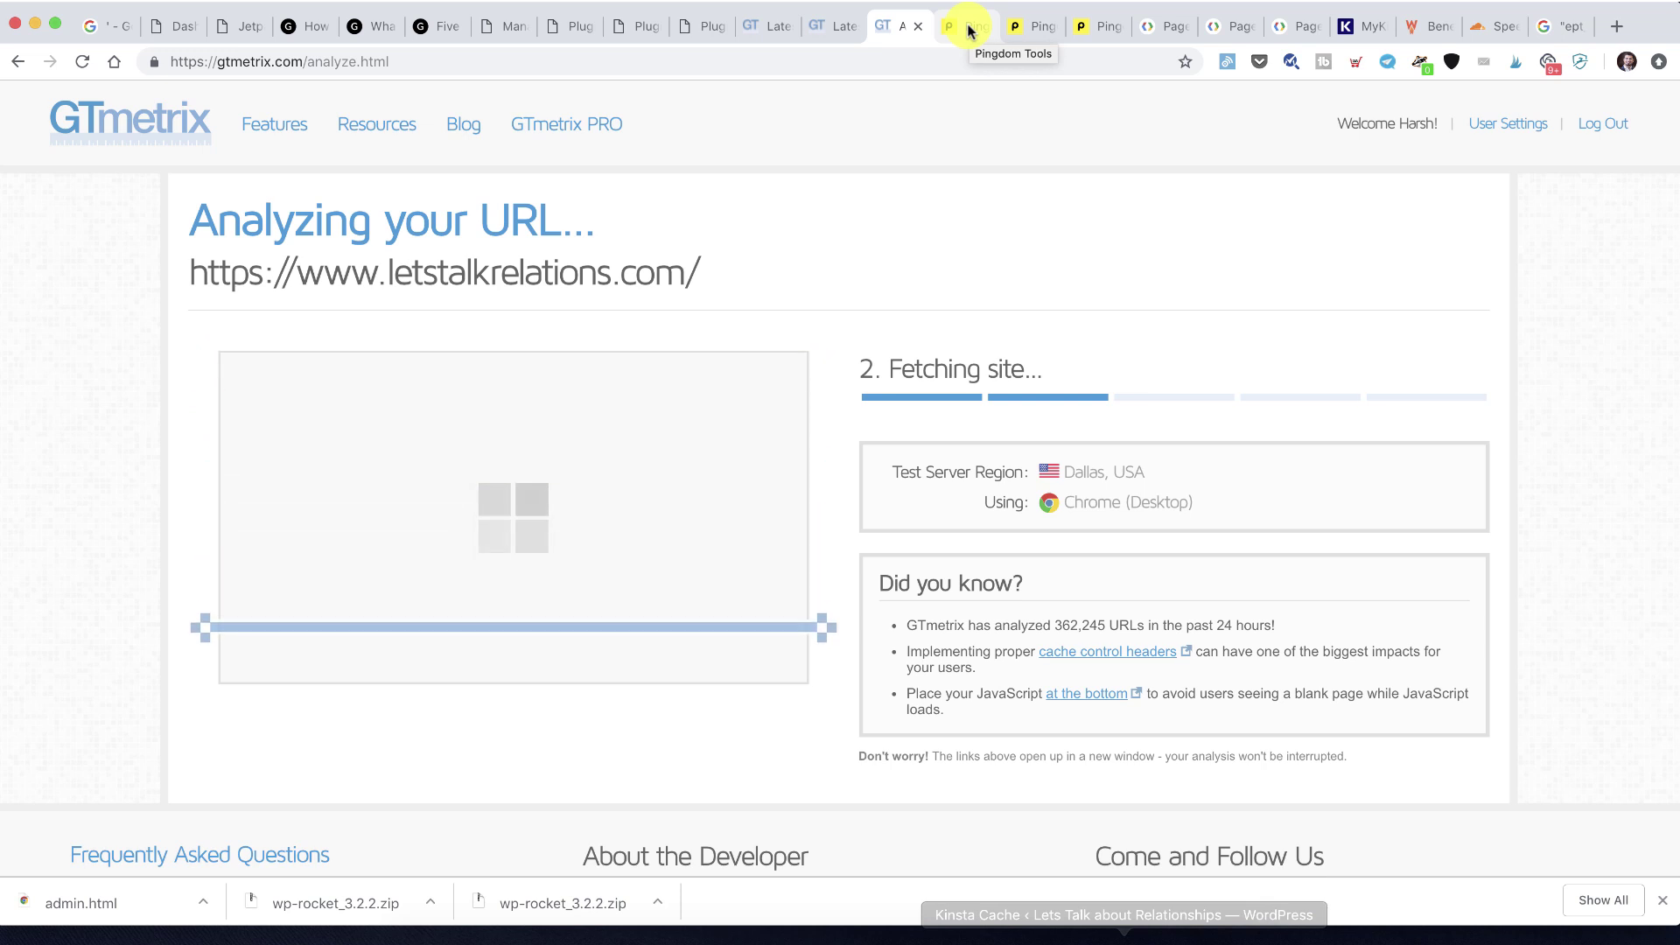
Search Google for "webpage speed test" in a new tab, open WebPageTest from the results and close the search
key(super+t)
text(web speed)
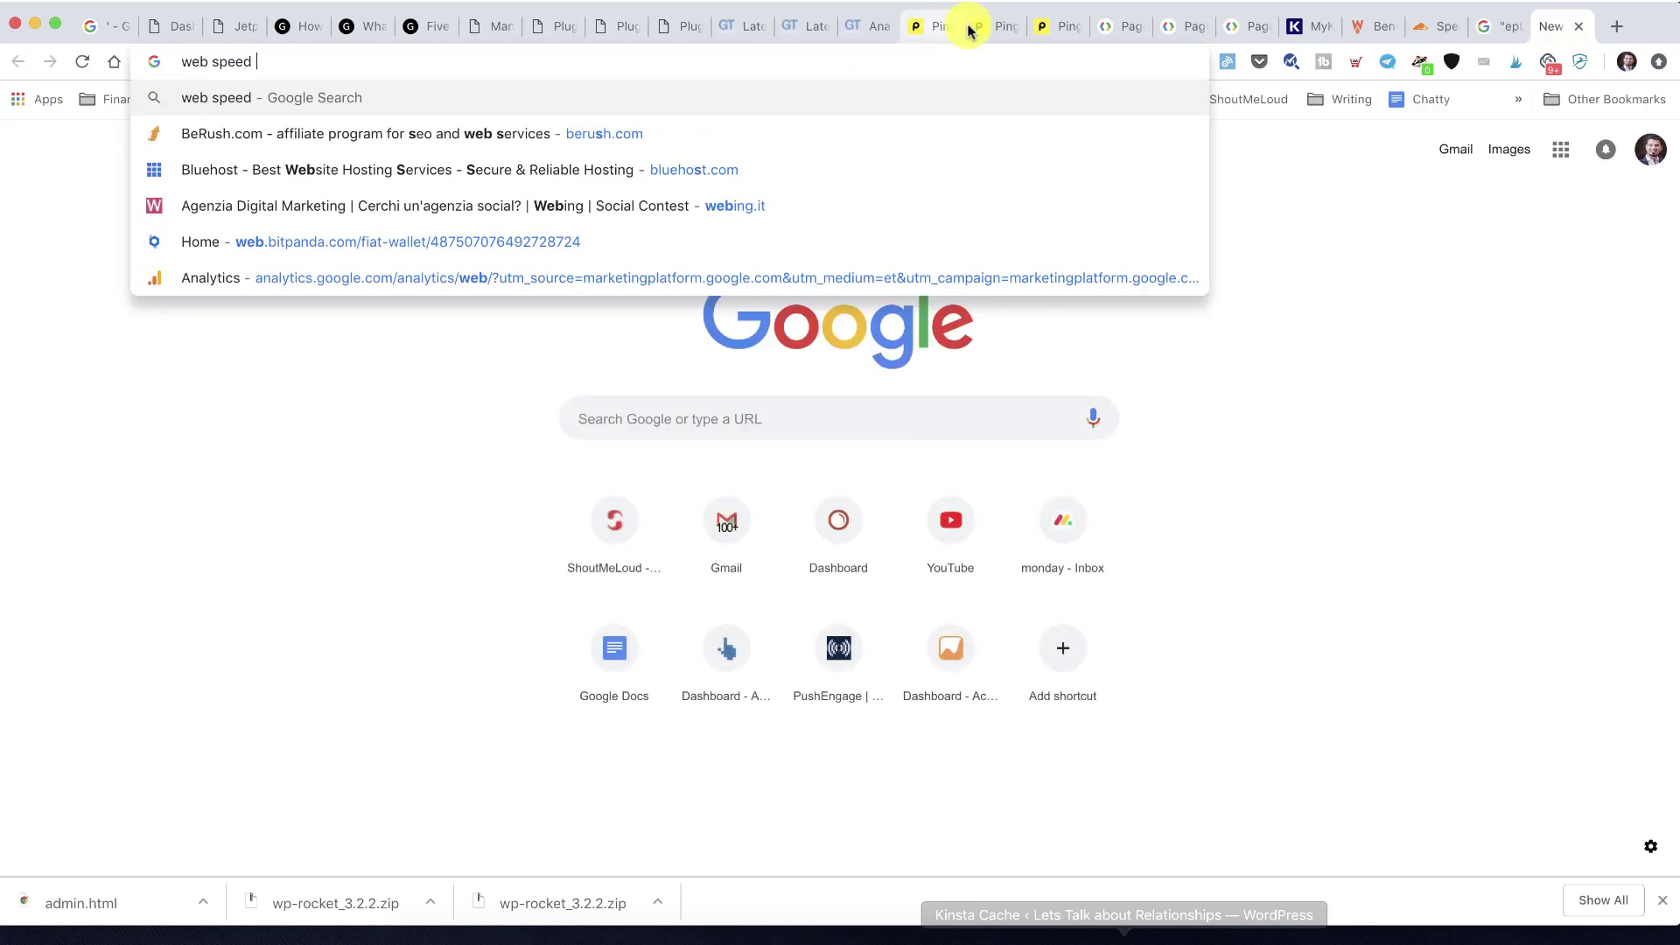
key(super+a)
text(webp)
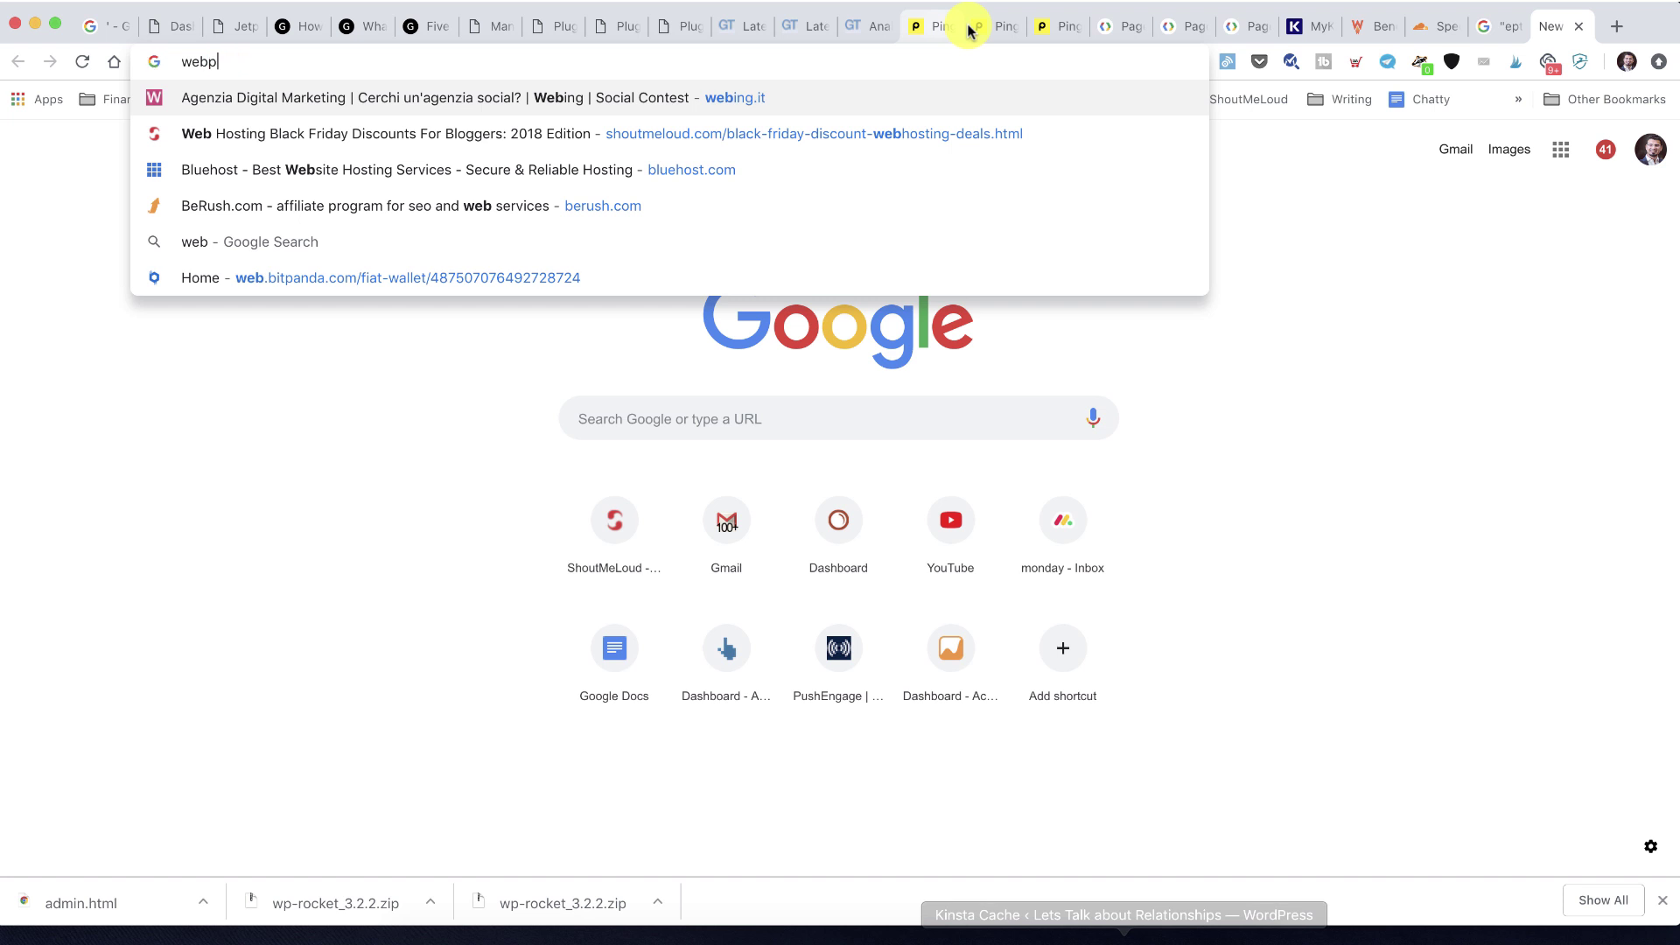
text(age speed test)
key(Return)
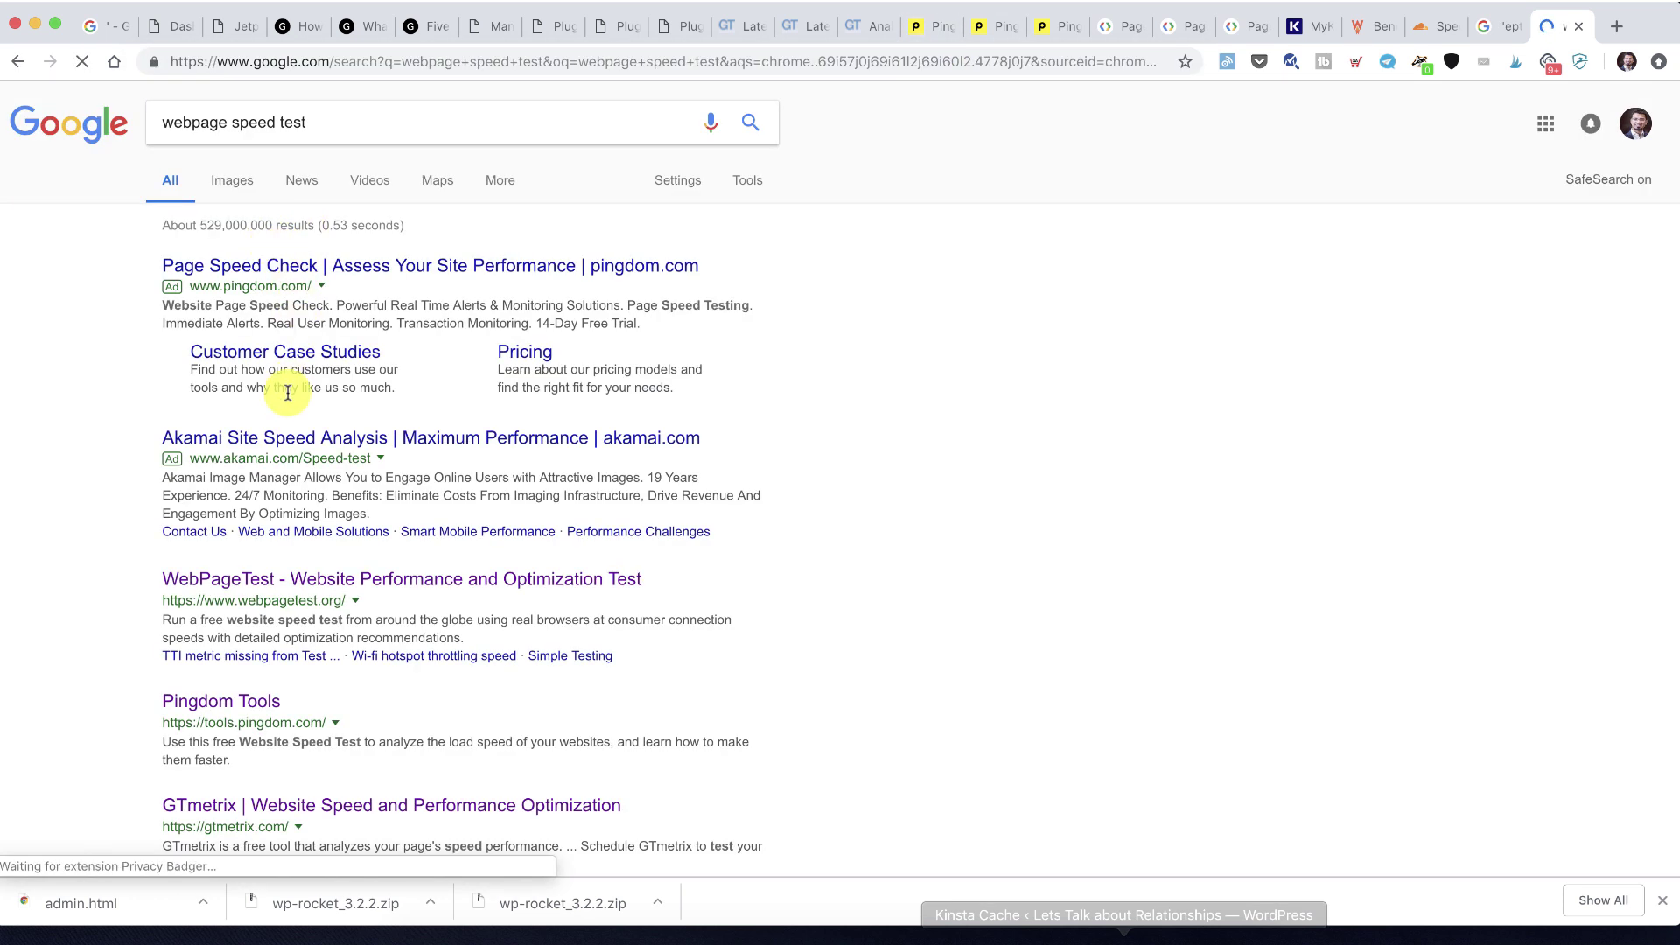
scroll(322, 549, down, 1)
super+click(322, 519)
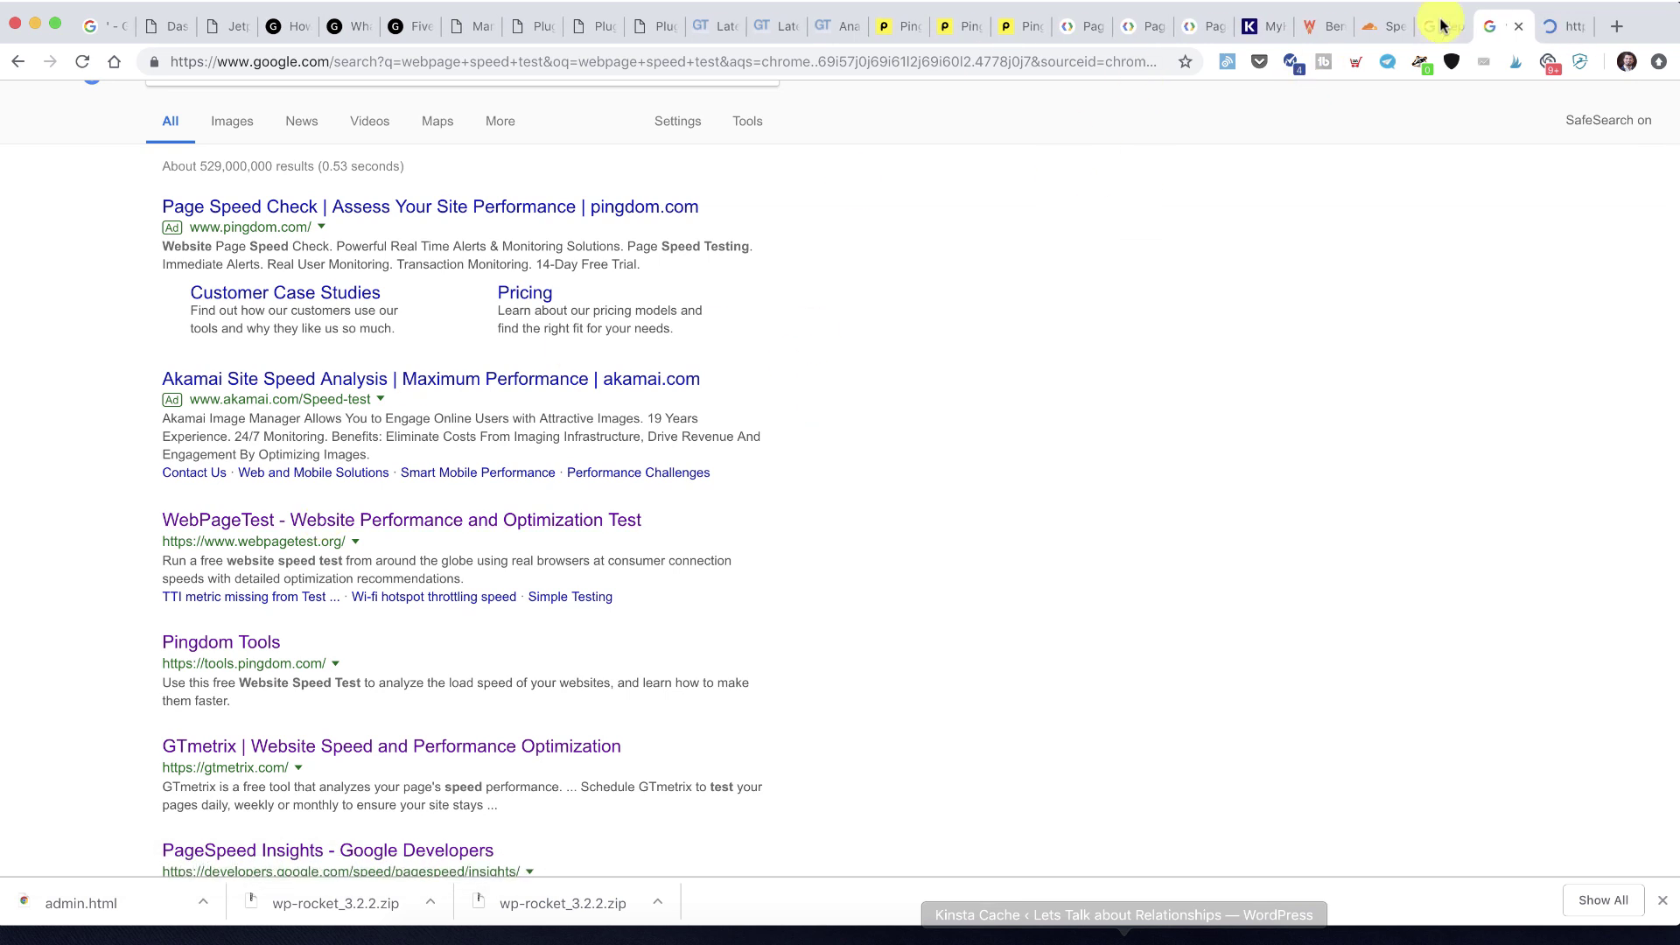
click(1516, 28)
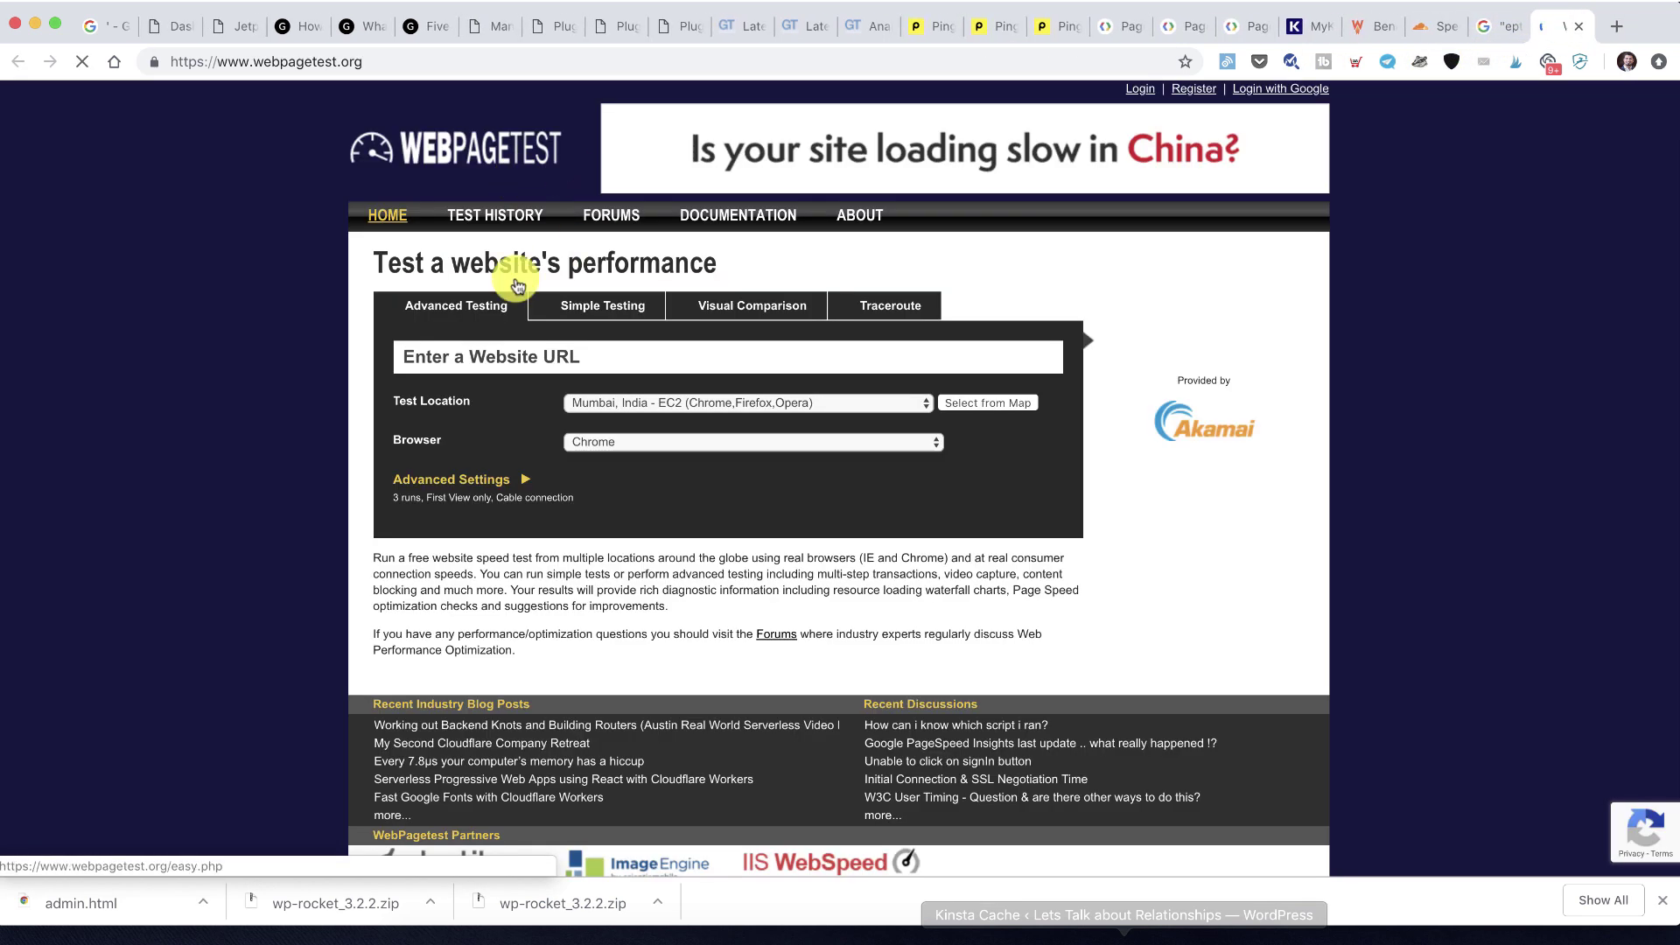
click(558, 354)
text(https://www.letstalkrelations.com/)
click(713, 405)
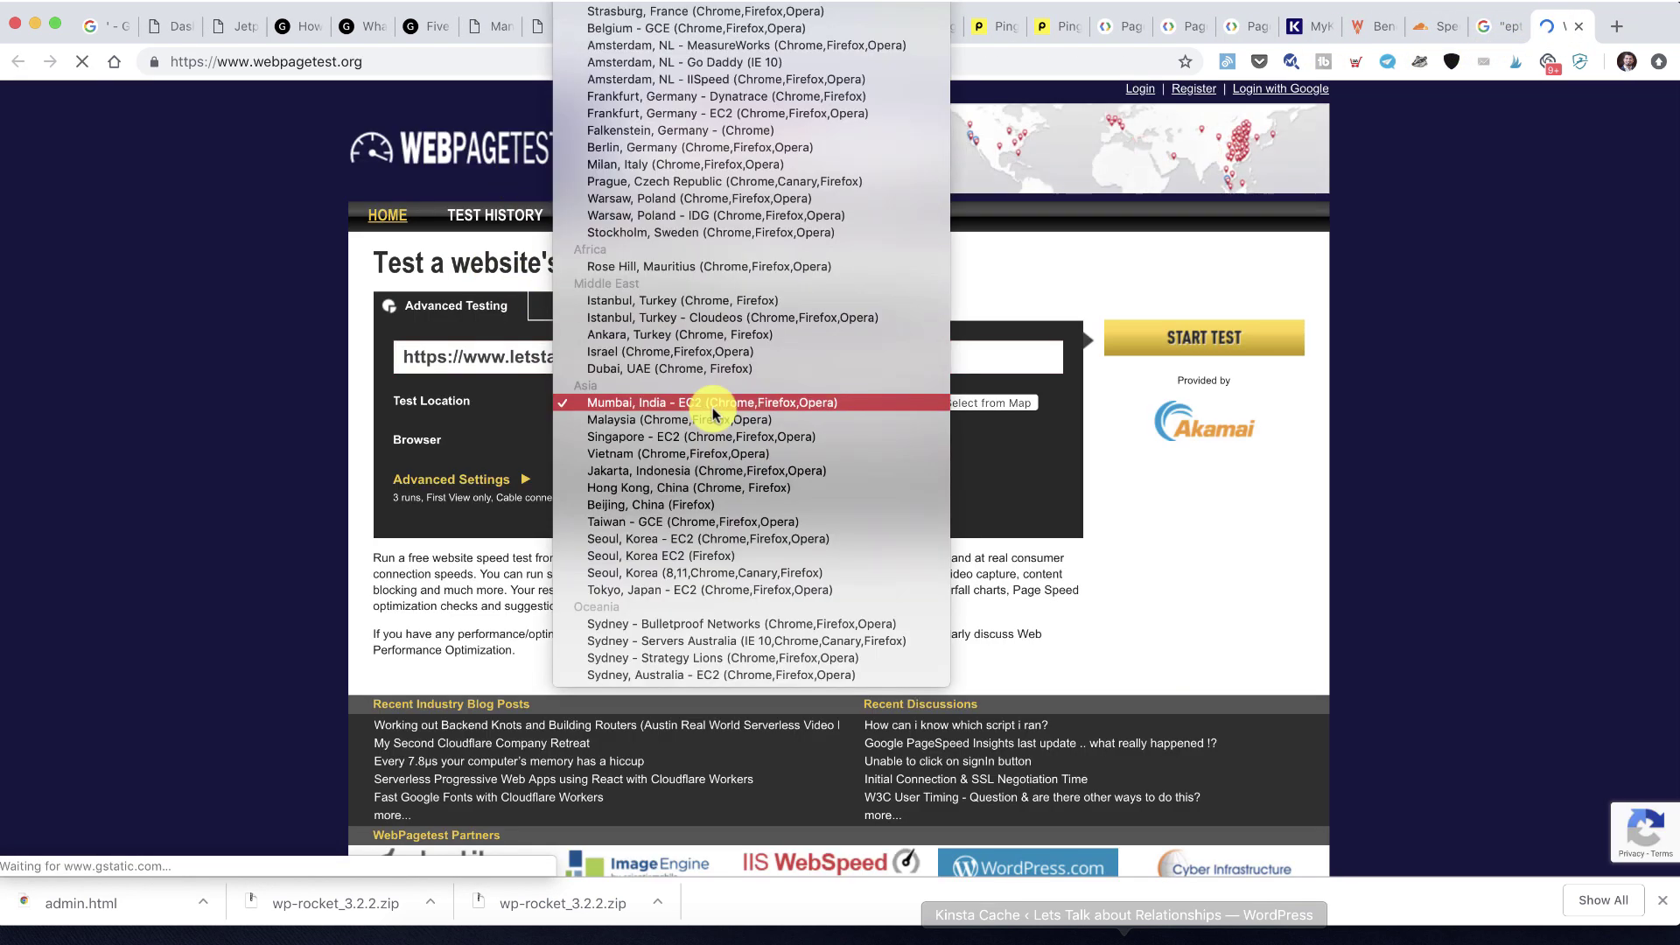
scroll(656, 350, up, 10)
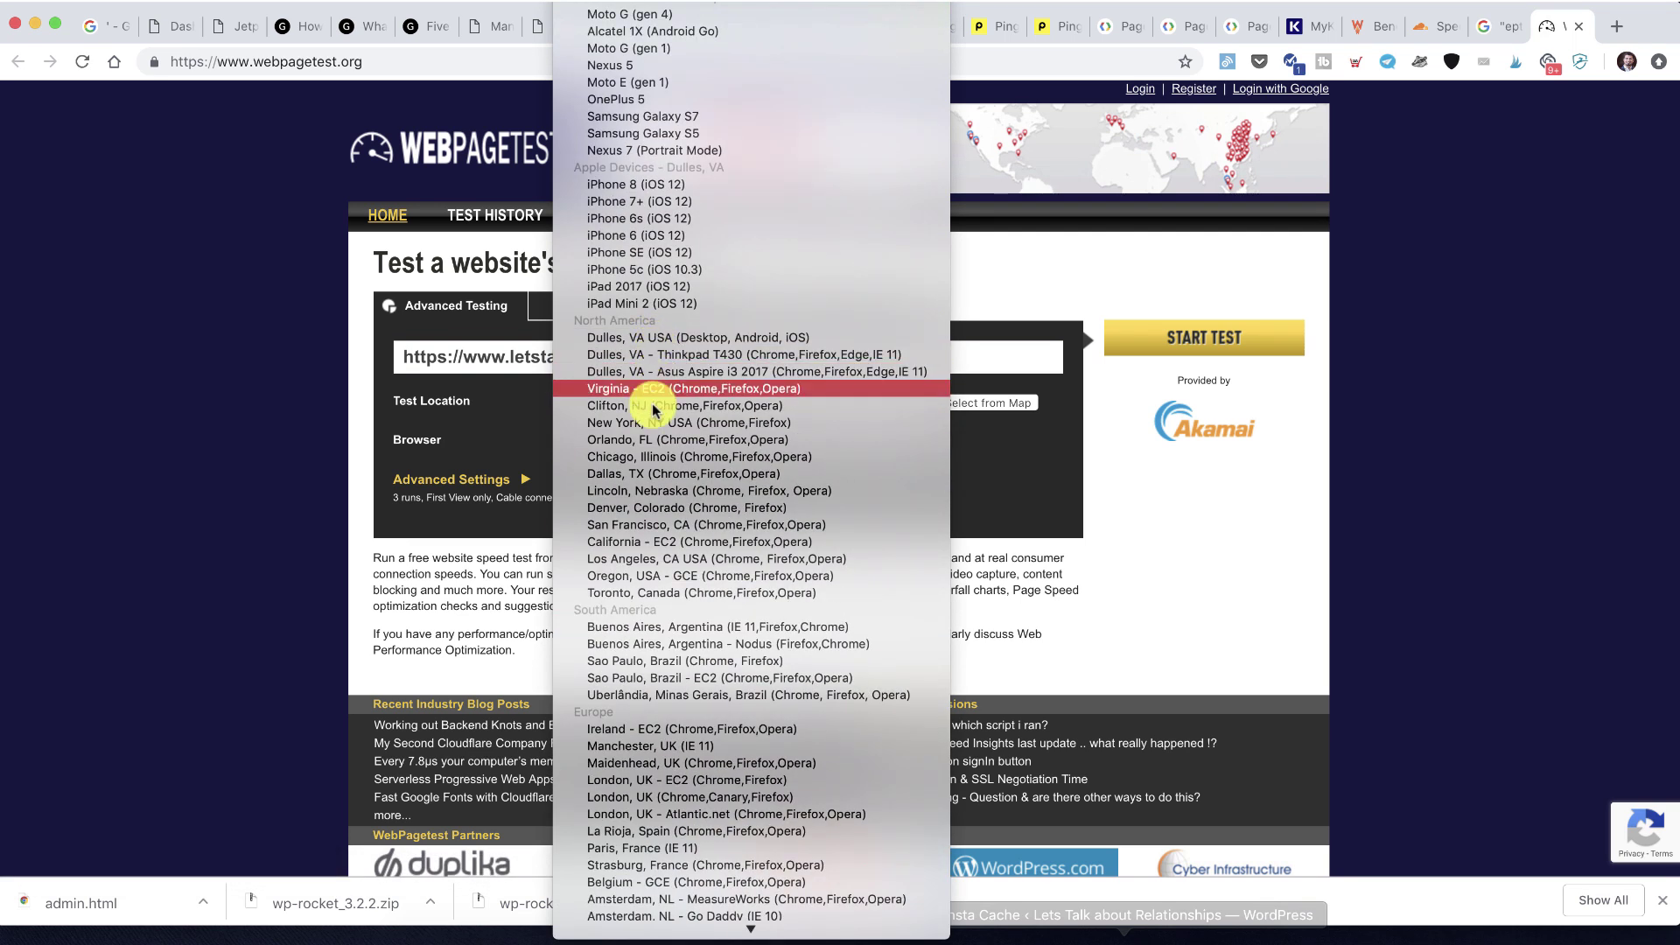
click(656, 524)
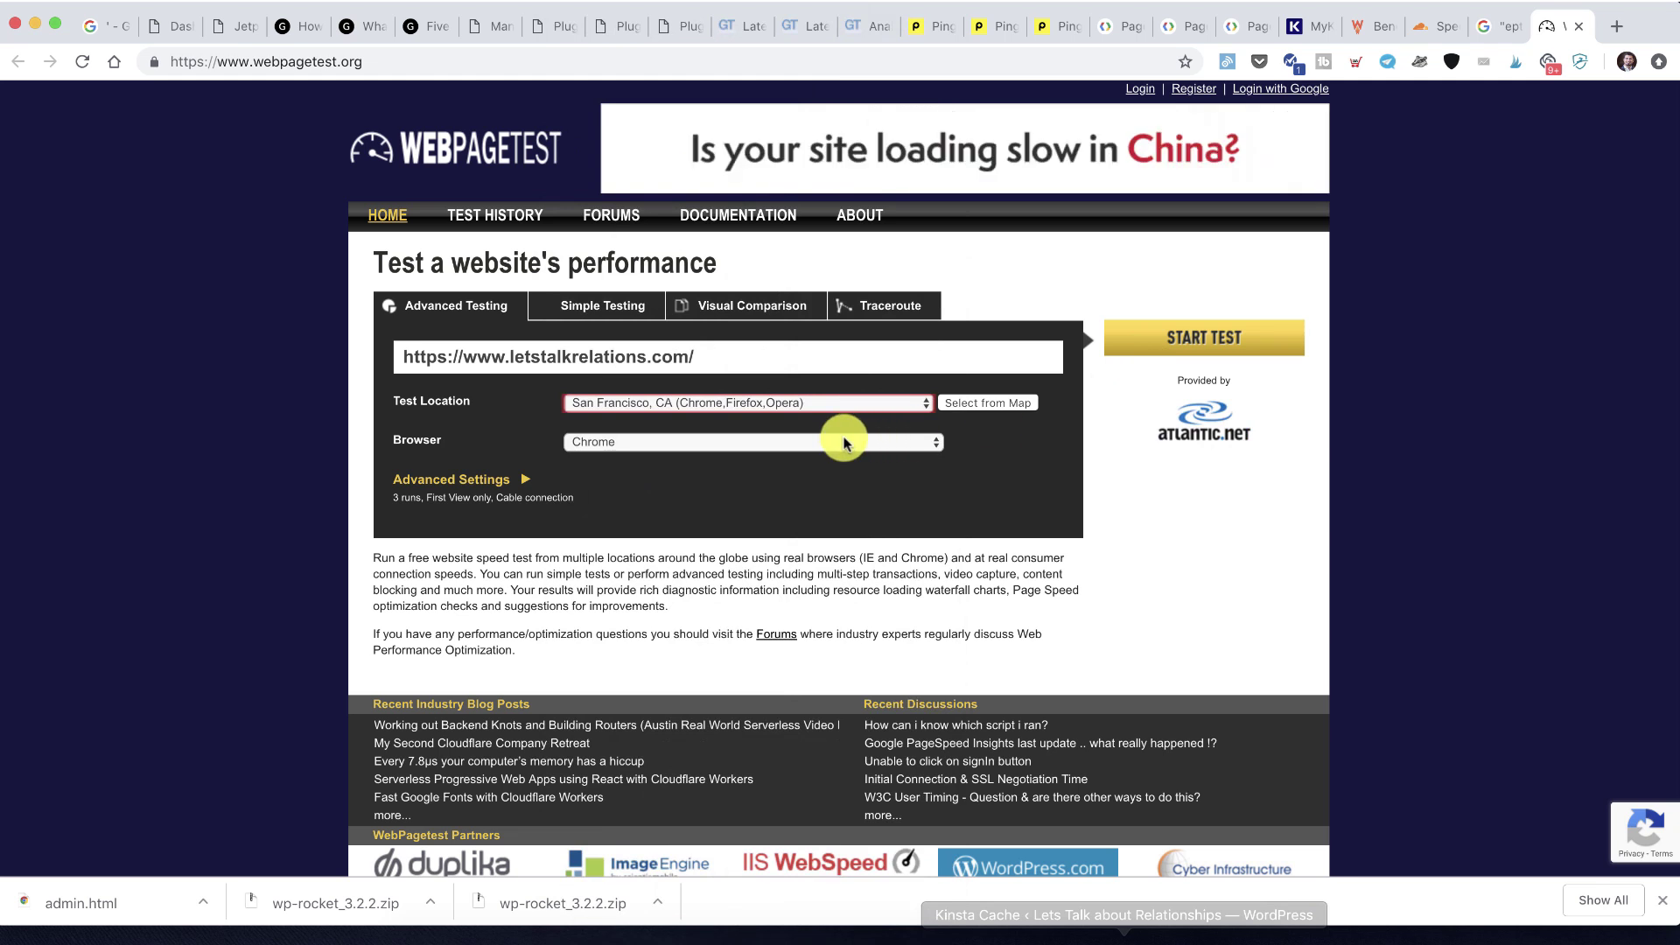
click(1180, 348)
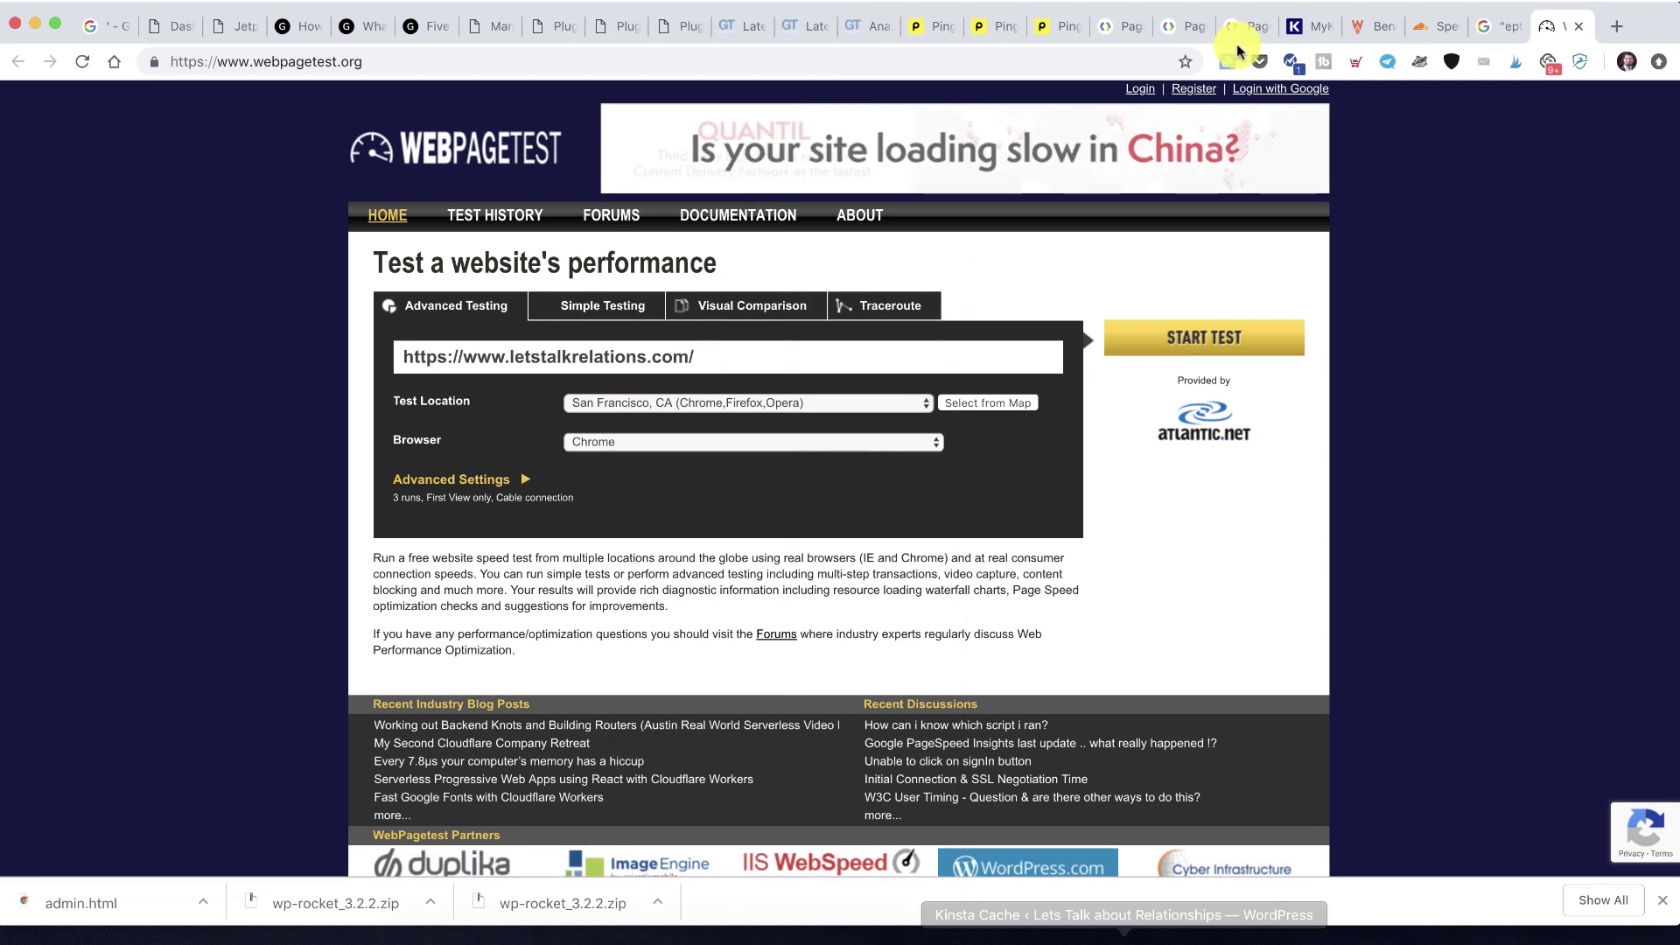
click(1426, 26)
click(1361, 27)
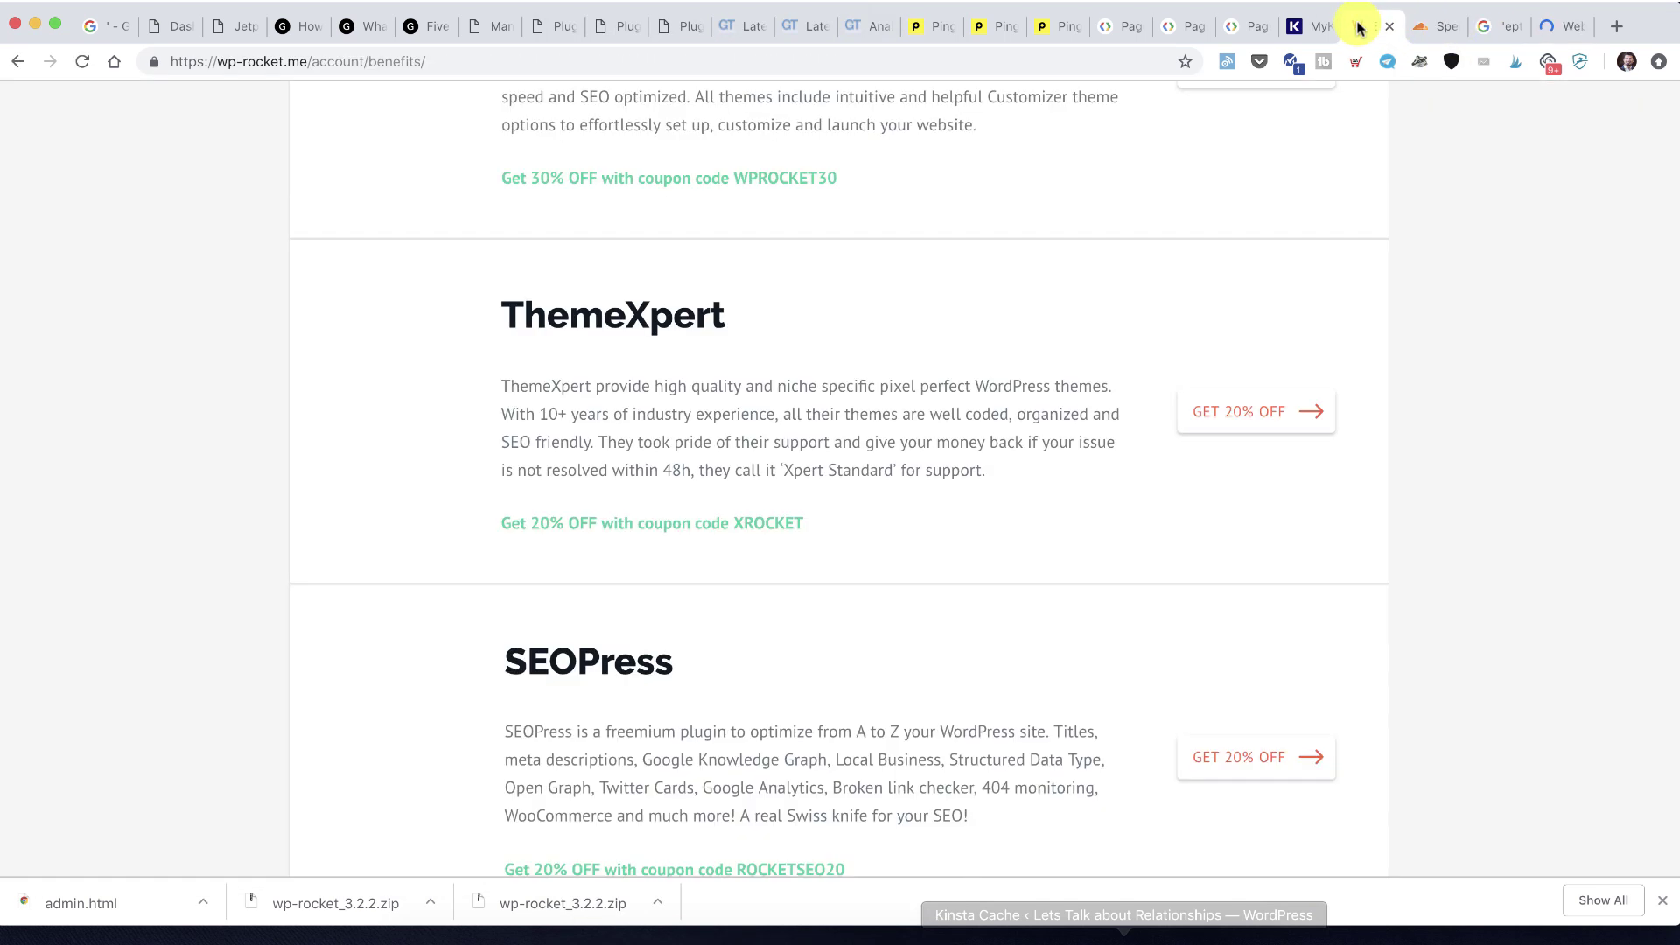
click(1242, 29)
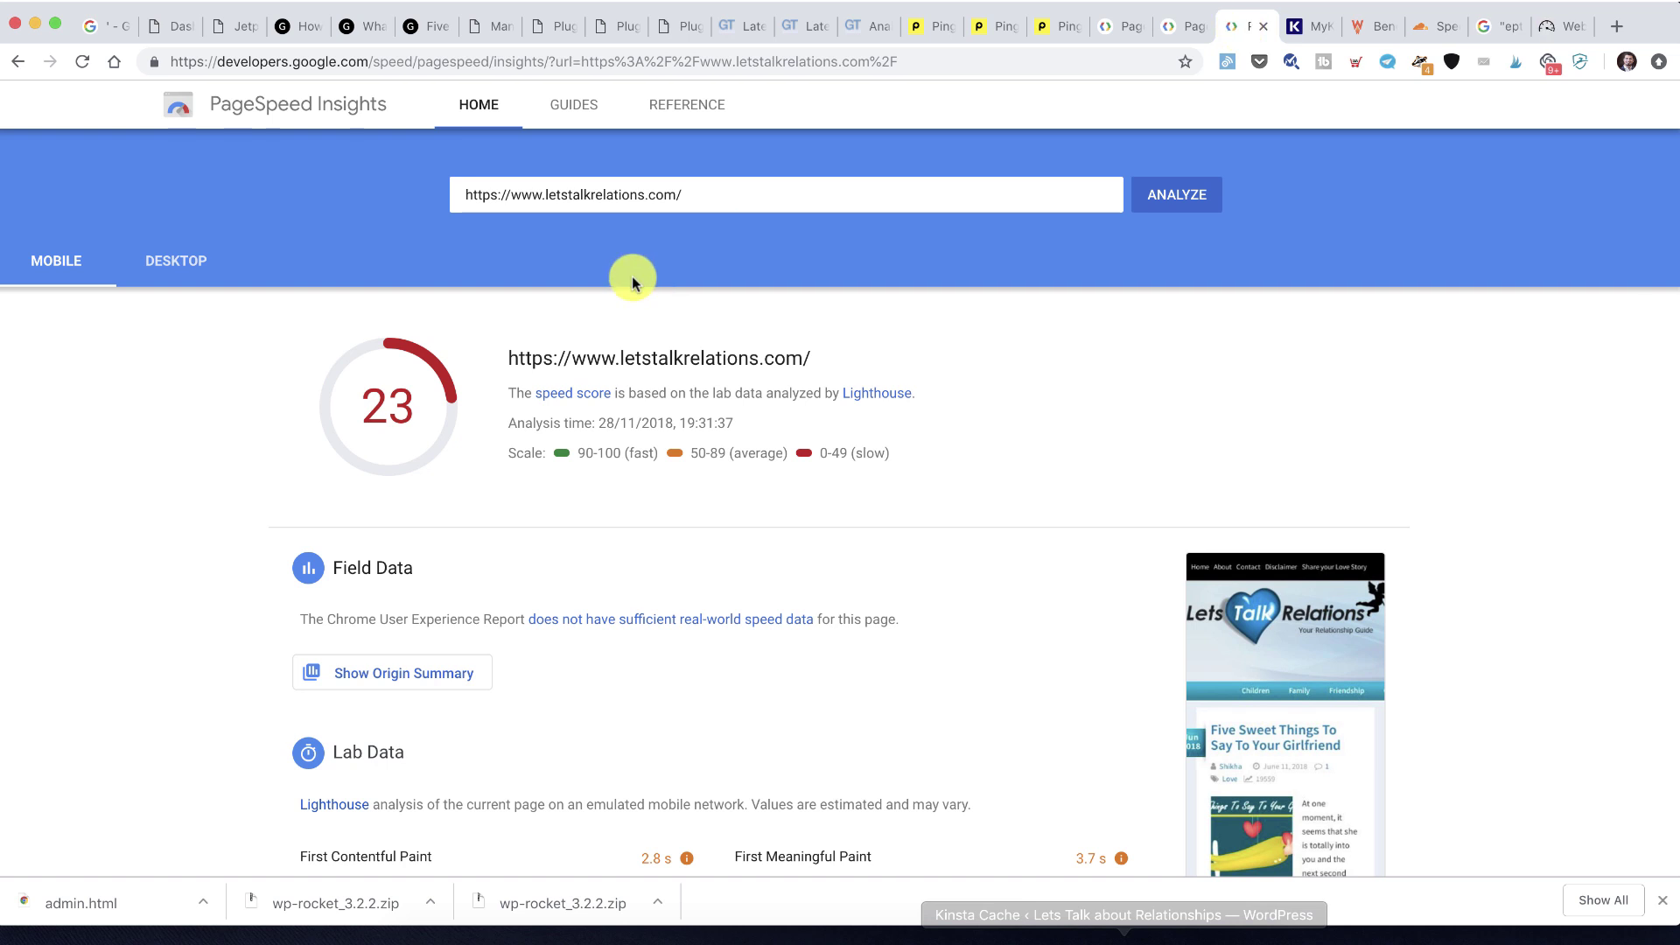
scroll(632, 280, down, 5)
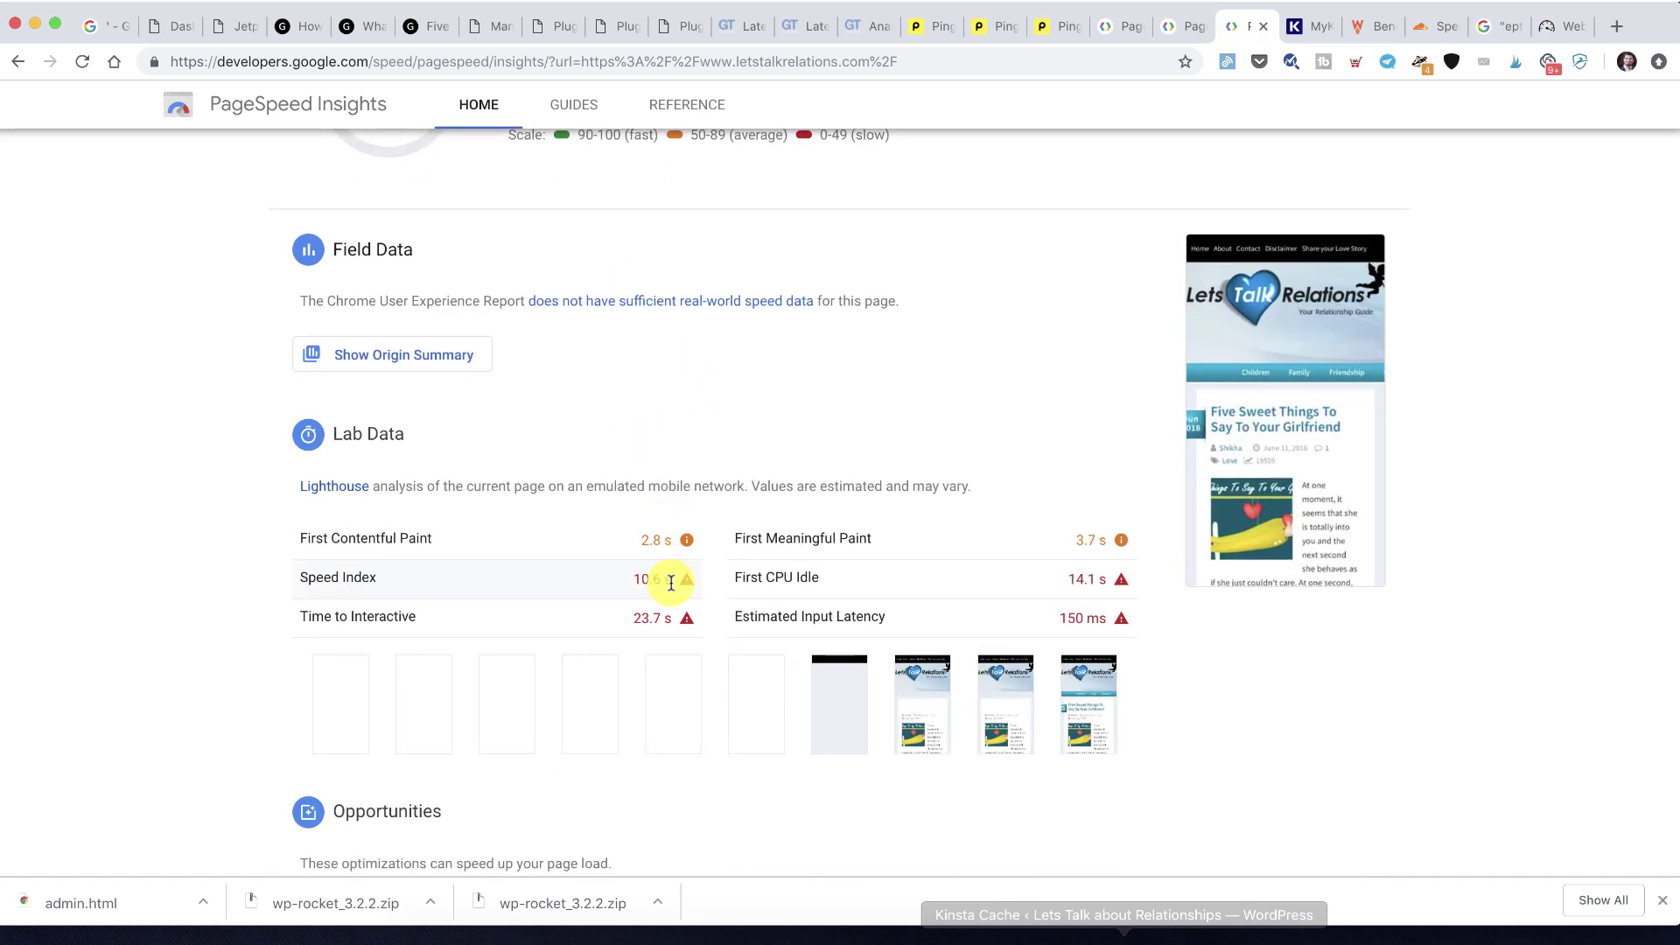
mouse_move(667, 580)
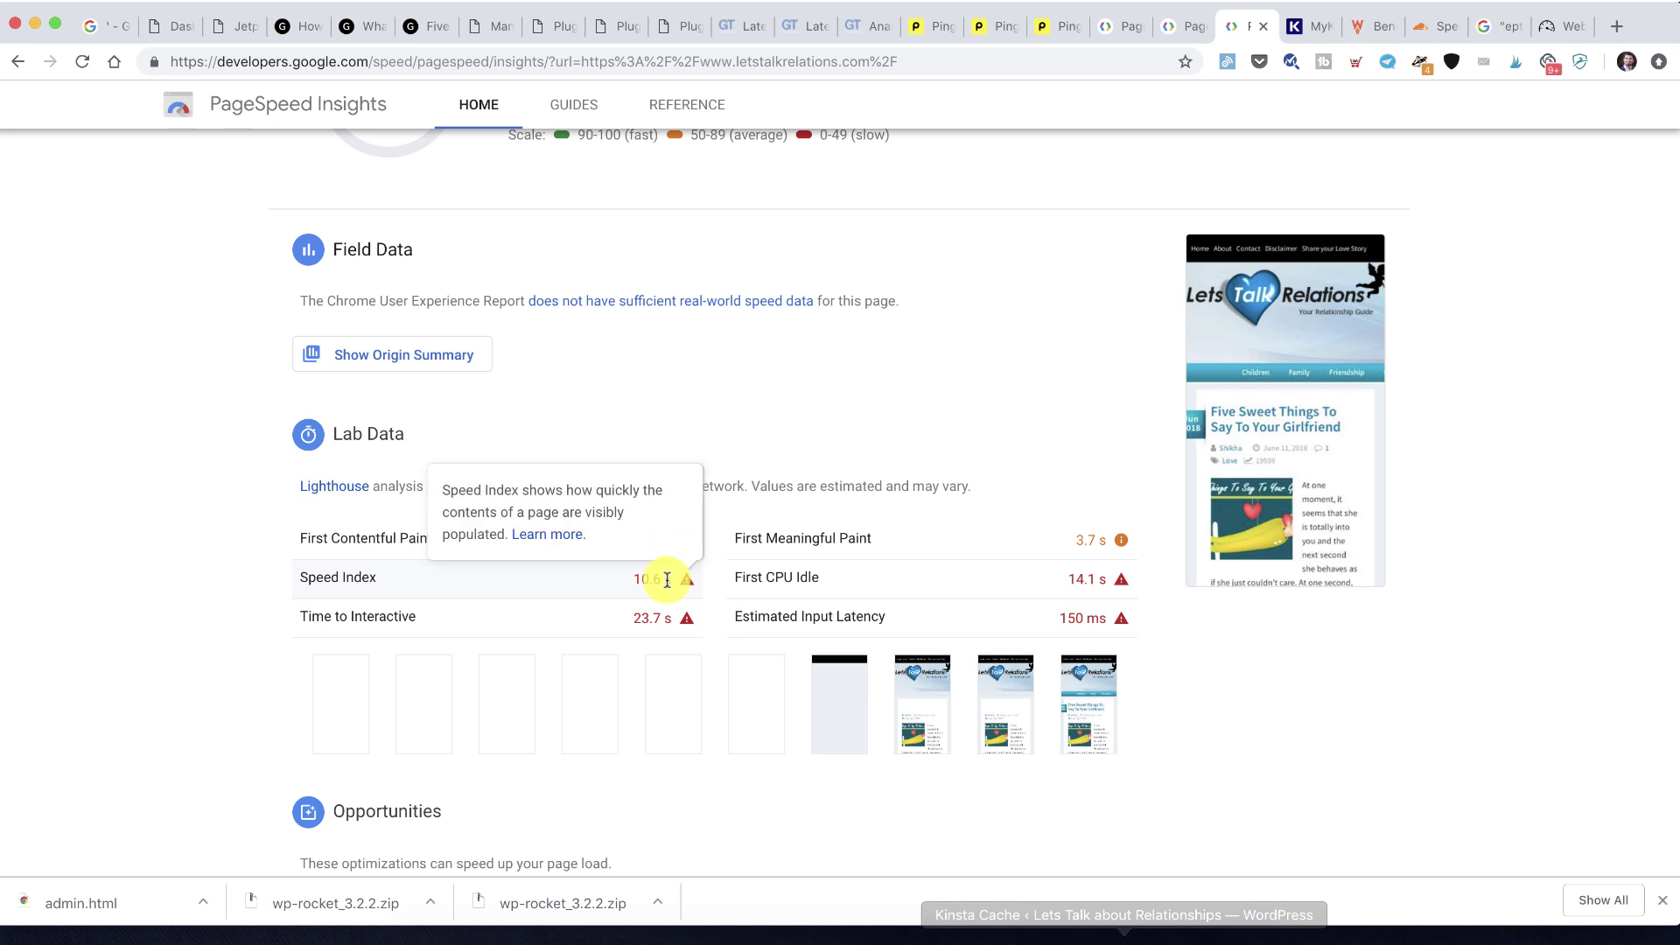
scroll(937, 612, down, 5)
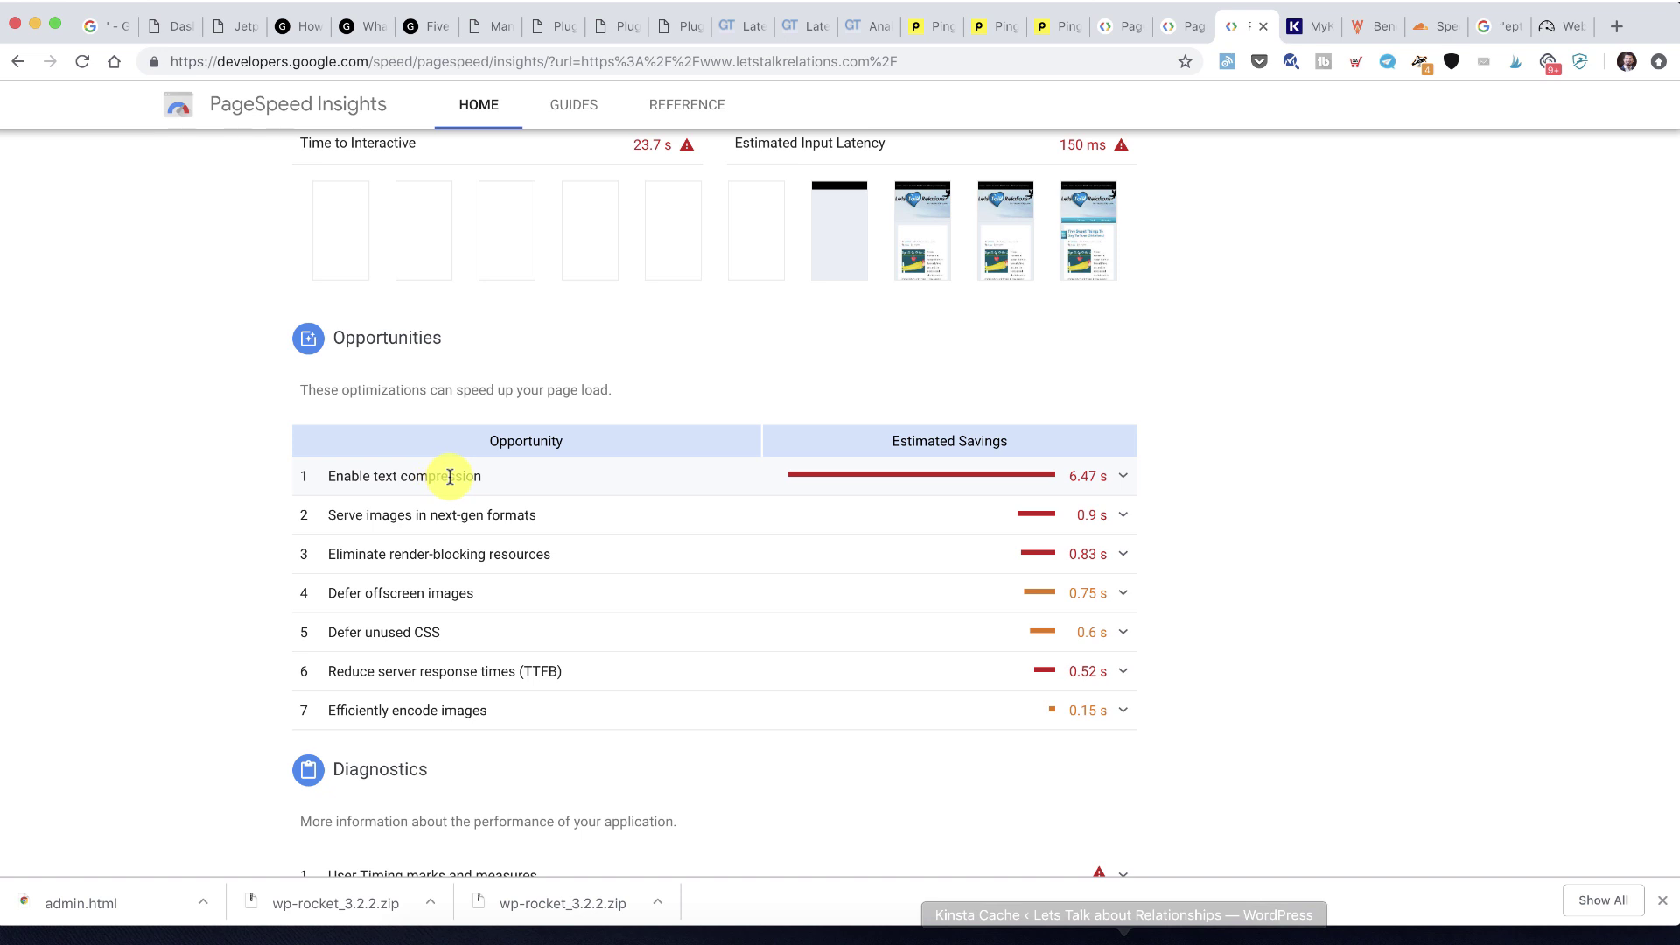
scroll(450, 476, down, 1)
scroll(643, 514, down, 8)
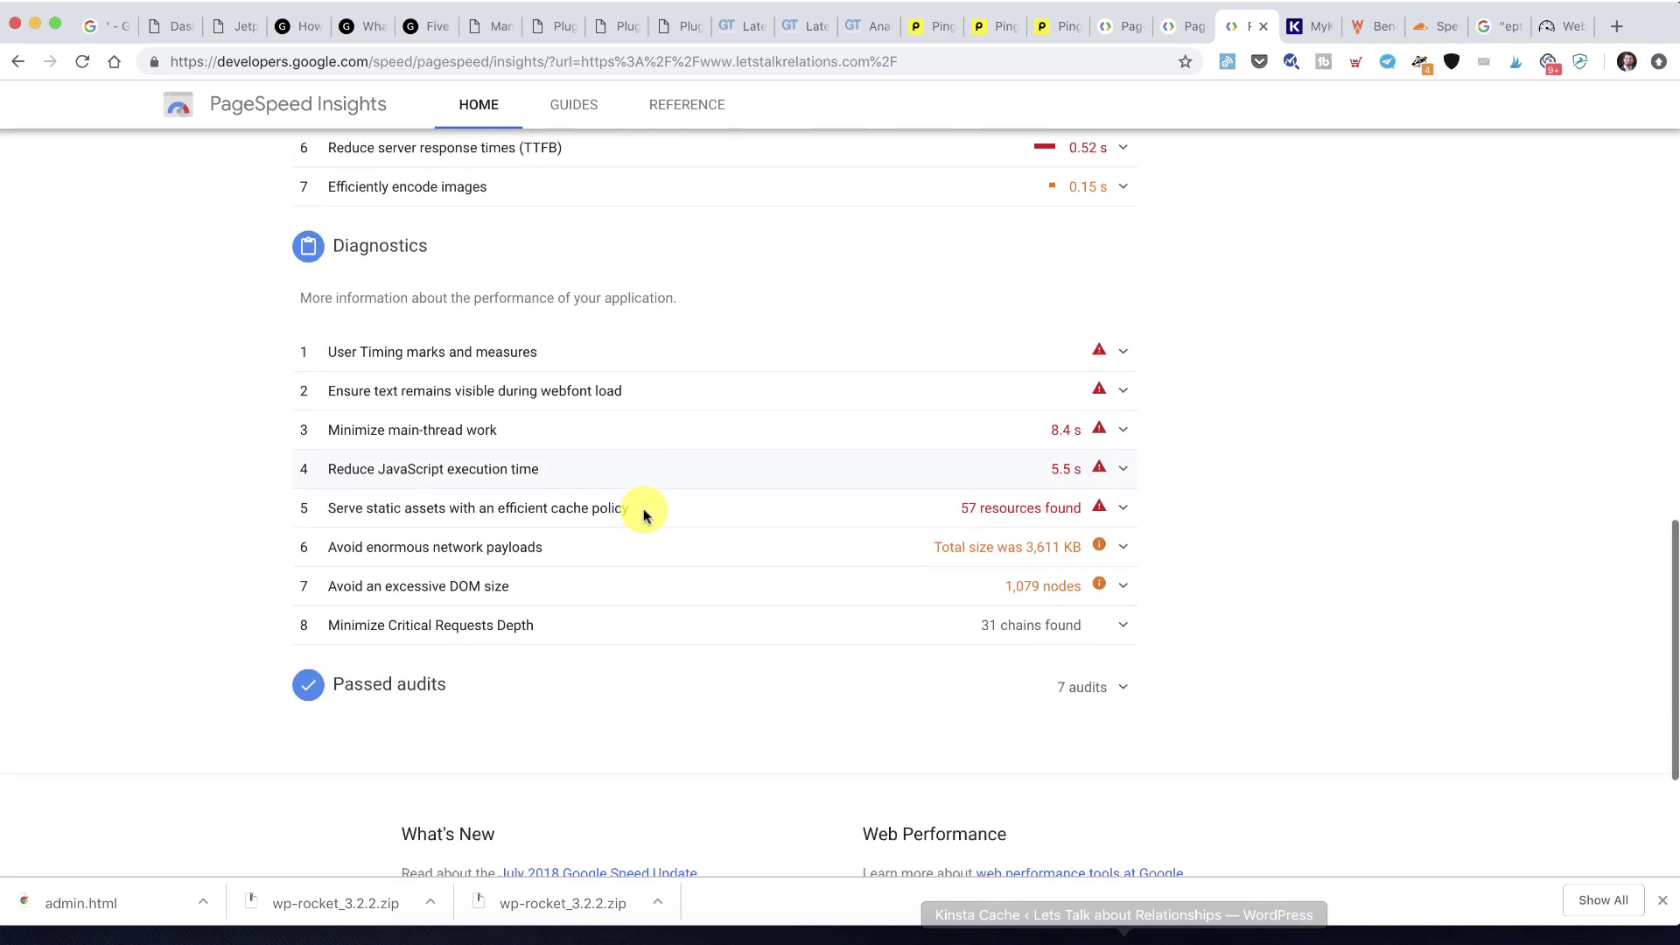
scroll(644, 515, up, 12)
Compare the mobile speed scores of the two earlier PageSpeed Insights reports with the newest one
click(1171, 26)
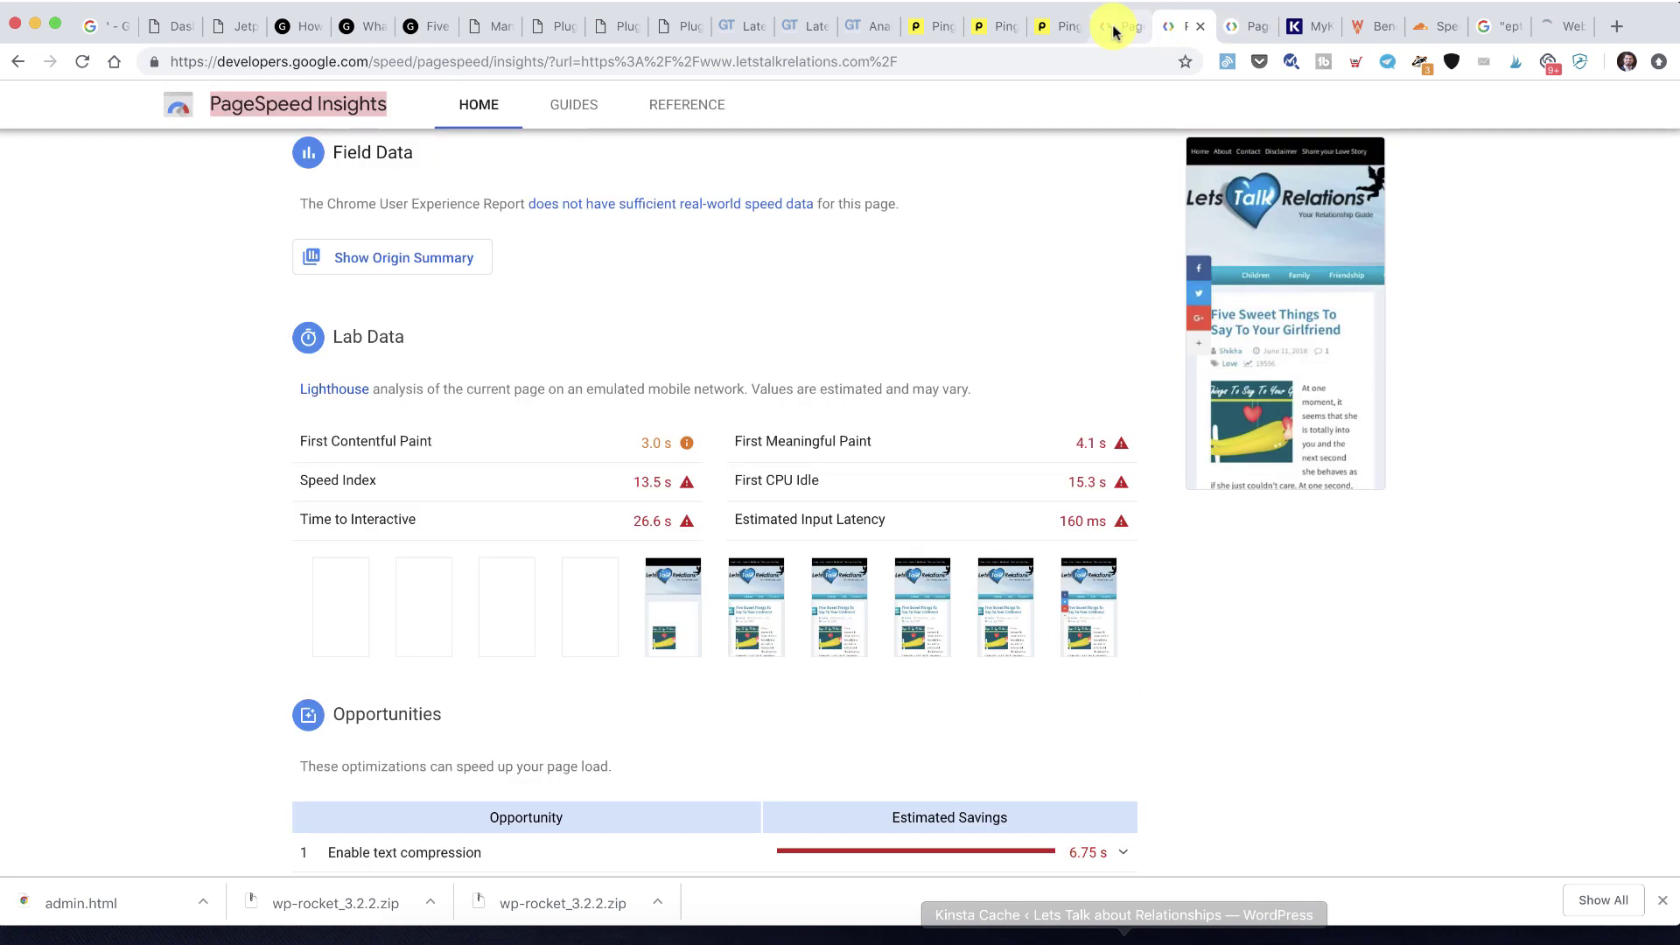
click(1113, 29)
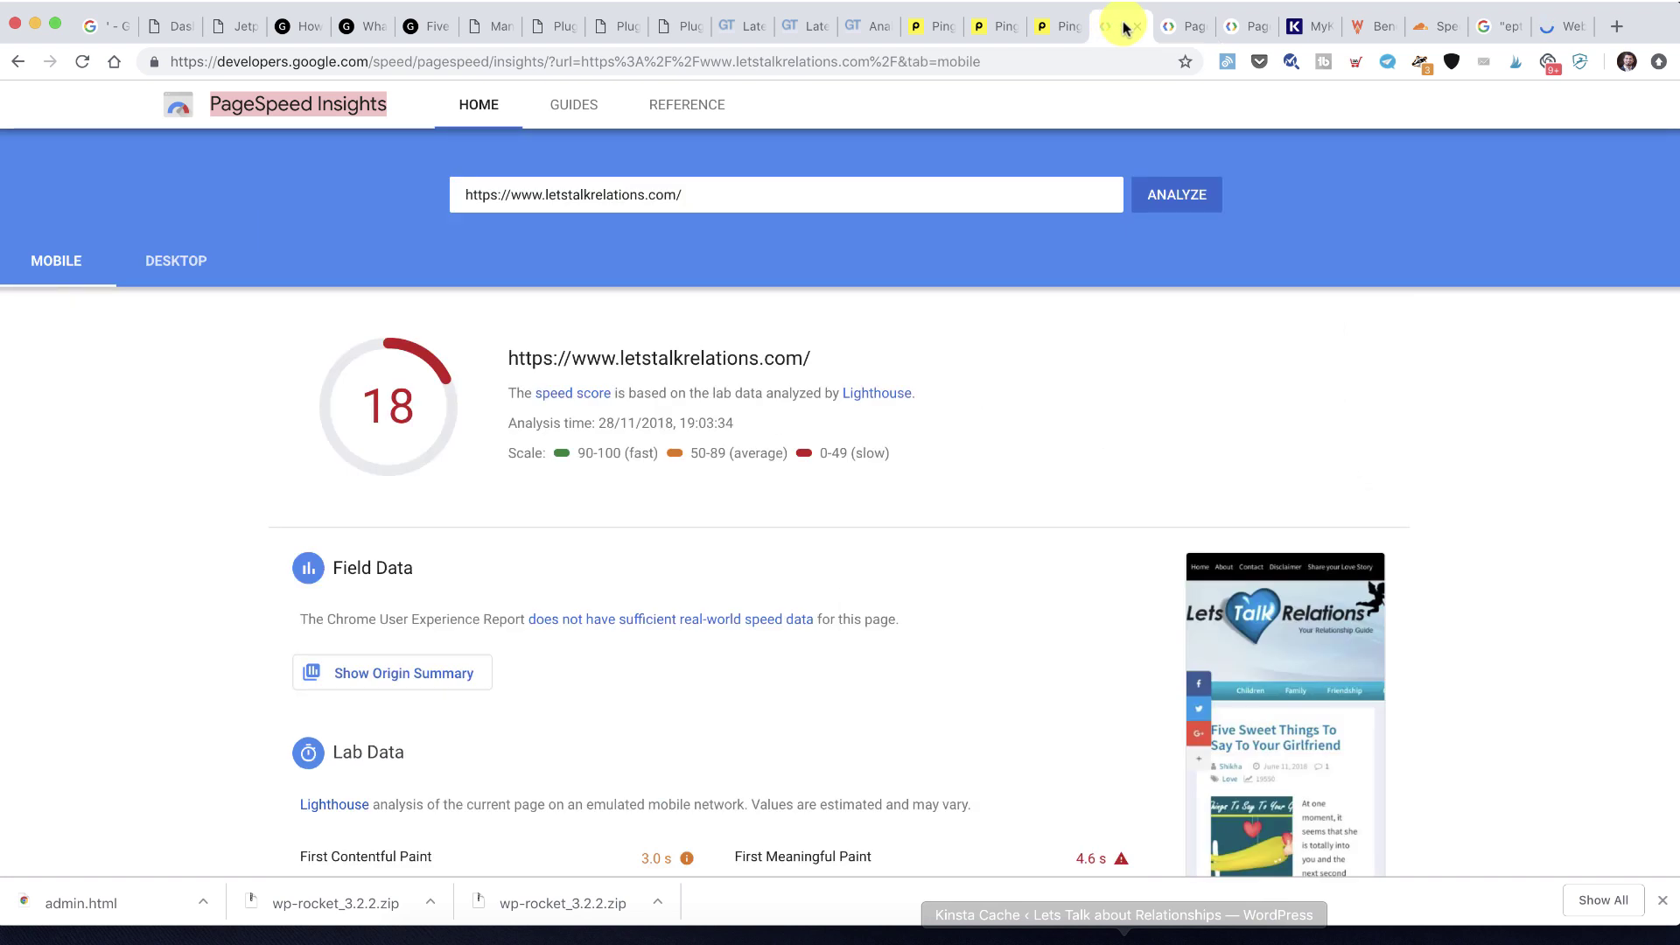
click(1173, 26)
scroll(1061, 270, up, 10)
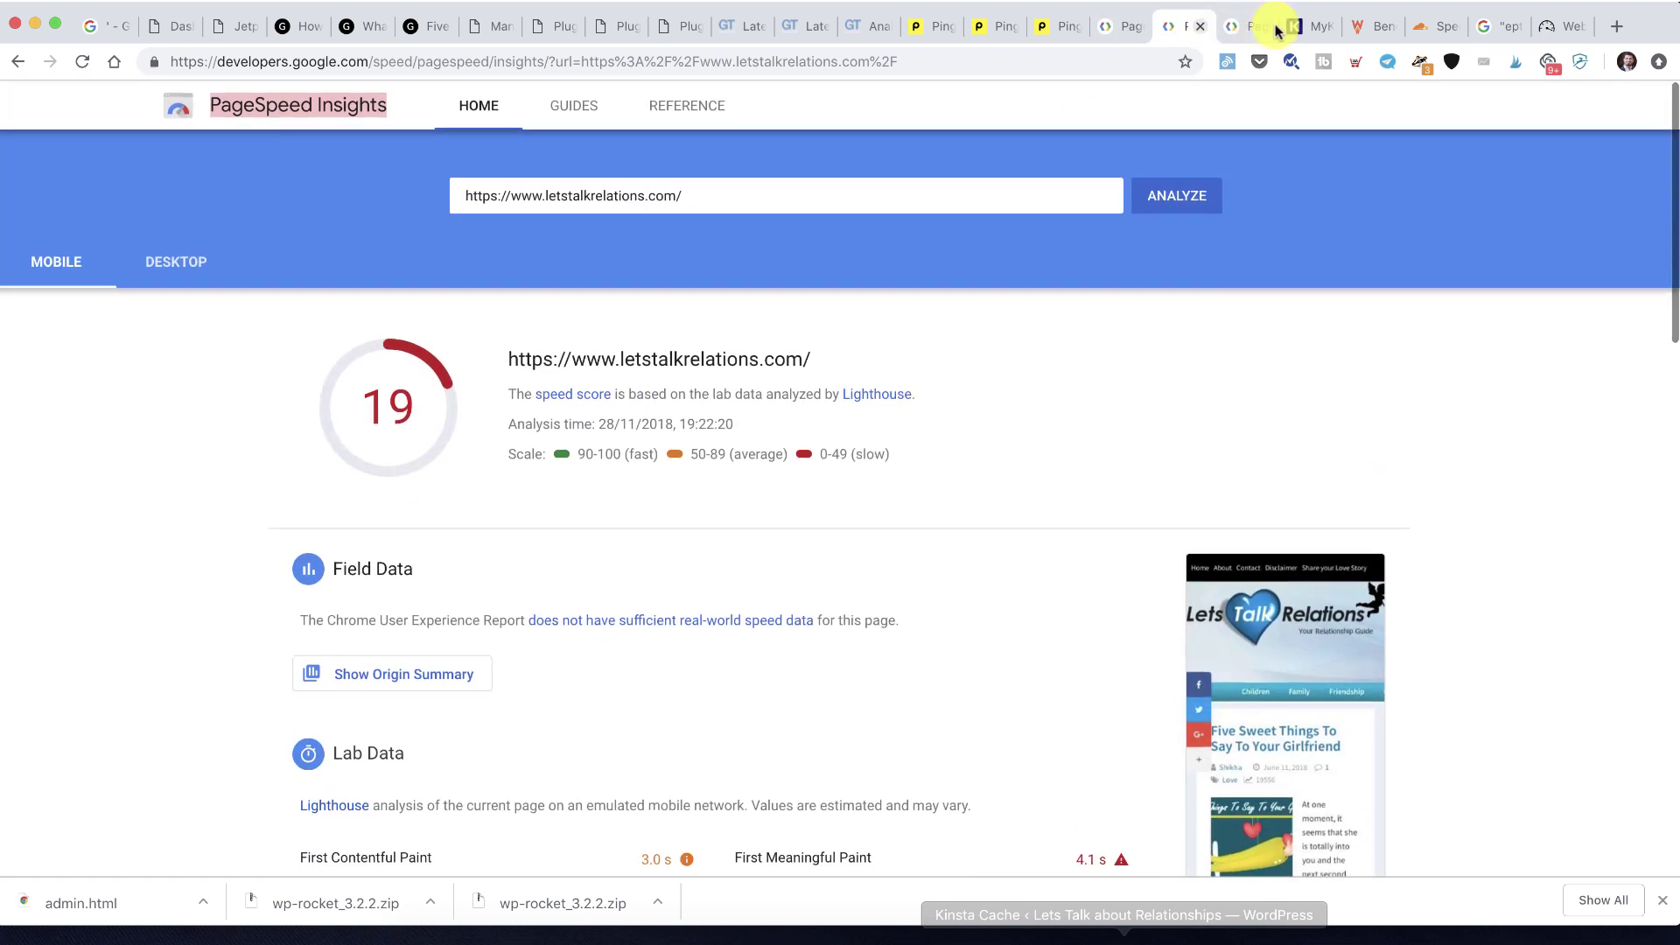
click(1246, 29)
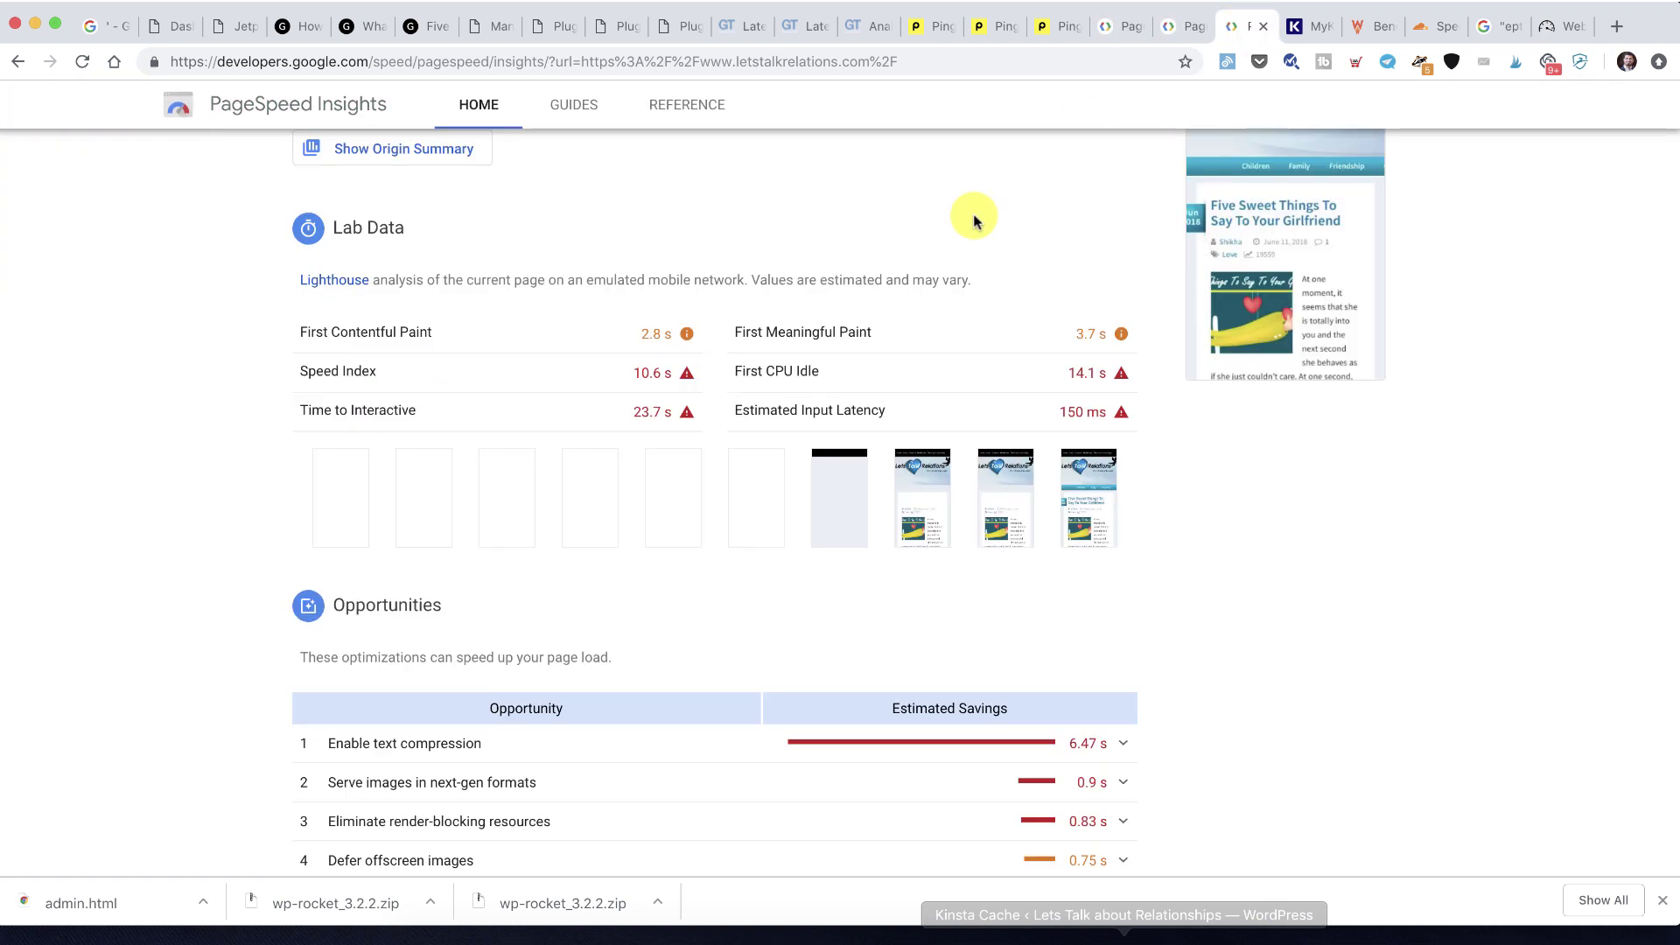
scroll(974, 220, up, 6)
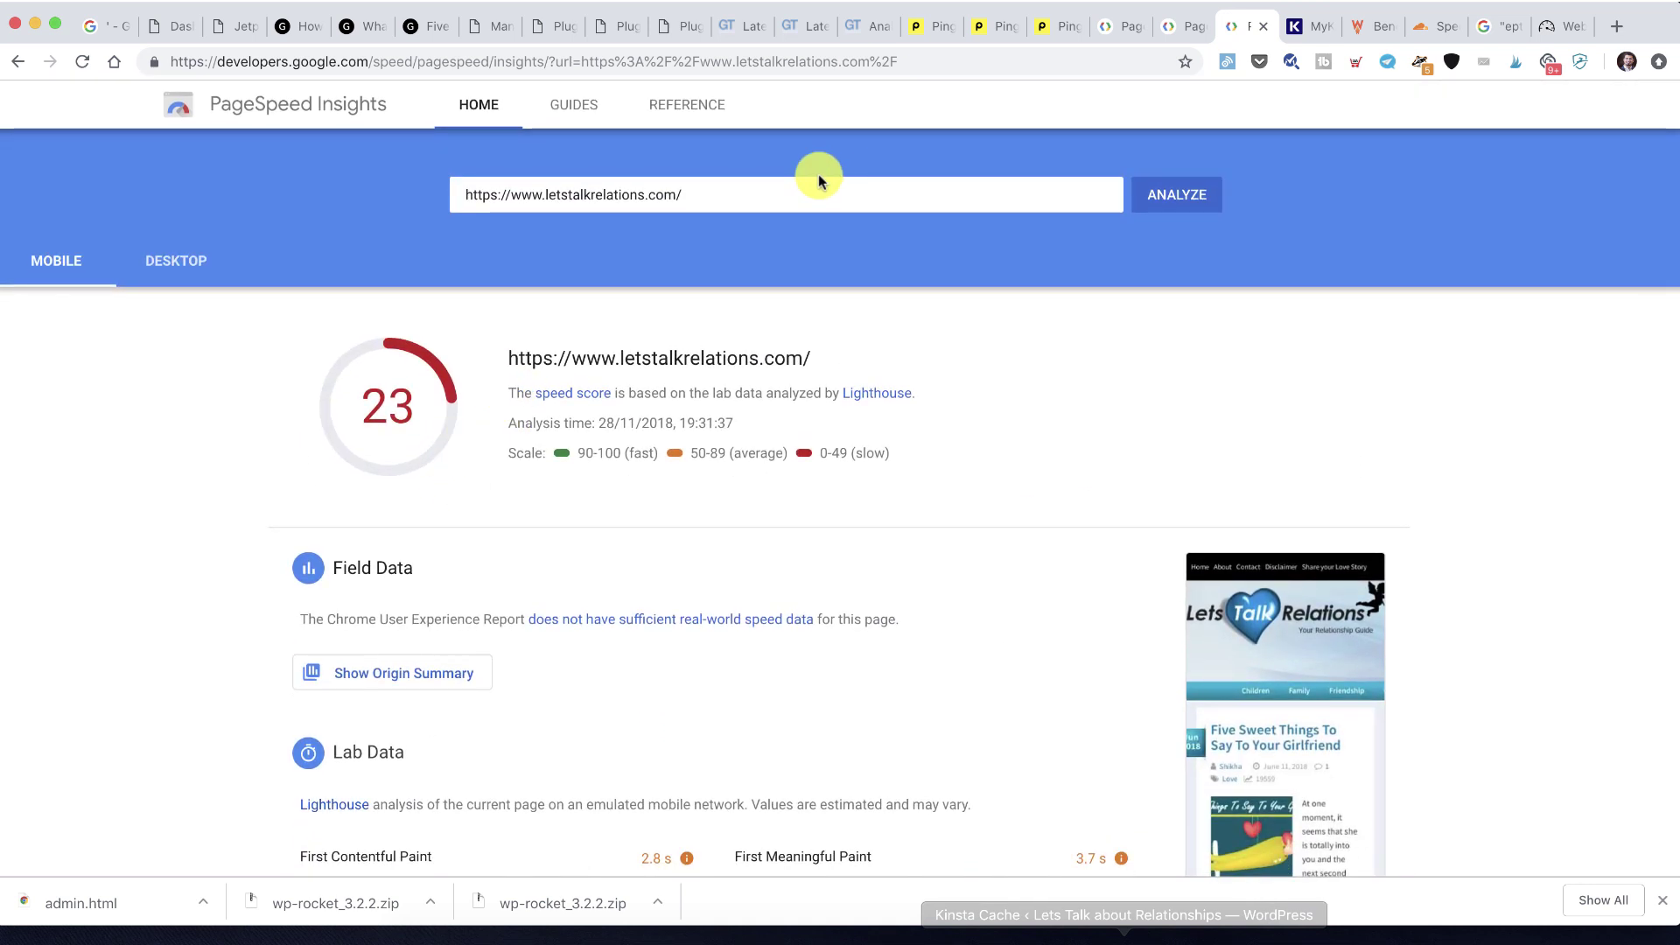
Compare the two earlier GTmetrix performance reports and check the progress of the new GTmetrix analysis
click(930, 26)
click(737, 26)
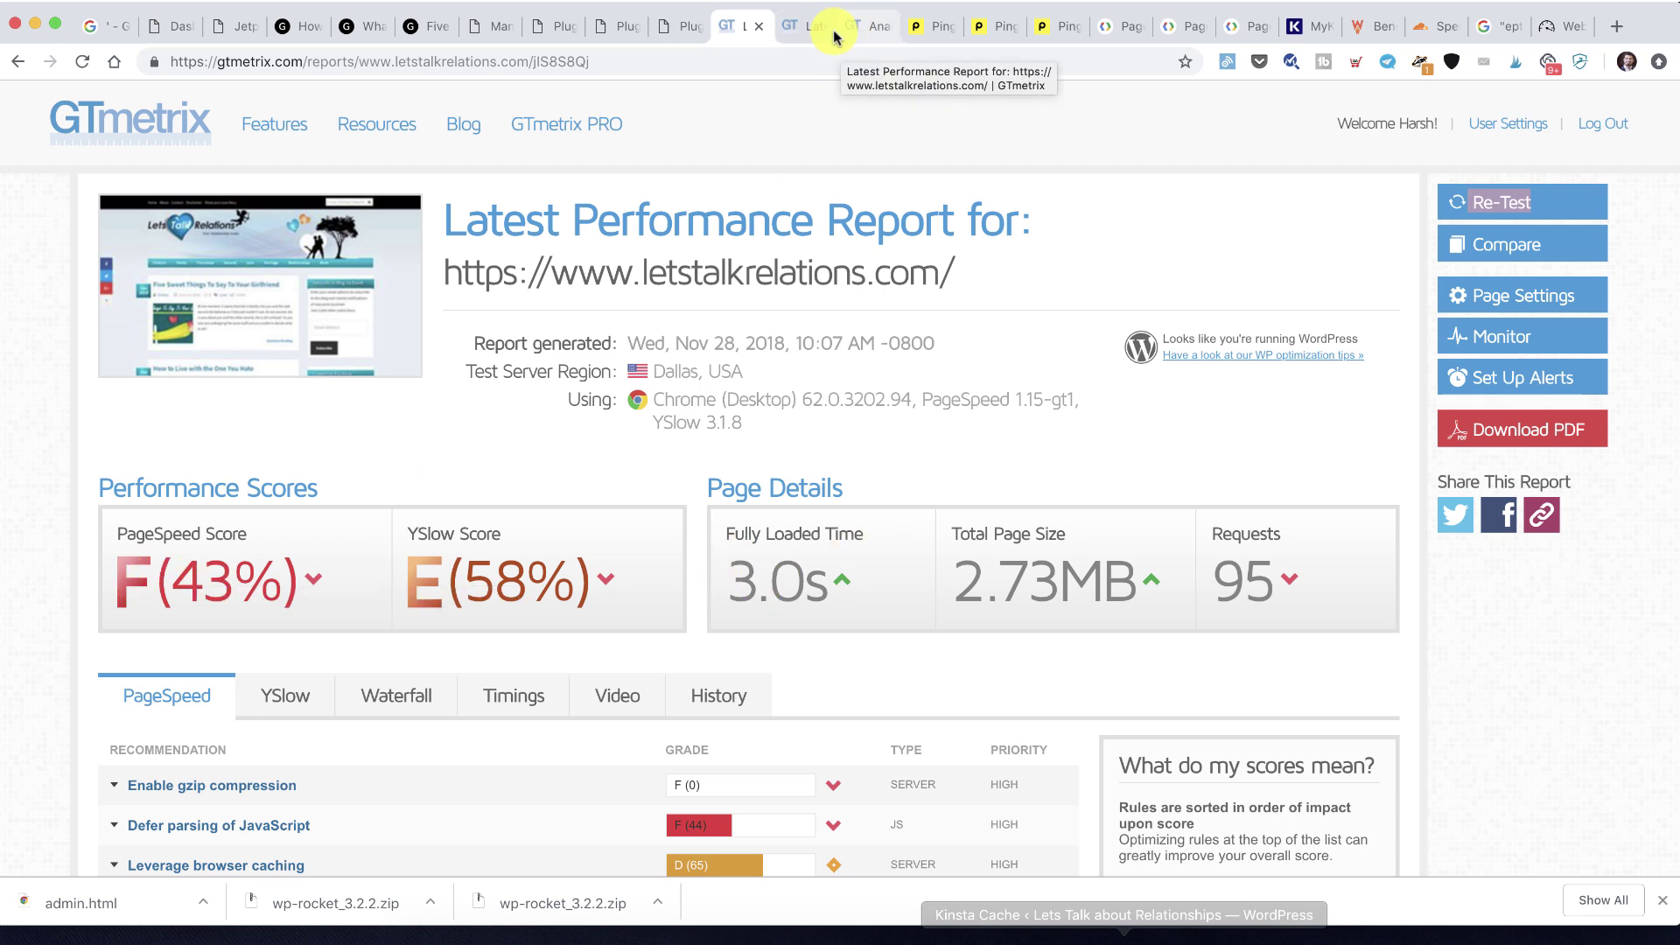
click(798, 26)
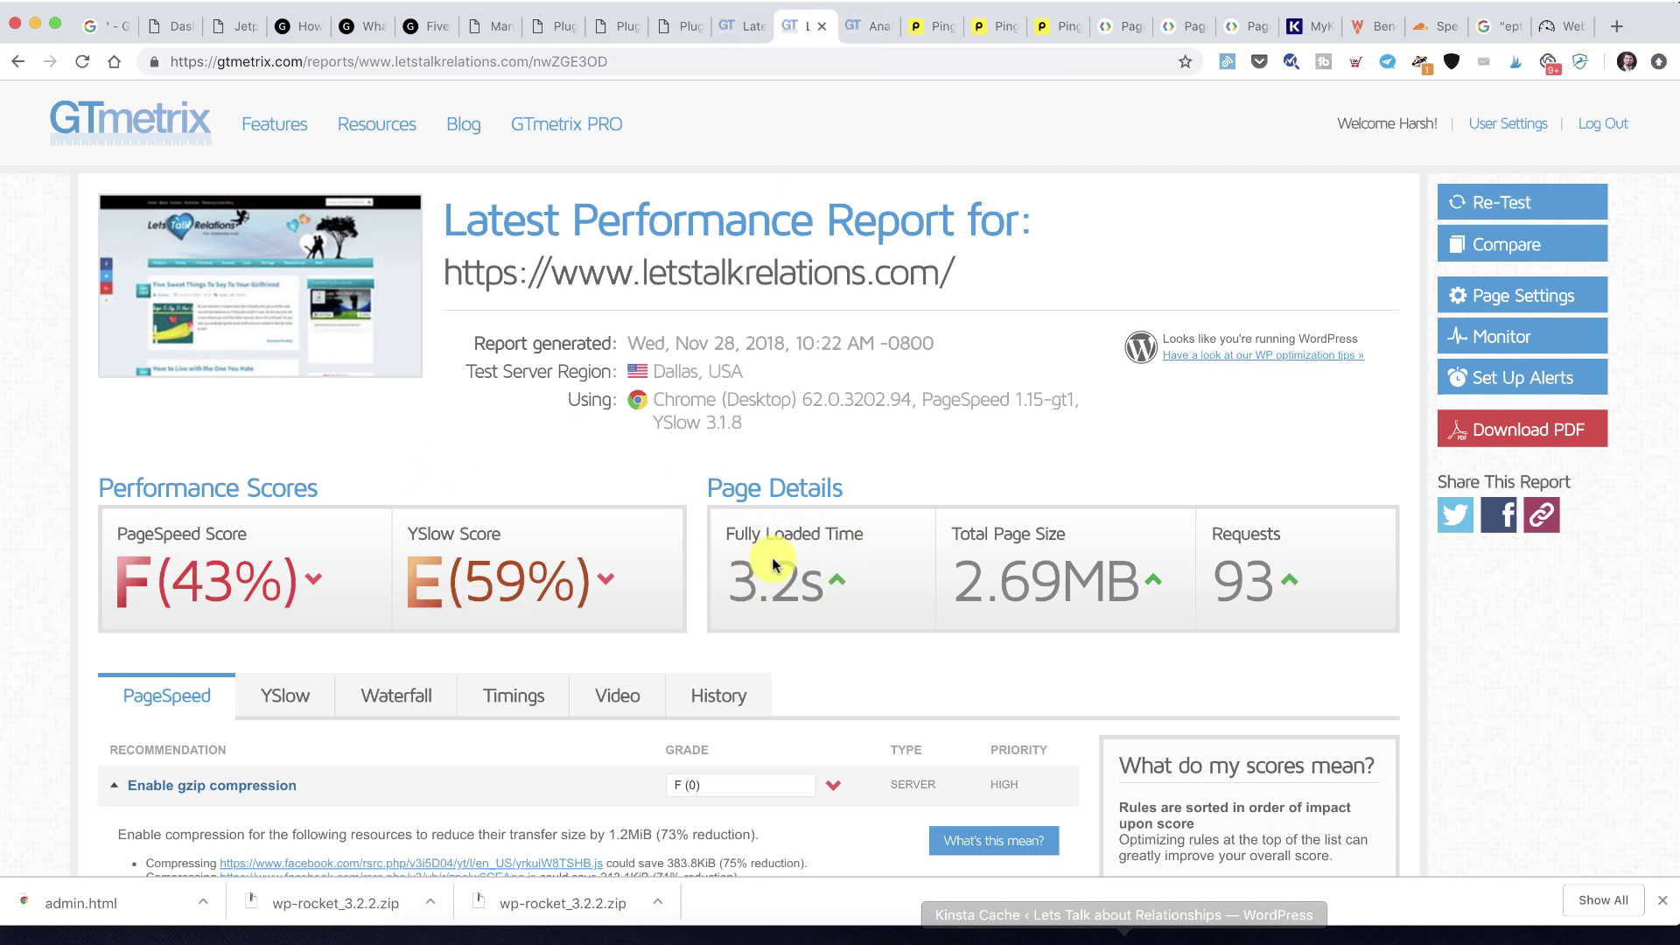
click(882, 35)
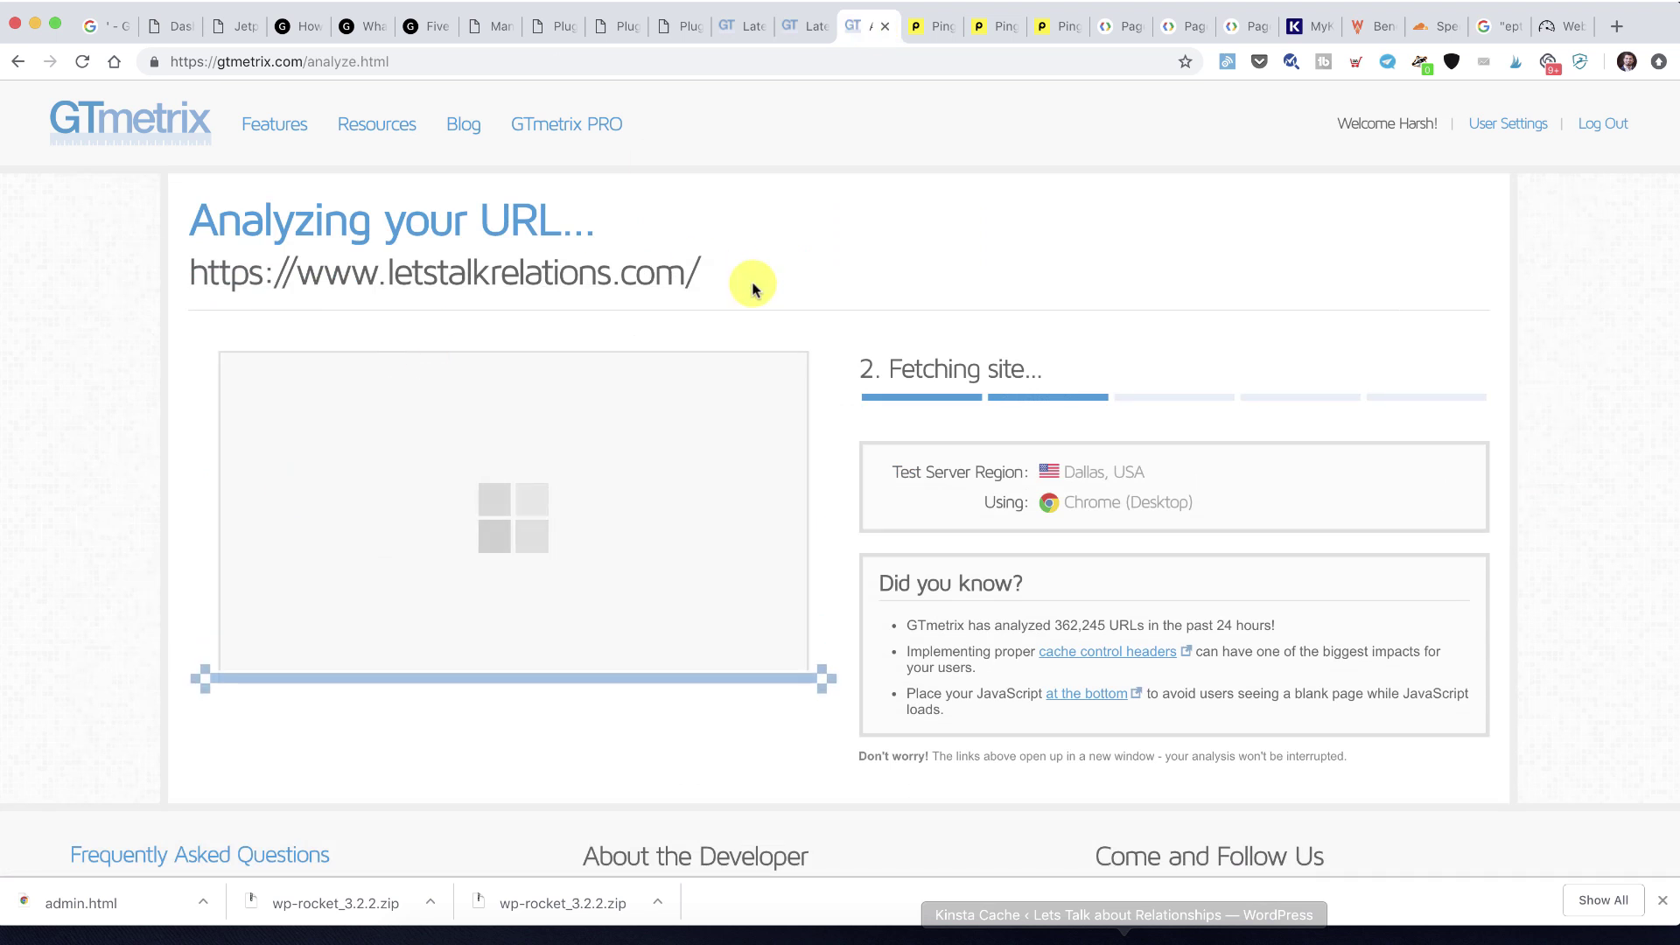
Move the WebPageTest tab directly after the PageSpeed Insights tabs and look over its partial results
click(1541, 30)
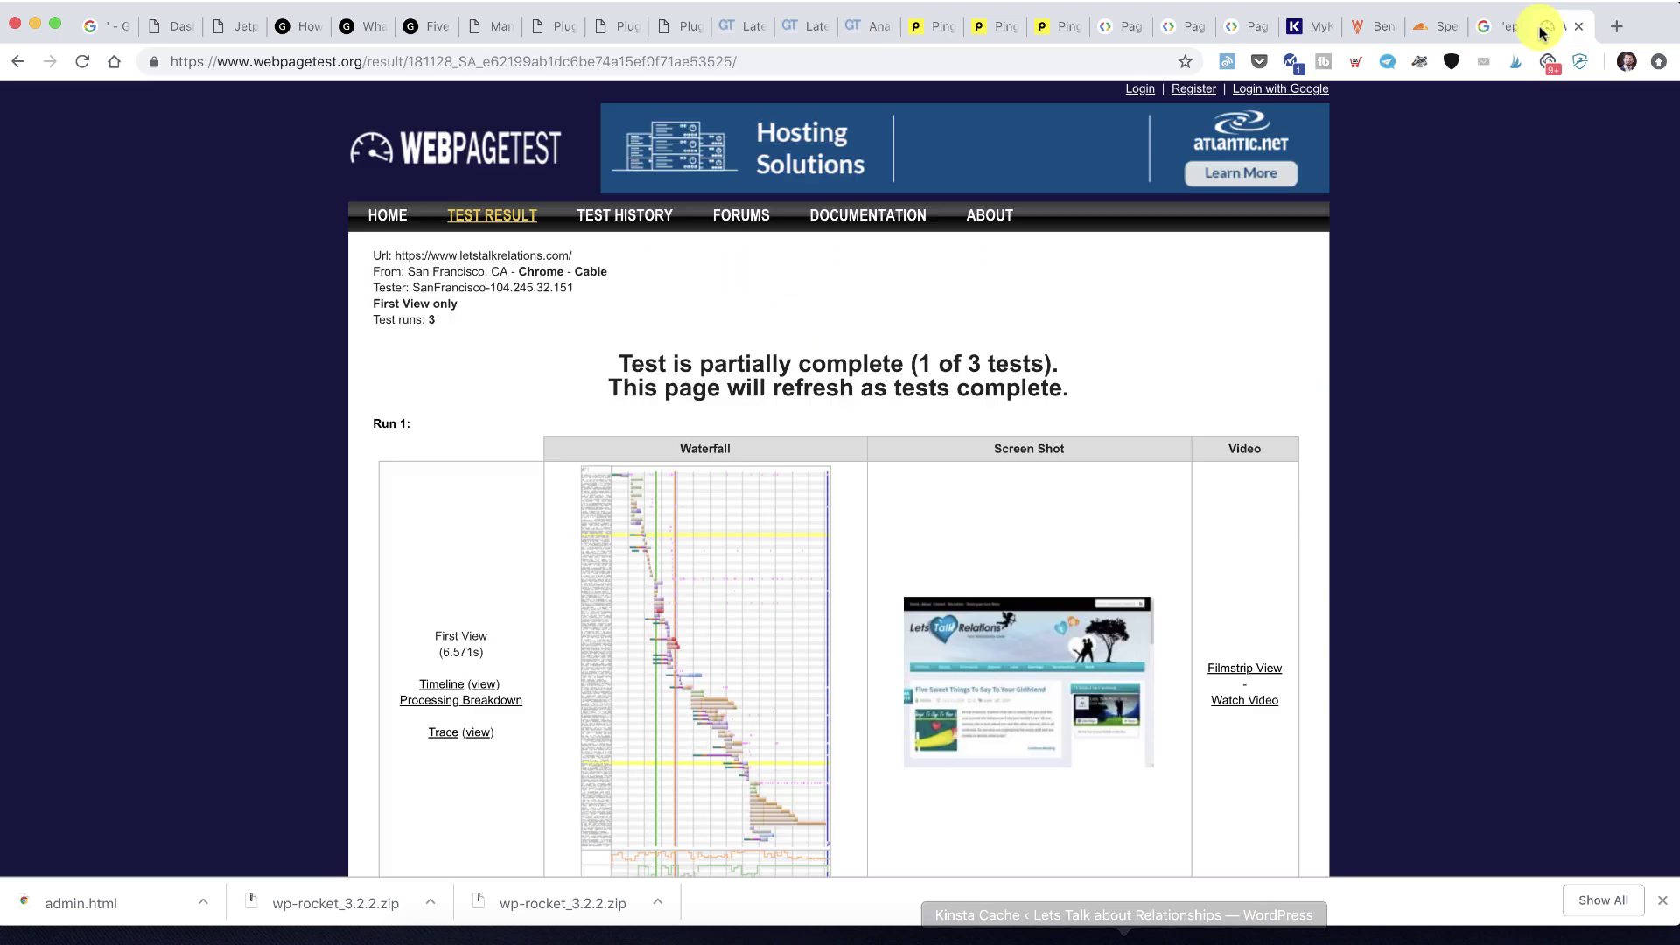
drag(1542, 30, 1294, 34)
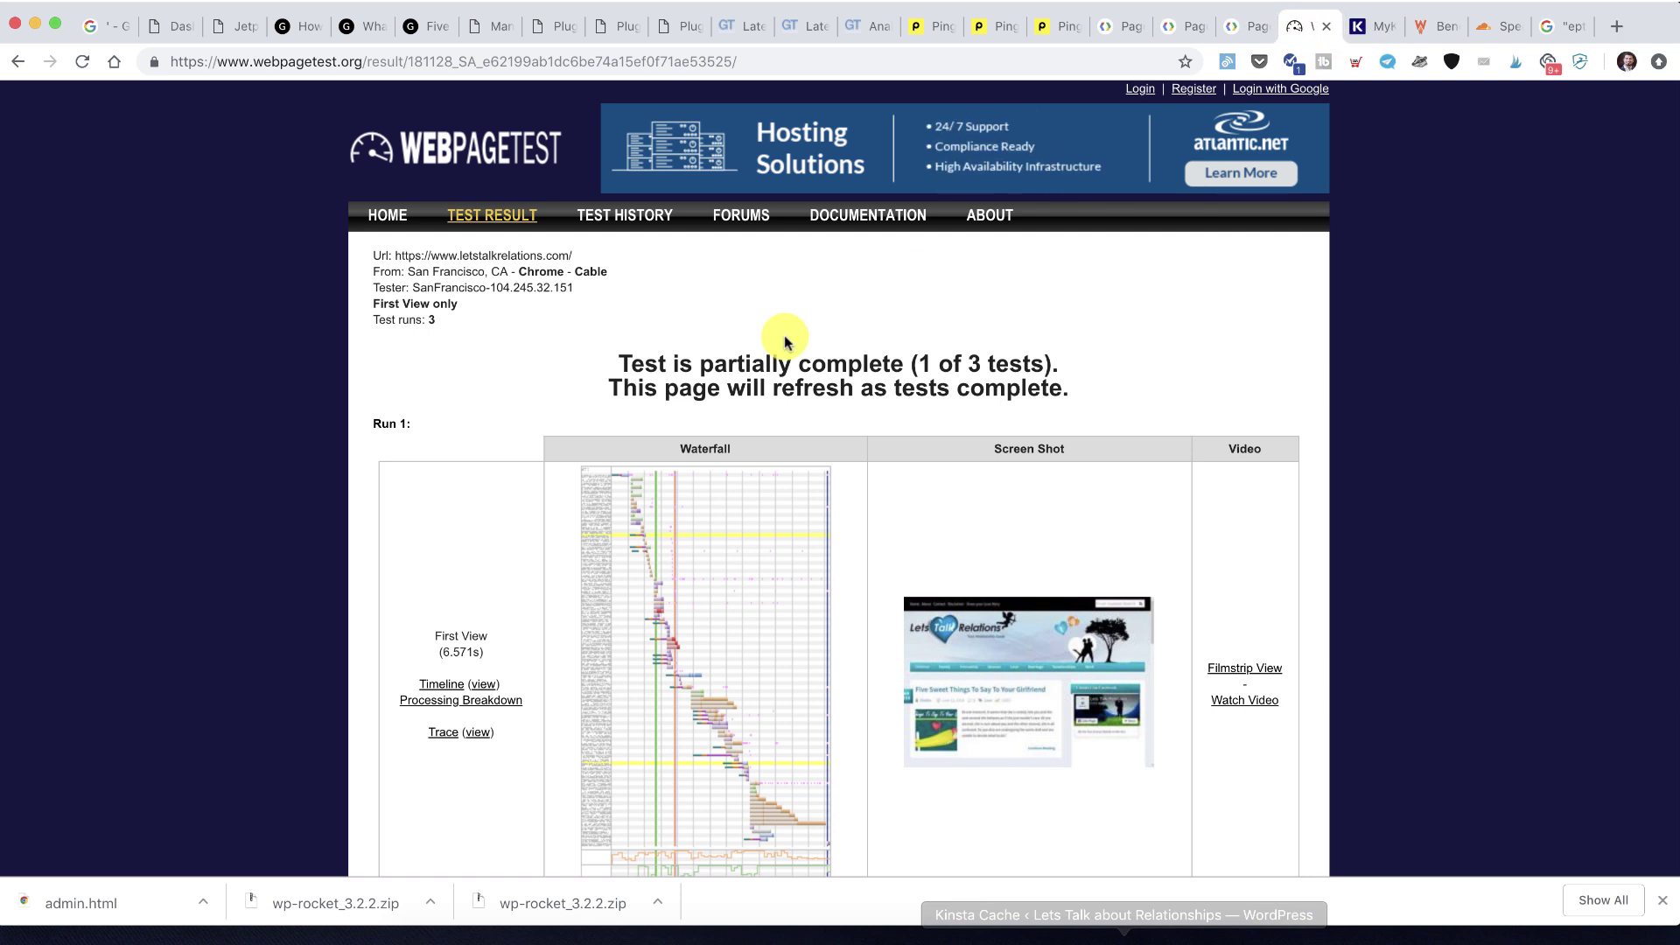
scroll(784, 334, down, 4)
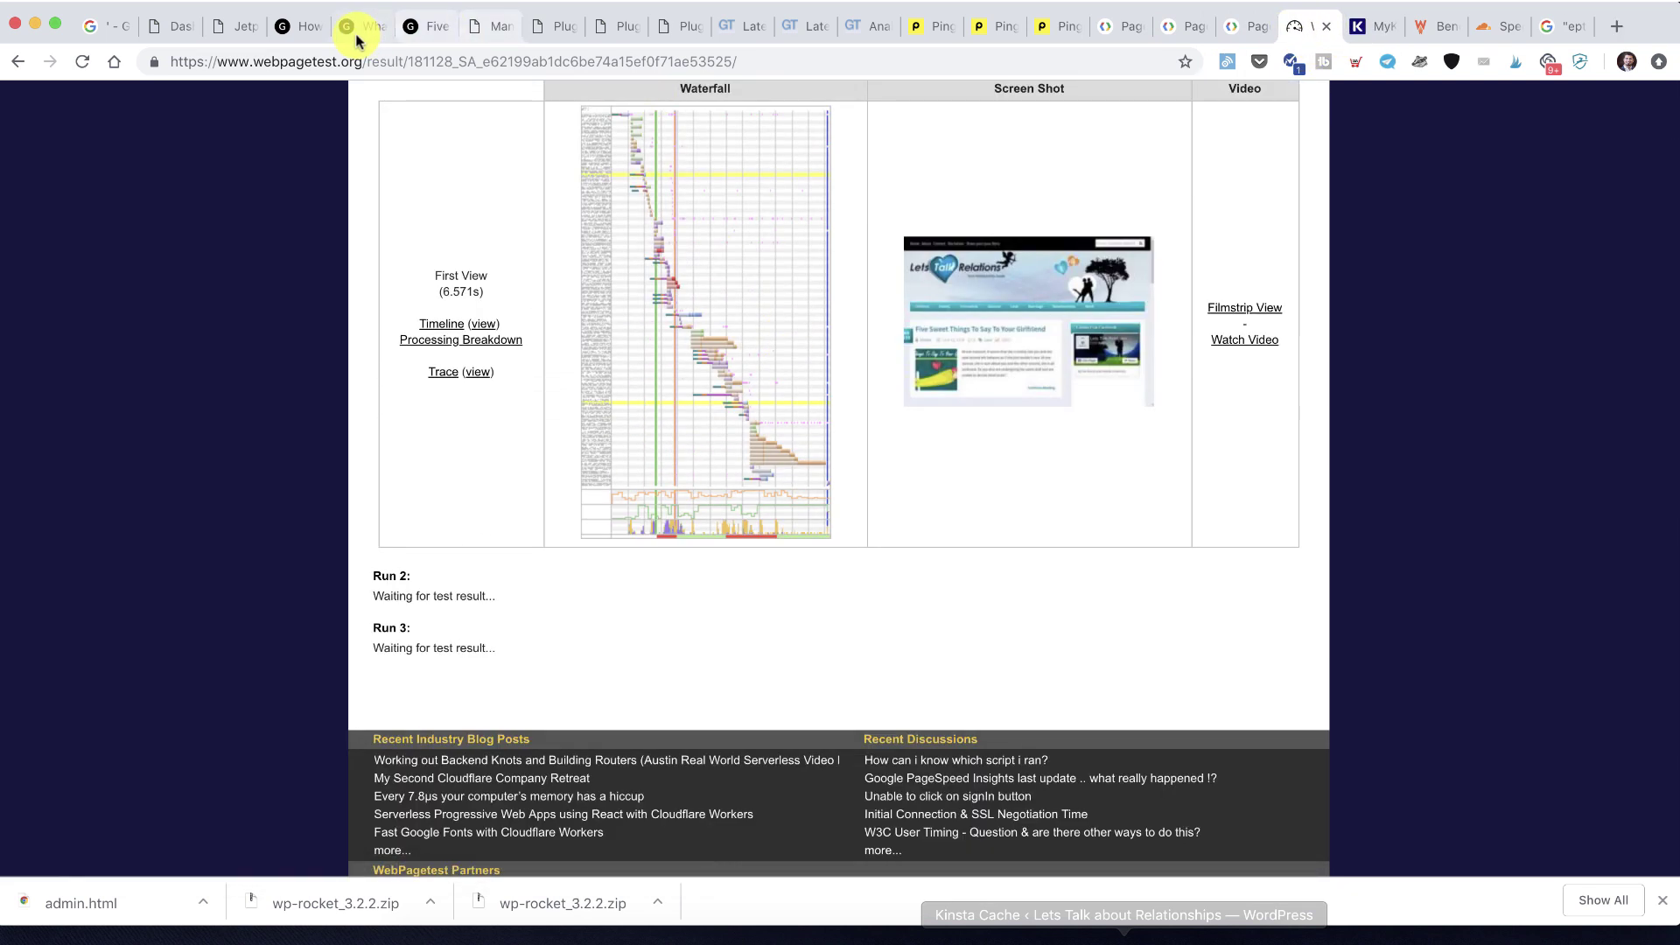
Find the stray Google search tab for an apostrophe and close it
click(237, 35)
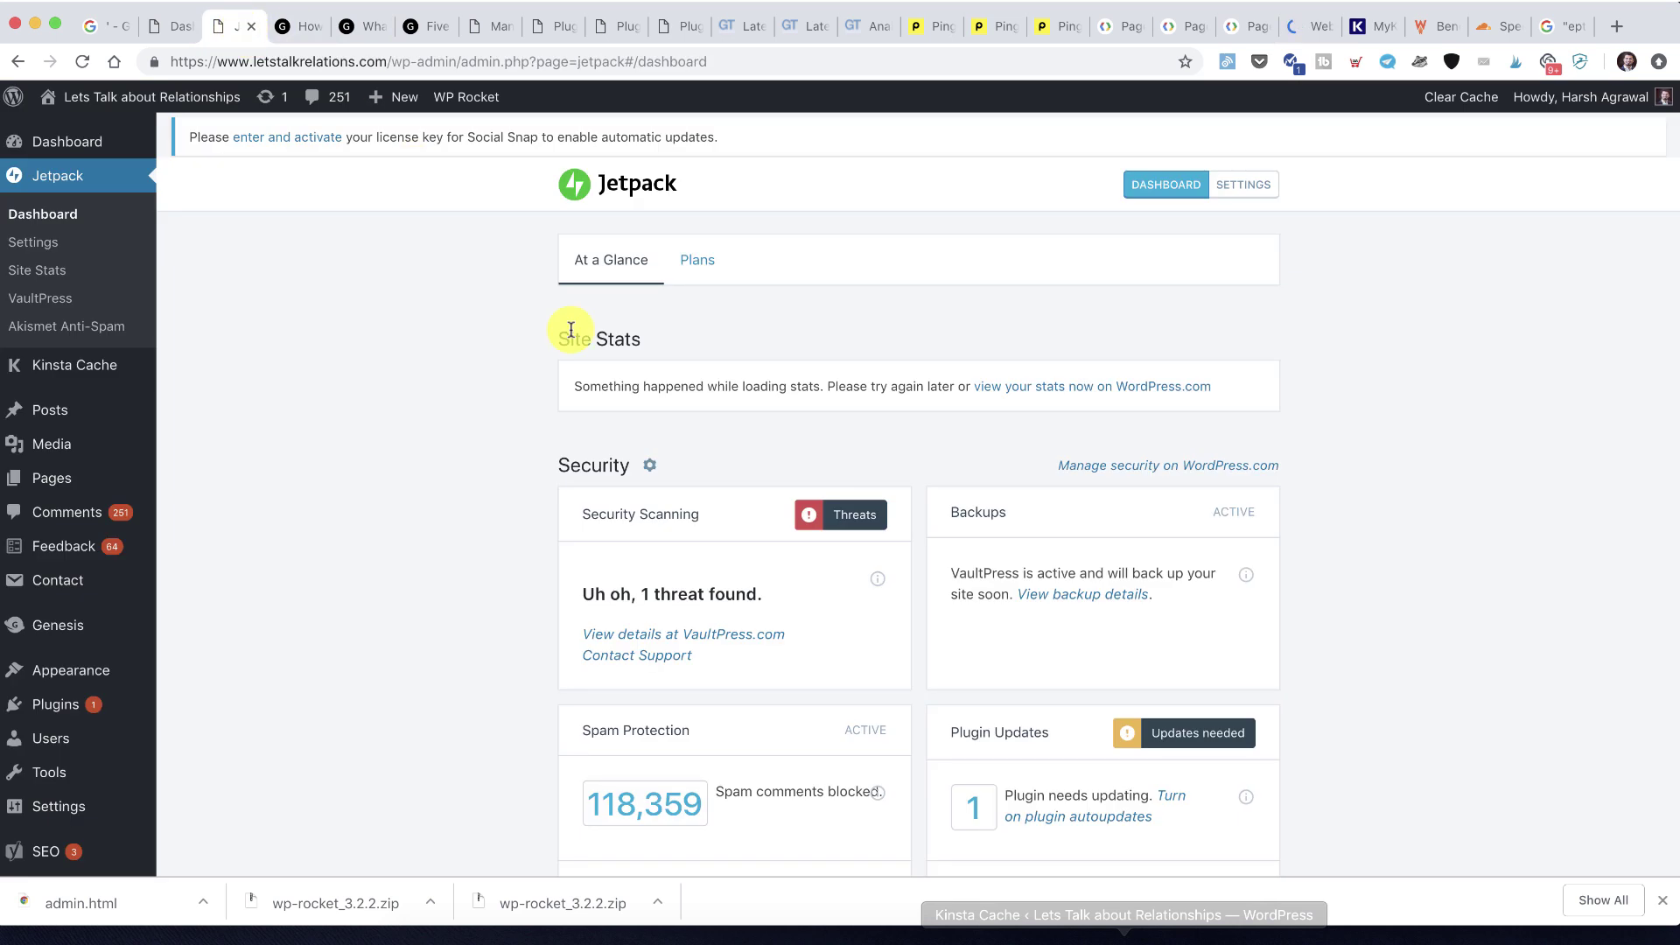
click(171, 26)
click(121, 28)
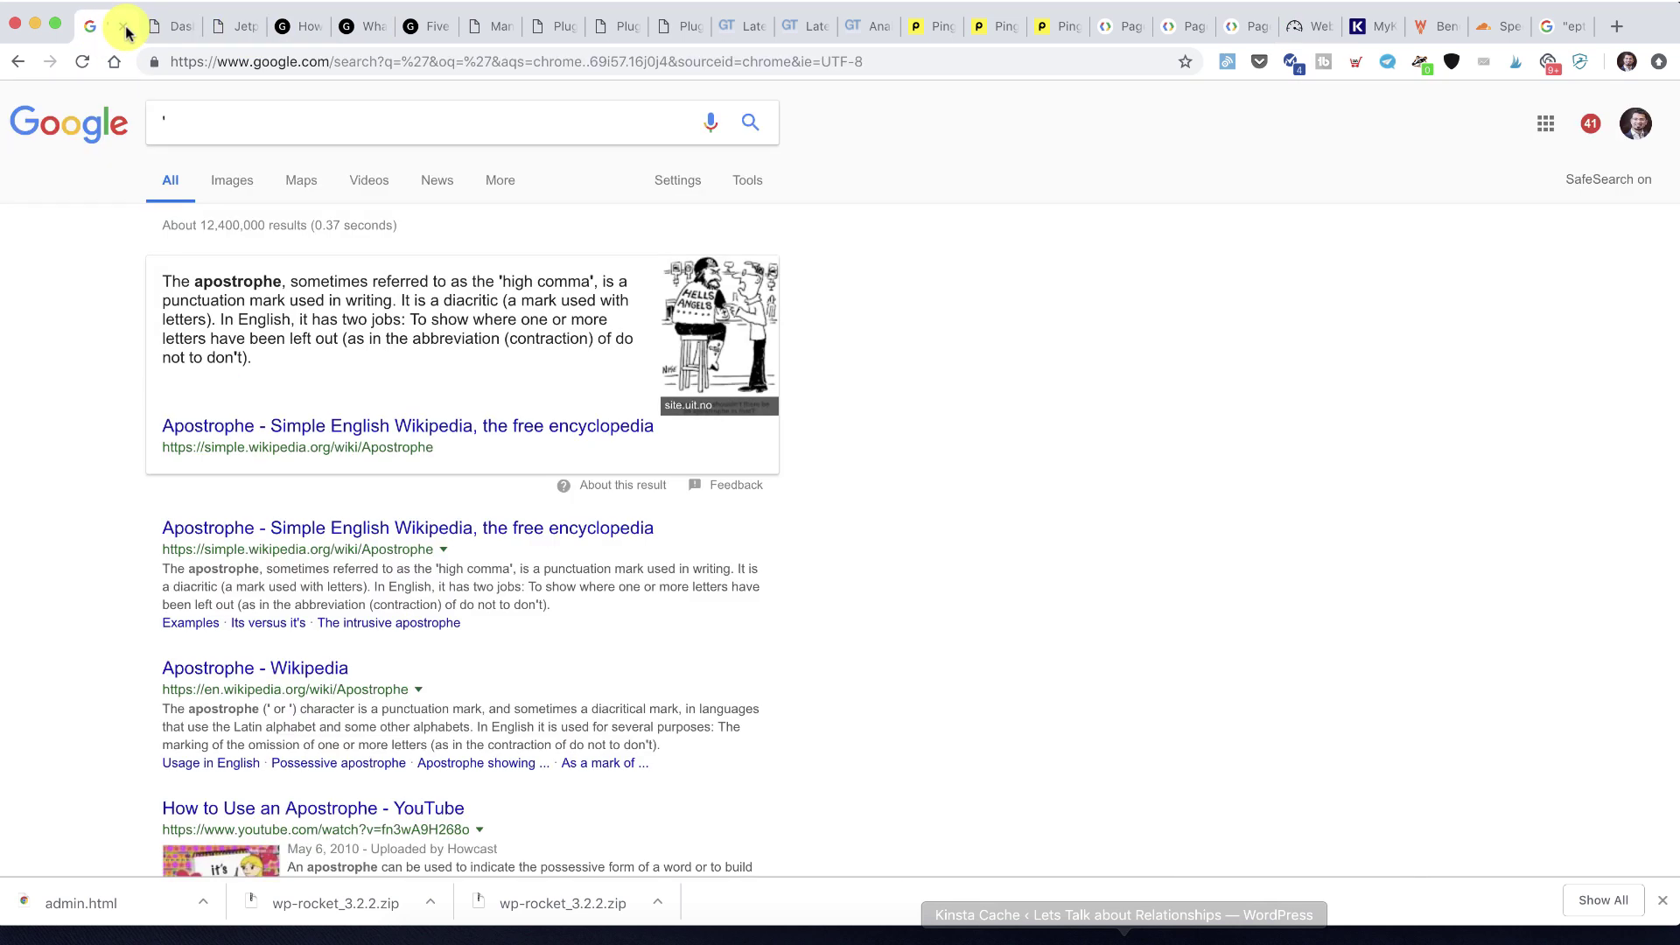
click(126, 29)
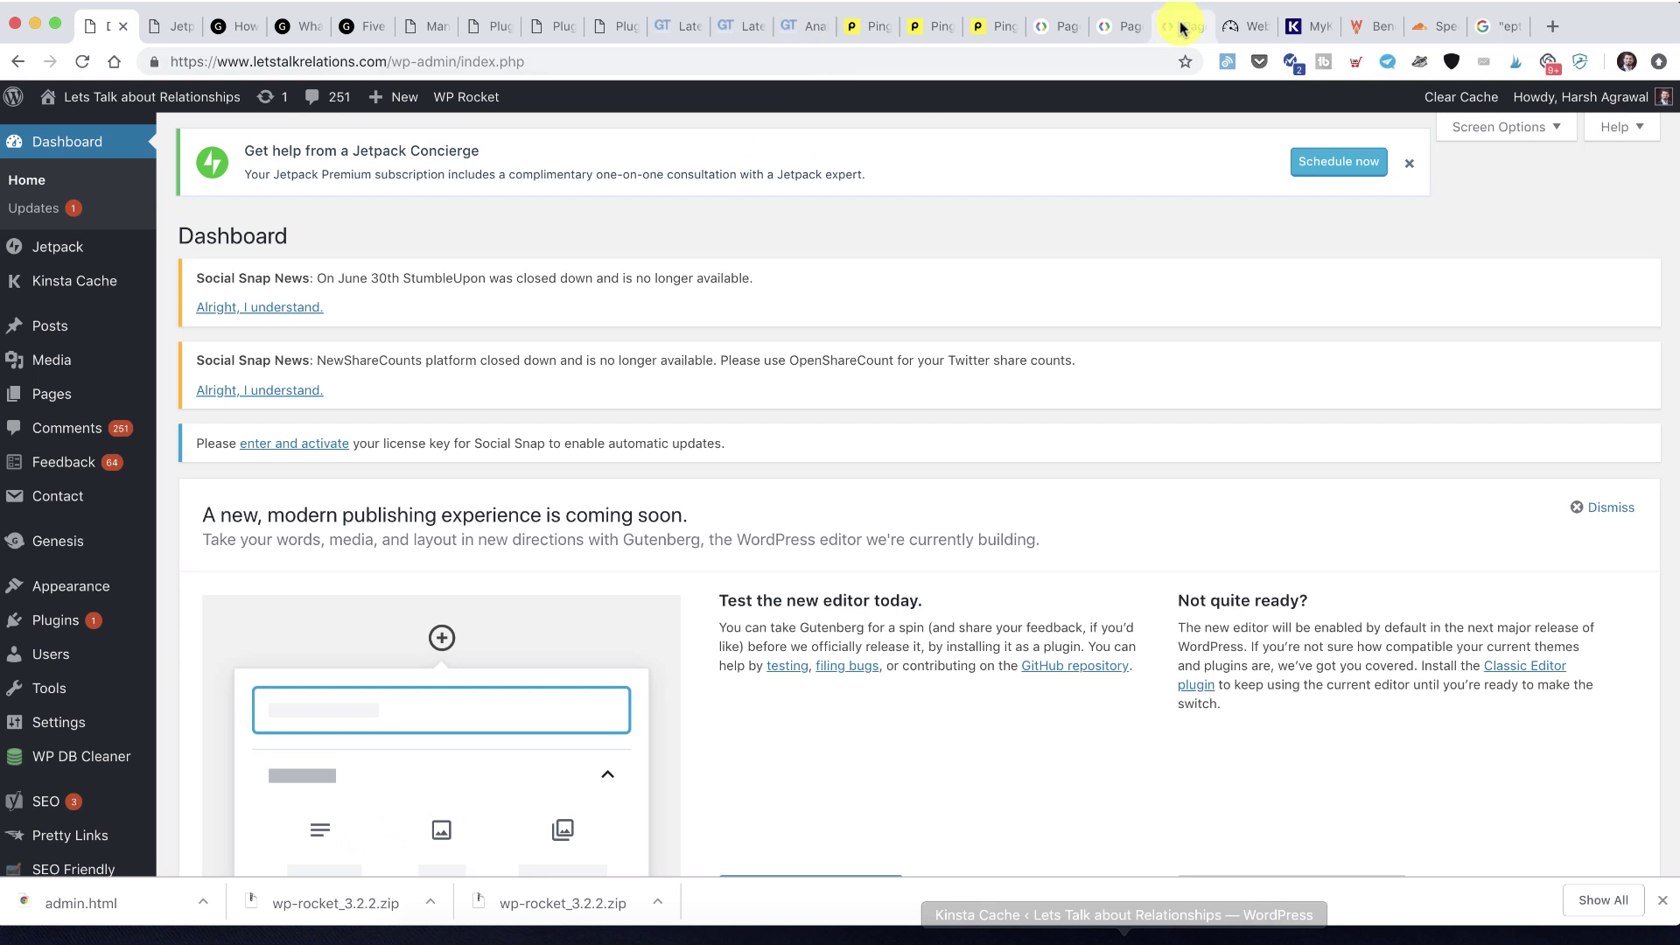
Examine the WebPageTest waterfalls of the completed runs, the median load time and the performance grades
click(1239, 28)
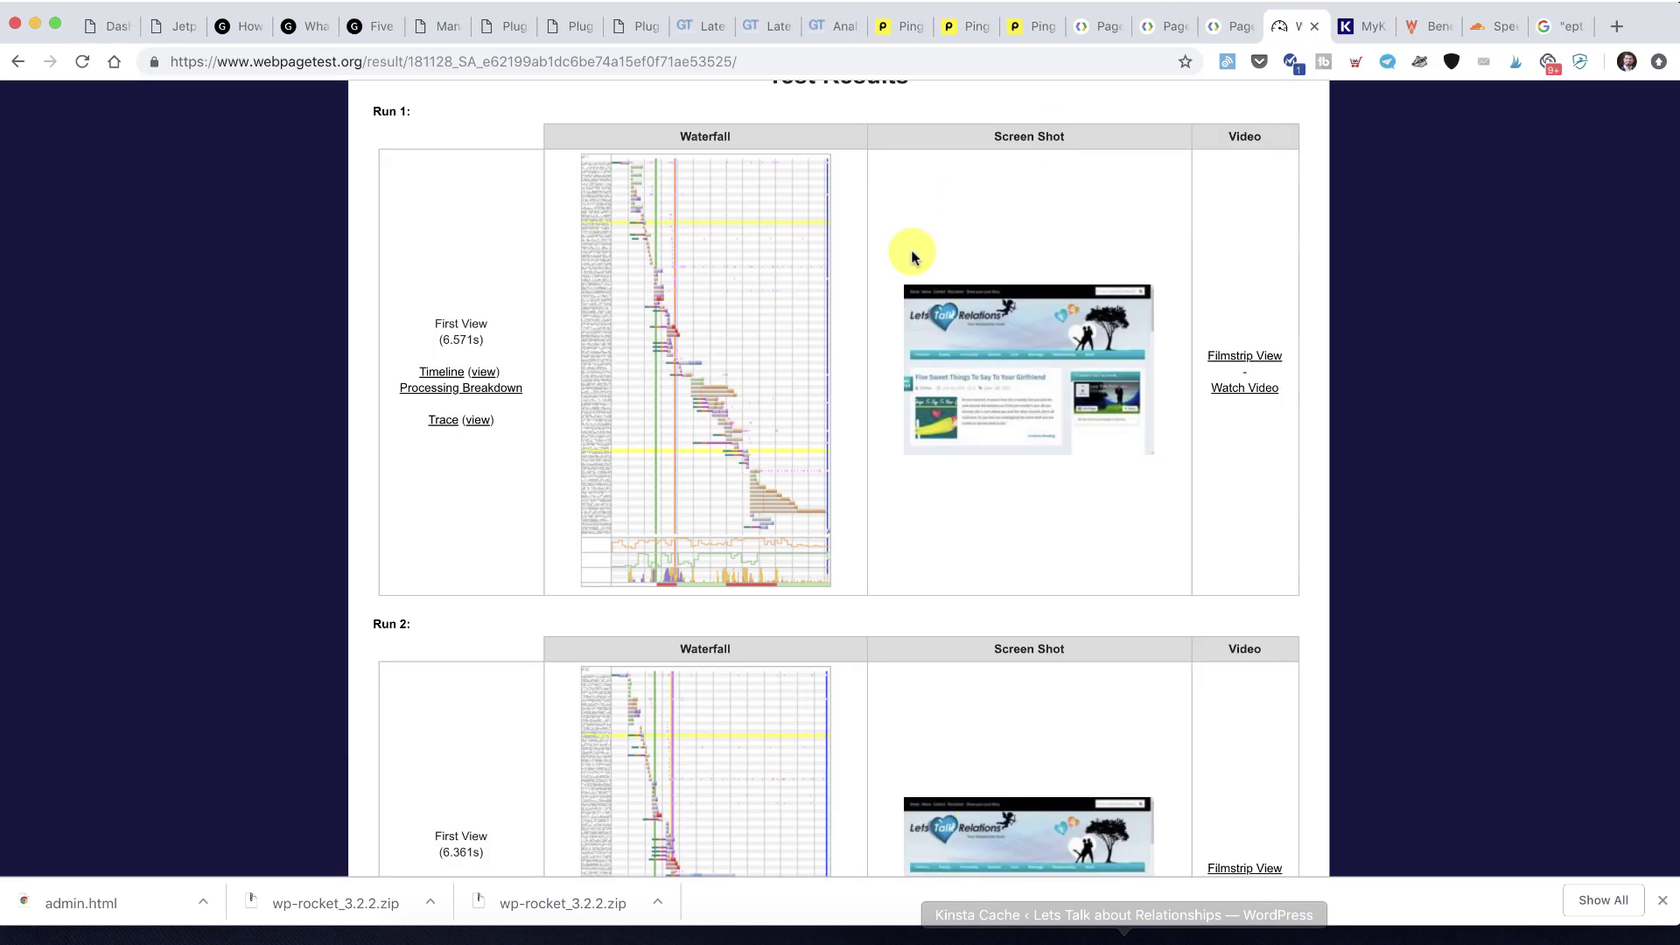
scroll(913, 256, down, 10)
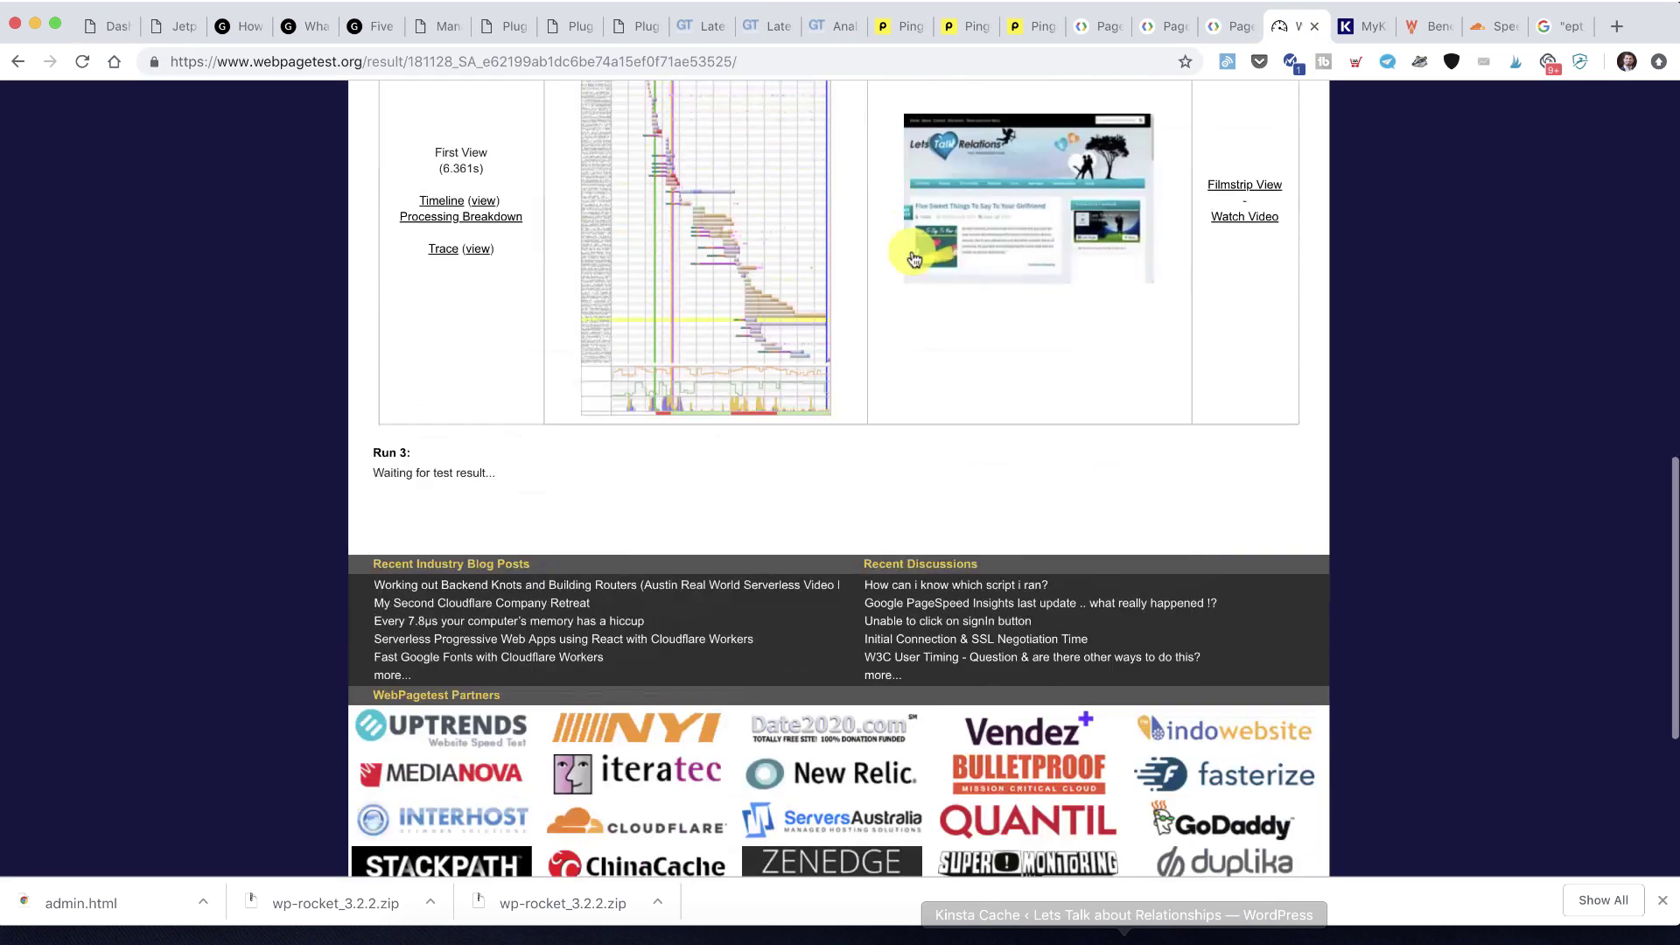
scroll(913, 256, up, 3)
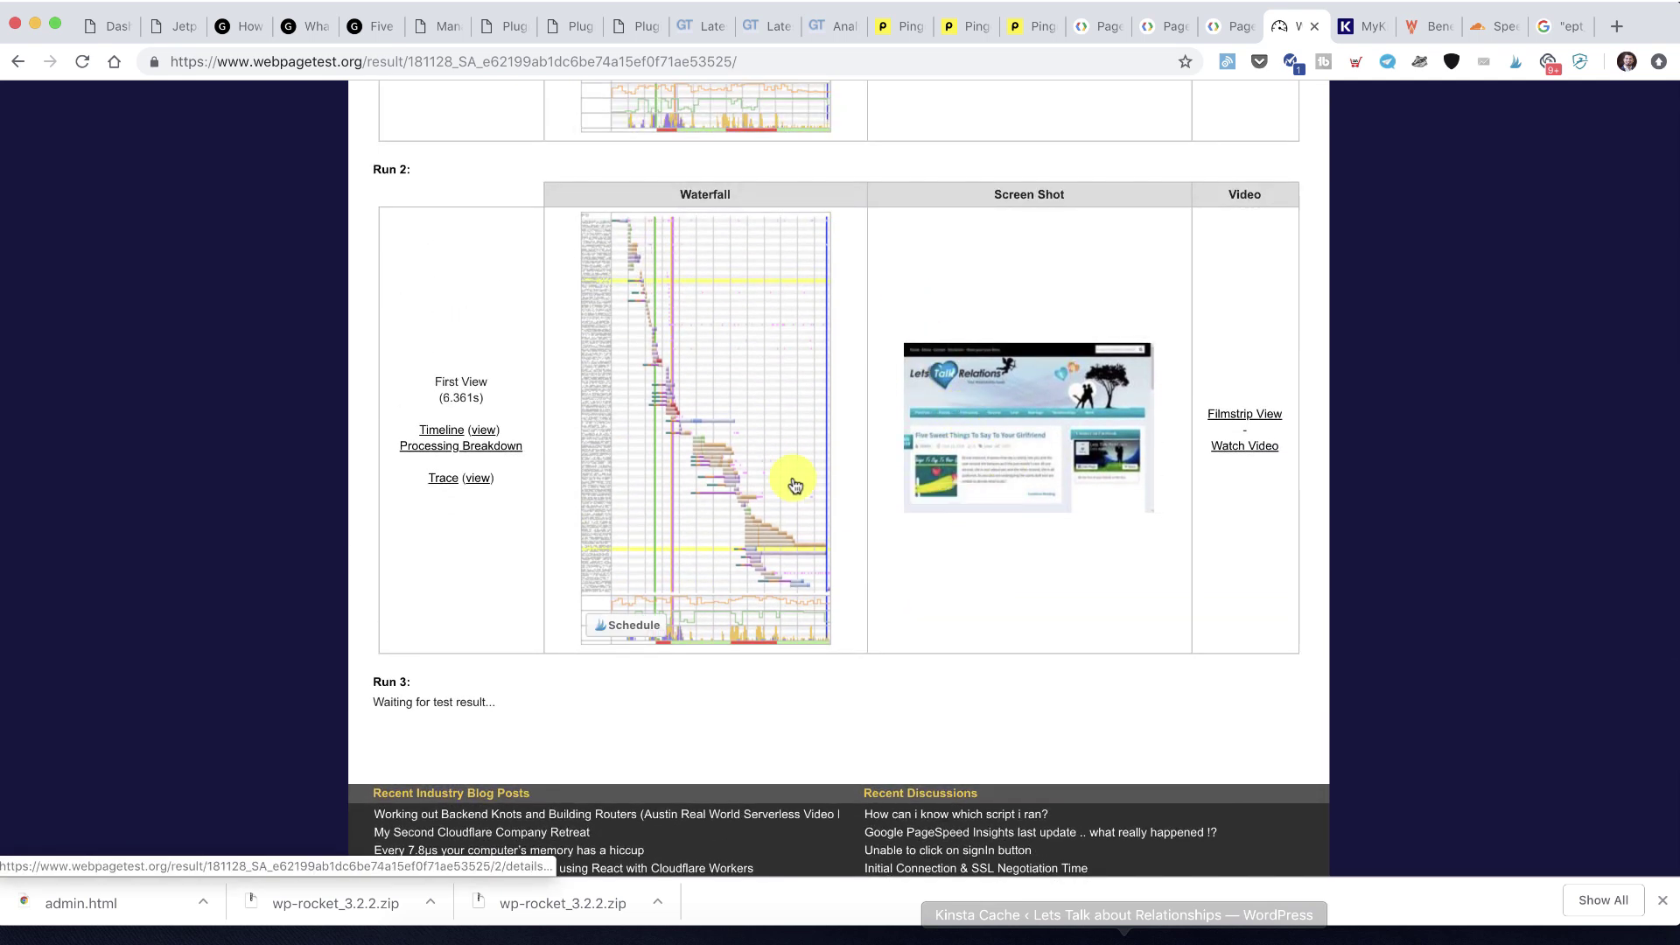
scroll(475, 398, up, 4)
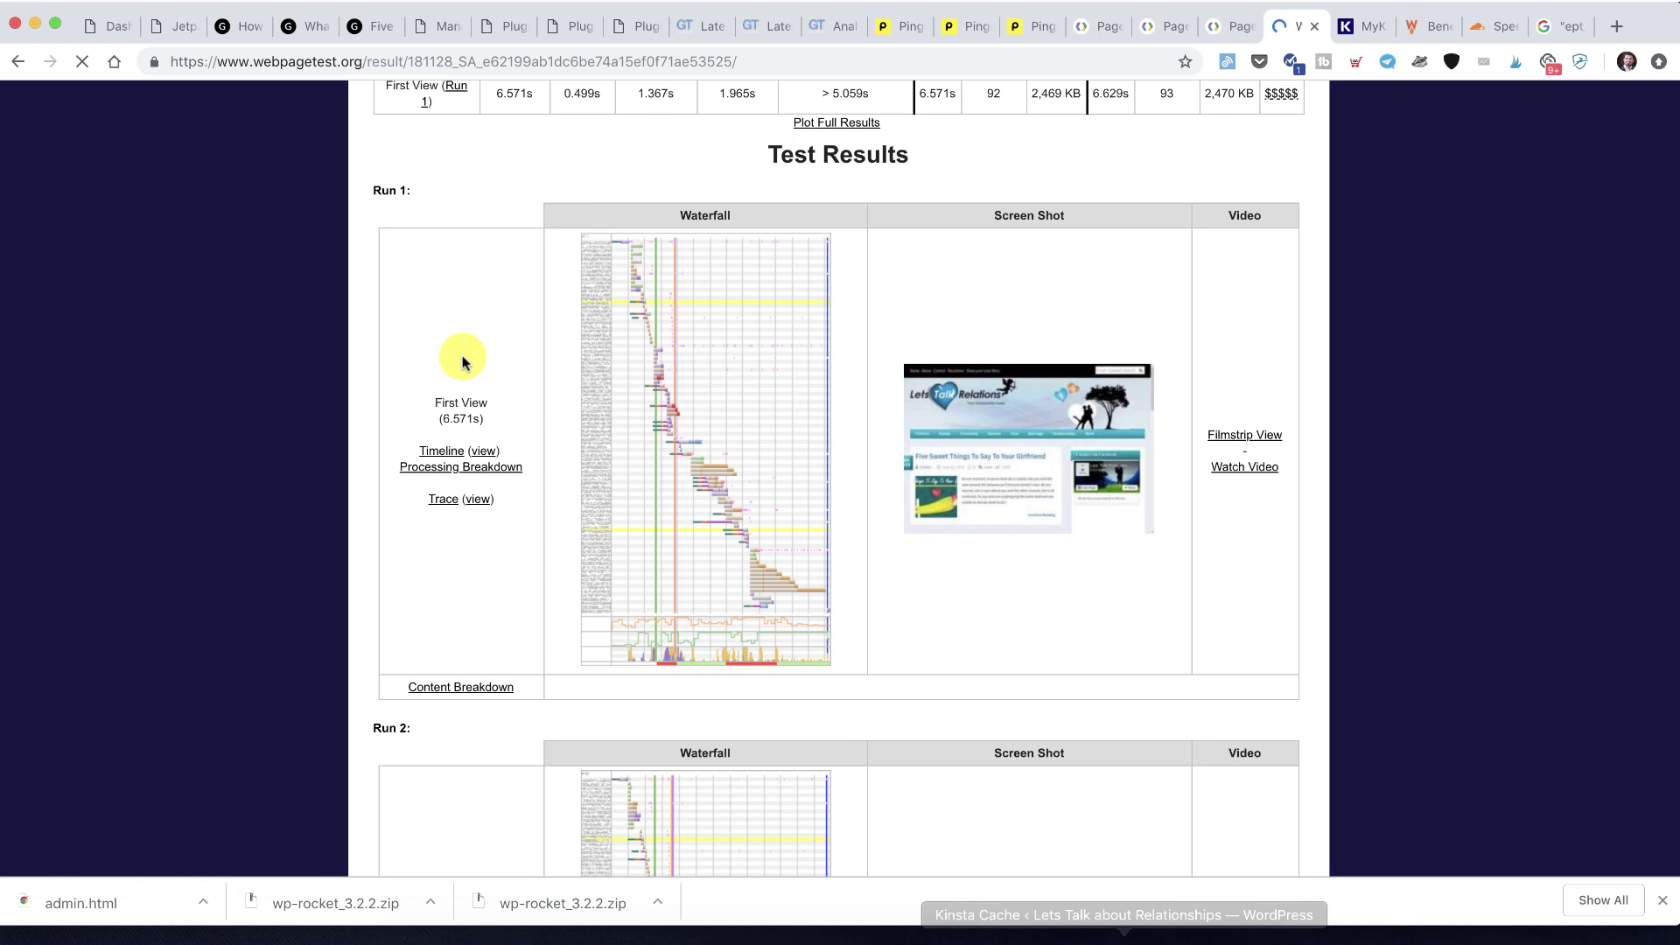
double_click(513, 272)
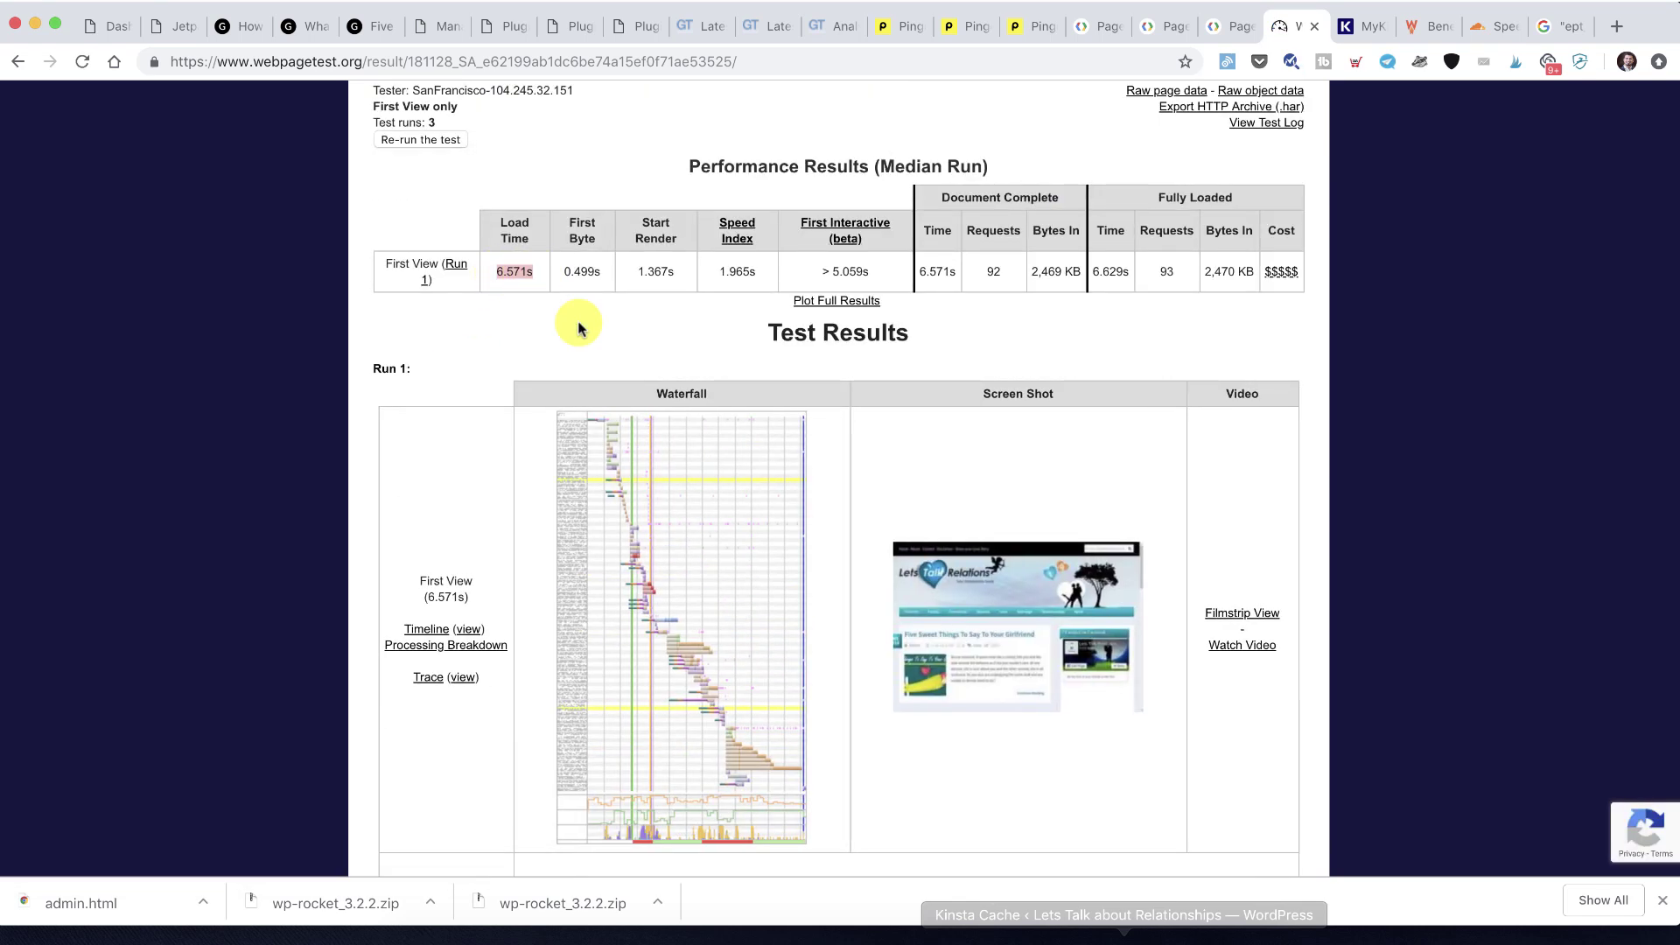
scroll(578, 328, up, 4)
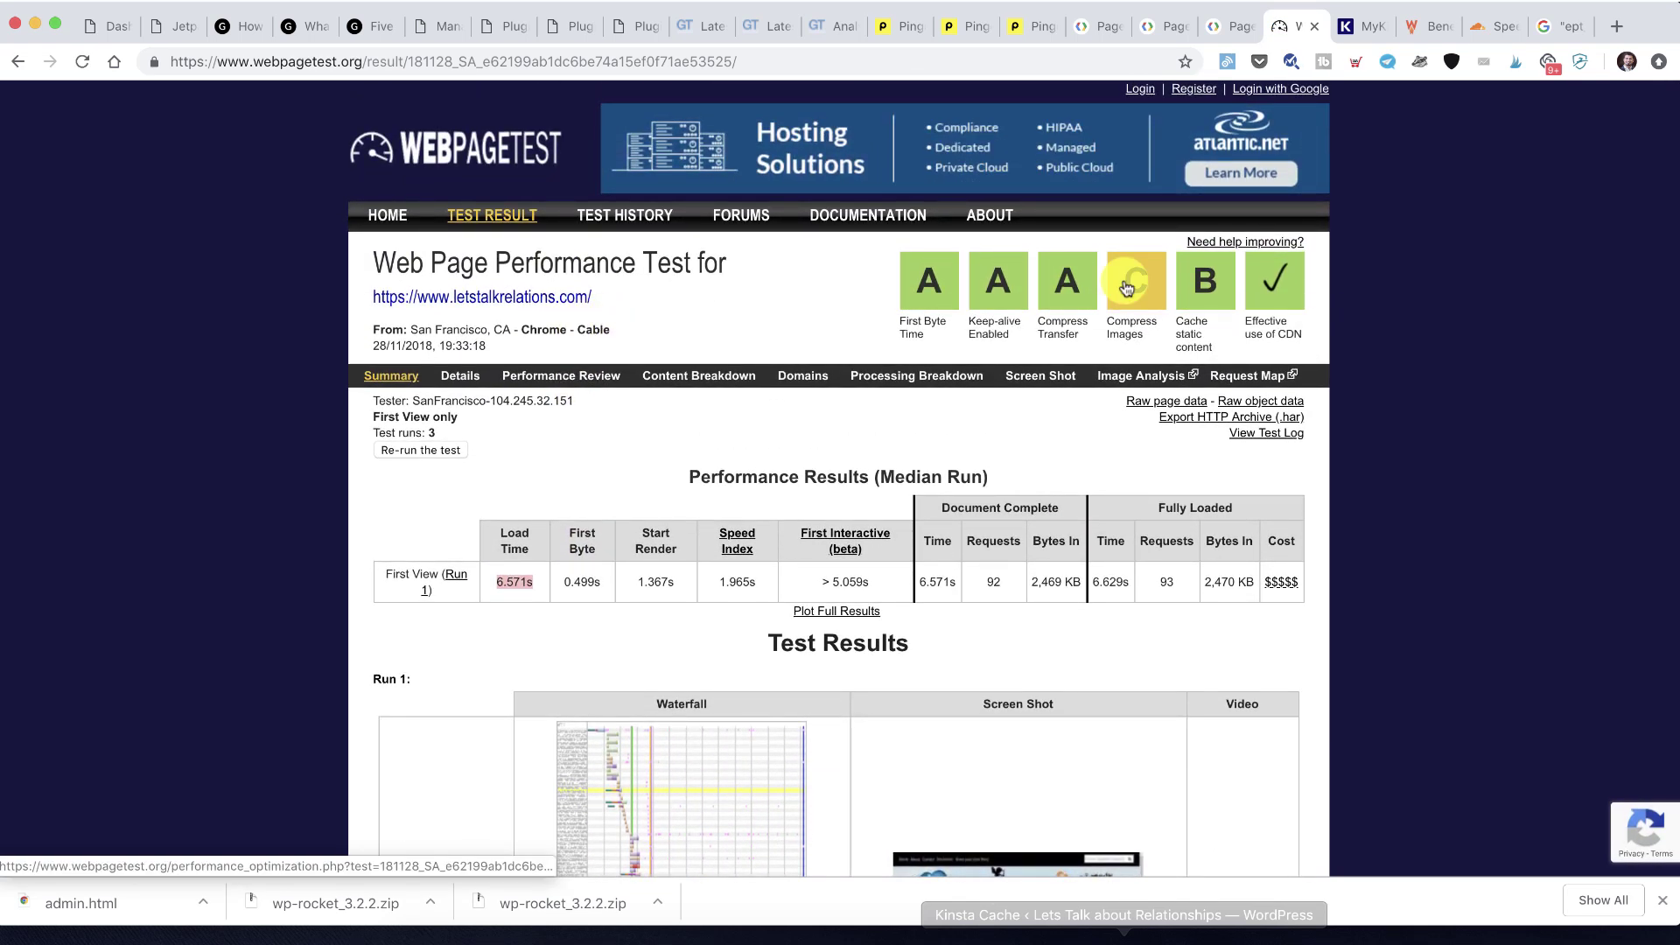
Open the Compress Images grade's details in WebPageTest and read the Use Progressive JPEGs findings
click(1127, 288)
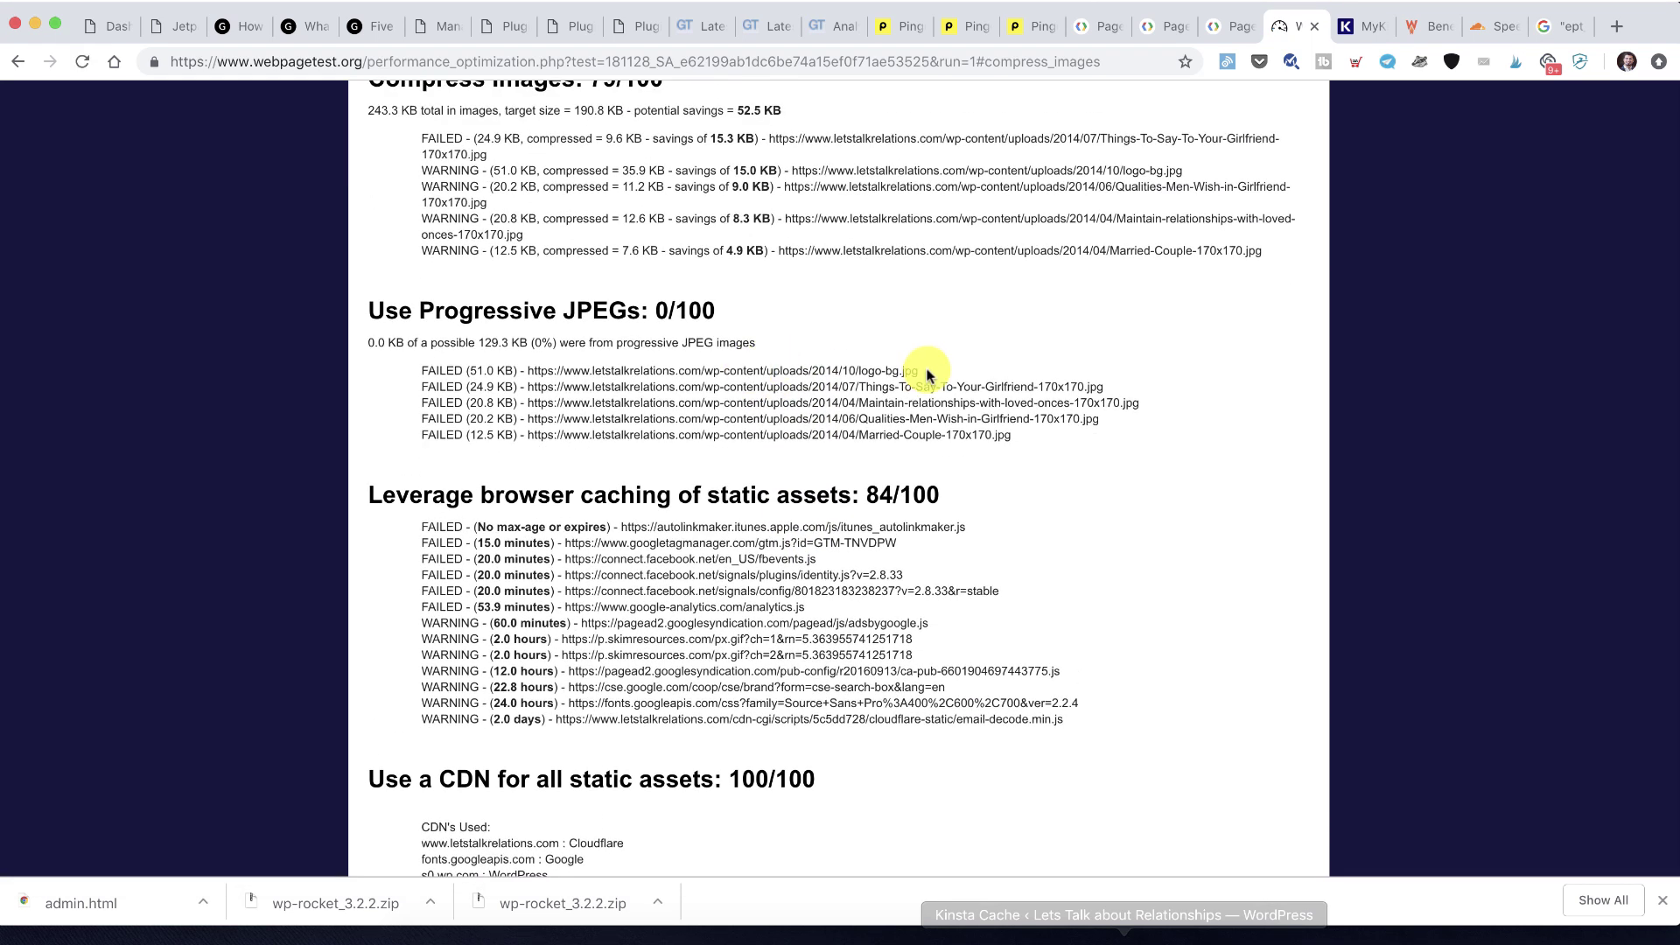
drag(928, 374, 583, 382)
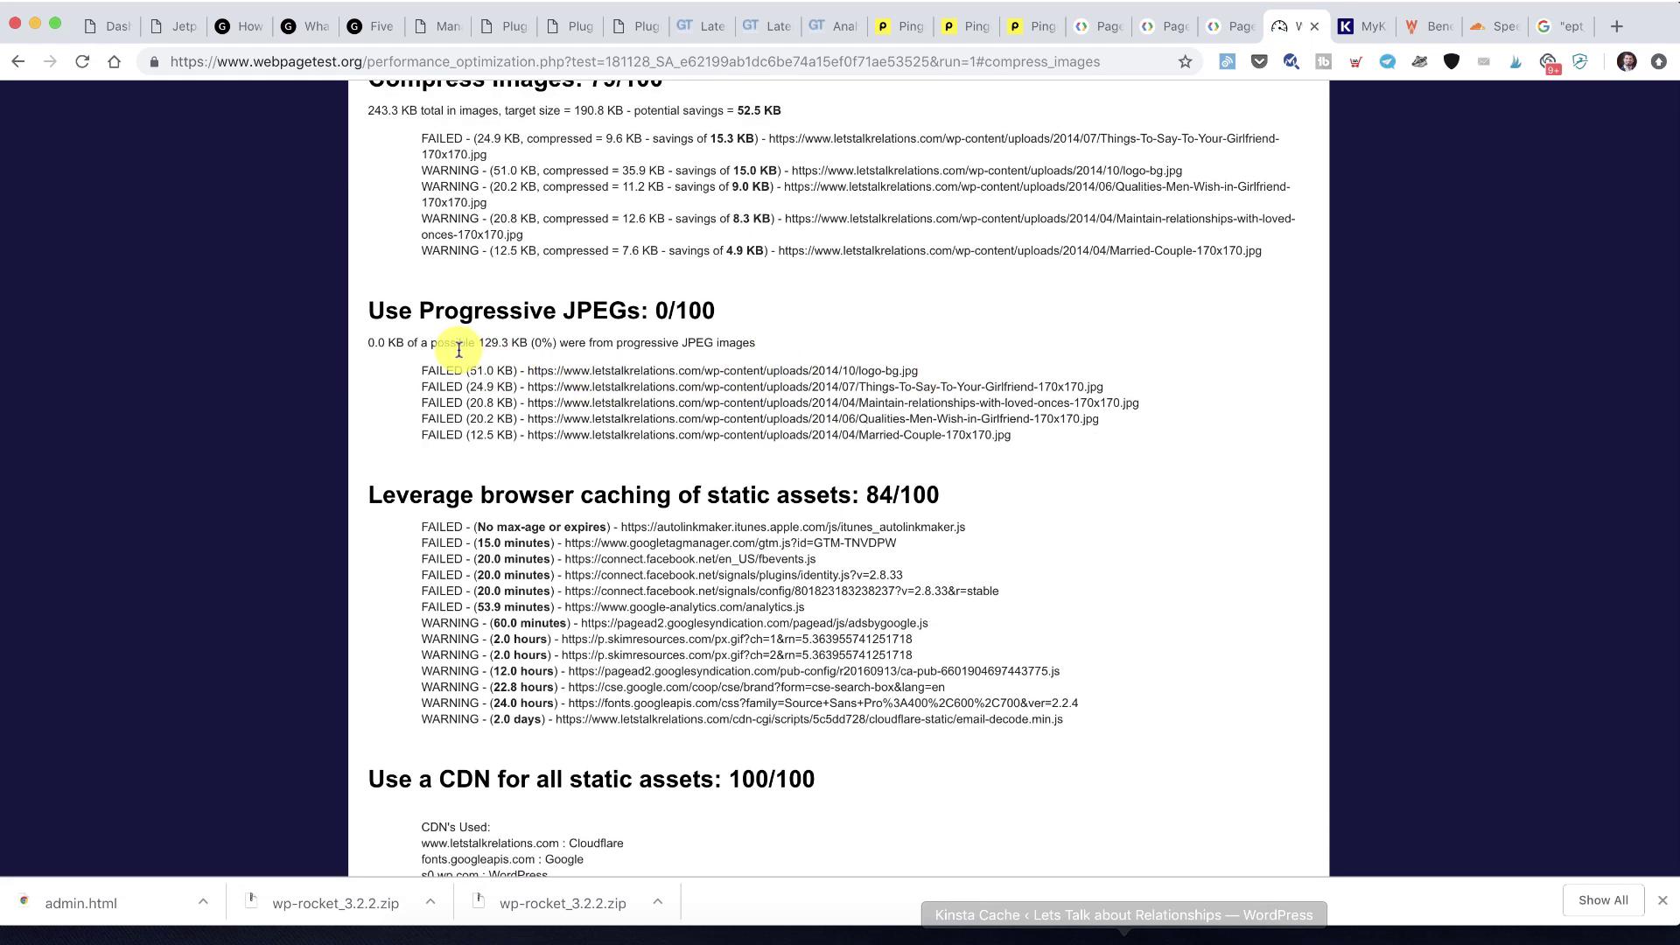
drag(600, 343, 738, 342)
click(560, 394)
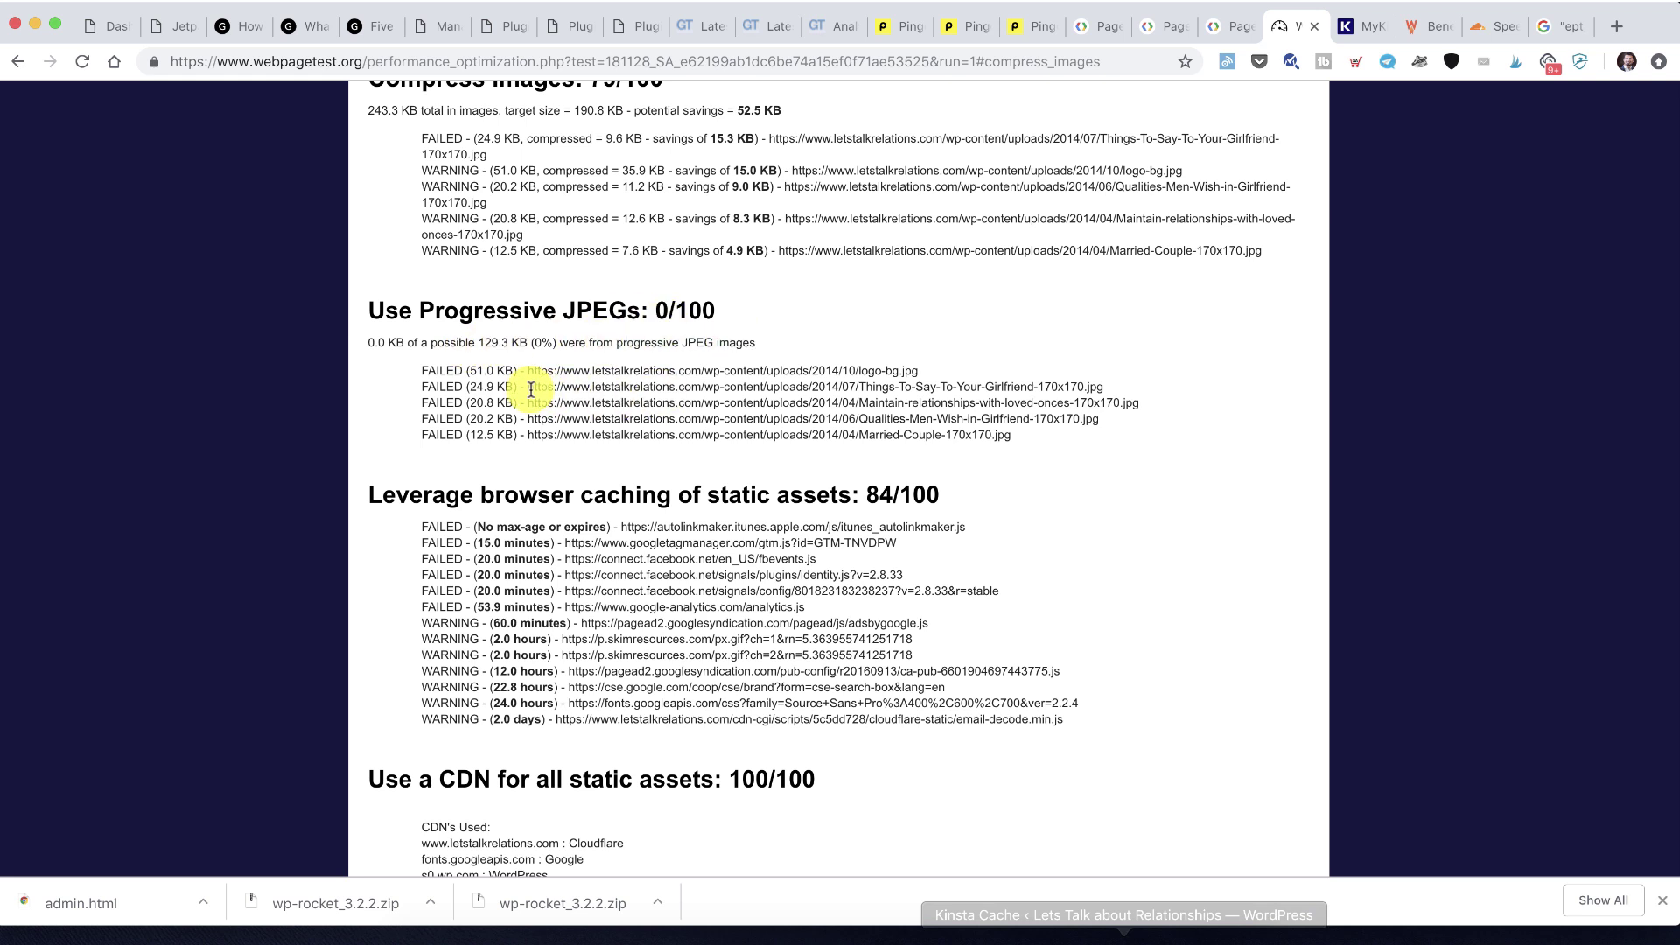
Open the flagged image Things-To-Say-To-Your-Girlfriend-170x170.jpg in a new tab from its copied URL, then close that tab
drag(531, 388, 1152, 394)
key(super+c)
key(super+t)
key(super+v)
key(Return)
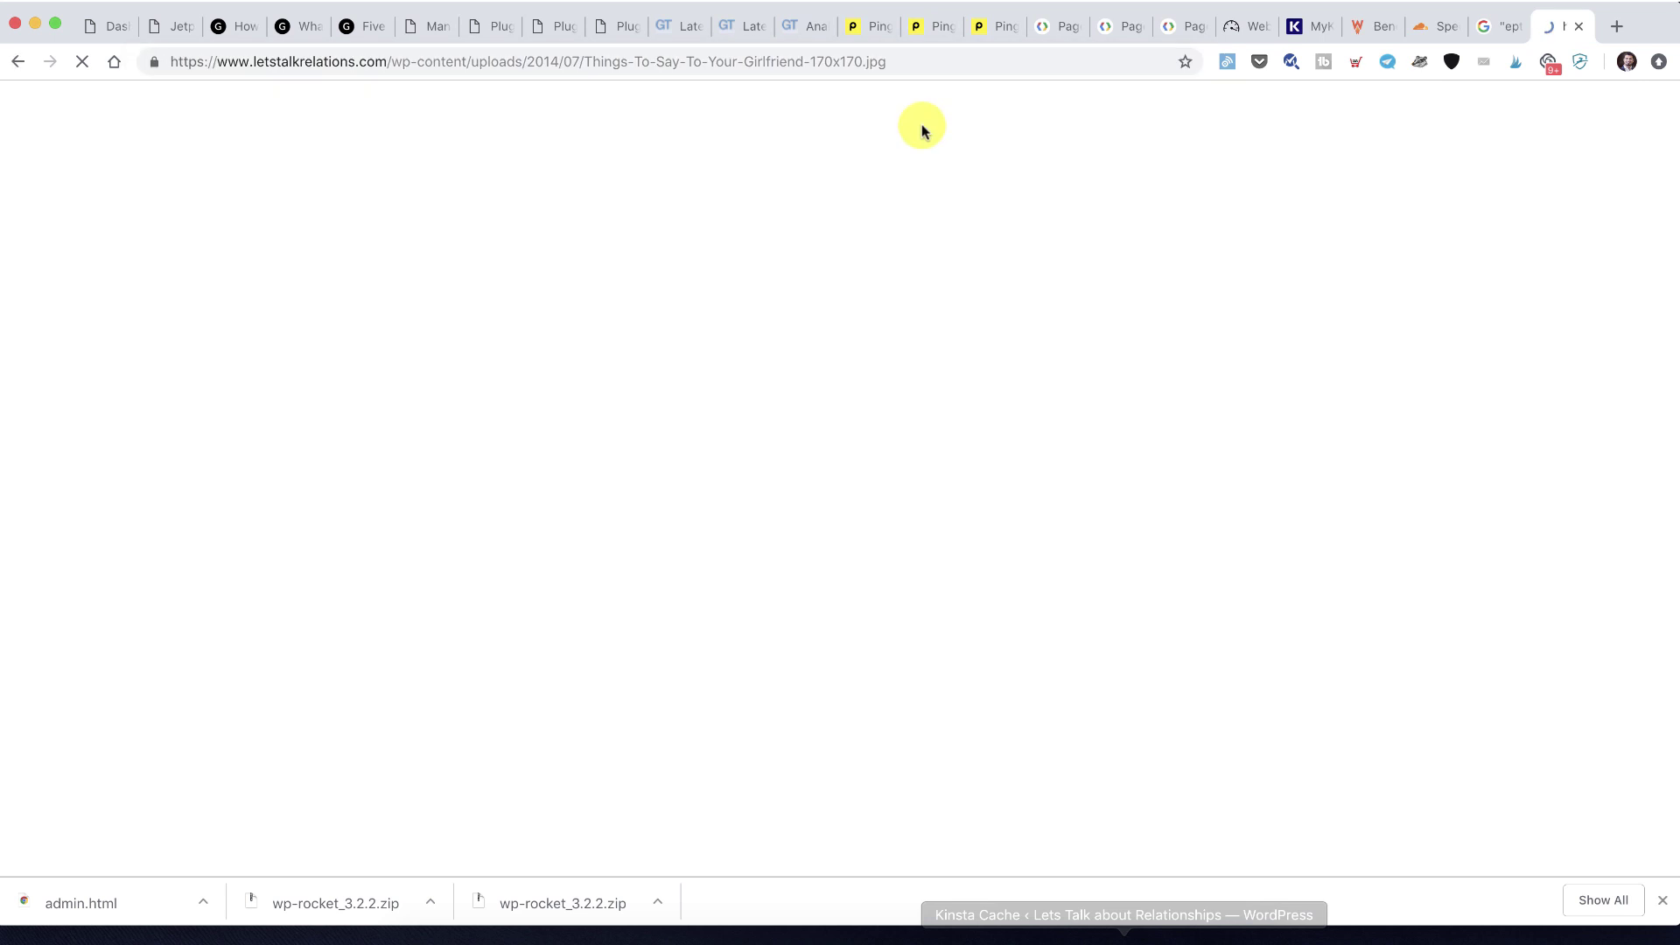
click(1576, 31)
View the flagged image Qualities-Men-Wish-in-Girlfriend-170x170.jpg in a new tab from its copied URL, then close that tab
drag(530, 418, 1181, 423)
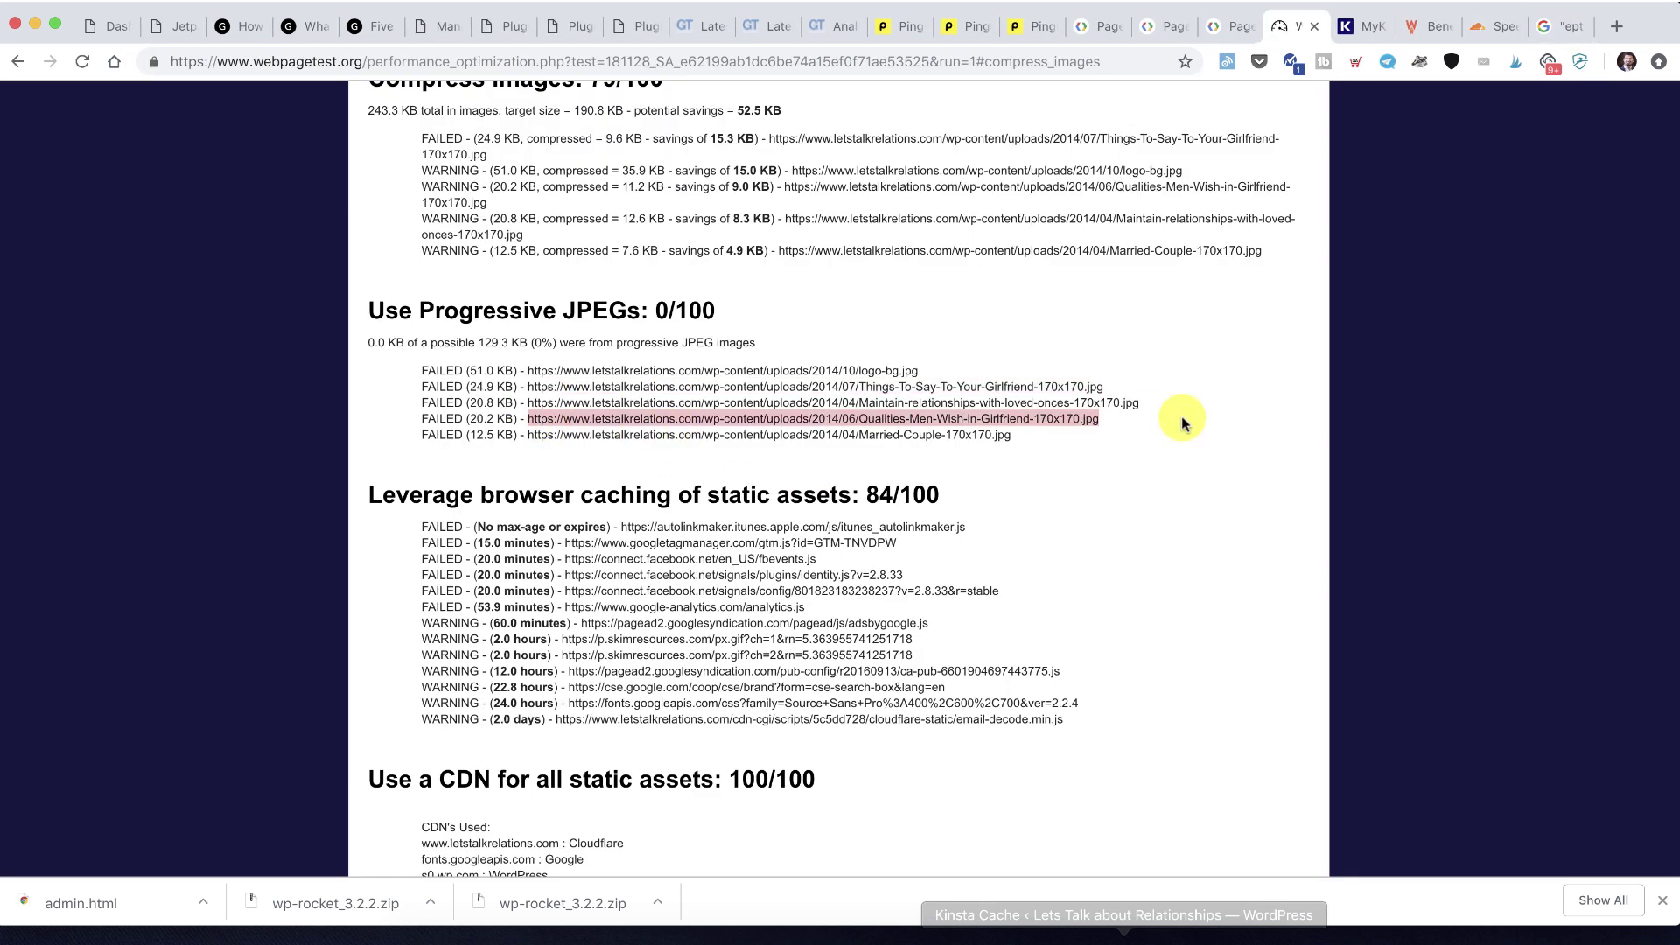
key(super+c)
key(super+t)
key(super+v)
key(Return)
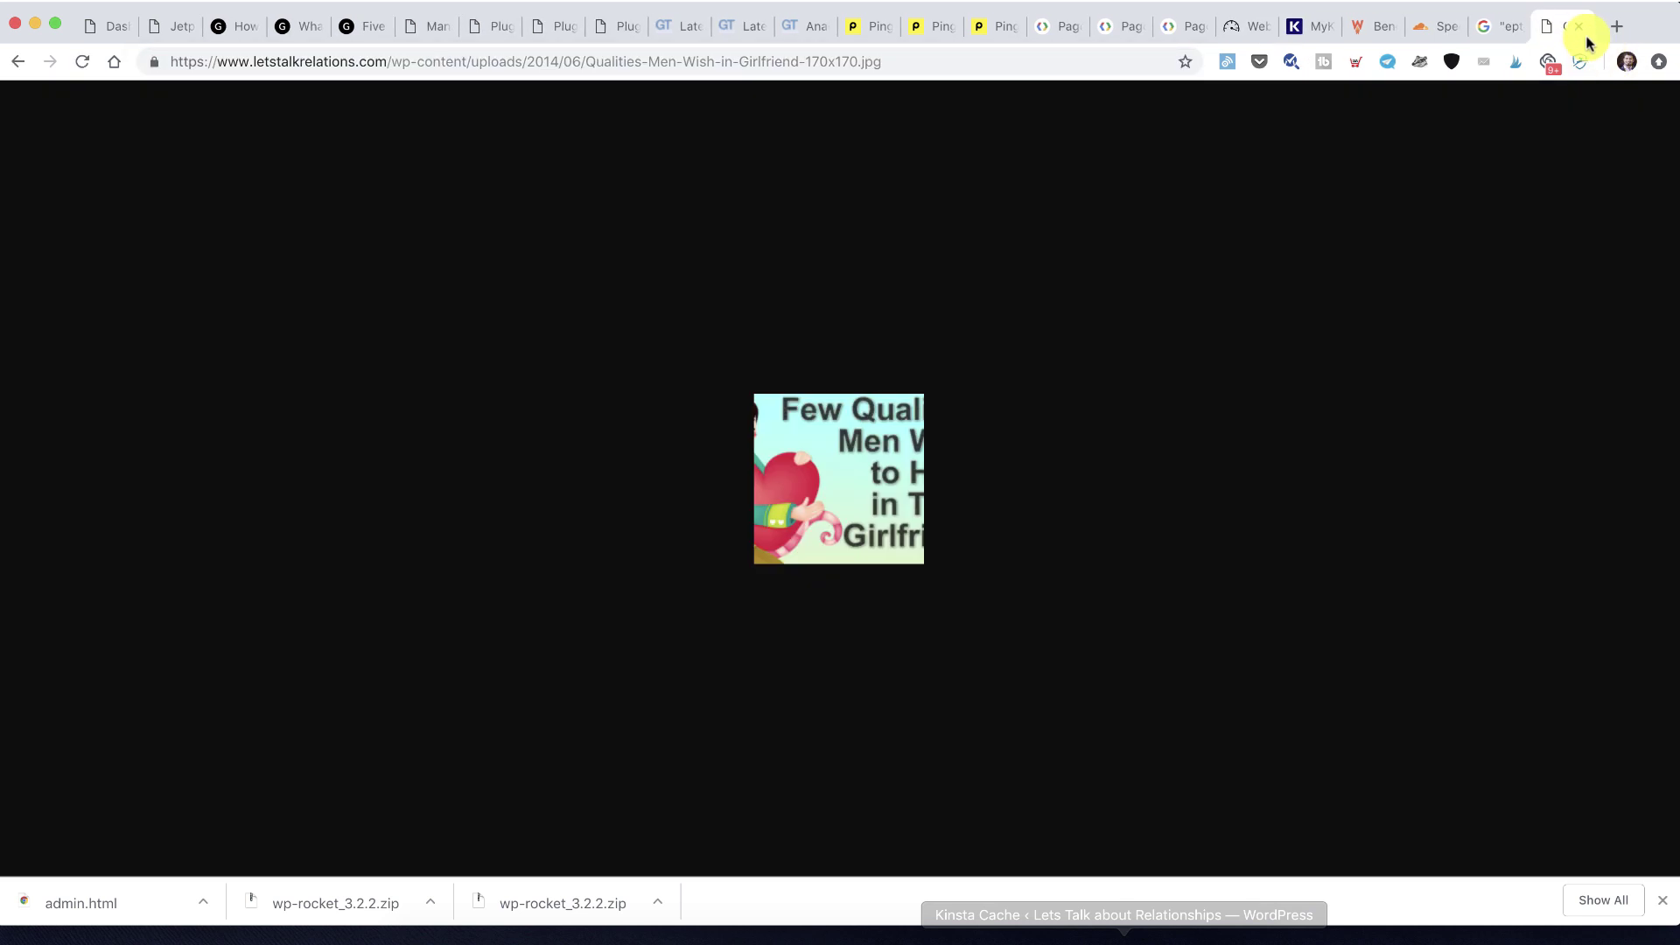
click(1581, 29)
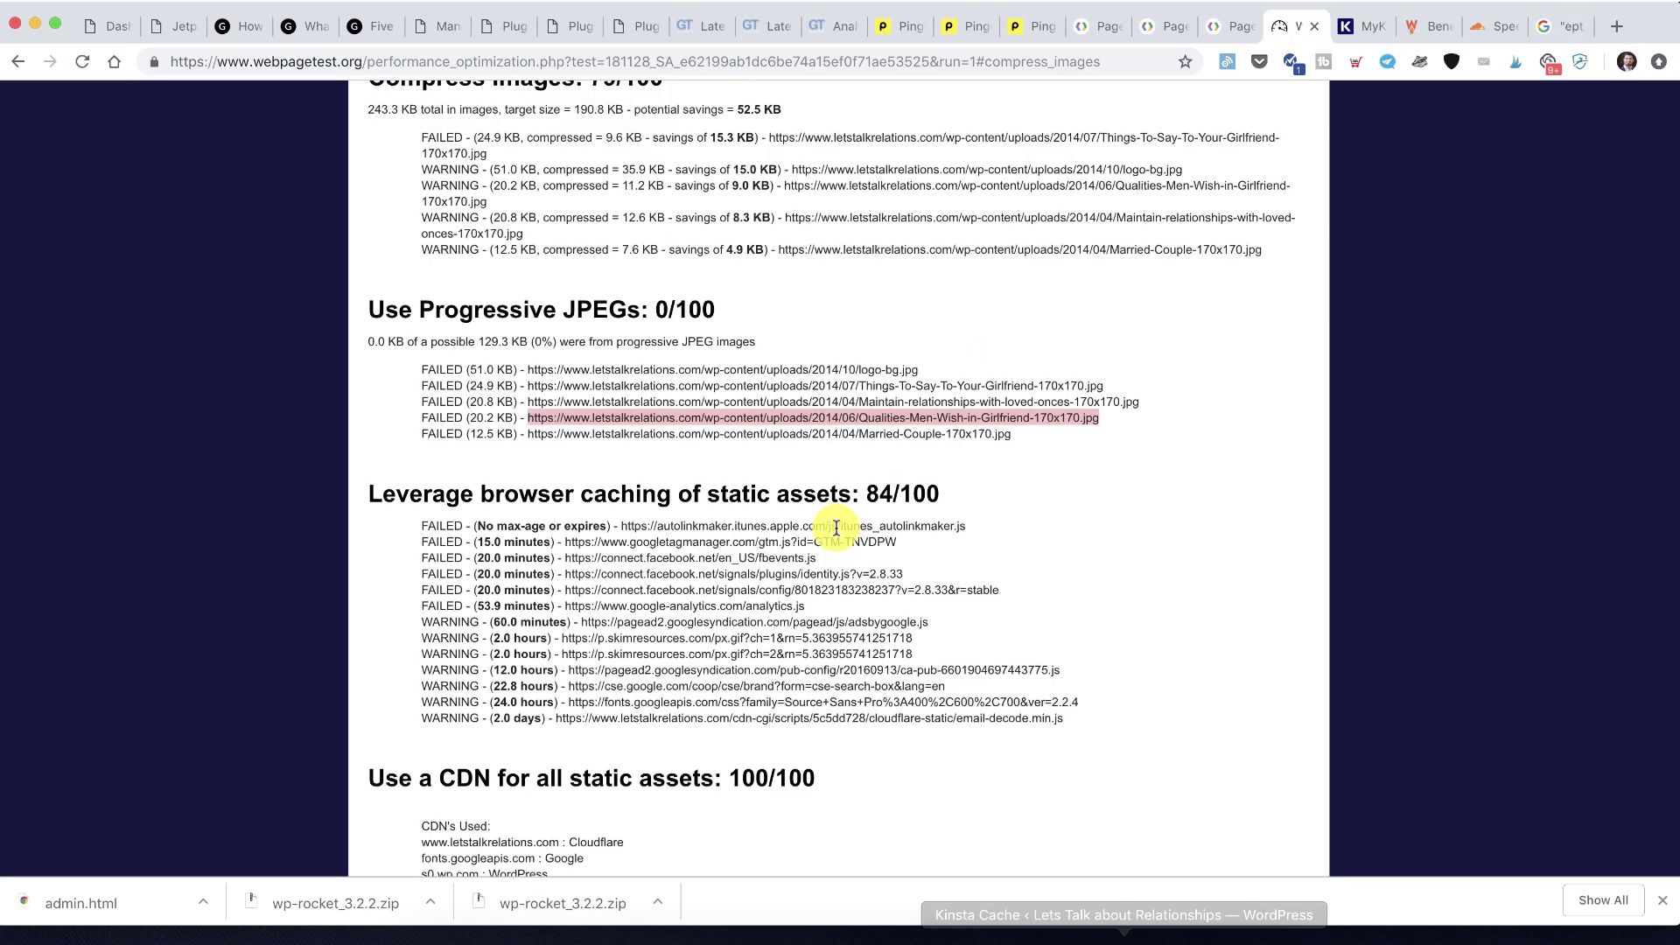
Read which static assets WebPageTest flags under Leverage browser caching
scroll(836, 528, down, 1)
click(667, 491)
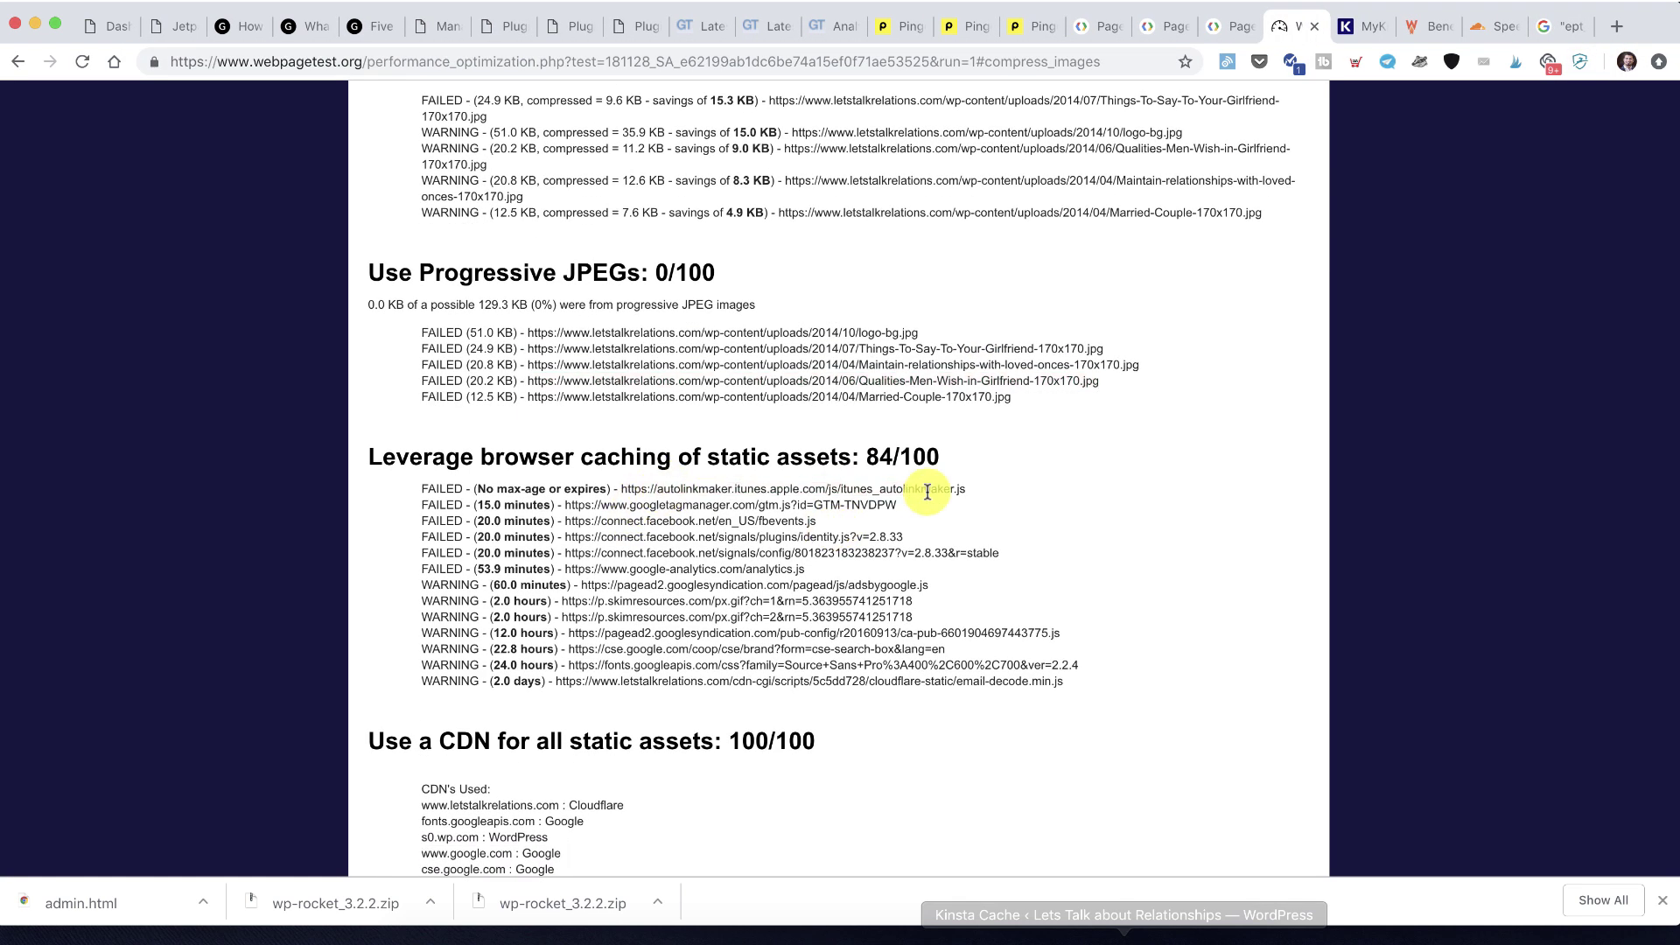
scroll(600, 457, up, 10)
Switch to the site's WordPress admin and open the Widgets page under Appearance
click(237, 27)
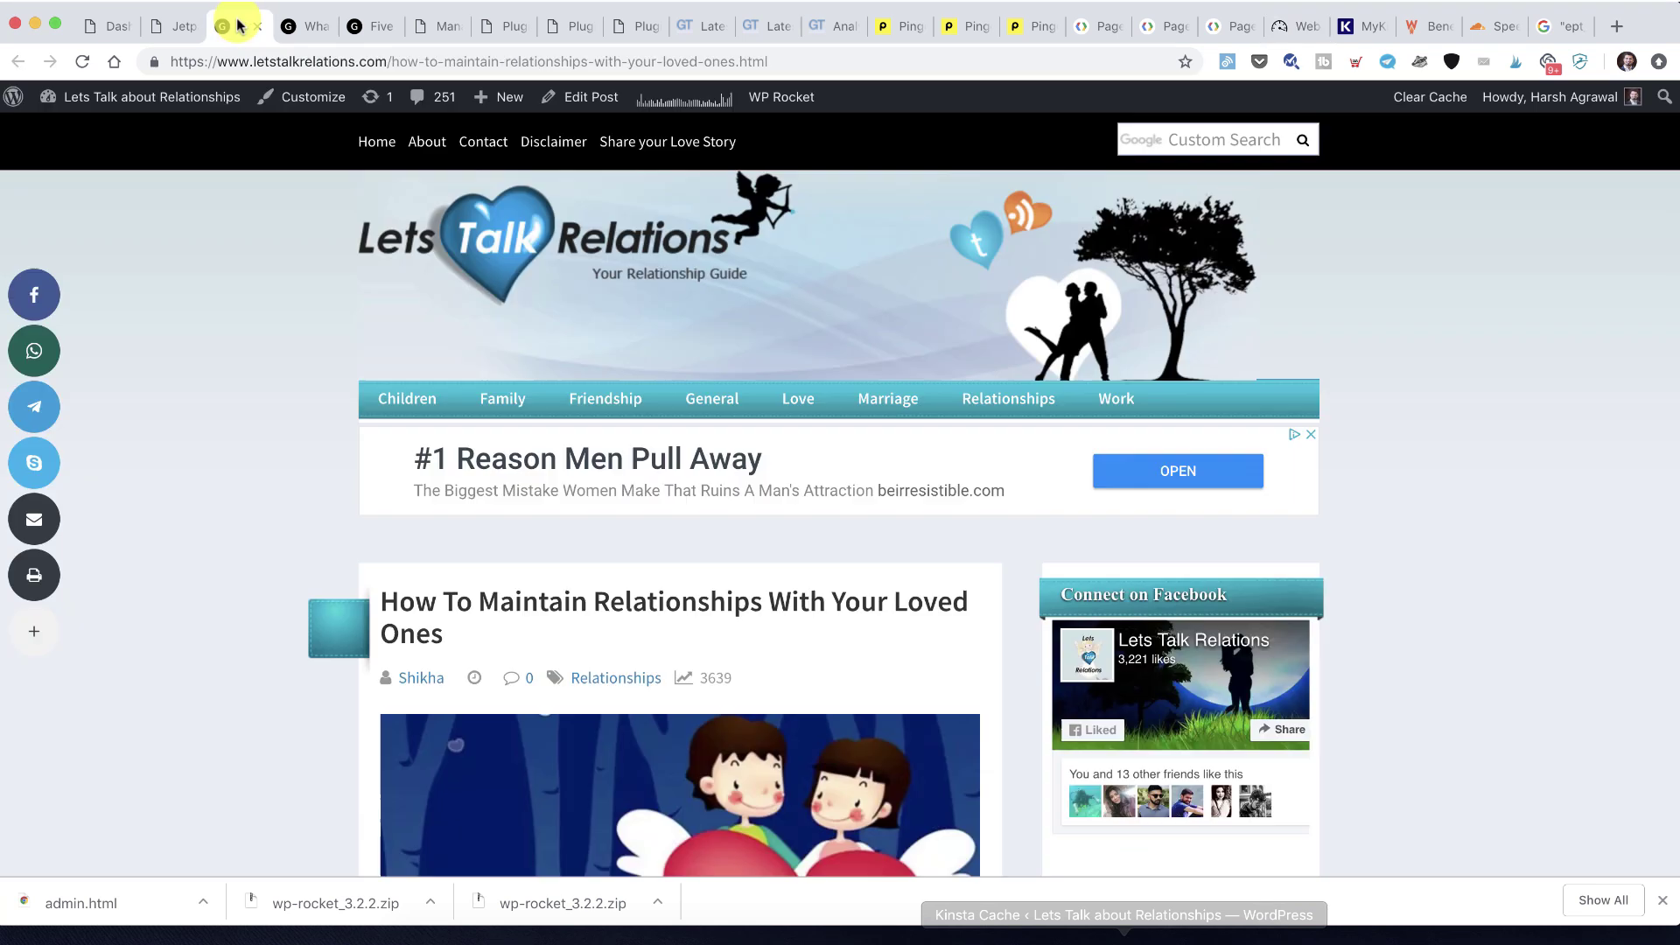
click(306, 28)
click(442, 26)
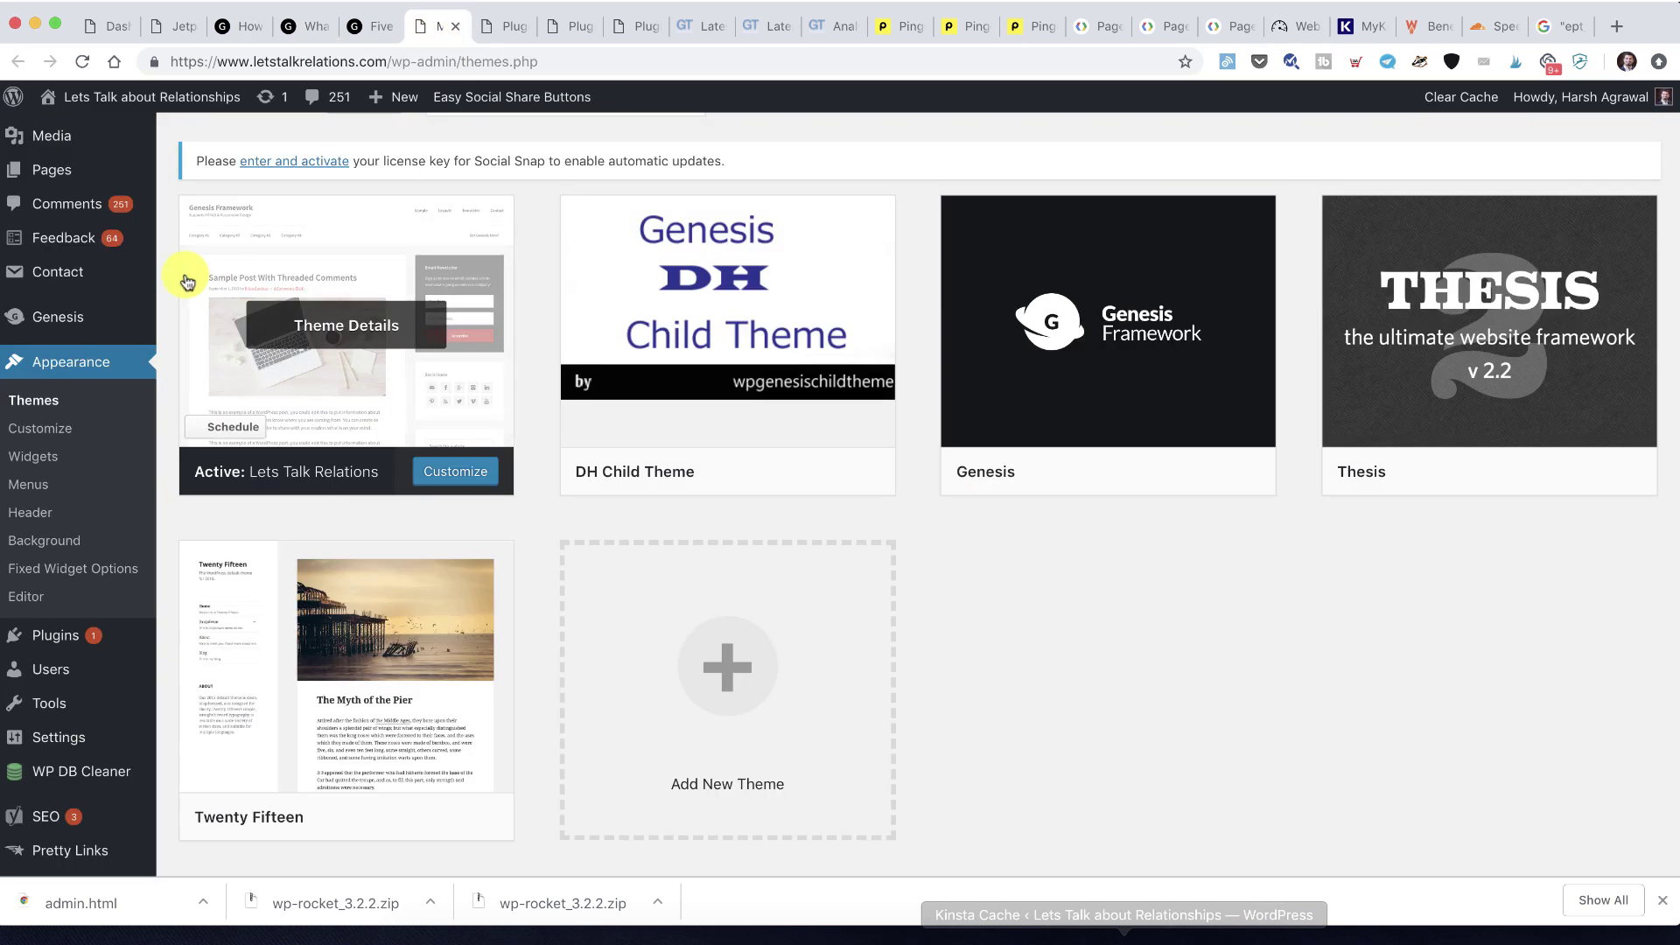
mouse_move(68, 333)
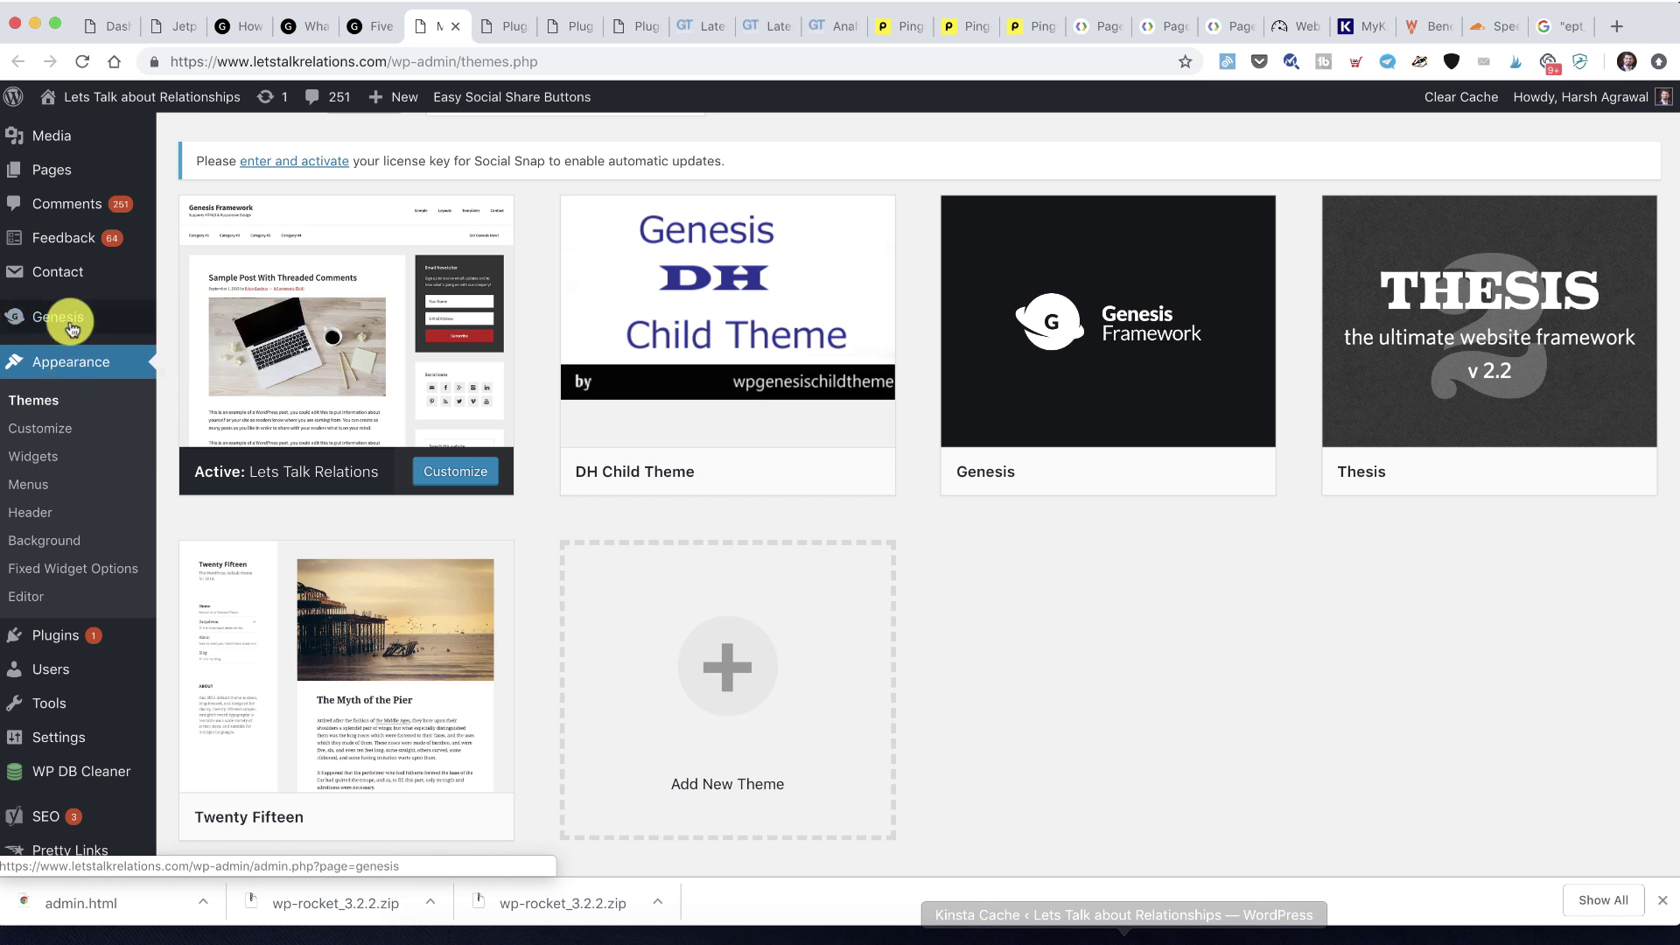
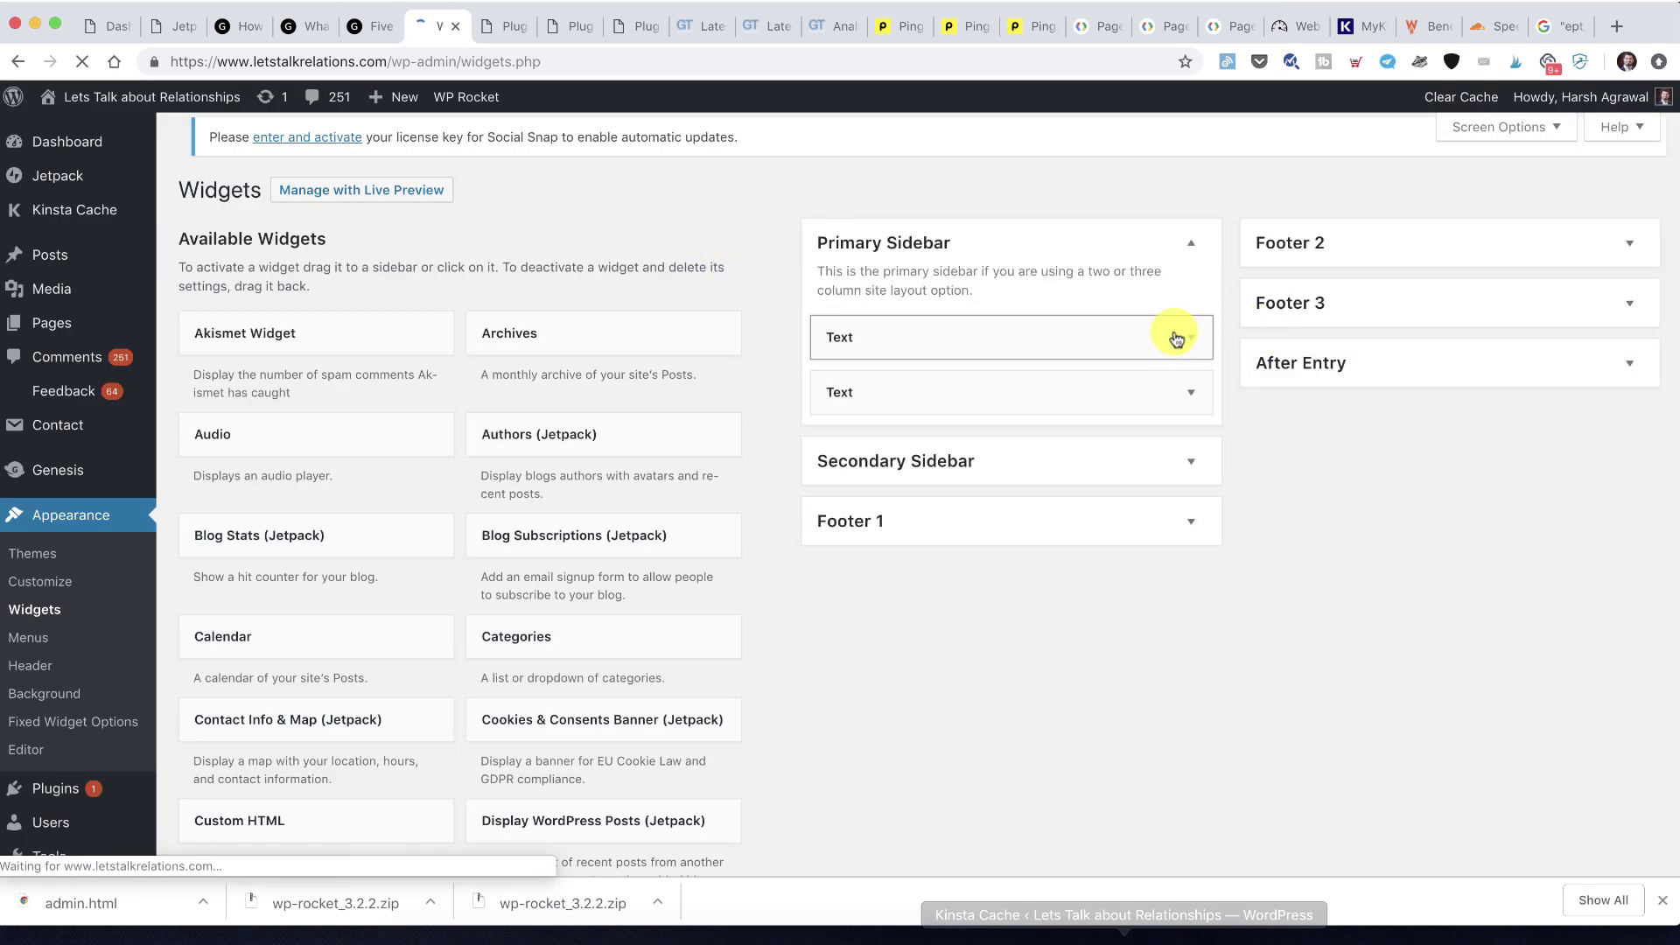
Remove the Connect on Facebook text widget from the Primary Sidebar
click(1177, 336)
click(979, 607)
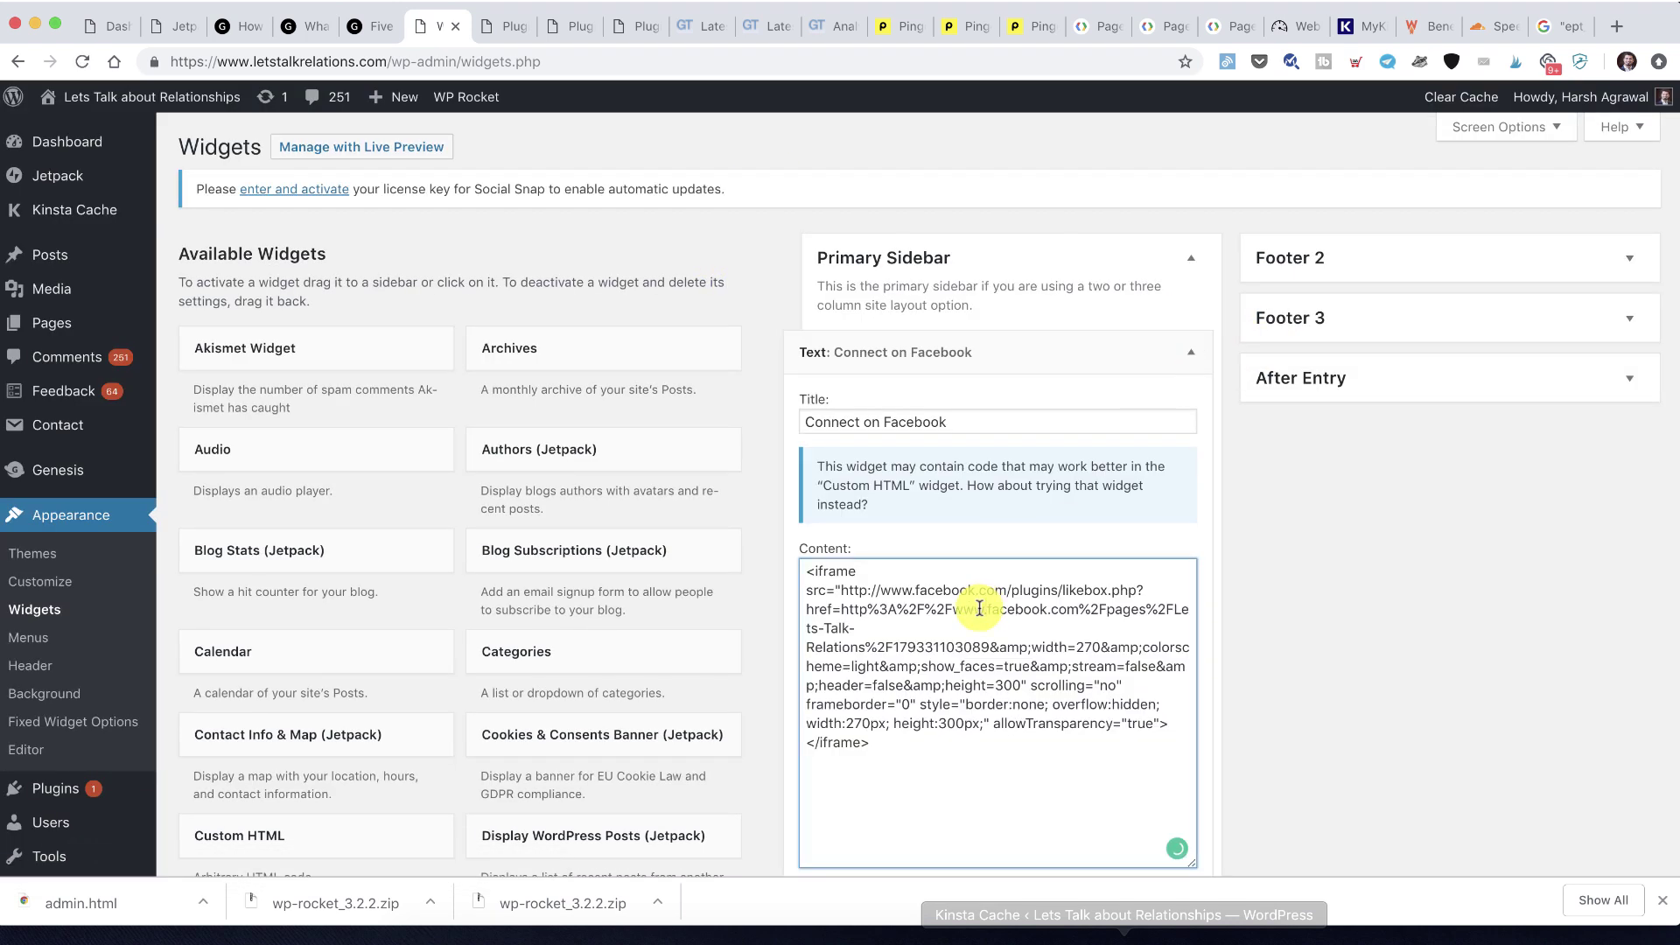
key(ctrl+a)
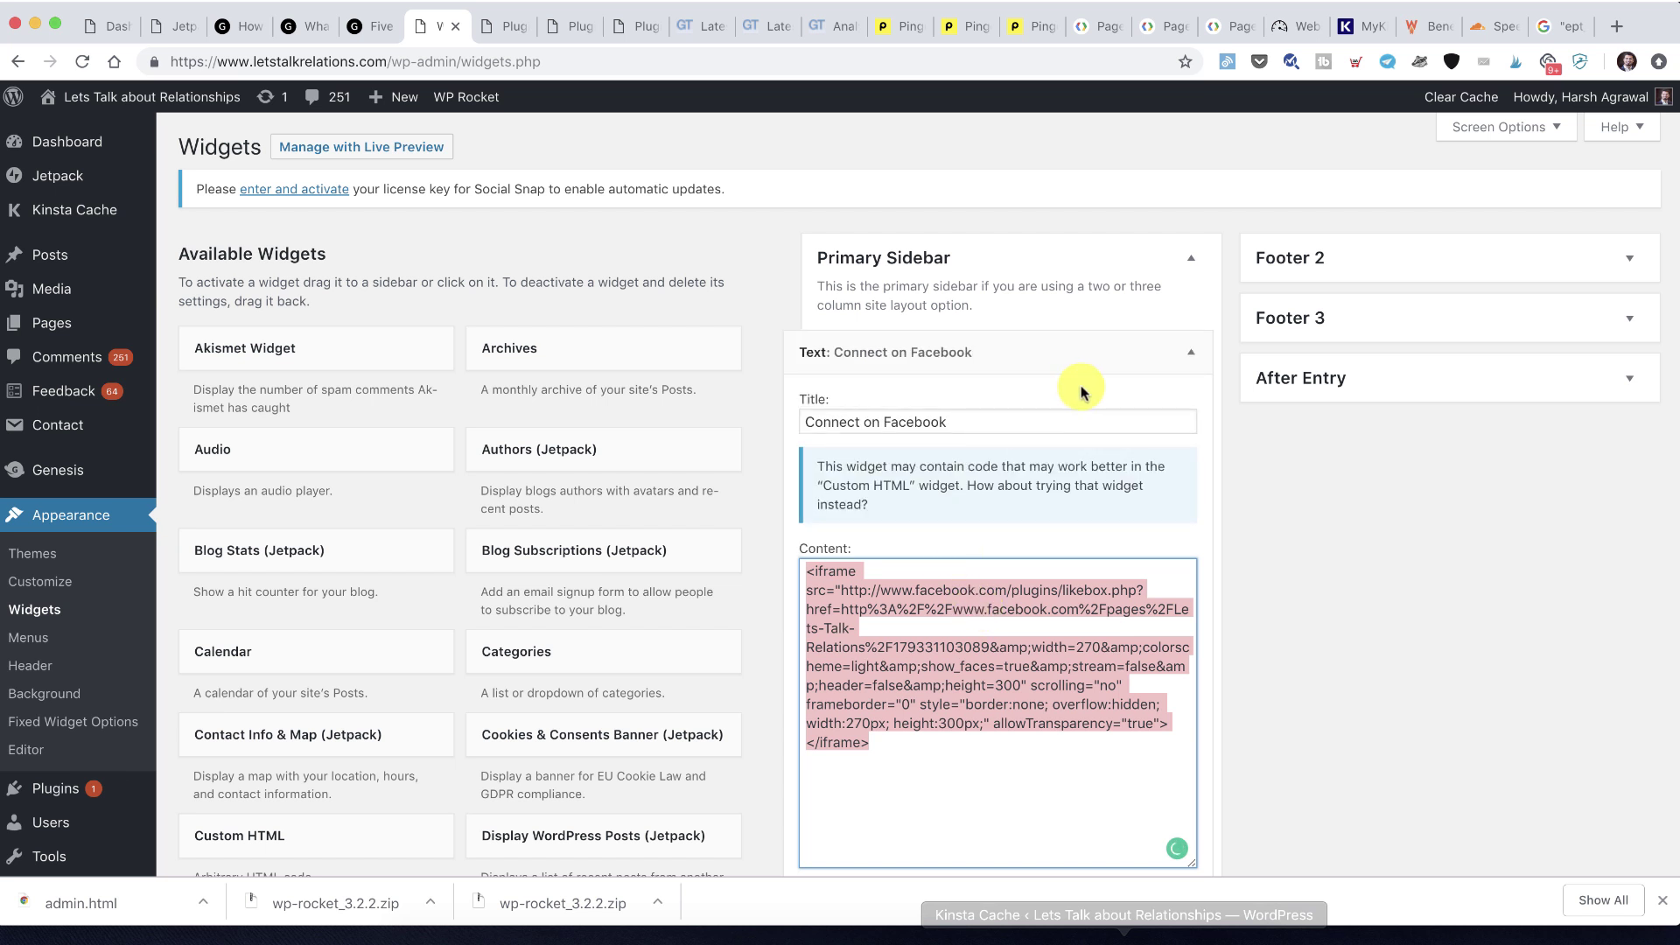
click(1168, 350)
drag(1160, 348, 559, 498)
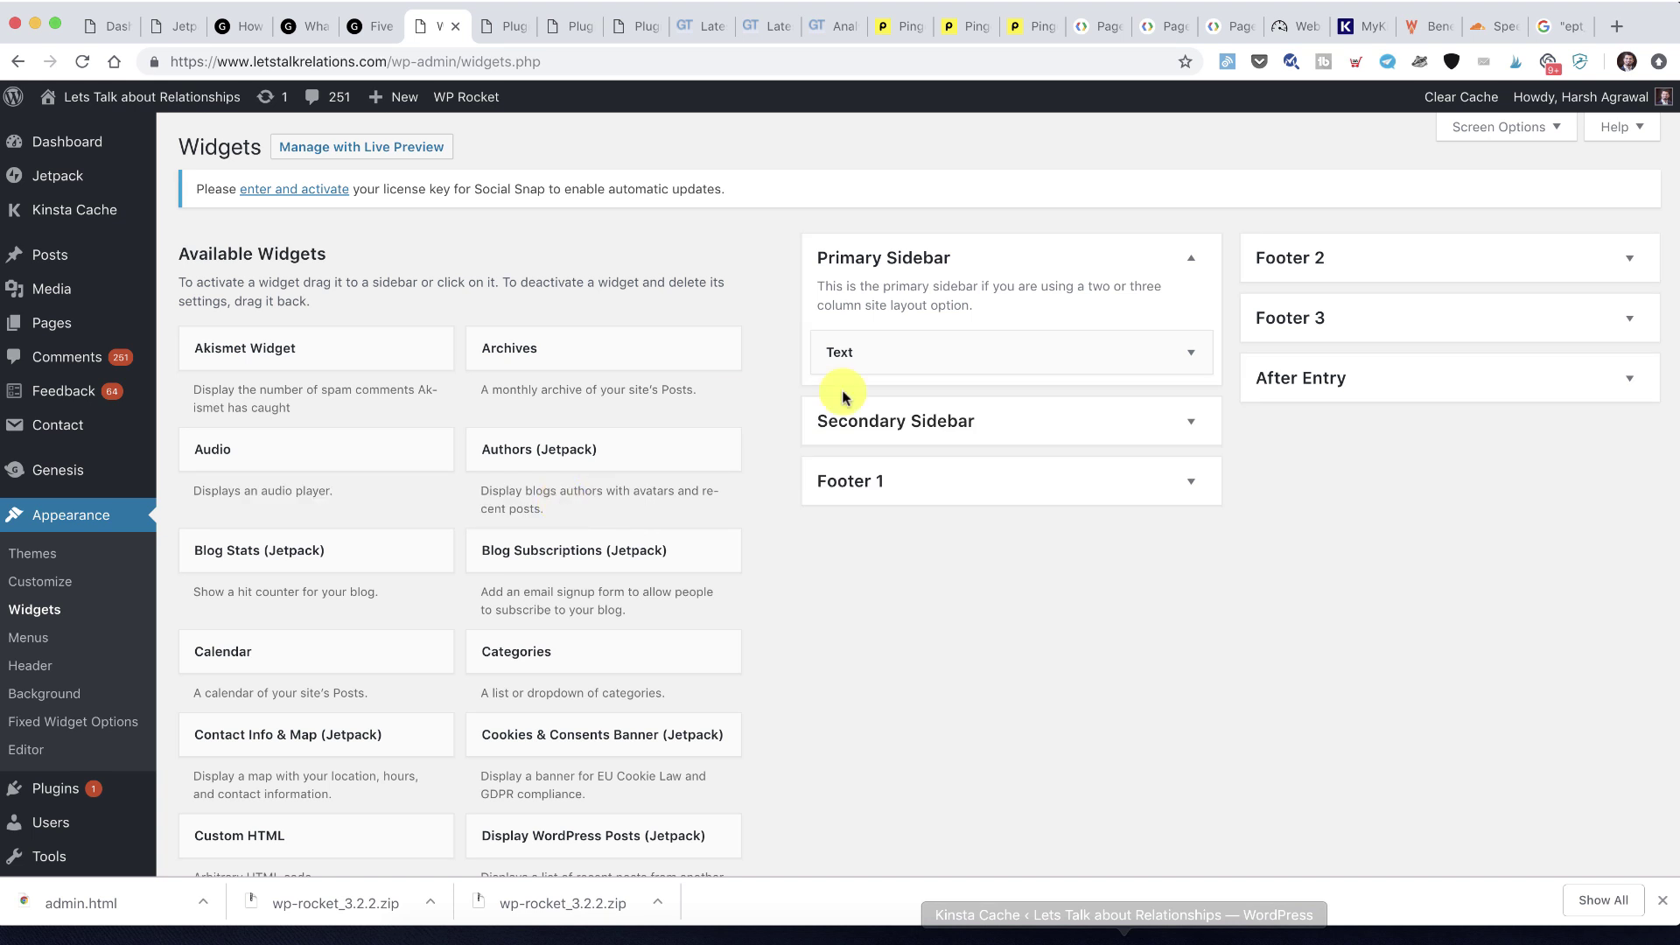
Search the Widgets page for "facebook" to find widgets related to it
scroll(581, 573, down, 20)
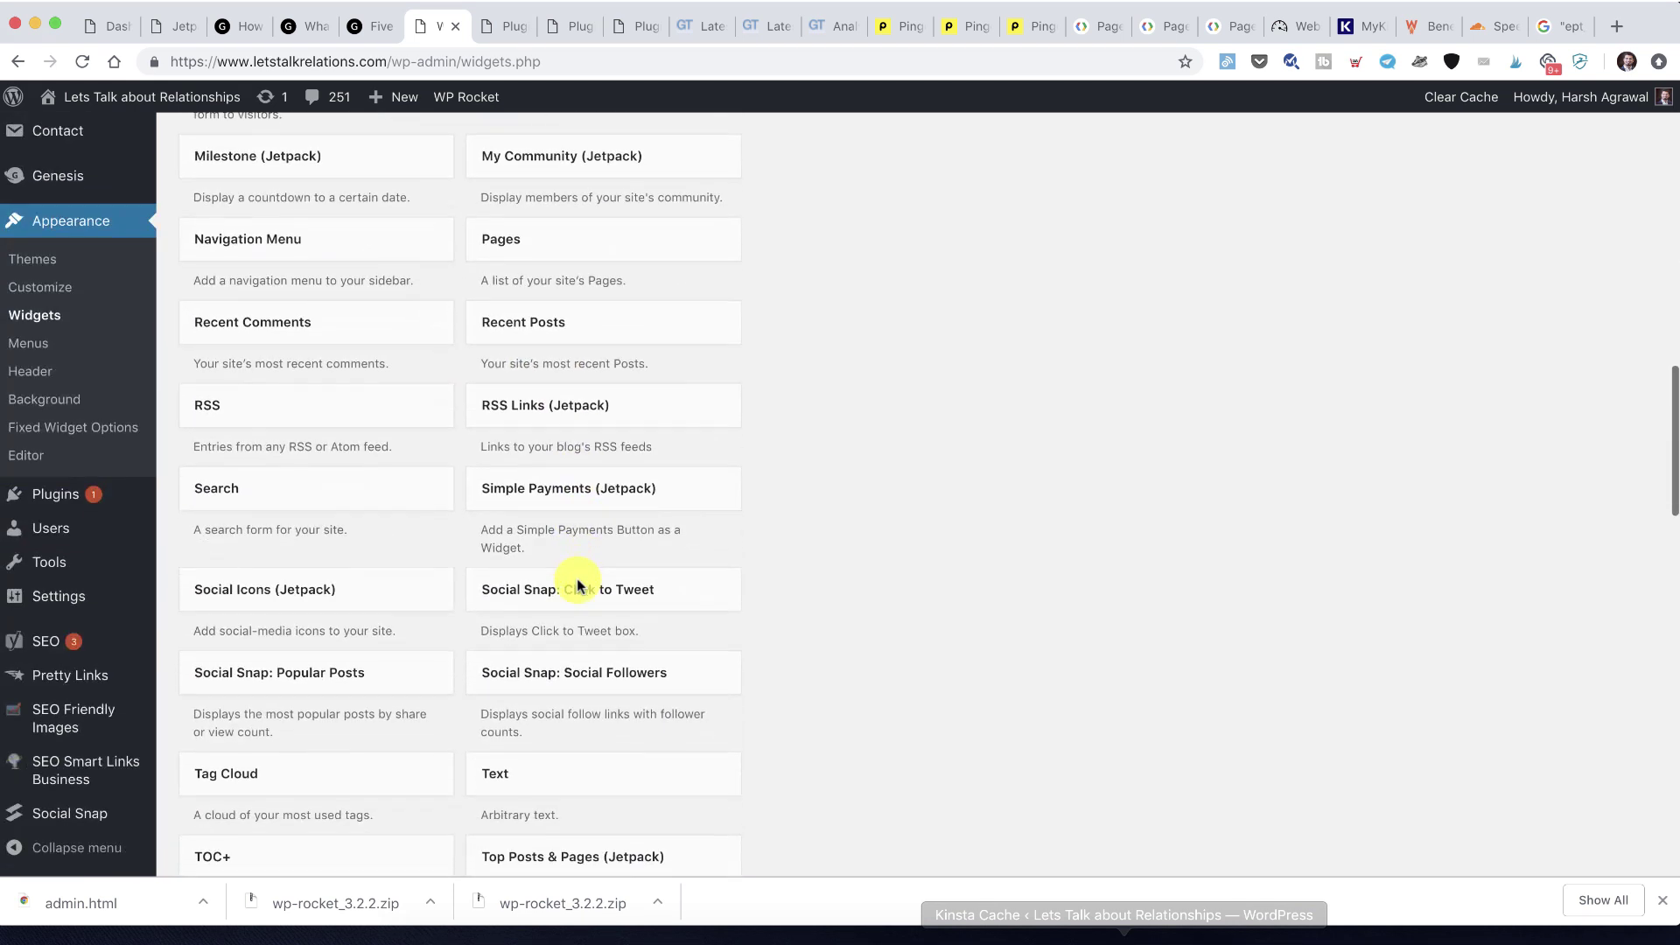
scroll(579, 581, up, 2)
key(super+f)
scroll(576, 573, up, 20)
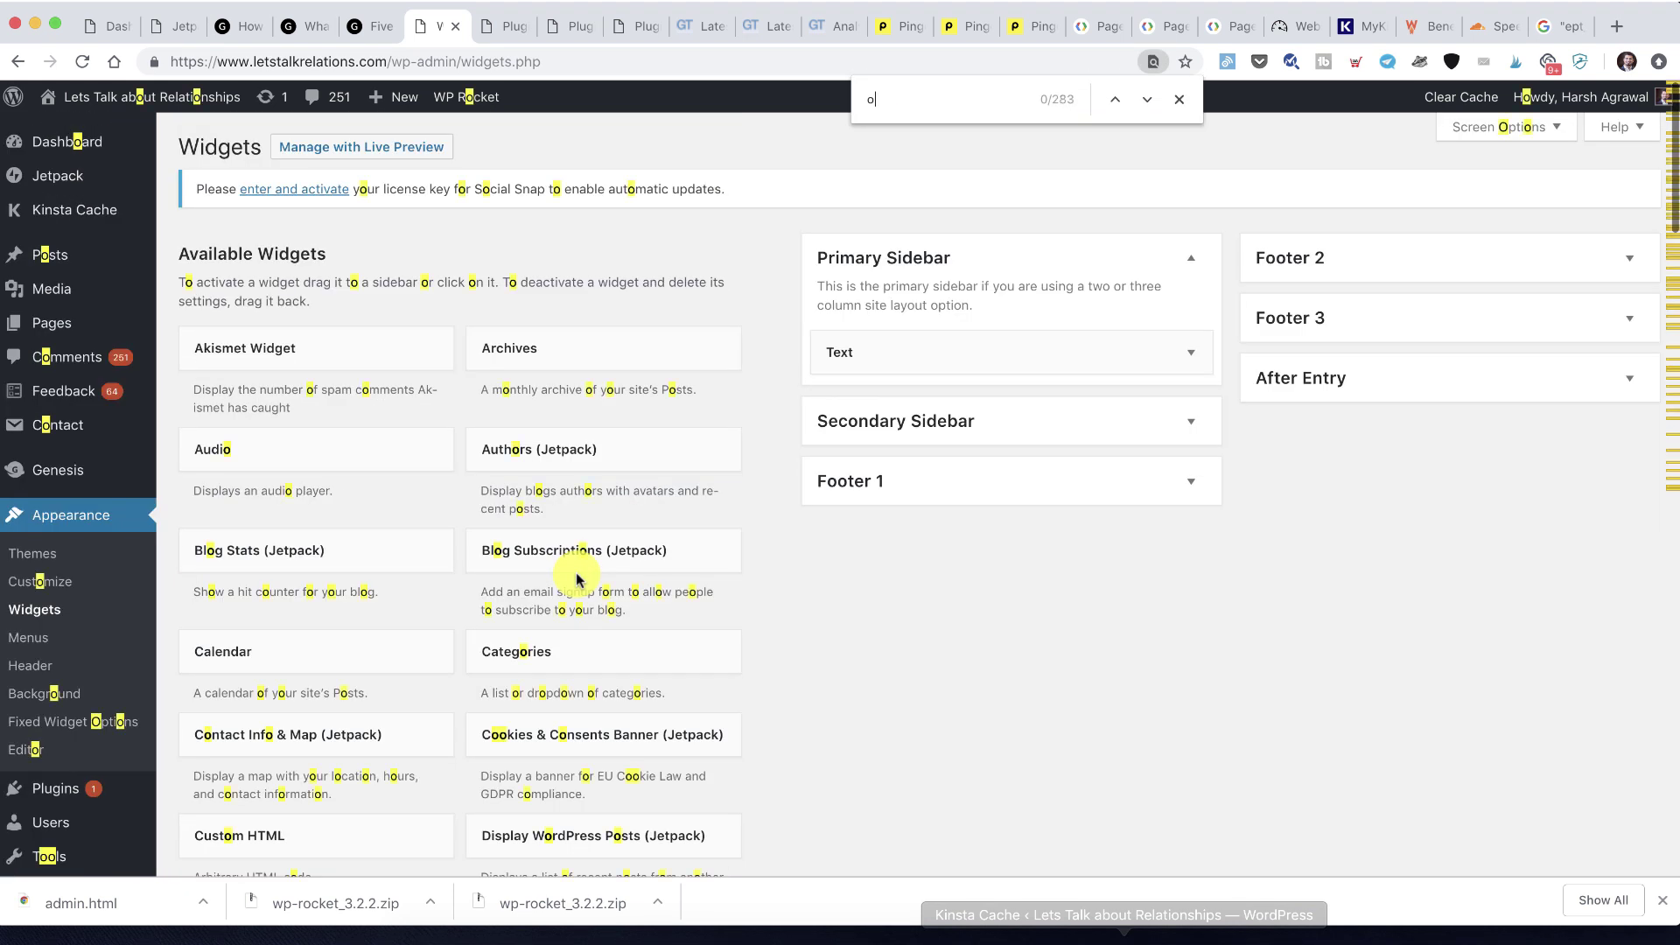
text(facebook)
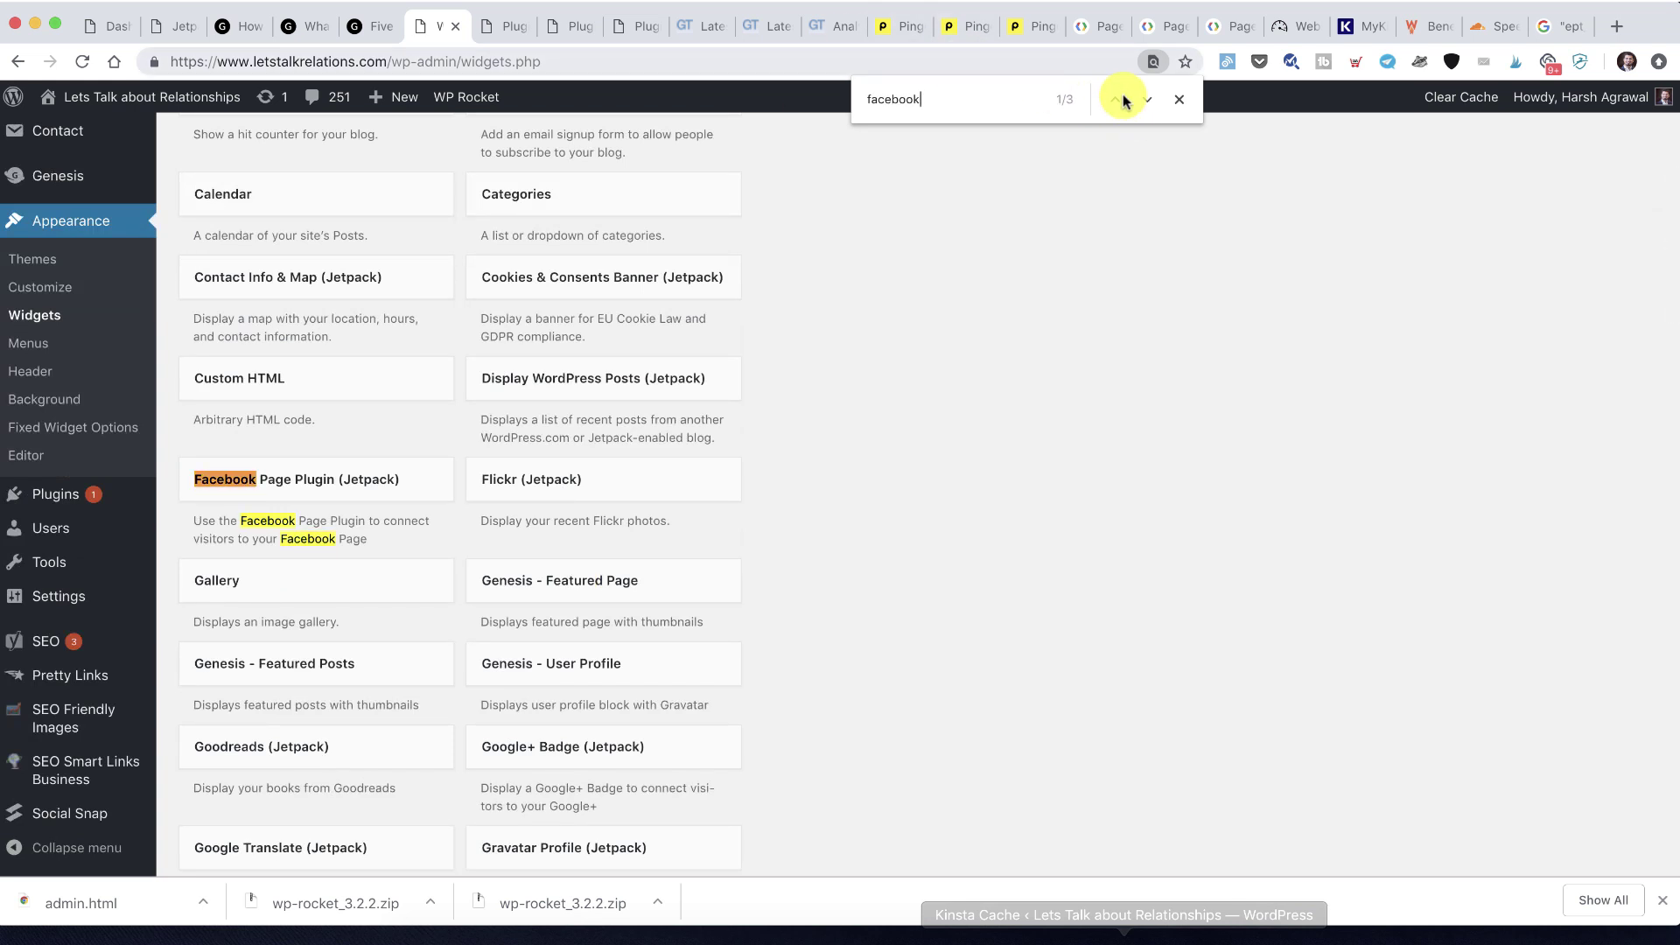
scroll(927, 289, up, 6)
scroll(1023, 356, down, 1)
Check the remaining Primary Sidebar text widget, the Secondary Sidebar, footer and After Entry areas and the inactive widgets, and reload the Widgets page
click(1183, 352)
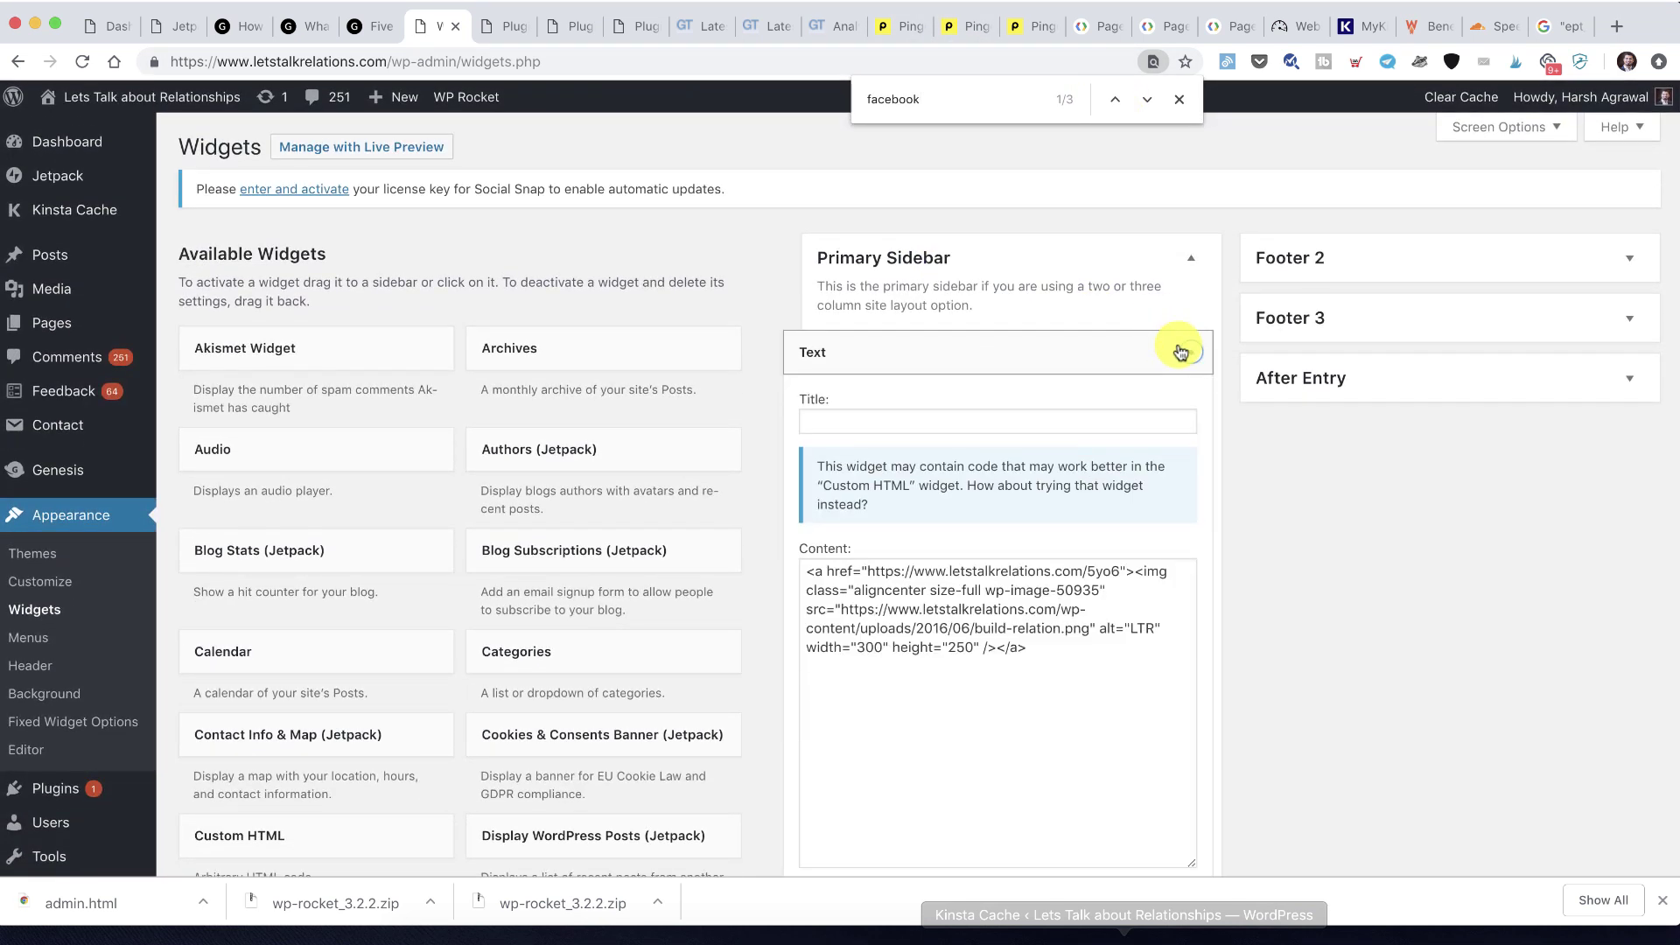
click(1183, 352)
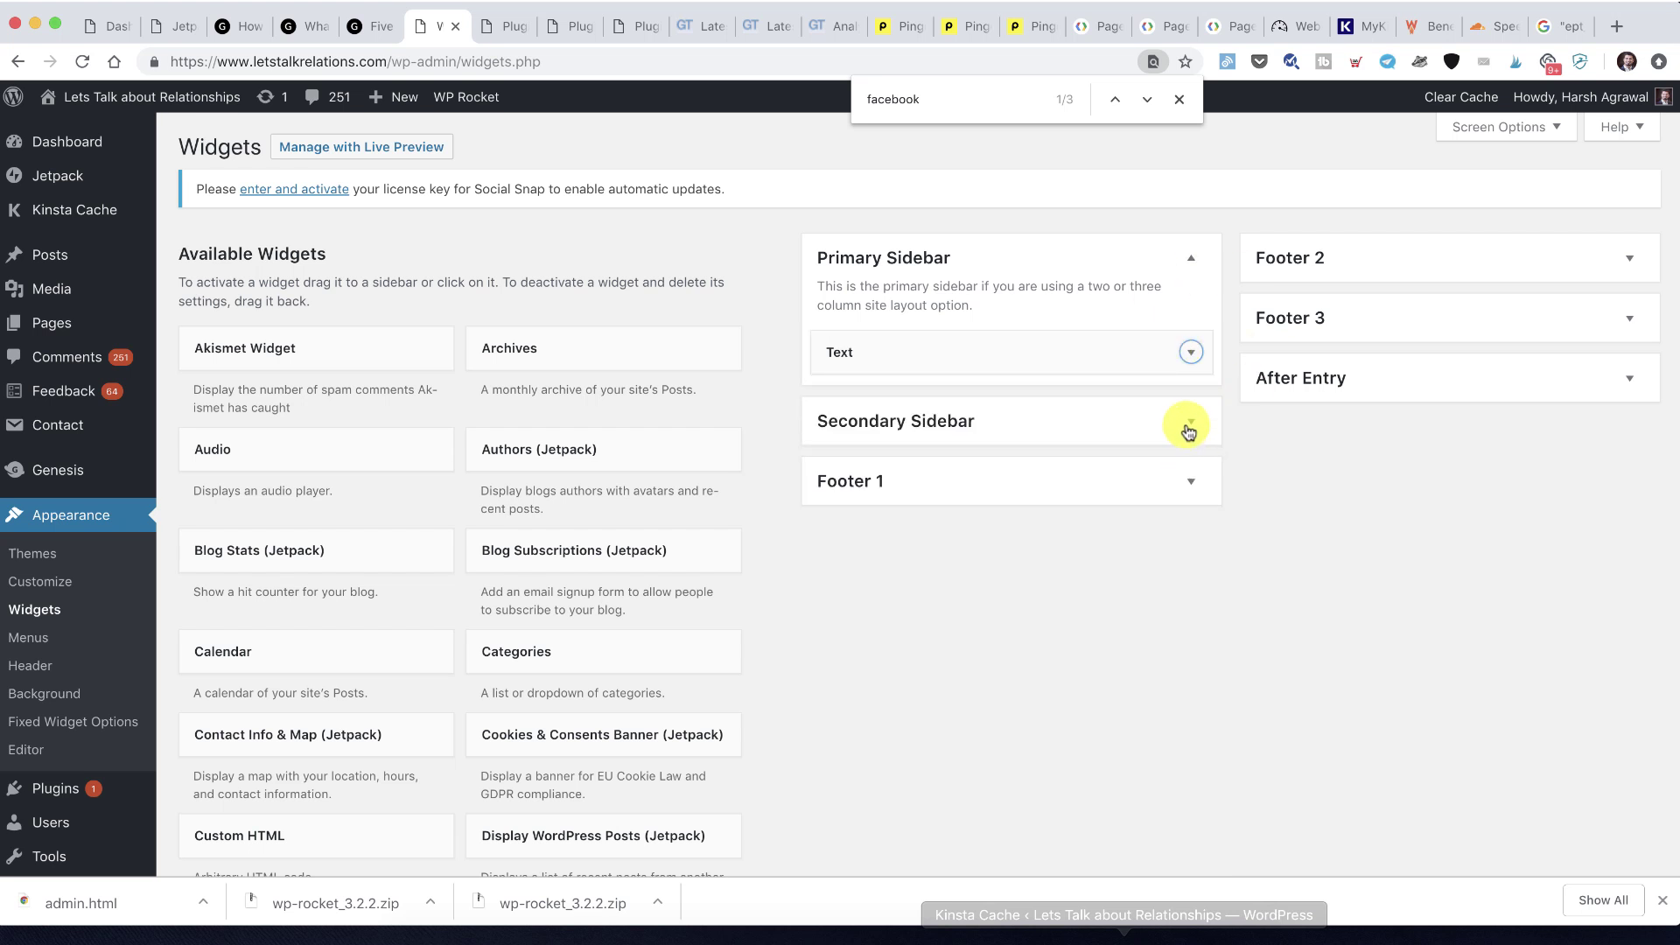
click(1187, 425)
click(1186, 423)
click(1188, 484)
click(1189, 482)
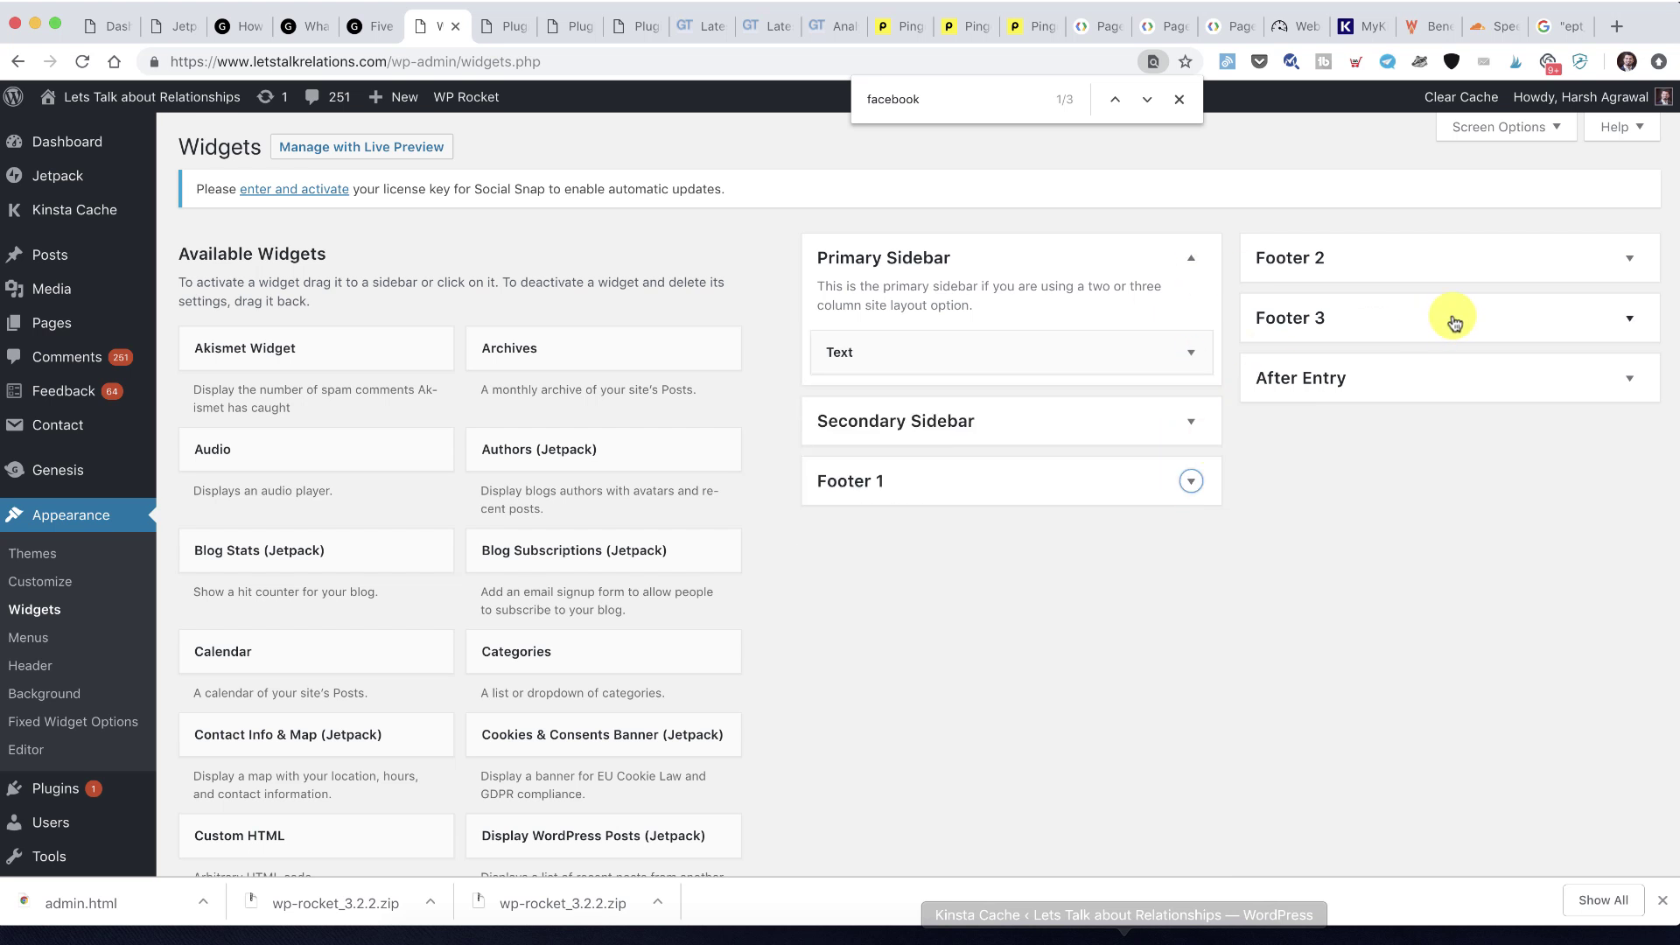
click(1456, 272)
click(1461, 276)
click(1485, 404)
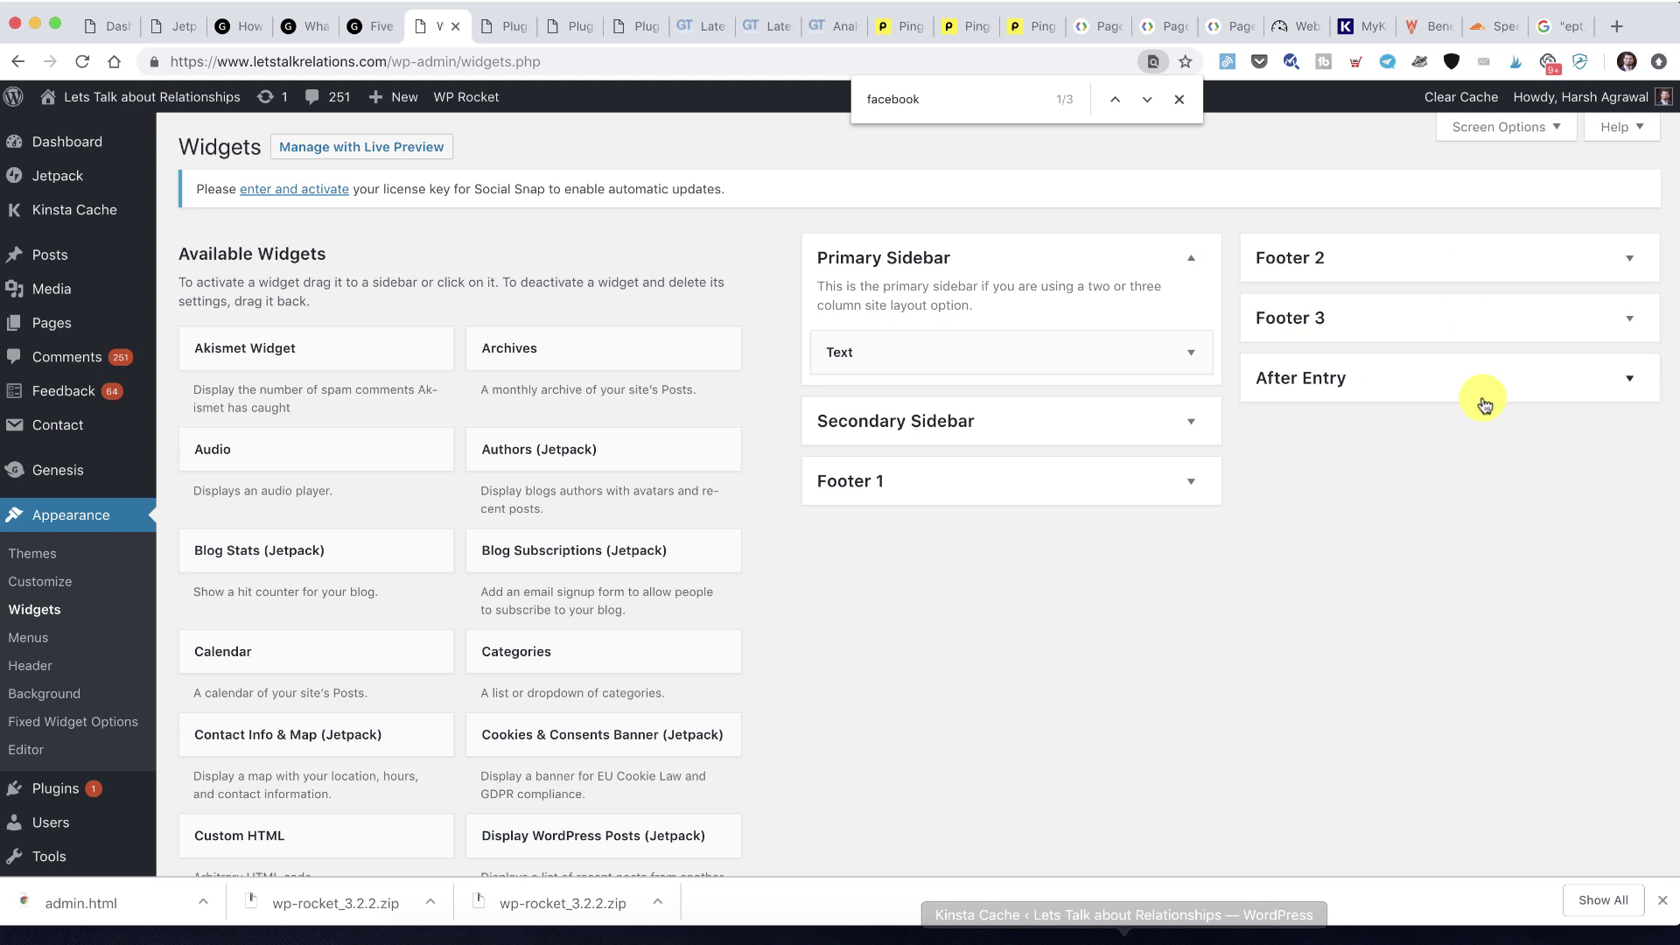
scroll(746, 361, down, 20)
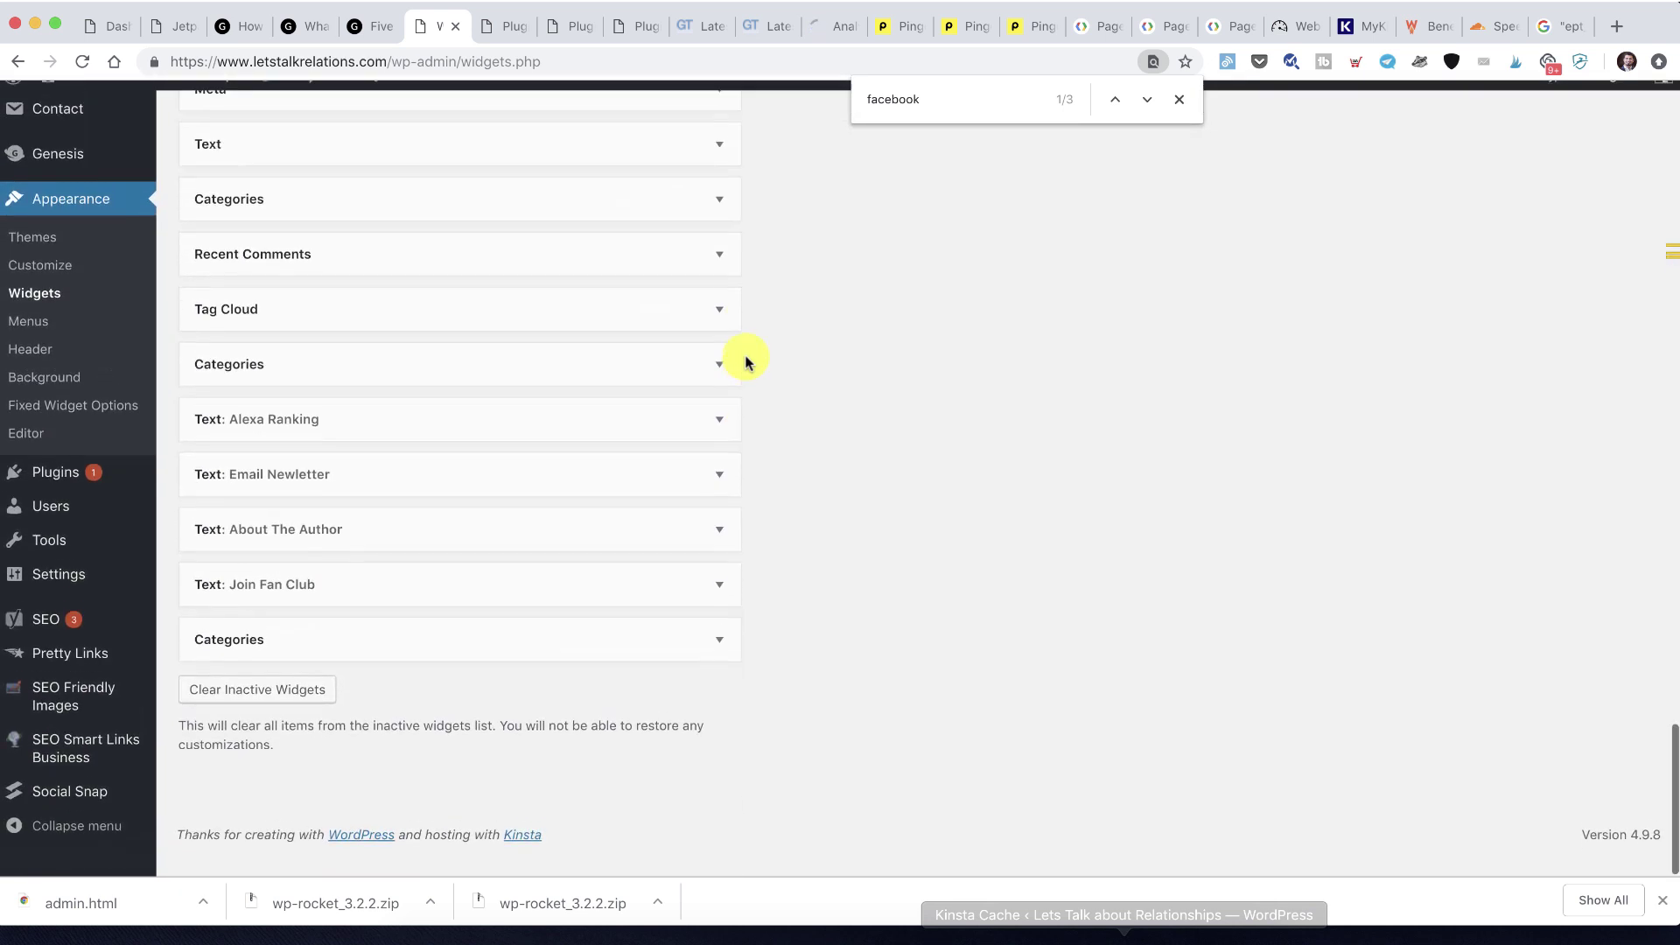
scroll(746, 362, up, 20)
click(31, 608)
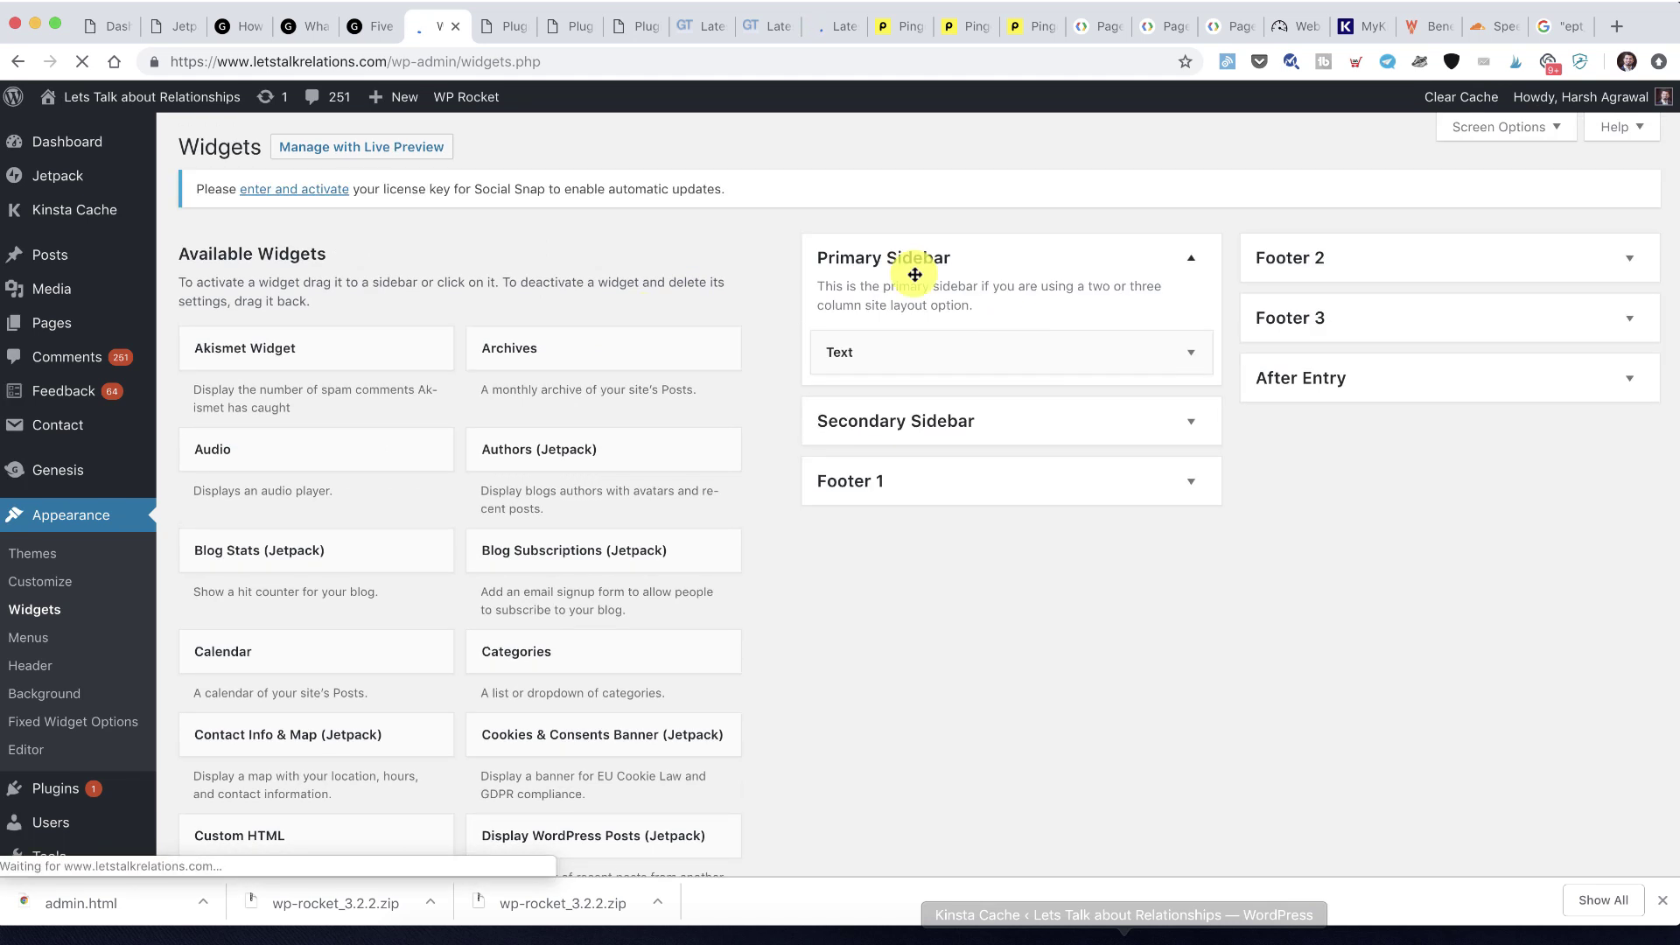
View the Five Sweet Things To Say To Your Girlfriend post and open How To Maintain Relationships With Your Loved Ones from the author's archive
click(404, 27)
scroll(1164, 299, down, 10)
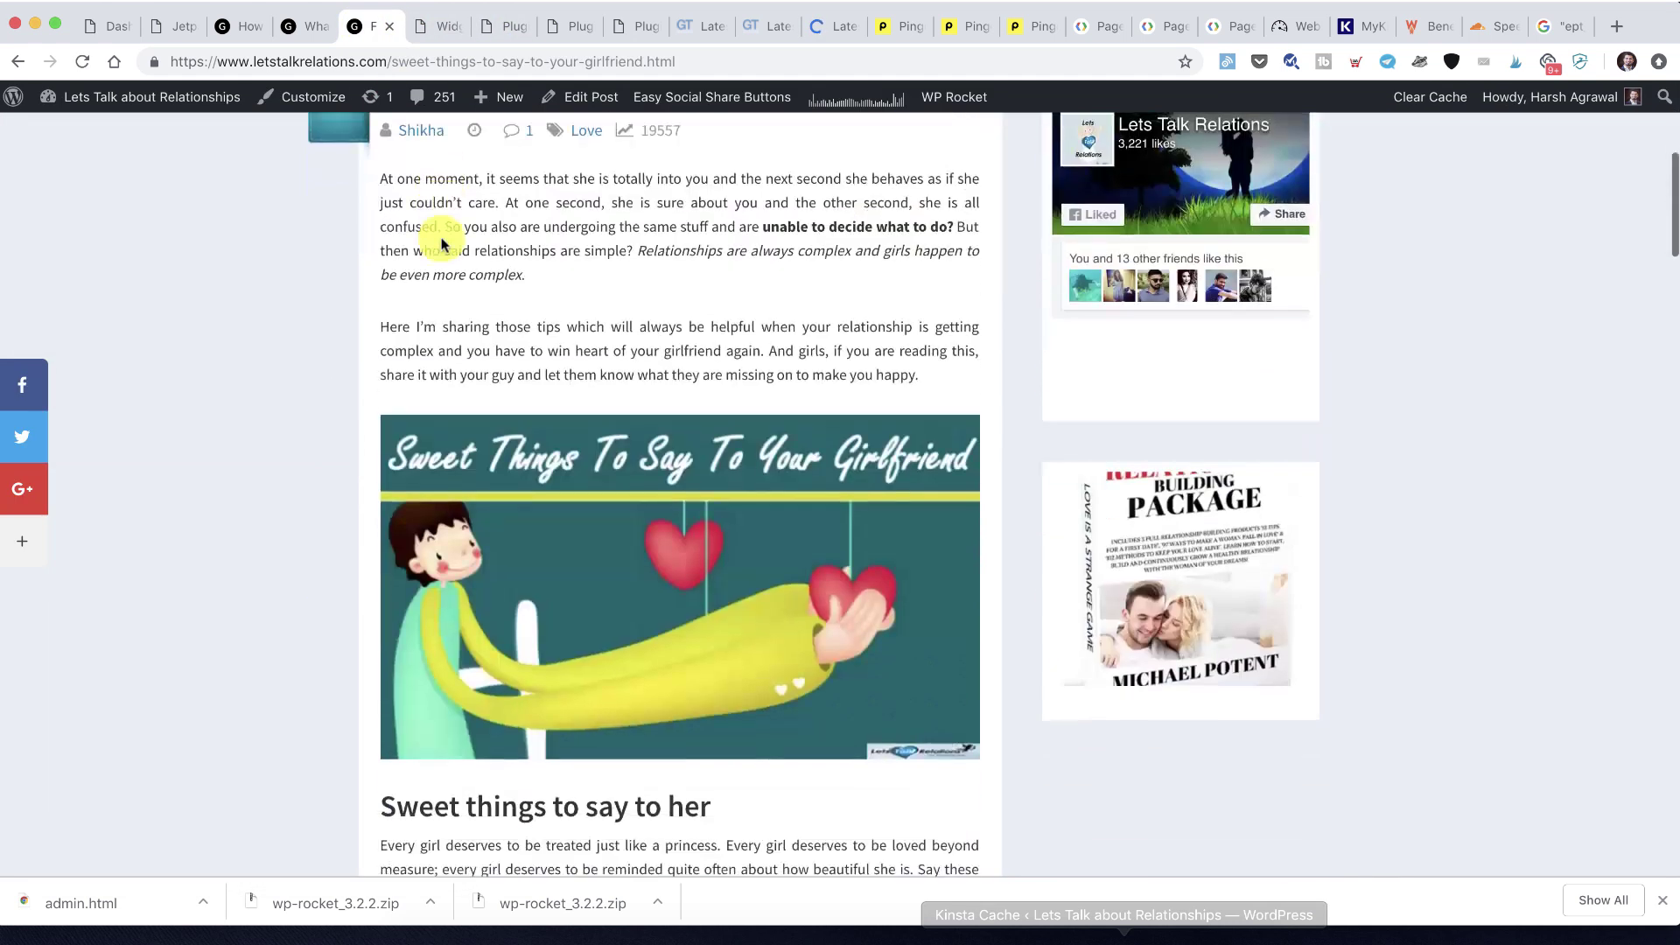
scroll(1164, 298, up, 3)
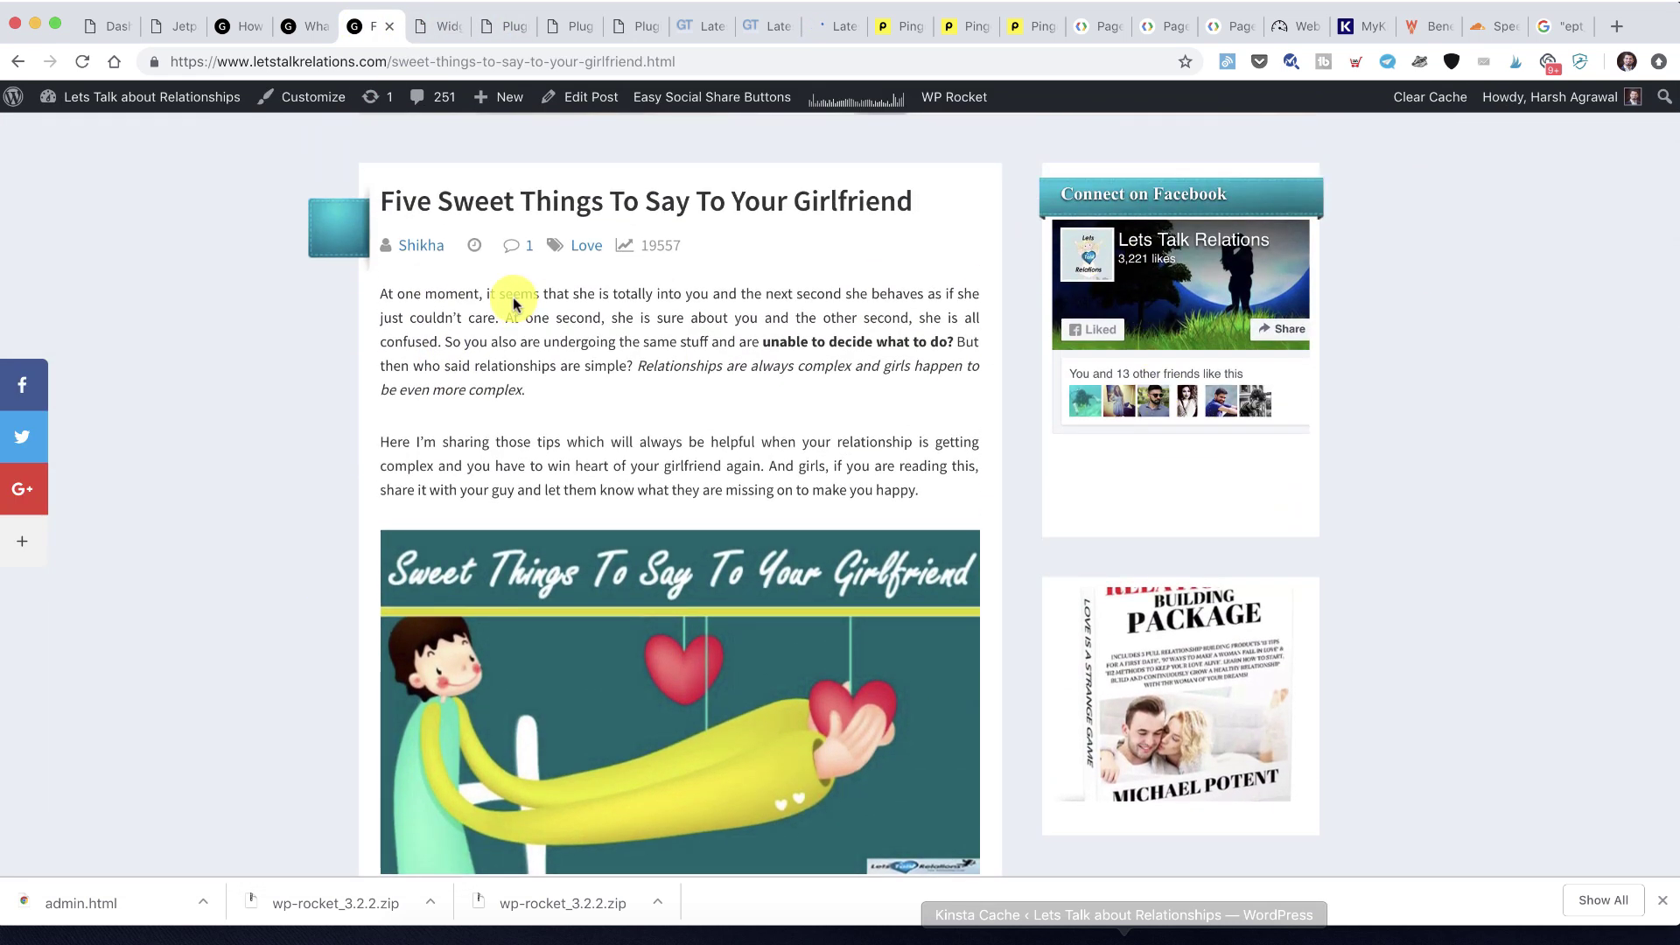
scroll(569, 207, up, 7)
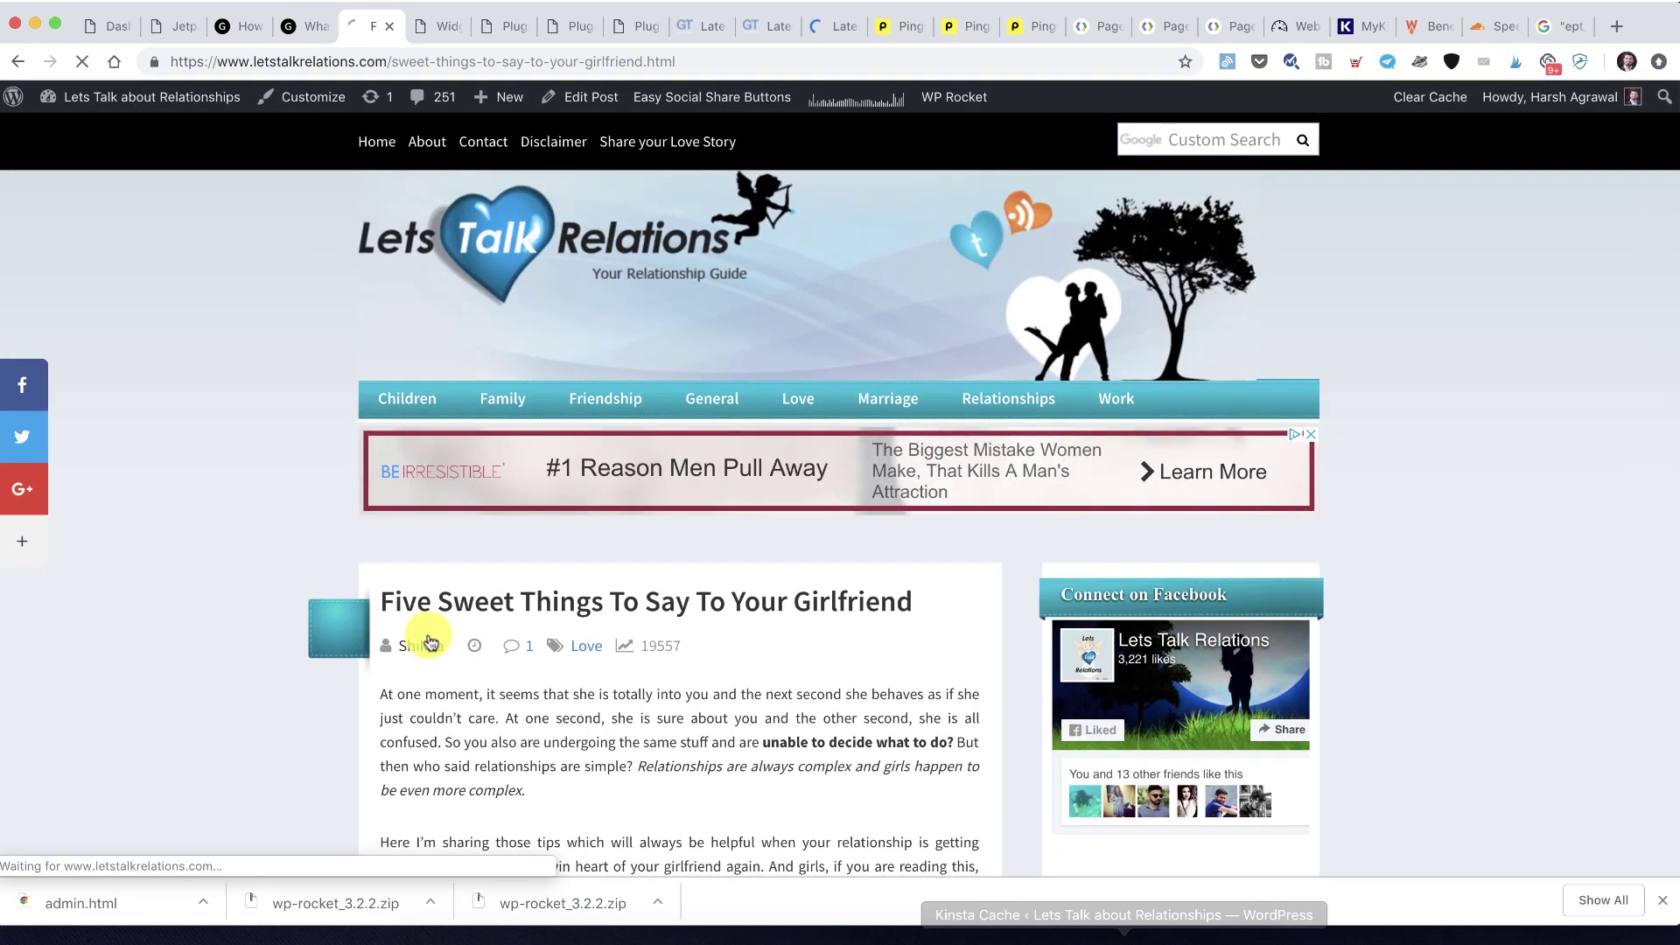
click(424, 644)
scroll(722, 548, down, 9)
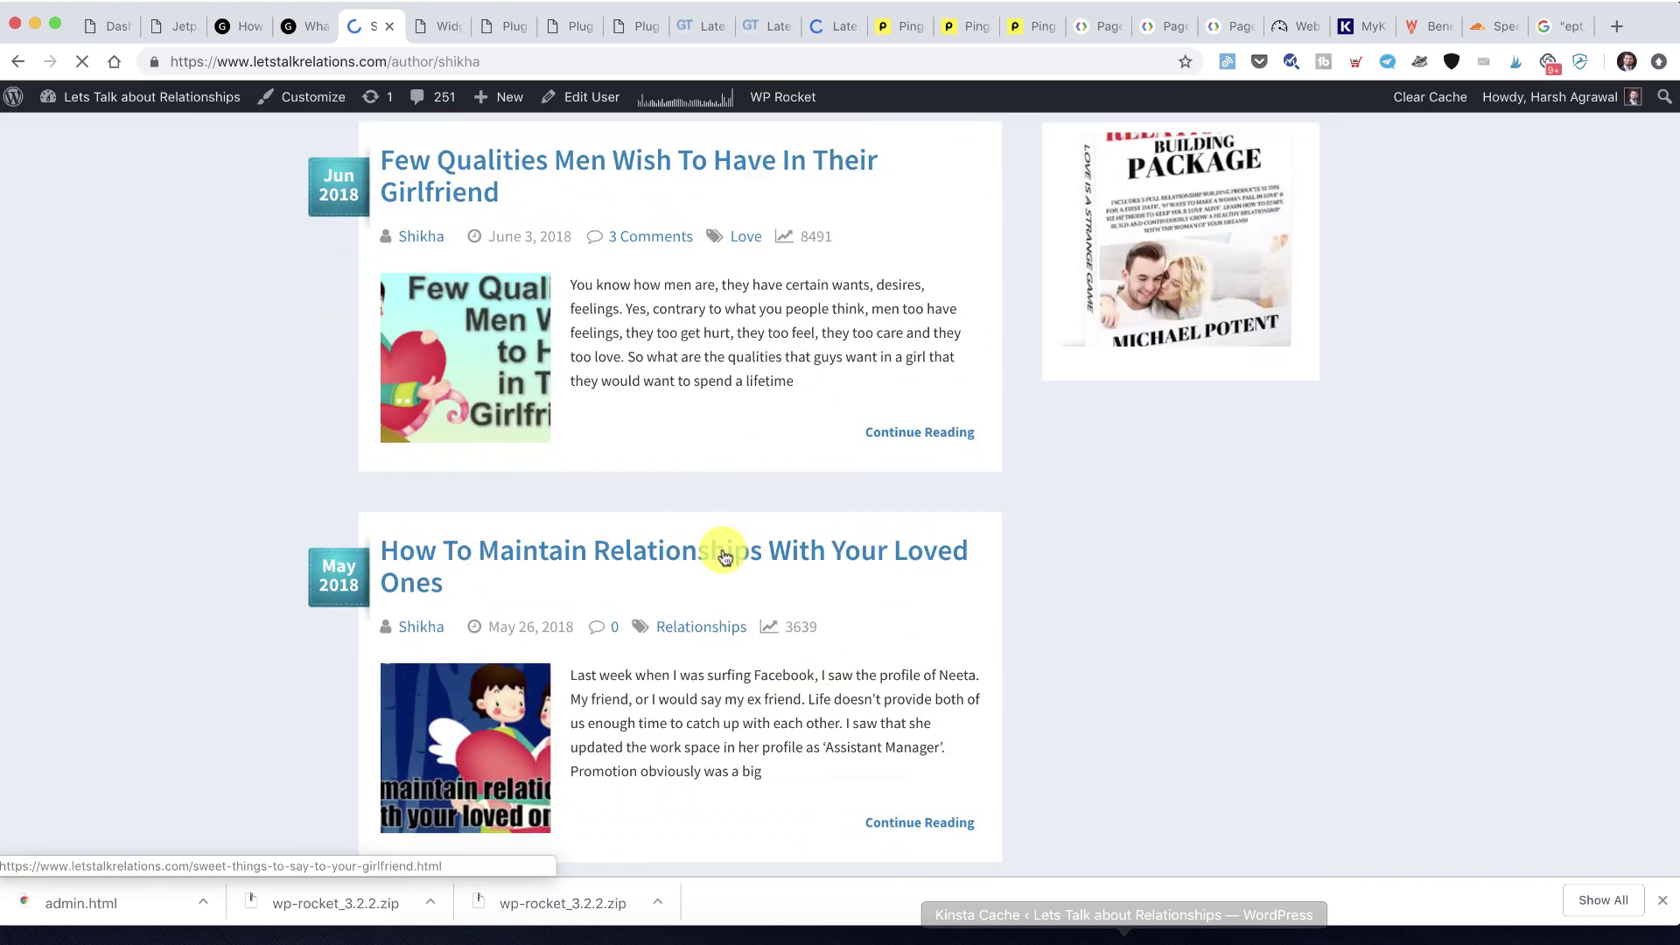
click(723, 552)
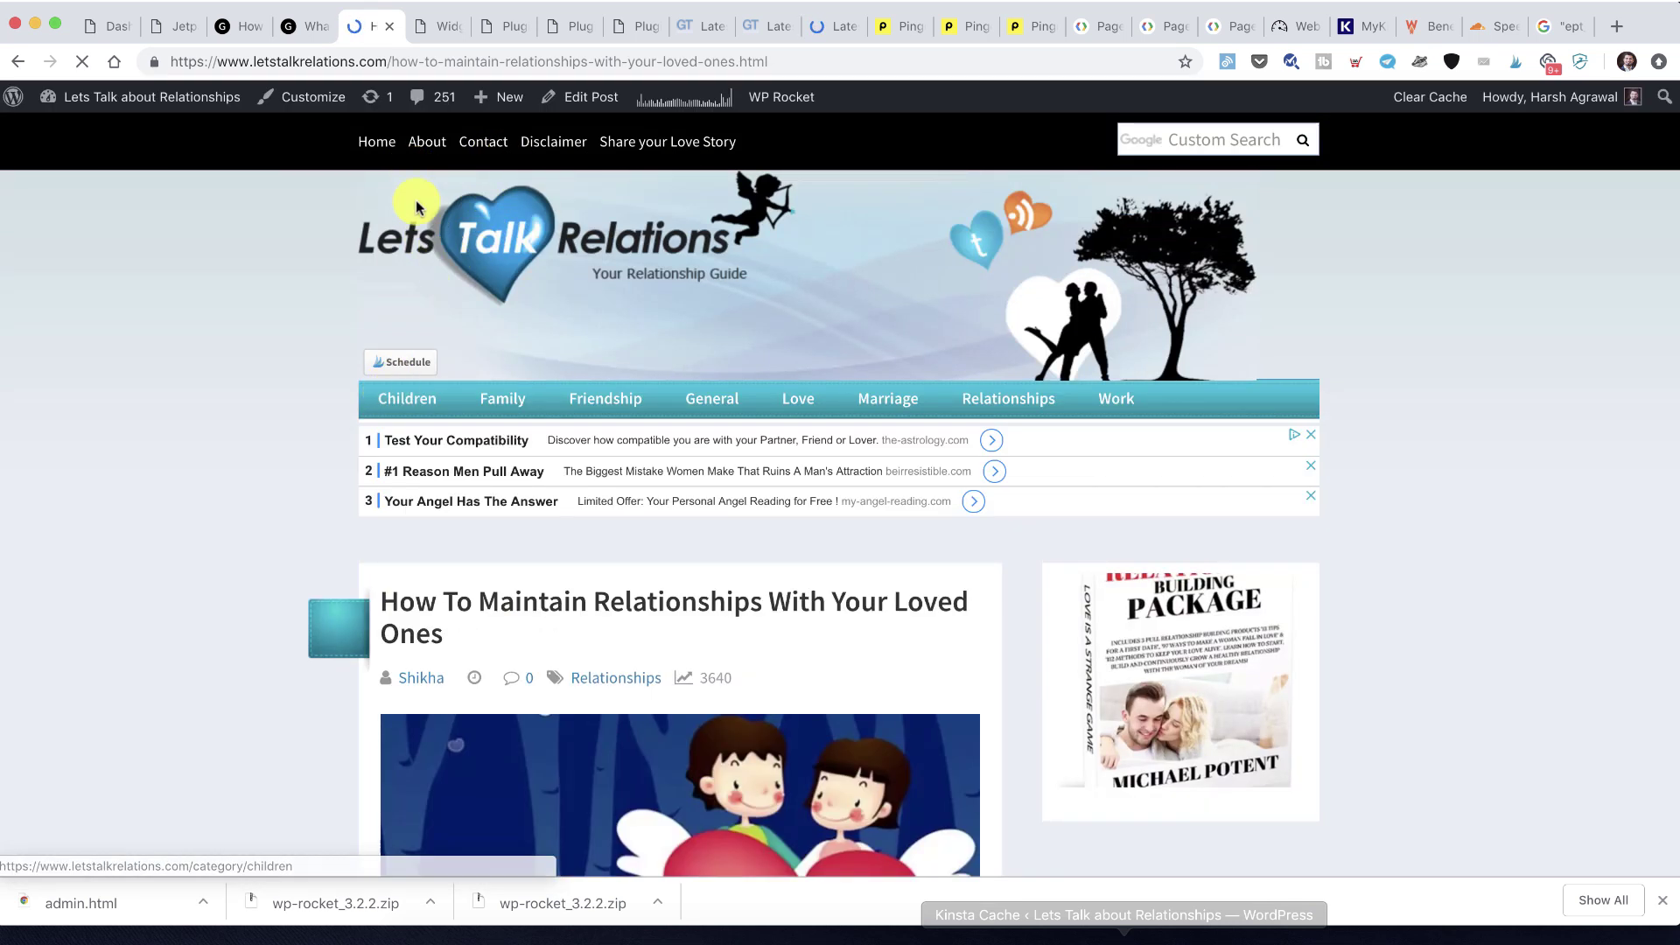
Go to the site's home page, clear the WP Rocket cache and preload it
click(375, 140)
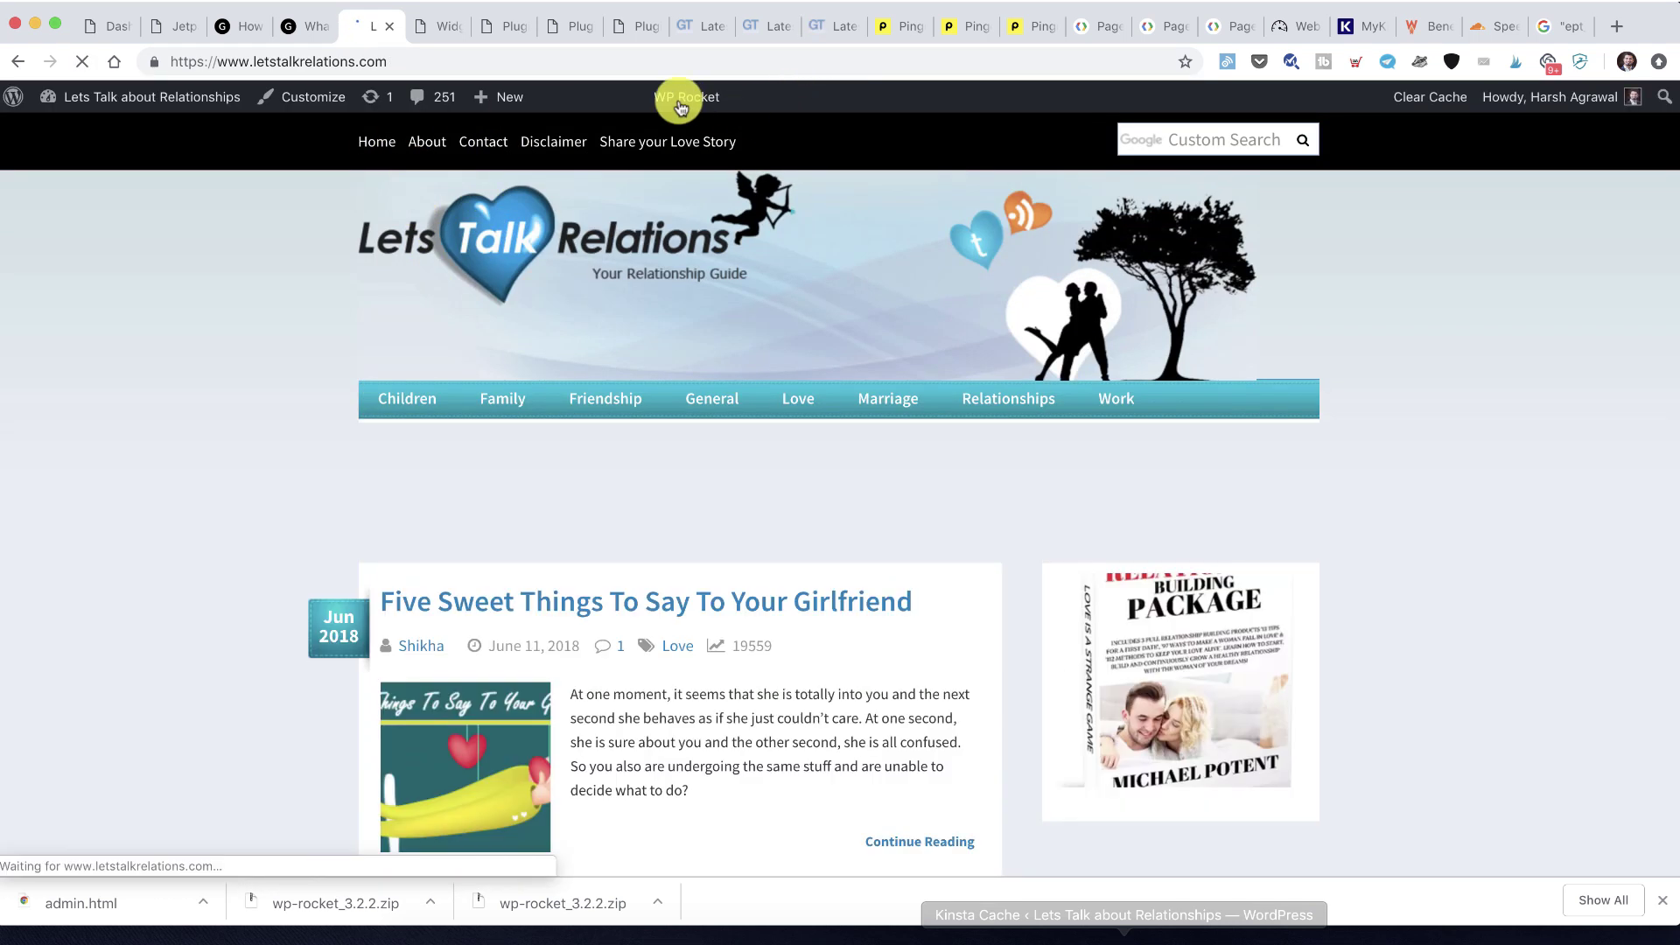
mouse_move(678, 98)
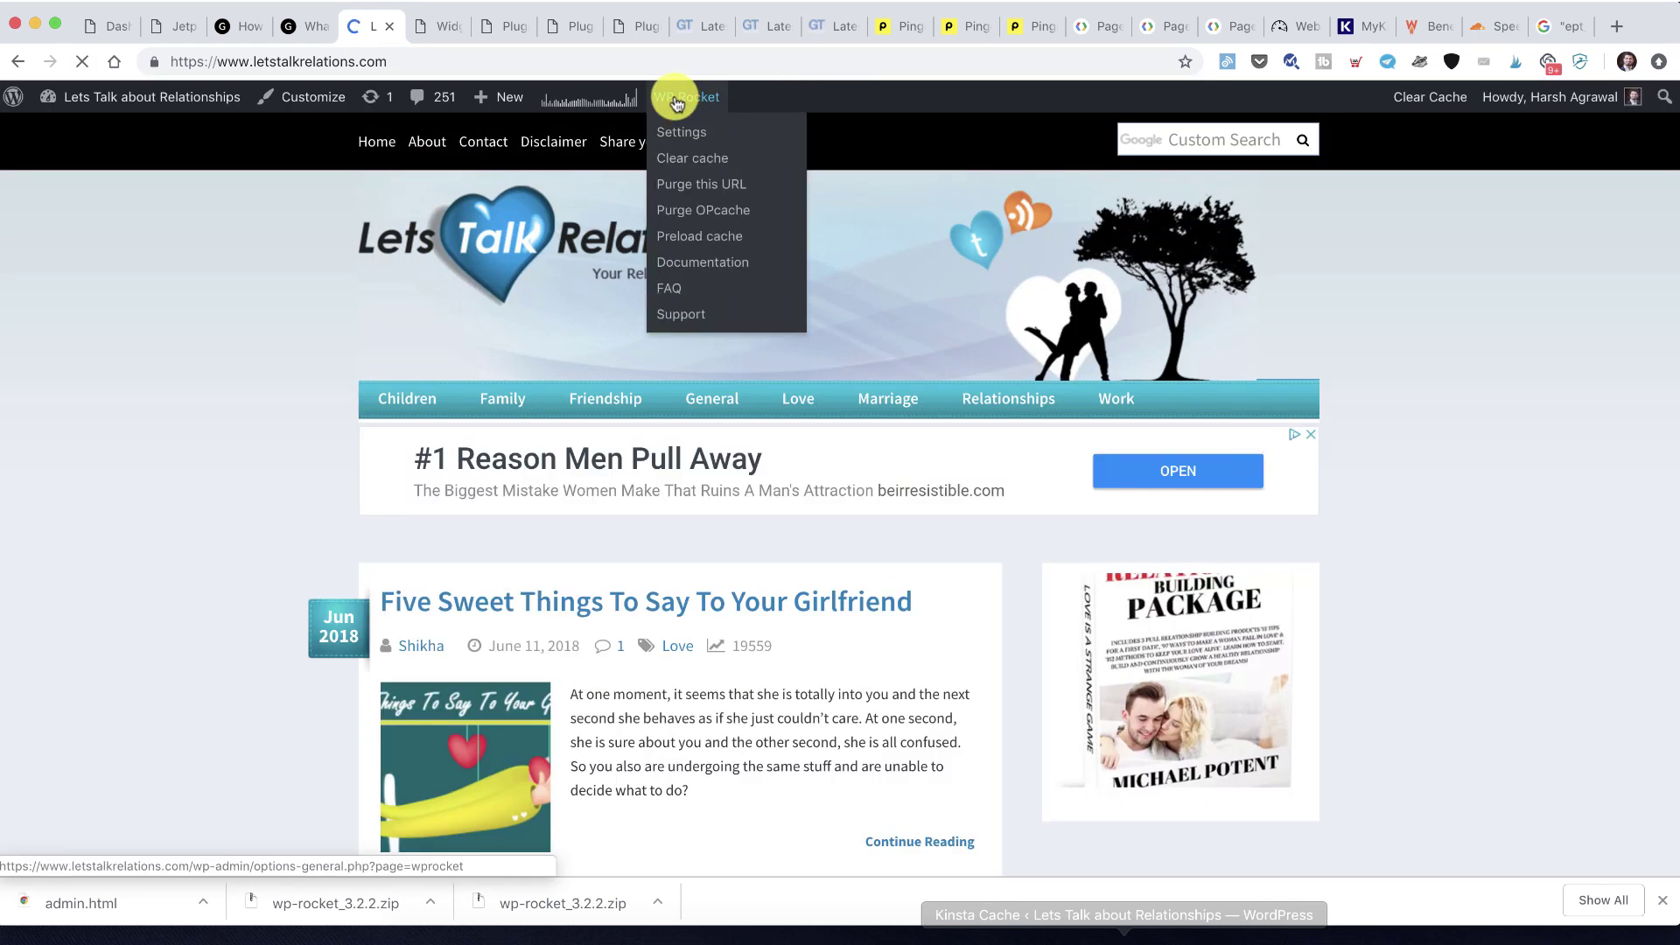
click(709, 168)
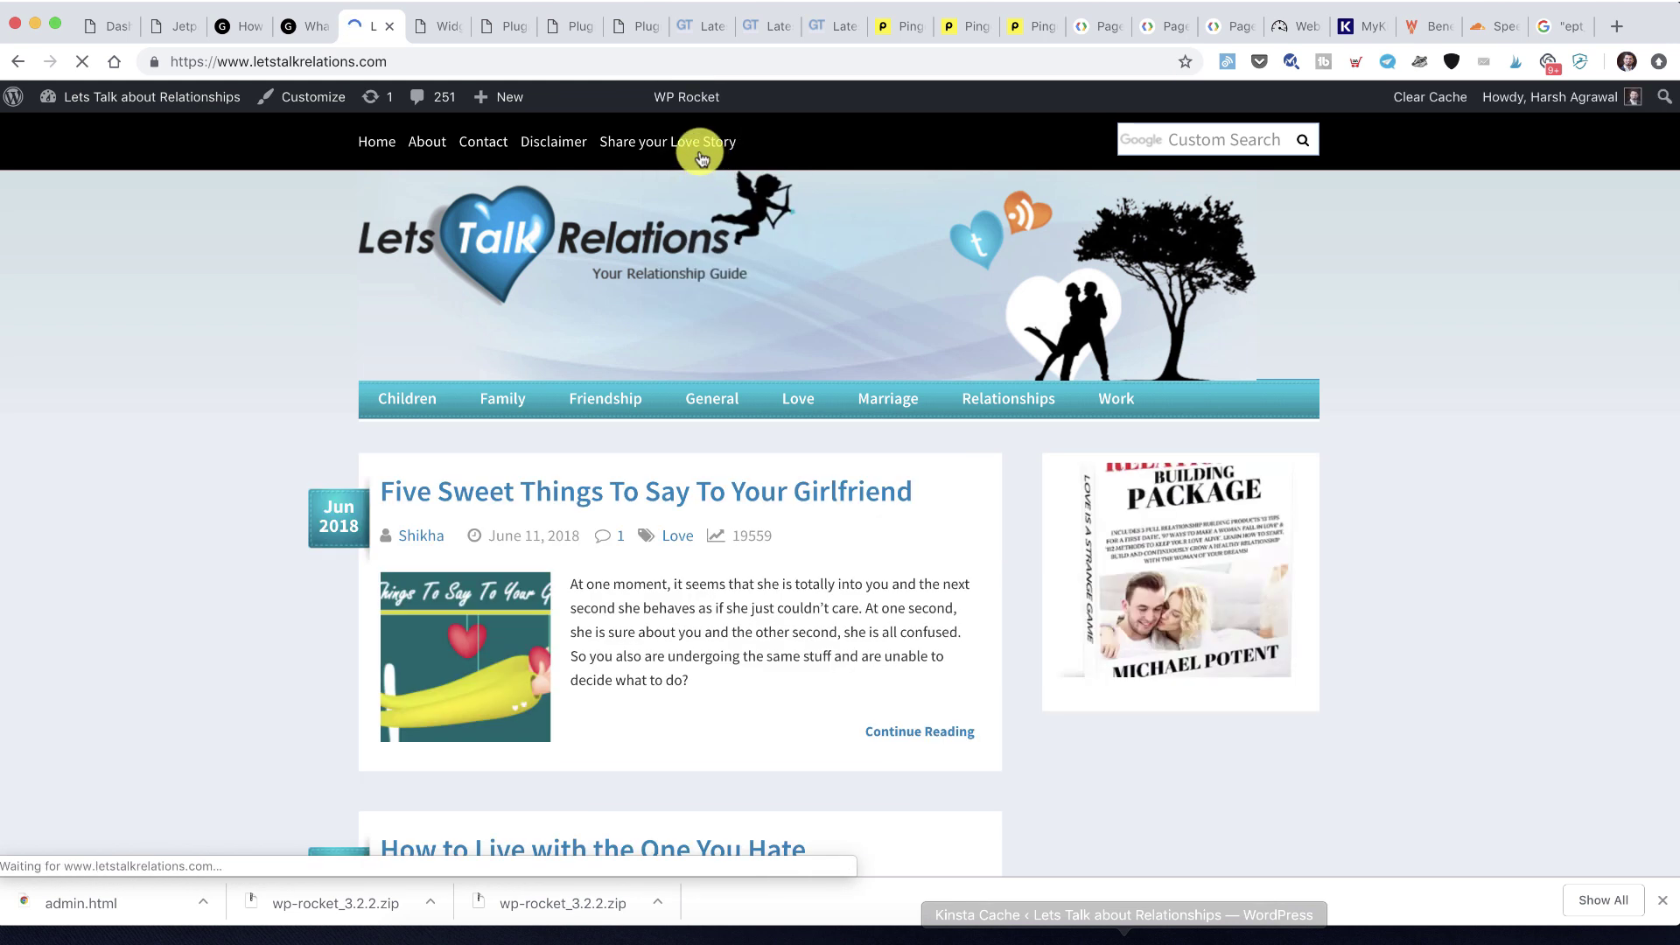
mouse_move(682, 96)
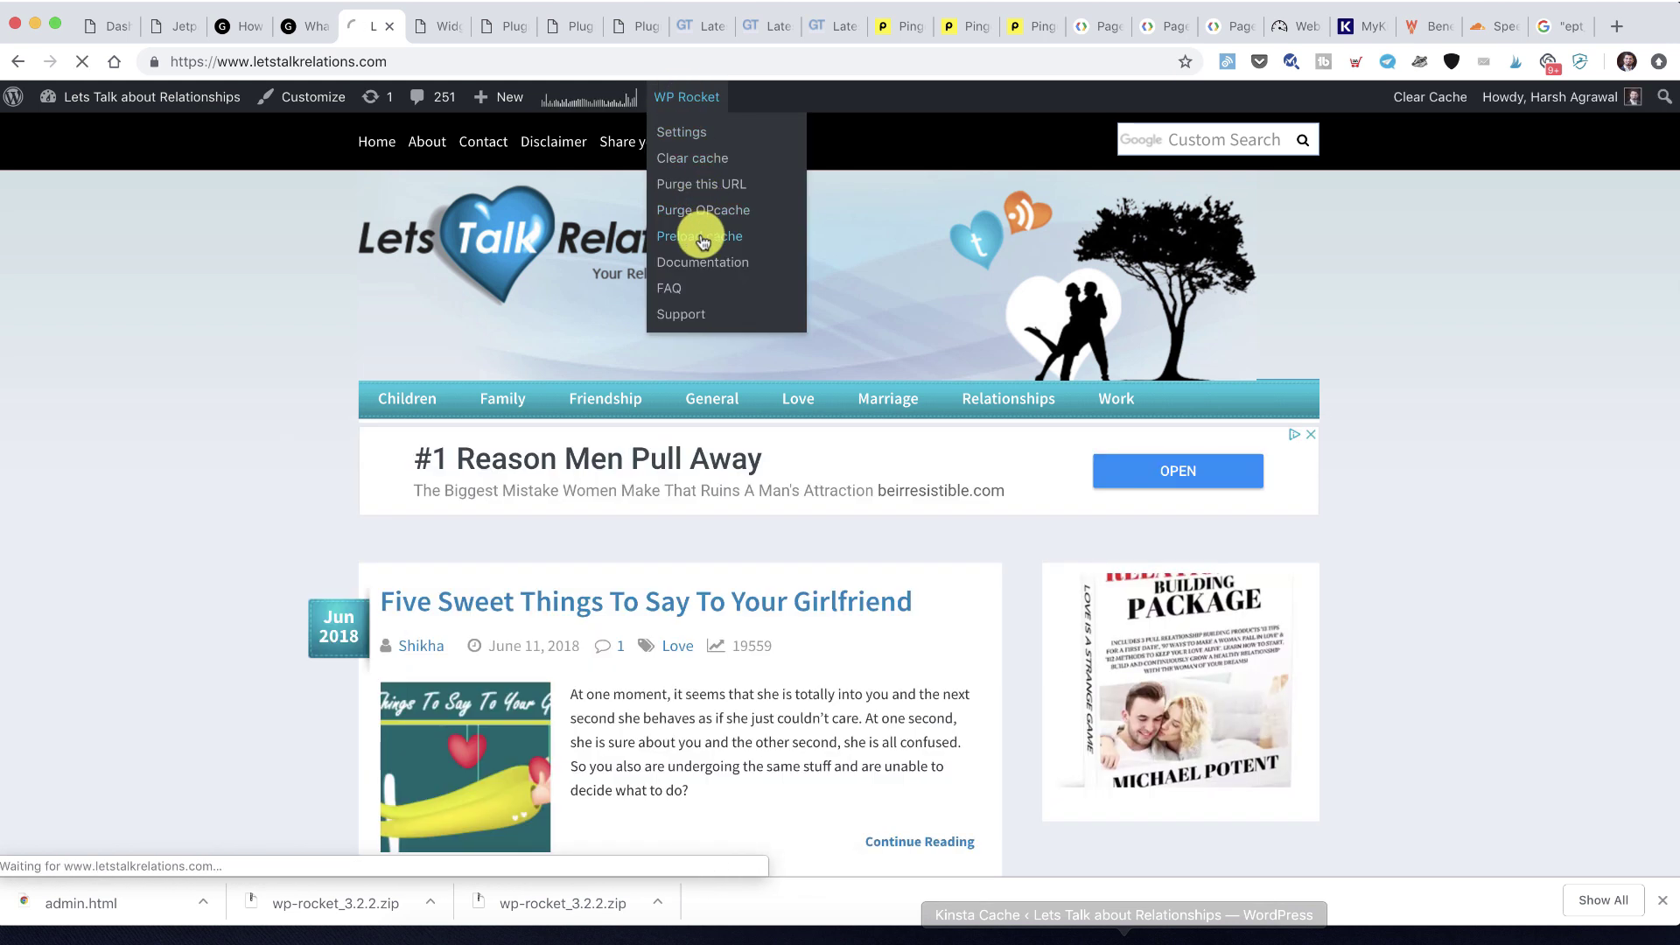
Open Five Sweet Things To Say To Your Girlfriend and its related post How To Approach Women At A Party?, checking how each page loads
click(378, 145)
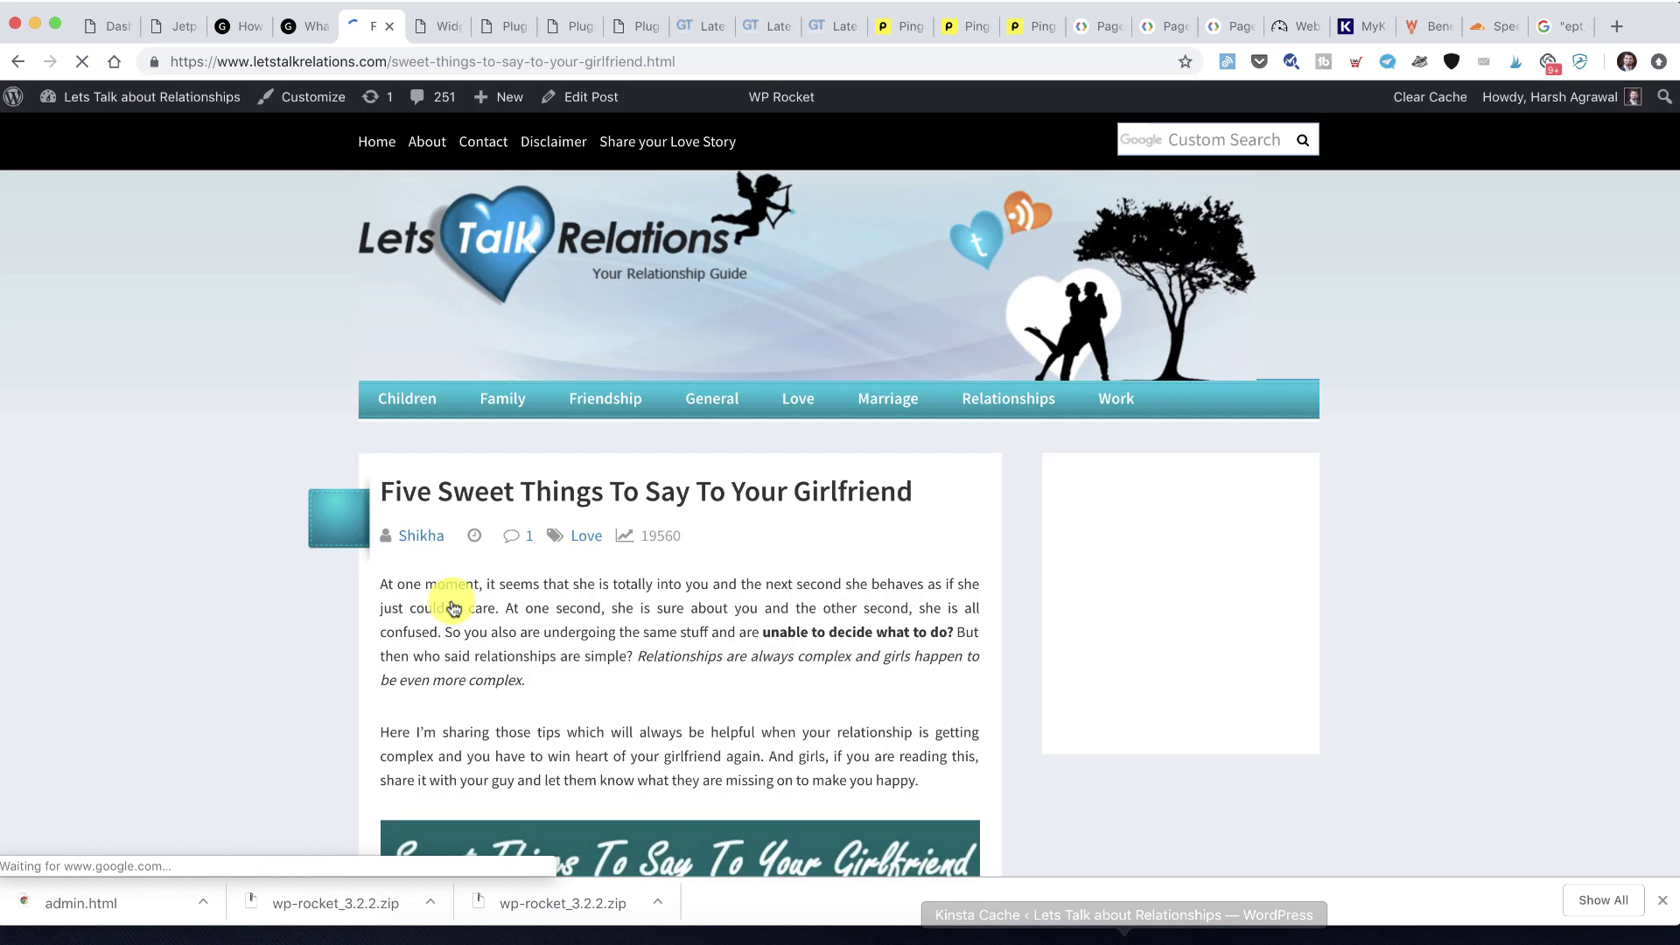
scroll(452, 608, down, 20)
scroll(453, 608, up, 9)
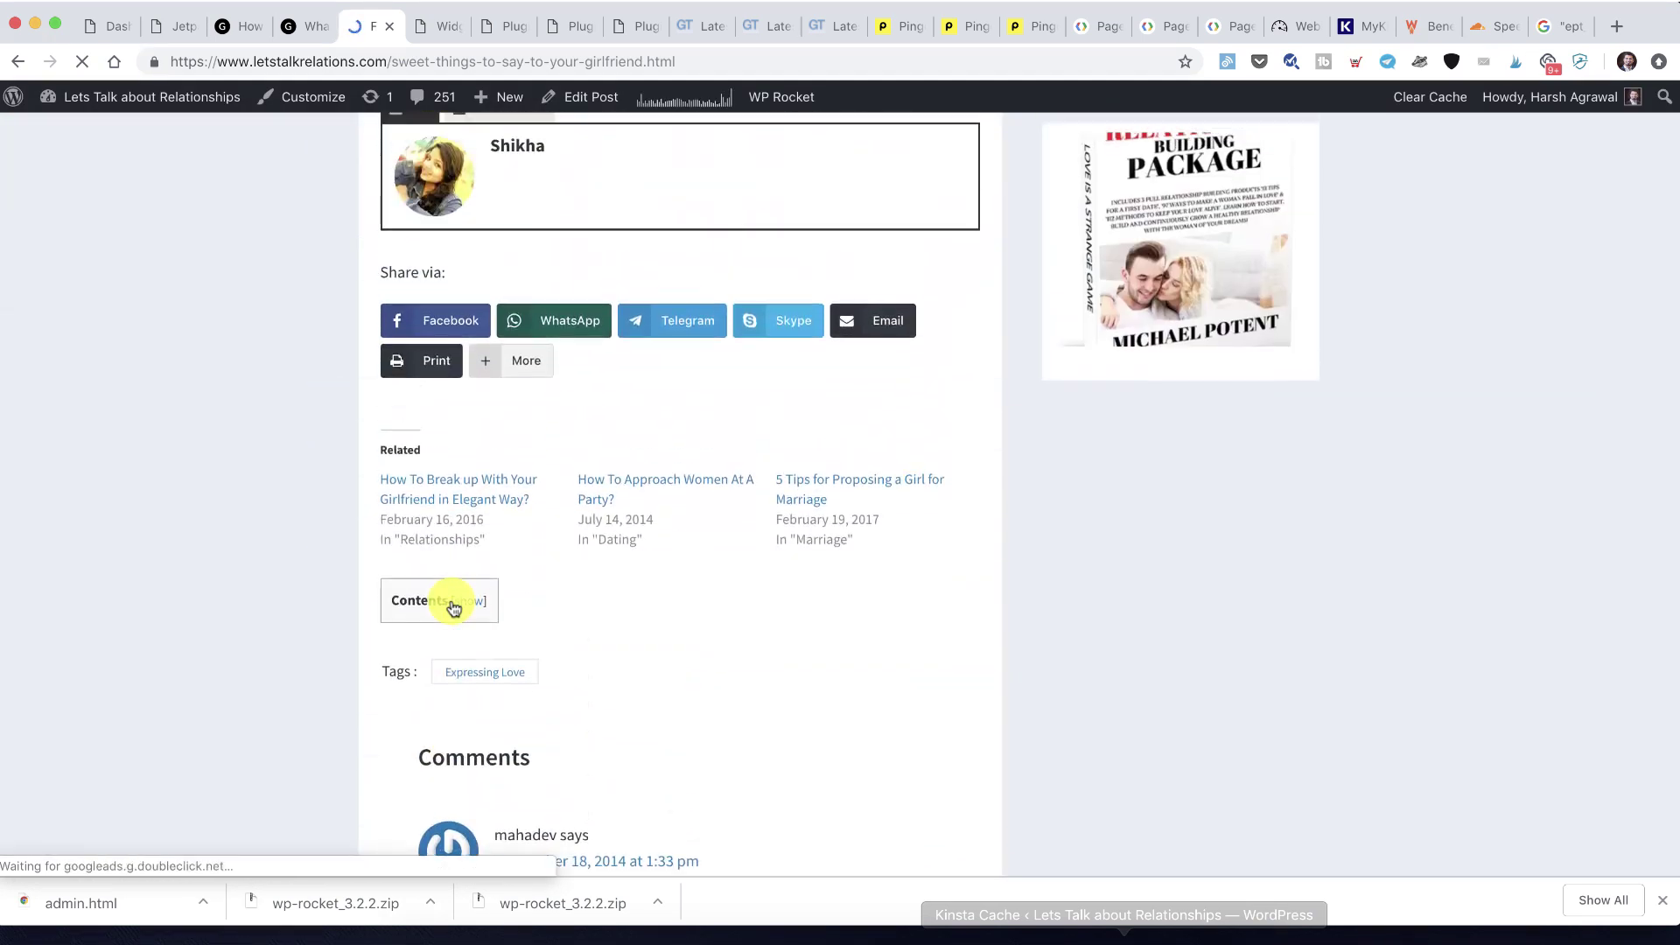
click(646, 567)
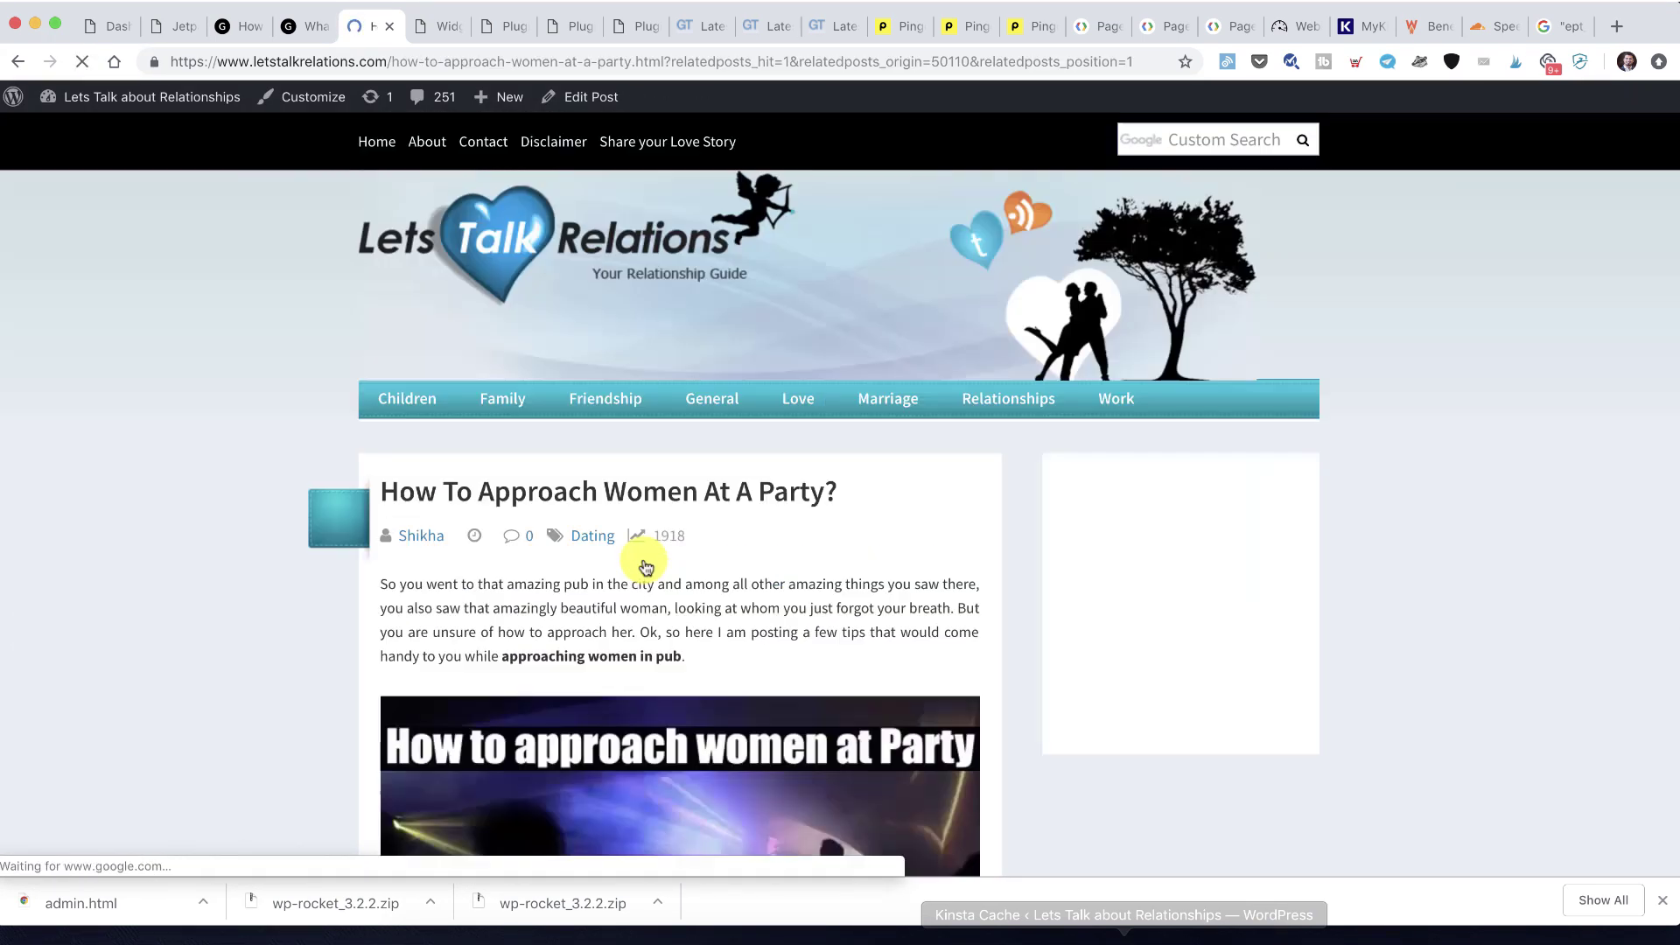
scroll(646, 567, down, 20)
scroll(646, 567, up, 10)
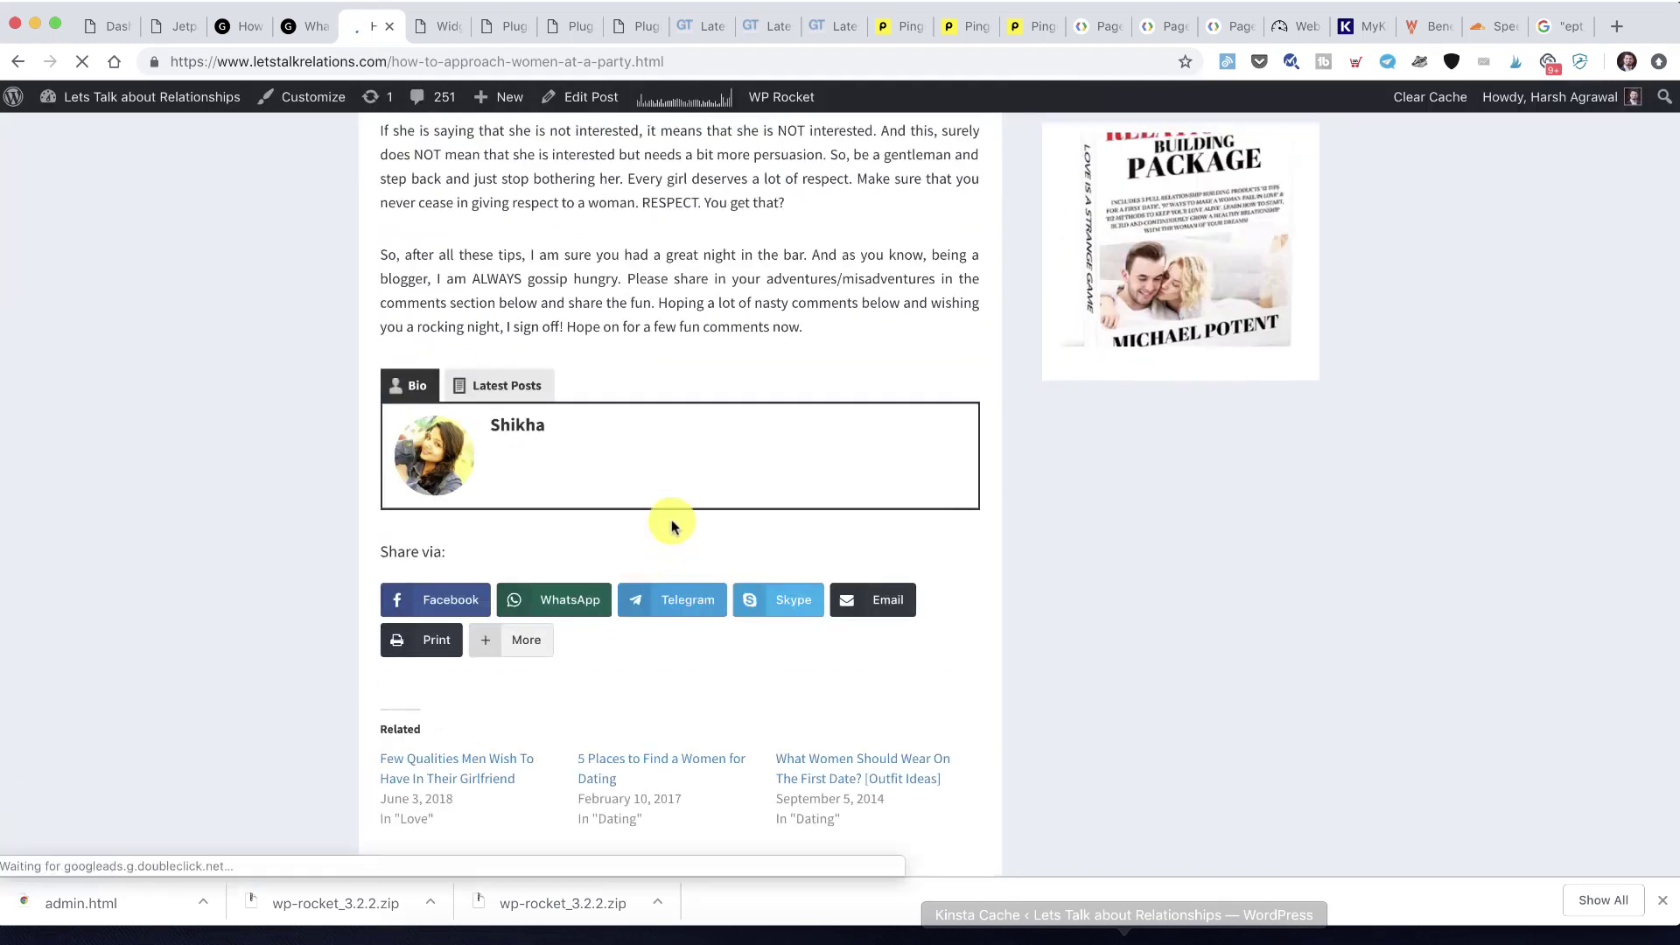
Follow the related posts to What Women Should Wear On The First Date? and First Dating Tips for Guys, scanning each page
click(799, 764)
scroll(506, 360, down, 20)
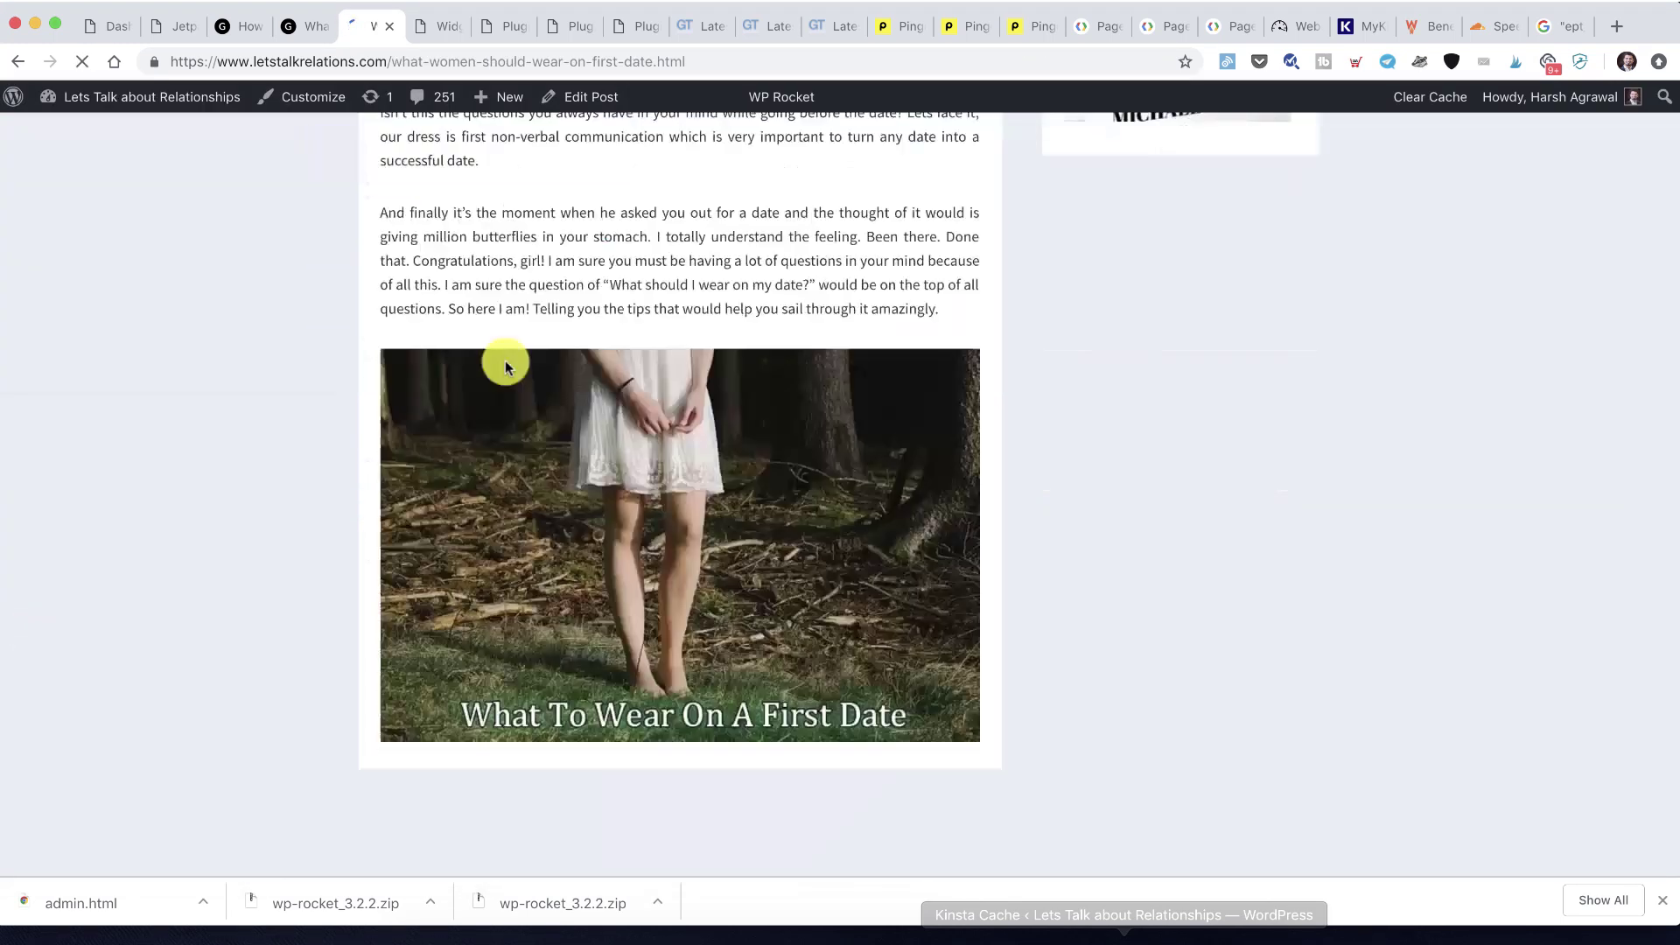
scroll(506, 361, down, 15)
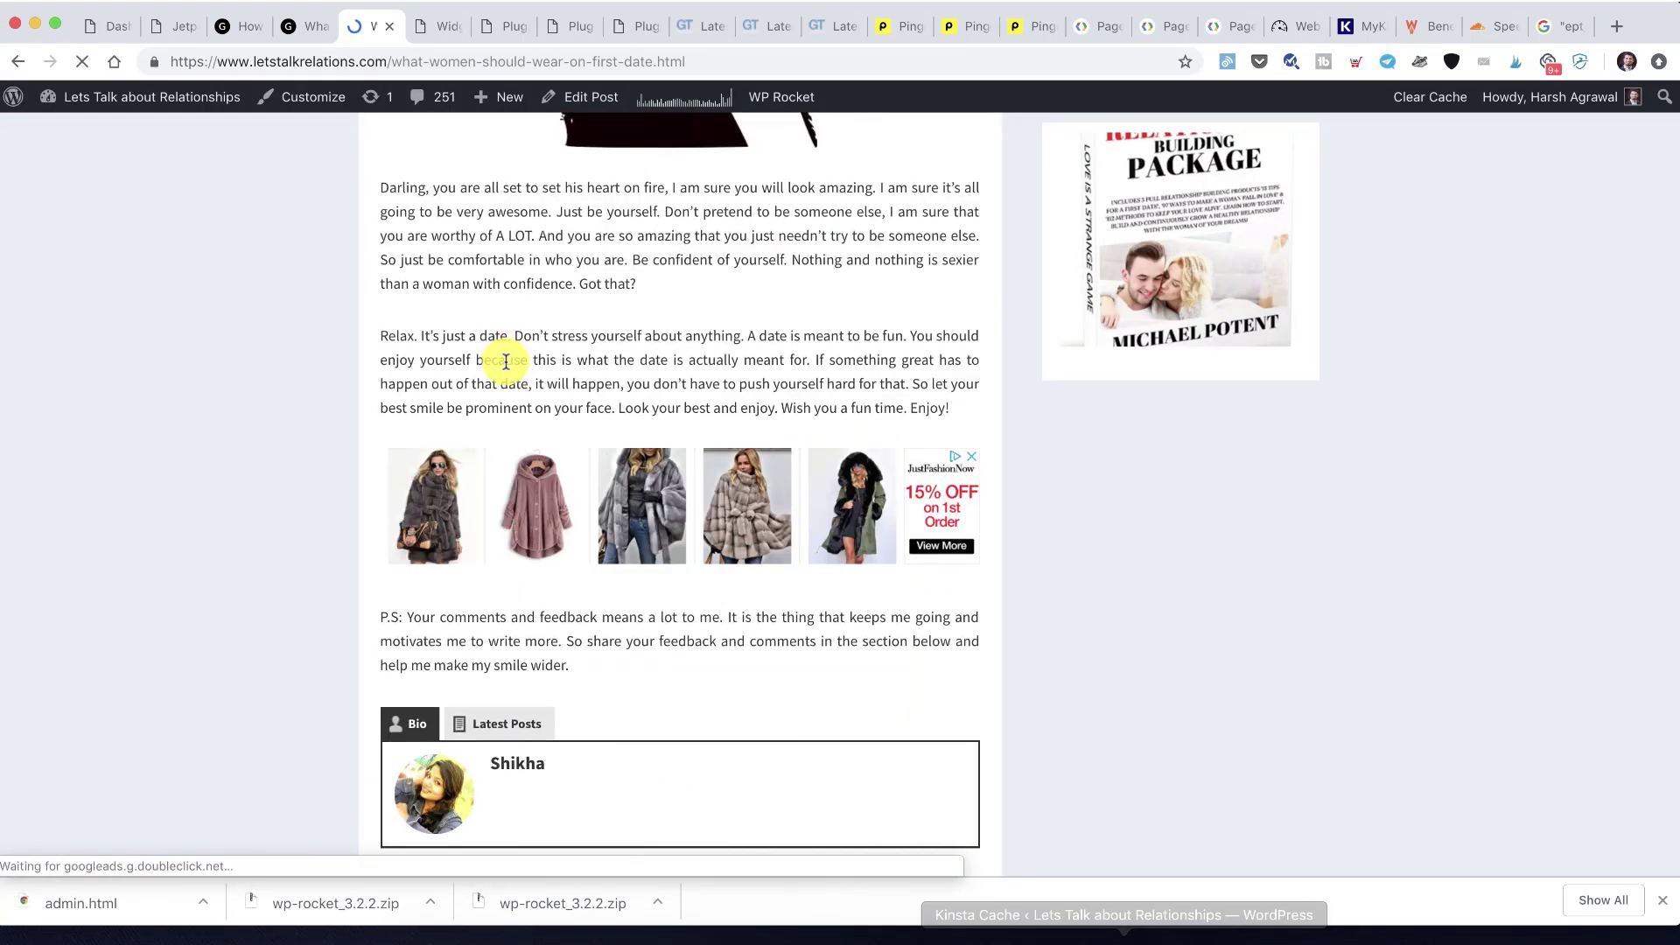
click(486, 694)
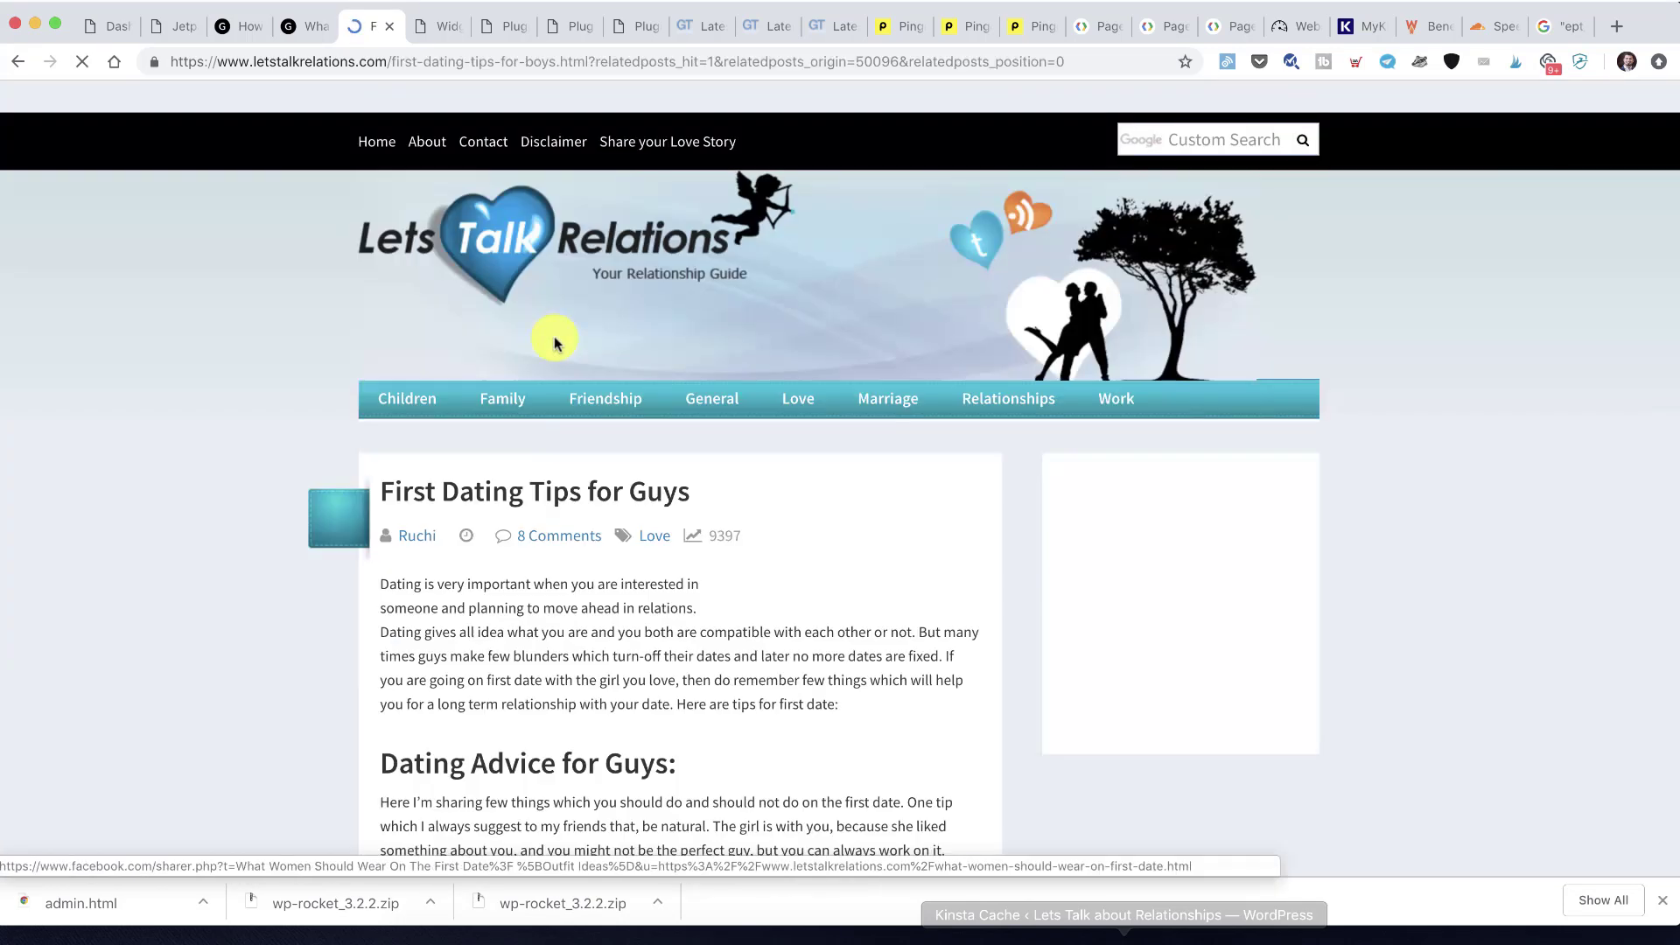
scroll(555, 339, down, 20)
scroll(555, 341, up, 20)
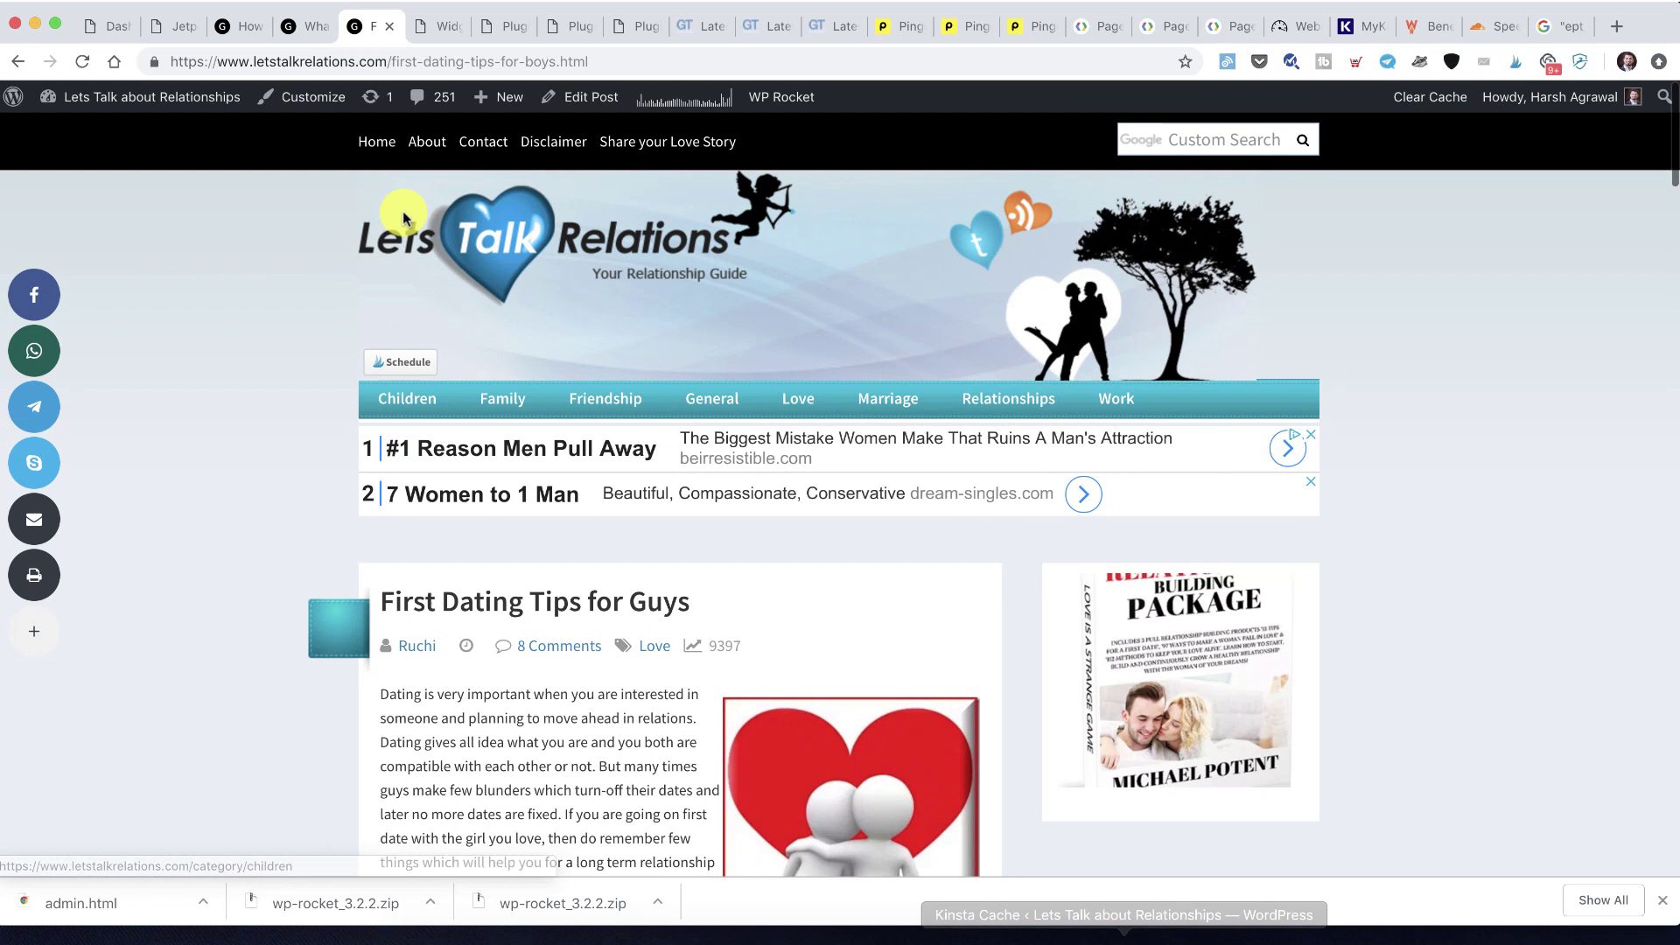
Return to the site's home page and switch to its latest GTmetrix performance report
click(376, 143)
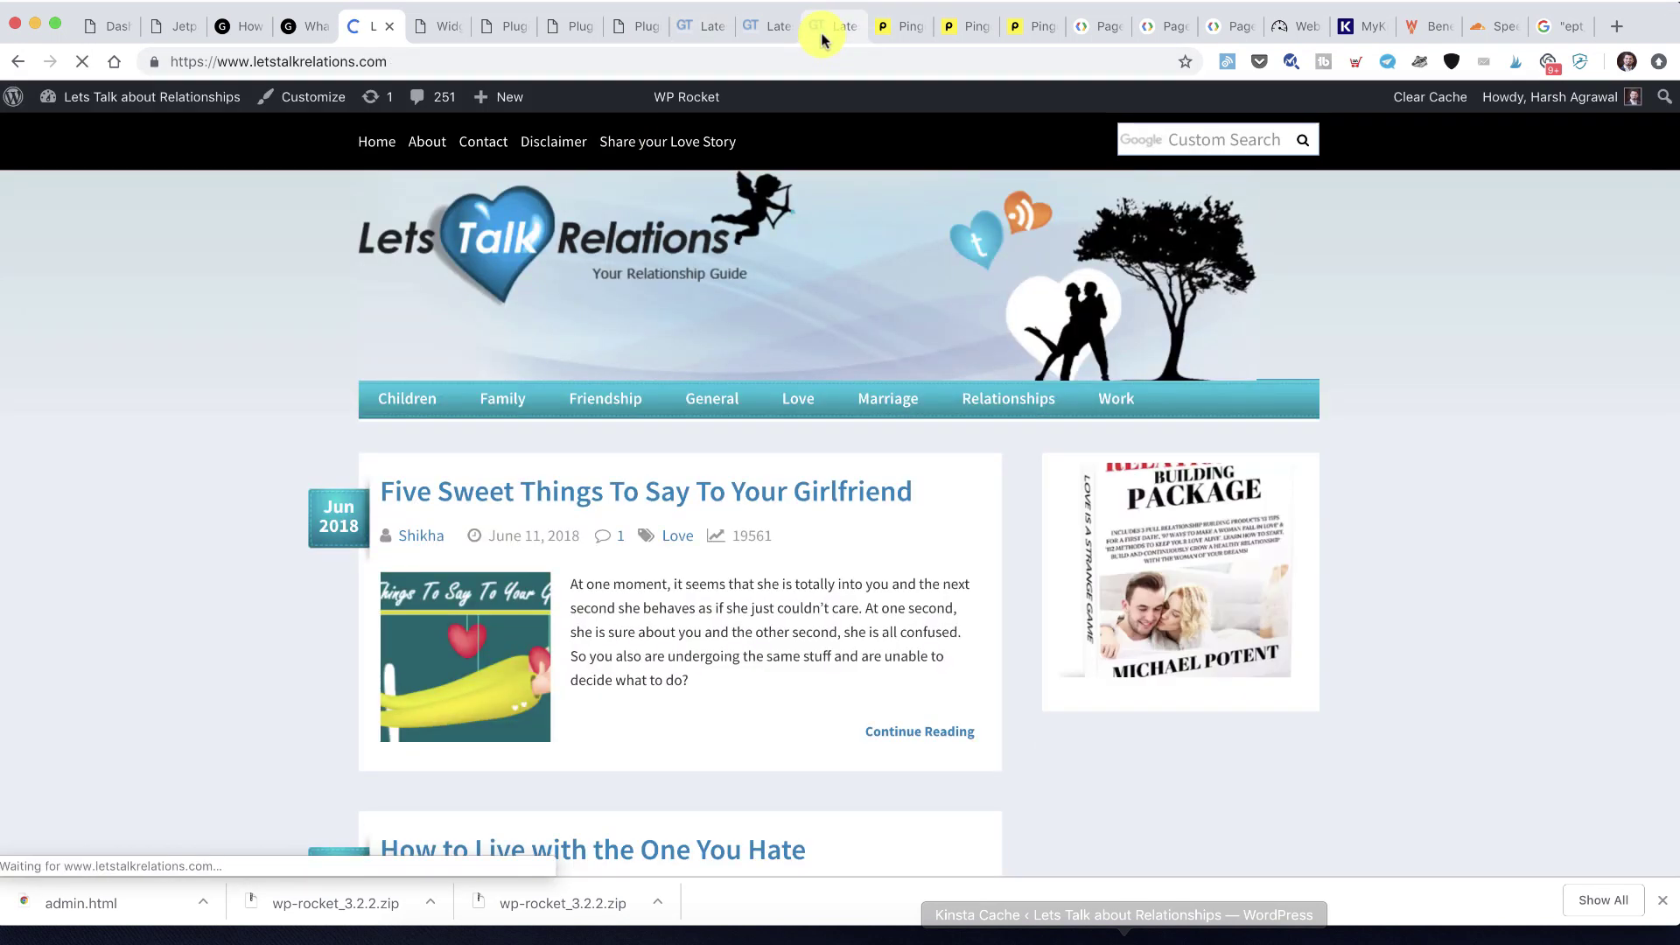
click(822, 40)
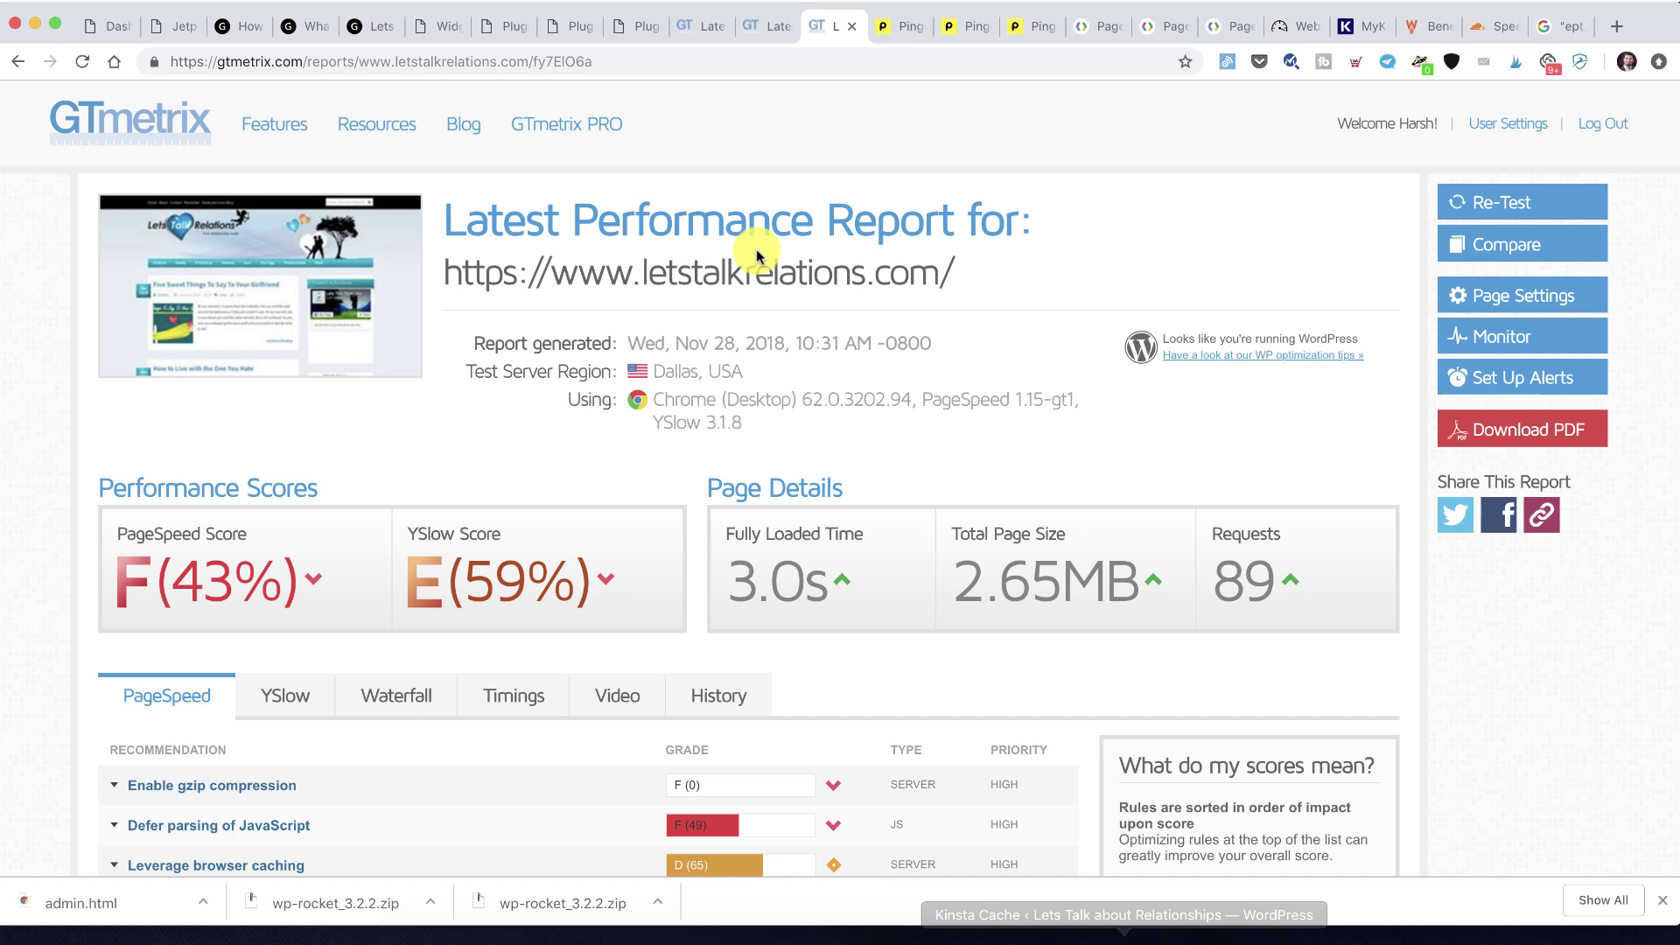
scroll(455, 262, down, 3)
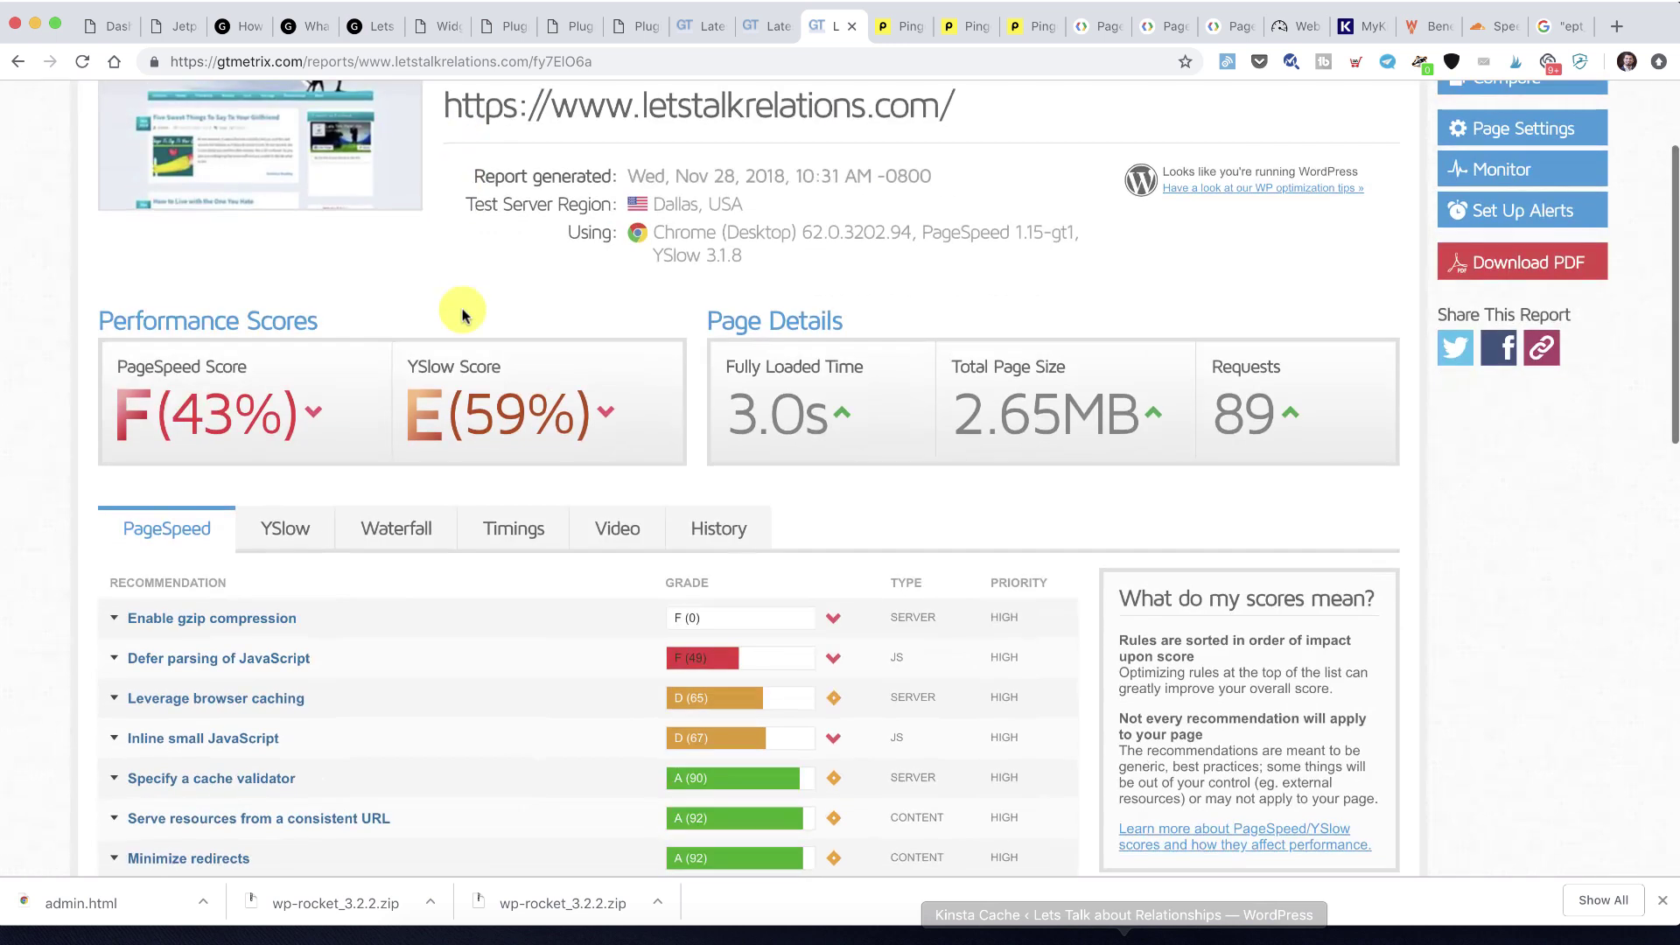
scroll(450, 405, up, 3)
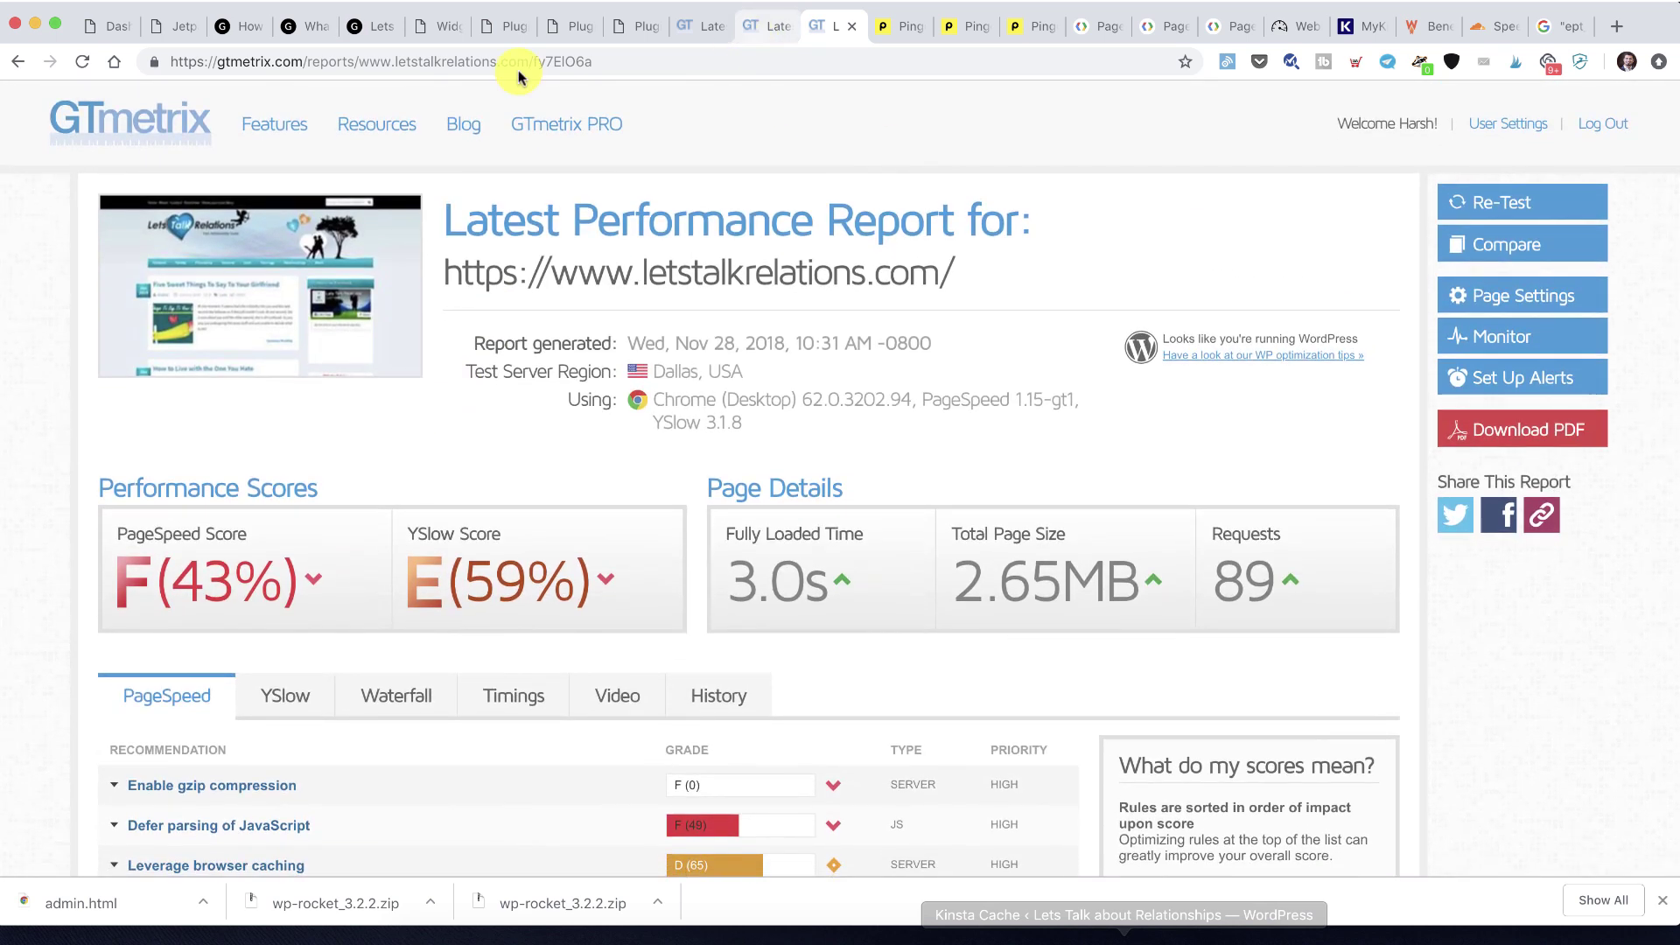
right_click(153, 122)
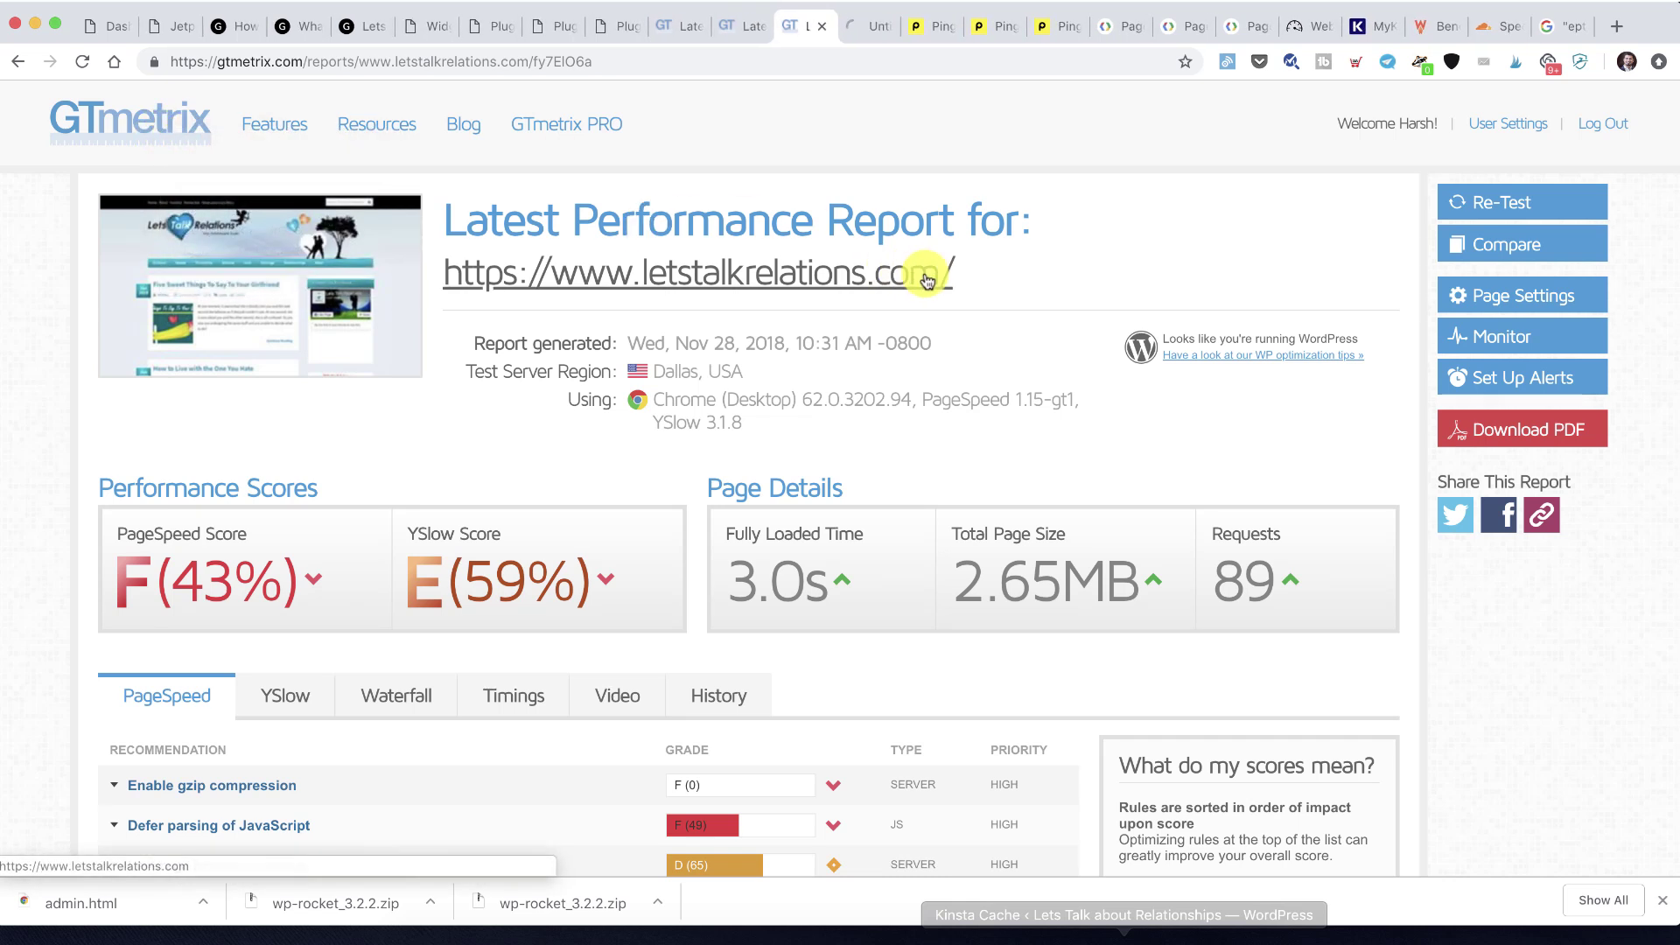
drag(962, 271, 432, 269)
key(super+c)
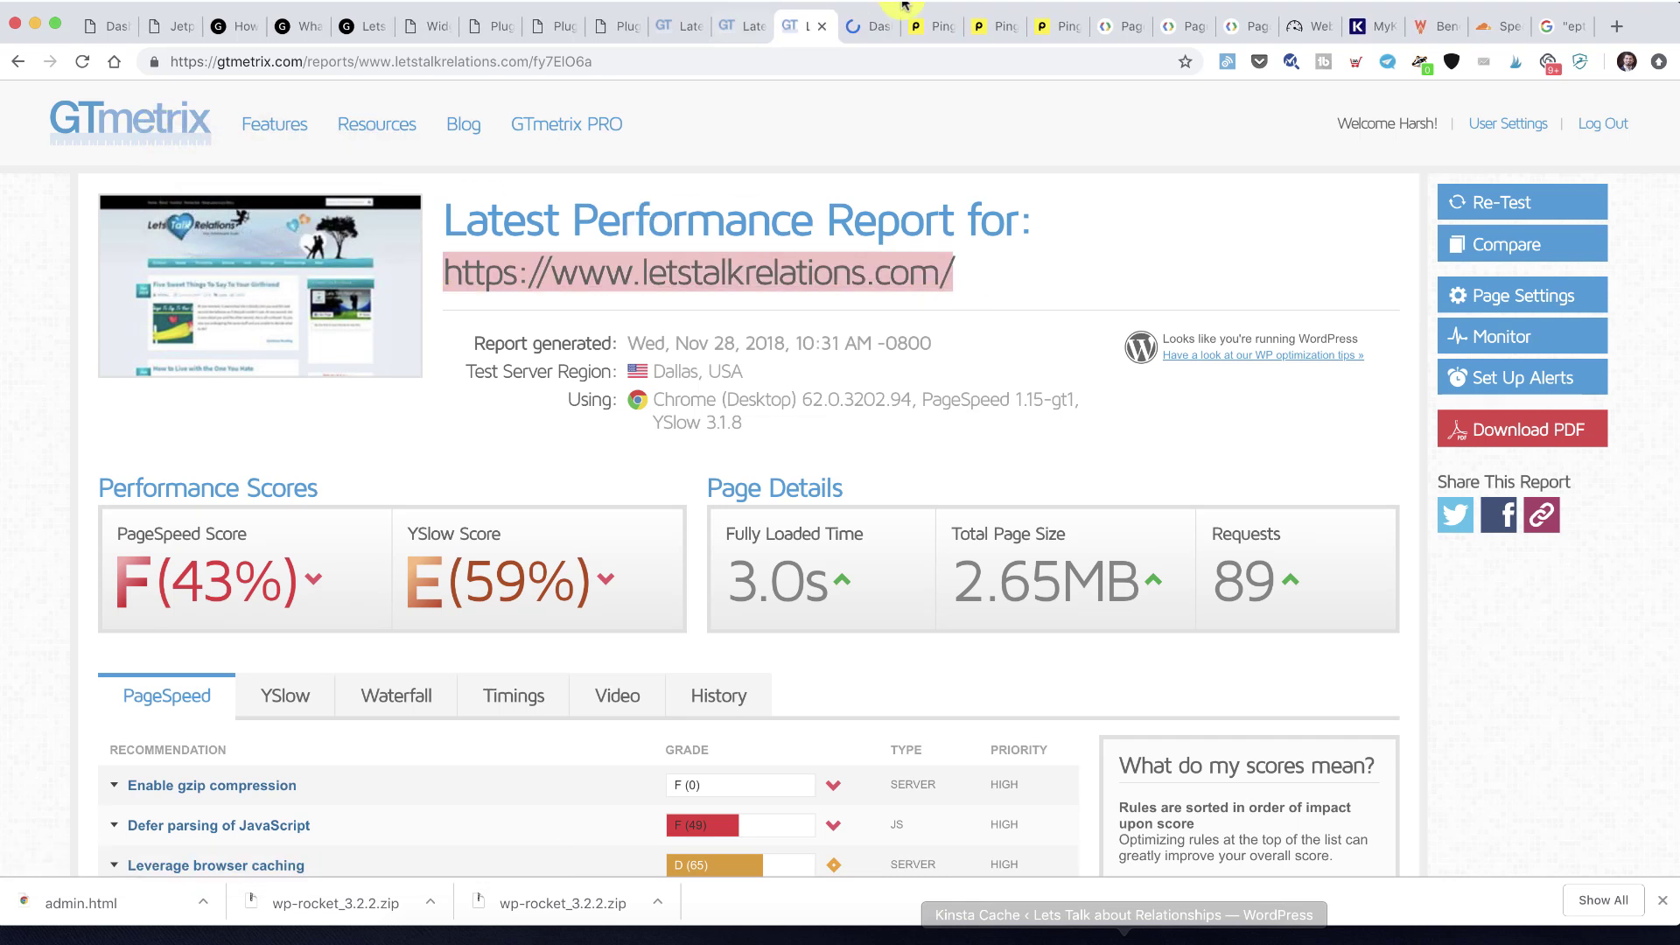
click(869, 27)
key(super+v)
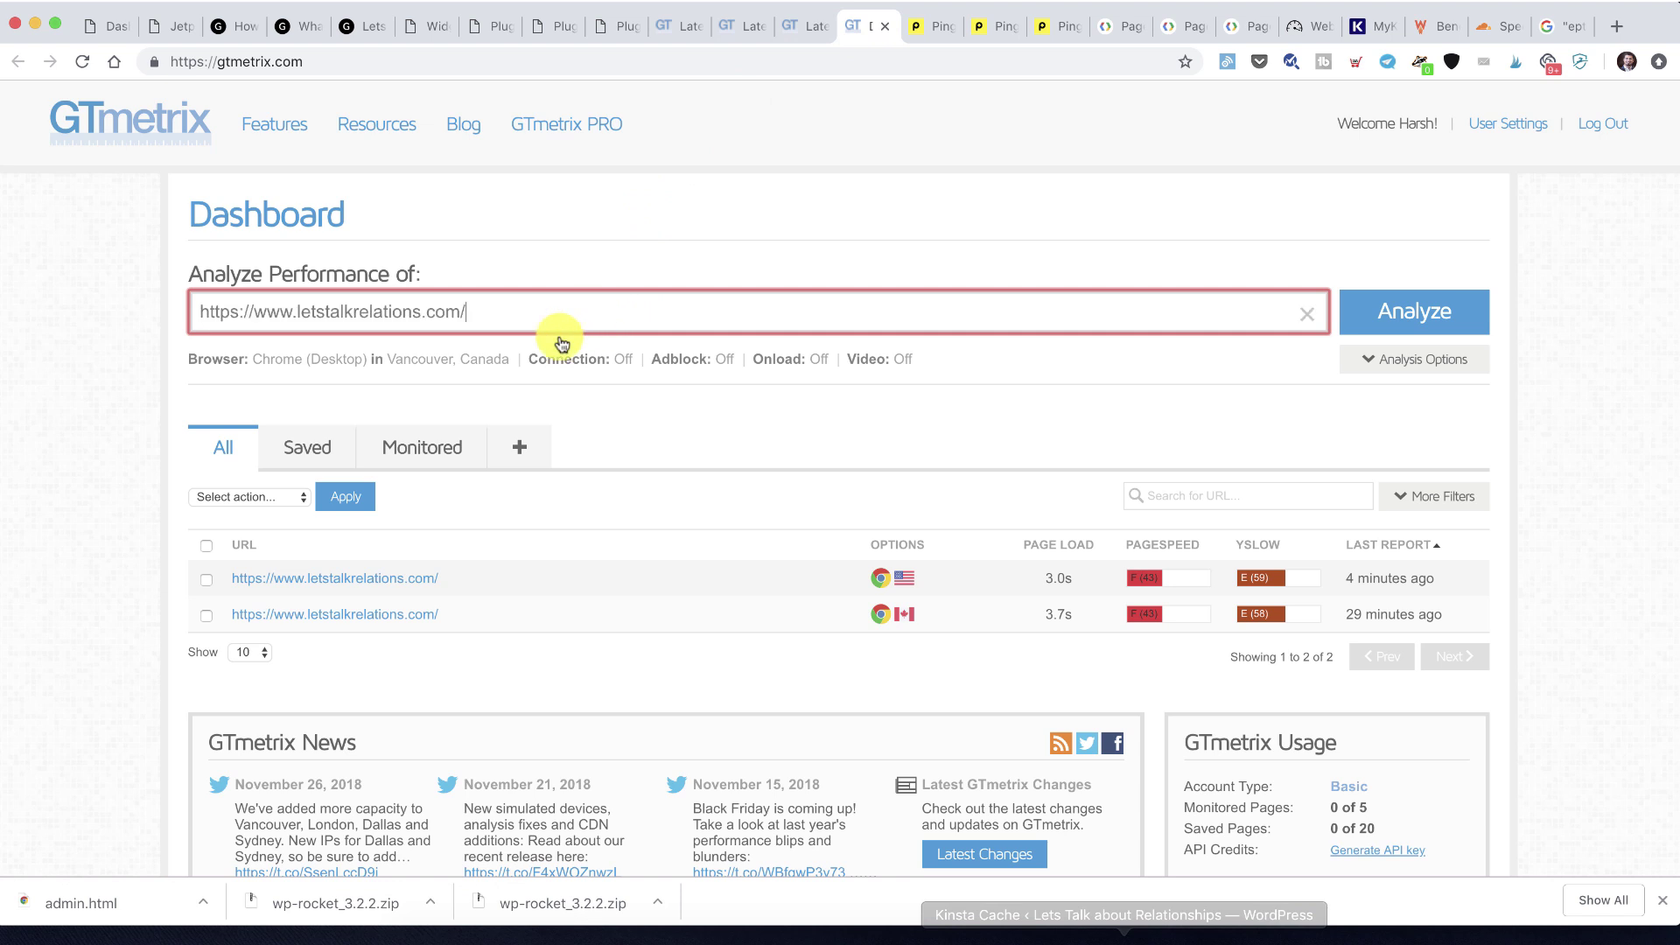
click(473, 366)
click(1436, 311)
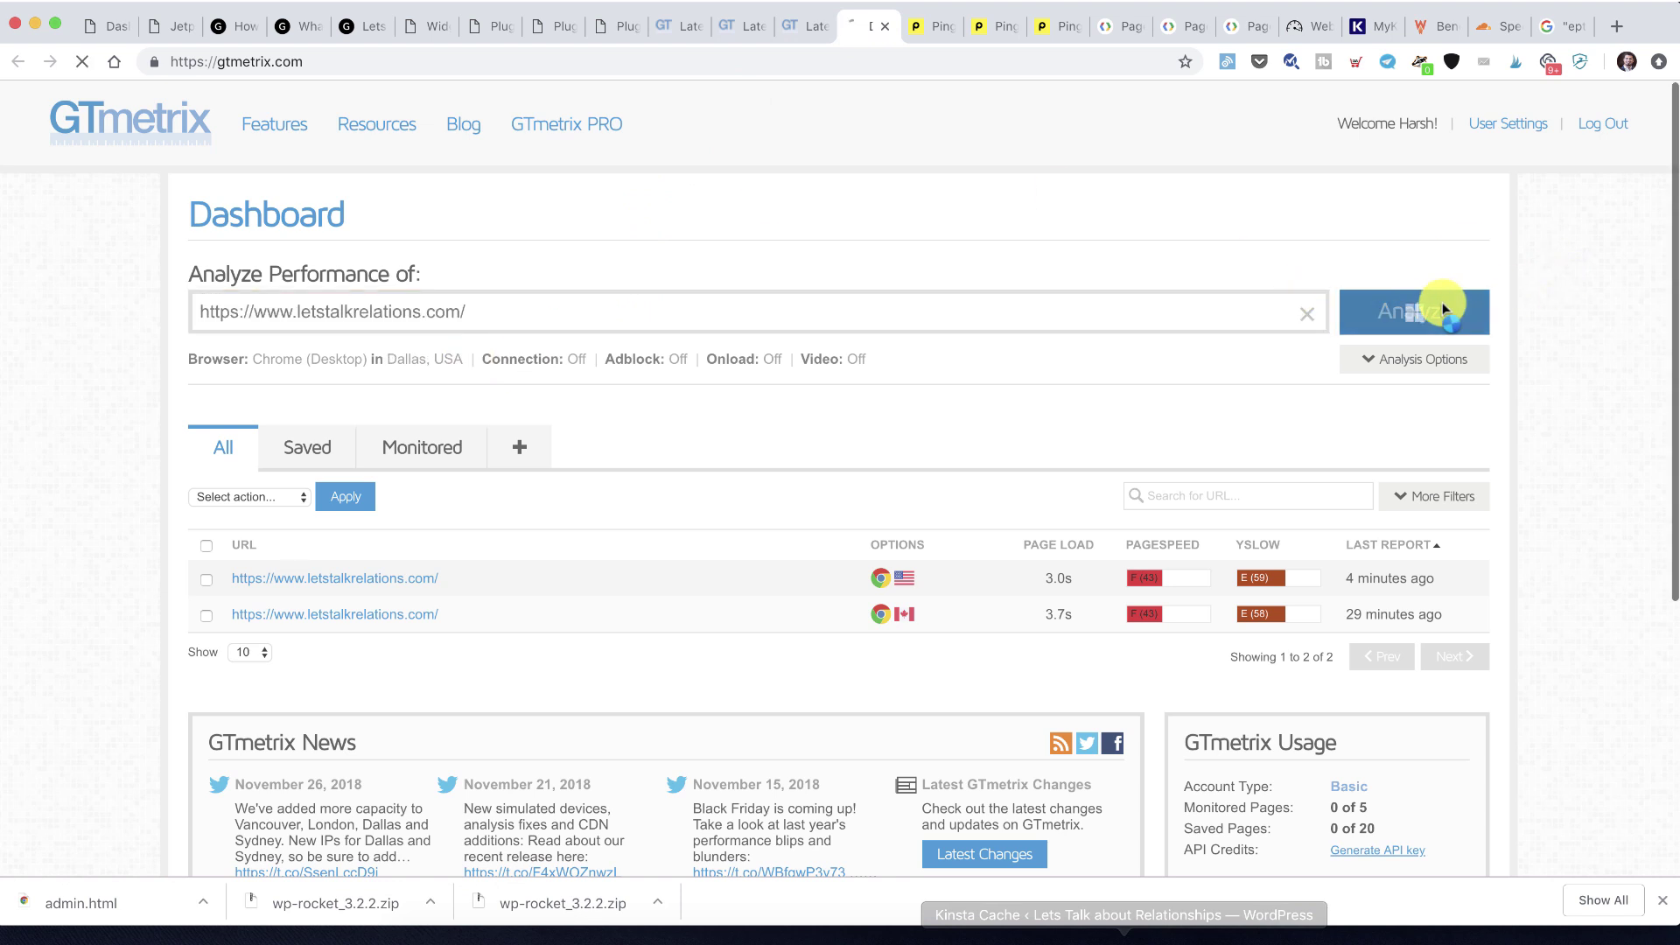
click(1240, 26)
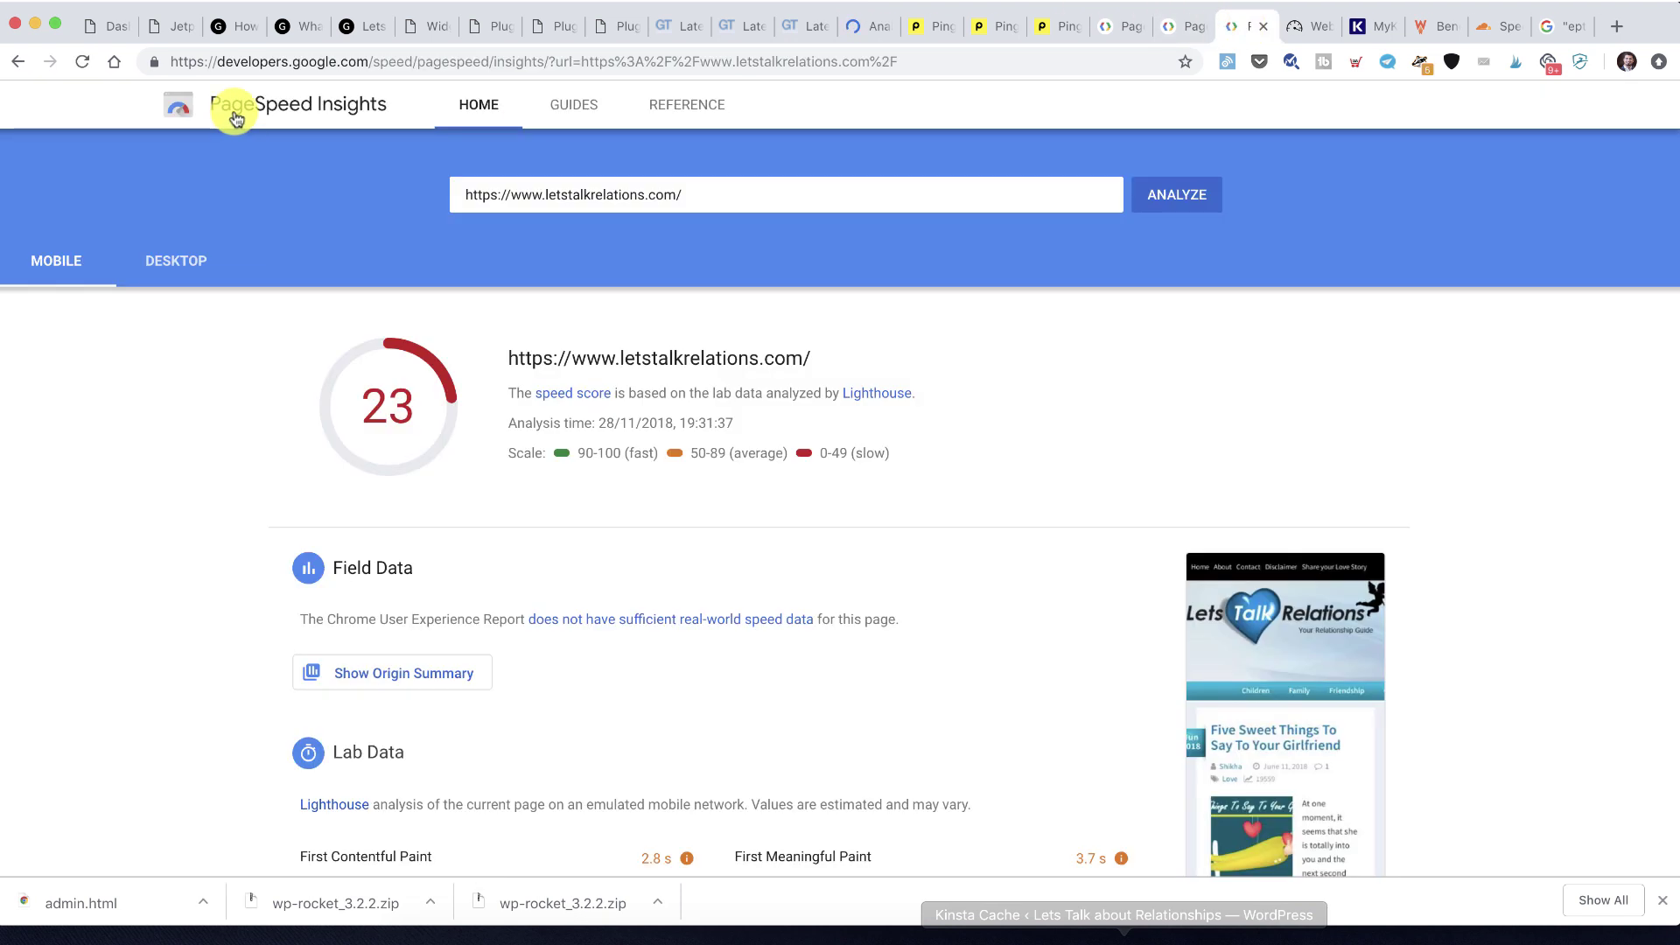
click(235, 119)
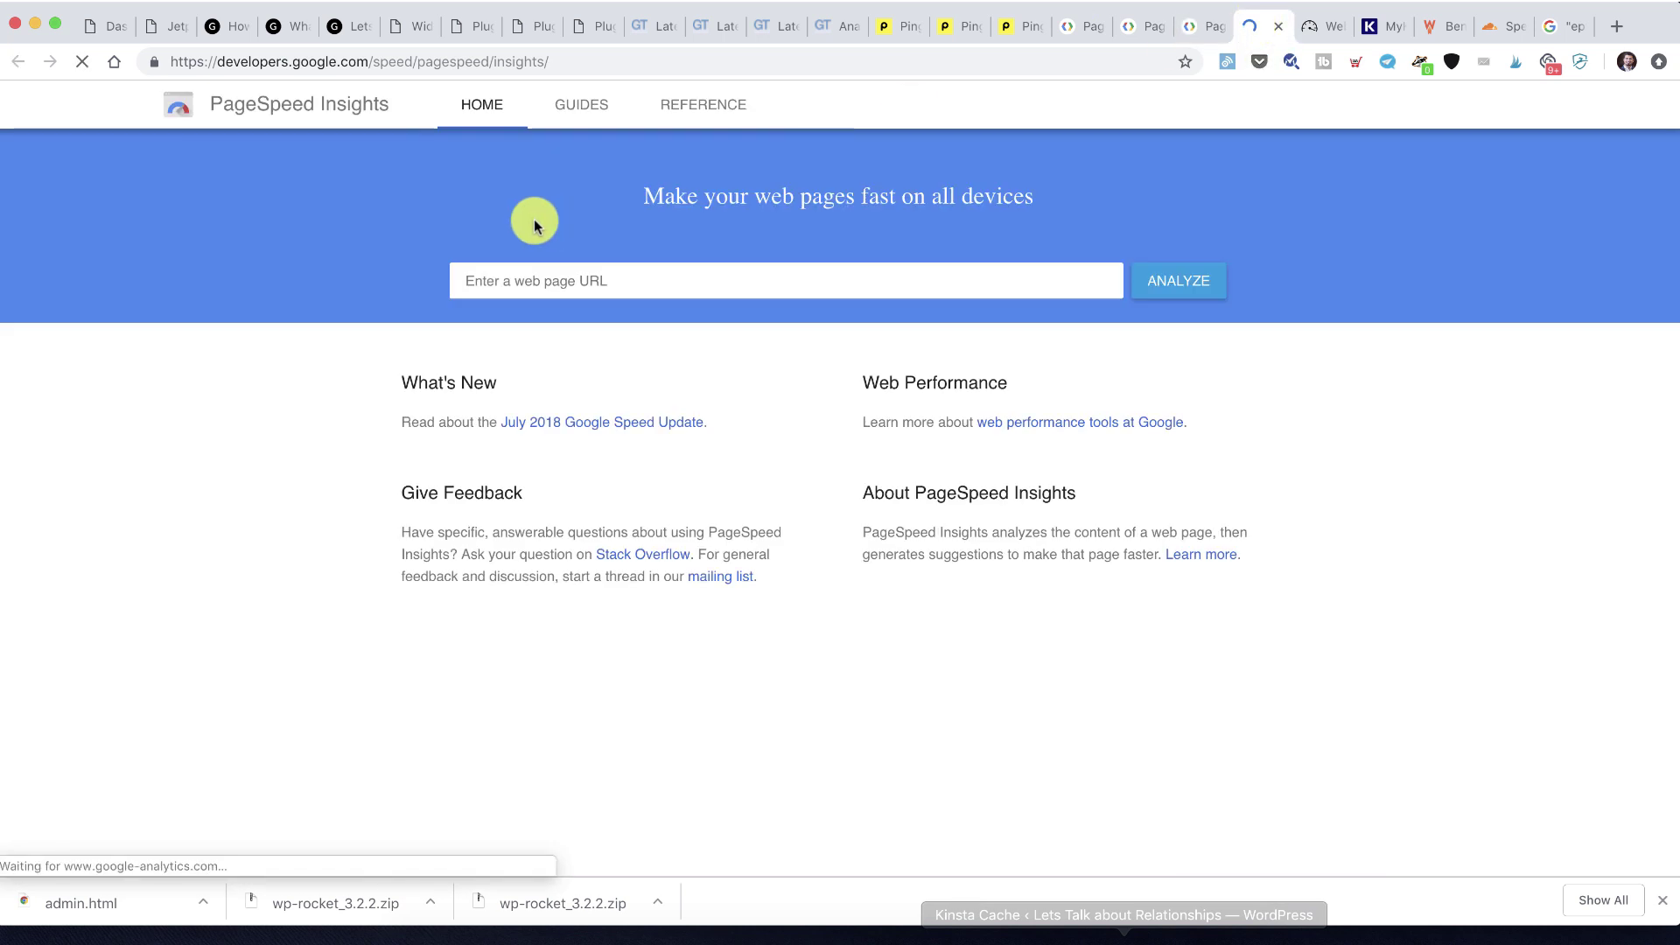
key(super+v)
key(Return)
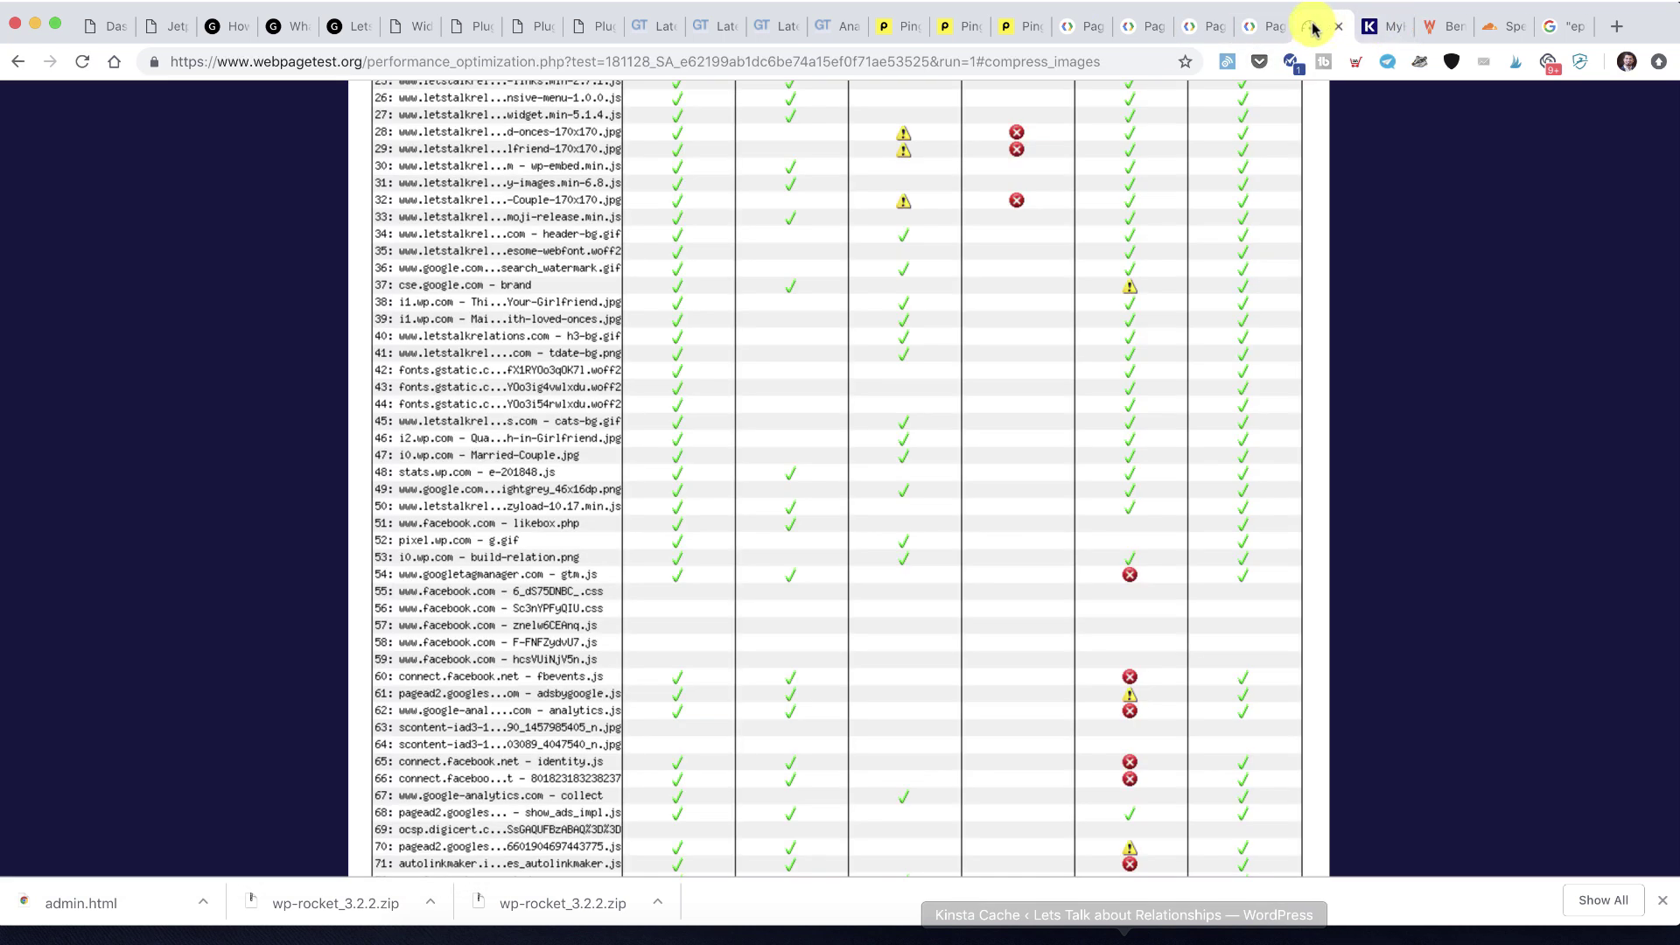
click(1339, 26)
scroll(481, 210, up, 10)
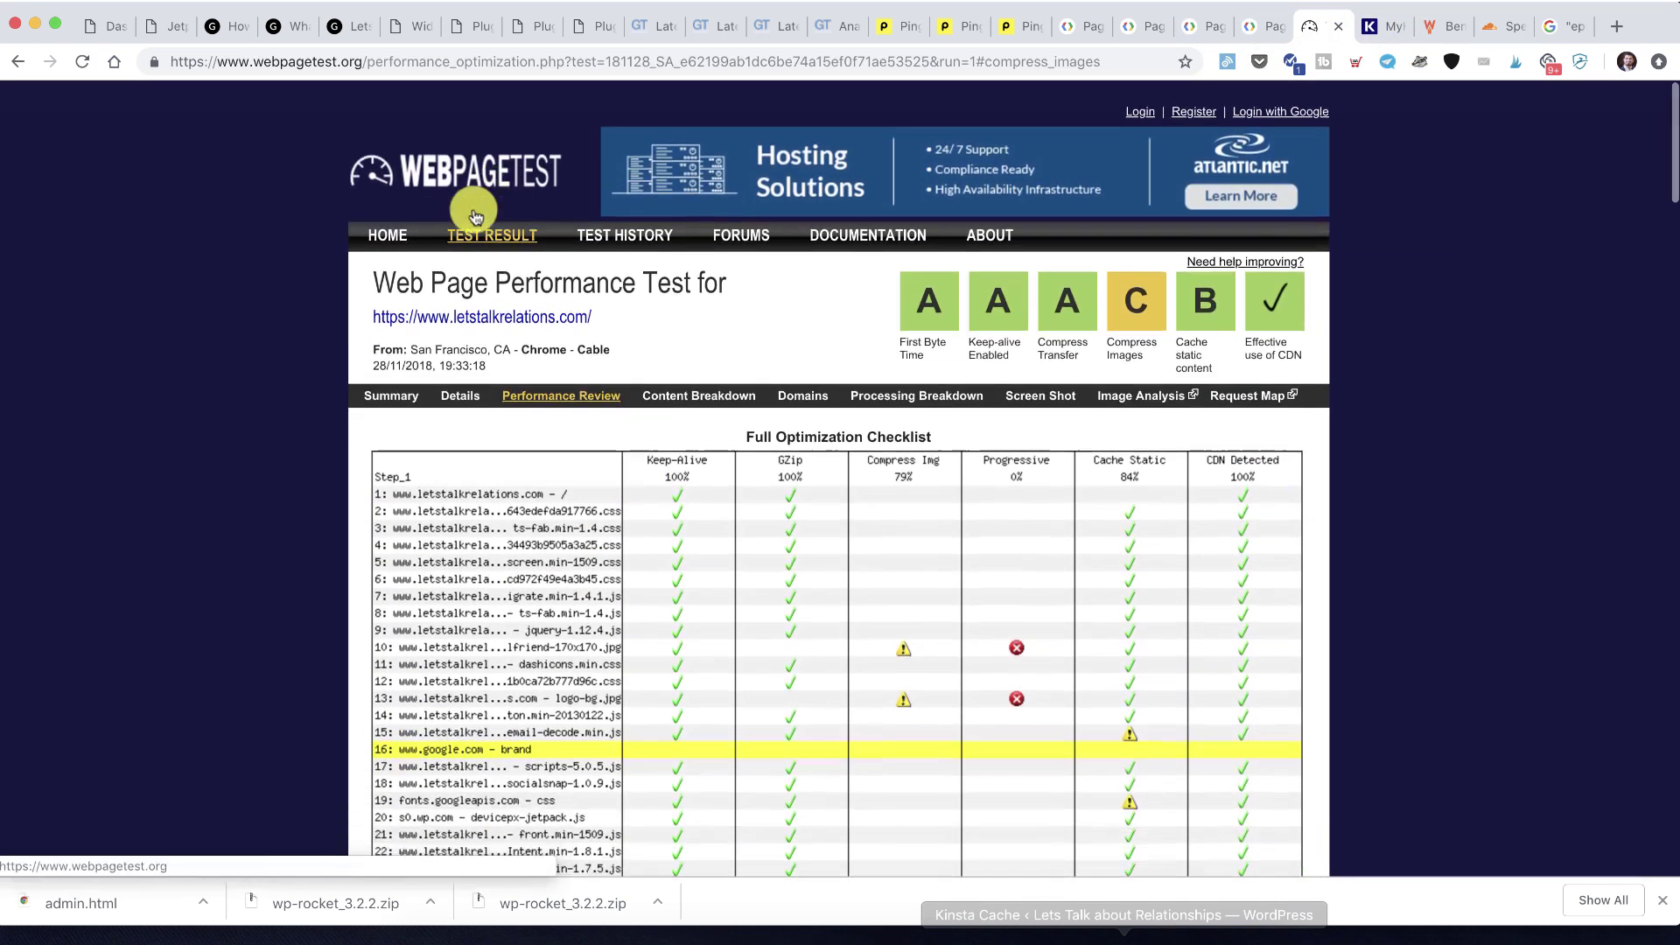
scroll(386, 225, down, 1)
super+click(386, 214)
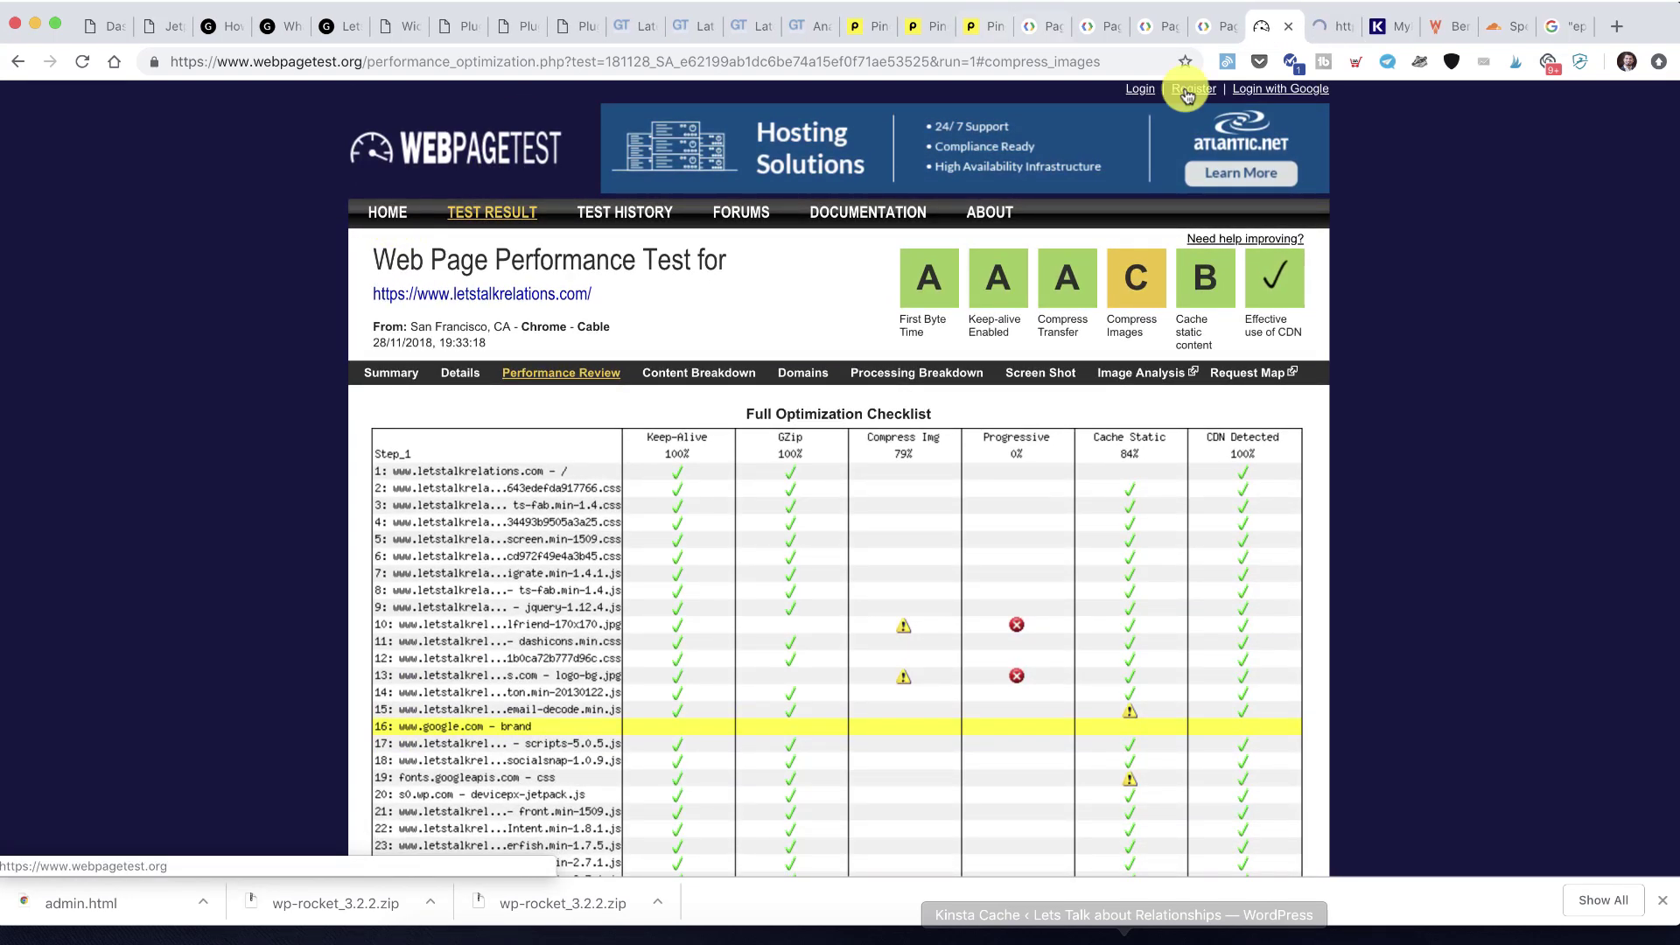
click(1325, 27)
click(637, 355)
key(super+v)
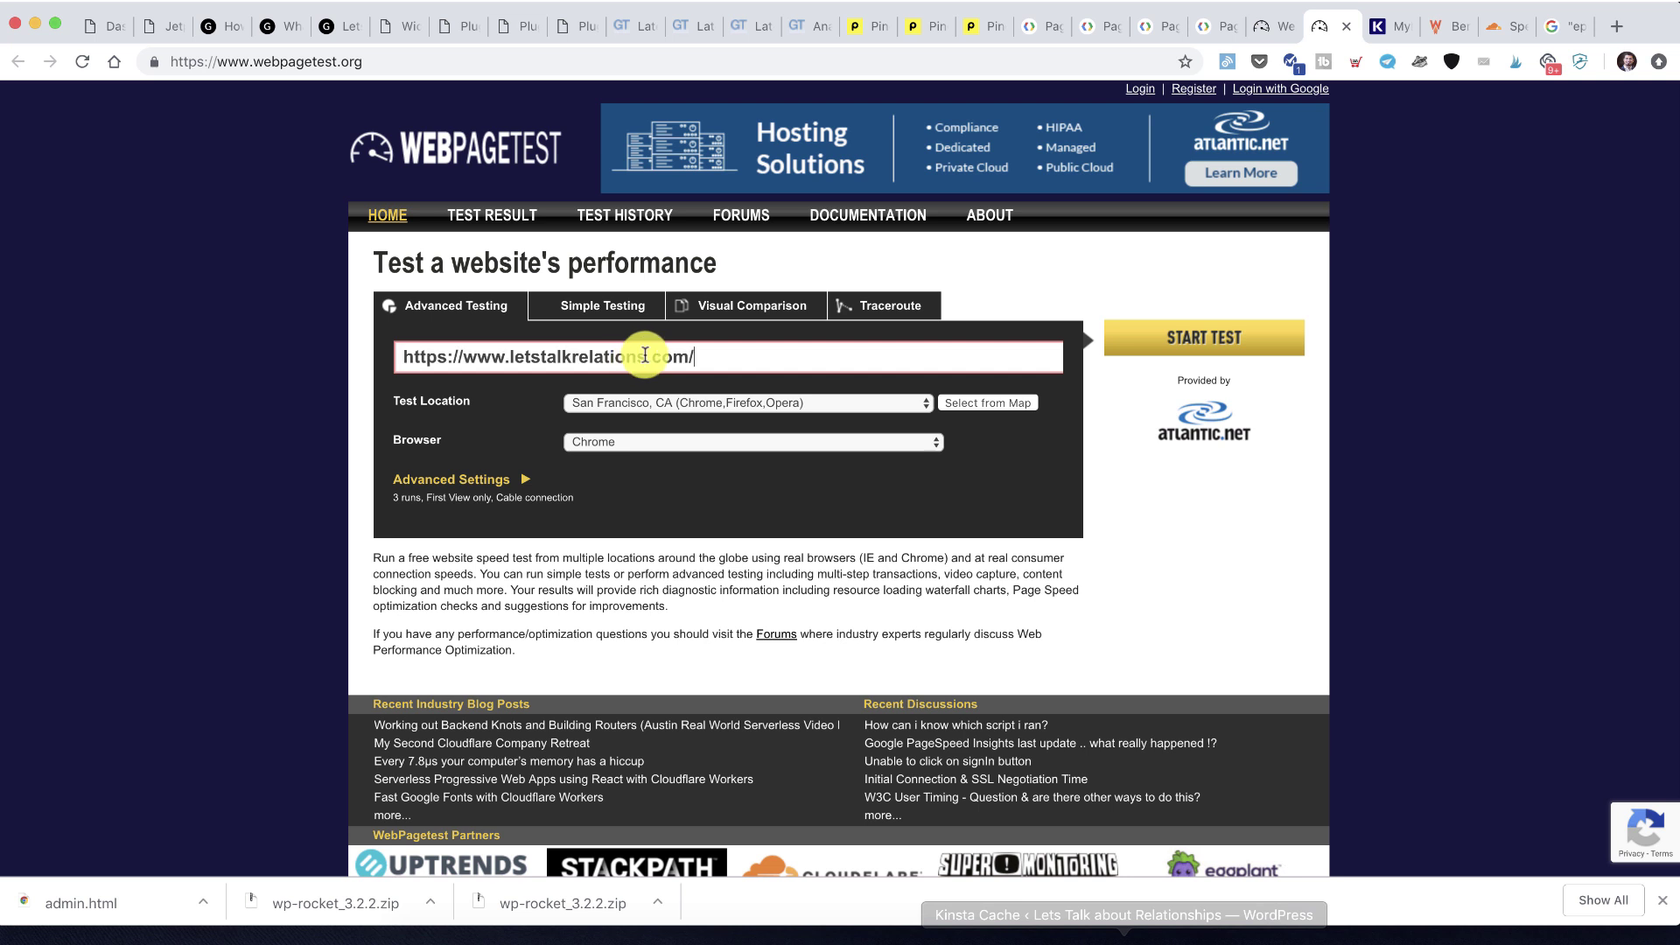
click(1177, 351)
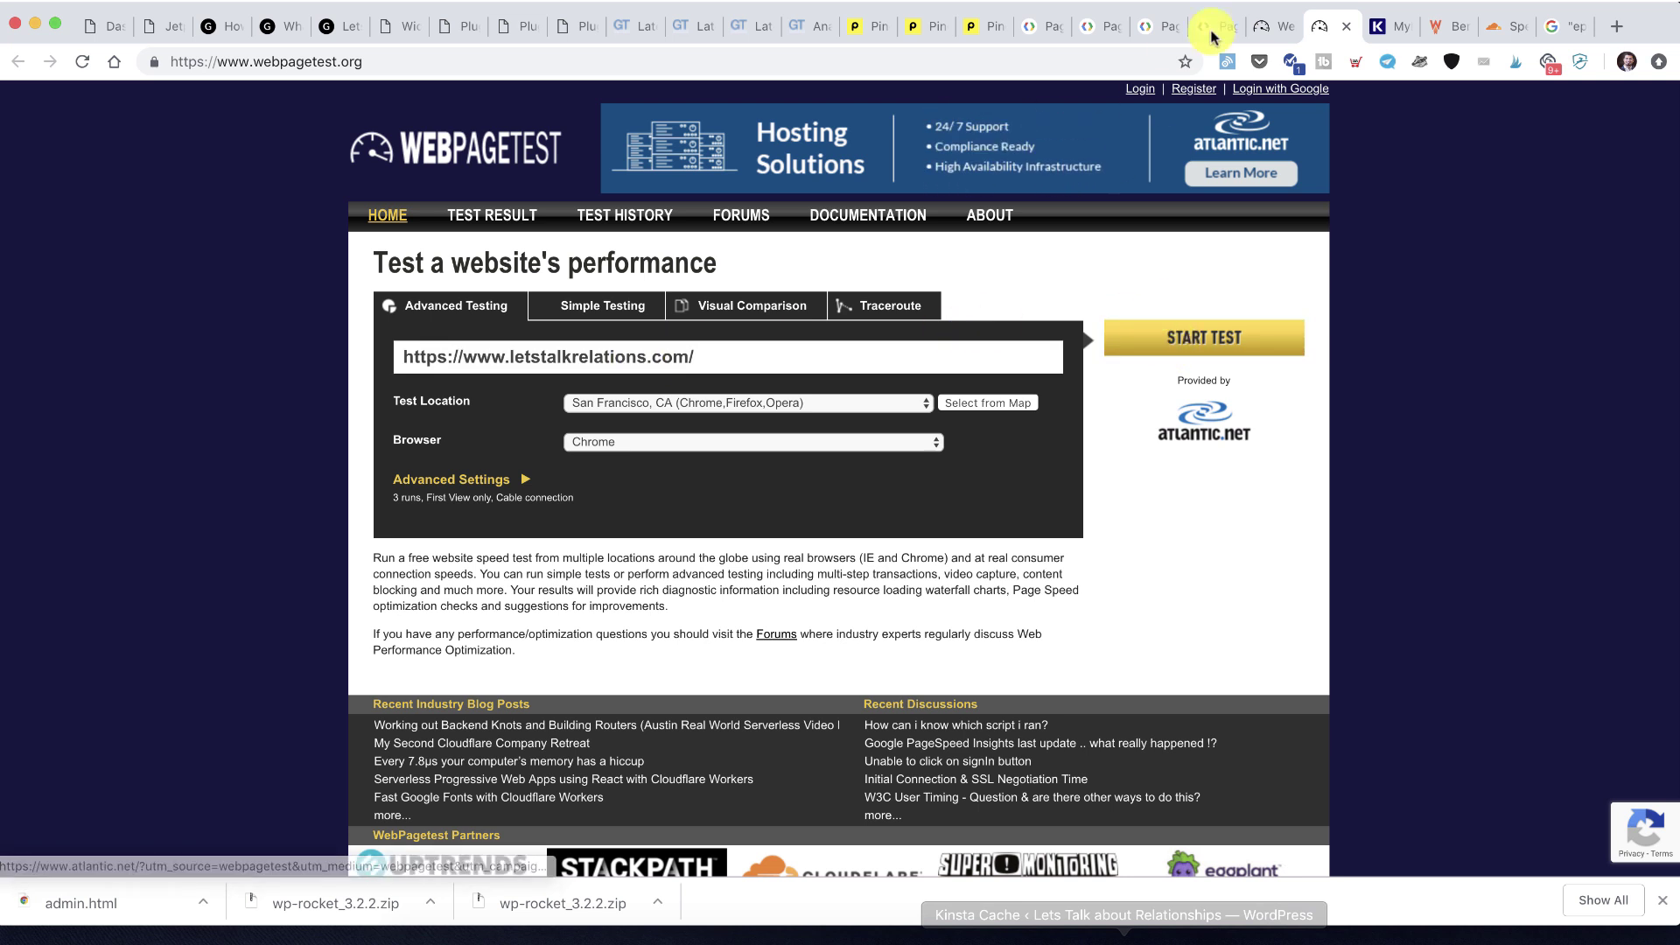
Return to the earlier WebPageTest result and view its summary of median-run performance results
click(1264, 26)
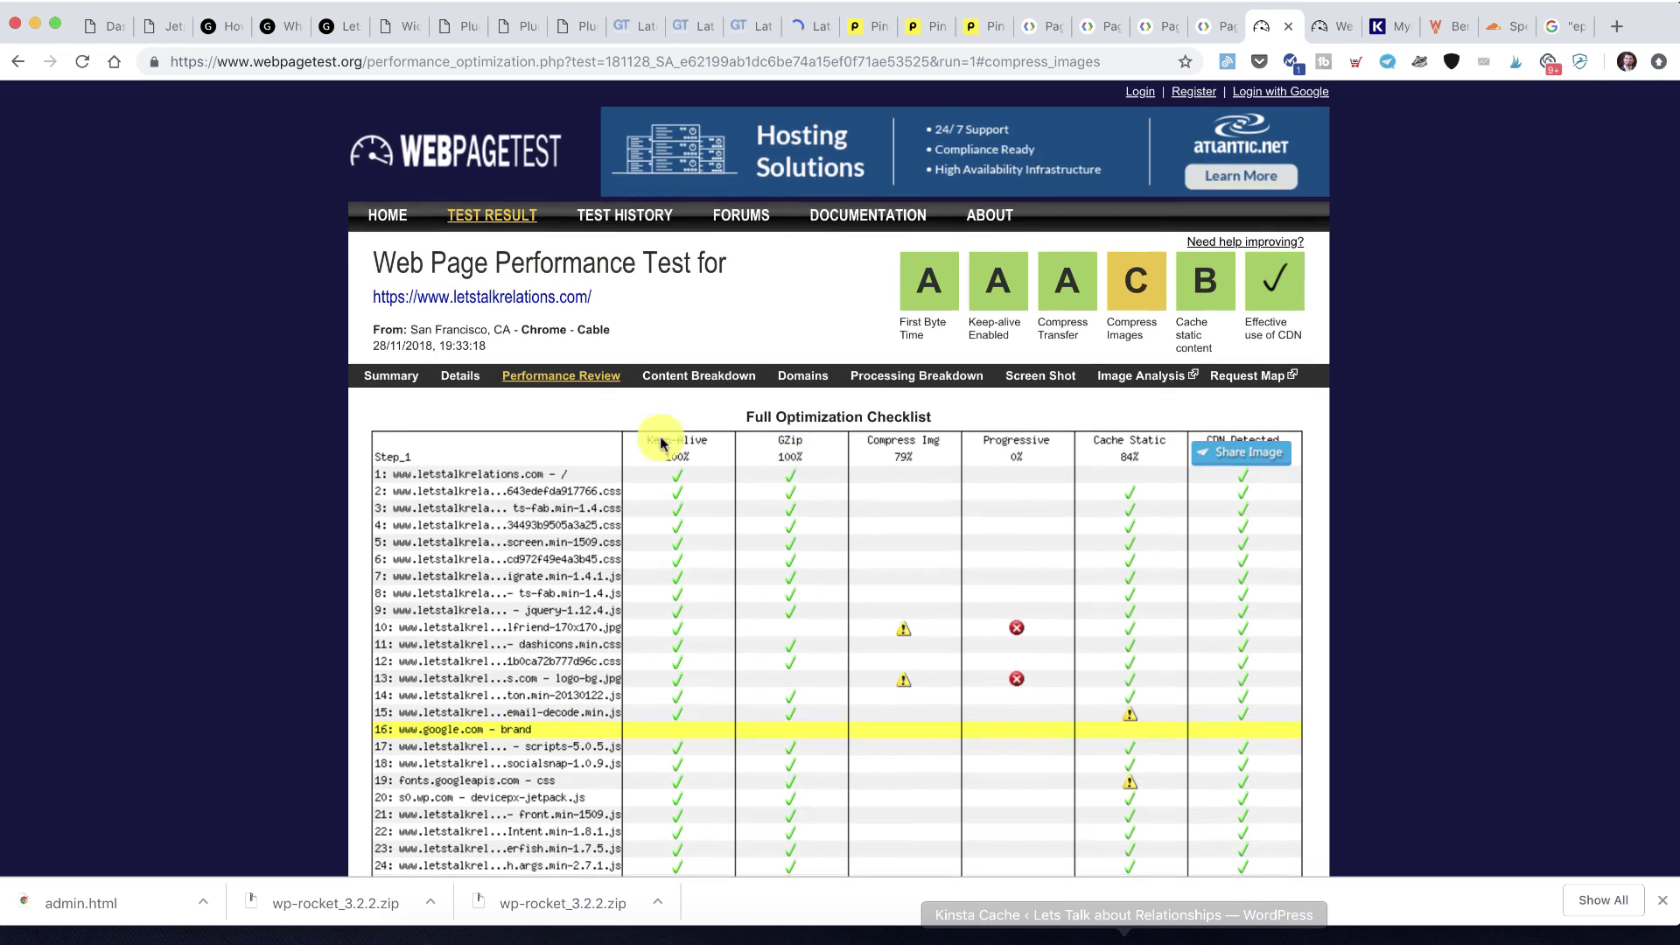
click(405, 375)
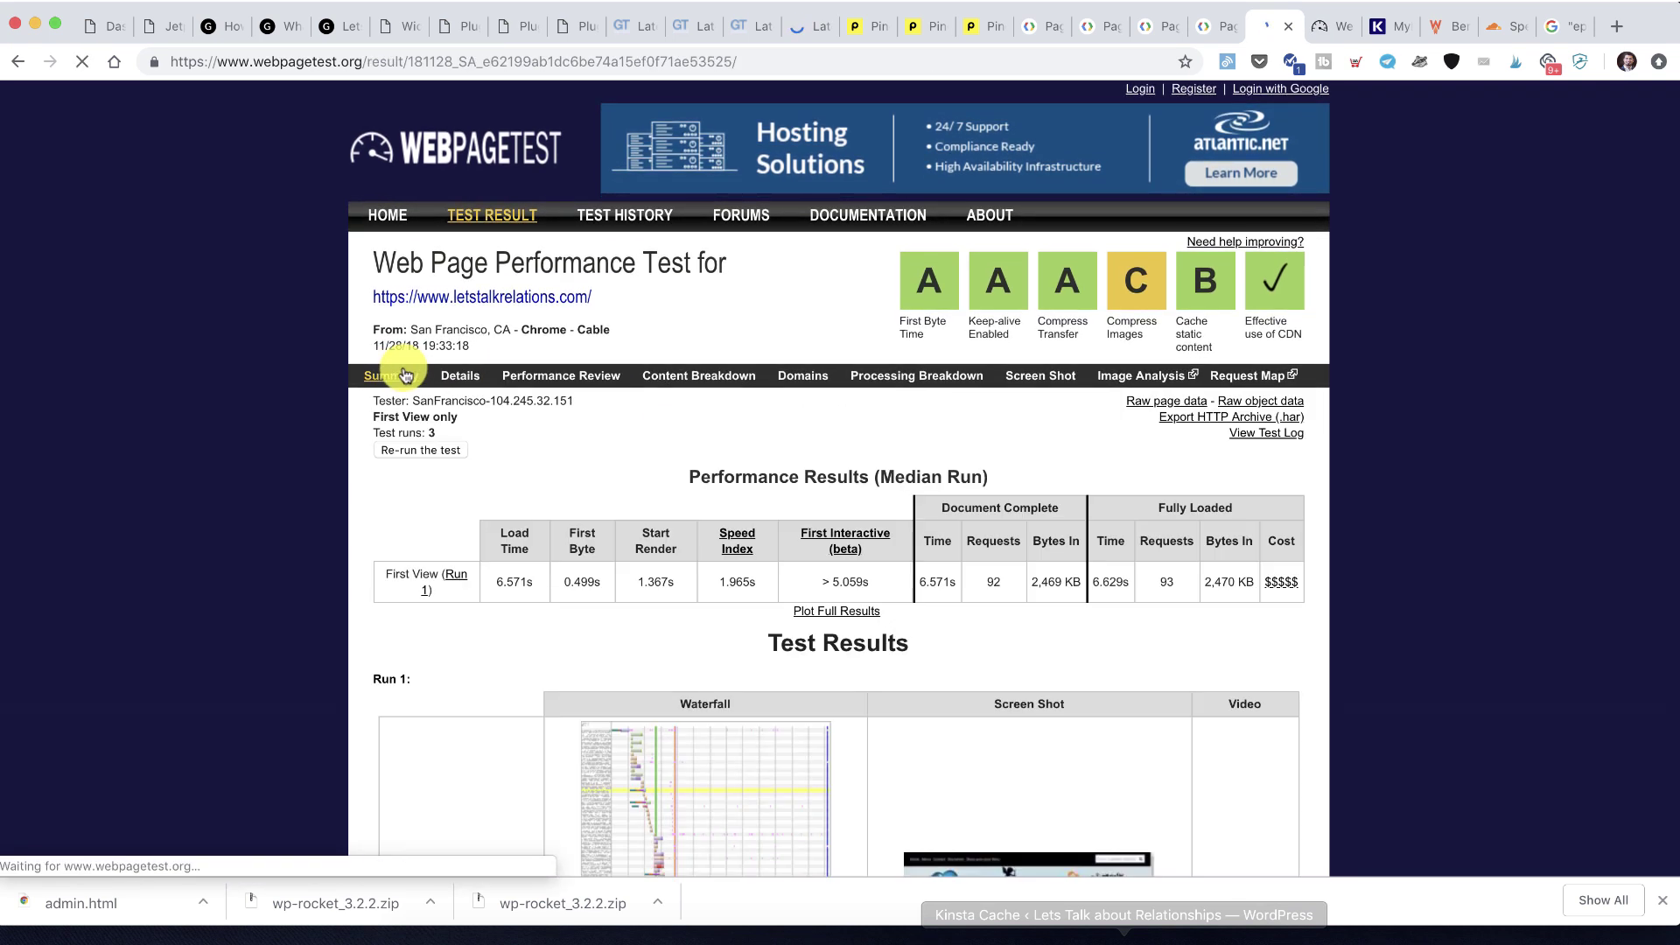
scroll(584, 307, down, 1)
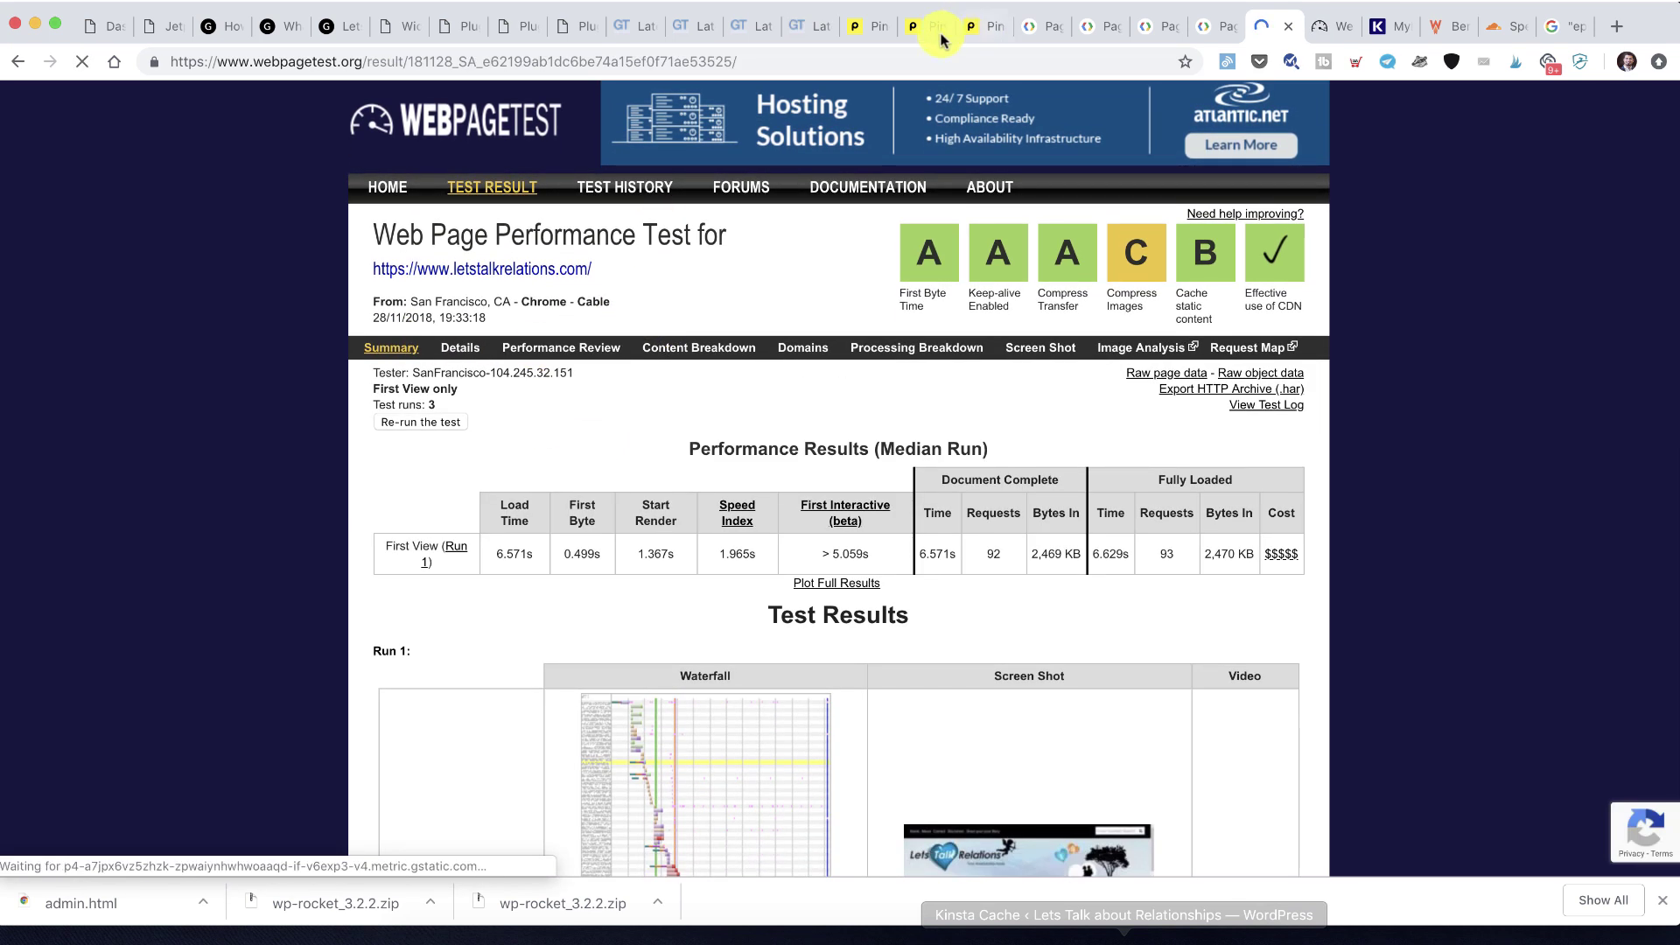
Compare the new GTmetrix report with the previous one, checking scores, load time, page size and PageSpeed recommendations
click(797, 27)
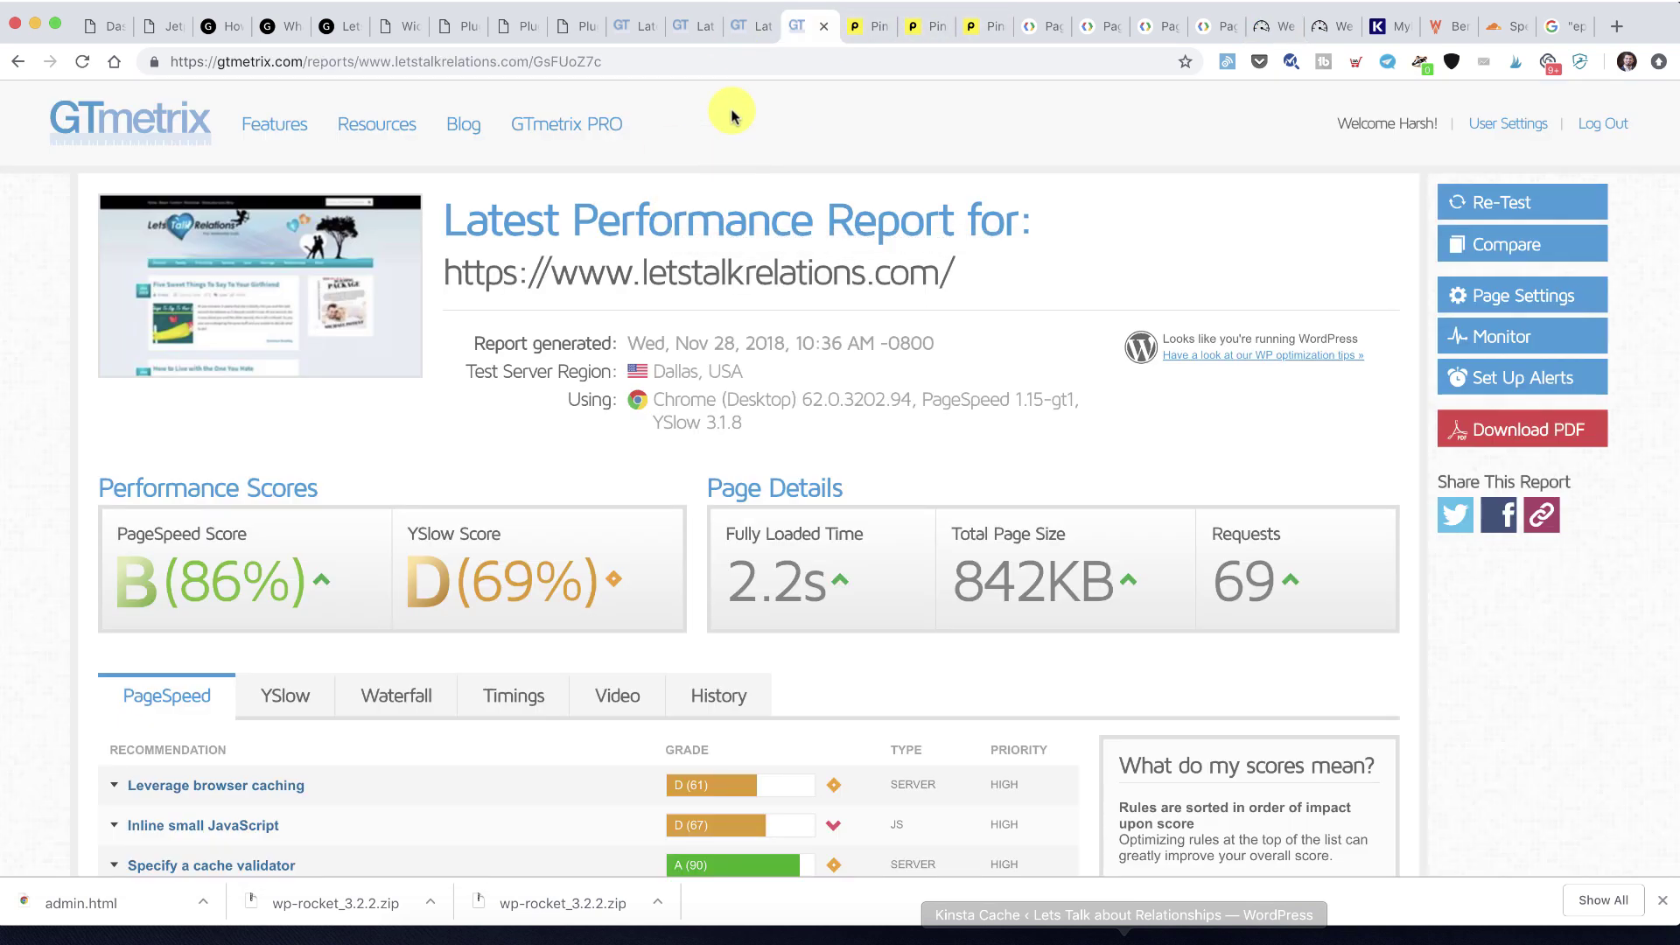
click(747, 24)
click(797, 24)
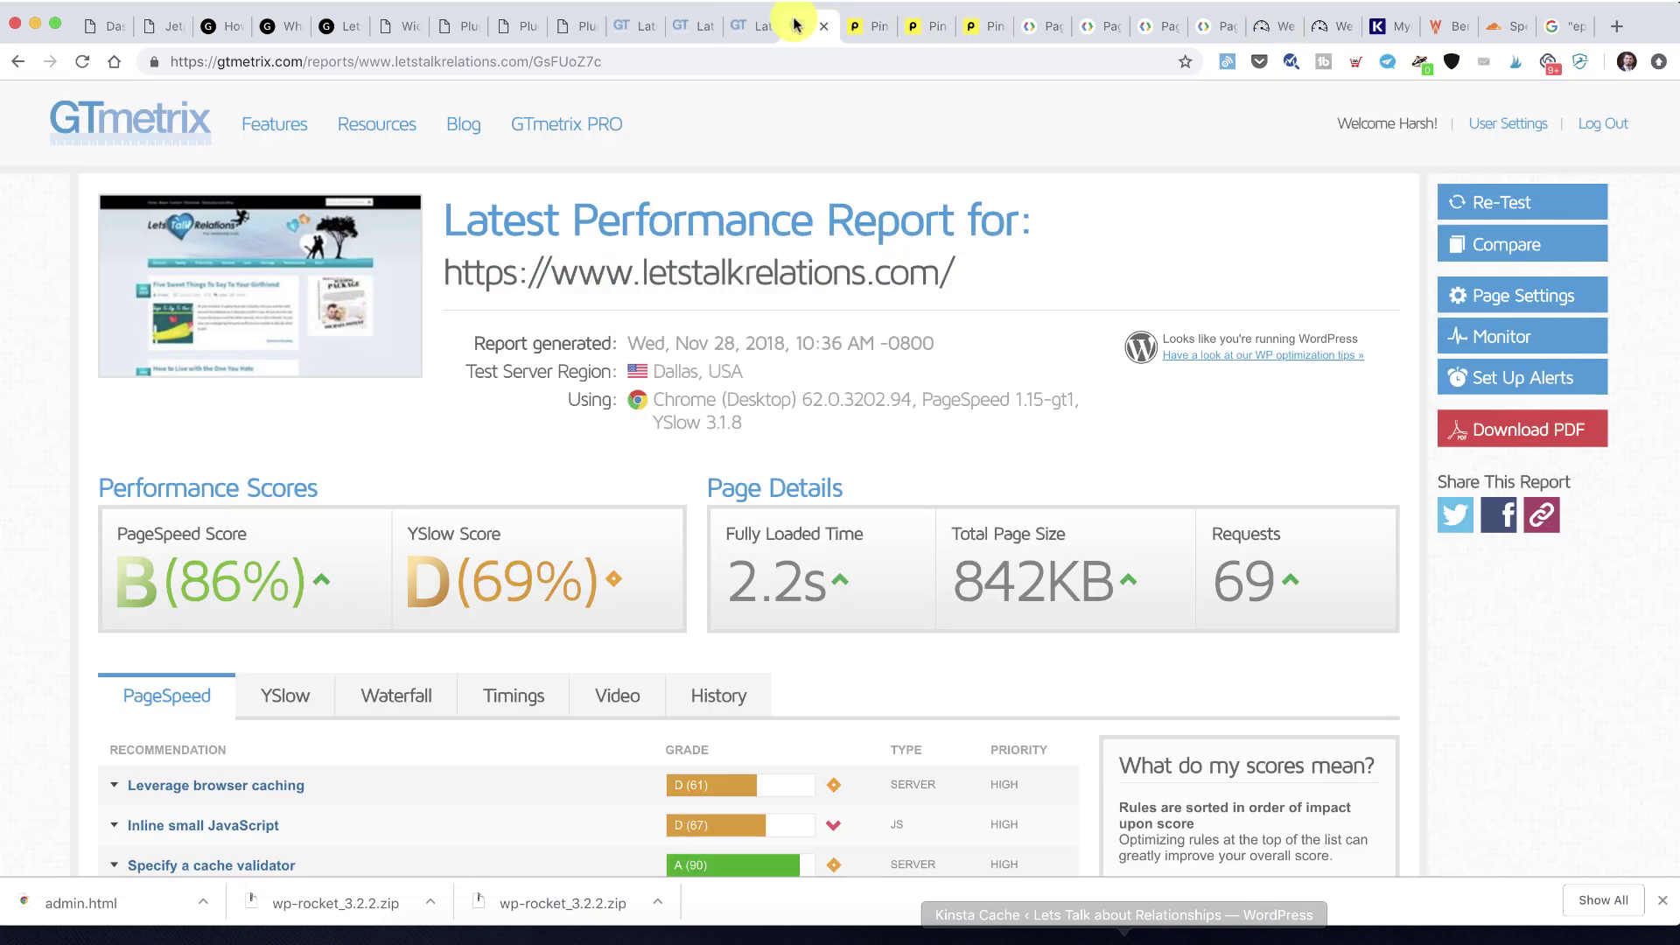
click(746, 24)
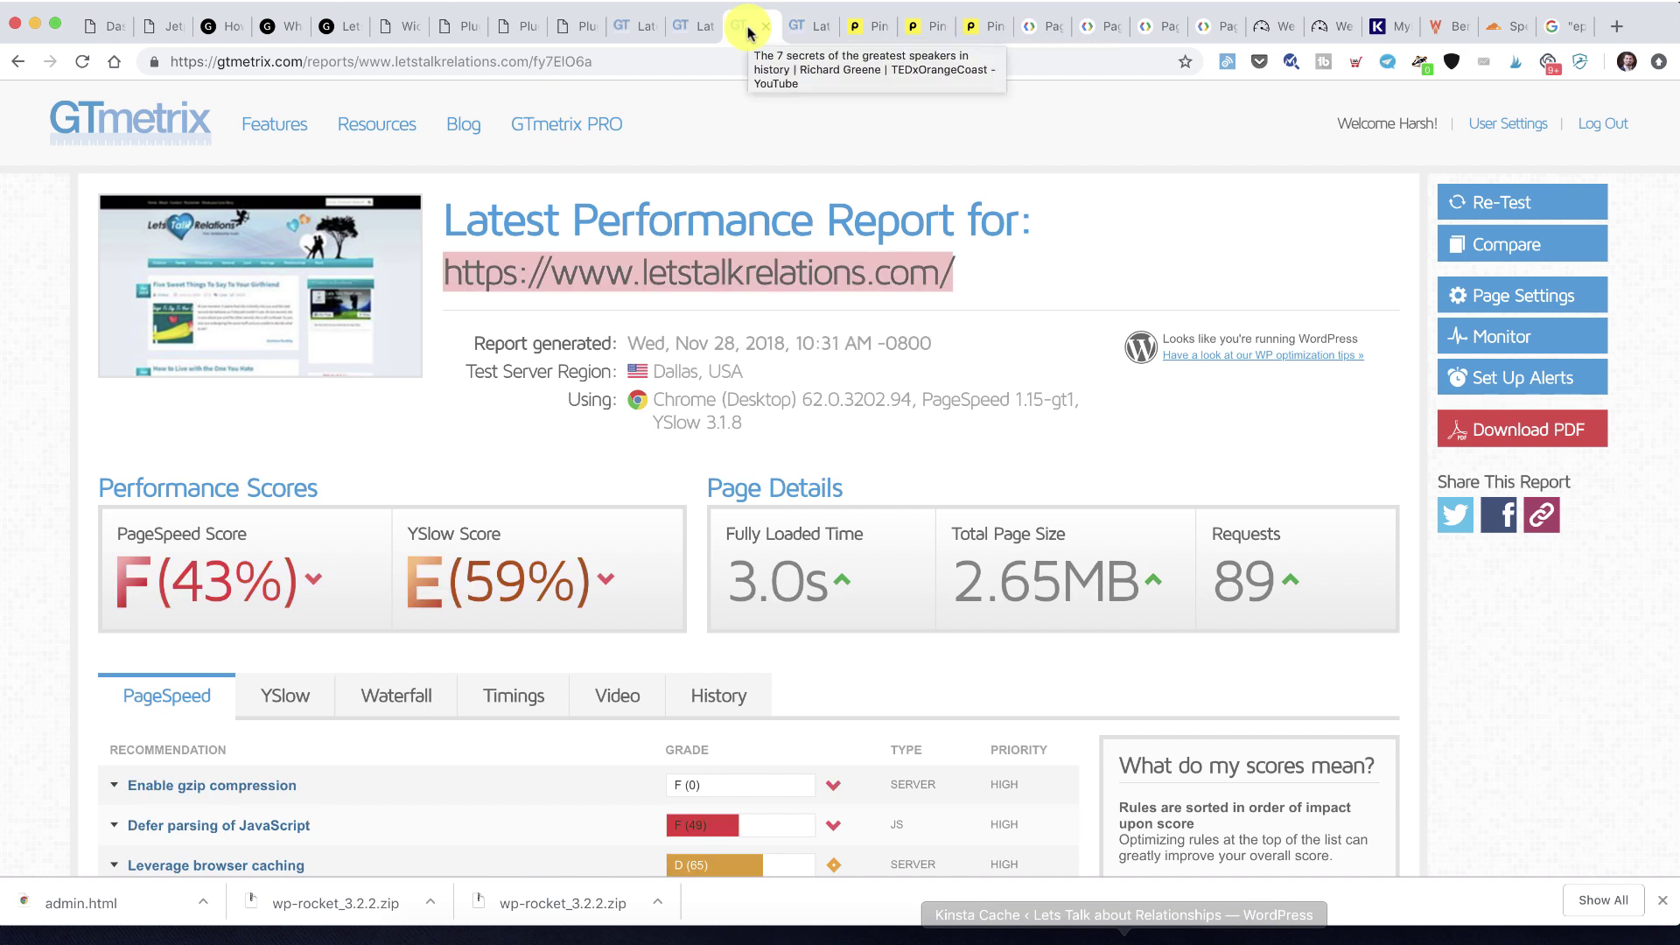
click(797, 27)
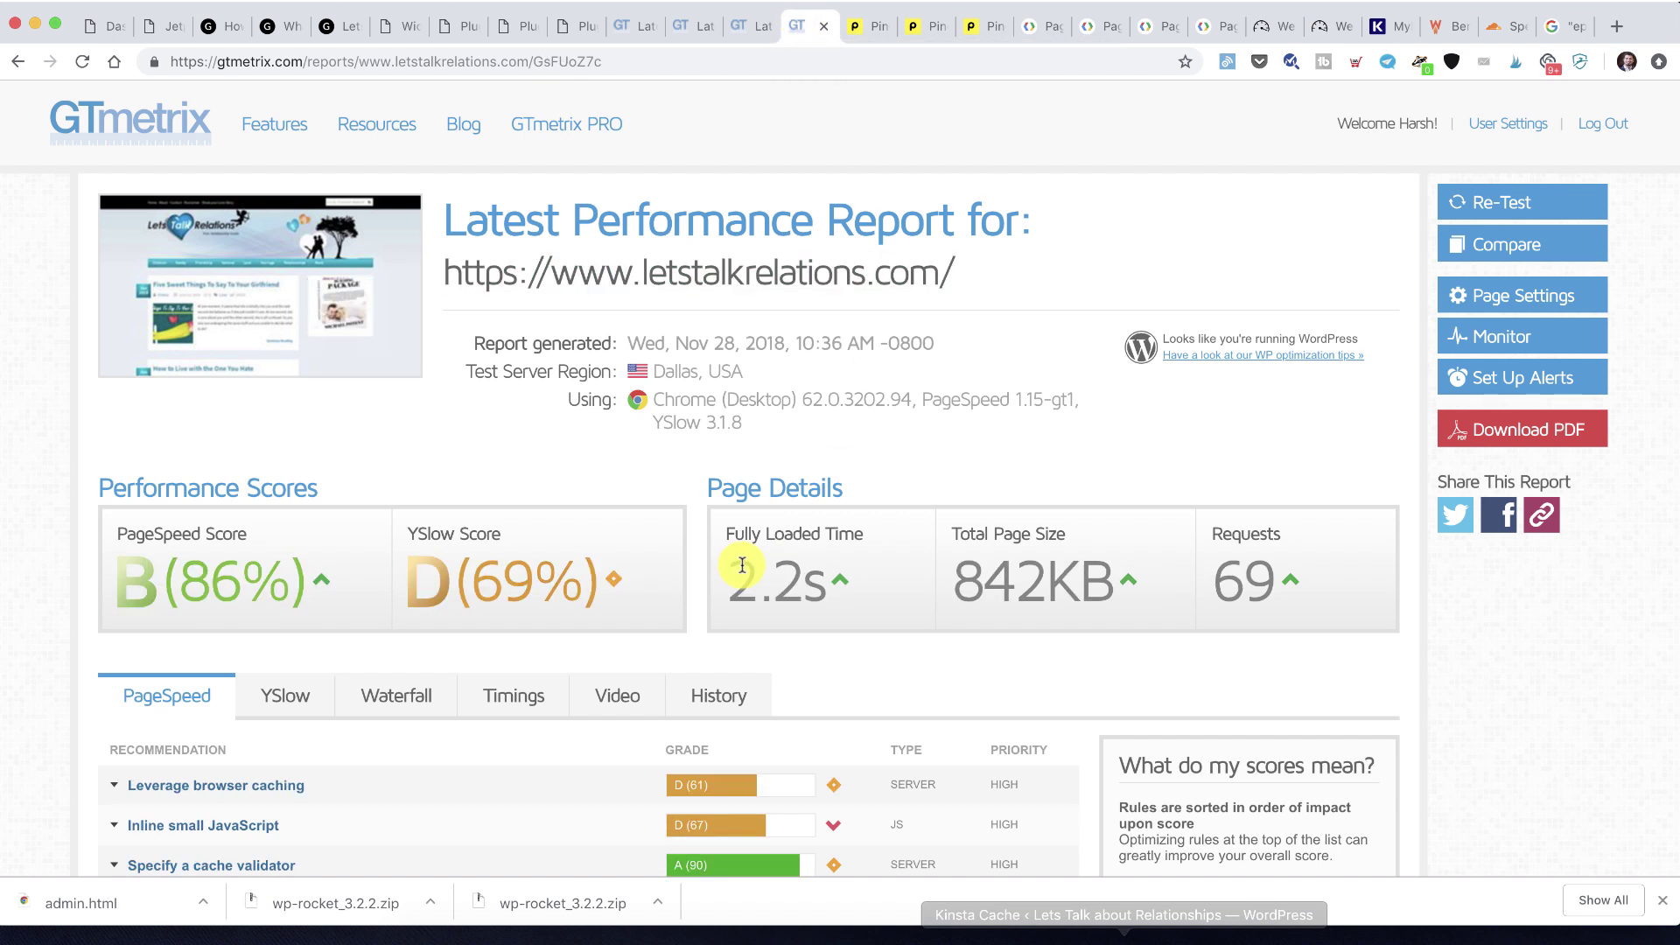
scroll(742, 565, down, 5)
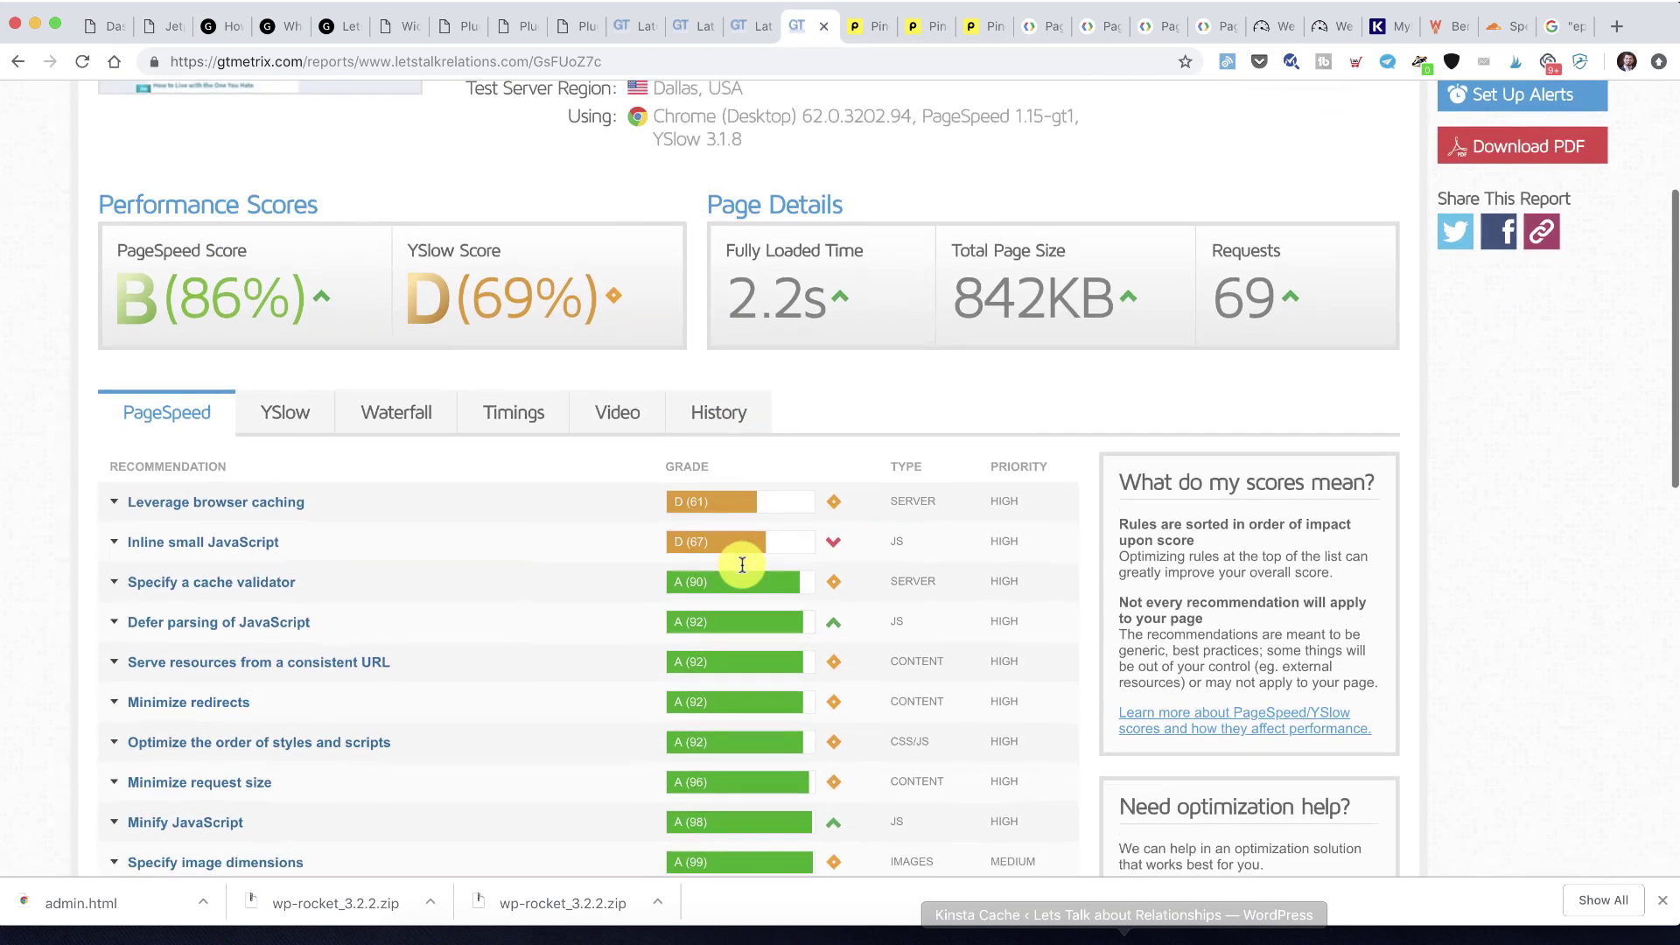
click(753, 30)
click(801, 29)
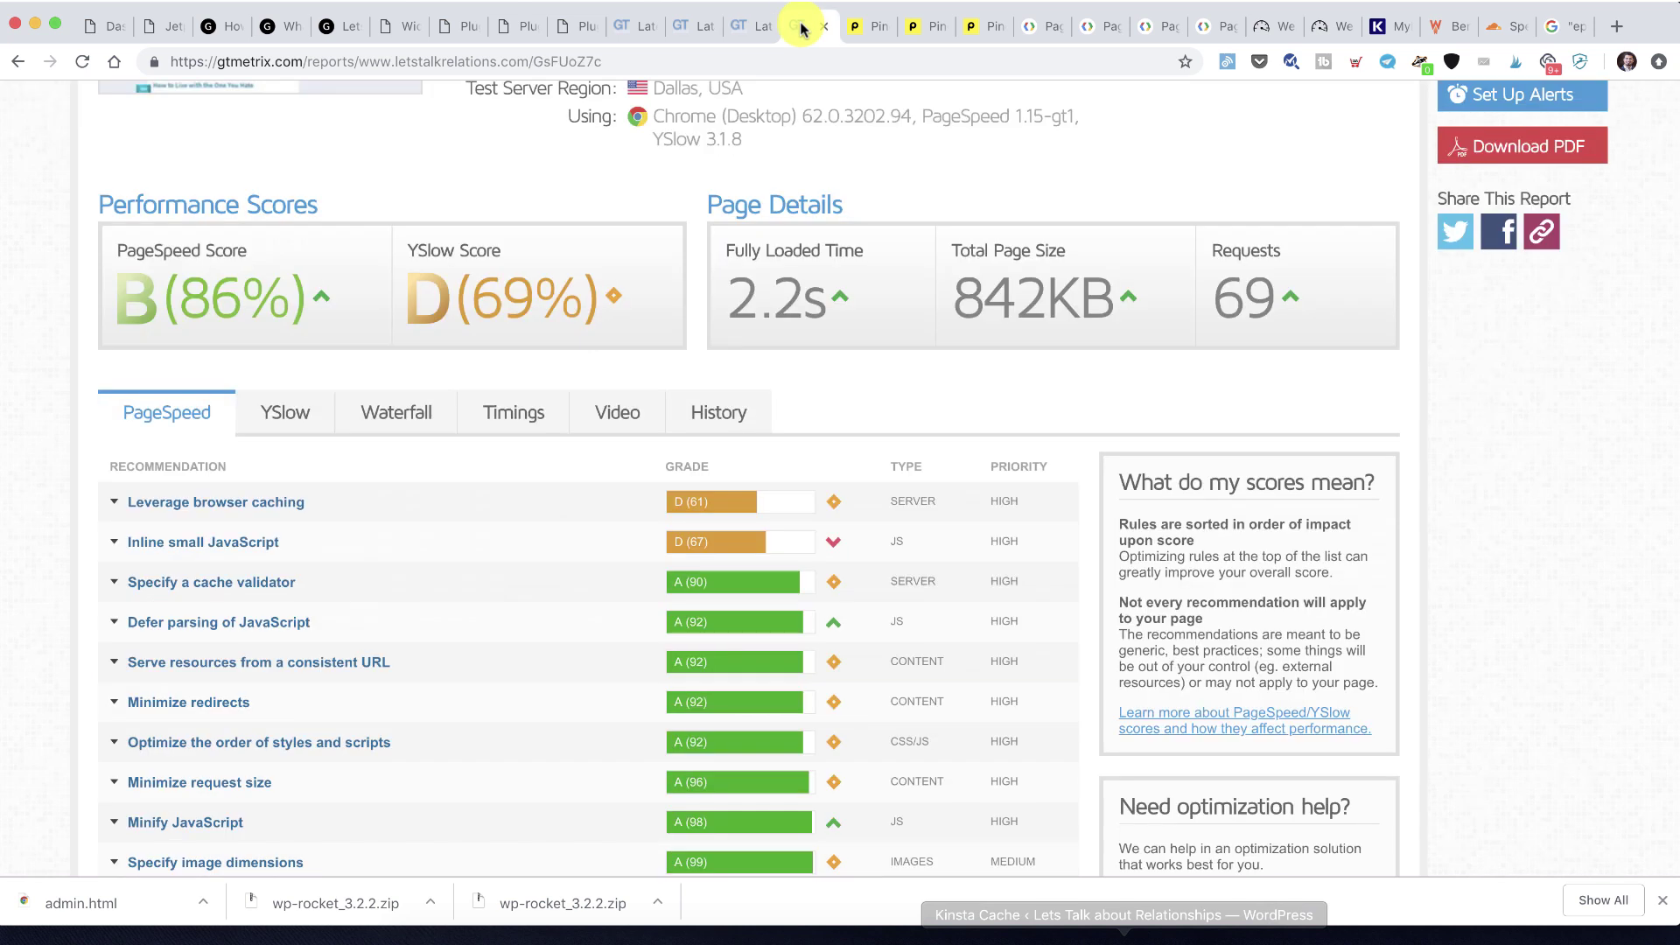
click(963, 29)
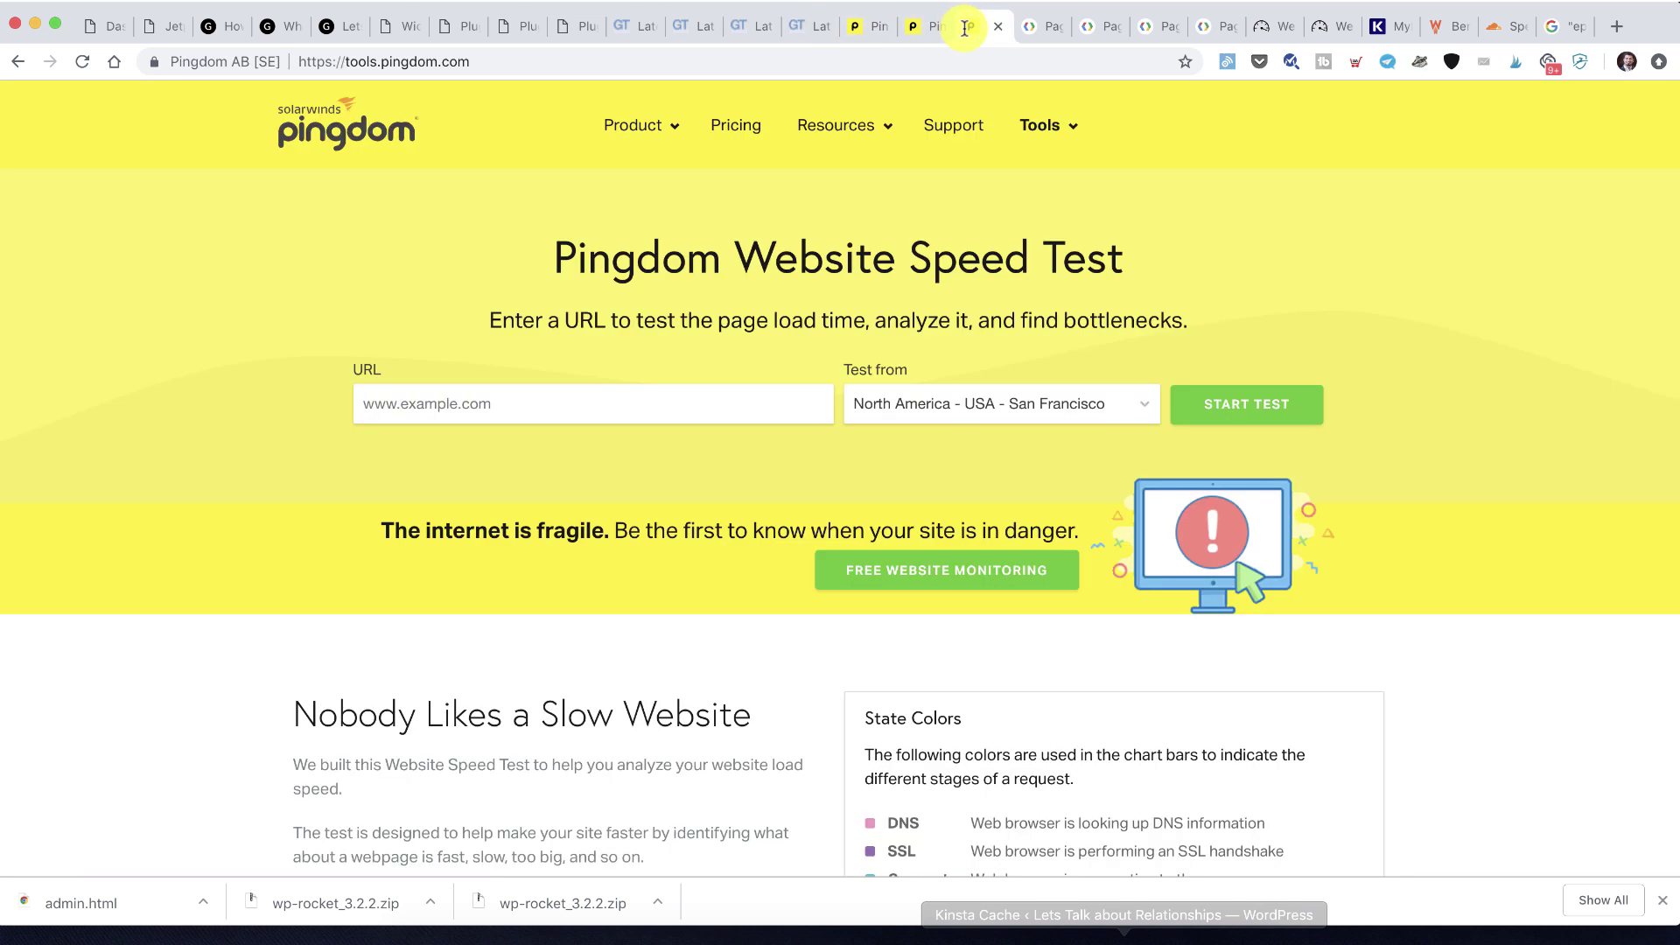
click(658, 399)
text(https://www.letstalkrelations.com/)
click(1205, 403)
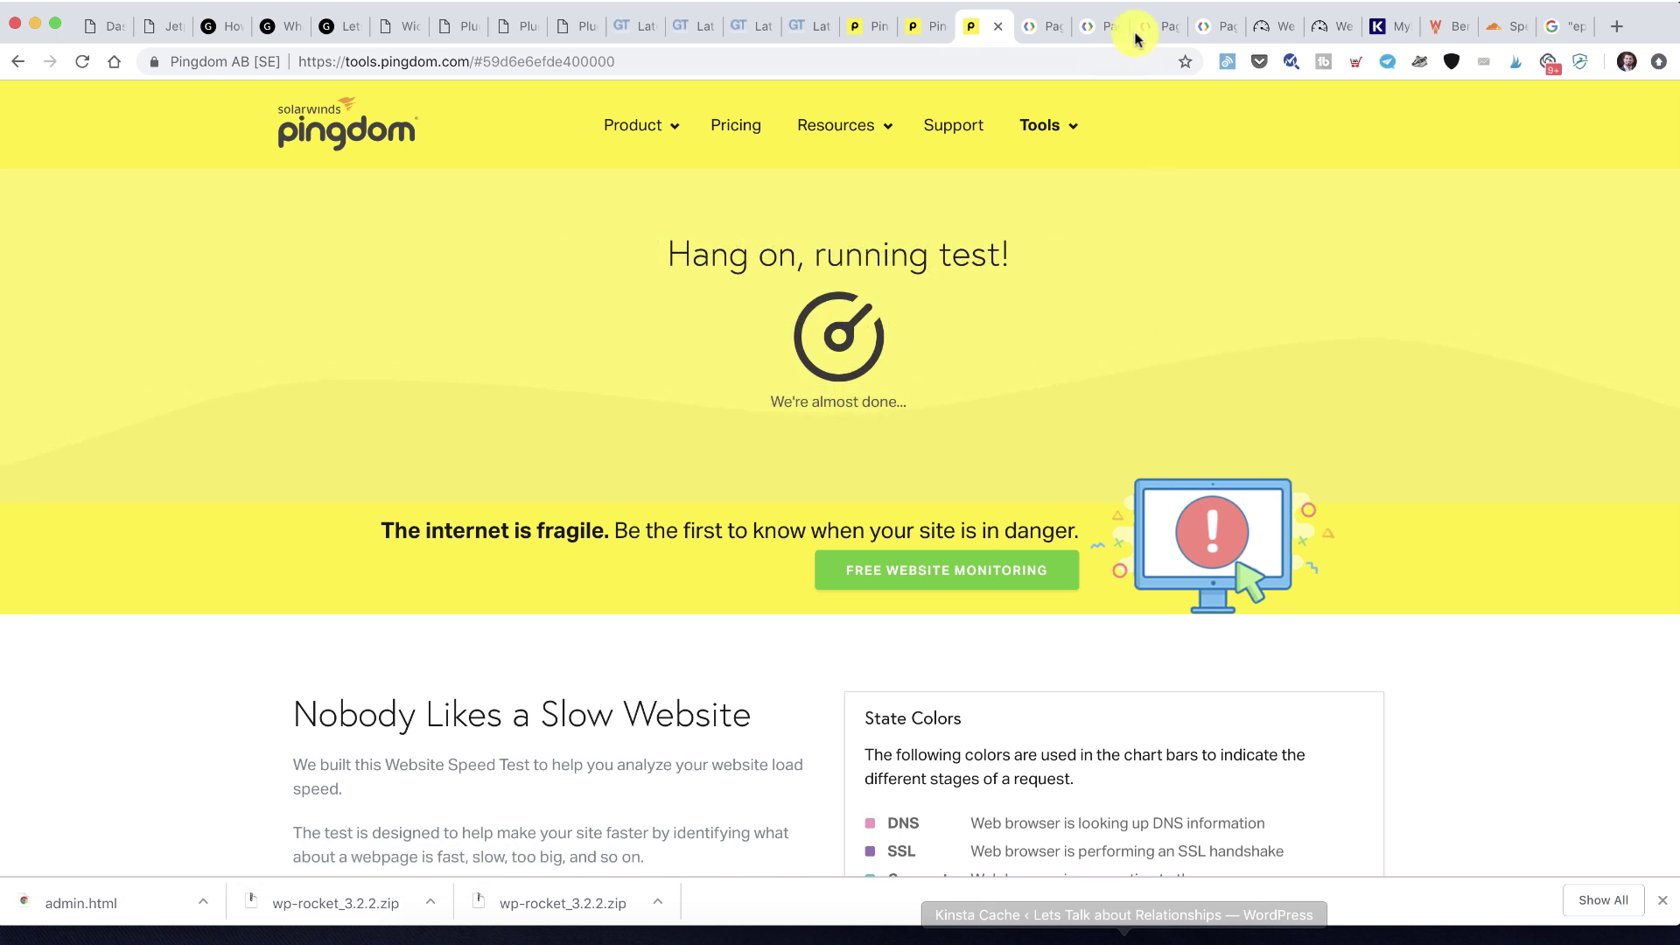
Compare the mobile score in the newest PageSpeed Insights report with the scores in the earlier reports
click(1210, 29)
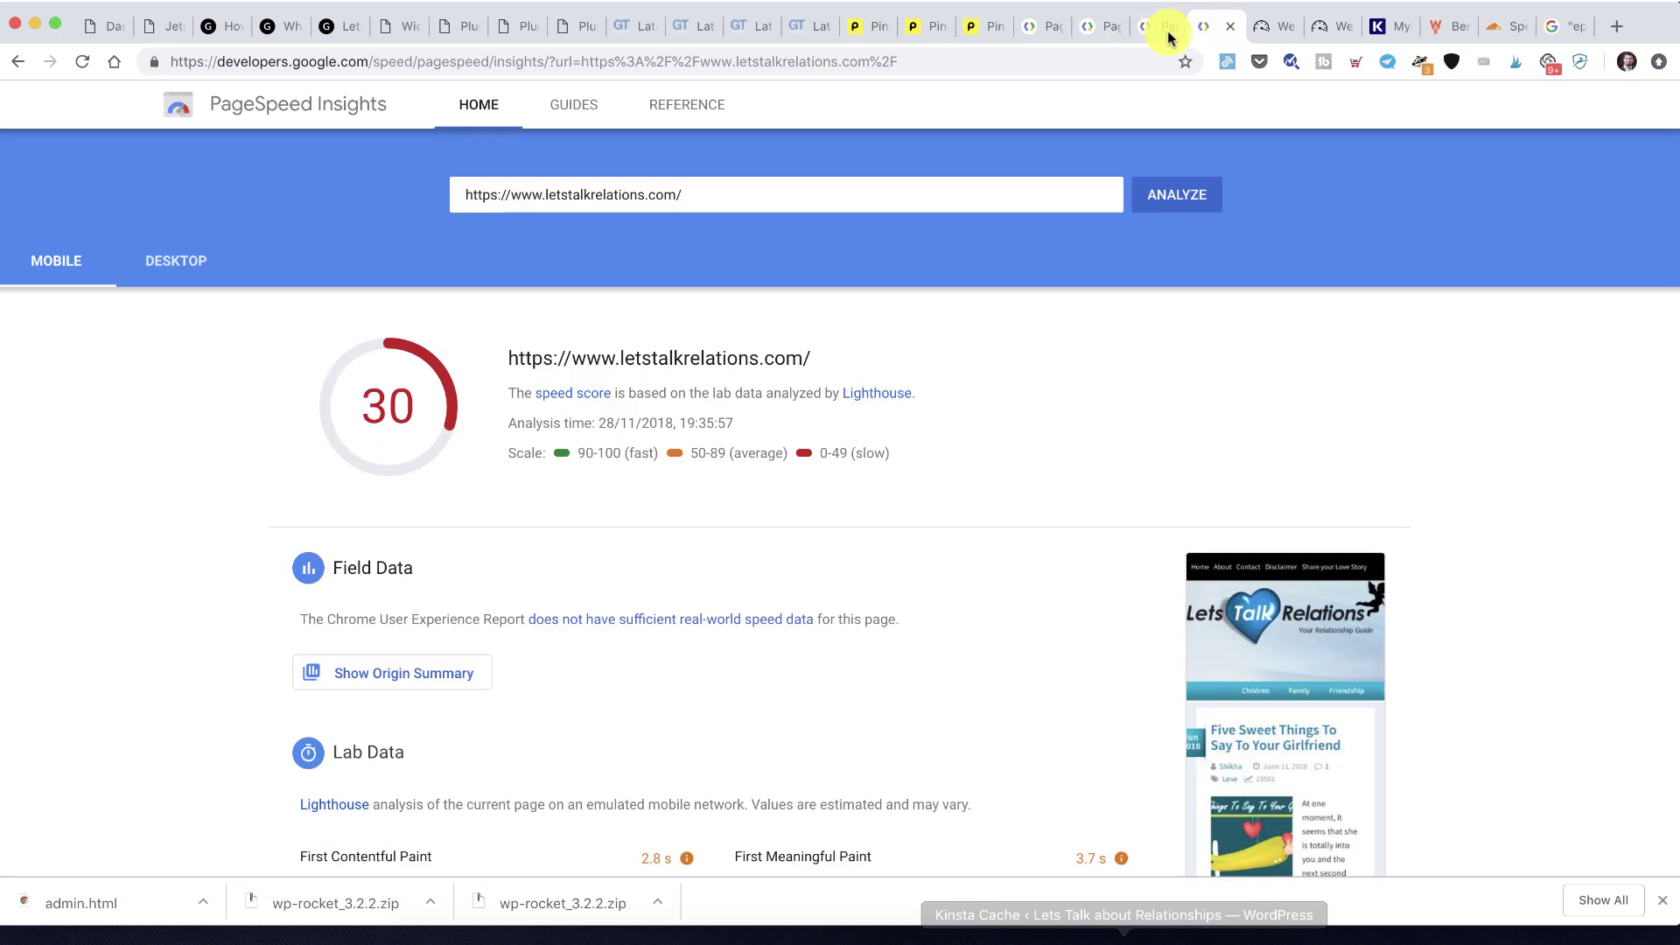
click(1153, 33)
click(1202, 33)
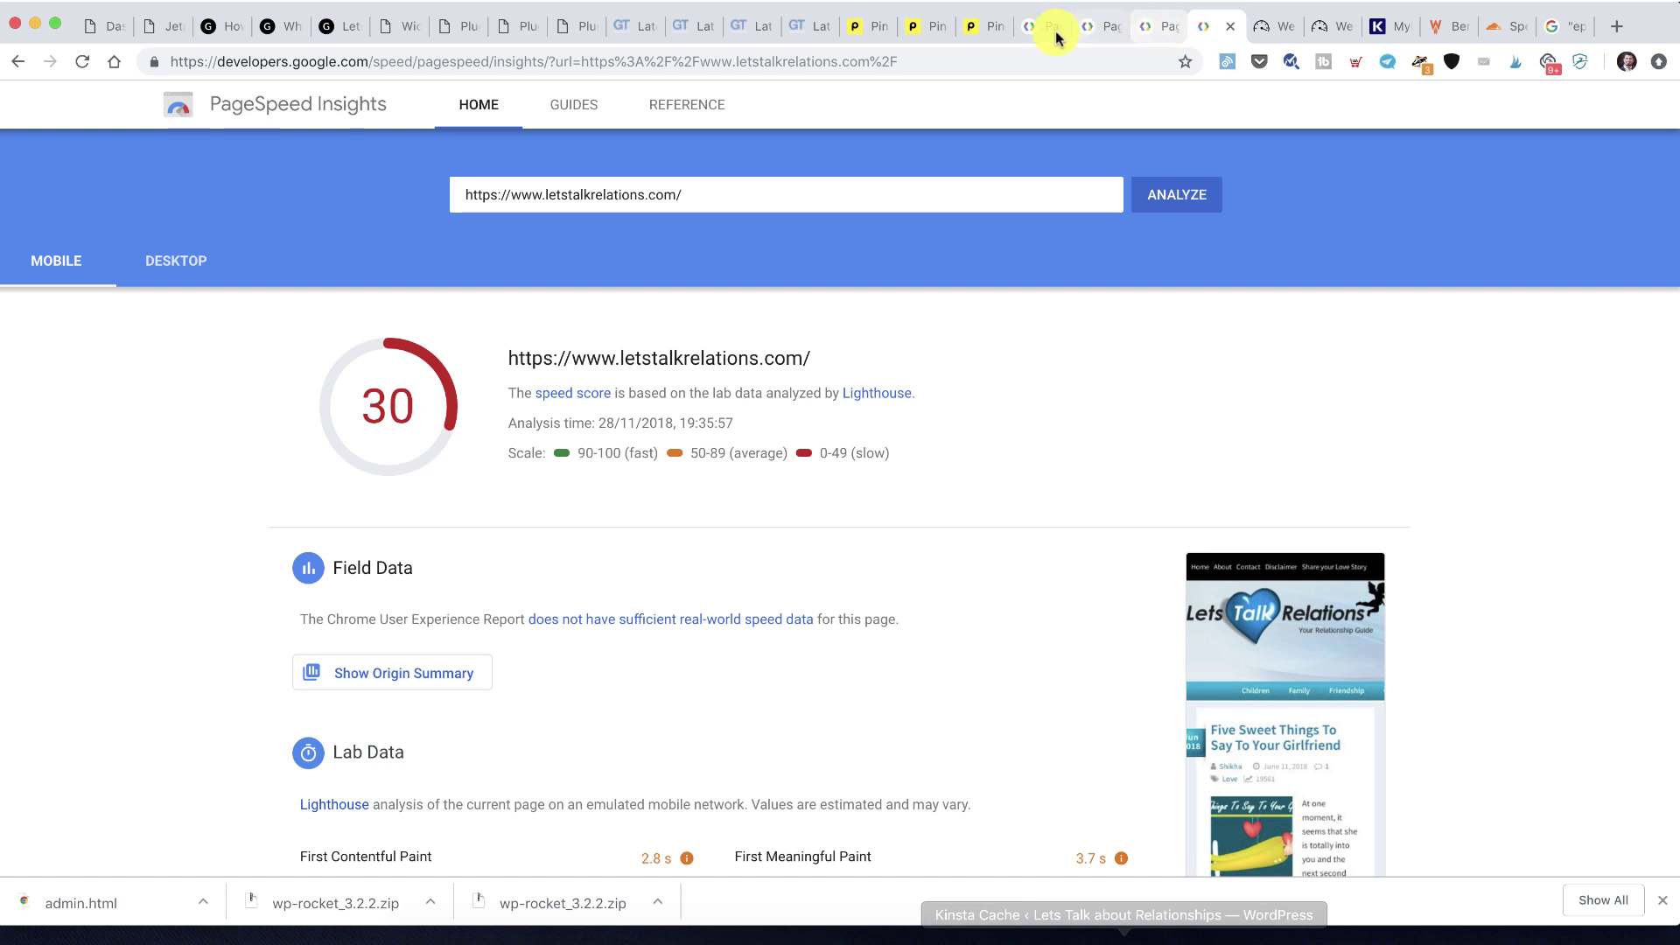
click(1057, 36)
click(1201, 31)
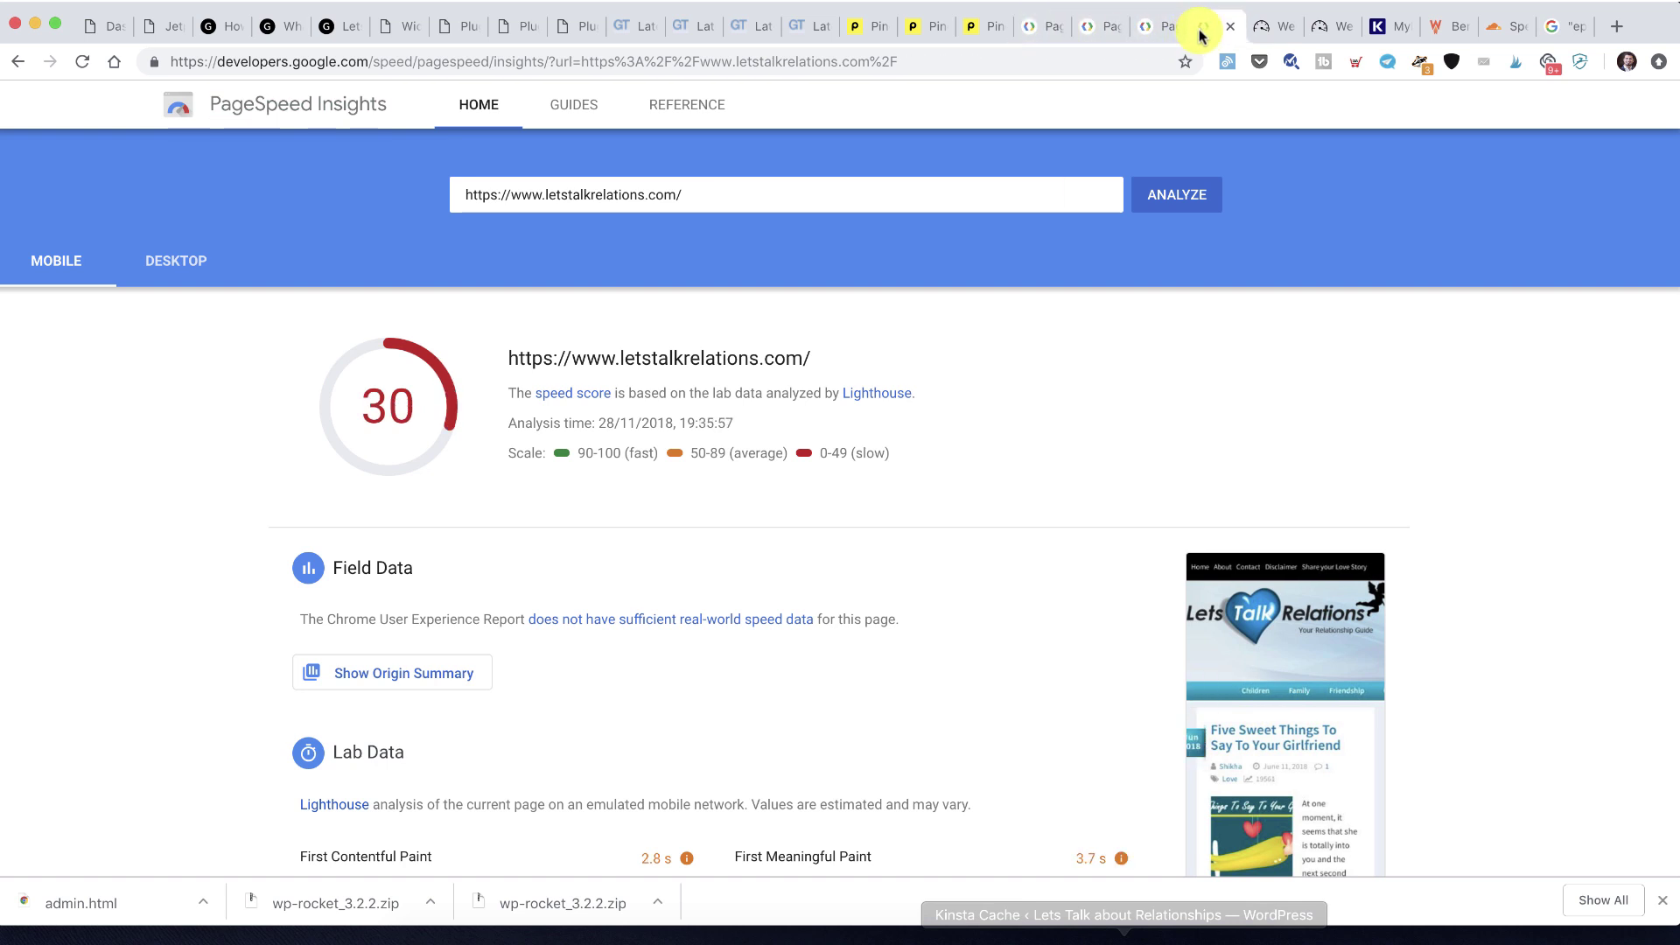
click(1060, 40)
click(1109, 35)
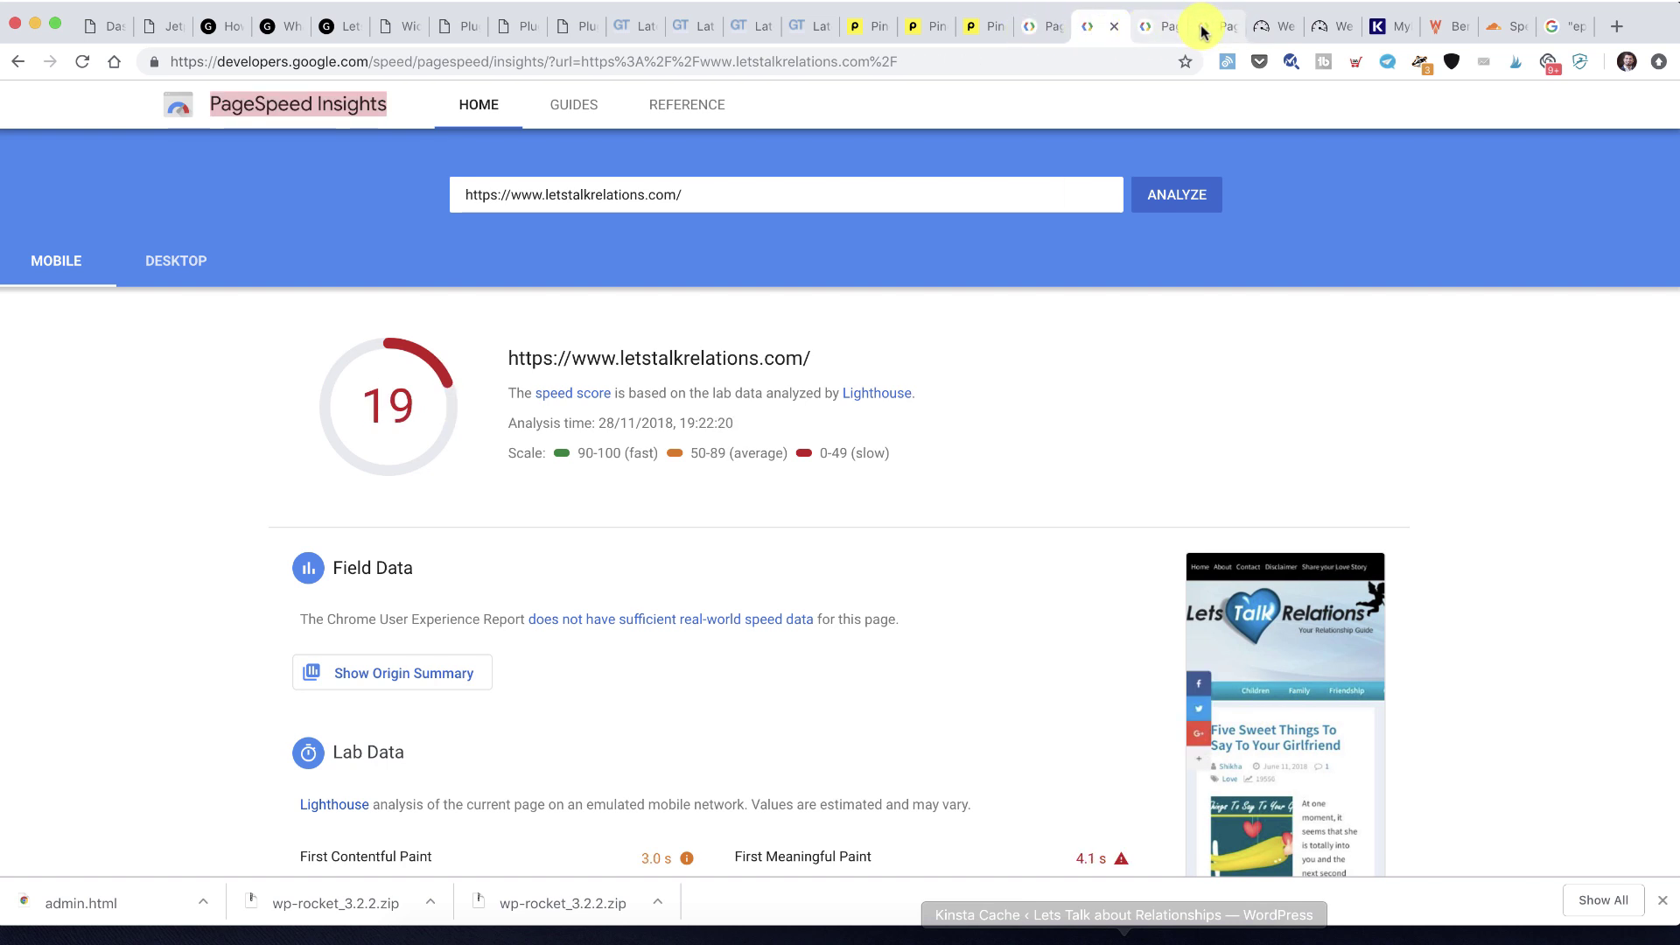
click(1202, 33)
Review the newest report's lab data and opportunities, and expand Serve static assets with an efficient cache policy to examine its resources
scroll(781, 386, down, 6)
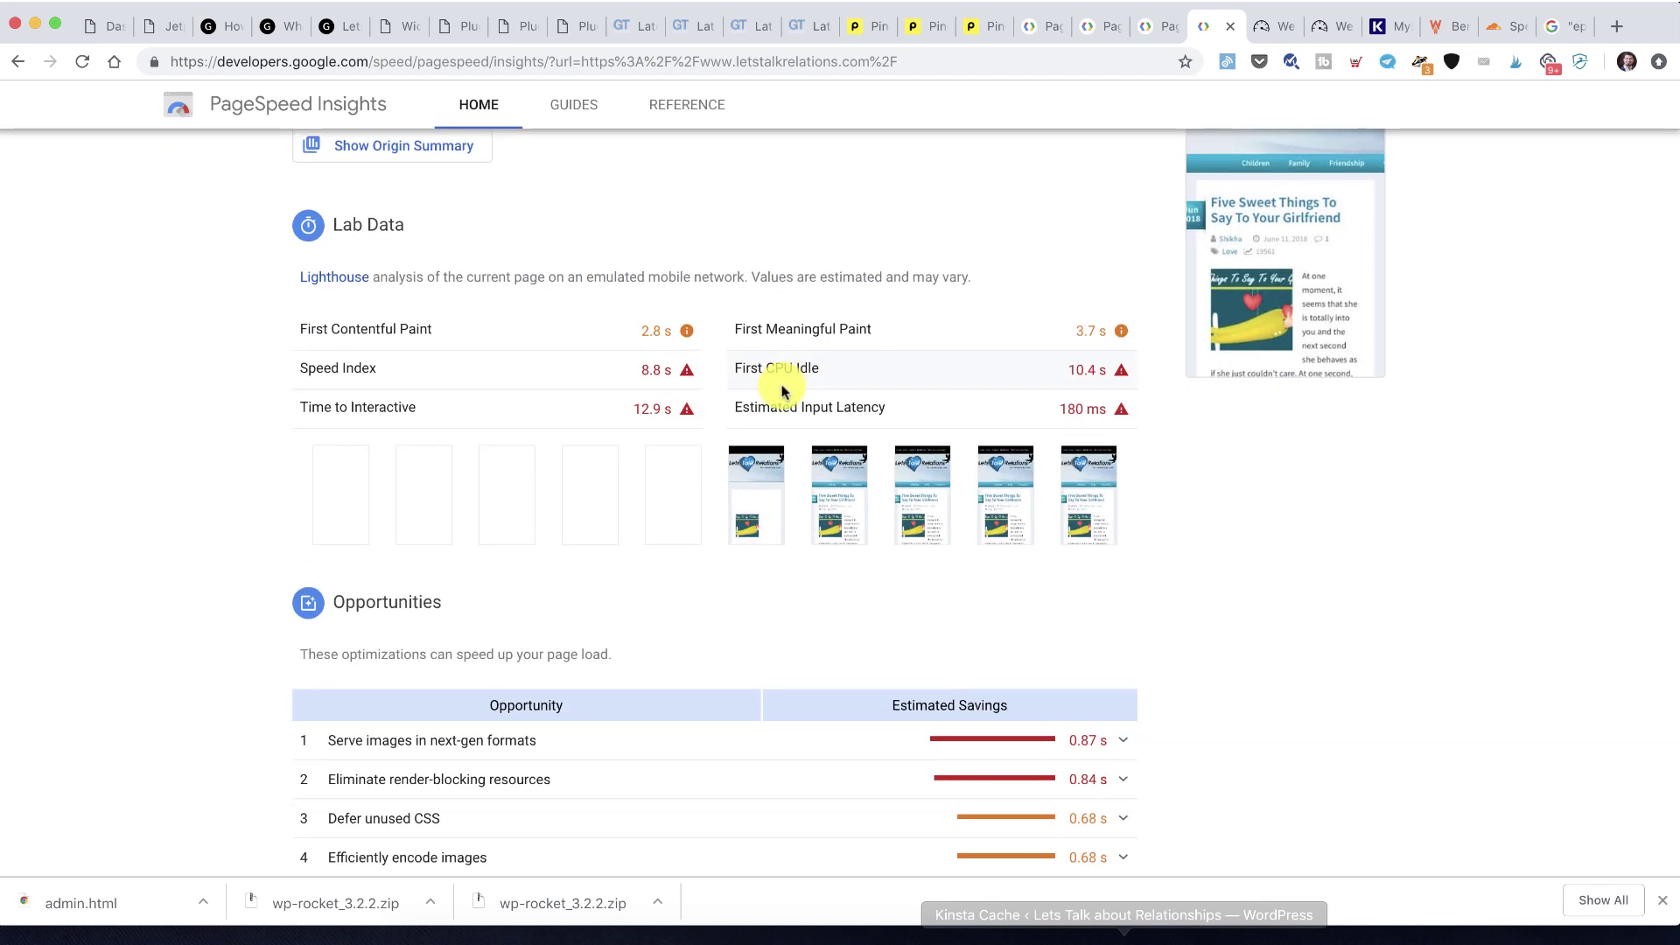
scroll(792, 332, down, 10)
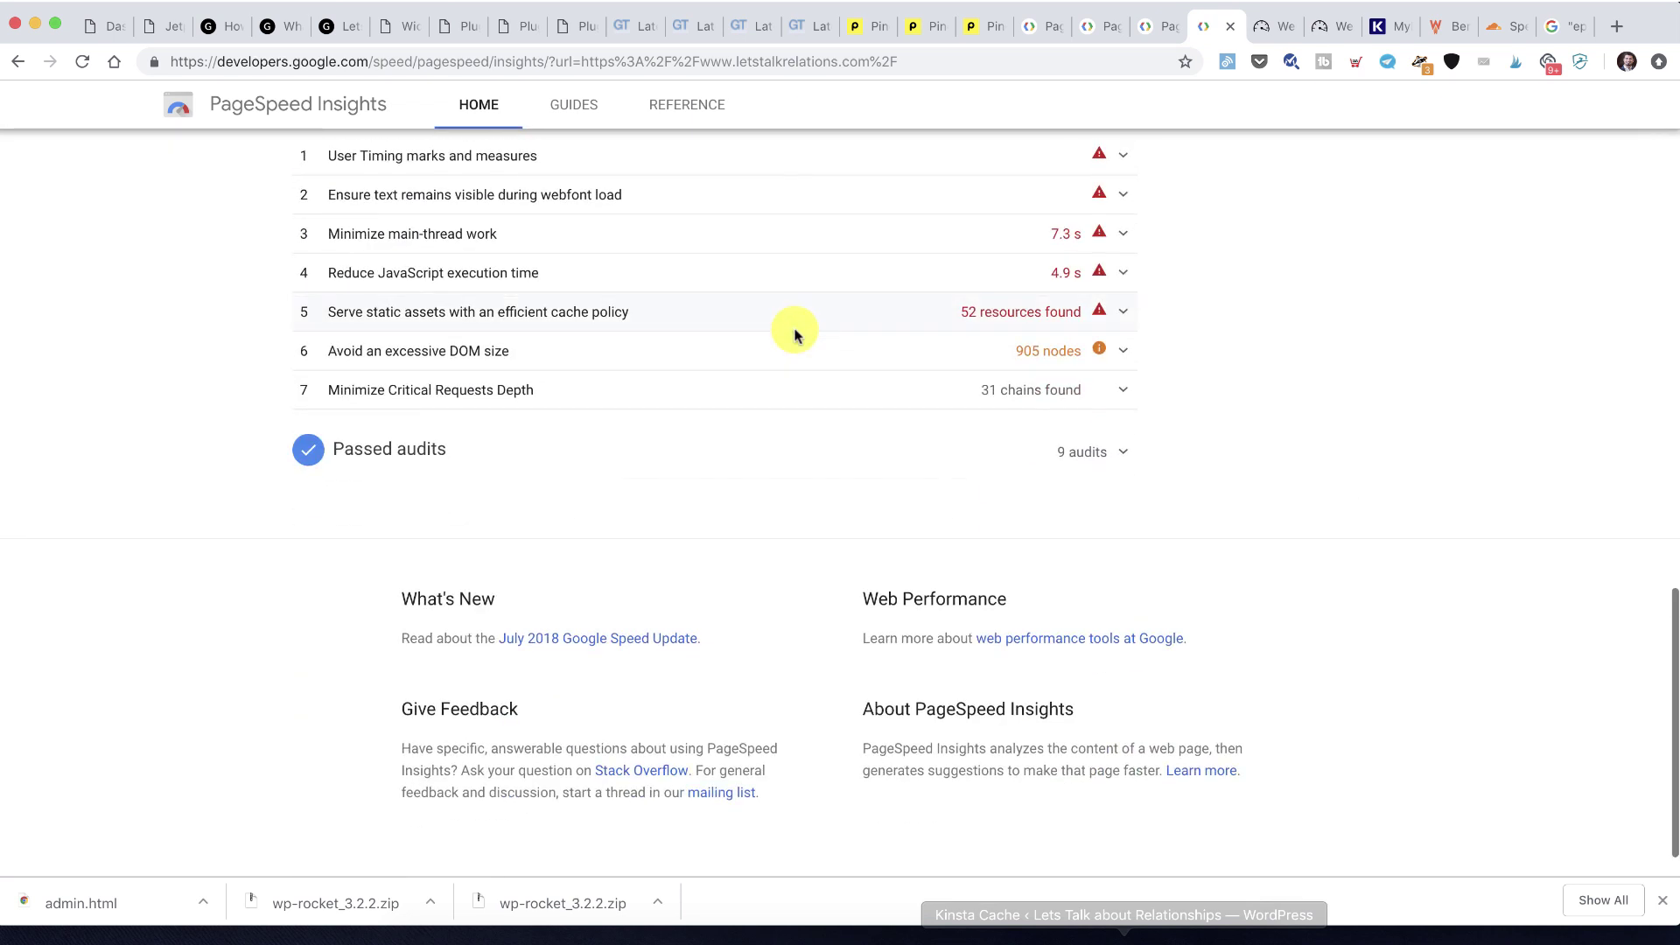
scroll(795, 335, up, 1)
click(651, 359)
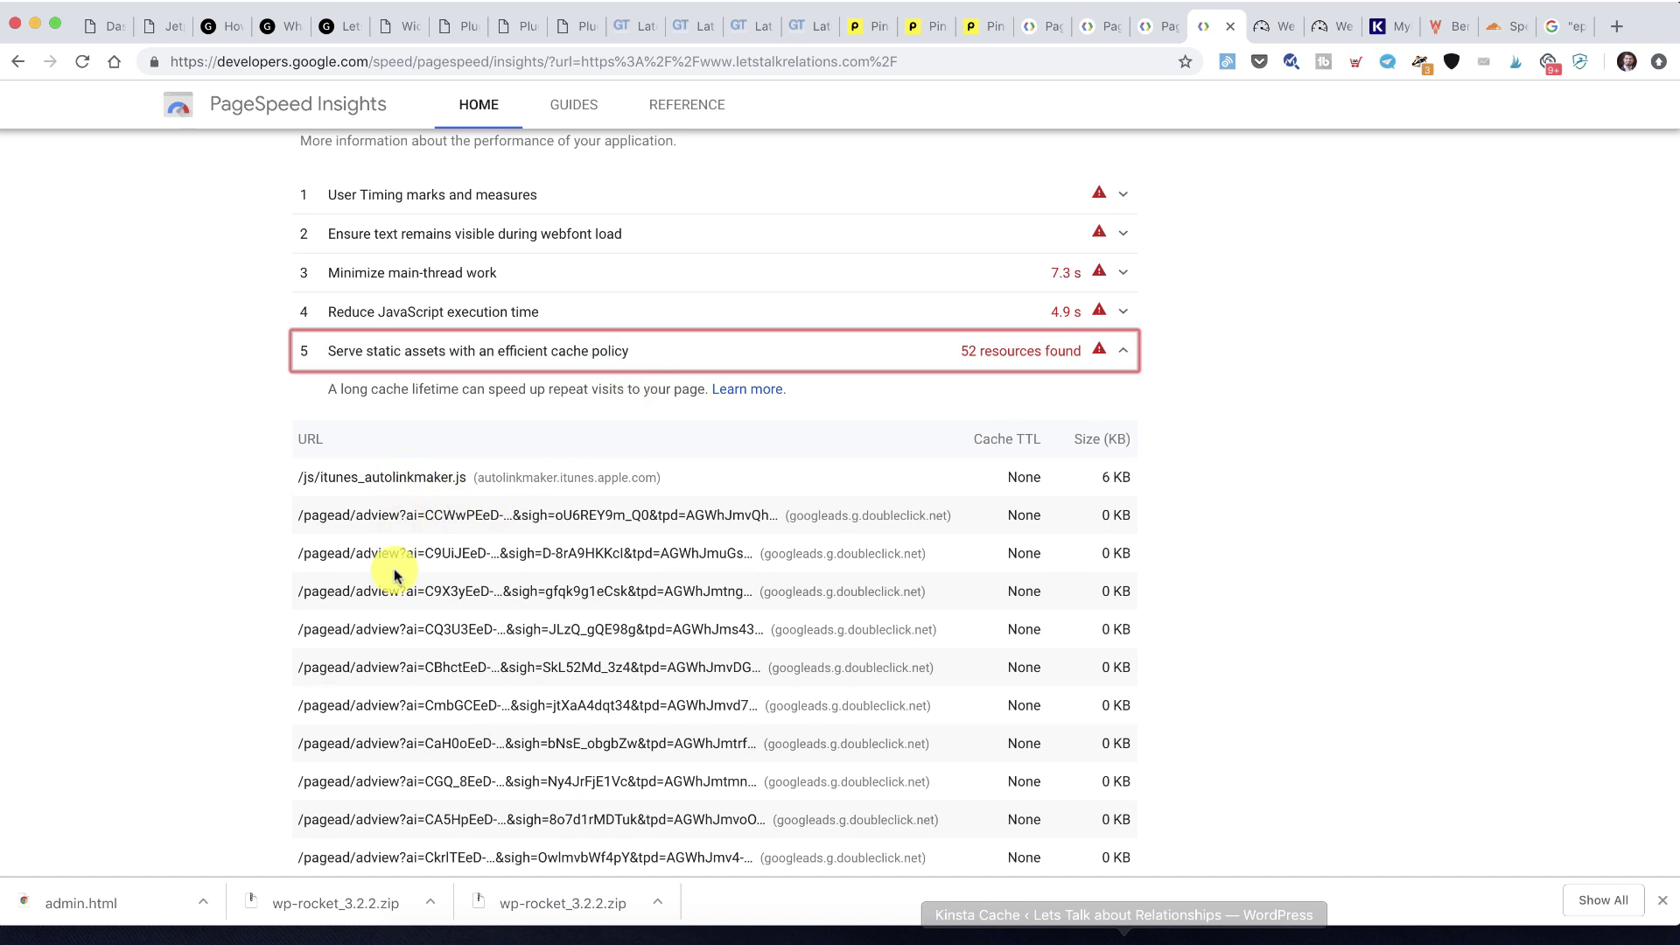
scroll(570, 590, down, 5)
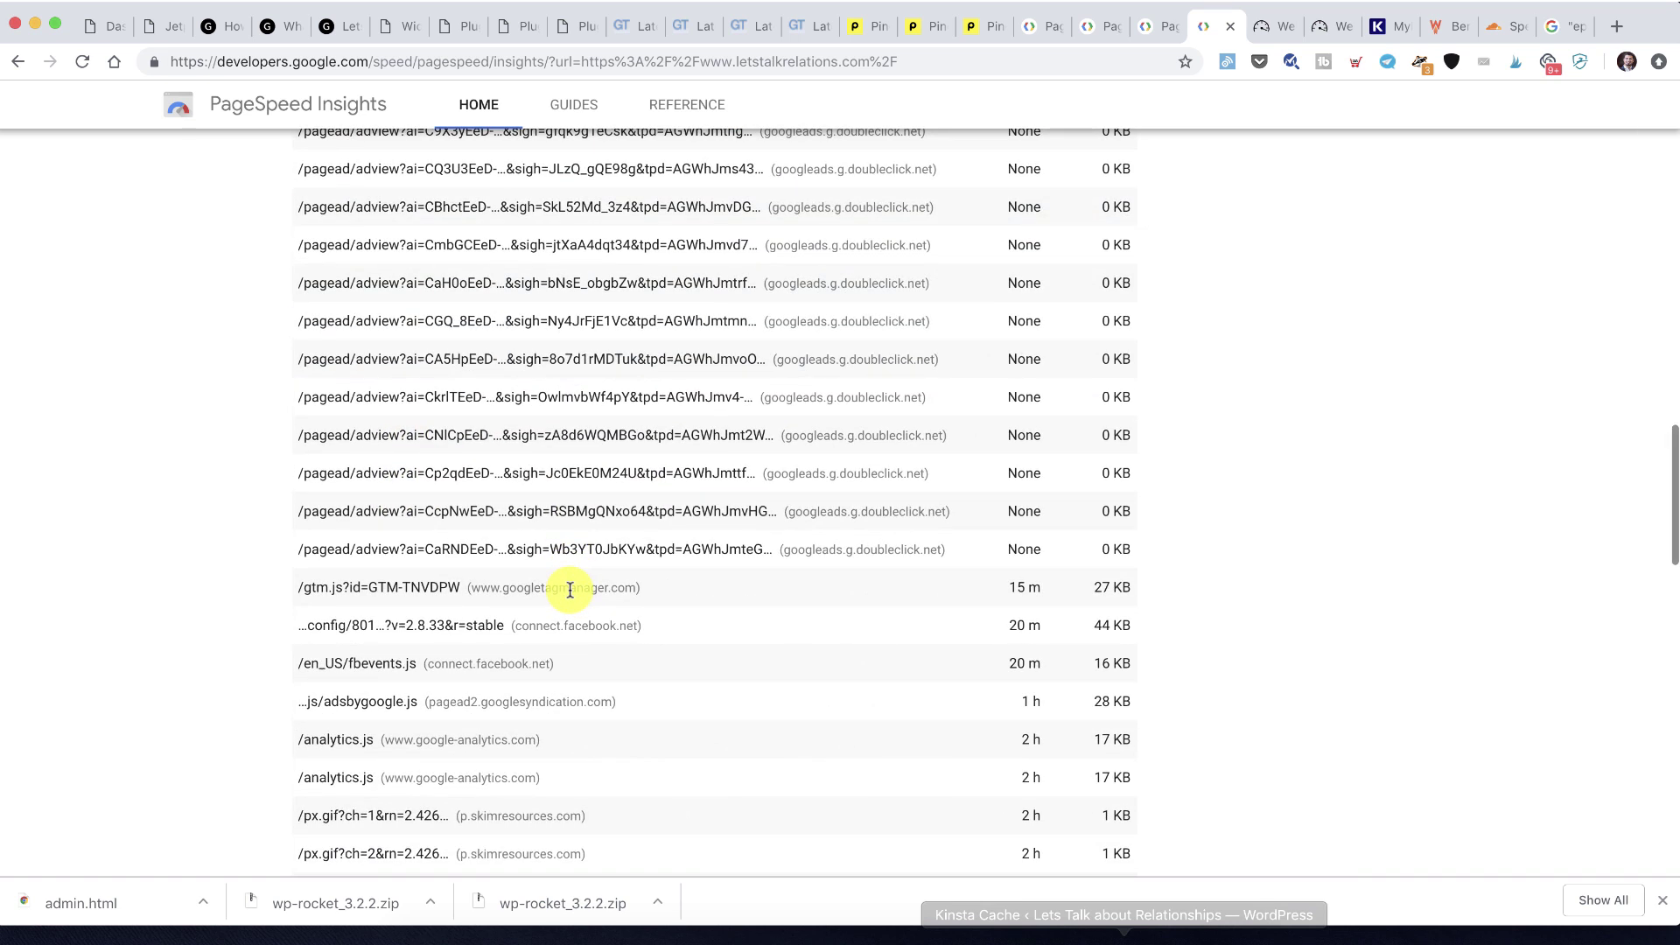
scroll(570, 590, down, 7)
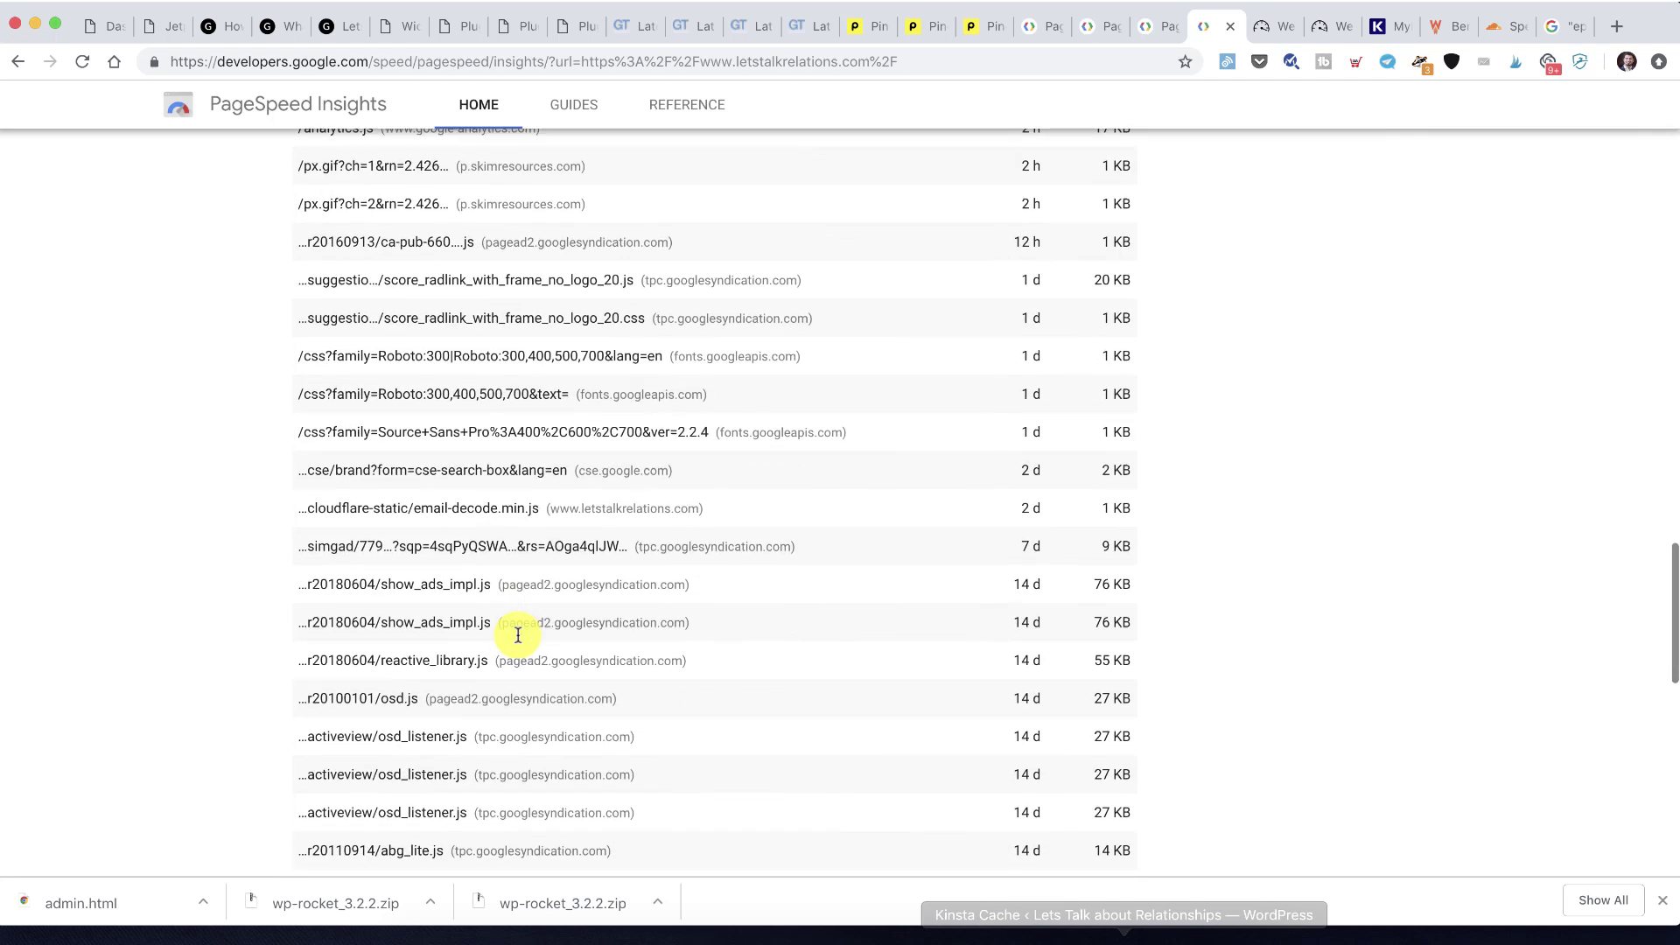
scroll(518, 635, down, 7)
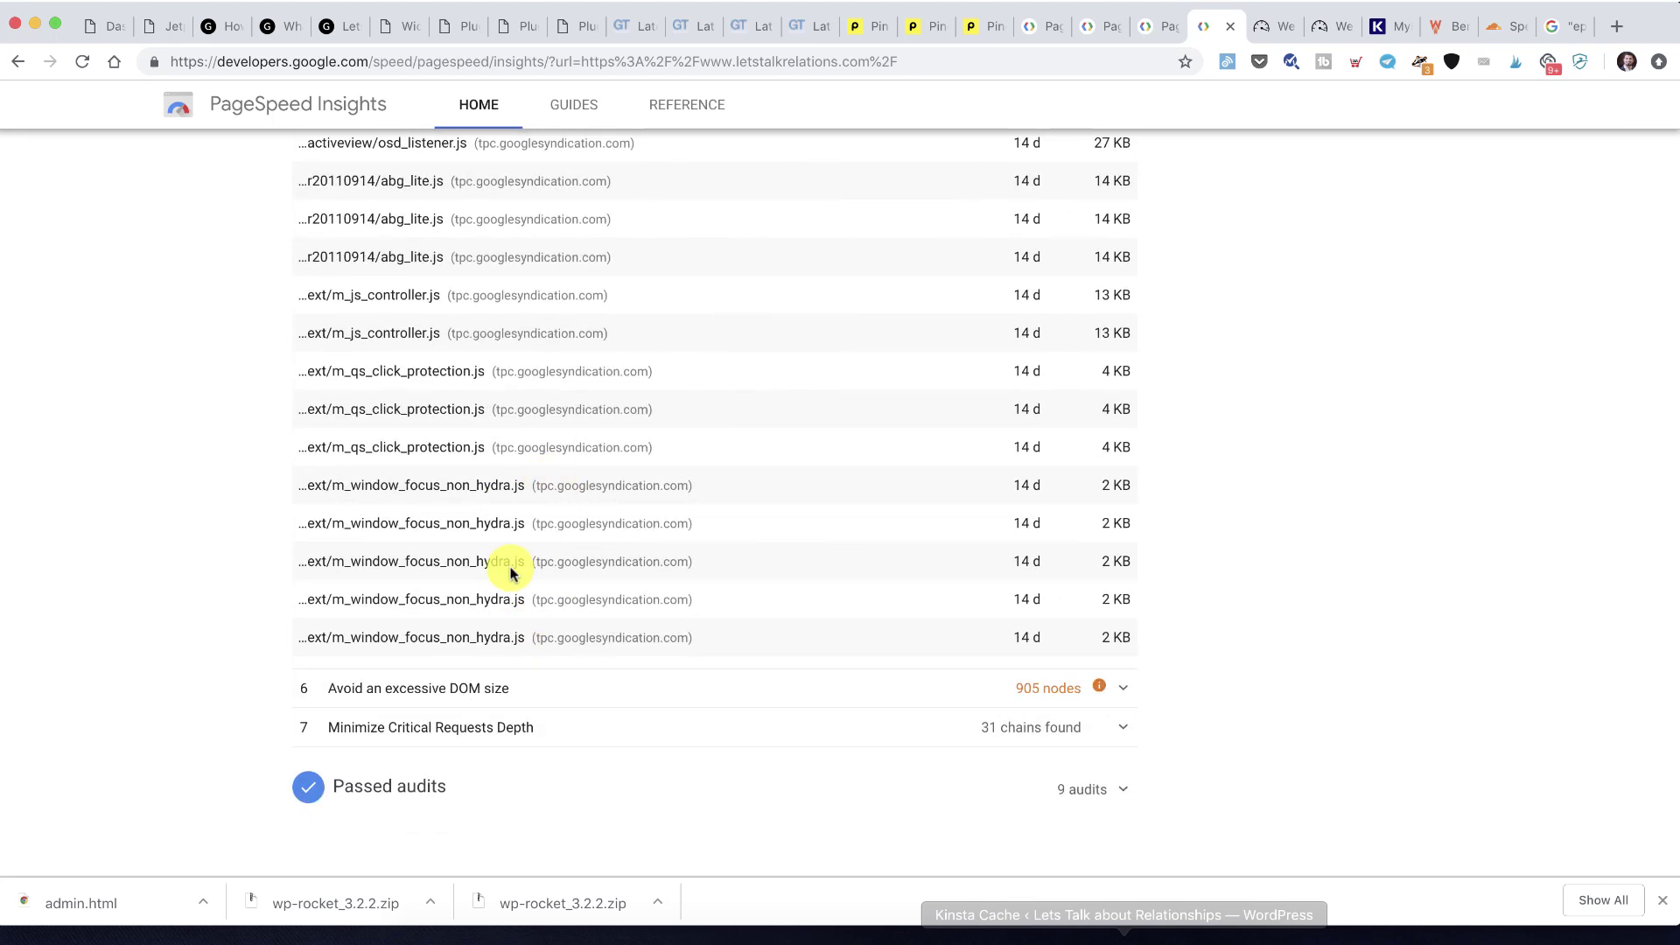
scroll(461, 687, down, 3)
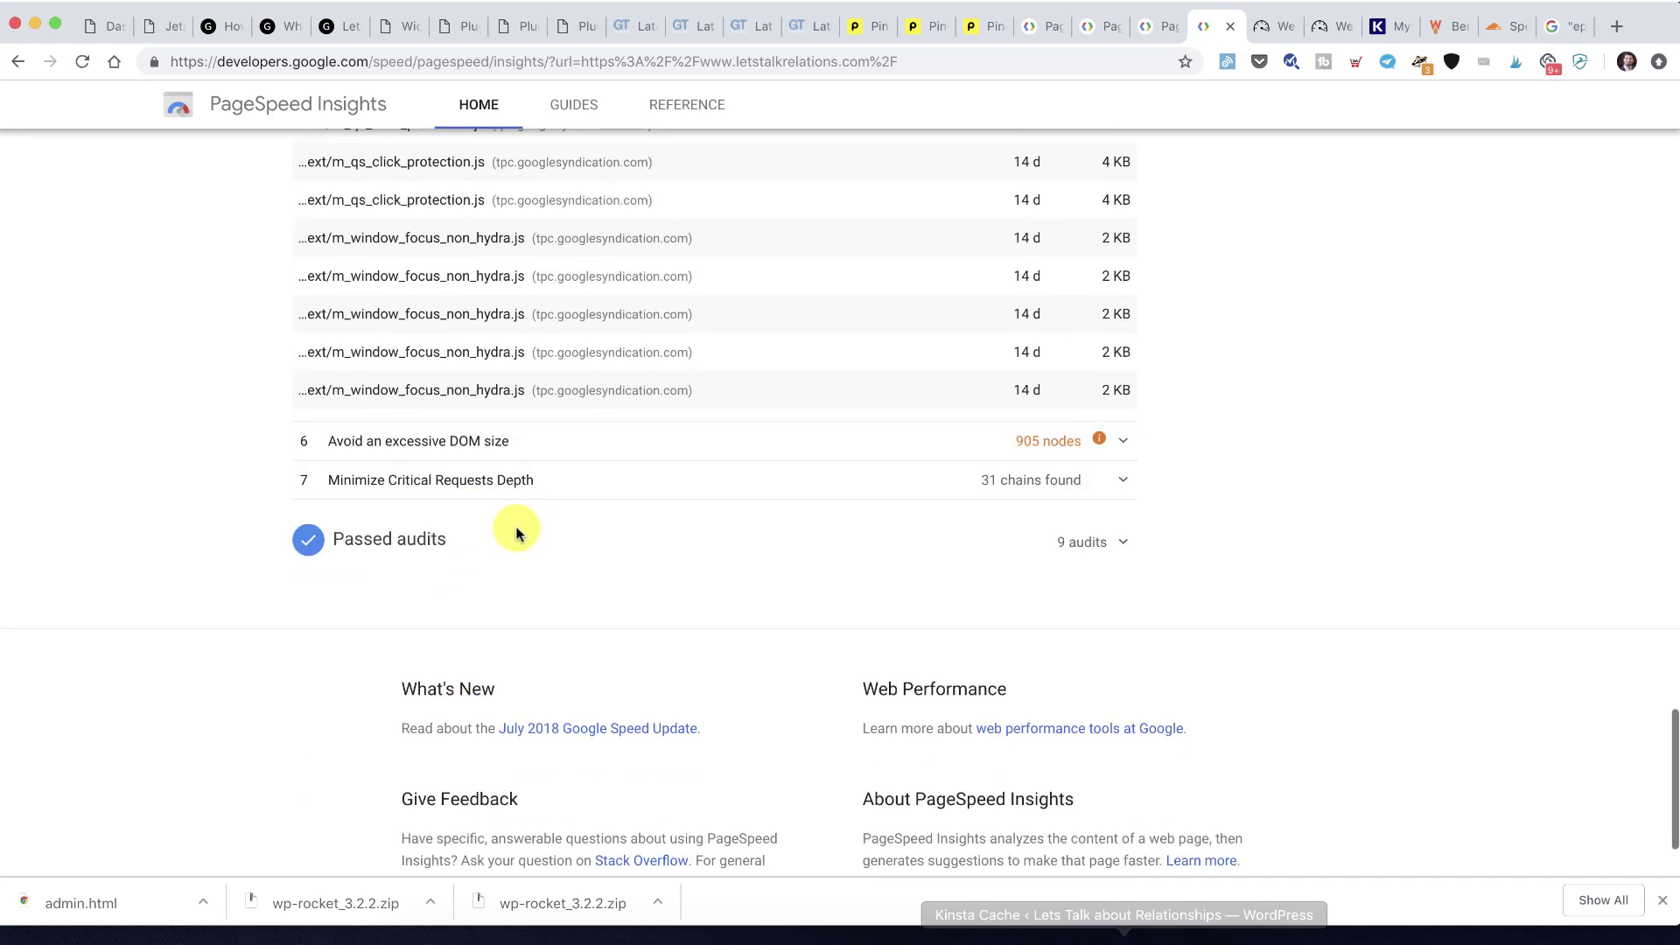
Expand the JavaScript execution time, main-thread work and webfont load diagnostics, and review their details alongside the report's mobile score
scroll(461, 513, up, 20)
click(443, 502)
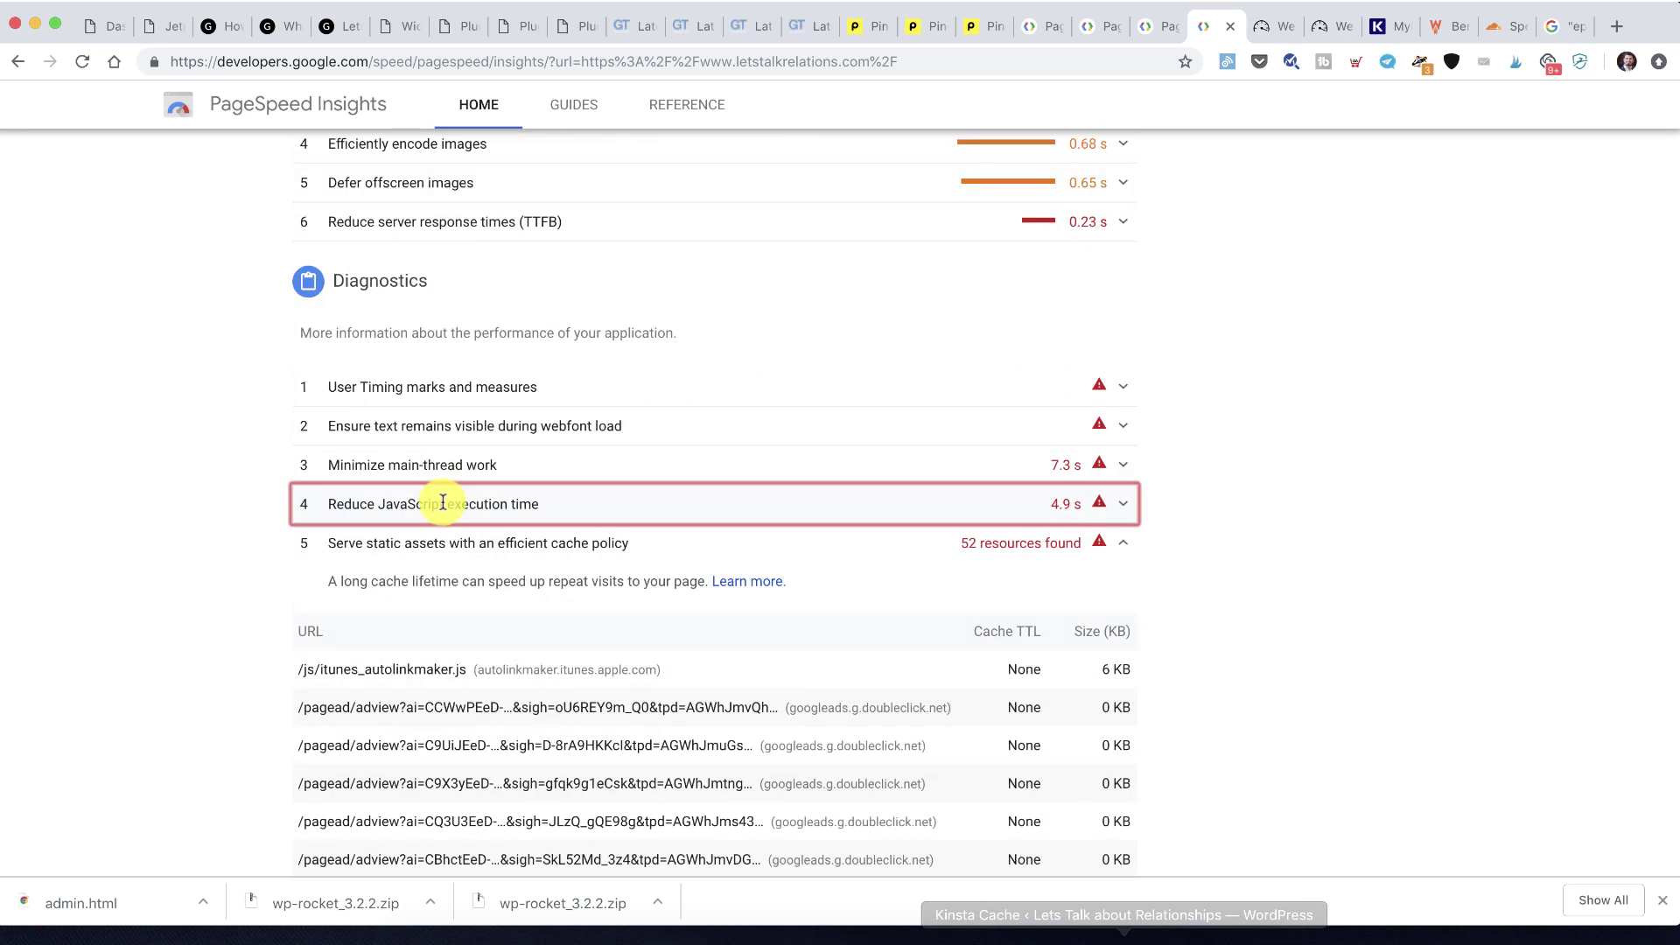
click(444, 457)
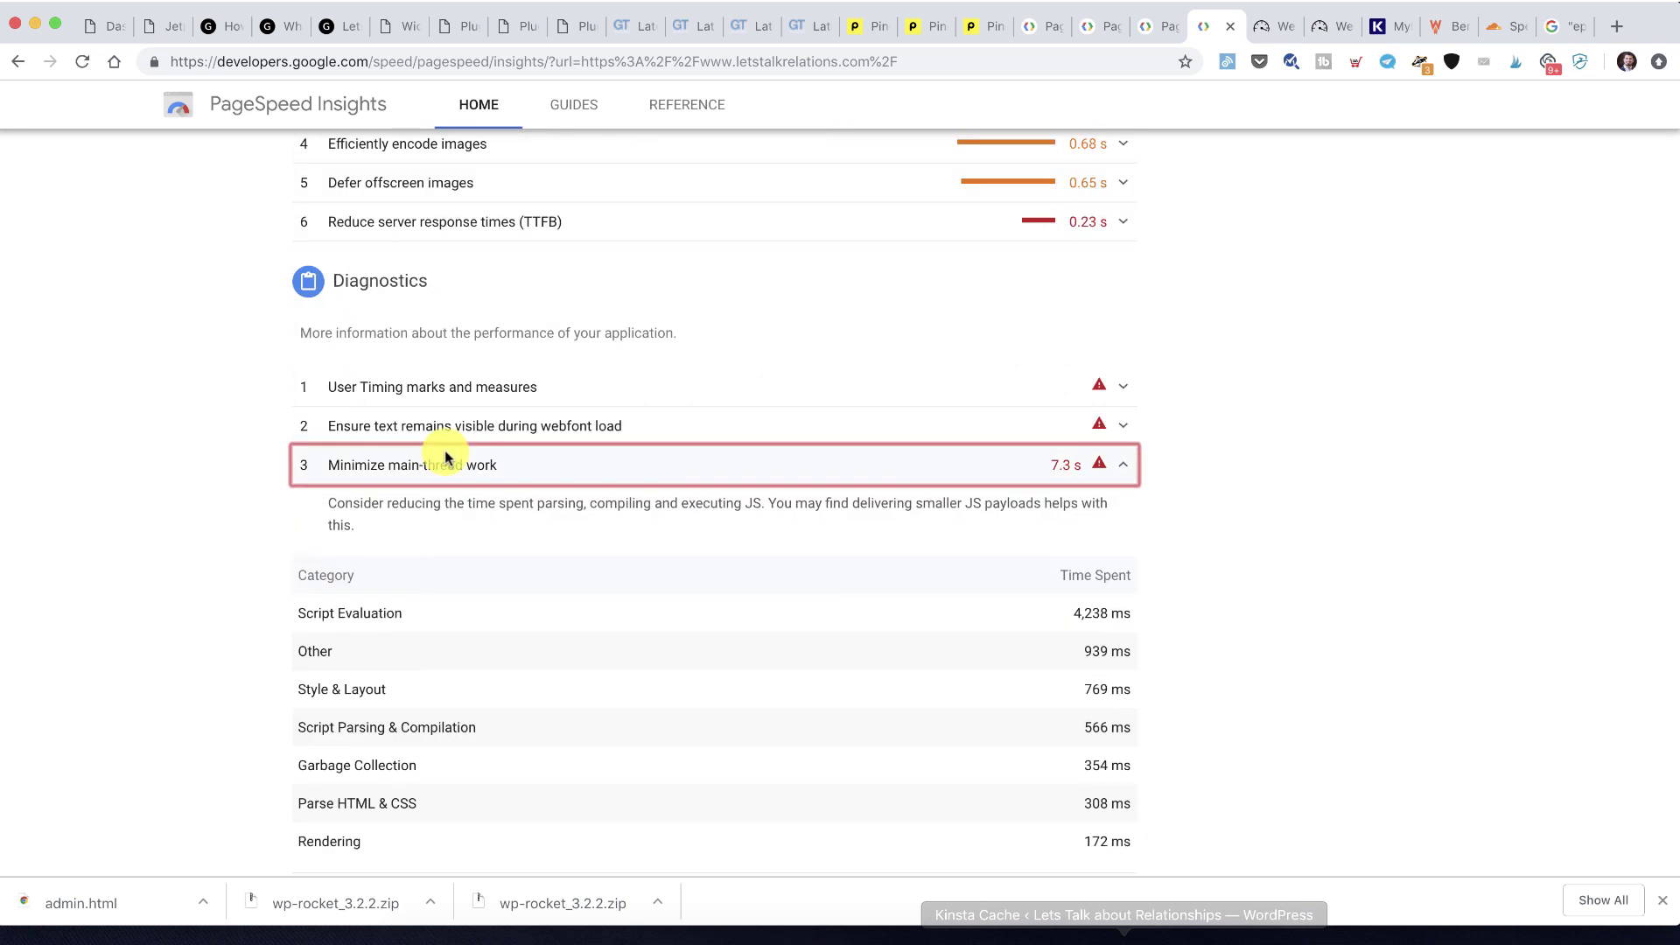
click(446, 424)
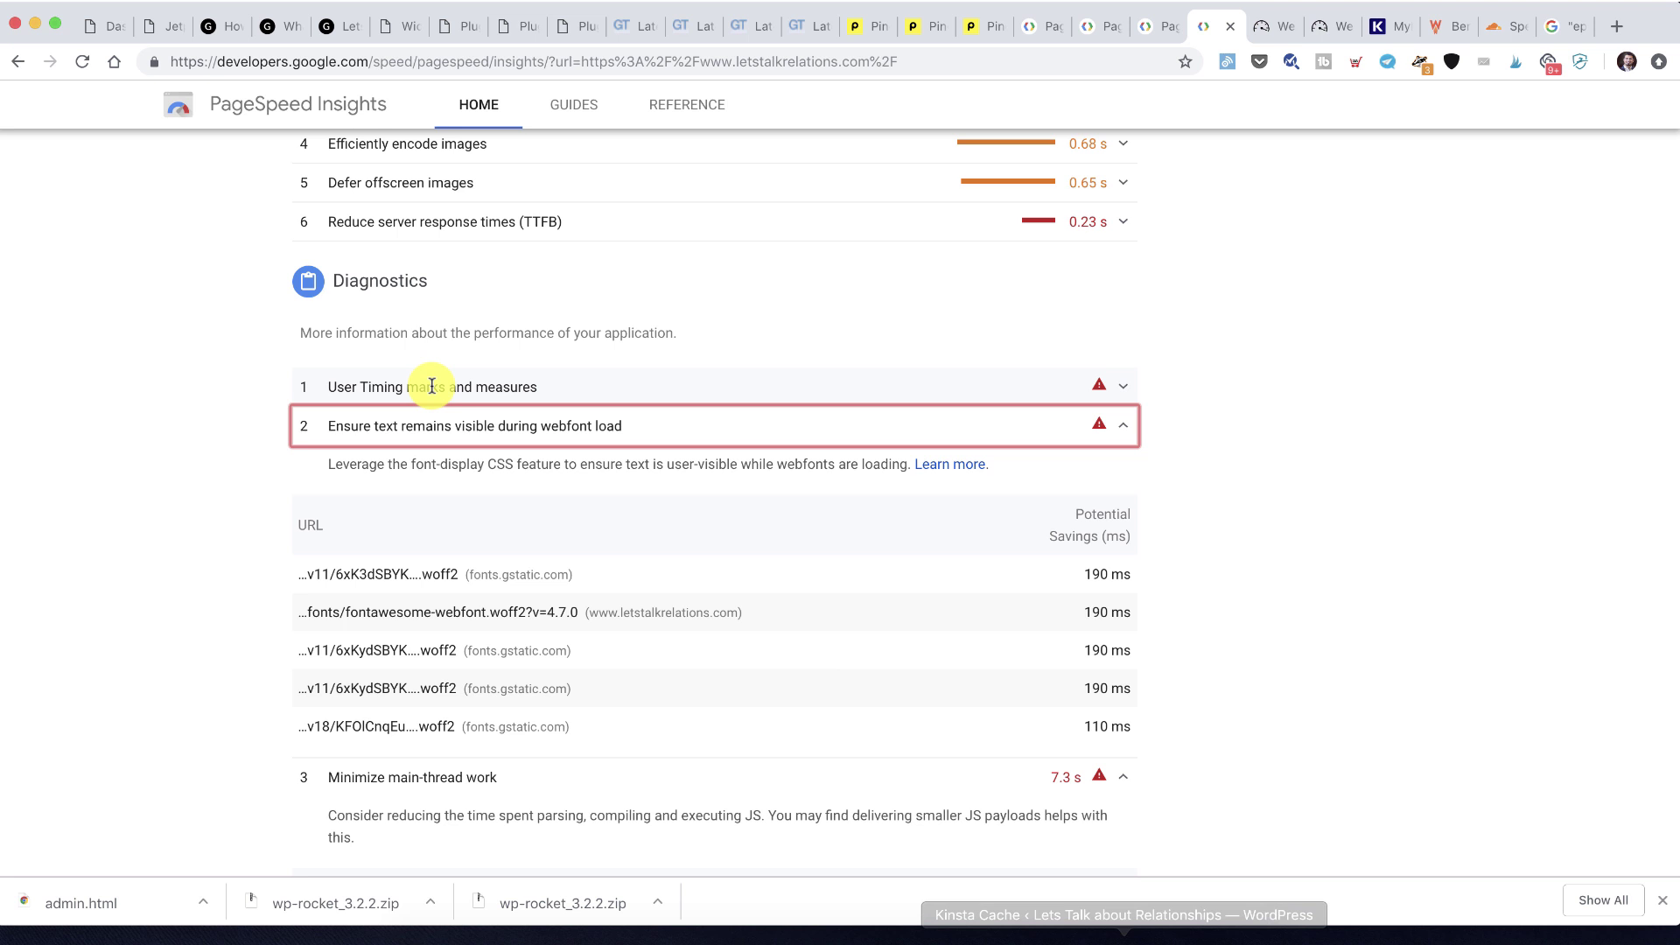
scroll(431, 386, down, 5)
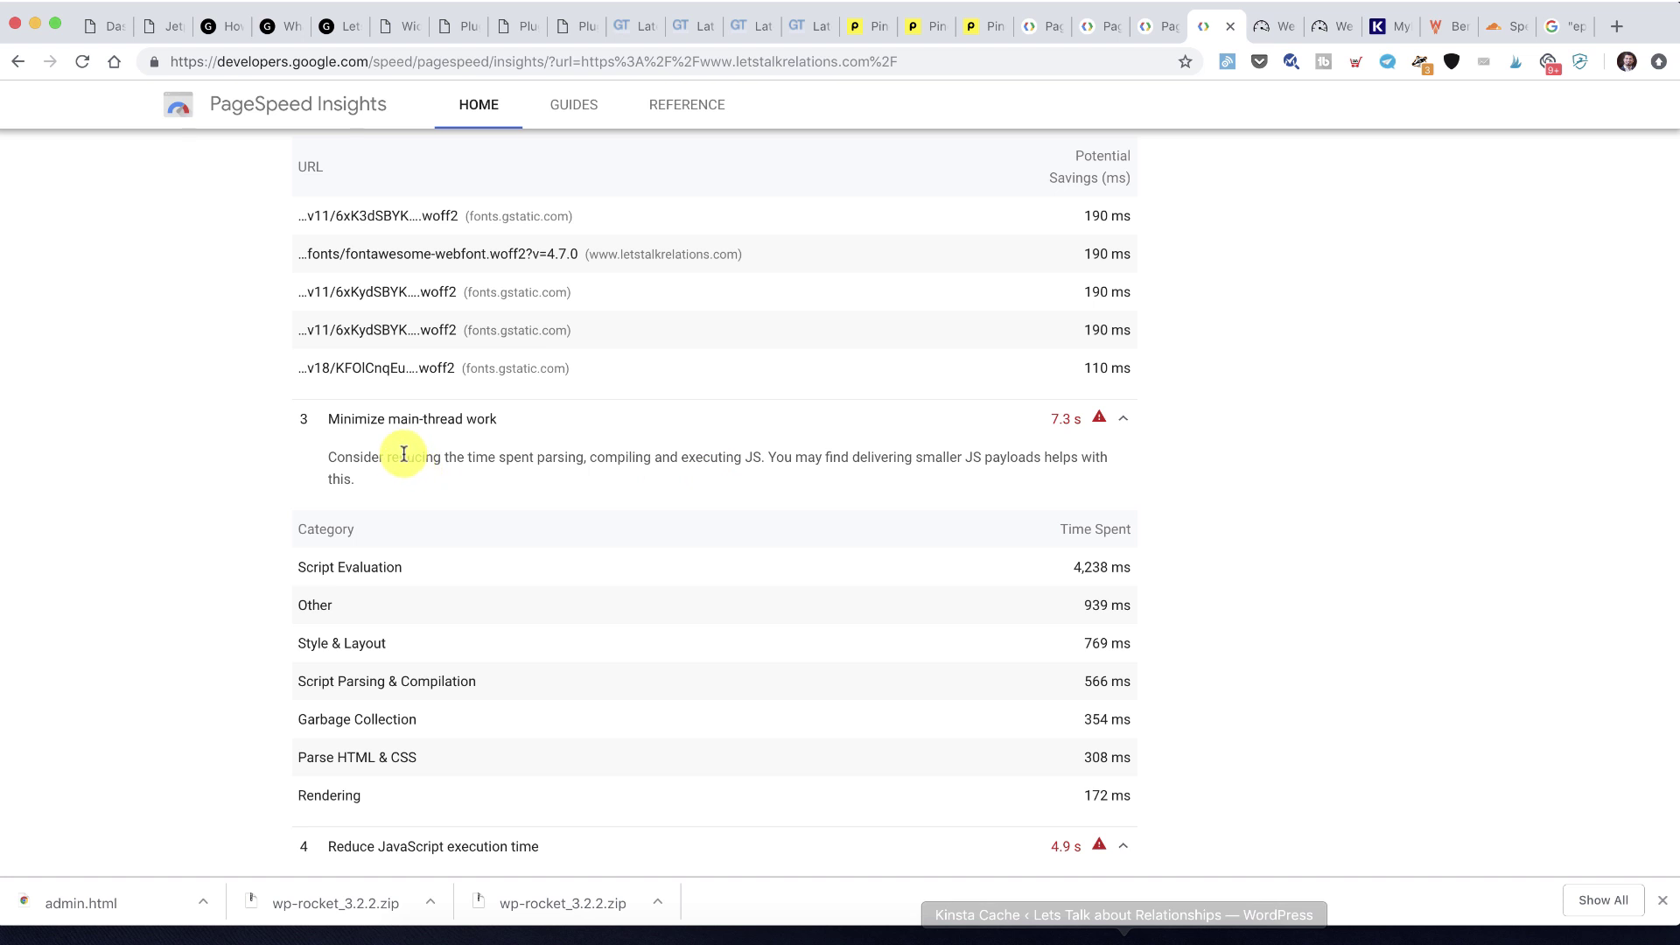
drag(398, 456, 601, 468)
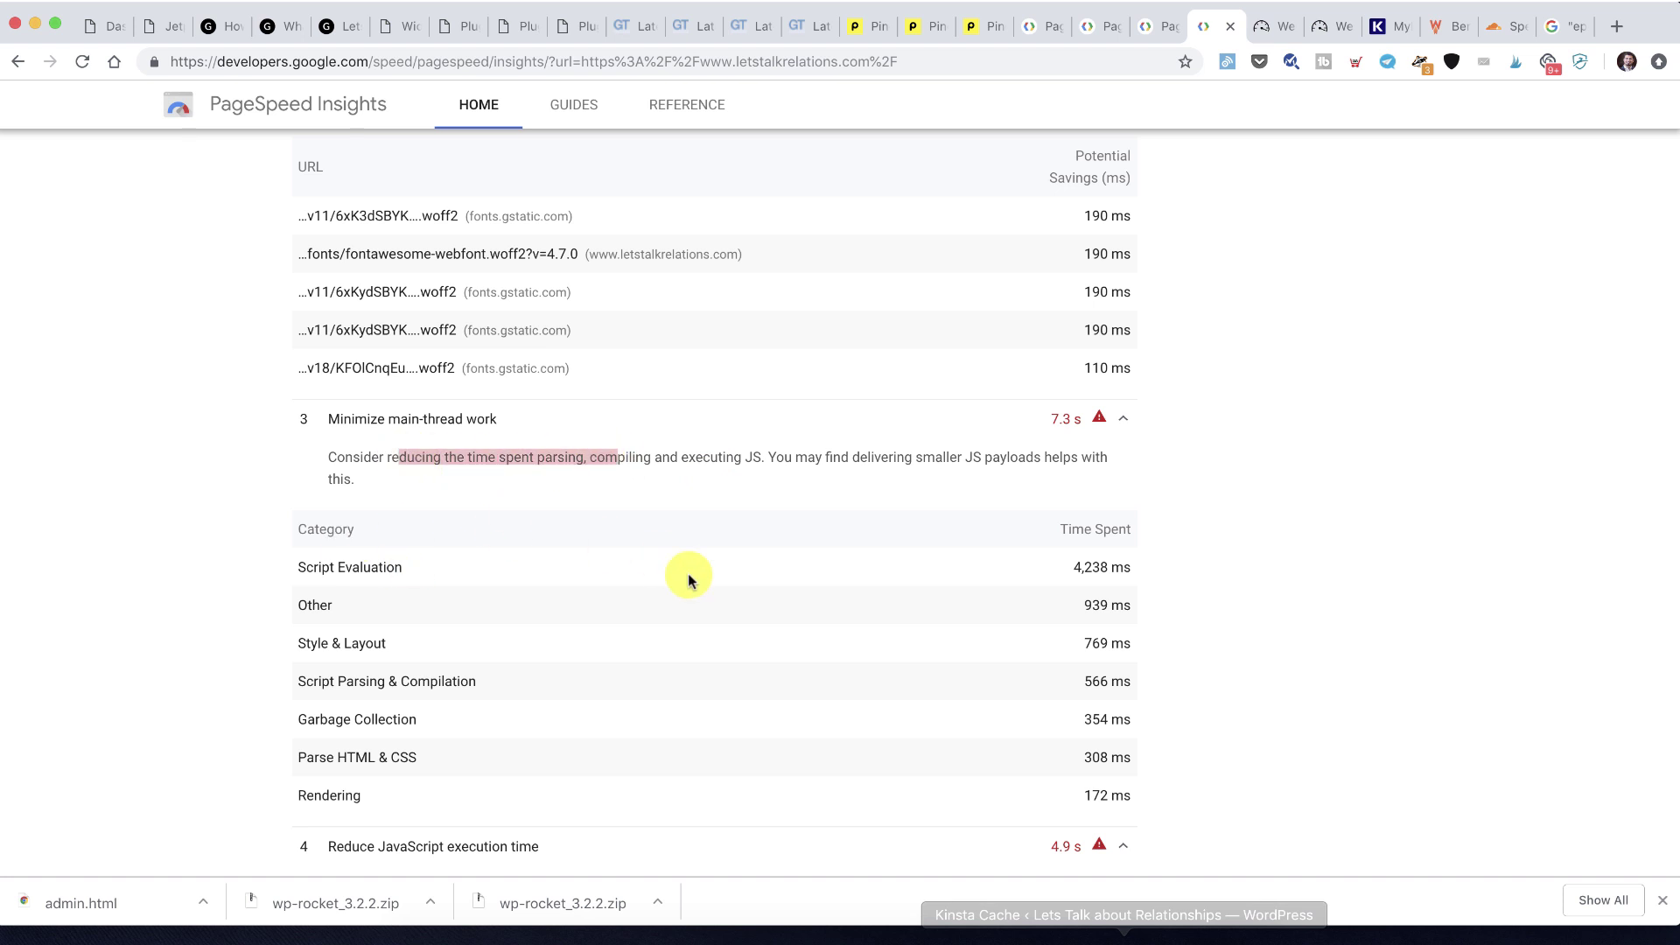
scroll(408, 573, down, 3)
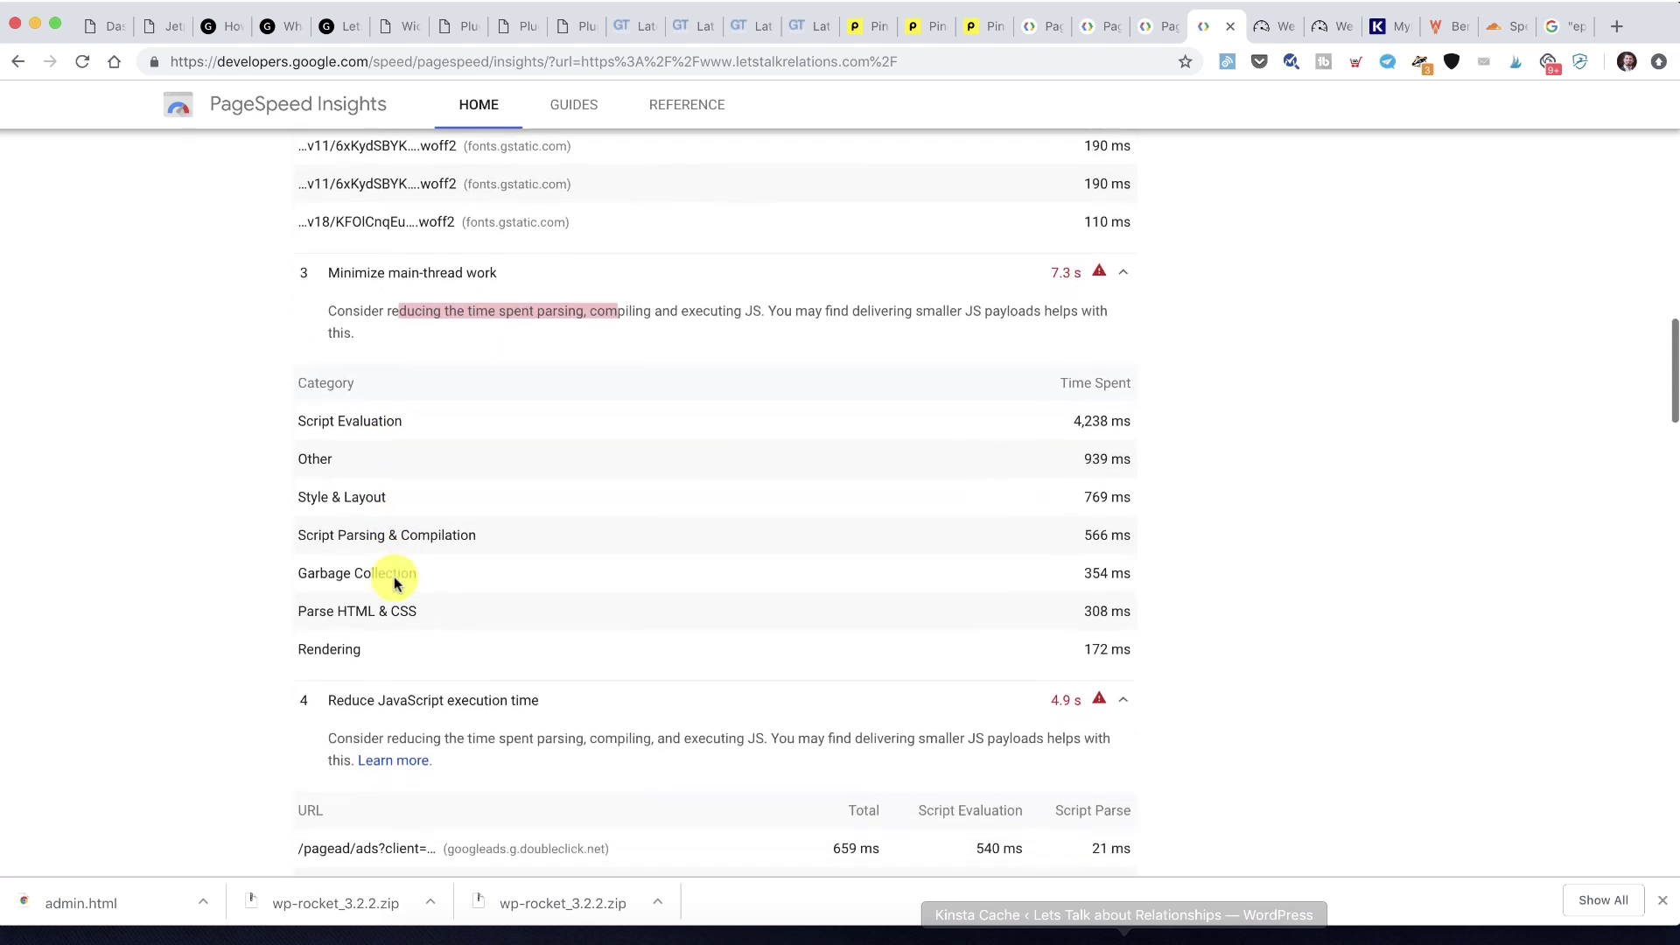
scroll(432, 262, down, 2)
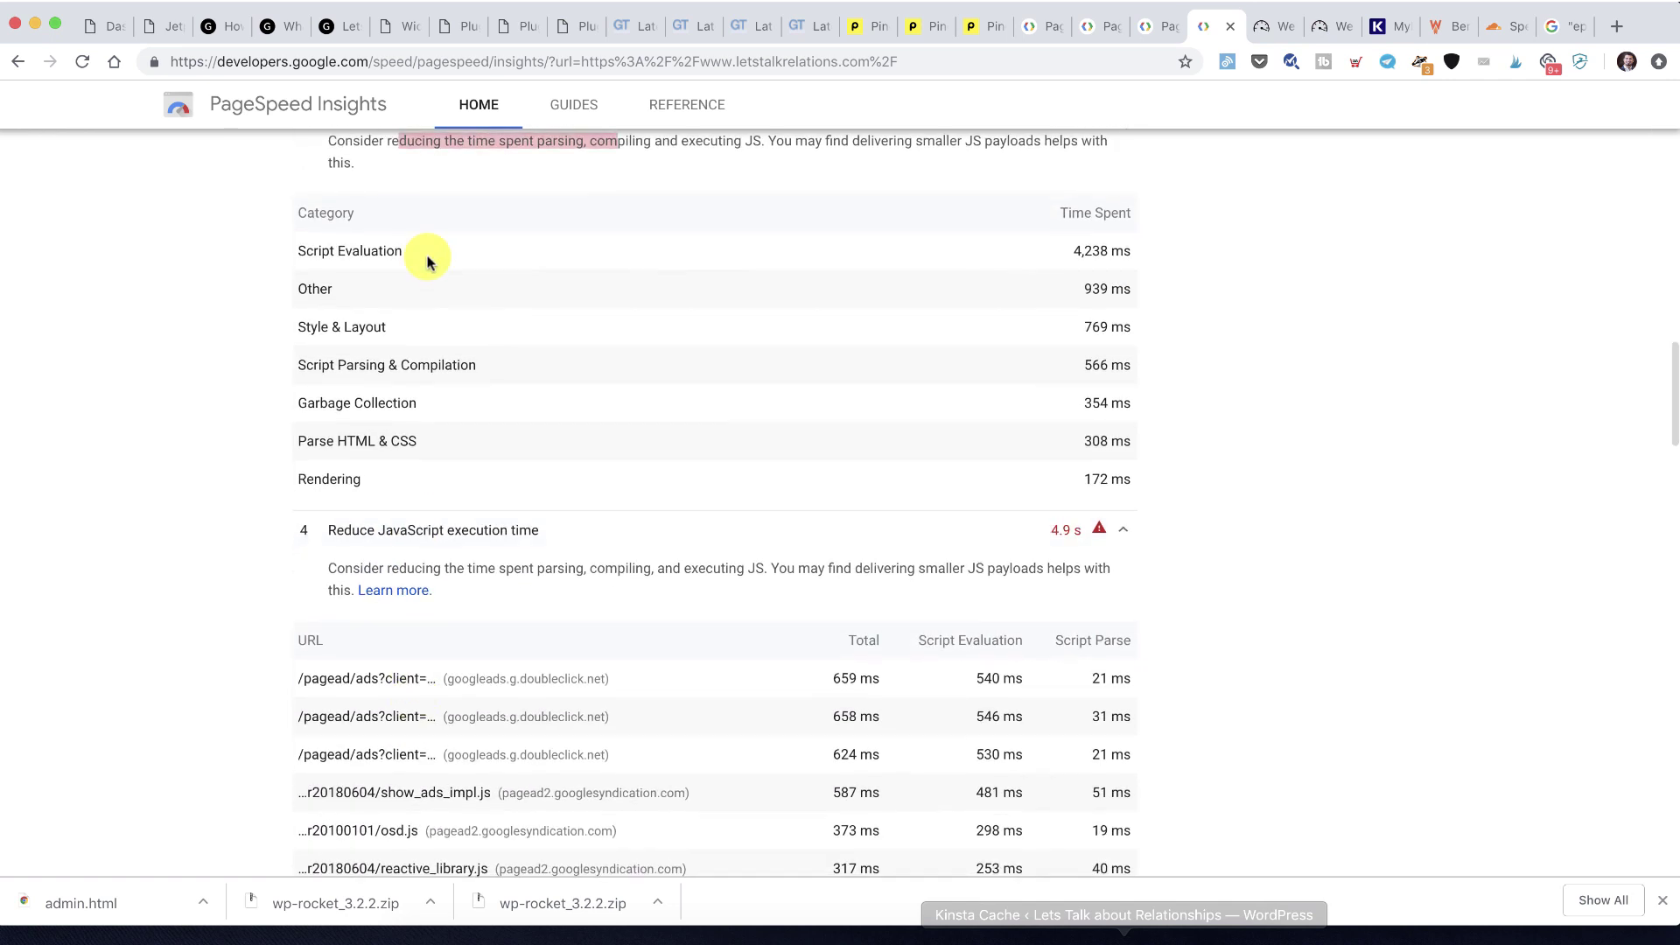
scroll(433, 272, up, 15)
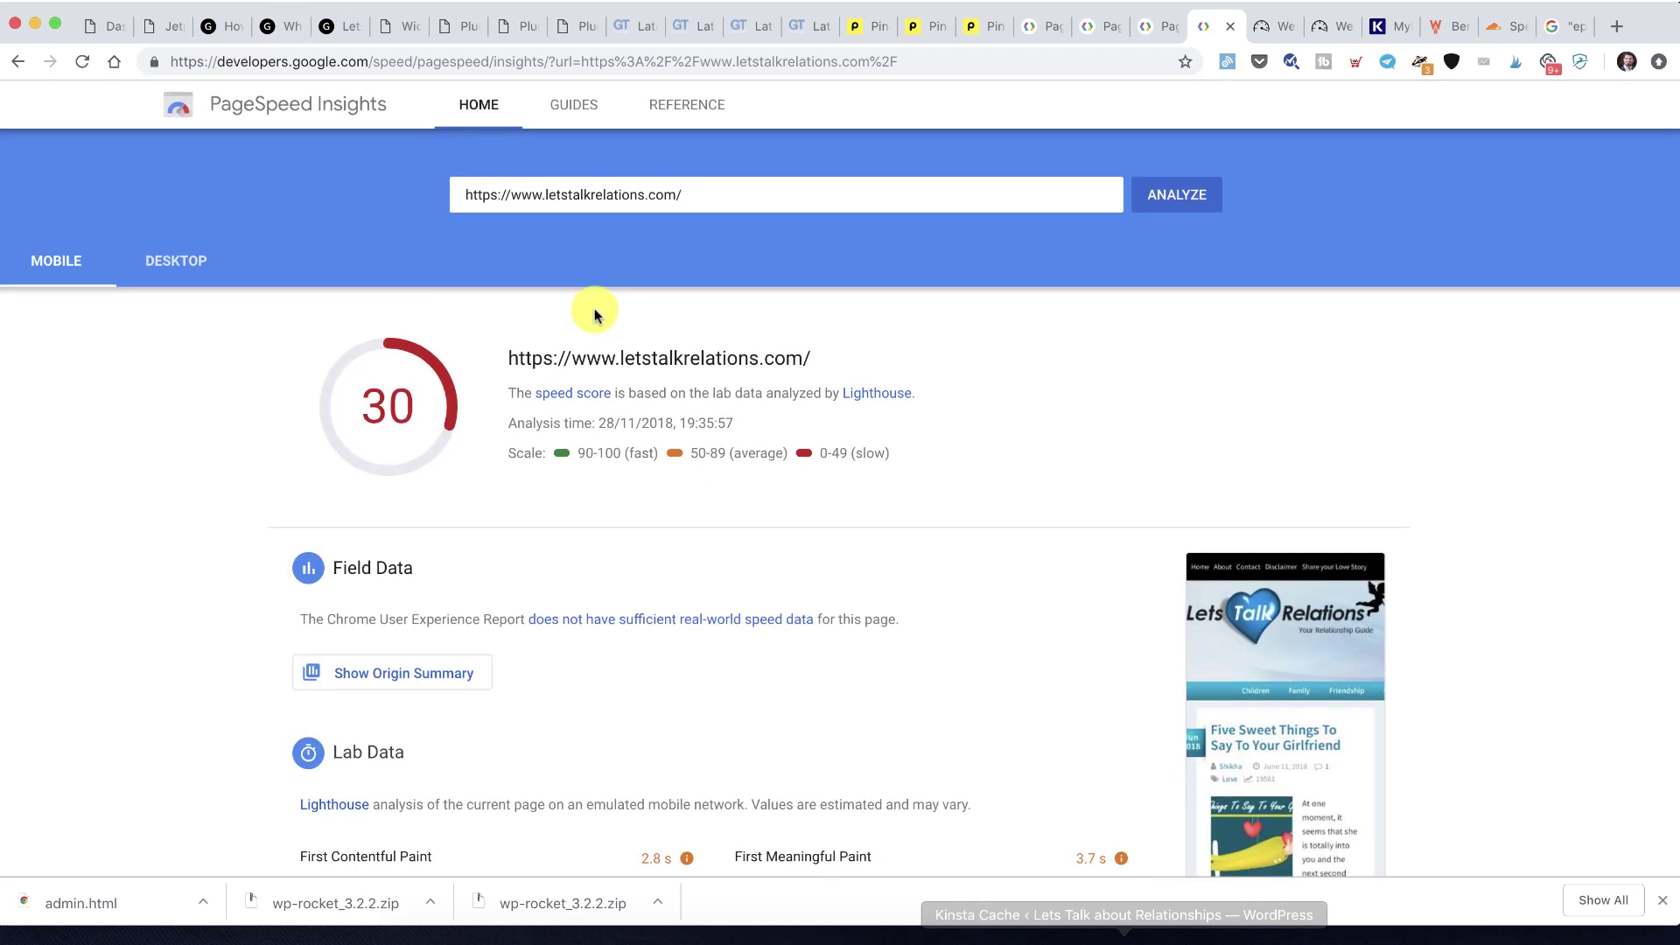
scroll(810, 263, down, 6)
scroll(810, 364, up, 6)
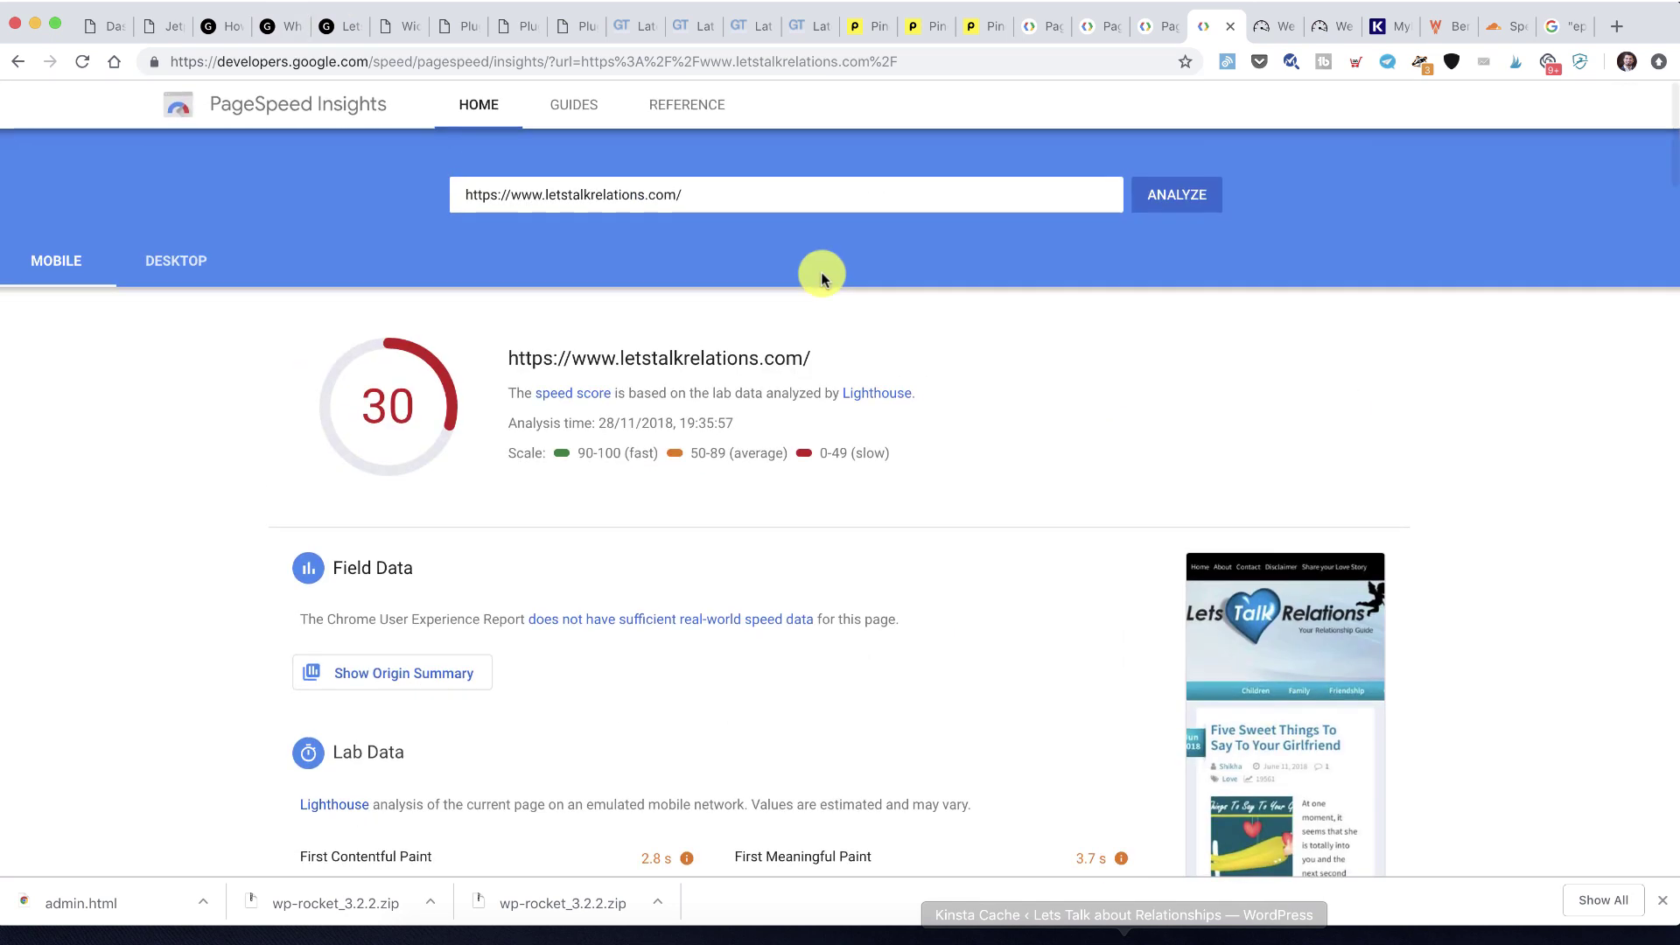
Compare the newest Pingdom result with the earlier ones on performance grade, page size, load time and requests
click(1156, 28)
click(984, 26)
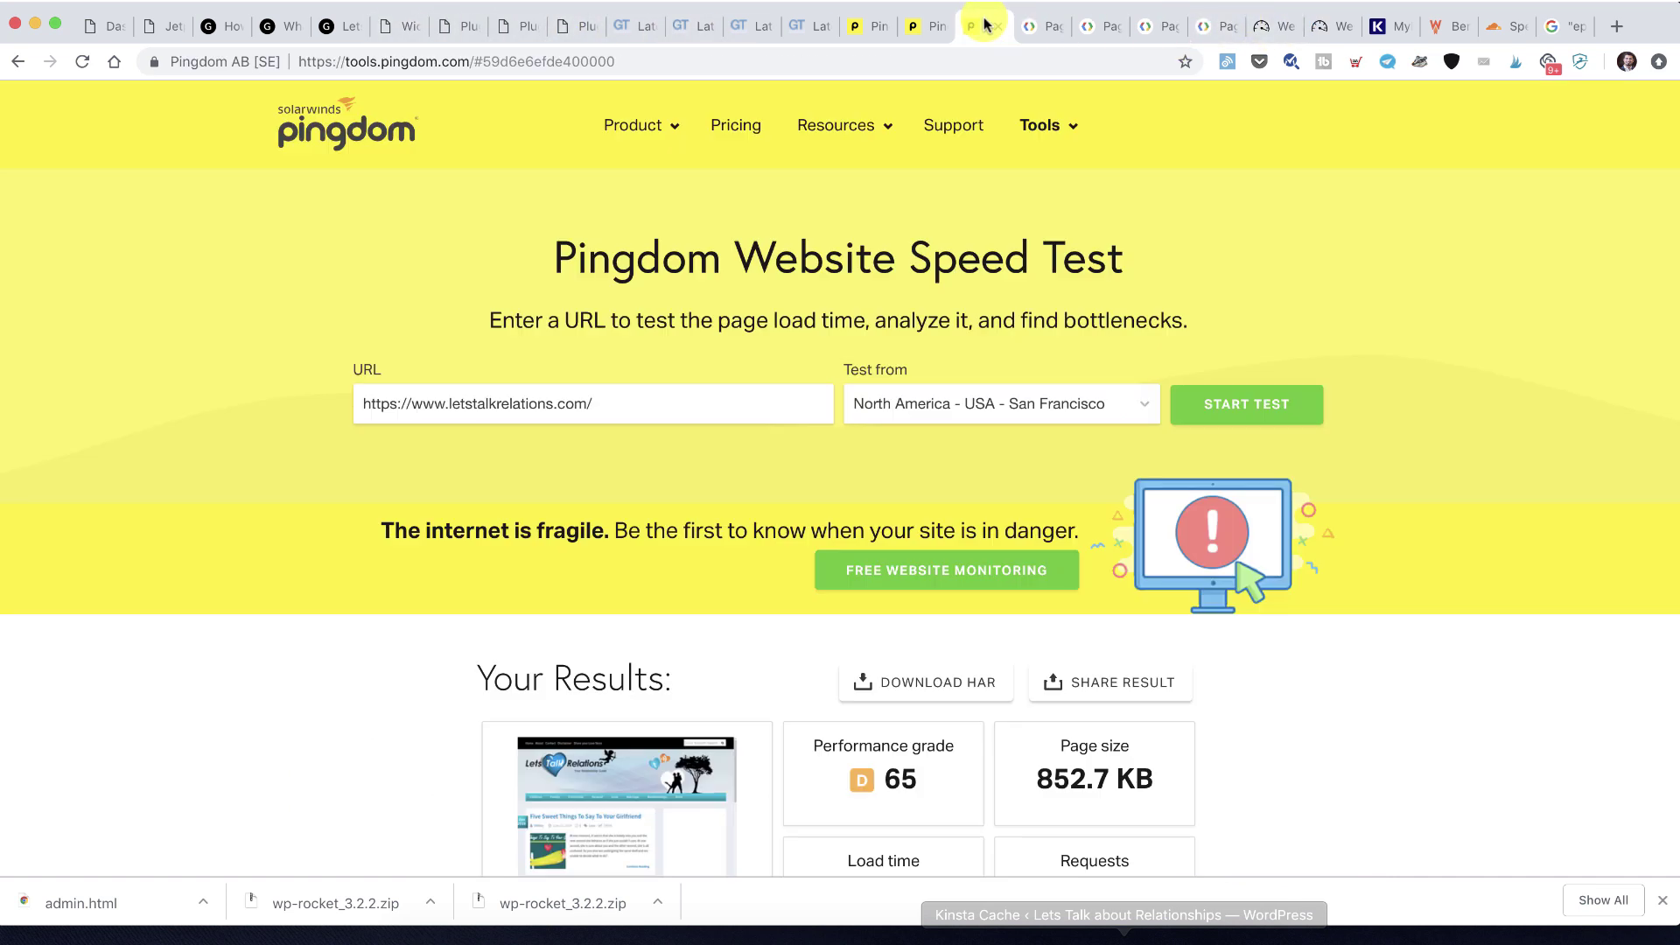
scroll(979, 104, down, 3)
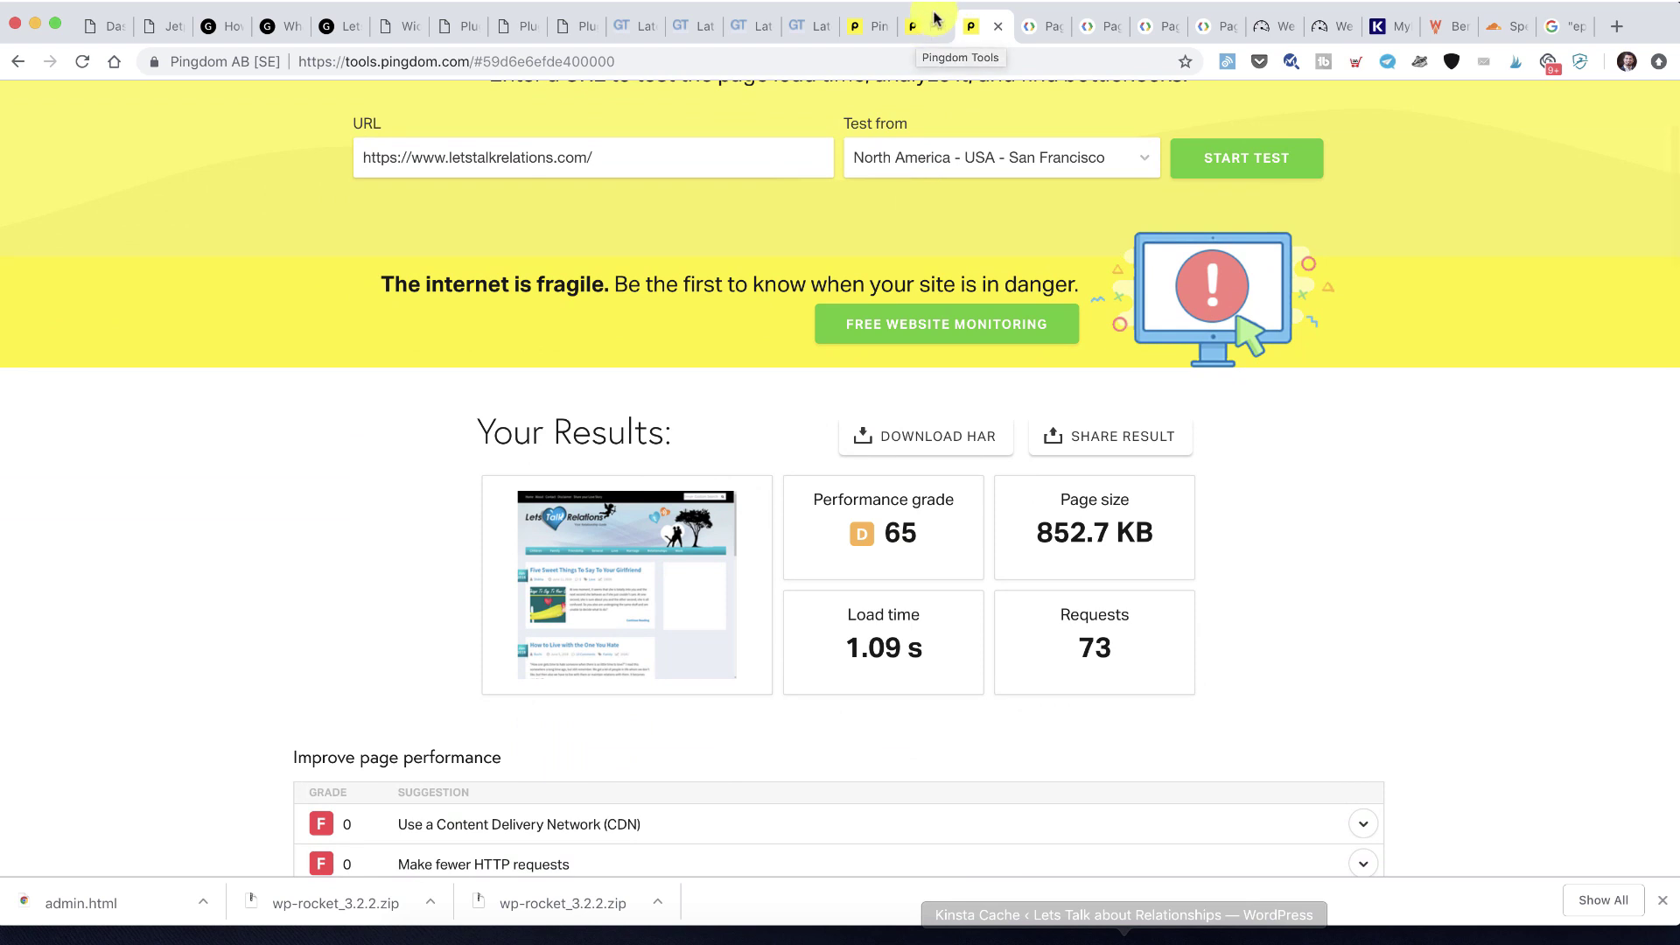
click(919, 28)
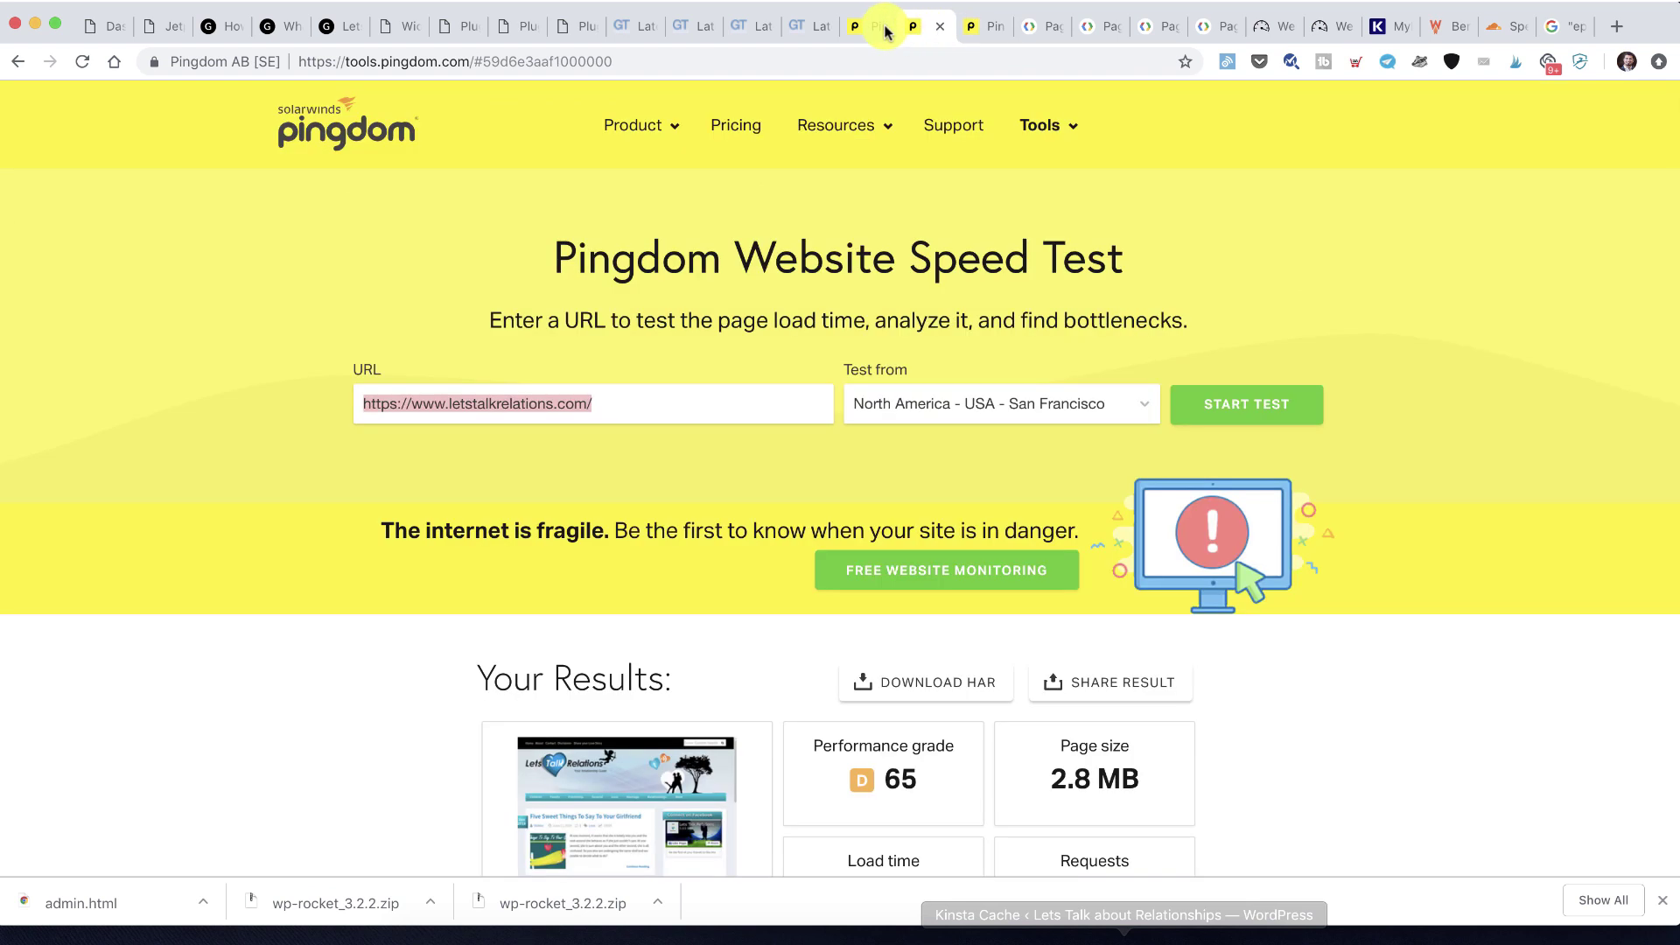
click(850, 29)
click(971, 31)
scroll(937, 273, down, 2)
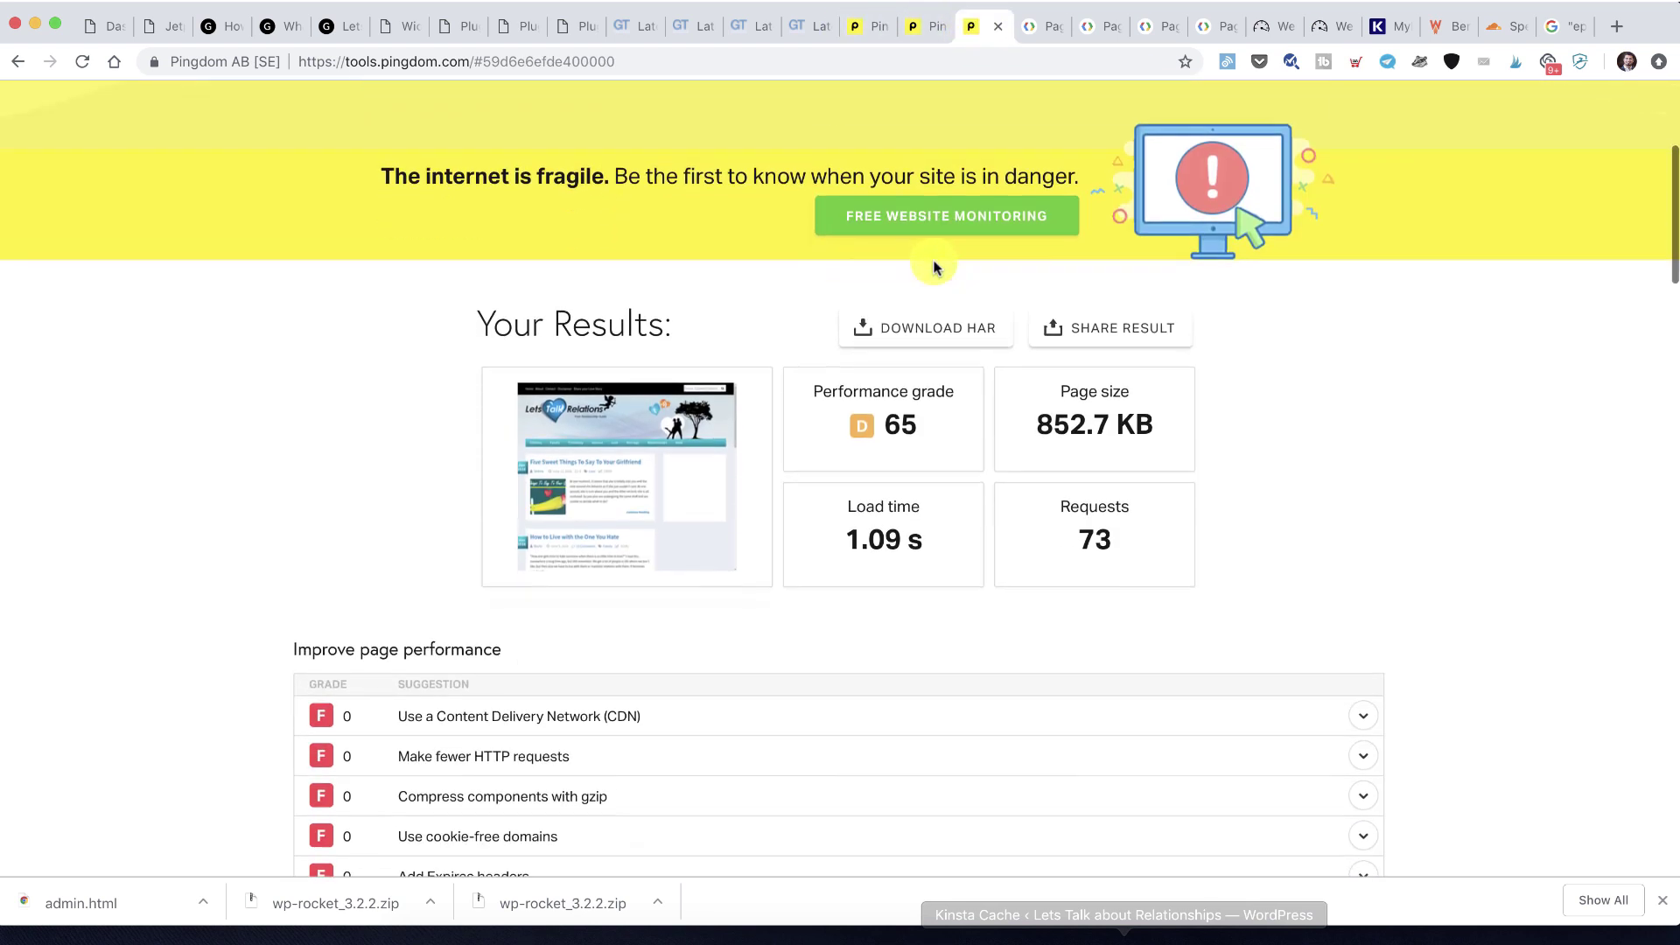
click(861, 29)
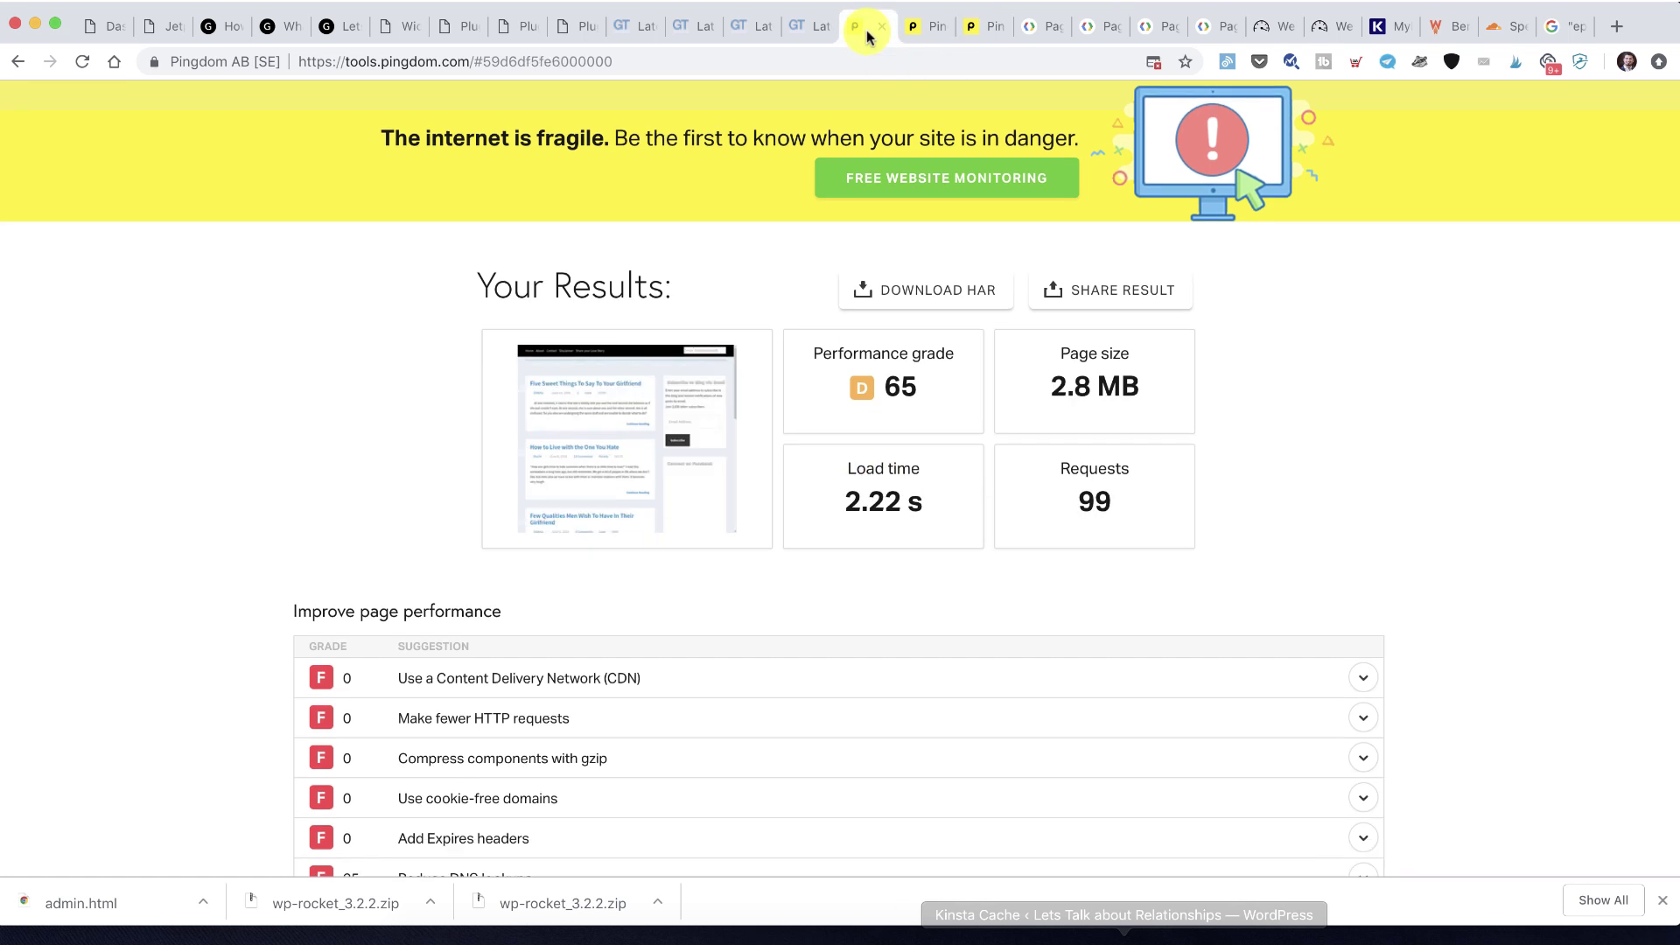
click(986, 30)
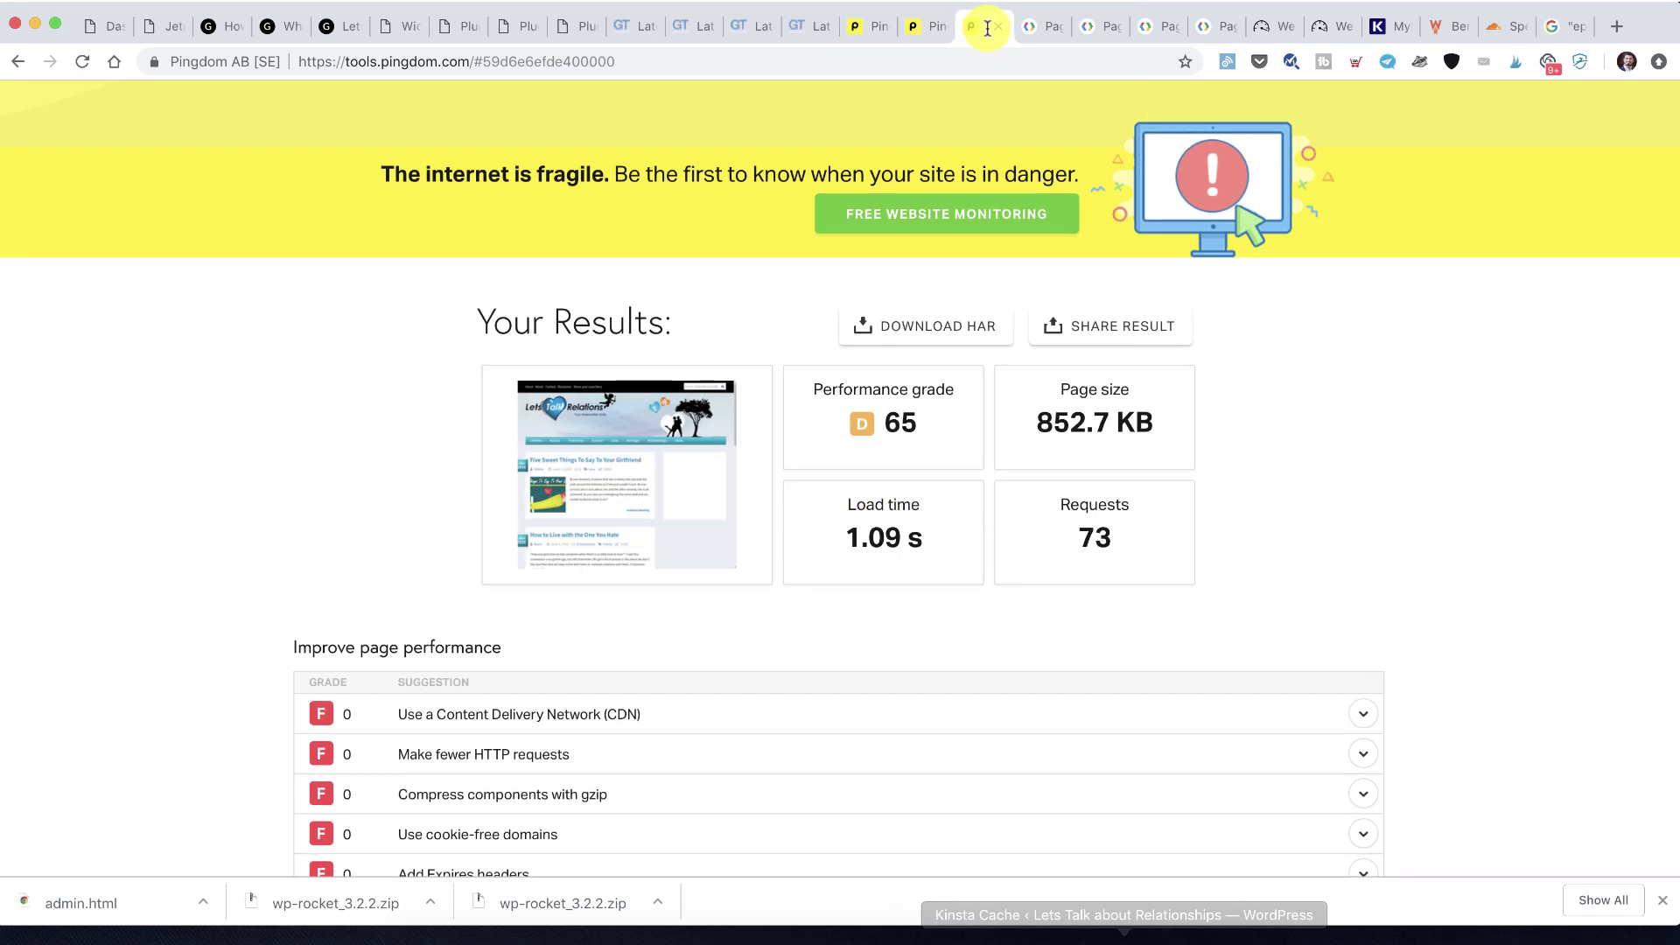
click(861, 45)
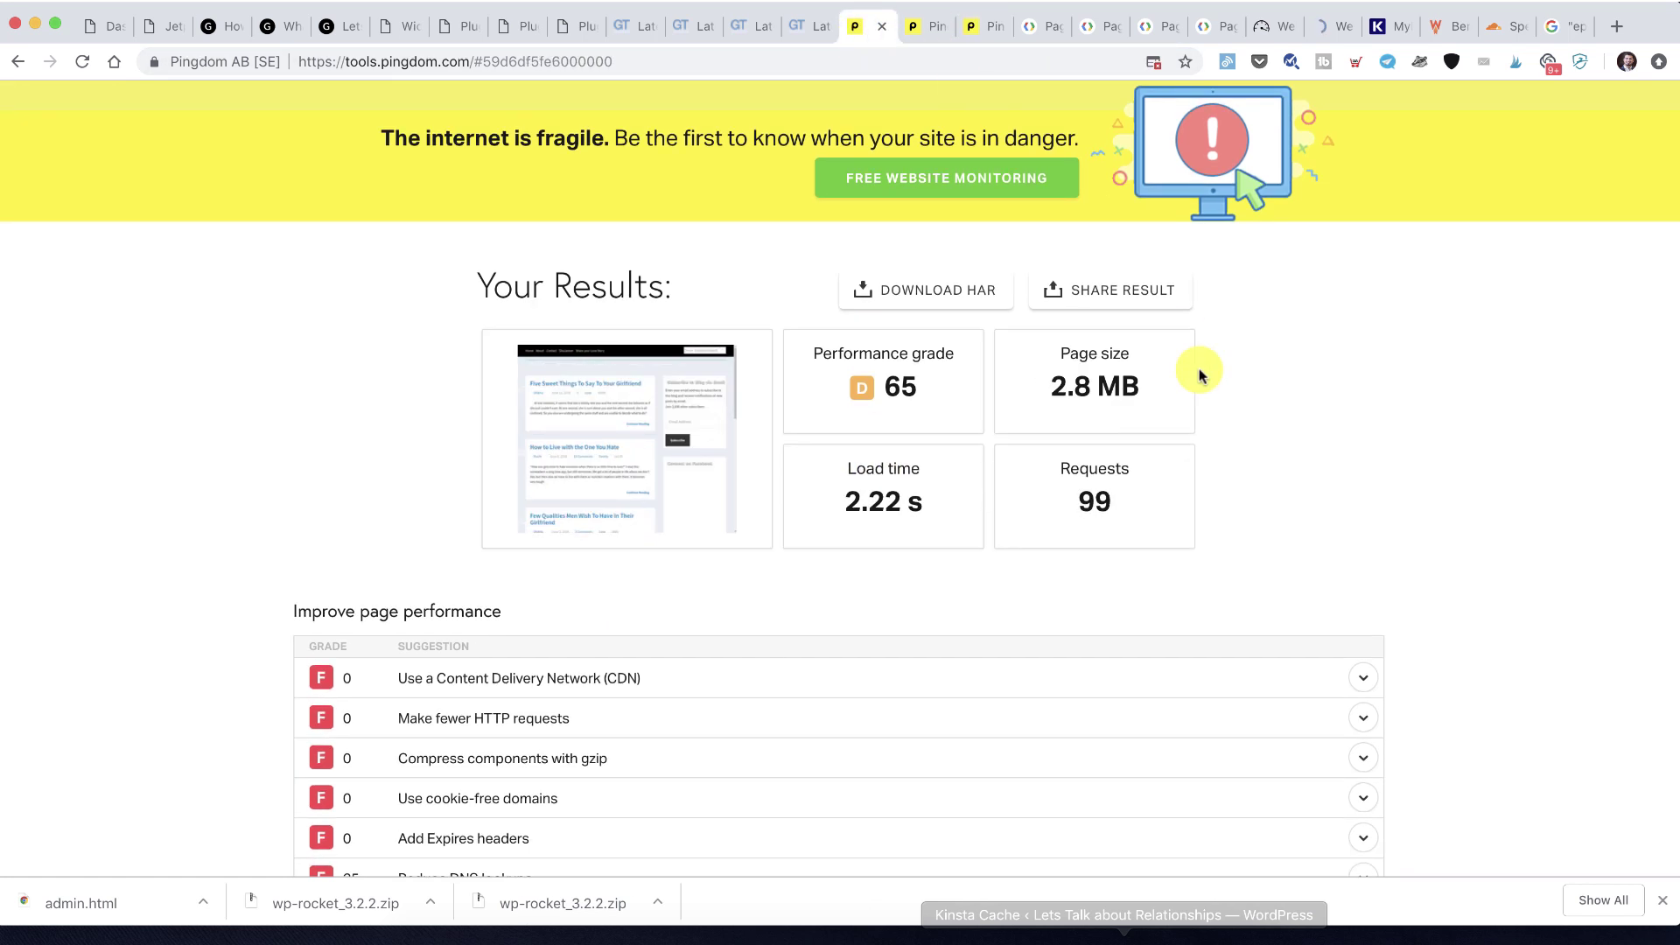
click(980, 37)
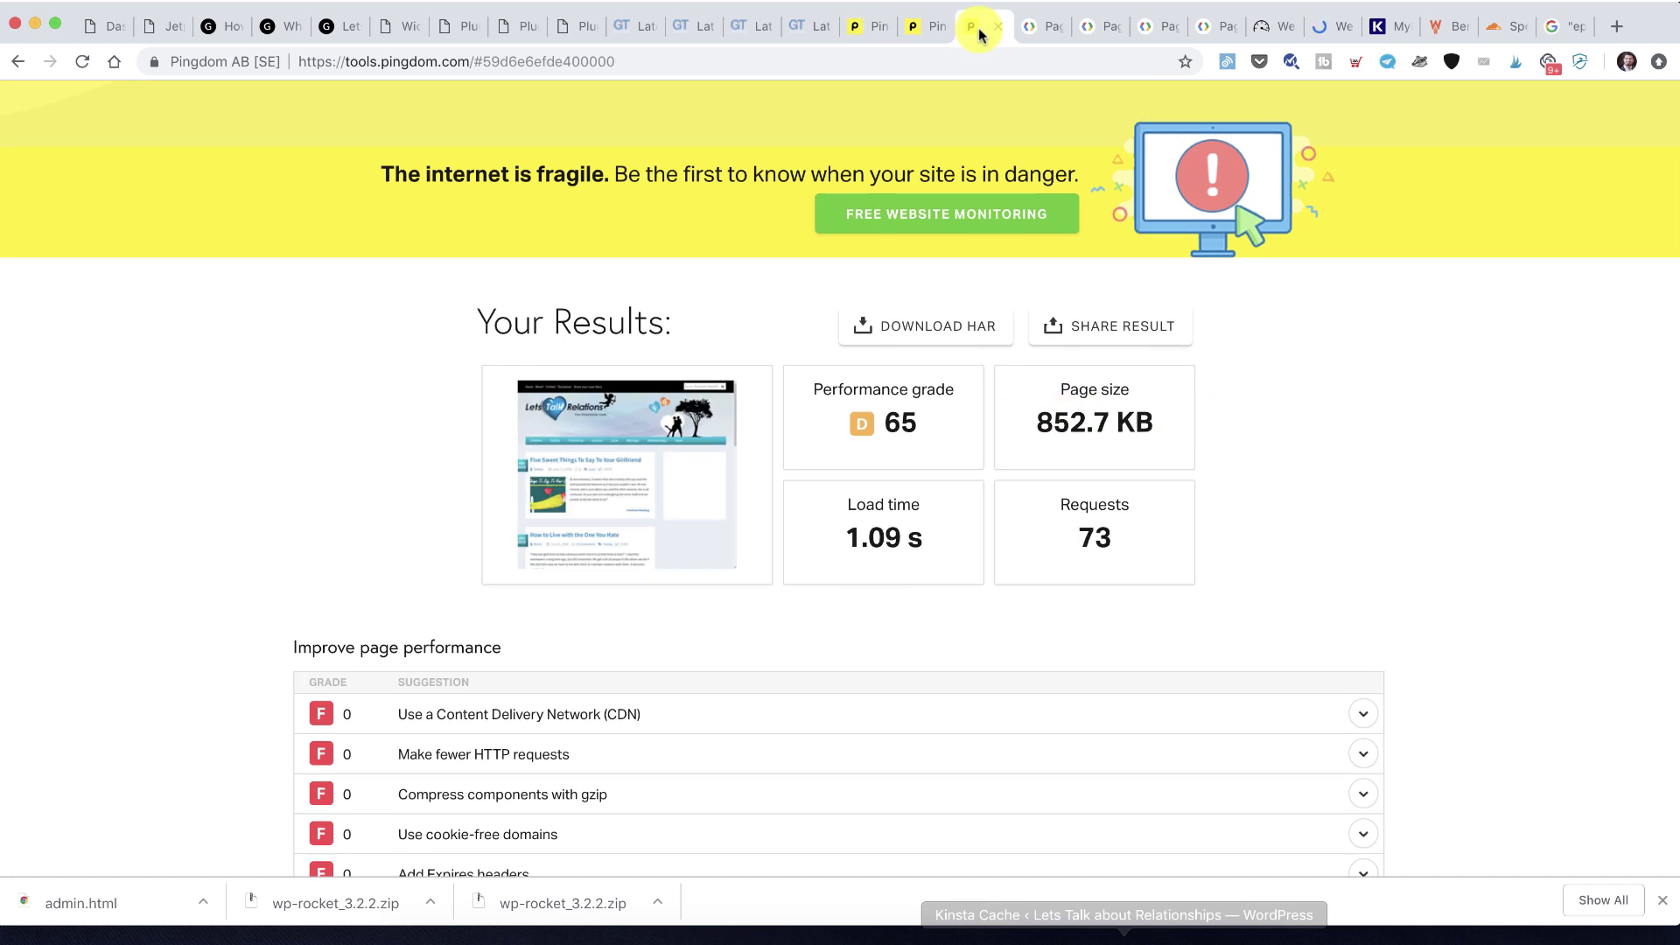
Check the progress of the running WebPageTest, and compare the latest GTmetrix report's scores and page details with the first report's
click(1319, 27)
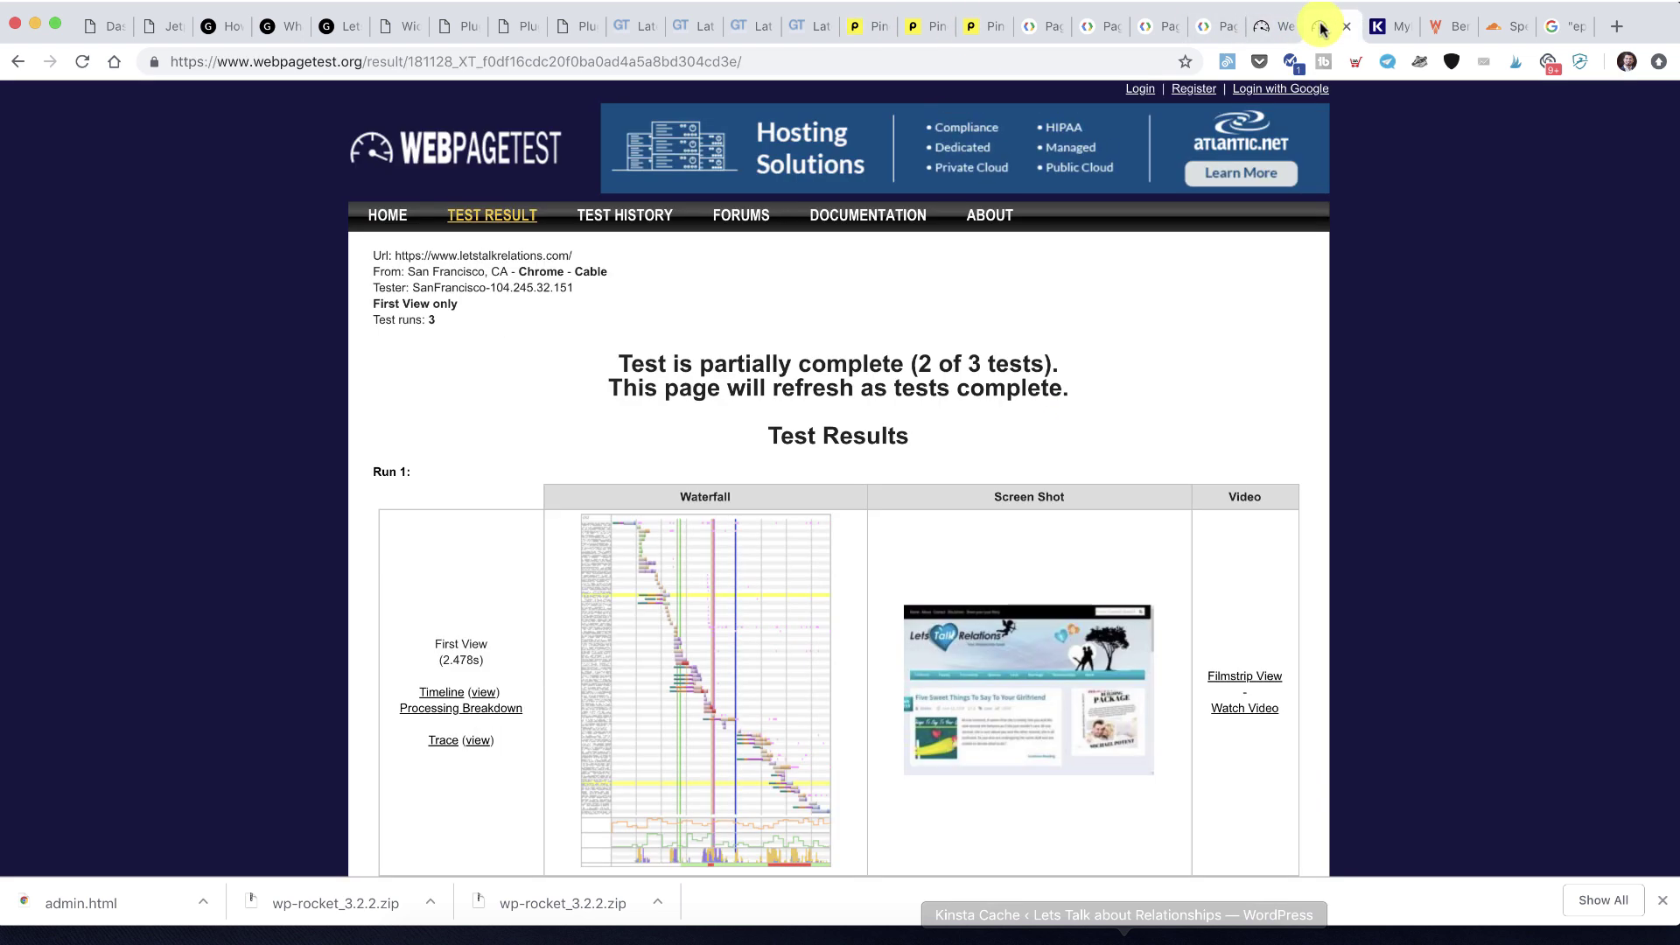
click(1265, 33)
click(798, 33)
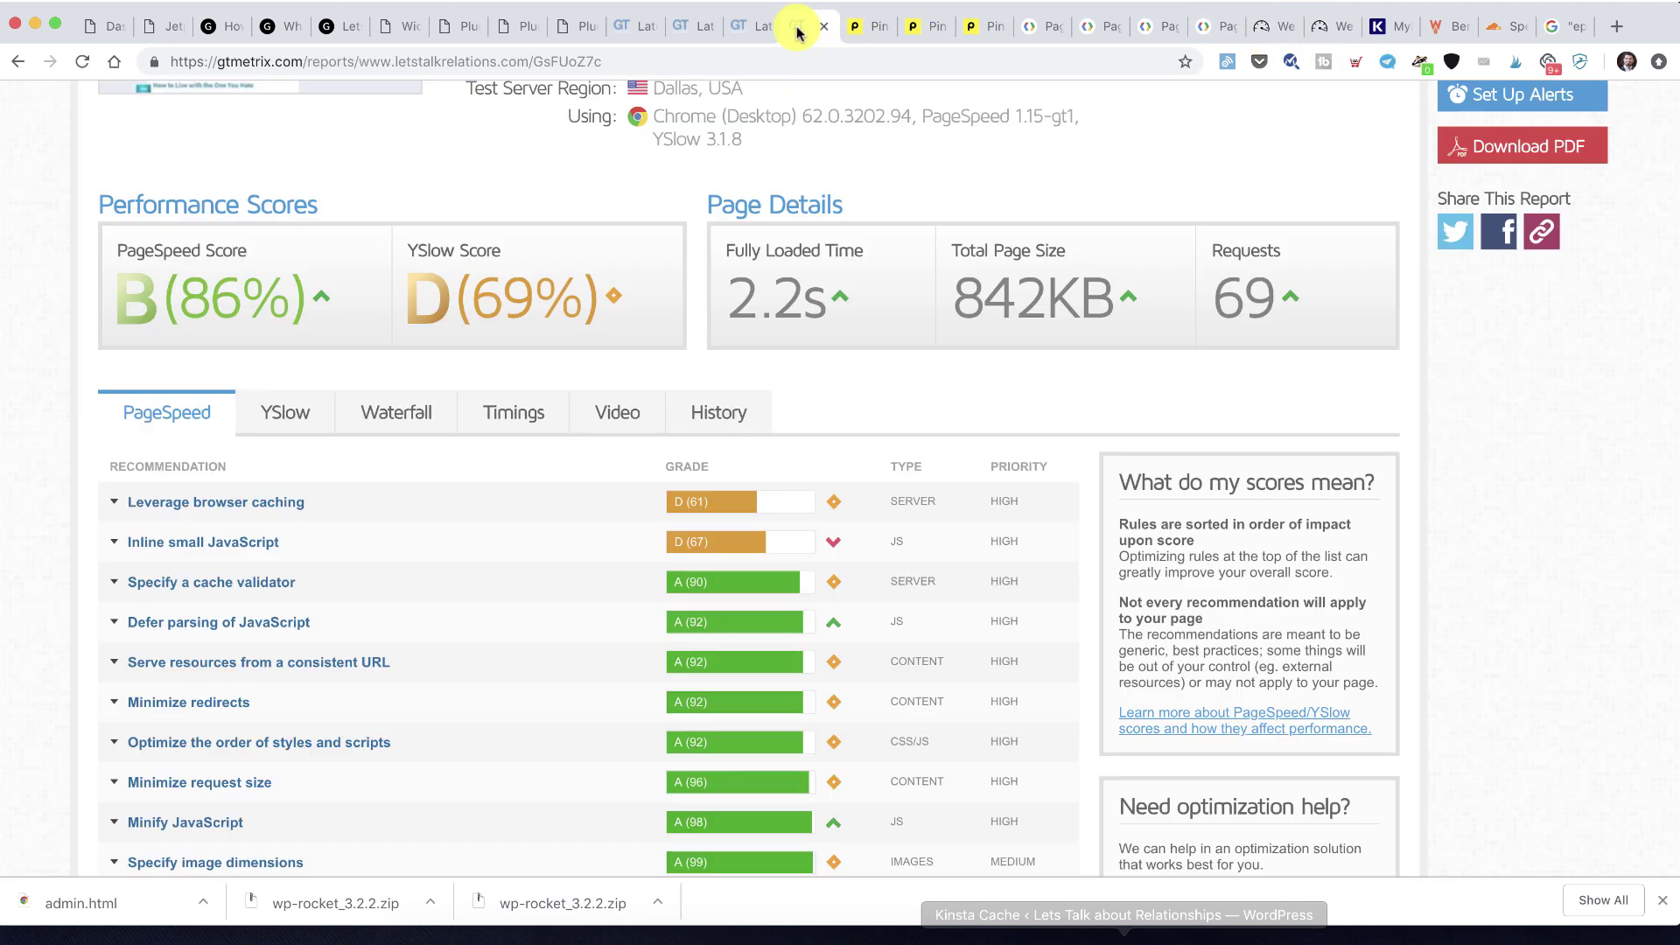
click(695, 27)
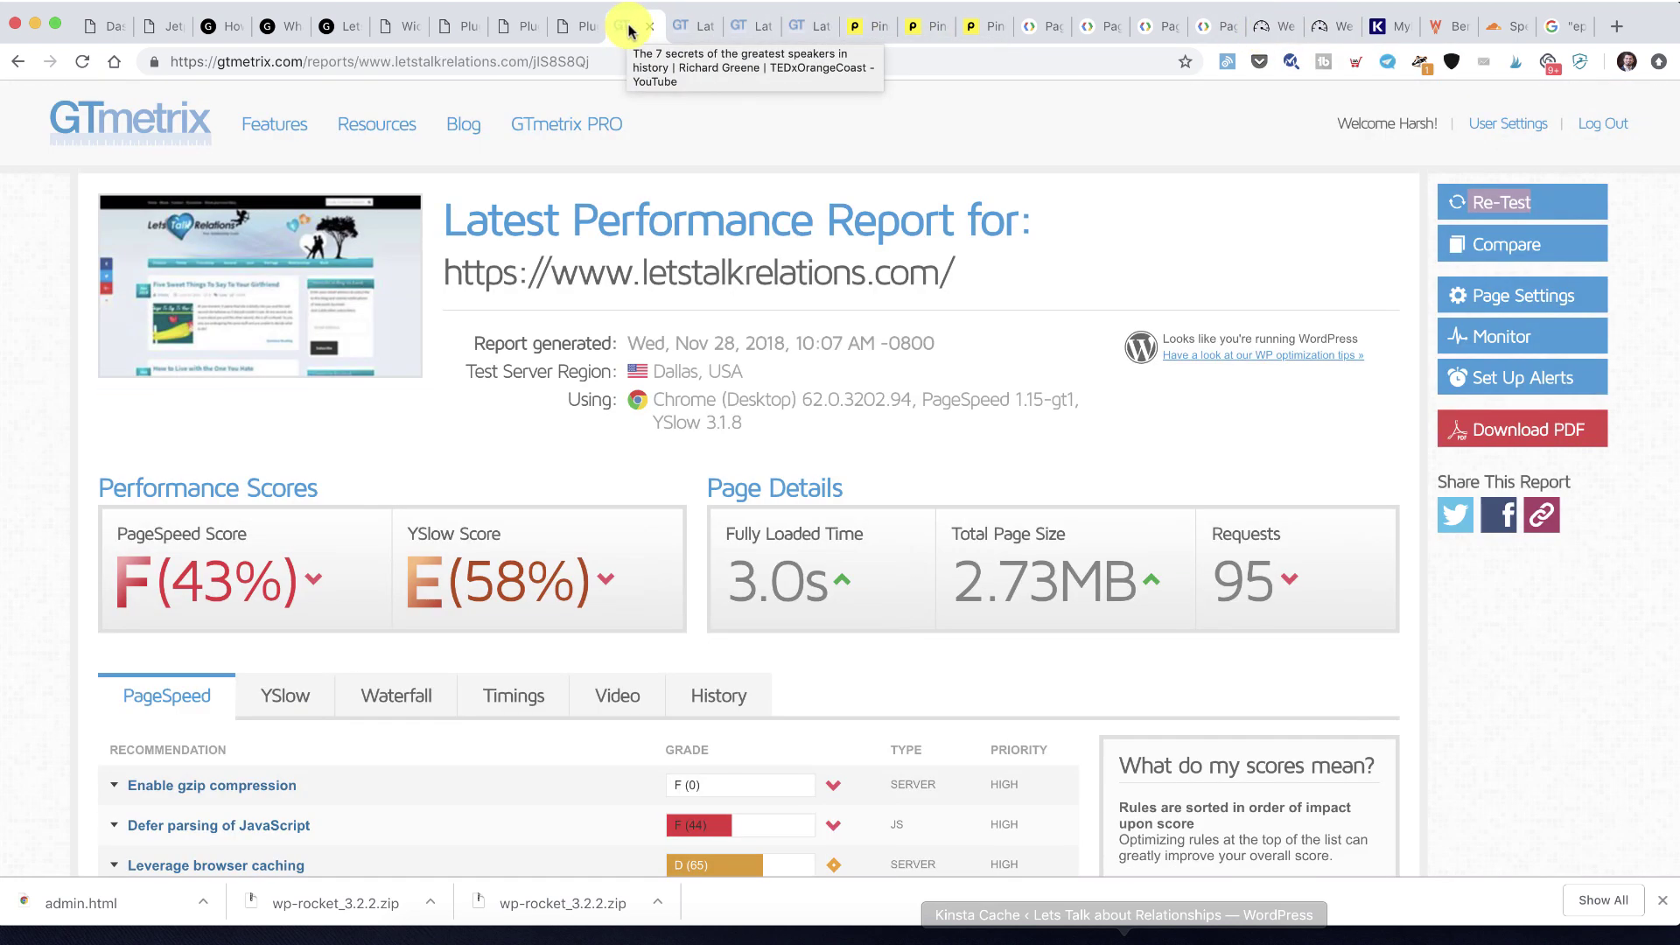
click(798, 27)
scroll(902, 322, up, 5)
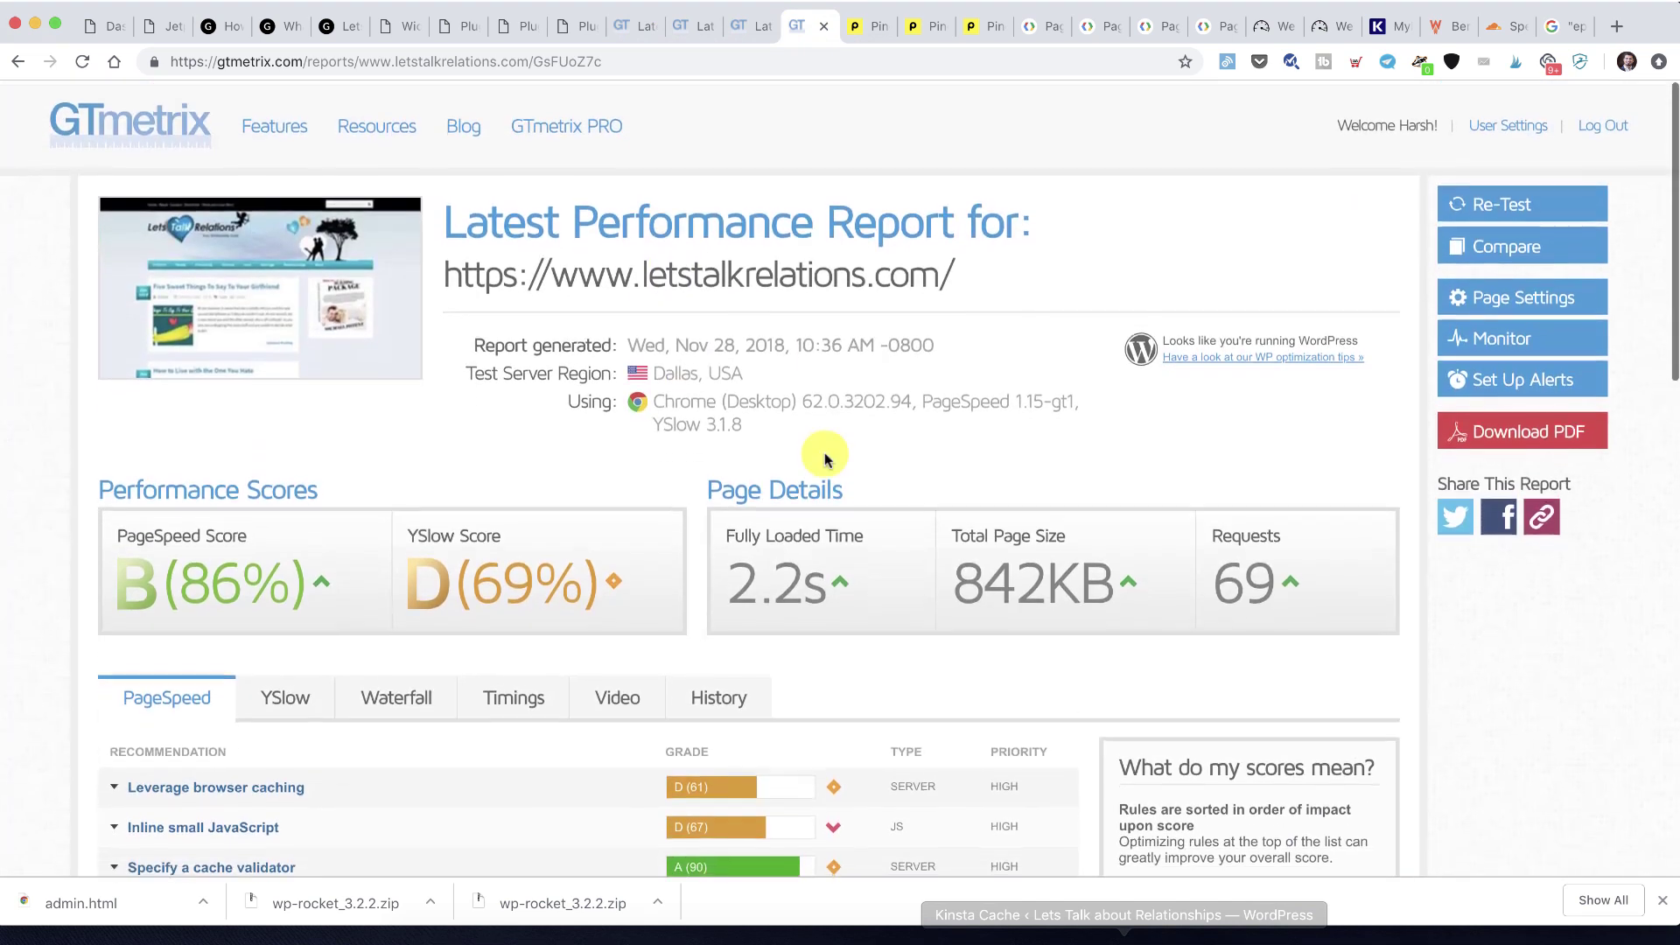
click(637, 30)
click(803, 33)
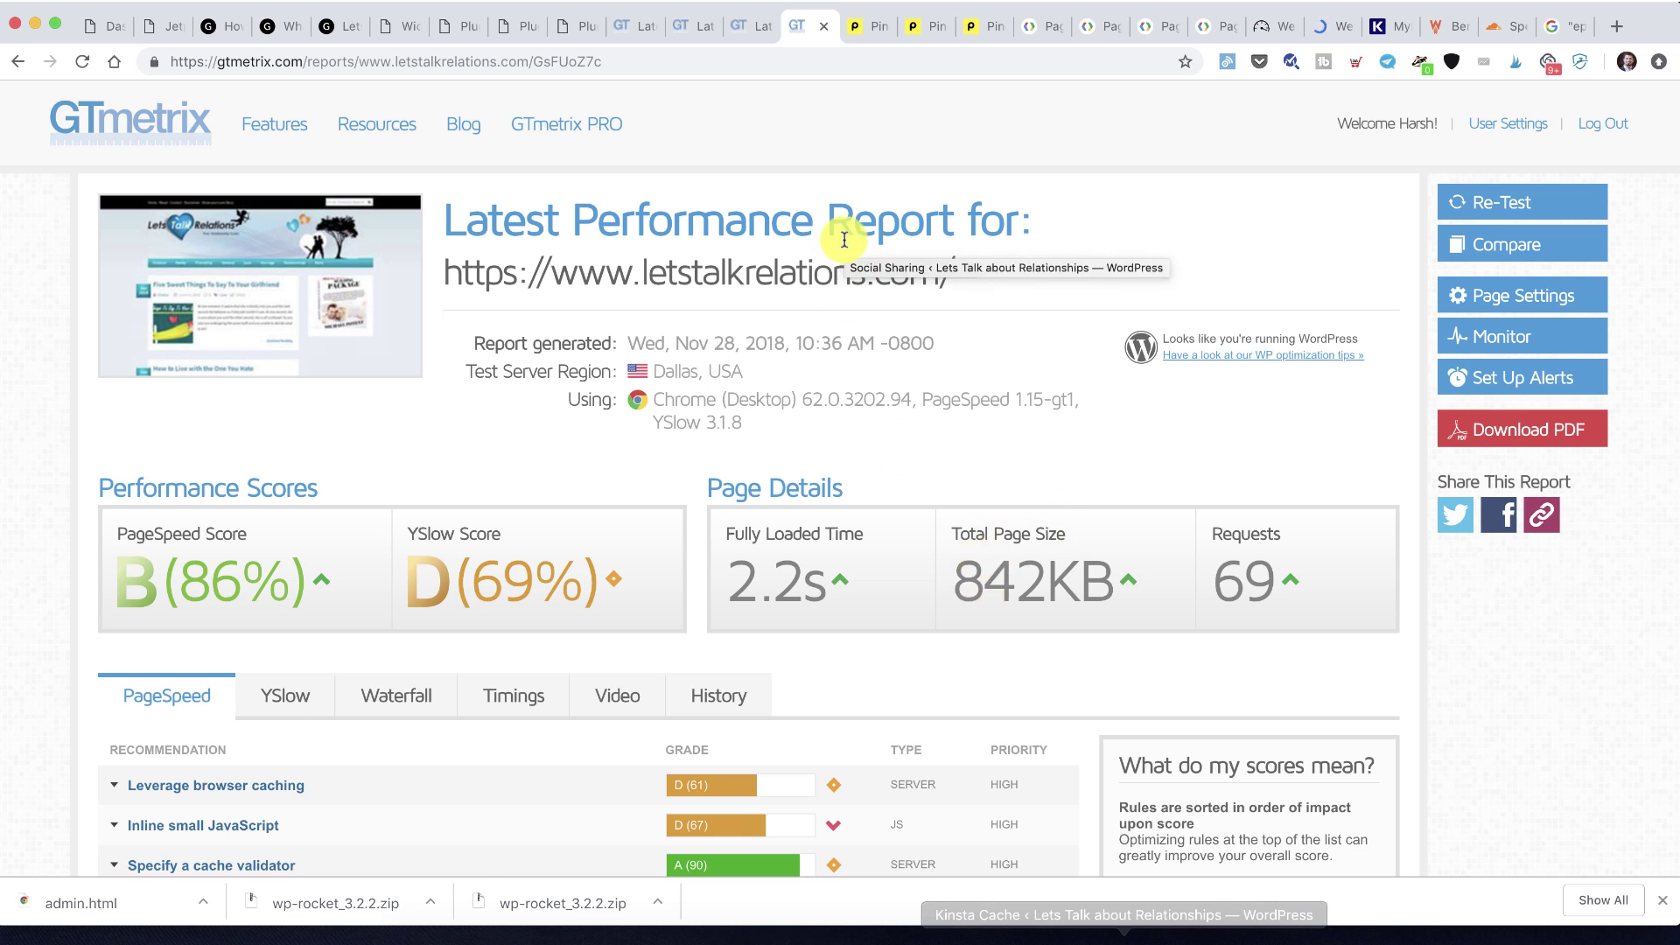
Recheck the first Pingdom result against the latest one, and review the latest test's load time and page performance suggestions
click(855, 32)
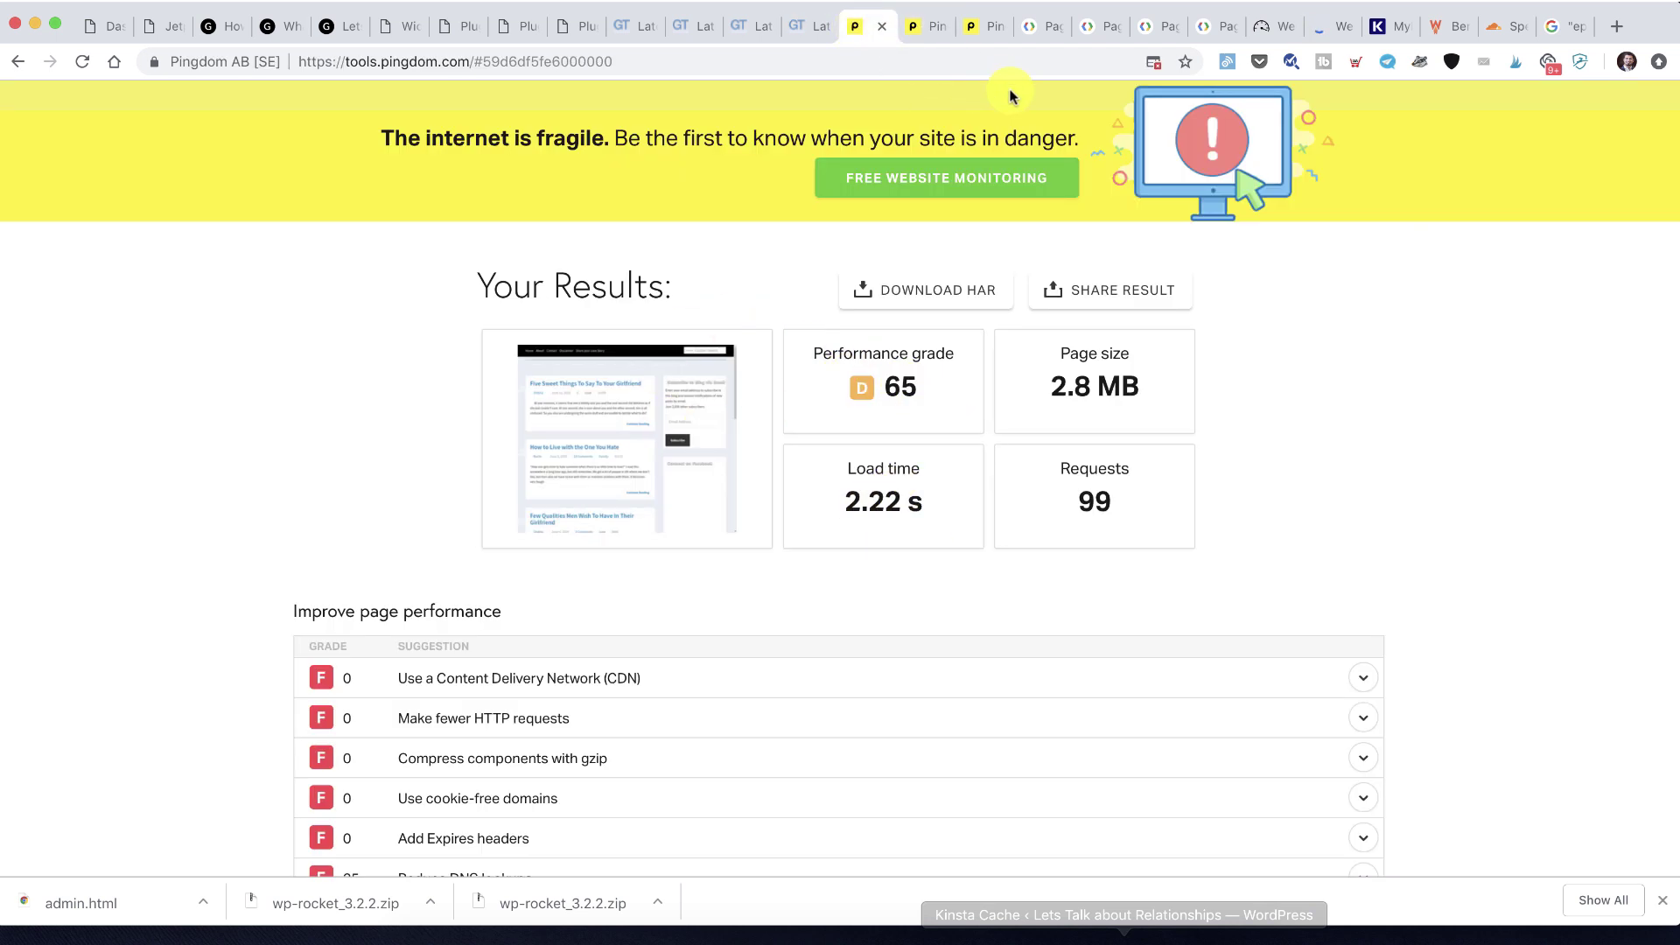
click(983, 32)
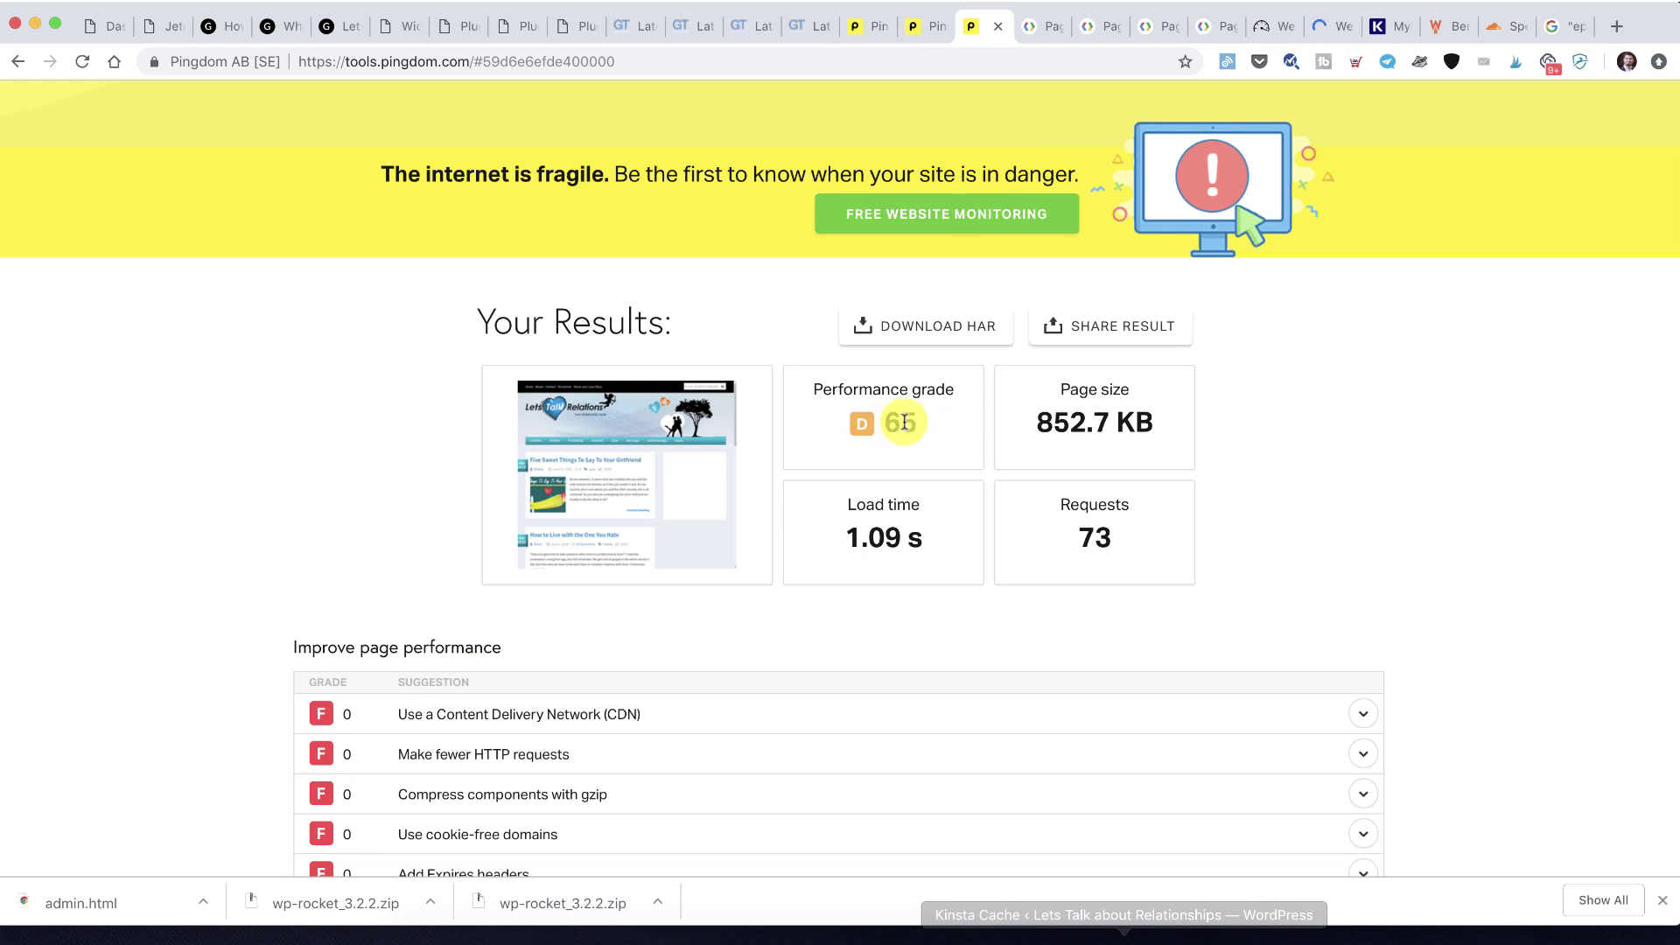
scroll(928, 540, down, 2)
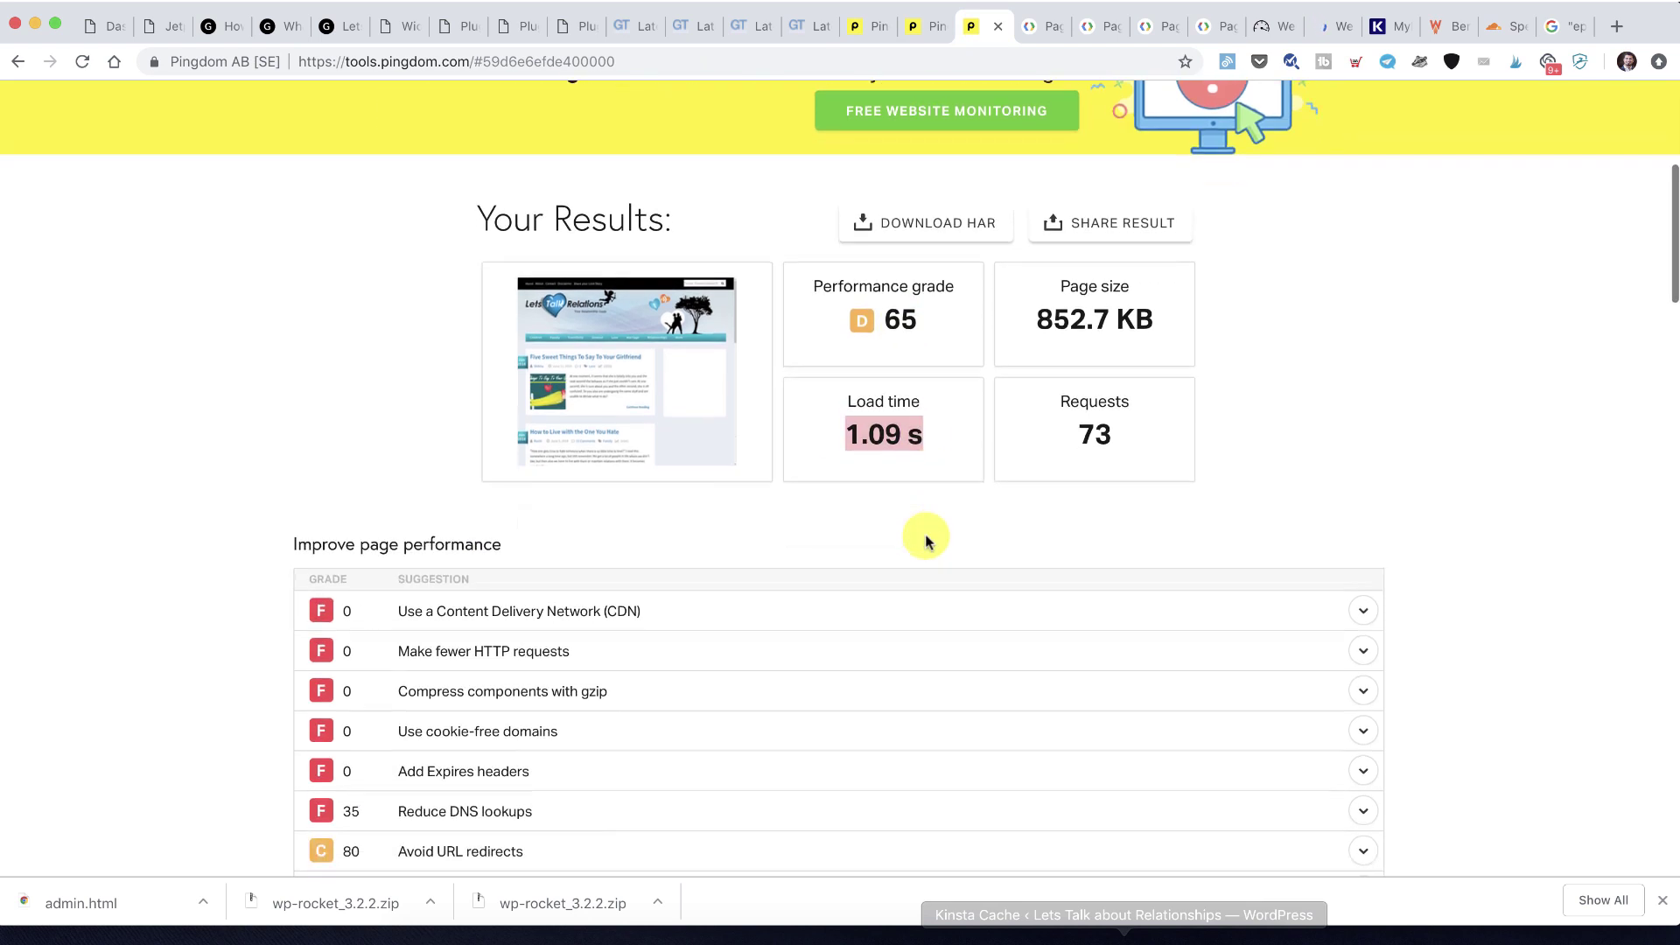
scroll(928, 541, down, 3)
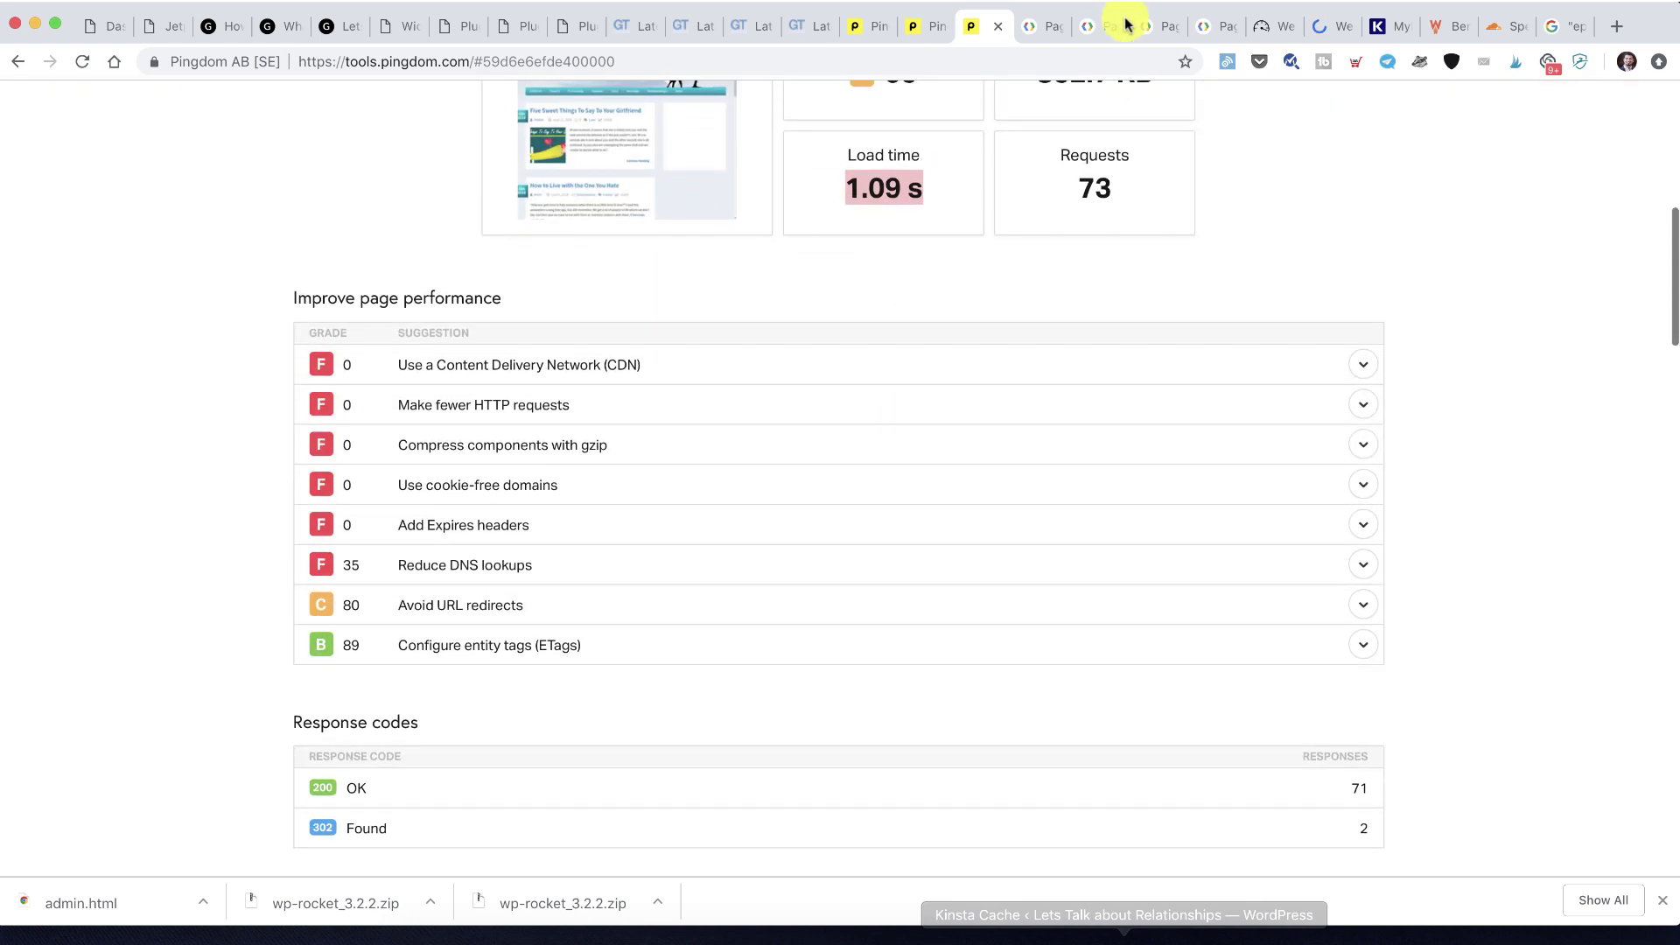
Compare the desktop scores across the PageSpeed Insights reports, and examine the lab data of the report analyzed at 19:31
click(1094, 26)
click(150, 250)
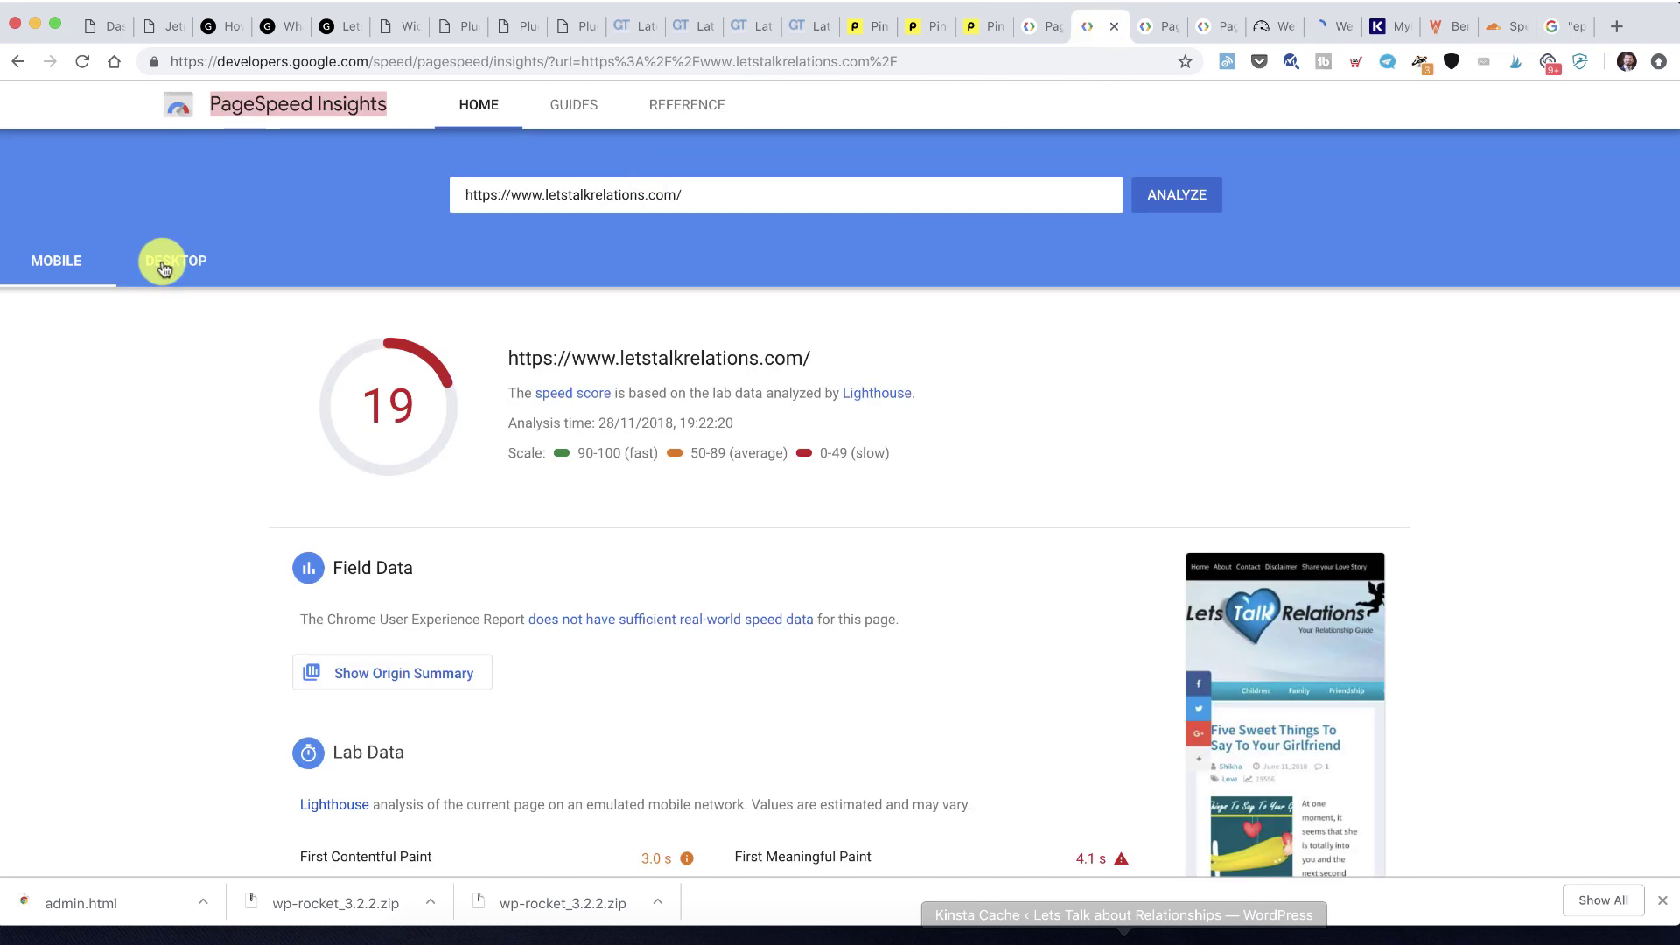
click(1049, 27)
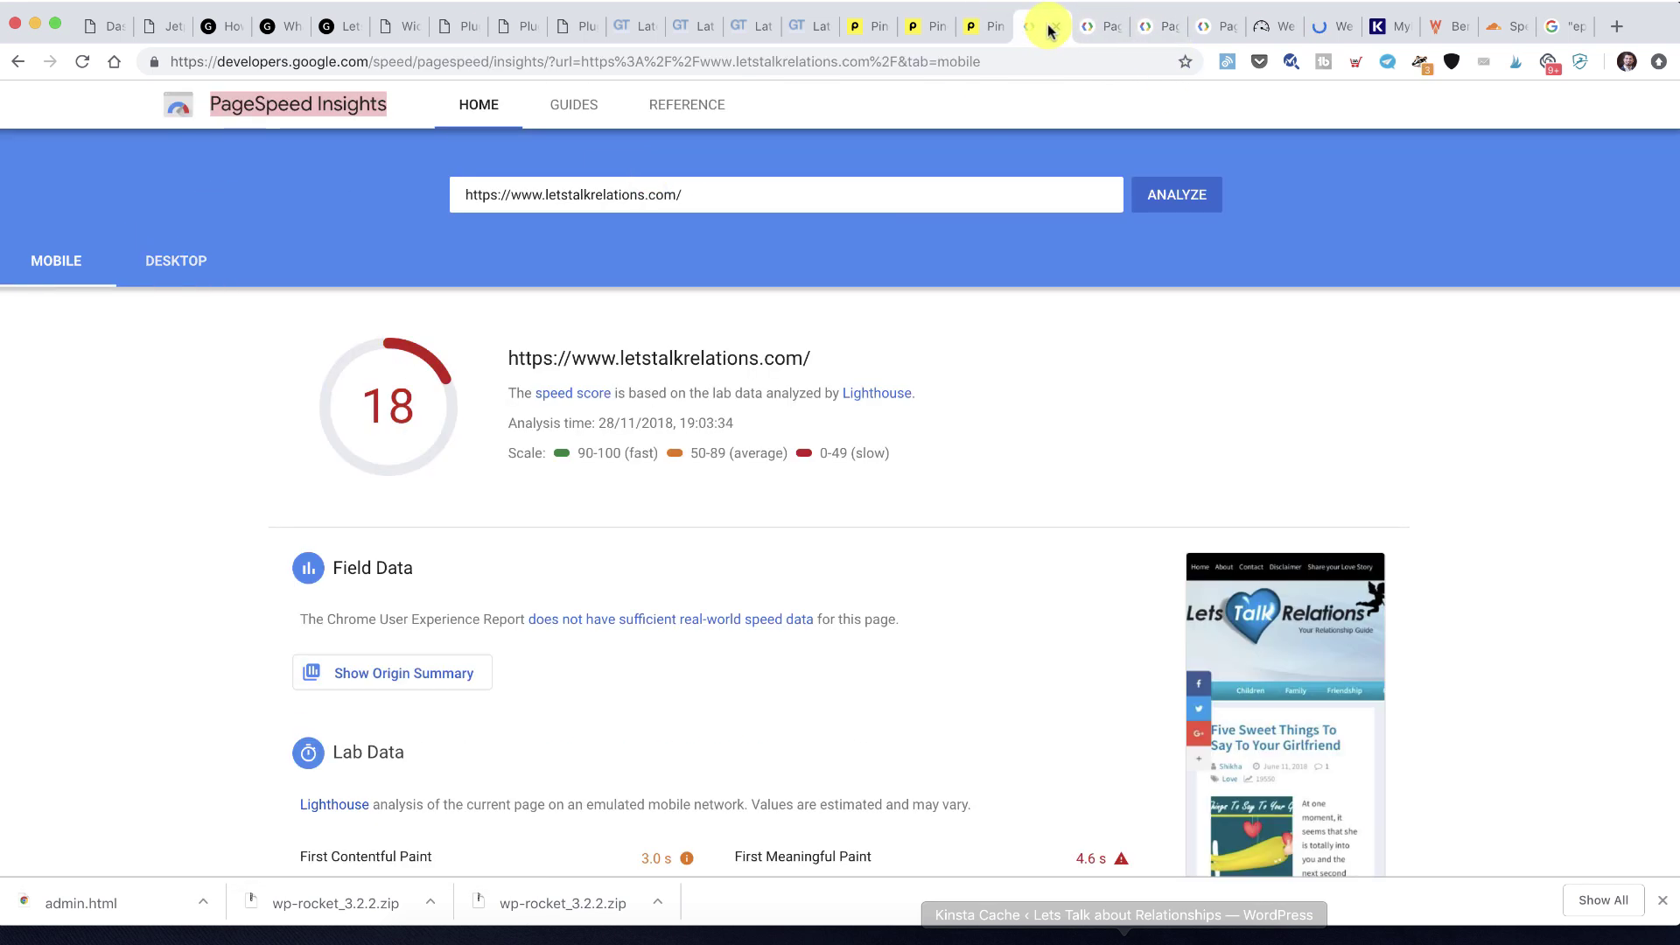
click(156, 259)
click(1146, 26)
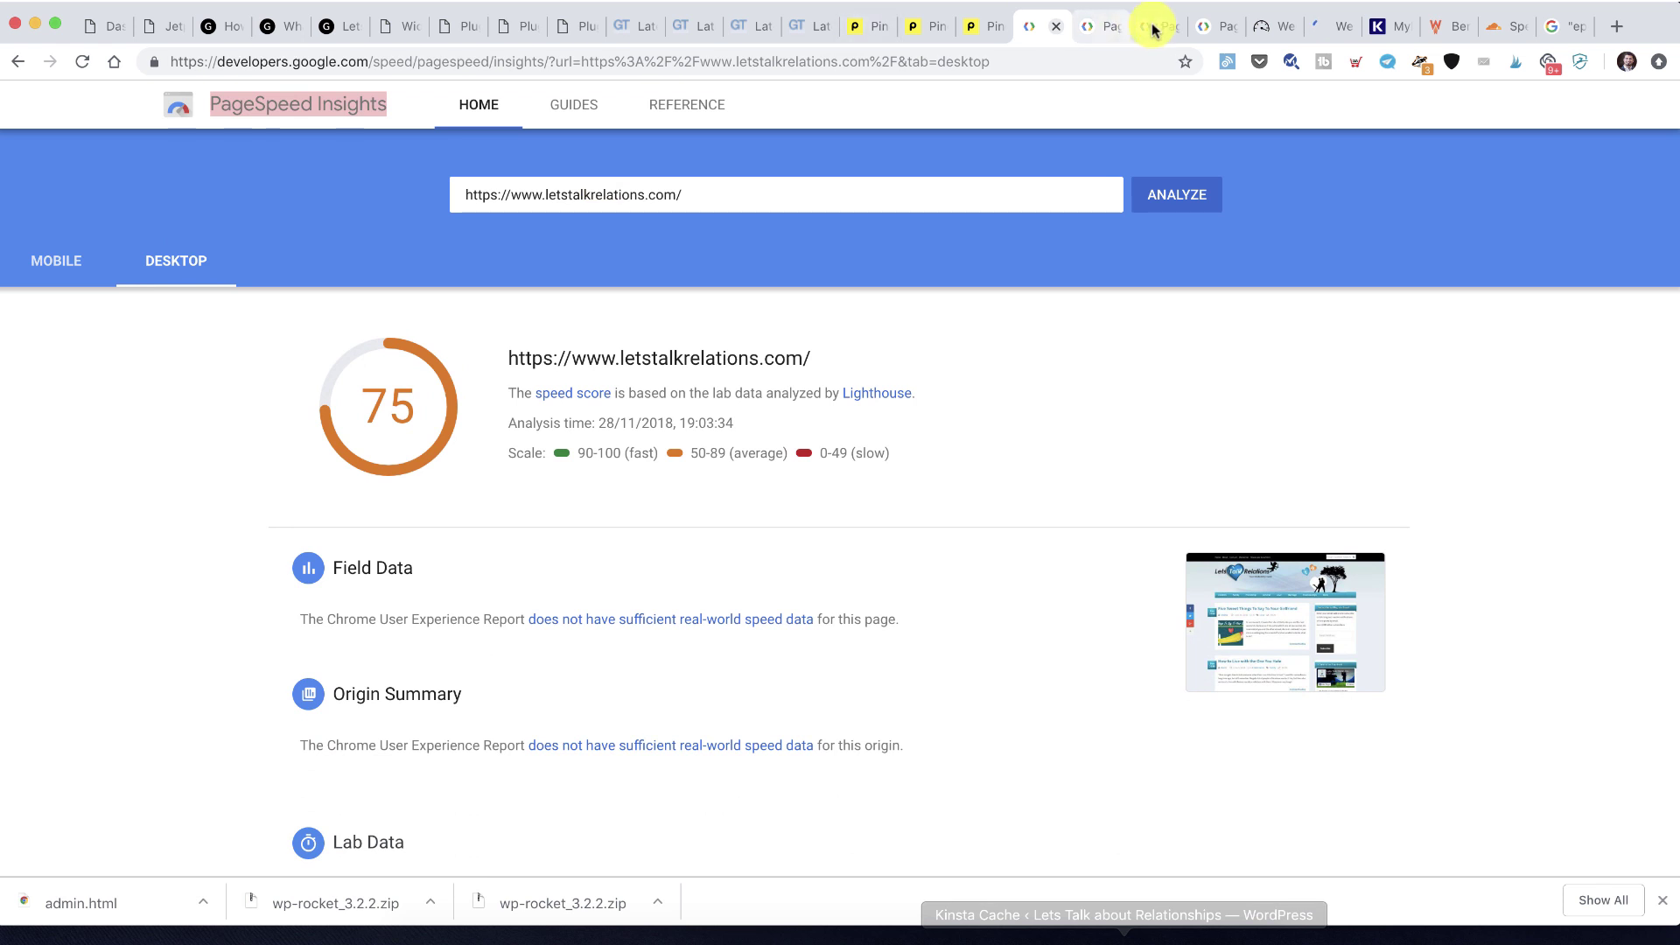
click(176, 267)
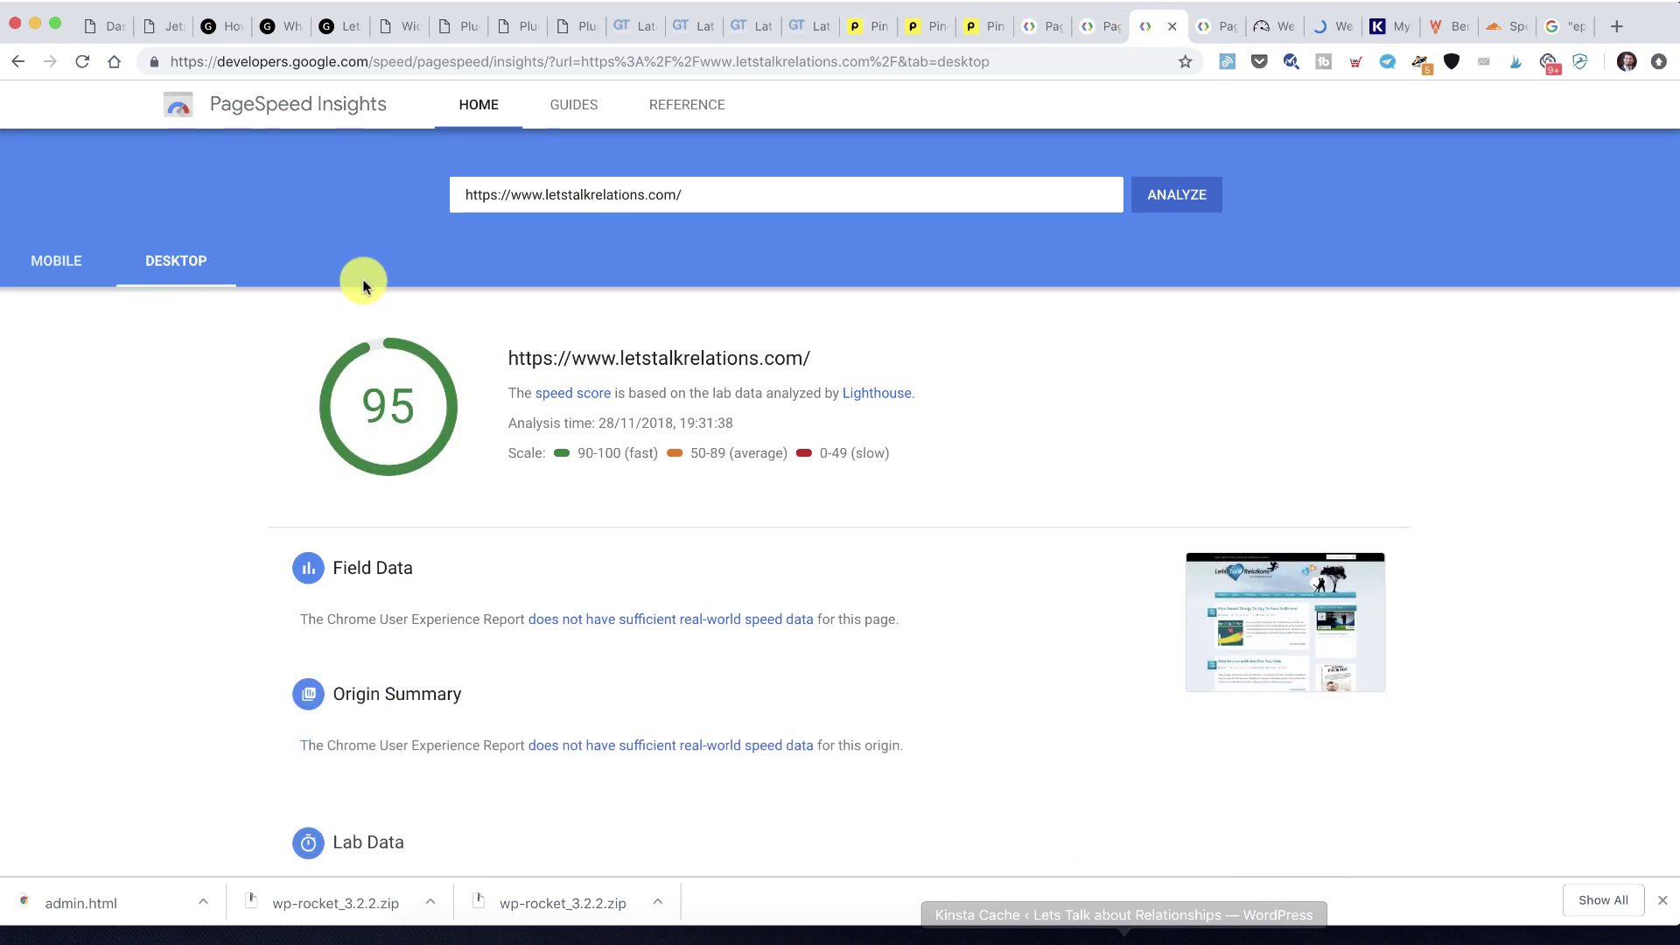
scroll(405, 325, down, 5)
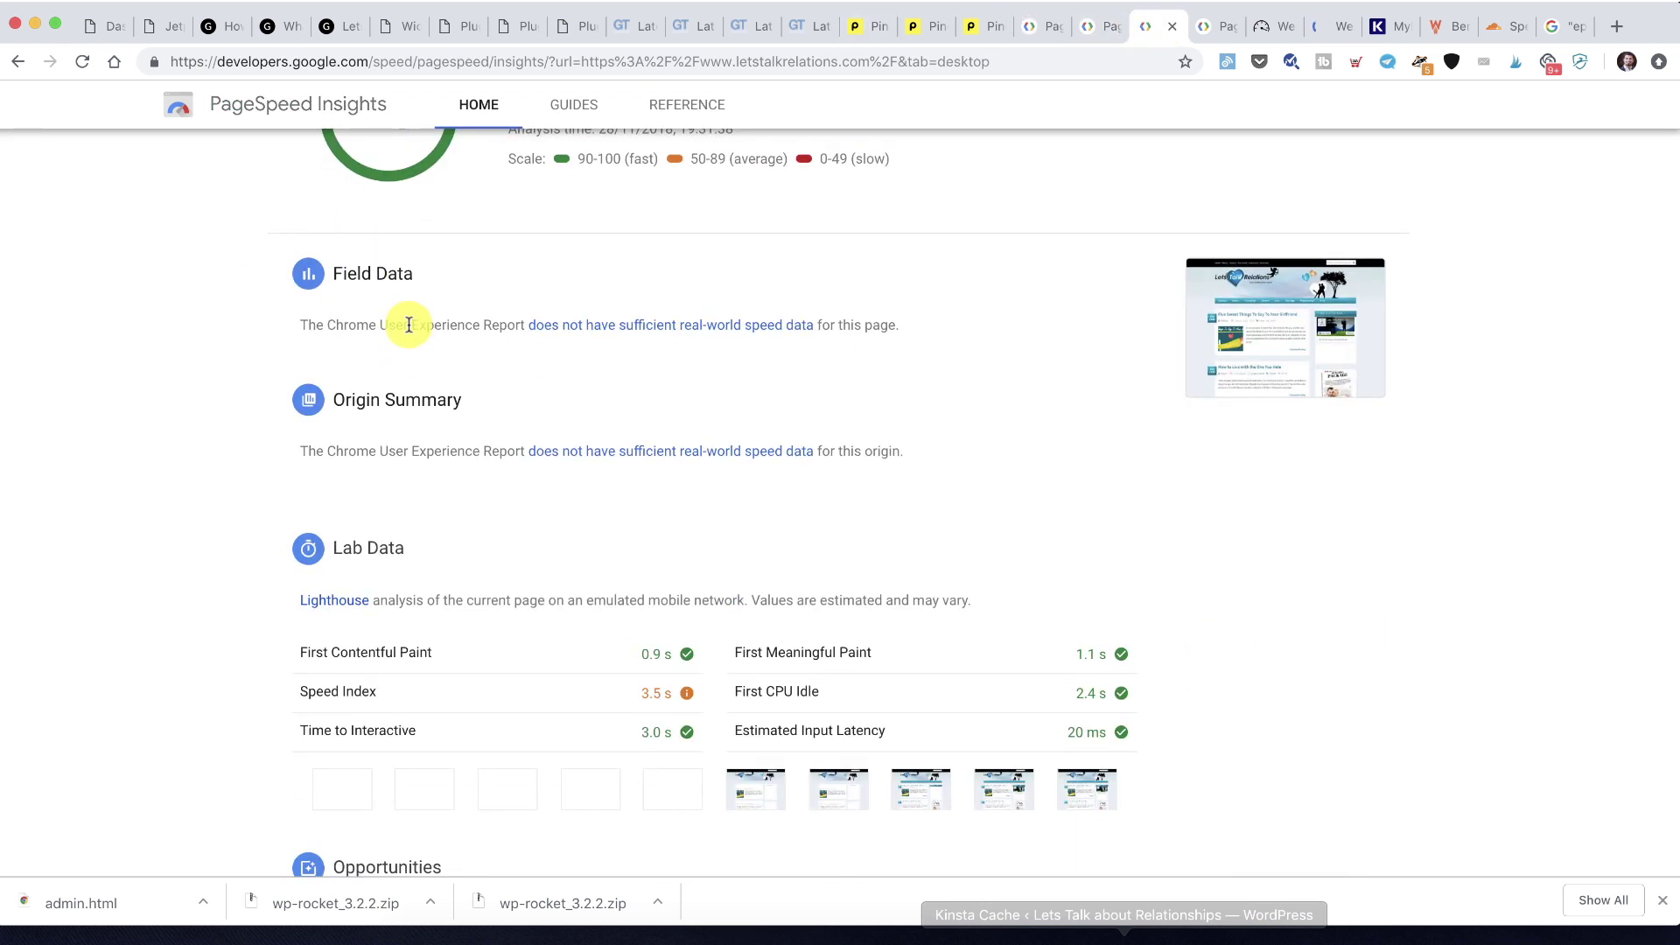
scroll(455, 341, up, 5)
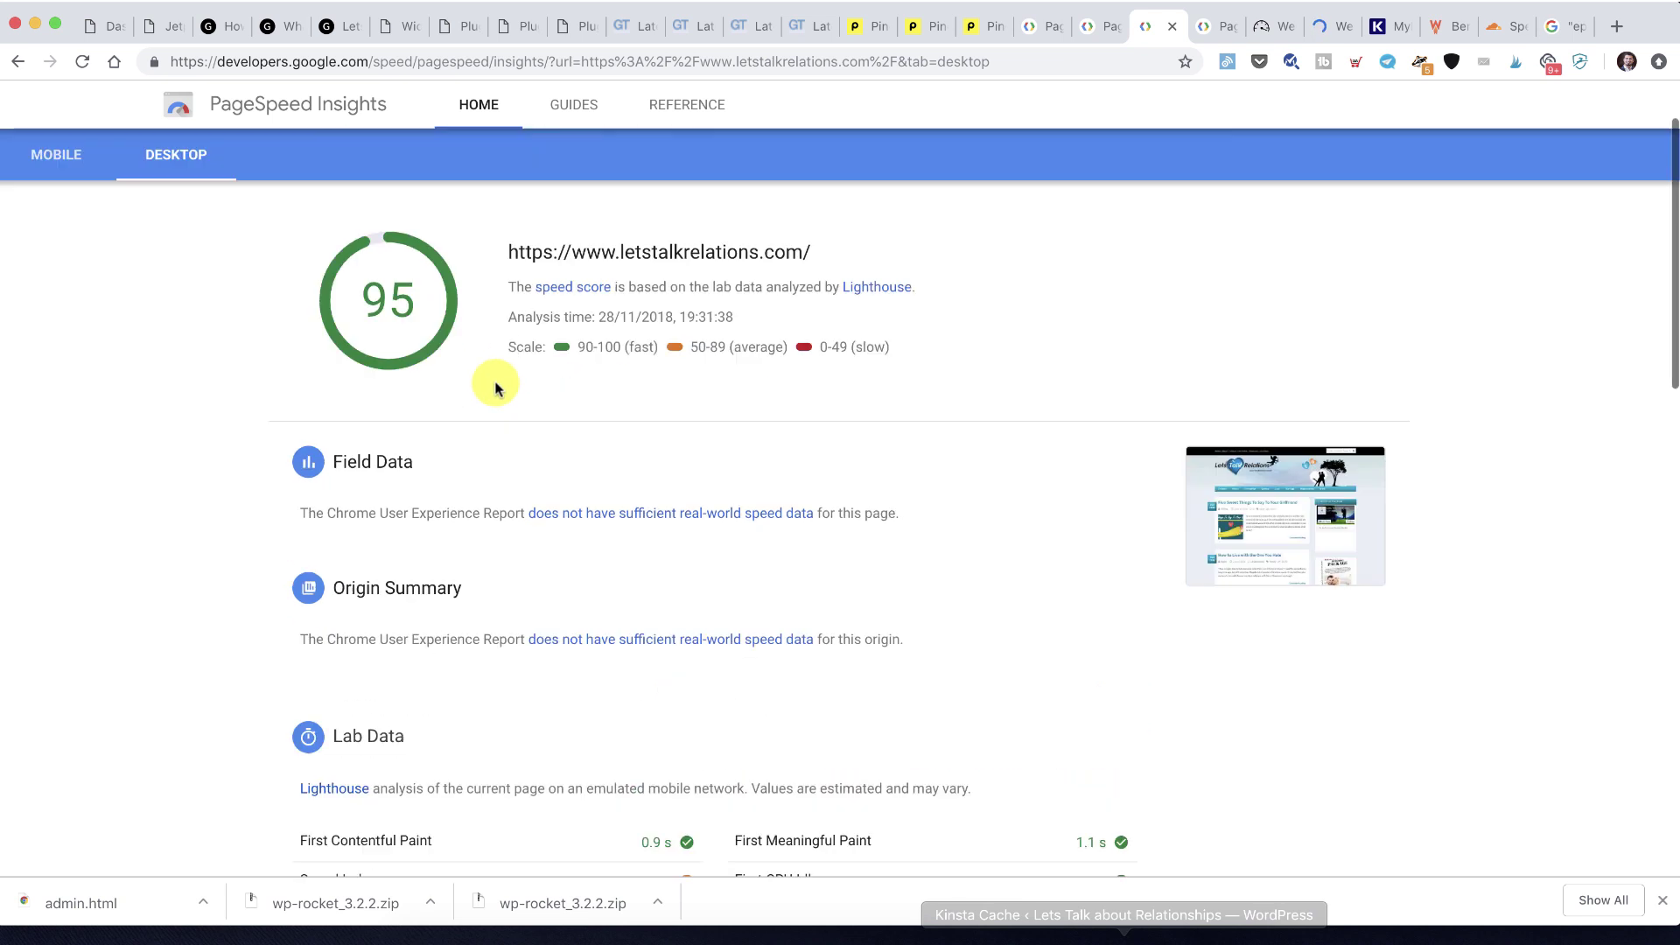
Show the mobile results of the 19:31 PageSpeed Insights report, and review its lab data and diagnostics
click(53, 271)
scroll(487, 363, down, 3)
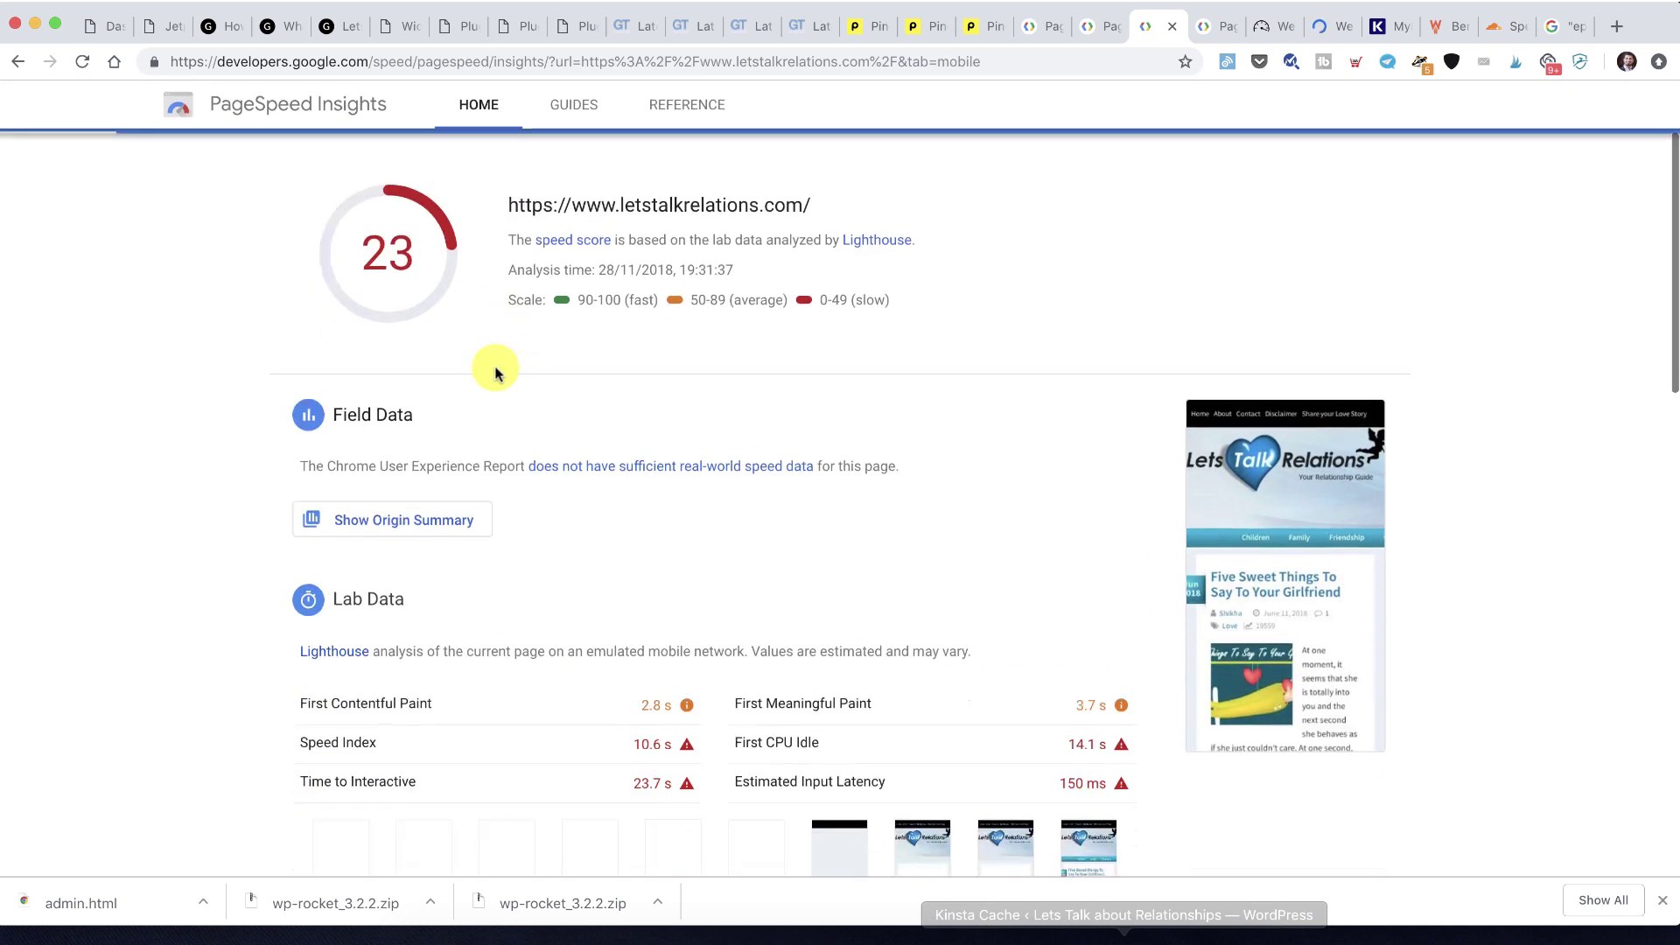
scroll(495, 372, down, 15)
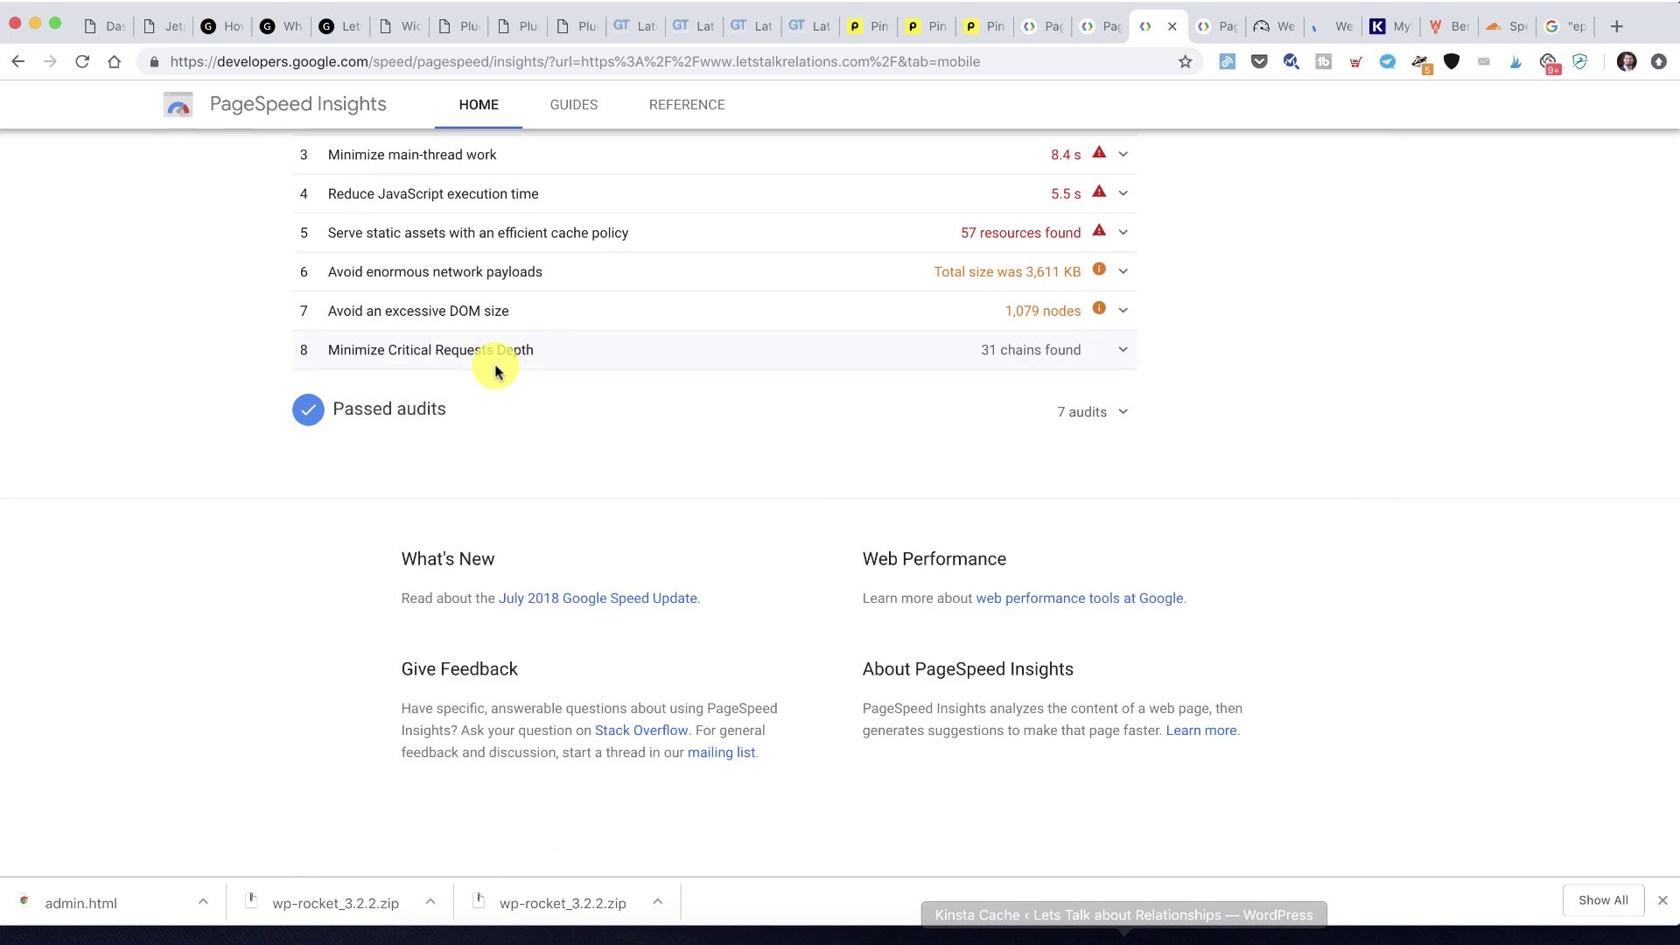
scroll(495, 372, down, 1)
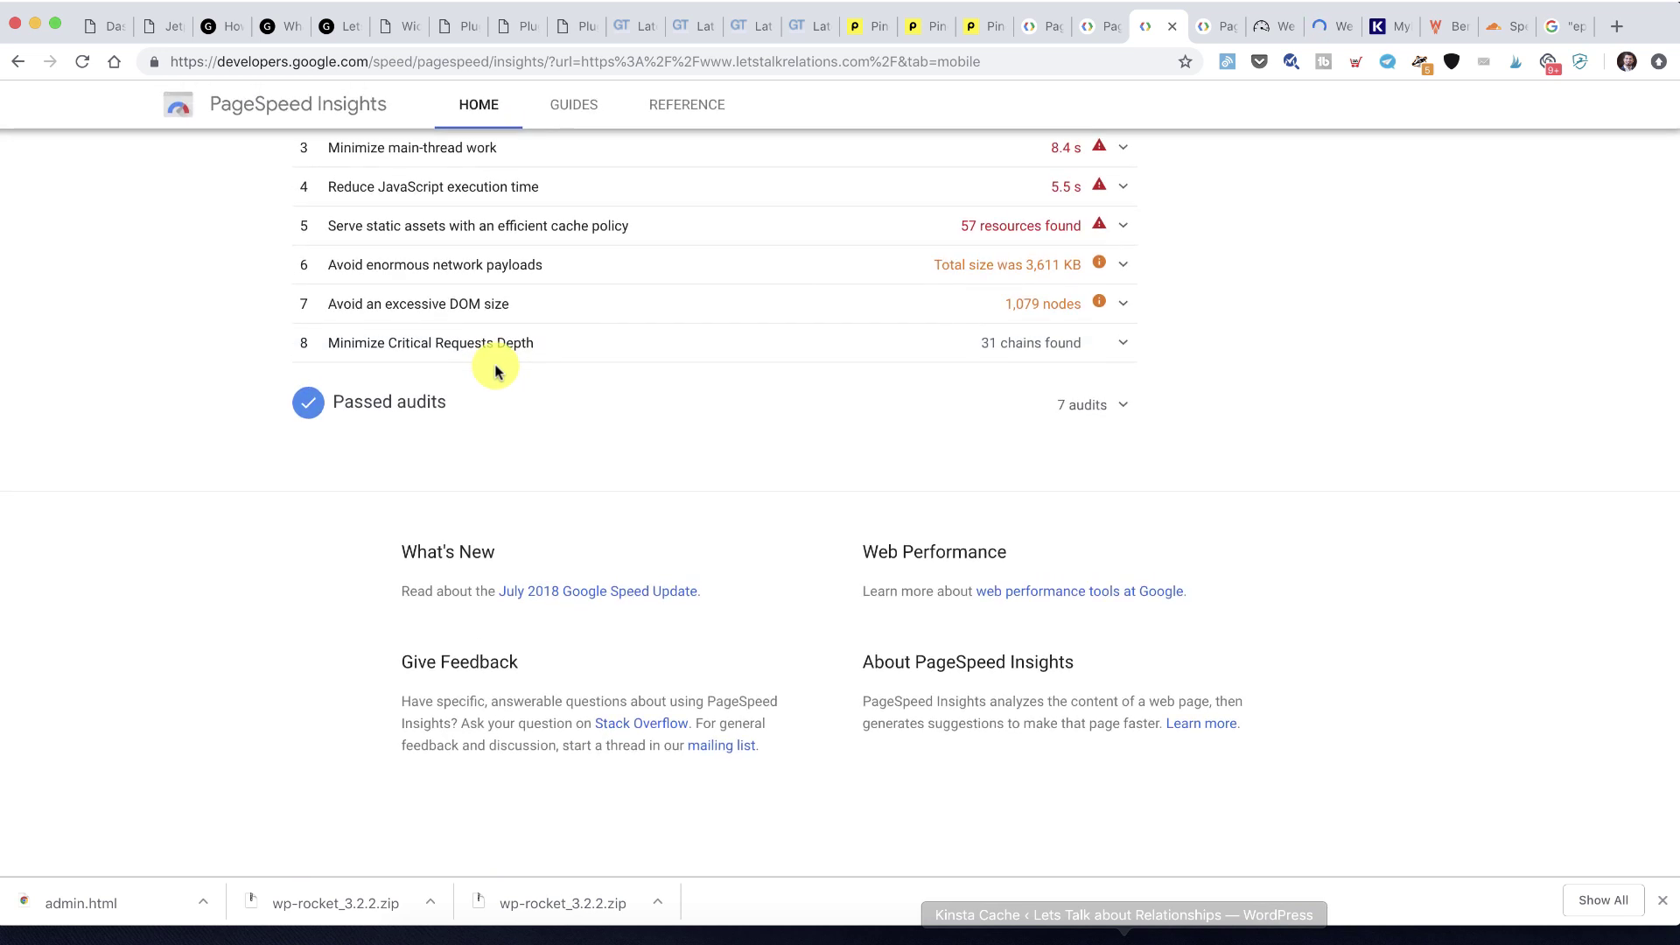
scroll(495, 372, up, 20)
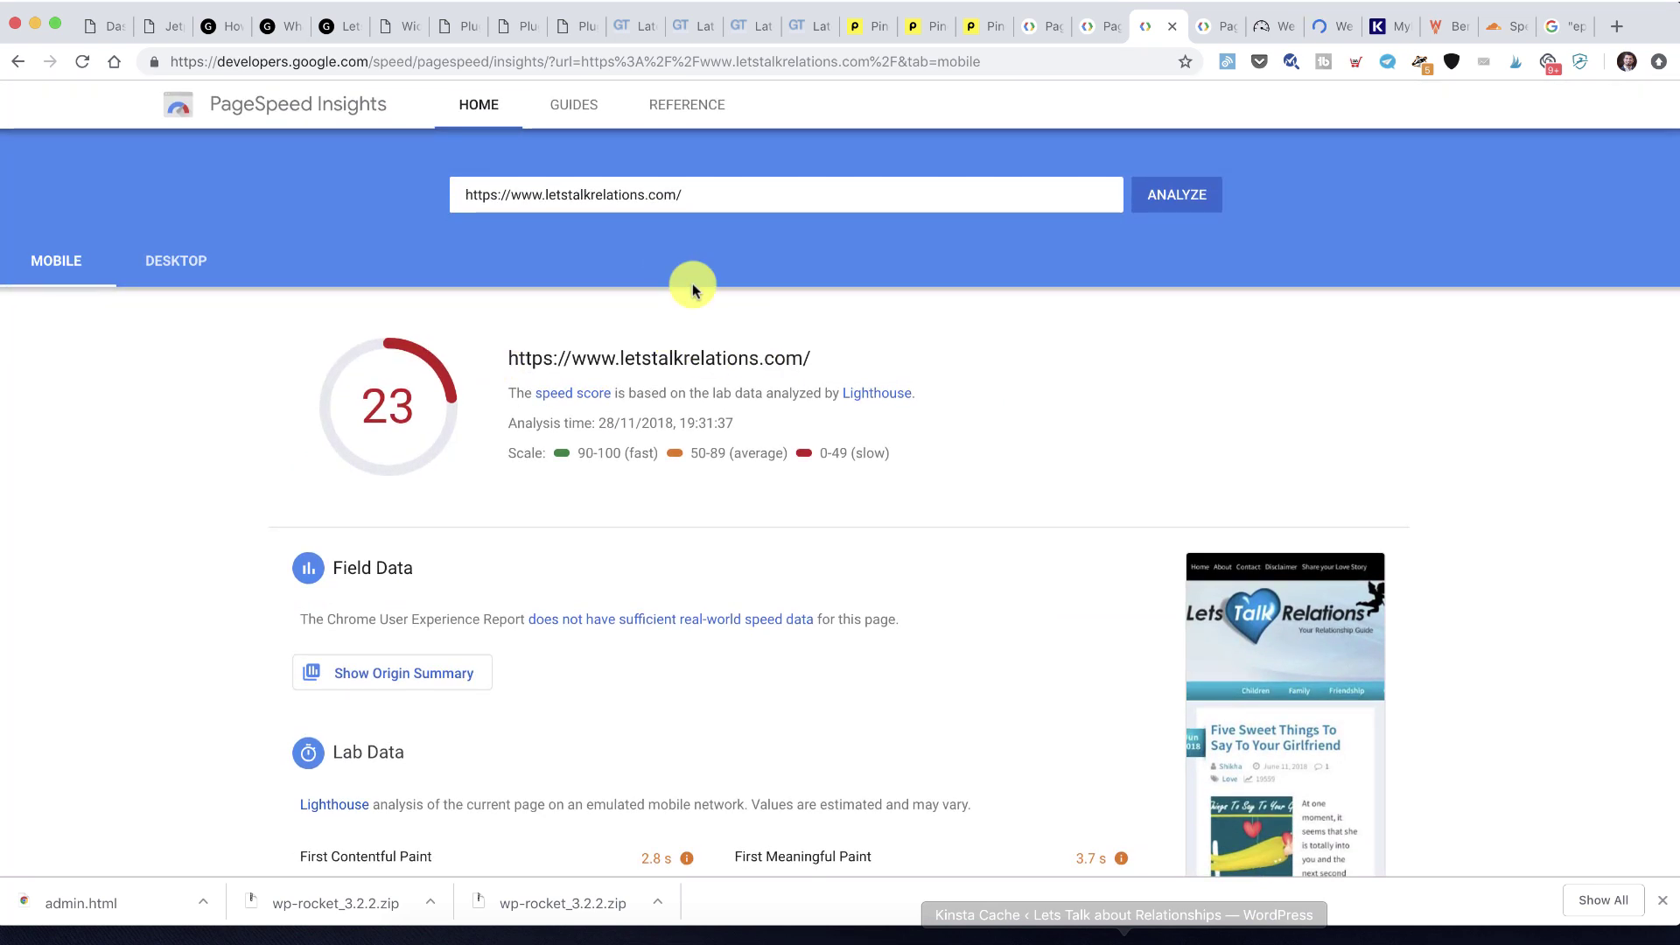
View the earlier WebPageTest performance results, and switch to the newest test to compare them
click(1263, 26)
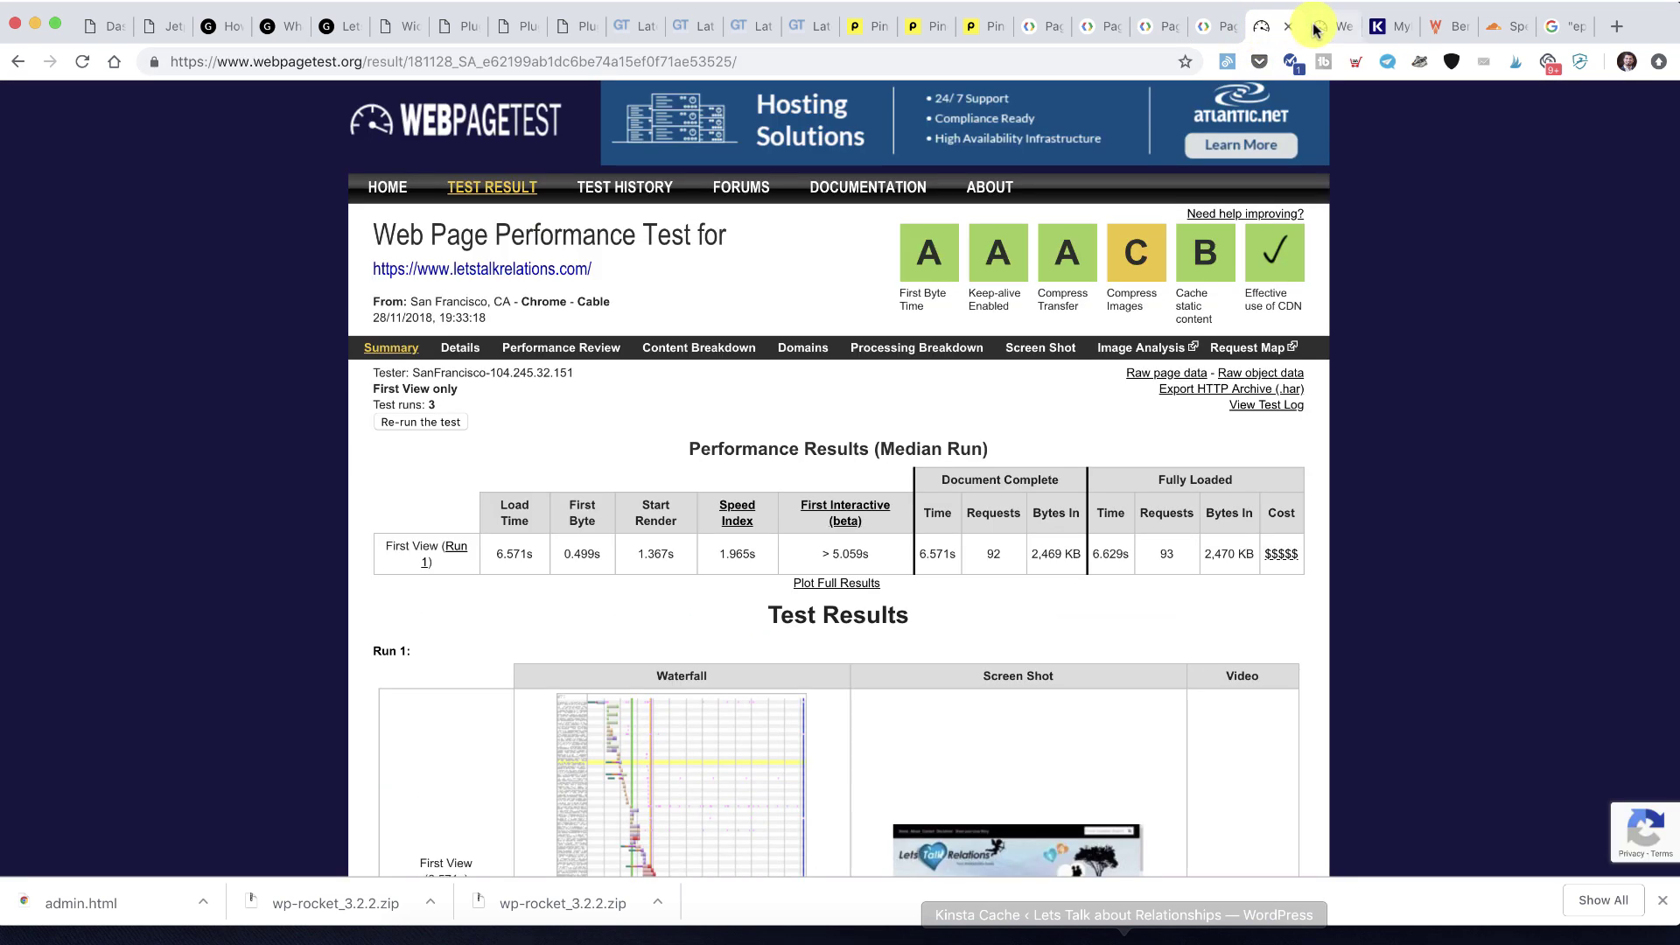
click(1315, 27)
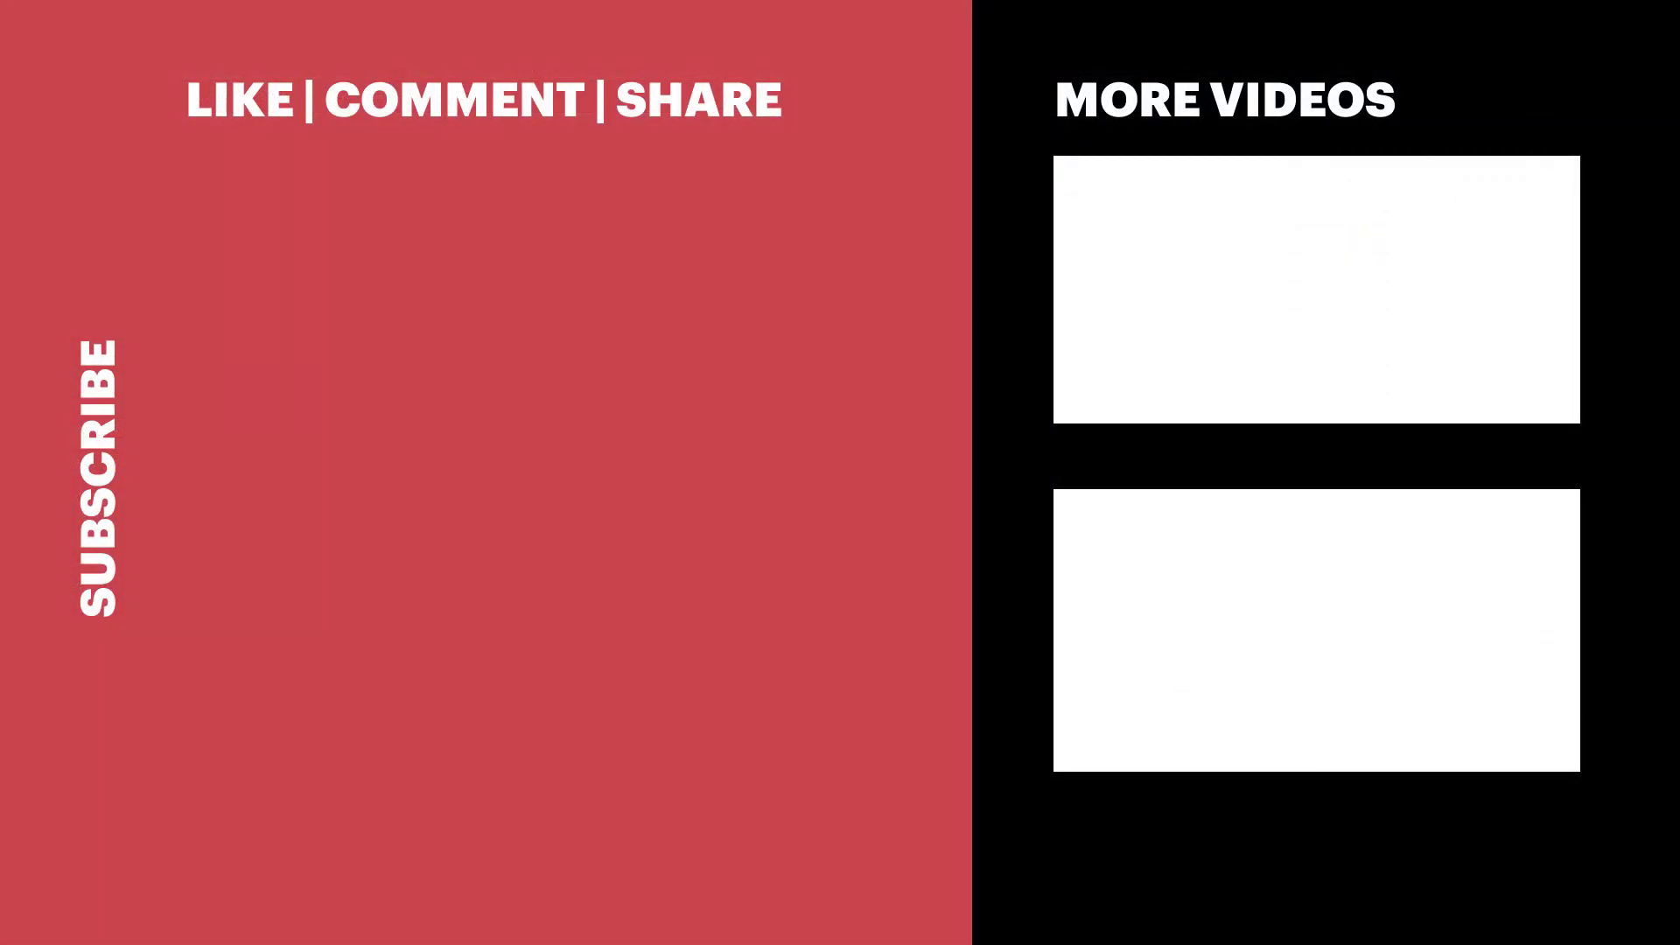